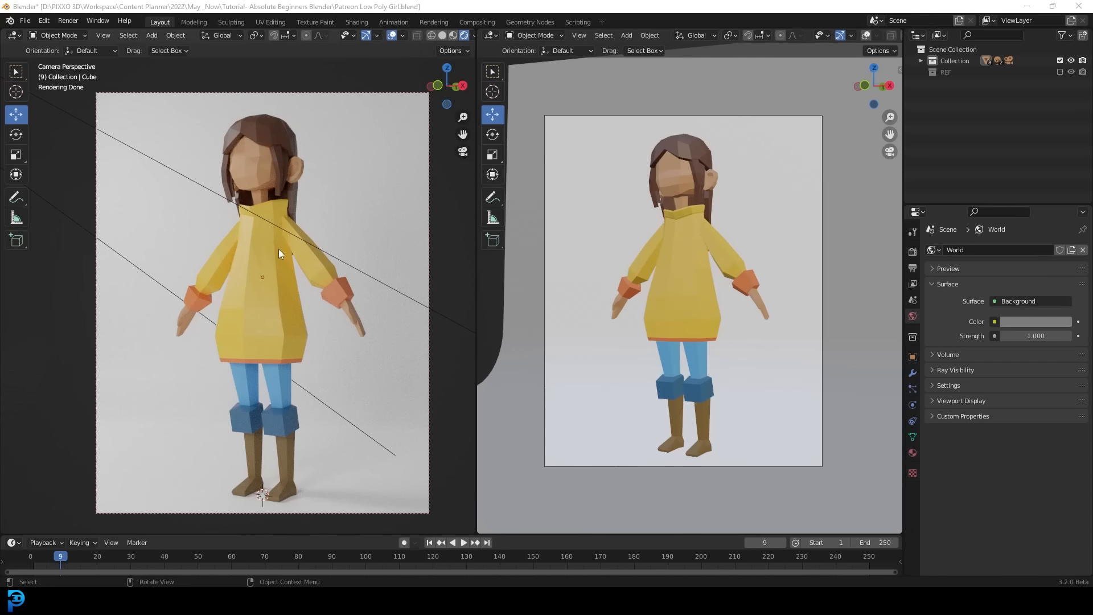
Examine the low-poly girl character and its reference views from several angles
middle_drag(303, 202, 325, 232)
scroll(325, 232, up, 3)
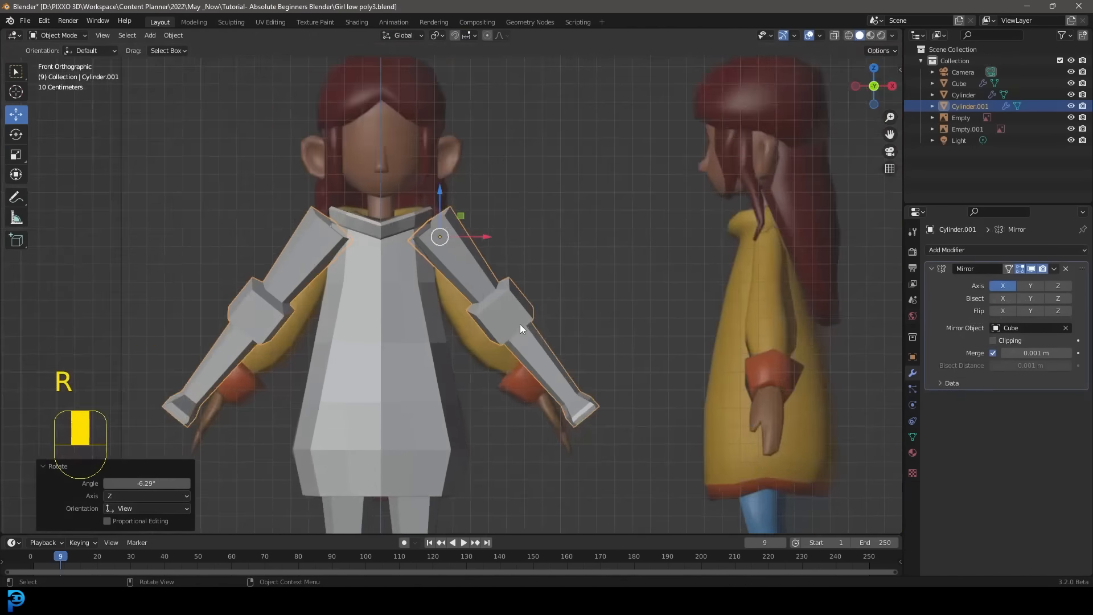
scroll(520, 323, up, 4)
shift+middle_drag(555, 247, 593, 240)
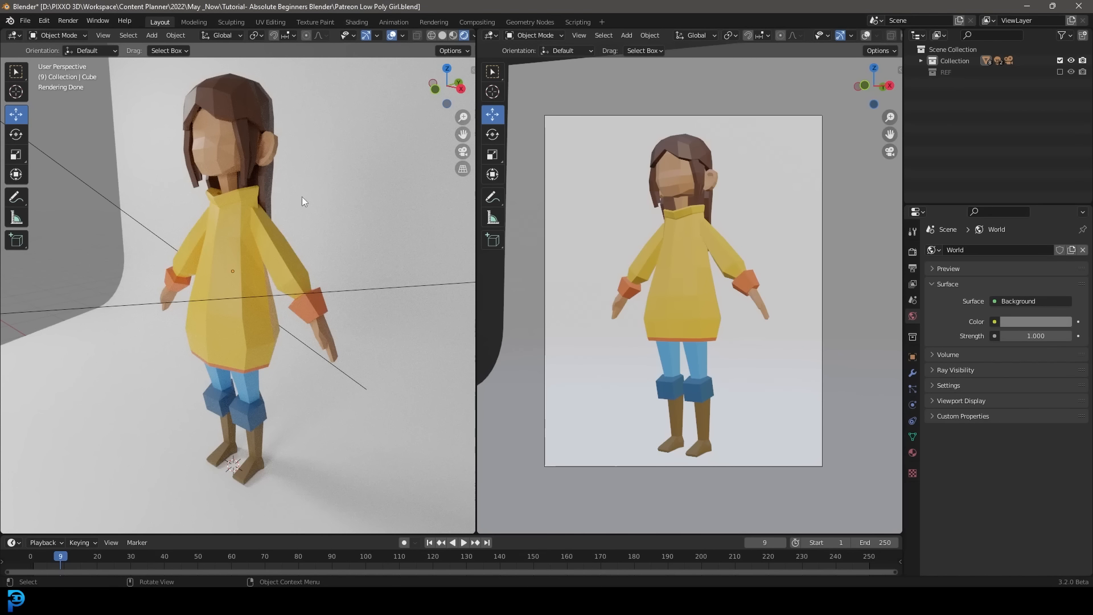
middle_drag(302, 197, 282, 250)
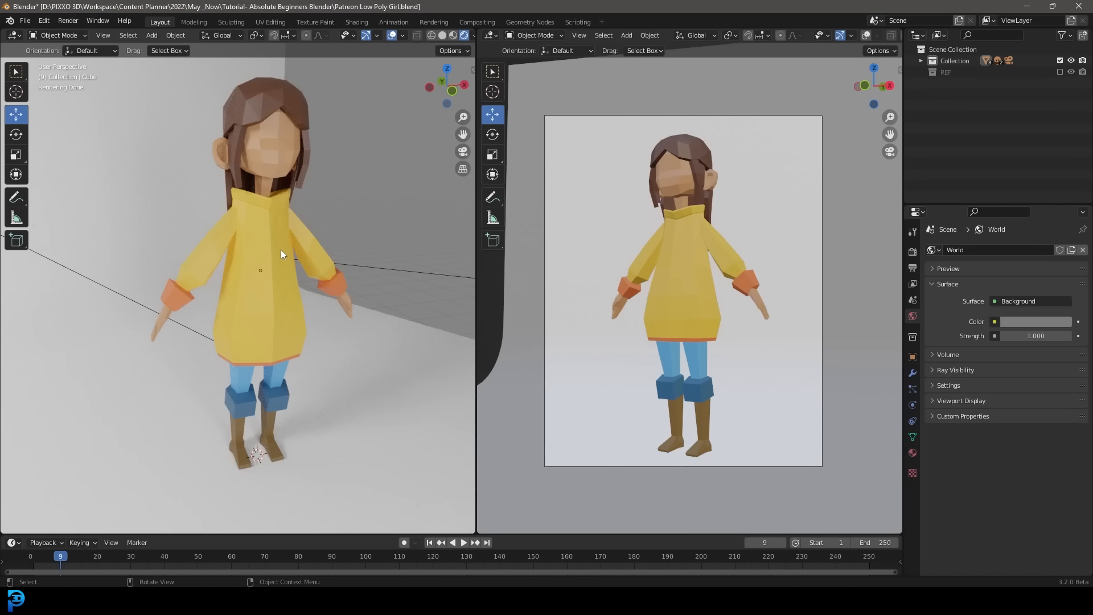
middle_drag(281, 249, 234, 237)
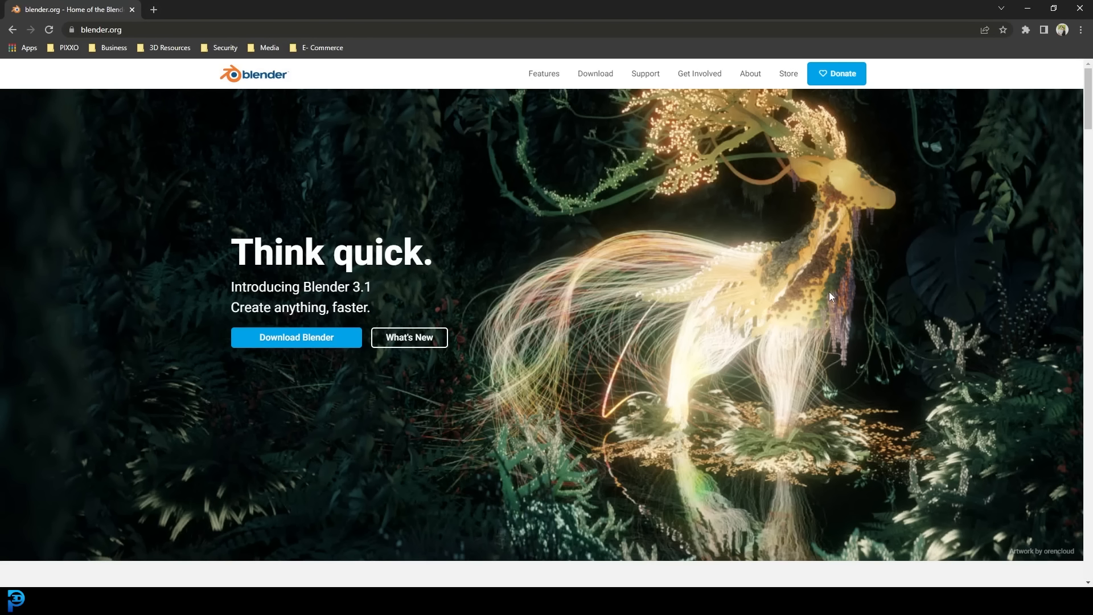
In the web browser, open Blender's download page and list the macOS, Linux and other versions
click(596, 75)
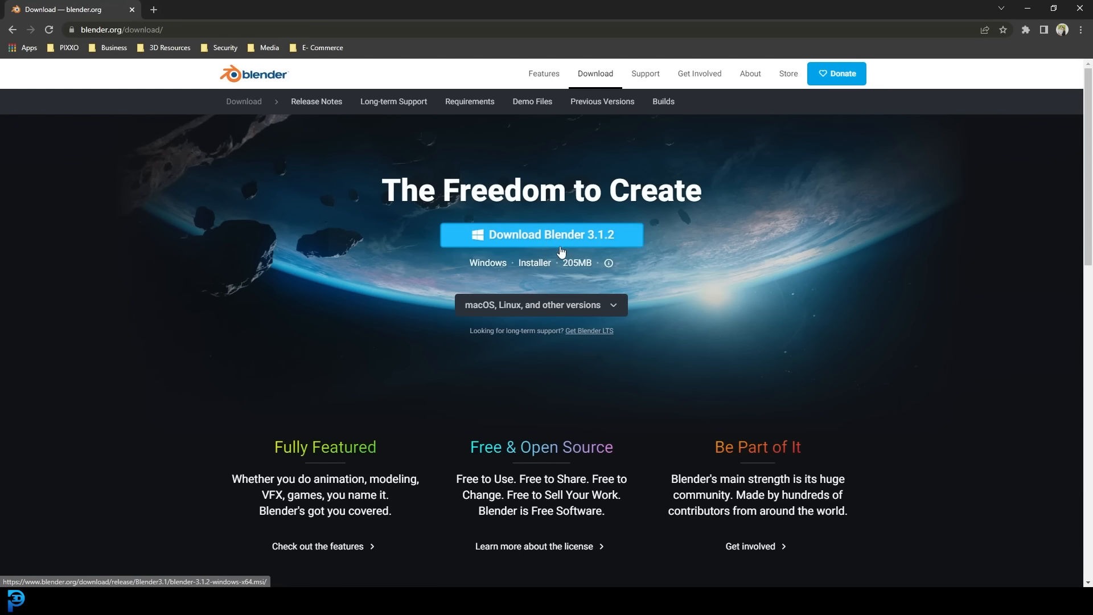
click(610, 309)
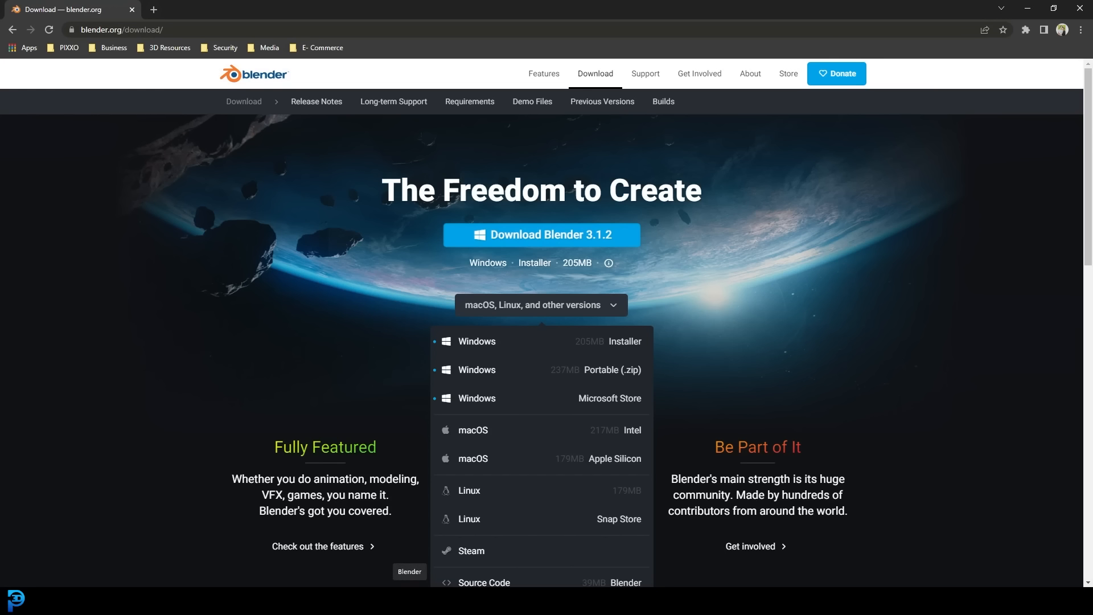
right_click(409, 601)
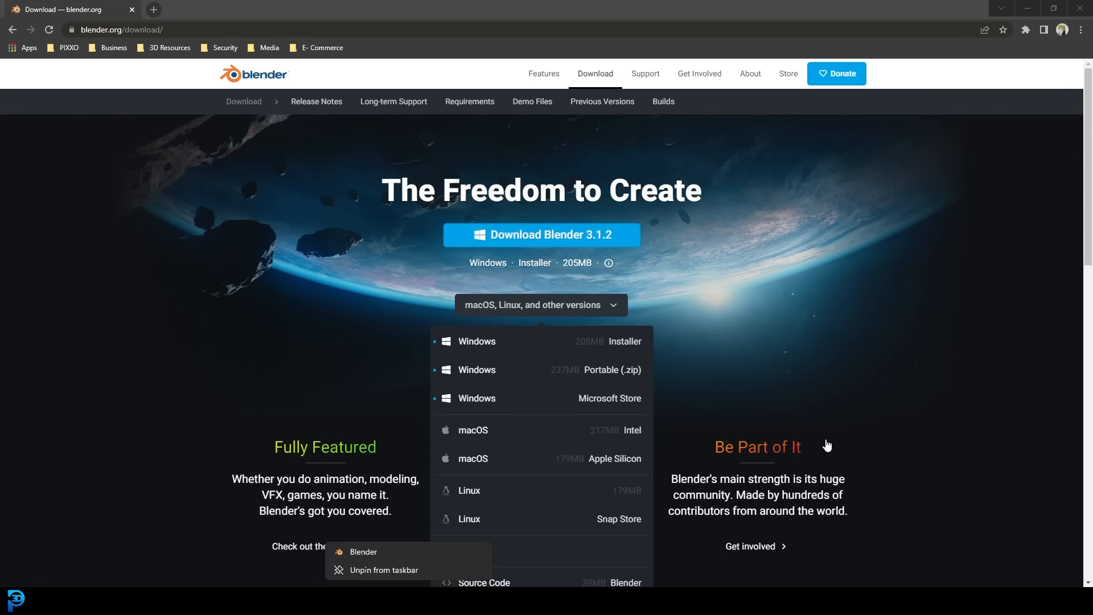
click(942, 250)
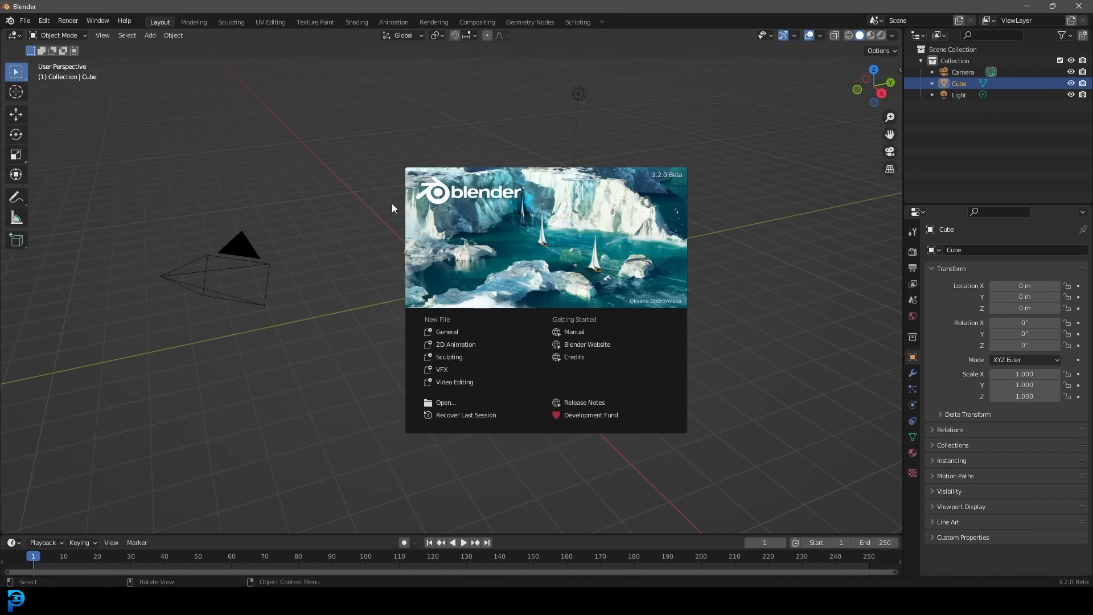
In Blender, dismiss the splash screen and view the default cube from several angles and distances
click(748, 127)
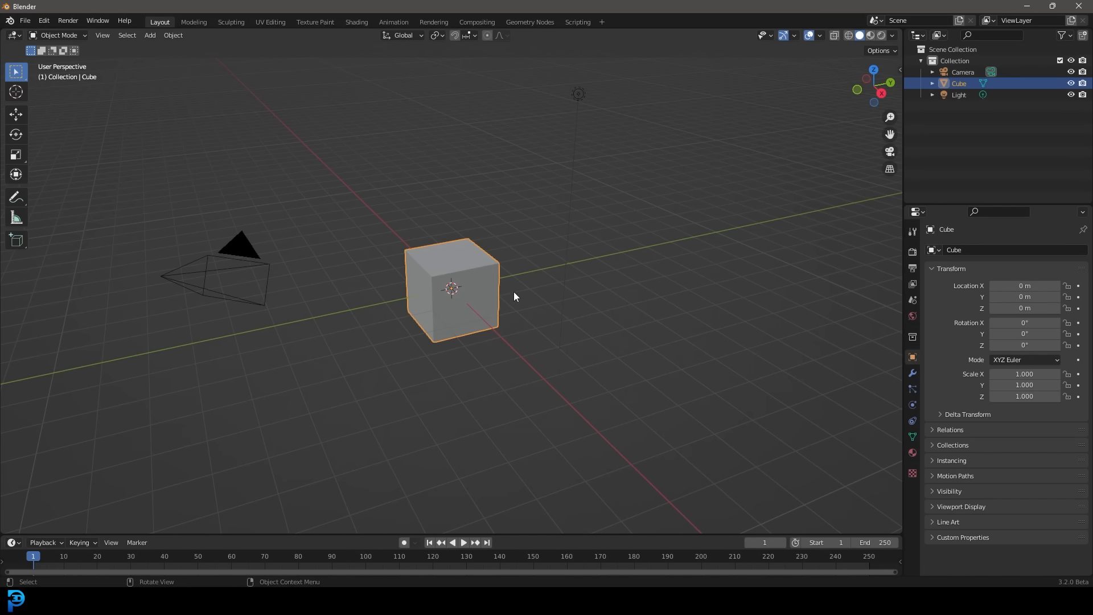
middle_drag(513, 291, 464, 251)
middle_drag(474, 190, 526, 269)
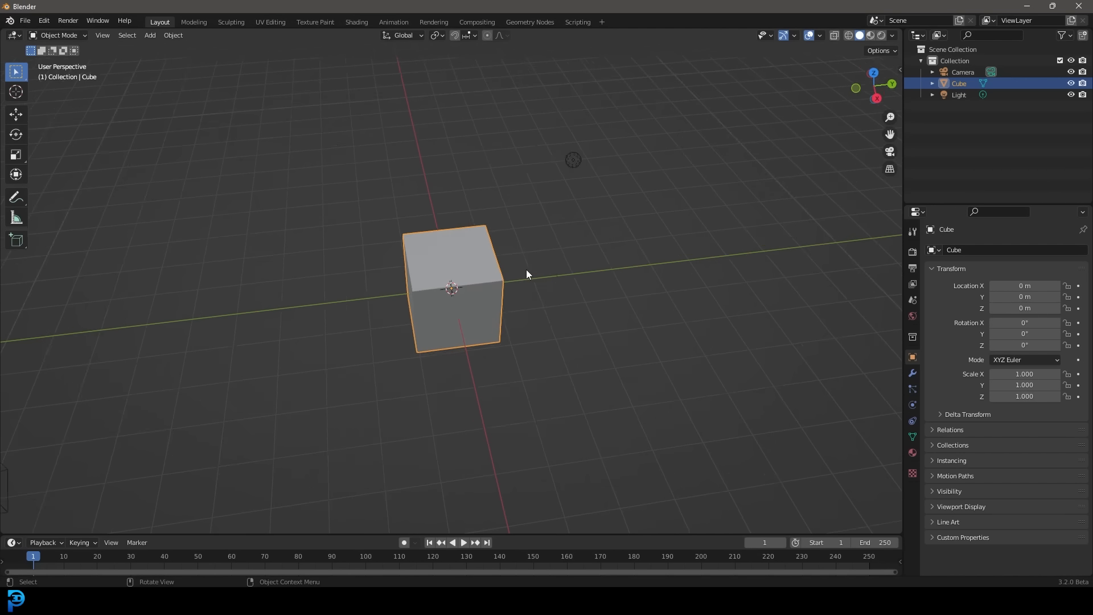
scroll(526, 269, up, 2)
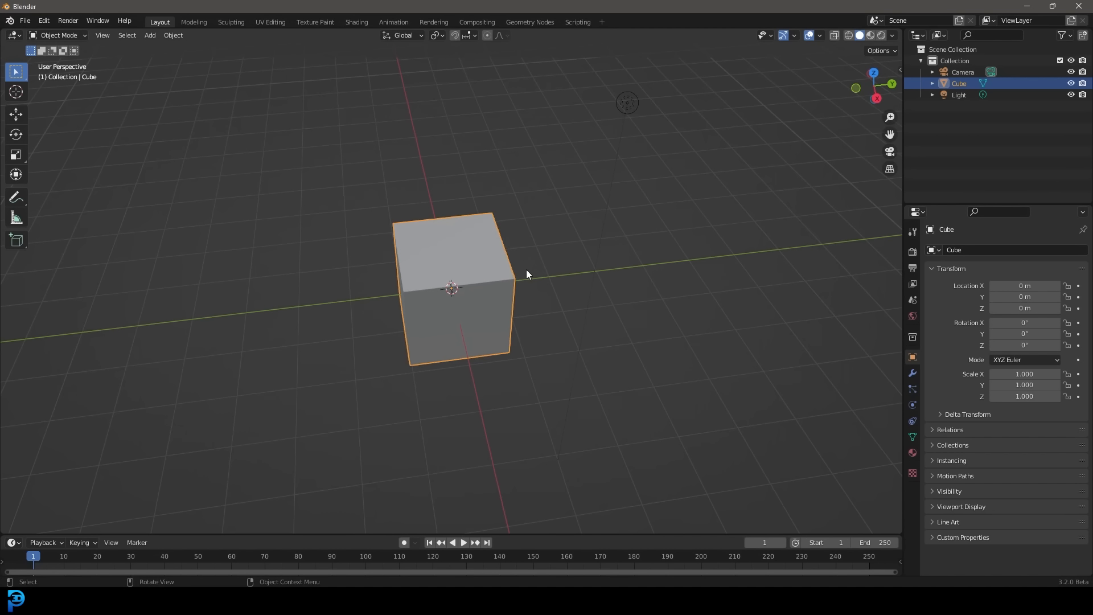
middle_drag(526, 270, 833, 148)
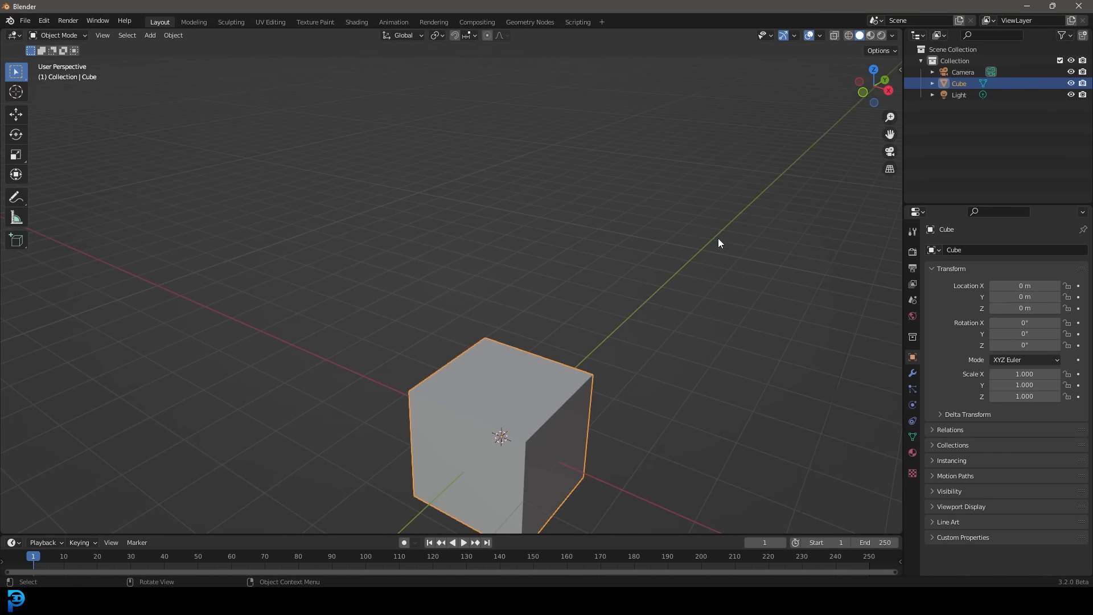
middle_drag(718, 244, 550, 257)
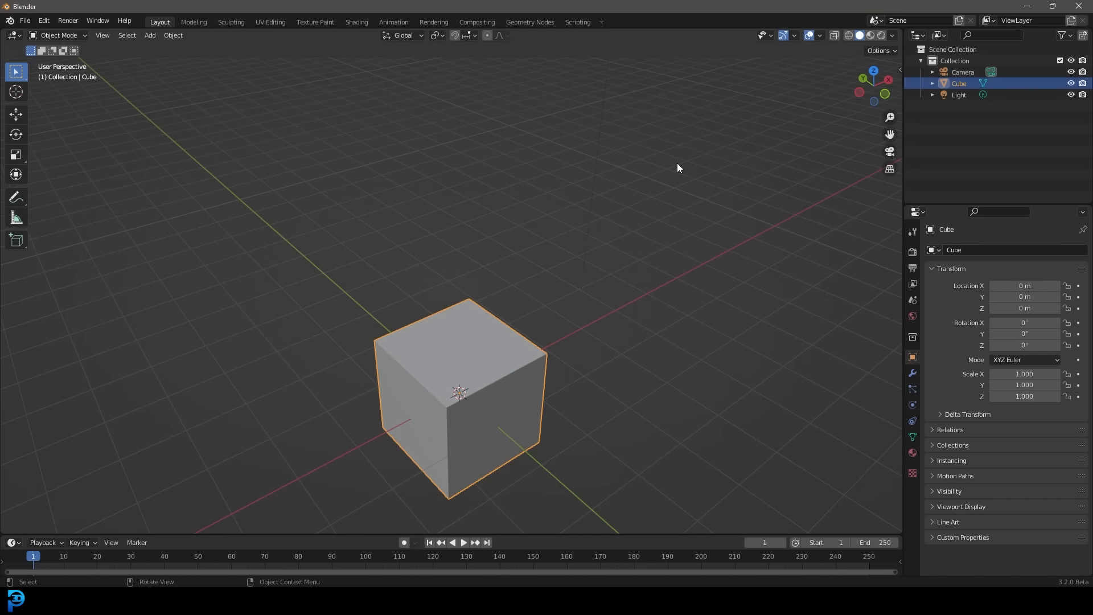
scroll(621, 309, down, 3)
middle_drag(620, 309, 604, 301)
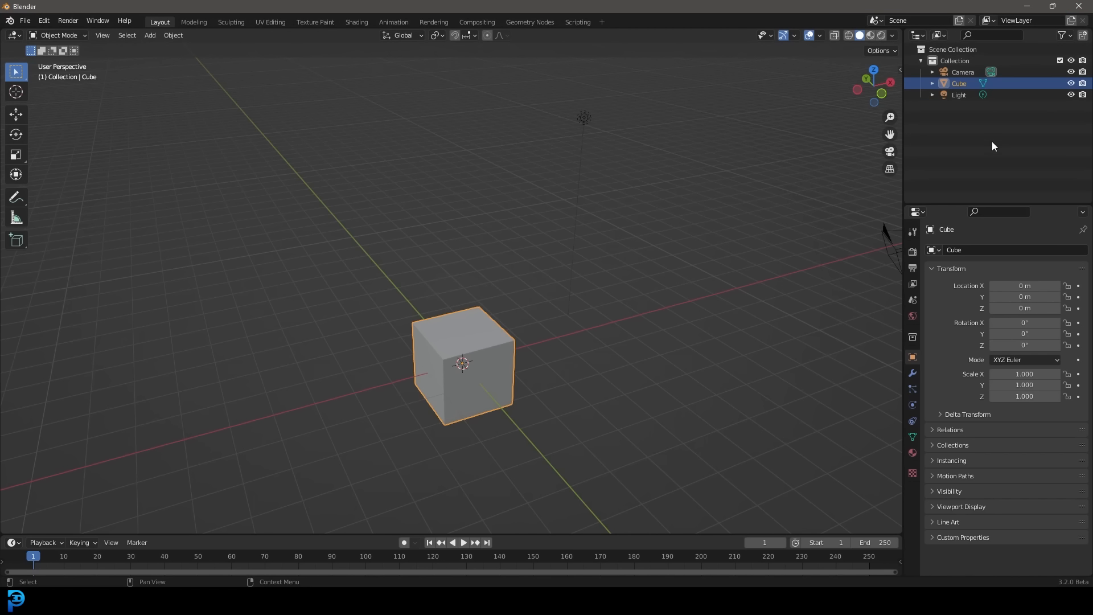
Select the camera and reselect the cube, expanding the cube's entry in the scene hierarchy
click(966, 72)
middle_drag(671, 203, 623, 247)
click(972, 84)
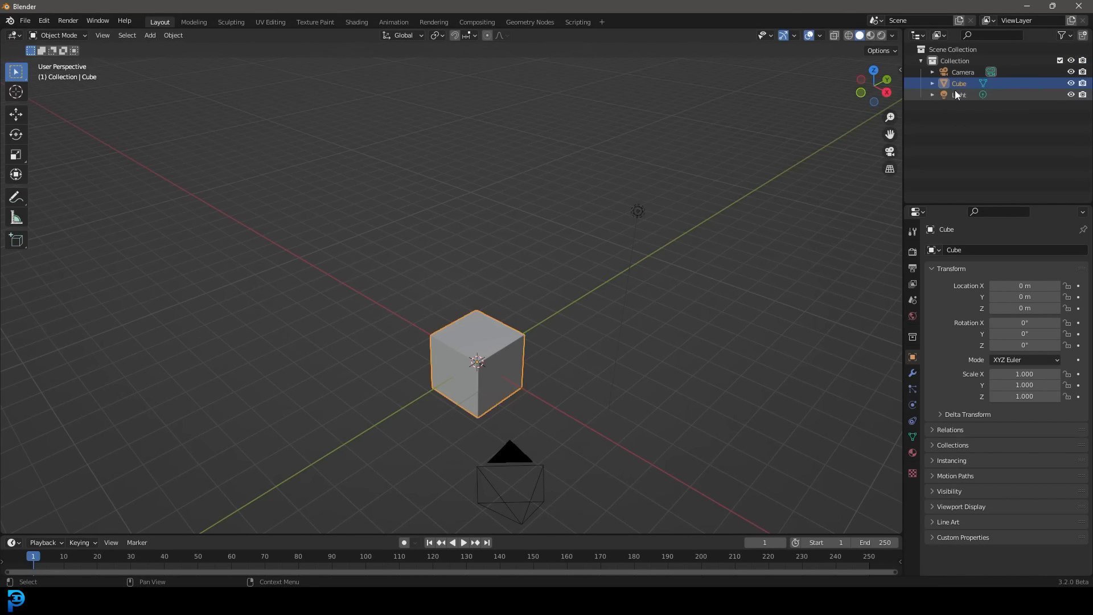
middle_drag(763, 245, 696, 254)
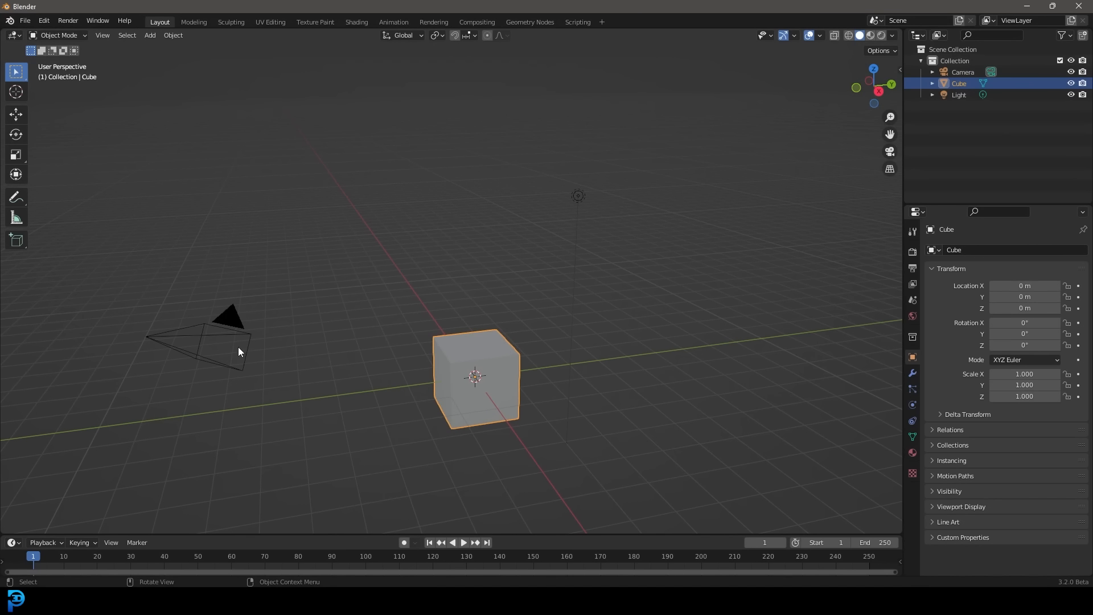
click(227, 333)
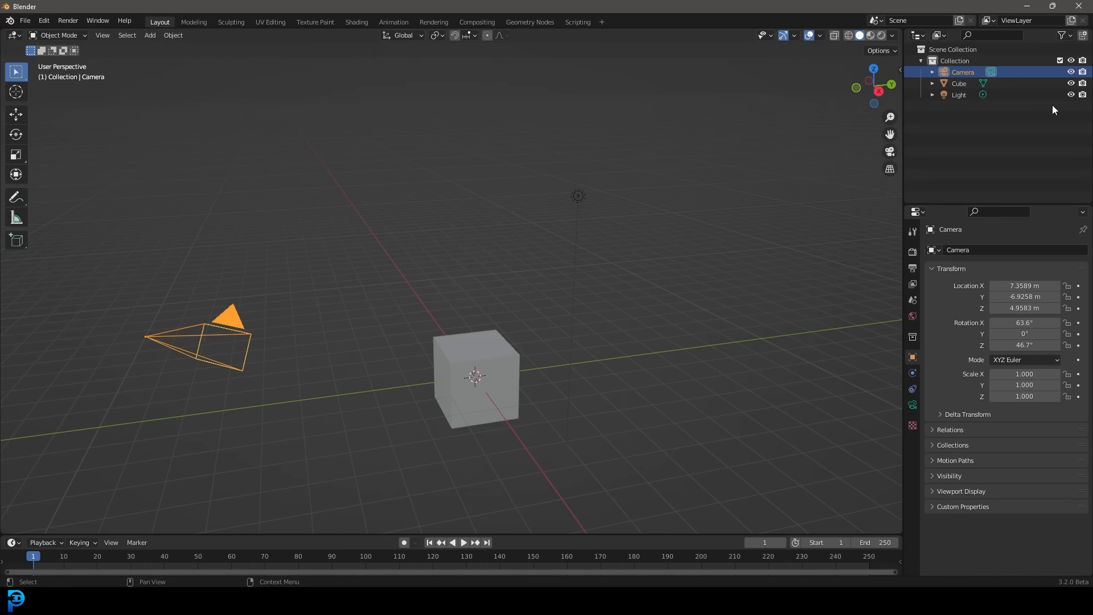
click(967, 83)
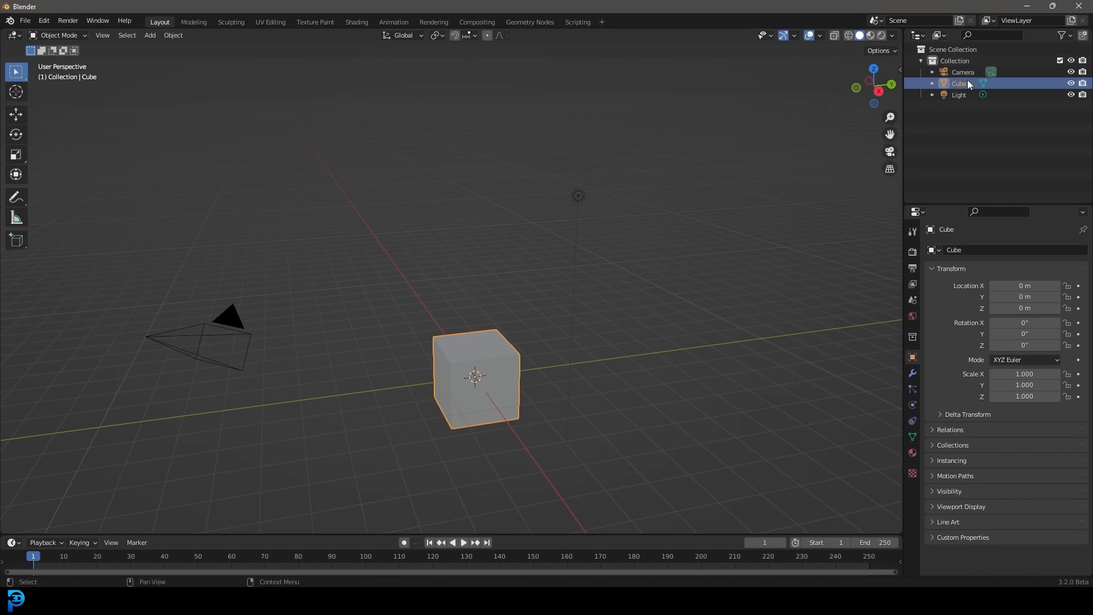
click(931, 83)
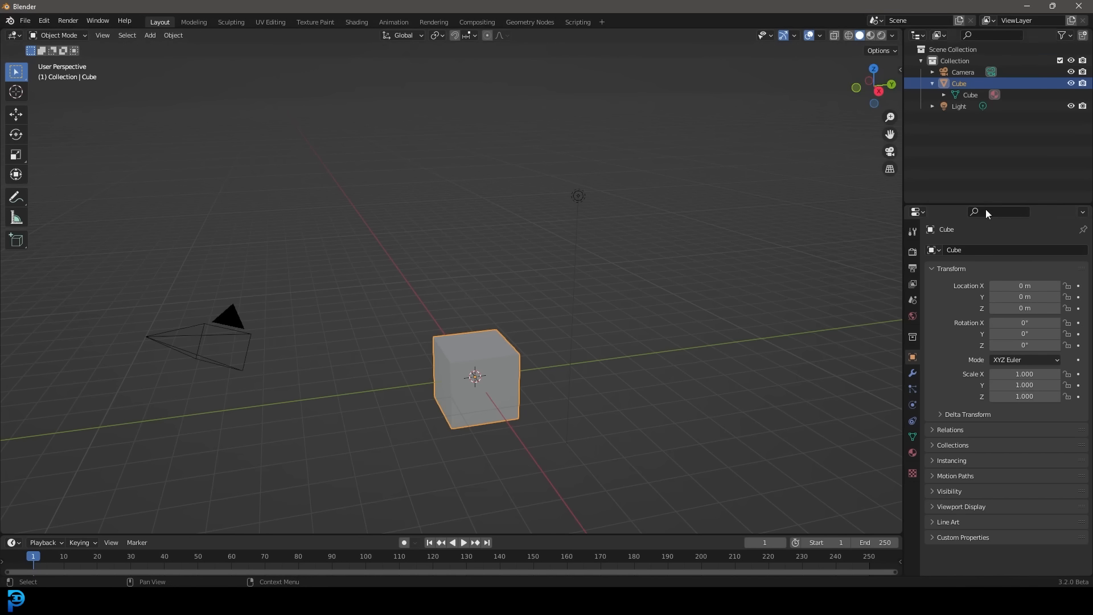
Review the cube's material settings and return to its object properties
click(913, 453)
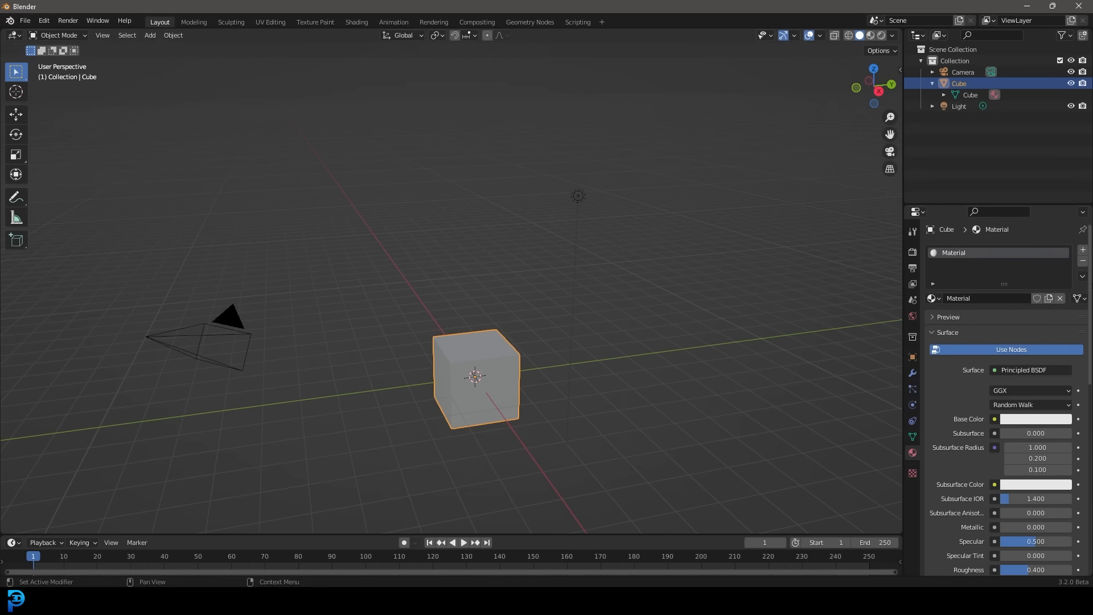
scroll(988, 462, down, 1)
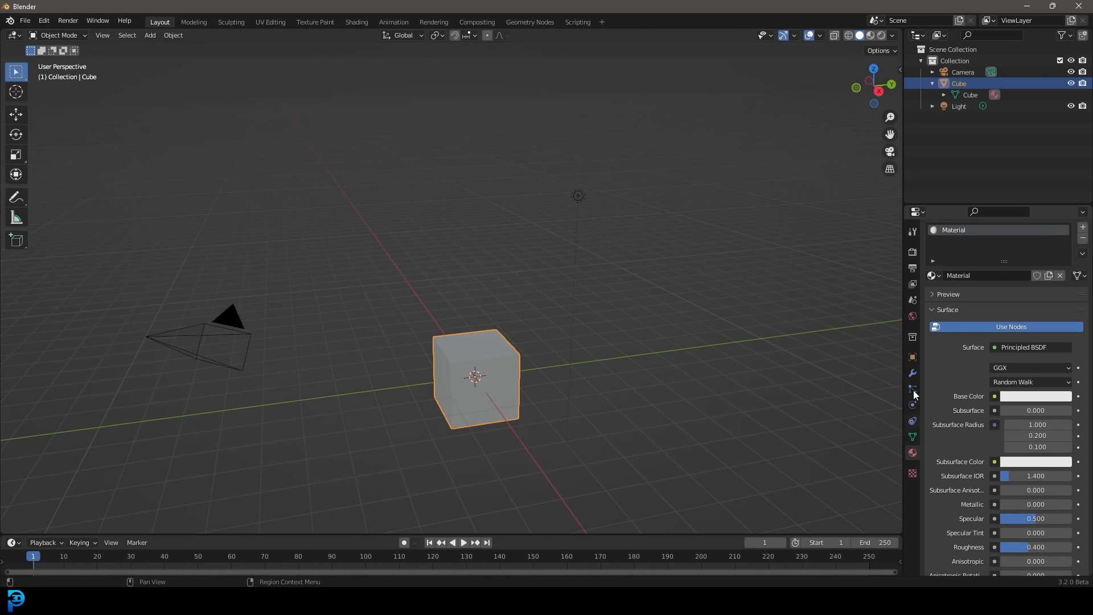
click(912, 356)
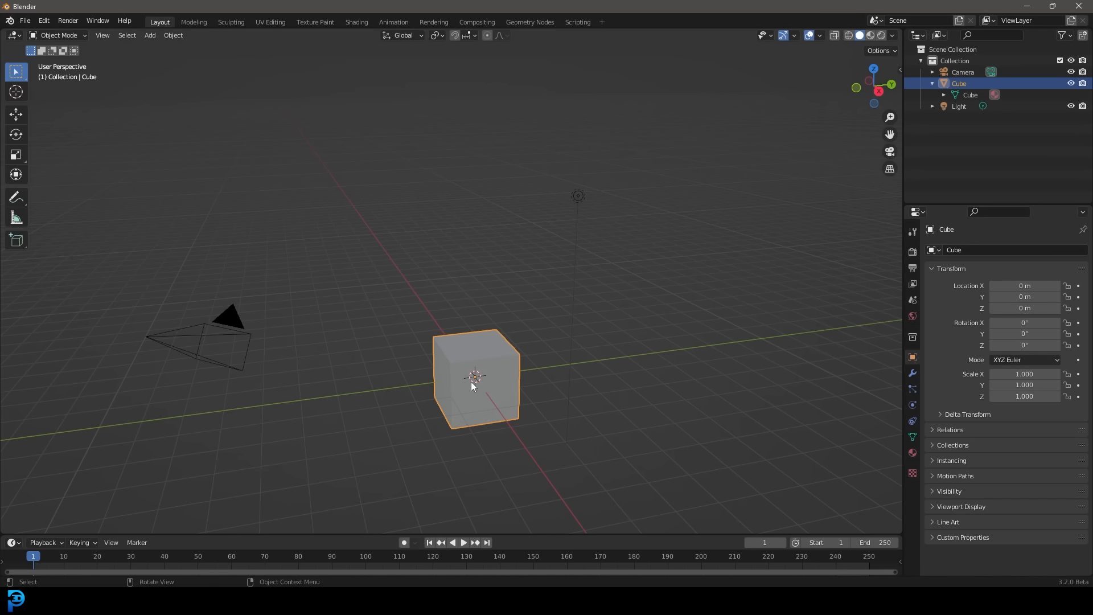
Move the cube to X -1.38 m and Y -1.54 m through its location values
middle_drag(549, 385, 727, 326)
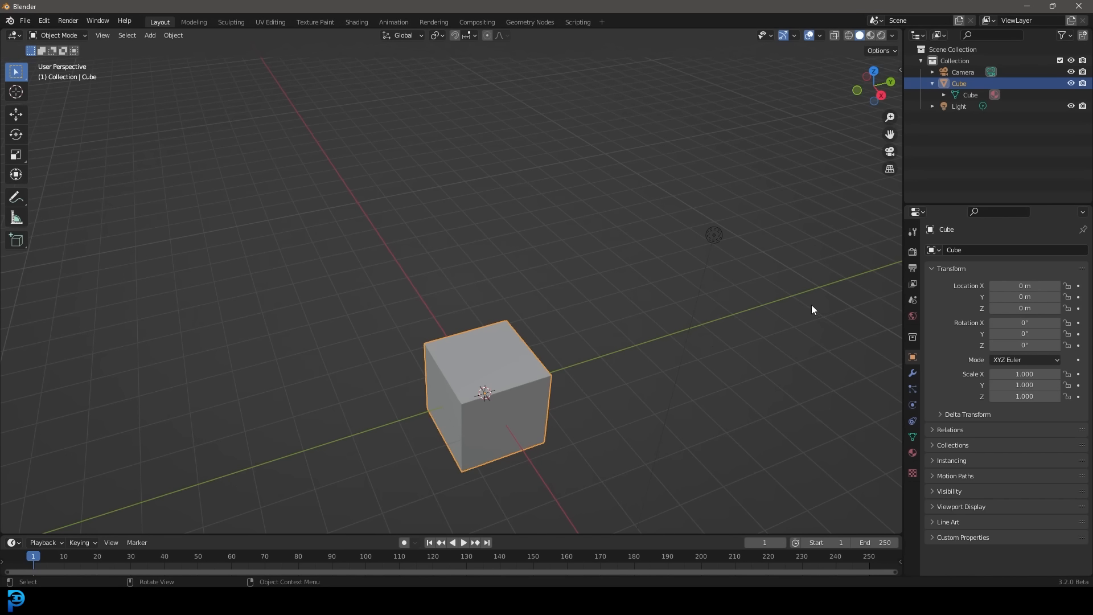
middle_drag(564, 442, 351, 309)
middle_drag(680, 491, 607, 432)
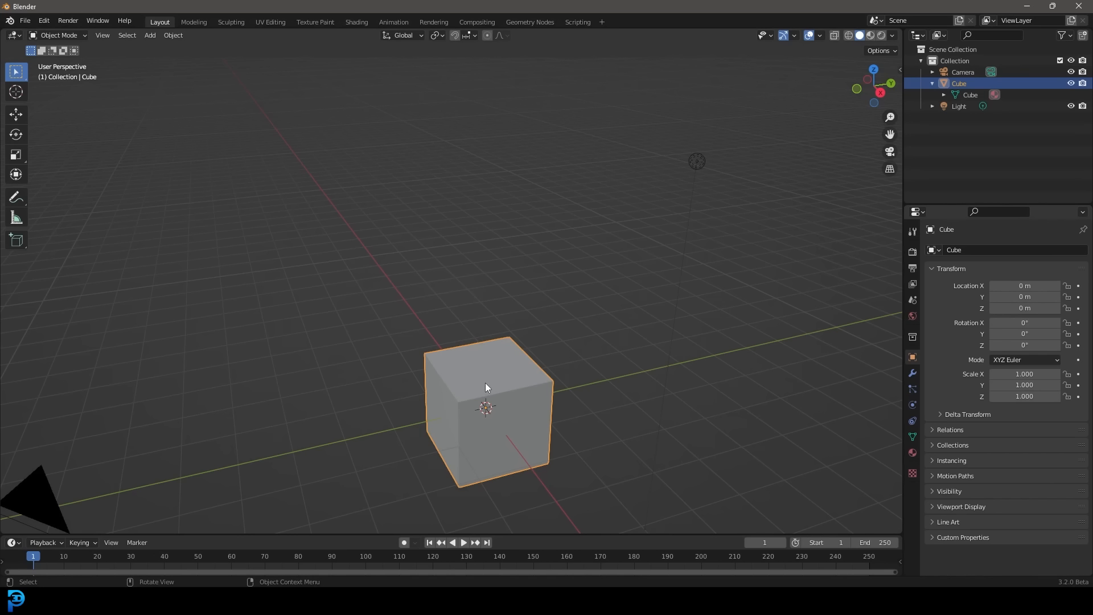
drag(1019, 286, 939, 285)
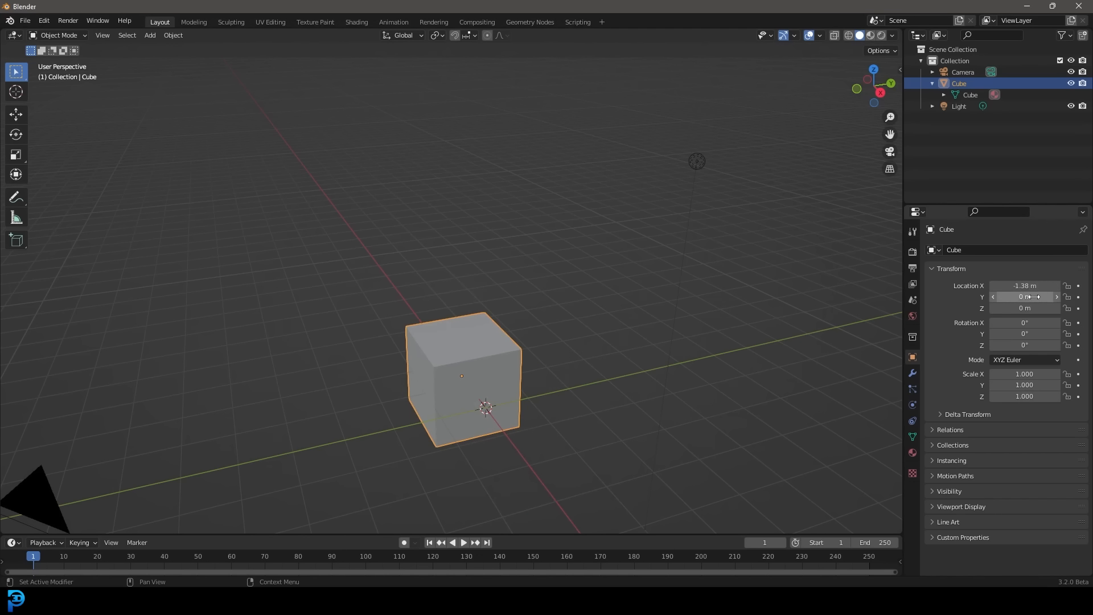
drag(1029, 297, 944, 296)
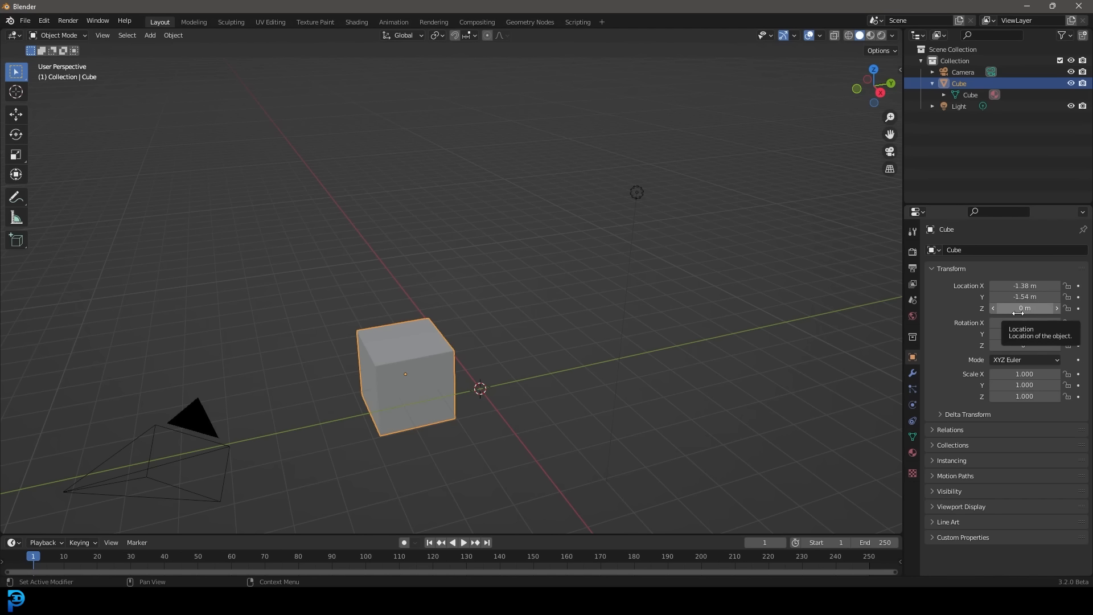
Review the scene's world settings and its render settings
middle_drag(713, 309, 592, 327)
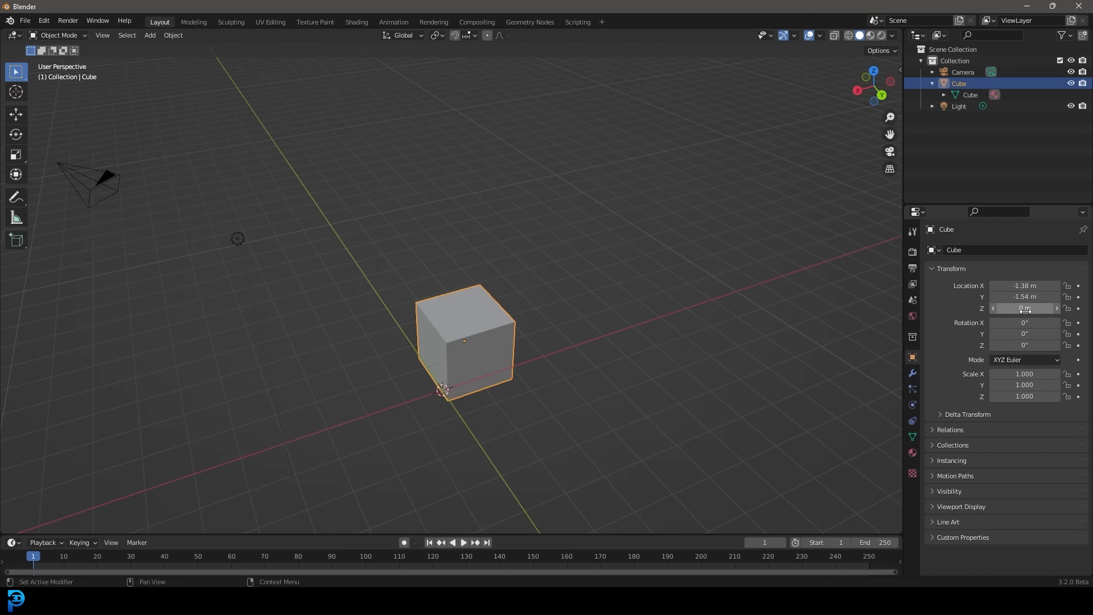
scroll(495, 351, down, 2)
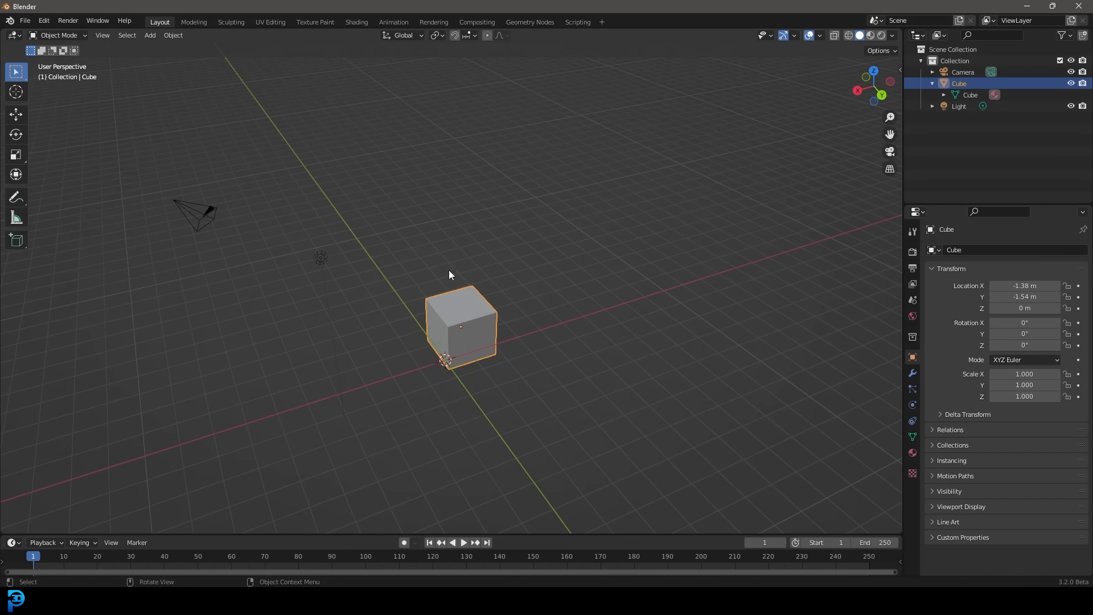
click(912, 315)
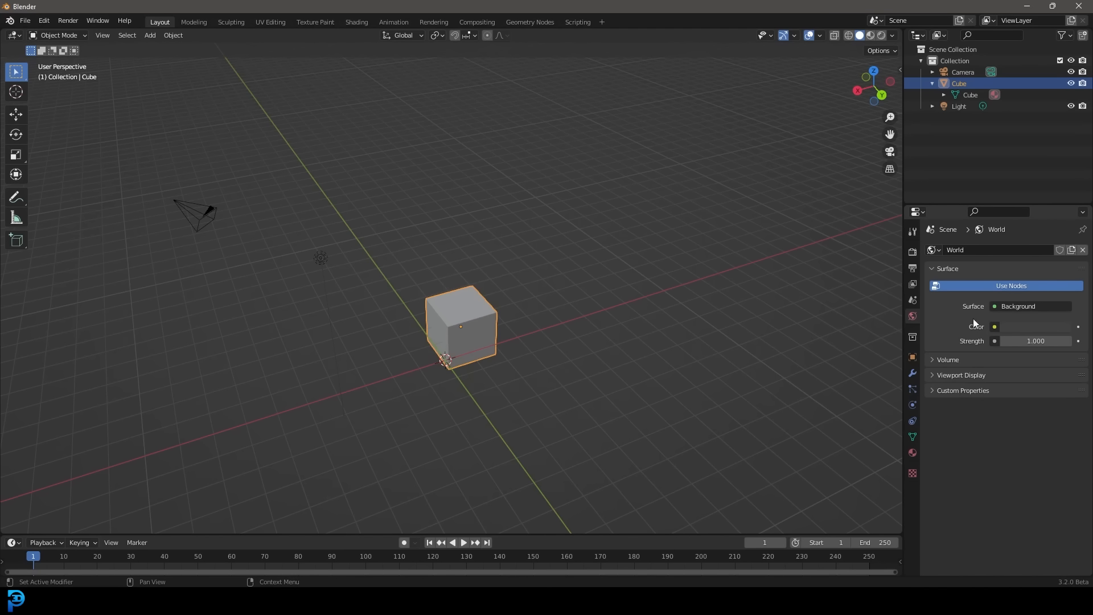
middle_drag(429, 241, 708, 221)
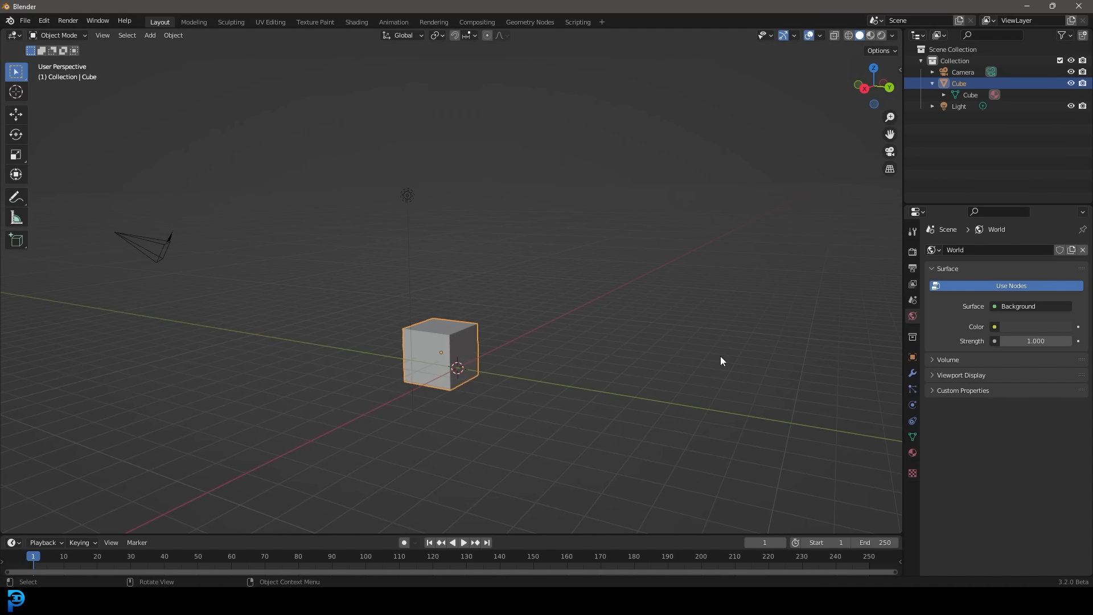
click(912, 251)
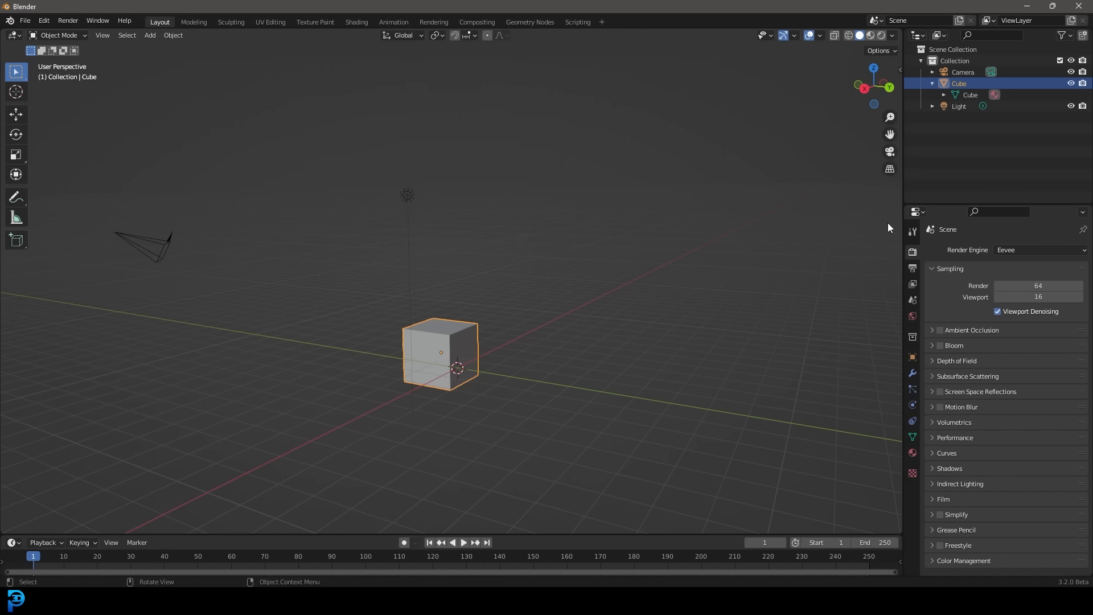
Make the timeline slightly taller and play the animation from about frame 100, stopping at frame 206
drag(571, 533, 570, 443)
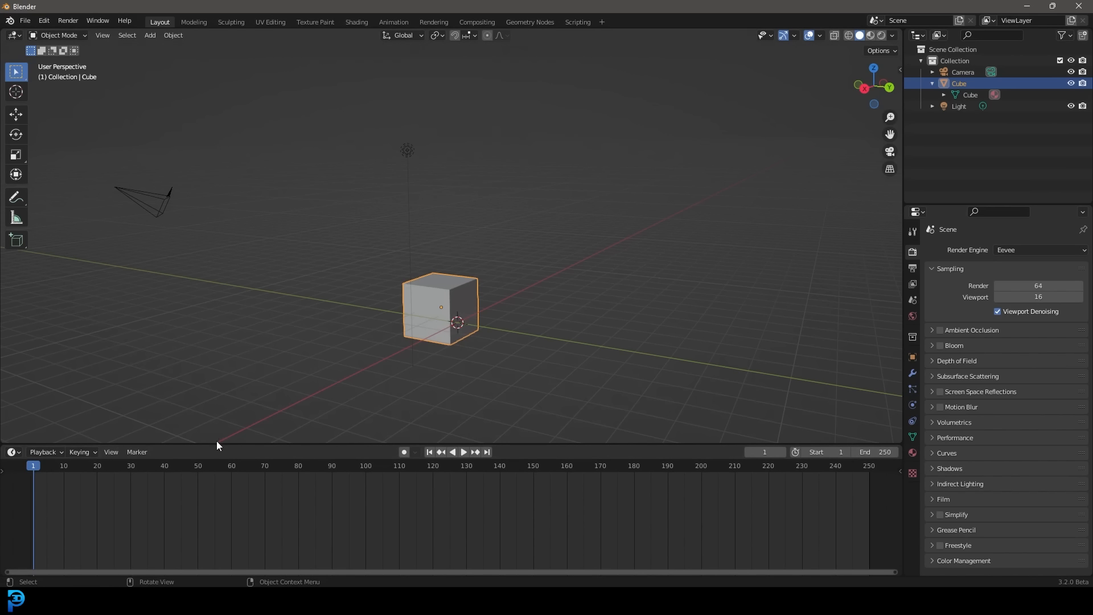
drag(217, 444, 233, 522)
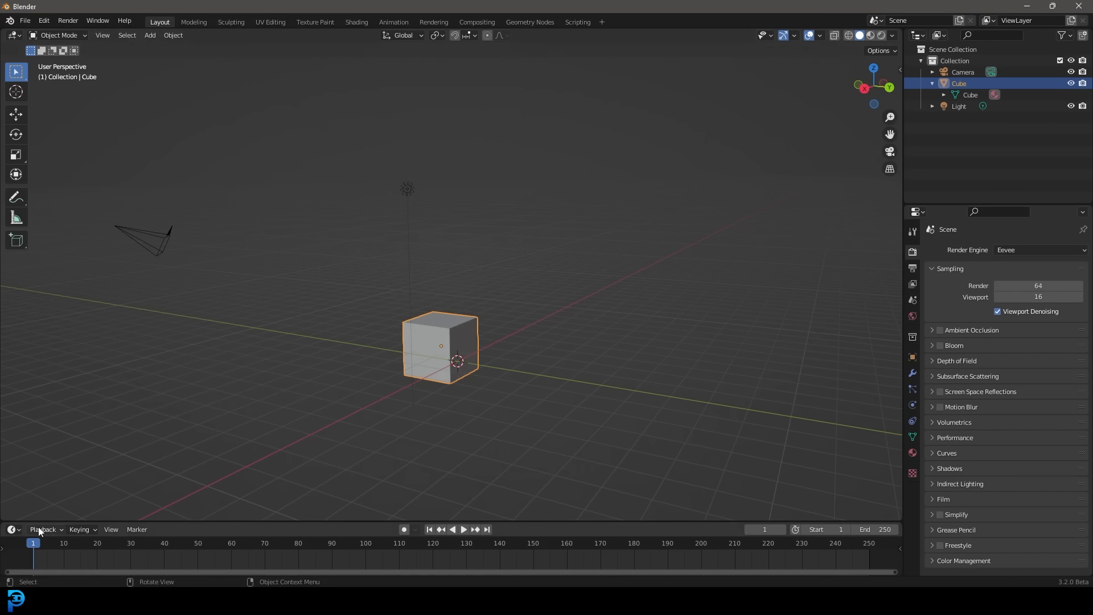
key(space)
drag(33, 544, 366, 561)
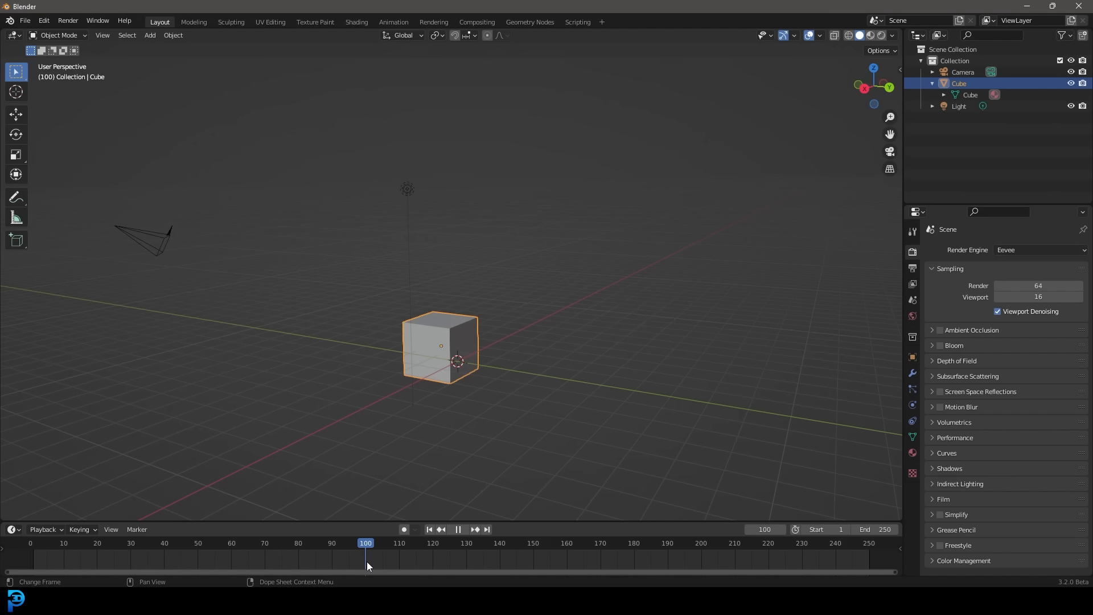
key(space)
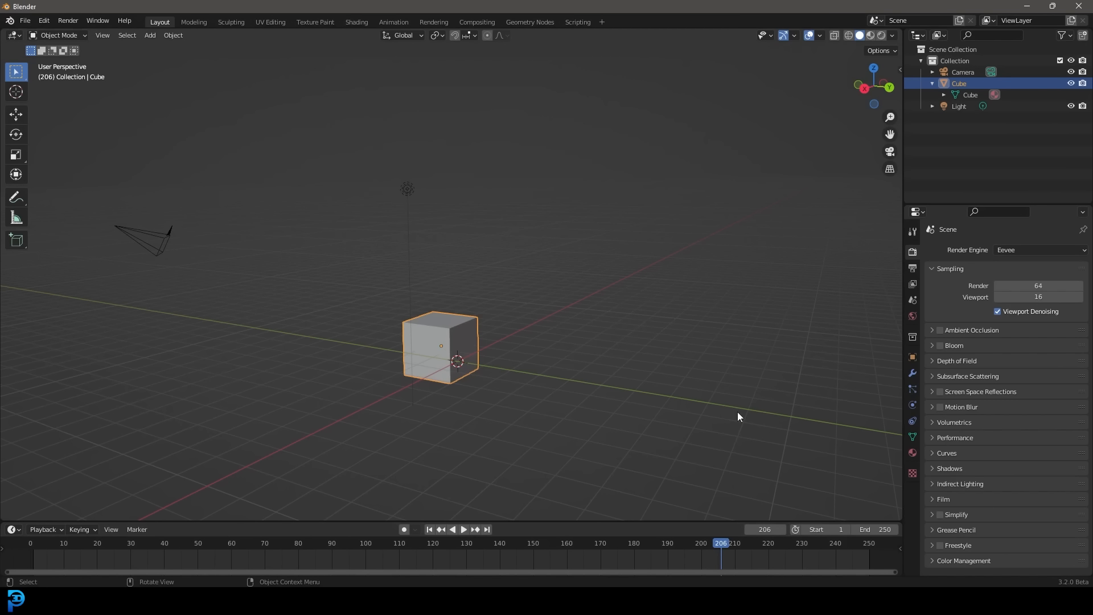
Set the current frame back to 1 and make the timeline area slightly shorter
middle_drag(596, 337, 491, 376)
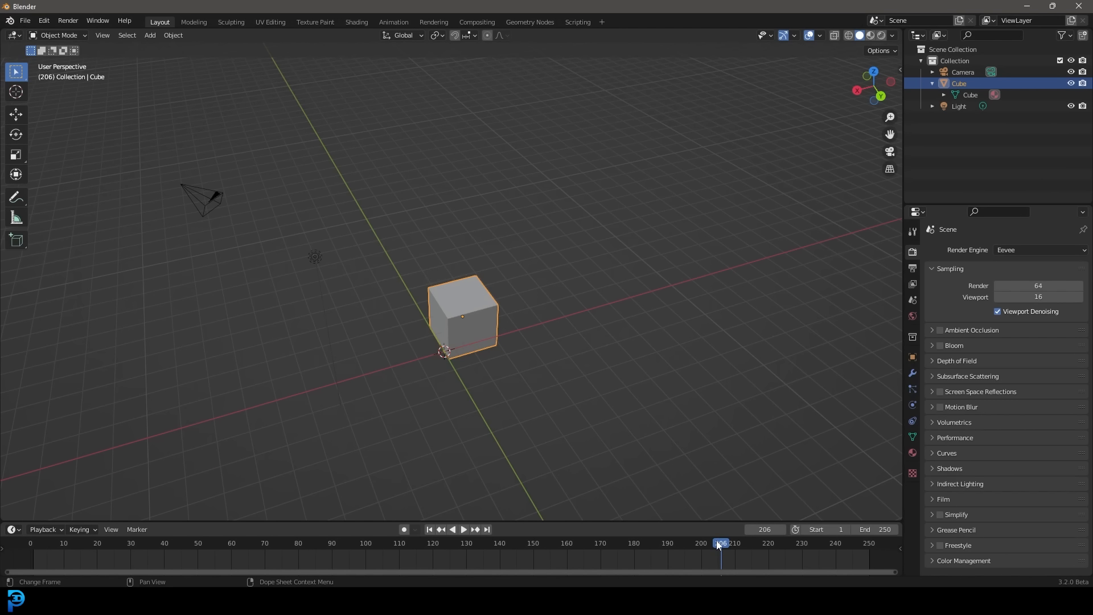
drag(717, 543, 33, 573)
drag(318, 522, 322, 530)
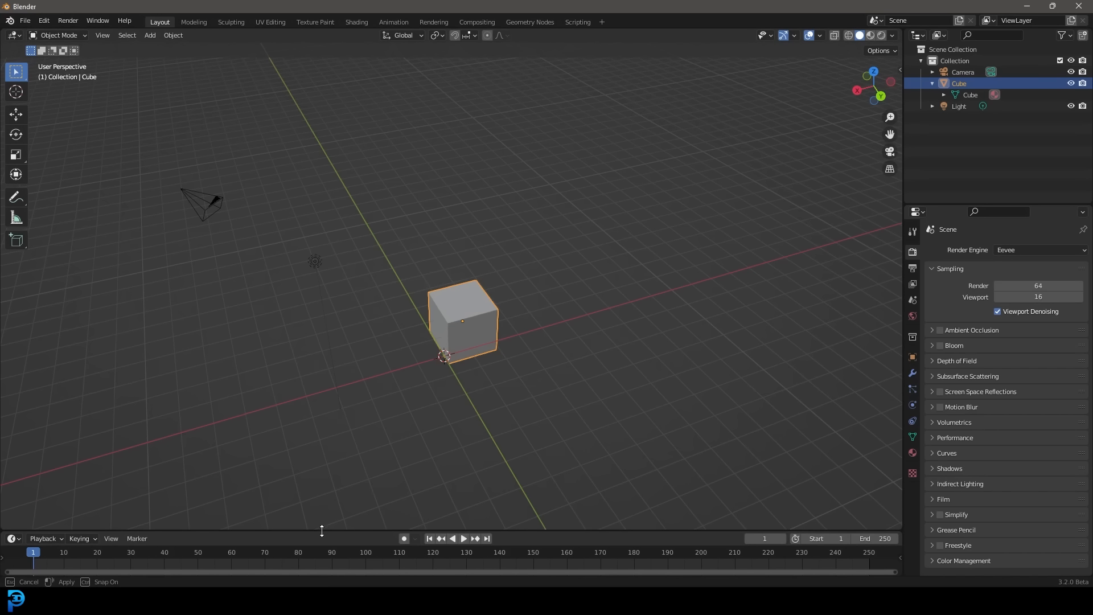
middle_drag(399, 433, 501, 305)
scroll(555, 288, up, 2)
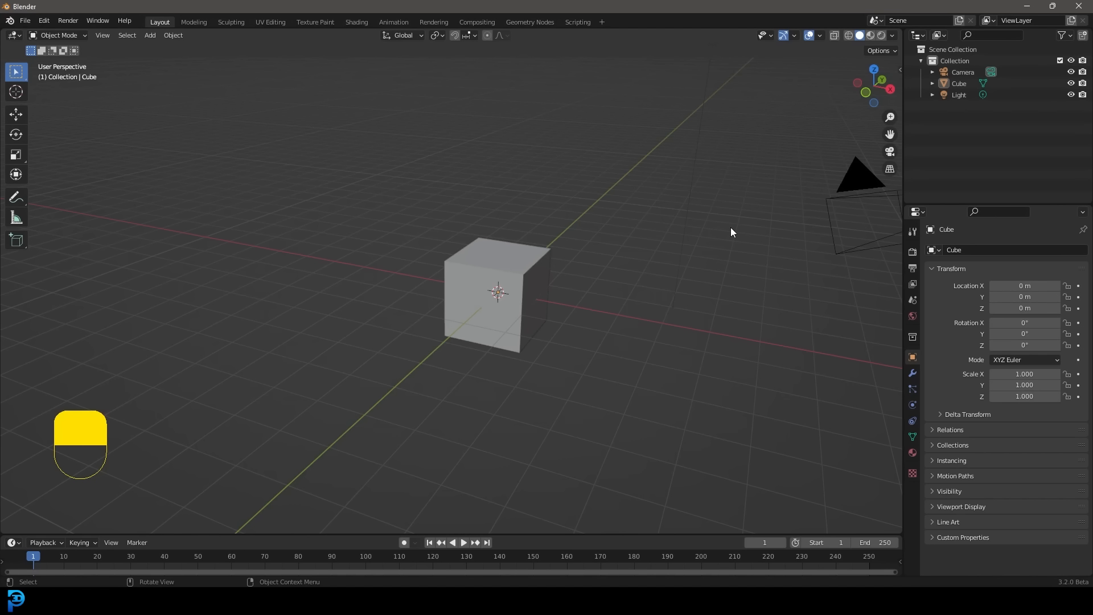
Check the keyboard picture in Photos, return to Blender and turn off Emulate Numpad in the input preferences
click(603, 601)
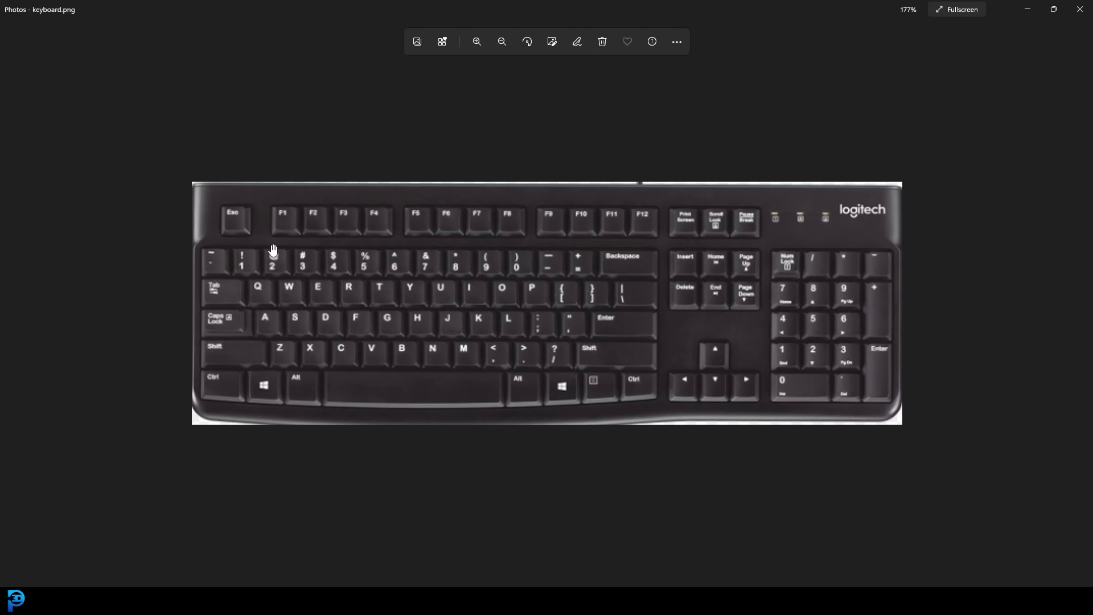
click(1027, 6)
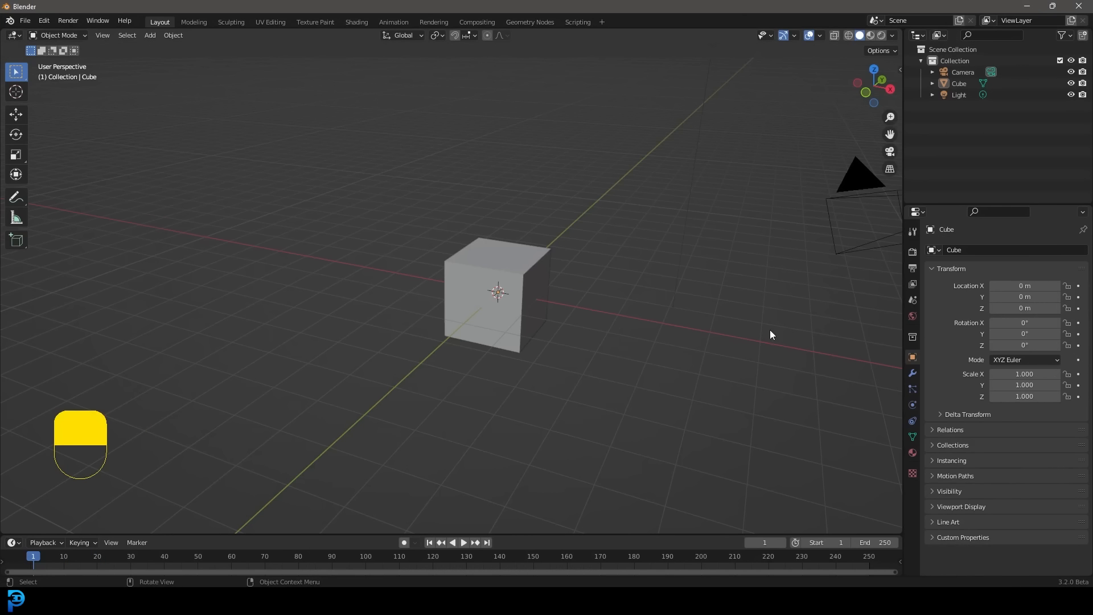
click(44, 22)
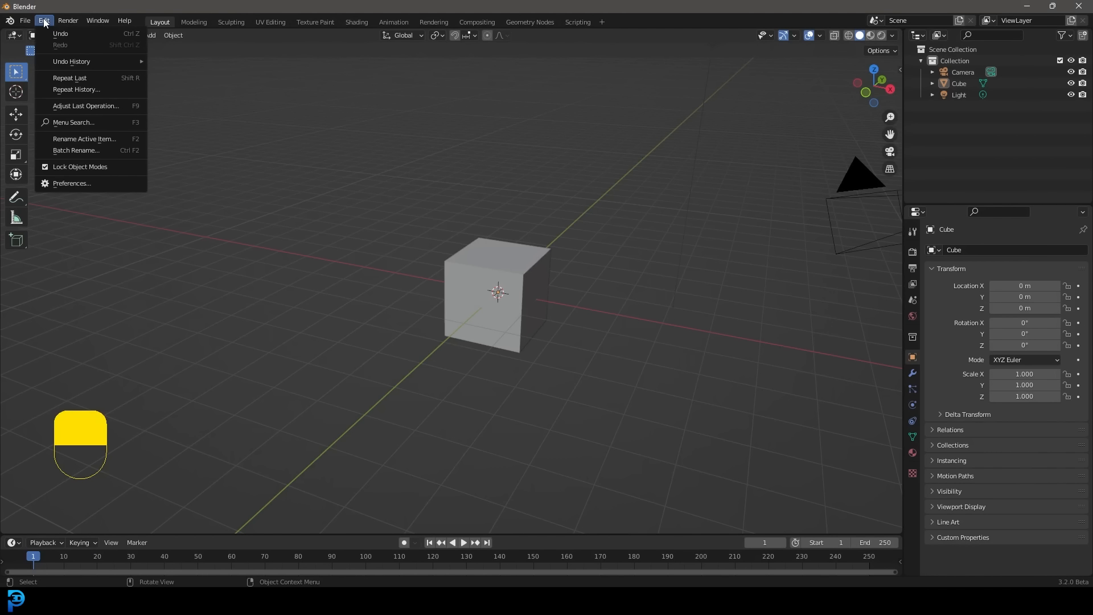
click(73, 183)
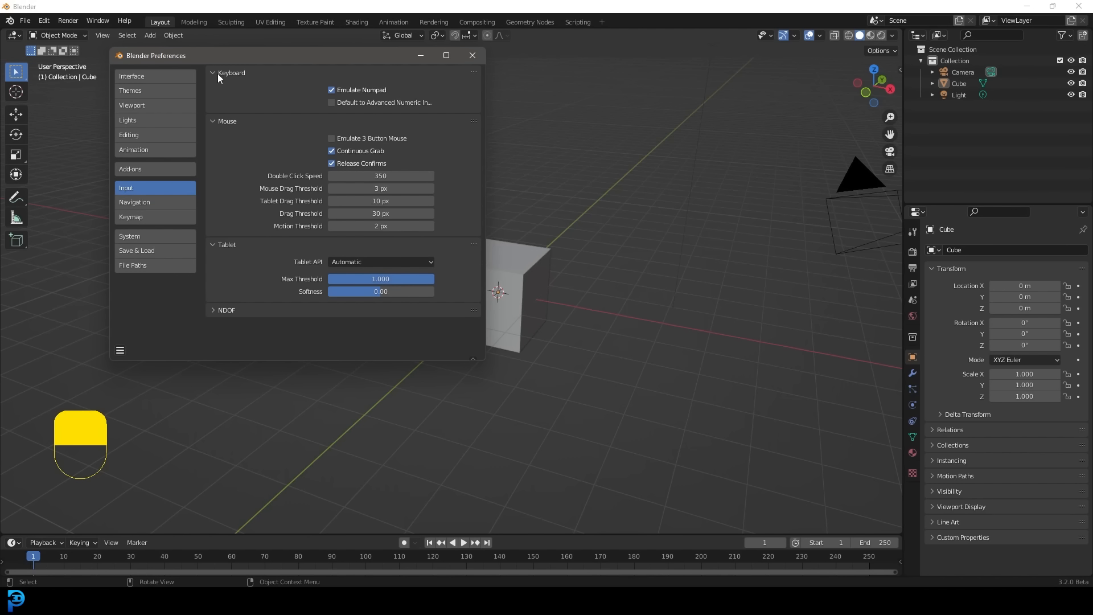
click(332, 89)
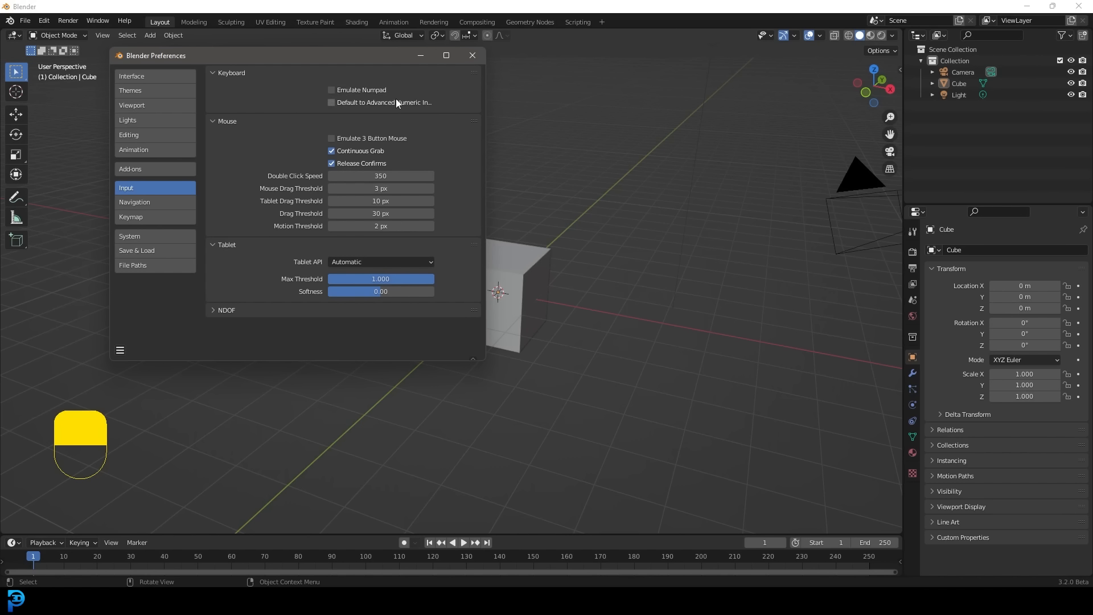
click(472, 56)
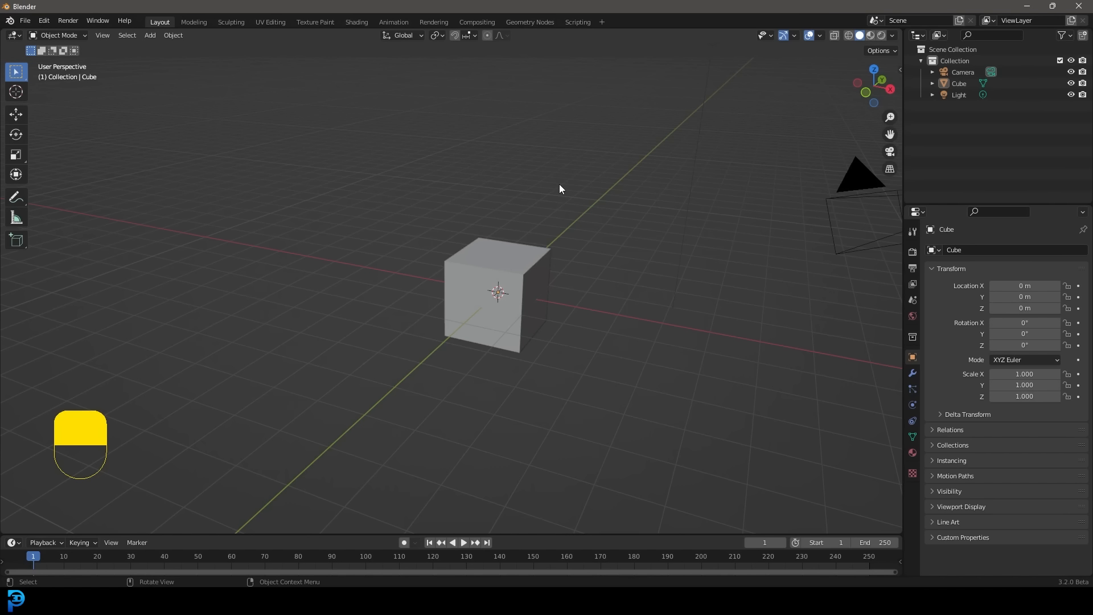
Show the cube from the Front viewpoint and from the Right viewpoint
click(110, 37)
mouse_move(147, 166)
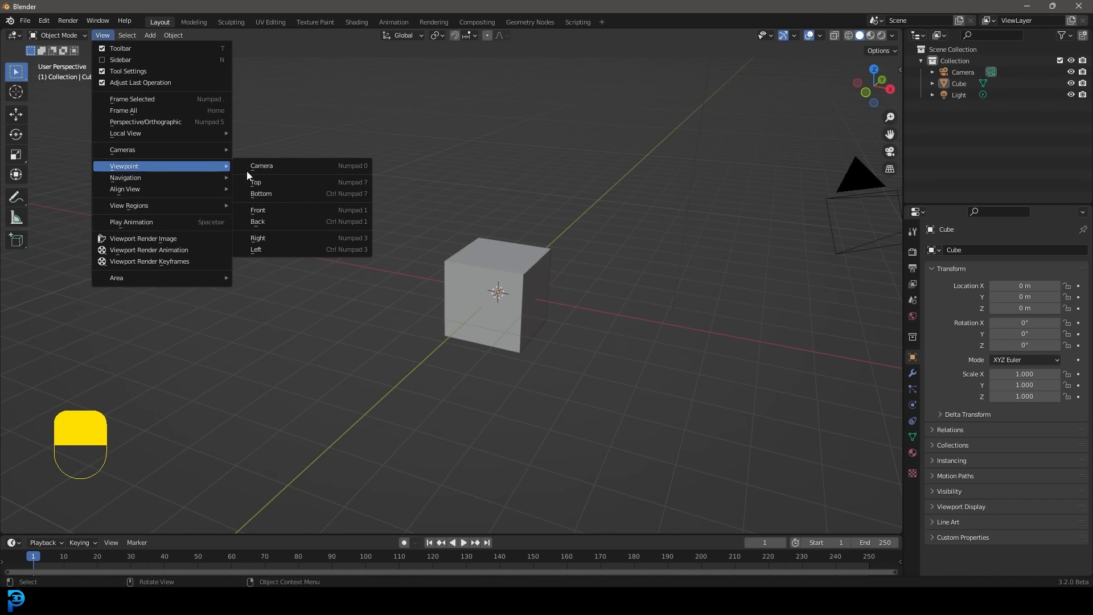
click(282, 213)
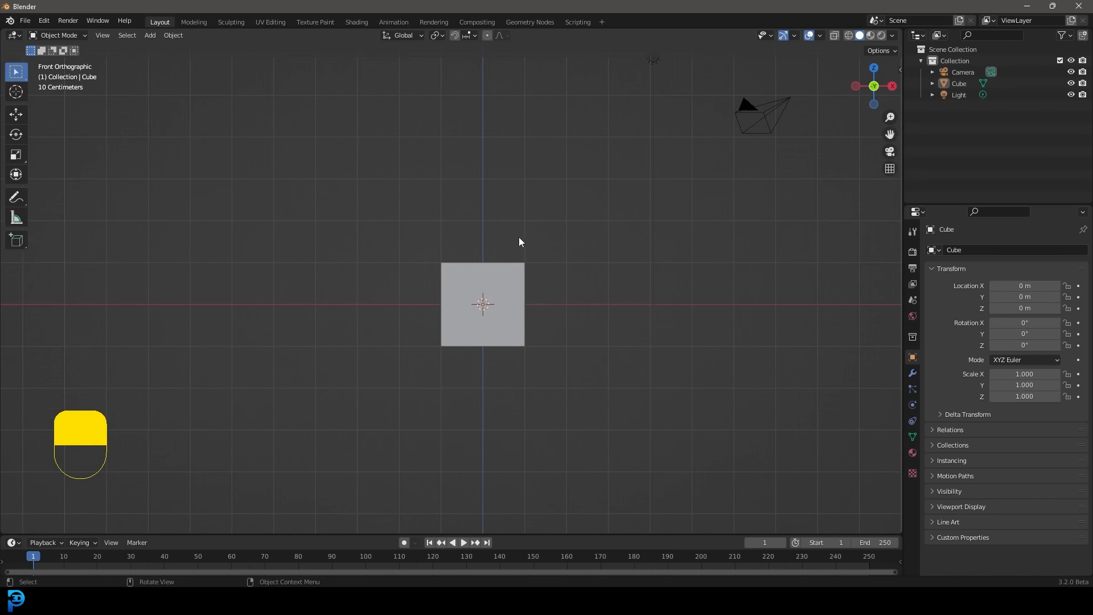
click(110, 38)
mouse_move(148, 166)
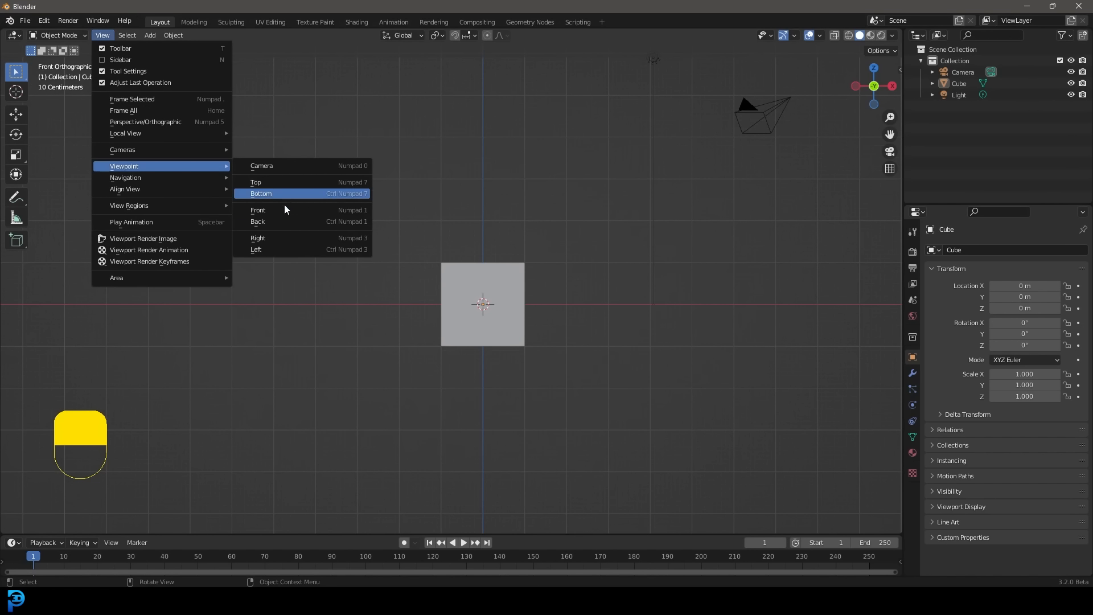
click(271, 237)
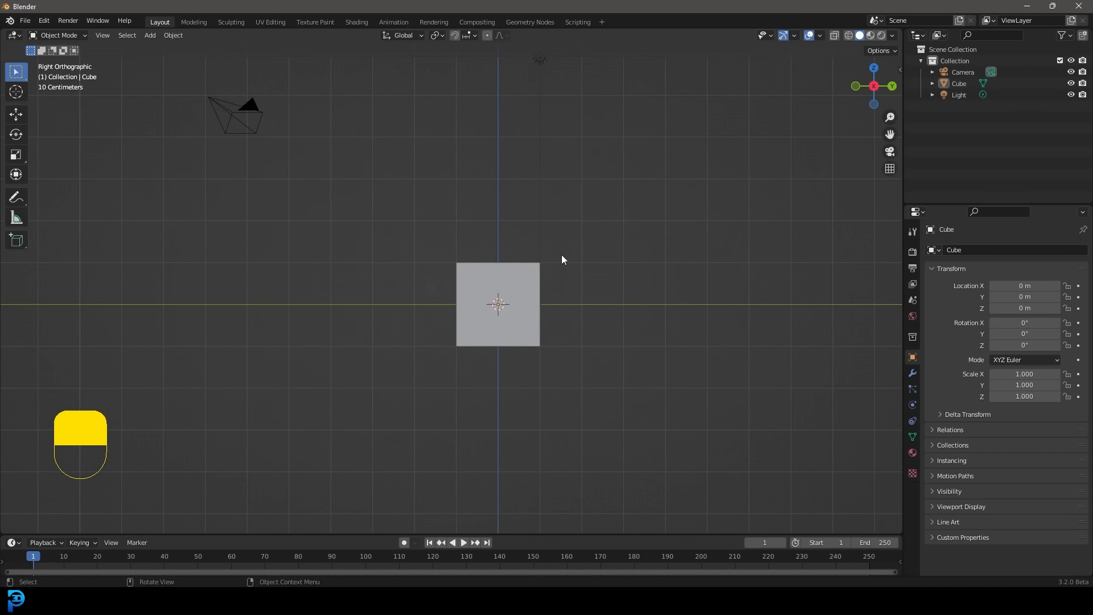
Cycle the viewport through the front, right, top and bottom orthographic views
key(KP_1)
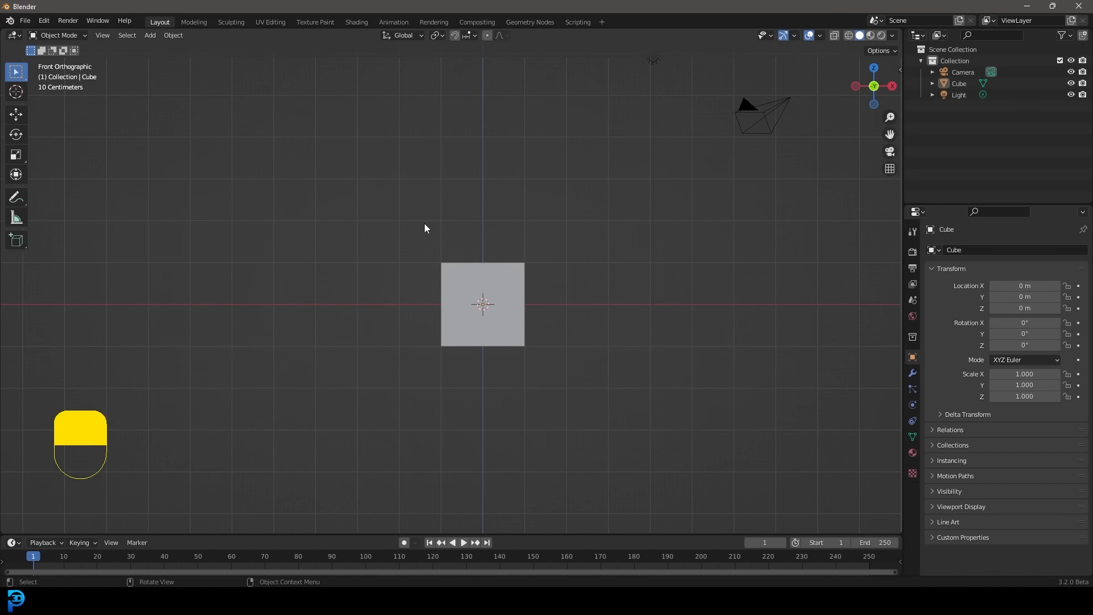
key(KP_3)
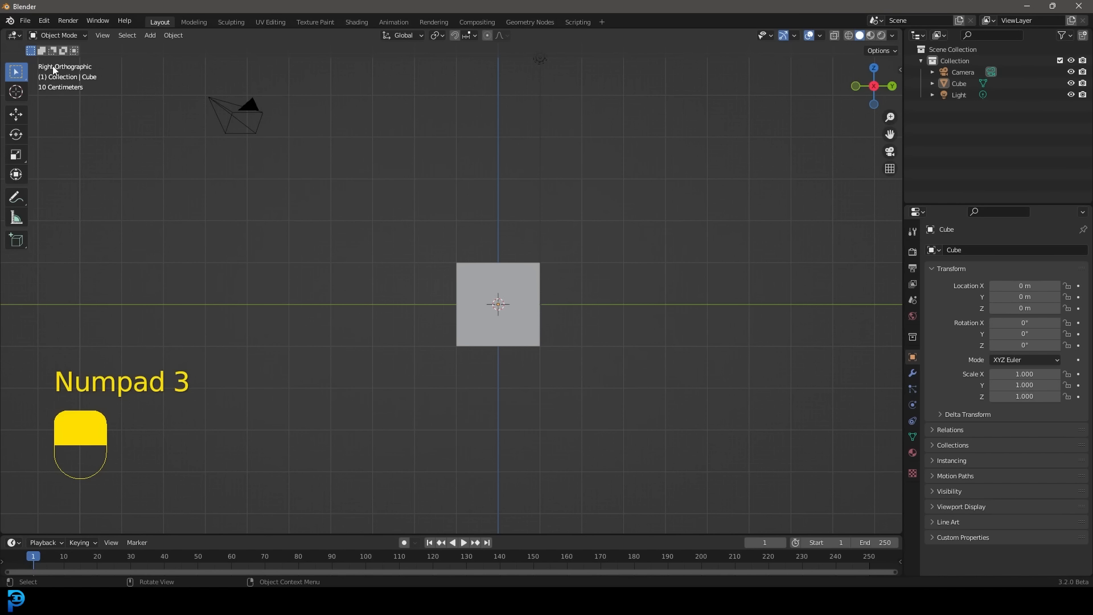
key(KP_7)
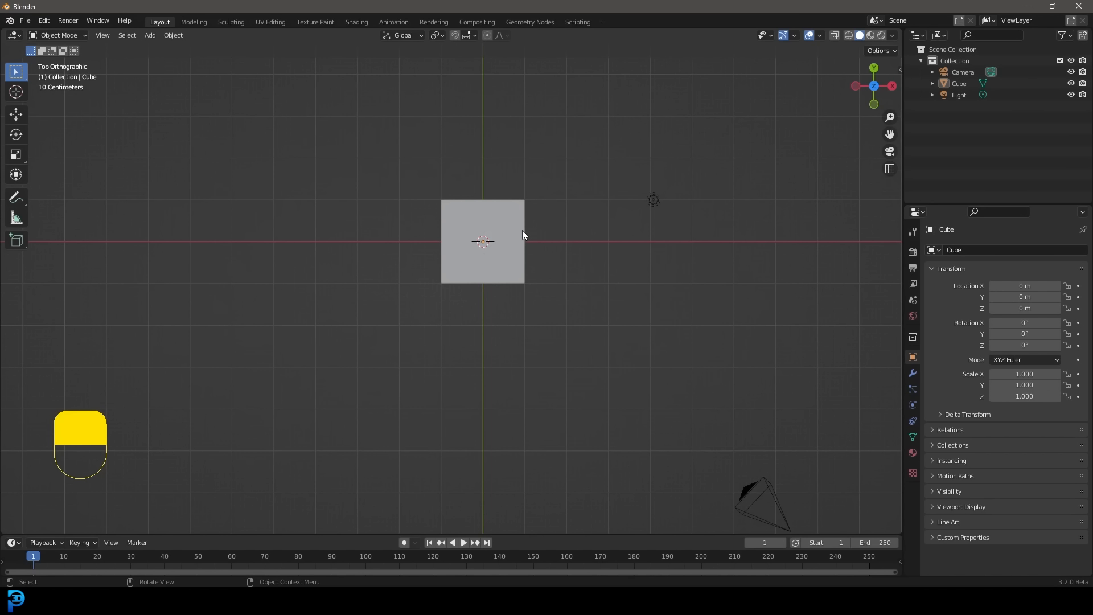
key(ctrl+KP_7)
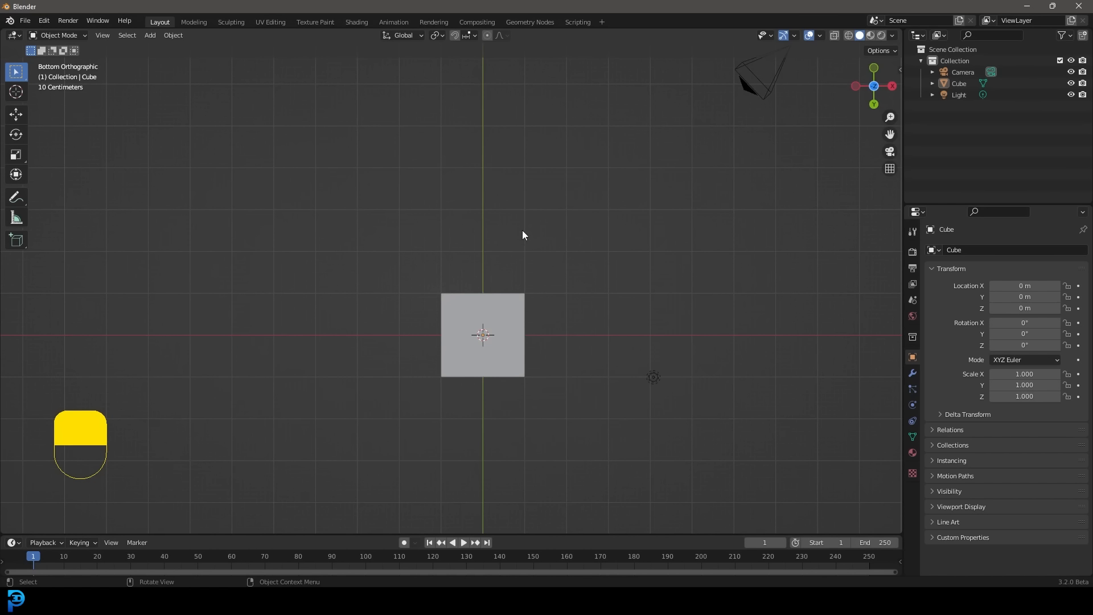
Compare the cube's front view with its back and right orthographic views, ending on the front view
key(KP_1)
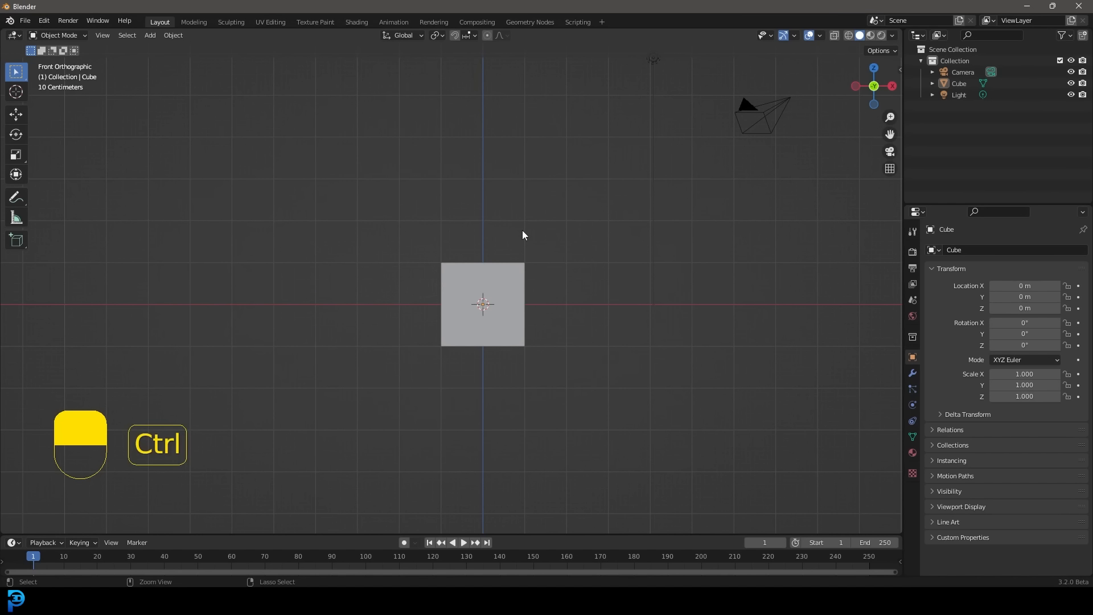
key(ctrl+KP_1)
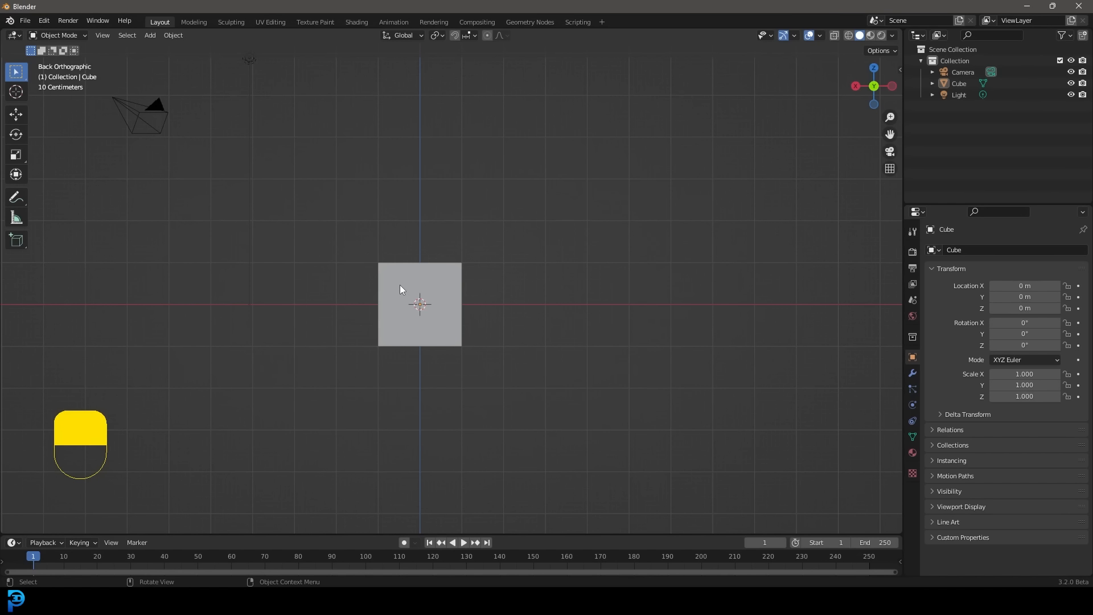
key(KP_1)
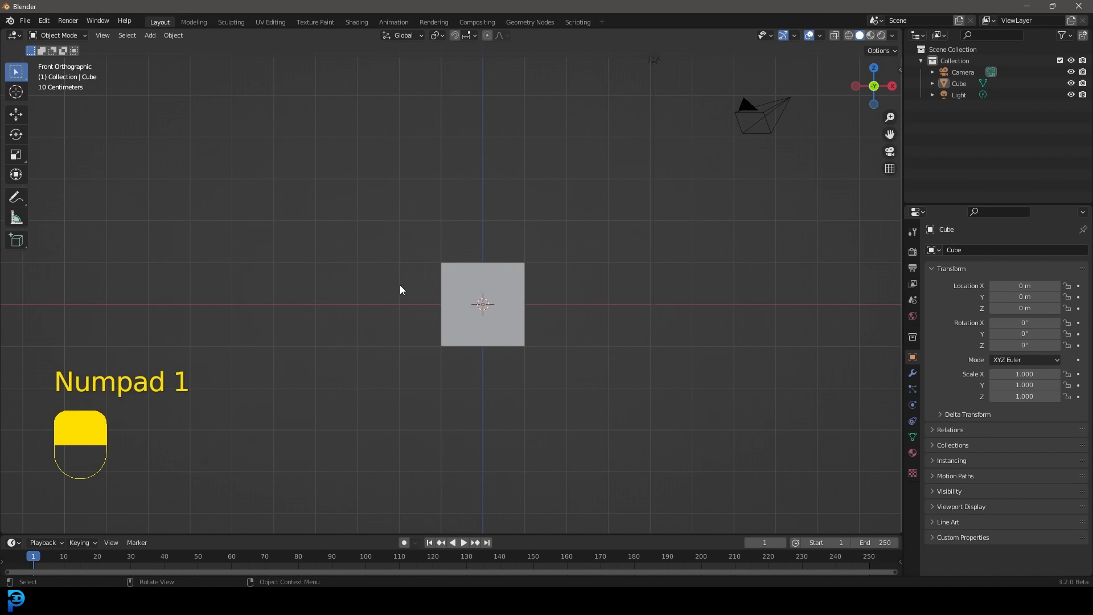
scroll(673, 400, up, 4)
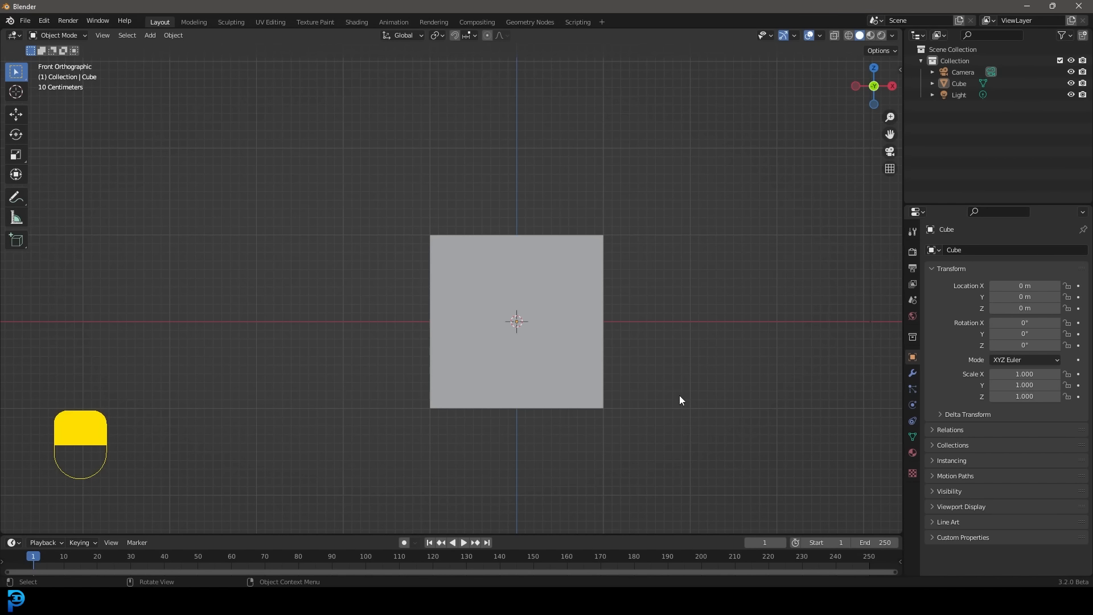
key(KP_3)
key(KP_1)
Practise orbiting, panning and zooming the viewport around the cube
middle_drag(553, 226, 597, 255)
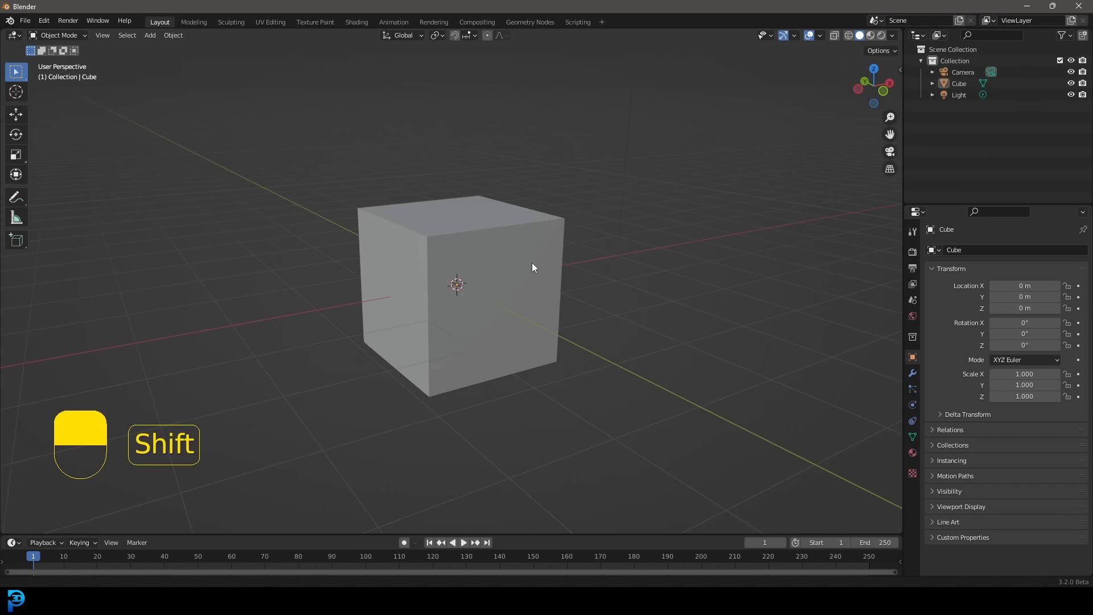
shift+middle_drag(531, 263, 636, 283)
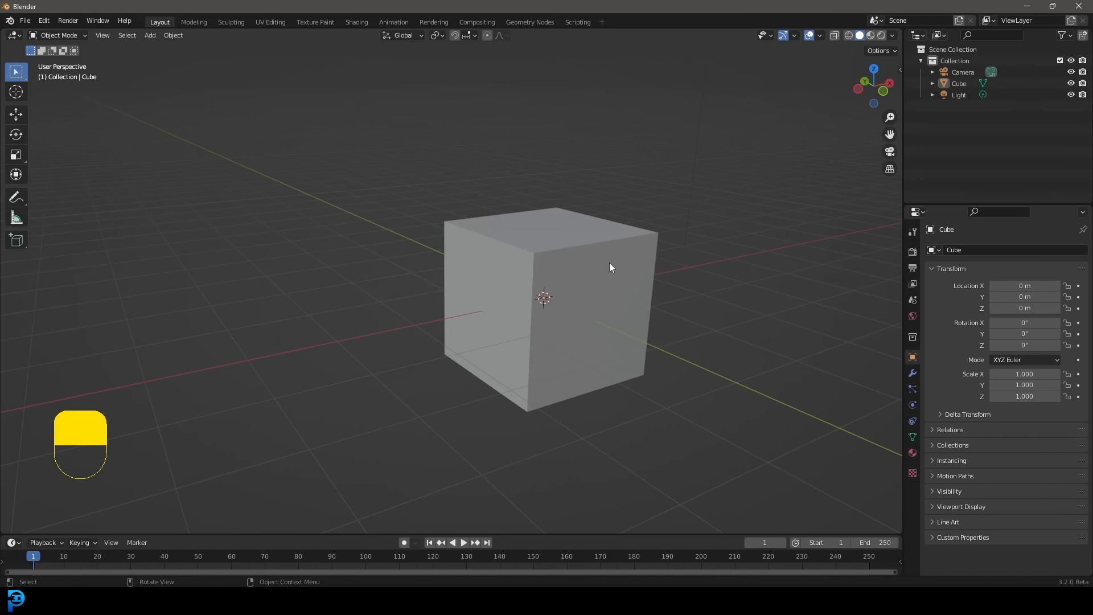
scroll(616, 288, up, 4)
scroll(627, 296, down, 8)
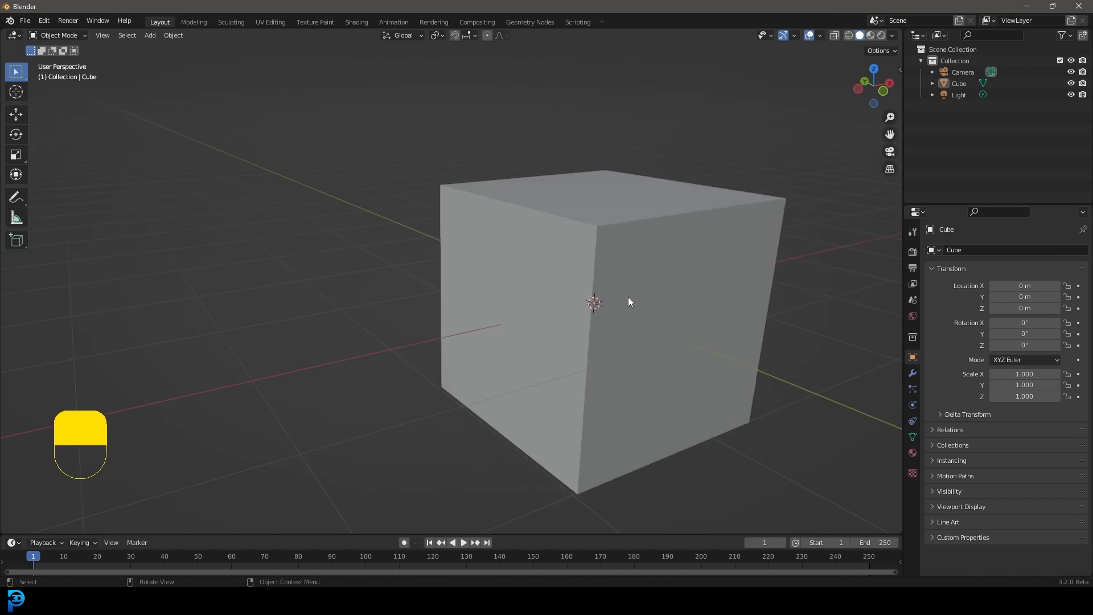
scroll(674, 297, up, 2)
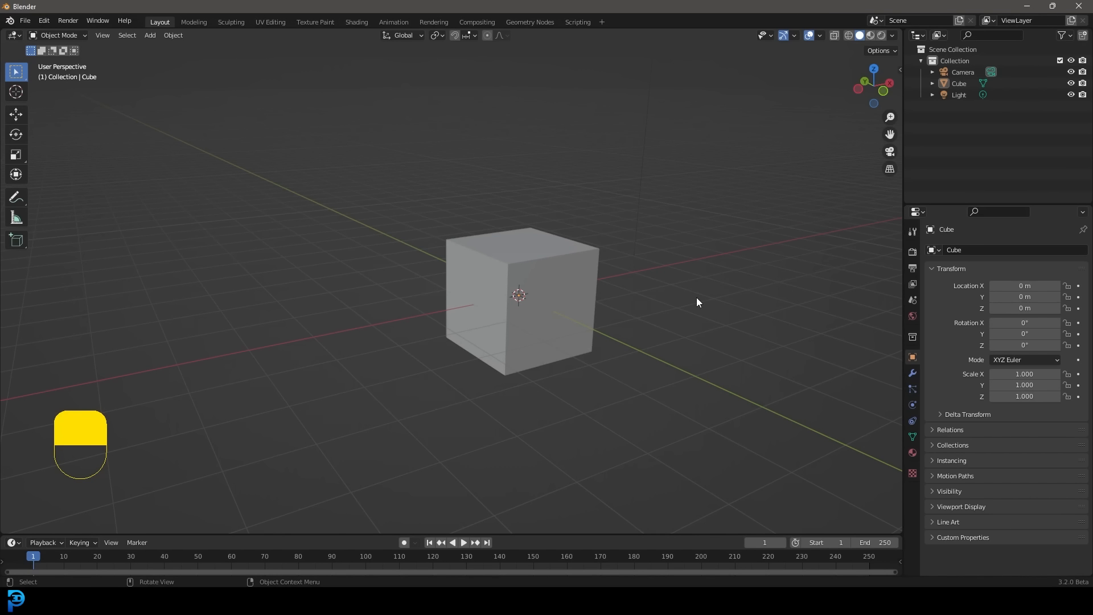
key(ctrl)
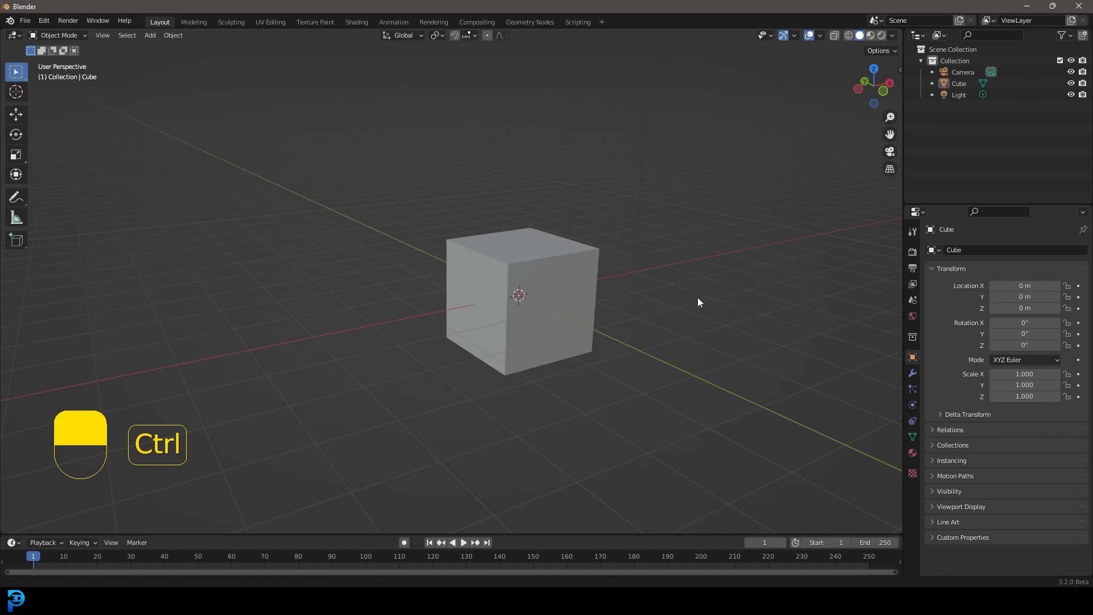
ctrl+middle_drag(698, 296, 691, 270)
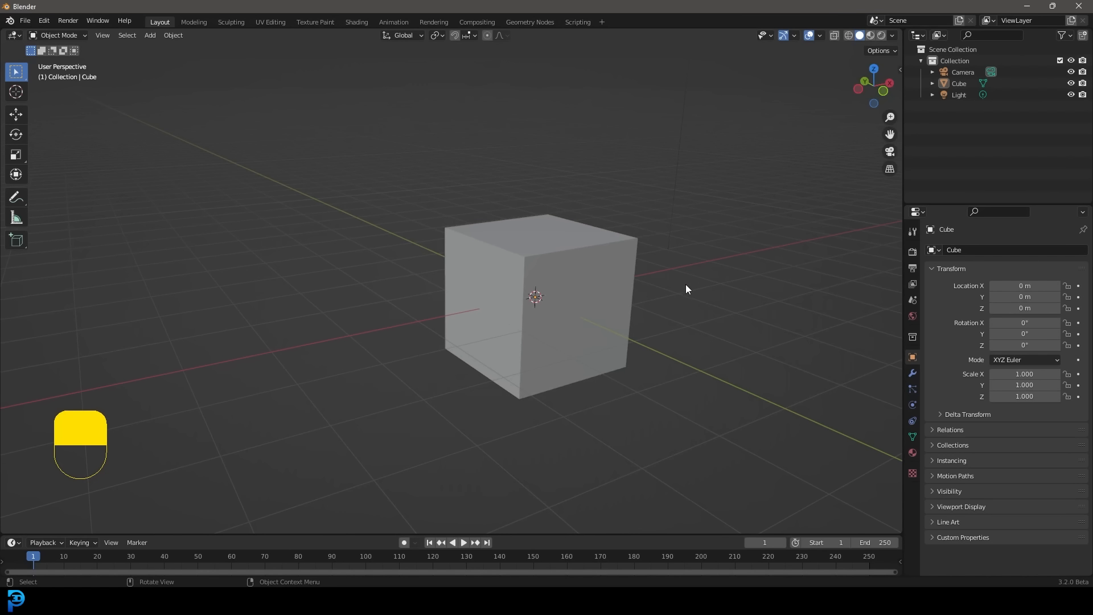
scroll(687, 296, up, 3)
scroll(692, 298, down, 2)
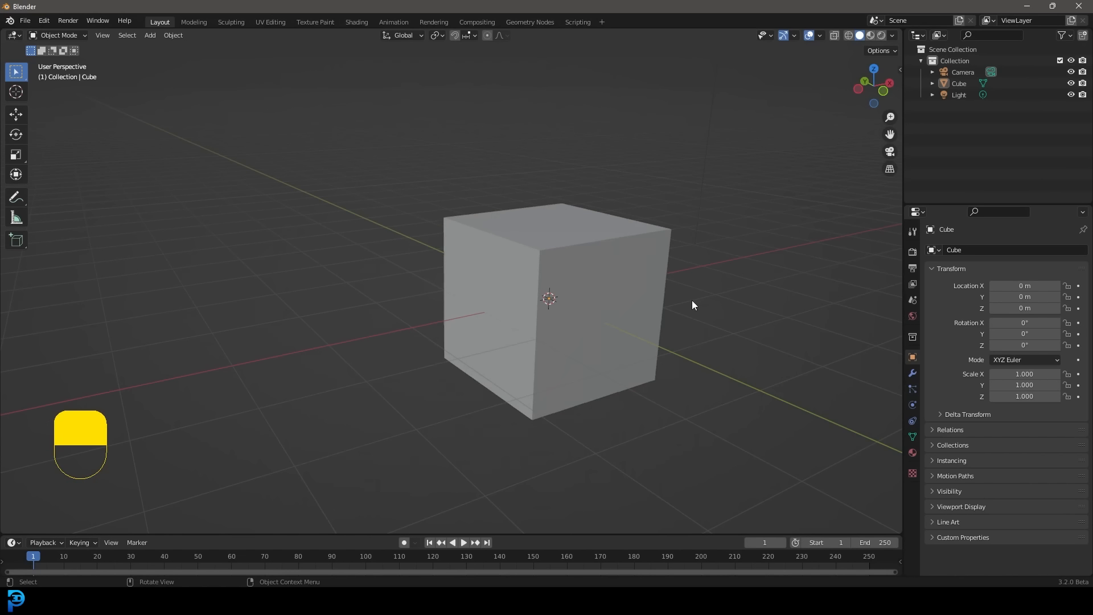
scroll(692, 300, up, 2)
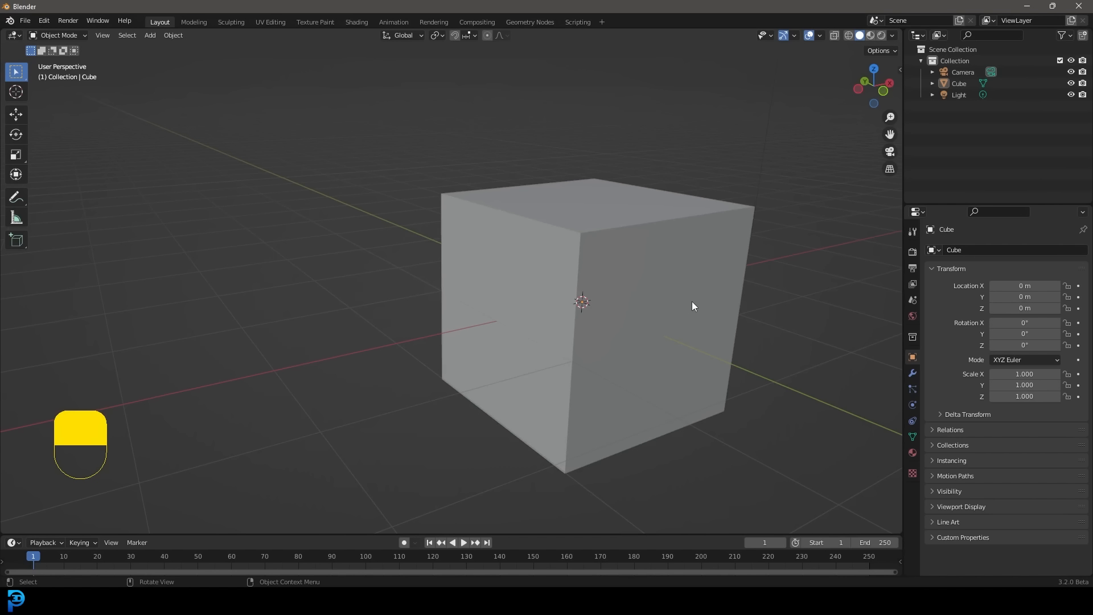
shift+middle_drag(691, 302, 714, 322)
scroll(712, 322, up, 2)
scroll(709, 328, down, 6)
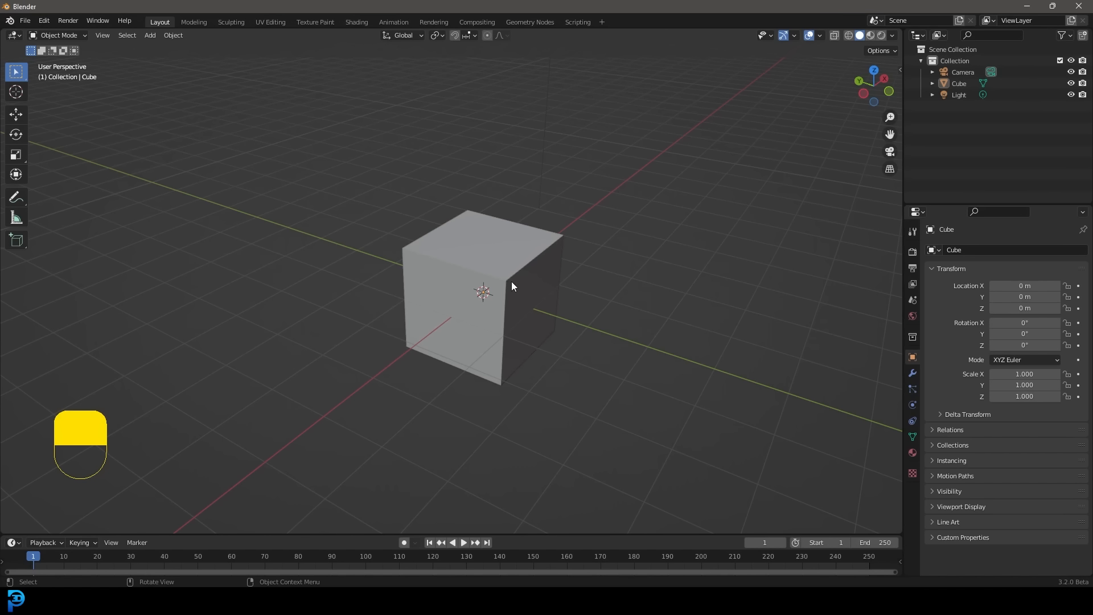
Select the cube and move it about 0.22 m in the negative X direction with the Move tool's gizmo
middle_drag(596, 252, 599, 247)
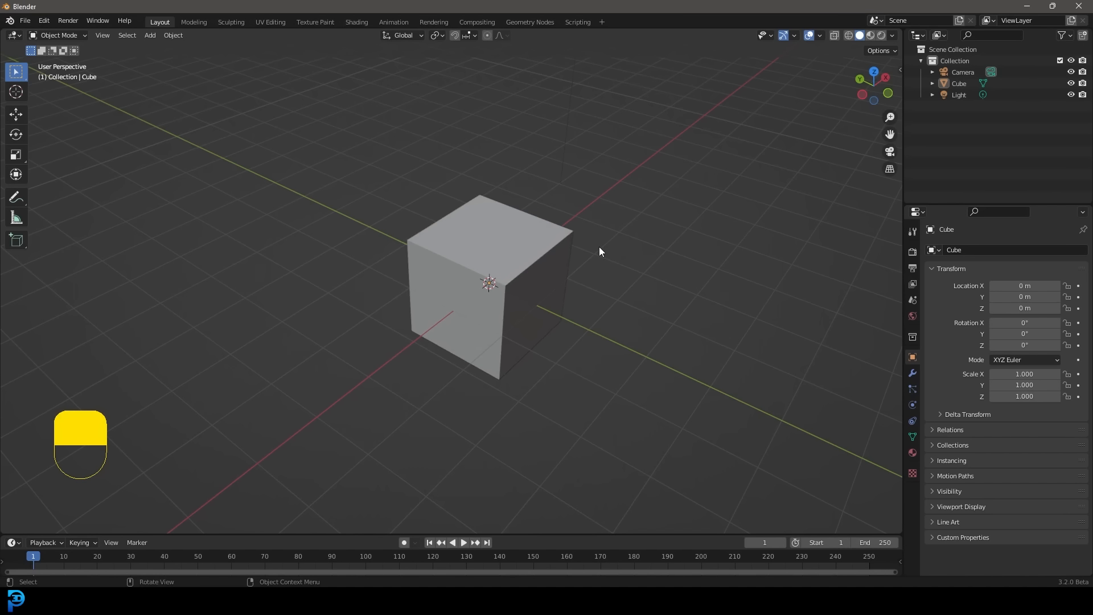
click(487, 252)
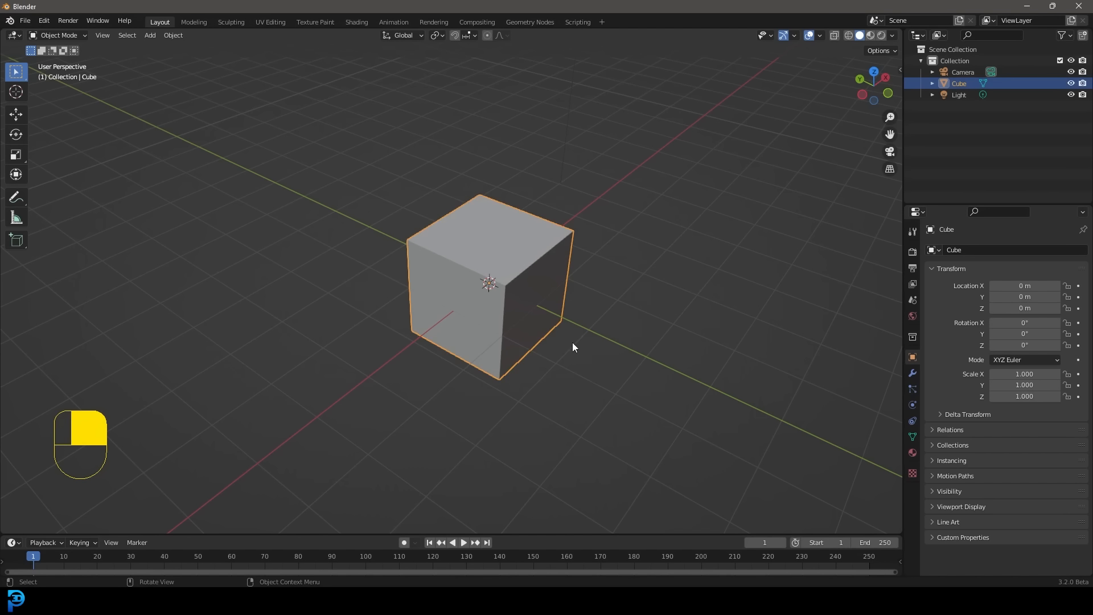
scroll(532, 325, up, 1)
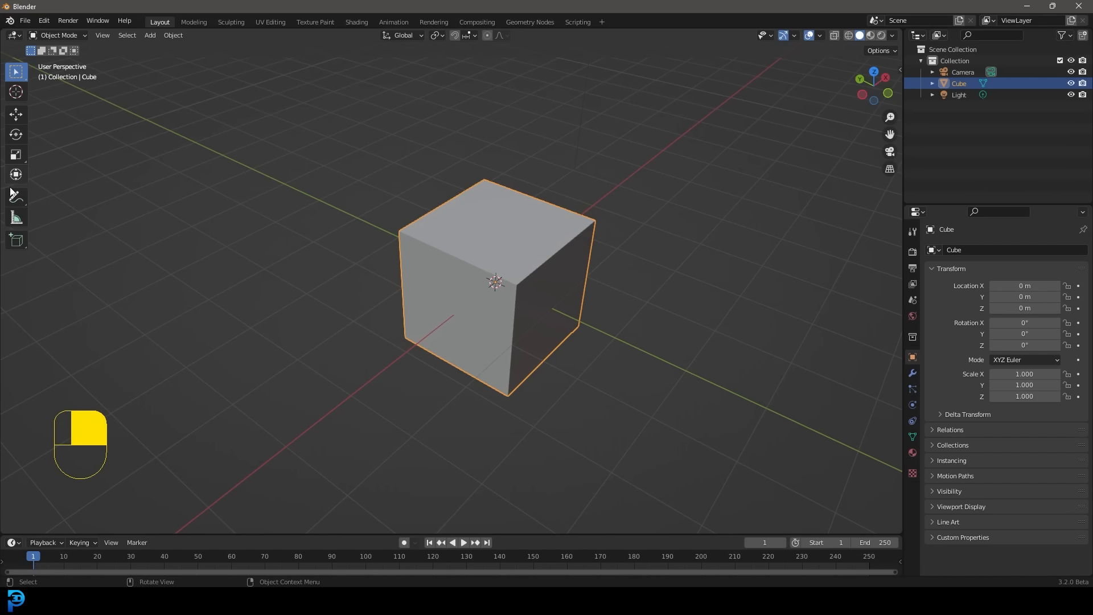
click(18, 113)
middle_drag(534, 281, 504, 283)
scroll(596, 278, up, 2)
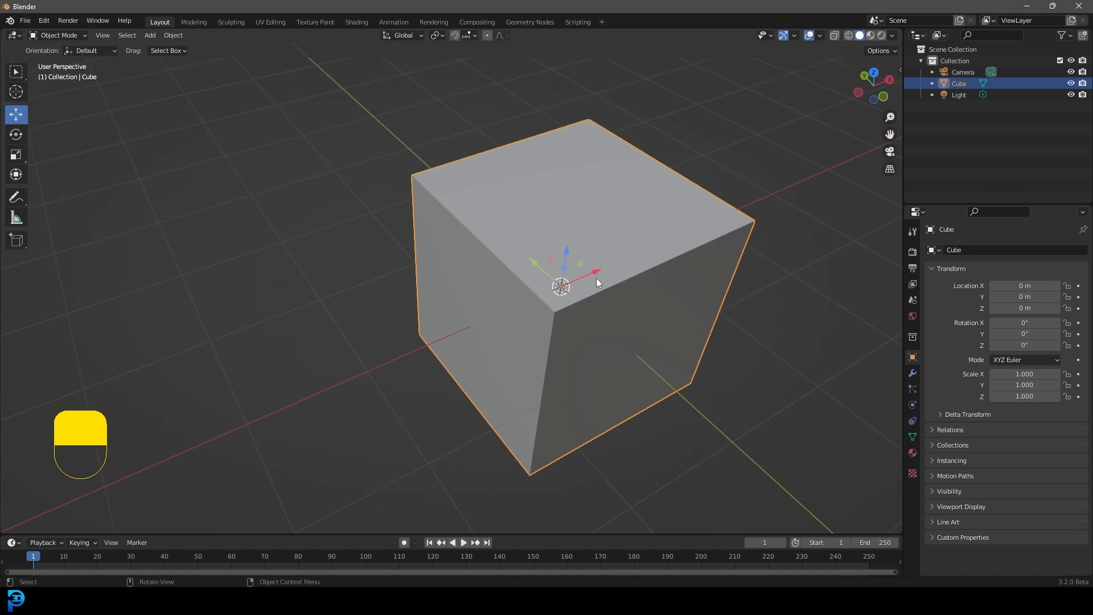
mouse_move(594, 275)
mouse_down()
mouse_move(442, 330)
mouse_move(576, 279)
mouse_up()
middle_drag(449, 357, 518, 336)
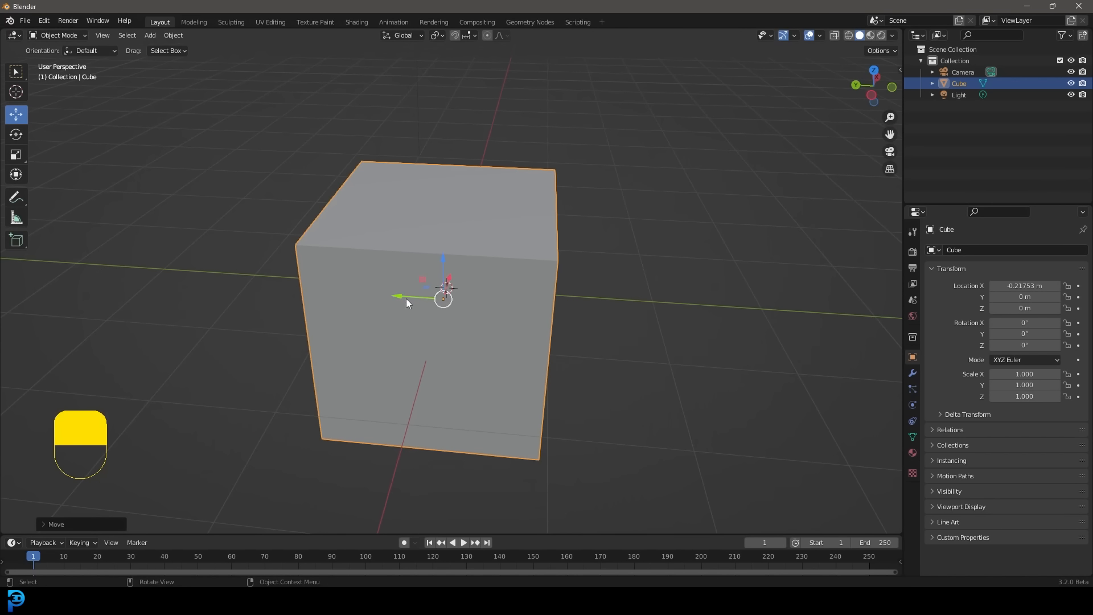
Move the cube along Y and Z with its gizmo, and adjust its location properties to about Y -1.42 m and Z 0.24 m
mouse_move(406, 298)
mouse_down()
mouse_move(199, 296)
mouse_move(425, 304)
mouse_up()
drag(425, 264, 425, 169)
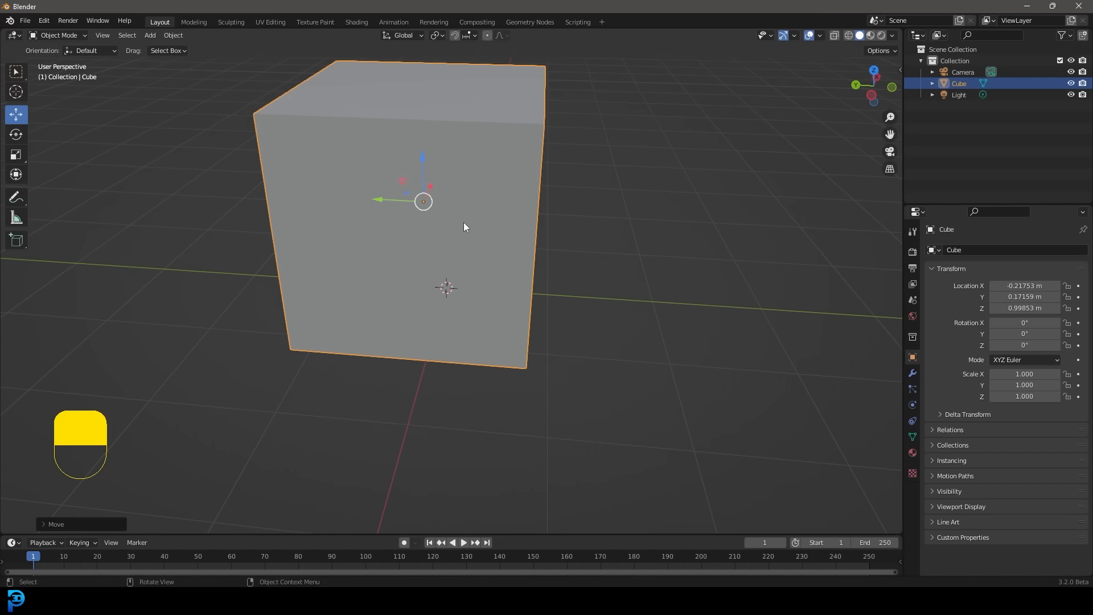
key(n)
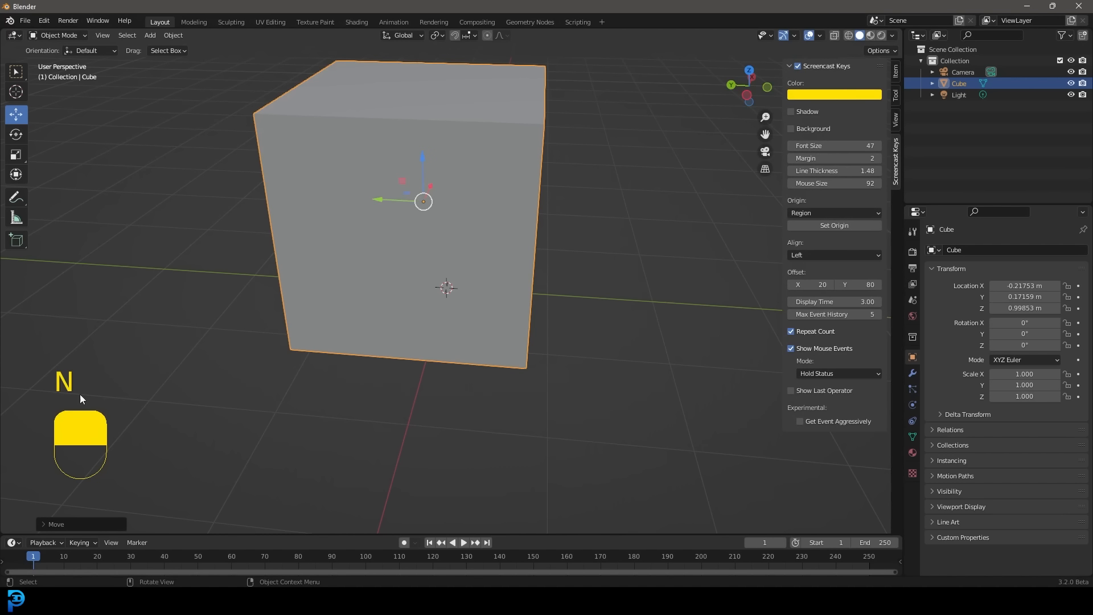
click(895, 71)
middle_drag(671, 158, 624, 238)
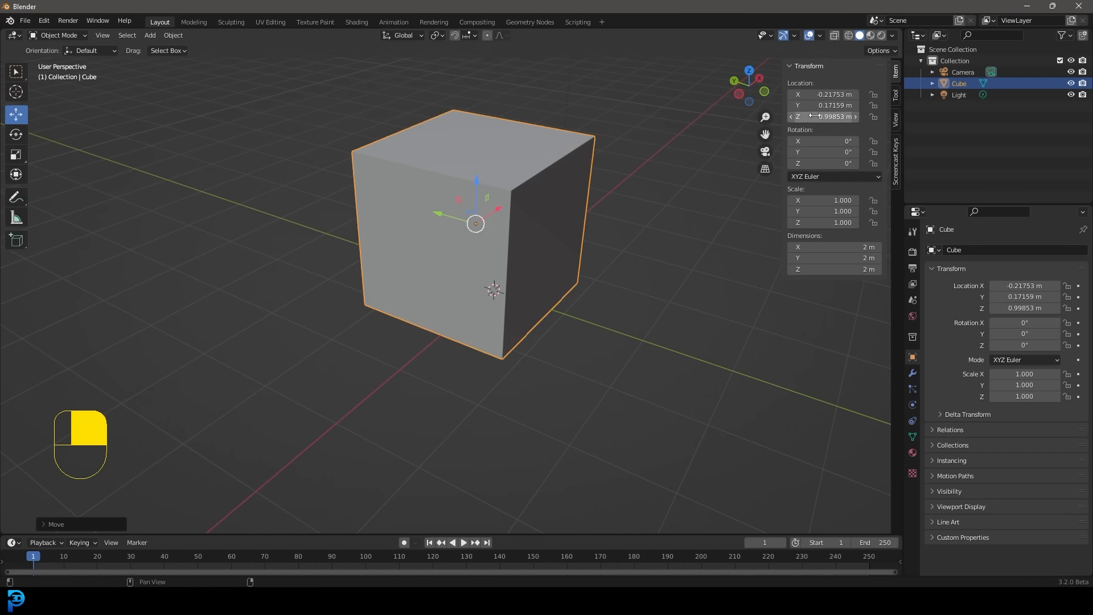
drag(821, 118, 493, 229)
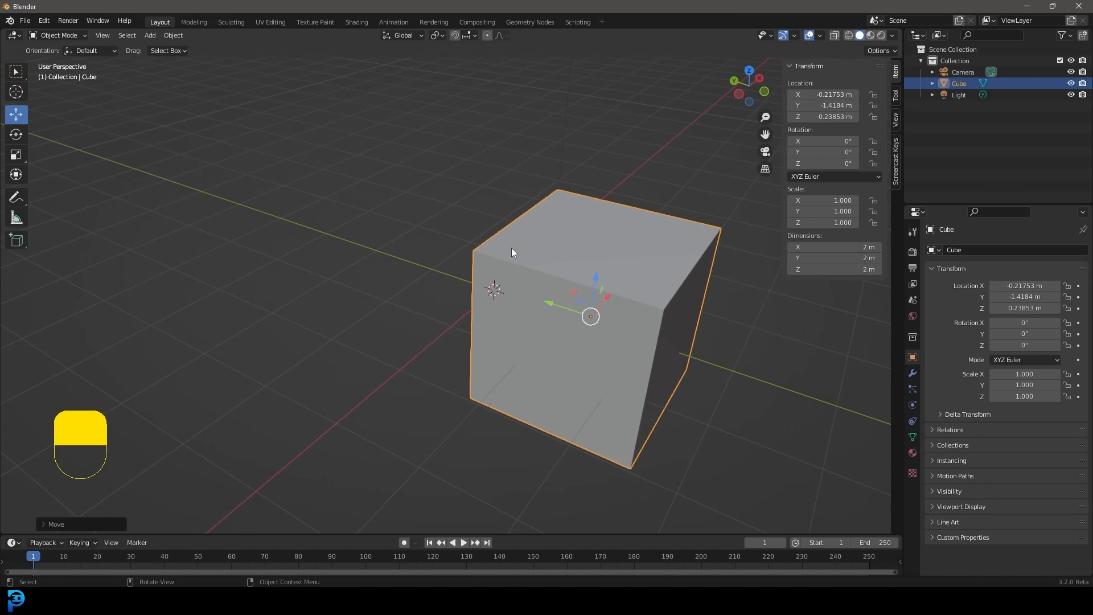
Move the cube freely in the view twice, placing it at about X -0.49 m, Y -0.48 m, Z 1.26 m
scroll(600, 310, down, 3)
scroll(598, 298, up, 2)
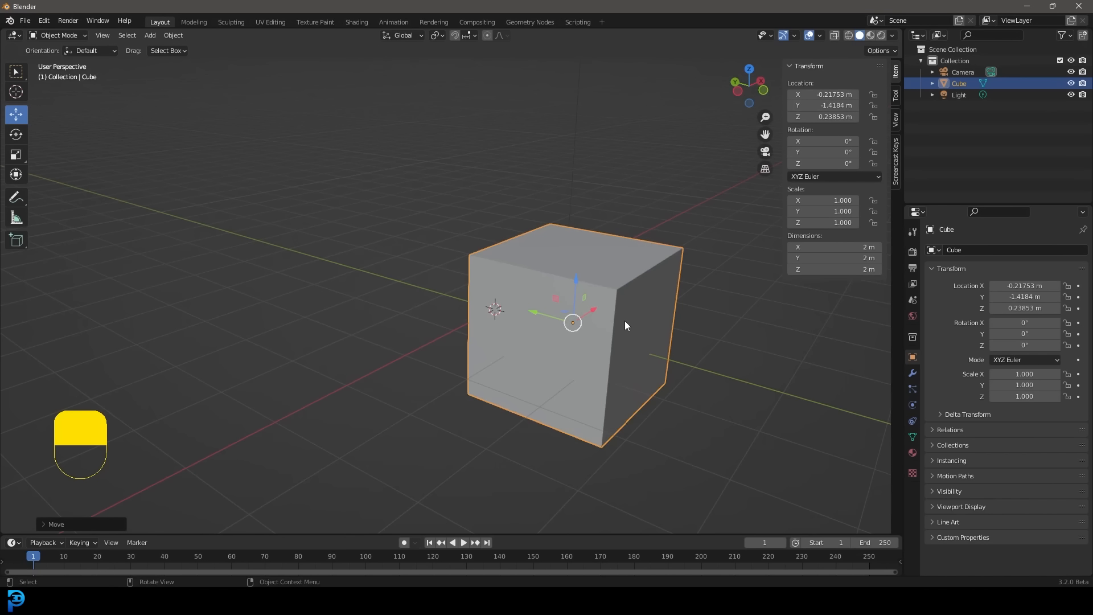
key(g)
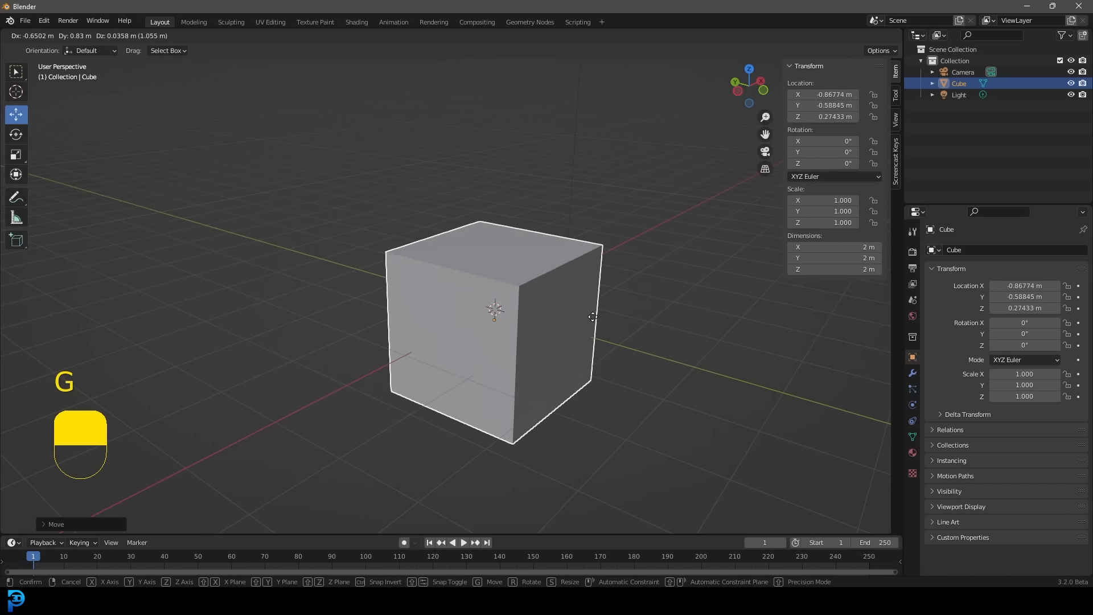
click(545, 246)
key(g)
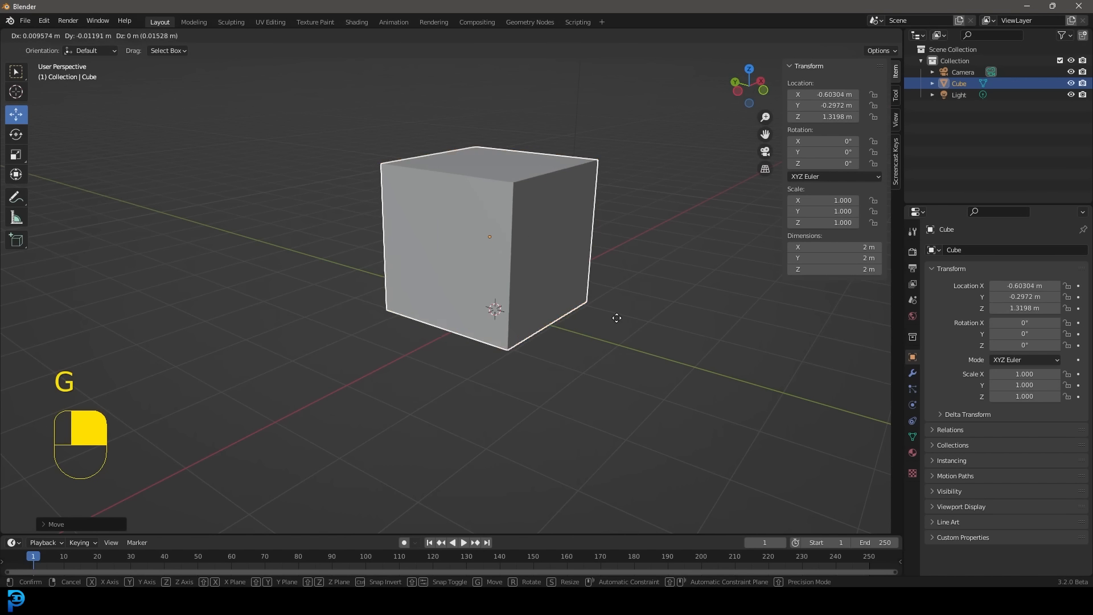
click(620, 341)
Practise moving the cube constrained to the Z, X and Y axes, placing it at about 0.16 m along Y
middle_drag(633, 322, 570, 302)
key(g)
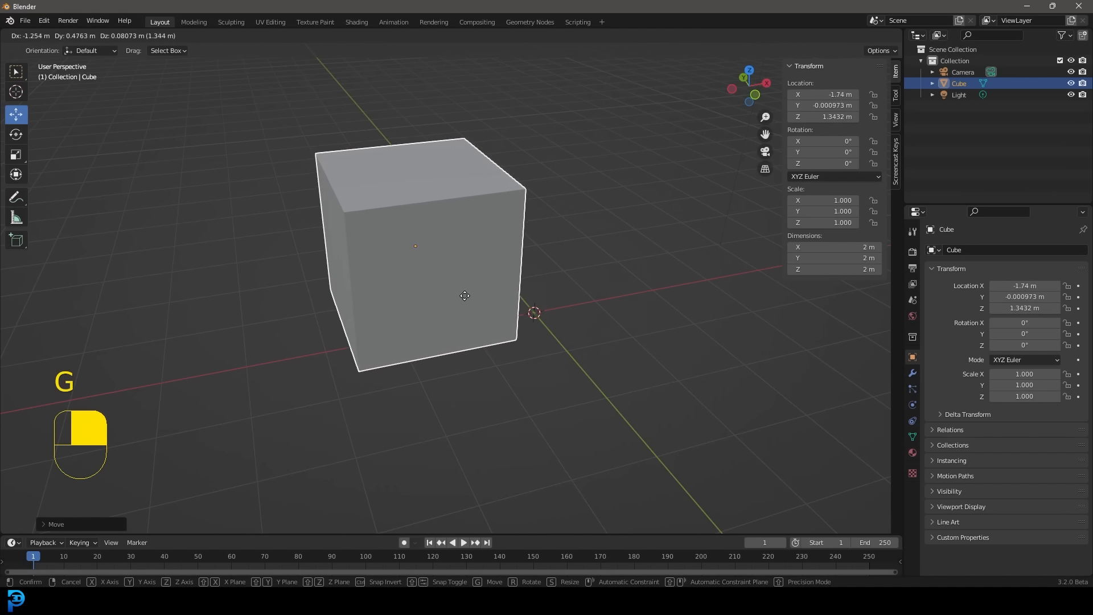
key(z)
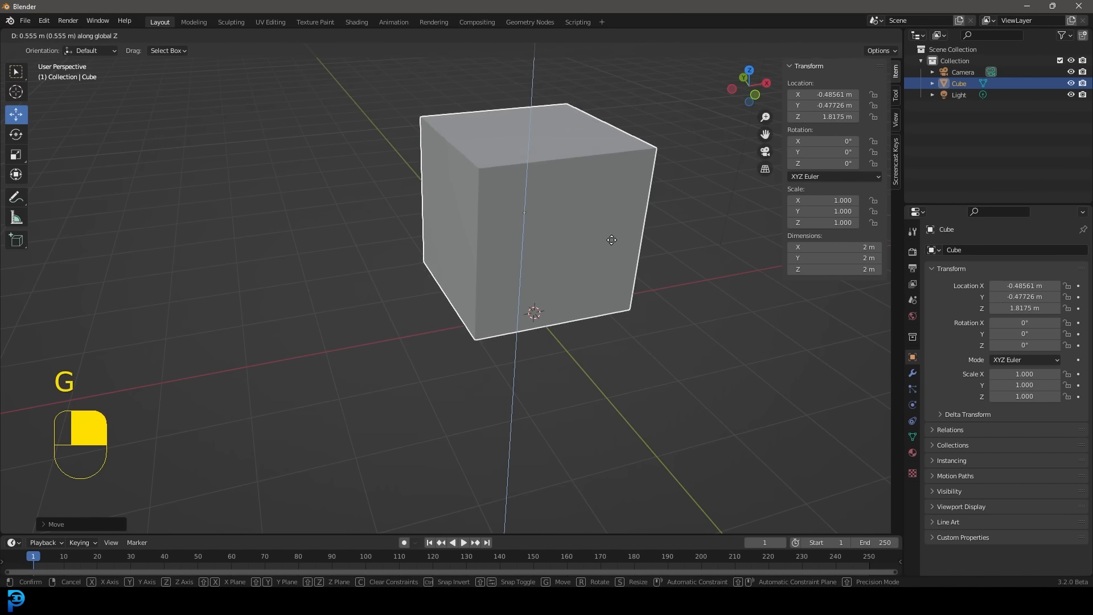
key(y)
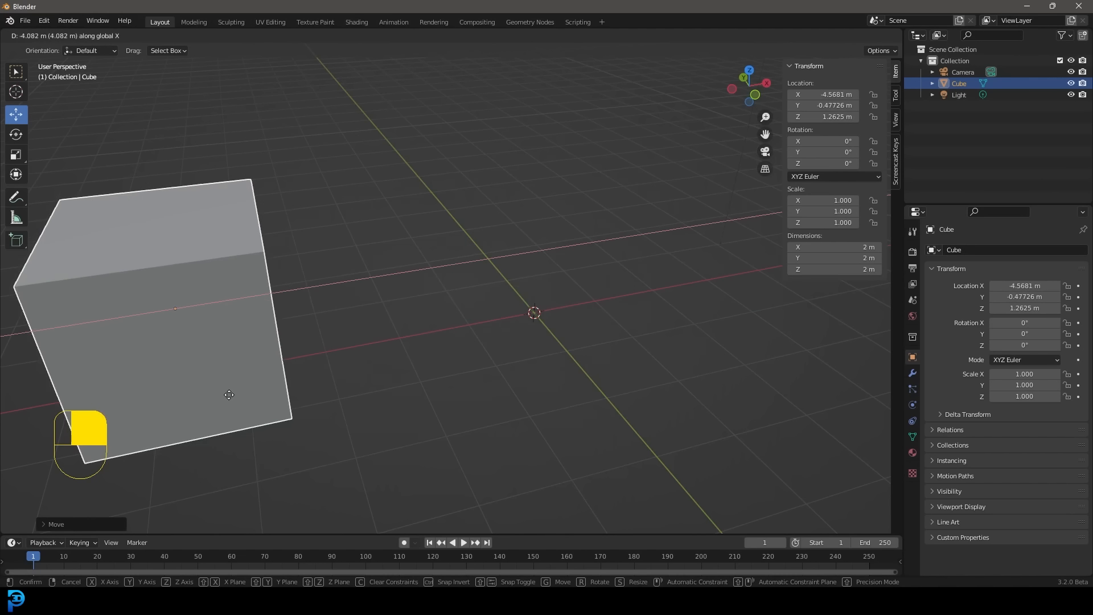
click(516, 313)
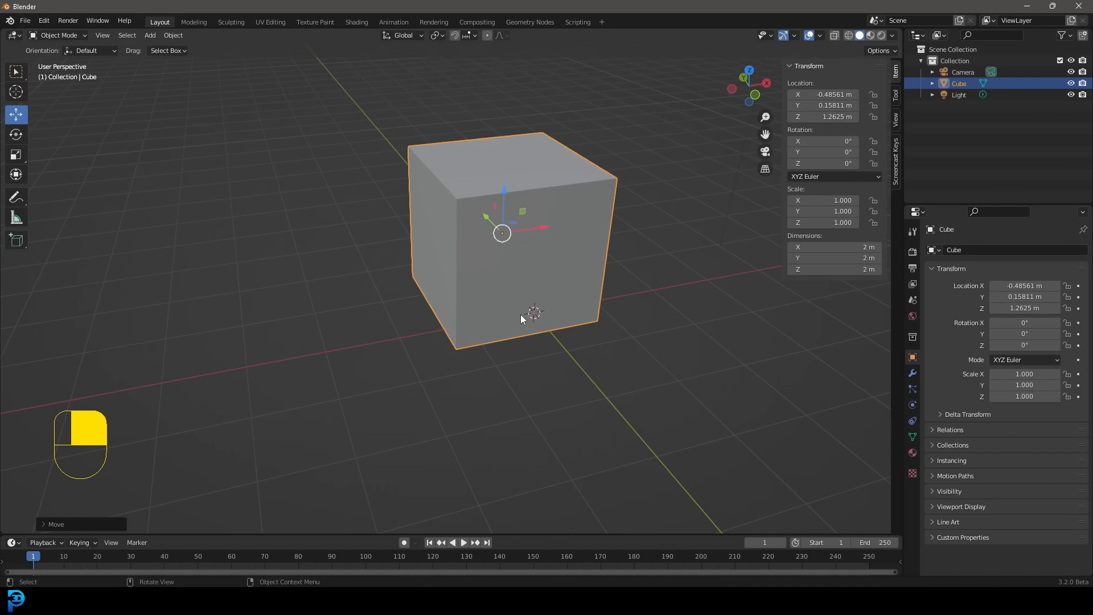
middle_drag(520, 314, 474, 305)
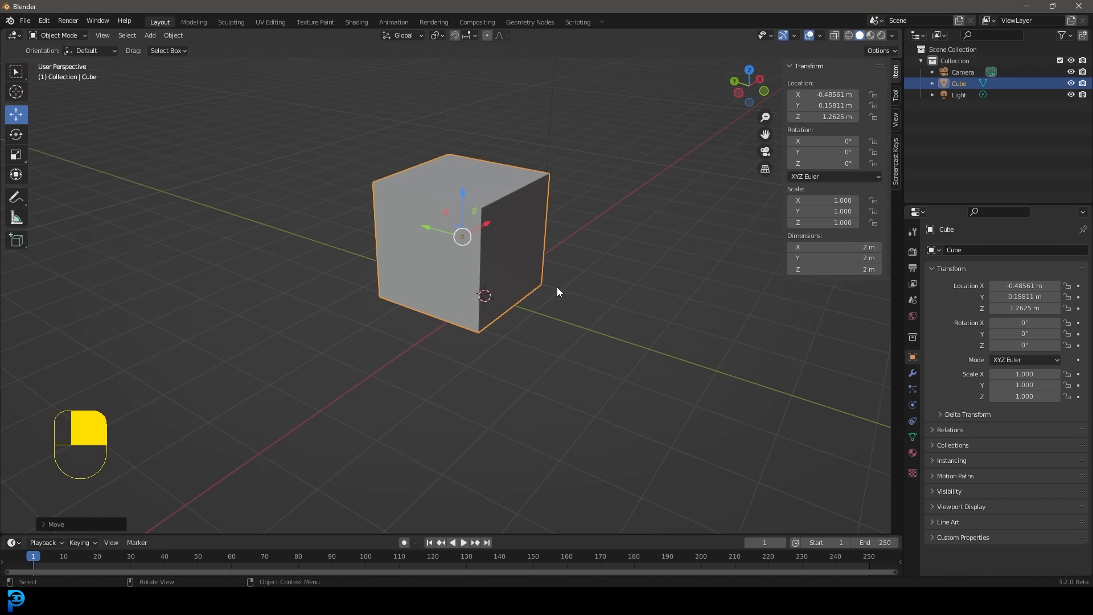
Rotate the cube to about X 117°, Y 11.1°, Z -59.6° and set its scale to X 1.4, Y 1.61, Z 1.43
click(19, 137)
scroll(487, 218, up, 3)
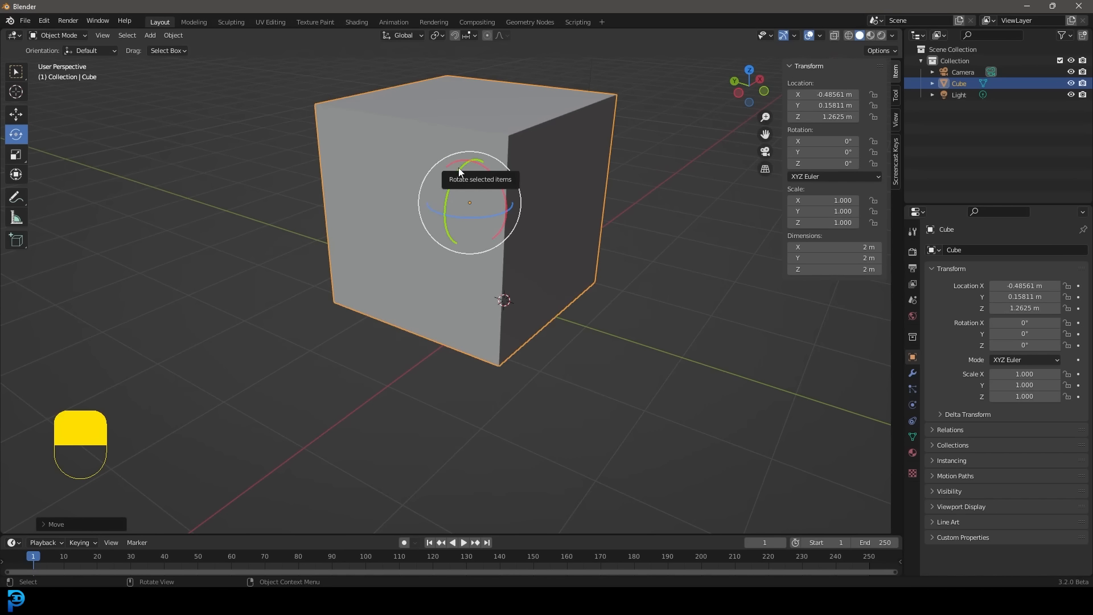
drag(461, 168, 506, 222)
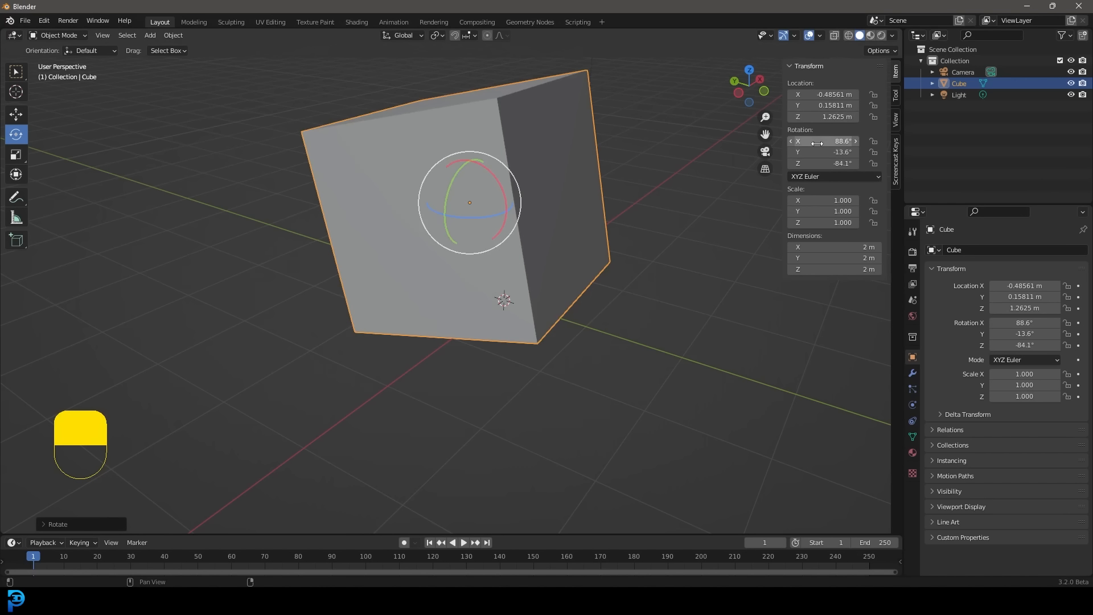
drag(809, 142, 825, 163)
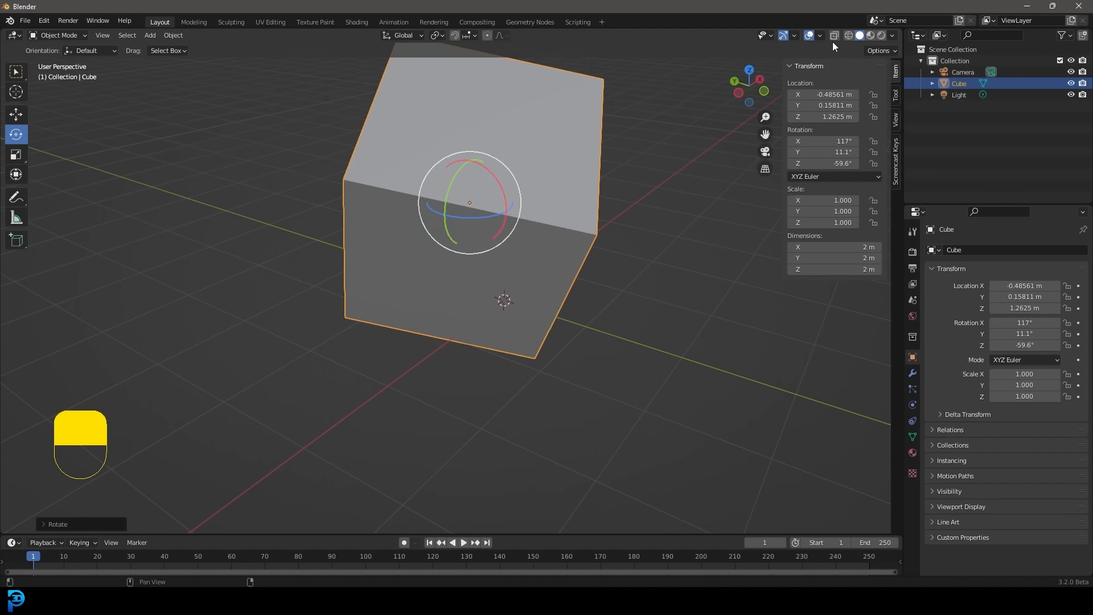
drag(831, 197, 859, 223)
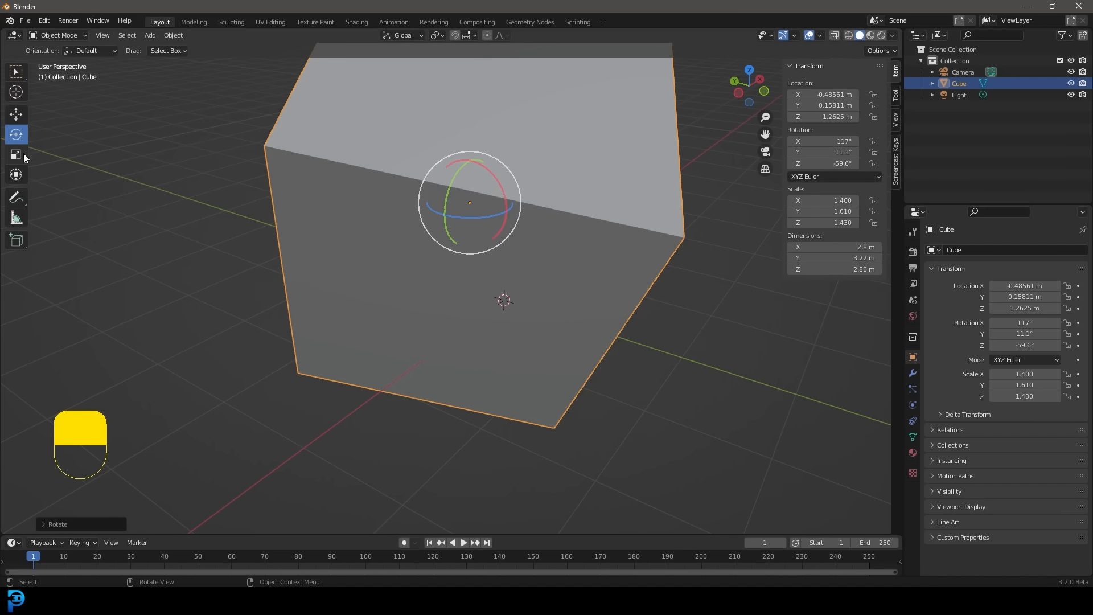
Scale the cube down uniformly to about X 0.75, Y 0.86, Z 0.77 and rotate it to about X 100°, Y -44.4°, Z 0.5°
click(22, 152)
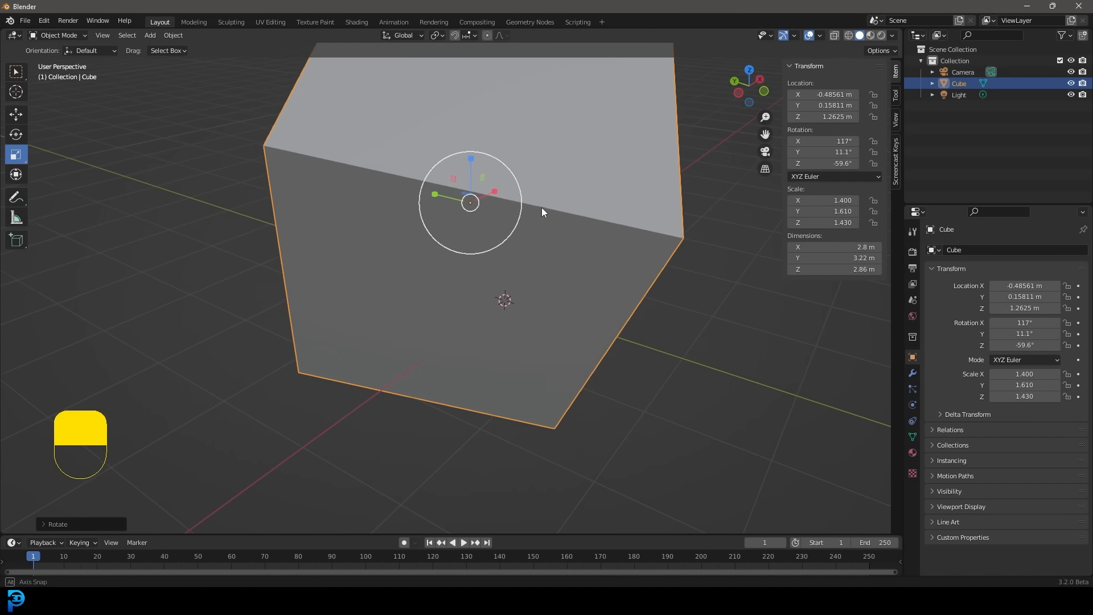
middle_drag(541, 208, 531, 226)
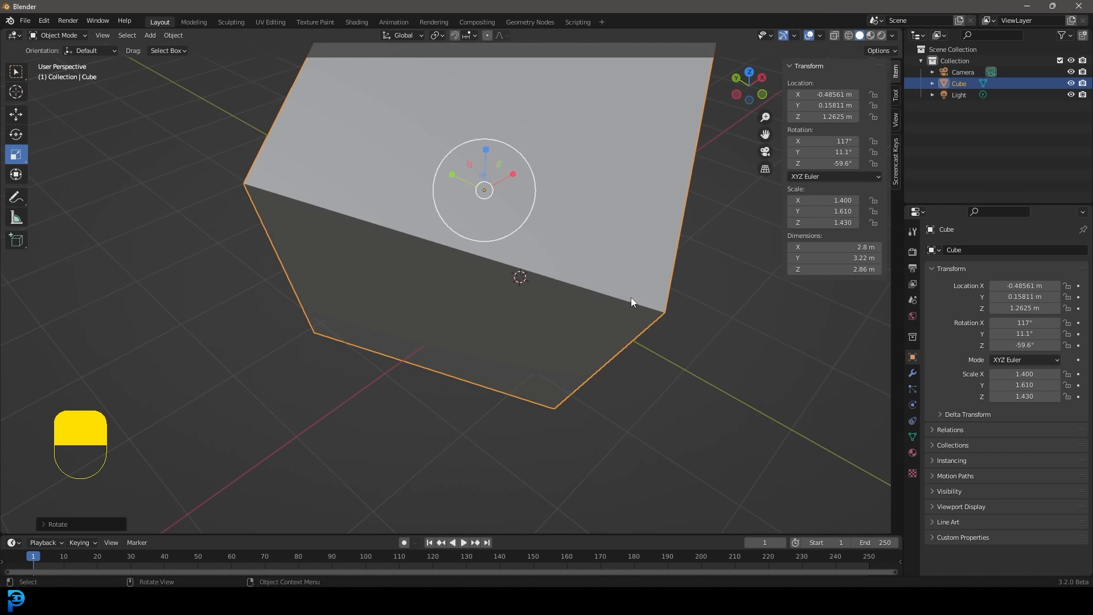
key(s)
click(550, 274)
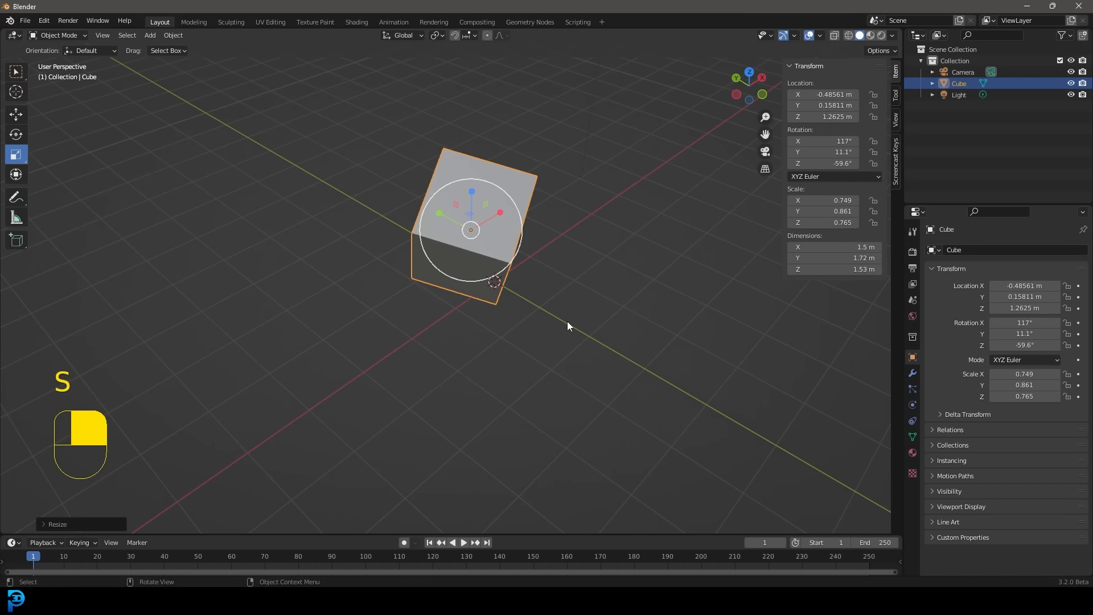
key(r)
click(585, 151)
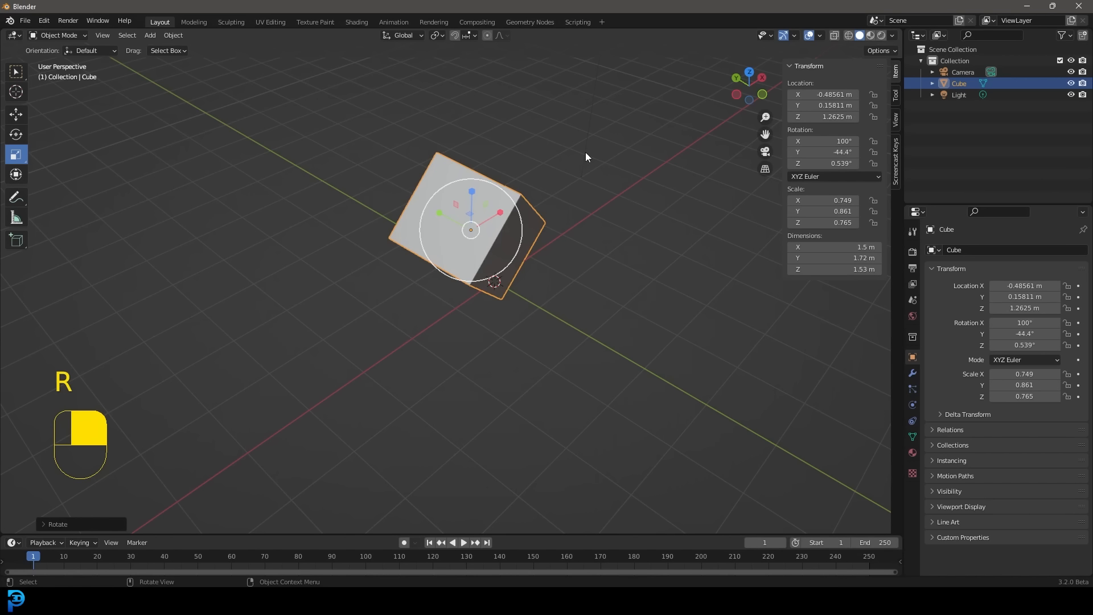
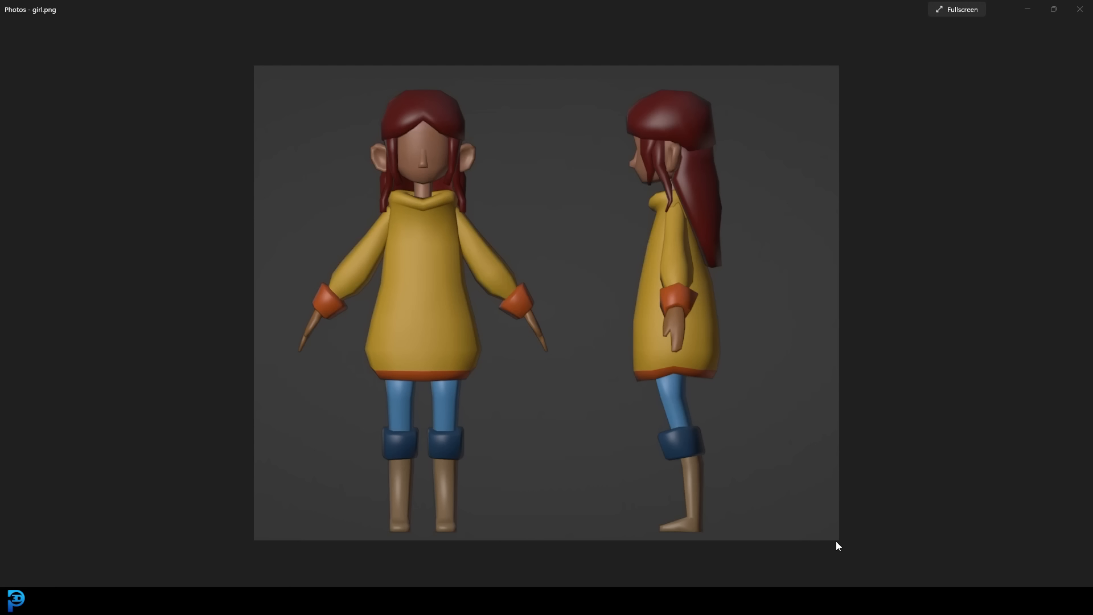
Examine the girl reference image in the tutorial folder, and switch back to a fresh Blender scene
click(1031, 9)
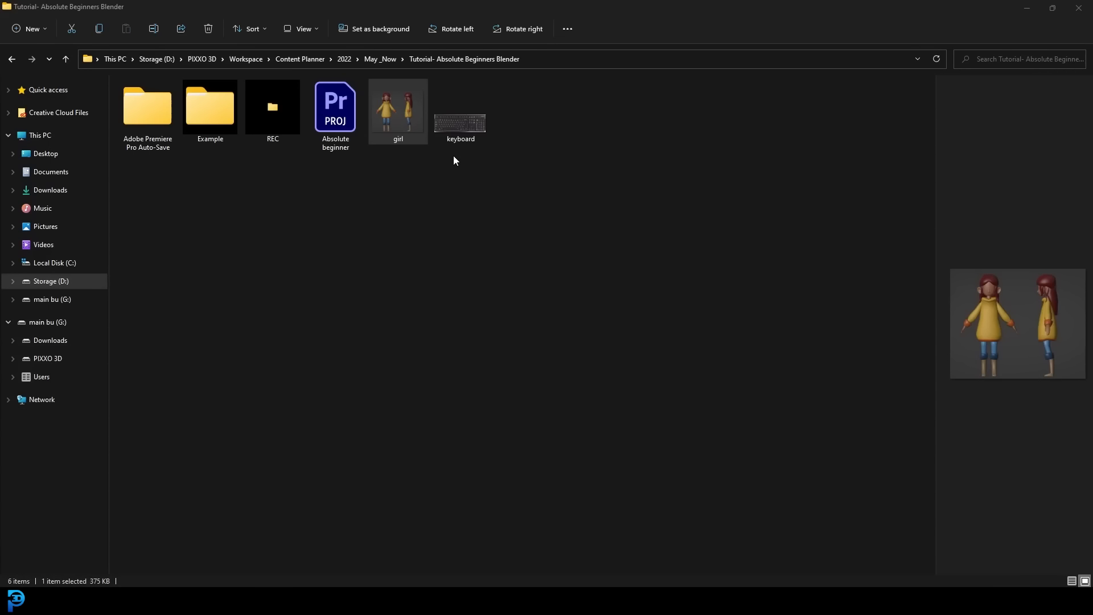
double_click(406, 114)
click(1078, 8)
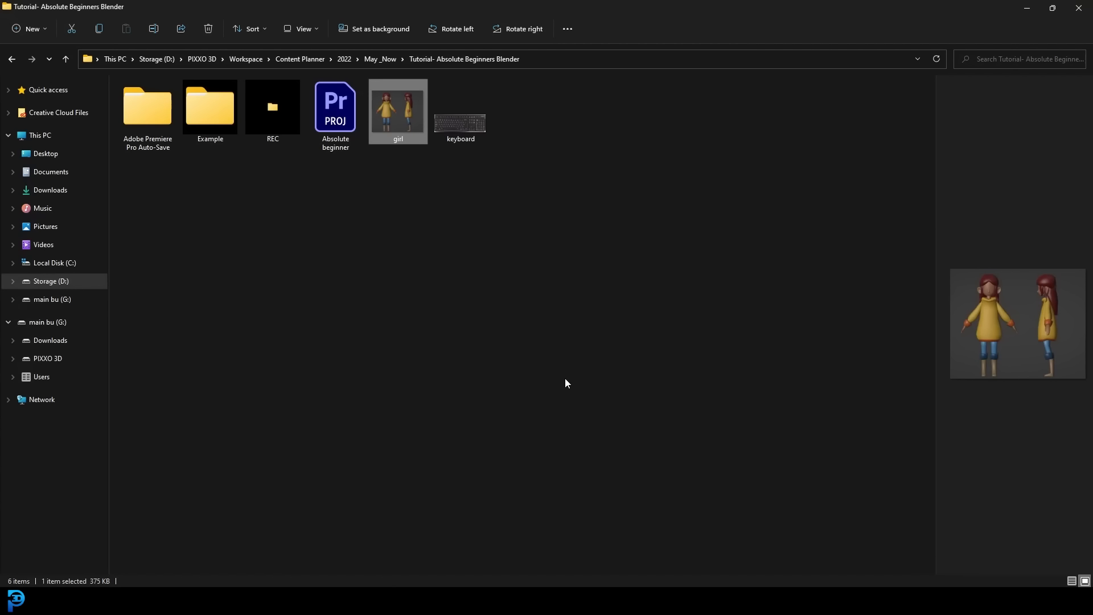
click(1027, 8)
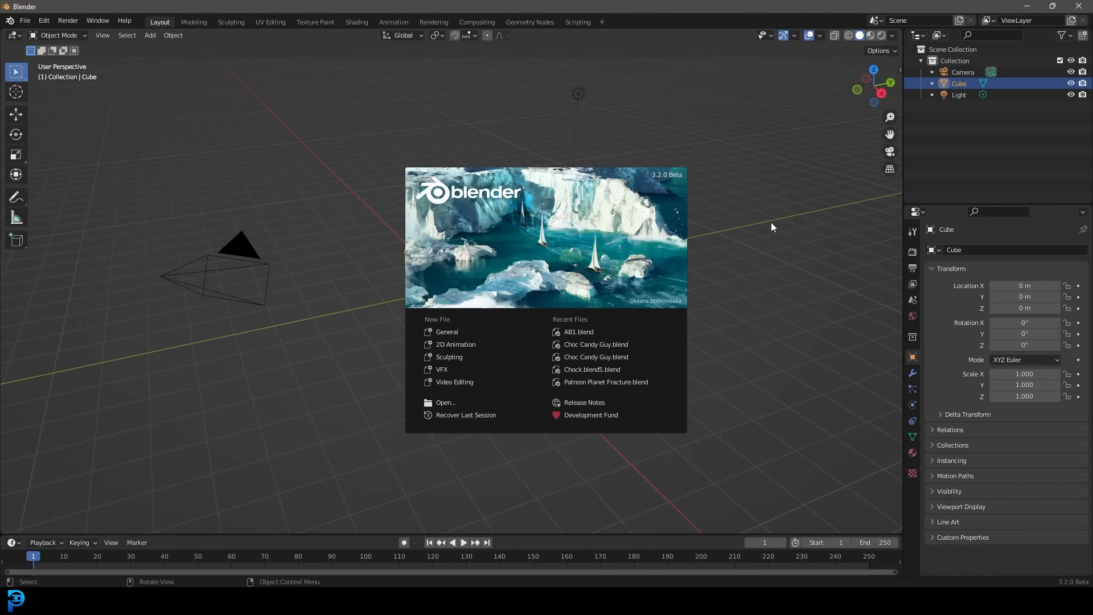
Dismiss the splash screen and enable the Screencast Keys display, testing it by starting and stopping the animation
click(788, 226)
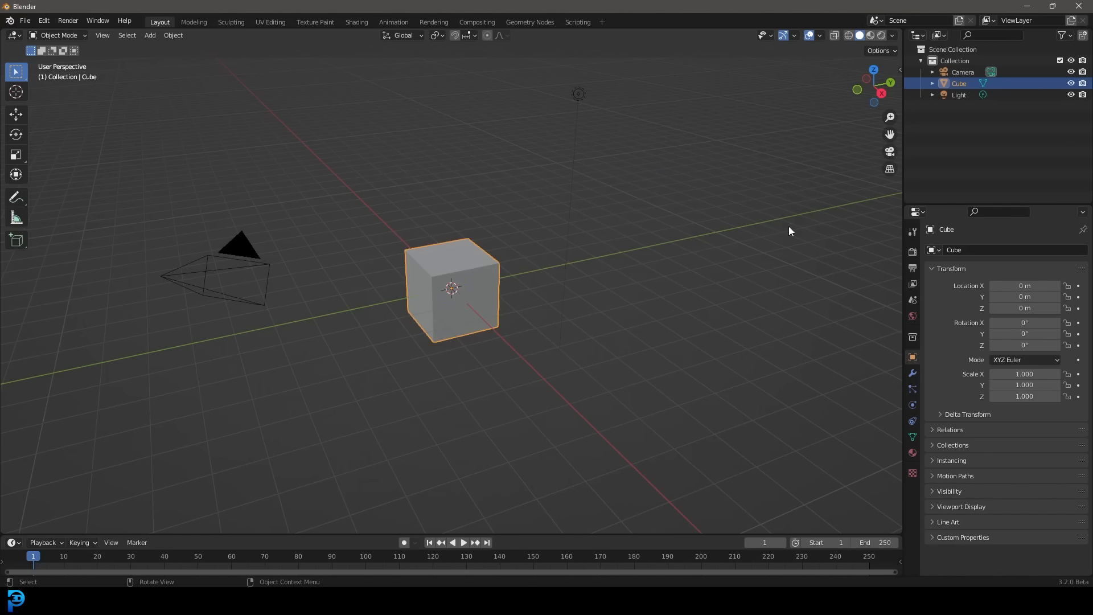
key(n)
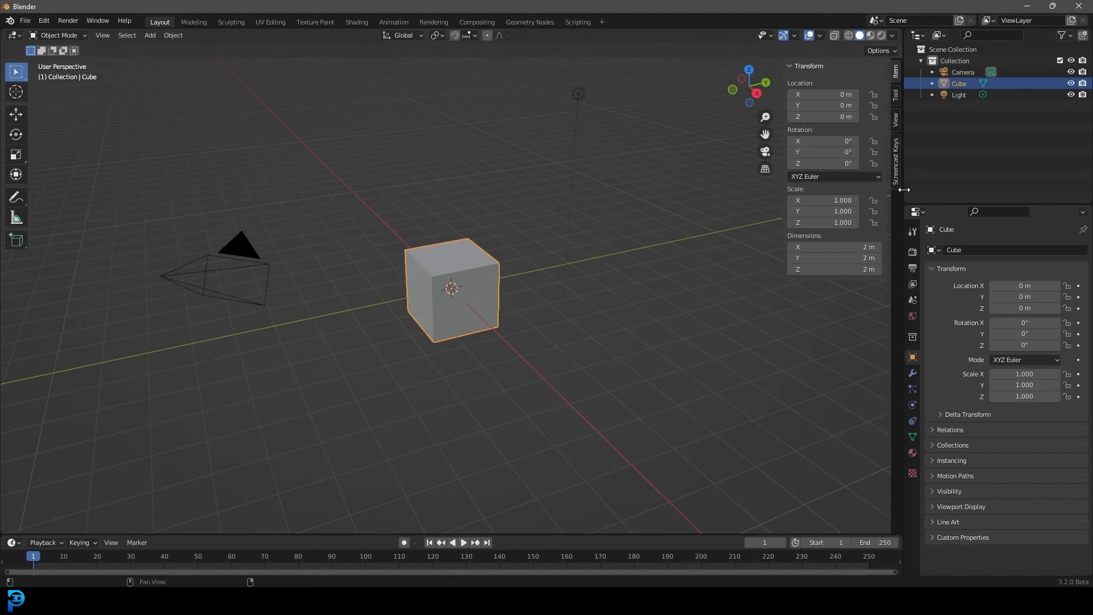
click(896, 161)
key(n)
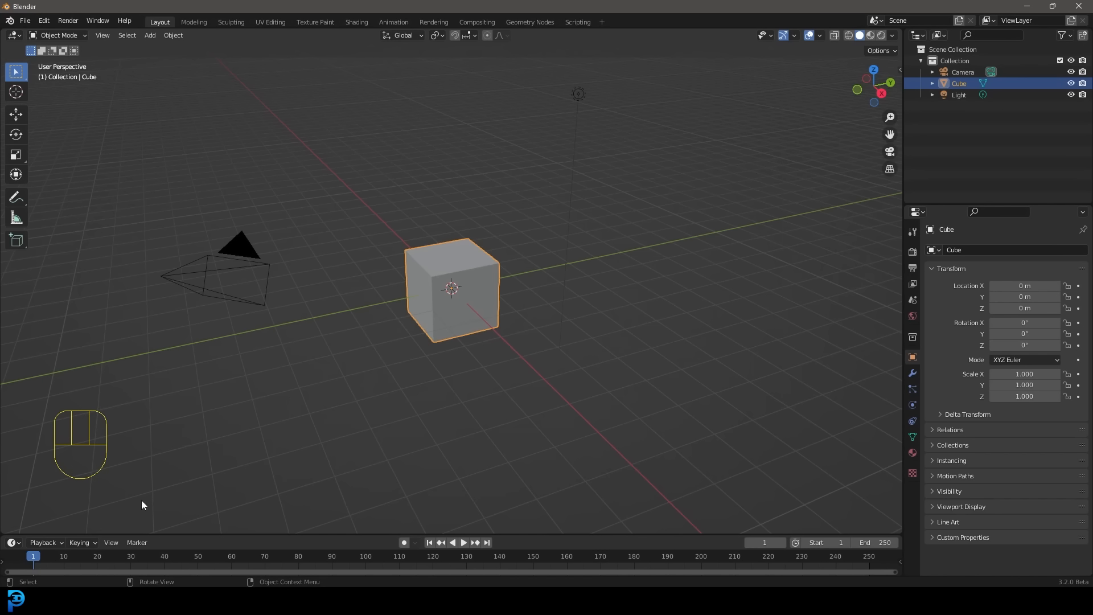
key(space)
key(space)
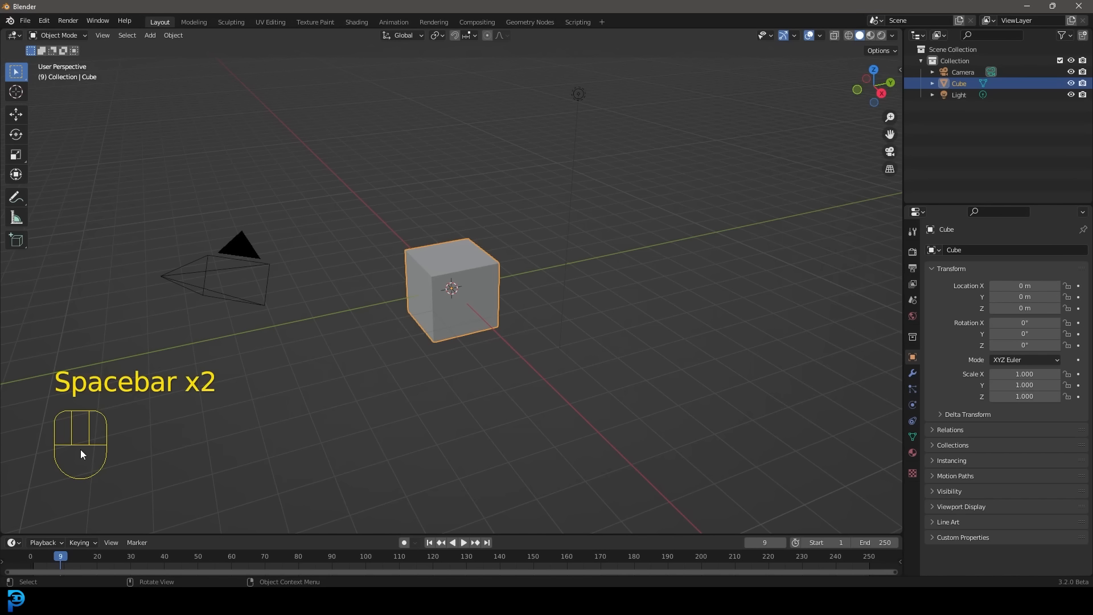
Switch the viewport to the front orthographic view, facing the cube
middle_drag(444, 267, 541, 322)
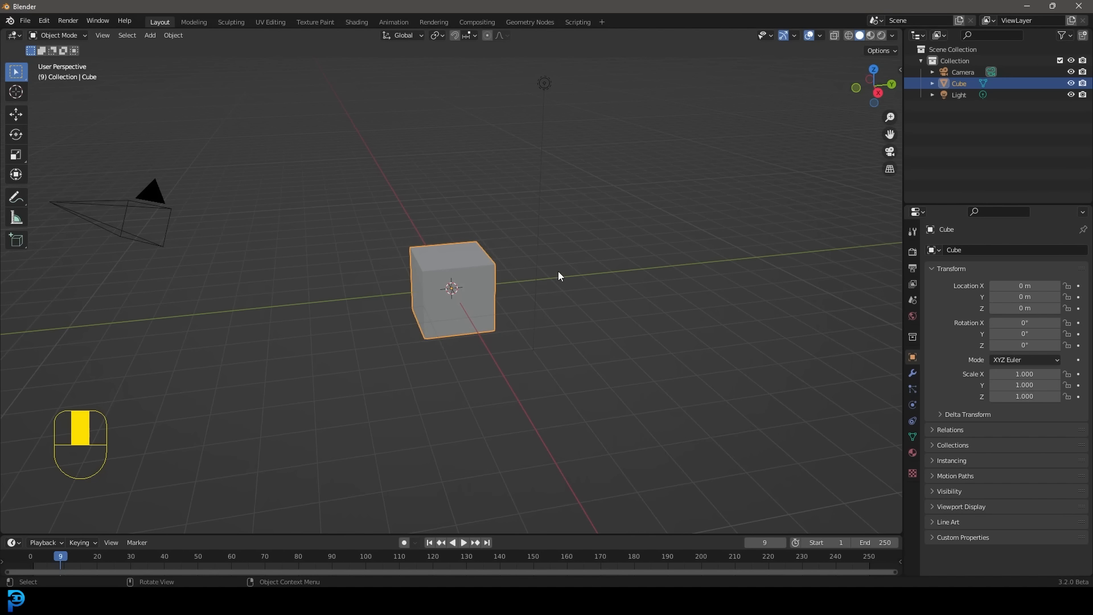
key(KP_1)
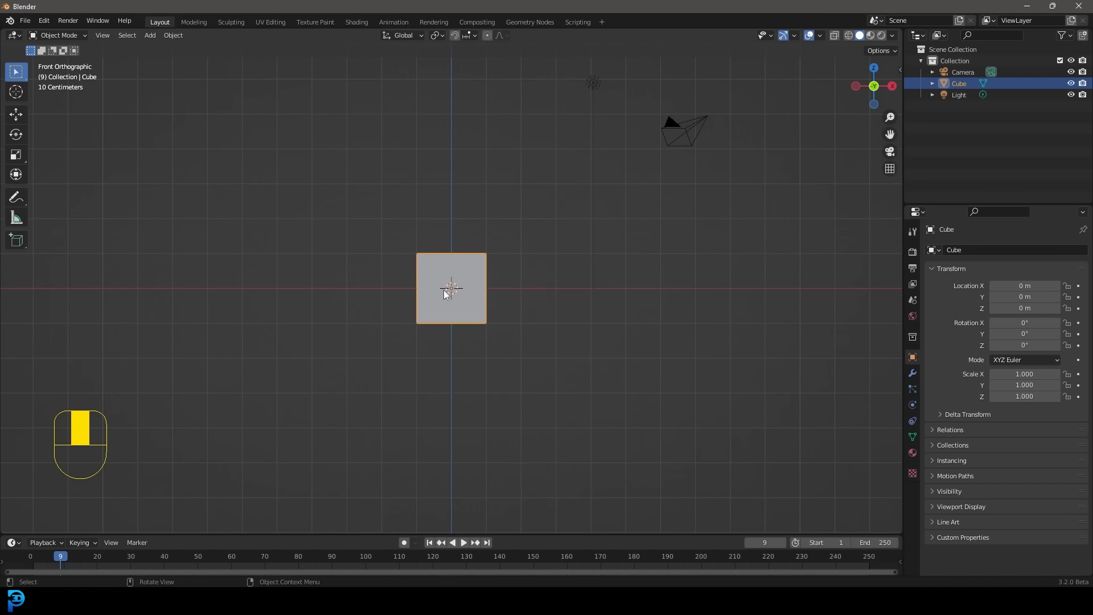
scroll(443, 289, up, 2)
click(102, 35)
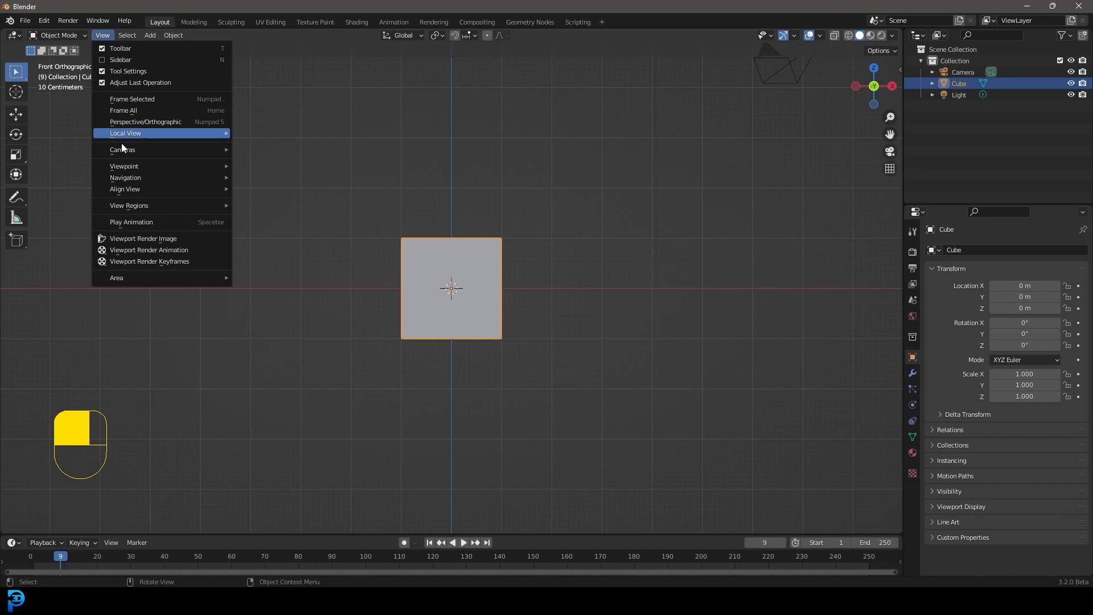
mouse_move(135, 167)
click(267, 211)
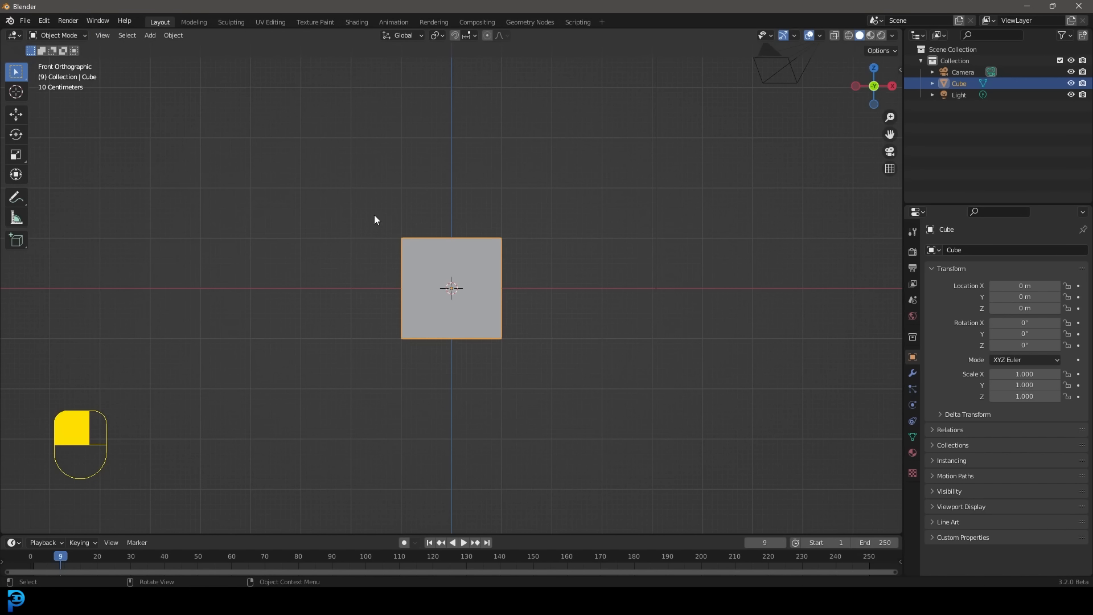
Arrange the Blender and tutorial folder windows side by side and add the girl image to the front view as a reference
drag(551, 5, 730, 91)
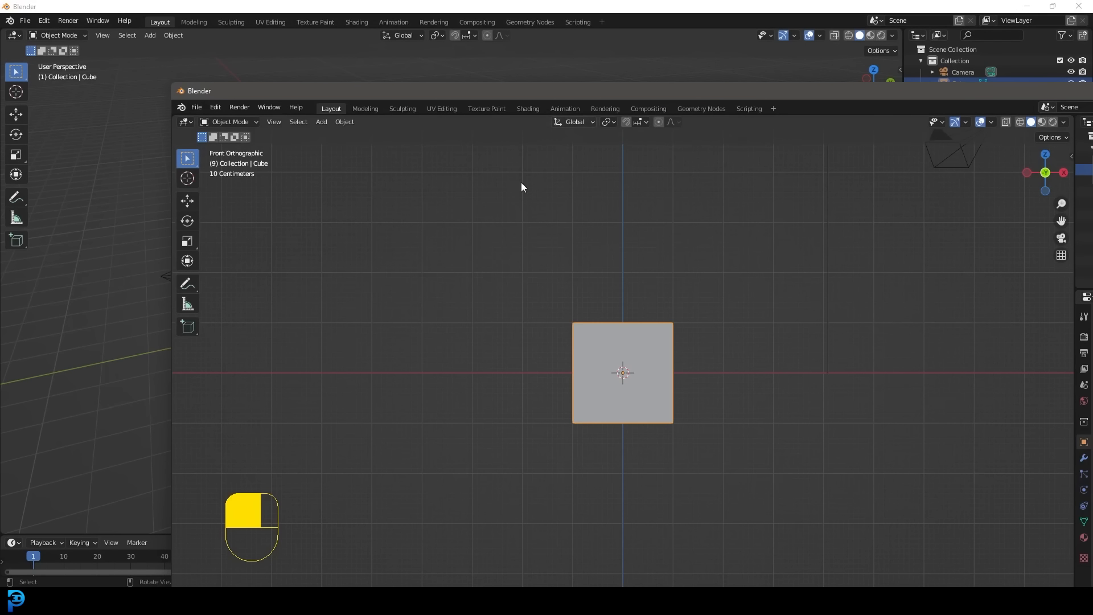
click(1019, 7)
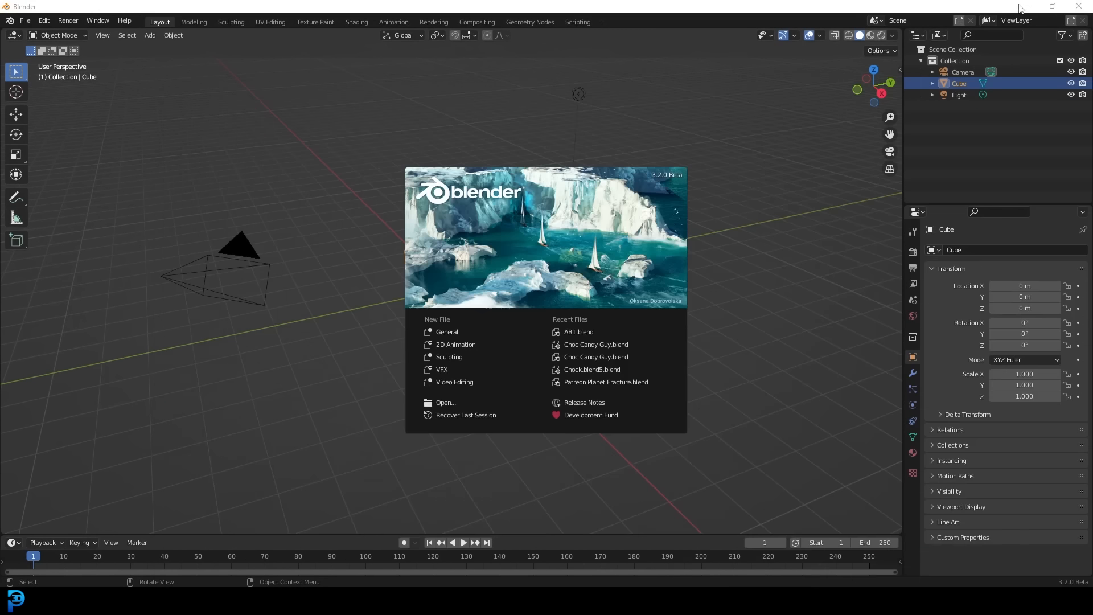
click(383, 589)
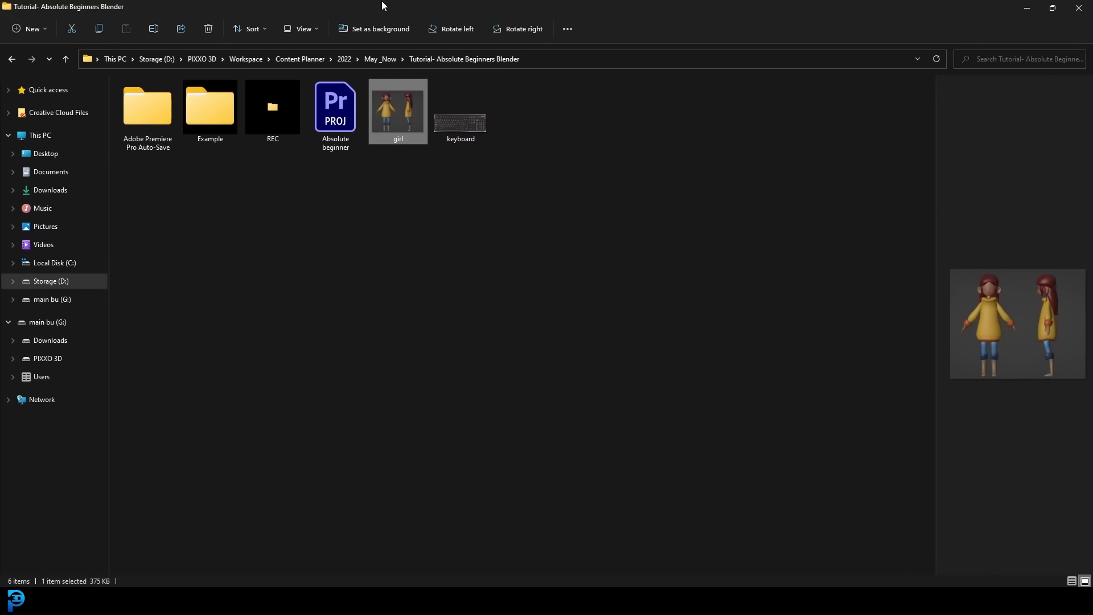
drag(382, 5, 896, 85)
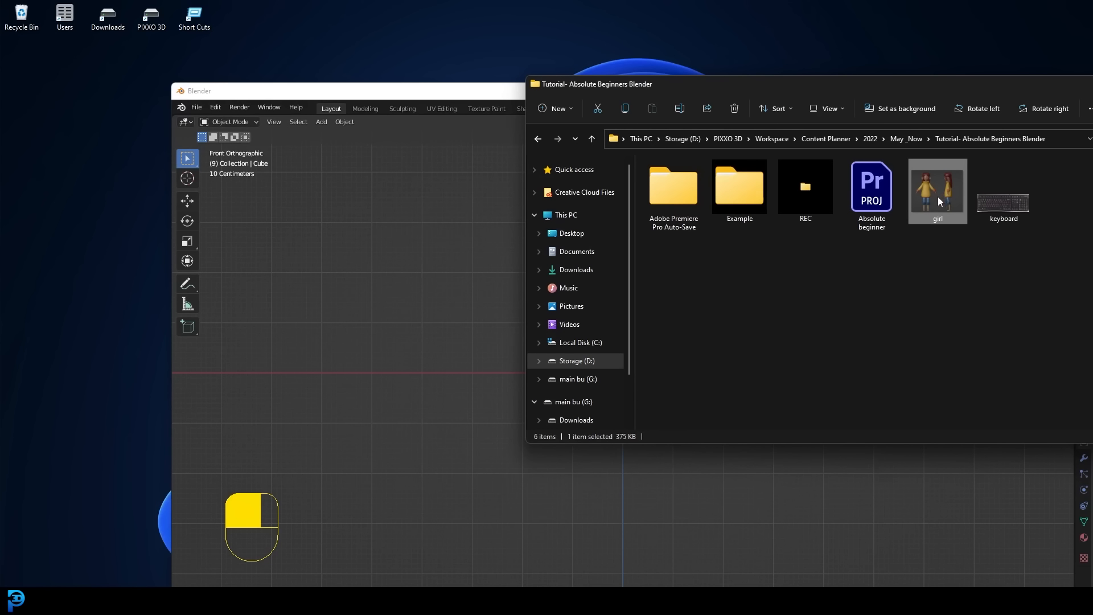
drag(940, 189, 410, 282)
drag(377, 243, 377, 243)
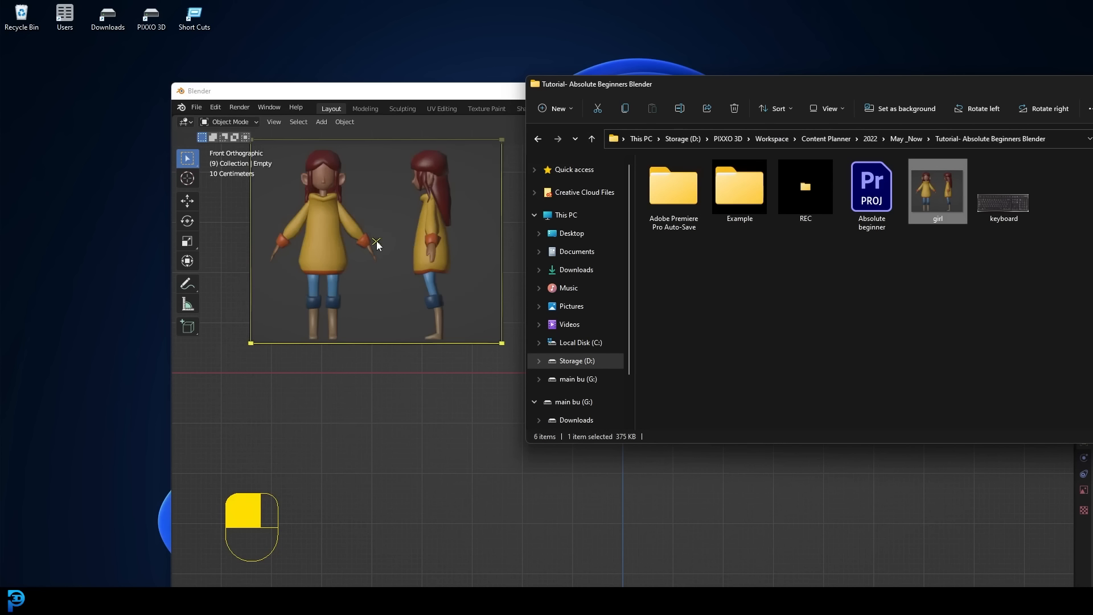
Bring the Blender window fully back on screen and maximize it
click(473, 94)
drag(472, 93, 413, 64)
drag(1057, 60, 912, 45)
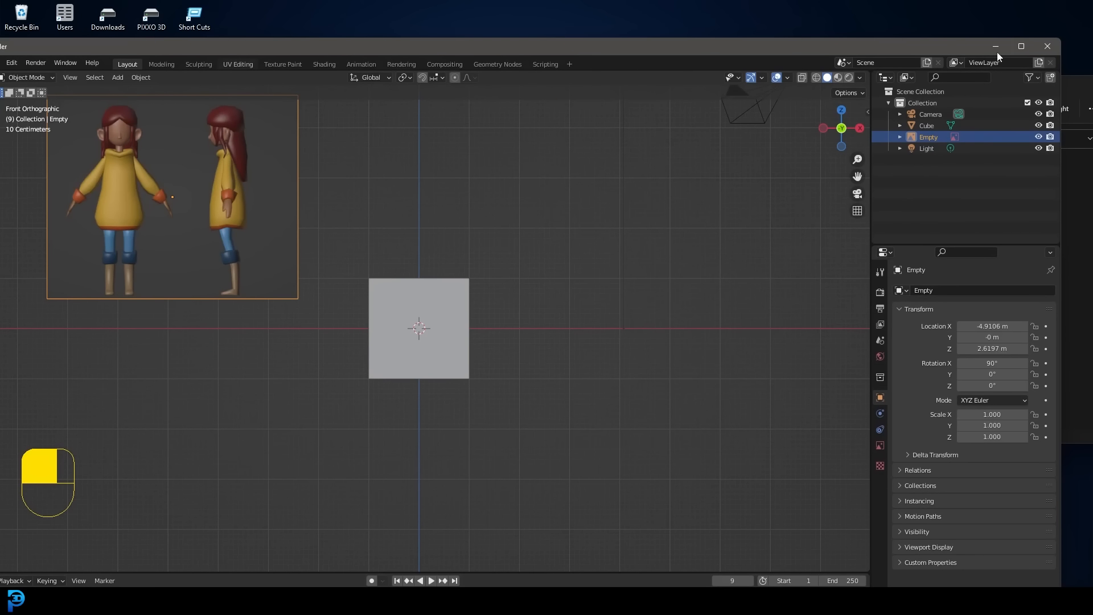
click(1030, 46)
Move the girl reference image beside the cube, to about X -4.25 m and Z 2.46 m
scroll(395, 227, up, 2)
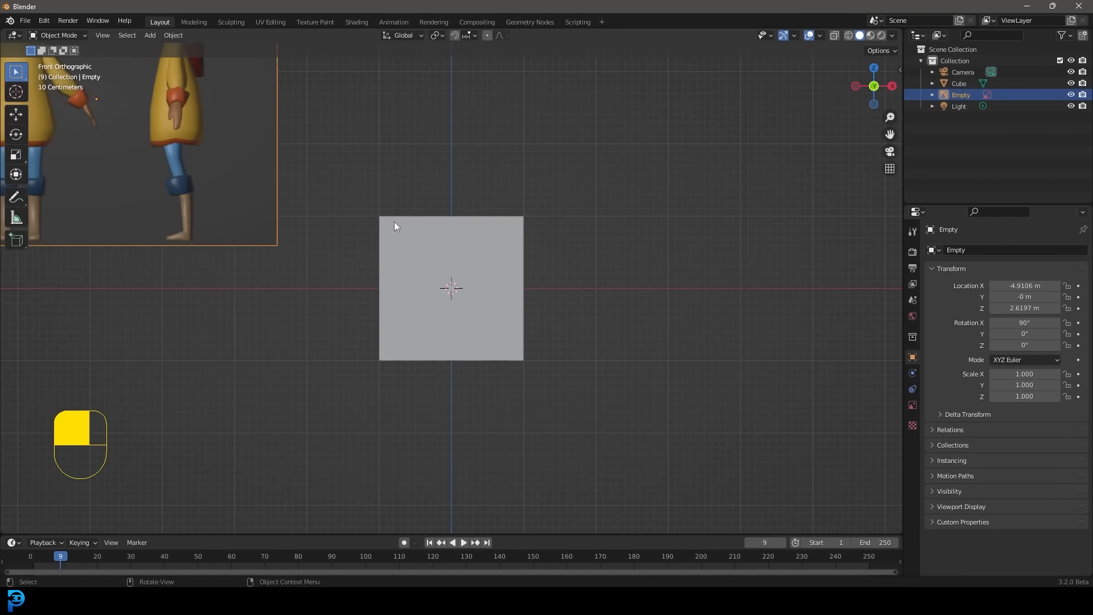
shift+middle_drag(395, 227, 645, 298)
scroll(384, 210, down, 2)
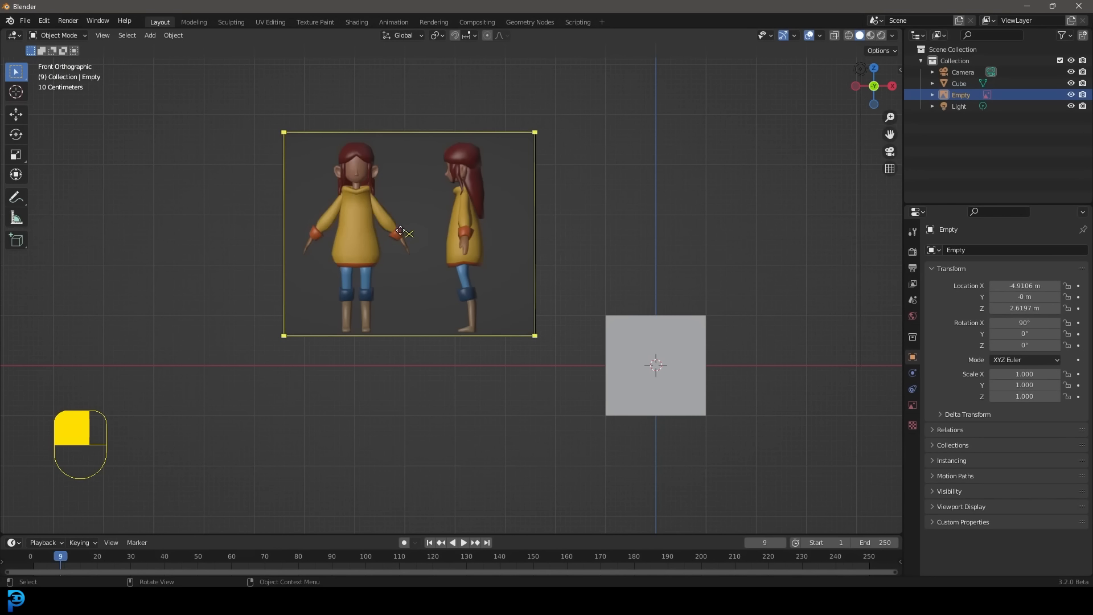
shift+middle_drag(449, 251, 395, 241)
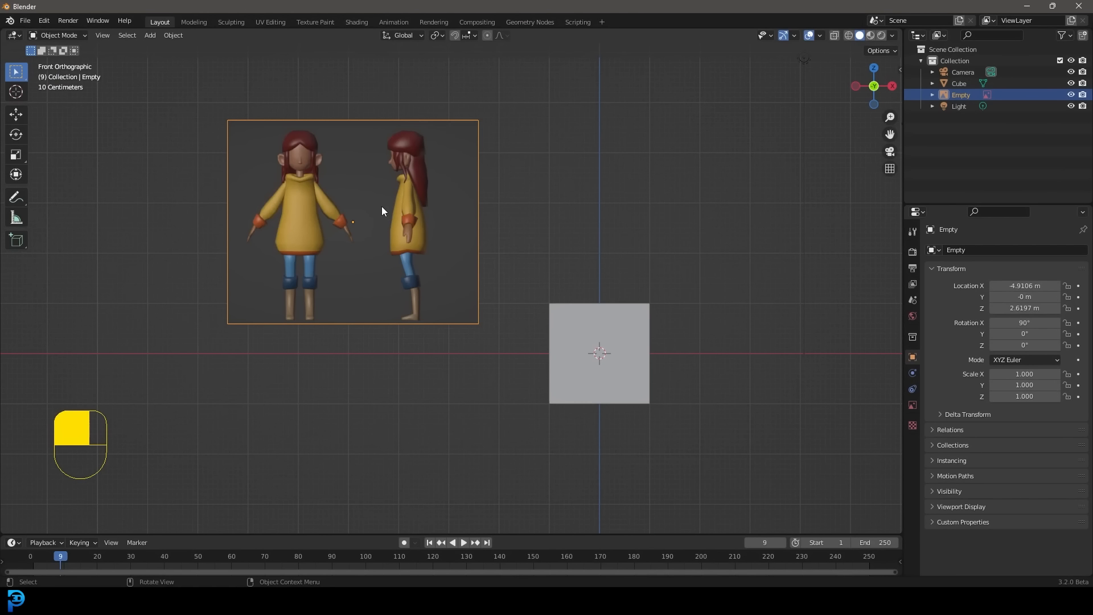
key(g)
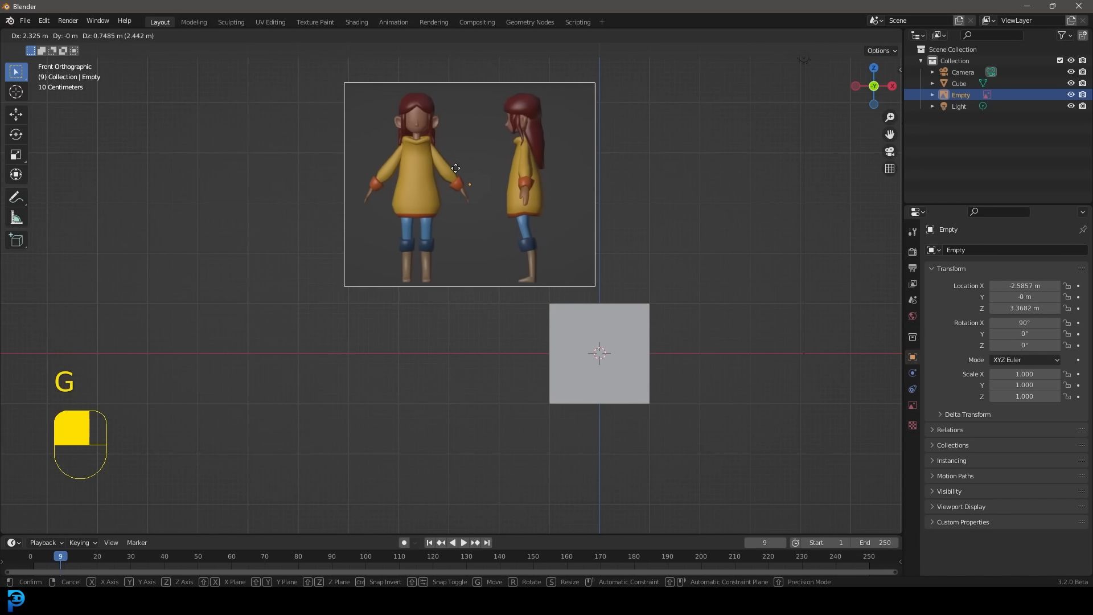
click(401, 219)
scroll(370, 209, up, 1)
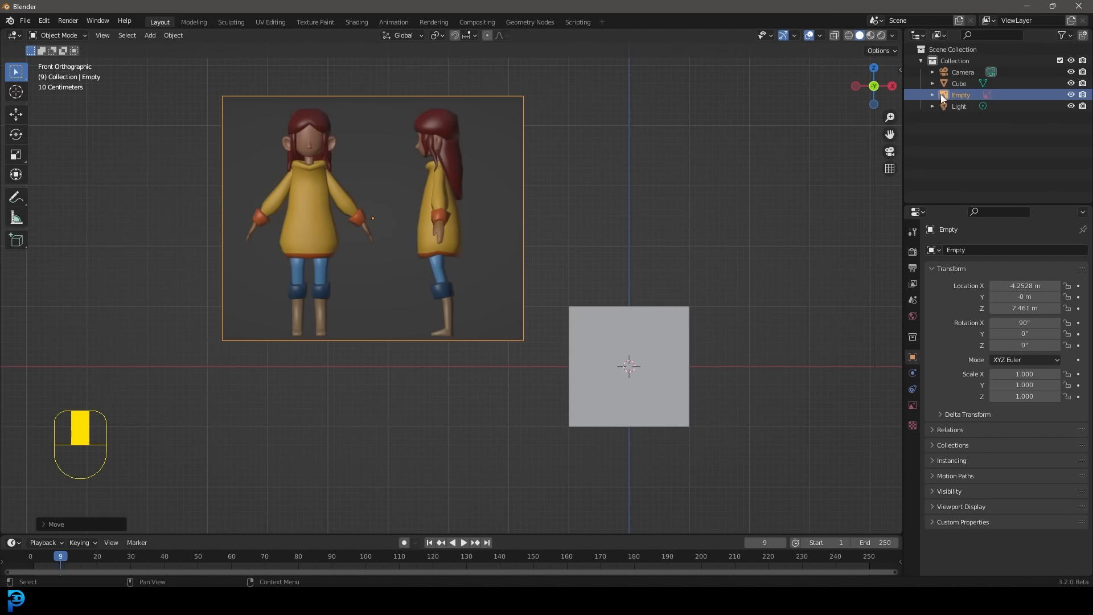
Select the reference image and move it to about X 1.08 m, Z 2.06 m, with the front figure over the vertical axis
click(962, 84)
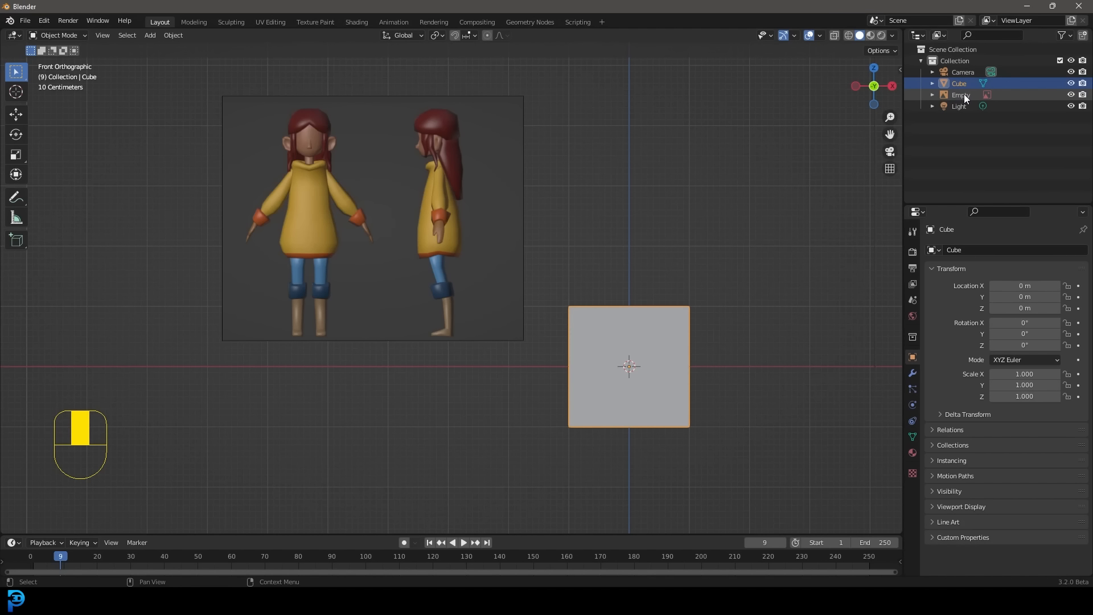
click(964, 94)
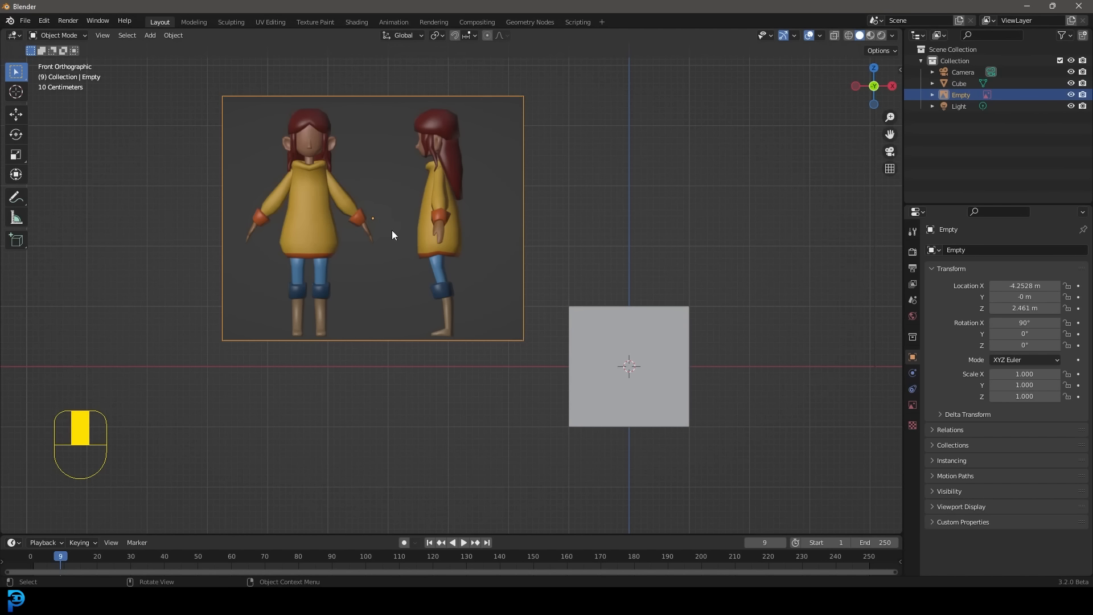
key(g)
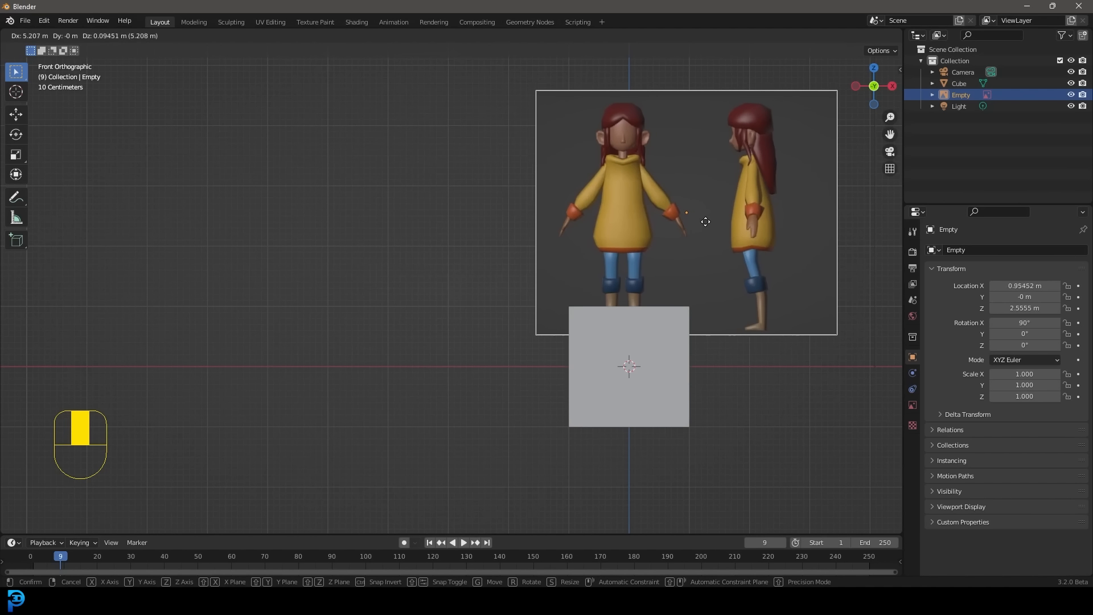
click(710, 251)
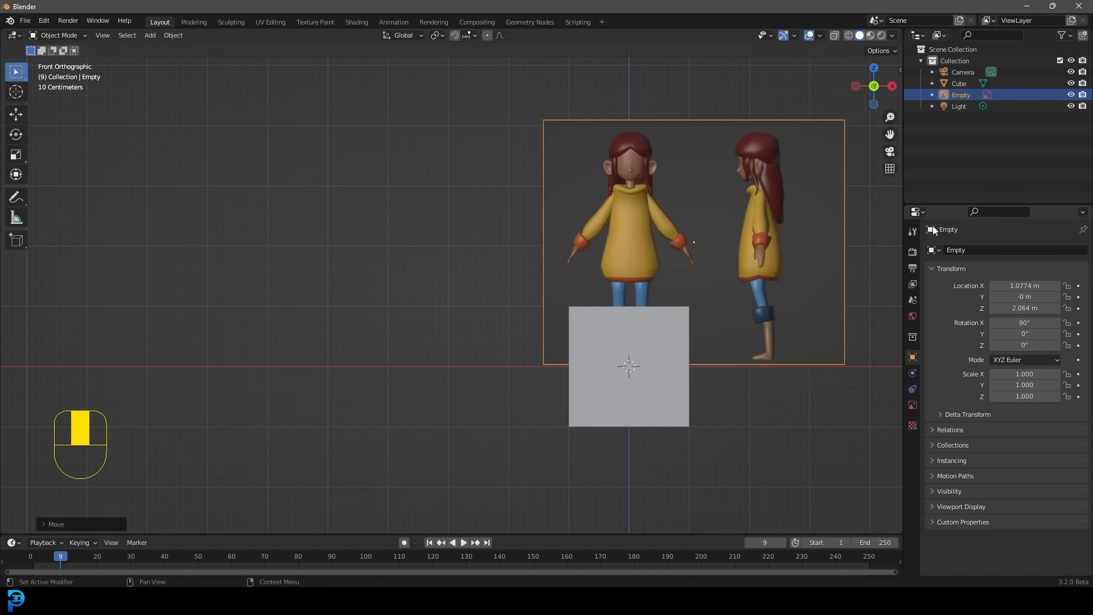
Enable opacity for the girl reference image and set it to 0.740
click(913, 404)
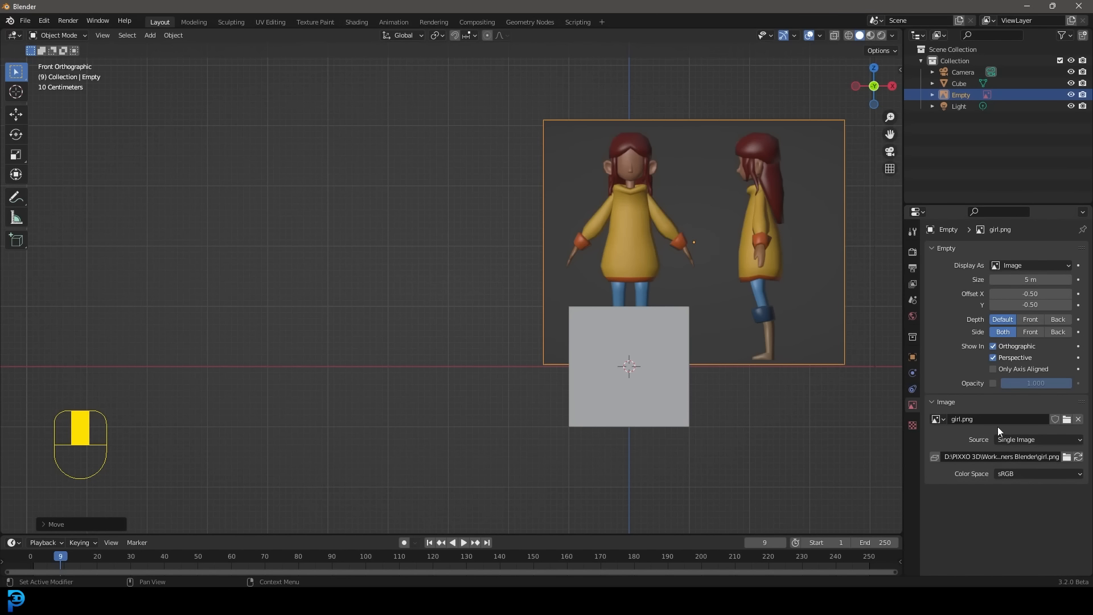
click(992, 384)
drag(1065, 385, 1042, 385)
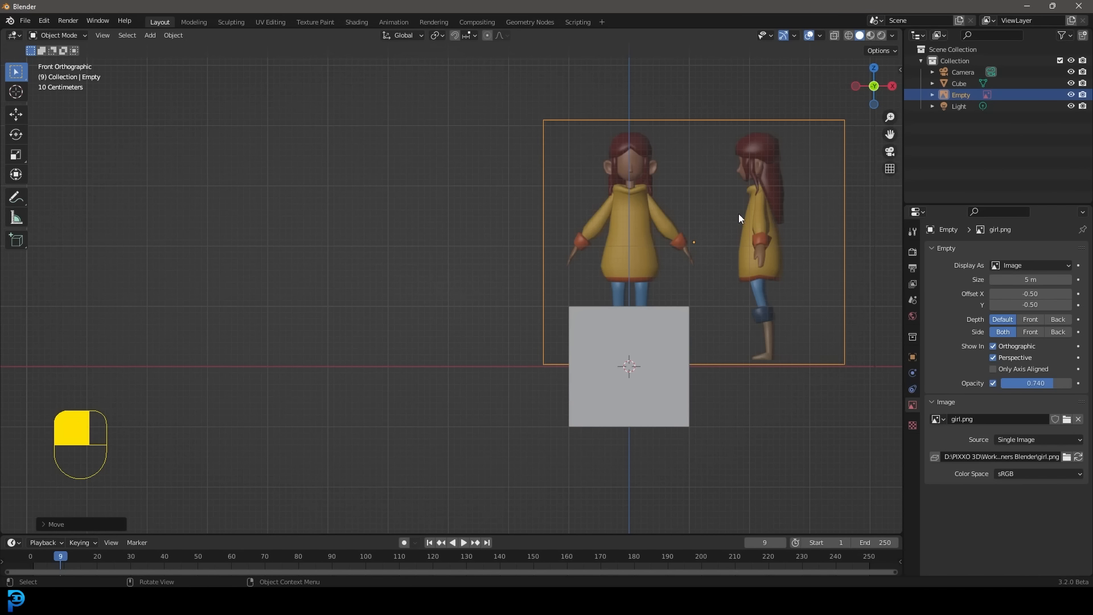
Move the reference image back along the Y axis so it stands well behind the cube
middle_drag(750, 220, 602, 229)
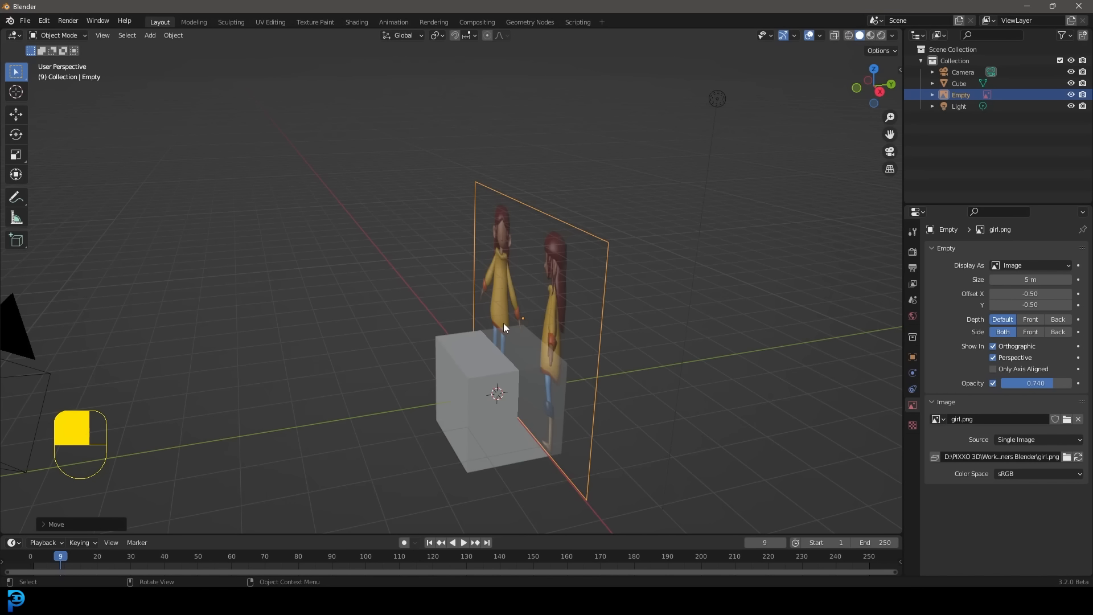
key(g)
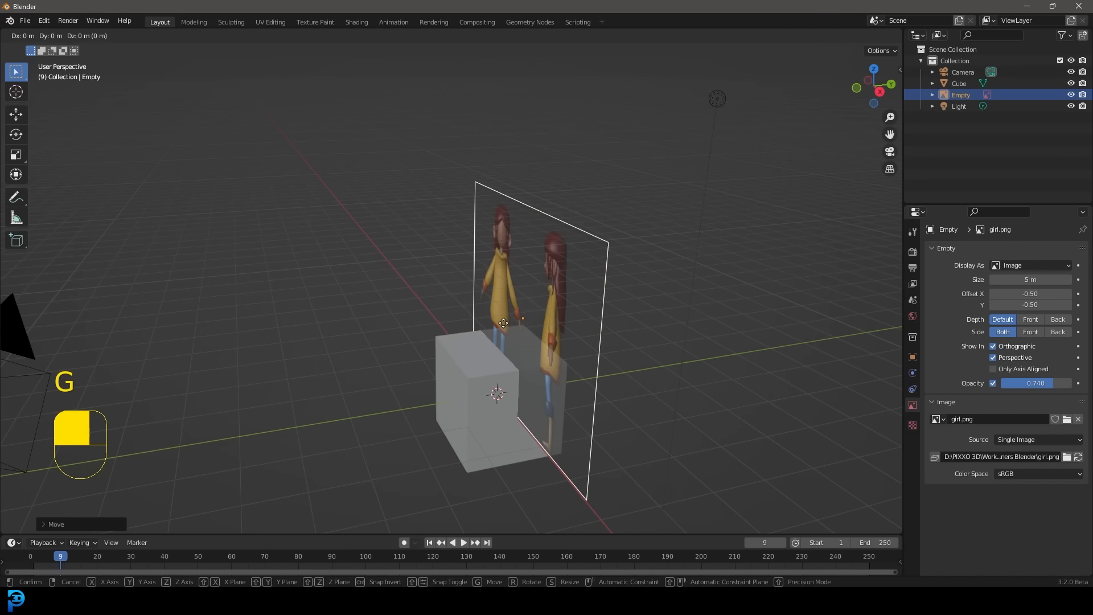
key(y)
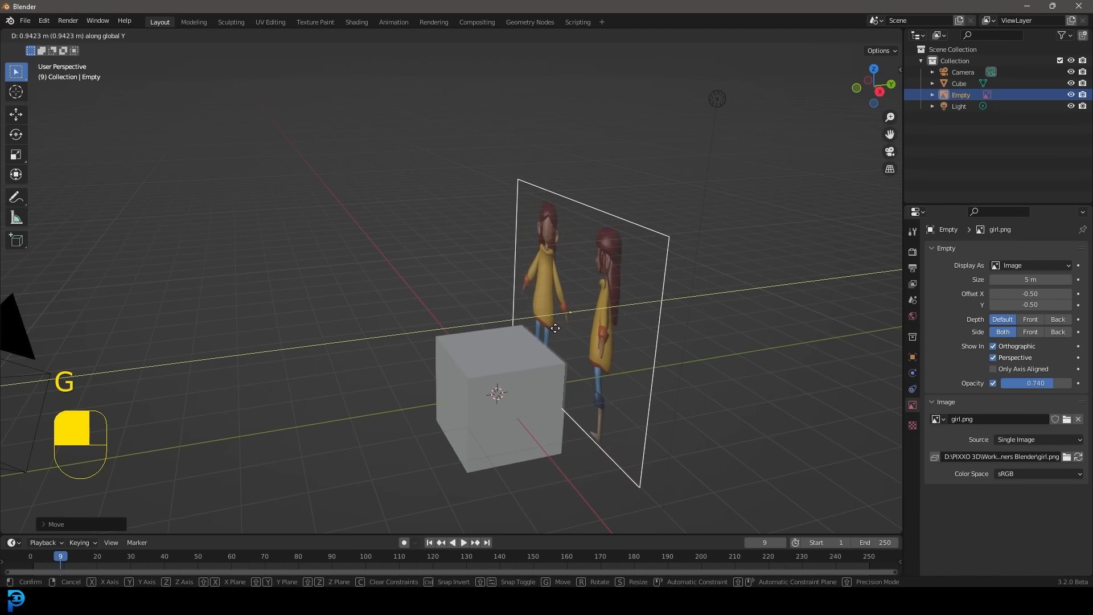
click(710, 334)
middle_drag(710, 333, 470, 326)
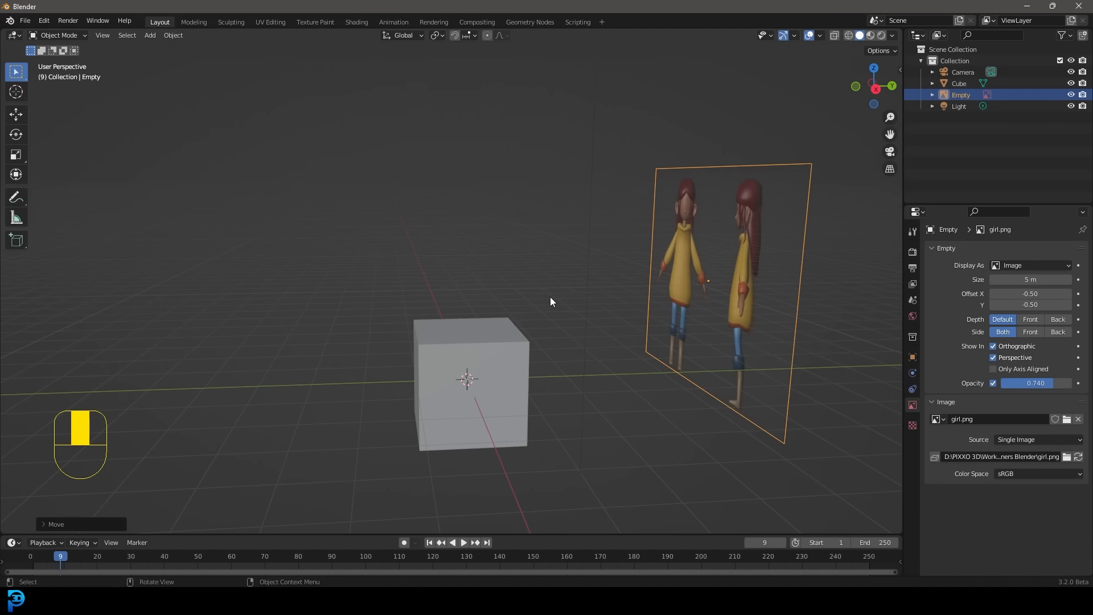
In front view, shift the reference image about -0.02 m along X to centre the girl's face on the vertical axis
key(KP_1)
scroll(609, 295, up, 2)
shift+middle_drag(609, 295, 600, 303)
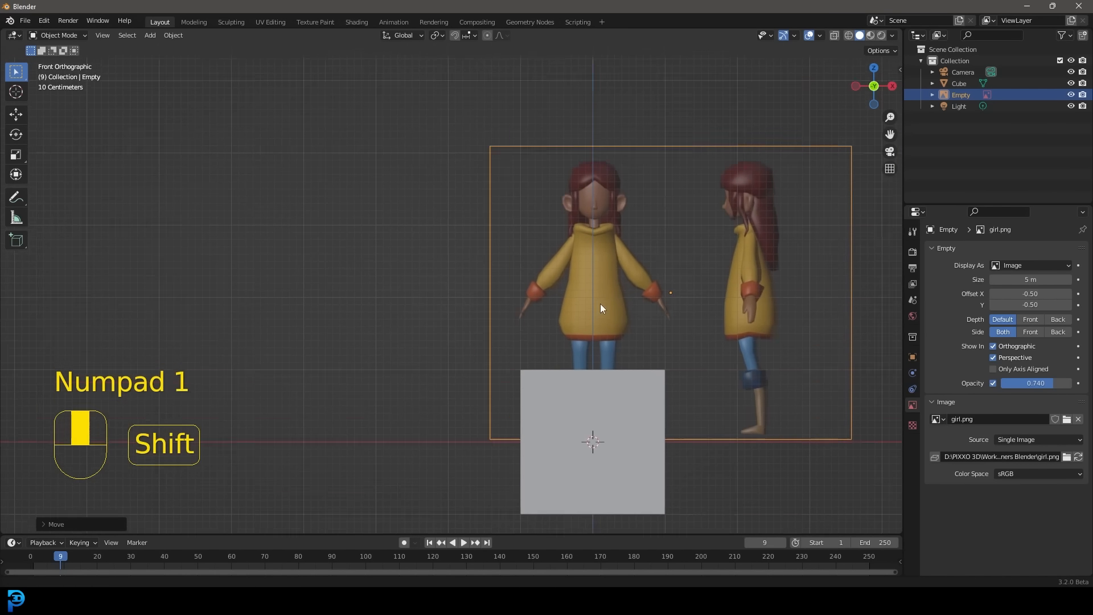
scroll(632, 116, up, 3)
shift+middle_drag(631, 116, 580, 237)
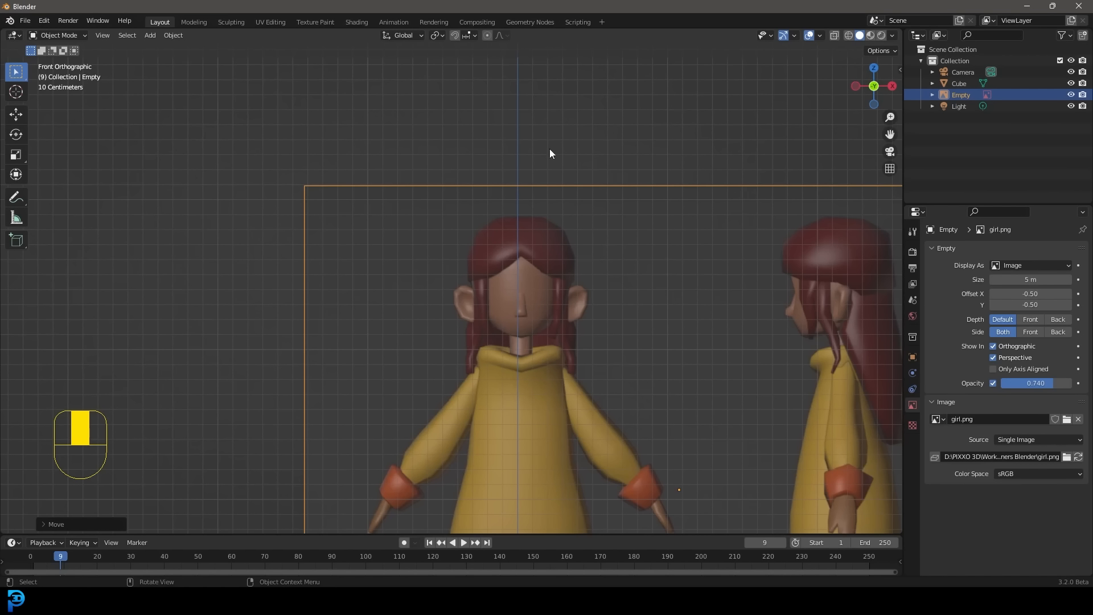
shift+middle_drag(525, 271, 507, 357)
scroll(549, 222, up, 2)
scroll(533, 292, up, 2)
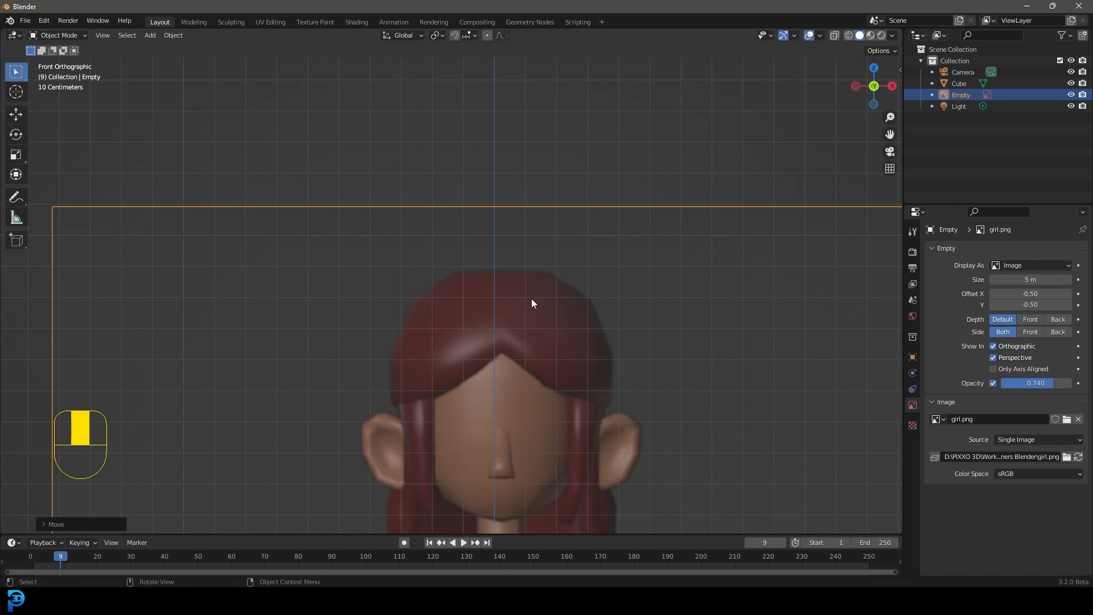
key(g)
key(x)
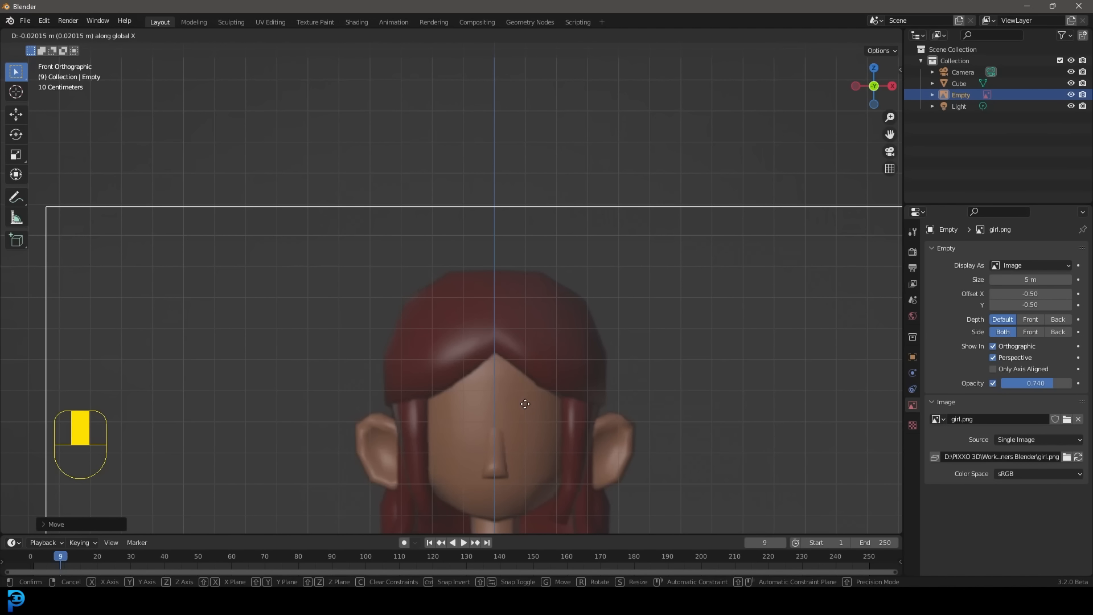
click(525, 404)
Turn on X-ray display so the reference image's legs can be seen through the cube
scroll(513, 343, down, 9)
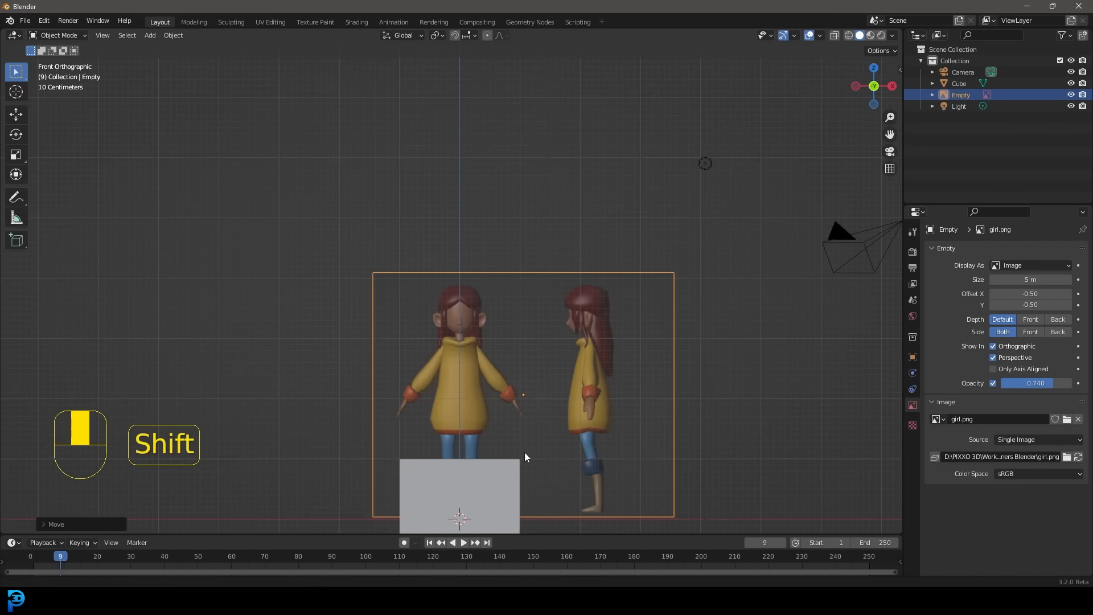
shift+middle_drag(525, 452, 527, 241)
scroll(510, 252, up, 3)
shift+middle_drag(470, 268, 481, 288)
scroll(485, 289, up, 1)
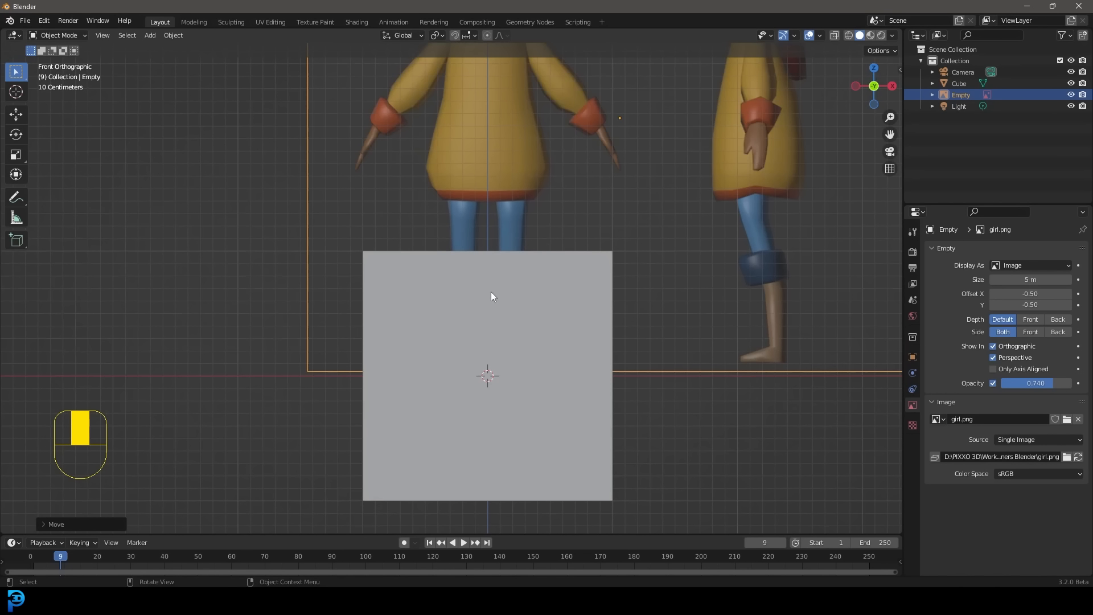
click(834, 36)
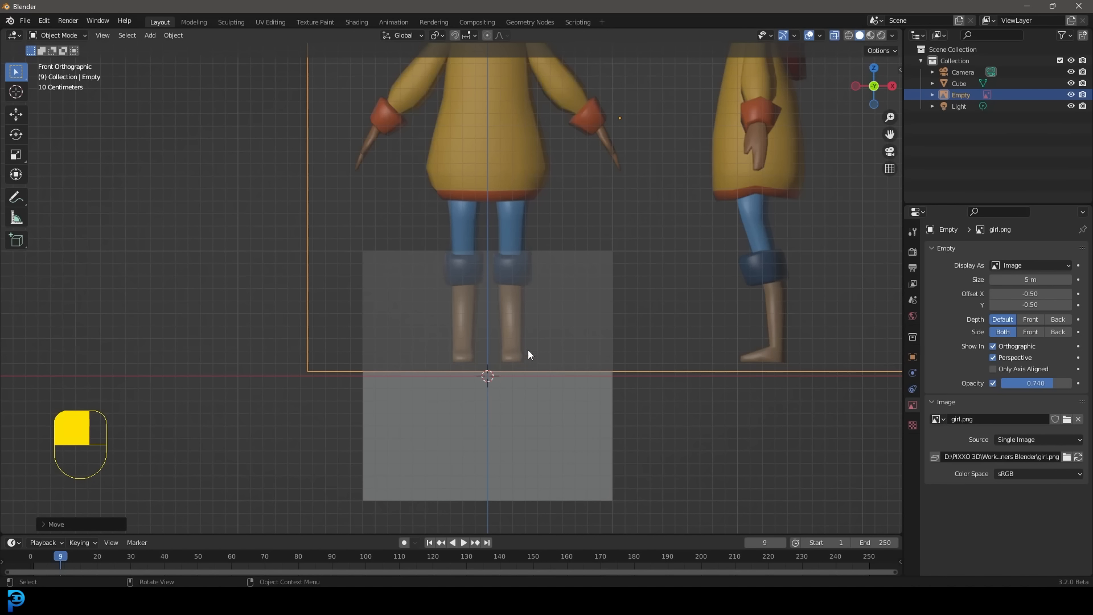
Examine where the girl's feet sit relative to the red X axis line in the front view
scroll(528, 349, up, 1)
scroll(474, 298, down, 3)
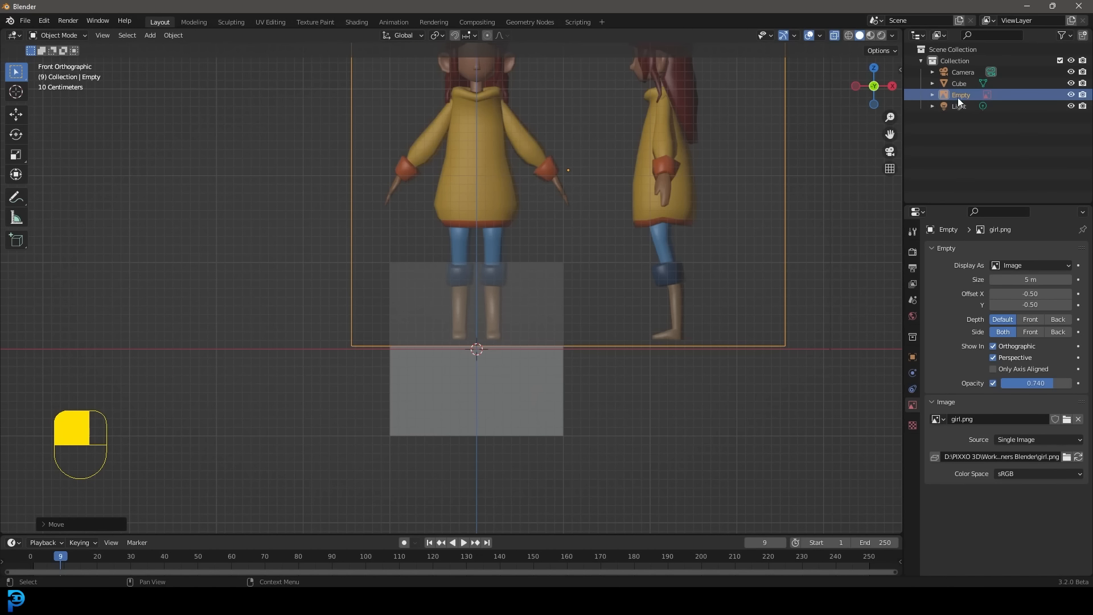
scroll(506, 258, down, 1)
scroll(488, 336, up, 5)
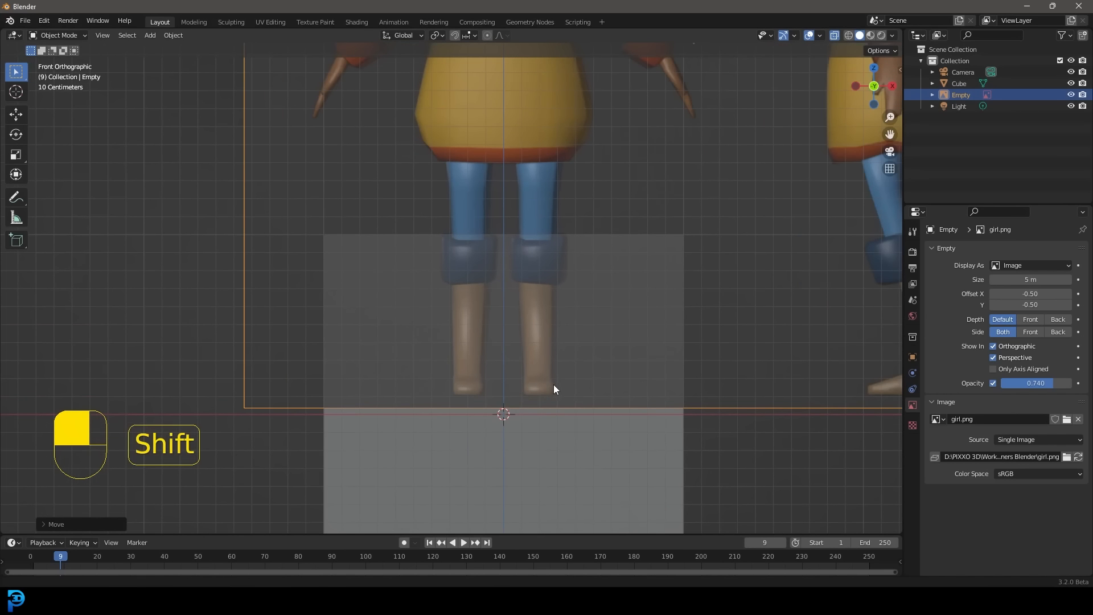
shift+middle_drag(553, 384, 534, 249)
scroll(535, 238, up, 2)
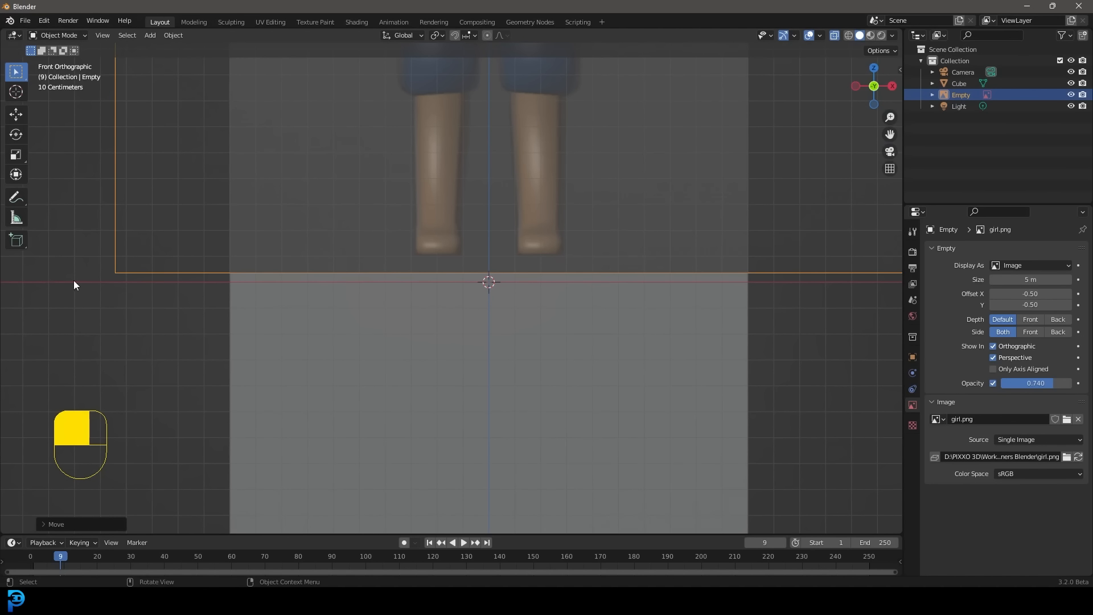
scroll(194, 290, down, 4)
scroll(220, 288, down, 4)
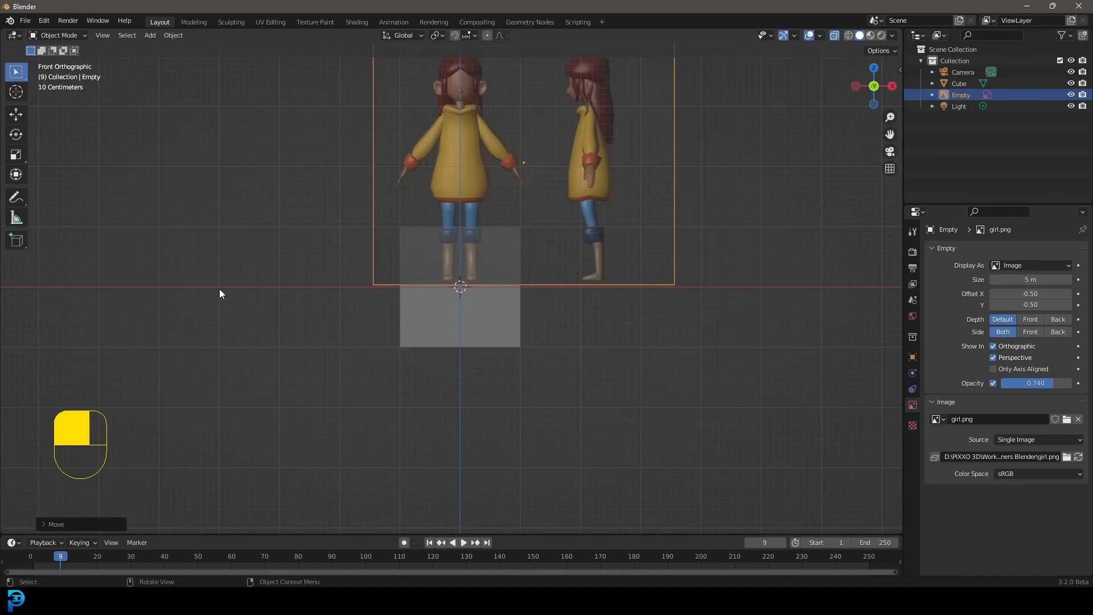
middle_drag(220, 289, 312, 312)
key(KP_1)
key(h)
key(ctrl+z)
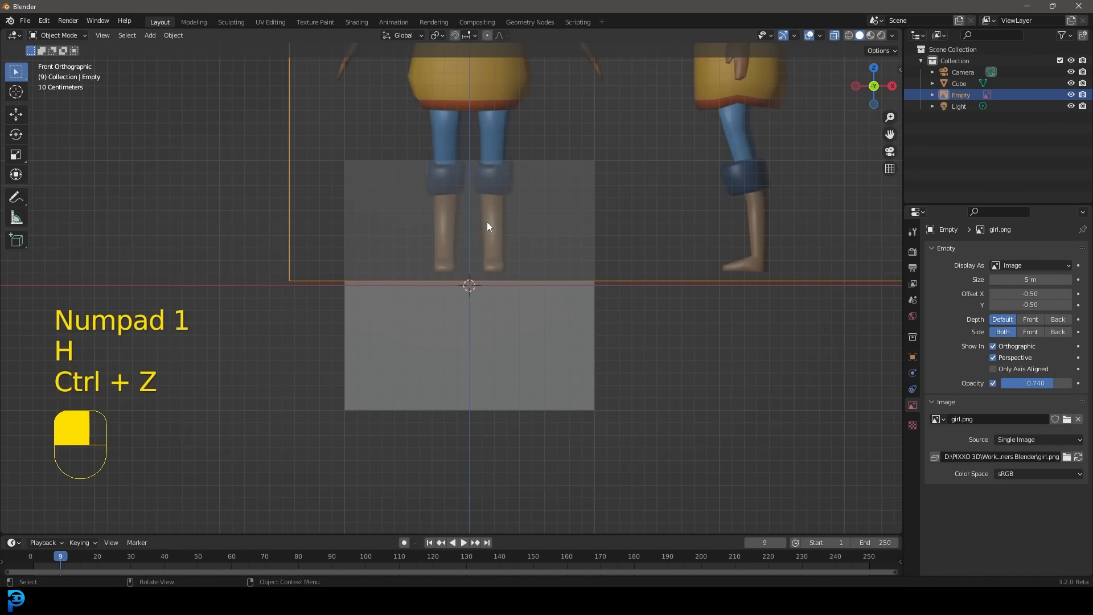
Lower the reference image about 0.11 m along Z so the girl's feet rest on the red axis line
key(g)
key(z)
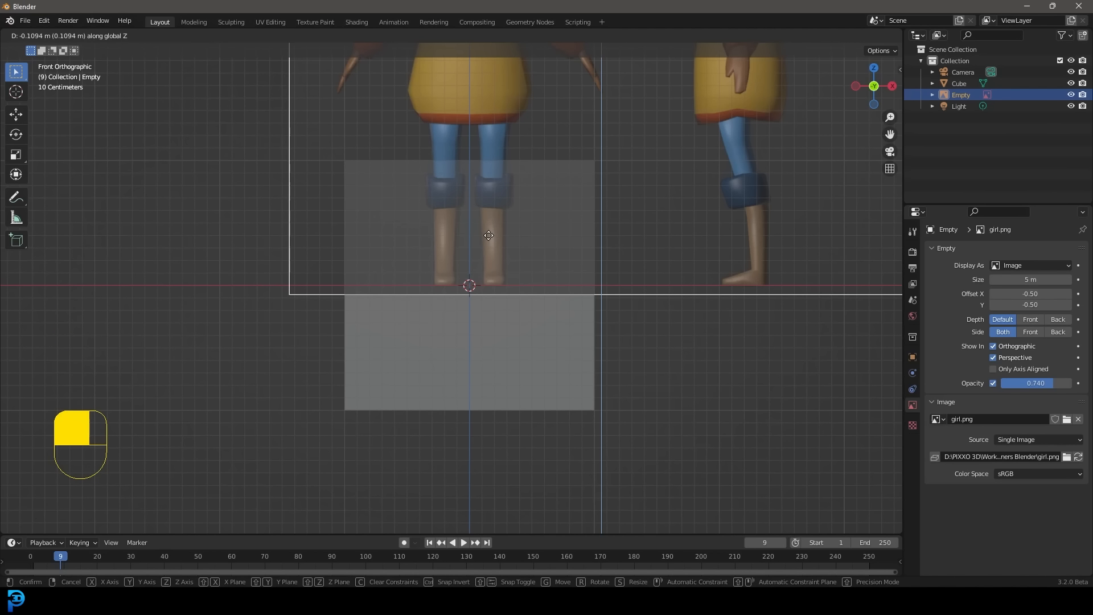
click(489, 235)
shift+middle_drag(466, 143, 732, 261)
scroll(473, 300, down, 3)
shift+middle_drag(693, 227, 590, 254)
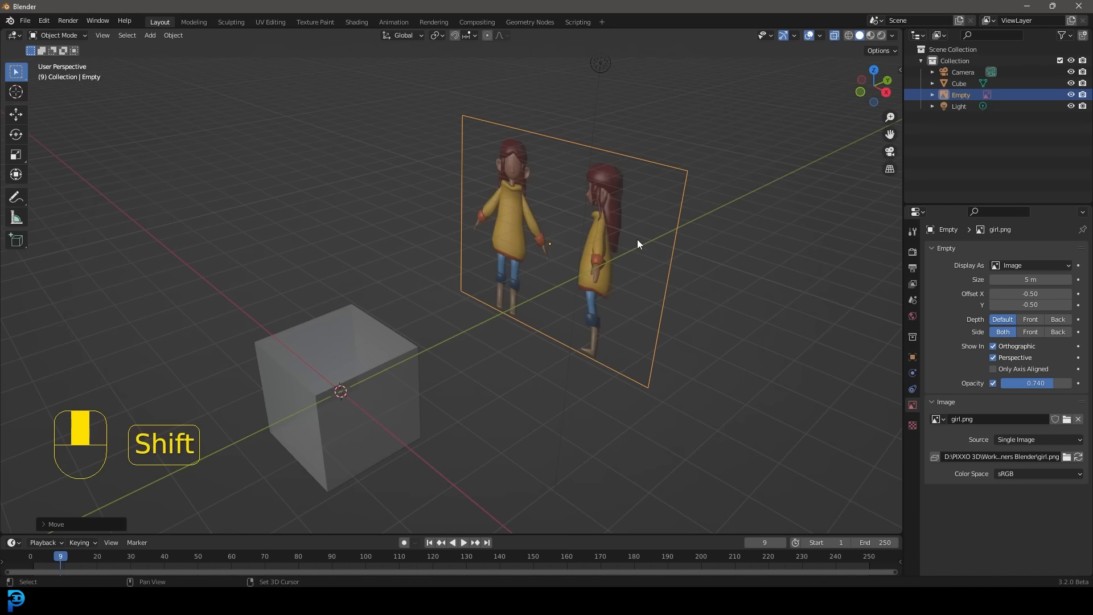
Duplicate the girl reference image in place and rotate the copy 90° about the Z axis
key(shift+d)
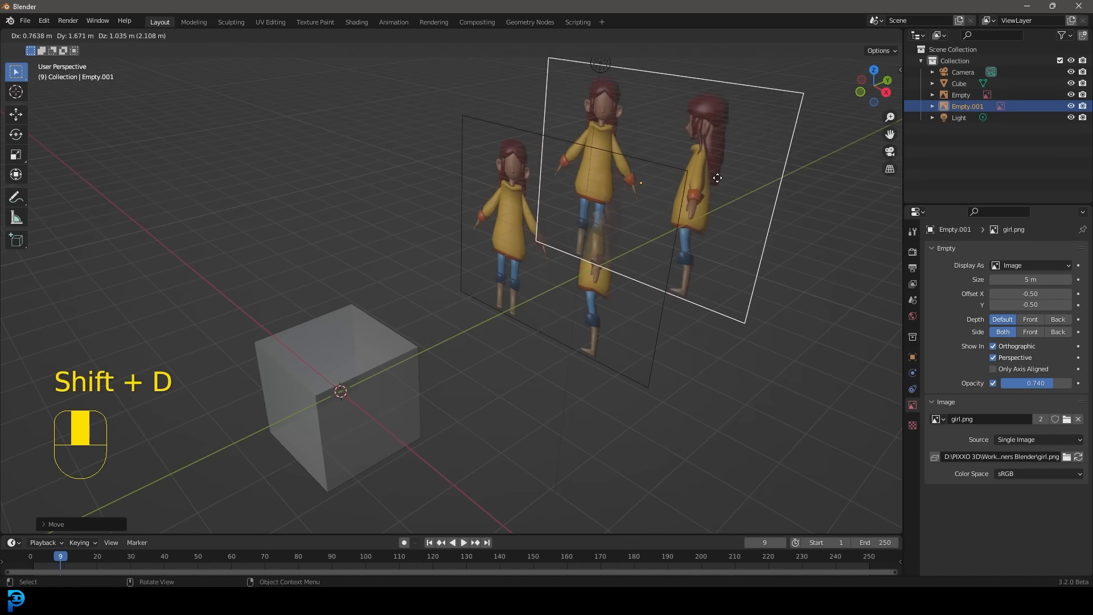
right_click(692, 177)
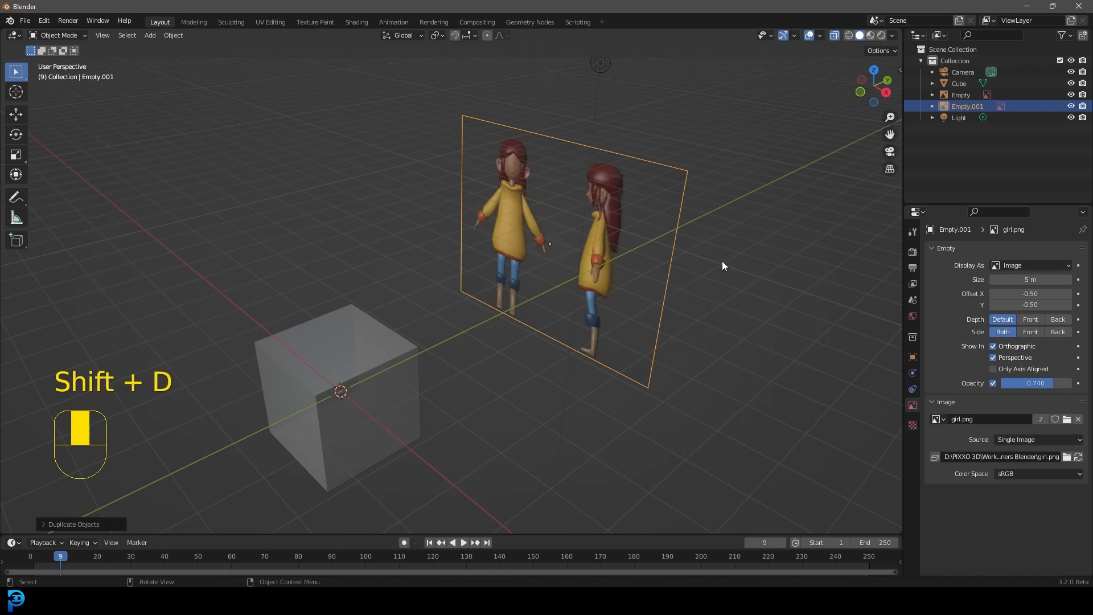
text(rz)
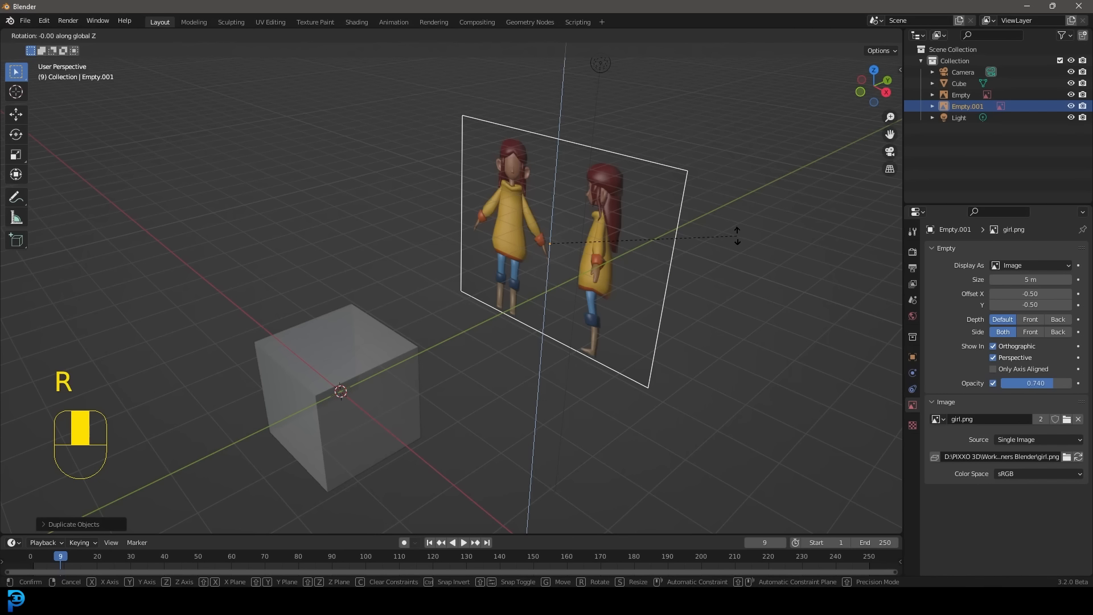
text(90)
click(737, 235)
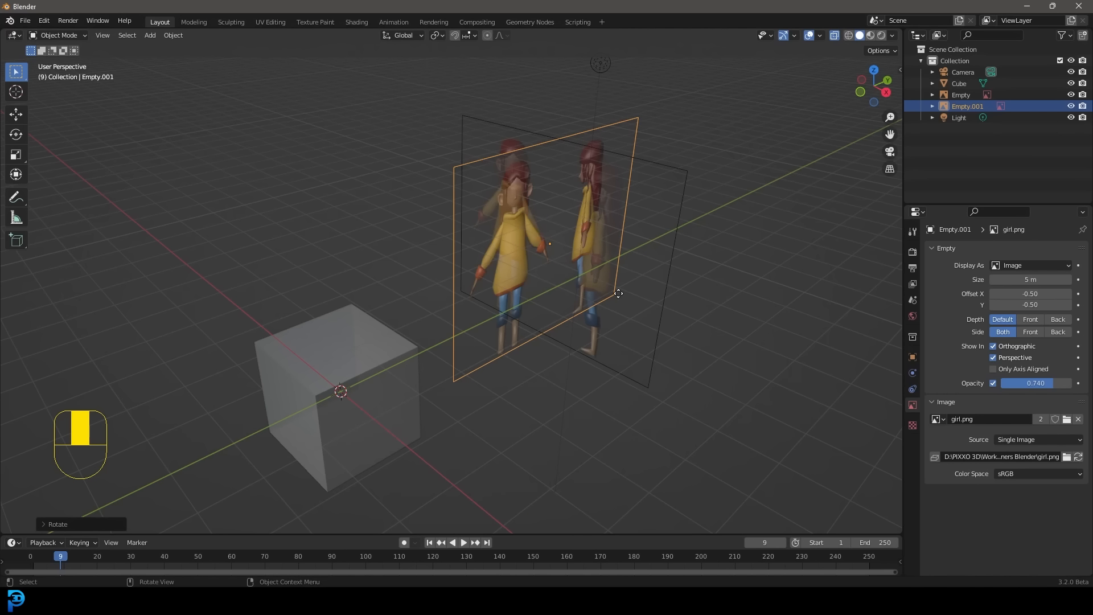
Vary the image copy's Z rotation through its transform values and set it back to 90°
key(n)
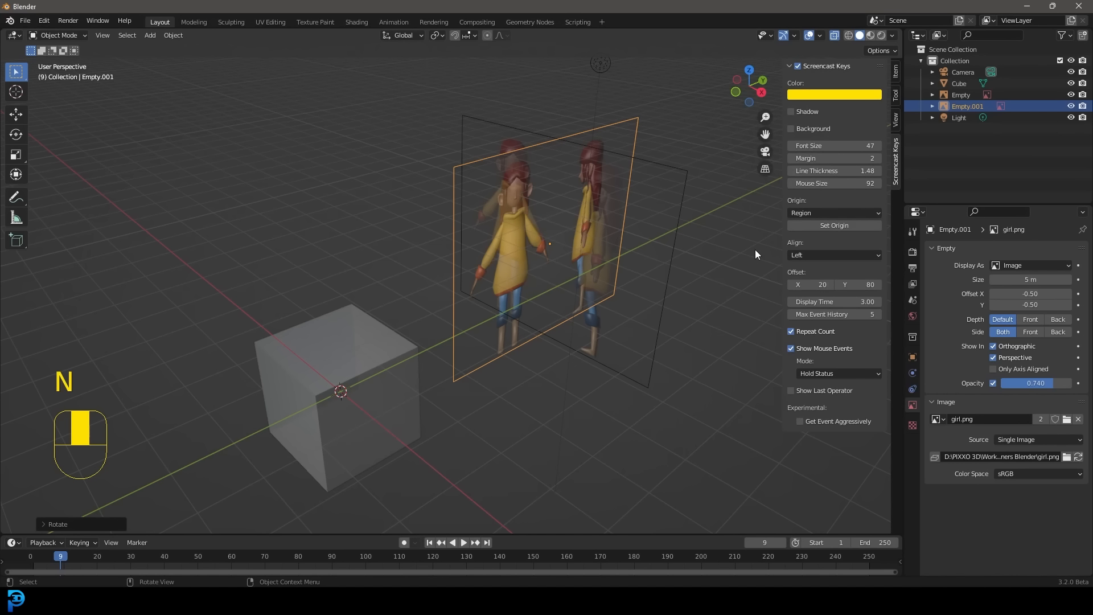
click(895, 72)
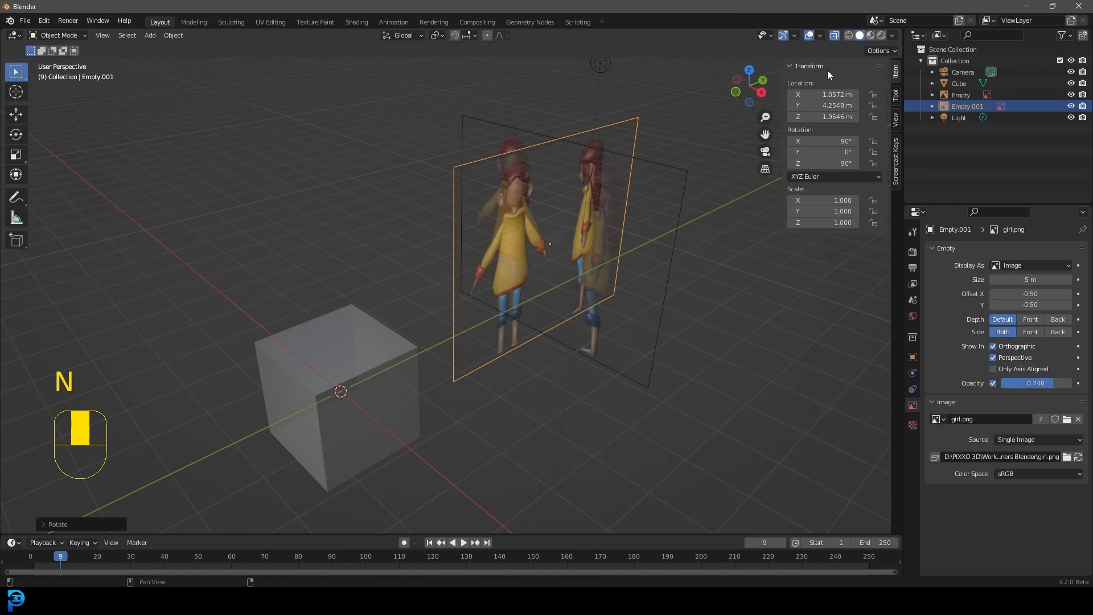
drag(830, 163, 811, 163)
click(831, 163)
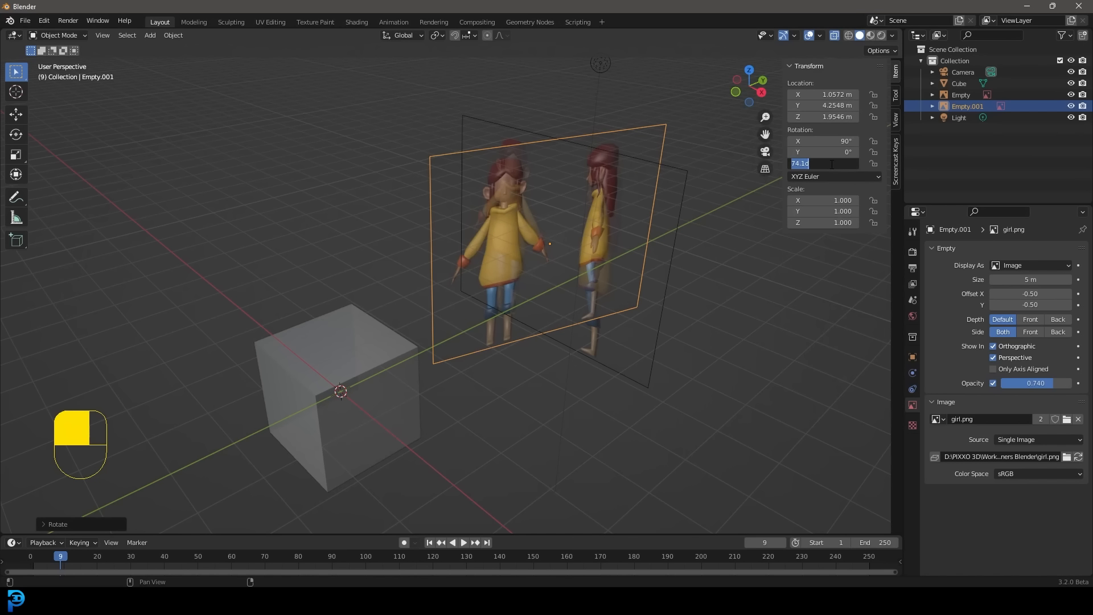
text(90)
key(Return)
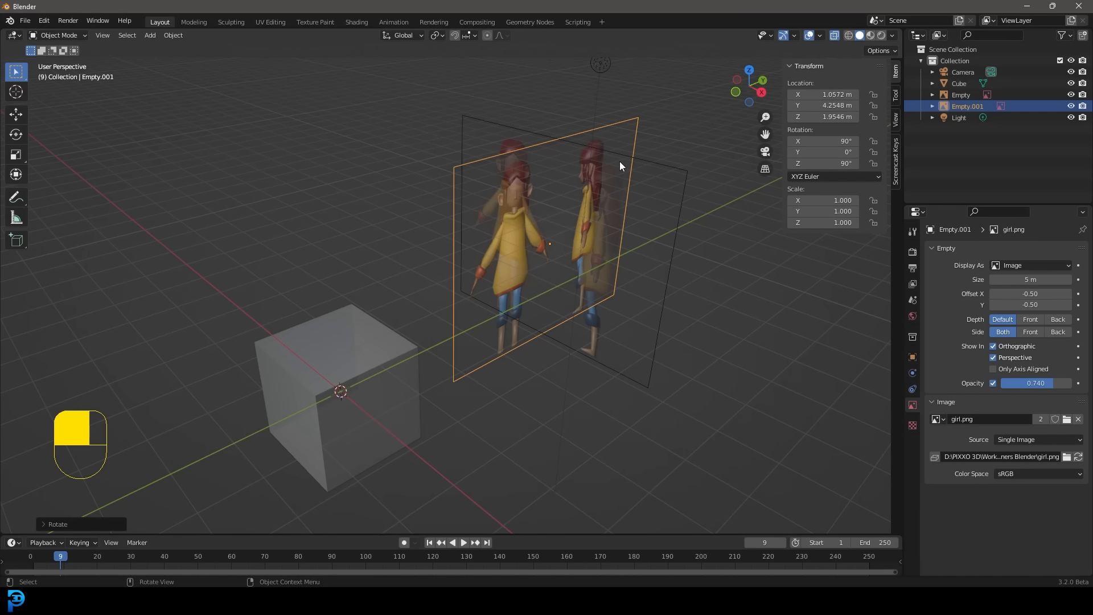
In right view, move the rotated image copy about -5.36 m along Y so the side-view girl sits on the vertical axis
key(KP_3)
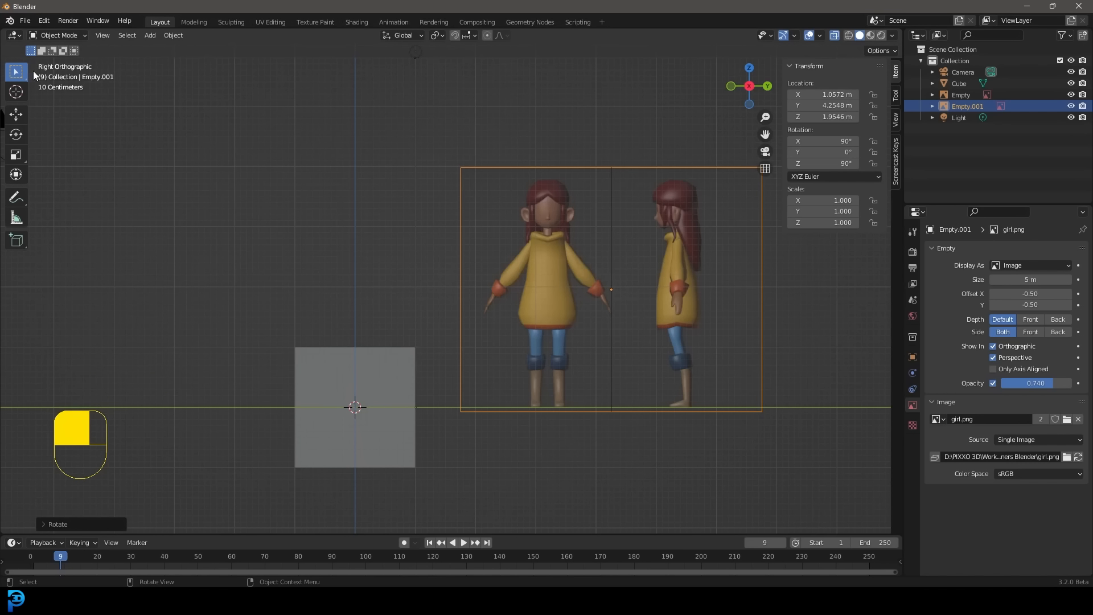
scroll(509, 312, up, 1)
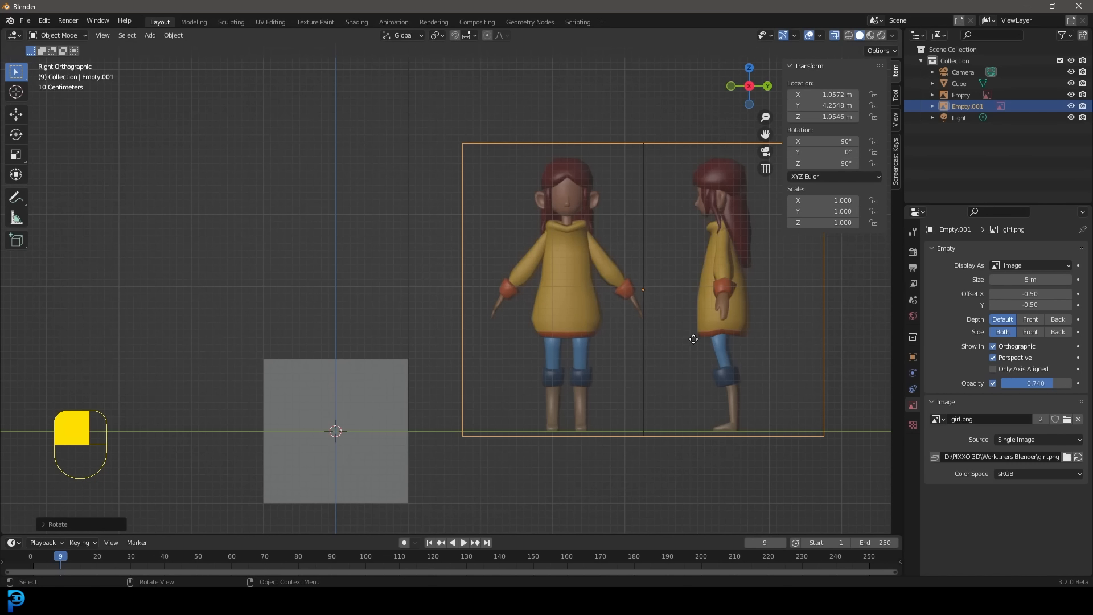
key(g)
key(y)
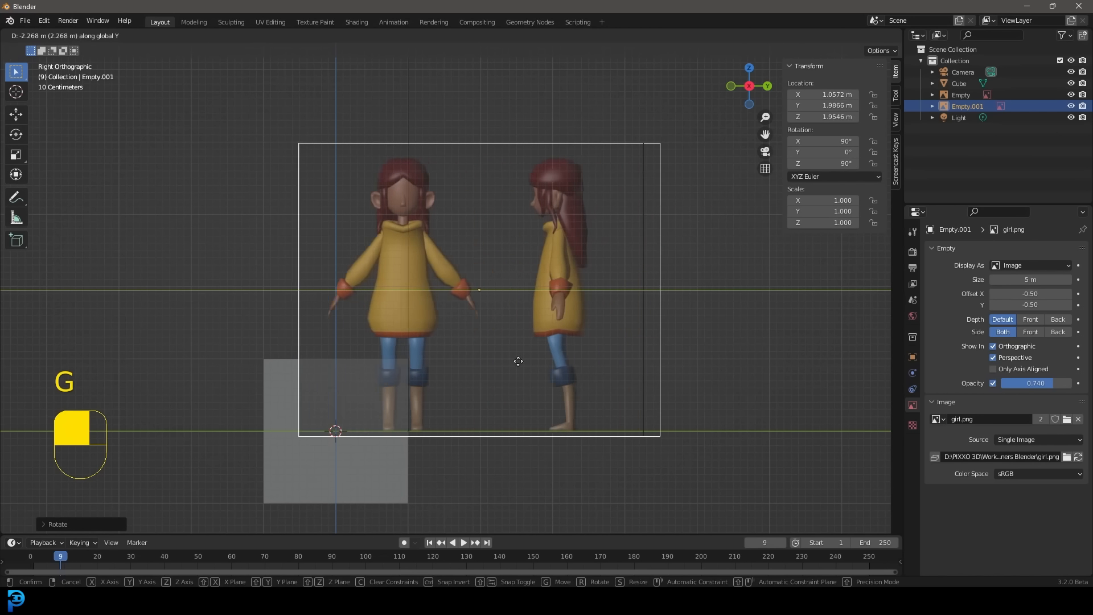
click(305, 376)
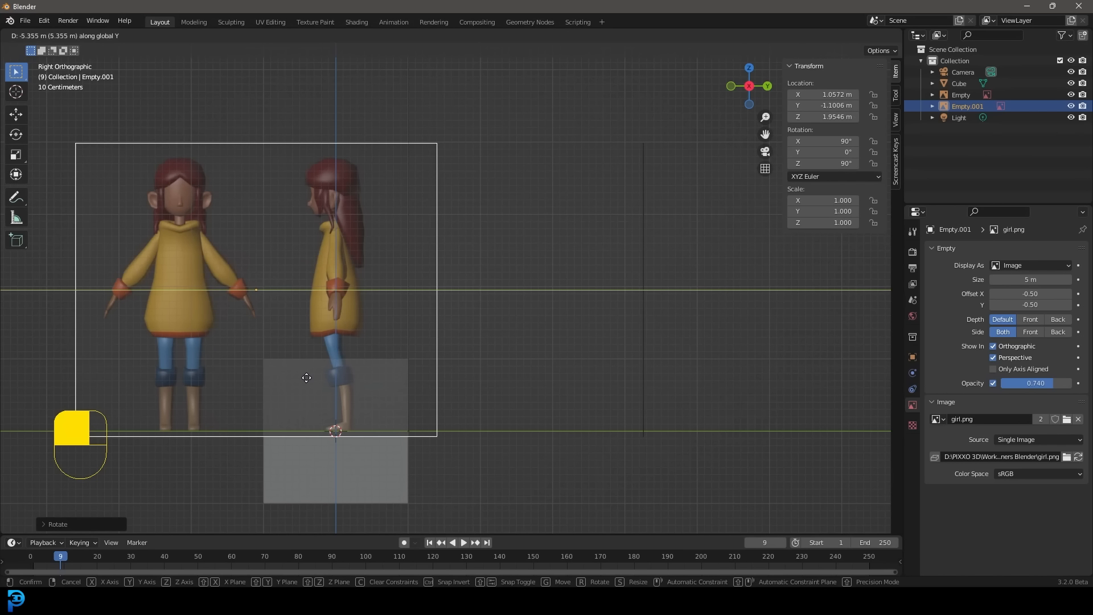
Examine in right view how the side-view girl's head, body and arm line up with the vertical axis
scroll(325, 422, up, 4)
shift+middle_drag(330, 391, 658, 244)
shift+middle_drag(628, 180, 494, 108)
scroll(494, 107, down, 3)
scroll(486, 83, down, 2)
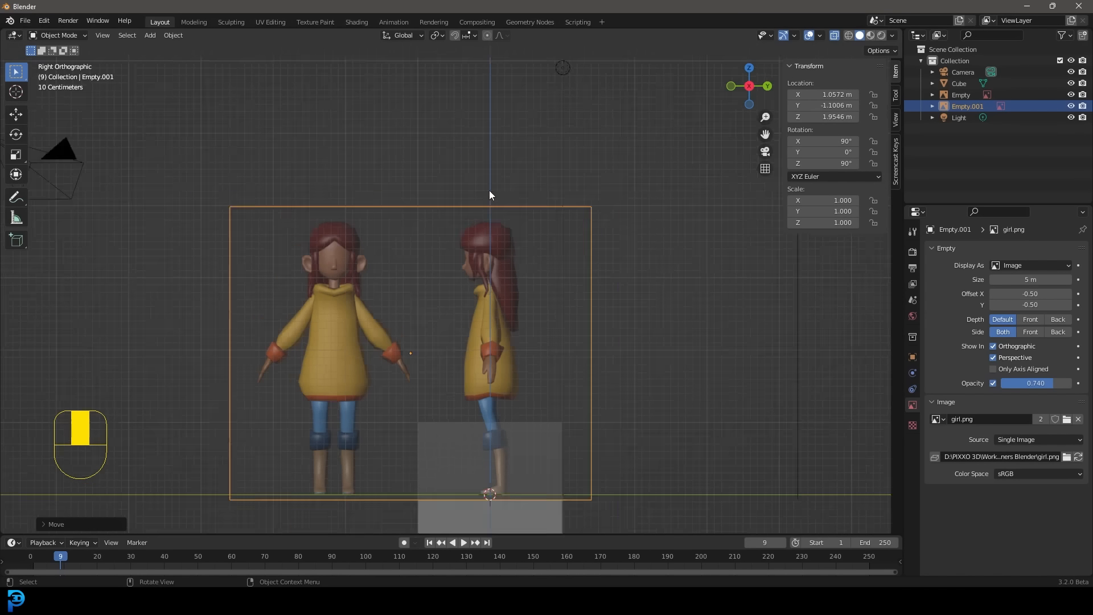
middle_drag(489, 190, 476, 262)
key(KP_3)
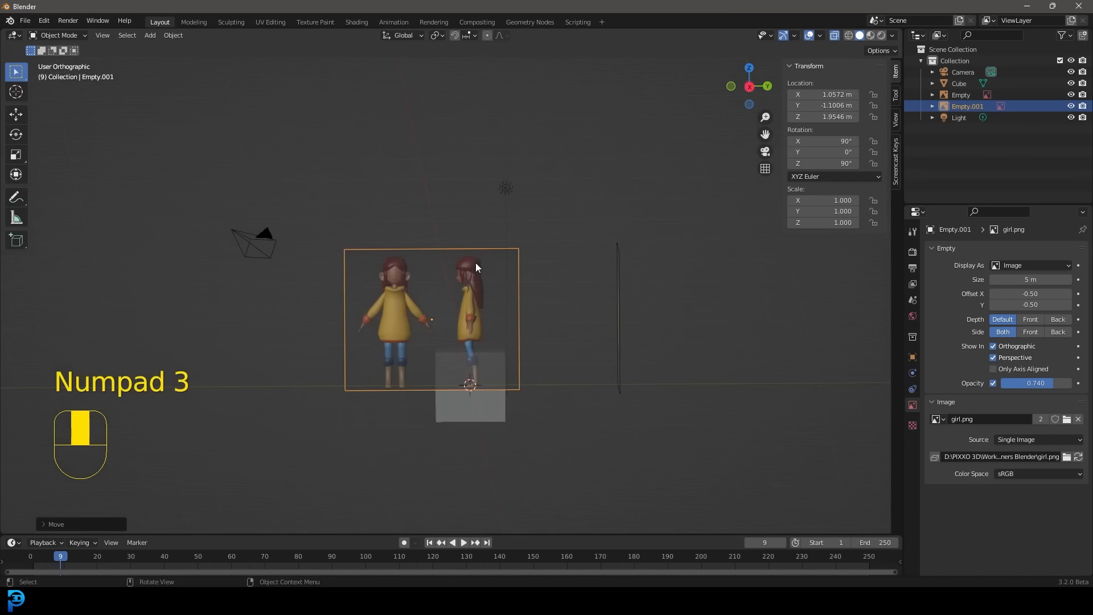
scroll(505, 264, up, 4)
shift+middle_drag(526, 255, 469, 318)
scroll(503, 176, up, 5)
scroll(469, 317, up, 6)
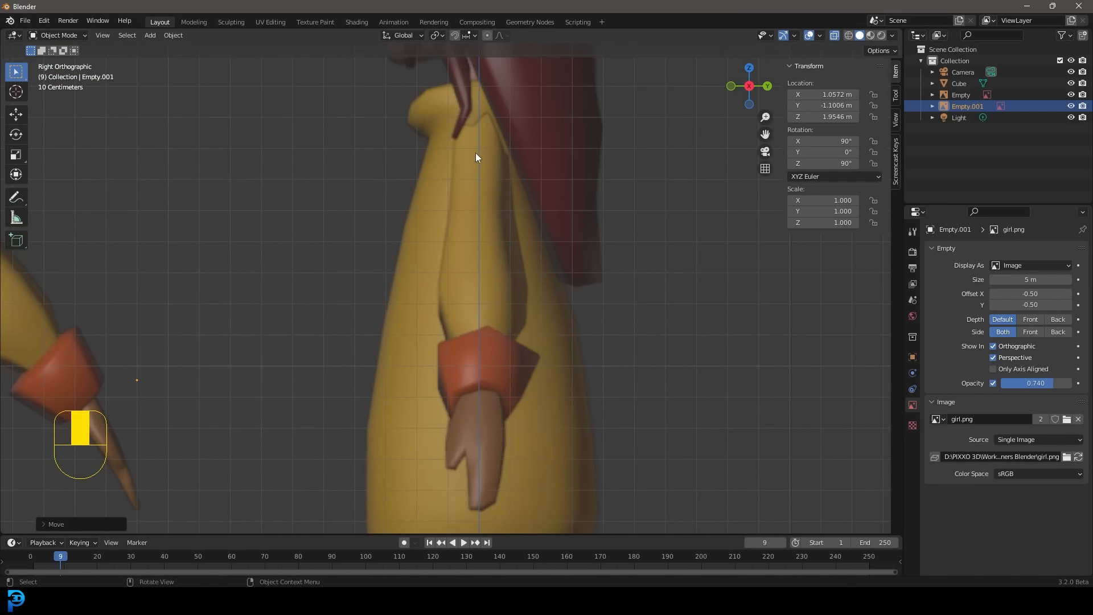
key(g)
key(y)
right_click(493, 202)
Nudge the side reference image about -0.005 m along Y to refine its centring on the vertical axis
scroll(517, 265, down, 3)
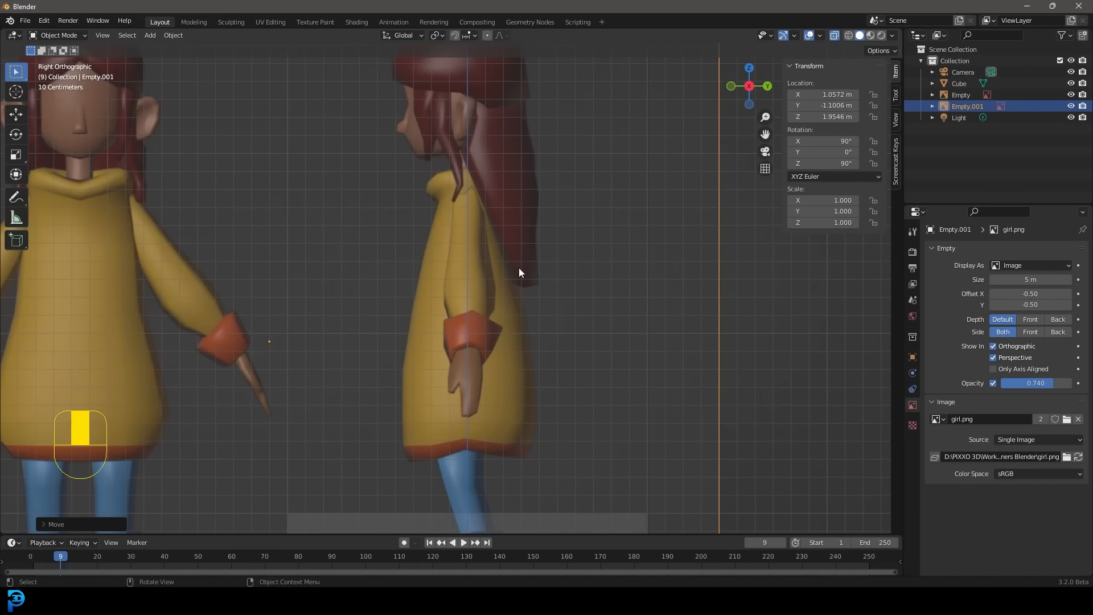
scroll(519, 272, down, 3)
key(g)
key(y)
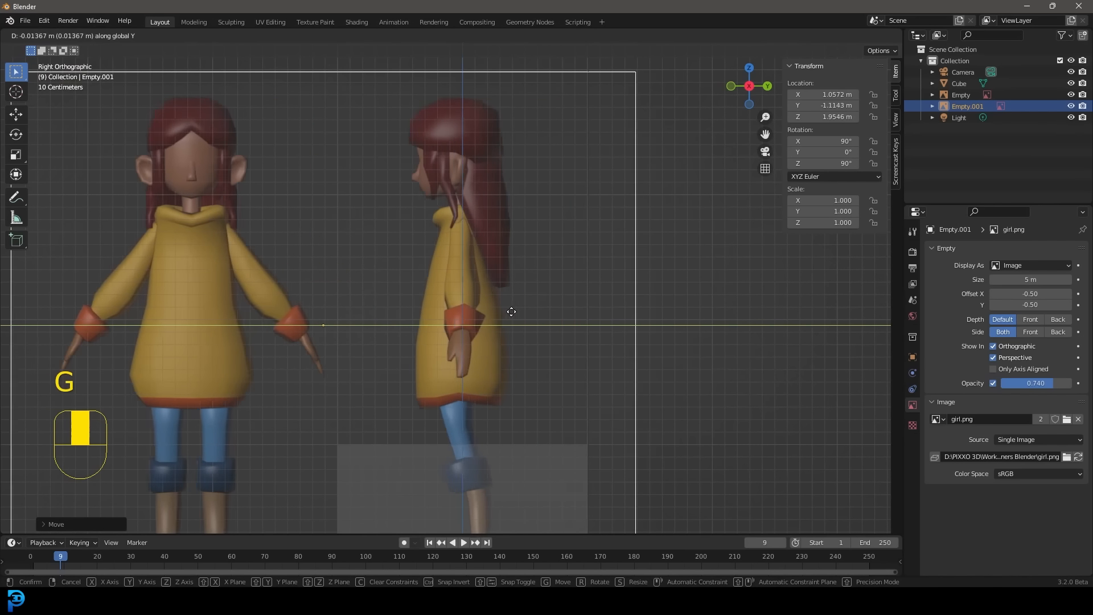
click(519, 354)
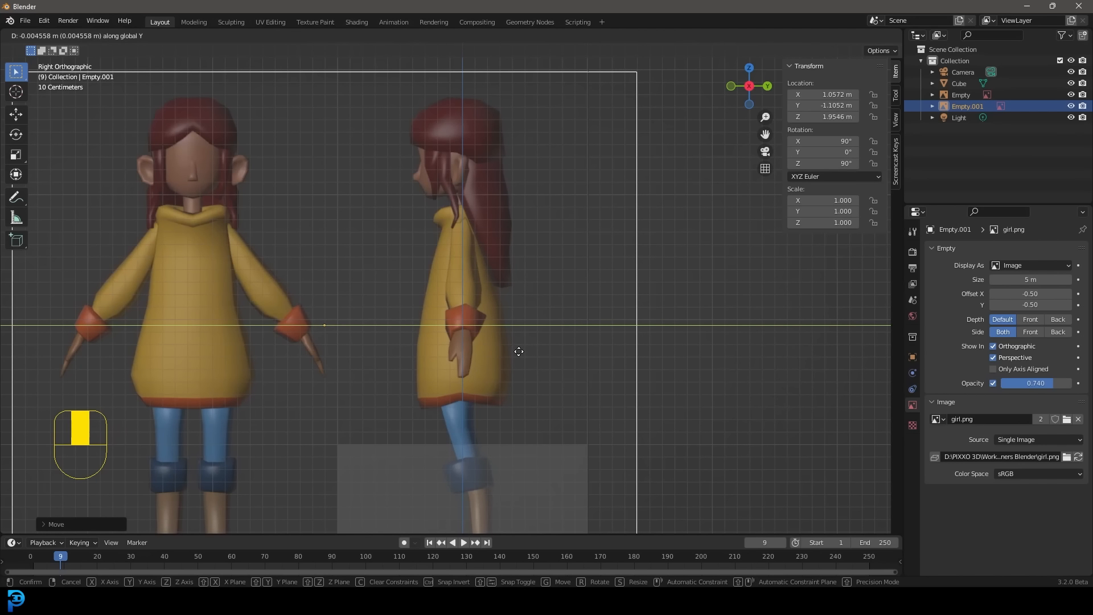
Examine where the side-view girl's foot sits relative to the green Y axis line
scroll(518, 357, down, 5)
key(g)
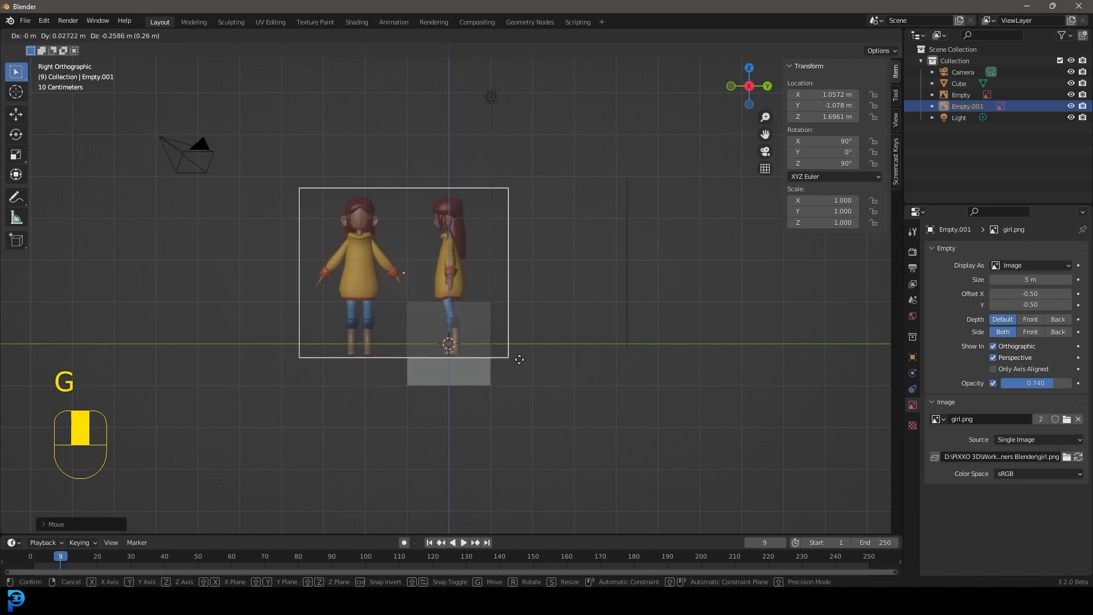
right_click(519, 340)
scroll(517, 345, up, 6)
scroll(485, 397, up, 6)
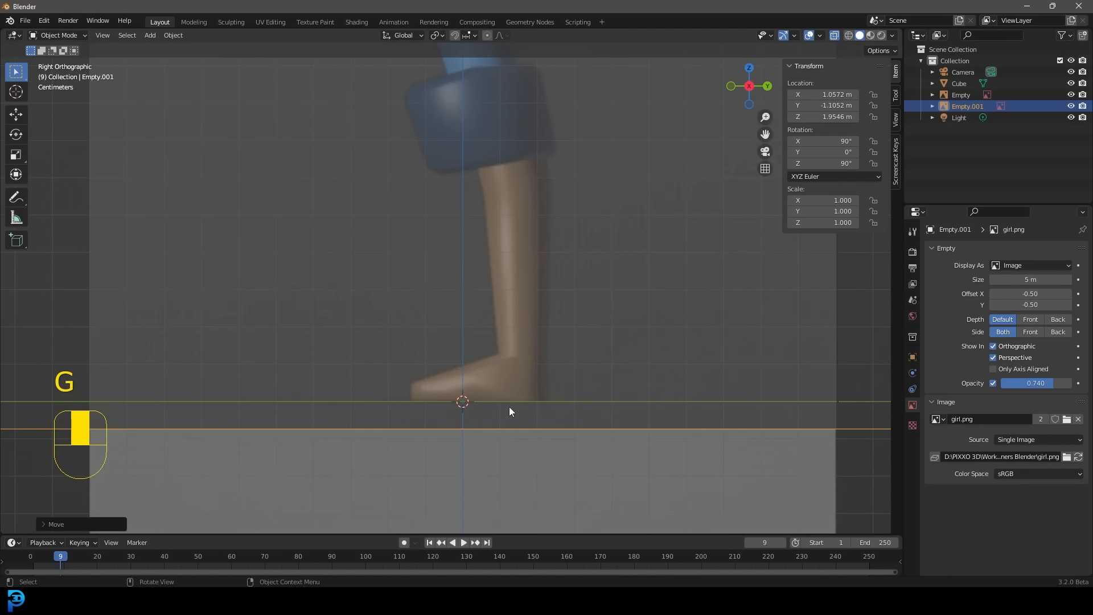
Move the side reference image along X to about -4.81 m, clear of the cube
middle_drag(439, 401, 458, 199)
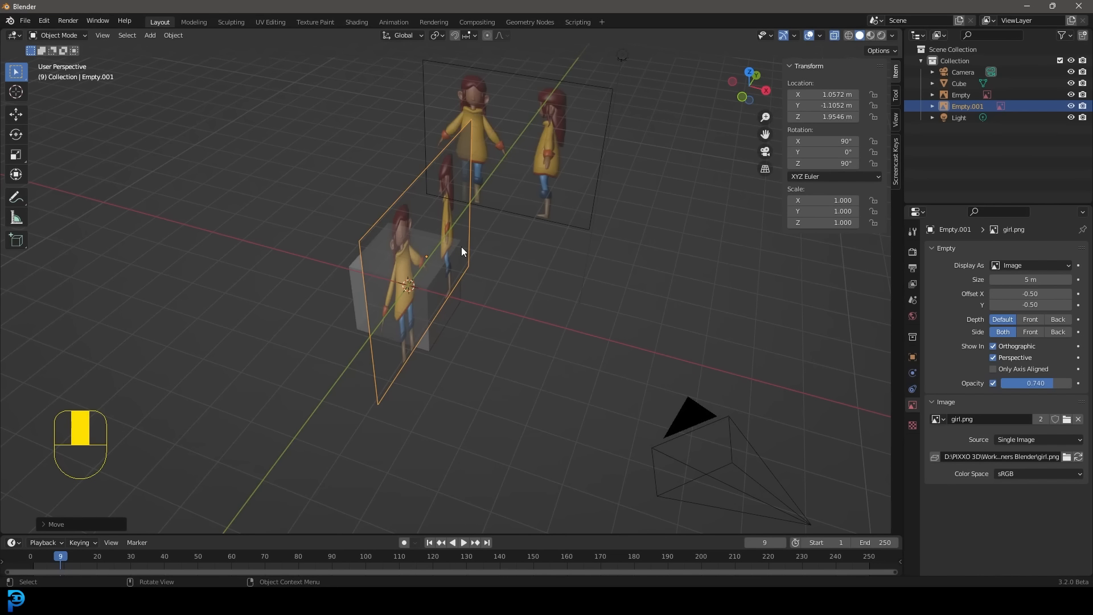
key(g)
key(x)
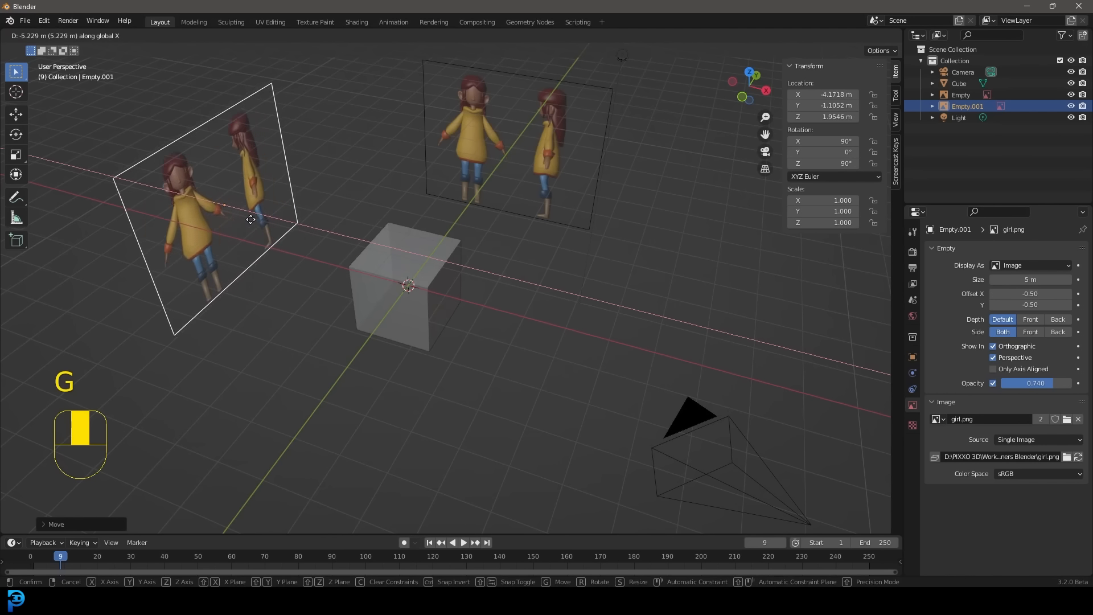
click(231, 217)
Examine the alignment of both reference images in the right, front and perspective views
key(KP_3)
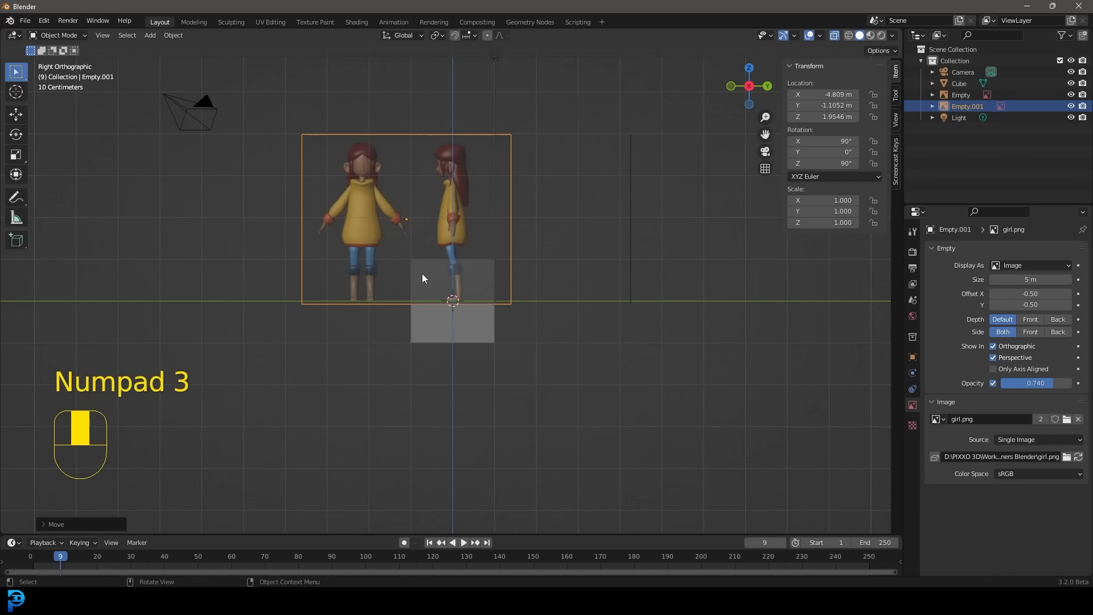
scroll(511, 285, up, 3)
scroll(467, 360, down, 3)
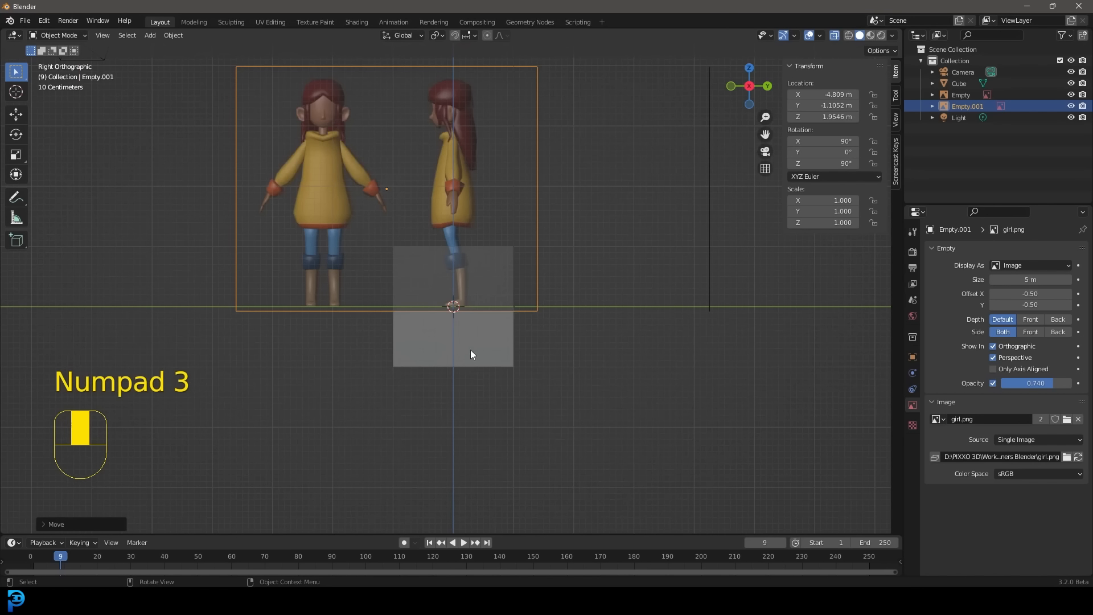
middle_drag(470, 350, 418, 250)
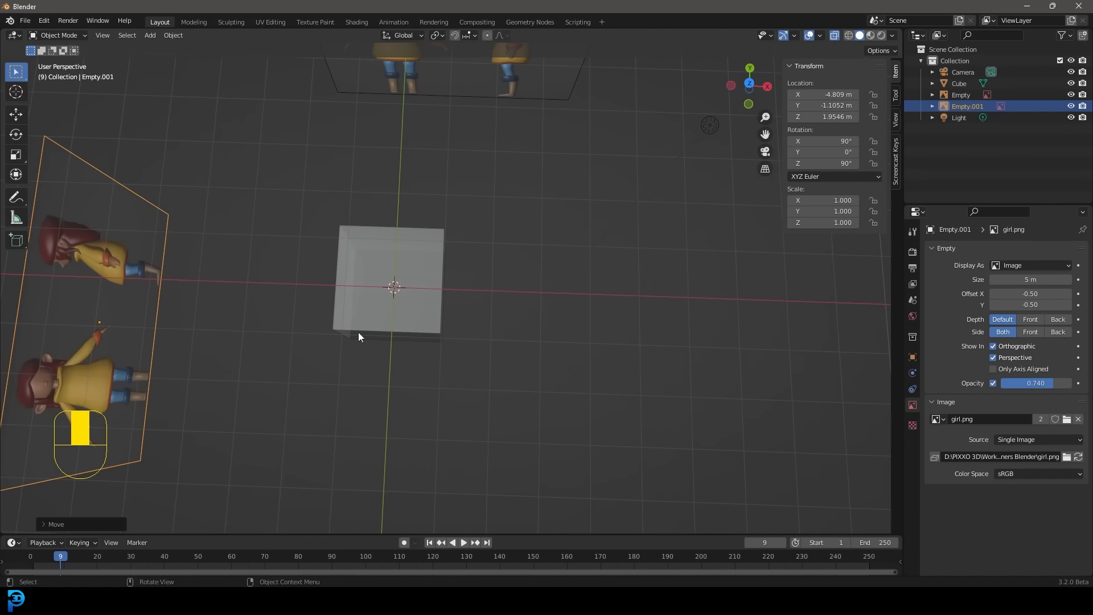
scroll(358, 332, down, 4)
middle_drag(409, 341, 505, 353)
key(KP_1)
scroll(418, 254, up, 6)
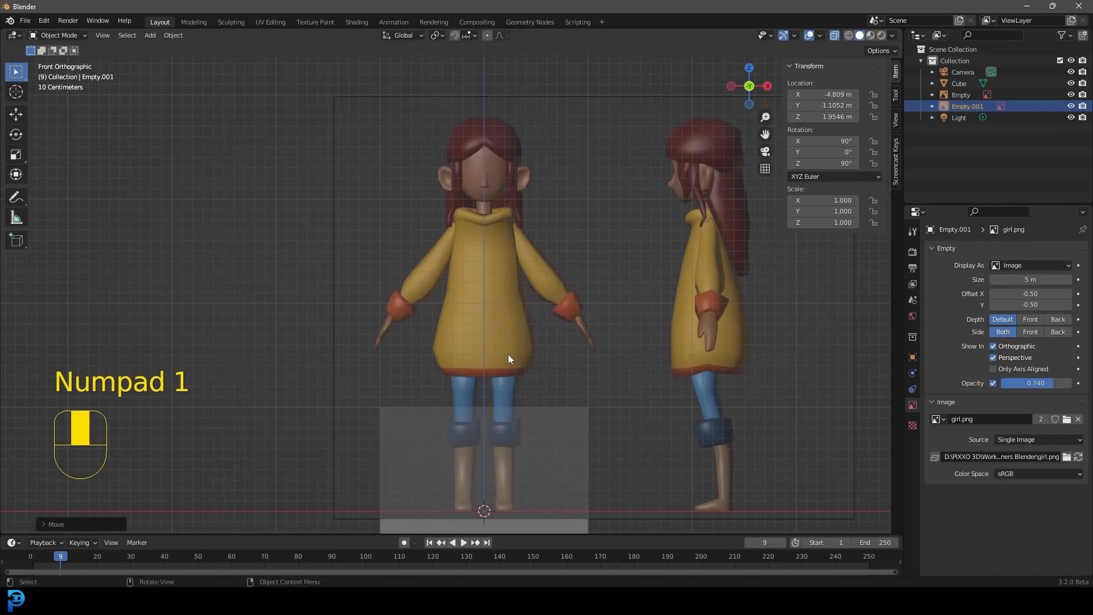
key(KP_3)
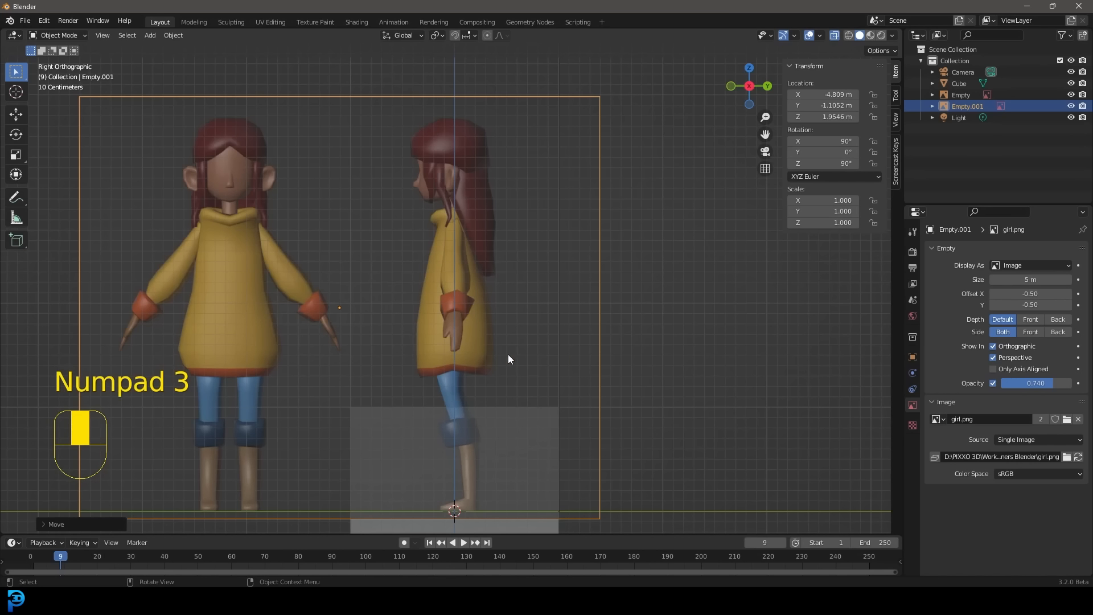
scroll(449, 274, down, 3)
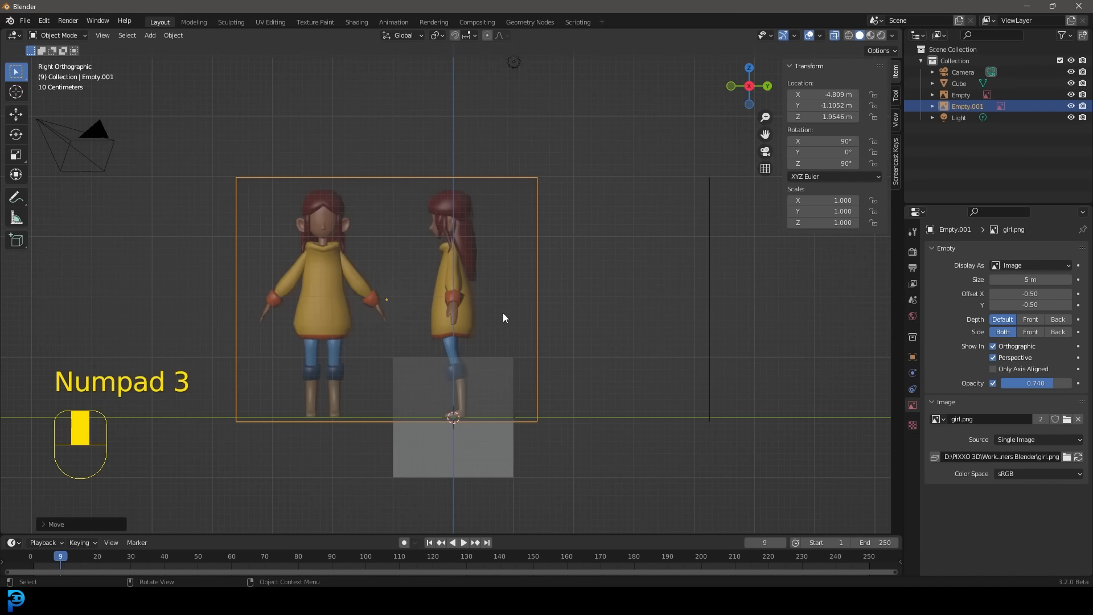
middle_drag(464, 286, 510, 298)
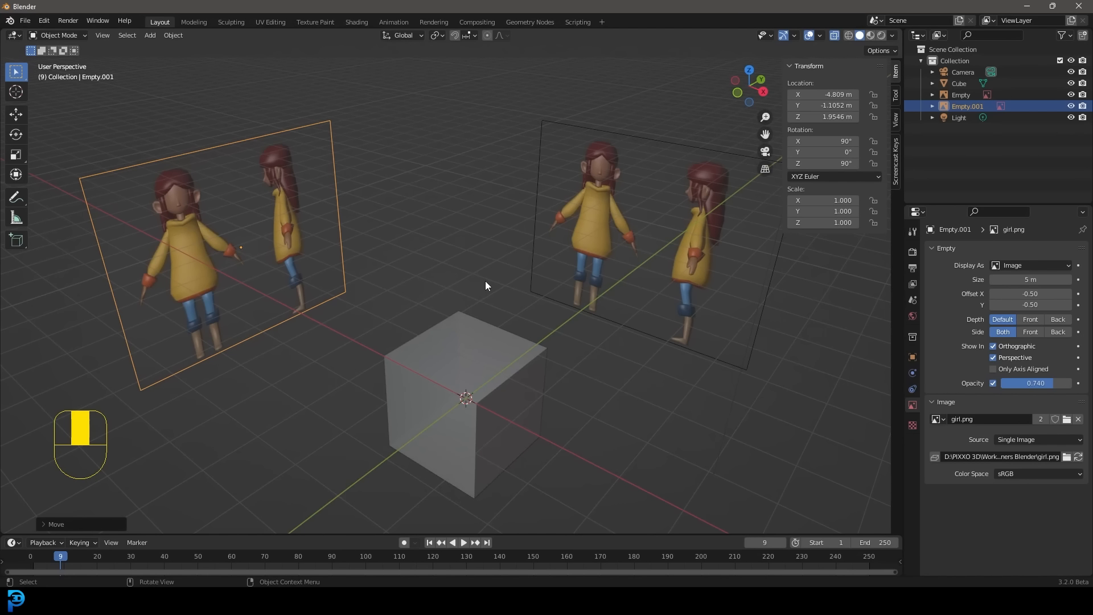
Save the project to the Desktop as "Girl low poly.blend"
click(25, 20)
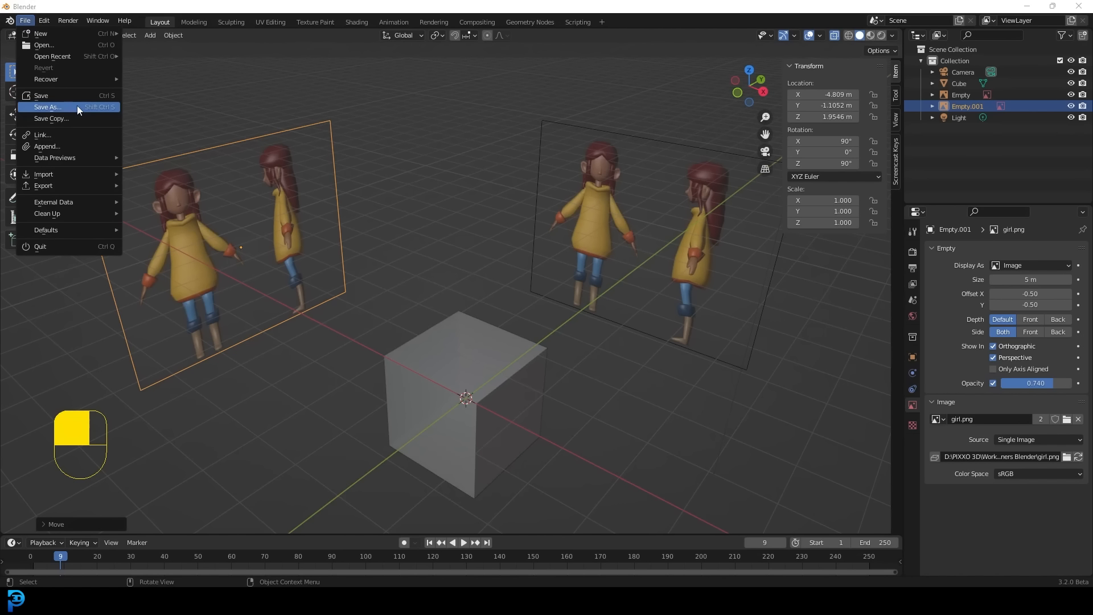
click(77, 105)
click(298, 257)
click(458, 453)
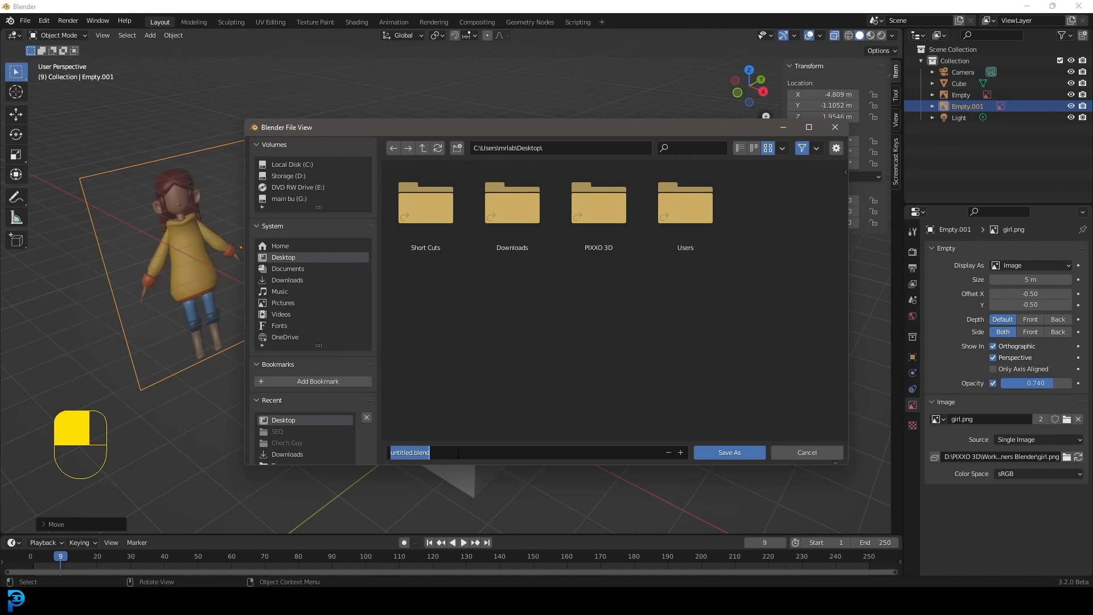
text(Girl low poly)
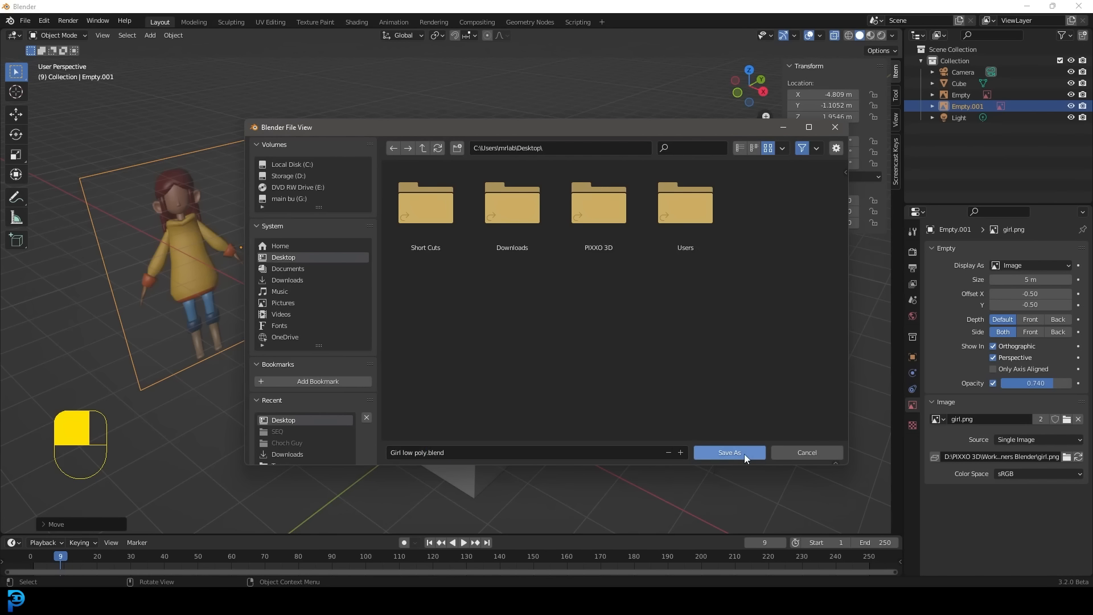
click(743, 453)
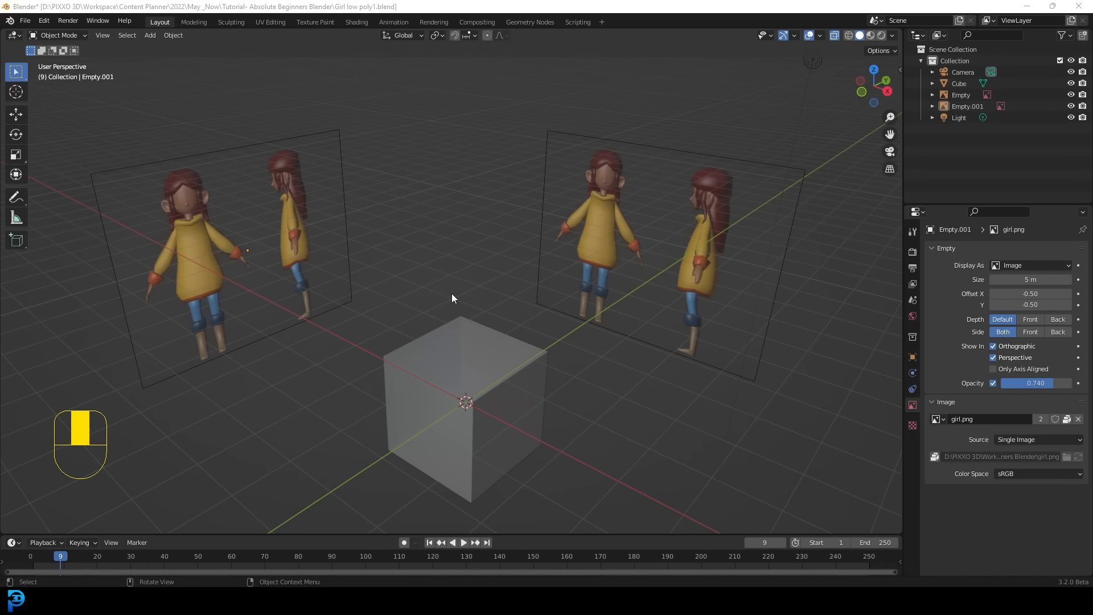
Select the cube at the origin between the two reference images
middle_drag(452, 292, 440, 384)
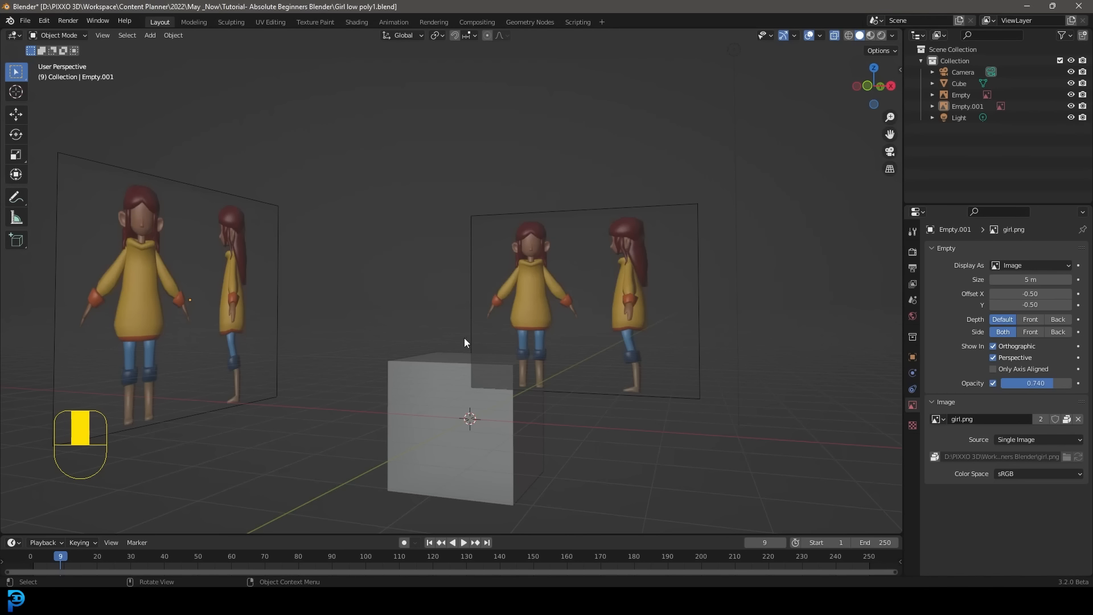
middle_drag(464, 342, 469, 391)
click(459, 322)
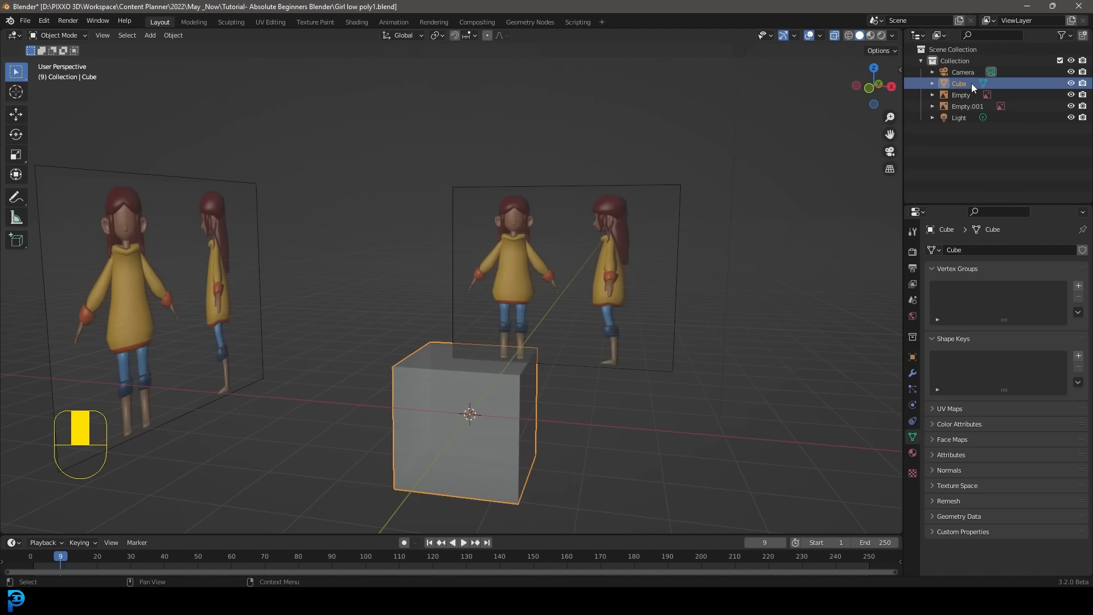
Delete the selected cube at the origin, keeping both reference images
scroll(486, 312, up, 2)
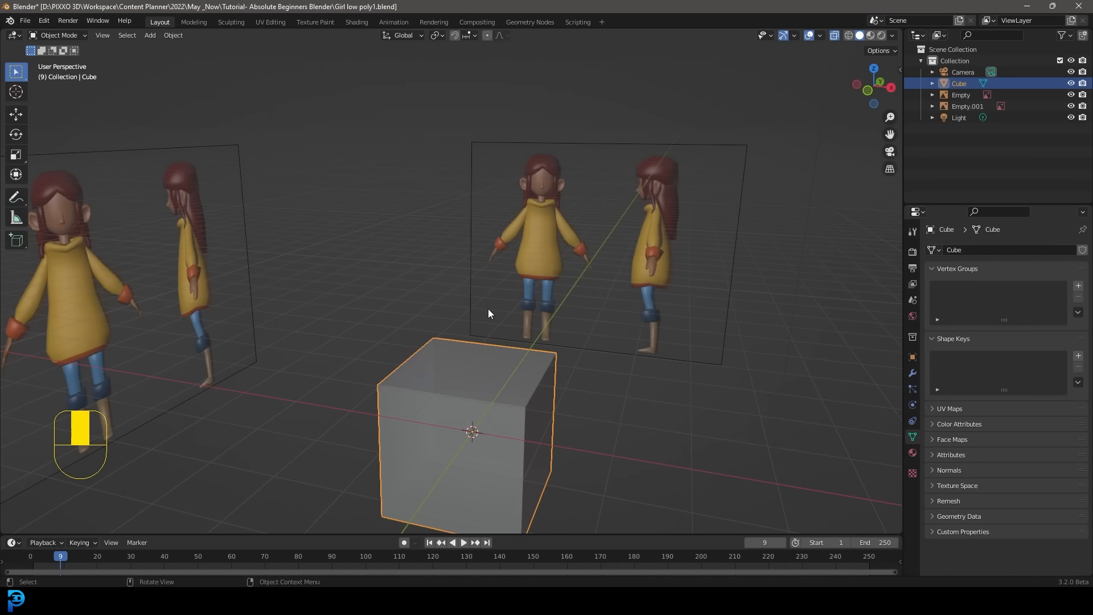
scroll(486, 311, down, 3)
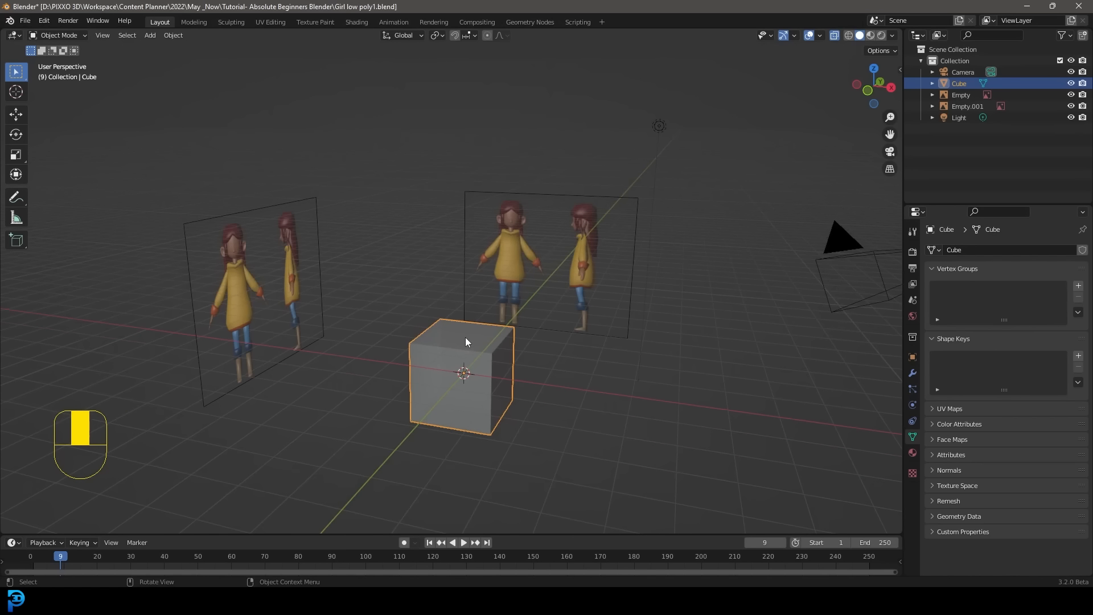
scroll(465, 337, up, 1)
key(x)
click(421, 337)
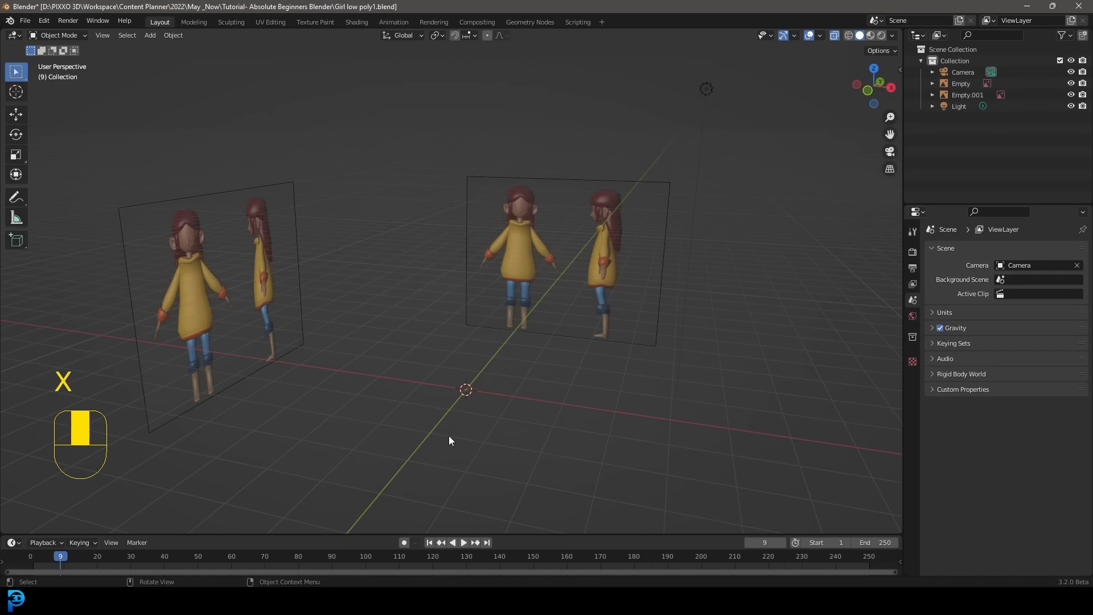
Add a UV sphere at the world origin and delete it again
scroll(463, 378, up, 2)
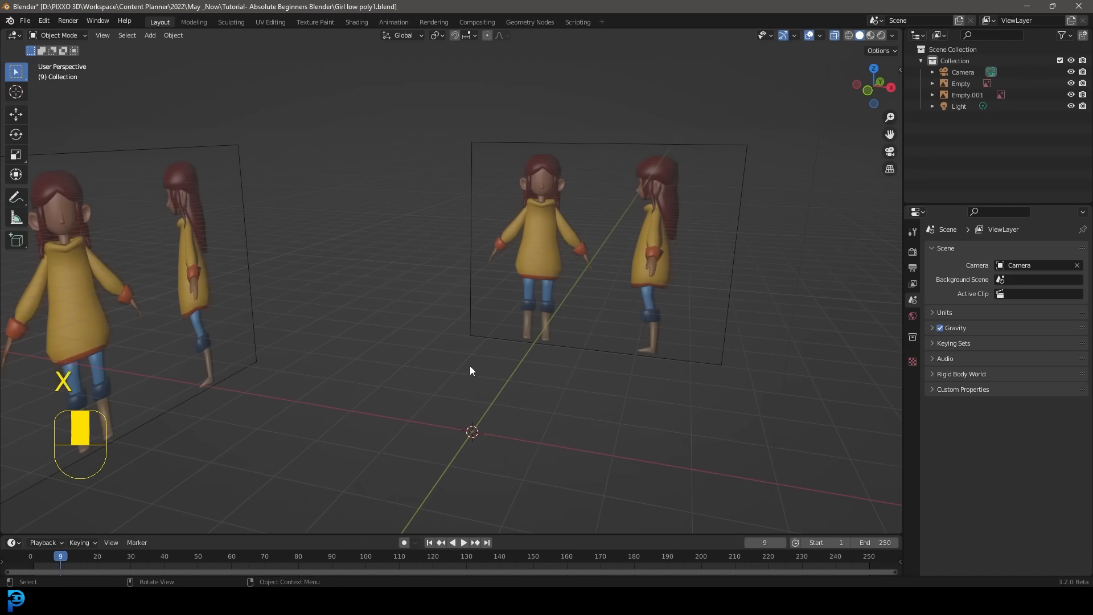
key(shift+a)
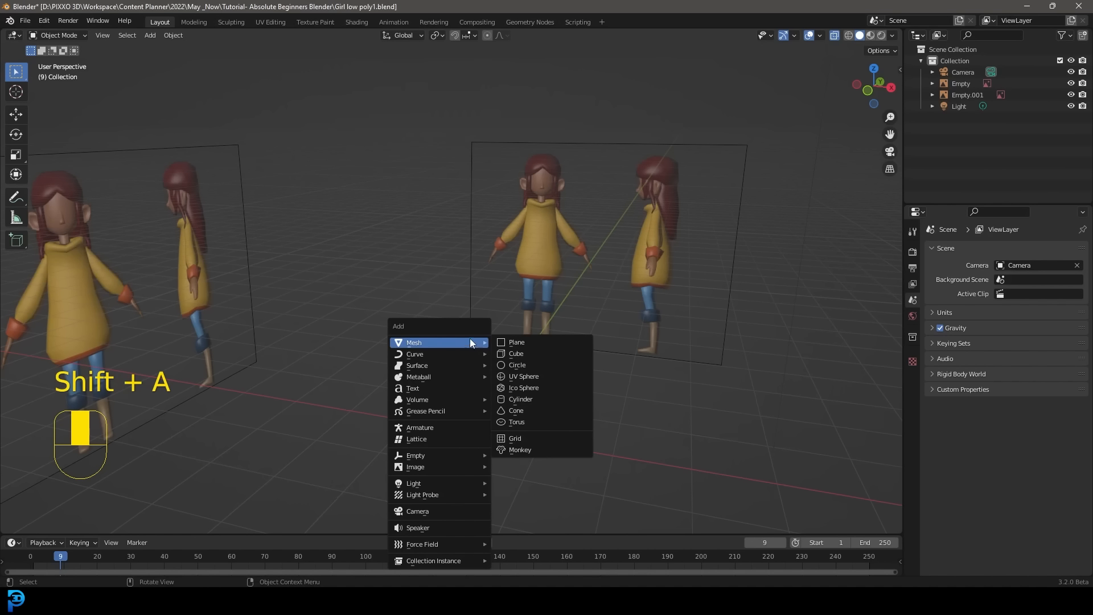
mouse_move(413, 349)
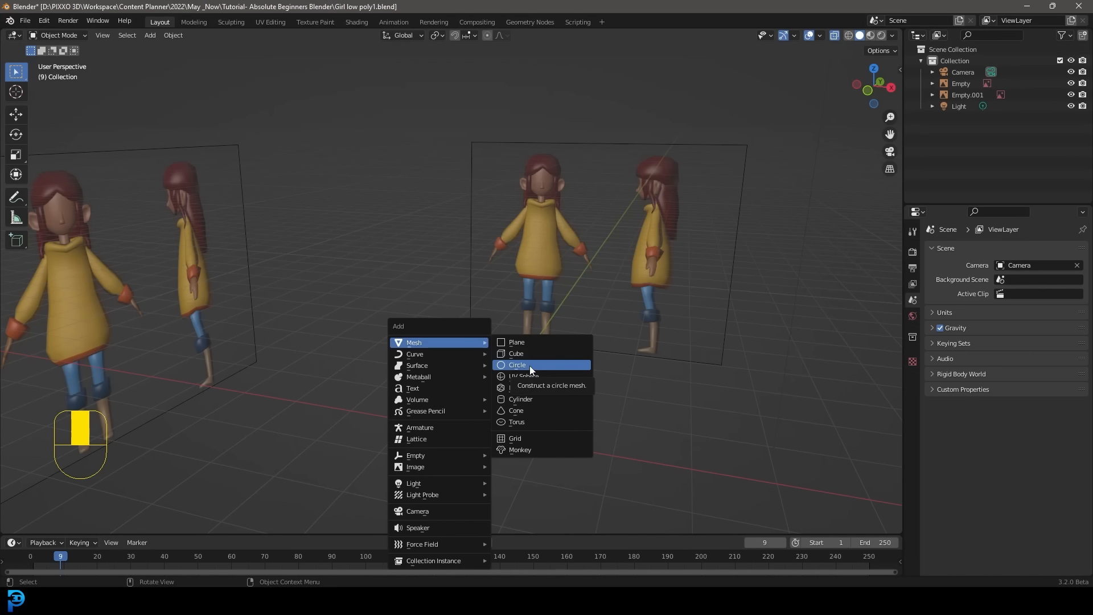
click(542, 376)
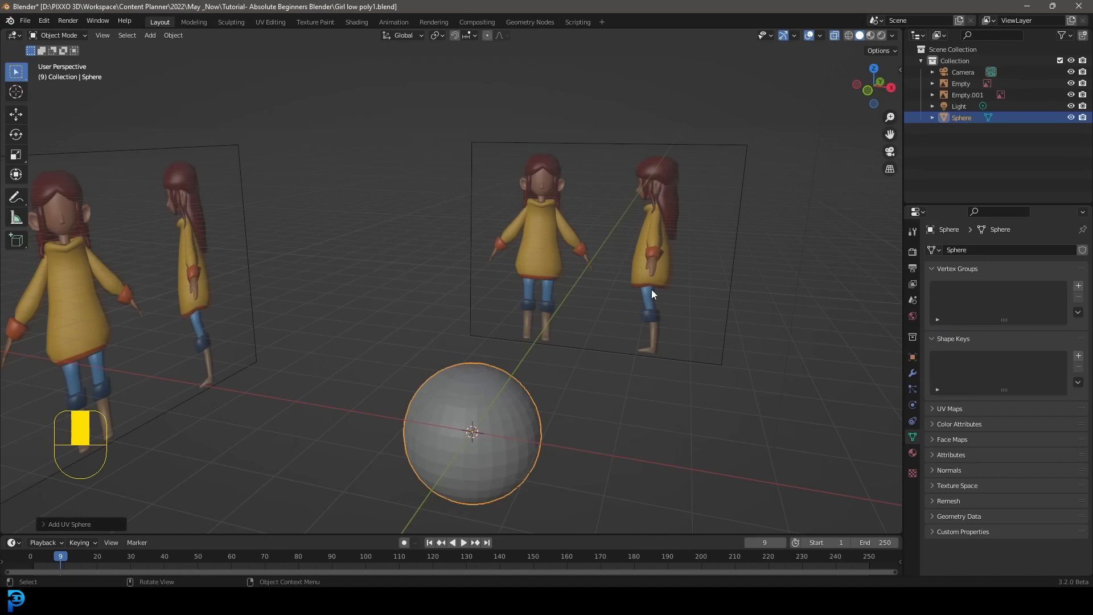
scroll(651, 289, up, 1)
mouse_move(524, 441)
middle_down()
mouse_move(531, 428)
mouse_move(522, 444)
middle_up()
shift+middle_drag(522, 444, 507, 319)
scroll(494, 317, up, 3)
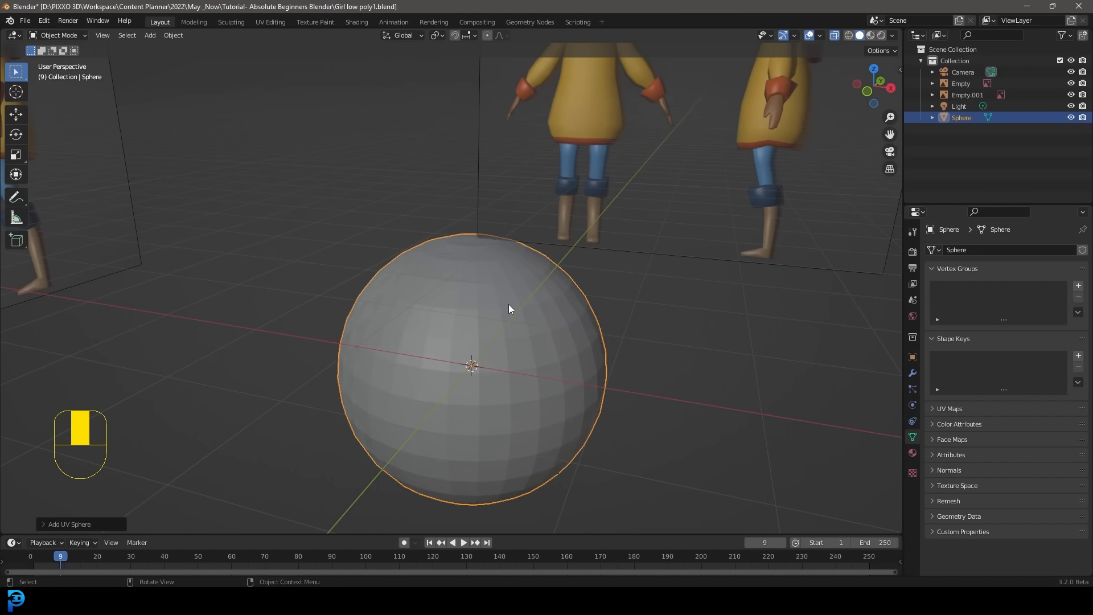
key(x)
click(508, 302)
Add a cube mesh at the world origin
key(shift+a)
mouse_move(489, 286)
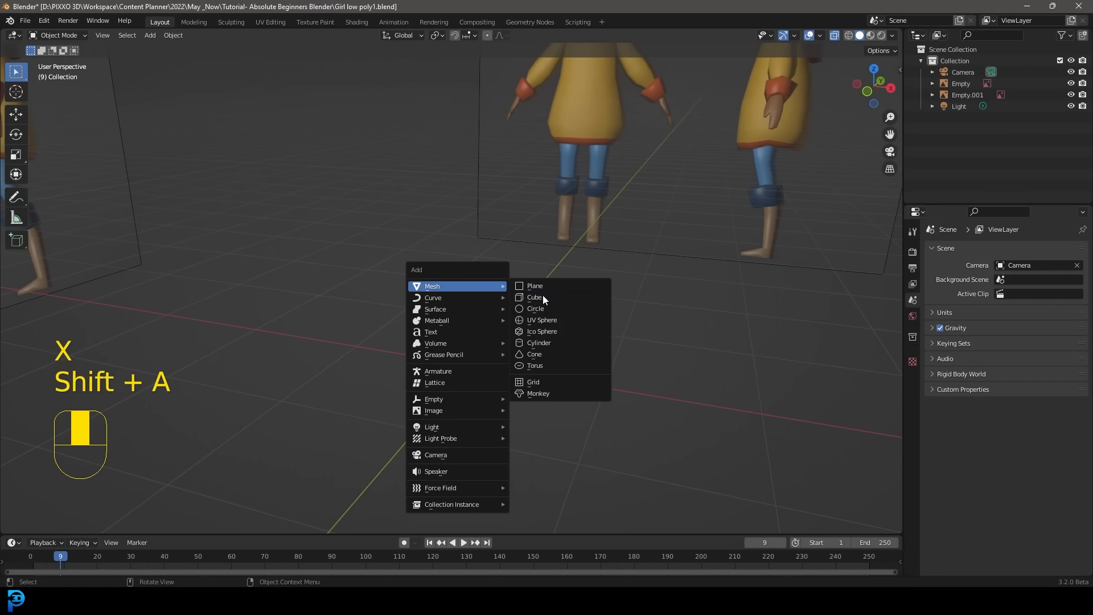
click(562, 297)
Use the Cursor tool to place the 3D cursor in the empty space between the two reference images, above the cube
scroll(569, 289, down, 4)
middle_drag(559, 304, 460, 364)
scroll(501, 313, up, 3)
key(1)
scroll(465, 345, down, 3)
scroll(460, 364, up, 2)
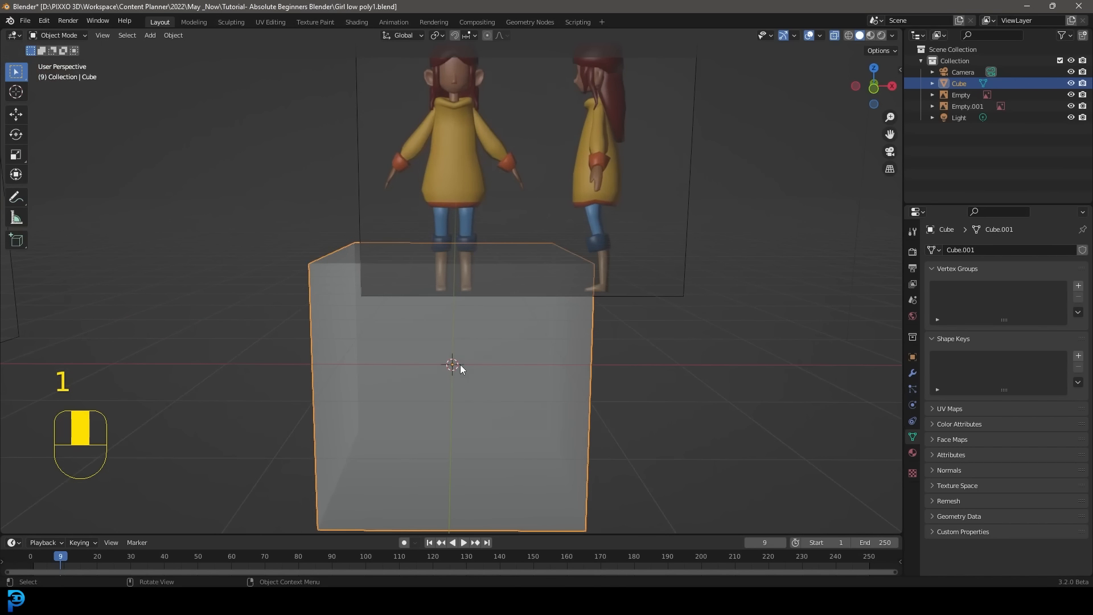
scroll(460, 364, up, 2)
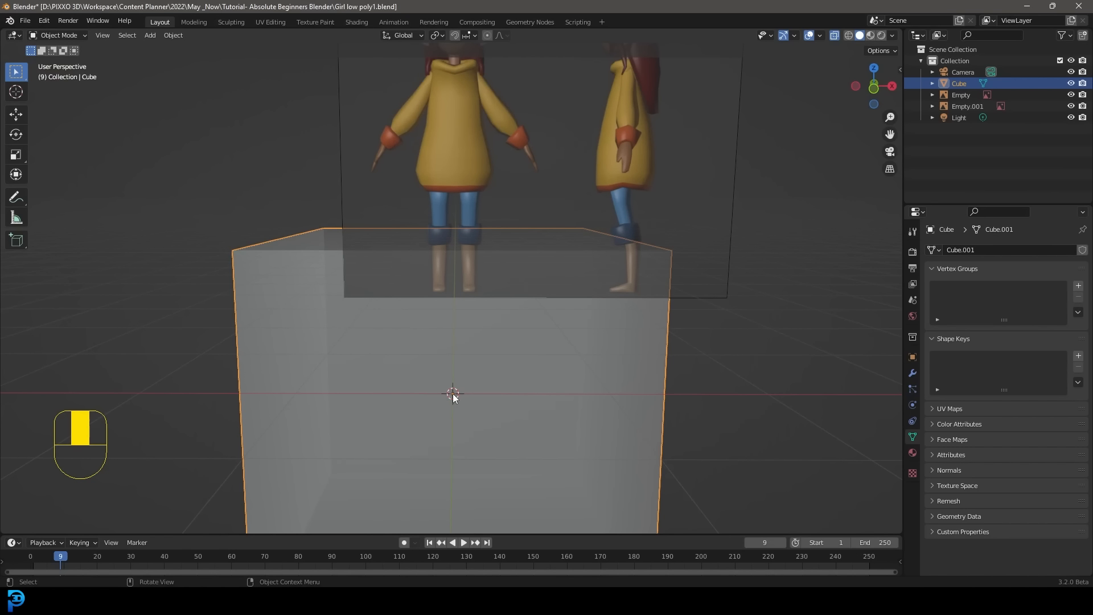
click(15, 91)
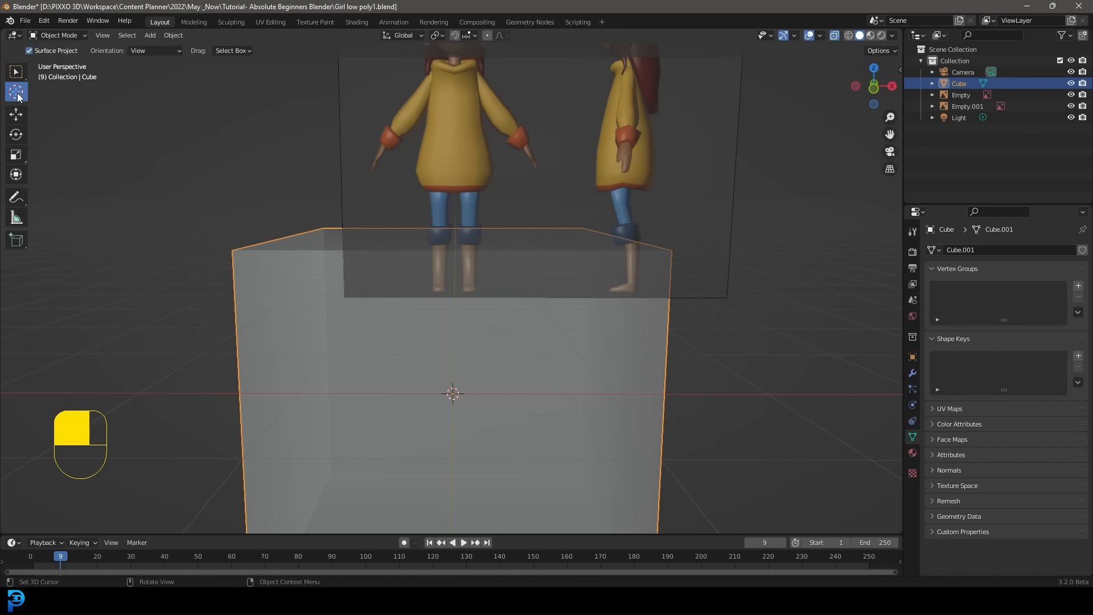
scroll(494, 253, down, 3)
click(214, 149)
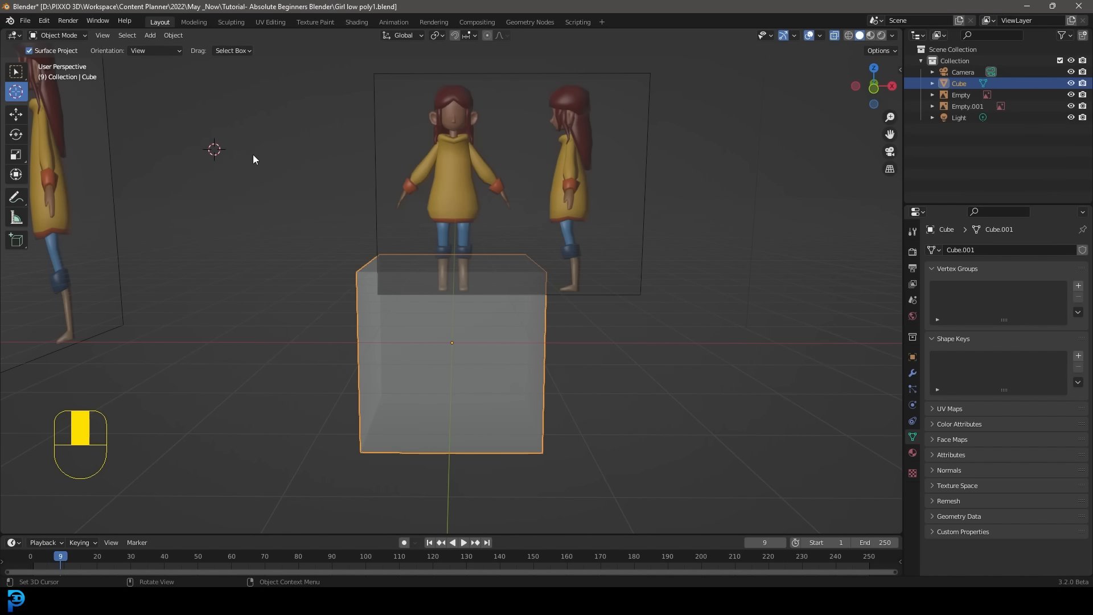
click(439, 39)
Add a UV sphere at the displaced 3D cursor, then delete it
key(shift+a)
key(shift+a)
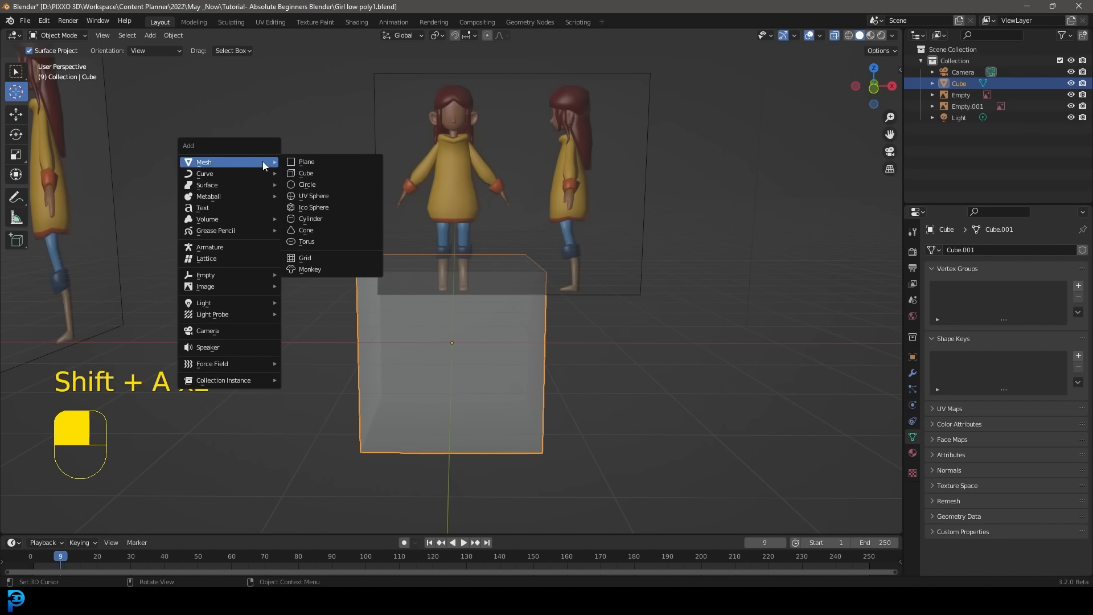
click(320, 196)
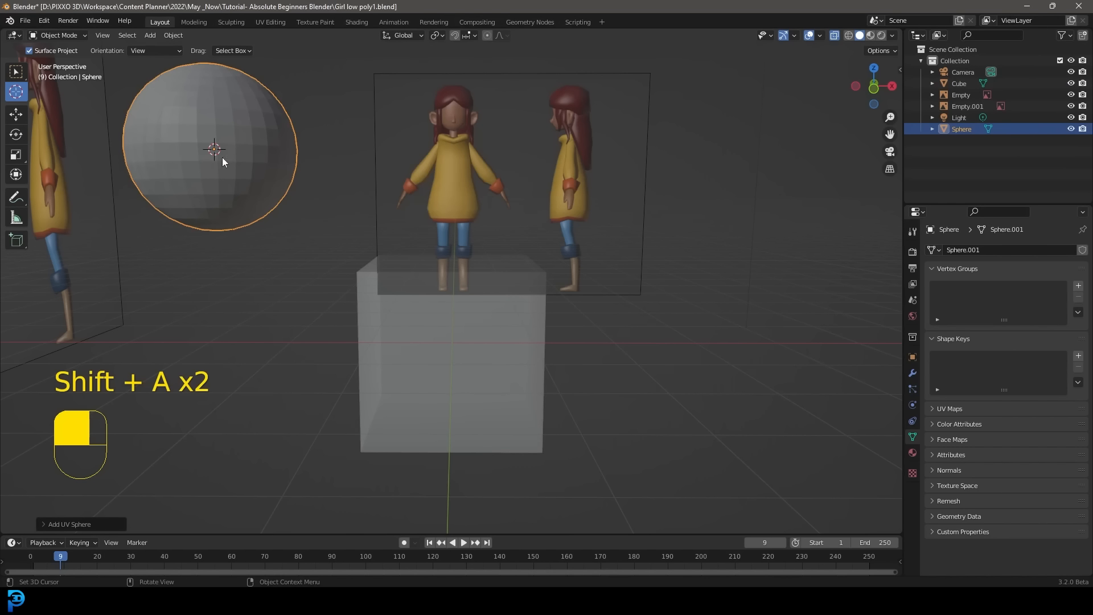
scroll(223, 159, down, 2)
middle_drag(278, 169, 268, 182)
key(x)
click(268, 182)
scroll(487, 278, up, 2)
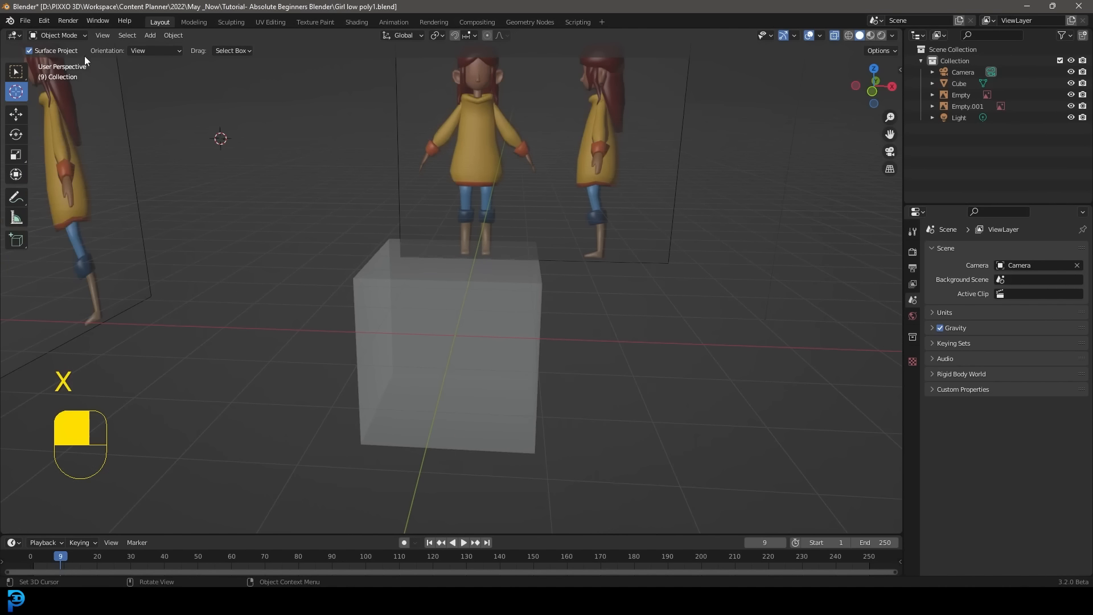
Activate the Move tool and snap the 3D cursor back to the world origin
click(17, 114)
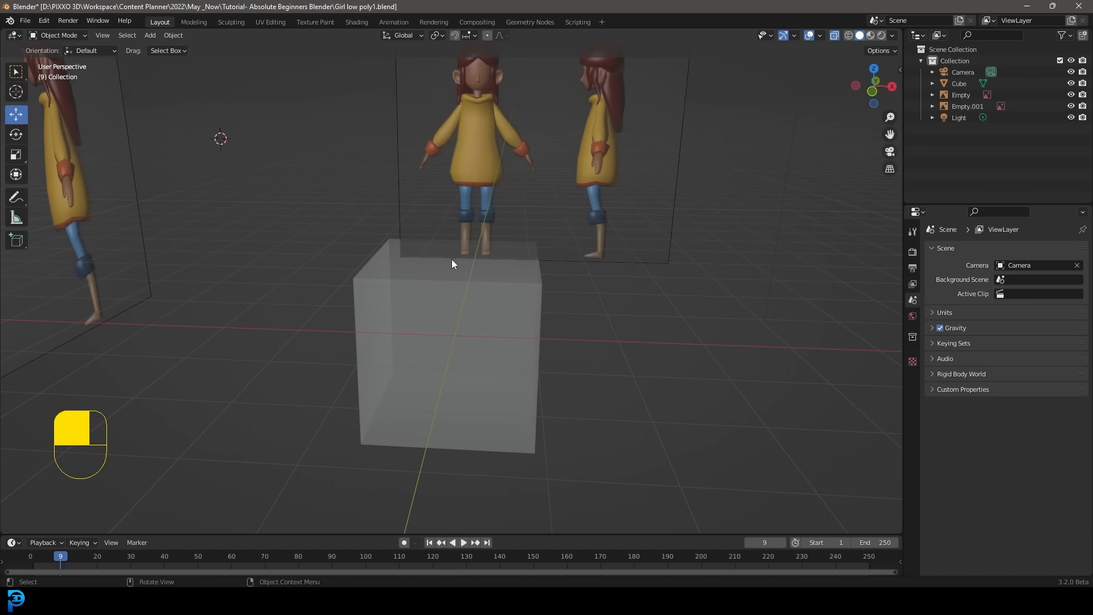
middle_drag(452, 258, 427, 241)
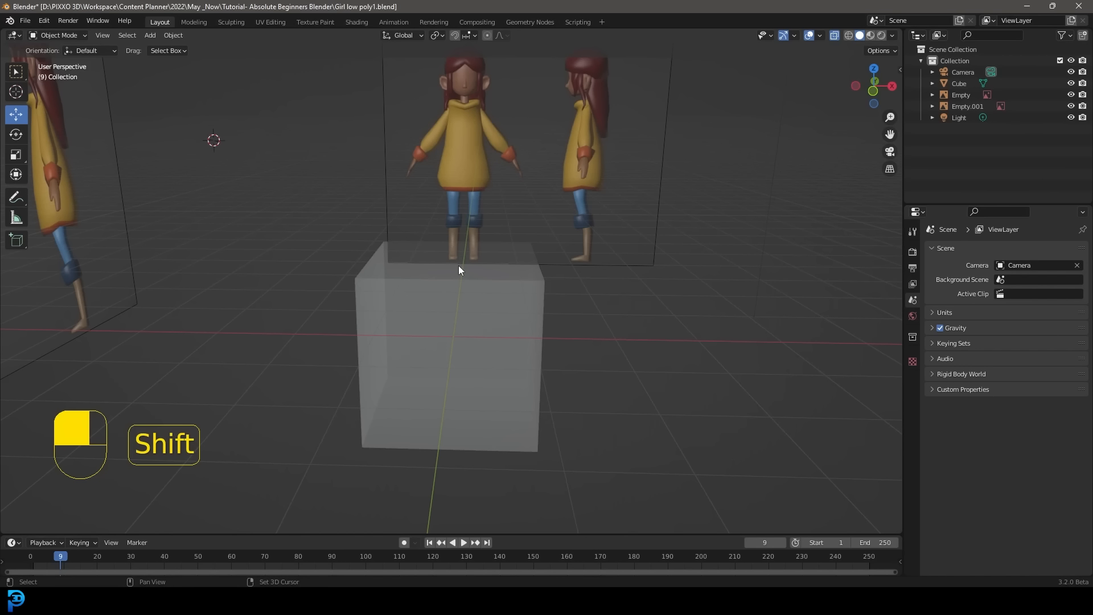
key(shift+s)
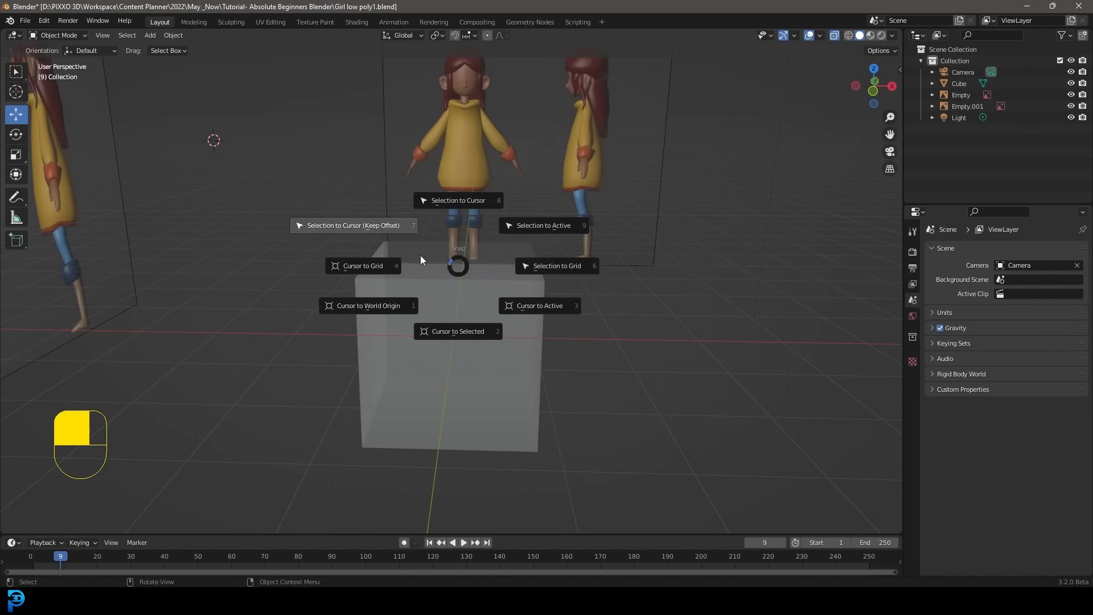
click(390, 305)
Select the cube at the world origin
scroll(512, 288, up, 1)
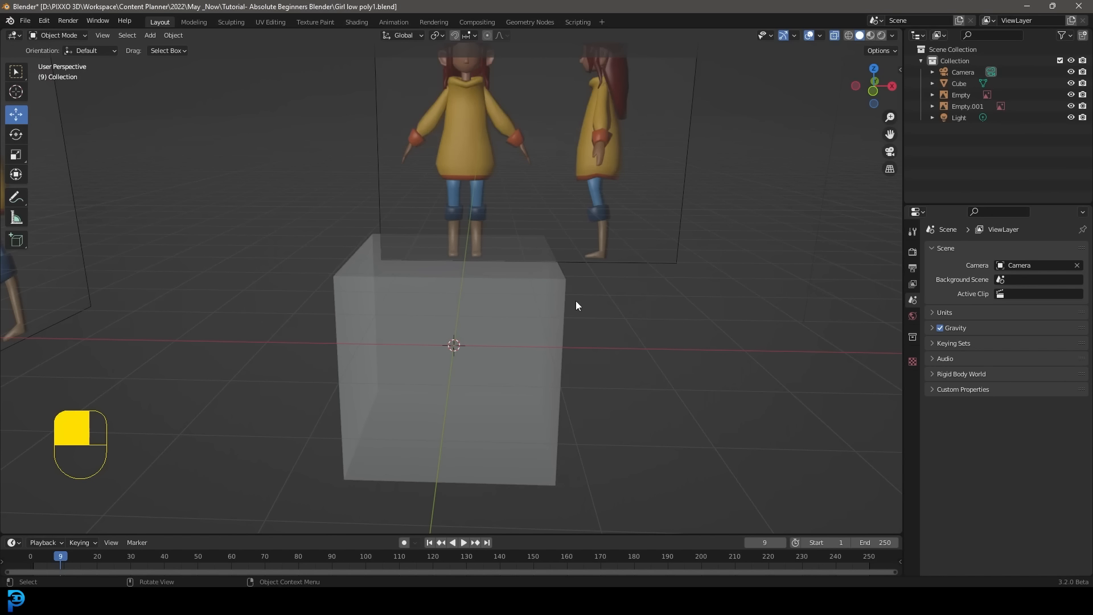
middle_drag(576, 301, 515, 299)
click(447, 261)
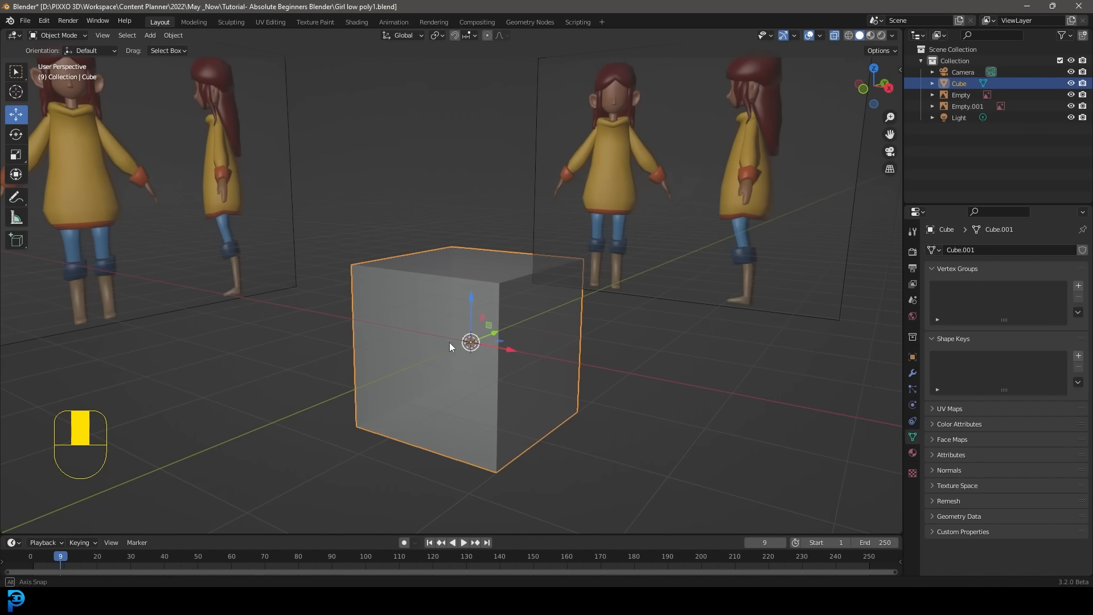
Examine the cube's origin point at its centre and the Origins option in the viewport overlays
middle_drag(449, 342, 514, 276)
scroll(512, 285, down, 6)
middle_drag(479, 380, 490, 382)
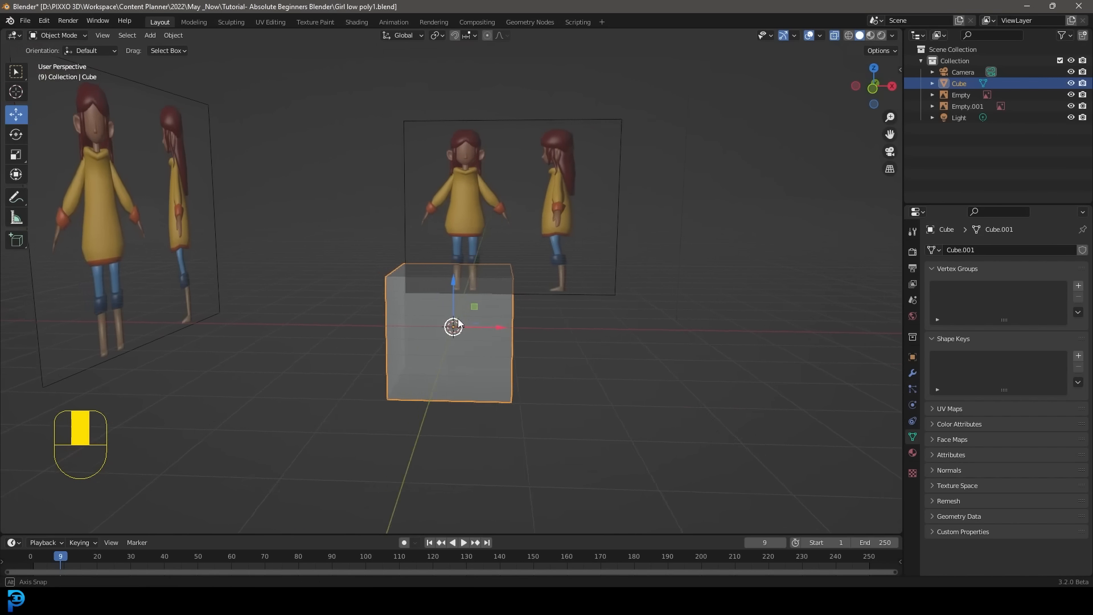
scroll(490, 383, up, 4)
scroll(456, 364, down, 2)
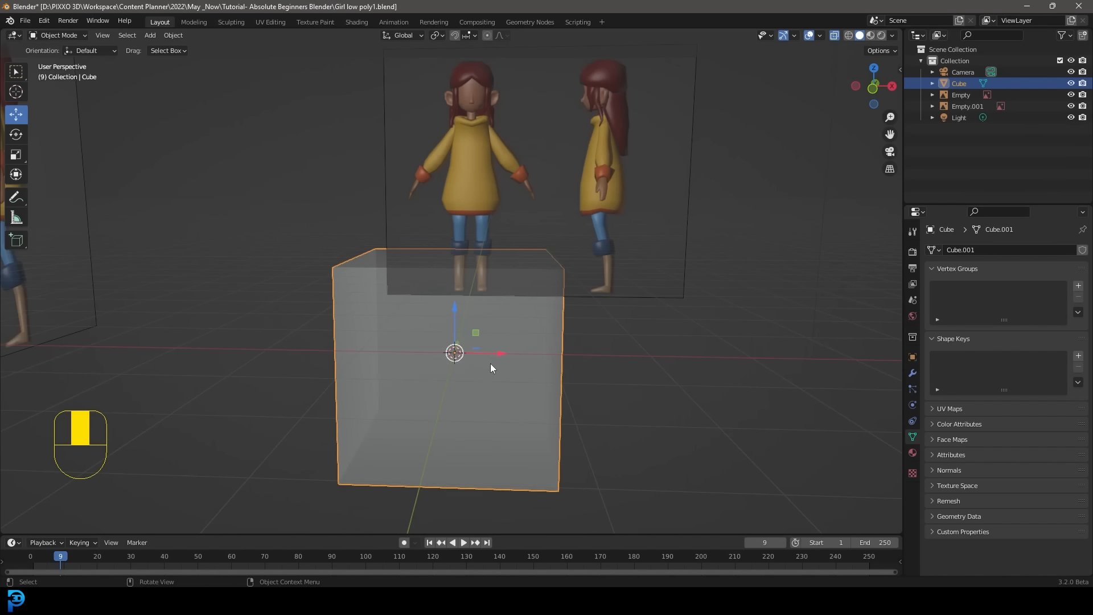
scroll(449, 365, up, 6)
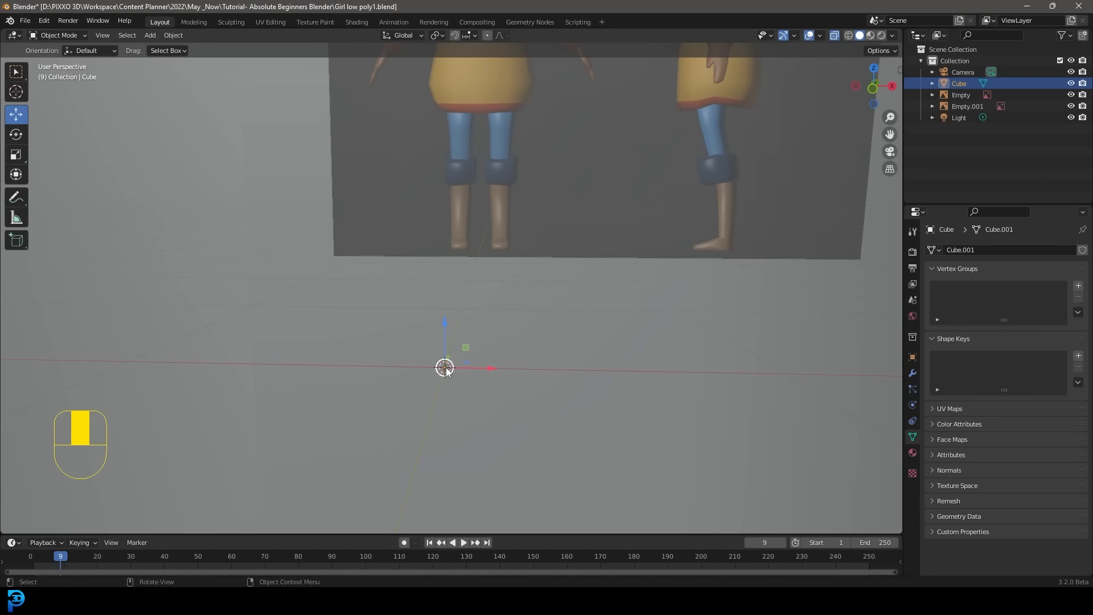
scroll(447, 353, down, 4)
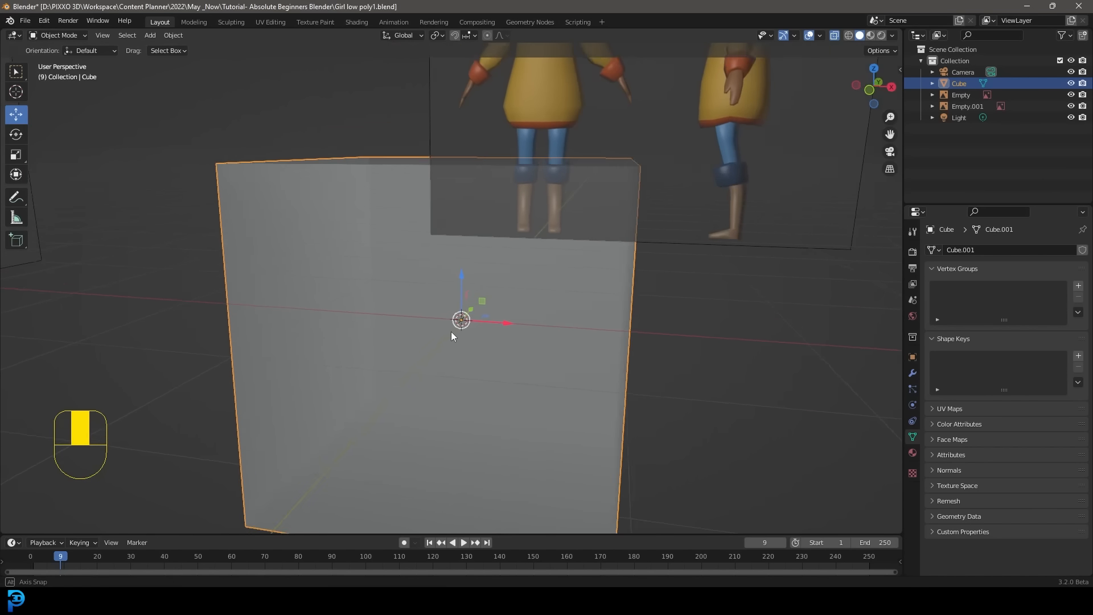
click(820, 36)
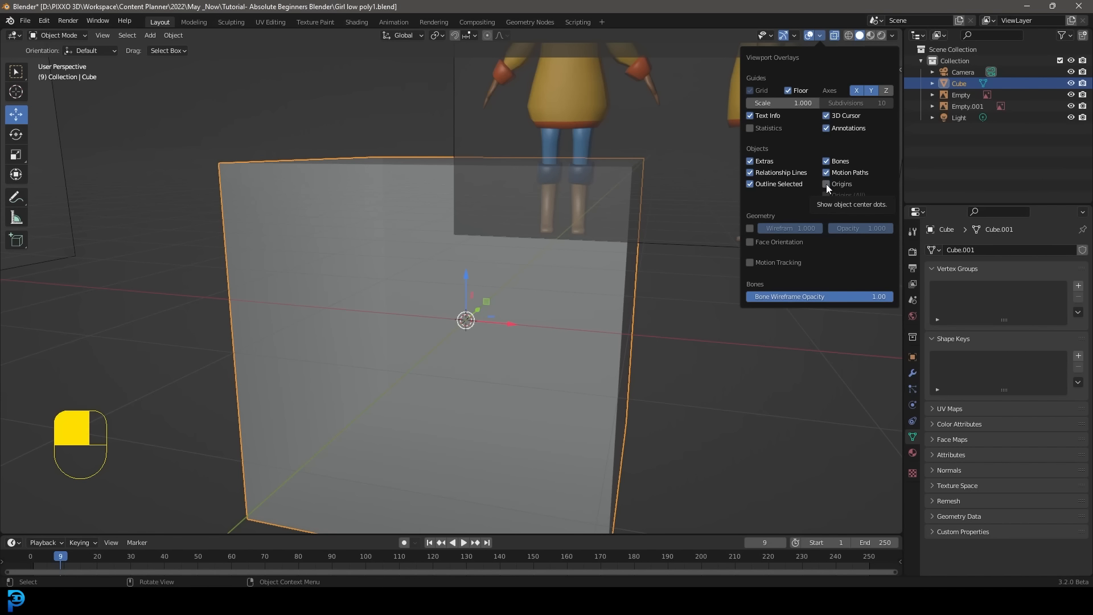
scroll(481, 329, up, 2)
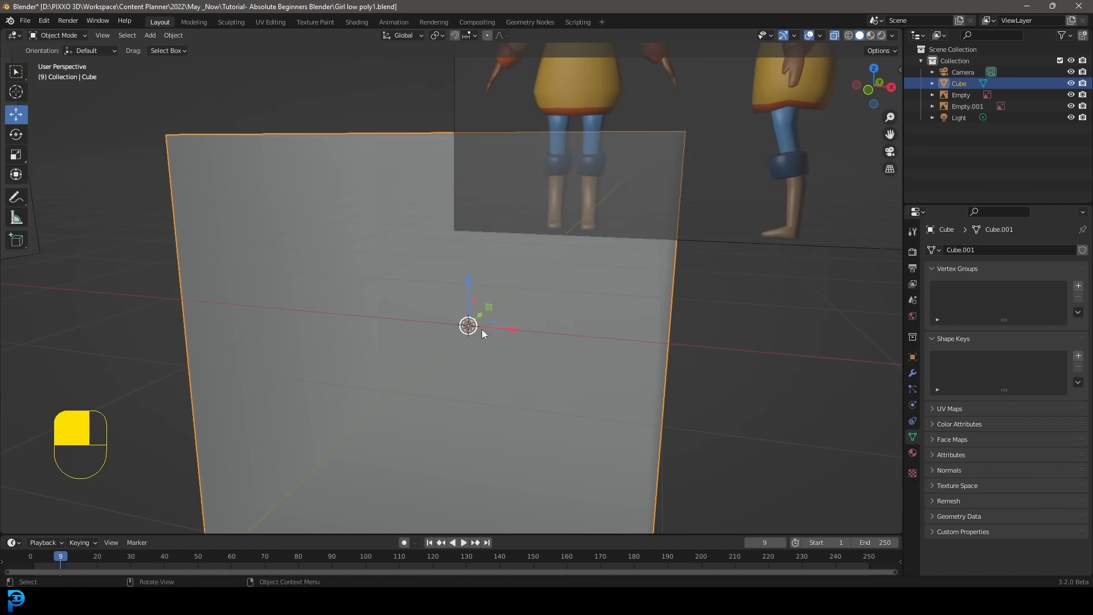
scroll(467, 332, down, 4)
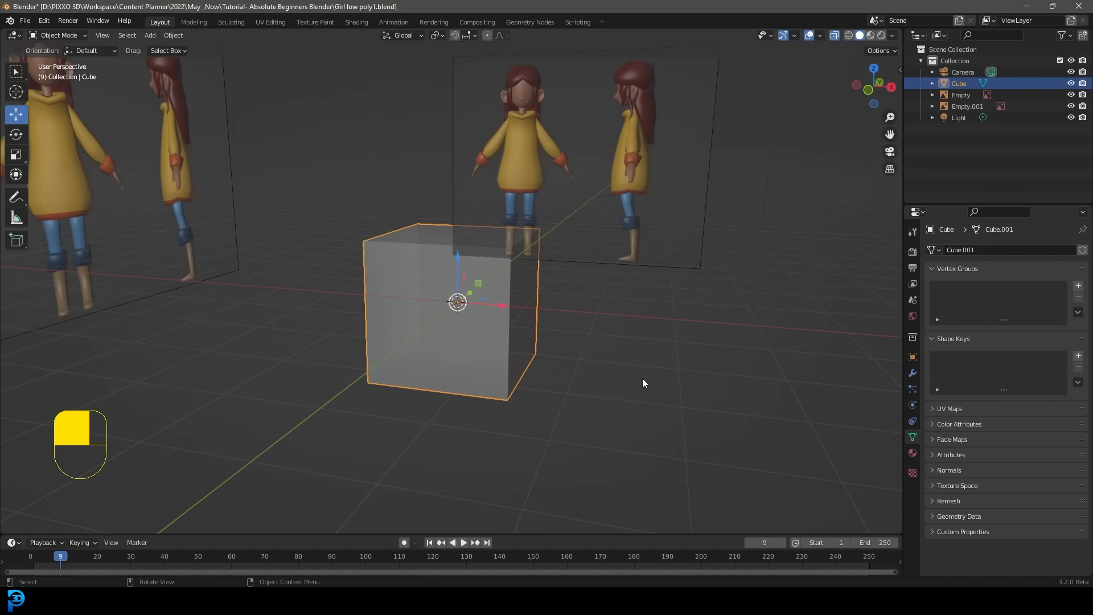
Try rotating, scaling and moving the cube relative to its origin point, cancelling each transform
scroll(643, 383, up, 2)
key(r)
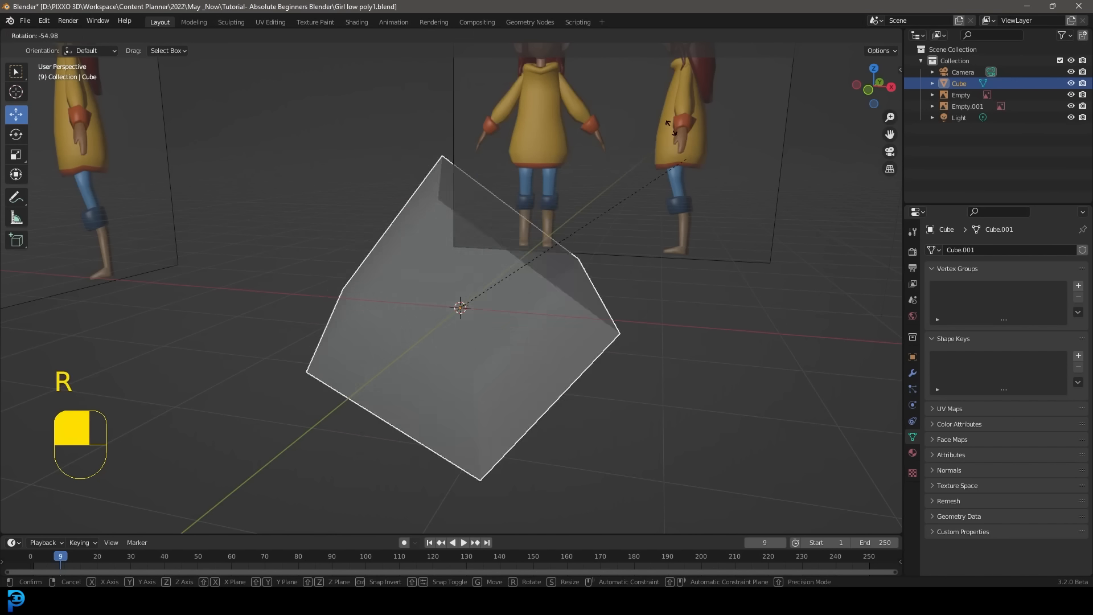
key(Escape)
key(s)
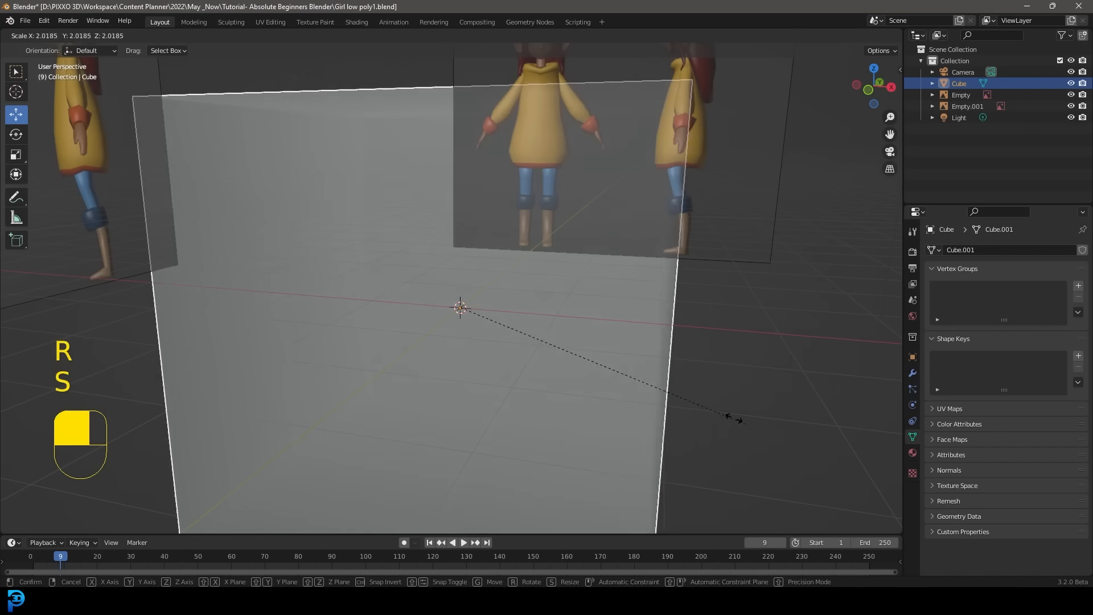
key(Escape)
key(g)
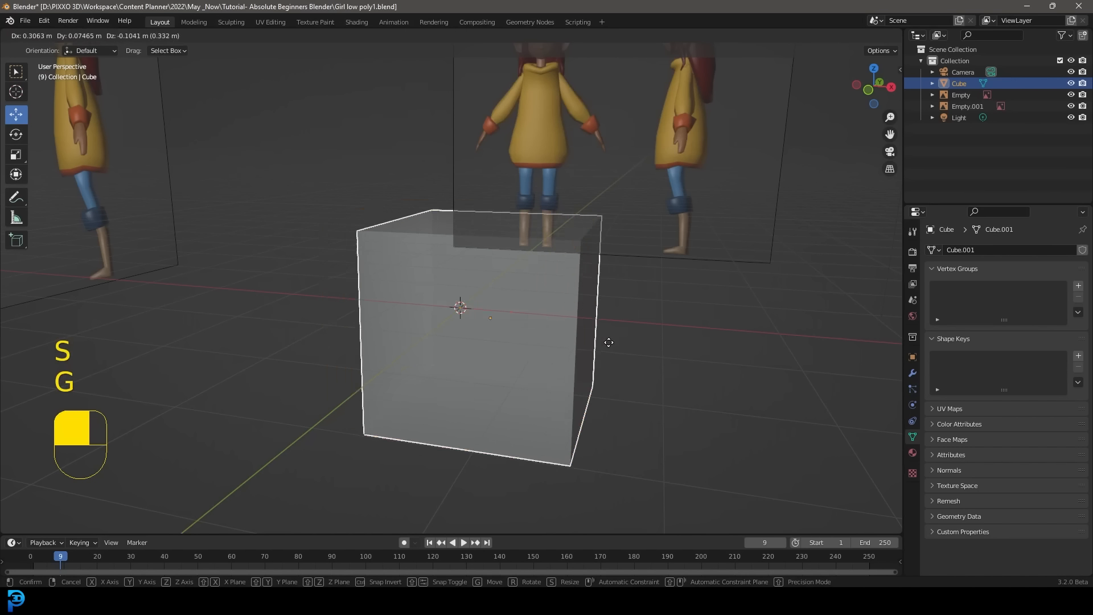
key(Escape)
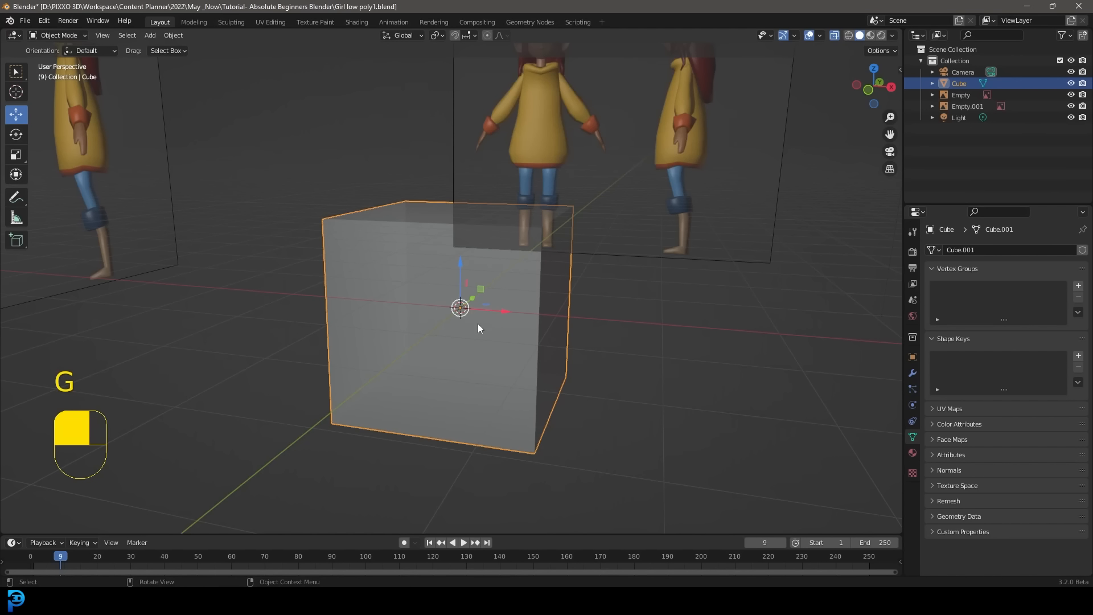
scroll(486, 299, up, 1)
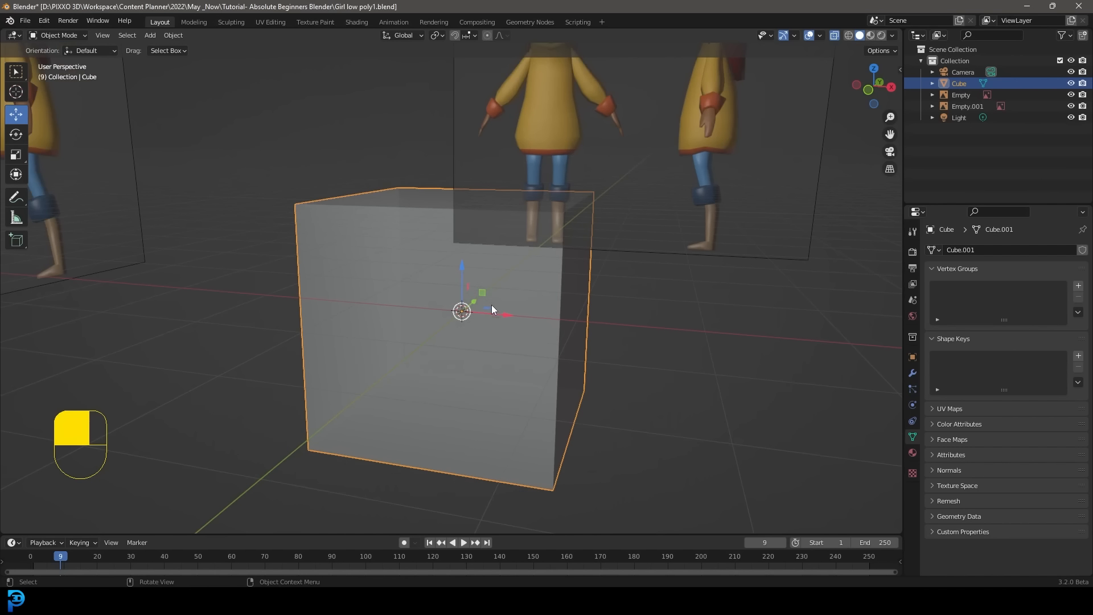
scroll(524, 298, down, 2)
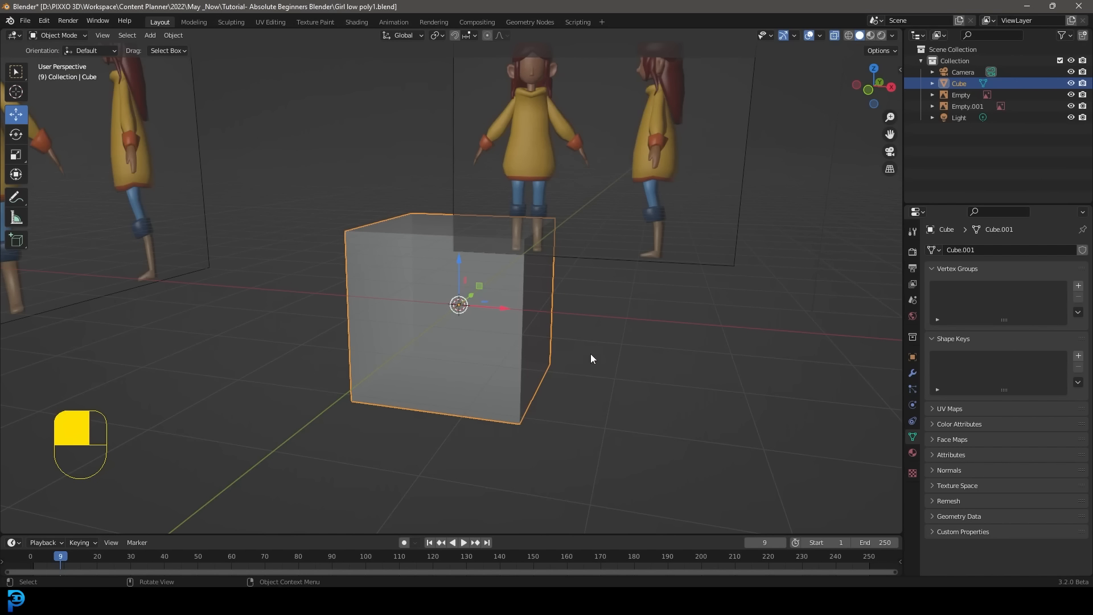
key(s)
right_click(606, 300)
middle_drag(496, 315, 504, 292)
scroll(512, 293, up, 1)
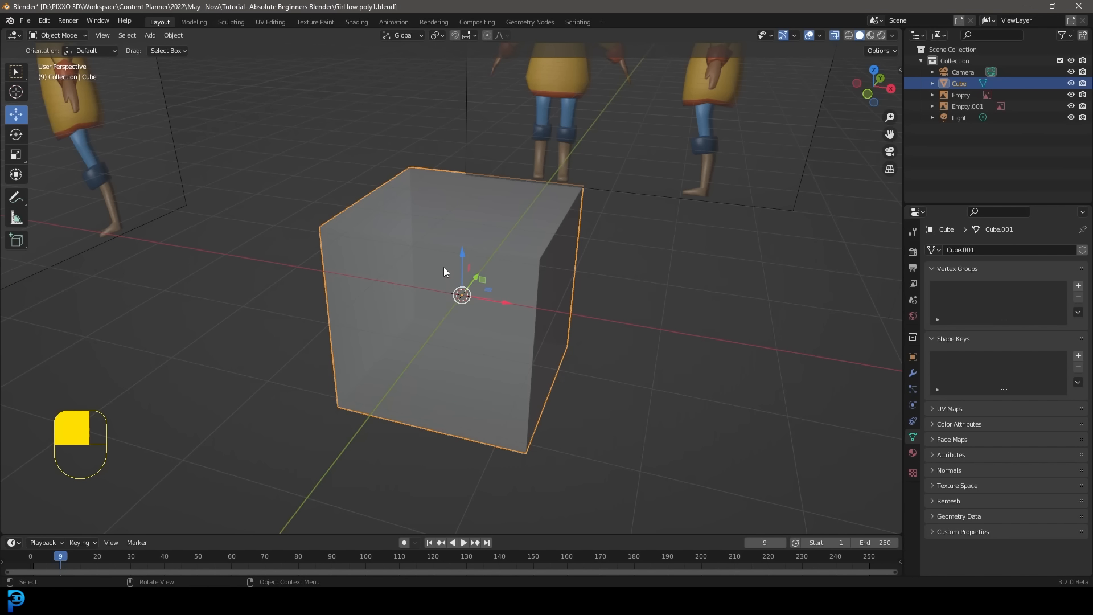
Switch the cube to Edit Mode and box-select all of its vertices
click(63, 35)
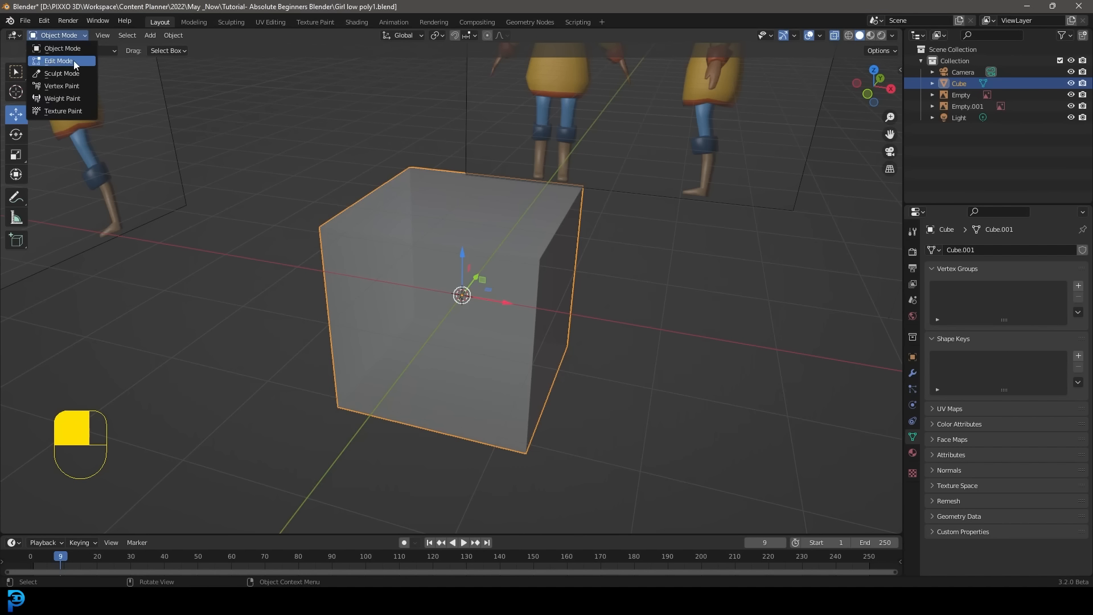
click(72, 60)
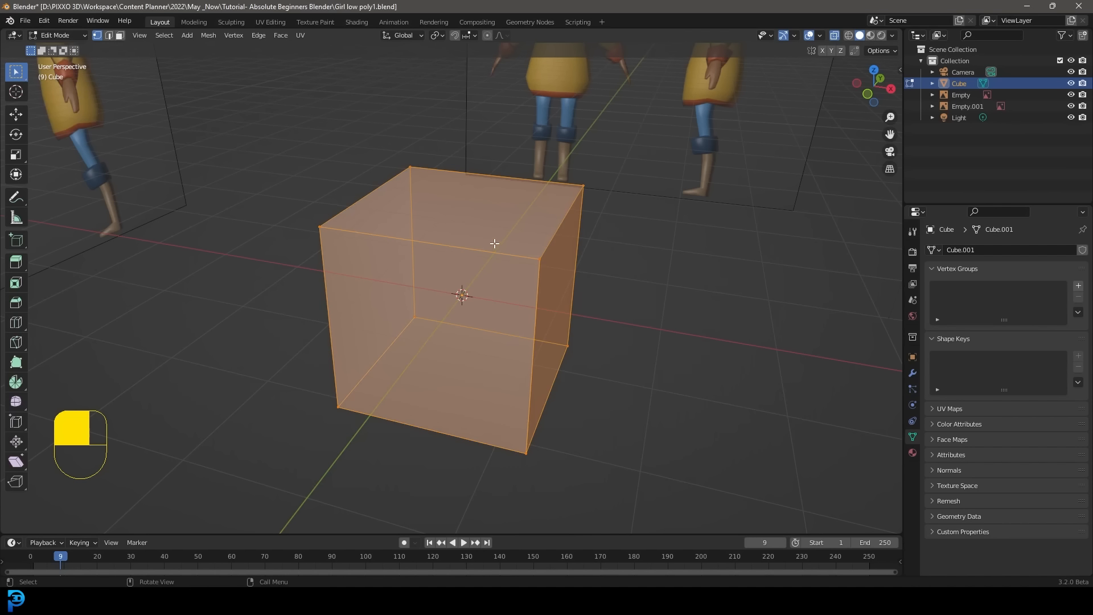
middle_drag(525, 314, 542, 307)
scroll(542, 307, up, 2)
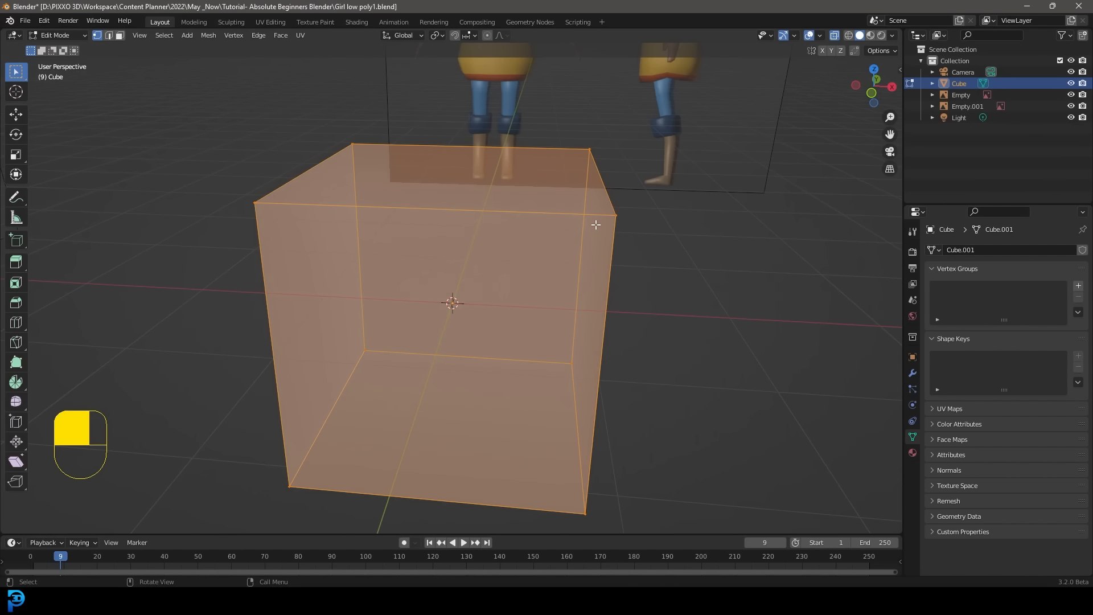
key(alt+a)
scroll(652, 232, down, 1)
drag(704, 115, 254, 529)
middle_drag(485, 352, 505, 253)
scroll(505, 254, up, 1)
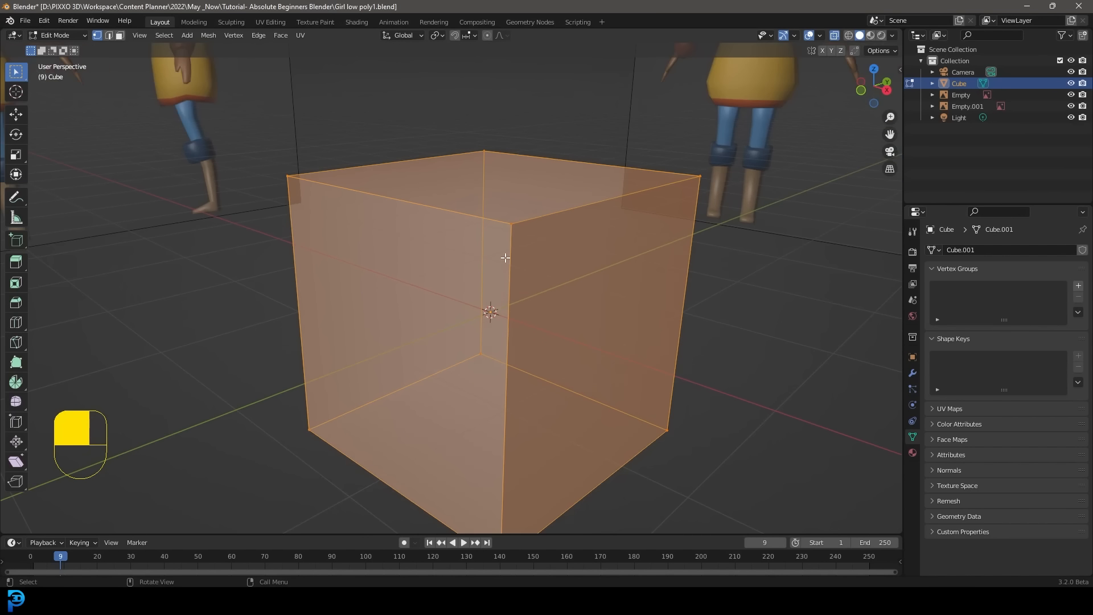
Select the cube's four top corner vertices one at a time
click(511, 224)
click(698, 175)
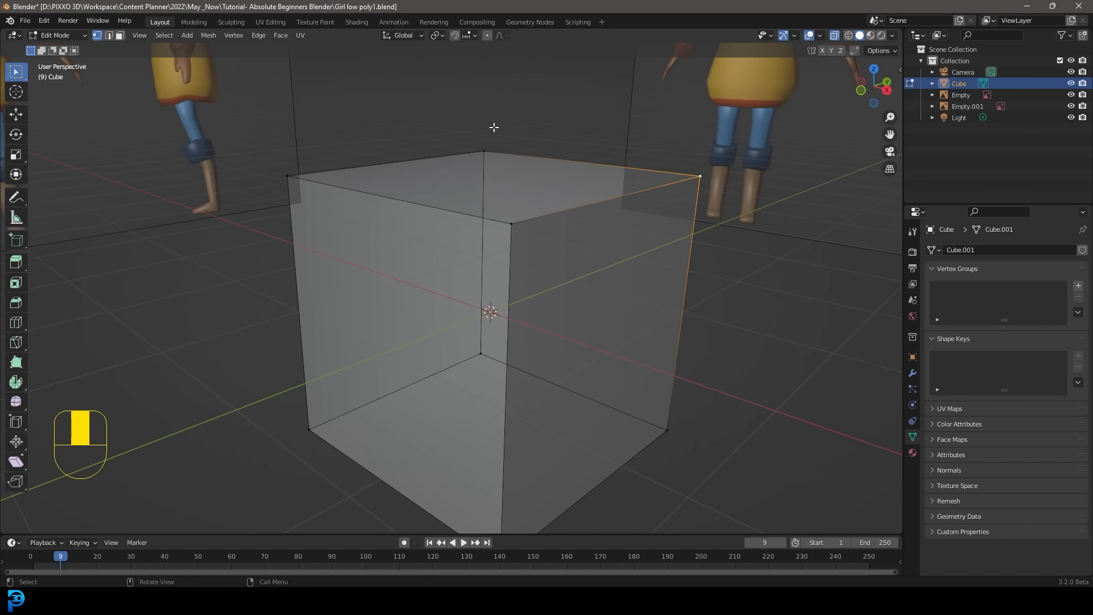
click(483, 150)
click(287, 176)
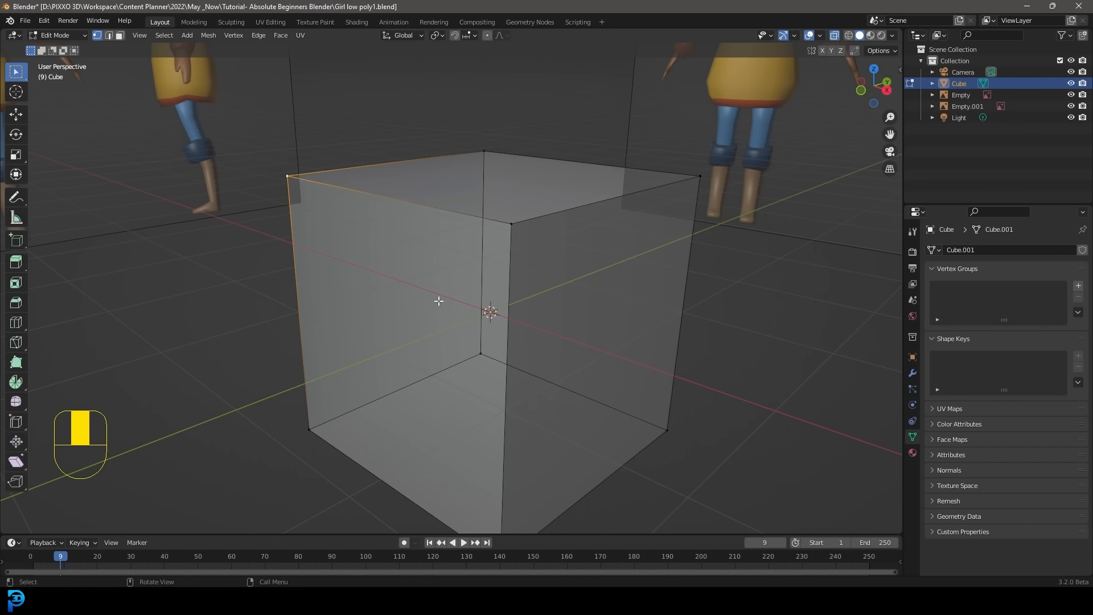
click(479, 144)
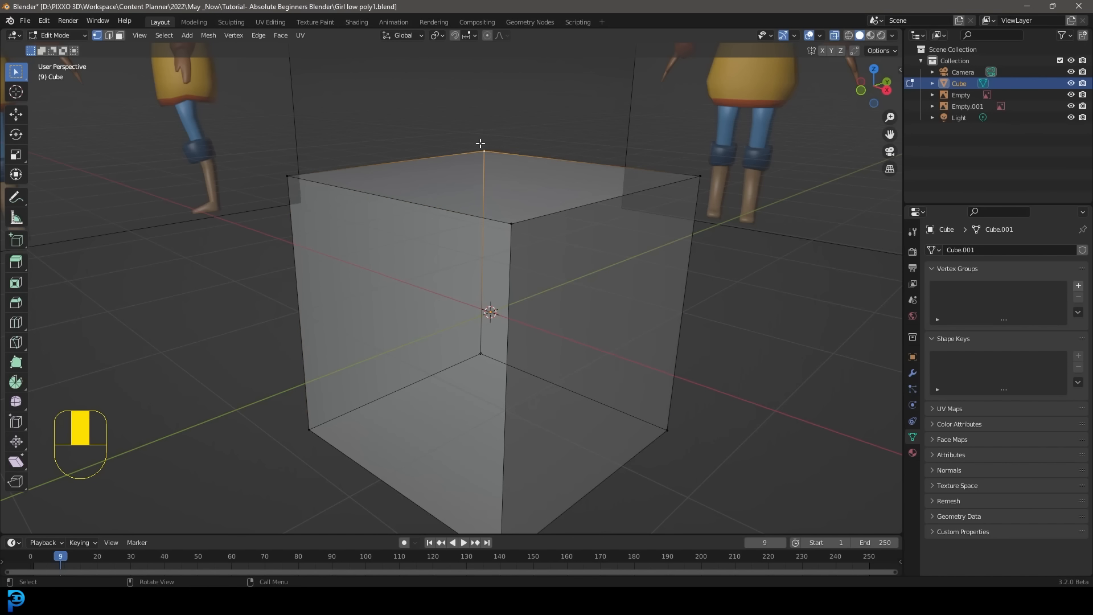
click(702, 176)
click(510, 226)
middle_drag(507, 232, 497, 276)
scroll(498, 276, down, 3)
scroll(512, 272, up, 3)
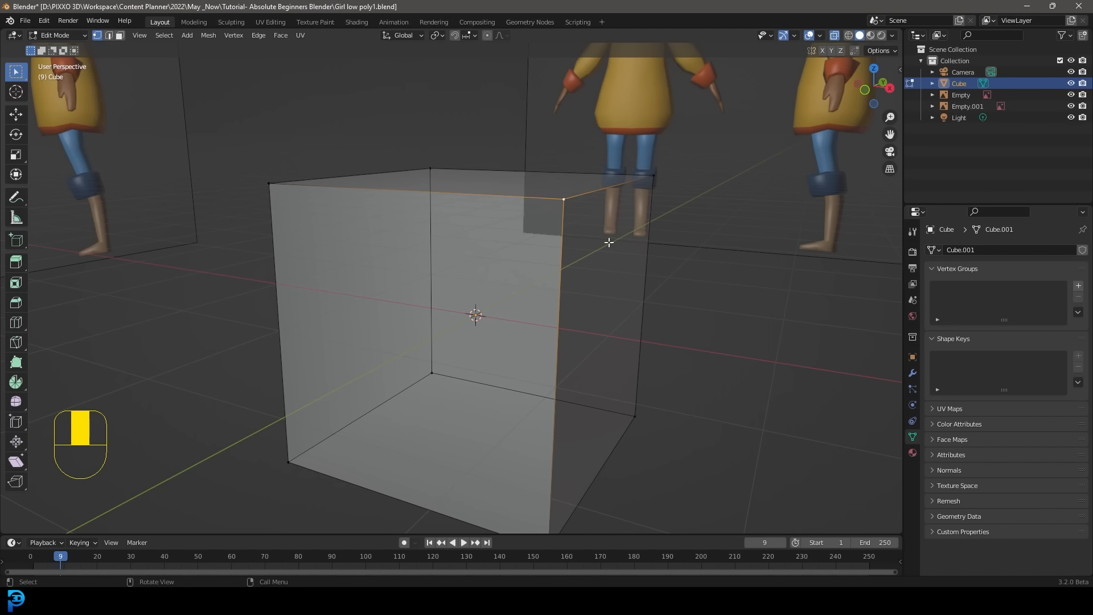
Try moving and rotating one top corner vertex and a pair of top vertices, cancelling each transform
key(g)
right_click(544, 217)
key(r)
right_click(675, 124)
drag(703, 164, 533, 226)
key(r)
right_click(710, 255)
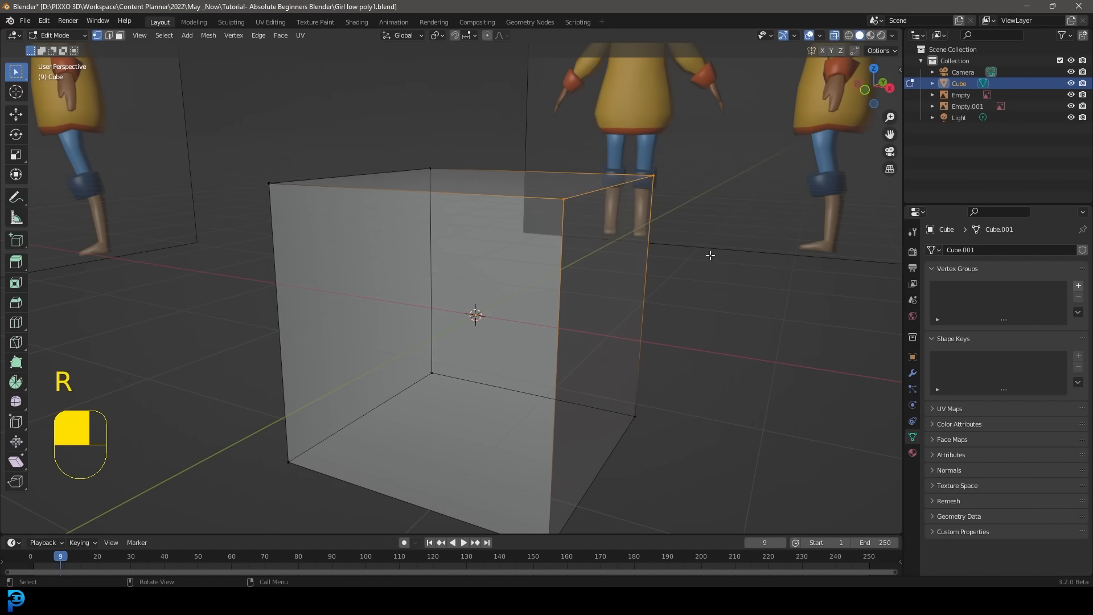
scroll(530, 266, down, 3)
key(g)
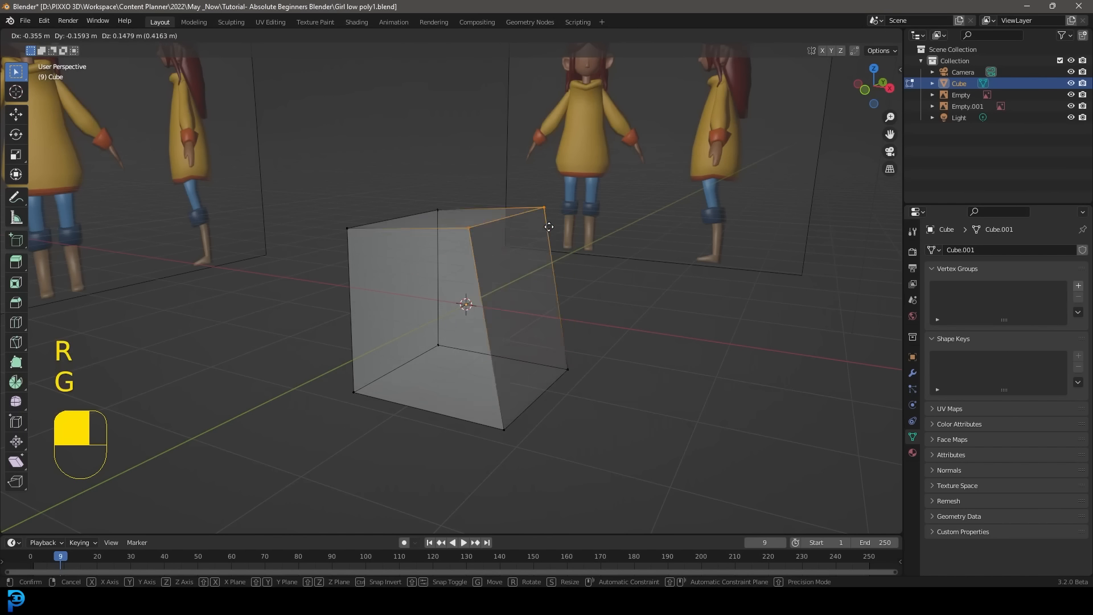
right_click(608, 186)
scroll(607, 186, up, 3)
middle_drag(437, 281, 471, 281)
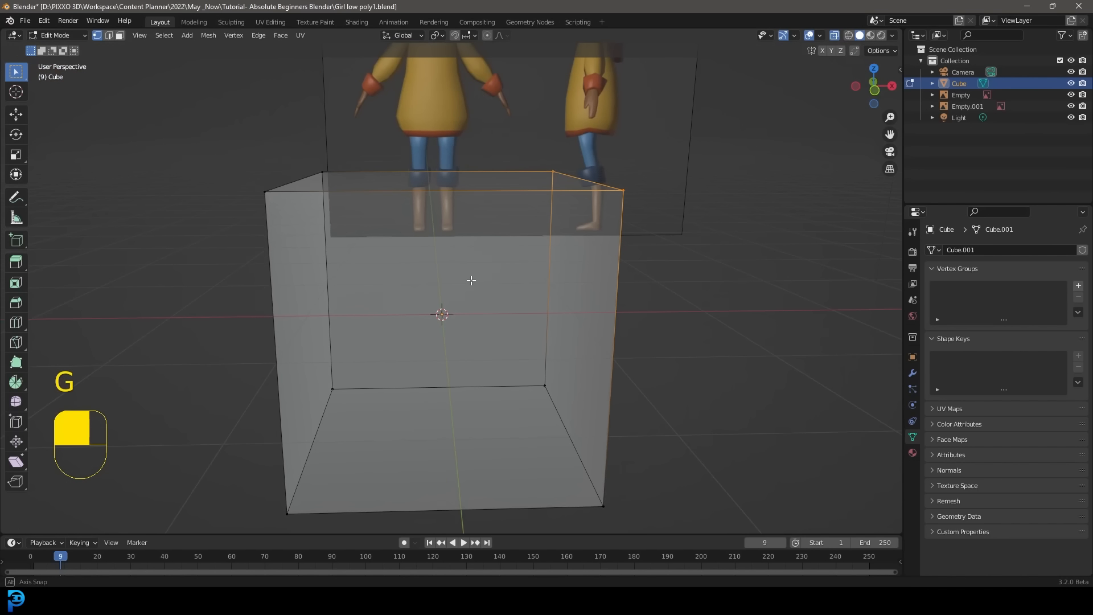
Select all the cube's vertices and move the mesh away from its origin point in Edit Mode
scroll(471, 285, down, 3)
scroll(507, 289, up, 4)
middle_drag(446, 399, 456, 351)
scroll(497, 336, down, 3)
scroll(624, 249, down, 3)
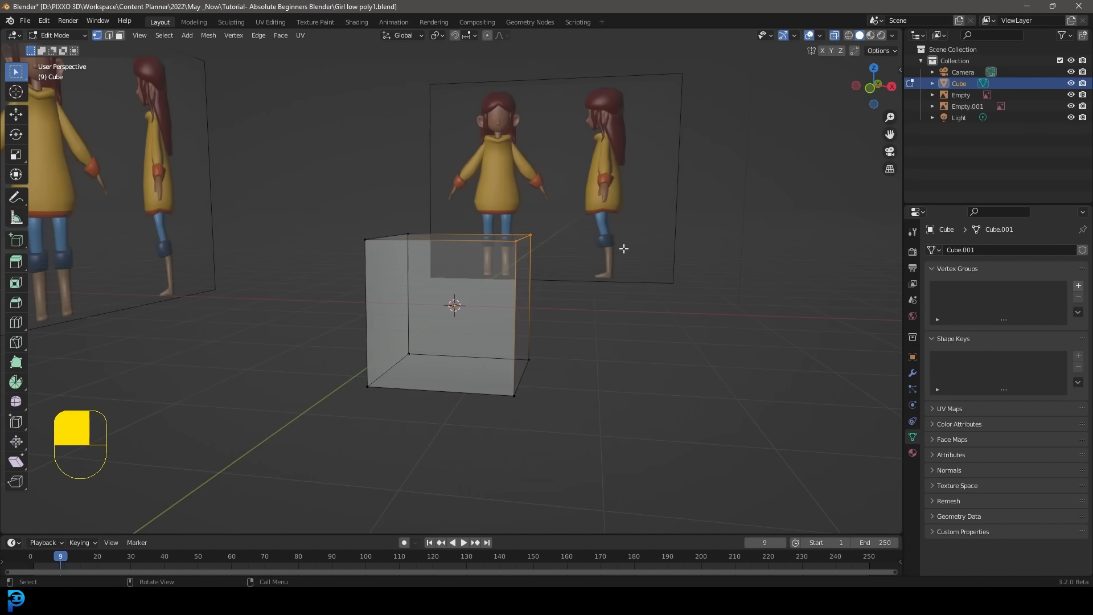
drag(643, 132, 274, 477)
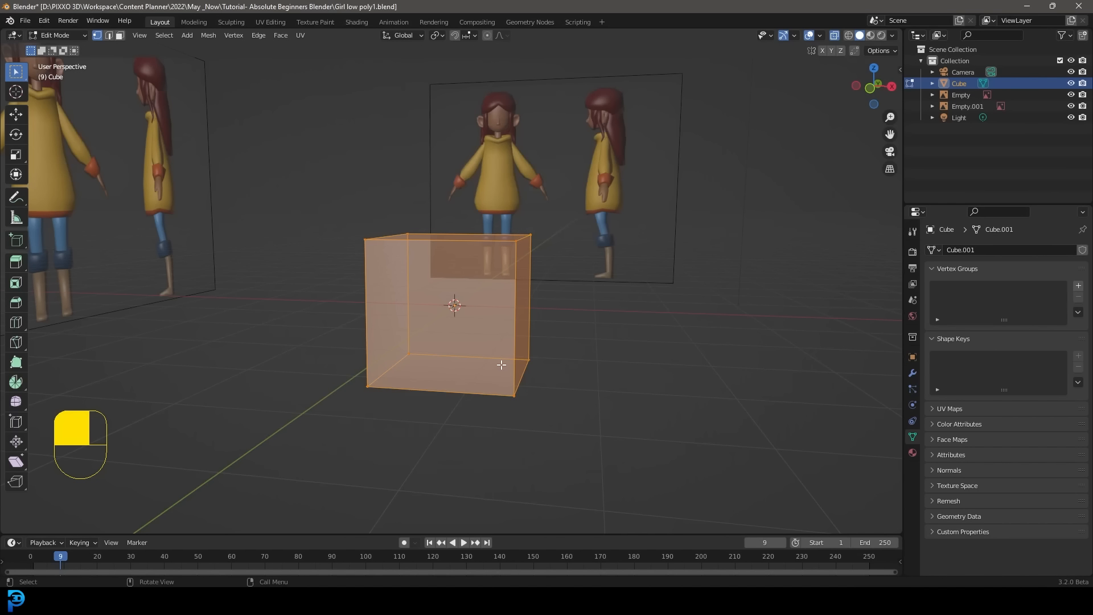
key(g)
click(436, 332)
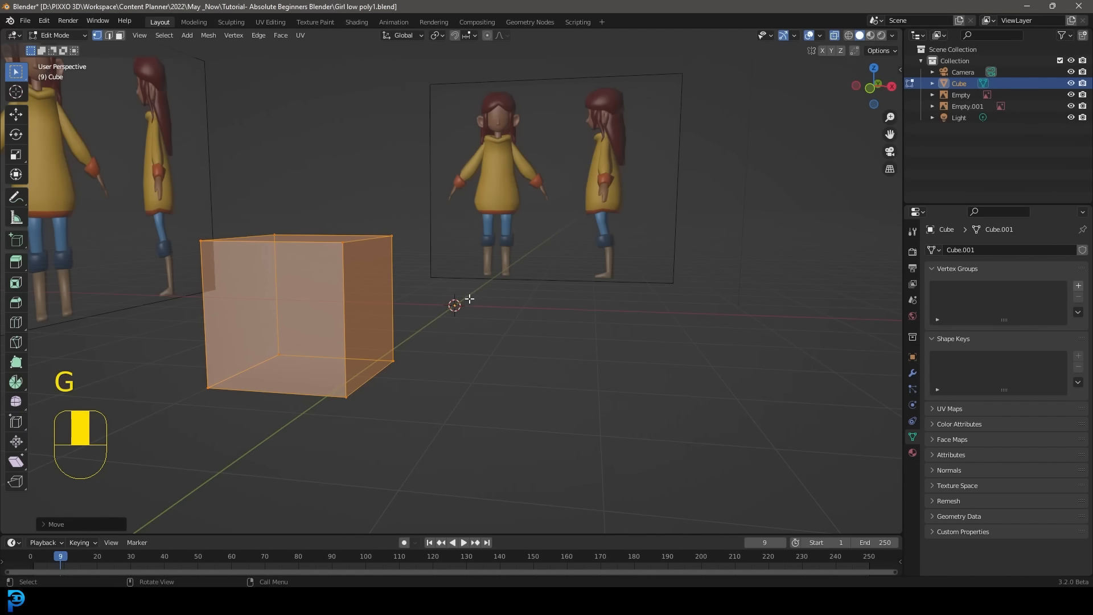
Return to Object Mode and rotate the cube slightly around its offset origin point
click(55, 35)
click(56, 43)
scroll(402, 273, up, 6)
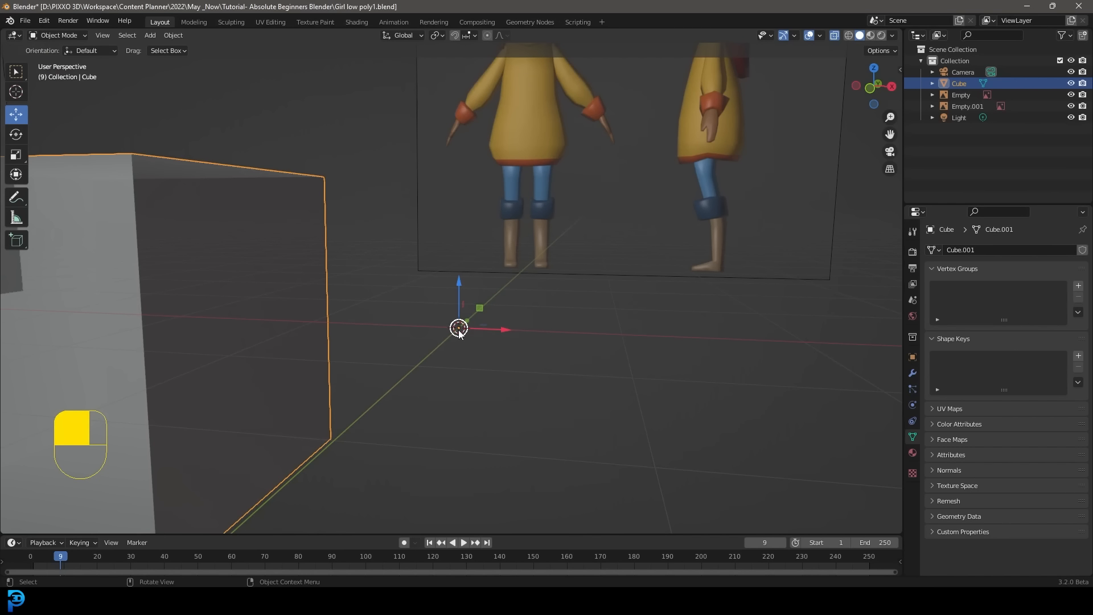
scroll(459, 329, down, 6)
key(r)
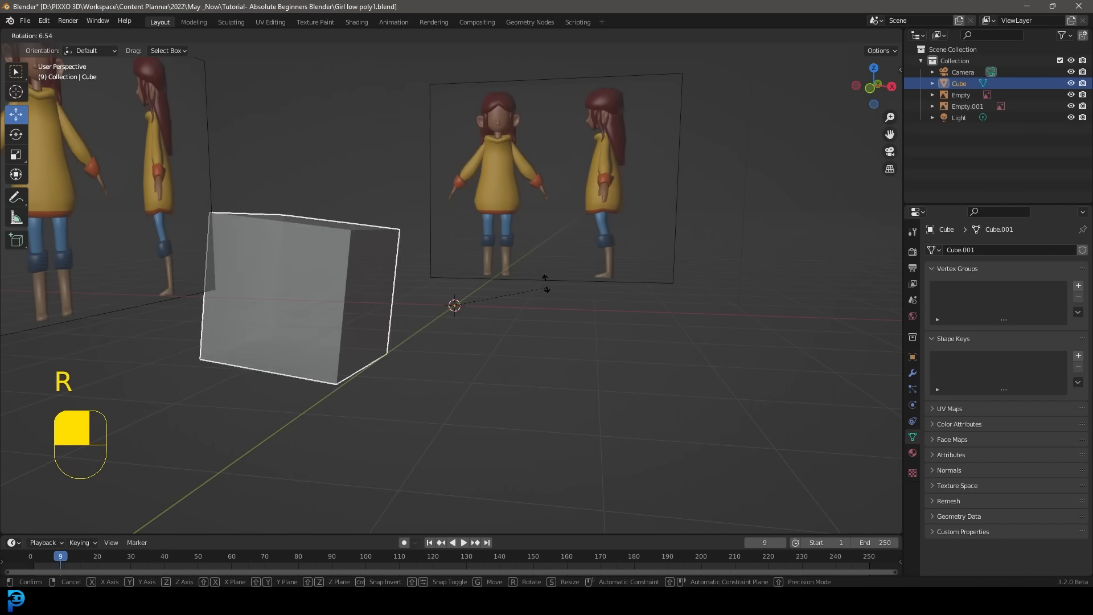
click(546, 283)
scroll(456, 322, up, 3)
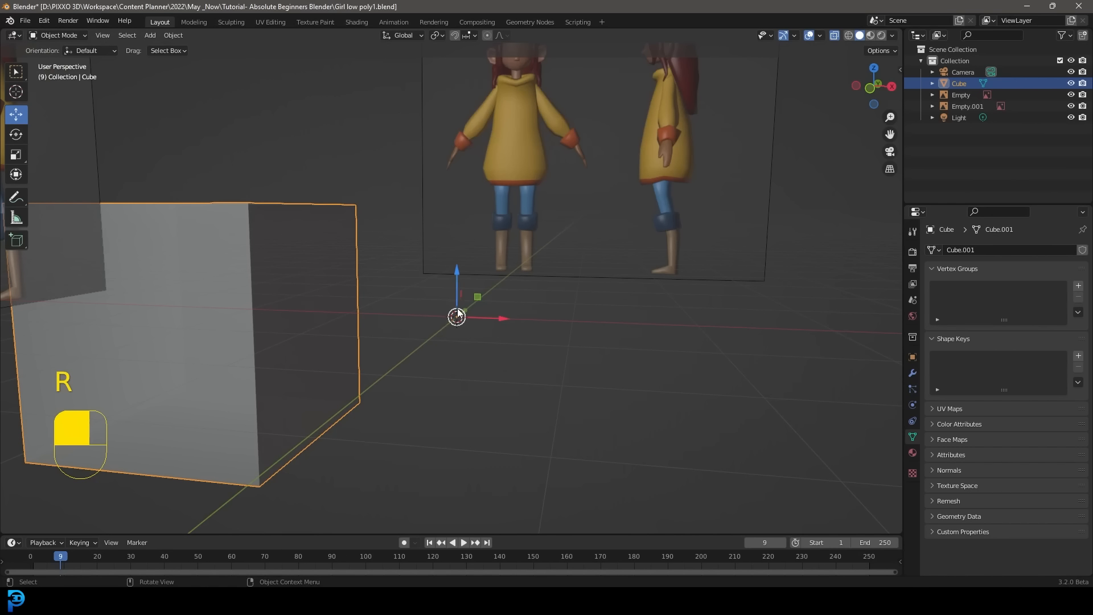
Undo the cube's rotation and the mesh move made in Edit Mode
scroll(458, 313, down, 3)
key(ctrl+z)
key(ctrl+z)
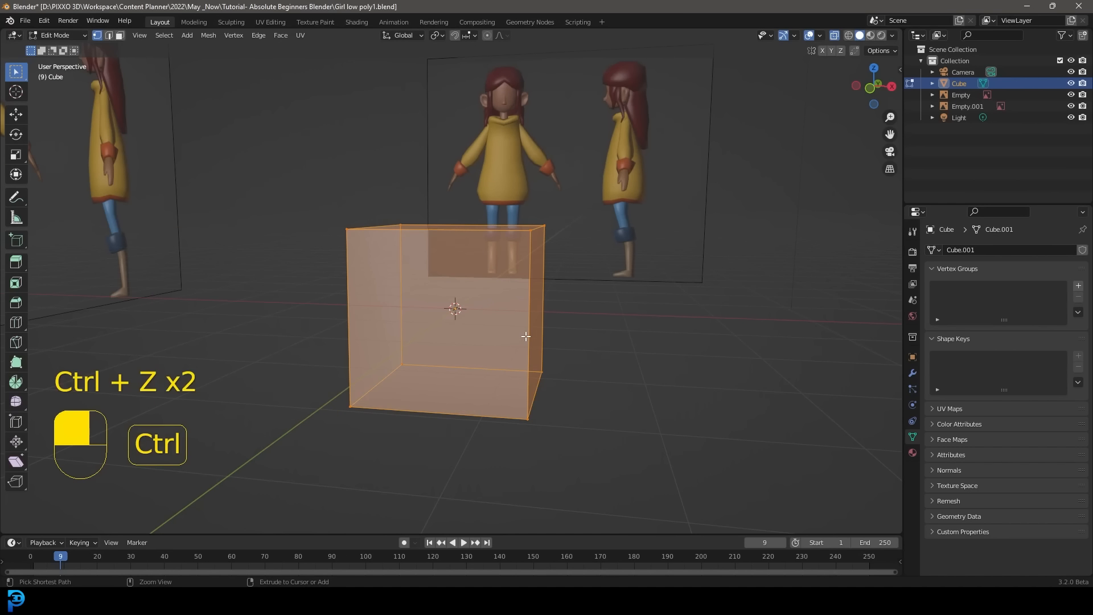
scroll(513, 293, up, 3)
middle_drag(473, 307, 508, 263)
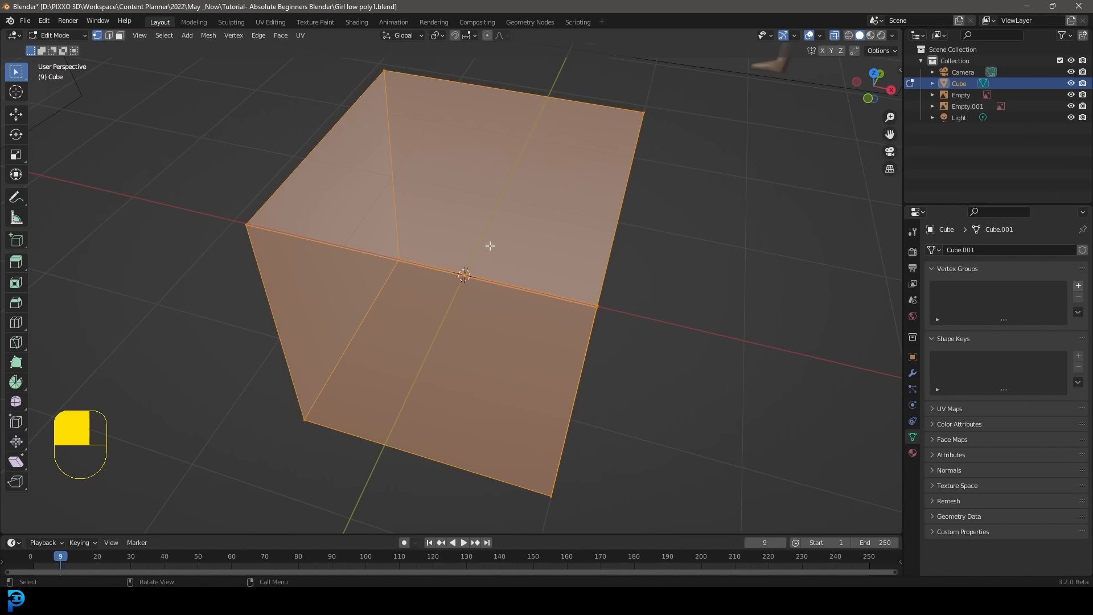
Switch the cube back to Object Mode and examine the position of its origin point
click(57, 35)
click(64, 50)
middle_drag(501, 256, 529, 232)
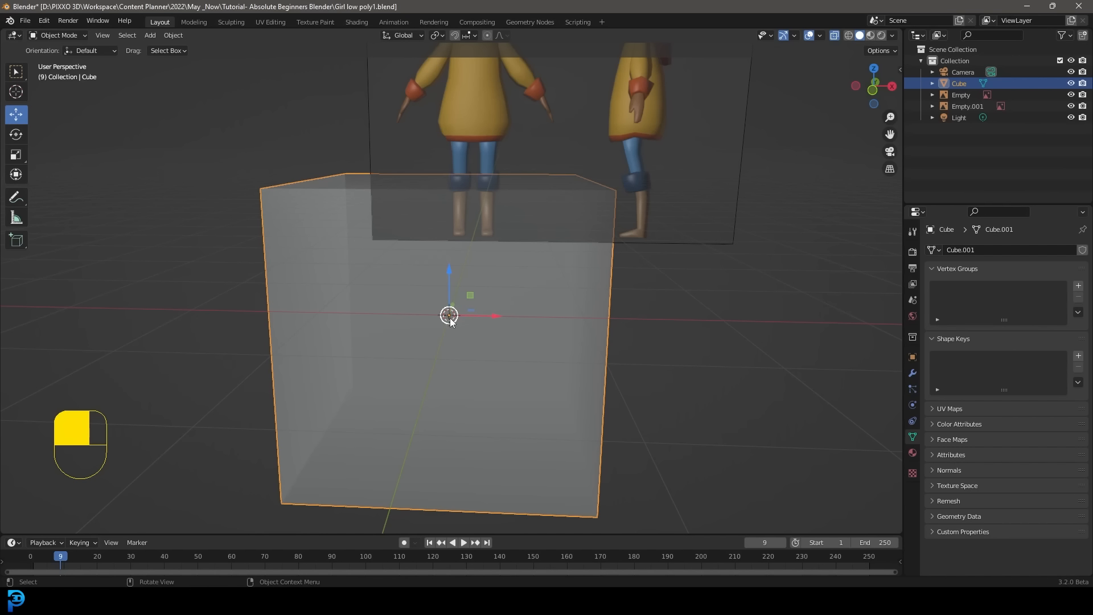
scroll(450, 319, up, 3)
scroll(449, 340, down, 5)
middle_drag(523, 299, 497, 319)
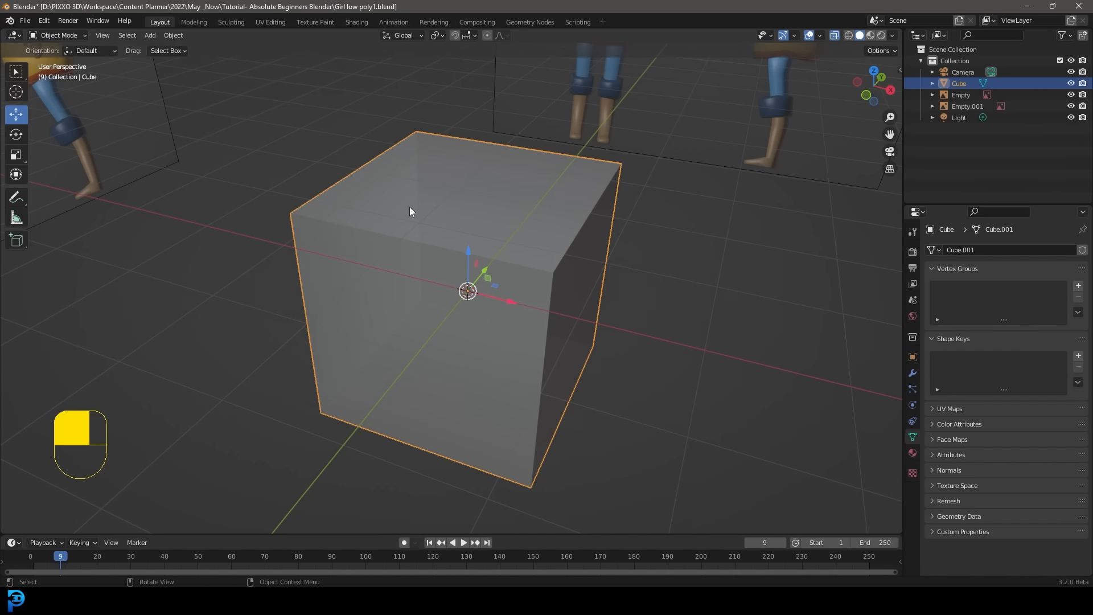
scroll(410, 210, down, 4)
middle_drag(478, 224, 449, 241)
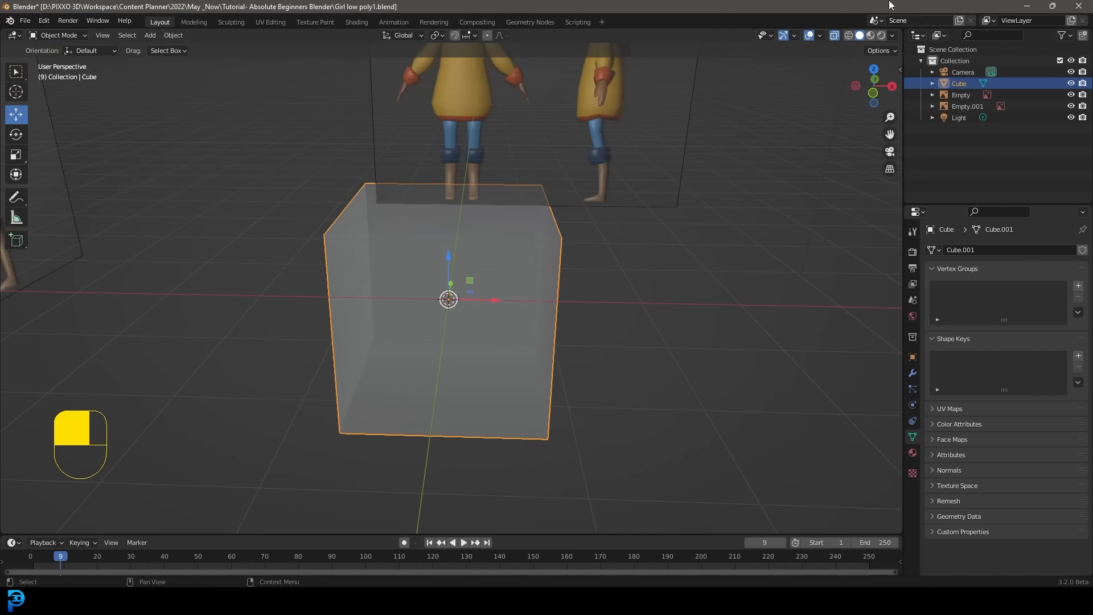
Turn off X-Ray and switch to the front orthographic view, framing the cube and the girl's body
click(835, 35)
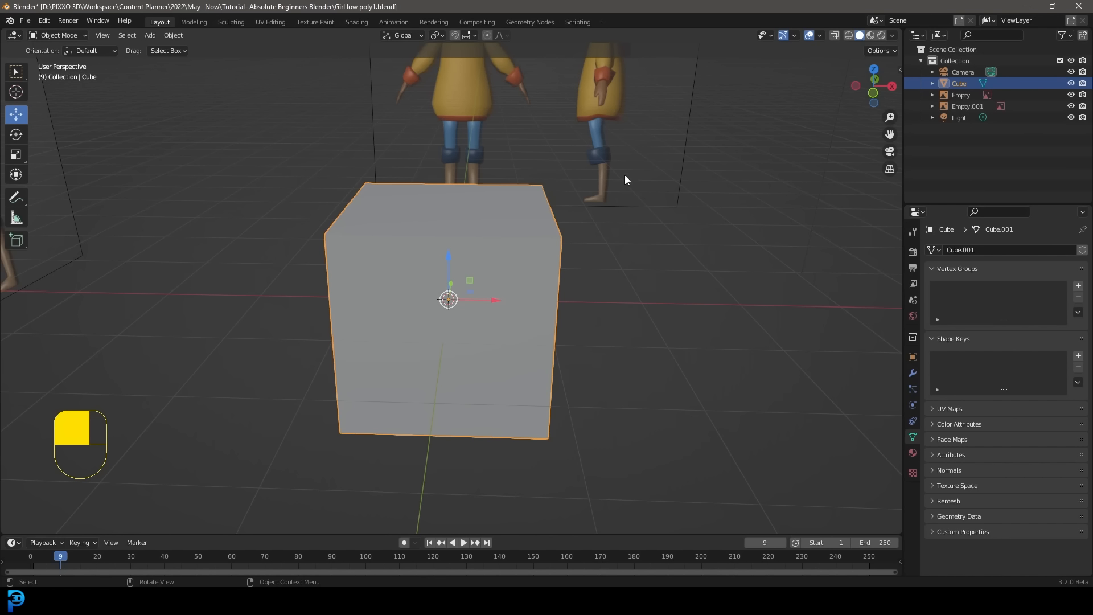
key(KP_1)
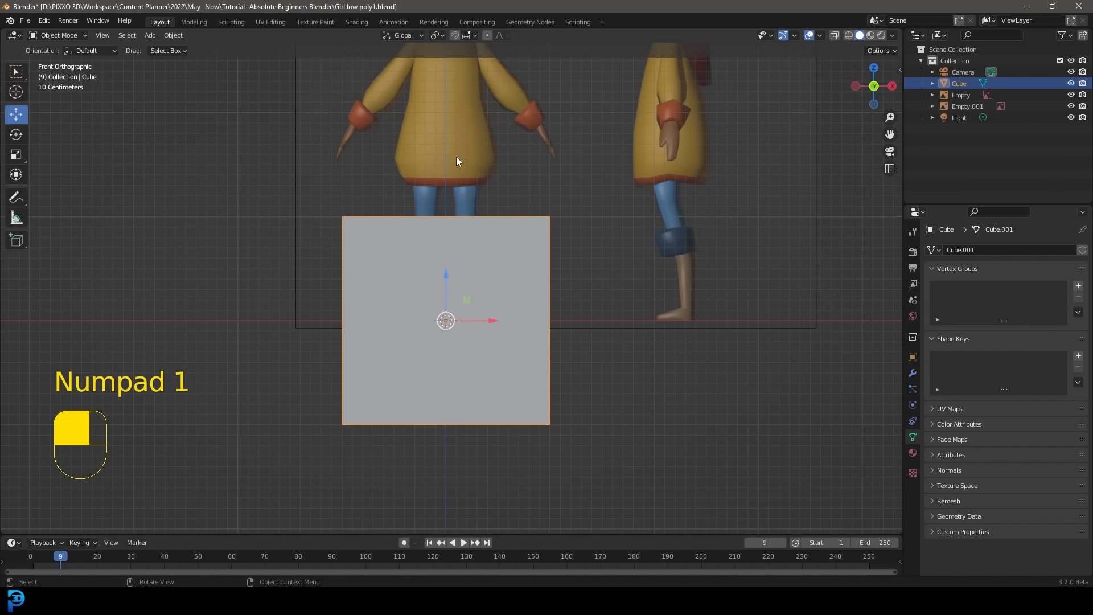
shift+middle_drag(455, 254, 455, 323)
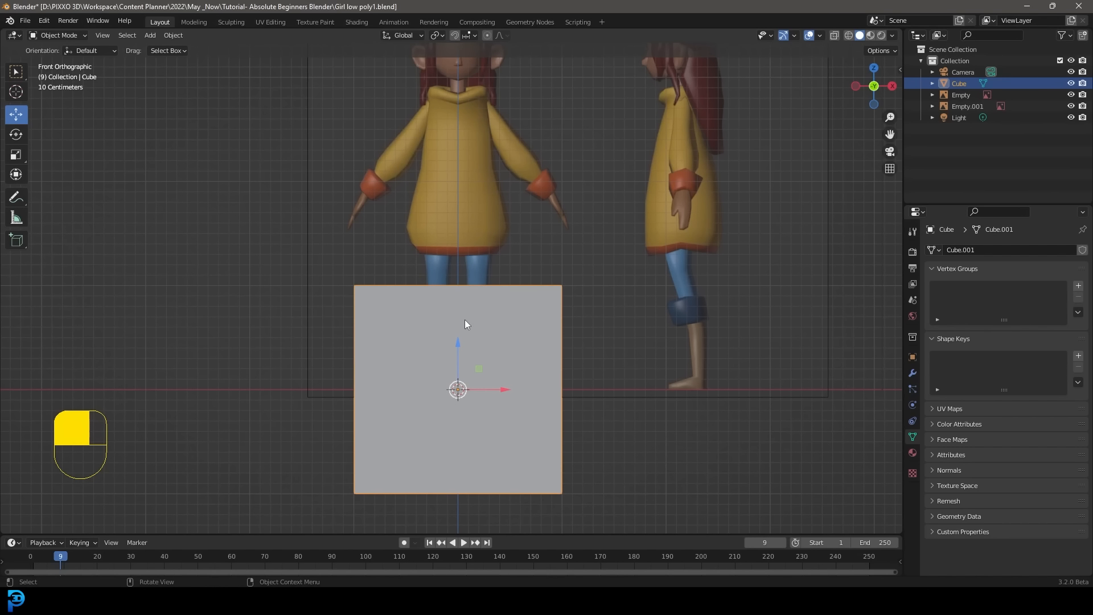
scroll(464, 319, down, 2)
scroll(455, 356, up, 2)
Move the cube straight up along the Z axis until it covers the girl's torso in the reference image
key(g)
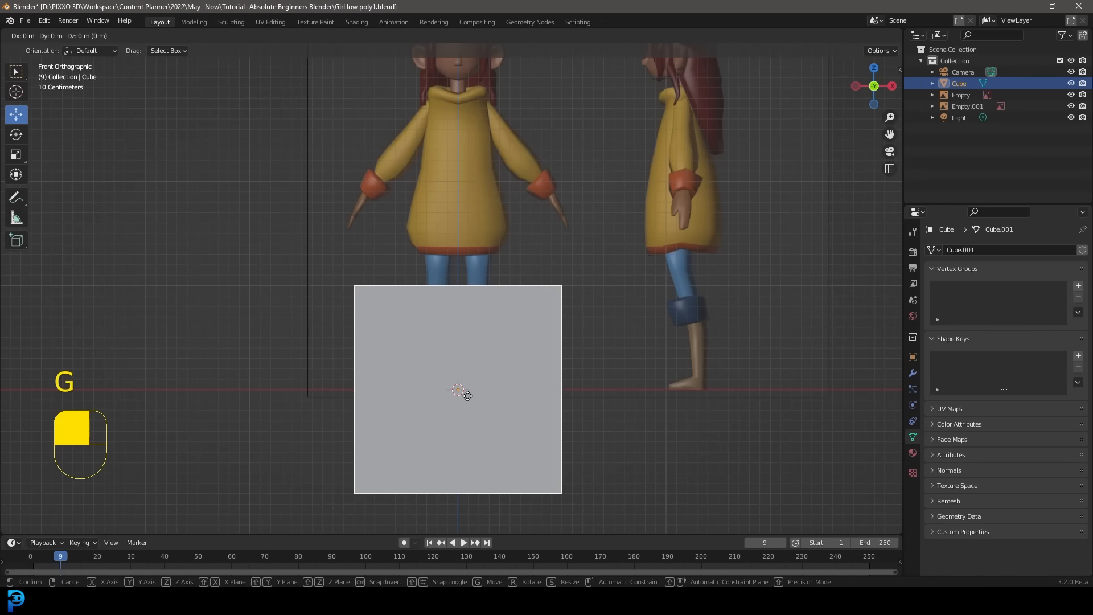
key(z)
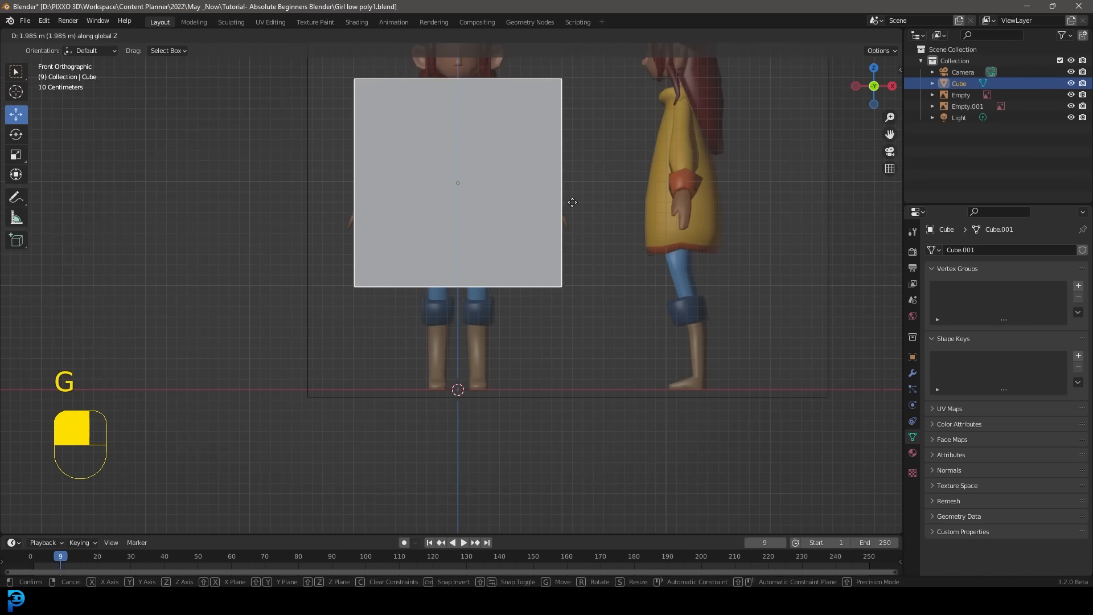
click(592, 181)
shift+middle_drag(592, 177, 605, 249)
scroll(514, 246, up, 2)
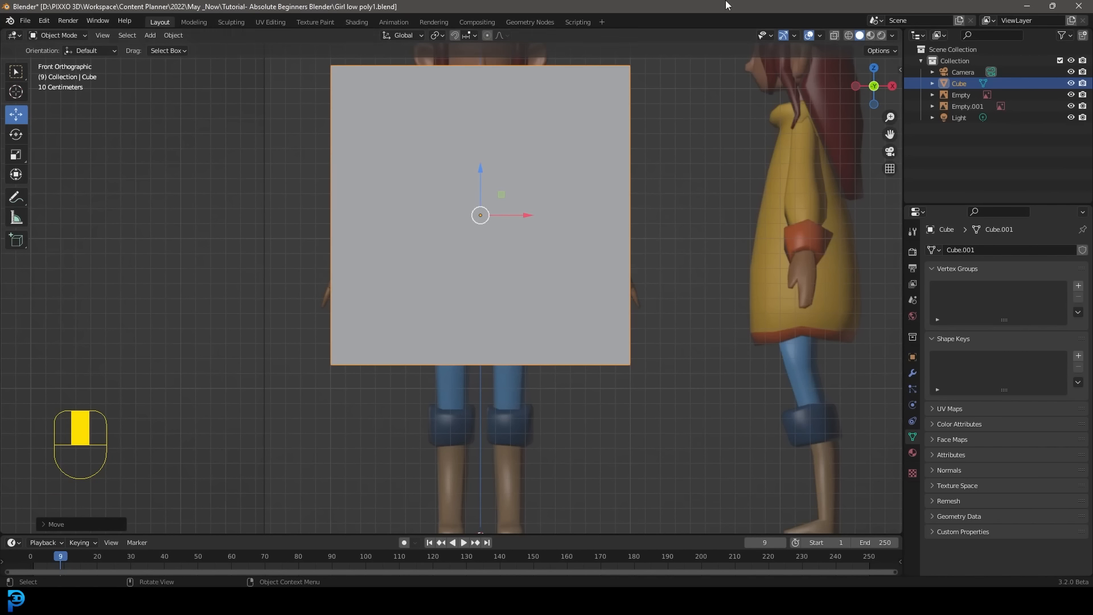
Turn on X-Ray and scale the cube down uniformly to about 0.35 to match the torso's width
click(835, 36)
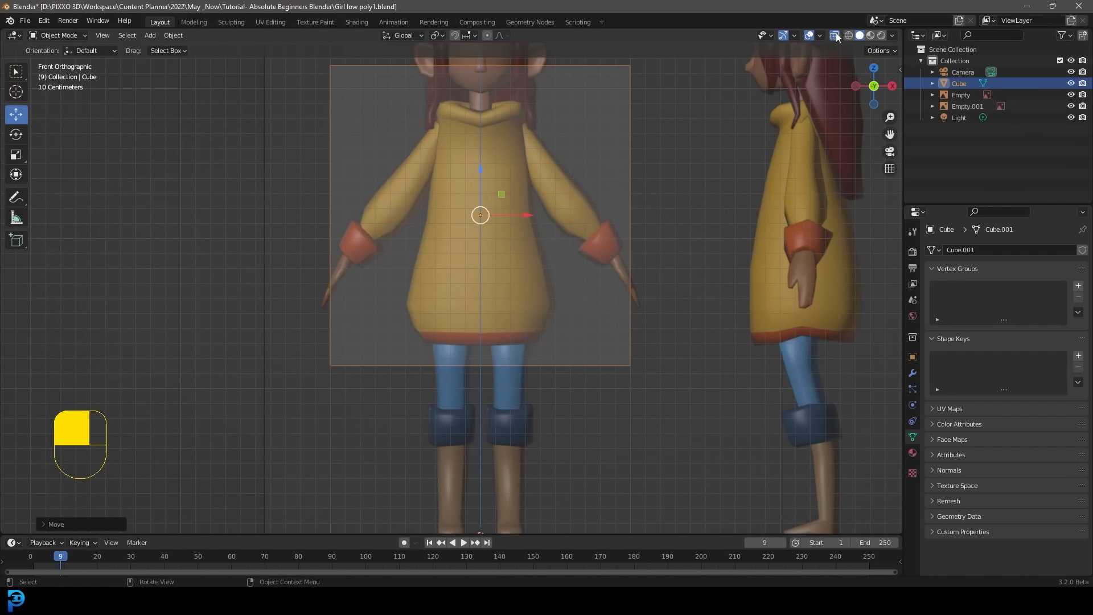
shift+middle_drag(540, 207, 535, 255)
scroll(535, 255, up, 2)
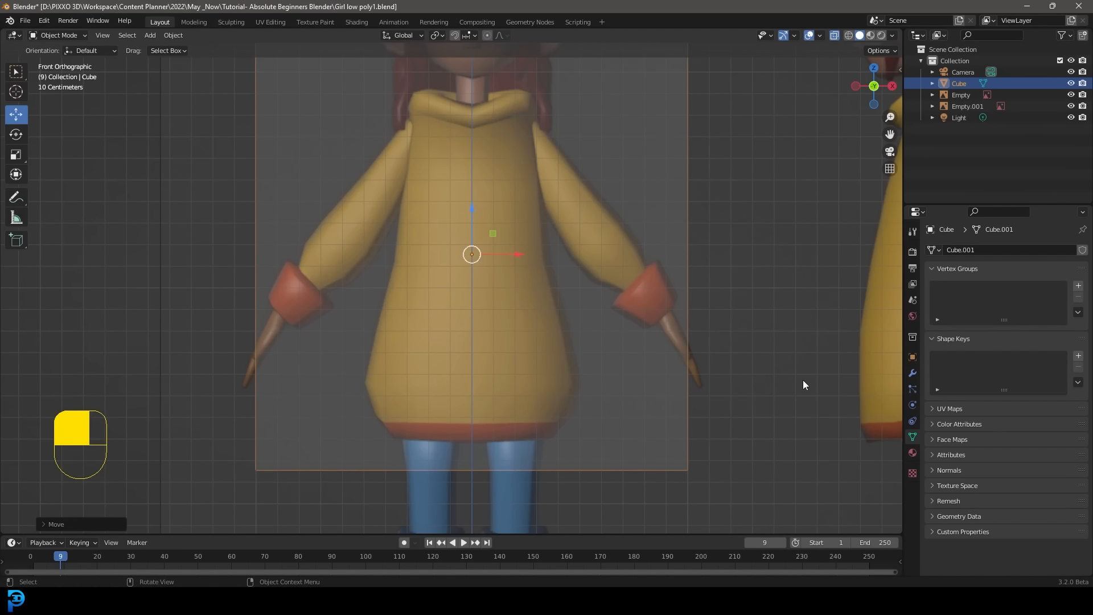
key(s)
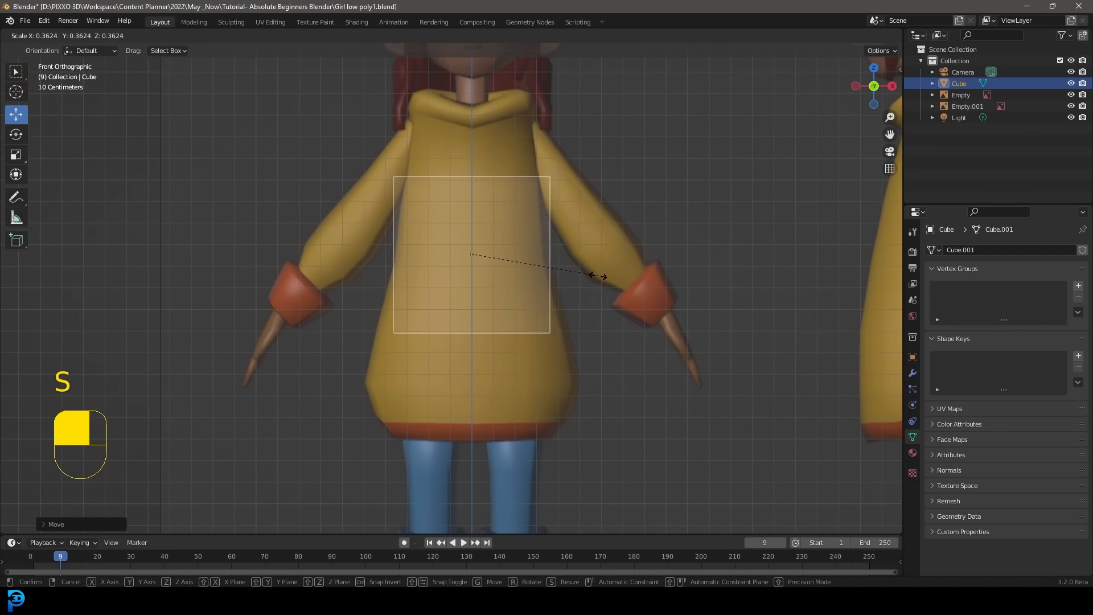
click(592, 273)
Try moving the scaled cube slightly up along the Z axis over the sweater, cancelling the move
scroll(391, 277, up, 3)
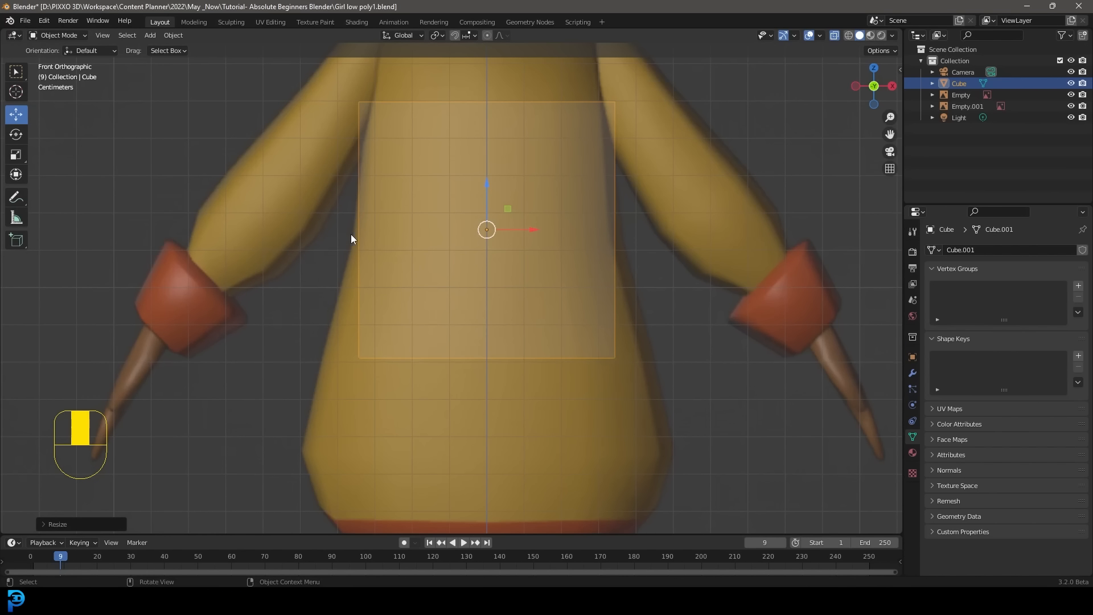
scroll(521, 285, down, 3)
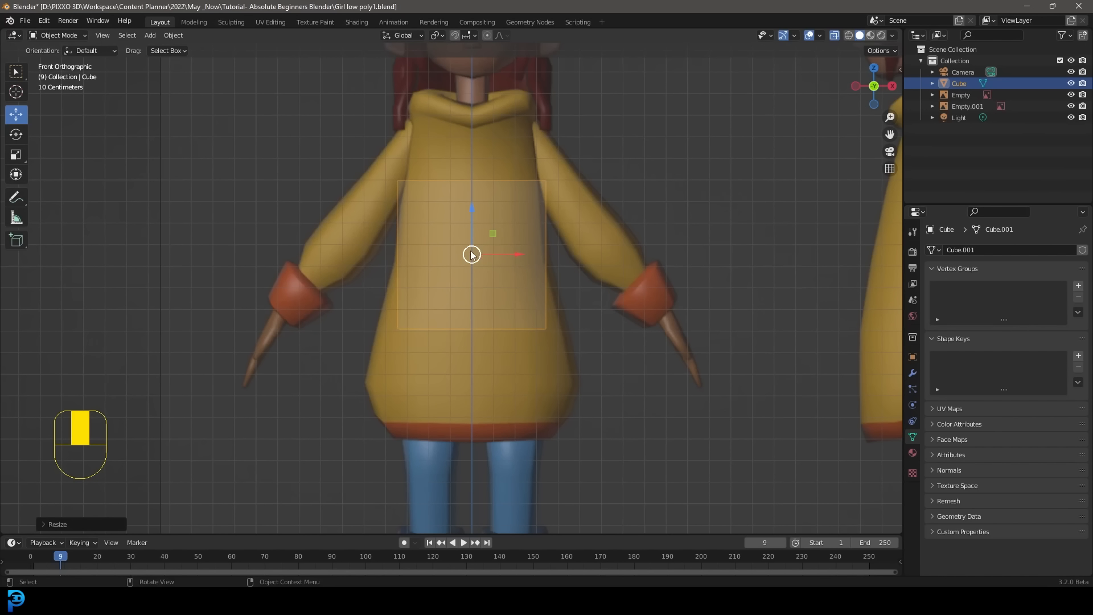
key(g)
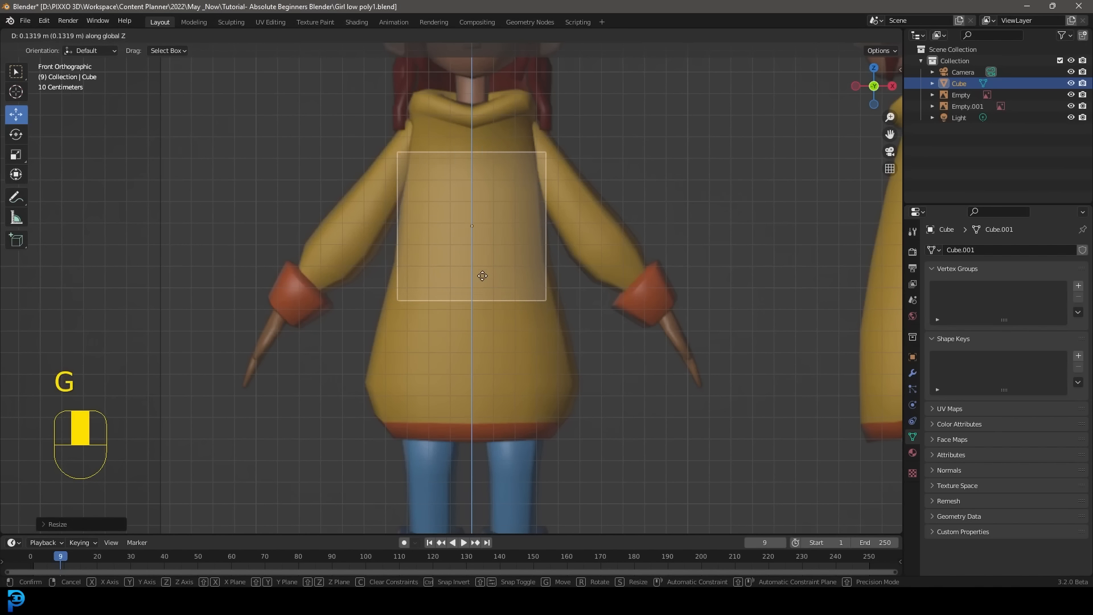
right_click(488, 293)
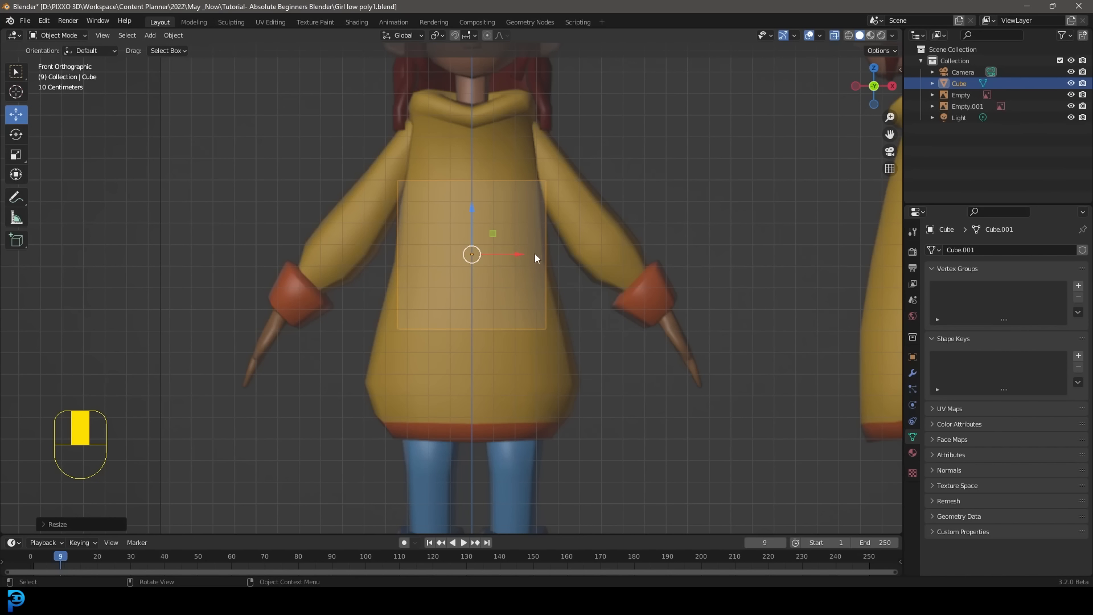
Switch the selected cube to Edit Mode and frame the girl's torso in the front view
key(Tab)
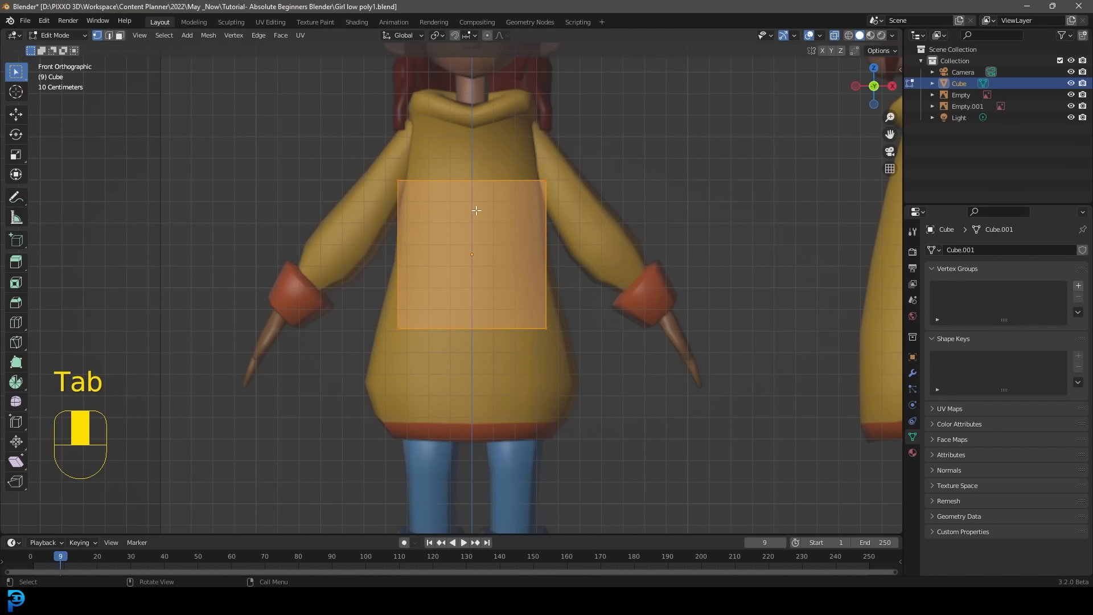
click(57, 35)
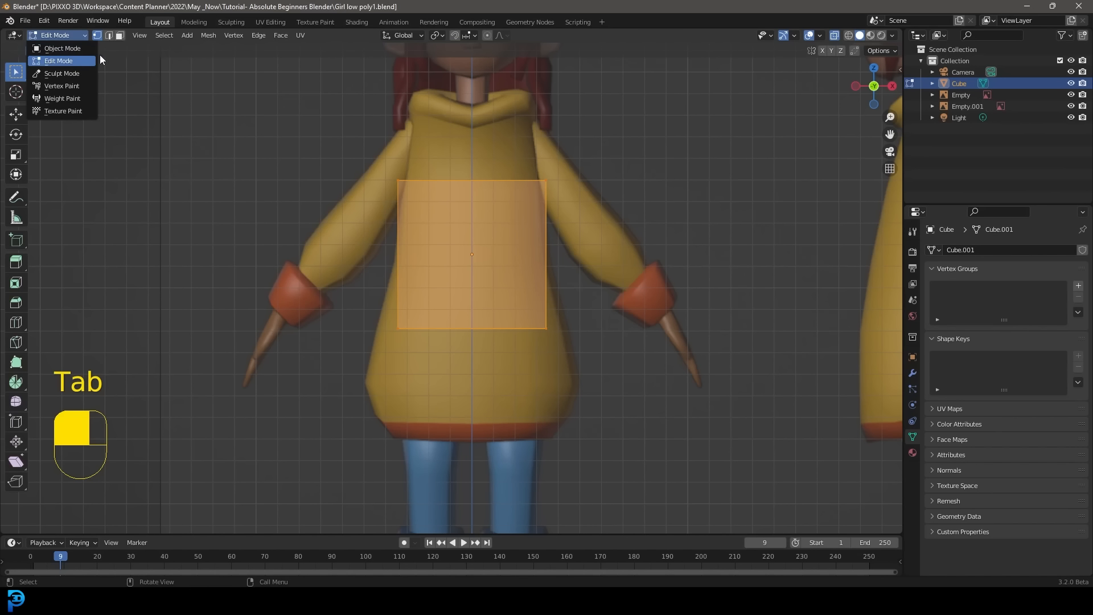
scroll(452, 187, down, 3)
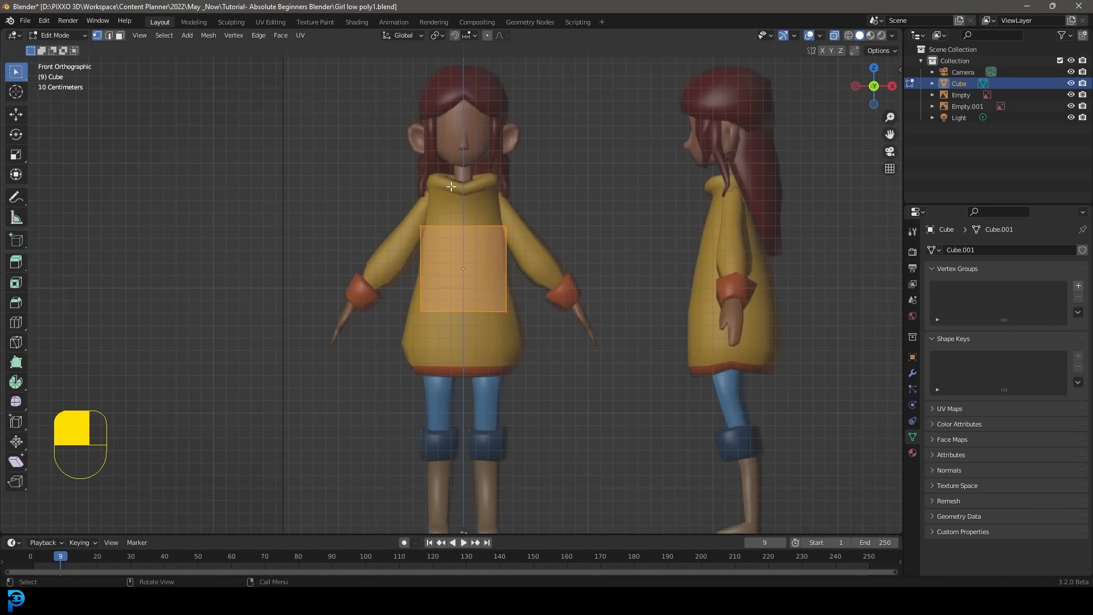
Select the cube's top vertices and scale them inward along X to match the sweater's width in the front view
scroll(465, 209, up, 2)
drag(320, 123, 623, 257)
middle_drag(613, 204, 548, 252)
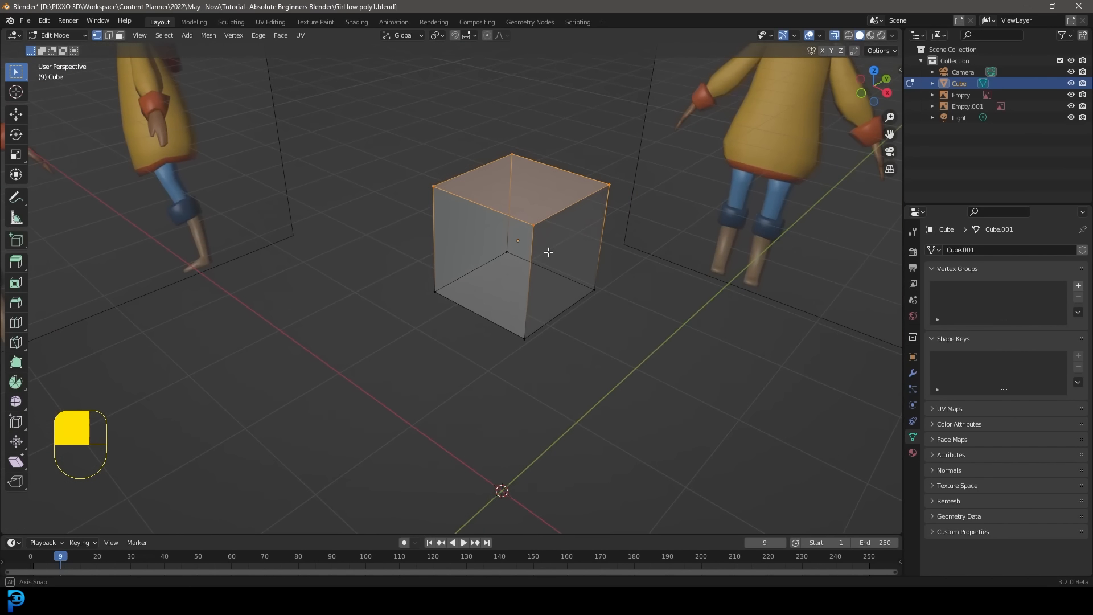
key(KP_1)
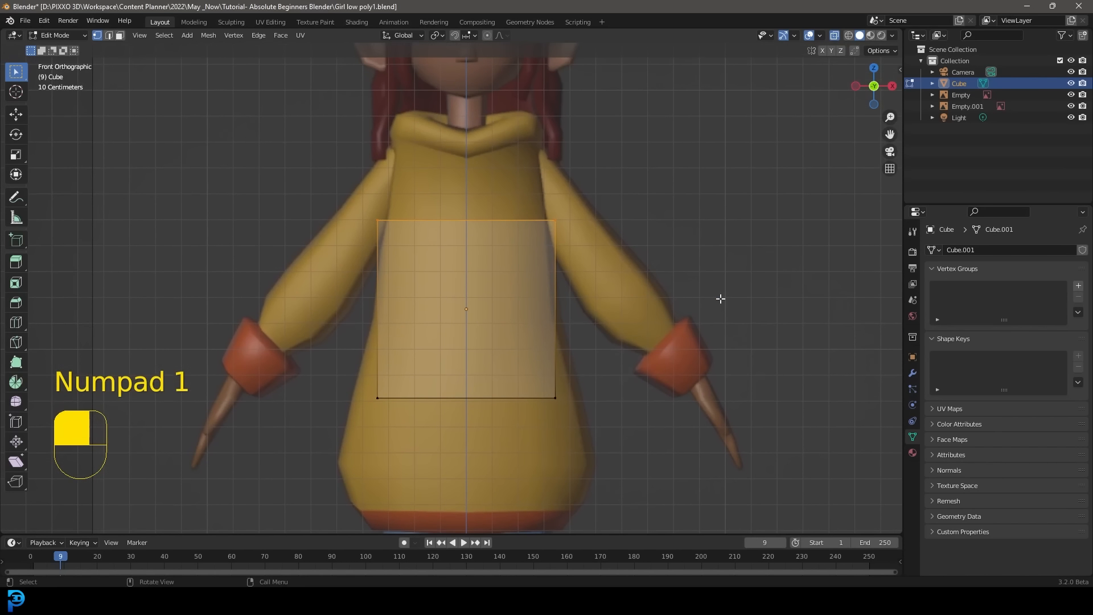
key(s)
key(x)
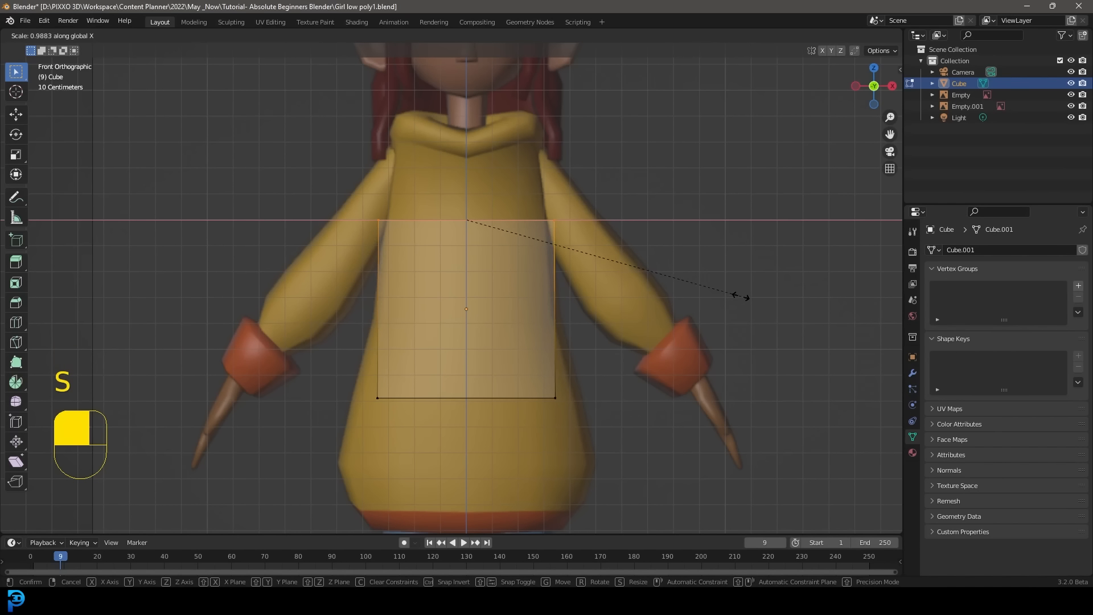
click(715, 283)
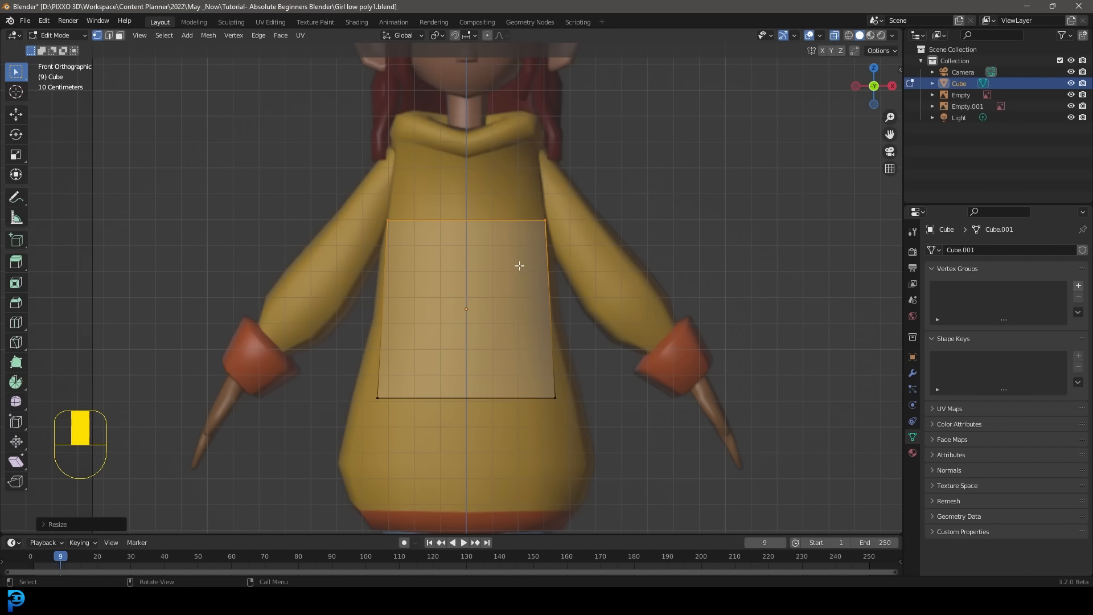
Select the cube's bottom vertices and scale them outward along X to the sweater's sides
drag(709, 470, 347, 363)
key(s)
key(x)
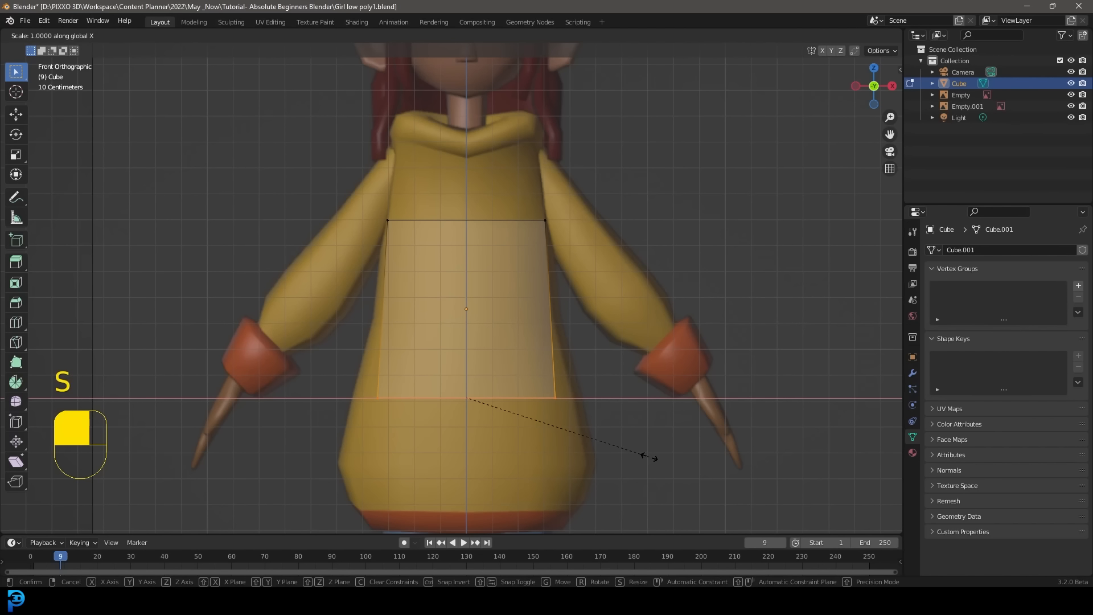
click(700, 472)
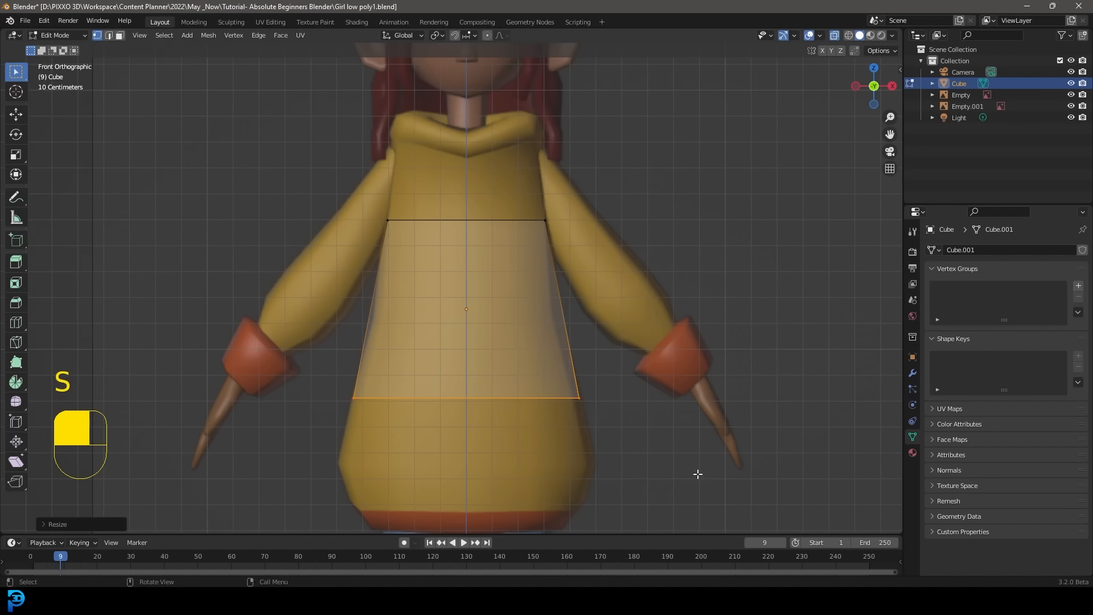
scroll(530, 315, down, 4)
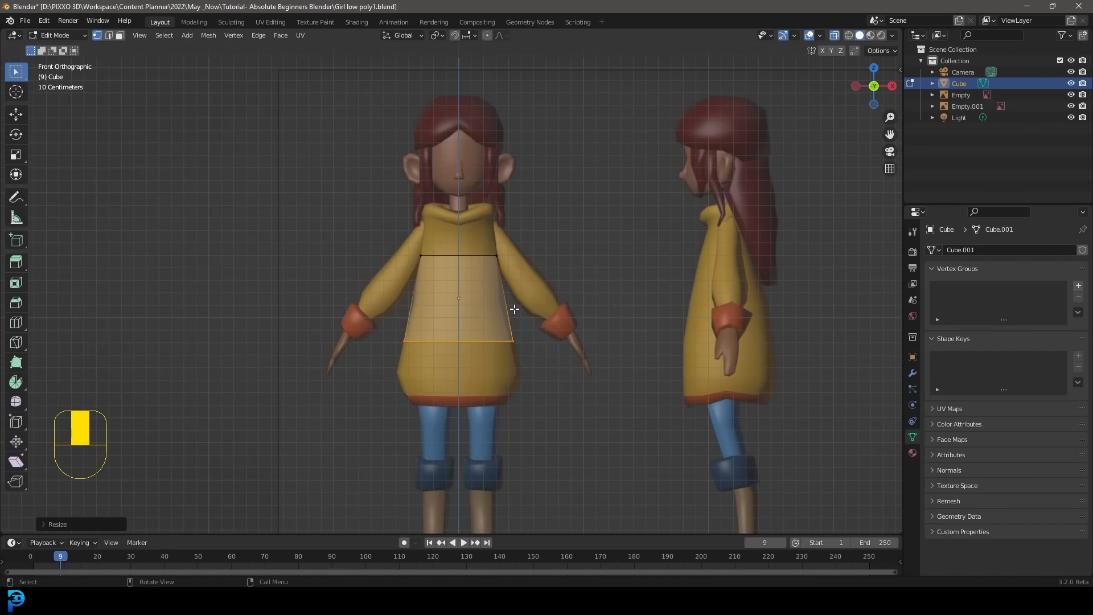
In the right orthographic view, scale the cube's top vertices along Y to about 0.72 to match the sweater's side profile
key(KP_3)
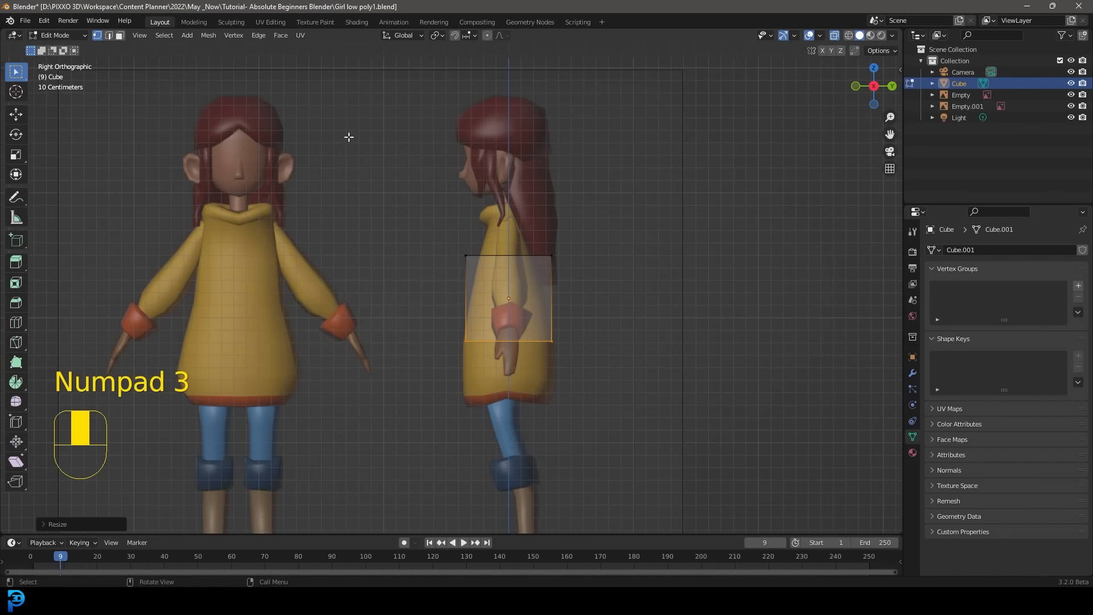
scroll(447, 147, up, 3)
drag(407, 165, 743, 286)
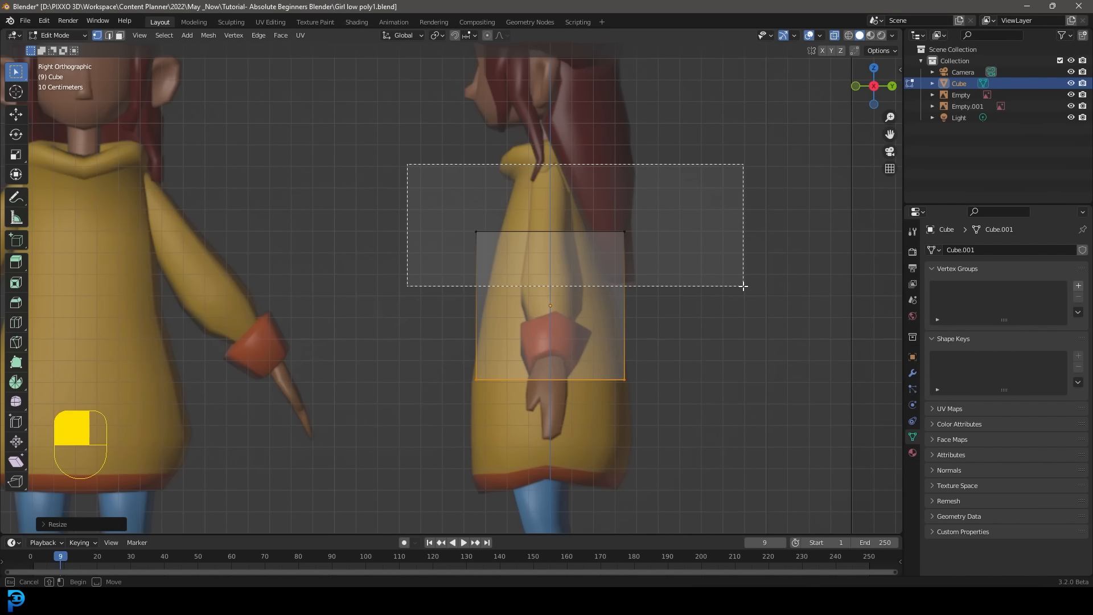
drag(743, 287, 743, 287)
shift+middle_drag(695, 253, 668, 312)
scroll(668, 312, up, 1)
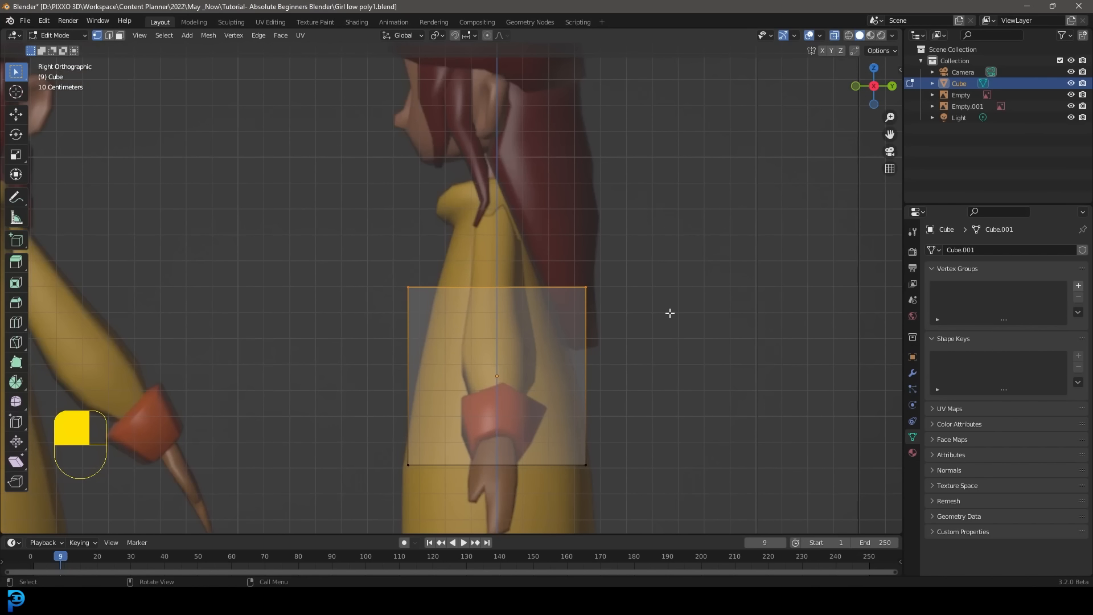
key(s)
key(y)
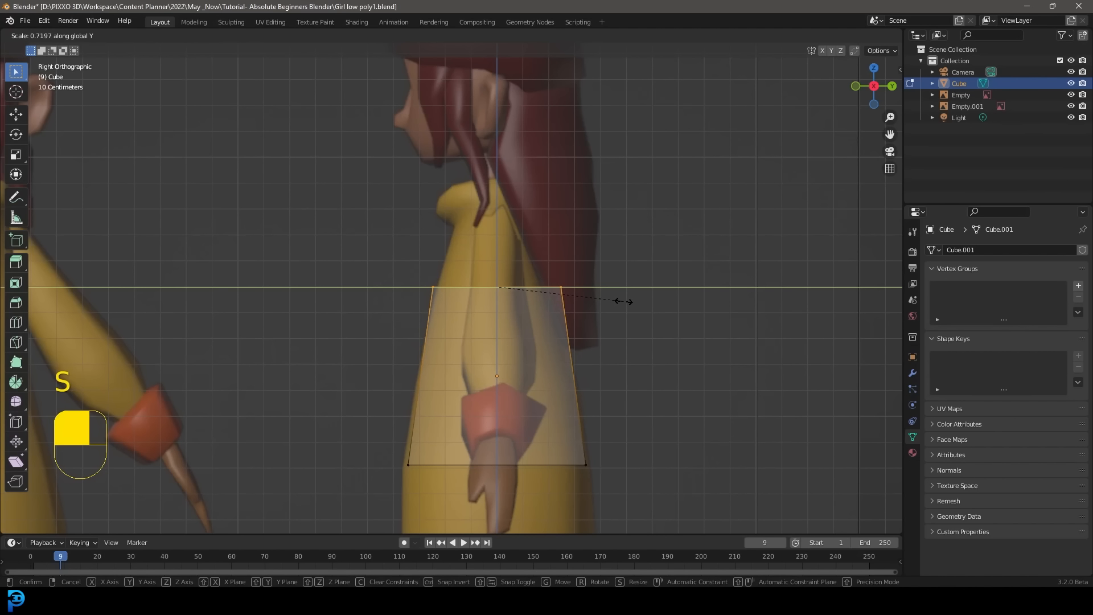
click(624, 300)
Move the top front vertices about 0.018 m inward along Y and nudge the top back vertices to fit the sweater's side profile
scroll(336, 233, up, 2)
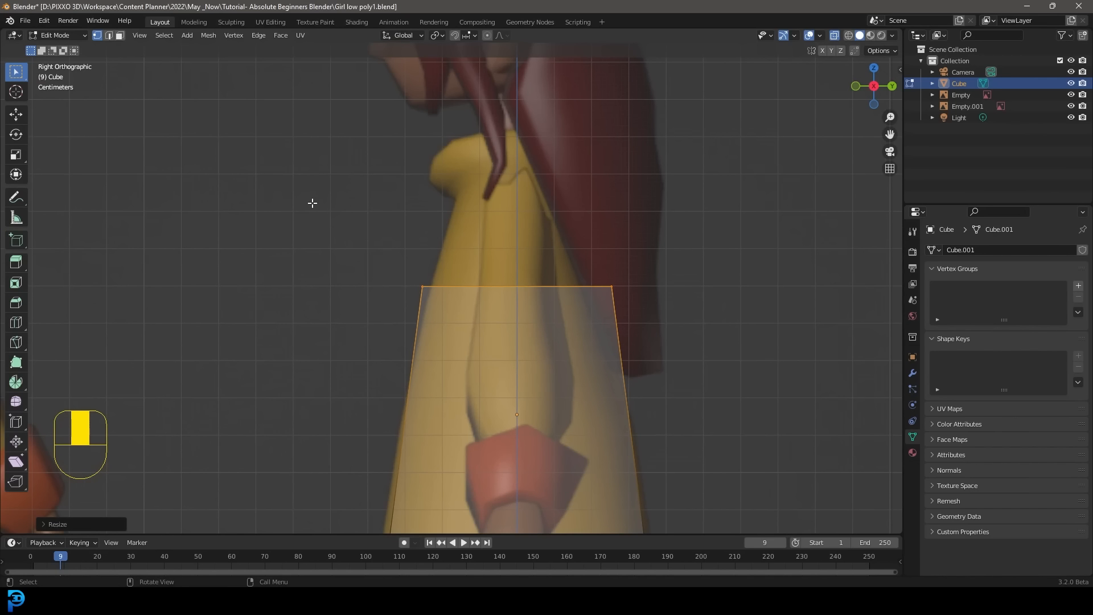
drag(312, 203, 462, 384)
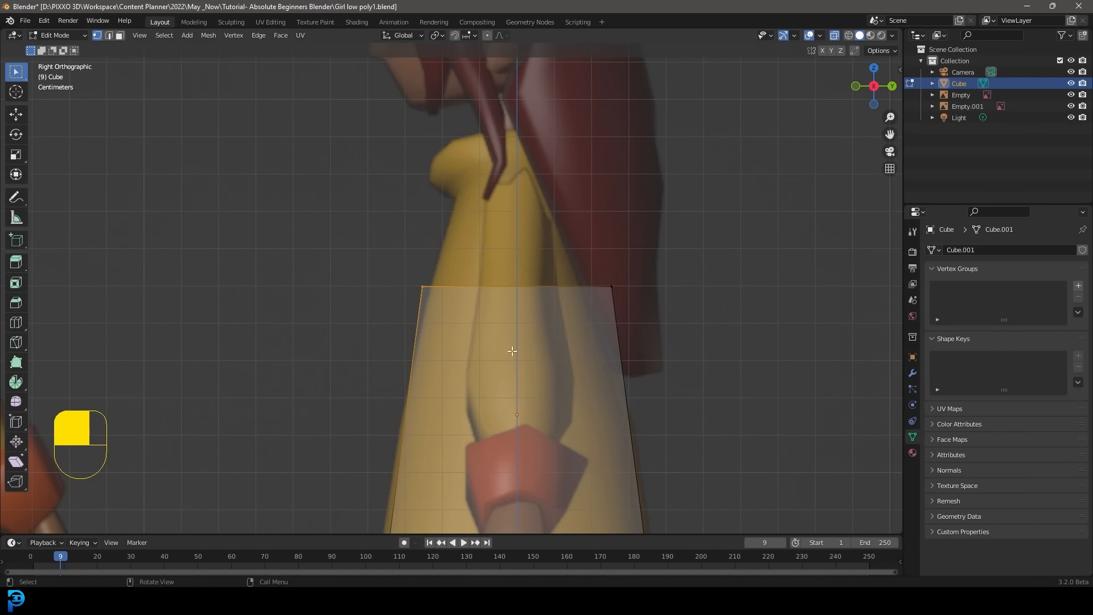
key(g)
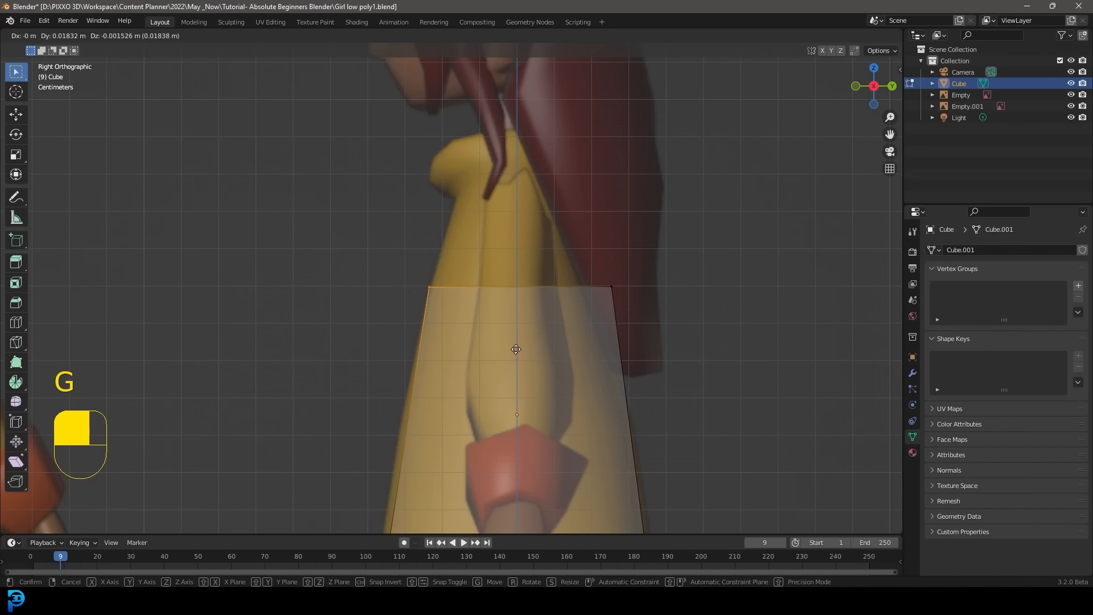
click(515, 350)
drag(716, 387, 580, 223)
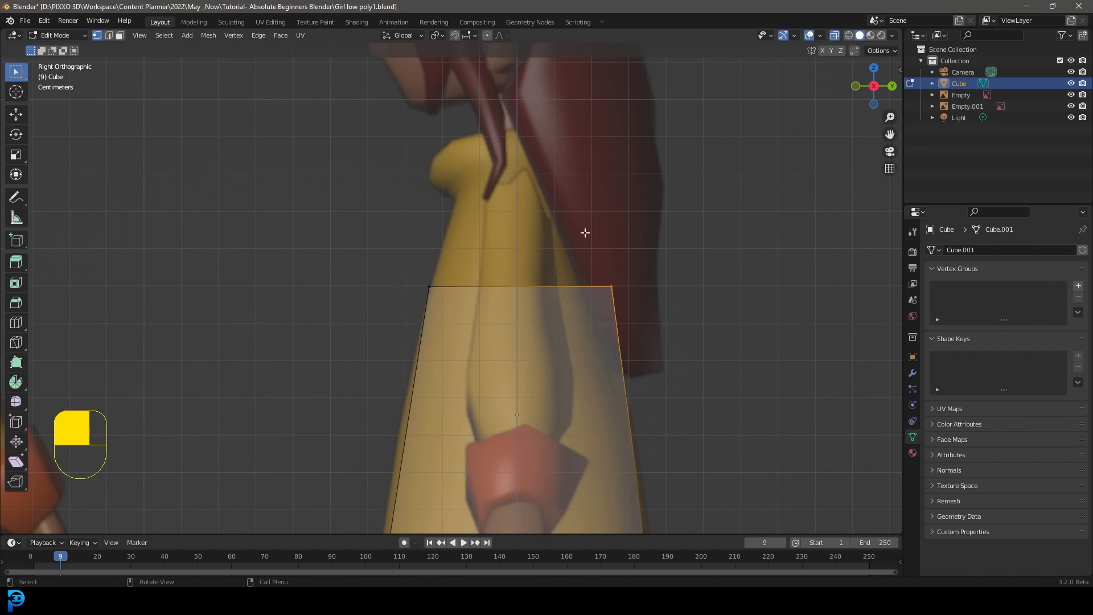
key(g)
click(658, 325)
scroll(621, 361, down, 4)
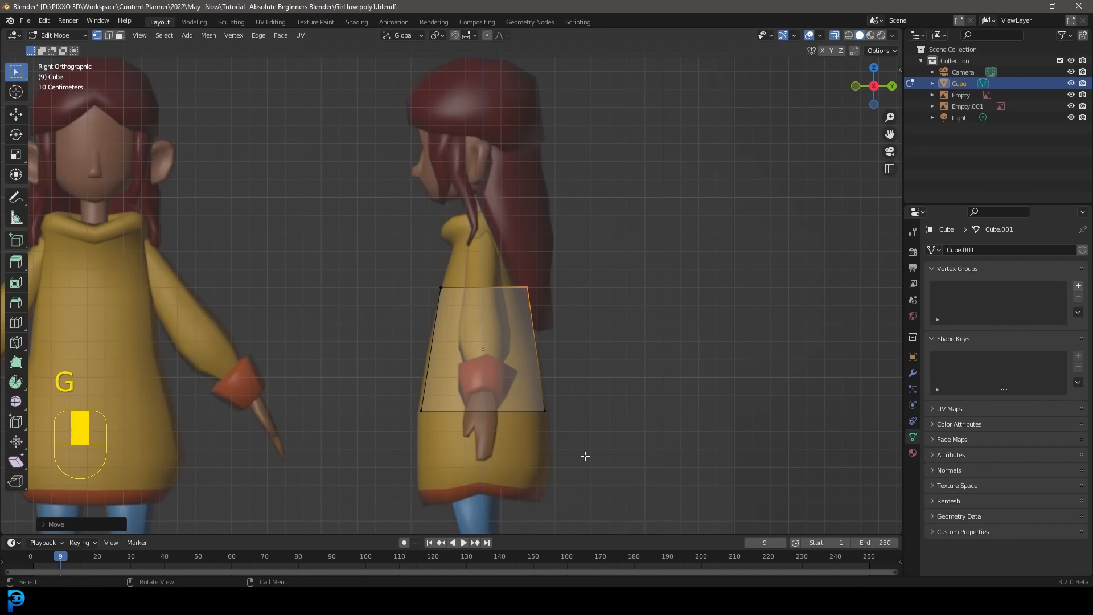
Move the bottom back vertices slightly outward and adjust the bottom front vertices to follow the sweater's outline in the side view
drag(585, 456, 395, 374)
scroll(496, 460, up, 2)
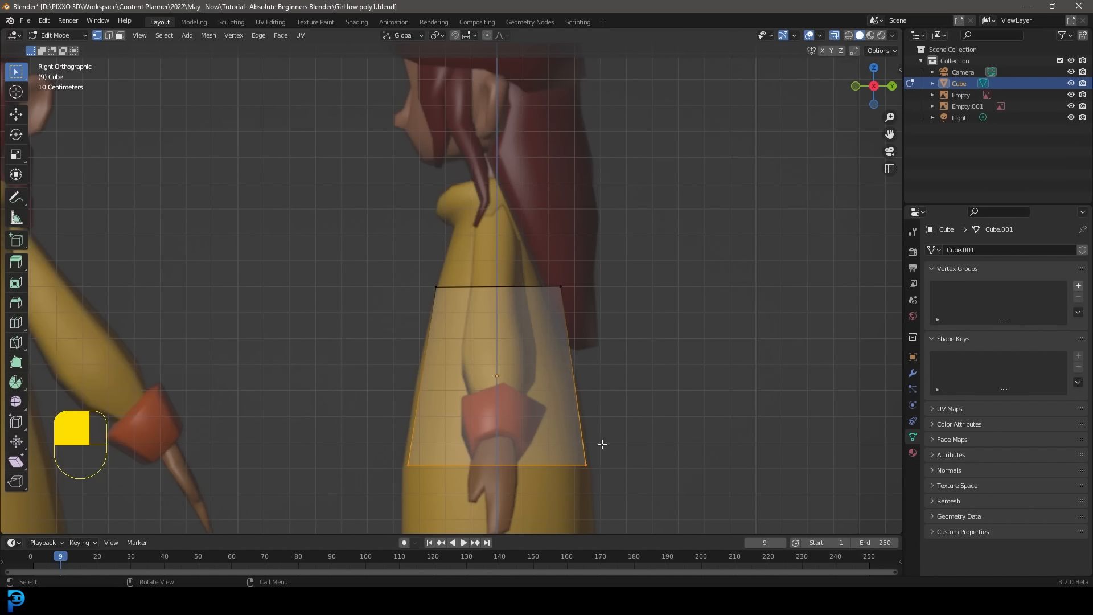
drag(640, 505, 541, 420)
key(g)
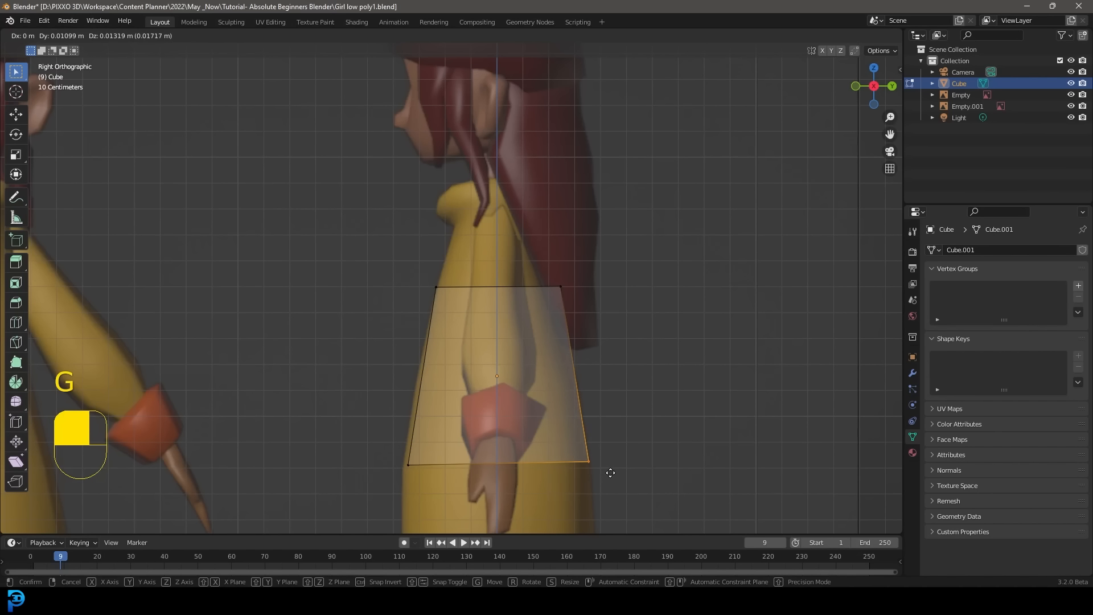
click(610, 473)
scroll(594, 385, down, 4)
scroll(496, 426, up, 2)
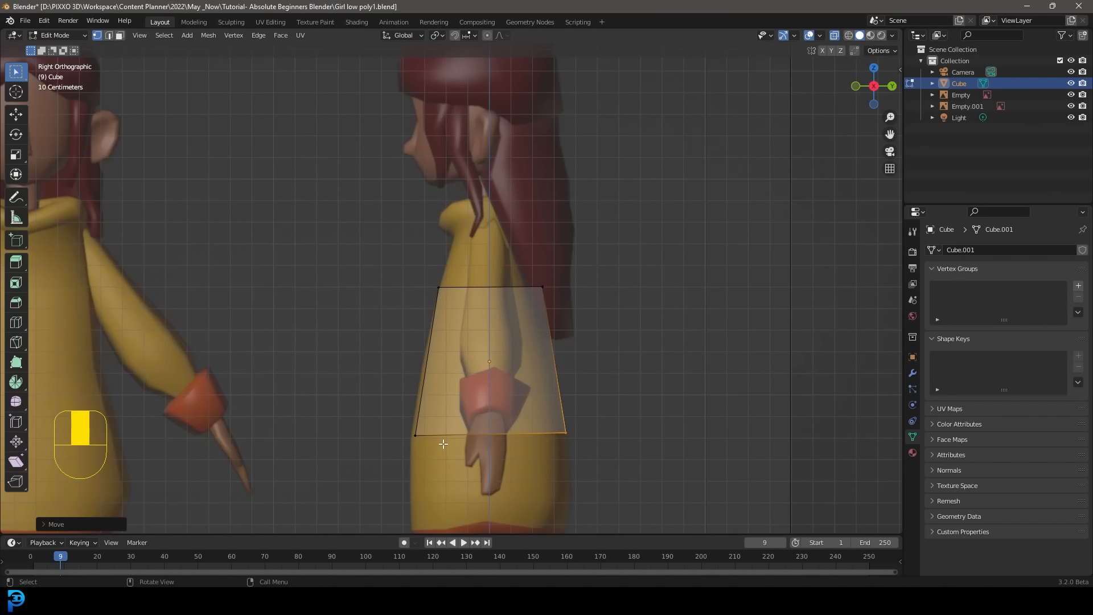
drag(442, 444, 389, 401)
key(g)
click(490, 469)
scroll(541, 410, down, 3)
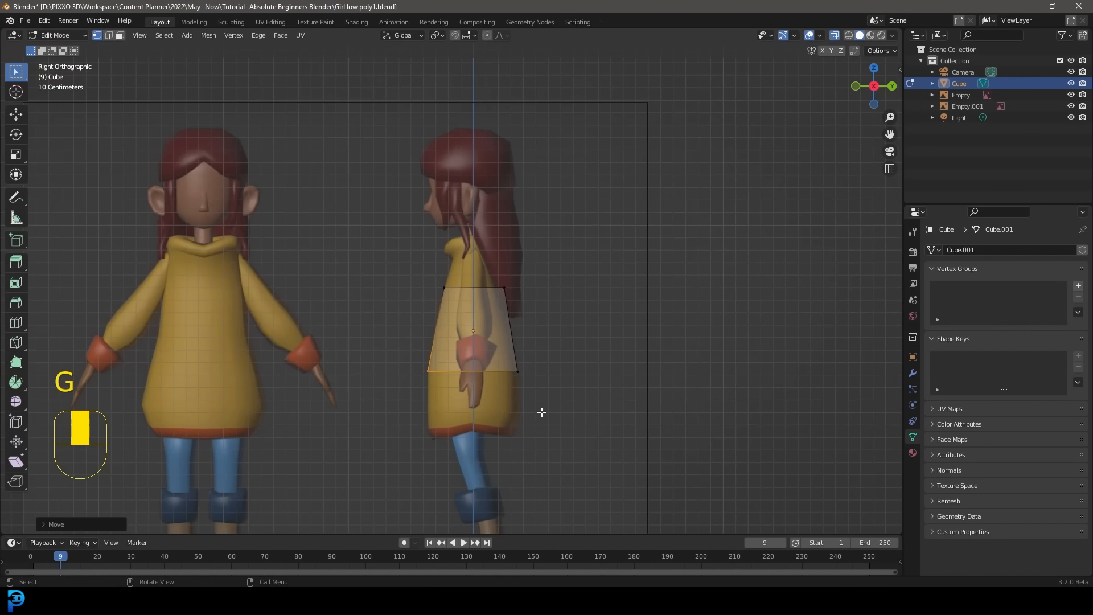
Select the cube's bottom vertices and switch to face selection so the whole bottom face is selected
shift+middle_drag(542, 410, 537, 378)
scroll(649, 439, up, 3)
drag(649, 440, 372, 313)
middle_drag(372, 314, 422, 319)
middle_drag(547, 393, 567, 375)
drag(784, 497, 374, 326)
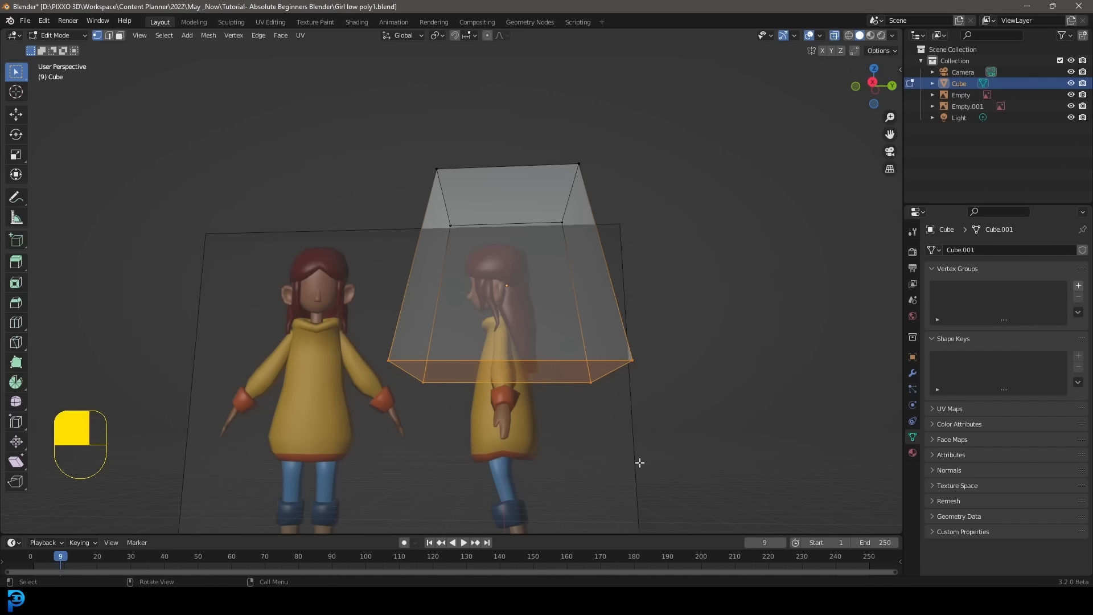
click(120, 36)
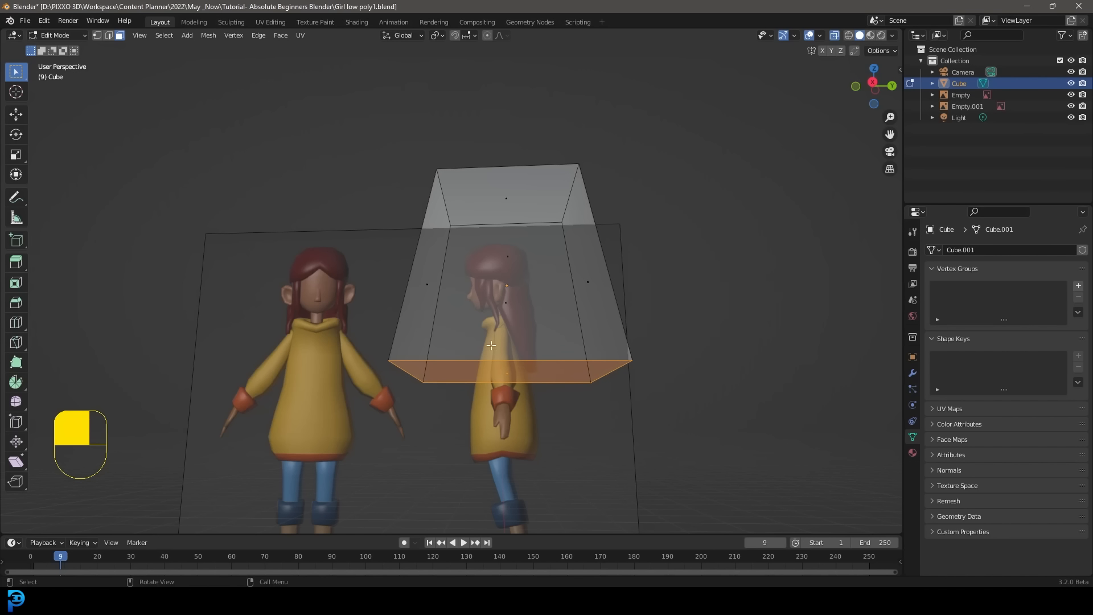
middle_drag(491, 345, 502, 366)
middle_drag(560, 304, 468, 273)
middle_drag(532, 364, 490, 360)
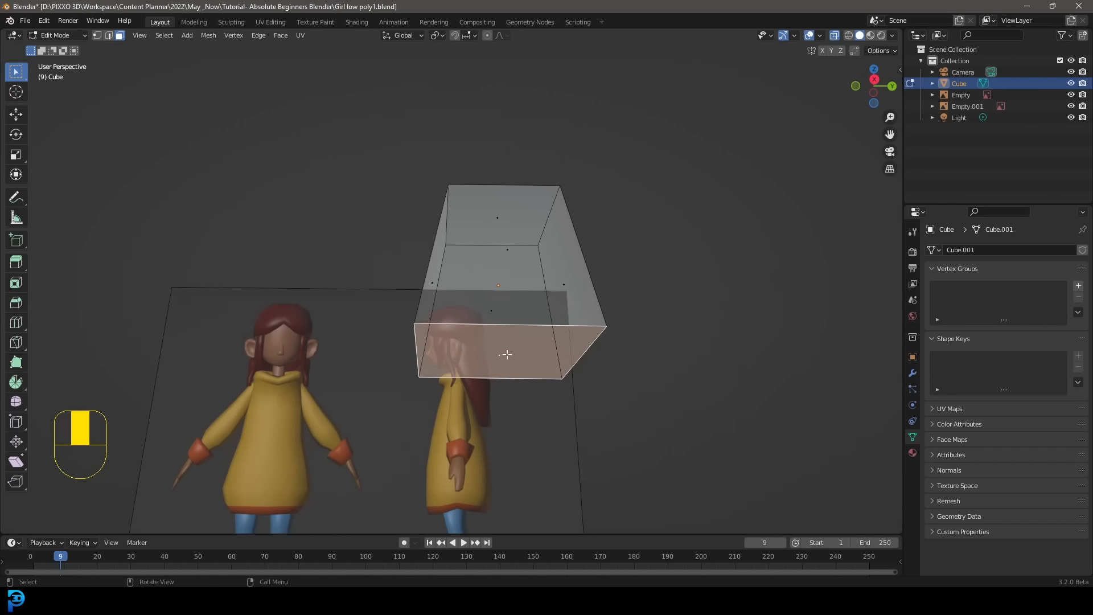
In the right orthographic view, extrude the bottom face down to the sweater's red hem
key(KP_3)
scroll(538, 400, up, 1)
shift+middle_drag(539, 400, 551, 288)
key(e)
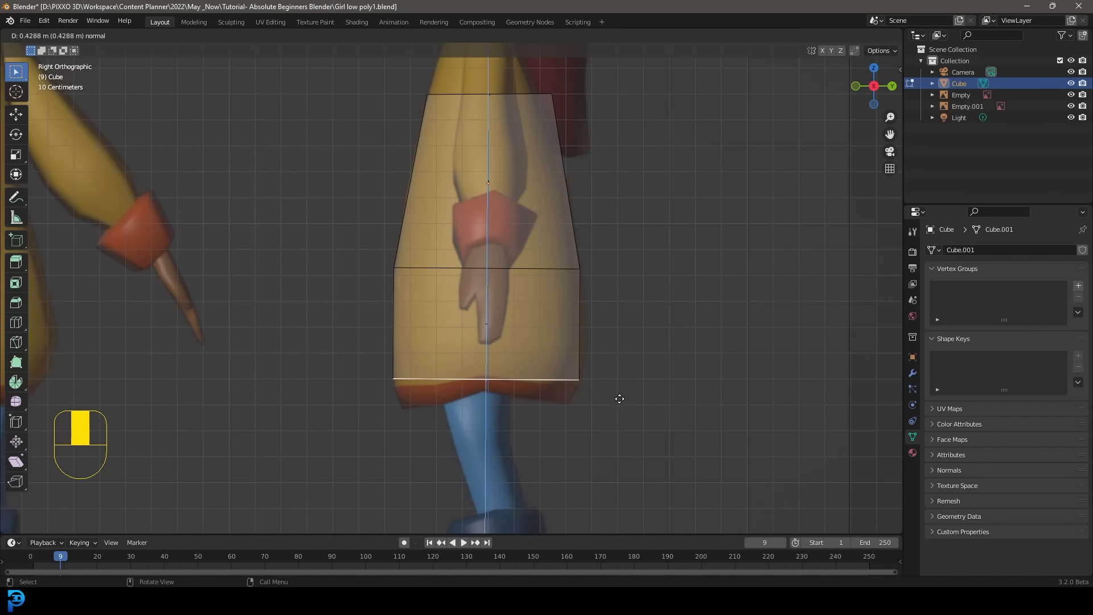
click(619, 409)
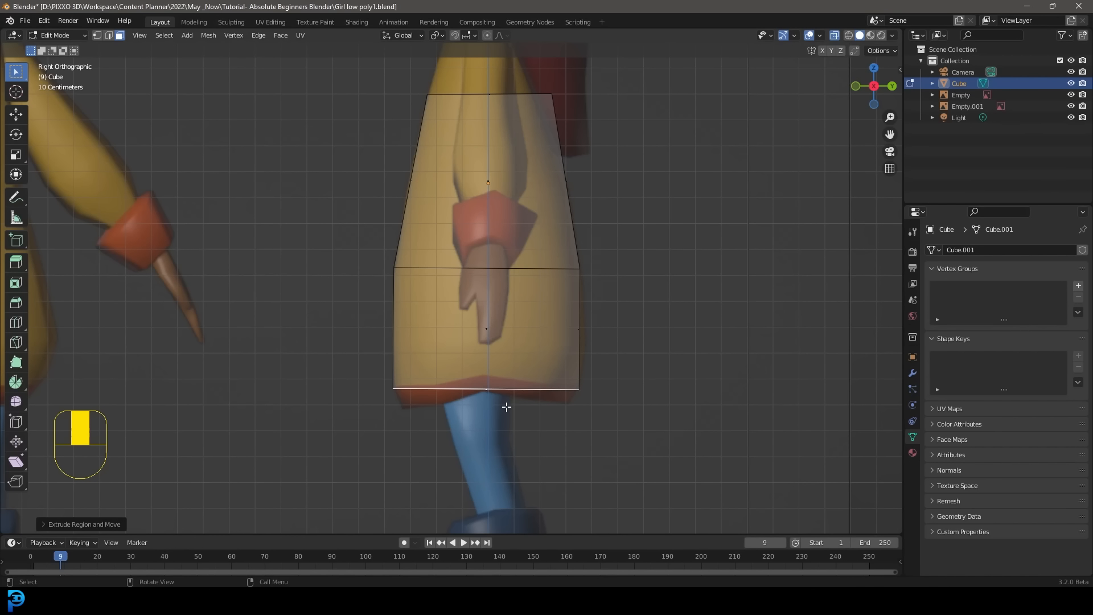
Rotate the extruded bottom face about -7.25 degrees and move it about 0.03 m to line up with the sweater's hem
scroll(506, 406, up, 1)
key(r)
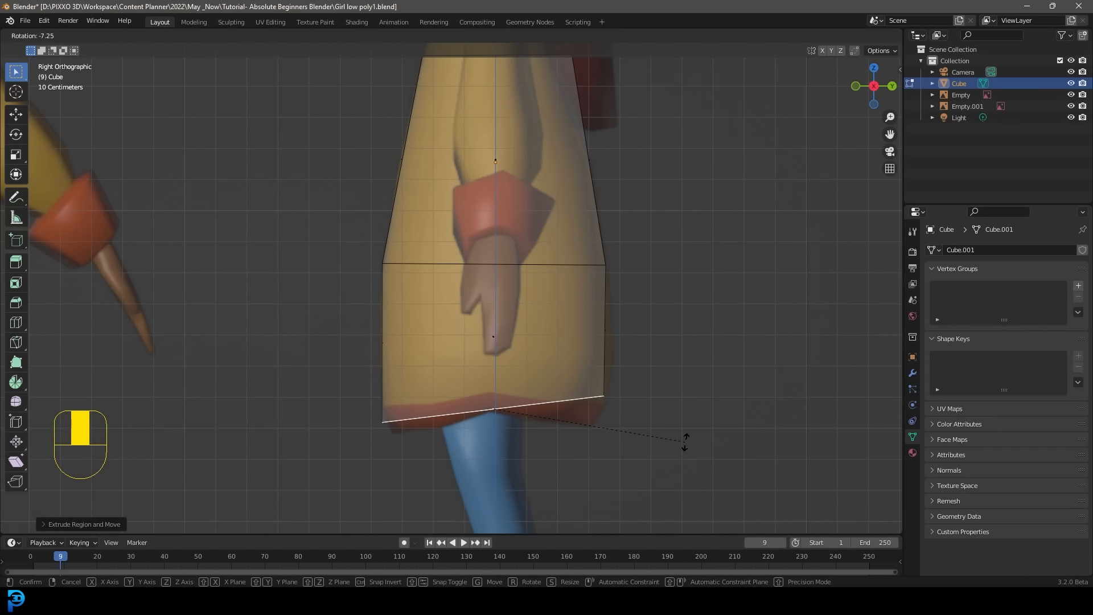
click(684, 442)
key(g)
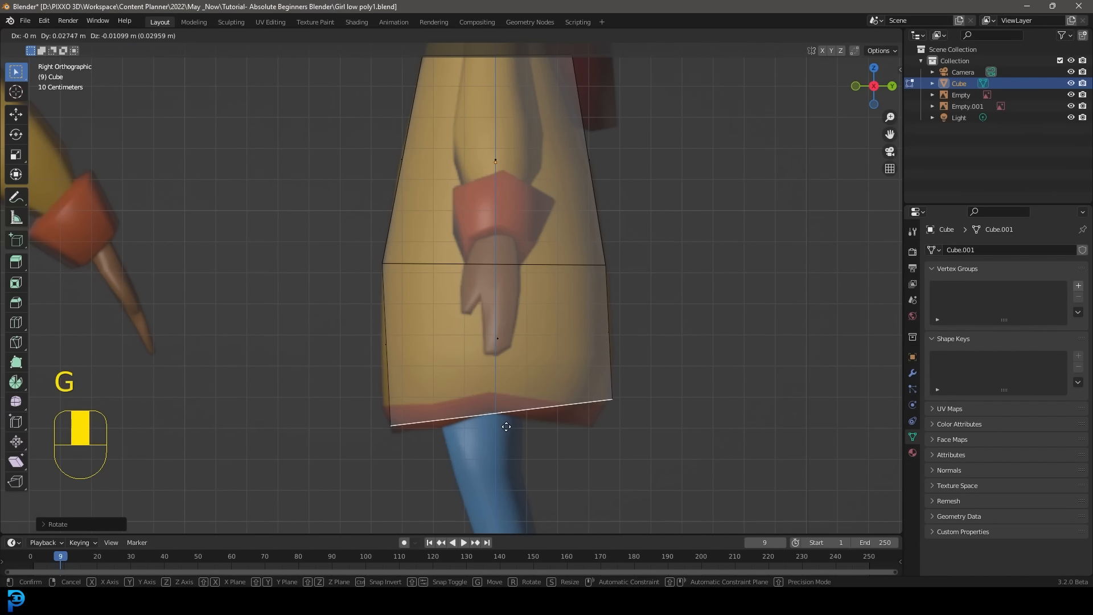
click(505, 425)
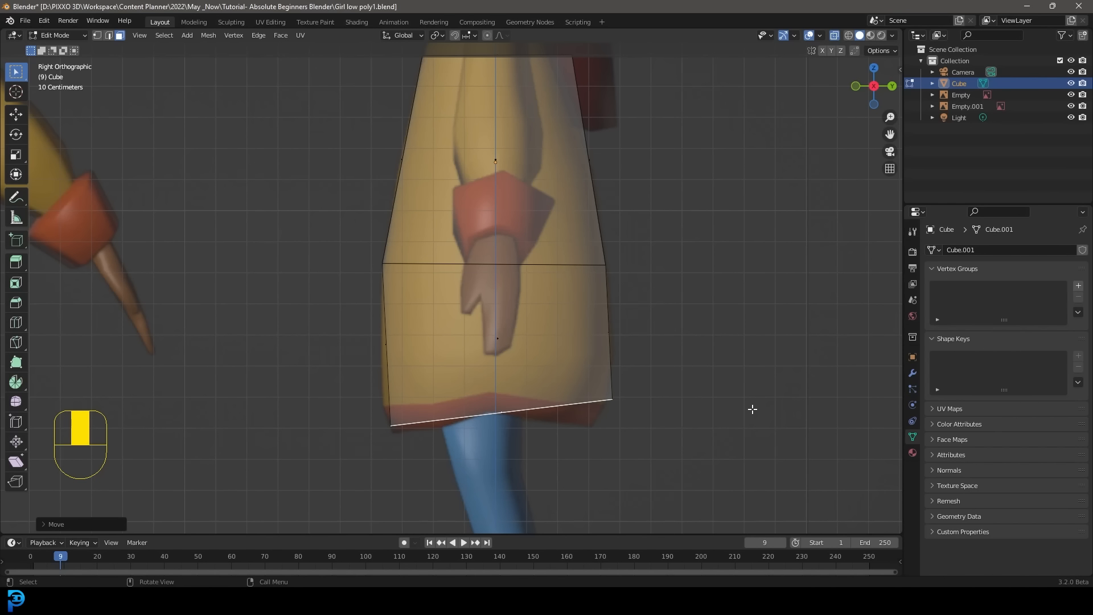
Add one horizontal loop cut, without sliding it, halfway up the lower section of the torso mesh
scroll(616, 313, down, 3)
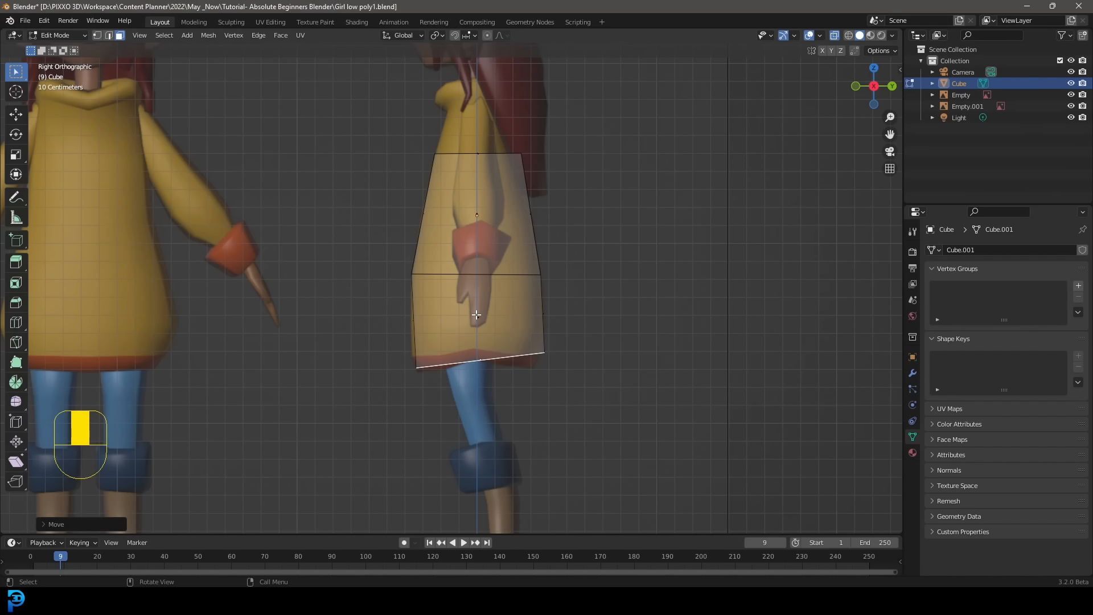
key(KP_1)
scroll(480, 318, up, 3)
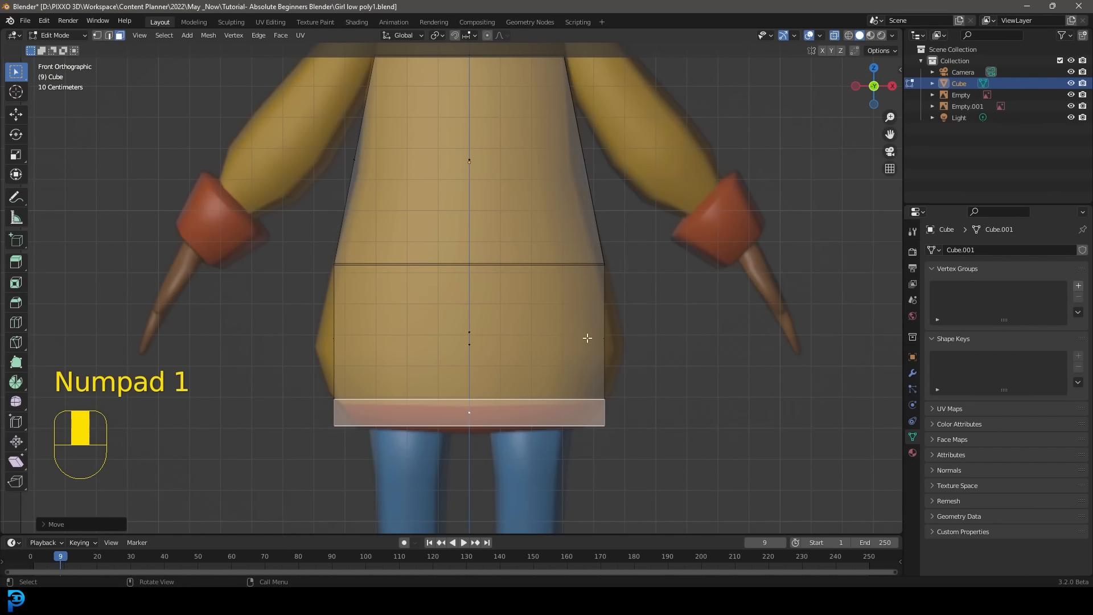
scroll(627, 362, up, 1)
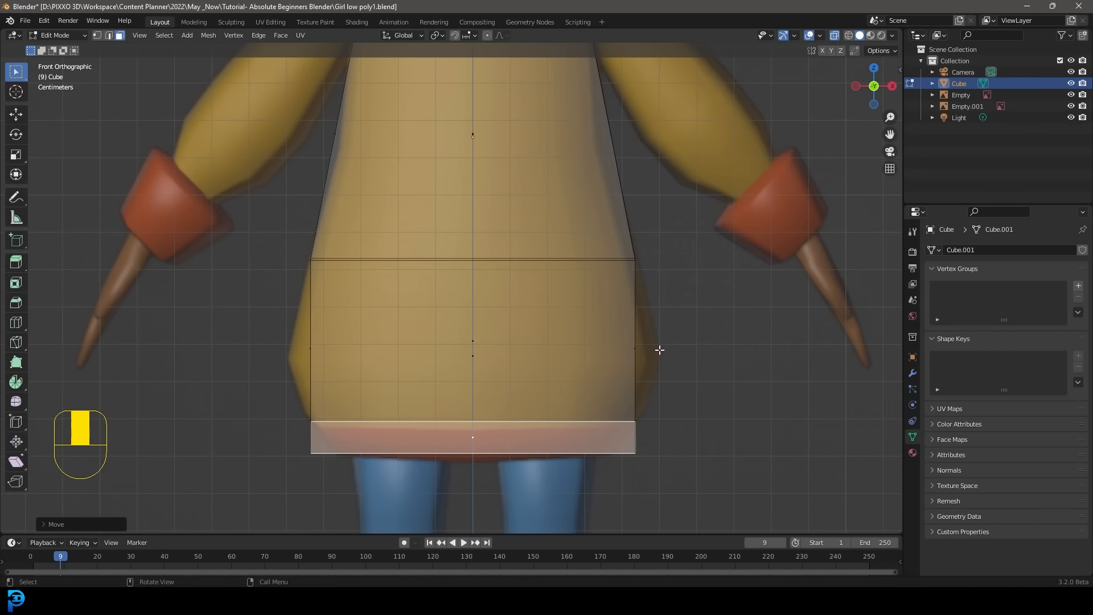
scroll(649, 350, up, 1)
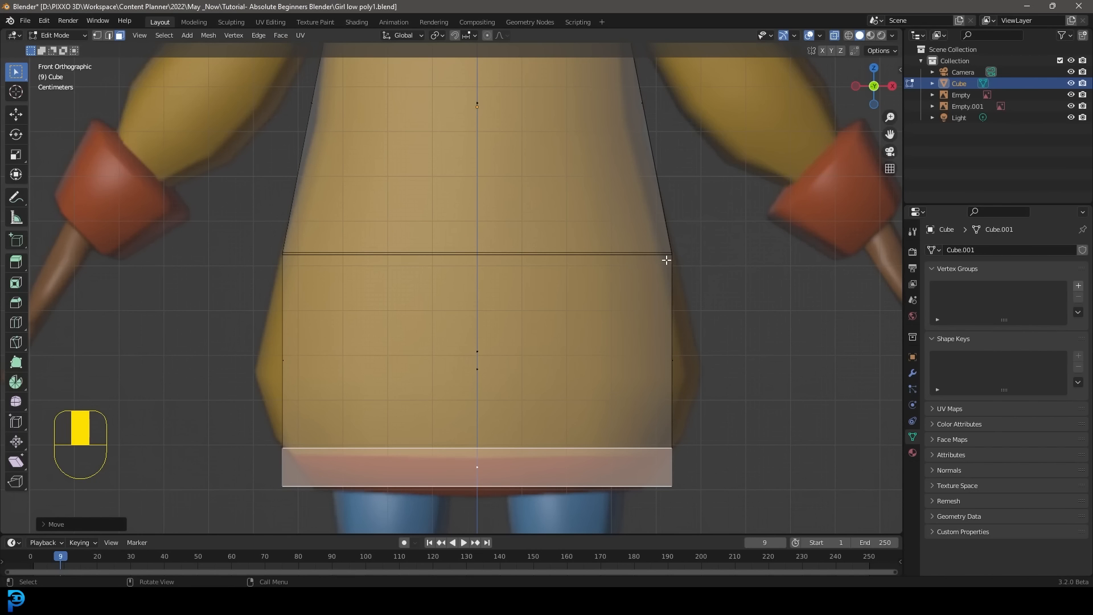
mouse_move(280, 341)
middle_down()
mouse_move(295, 360)
mouse_move(303, 351)
mouse_move(285, 353)
middle_up()
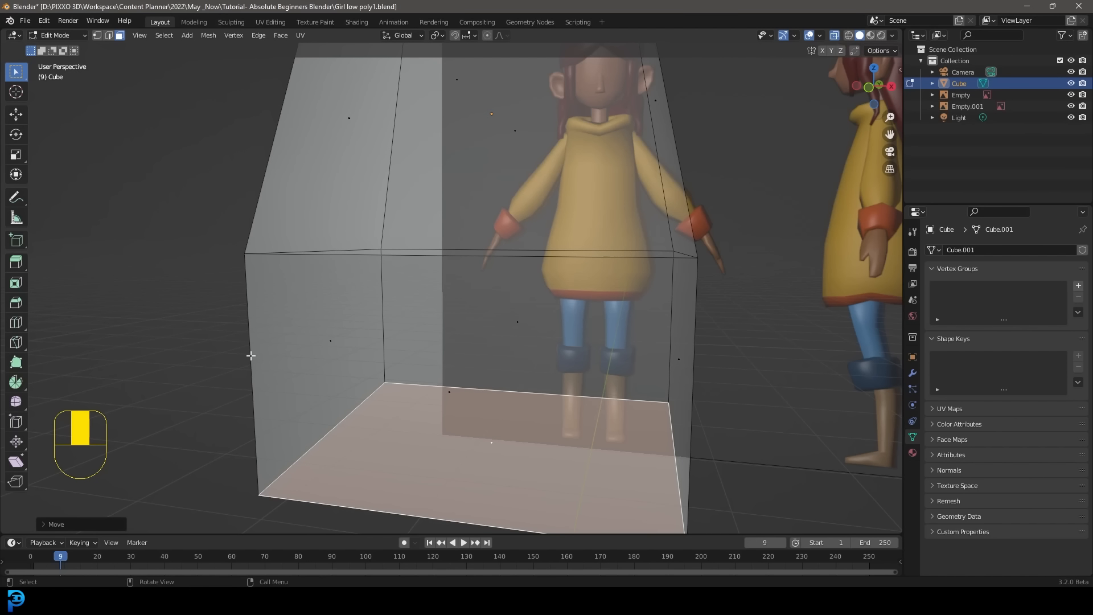
key(ctrl)
key(ctrl+r)
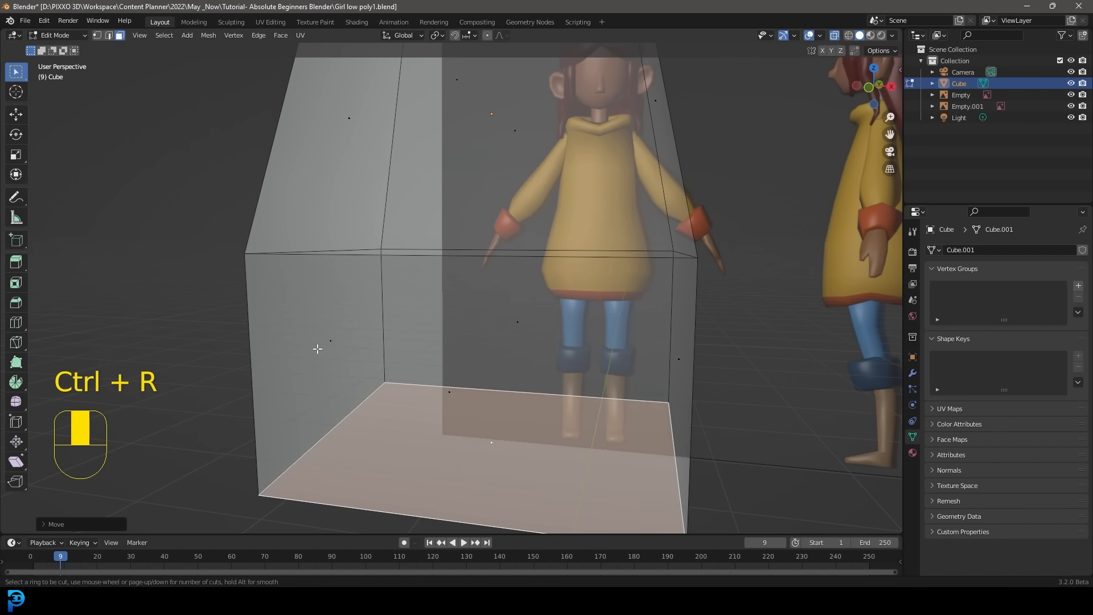
click(246, 381)
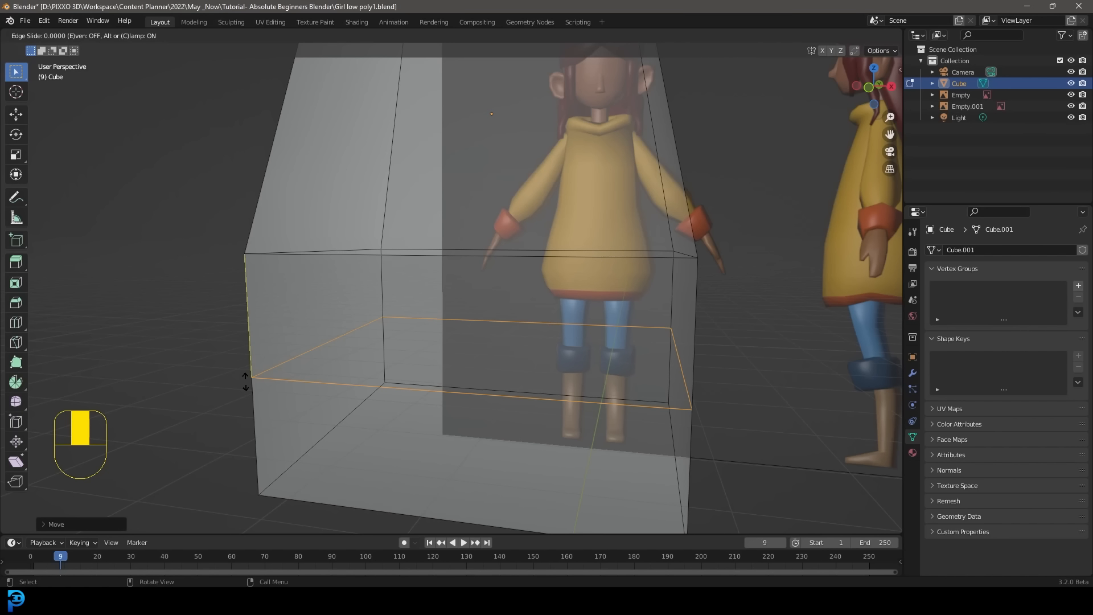
click(246, 382)
In the front orthographic view, scale the new edge loop along X by about 1.12 to match the sweater's widest outline
scroll(543, 376, down, 5)
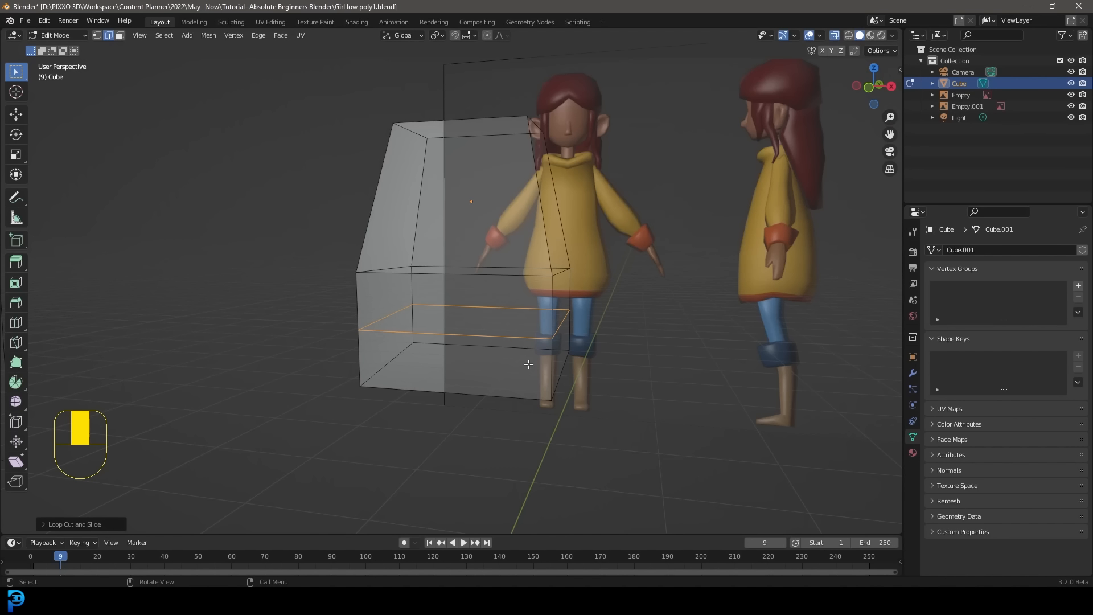
key(KP_1)
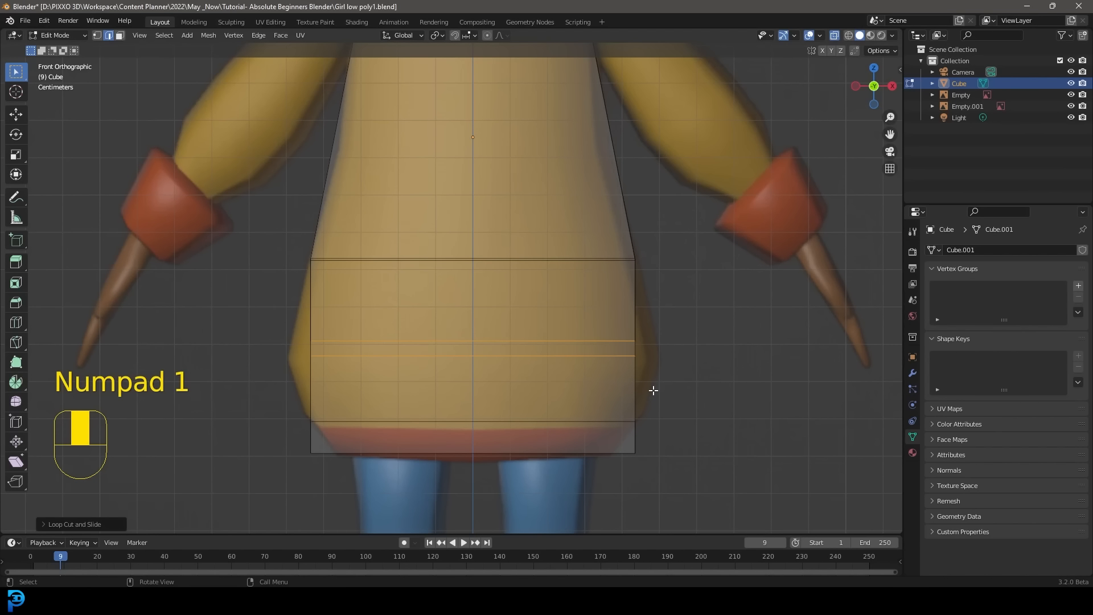
key(s)
key(x)
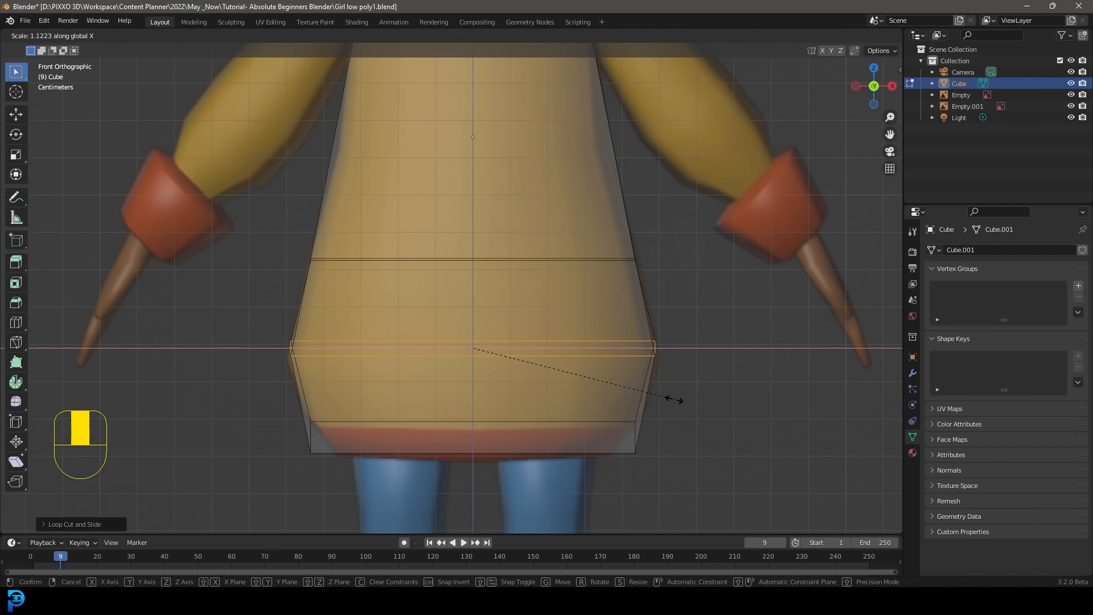
click(674, 400)
Clear the selection and box-select the widened edge loop in the front view, checking it from other angles
key(alt+a)
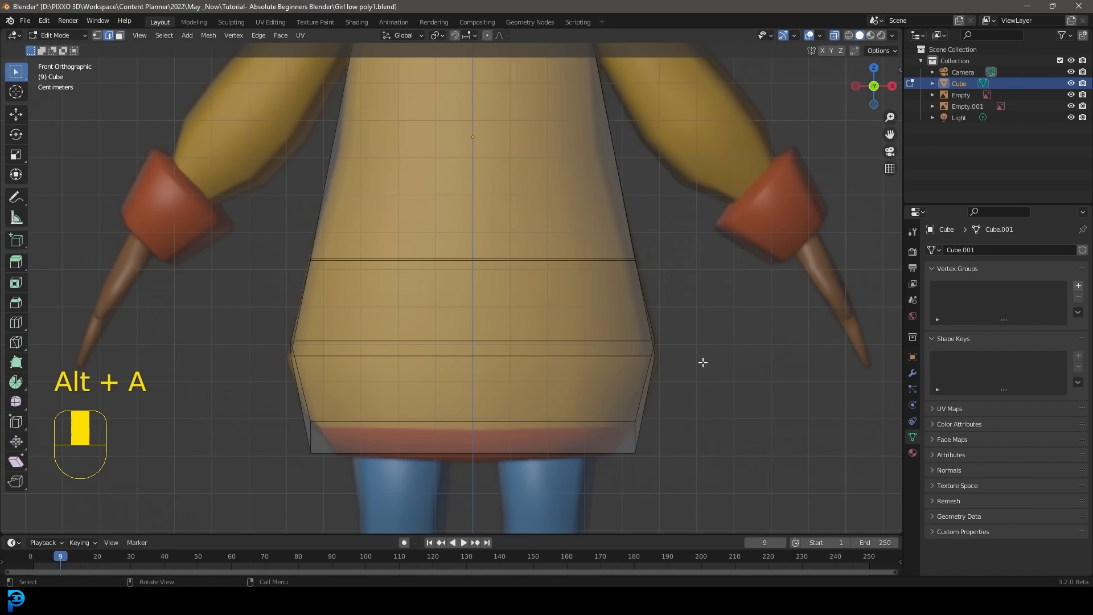
drag(243, 323, 719, 380)
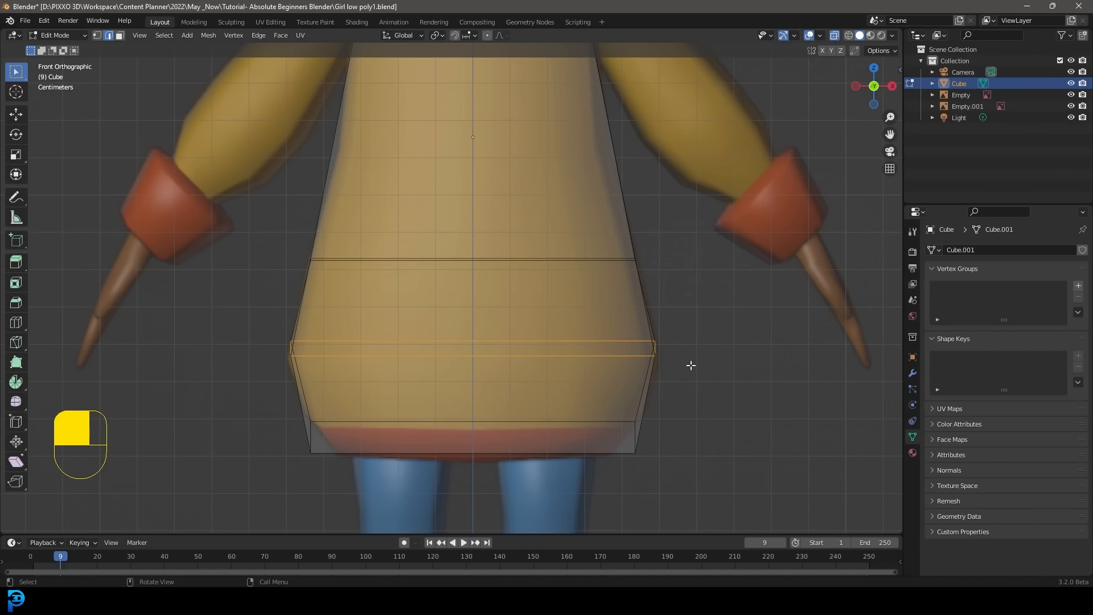
drag(260, 228, 711, 393)
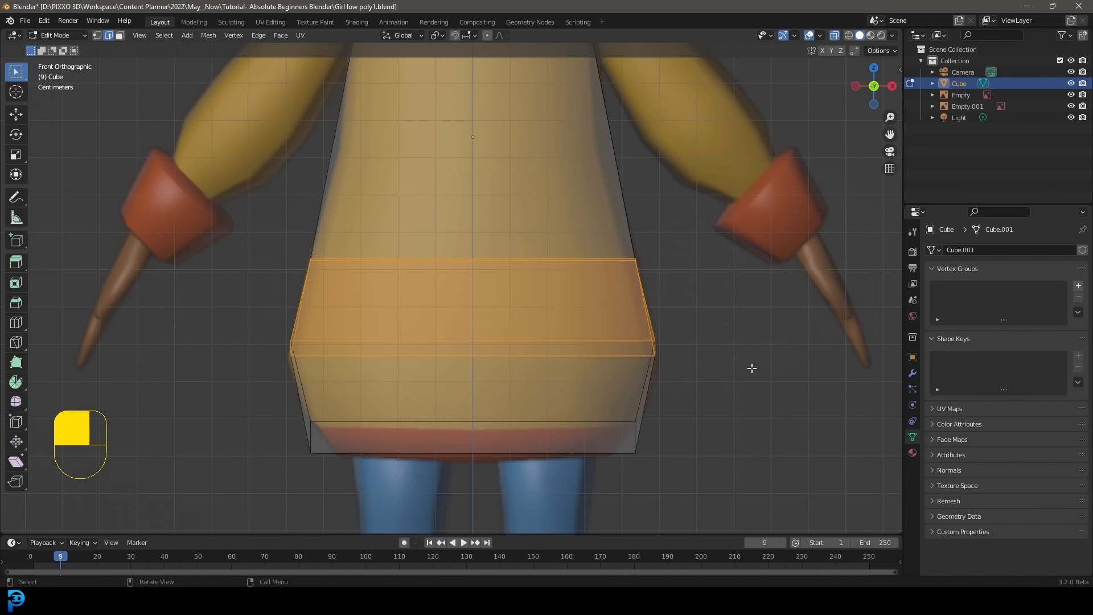
scroll(378, 372, down, 3)
drag(298, 361, 646, 309)
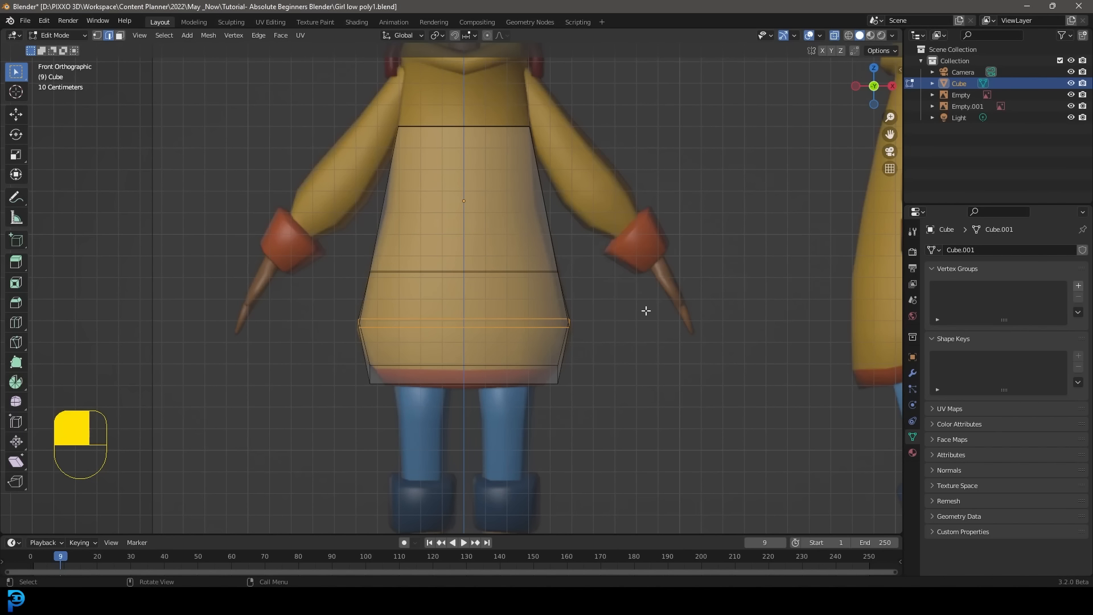
middle_drag(647, 310, 549, 316)
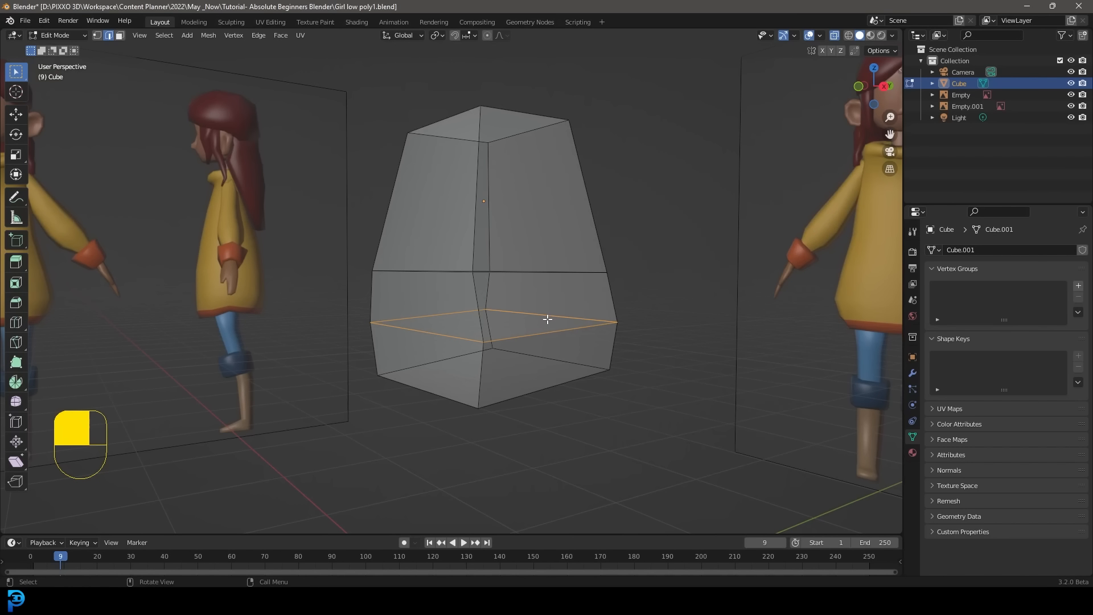
mouse_move(478, 329)
middle_down()
mouse_move(471, 325)
mouse_move(497, 328)
mouse_move(485, 337)
middle_up()
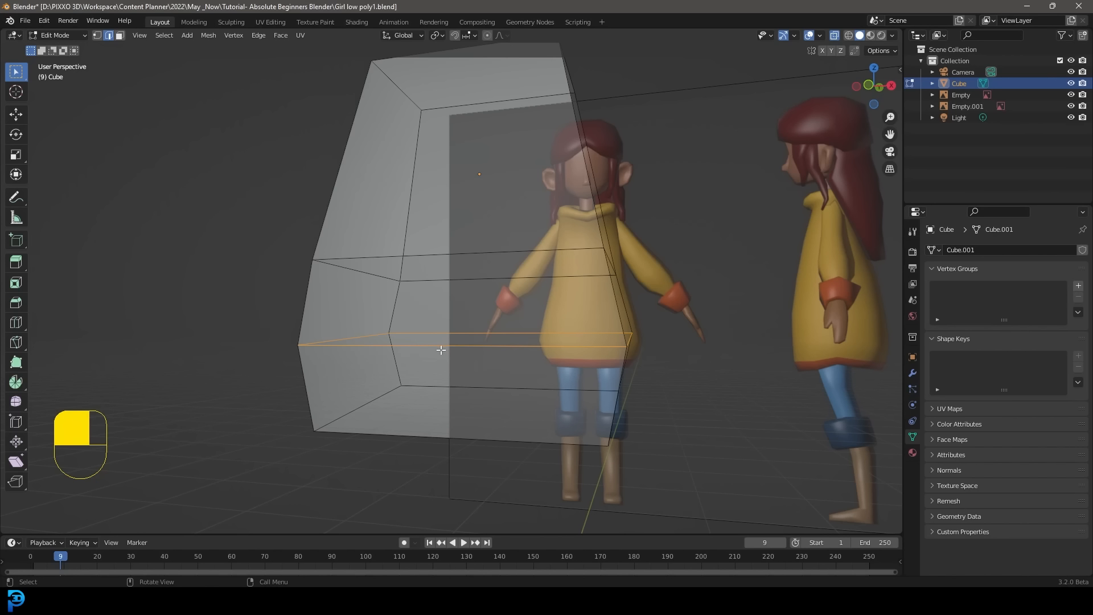
Reselect the widened loop as a whole edge loop and edge by edge, switching between vertex and edge selection
key(alt+a)
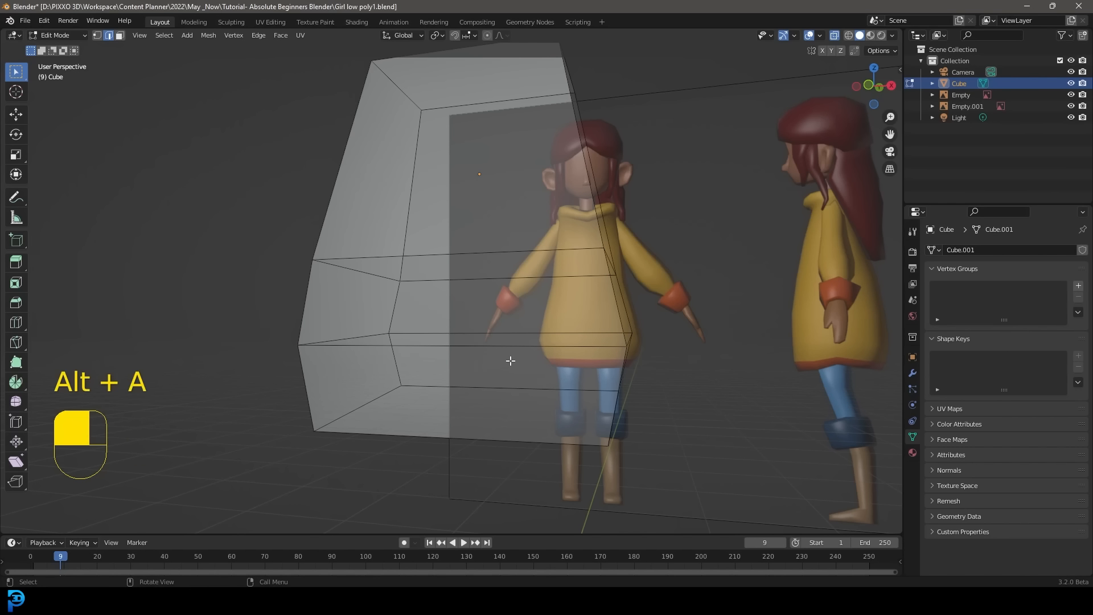
alt+shift+click(469, 344)
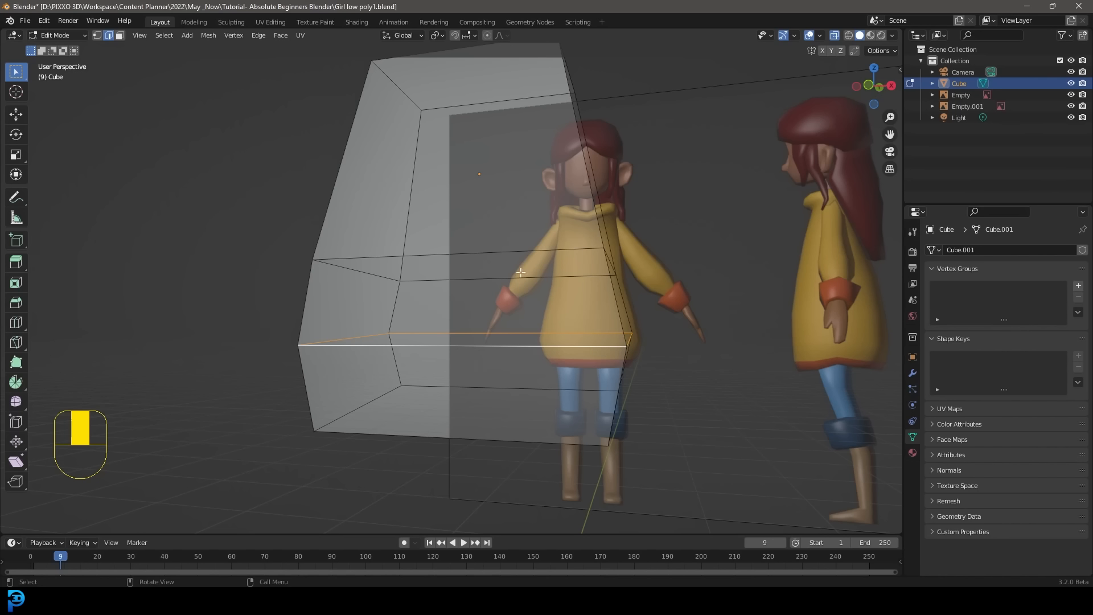
middle_drag(543, 348, 507, 370)
shift+click(574, 361)
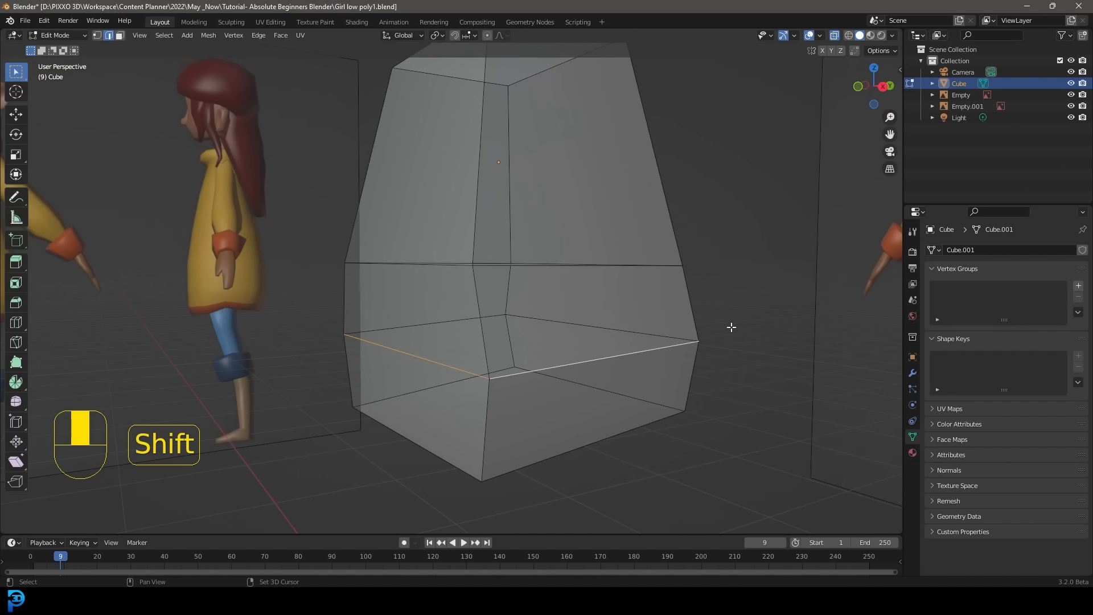
middle_drag(730, 324, 497, 363)
shift+click(473, 376)
key(1)
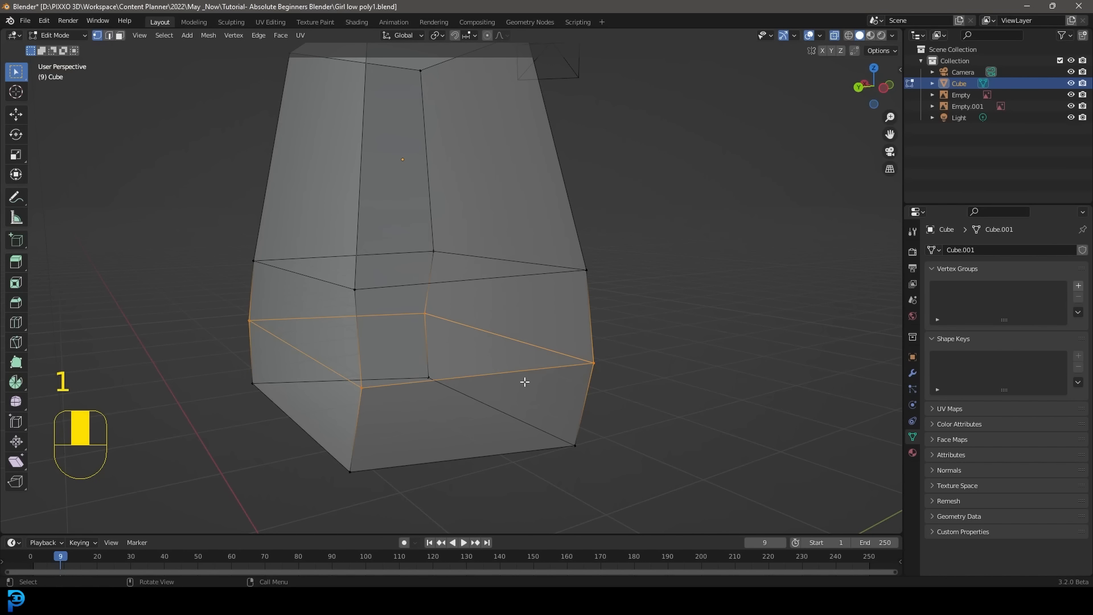
key(KP_1)
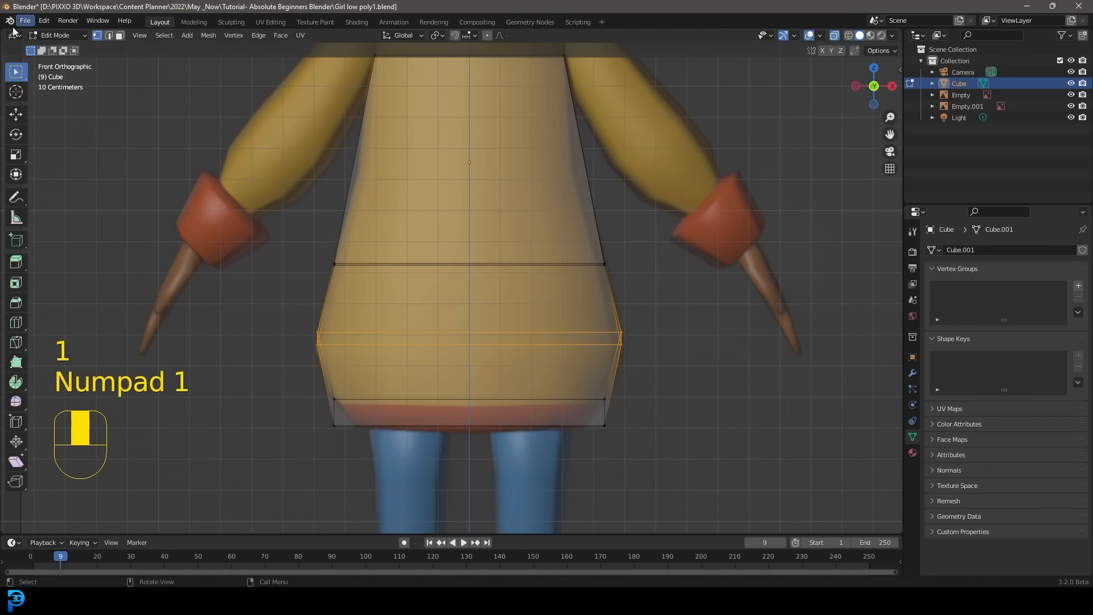
click(109, 36)
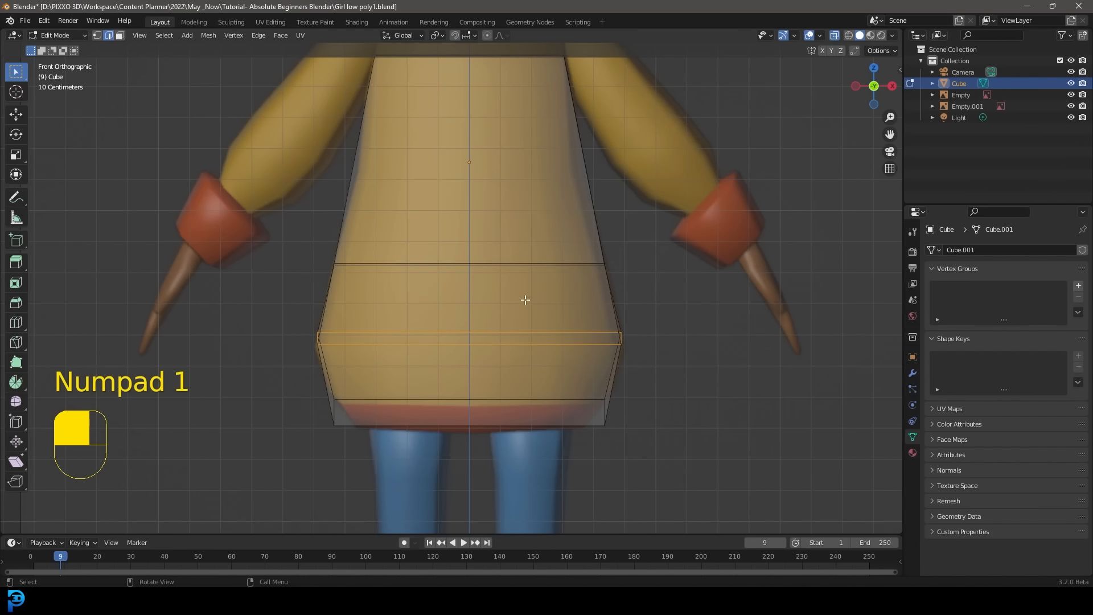
In the right orthographic view, select the front vertices of the widened loop and move them outward to the sweater's outline
scroll(499, 354, down, 1)
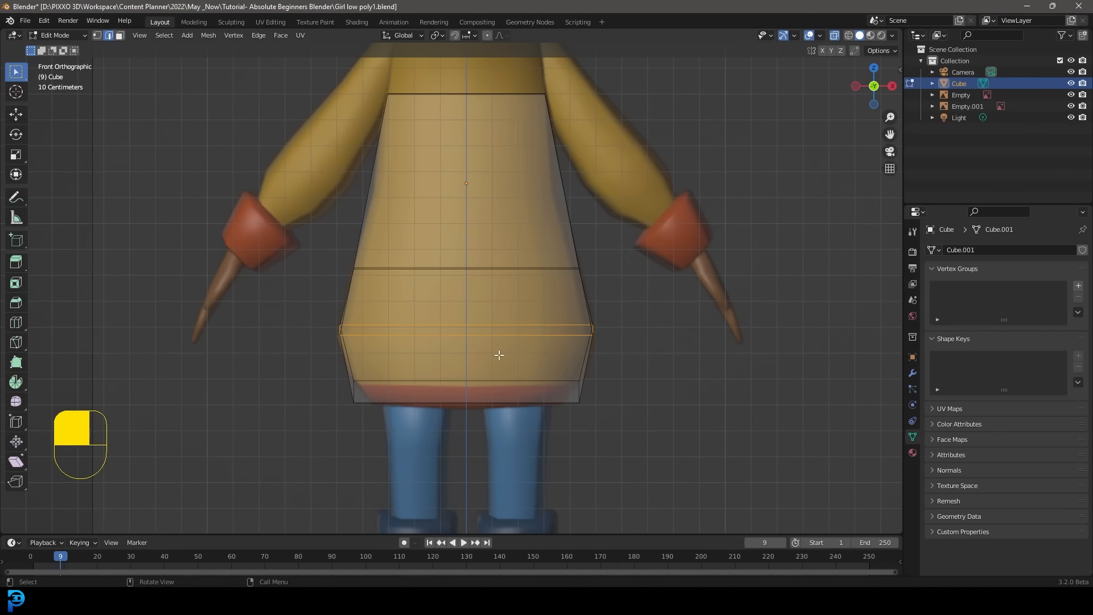
key(KP_3)
scroll(499, 354, up, 2)
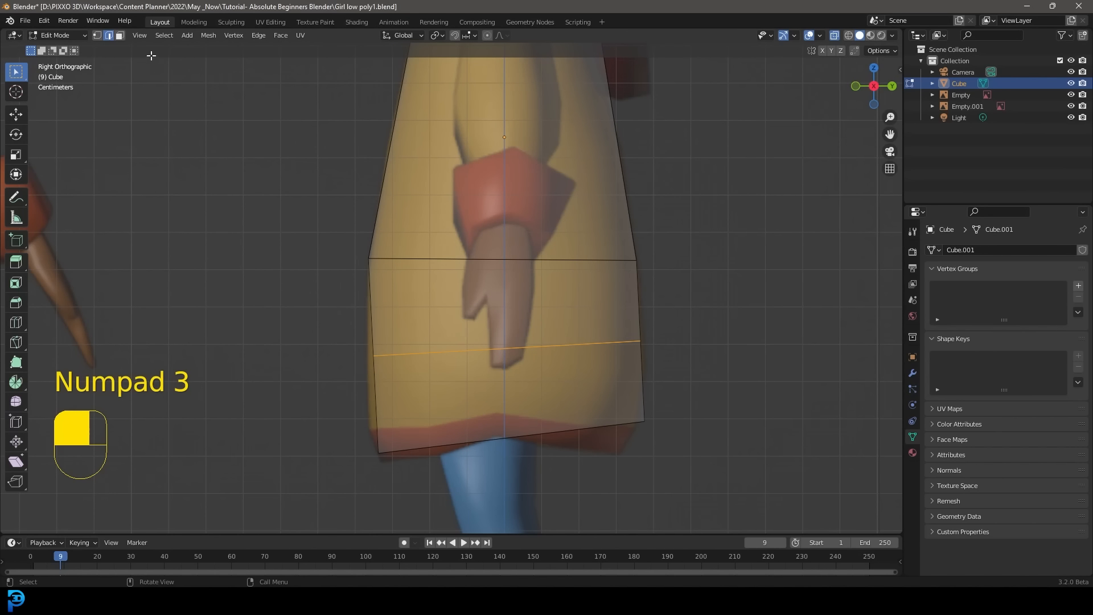
click(98, 36)
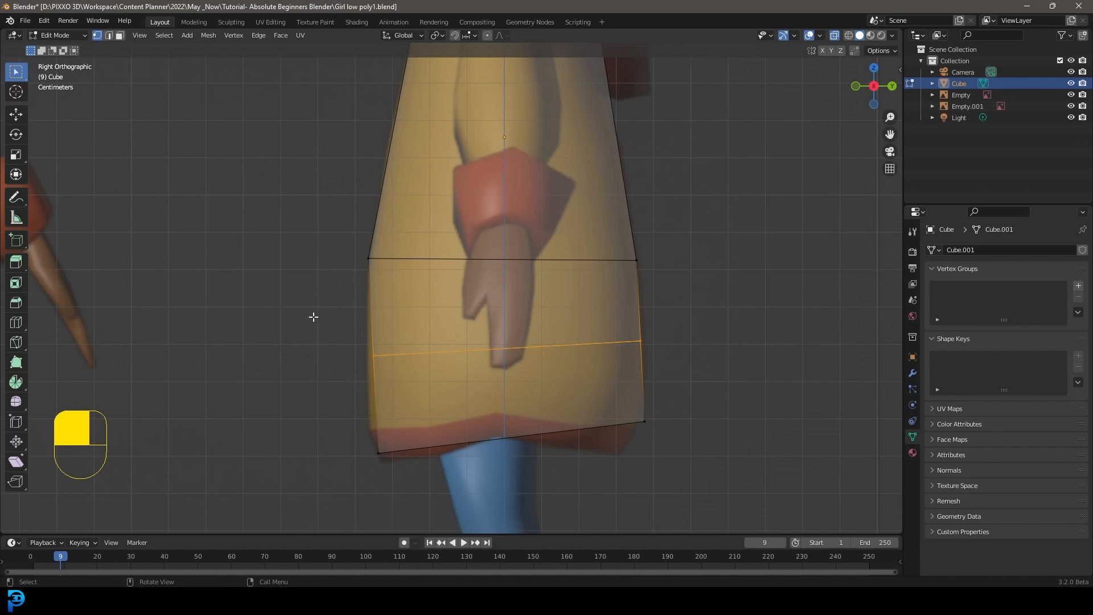
drag(319, 317, 424, 393)
key(g)
click(401, 393)
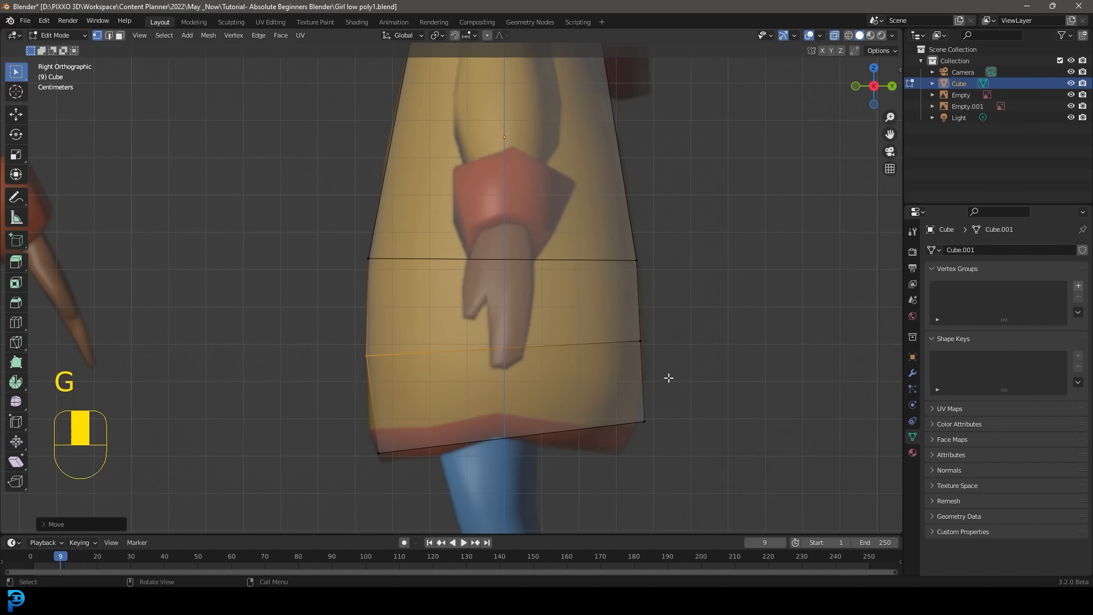
Adjust the back vertices of the widened loop and of the hem to follow the sweater's back outline
drag(669, 379, 617, 317)
key(g)
click(698, 373)
scroll(655, 382, down, 4)
drag(600, 393, 535, 304)
key(g)
click(595, 392)
key(g)
click(561, 327)
Add a vertical loop cut down the centre of the torso, splitting its front and back into equal halves
scroll(561, 326, down, 3)
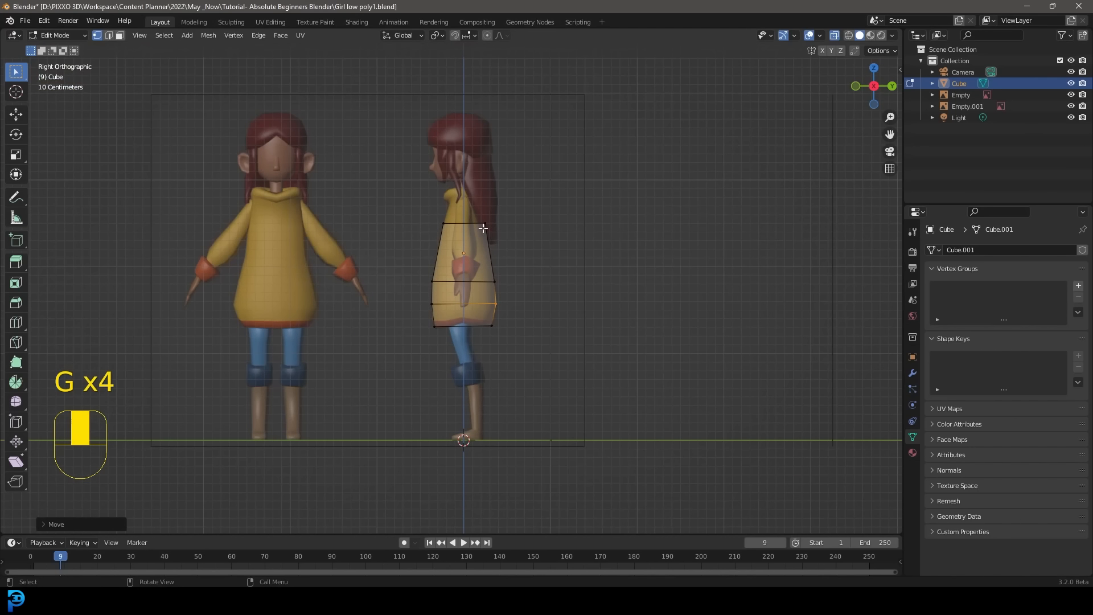
scroll(496, 265, down, 4)
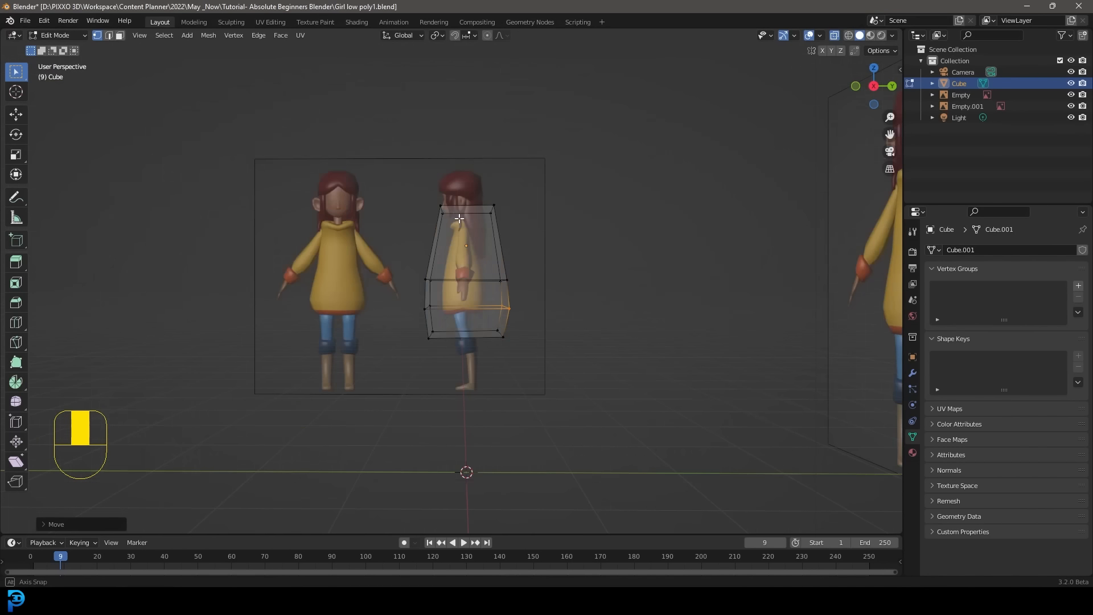
middle_drag(497, 265, 502, 310)
scroll(502, 285, up, 2)
shift+middle_drag(501, 259, 564, 387)
scroll(442, 302, up, 2)
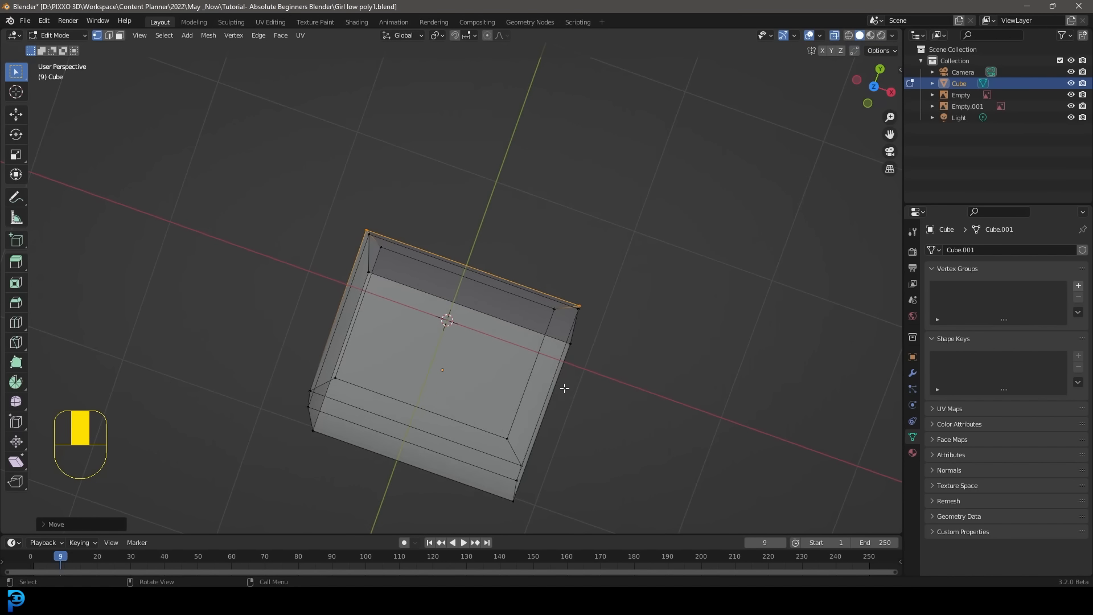
middle_drag(531, 430, 511, 318)
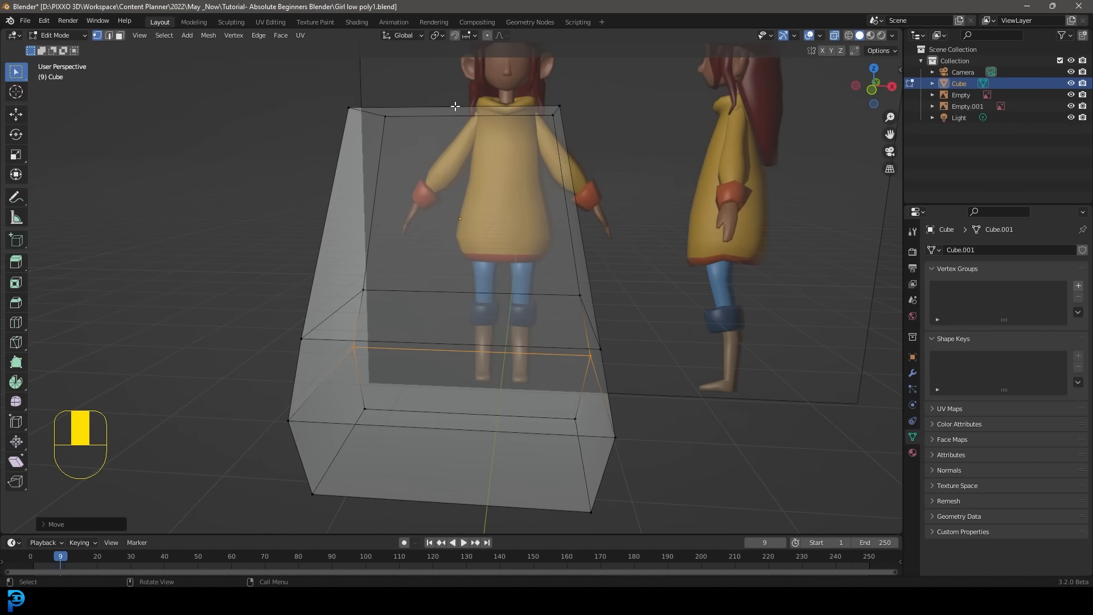
key(ctrl+r)
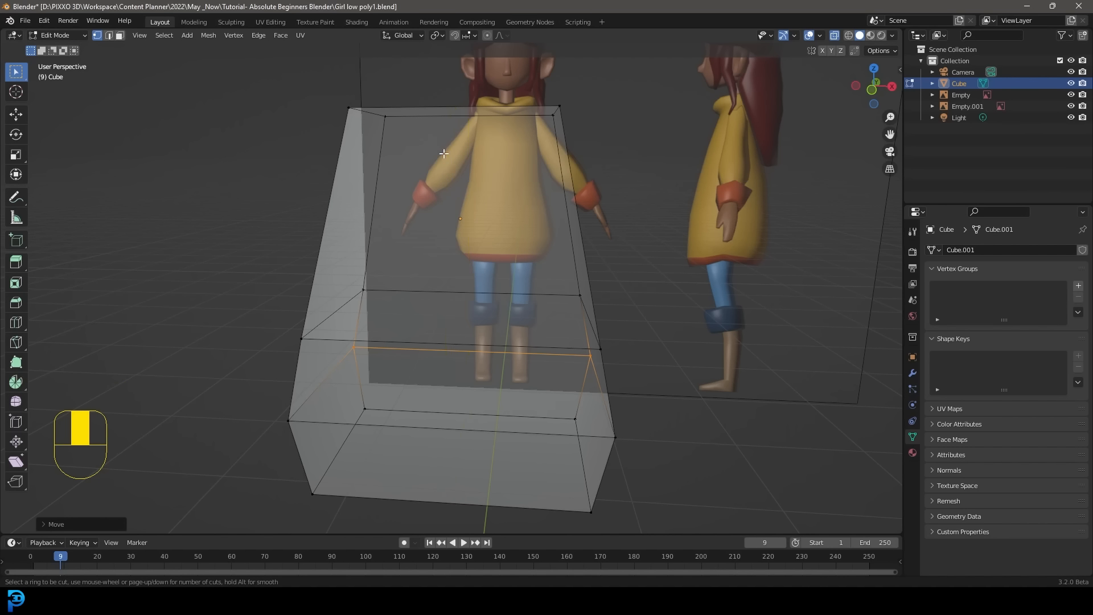
click(455, 101)
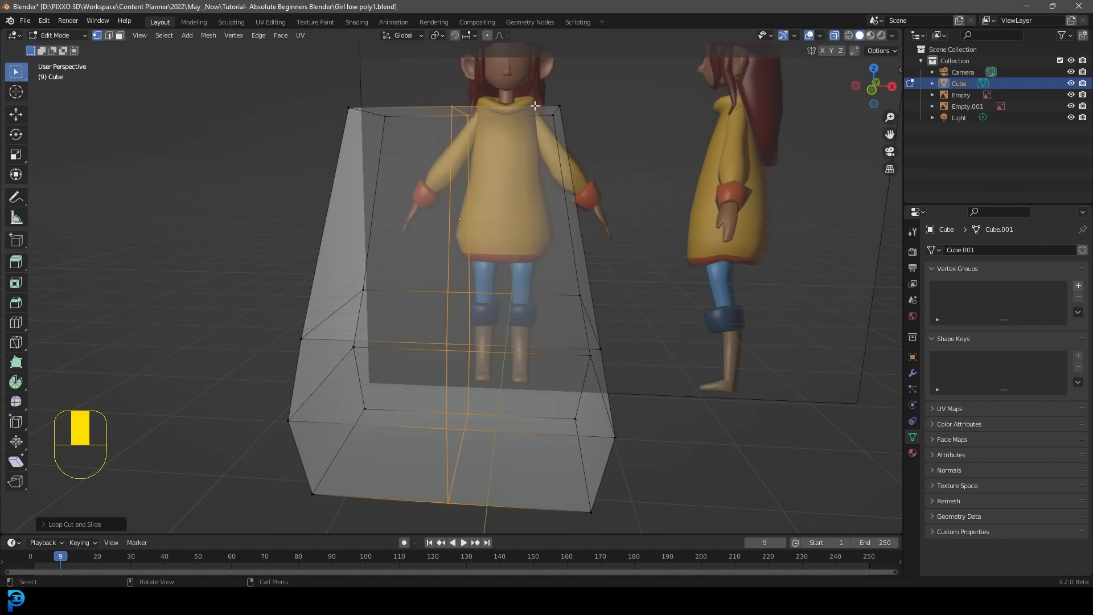
In the front orthographic view, select the torso's outer vertices on the negative X side and delete them
key(KP_1)
scroll(466, 308, up, 1)
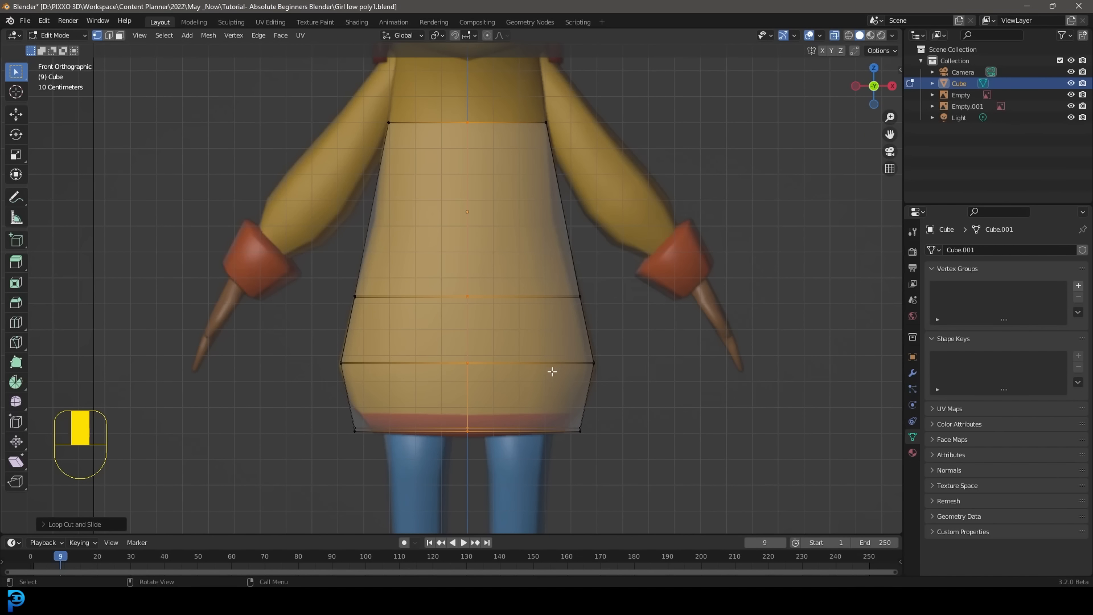
drag(621, 479, 437, 75)
drag(236, 502, 408, 73)
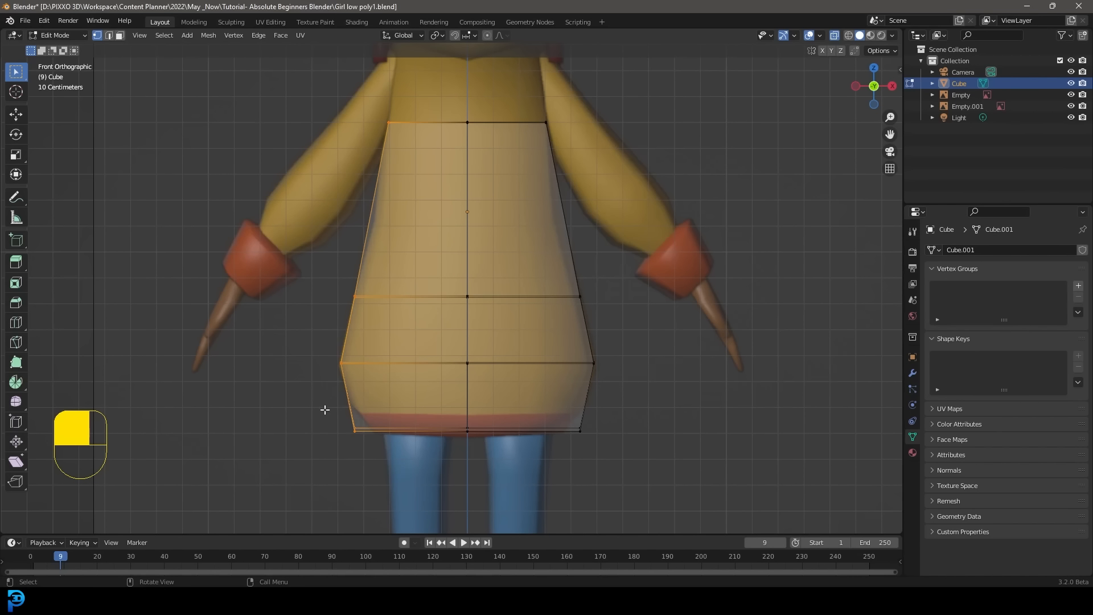
middle_drag(369, 273, 378, 244)
key(x)
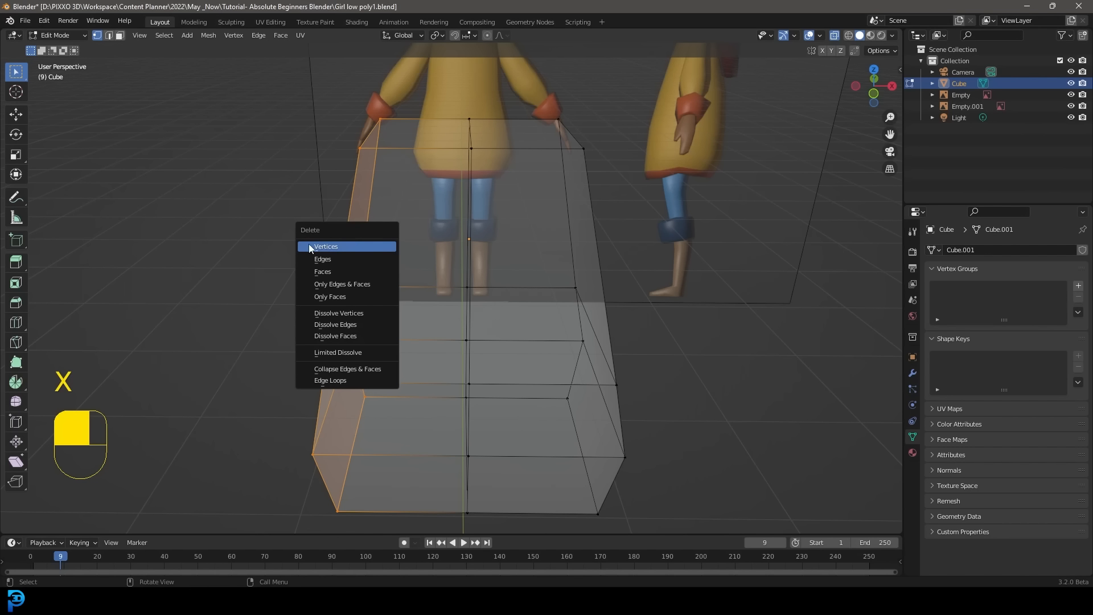
click(323, 249)
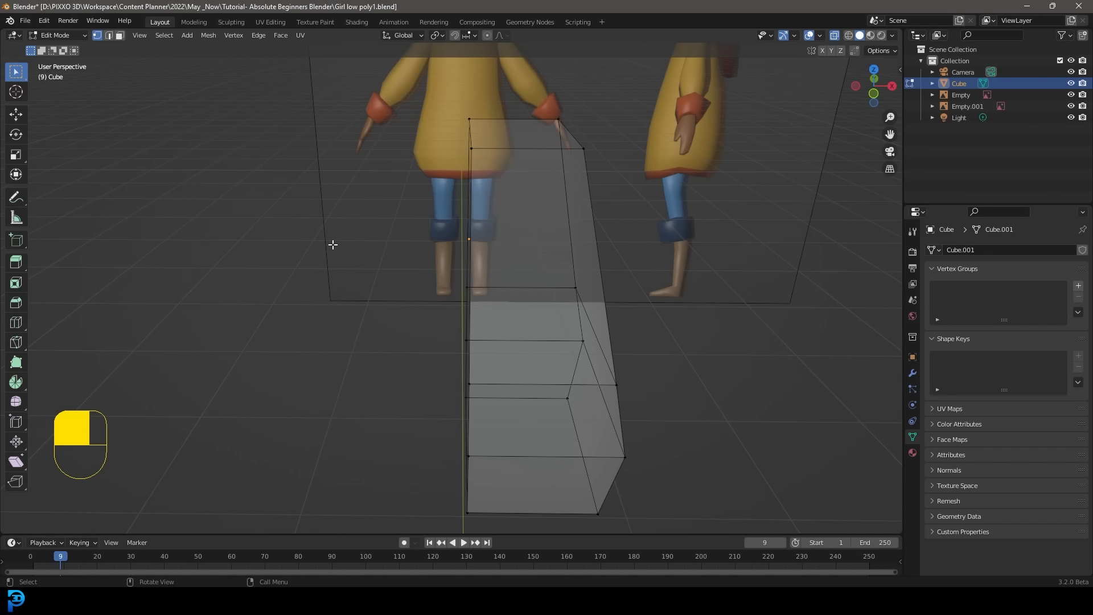
Add a Mirror modifier on the X axis to the remaining torso half
middle_drag(465, 252, 486, 262)
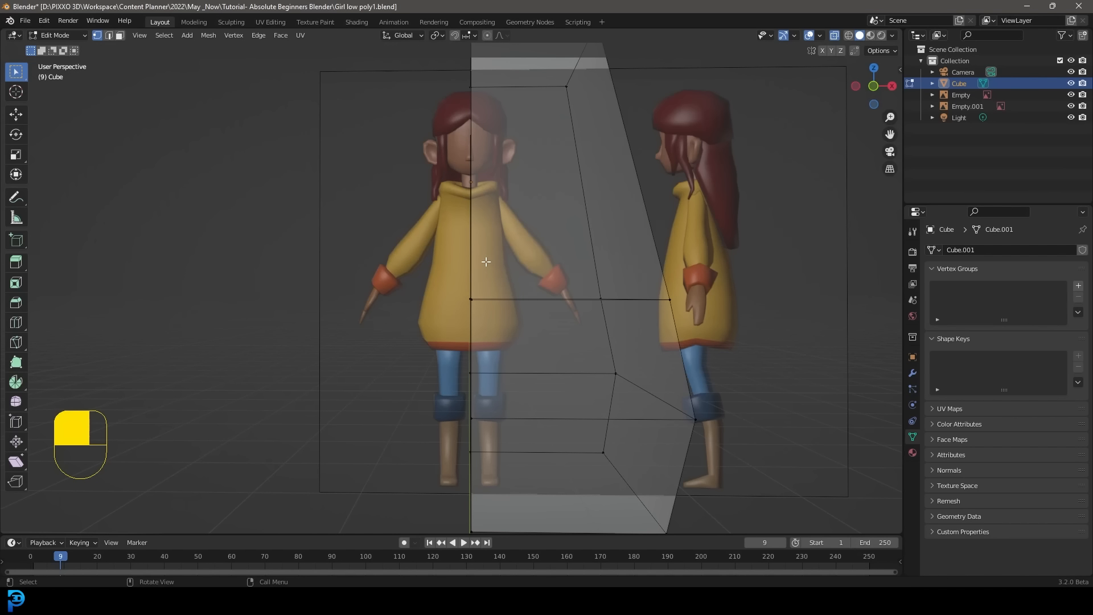
scroll(486, 262, down, 4)
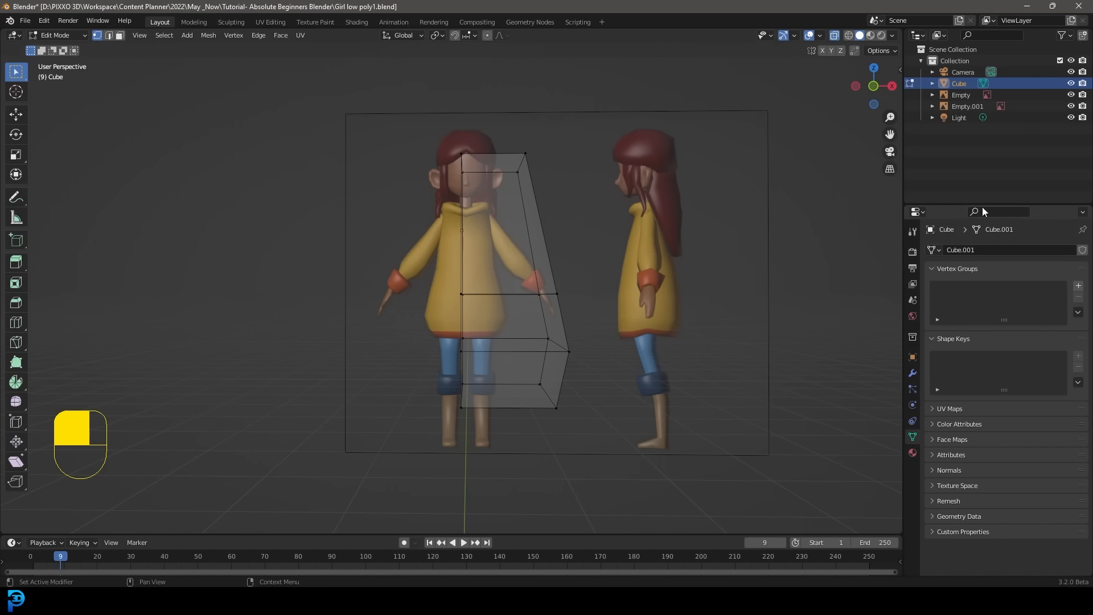
click(912, 374)
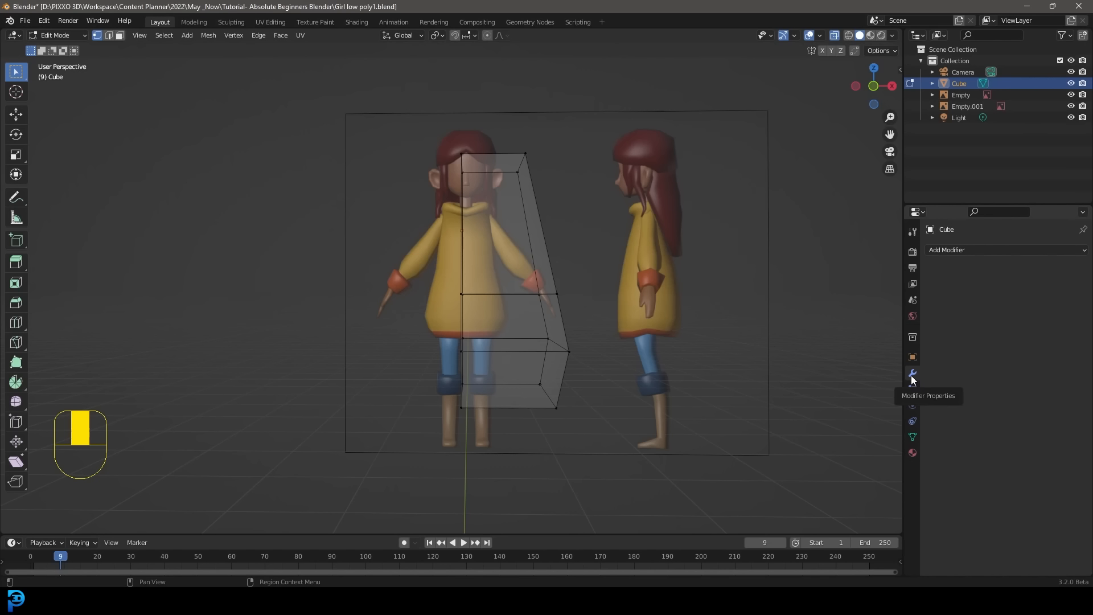
click(946, 254)
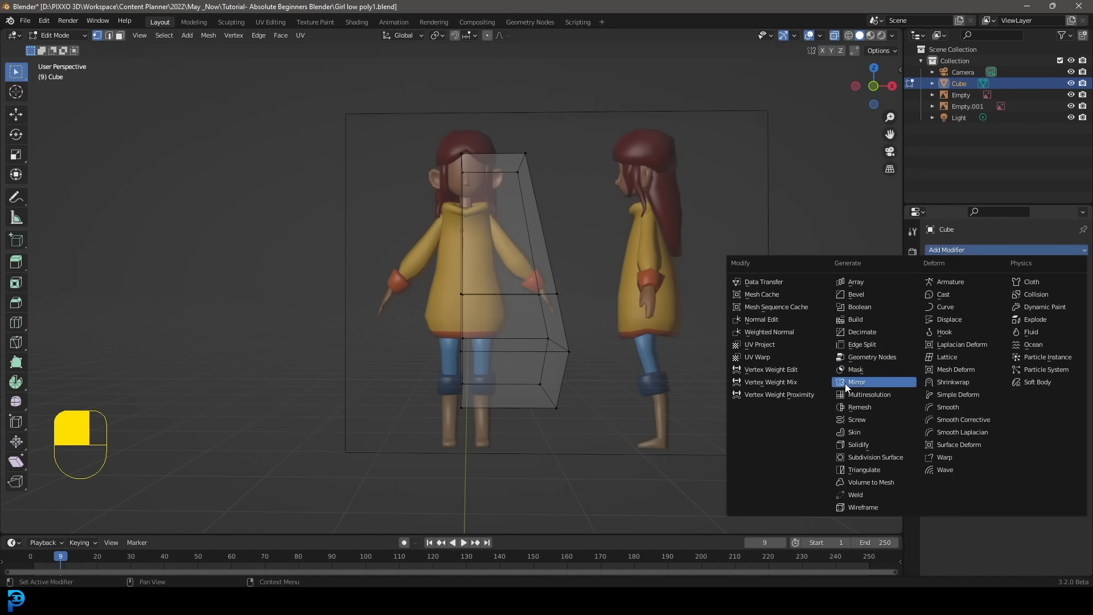
click(880, 384)
Select the top outer vertices of the torso half and try moving and rotating them to test the mirrored side
middle_drag(465, 236, 344, 459)
key(b)
drag(292, 407, 295, 402)
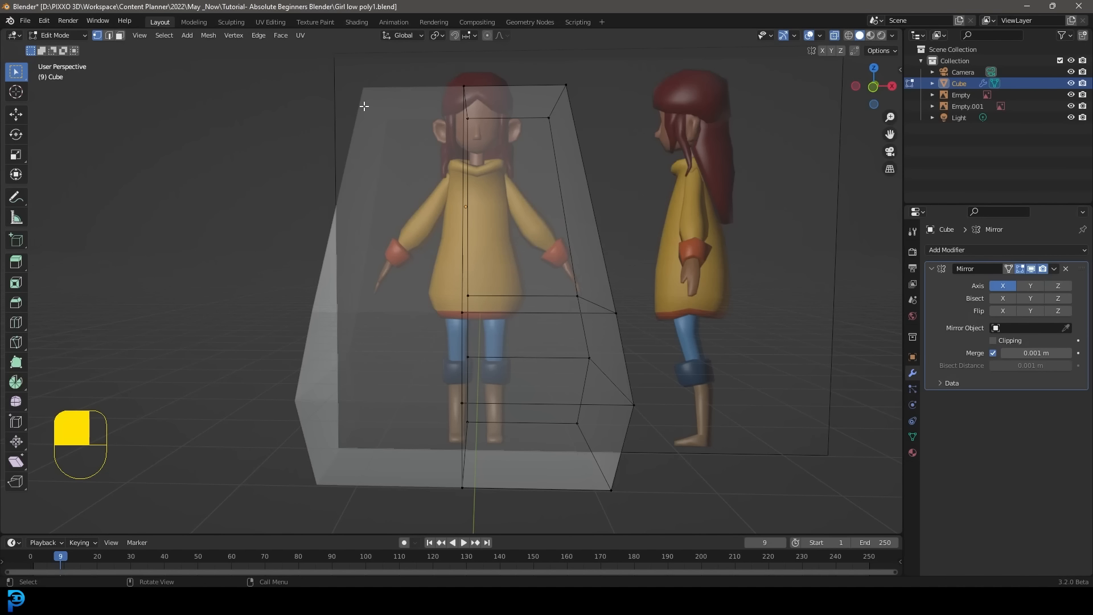
drag(635, 216, 523, 48)
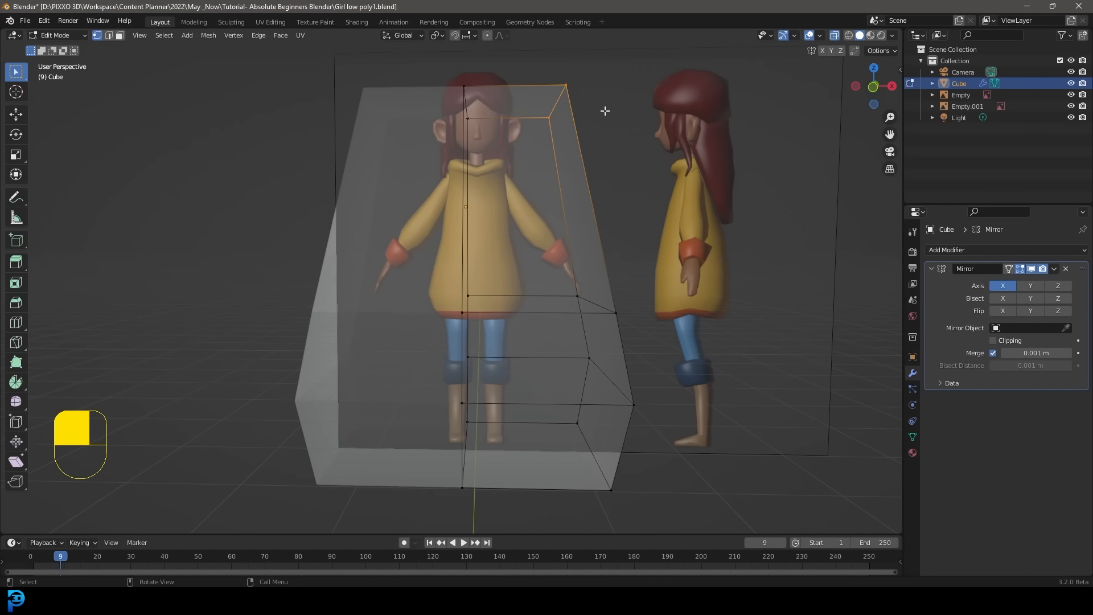
key(g)
key(r)
key(r)
click(371, 237)
scroll(492, 313, down, 2)
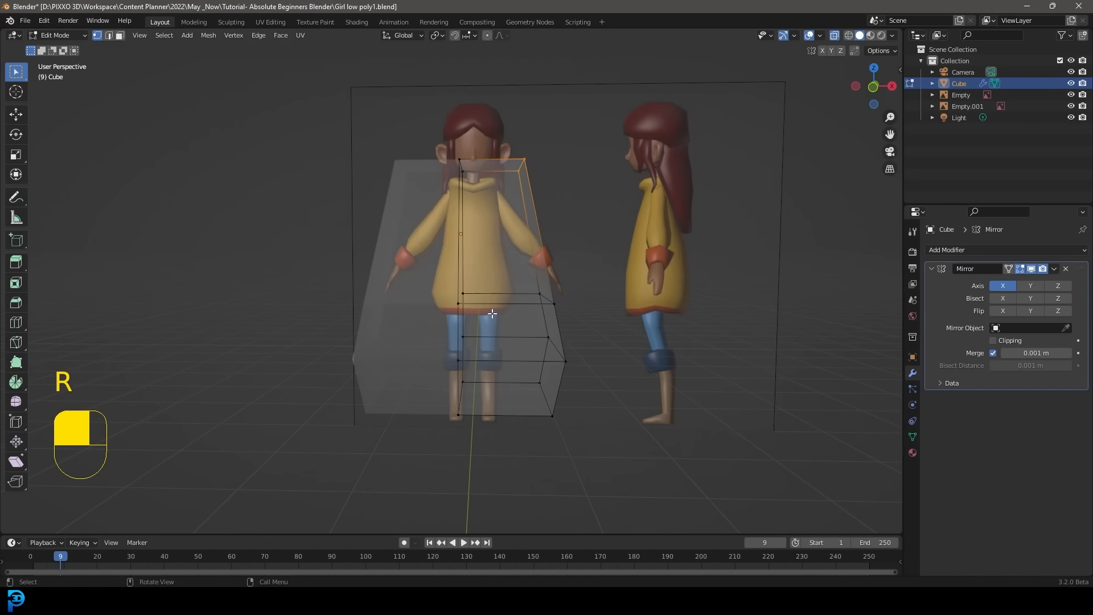
Select the whole torso half and try moving it across the mirror centre
drag(642, 482, 437, 85)
key(g)
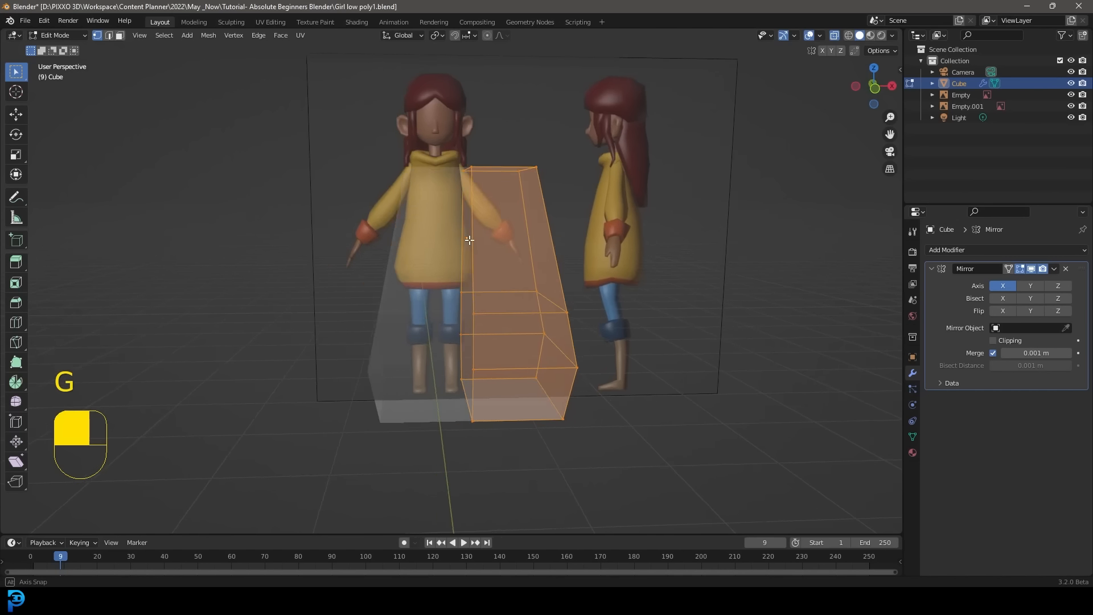
click(460, 237)
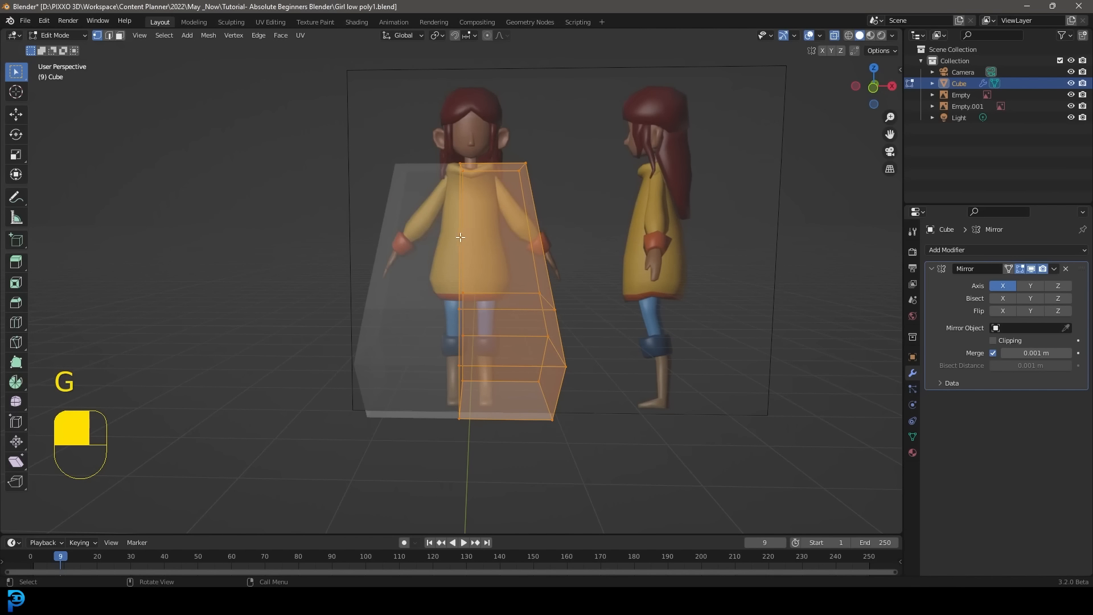
Enable Clipping on the Mirror modifier and test it with a trial move of the torso half
click(993, 341)
key(g)
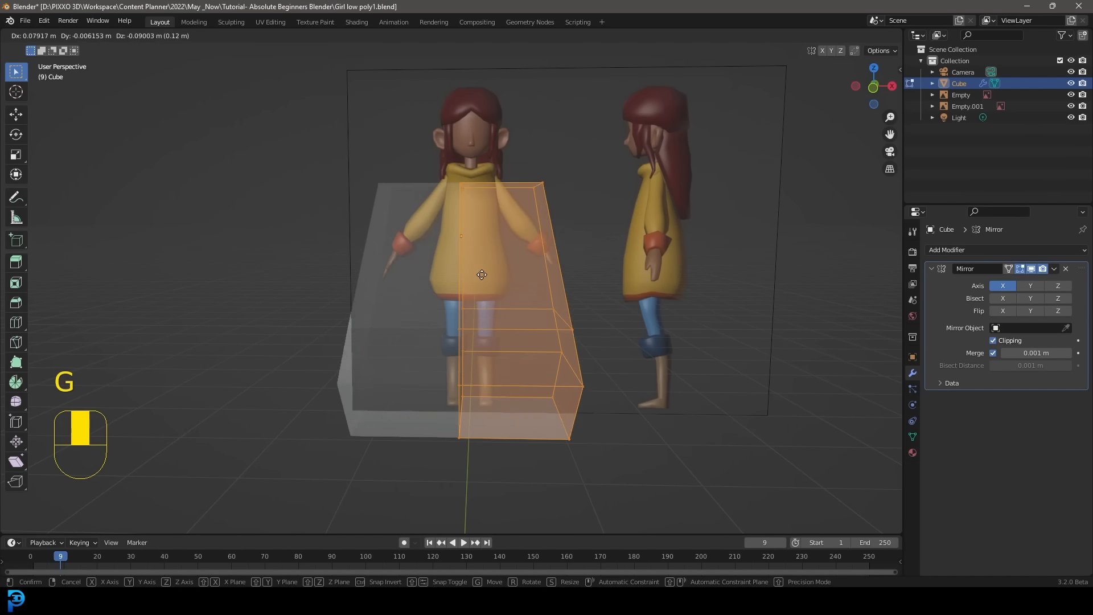
right_click(611, 243)
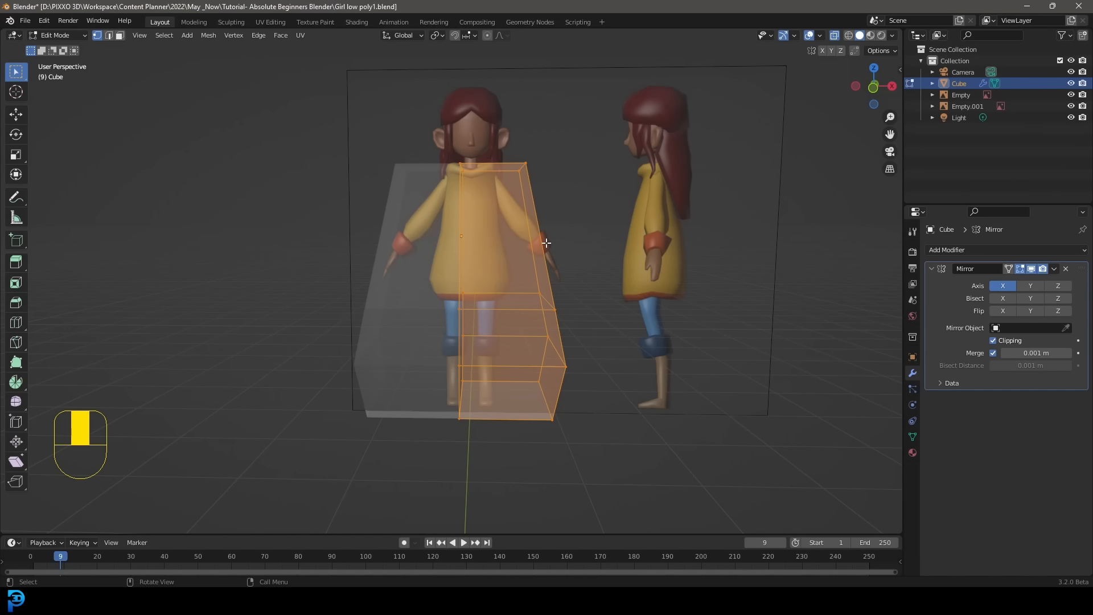
In the top orthographic view, add a loop cut midway between the front and back of the torso half
key(KP_1)
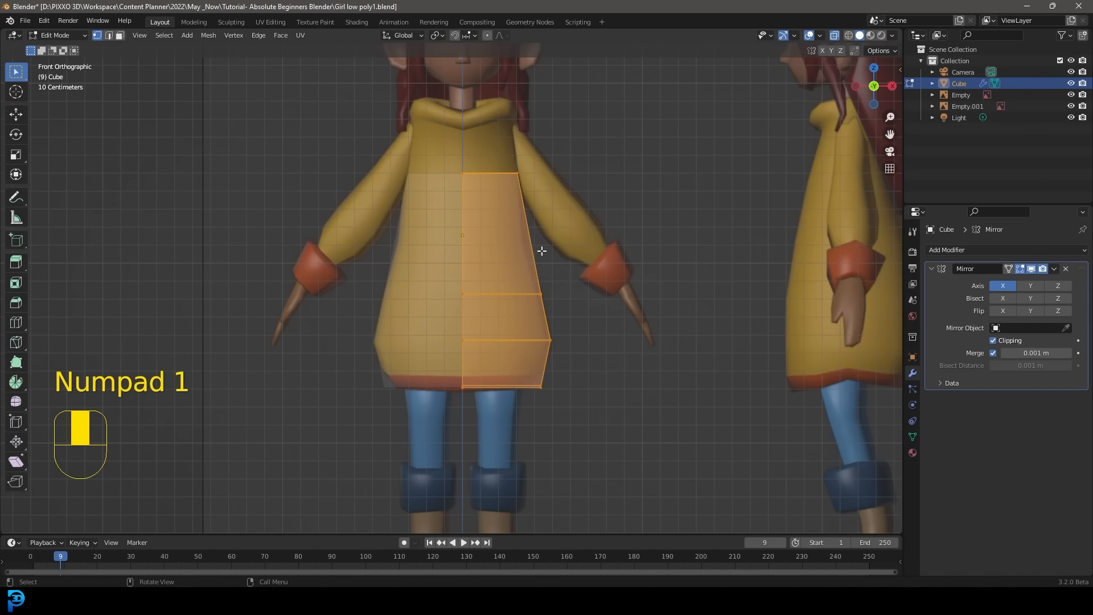
shift+middle_drag(508, 204, 501, 232)
scroll(500, 232, up, 4)
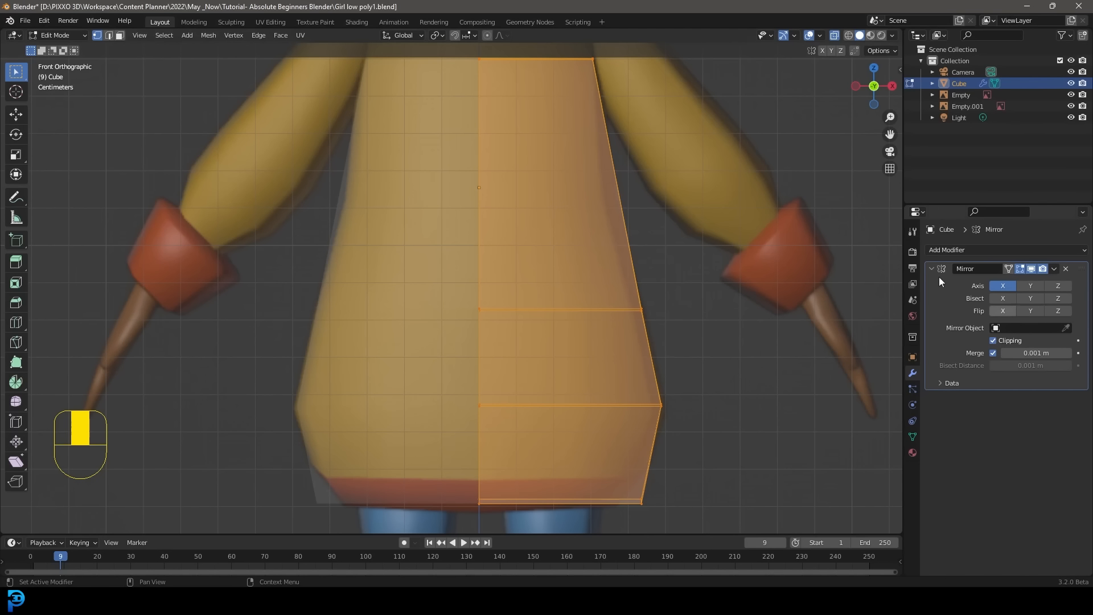
scroll(475, 404, down, 4)
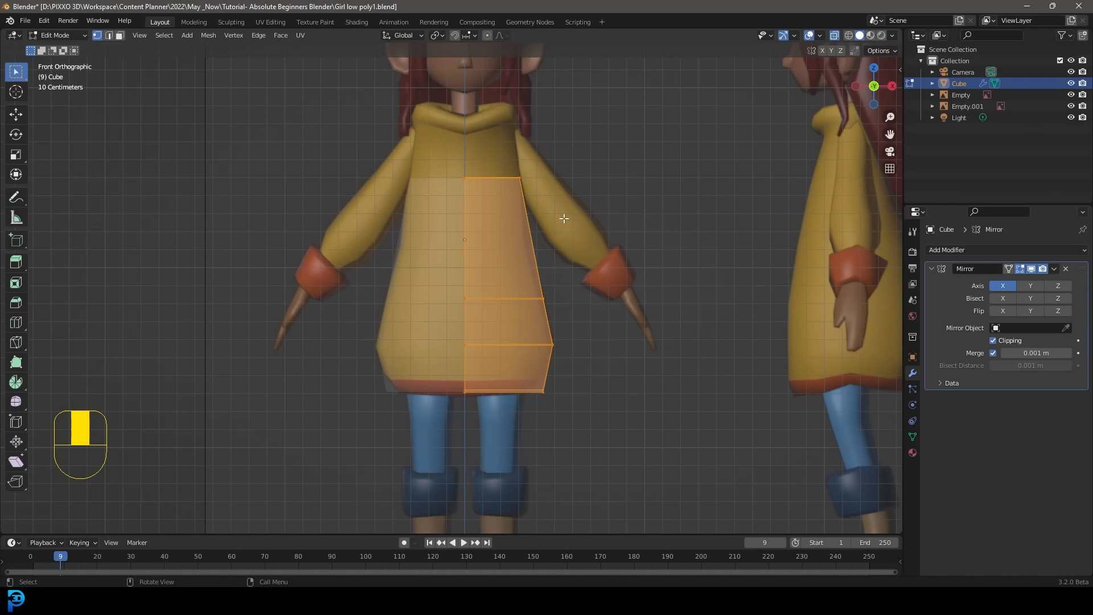
key(KP_7)
scroll(512, 199, up, 4)
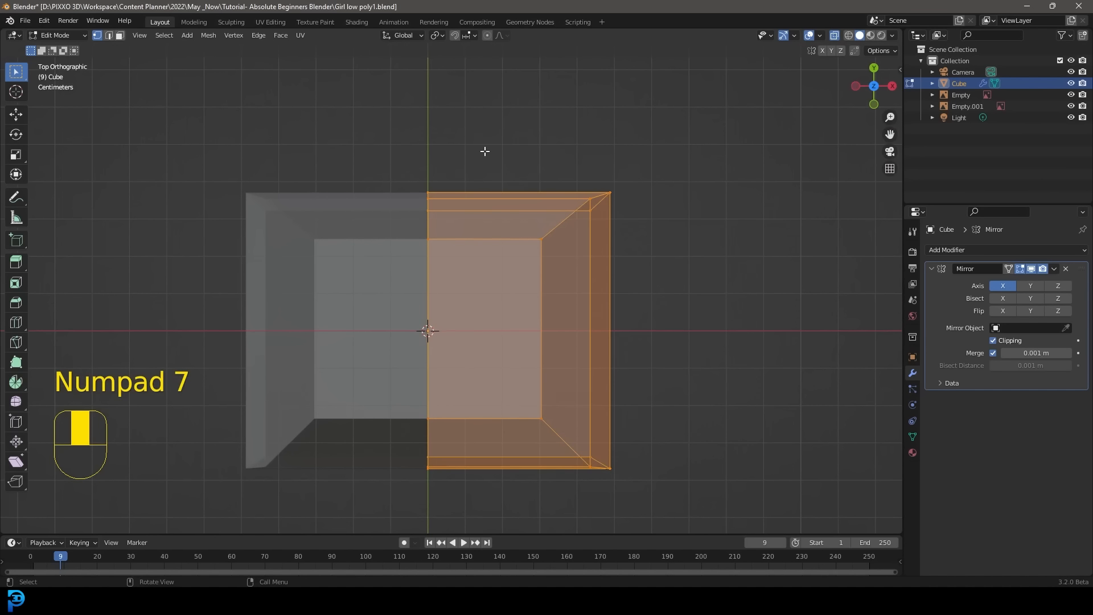
scroll(543, 327, up, 1)
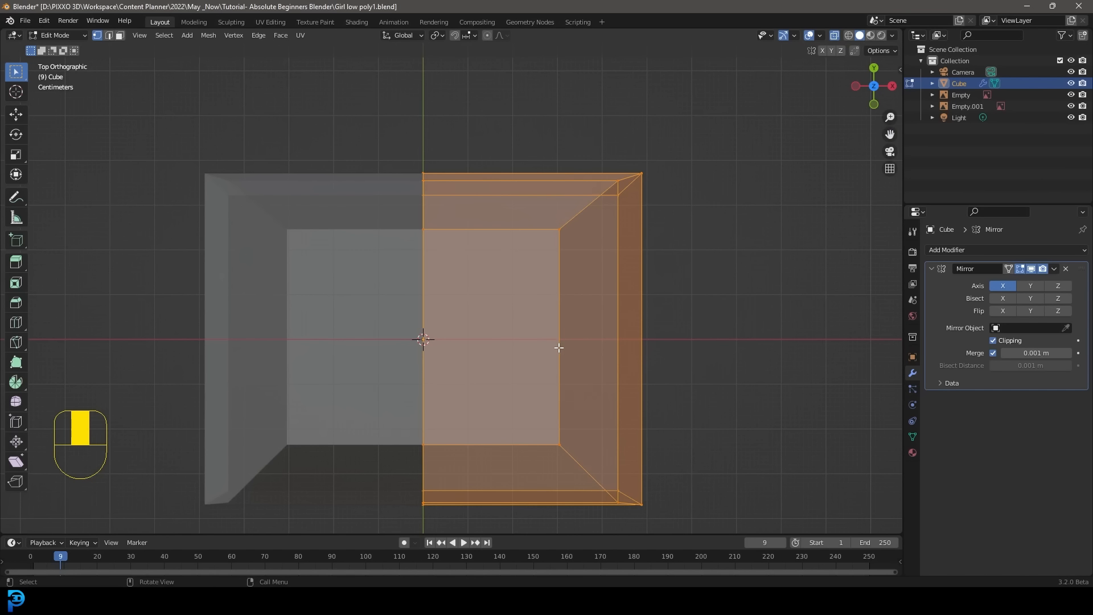
key(ctrl)
key(ctrl+r)
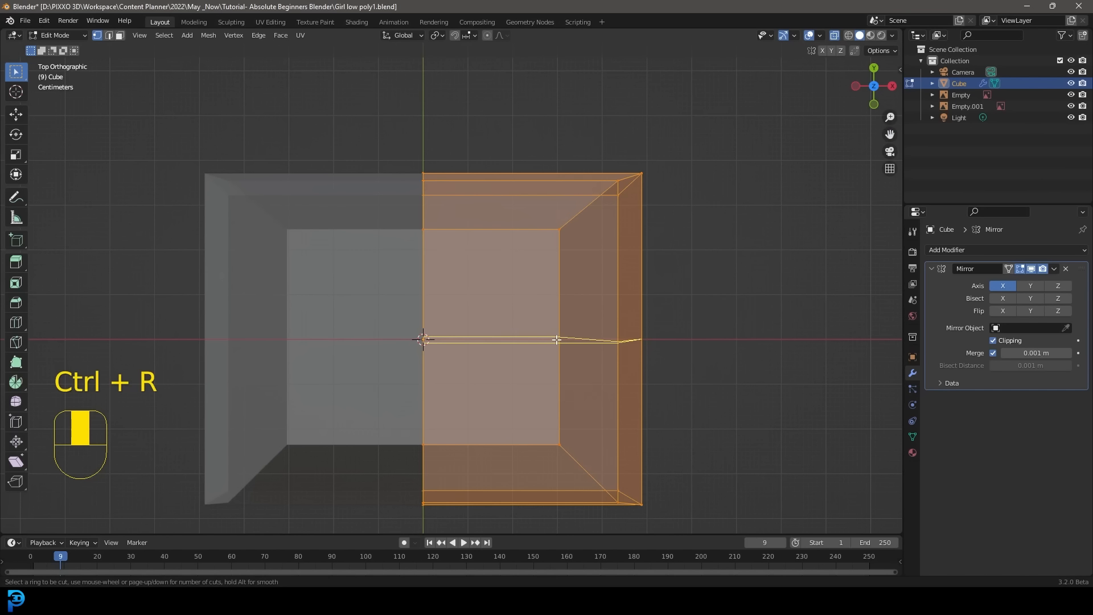
click(600, 341)
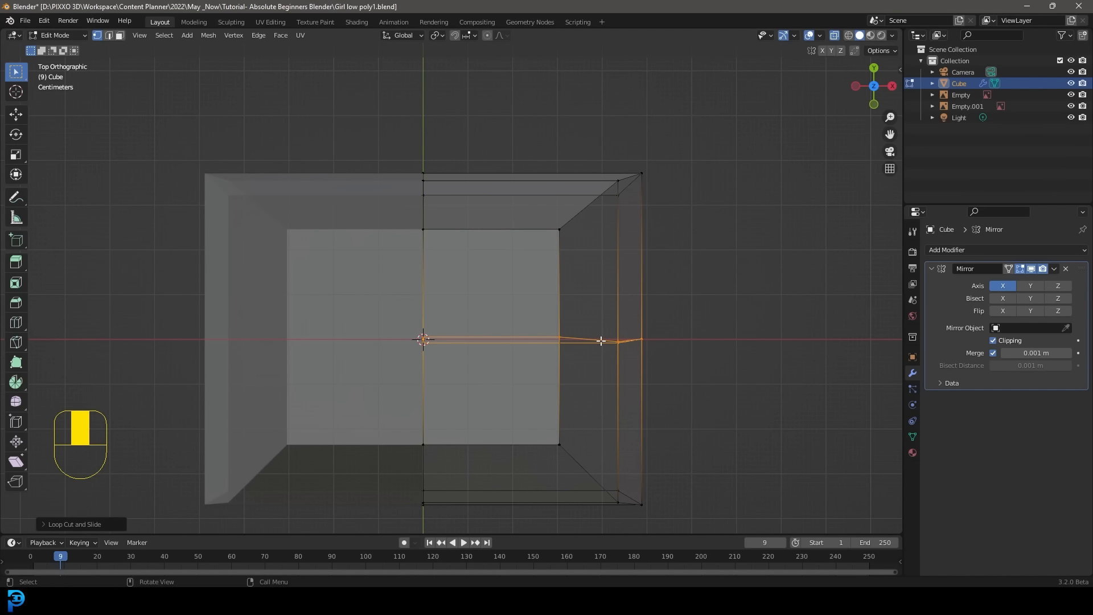
Select the torso's front corner vertices and move them about 0.1 m inward along both X and Y to round the shape
scroll(622, 444, down, 2)
shift+middle_drag(609, 447, 607, 390)
scroll(687, 435, up, 1)
drag(688, 443, 421, 302)
scroll(574, 363, up, 2)
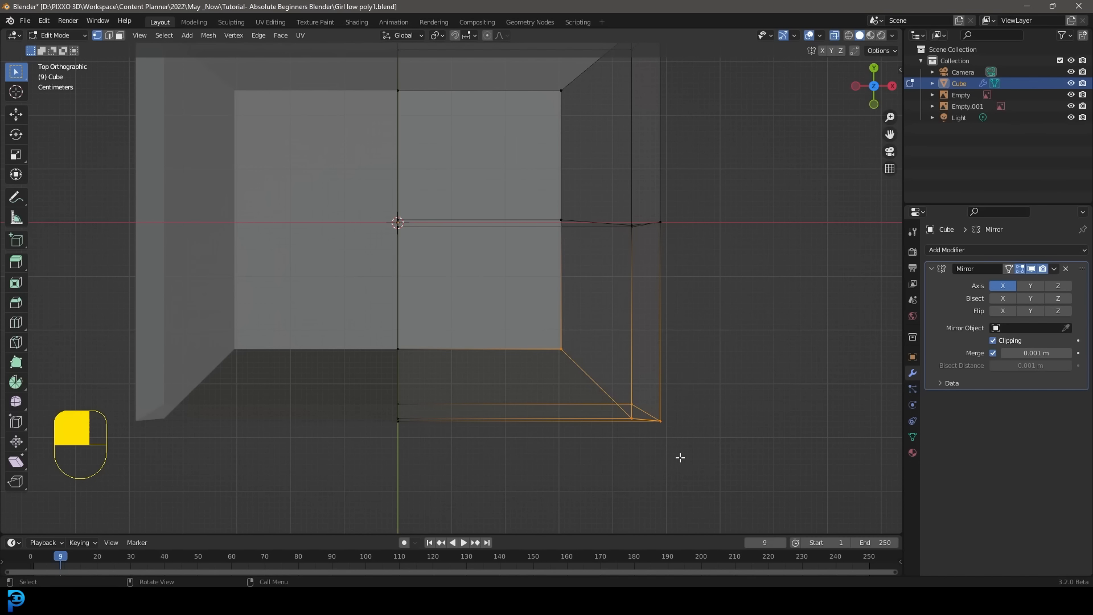
key(g)
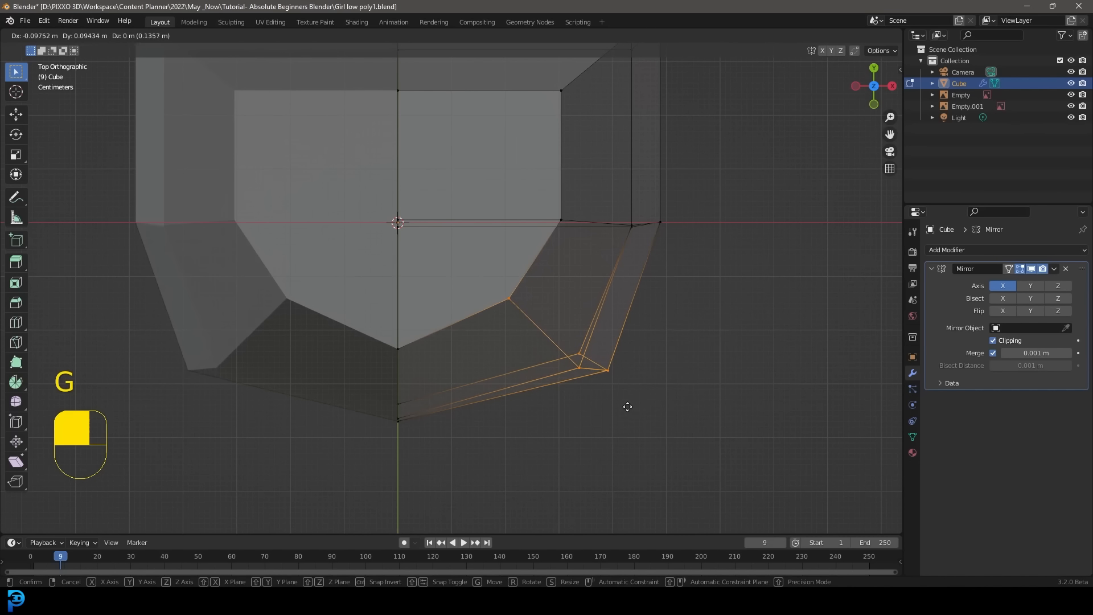
click(627, 406)
Select the back corner vertices and move them inward about 0.12 m along X and 0.09 m along Y
scroll(745, 318, down, 3)
shift+middle_drag(500, 175, 482, 232)
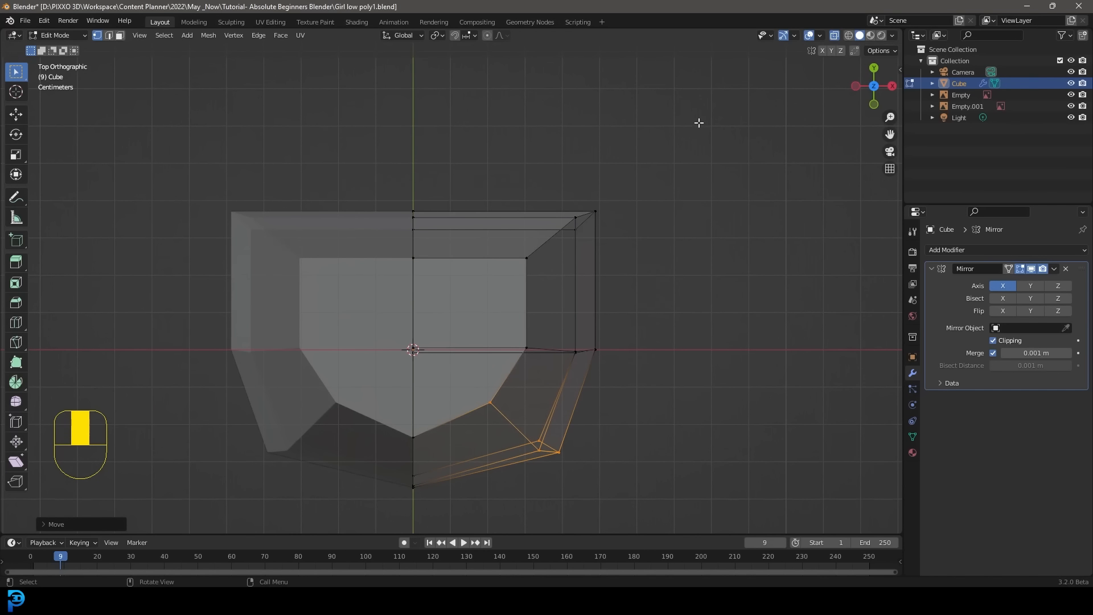
drag(699, 123, 492, 289)
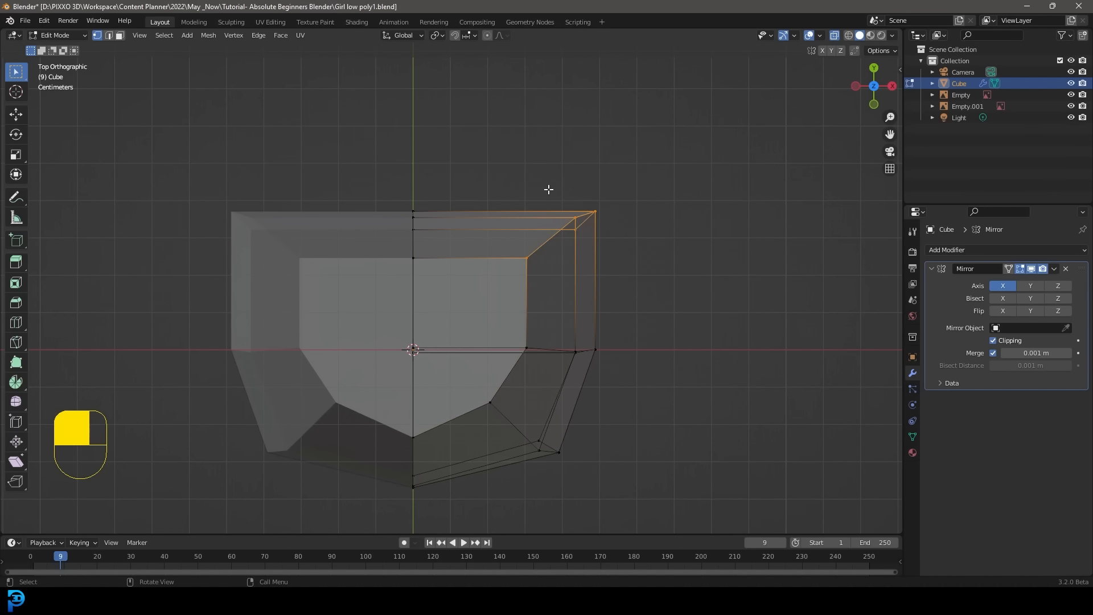
scroll(575, 241, up, 1)
key(g)
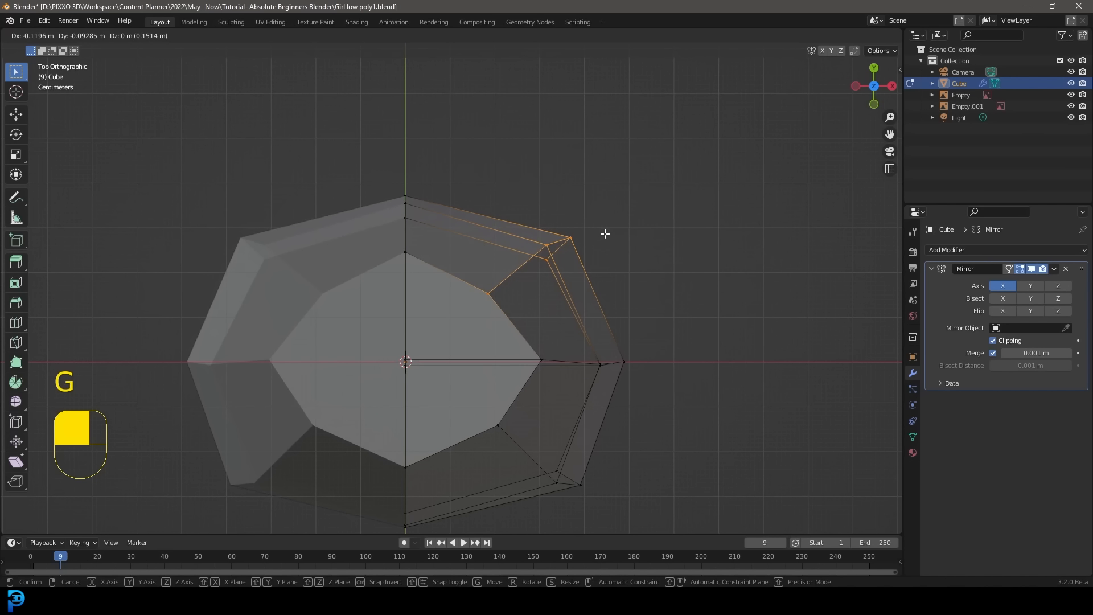
click(603, 233)
View the torso from below and delete the centre vertex of its bottom cap to open the underside
scroll(593, 384, down, 4)
mouse_move(593, 383)
middle_down()
mouse_move(513, 285)
mouse_move(454, 280)
mouse_move(471, 190)
mouse_move(522, 176)
mouse_move(504, 305)
mouse_move(486, 331)
mouse_move(433, 353)
mouse_move(424, 291)
mouse_move(456, 279)
mouse_move(454, 289)
middle_up()
key(z)
click(618, 186)
scroll(510, 208, down, 5)
scroll(485, 331, up, 1)
scroll(395, 382, up, 3)
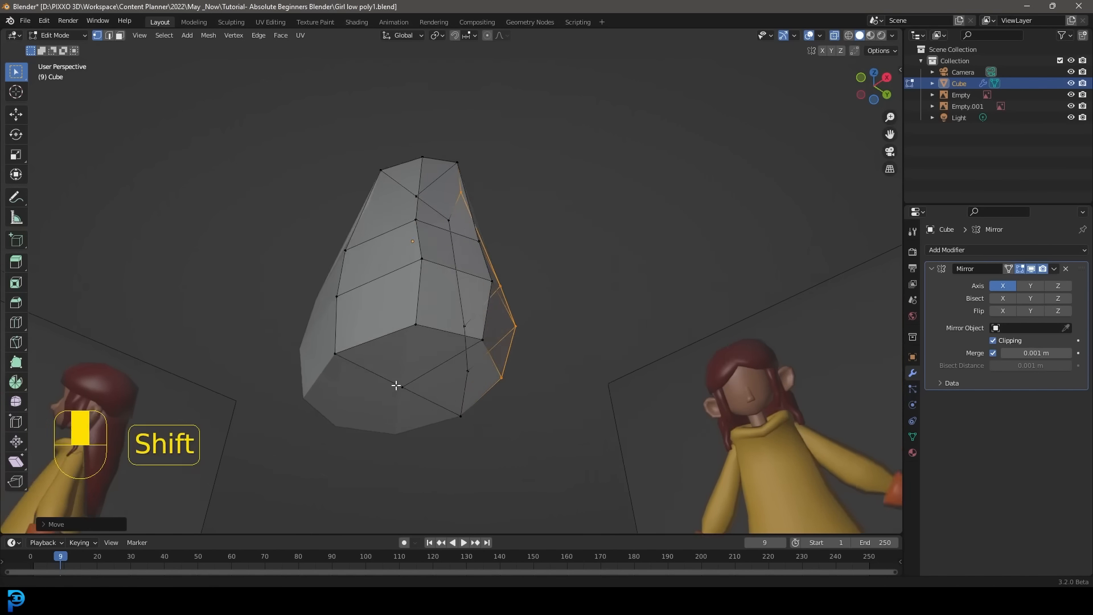
scroll(464, 305, up, 2)
shift+middle_drag(395, 383, 411, 274)
click(428, 286)
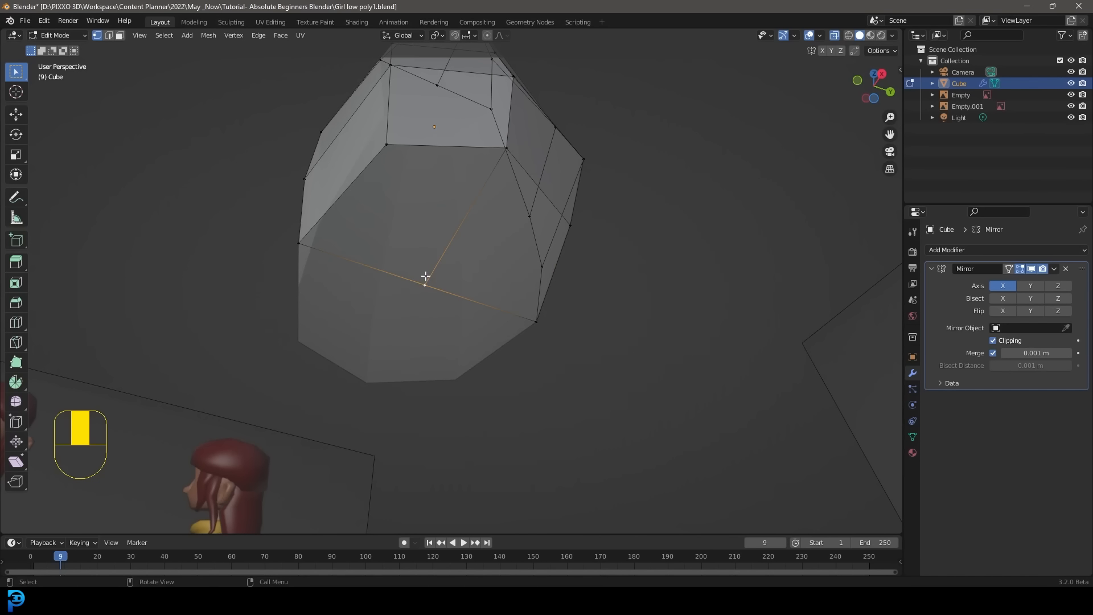
key(x)
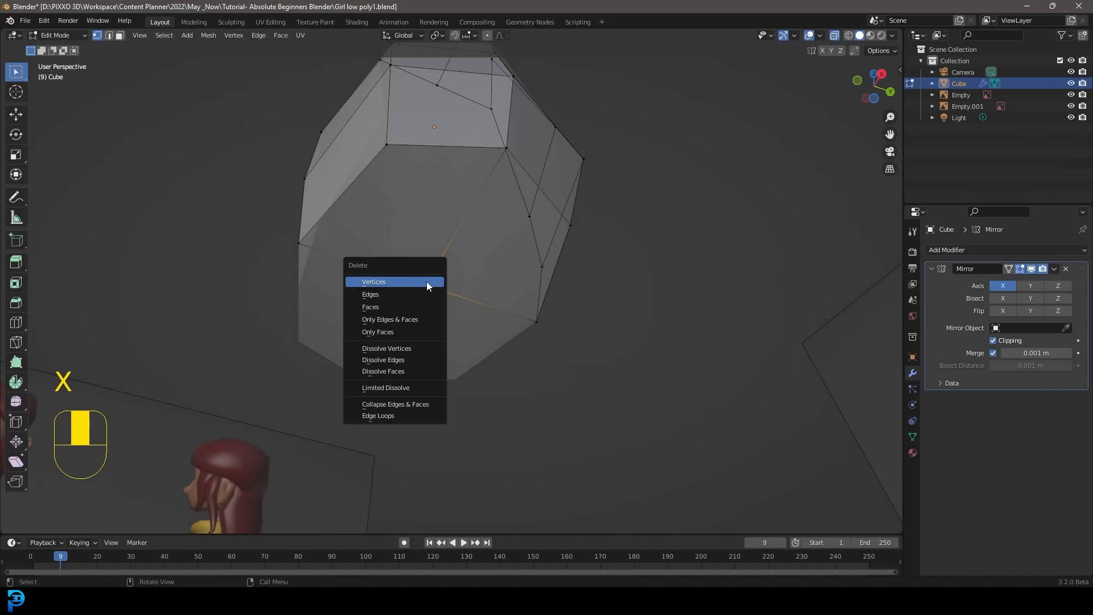
click(374, 285)
Delete the centre vertex of the torso's top cap to open the neck end
mouse_move(489, 239)
middle_down()
mouse_move(483, 208)
mouse_move(683, 193)
middle_up()
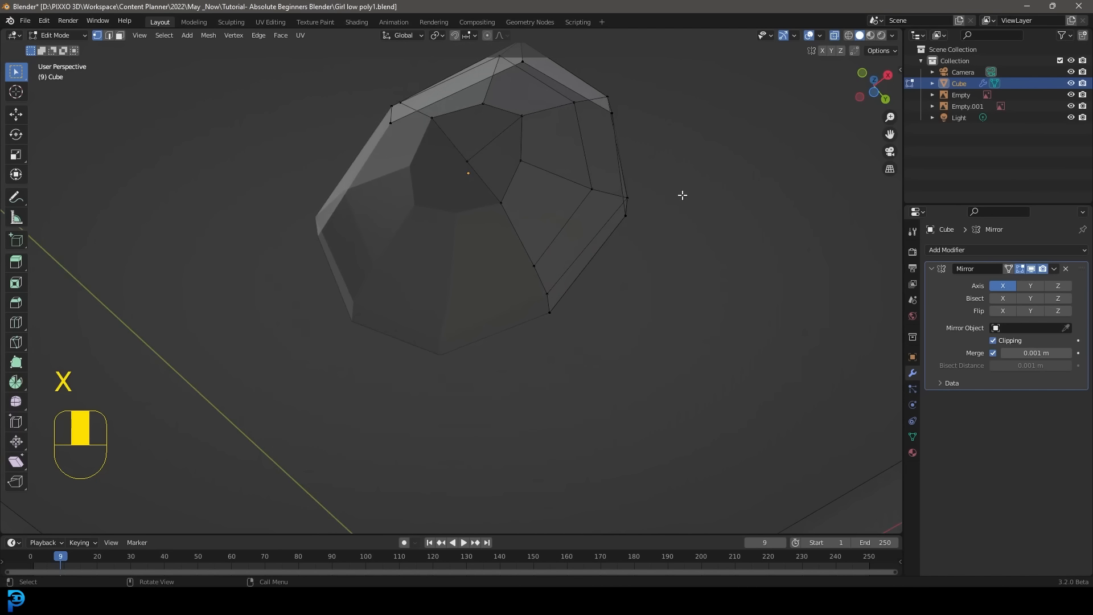
key(z)
middle_drag(588, 125, 491, 176)
click(494, 181)
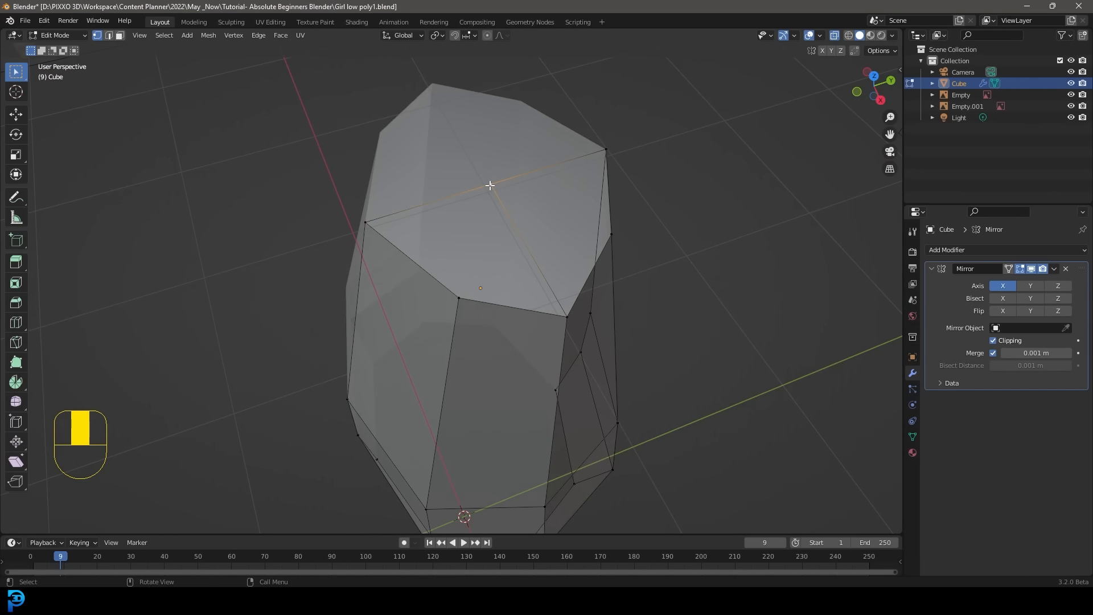
key(x)
click(444, 179)
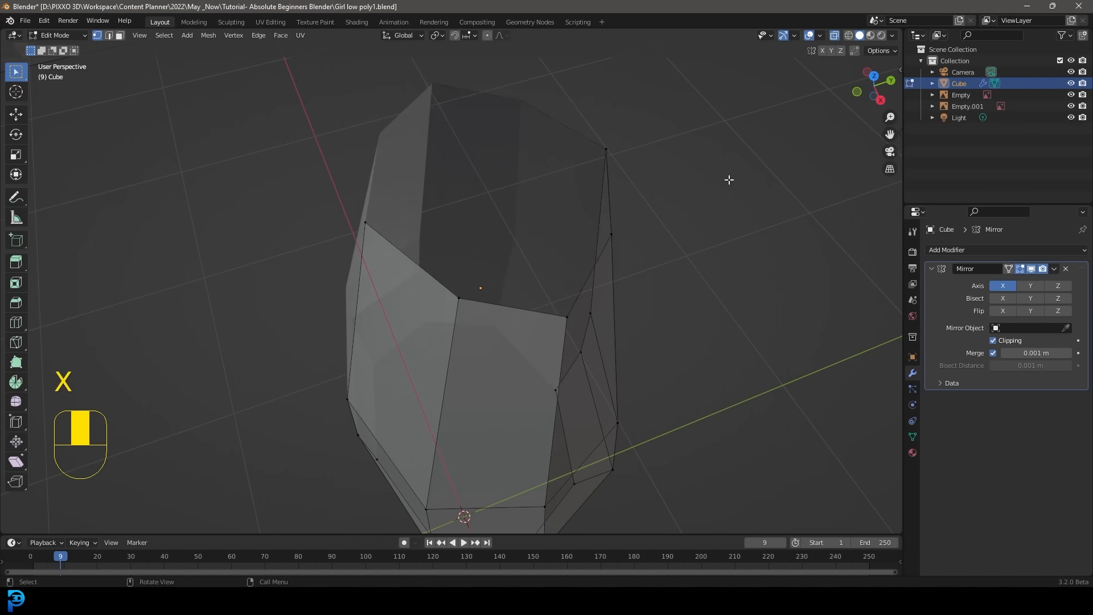
In front view, select the torso's top row of vertices and extrude it about 0.3 m upward to the base of the reference collar
scroll(727, 176, down, 4)
middle_drag(727, 176, 568, 322)
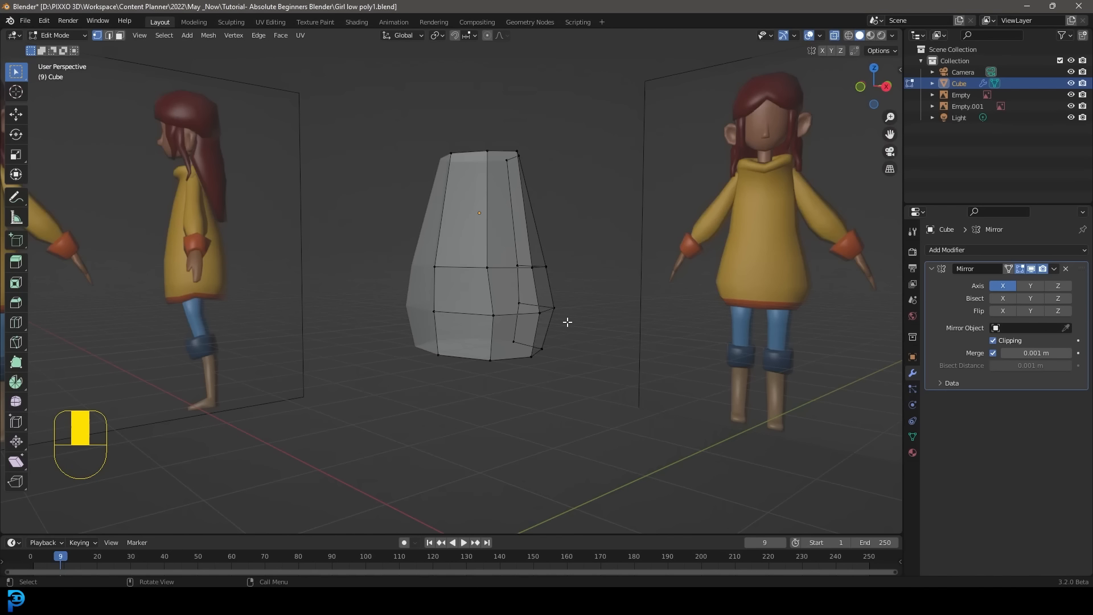
key(KP_1)
shift+middle_drag(561, 208, 547, 272)
scroll(574, 273, up, 1)
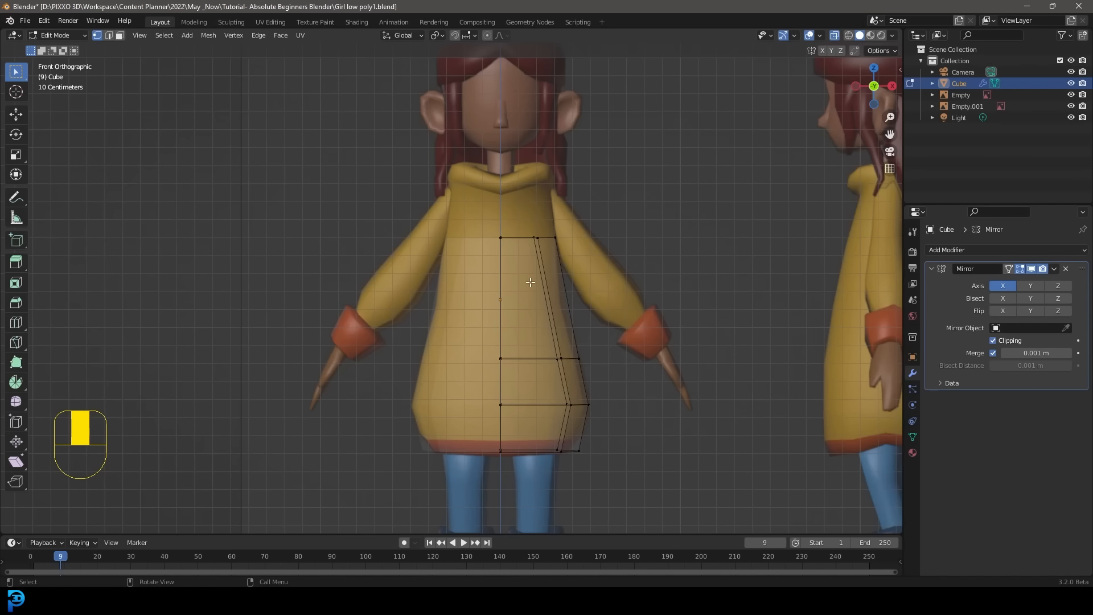
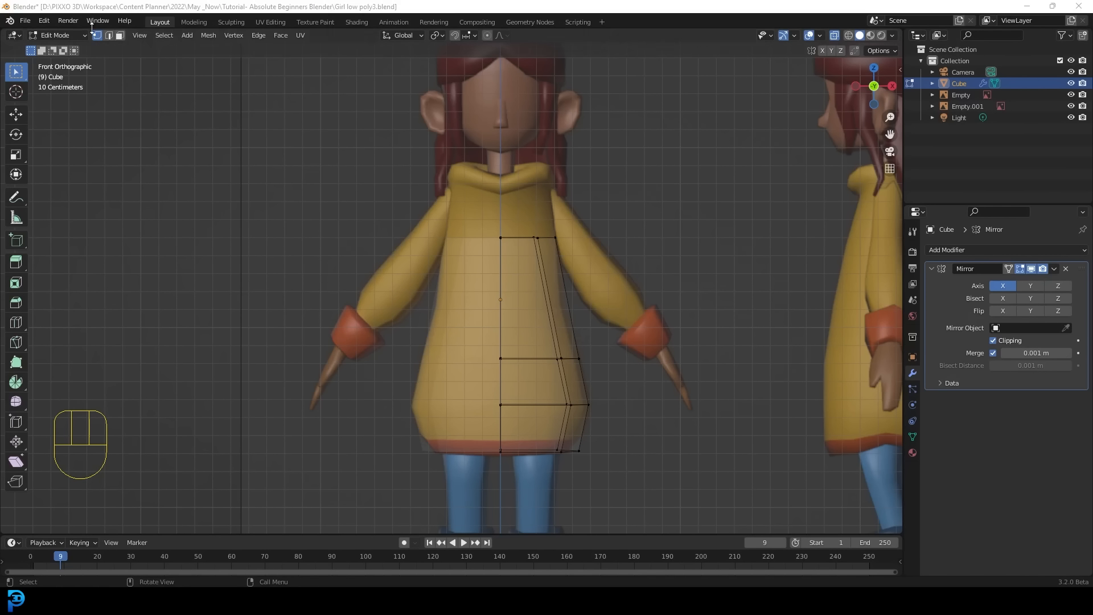
drag(642, 162, 444, 266)
scroll(444, 265, up, 2)
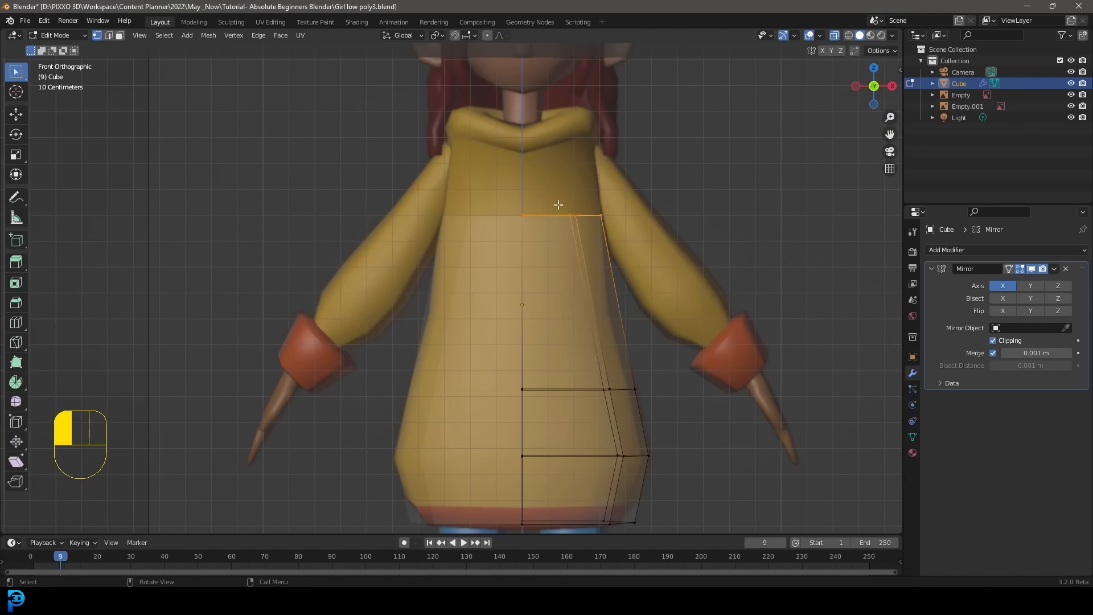
scroll(610, 186, down, 4)
middle_drag(593, 244, 633, 251)
key(KP_1)
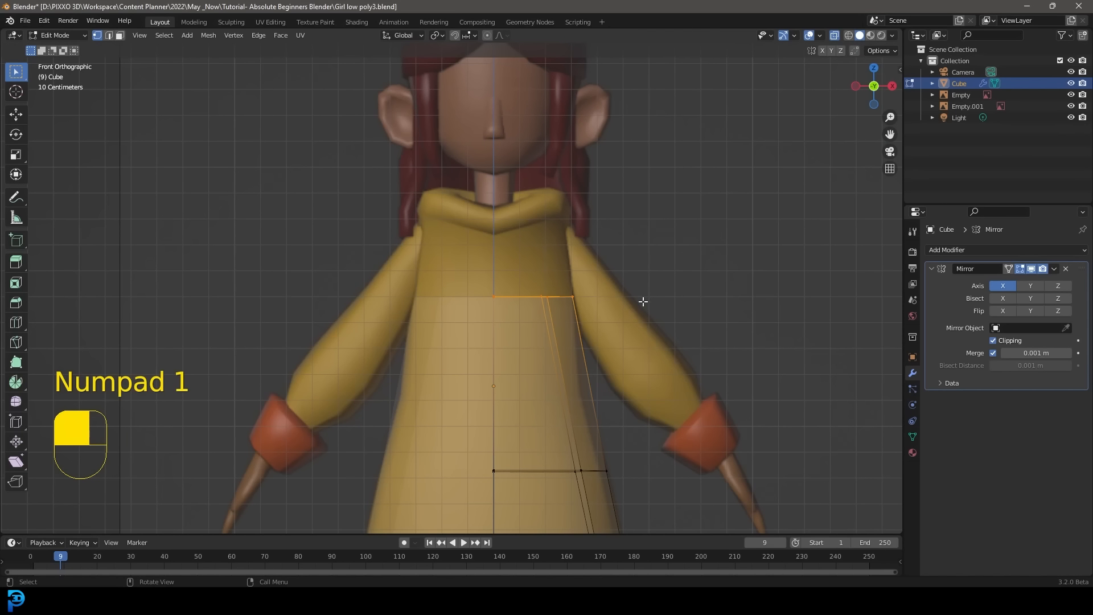
shift+middle_drag(643, 301, 625, 327)
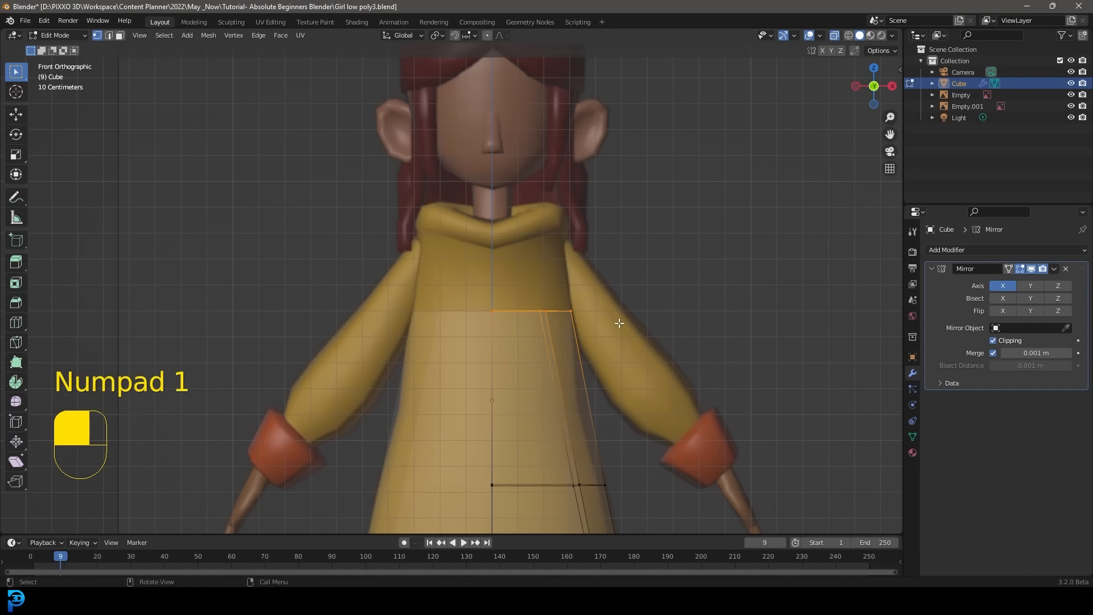
key(e)
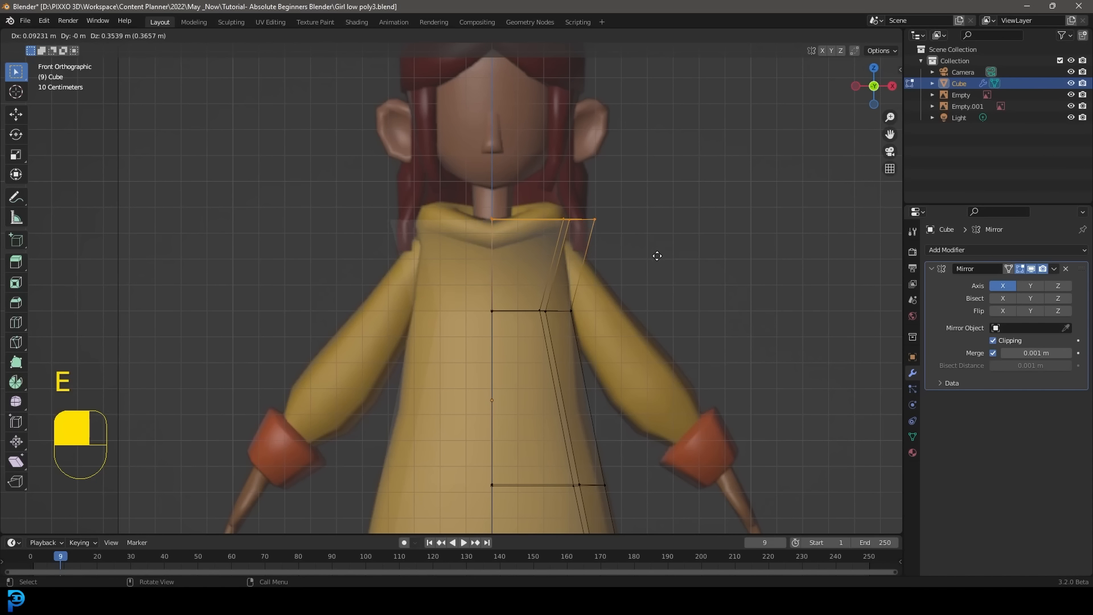
click(627, 266)
scroll(500, 195, up, 4)
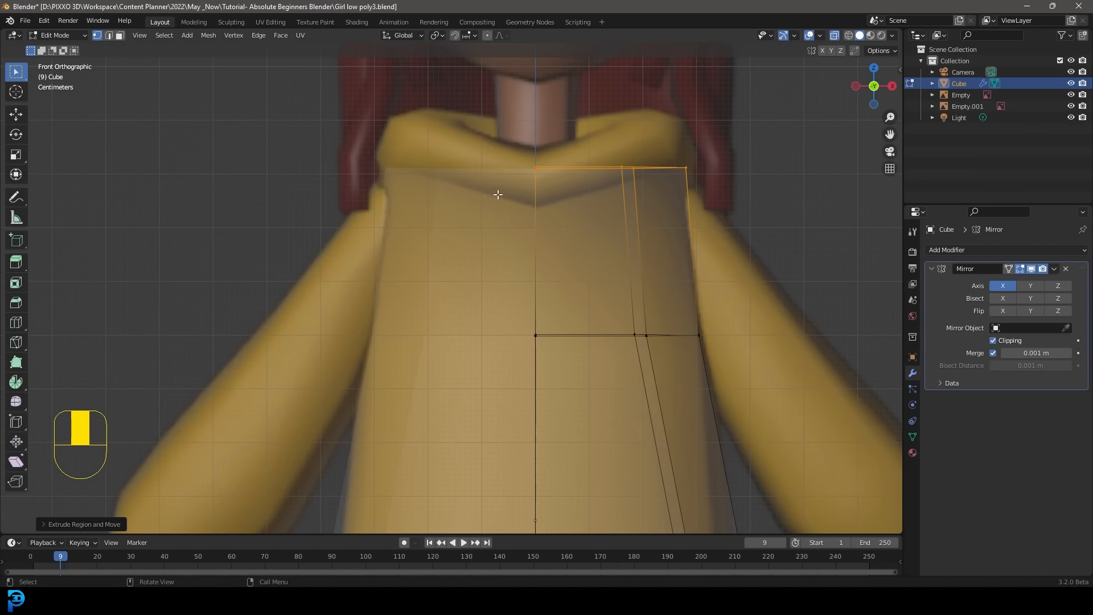
scroll(530, 192, down, 2)
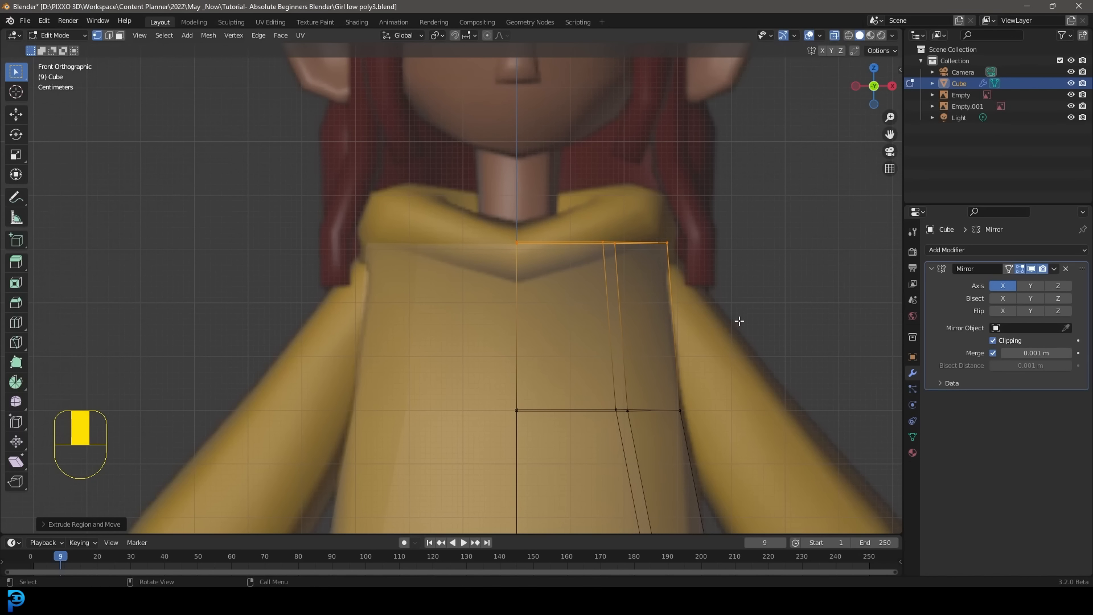
Rotate the extruded top loop about 20 degrees and move it down about 0.03 m to follow the collar's V-shaped lower seam
key(r)
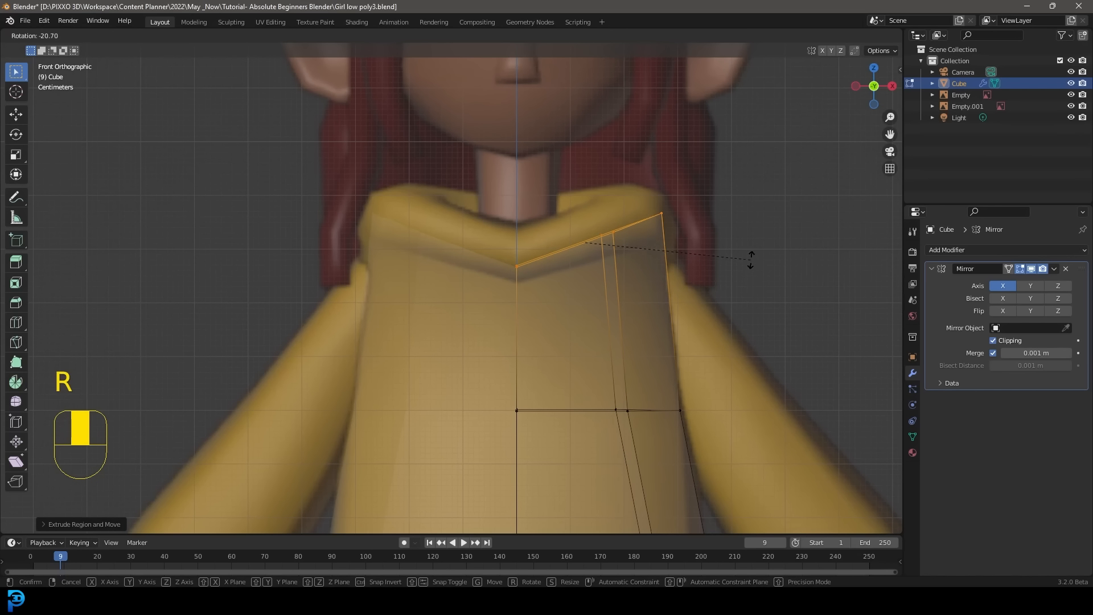
click(749, 263)
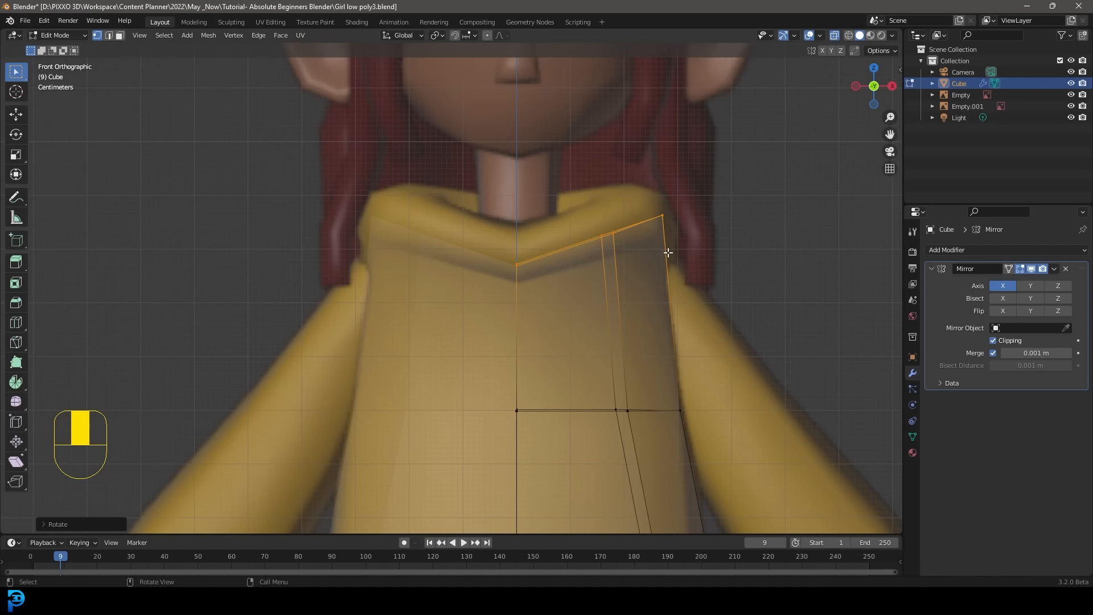
key(g)
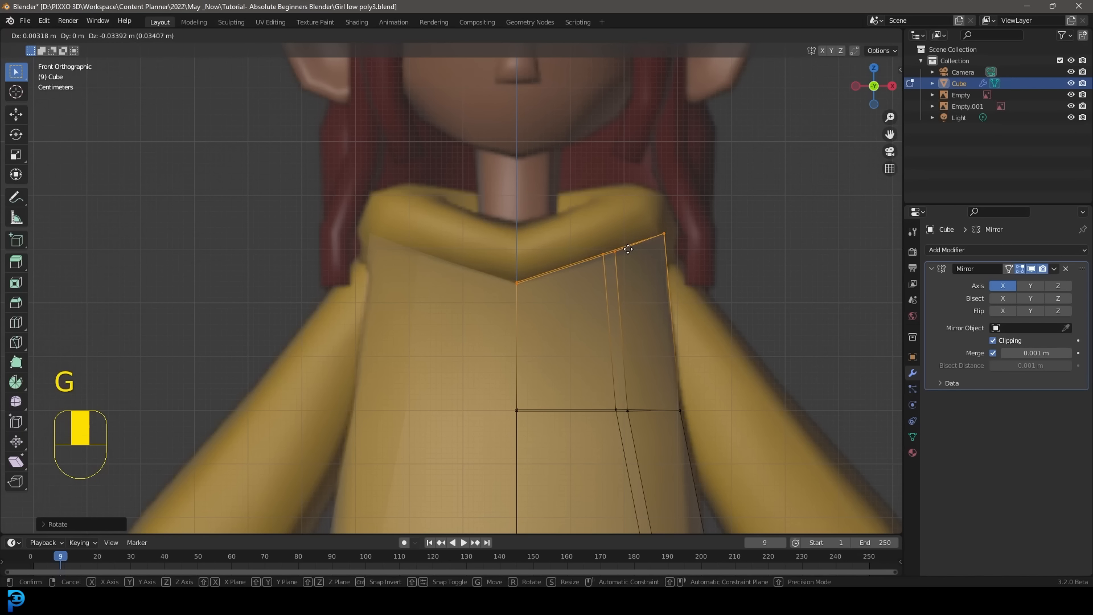
click(517, 284)
scroll(517, 284, up, 1)
scroll(517, 284, up, 1)
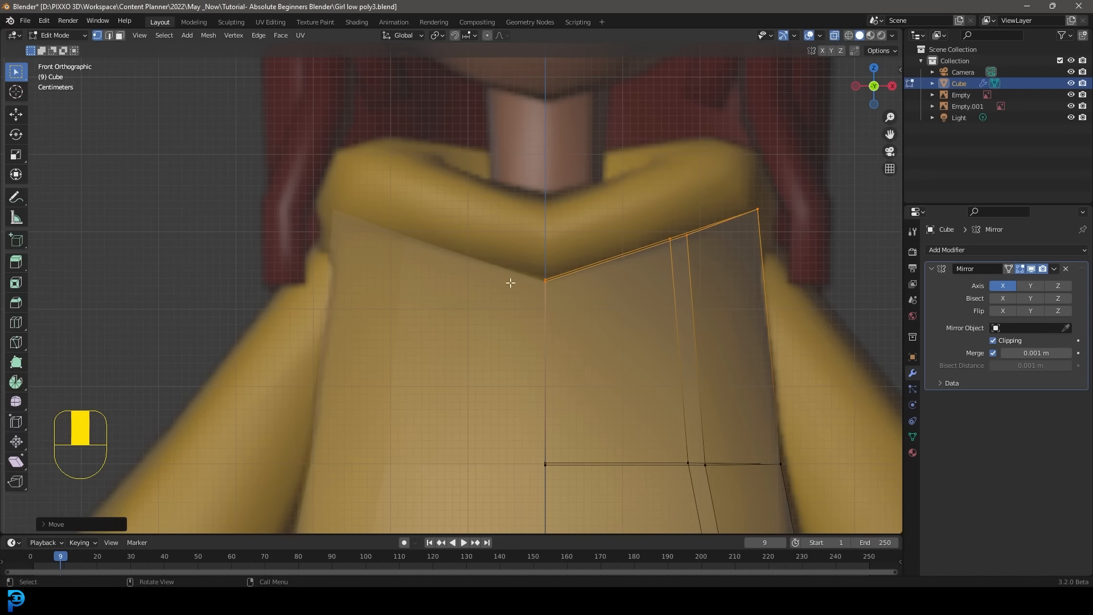
scroll(747, 235, down, 2)
scroll(601, 328, down, 1)
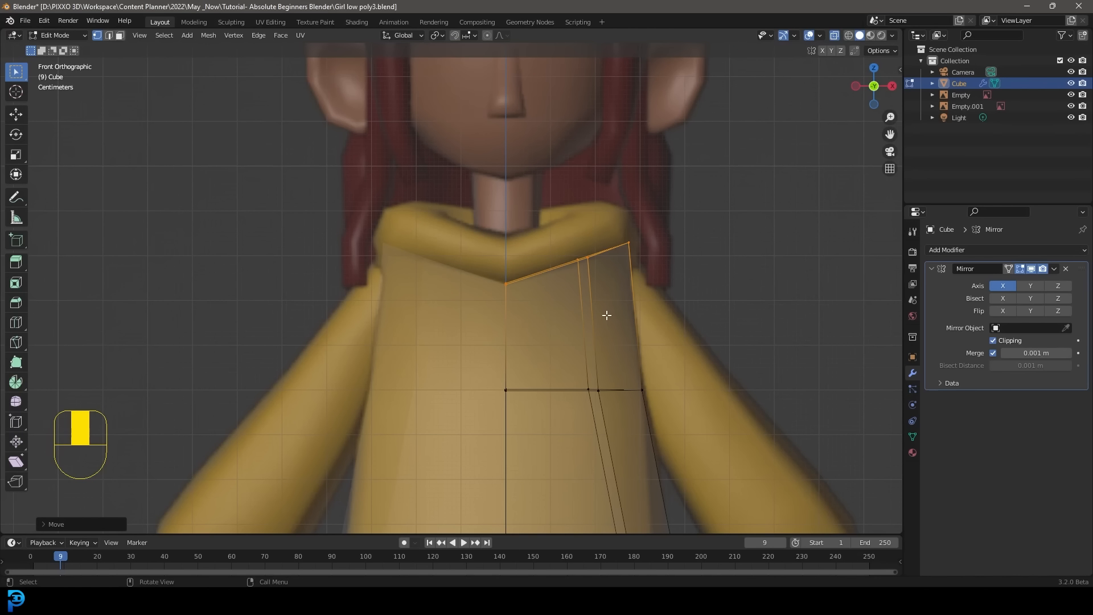
In side view, scale the top loop to about 0.74 along Y to narrow the torso at the neck
key(KP_3)
shift+middle_drag(606, 314, 598, 323)
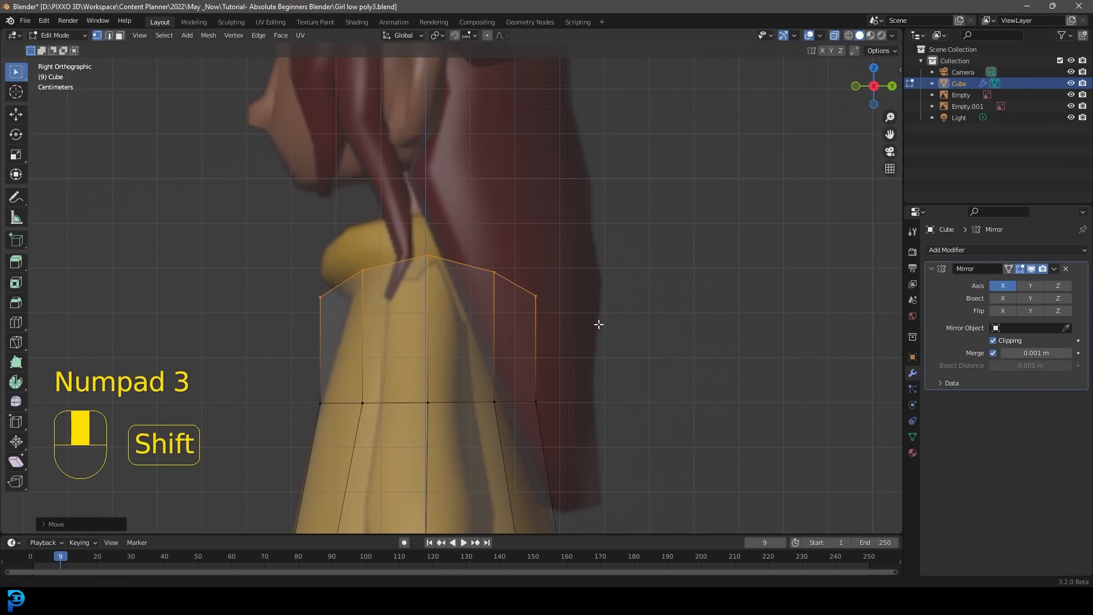
scroll(598, 323, up, 1)
key(s)
key(y)
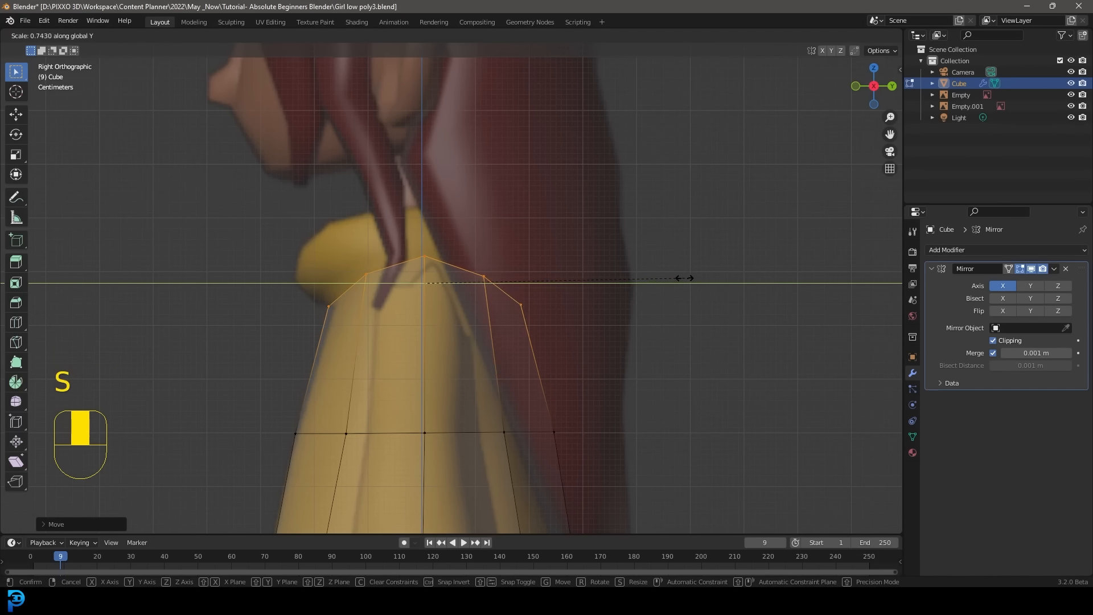
click(678, 275)
In front view, extrude the slanted top loop about 0.09 m upward to start the collar
scroll(491, 335, down, 5)
middle_drag(491, 336, 524, 348)
key(KP_1)
scroll(530, 347, up, 3)
scroll(525, 348, up, 2)
key(e)
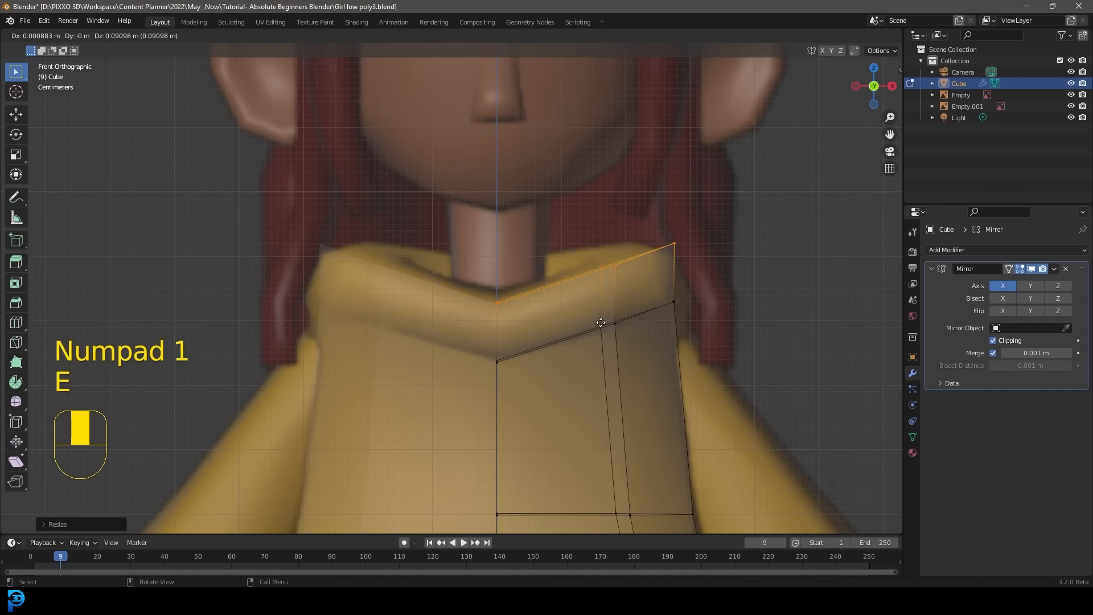
click(602, 321)
In side view, scale the collar's upper loop by about 1.41 along Y so it flares out to the reference
shift+middle_drag(674, 261, 669, 280)
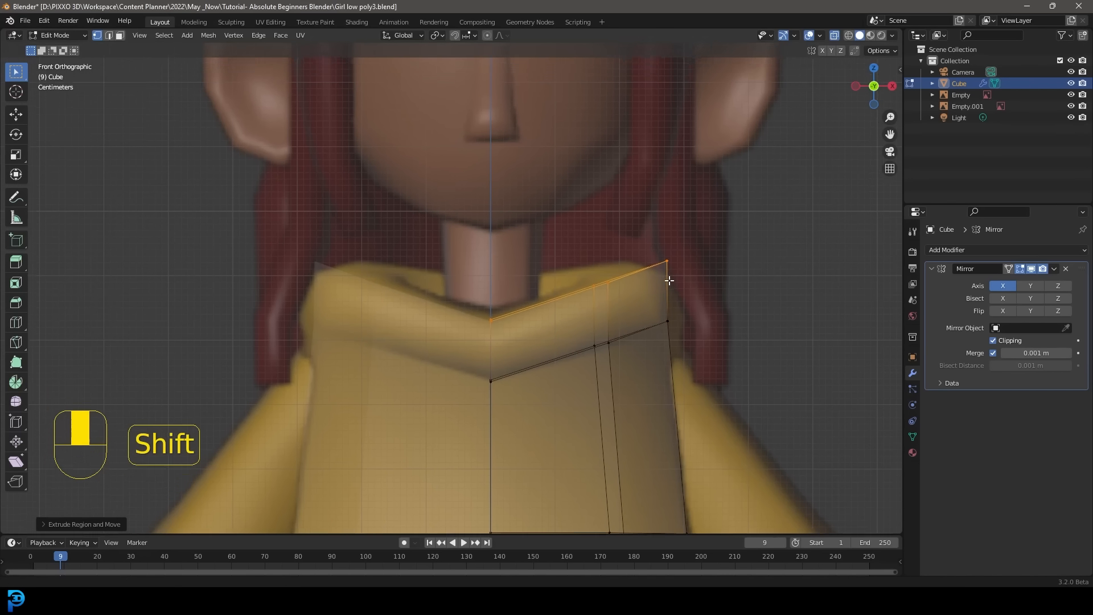
scroll(628, 314, up, 2)
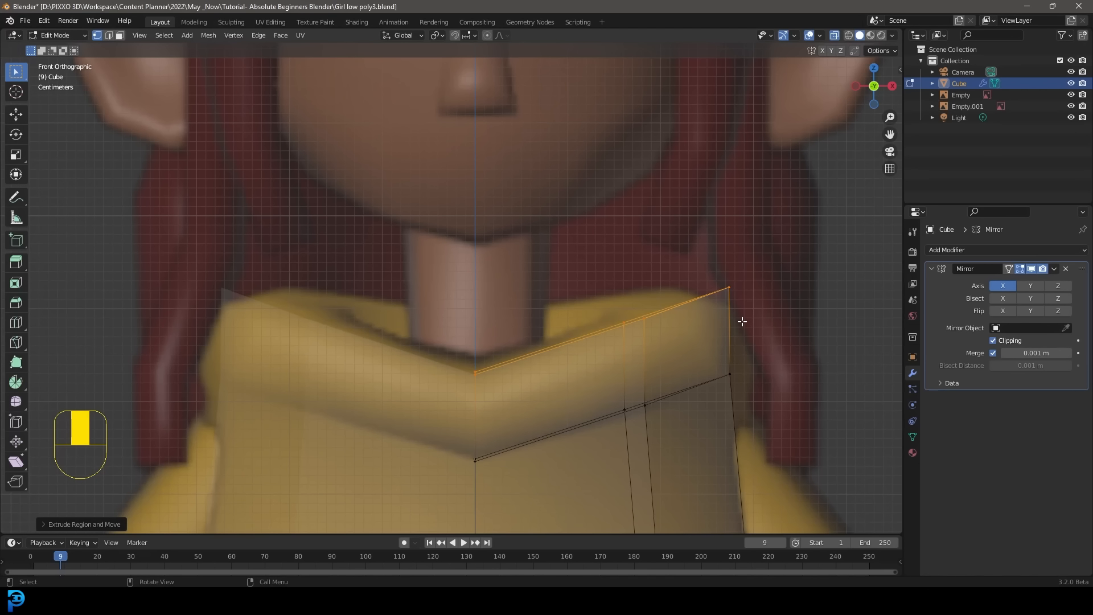
key(KP_3)
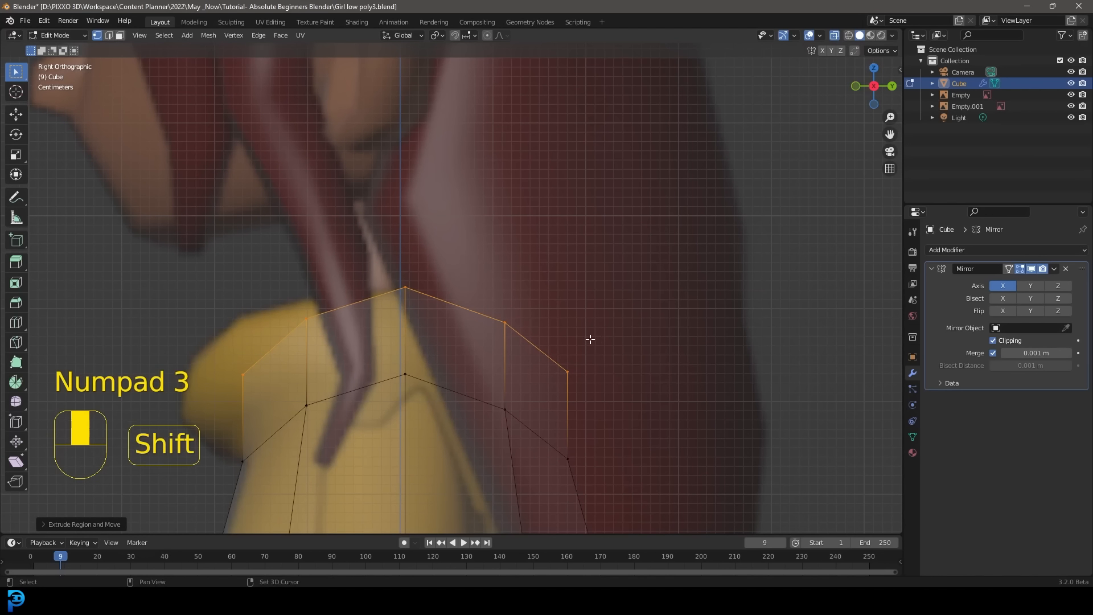
shift+middle_drag(588, 339, 656, 344)
key(s)
key(y)
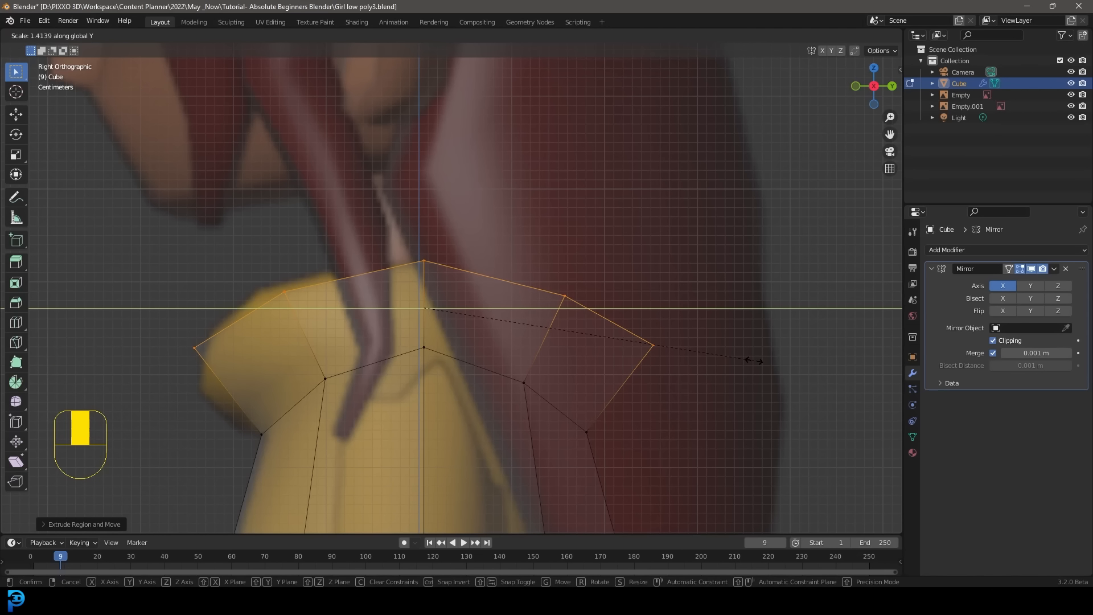
click(754, 360)
Add a horizontal loop cut to the collar and slide it close to the upper rim, with an edge slide factor of about 0.75
shift+middle_drag(358, 354, 346, 296)
scroll(346, 296, up, 1)
key(ctrl)
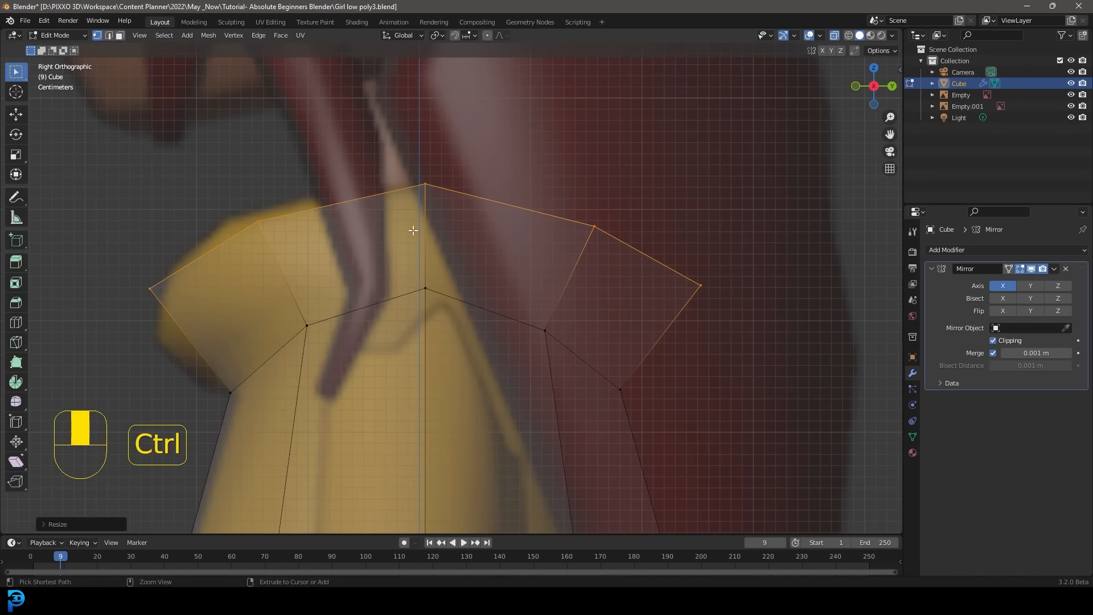
key(ctrl+r)
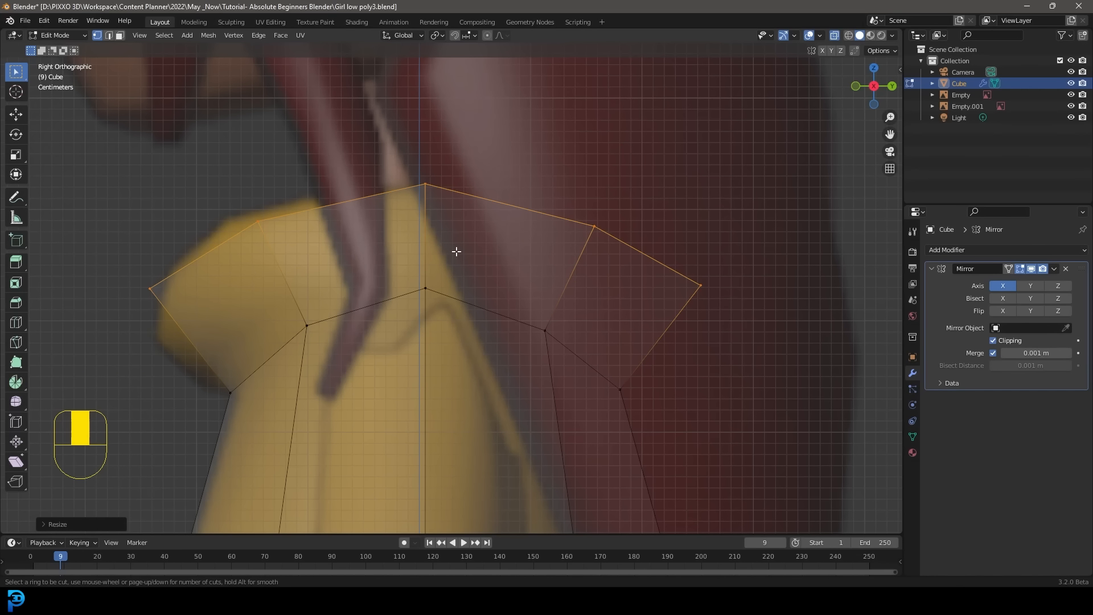
click(410, 242)
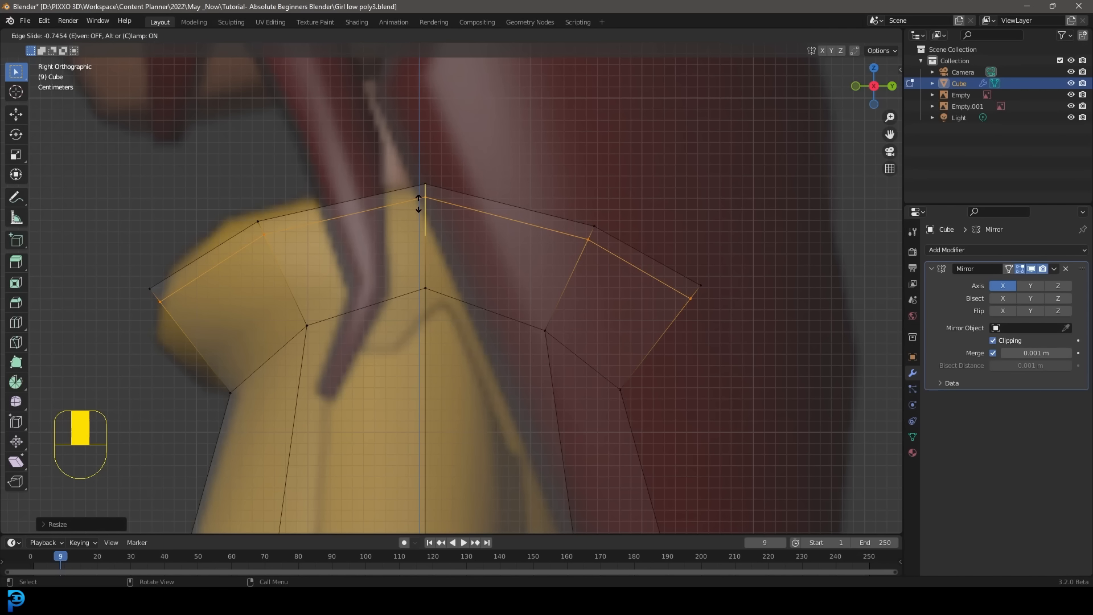
click(419, 203)
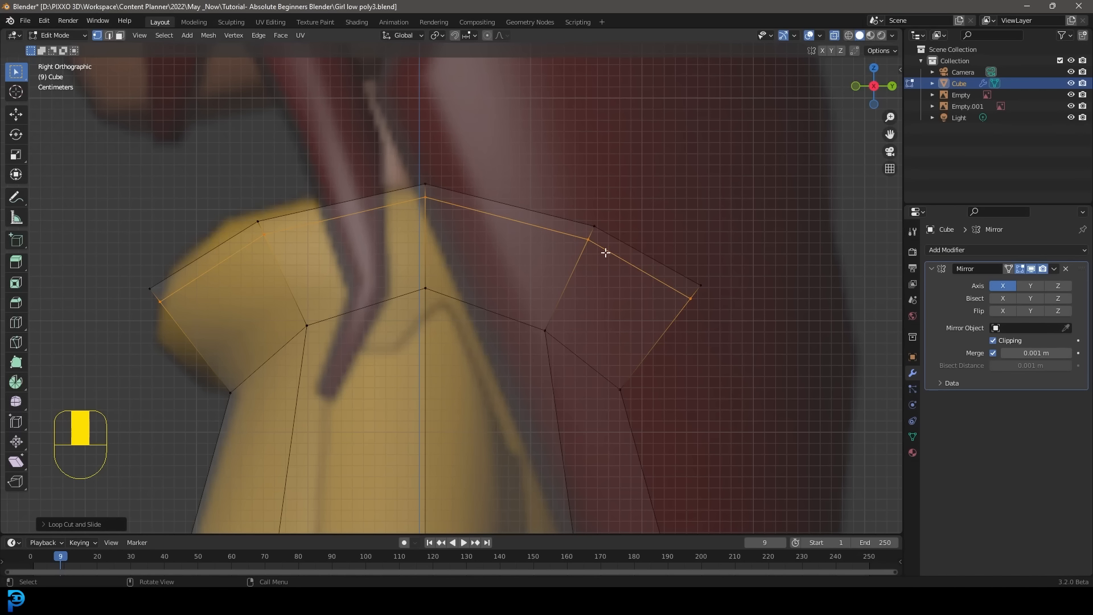
Try Shrink/Fatten on the new collar loop and inspect the collar from several angles
key(alt+s)
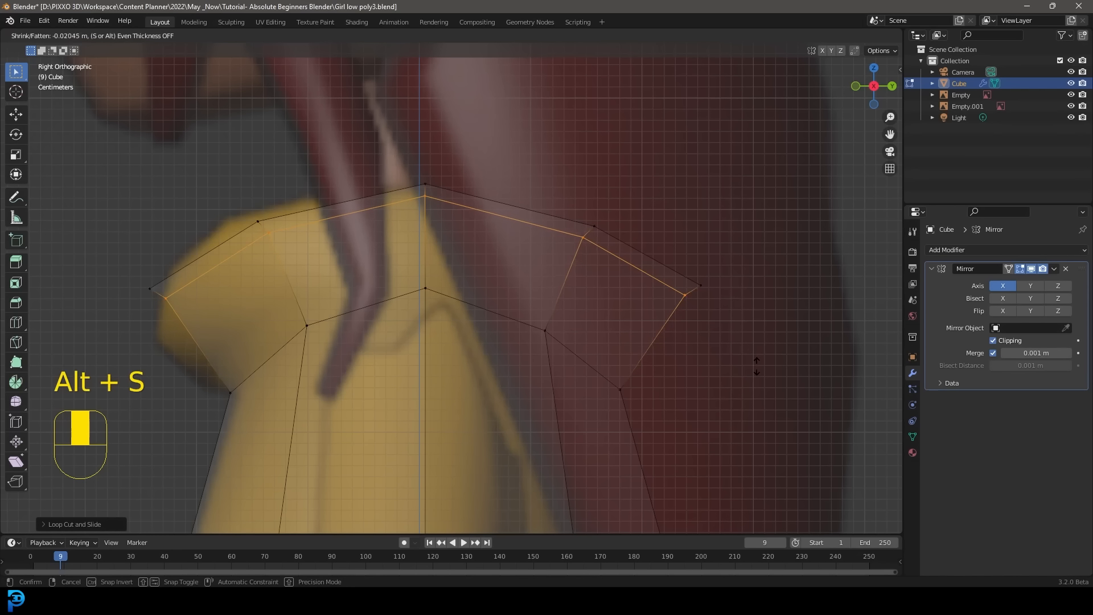
click(740, 333)
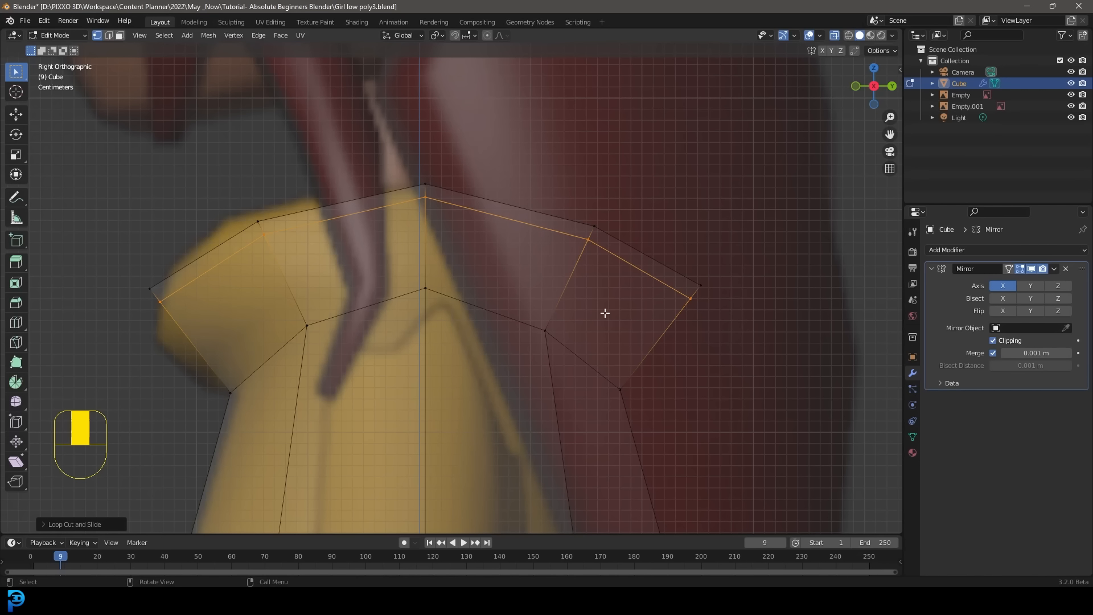
scroll(460, 262, down, 1)
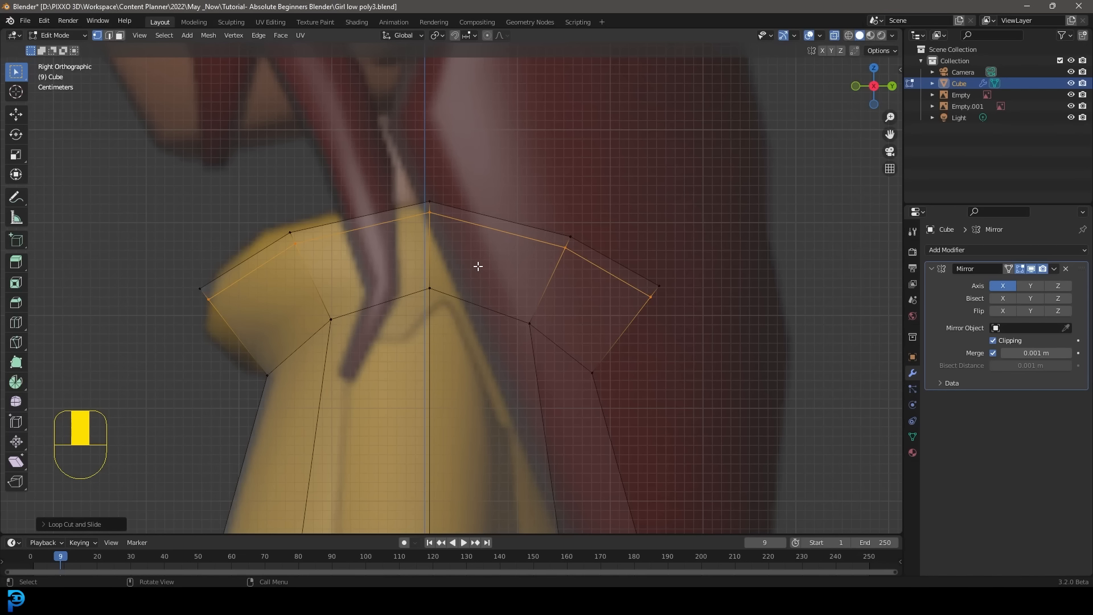
middle_drag(476, 251, 645, 336)
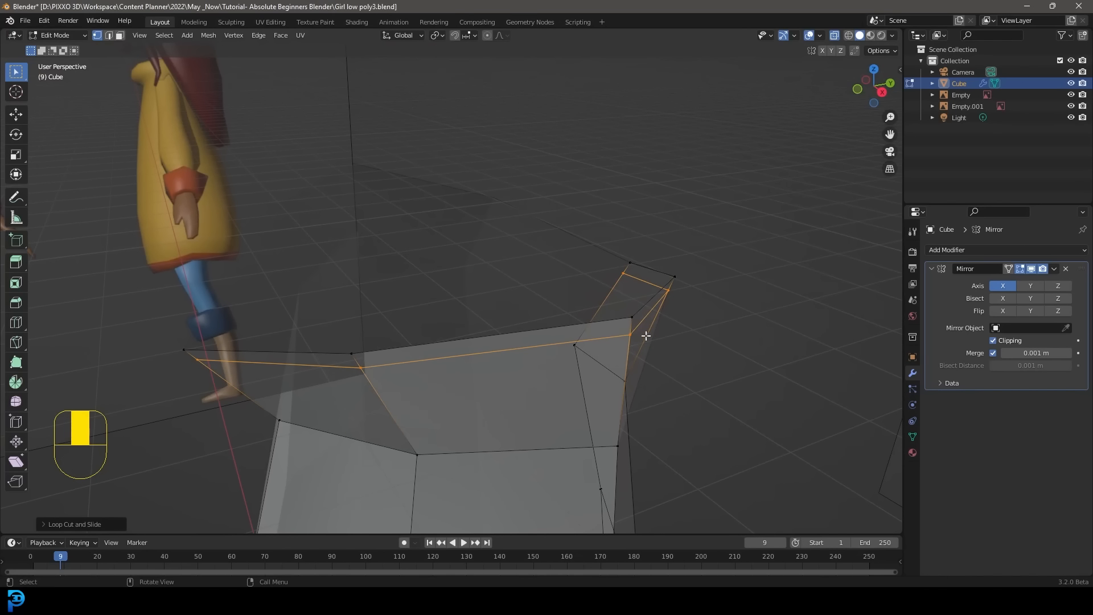
middle_drag(544, 383, 148, 324)
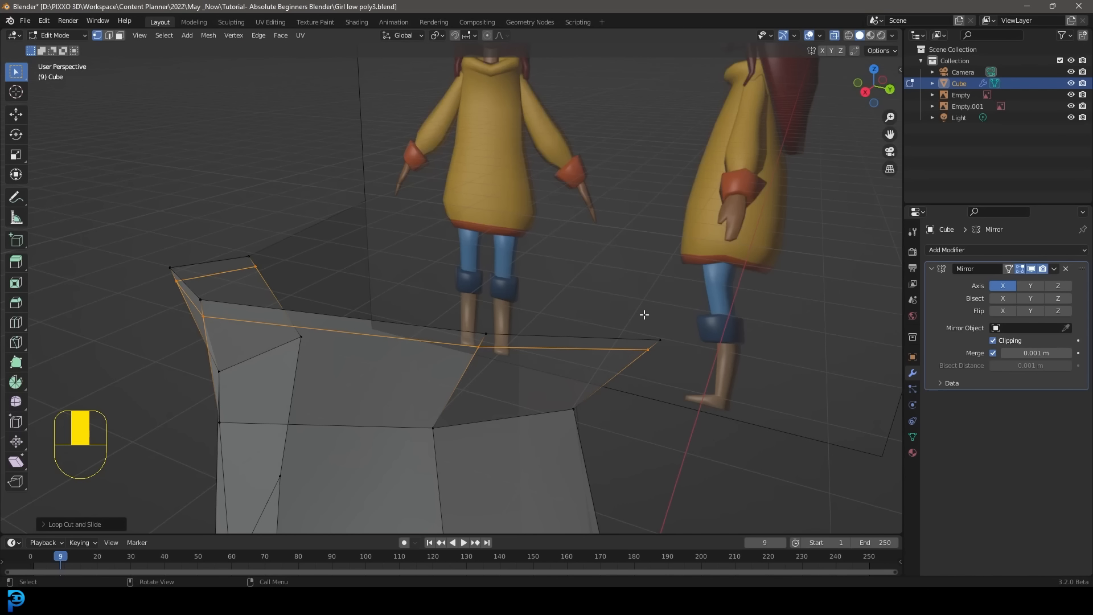
Show the face normals in the viewport overlays and view the collar with them from the front
key(n)
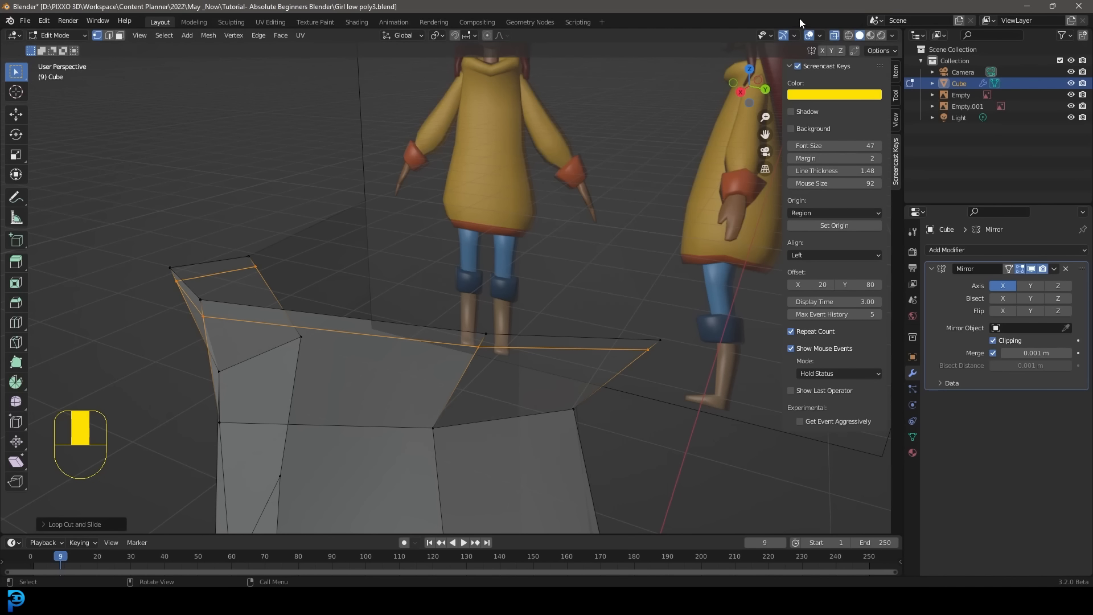
click(817, 36)
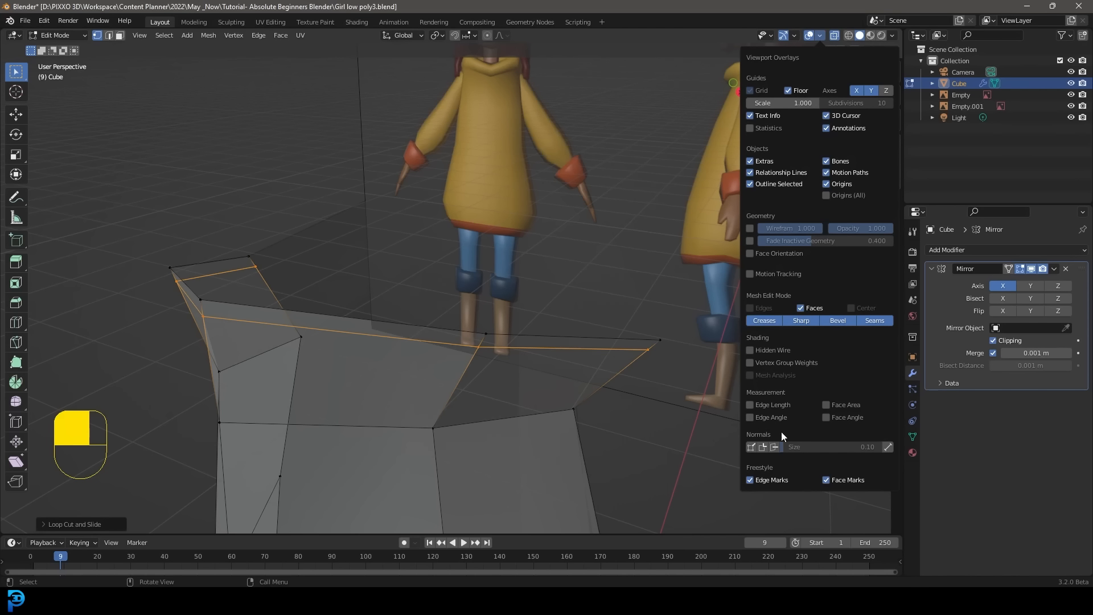
click(771, 447)
middle_drag(297, 308, 466, 318)
Try scaling the new collar loop uniformly by about 1.17 to compare it with movement along the normals
key(s)
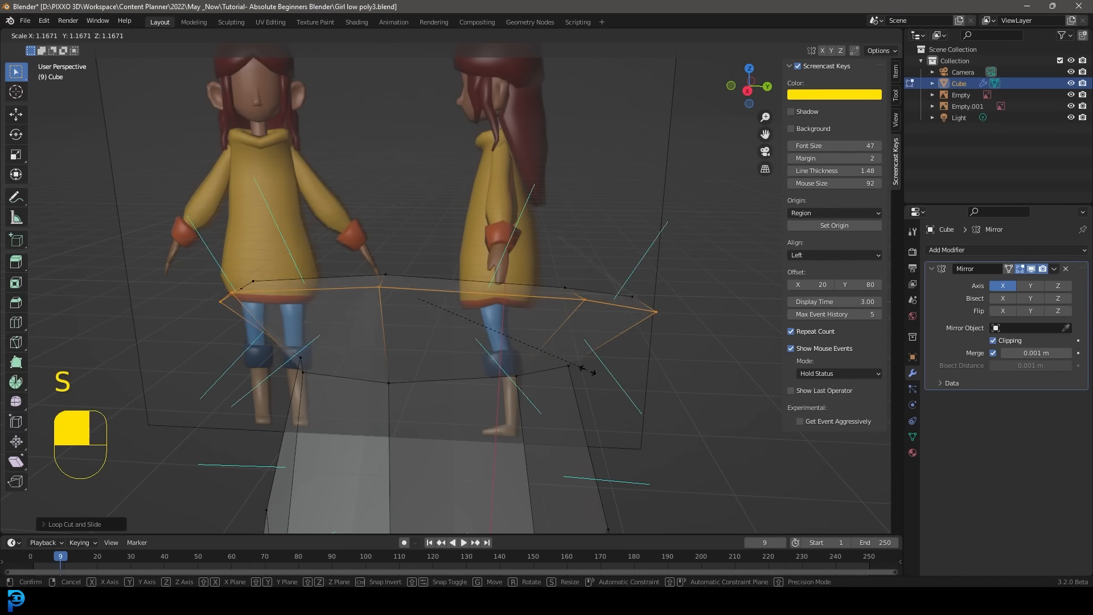
click(598, 376)
middle_drag(598, 373, 576, 324)
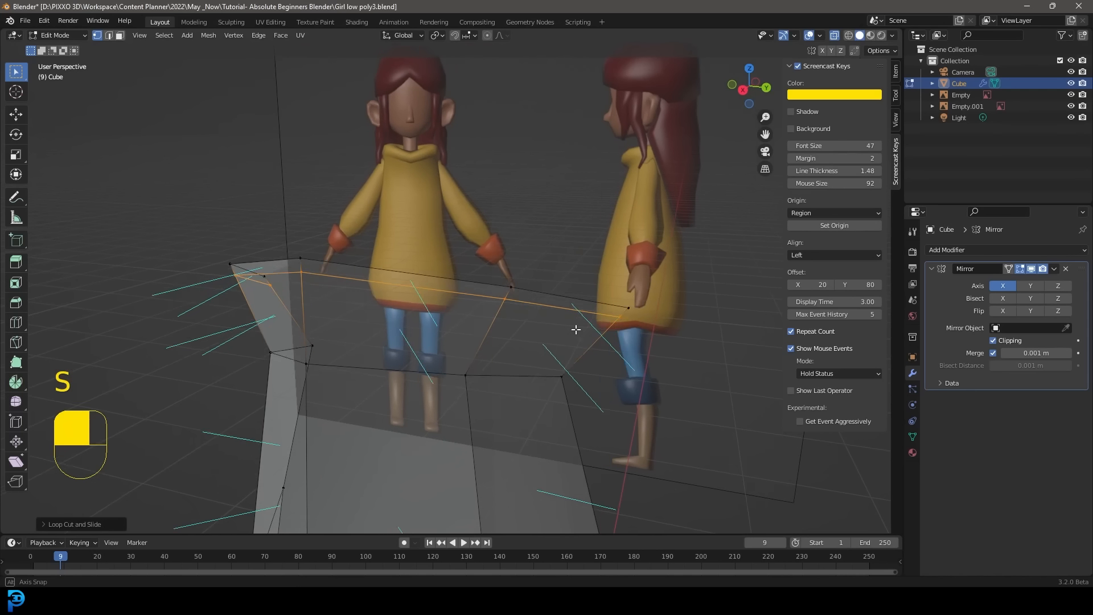
Push the loop below the collar's upper rim slightly outward along its normals with Shrink/Fatten
key(alt)
key(alt+s)
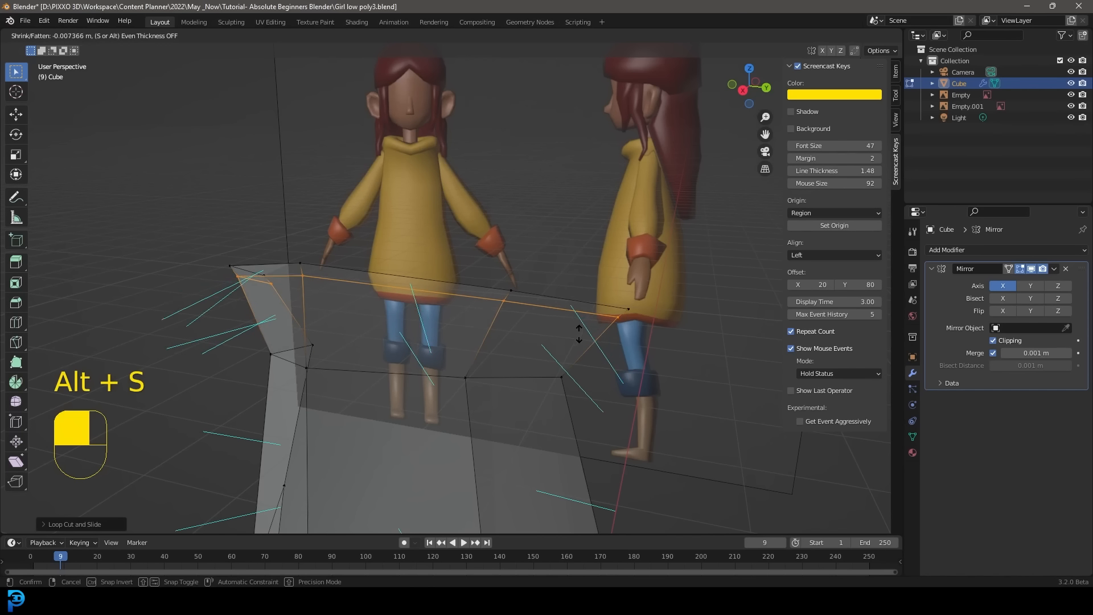
click(543, 308)
middle_drag(541, 310, 617, 184)
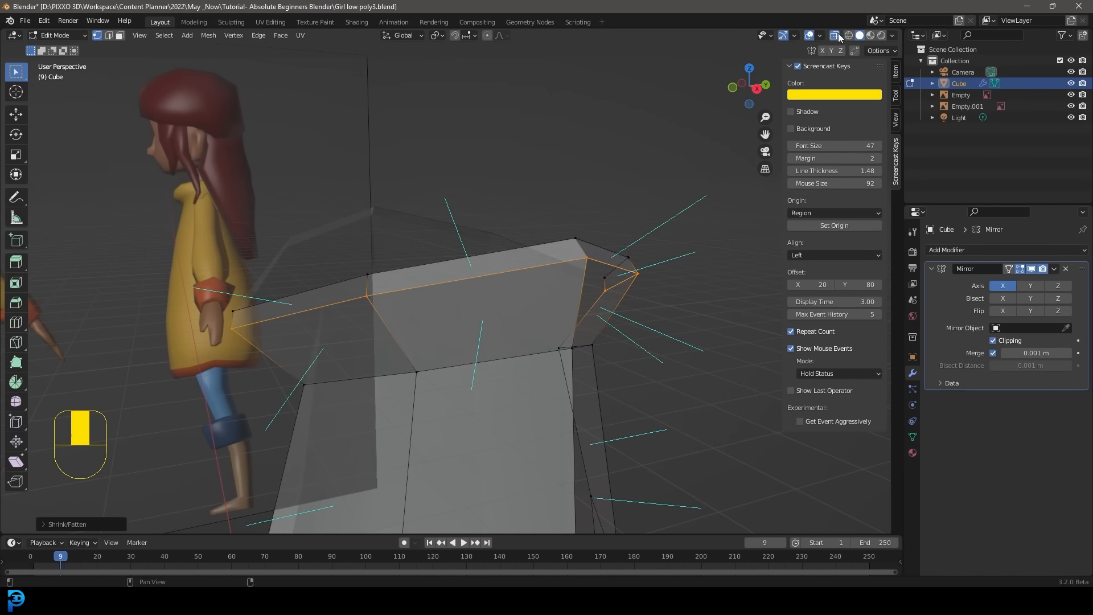
Turn off the face normals display in the viewport overlays and hide the viewport sidebar
click(823, 35)
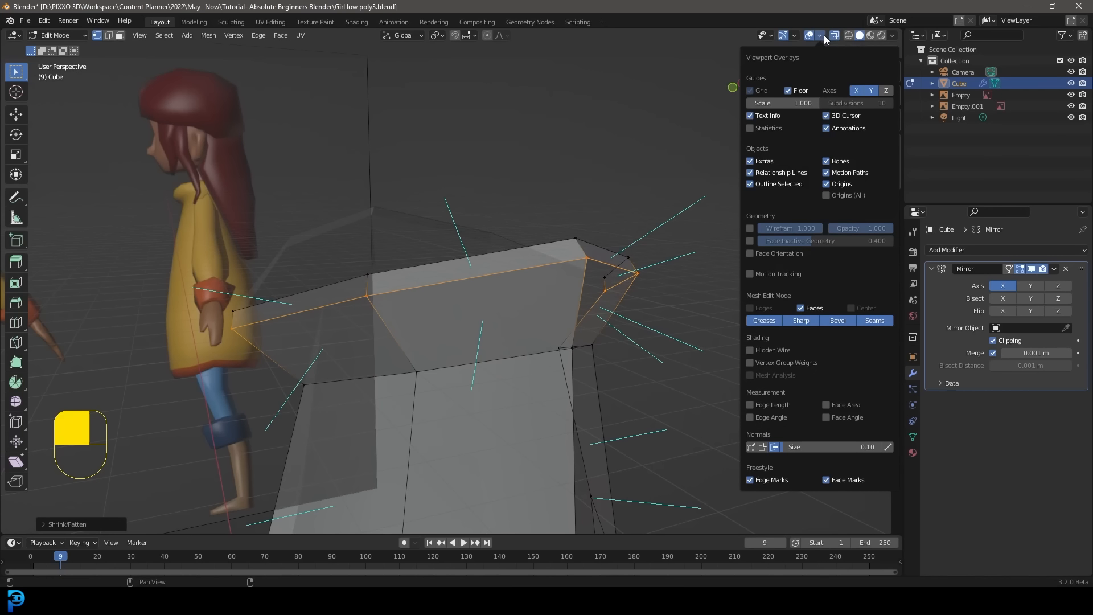
click(775, 449)
middle_drag(672, 296, 506, 306)
key(n)
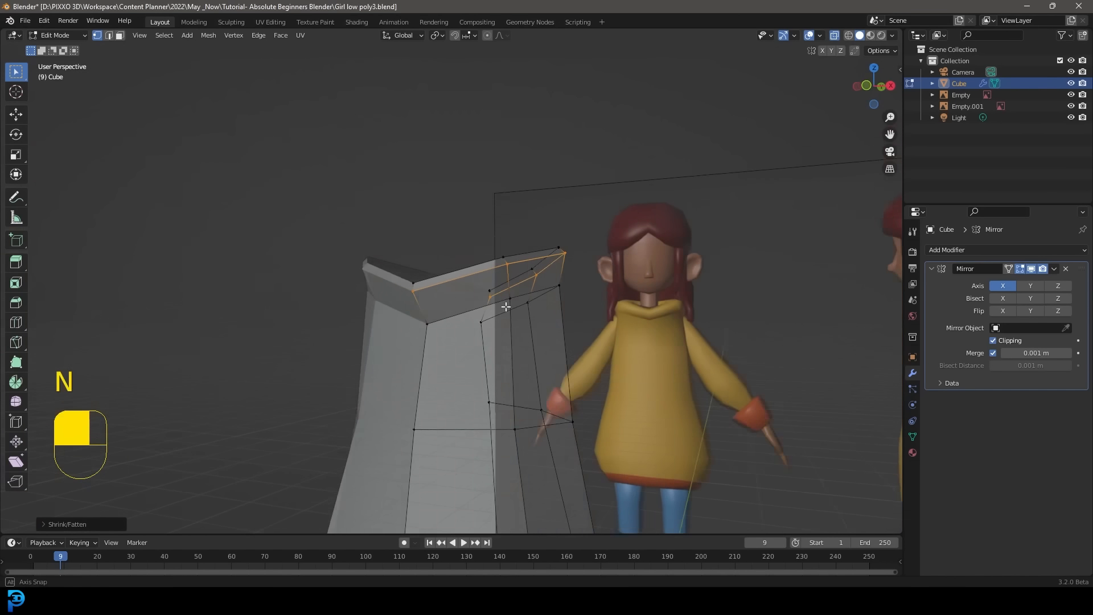
In front view, add a horizontal loop cut around the collar and slide it down close to the collar's lower edge
key(KP_1)
scroll(533, 310, up, 5)
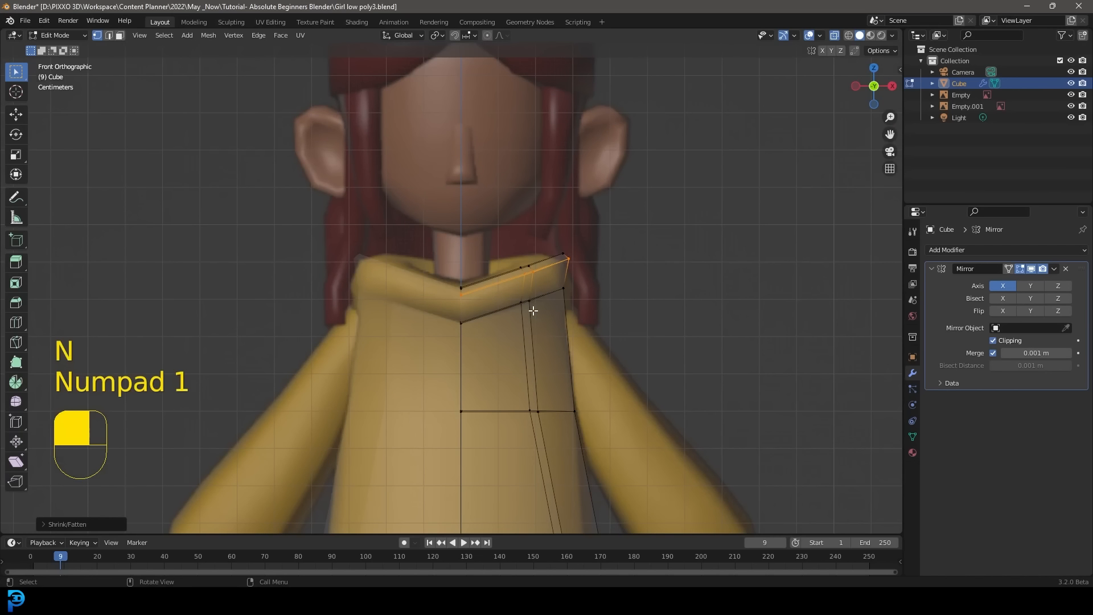
scroll(533, 310, up, 2)
scroll(627, 292, up, 3)
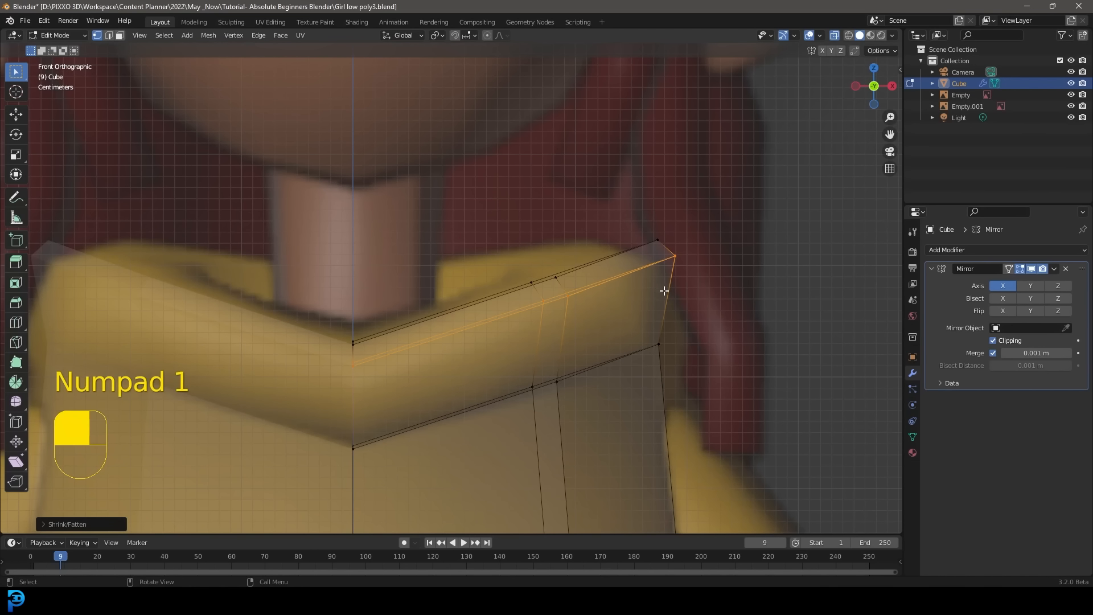
key(ctrl+r)
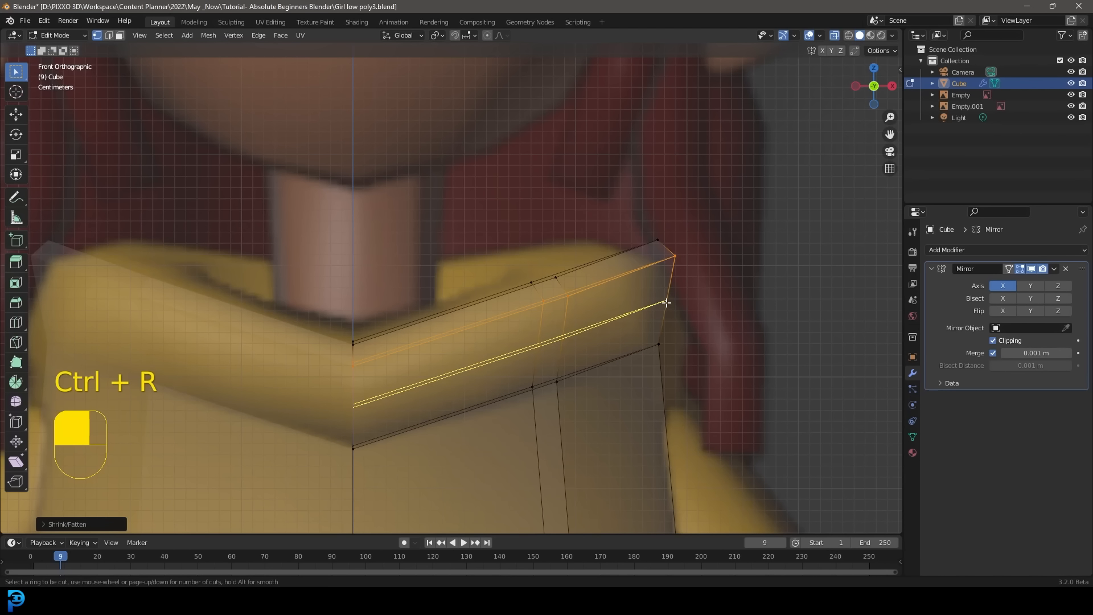
drag(669, 305, 678, 337)
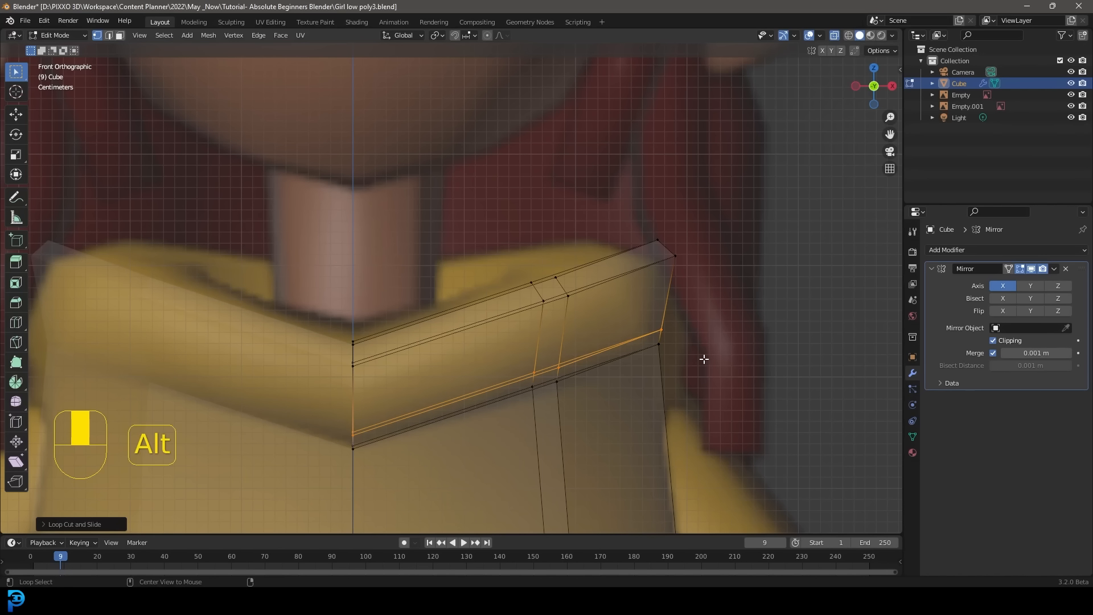
Shrink/Fatten the new lower collar loop outward by about 0.02 m to match the reference collar
key(alt+s)
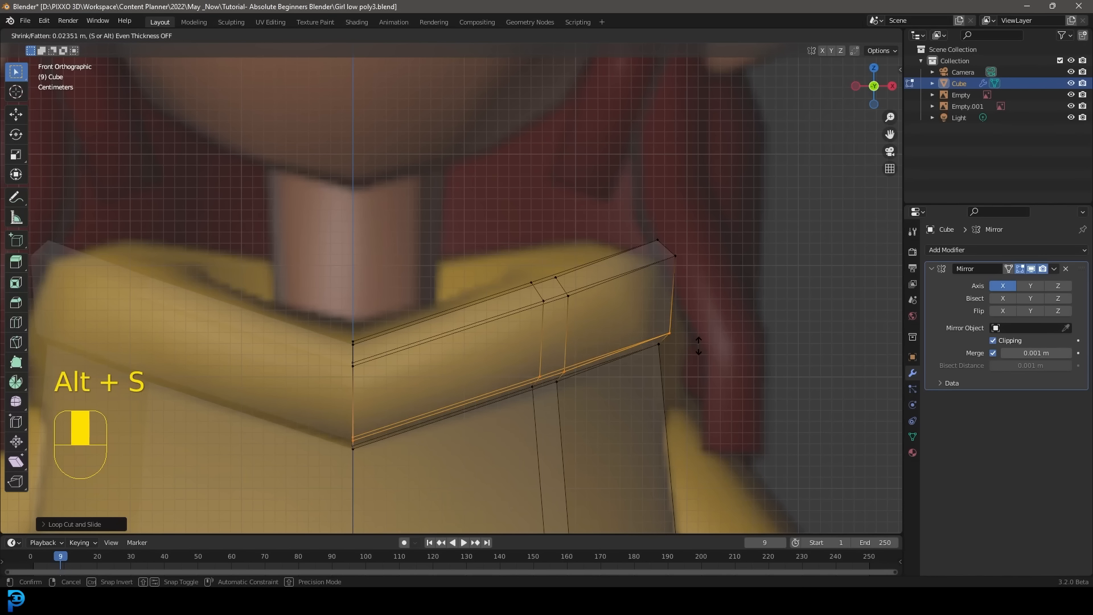
click(702, 351)
scroll(625, 292, down, 5)
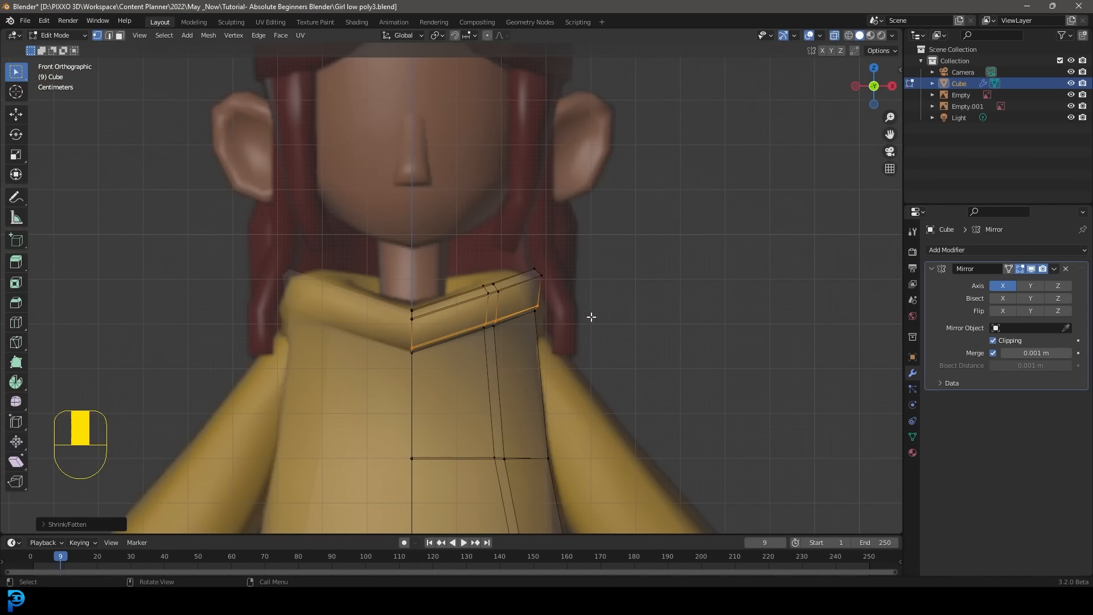
Add a centred vertical loop cut down the front of the sweater body, between the centre line and the neighbouring edge
key(z)
scroll(656, 324, down, 5)
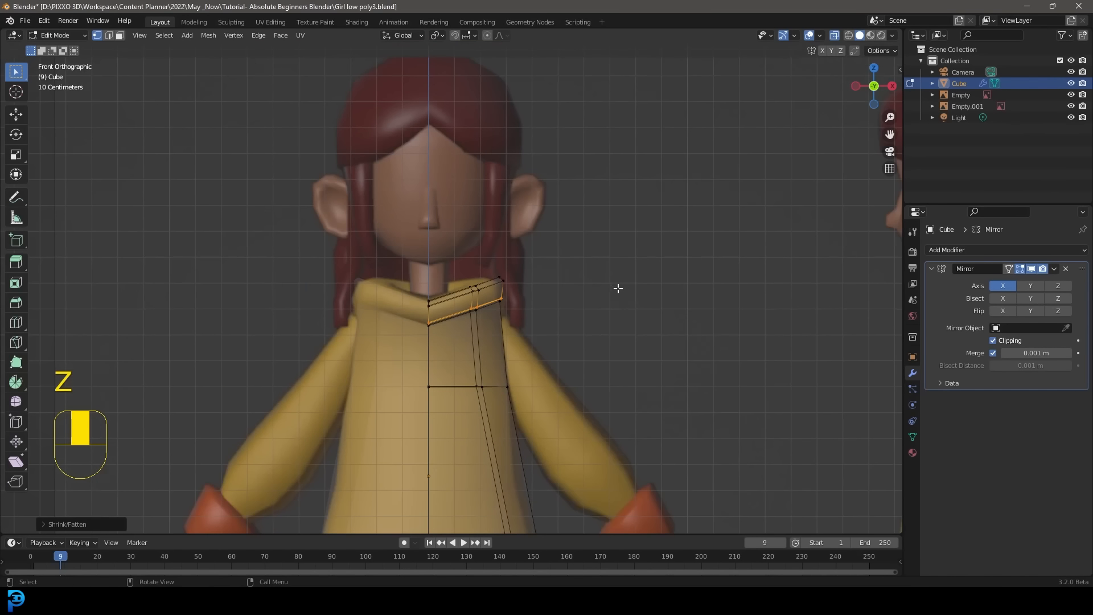
middle_drag(617, 288, 537, 317)
key(z)
shift+middle_drag(437, 358, 510, 219)
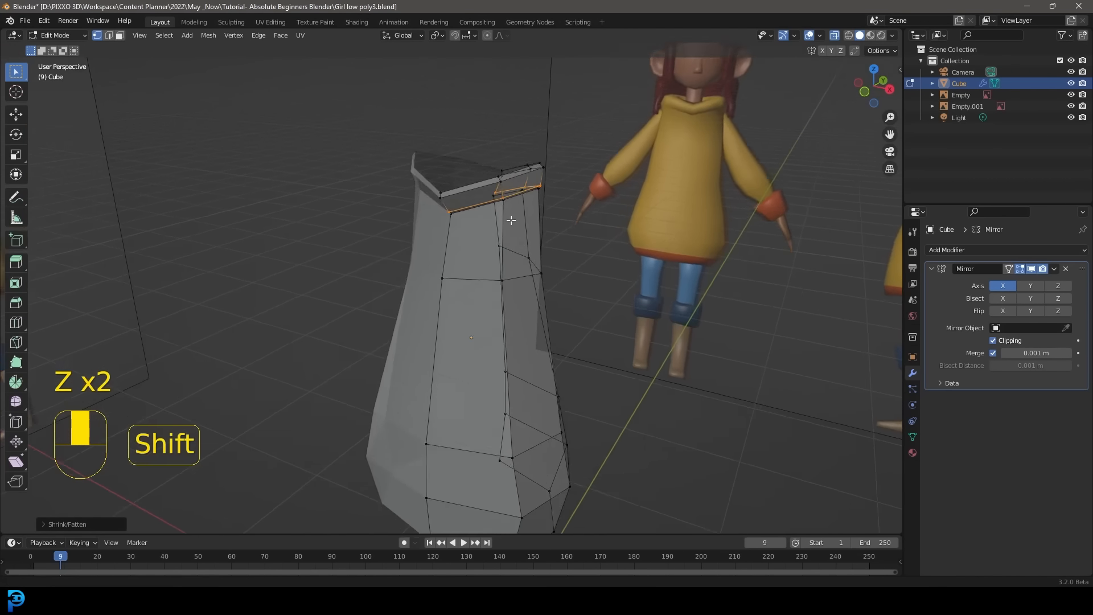
scroll(488, 190, up, 3)
key(ctrl+r)
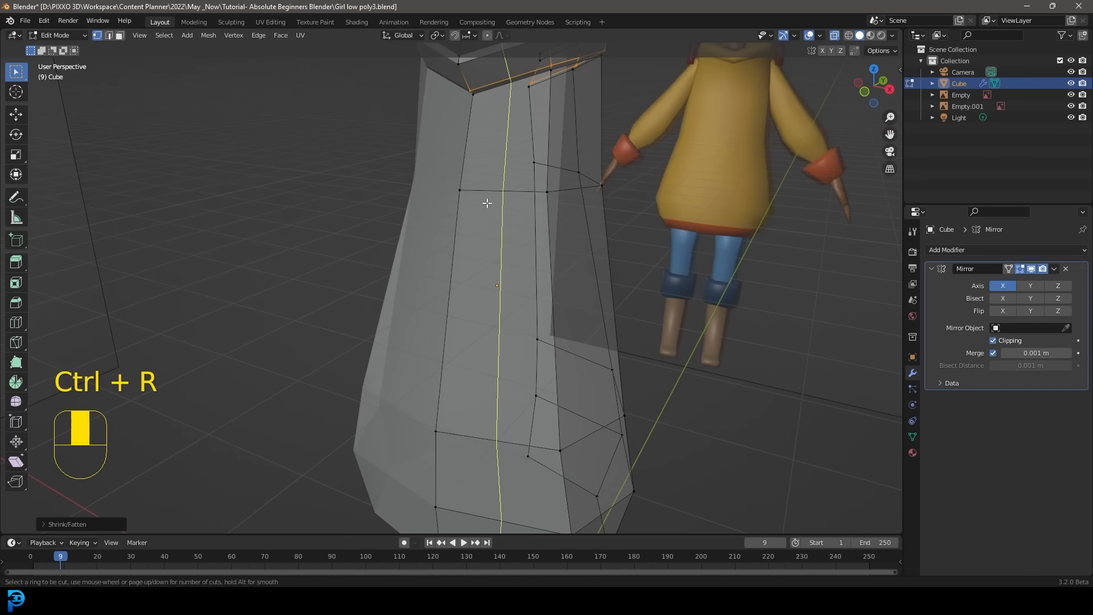
click(502, 191)
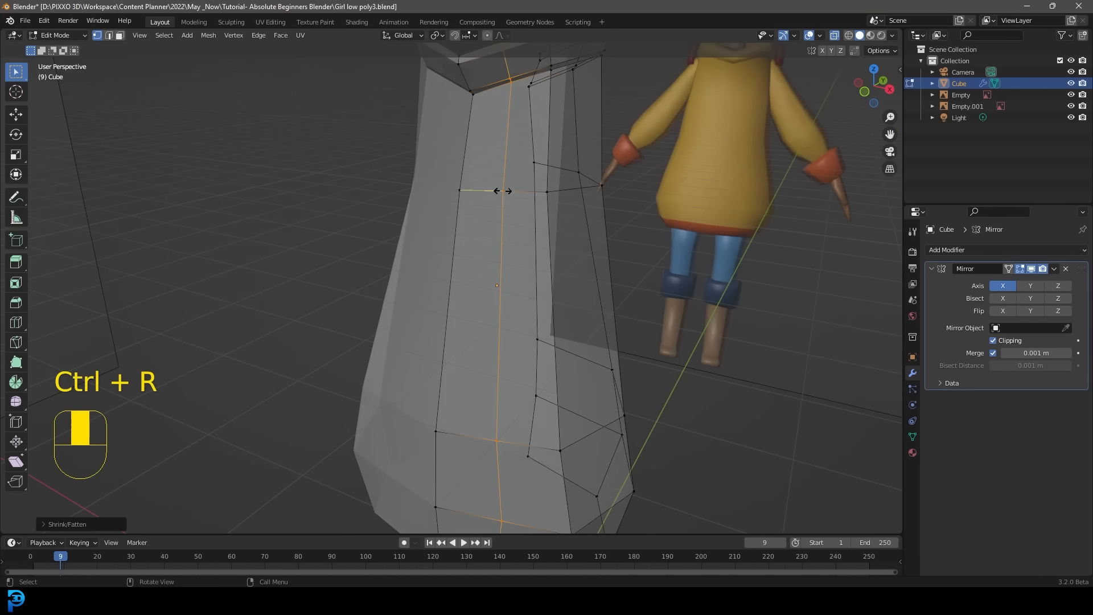
click(501, 190)
Add a centred vertical loop cut down the back of the sweater body beside the mirror line
middle_drag(598, 188, 456, 256)
scroll(456, 256, up, 3)
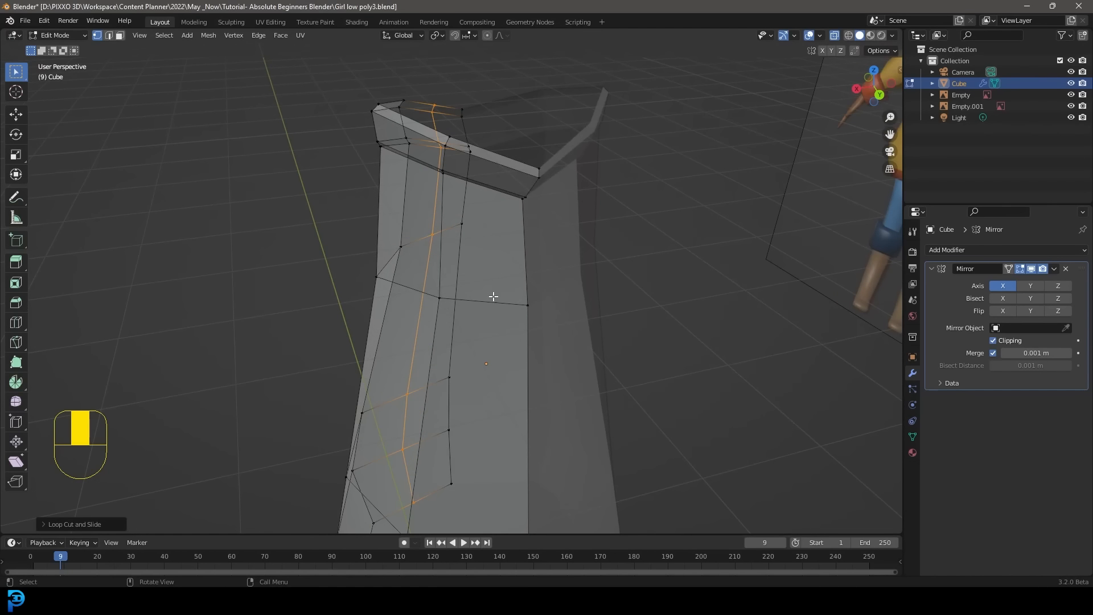
key(ctrl+r)
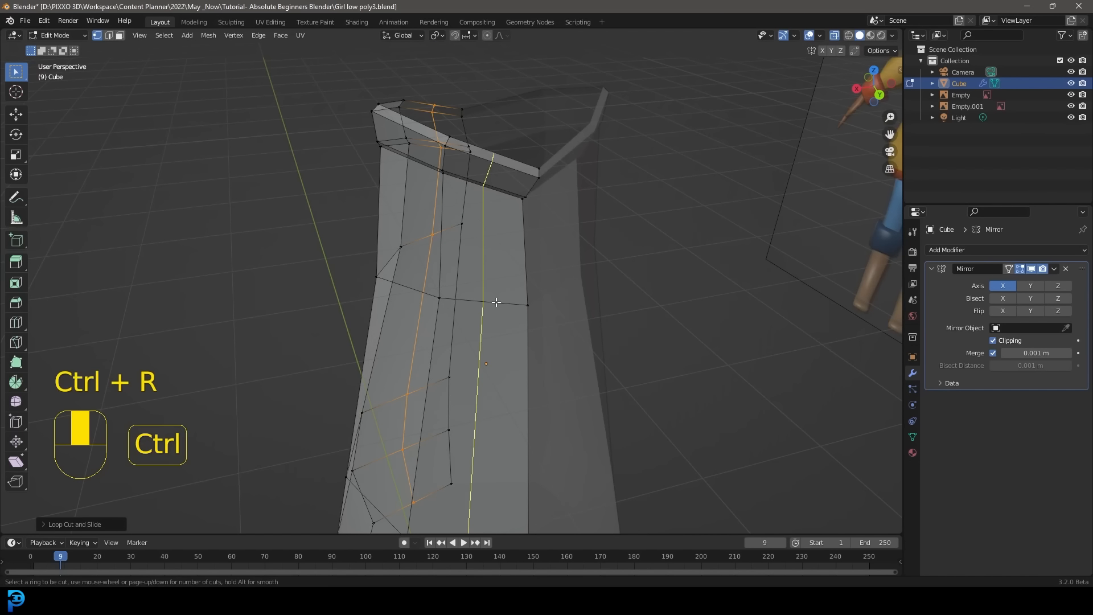
click(482, 296)
click(483, 296)
Add a horizontal loop cut around the middle of the sweater body and compare it with the front reference
scroll(483, 296, down, 5)
middle_drag(482, 296, 537, 295)
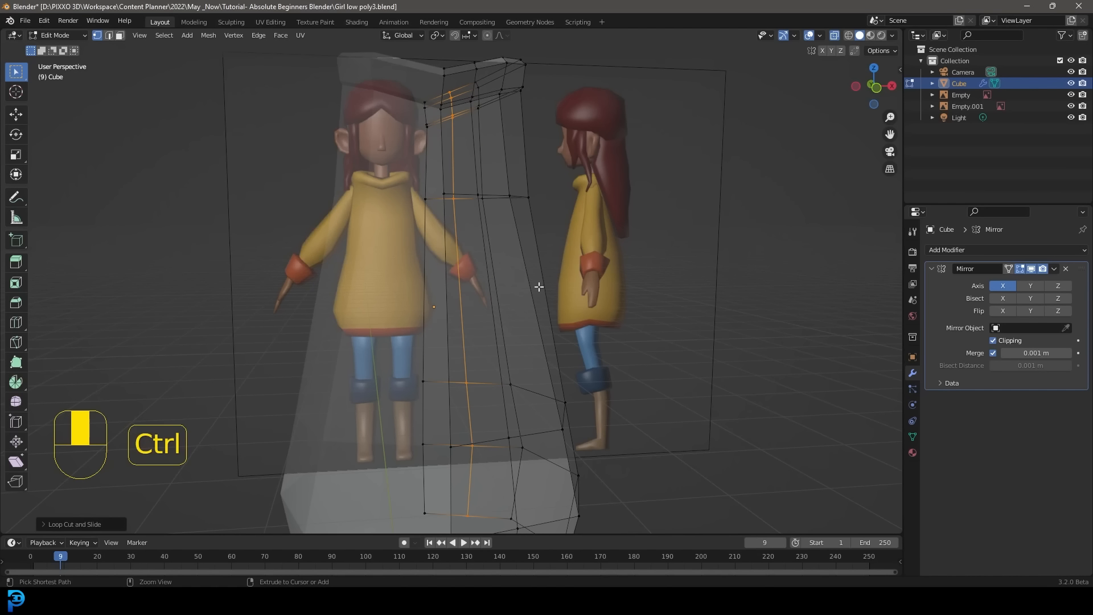
key(ctrl+r)
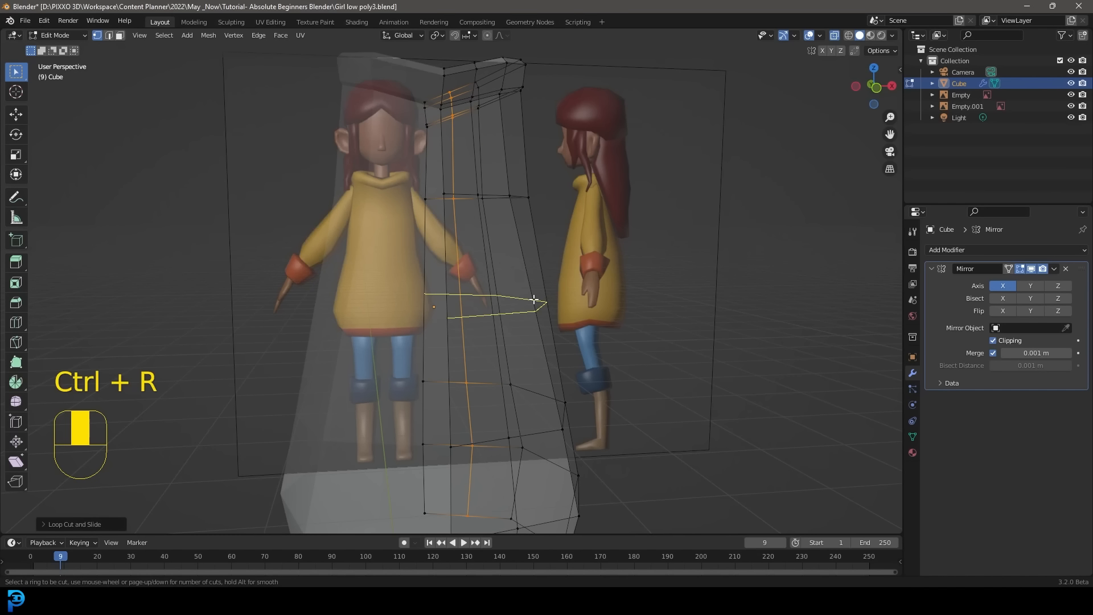
click(534, 299)
scroll(604, 318, down, 2)
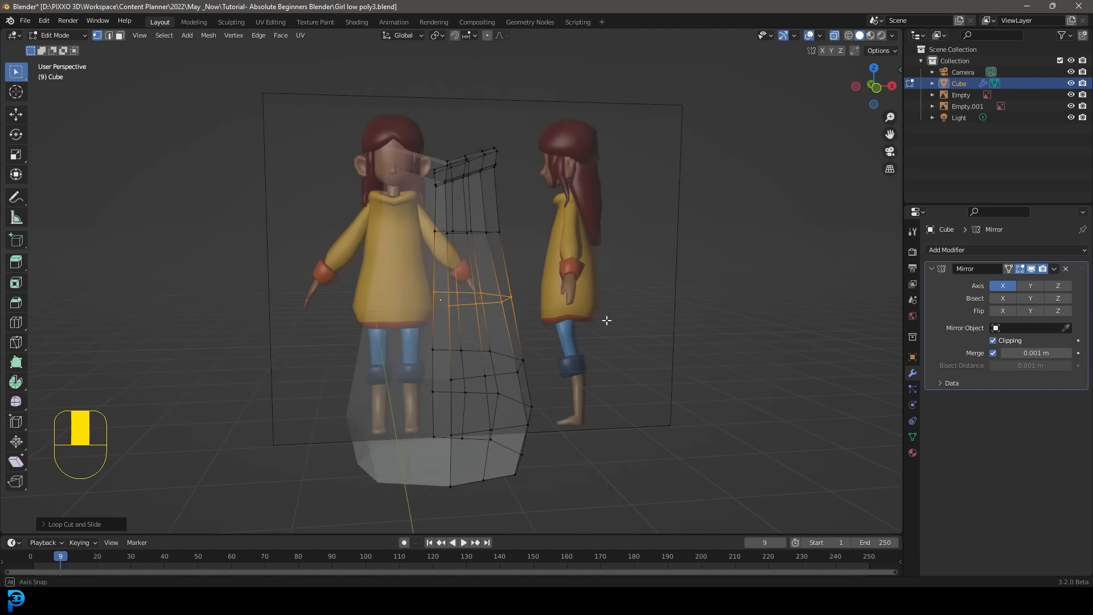
middle_drag(607, 319, 443, 211)
shift+middle_drag(529, 387, 578, 466)
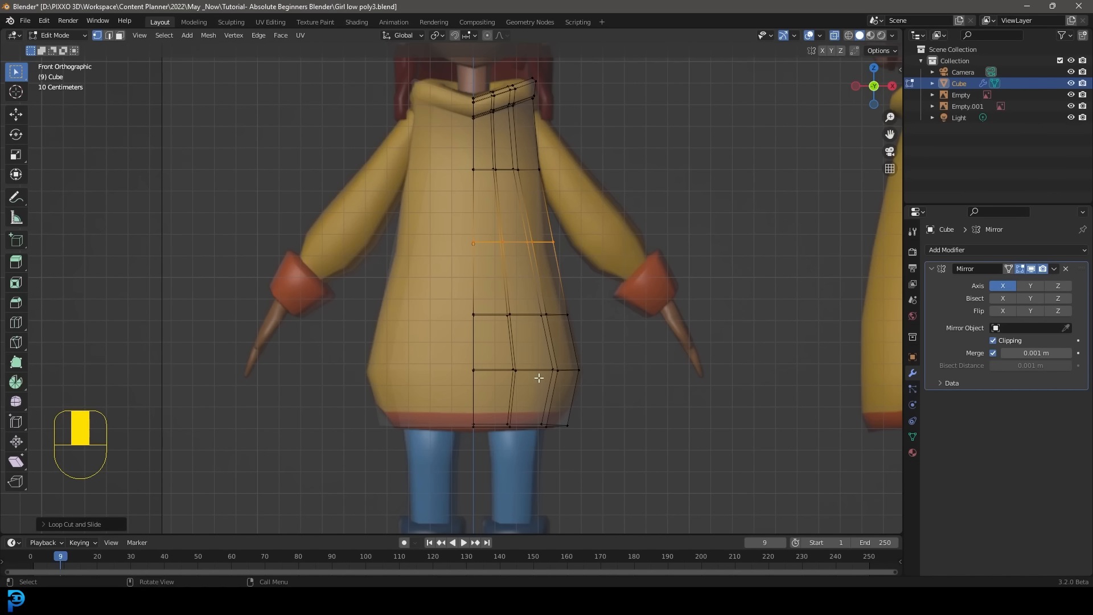
Return the sweater body to Object Mode and deselect everything
click(53, 35)
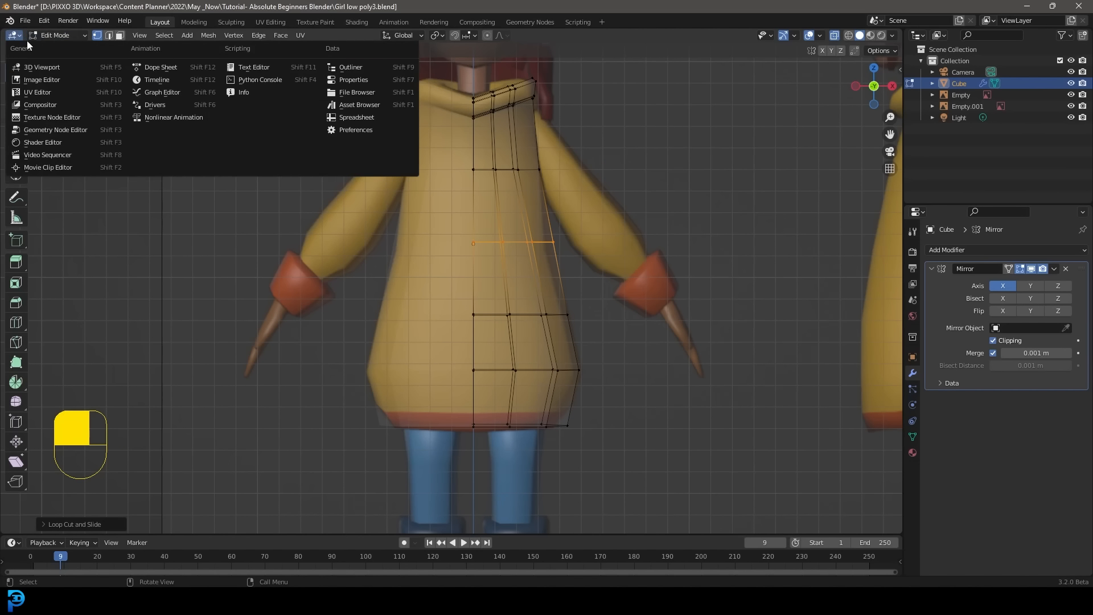
click(74, 48)
key(alt+a)
scroll(549, 250, down, 4)
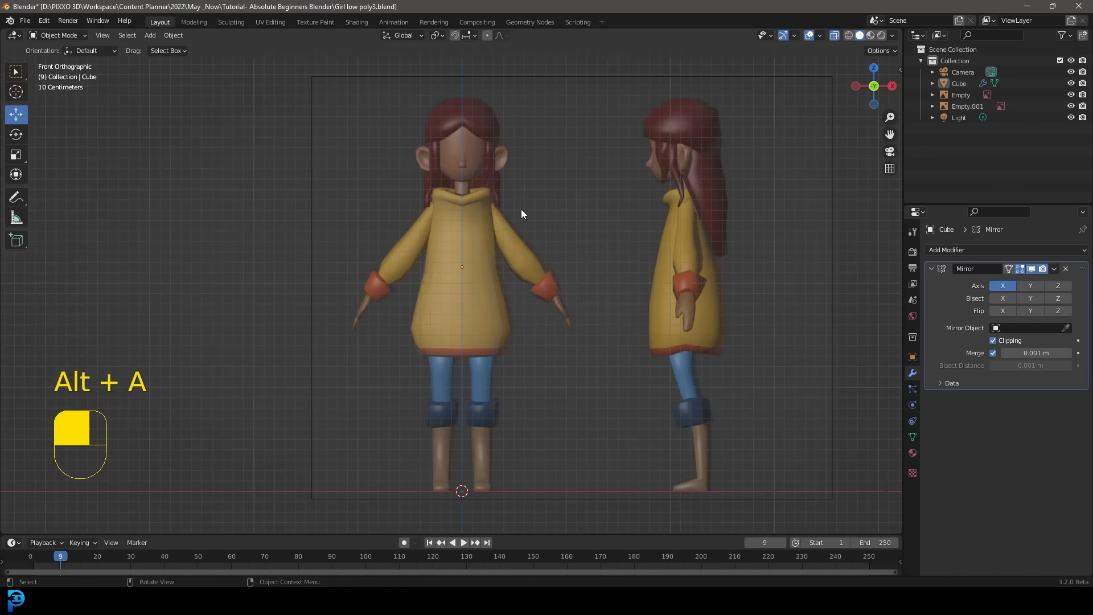
Add a cylinder mesh at the world origin with 5 vertices
middle_drag(521, 210, 491, 251)
scroll(506, 244, up, 1)
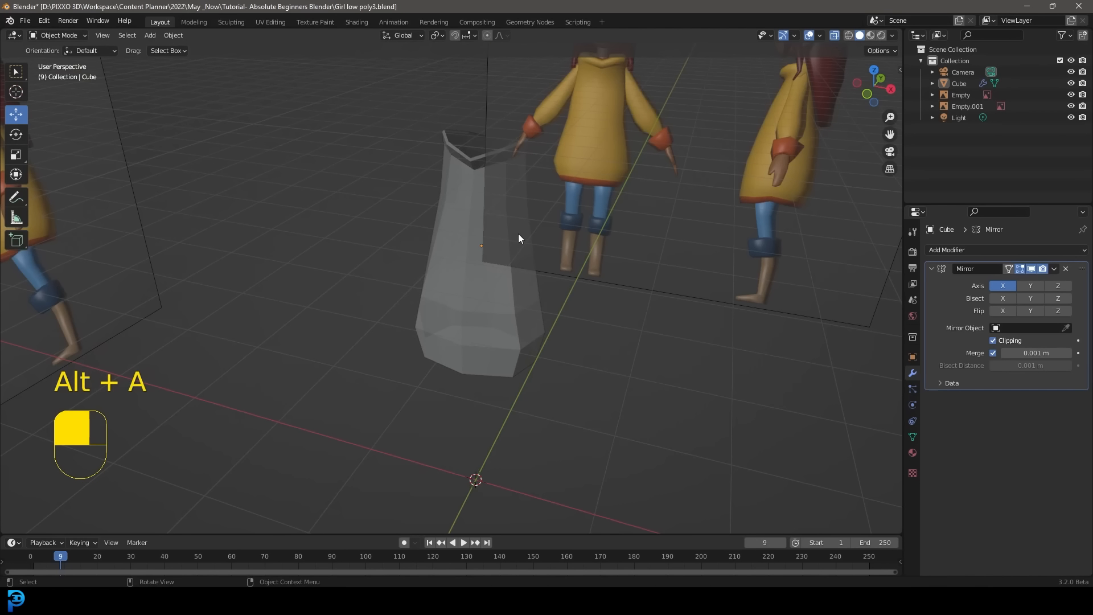
scroll(518, 234, down, 2)
key(shift+a)
mouse_move(496, 238)
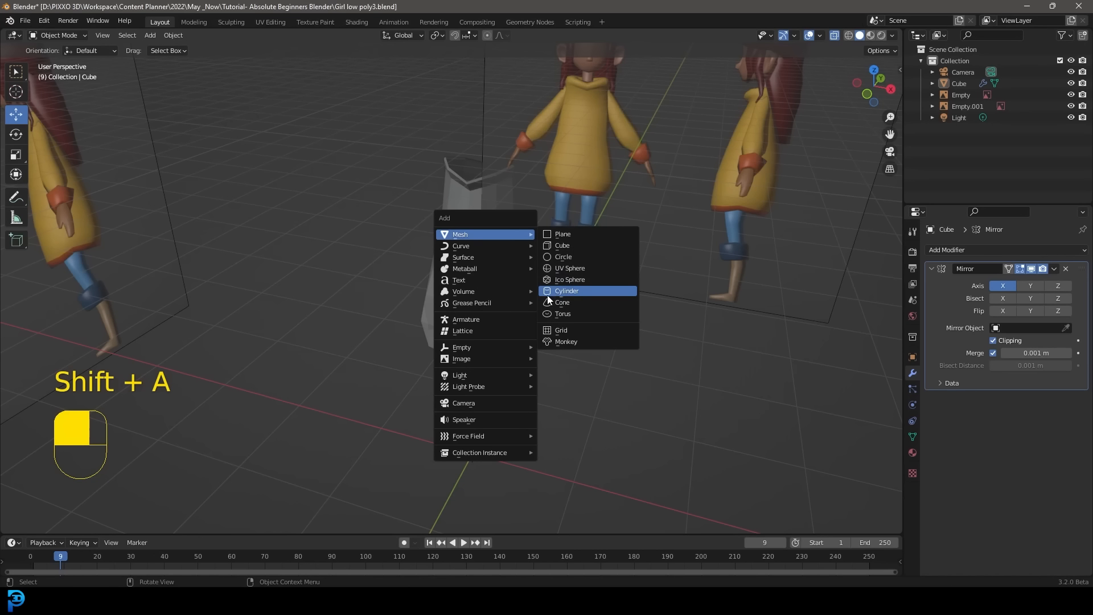
click(589, 290)
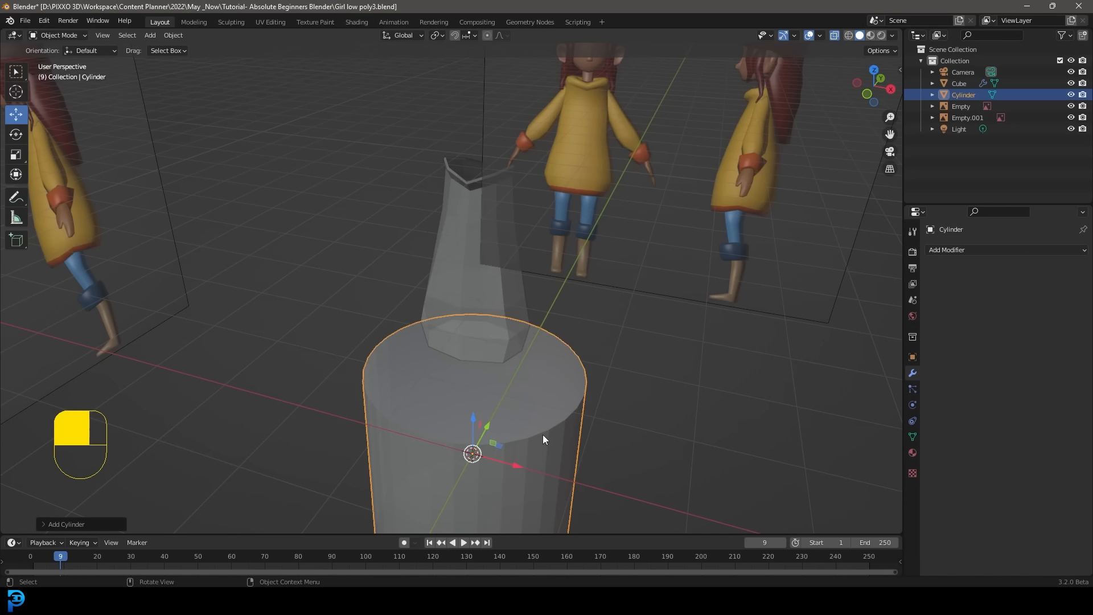
click(45, 523)
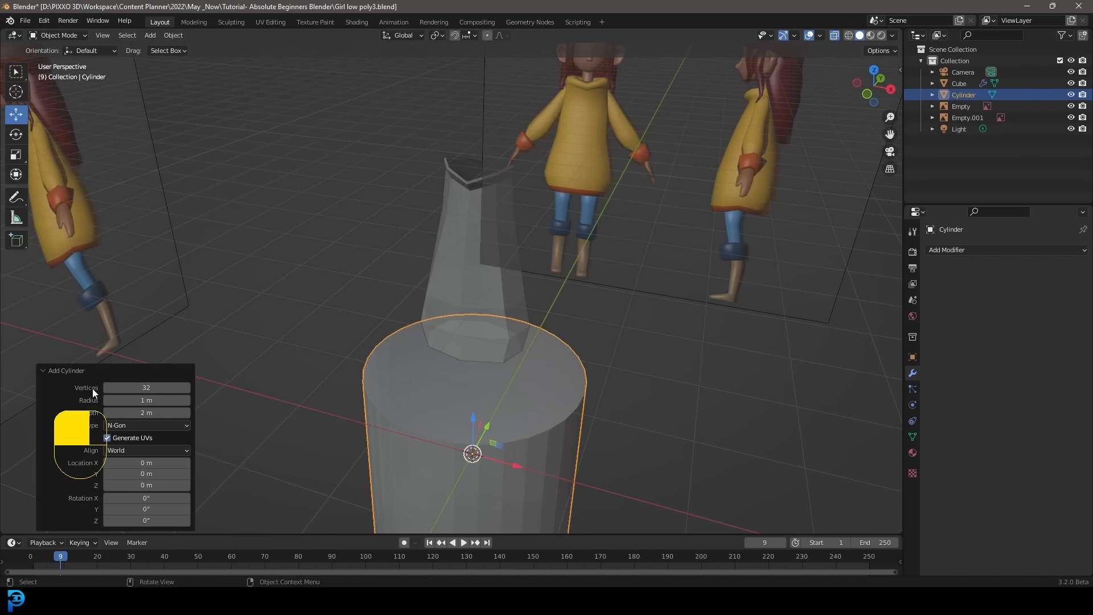
click(142, 387)
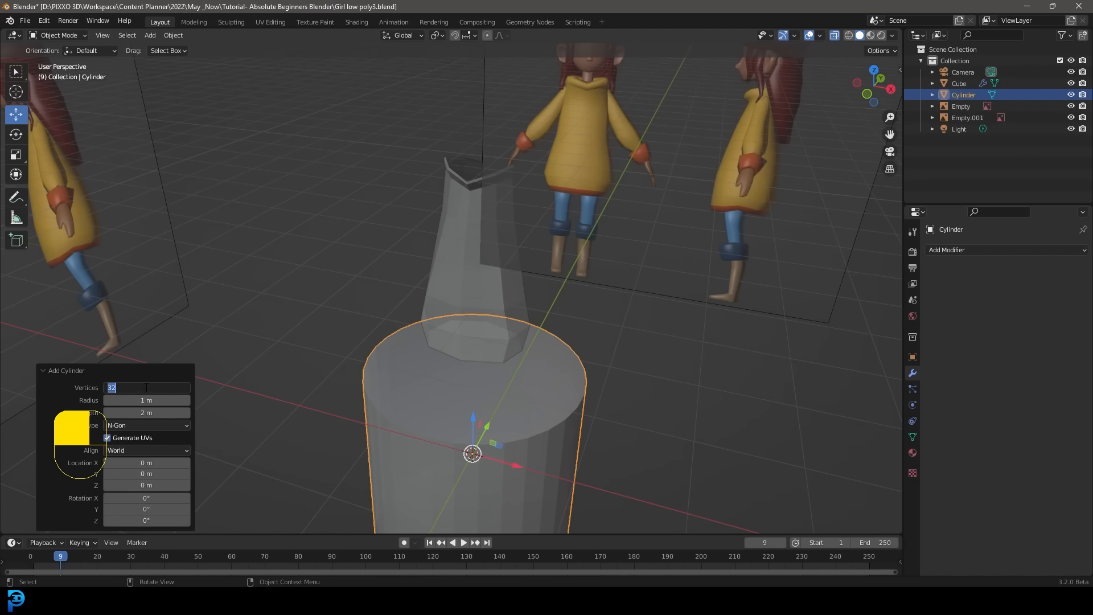
text(5)
key(Return)
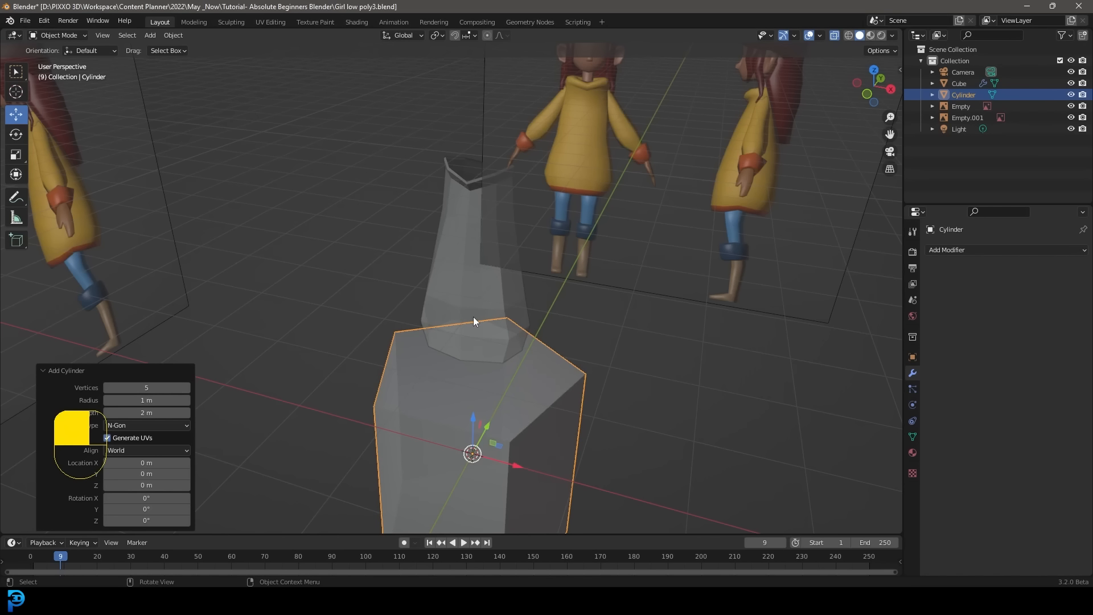
Set the new cylinder's cap fill type to Nothing so both ends are open
middle_drag(473, 316, 454, 276)
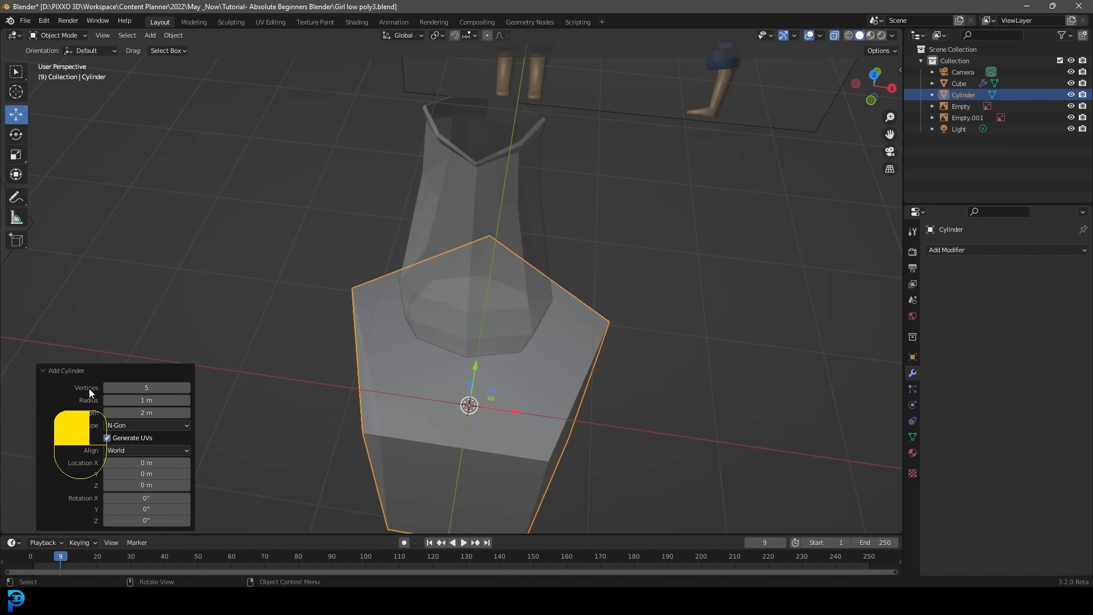
click(134, 426)
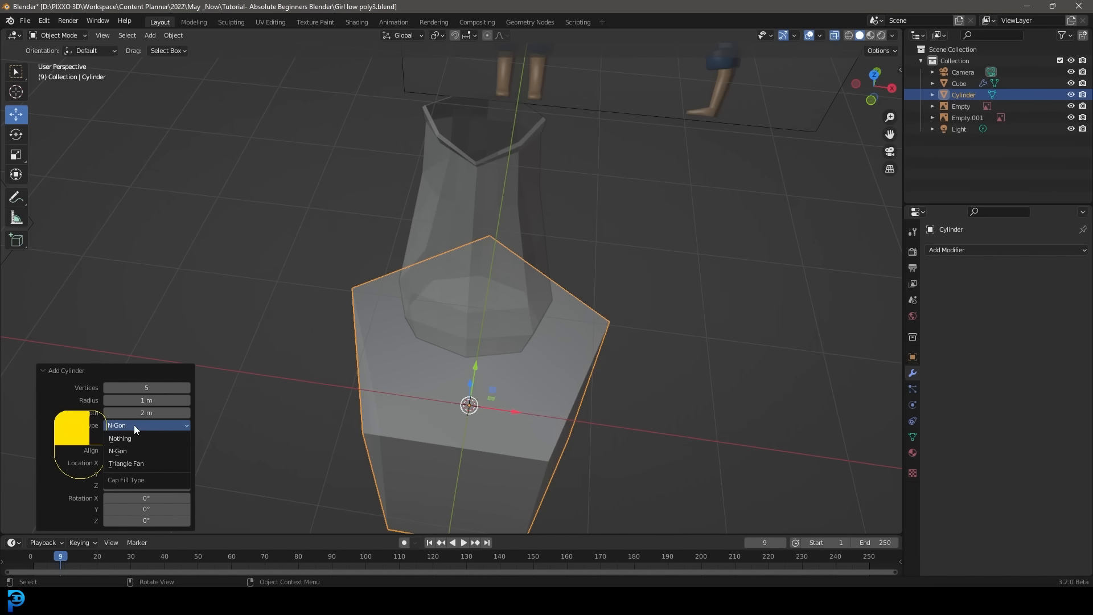
click(135, 424)
click(132, 426)
click(142, 437)
middle_drag(625, 394, 547, 444)
scroll(481, 338, up, 1)
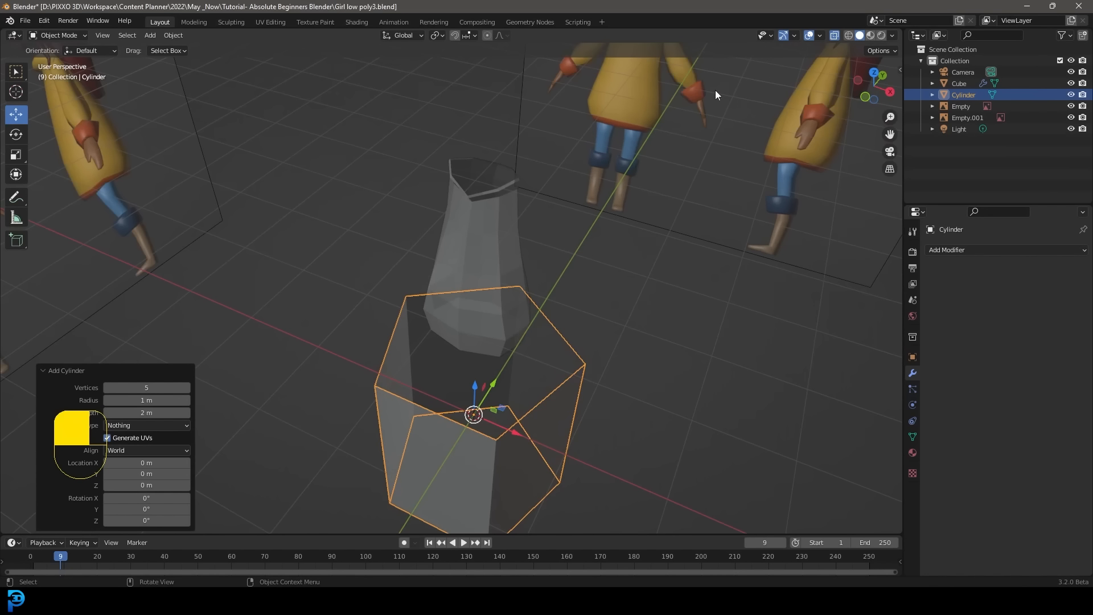
Turn off X-ray display and view the cylinder and sweater body from the front
click(834, 36)
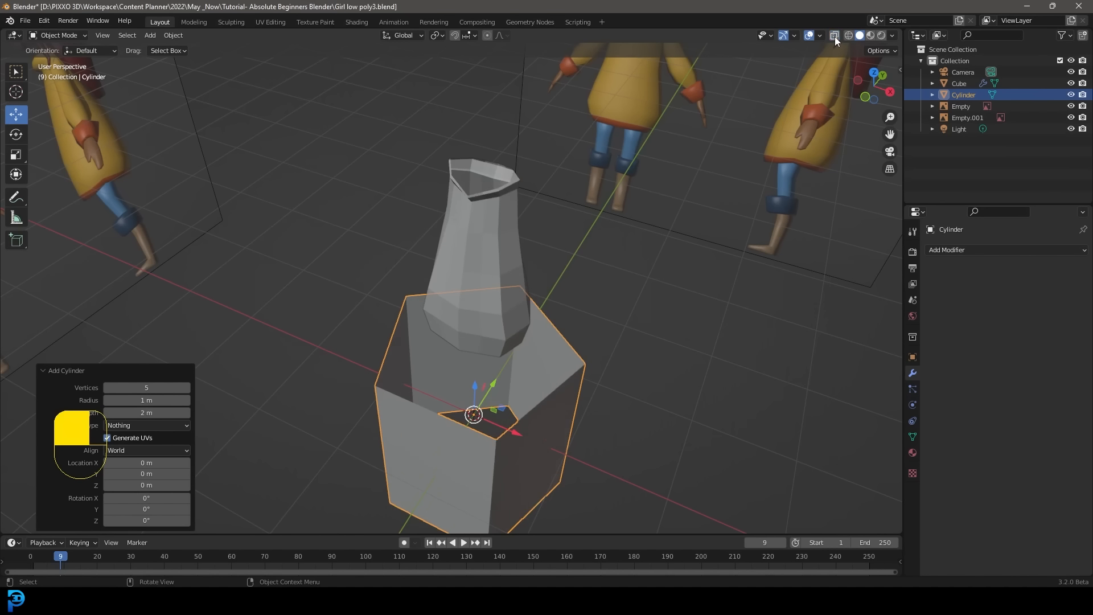
middle_drag(655, 256, 521, 377)
scroll(520, 378, up, 3)
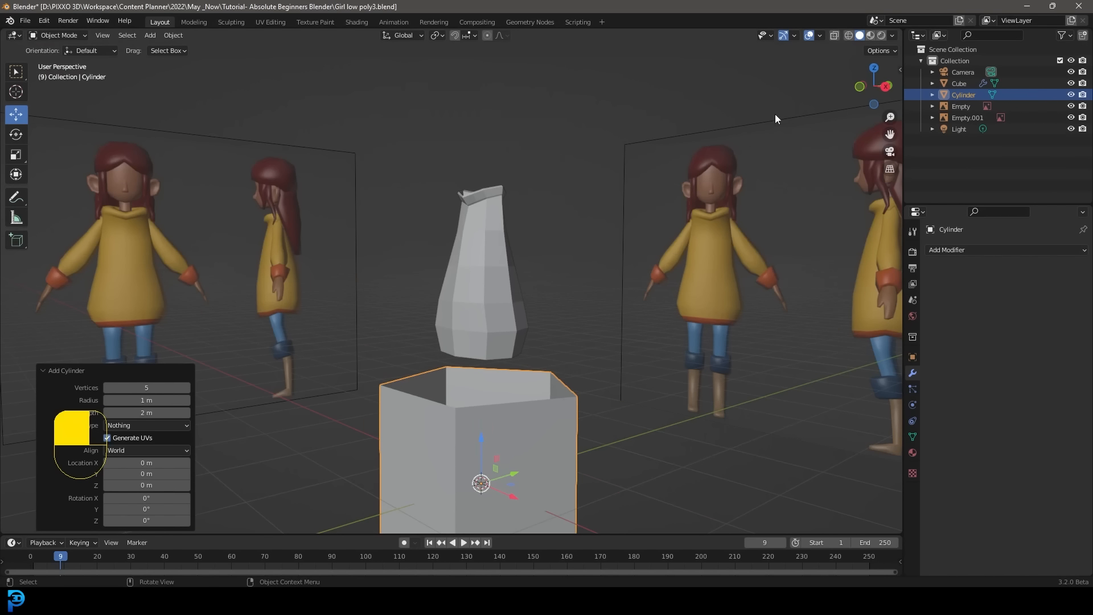
scroll(603, 390, down, 3)
key(KP_1)
scroll(501, 391, up, 3)
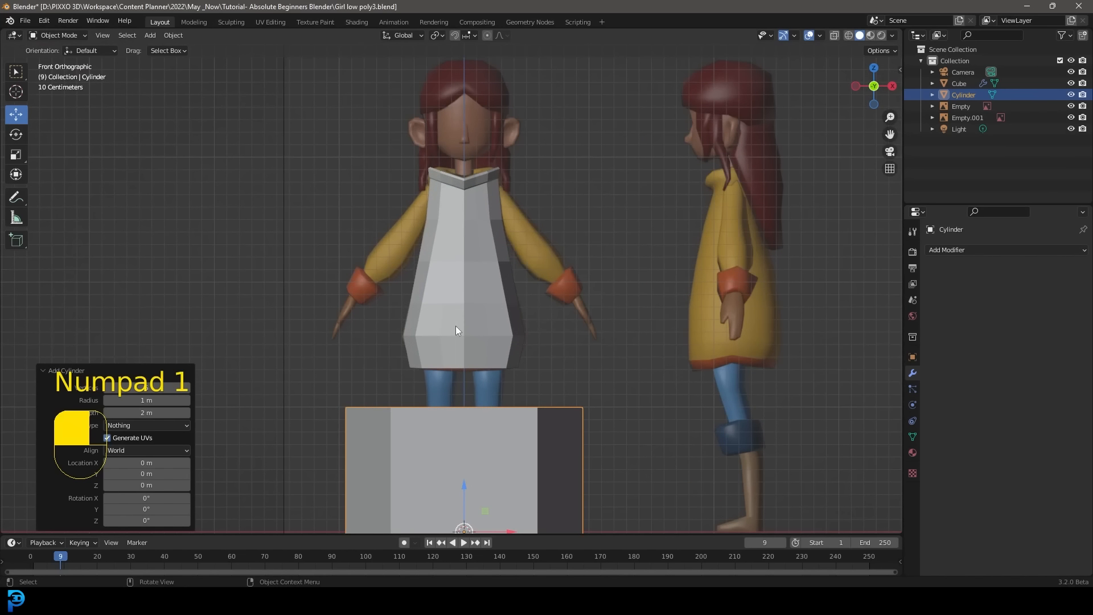
shift+scroll(456, 325, down, 3)
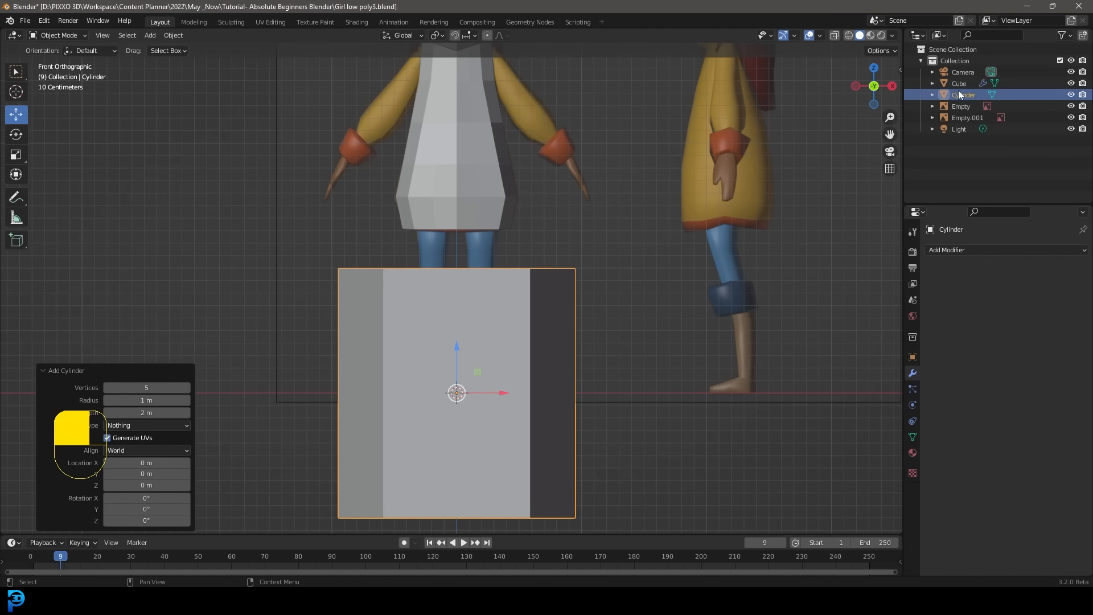
Put the cylinder into Edit Mode
key(Tab)
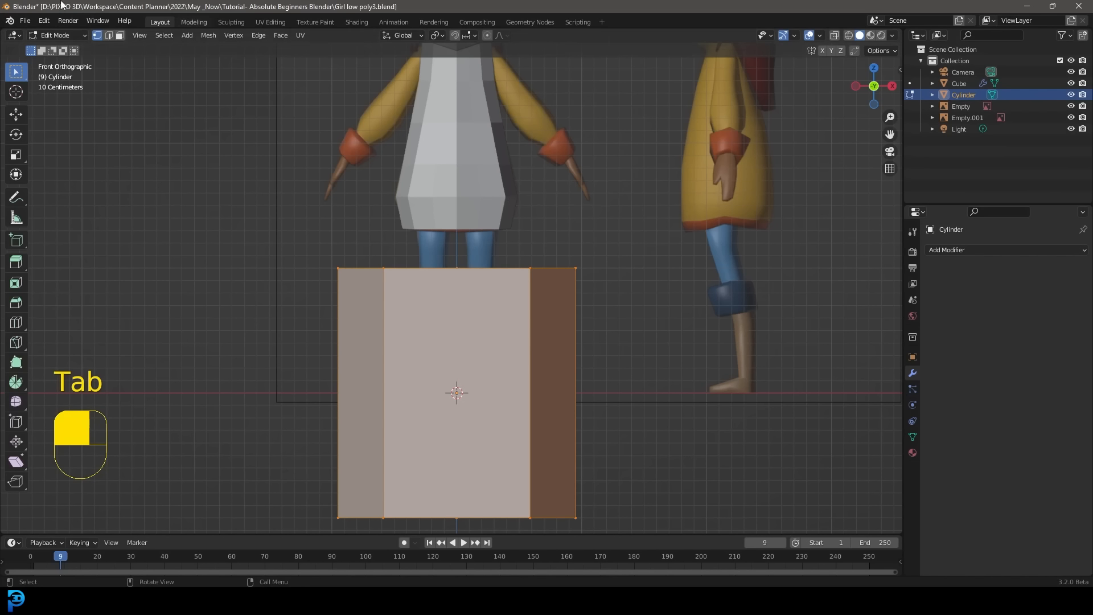
click(53, 34)
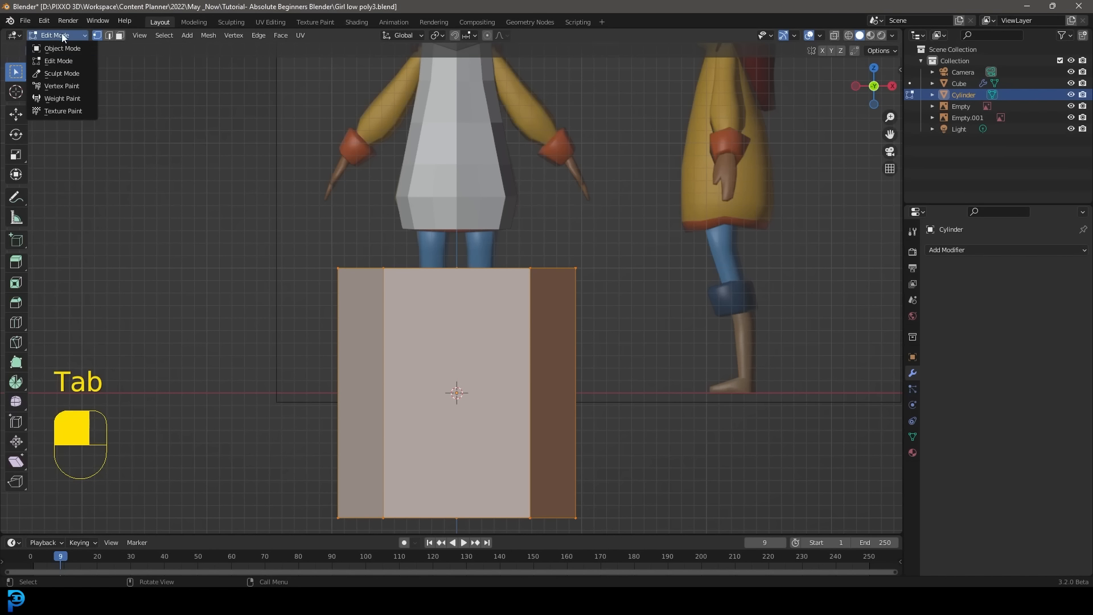
click(86, 61)
scroll(456, 229, down, 3)
scroll(456, 229, up, 3)
shift+middle_drag(488, 151, 489, 223)
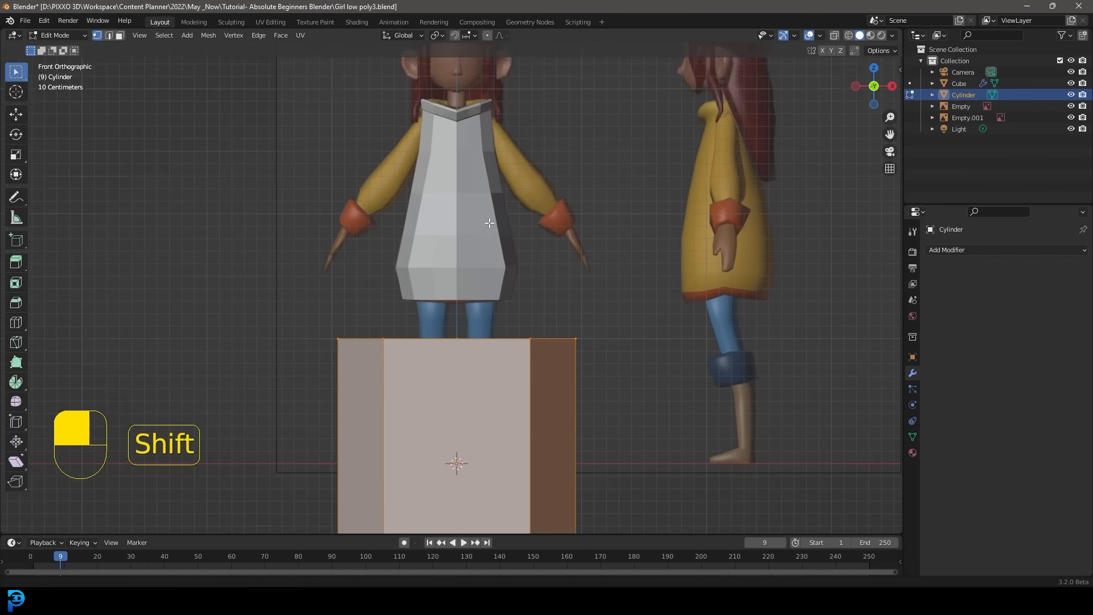
scroll(504, 113, up, 3)
scroll(512, 146, down, 4)
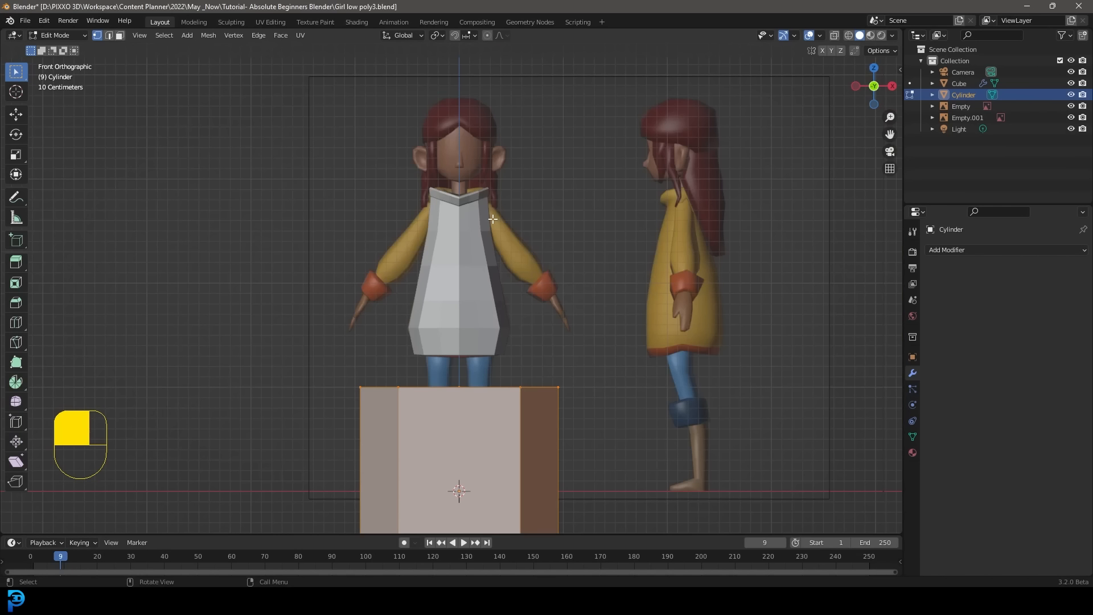
Select the sweater body together with the cylinder in Object Mode and enter Edit Mode for both
key(Tab)
click(499, 249)
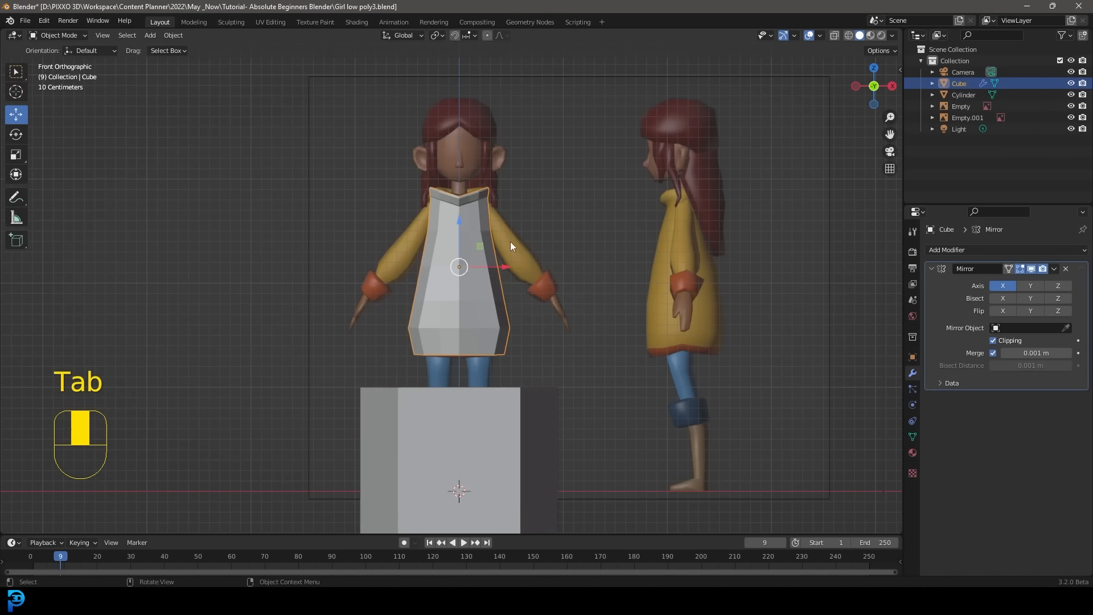
scroll(484, 299, down, 2)
scroll(512, 342, up, 3)
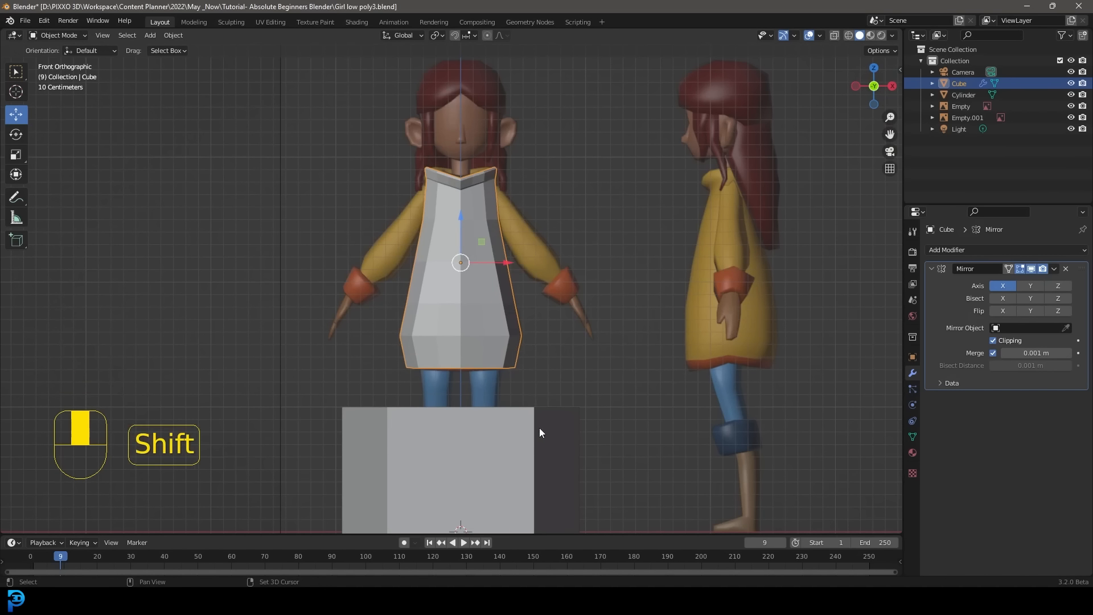
shift+middle_drag(539, 428, 473, 173)
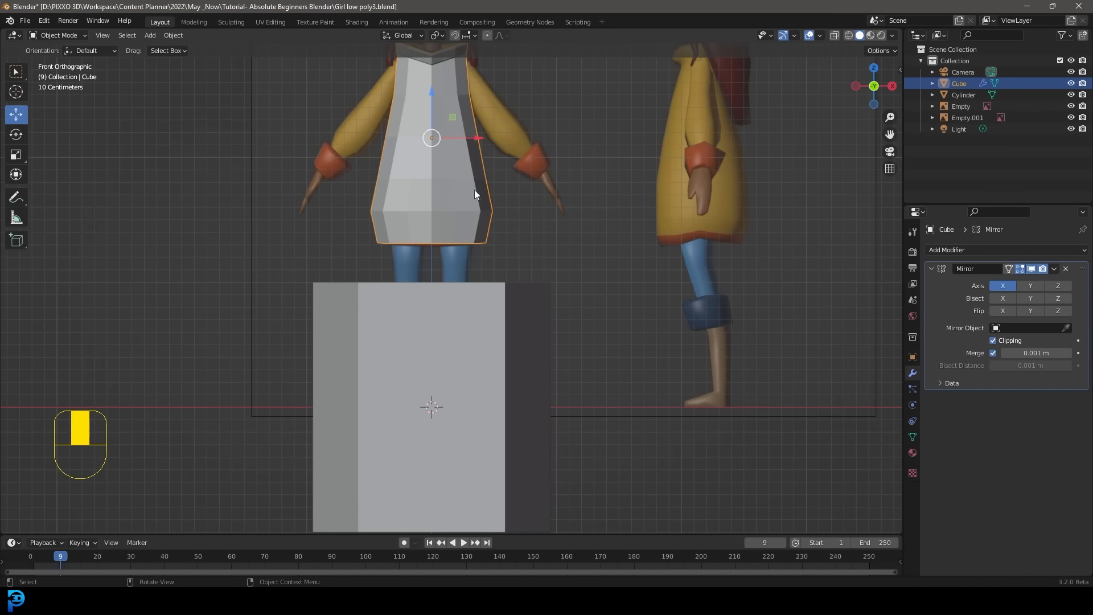
shift+click(528, 299)
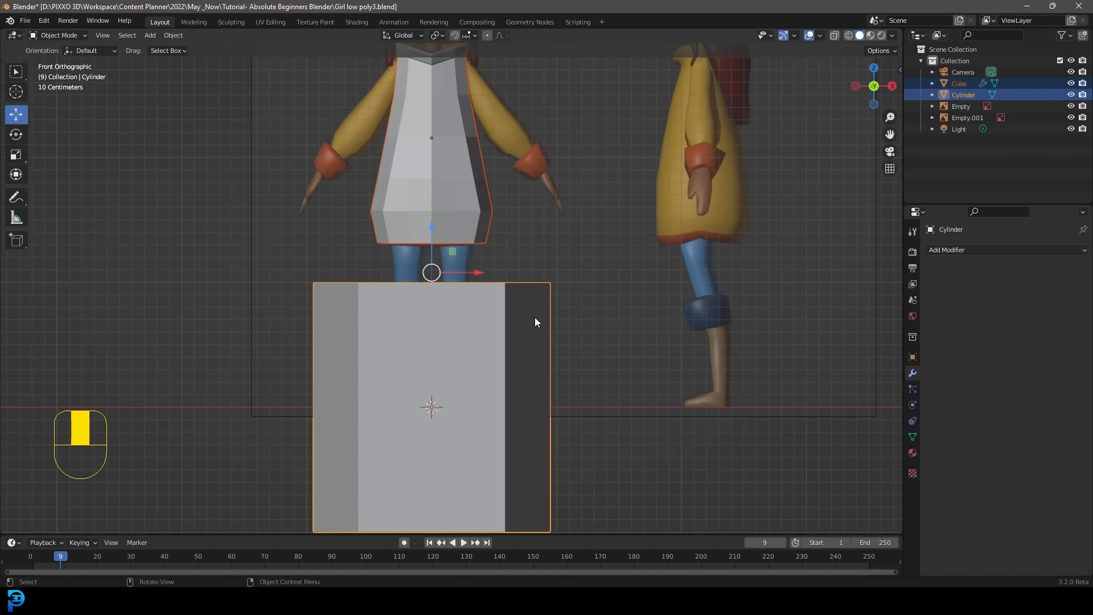
key(Tab)
middle_drag(539, 326, 500, 349)
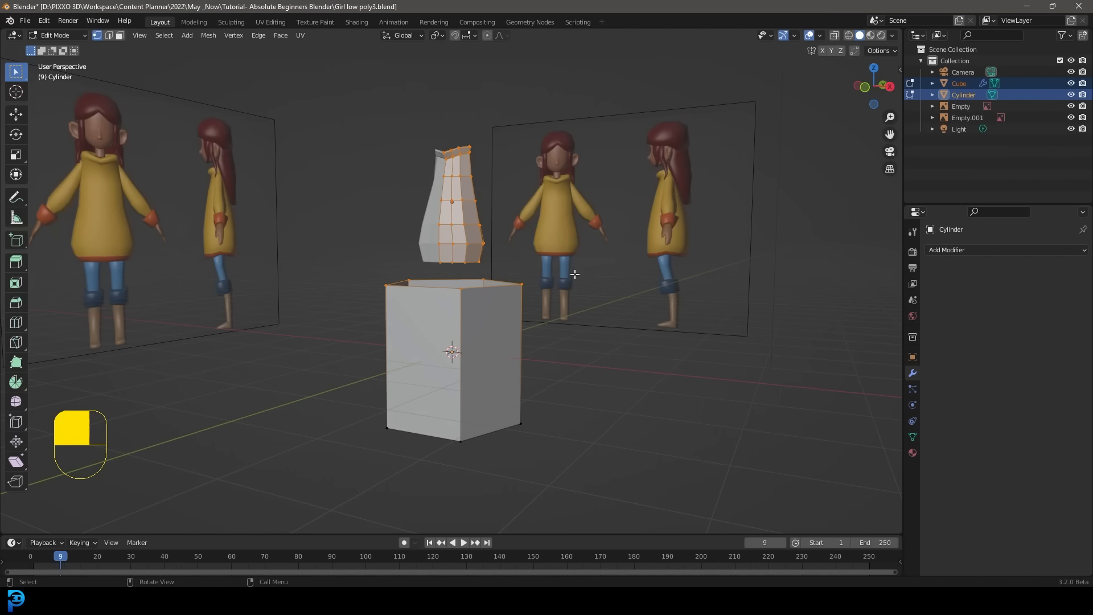
Return both meshes to Object Mode and select only the sweater body
key(Tab)
scroll(529, 252, up, 3)
click(491, 220)
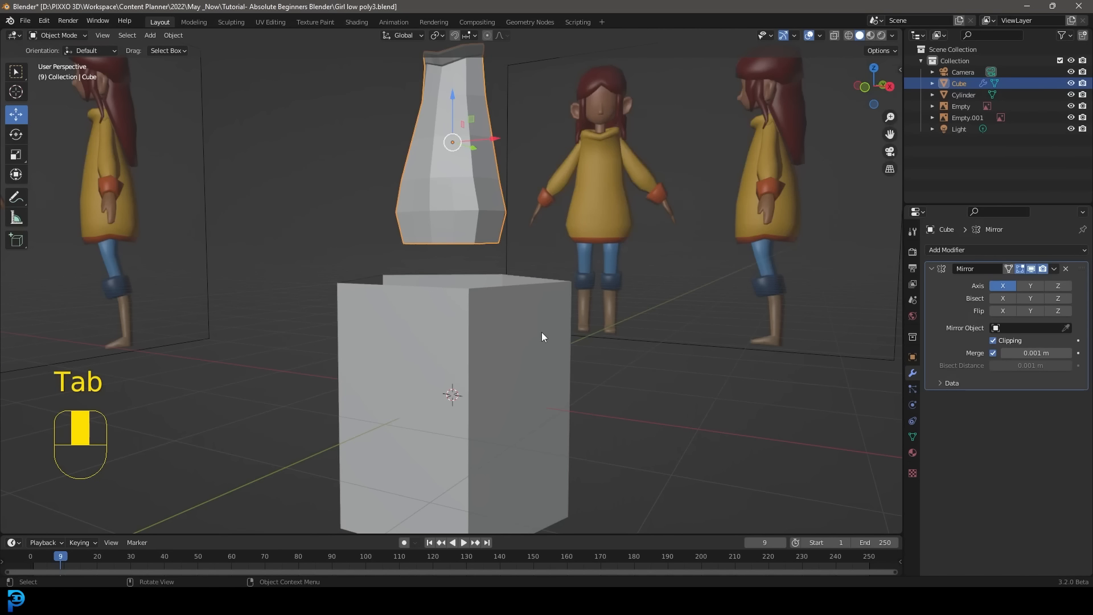
Select the cylinder and scale it down uniformly to about 0.113 in the front view
click(543, 334)
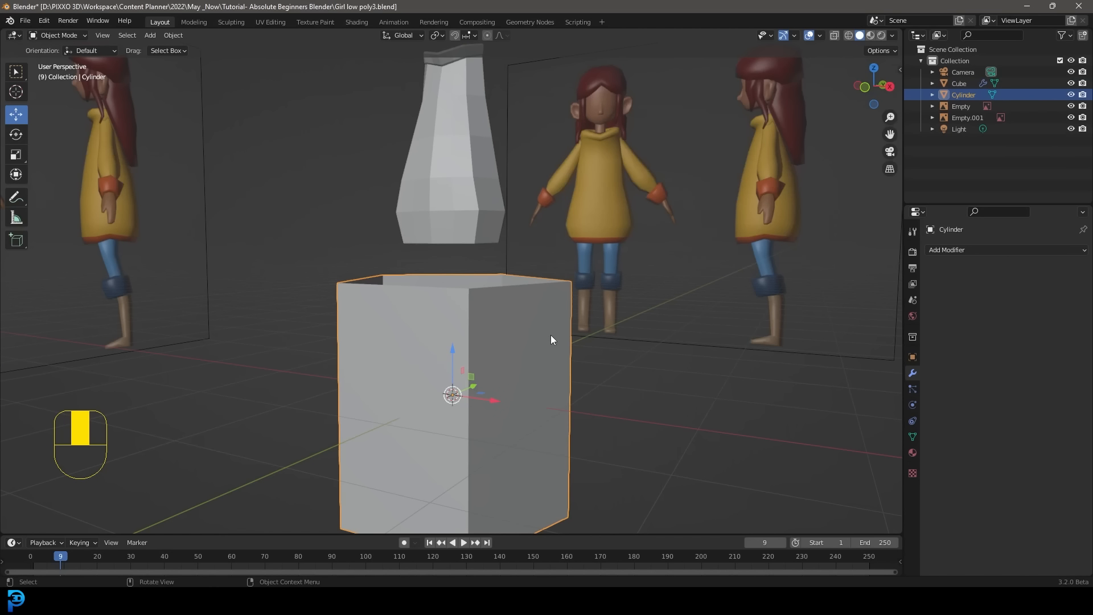
key(KP_1)
scroll(549, 336, down, 4)
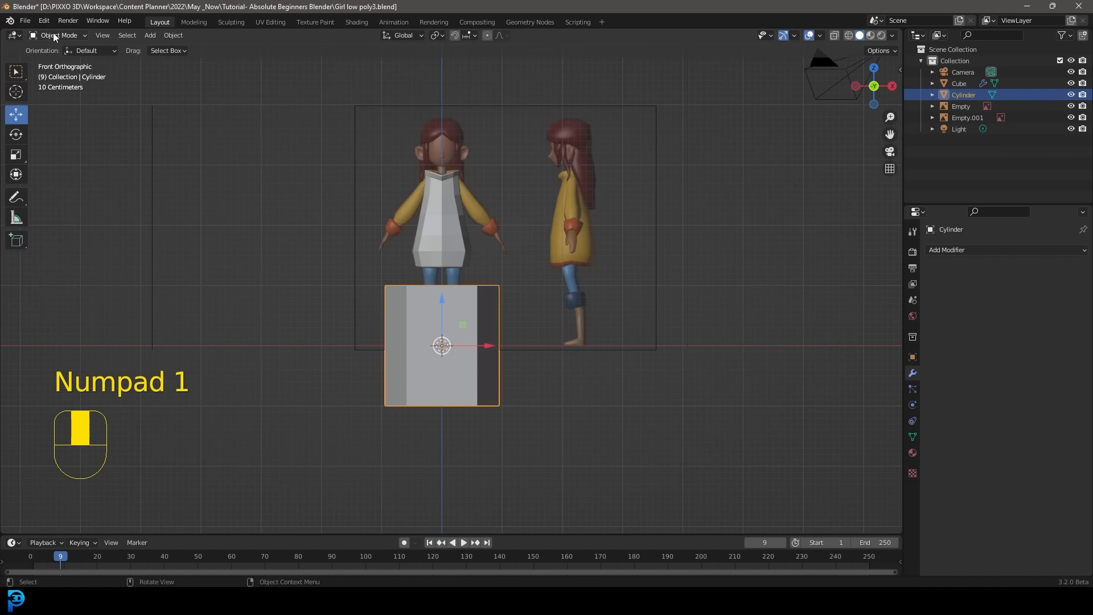
scroll(454, 281, up, 3)
scroll(523, 394, up, 2)
shift+scroll(562, 357, down, 2)
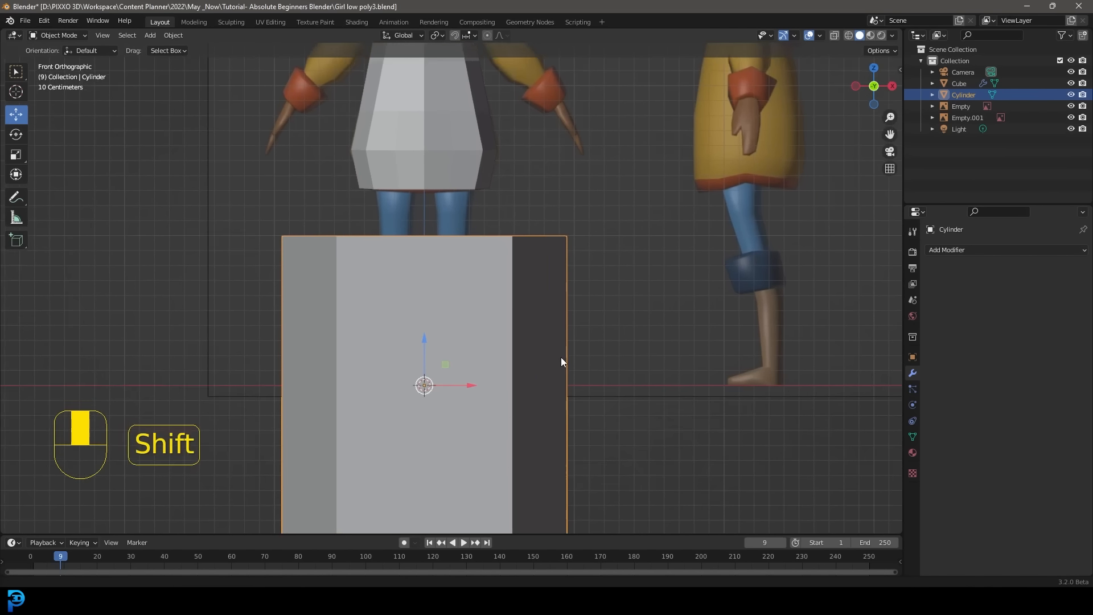
scroll(449, 378, up, 3)
scroll(462, 367, down, 3)
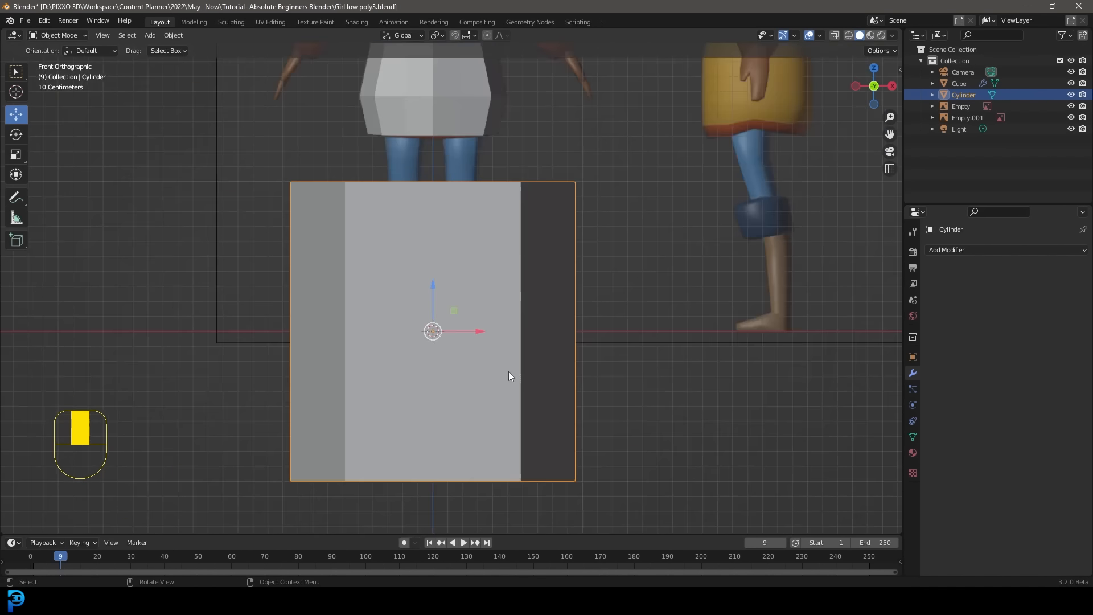
scroll(655, 381, up, 1)
key(s)
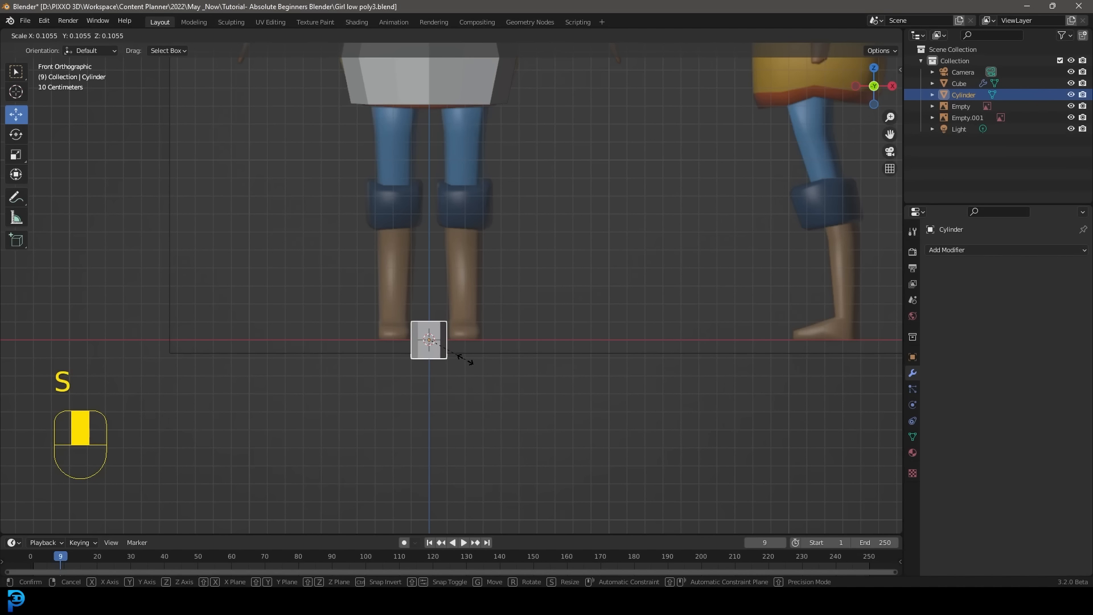
click(469, 364)
Move the cylinder about 0.185 m along X and 1.28 m up onto the top of the reference leg
shift+middle_drag(491, 386, 466, 418)
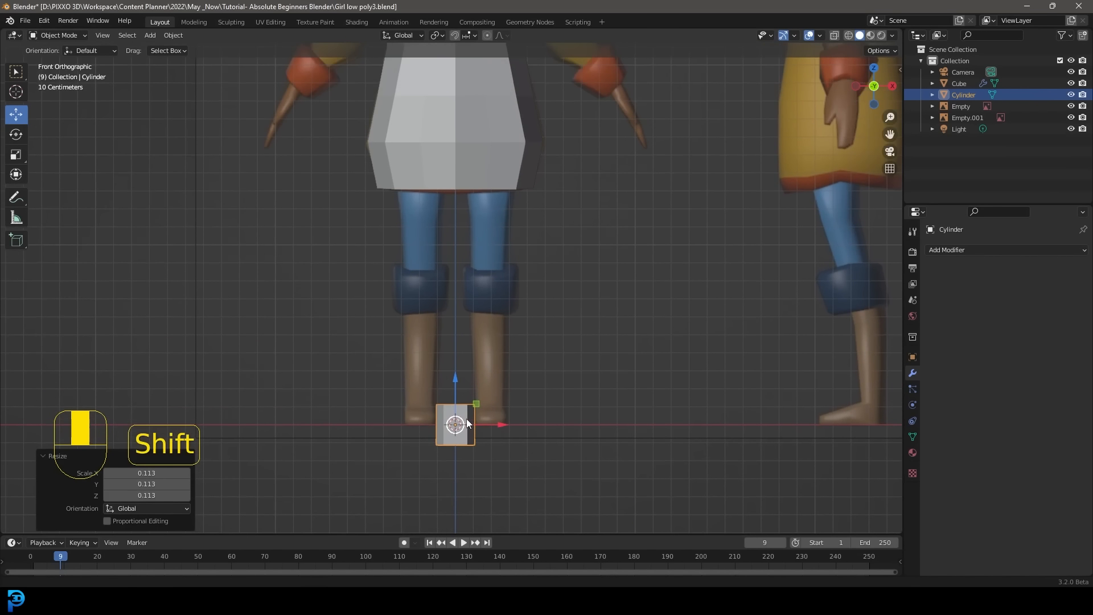
scroll(463, 421, up, 2)
key(g)
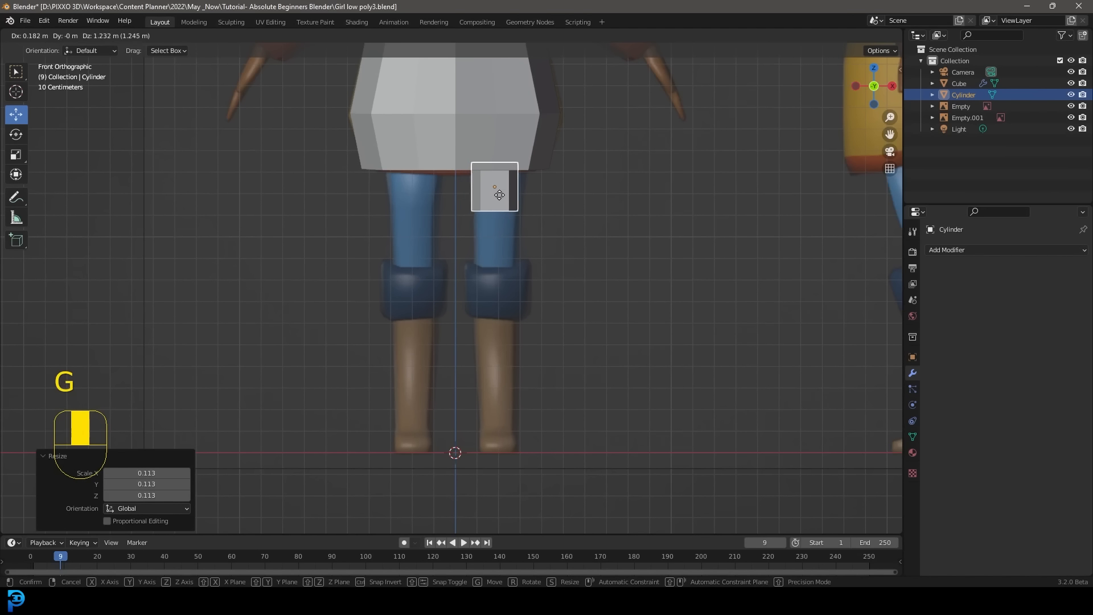
click(496, 193)
shift+middle_drag(497, 193, 498, 230)
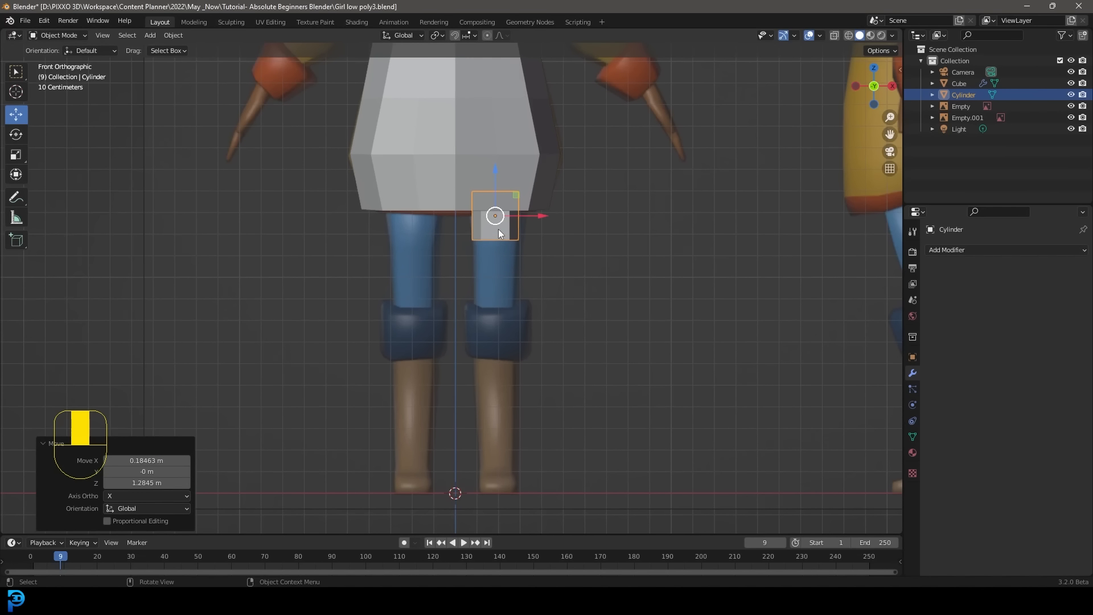
In the right side view, move the cylinder about -0.054 m along Y and 0.009 m up, over the upper thigh
key(KP_3)
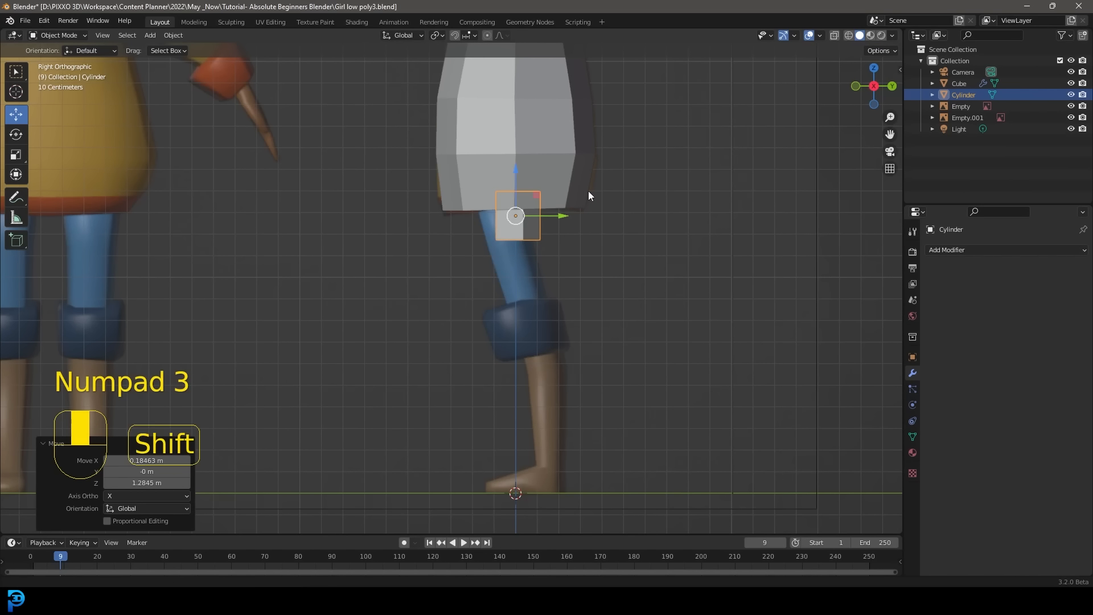
shift+middle_drag(589, 190, 573, 237)
scroll(572, 237, up, 2)
shift+middle_drag(634, 176, 588, 266)
scroll(589, 266, up, 2)
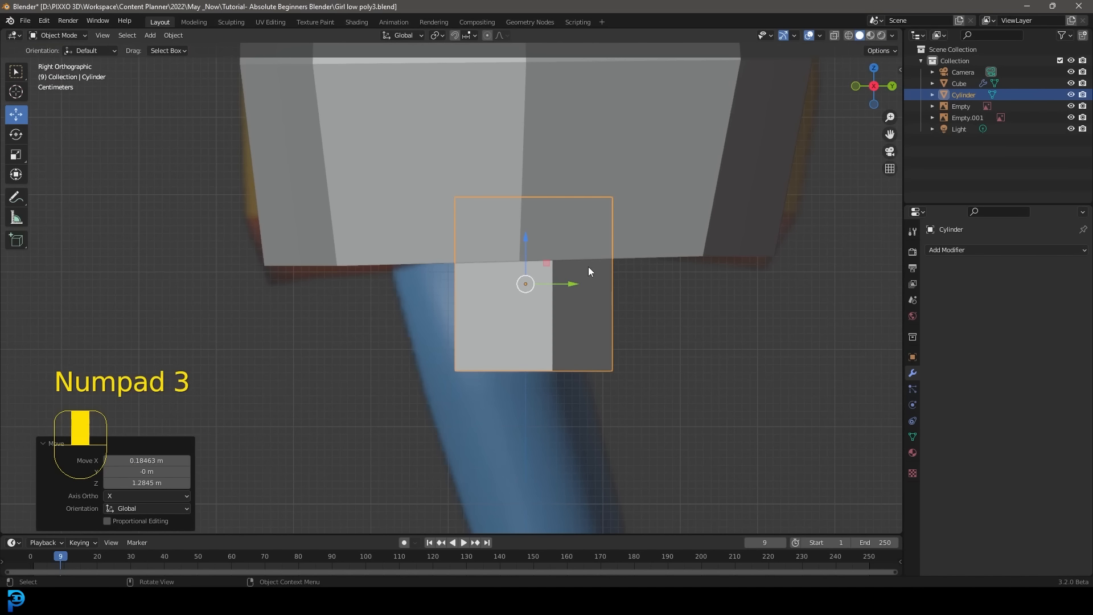
key(g)
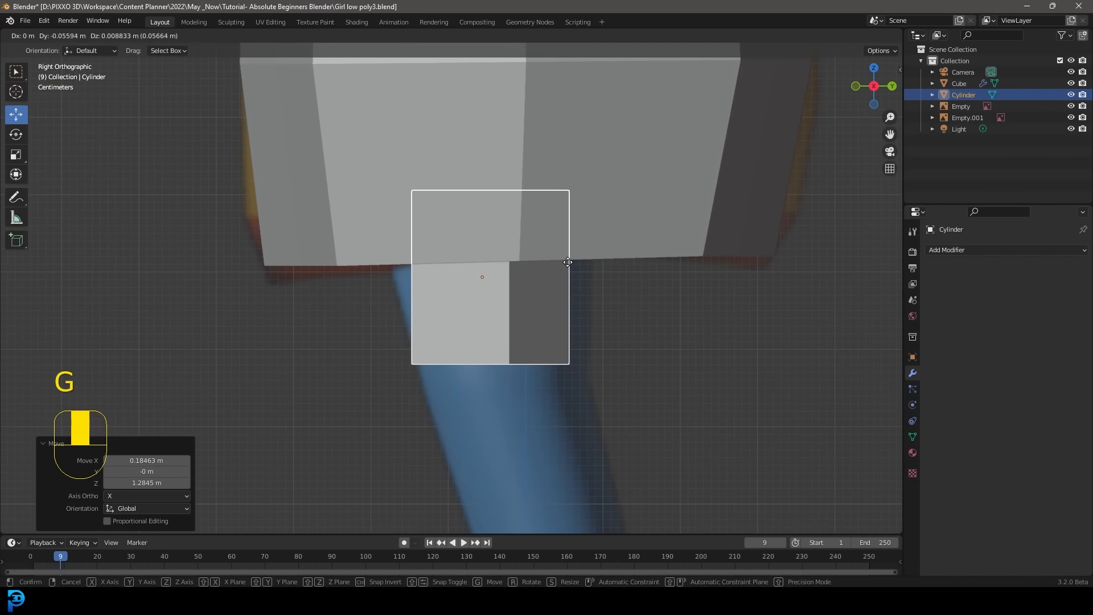
click(567, 262)
scroll(572, 268, down, 1)
scroll(572, 262, down, 4)
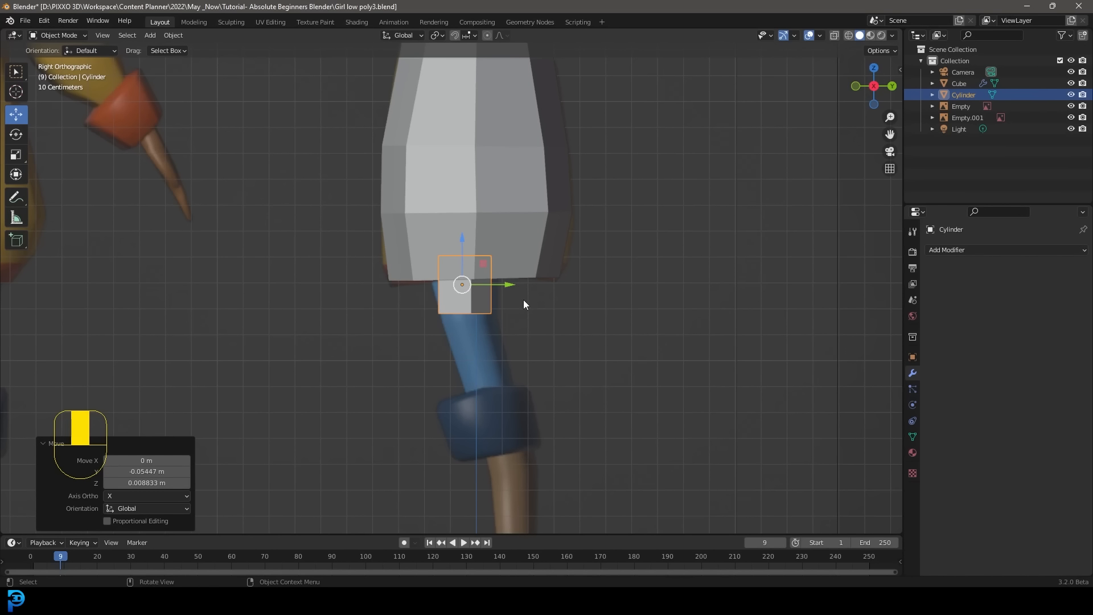
In Edit Mode with X-ray on, move the cylinder's bottom ring about 0.099 m along Y and 0.295 m down to the blue cuff
key(Tab)
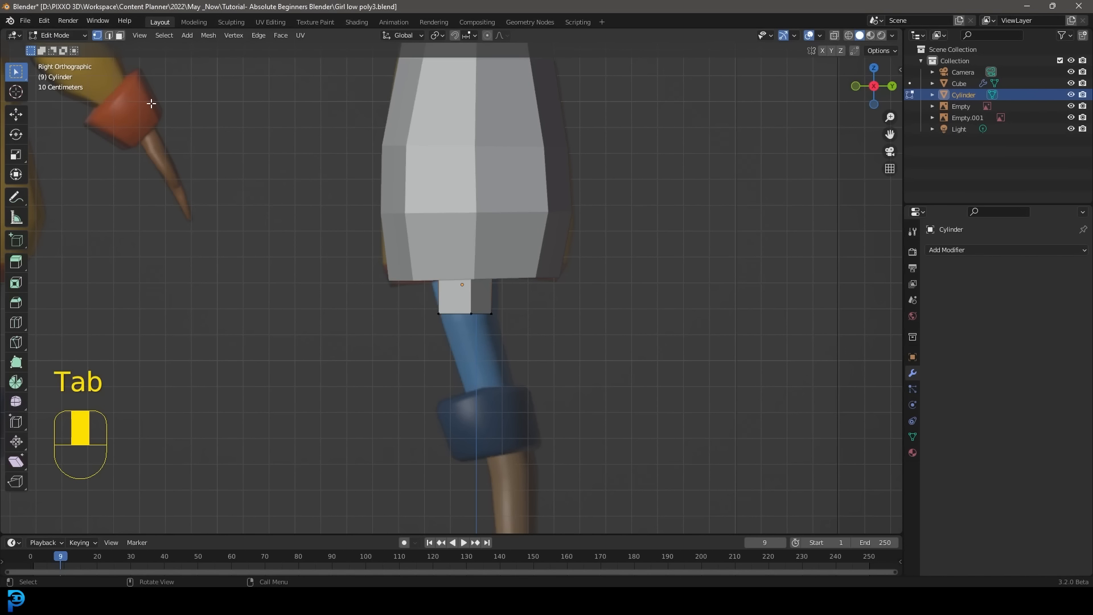
scroll(504, 295, up, 2)
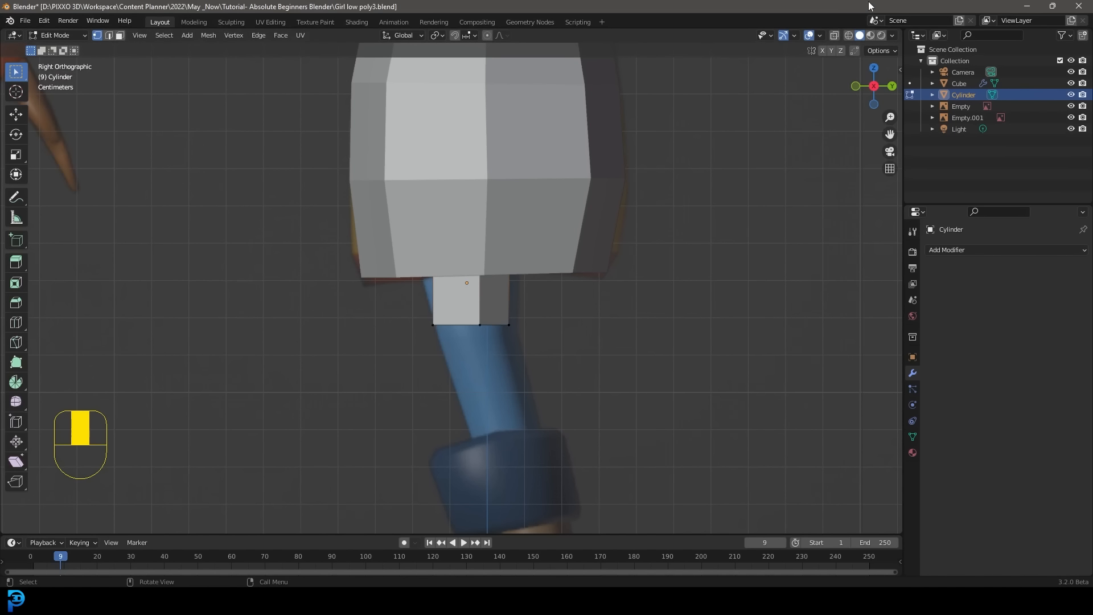
click(835, 36)
drag(684, 405, 368, 294)
shift+middle_drag(552, 406, 548, 385)
scroll(523, 377, up, 3)
scroll(494, 360, down, 4)
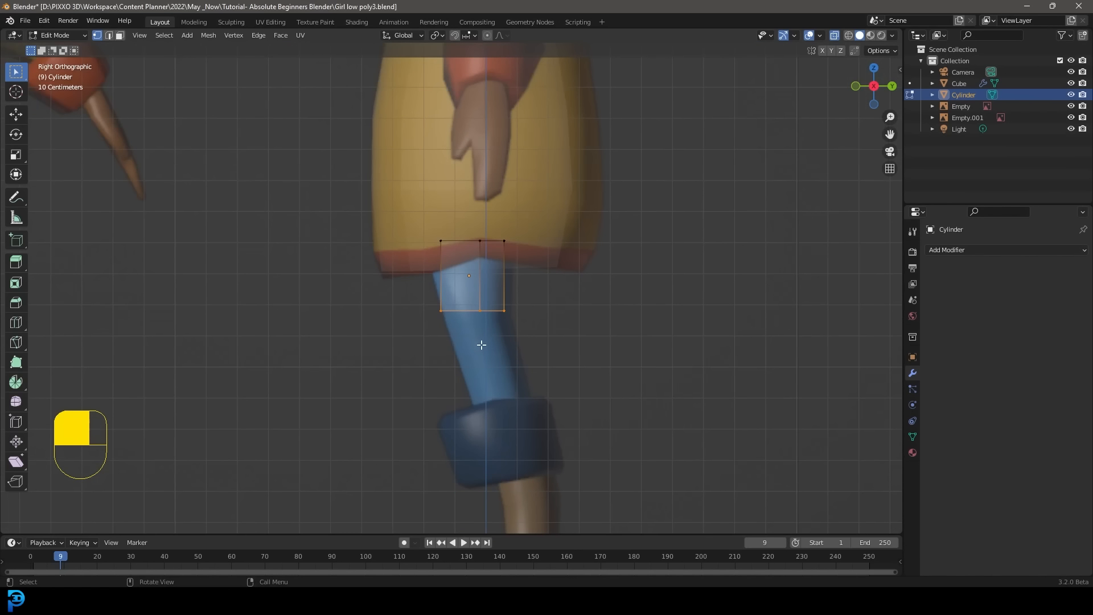
key(g)
click(509, 432)
Rotate the bottom ring to follow the top of the cuff and scale it to about 0.899
scroll(569, 441, up, 1)
key(r)
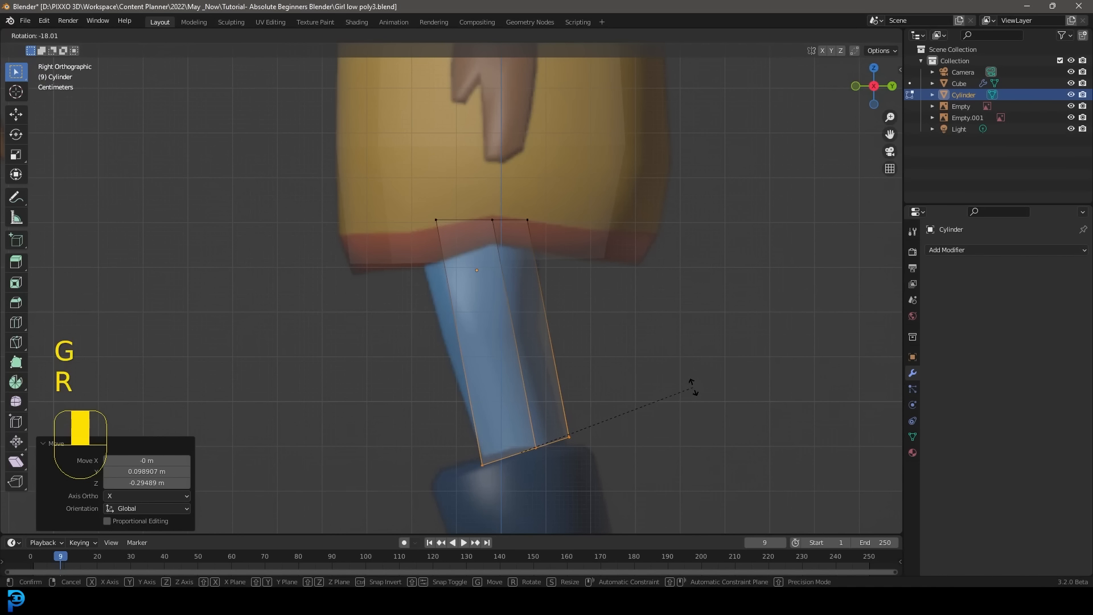
click(736, 420)
key(s)
click(709, 426)
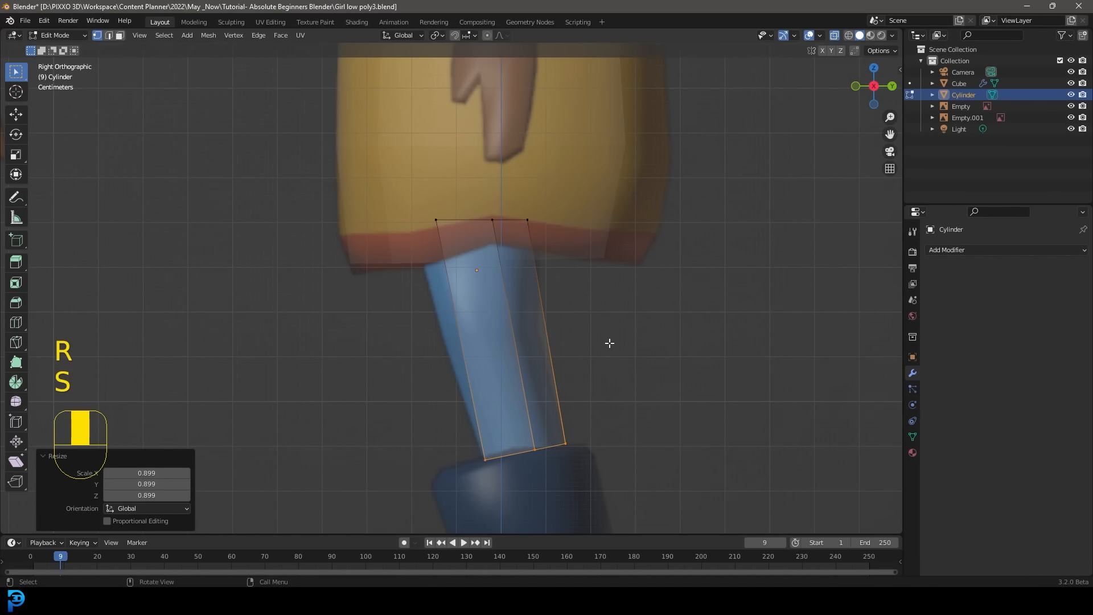
Move the leg's top ring about -0.024 m along Y and 0.065 m down, and enlarge it to the thigh's width
drag(353, 154, 597, 253)
scroll(596, 253, up, 1)
scroll(597, 254, up, 2)
key(g)
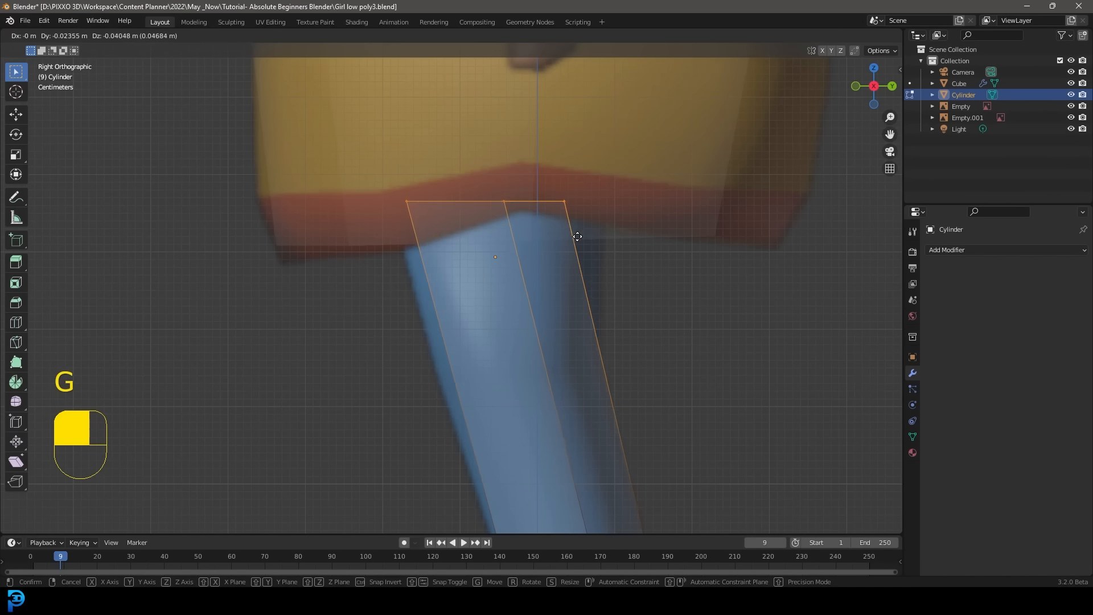
click(581, 254)
key(s)
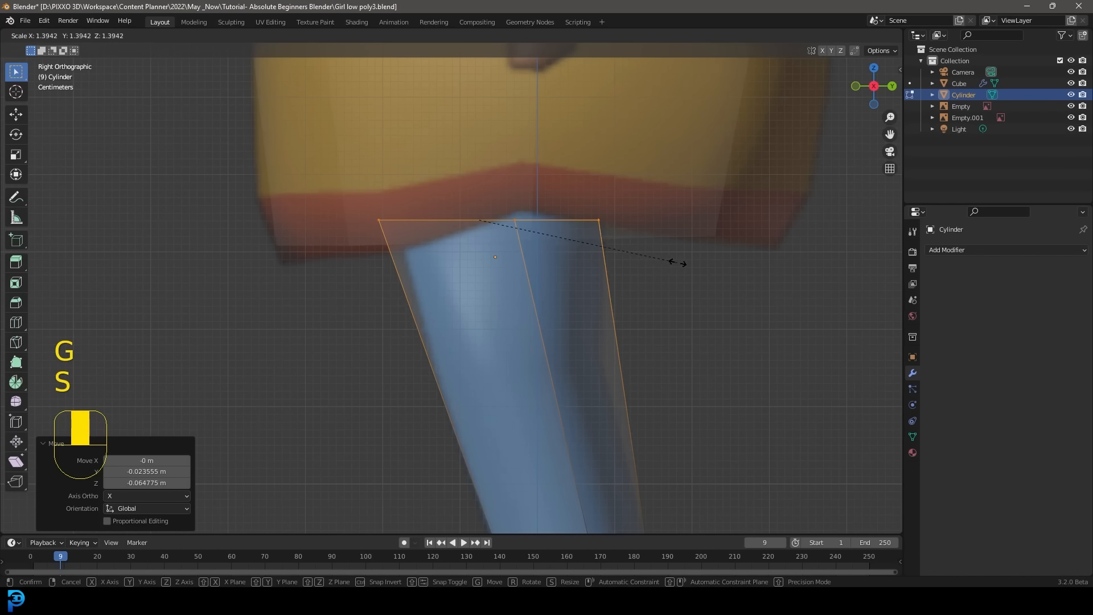
click(661, 272)
Raise the top ring about 0.043 m into the sweater and tilt it to follow the thigh's slant
key(g)
click(605, 244)
scroll(592, 317, down, 3)
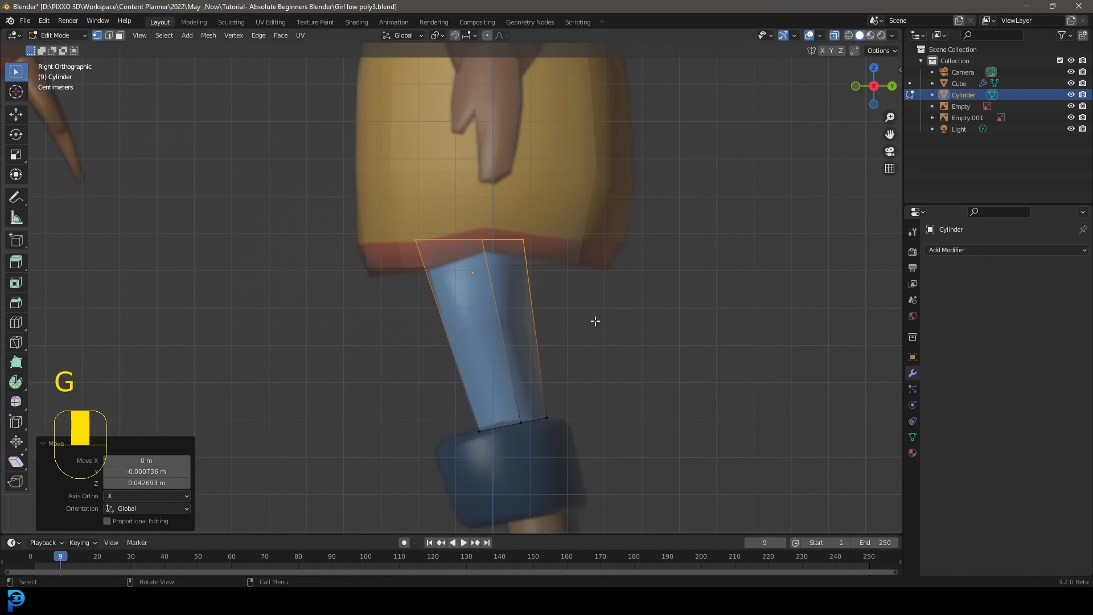
key(r)
click(598, 328)
Extrude the thigh's bottom ring, scale it outward to about 1.947, and move it about -0.034 m along Y and 0.032 m down for the cuff's upper rim
scroll(598, 328, up, 2)
drag(712, 347, 300, 200)
scroll(548, 340, down, 2)
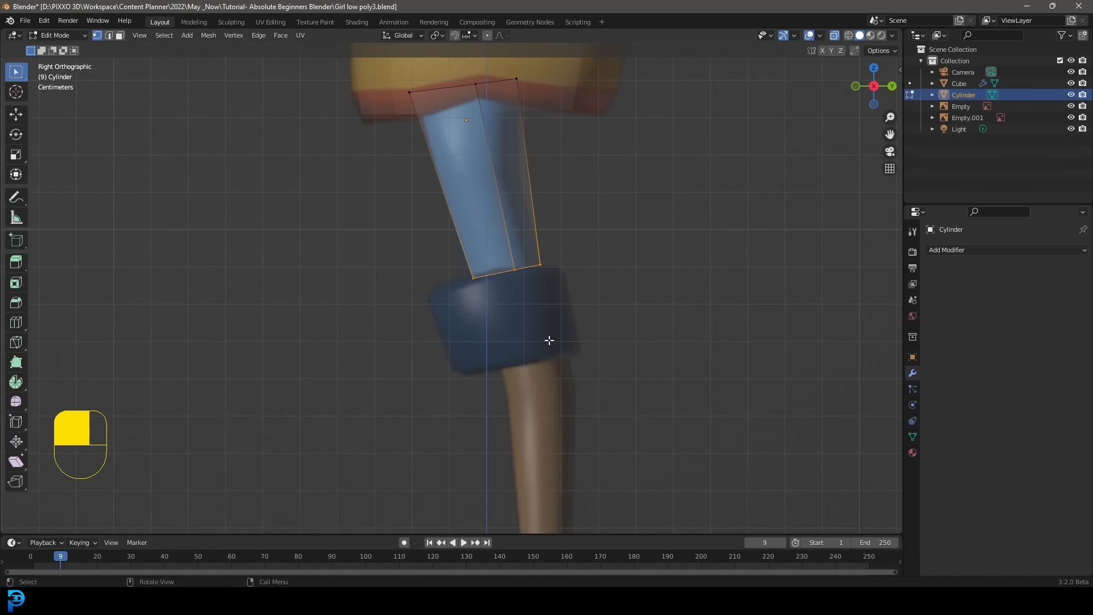
scroll(550, 326, up, 1)
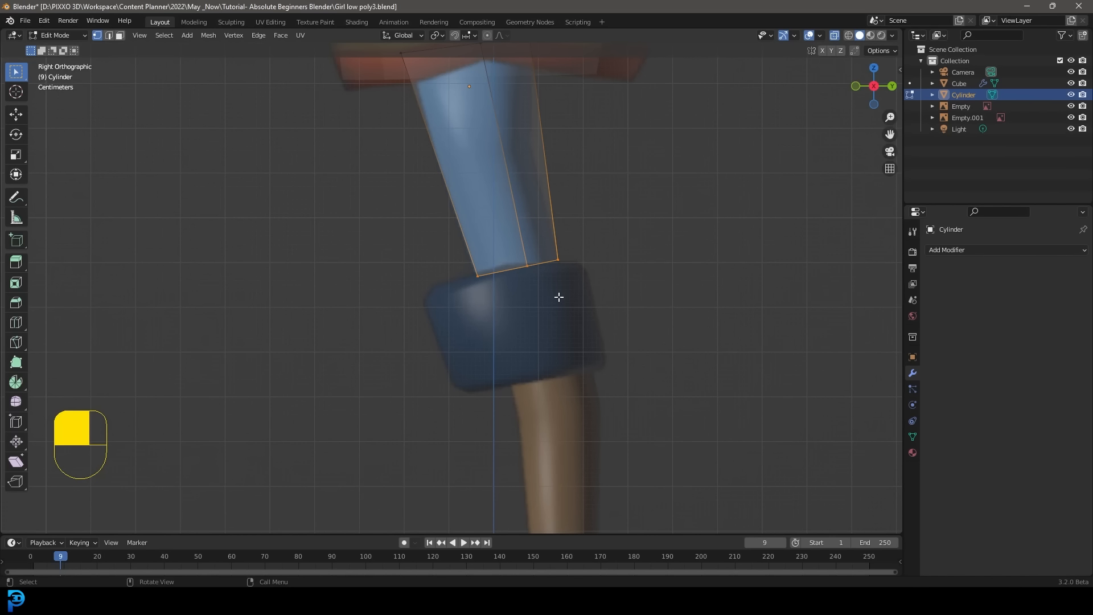
key(e)
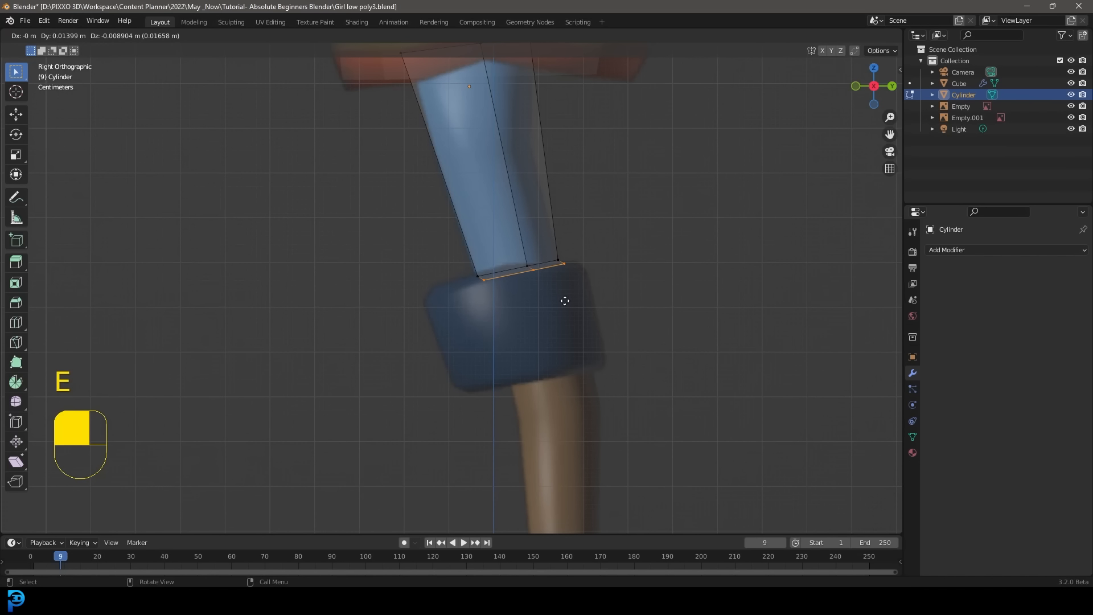
key(s)
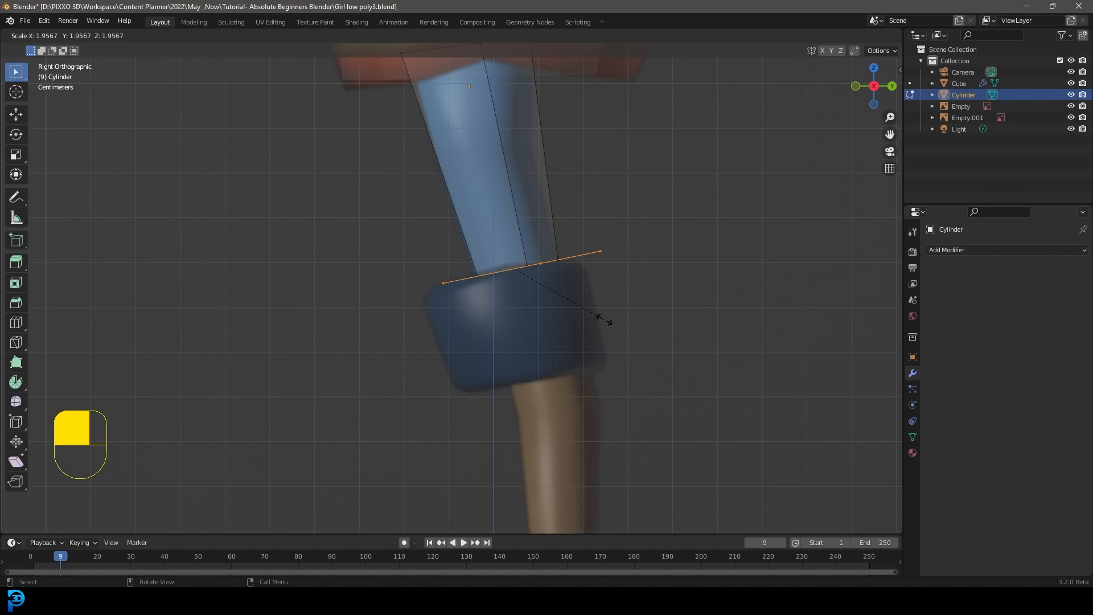
click(605, 319)
key(g)
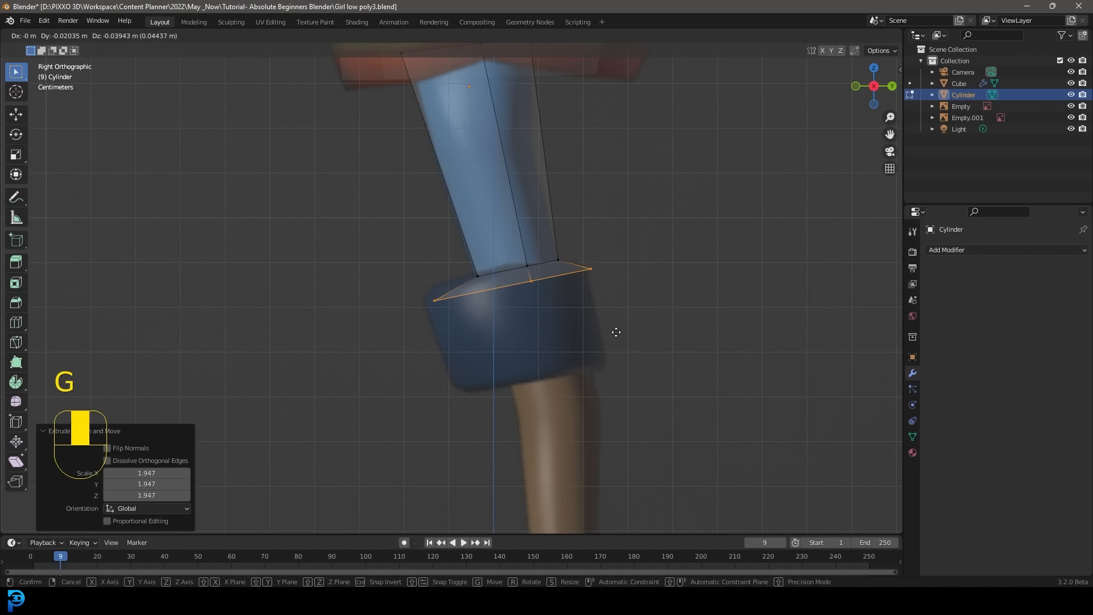
click(597, 313)
Extrude the cuff about 0.215 m down and 0.057 m along Y, and extrude its lower rim inward at scale 0.611
key(e)
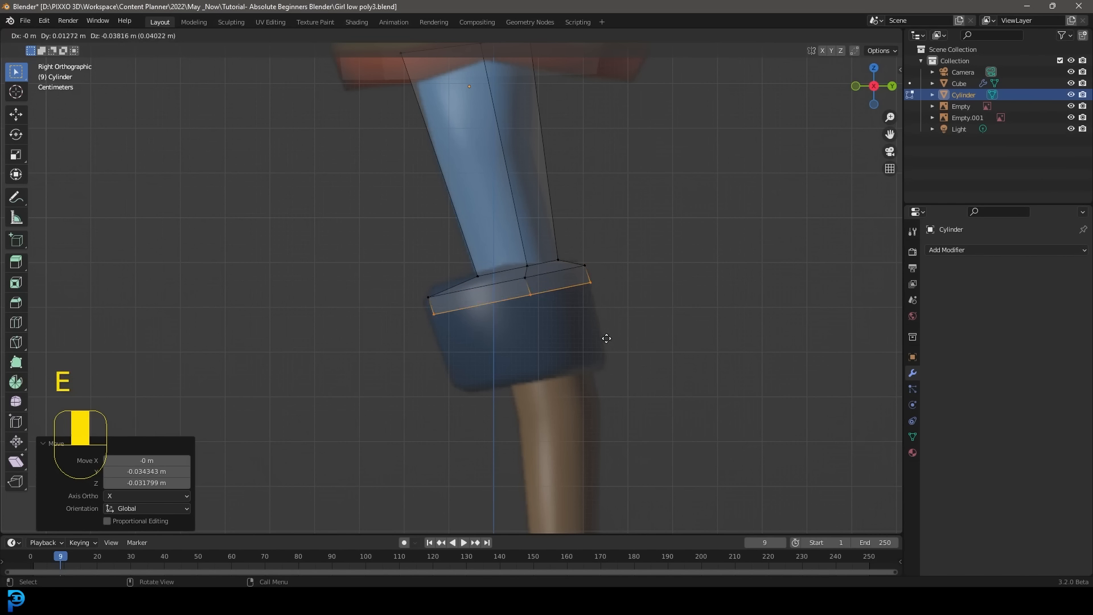
click(624, 410)
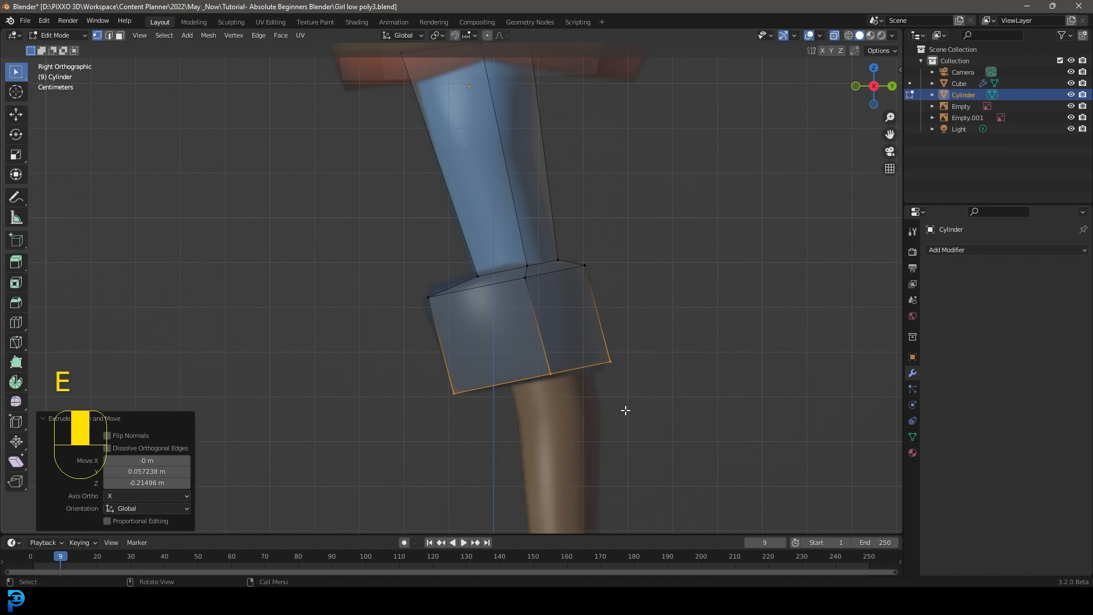
middle_drag(697, 412, 734, 398)
key(e)
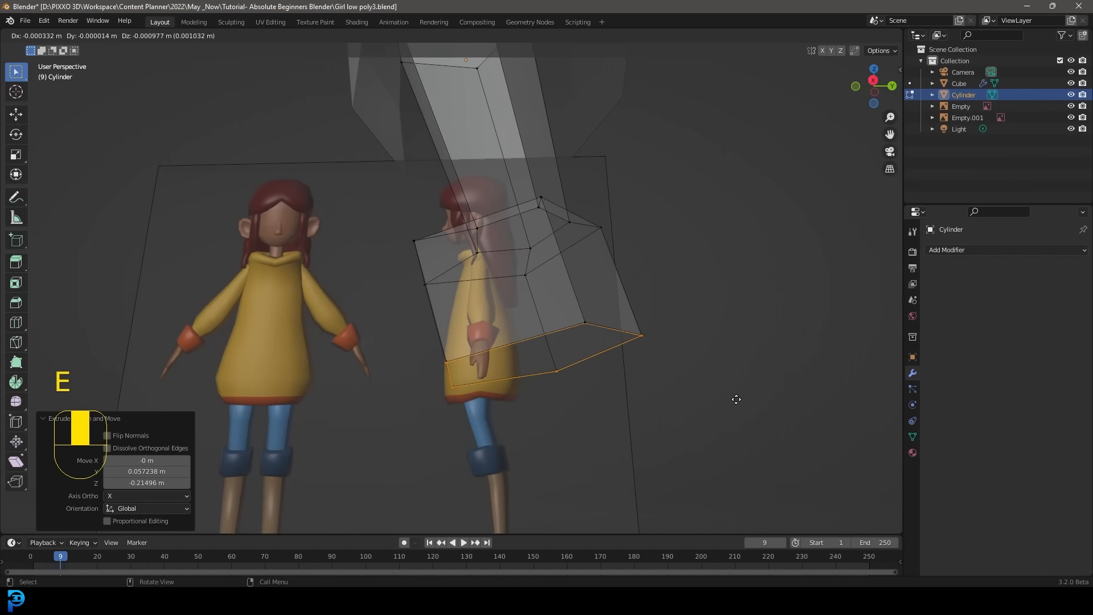
key(s)
click(659, 376)
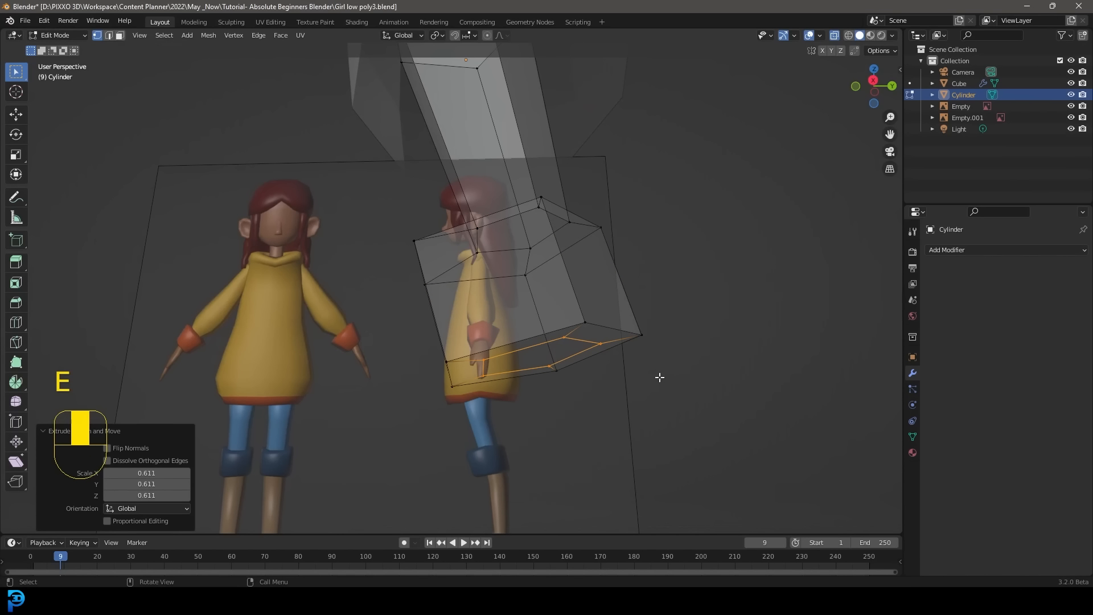
In the right side view, move the inner ring about 0.05 m along Y over the calf and scale it to about 0.888
key(KP_1)
key(KP_4)
key(KP_3)
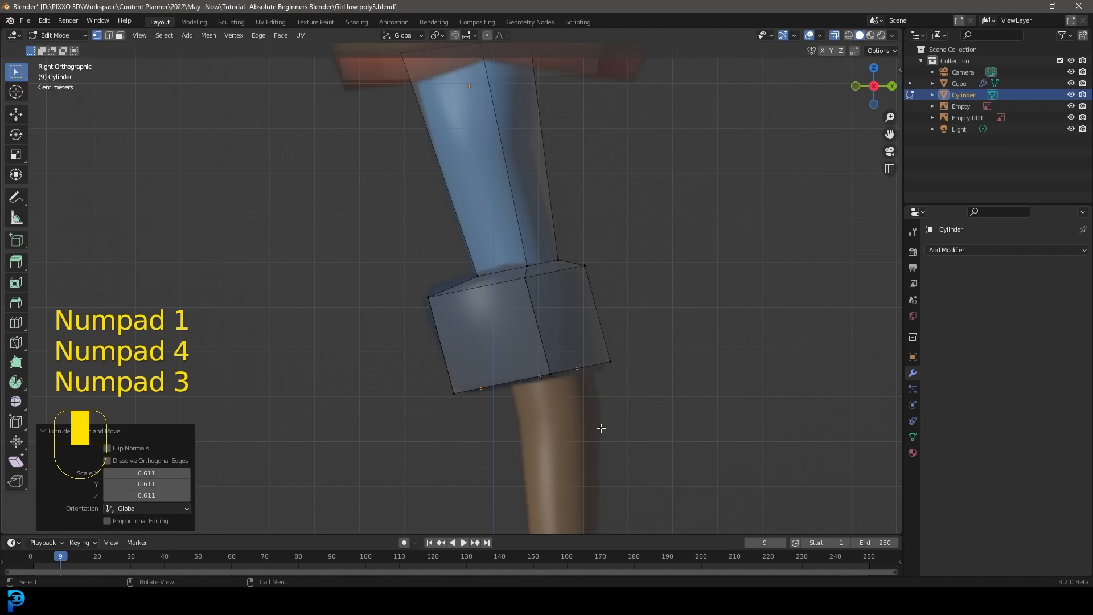
scroll(601, 427, up, 1)
key(g)
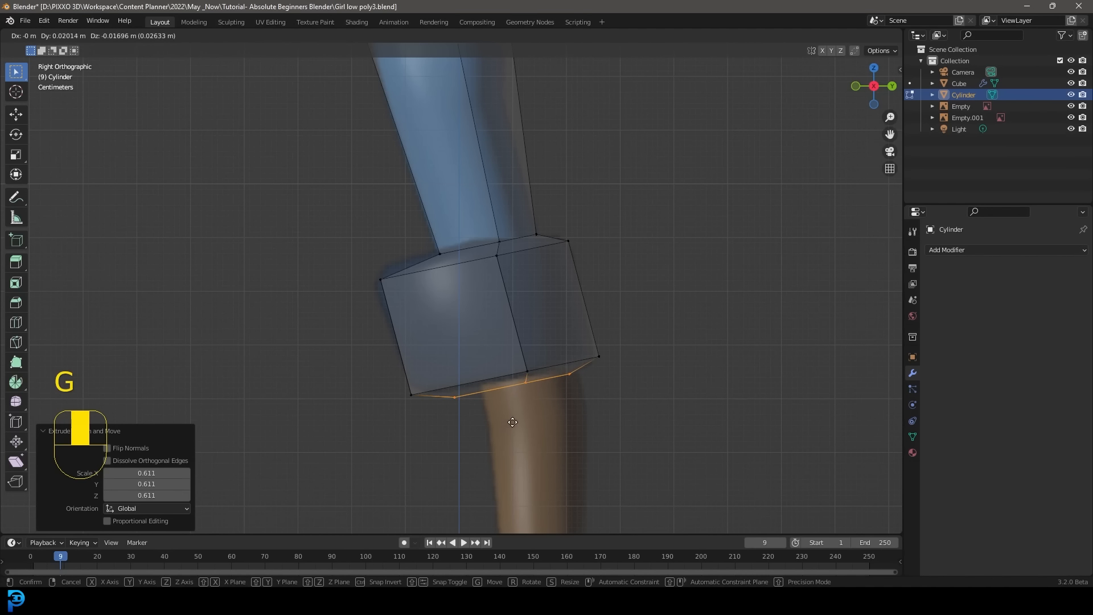
click(528, 414)
key(s)
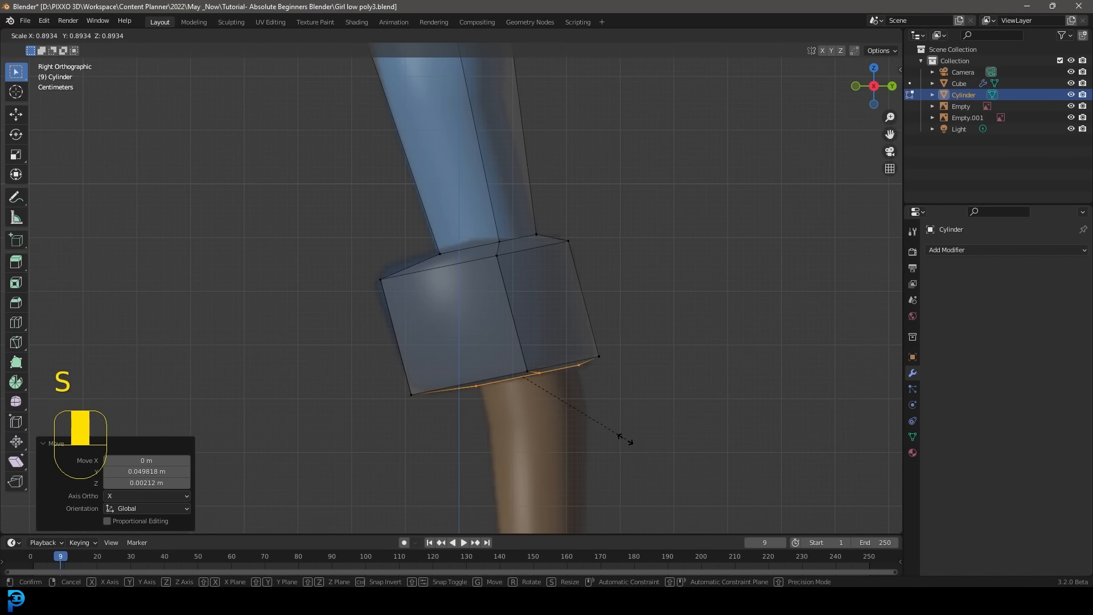
click(621, 436)
Extrude the cuff's inner ring about 0.505 m down and 0.037 m along Y to reach the reference ankle
shift+middle_drag(624, 438, 613, 305)
scroll(592, 288, down, 2)
key(e)
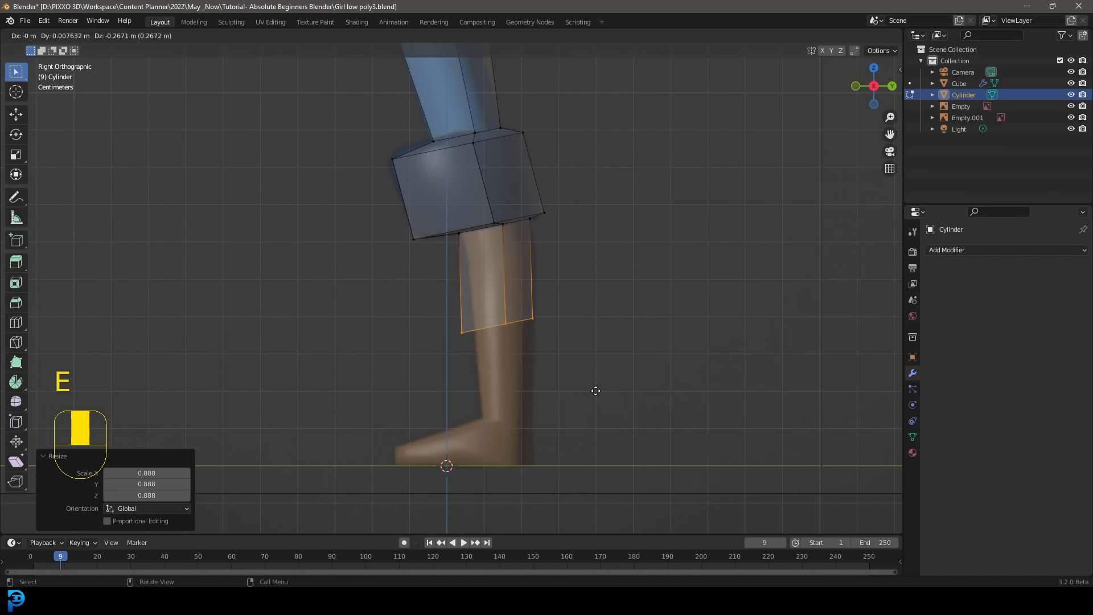
click(605, 468)
Rotate the ankle ring 8.8° and scale it to about 0.664 to match the reference ankle
key(r)
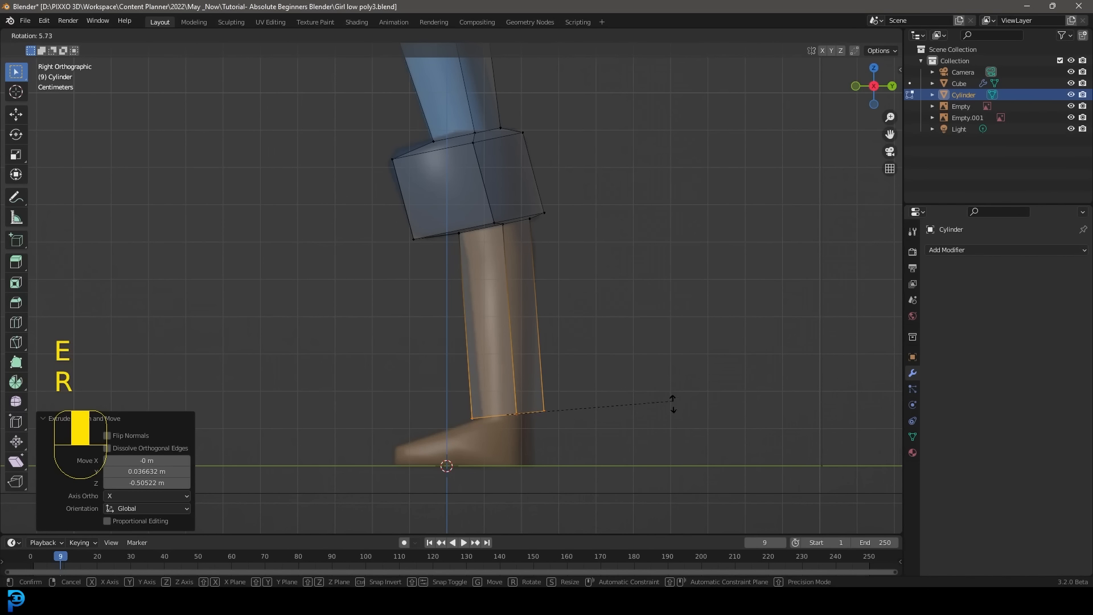
click(670, 408)
key(s)
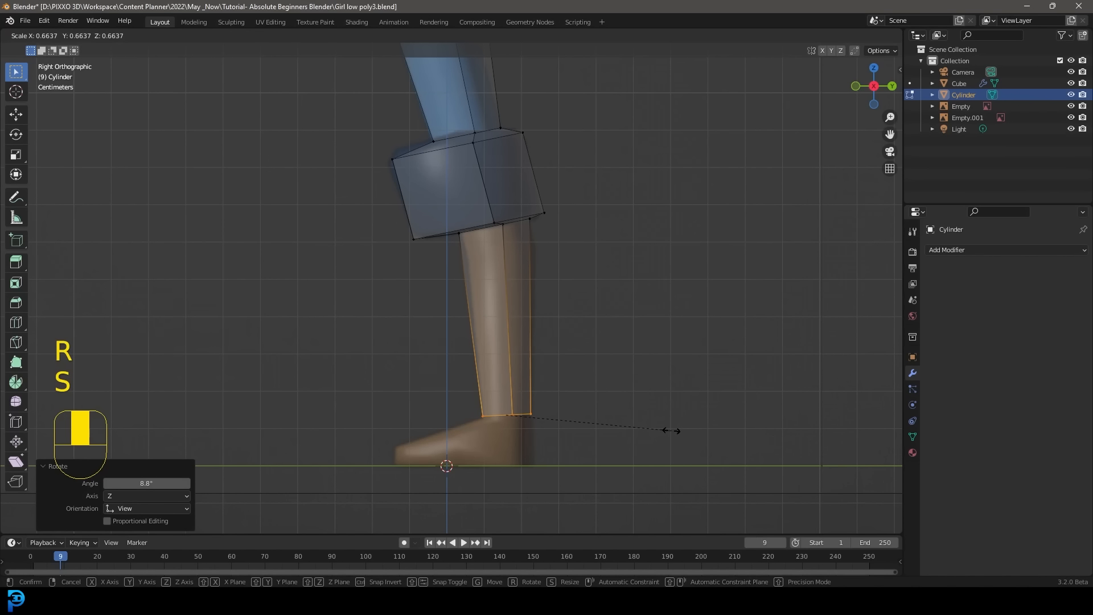
click(671, 430)
scroll(527, 249, down, 4)
scroll(496, 246, up, 4)
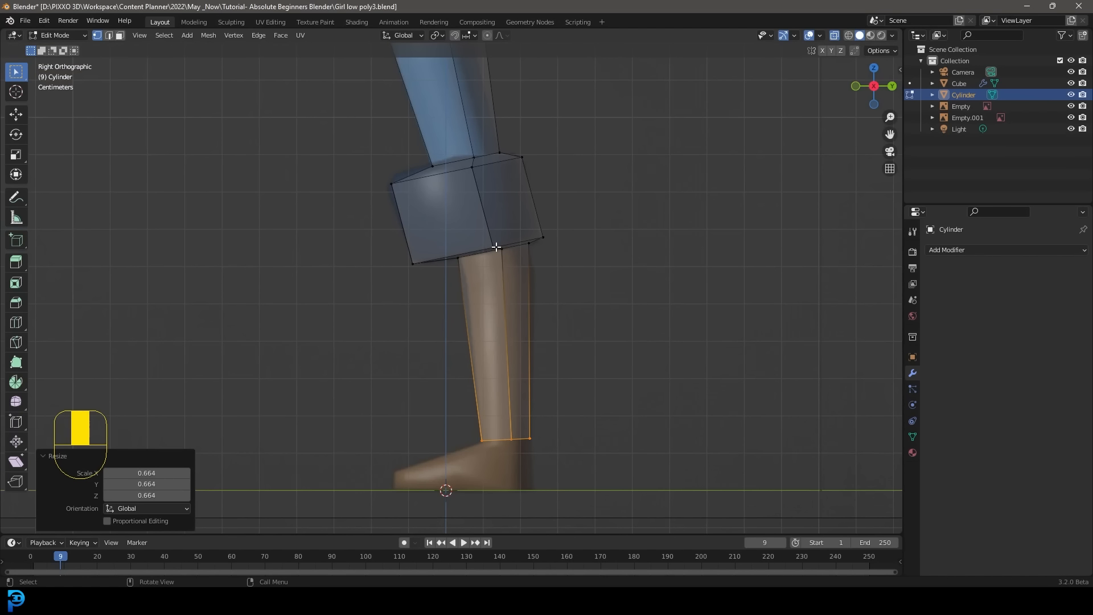
In the front view, move the cuff's outer side vertices inward and slightly up to match the reference cuff
key(KP_1)
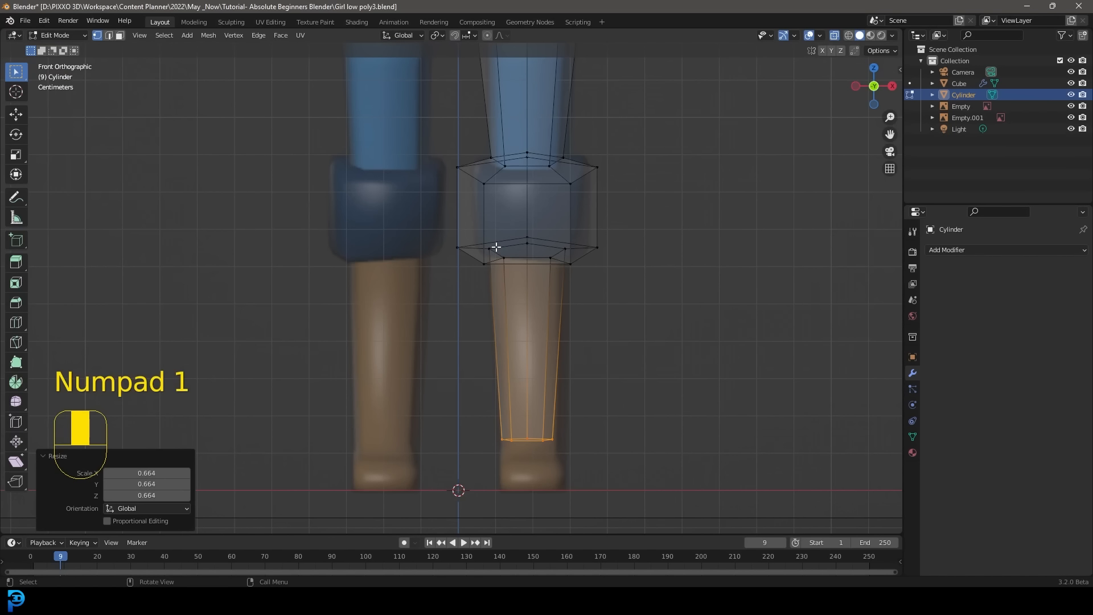
shift+middle_drag(592, 171, 691, 376)
drag(718, 436, 593, 193)
scroll(656, 264, up, 2)
shift+middle_drag(708, 337, 614, 319)
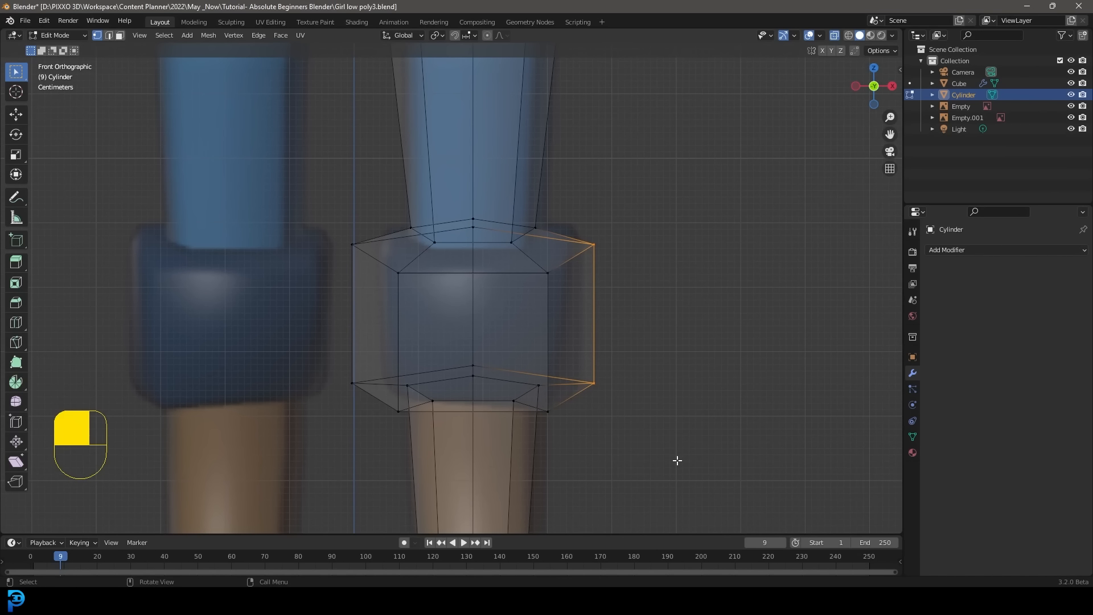
drag(677, 460, 577, 192)
key(g)
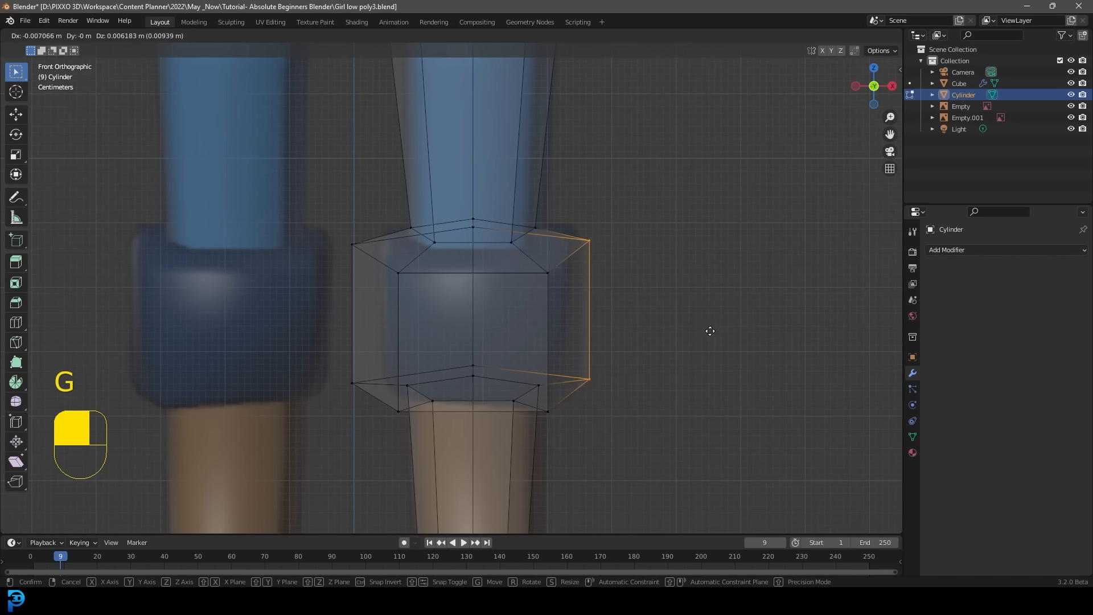
click(695, 319)
Move the cuff's inner side vertices, nearest the other leg, inward and slightly up, and clear the selection
drag(243, 464, 366, 165)
key(g)
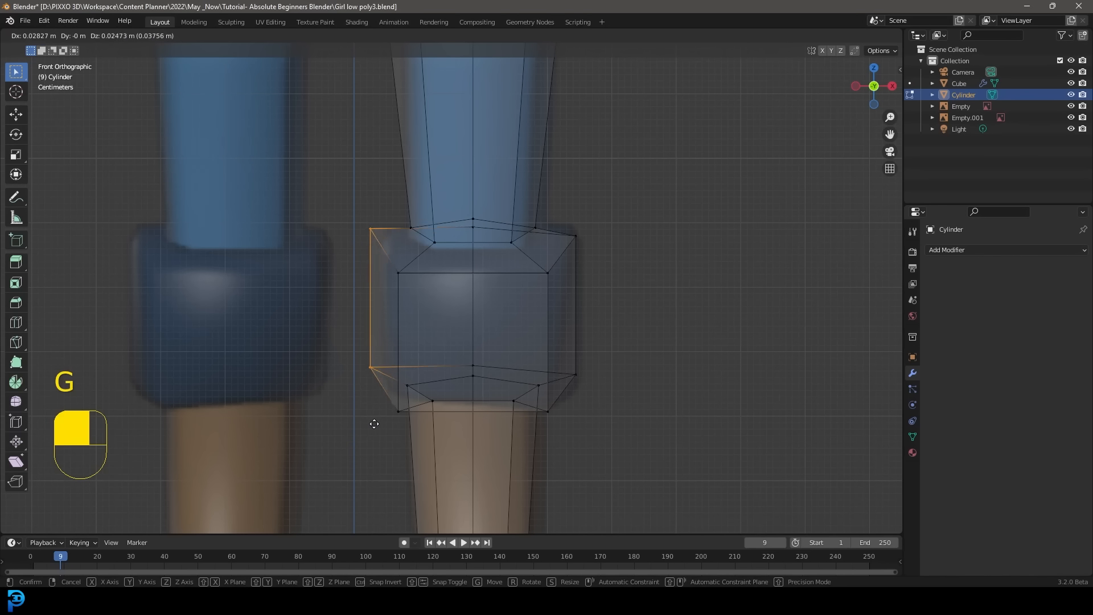
click(383, 427)
scroll(585, 276, down, 4)
key(alt+a)
Add a Mirror modifier to the leg cylinder
middle_drag(606, 214, 510, 237)
scroll(510, 237, down, 3)
scroll(511, 336, down, 4)
shift+middle_drag(505, 171, 454, 278)
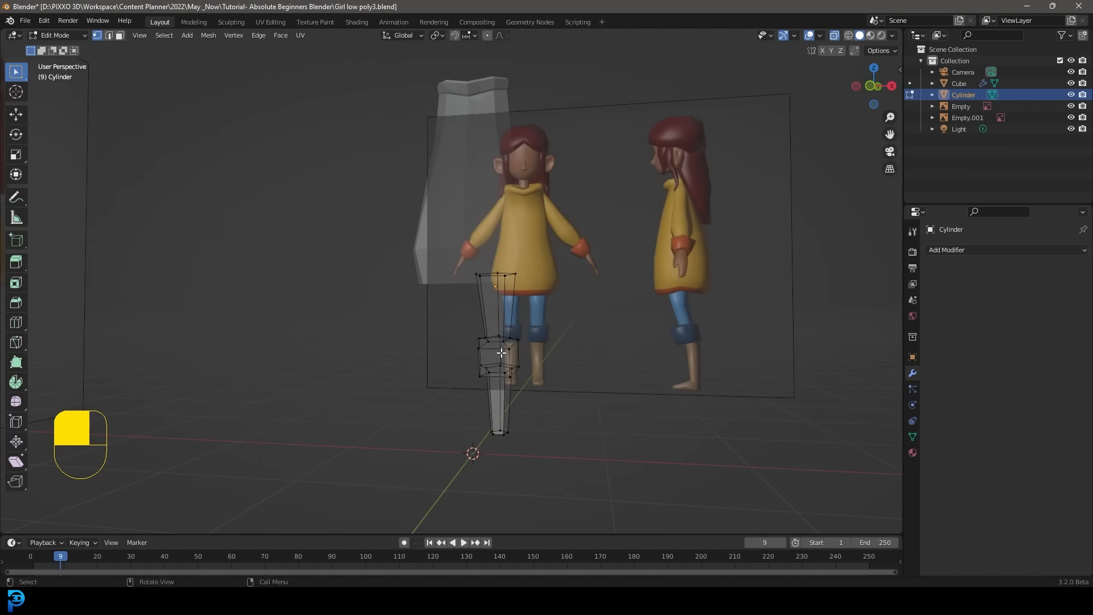
scroll(451, 305, up, 1)
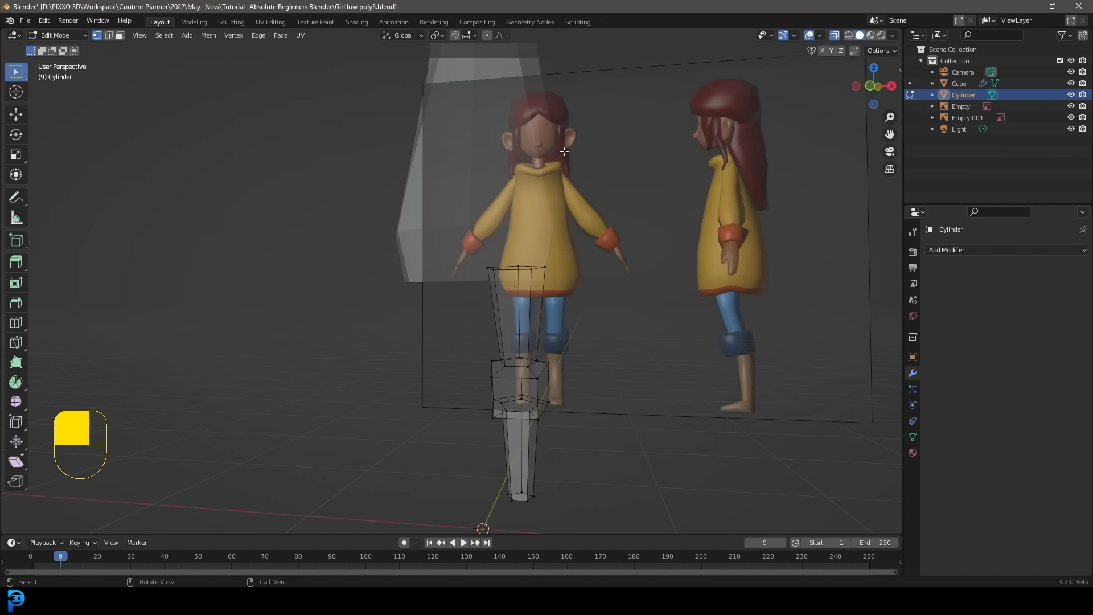
click(958, 251)
click(957, 251)
click(859, 383)
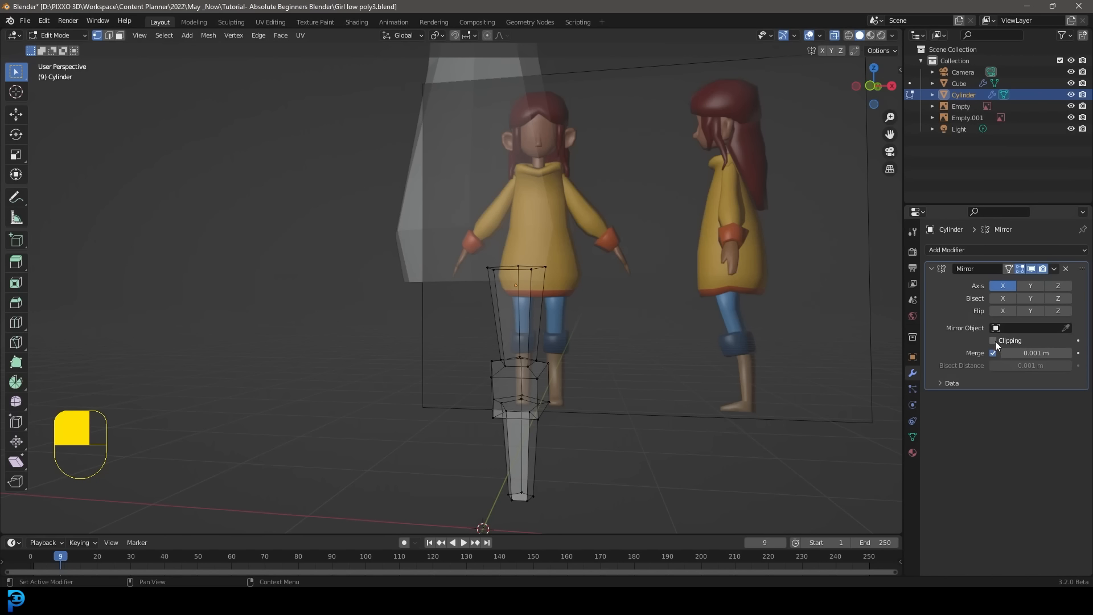
Return to Object Mode and pick the sweater body, Cube, as the Mirror modifier's mirror object
mouse_move(449, 247)
middle_down()
mouse_move(488, 278)
mouse_move(458, 237)
middle_up()
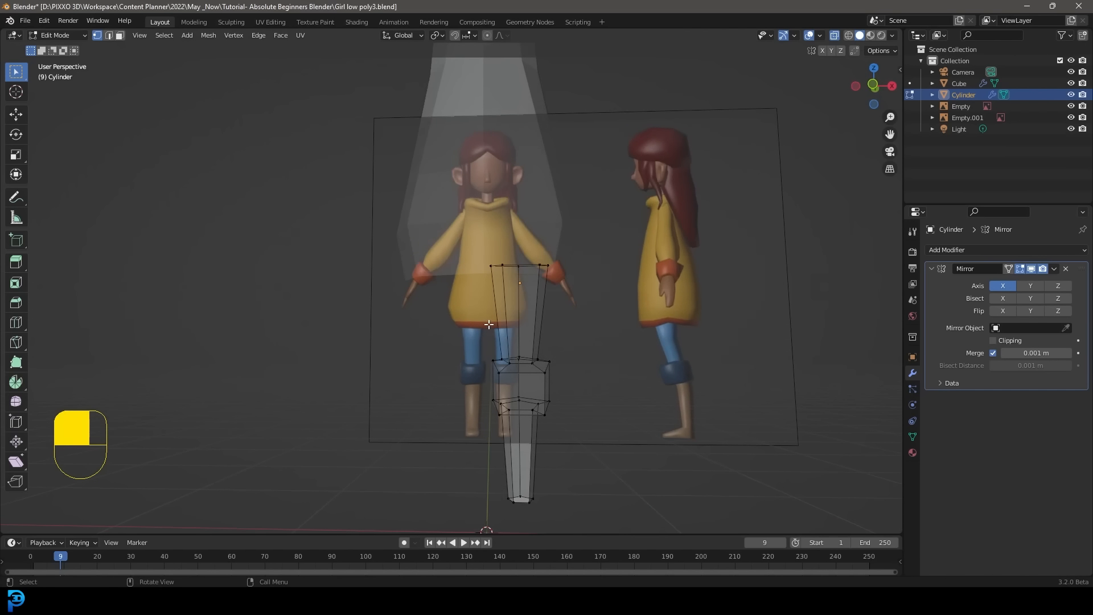
scroll(459, 237, up, 3)
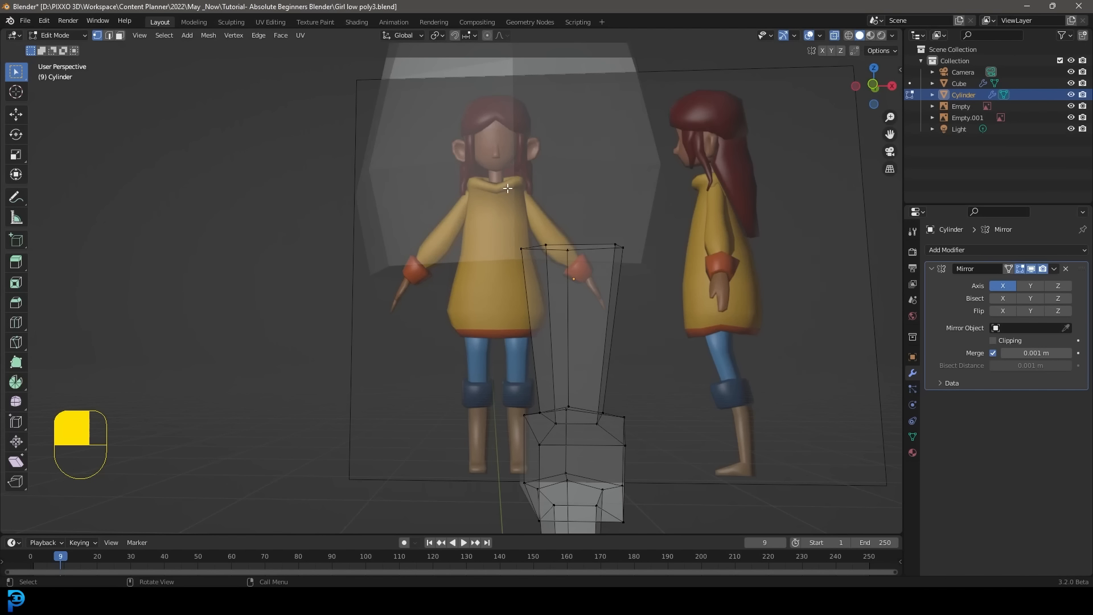
scroll(620, 346, down, 3)
scroll(603, 362, down, 2)
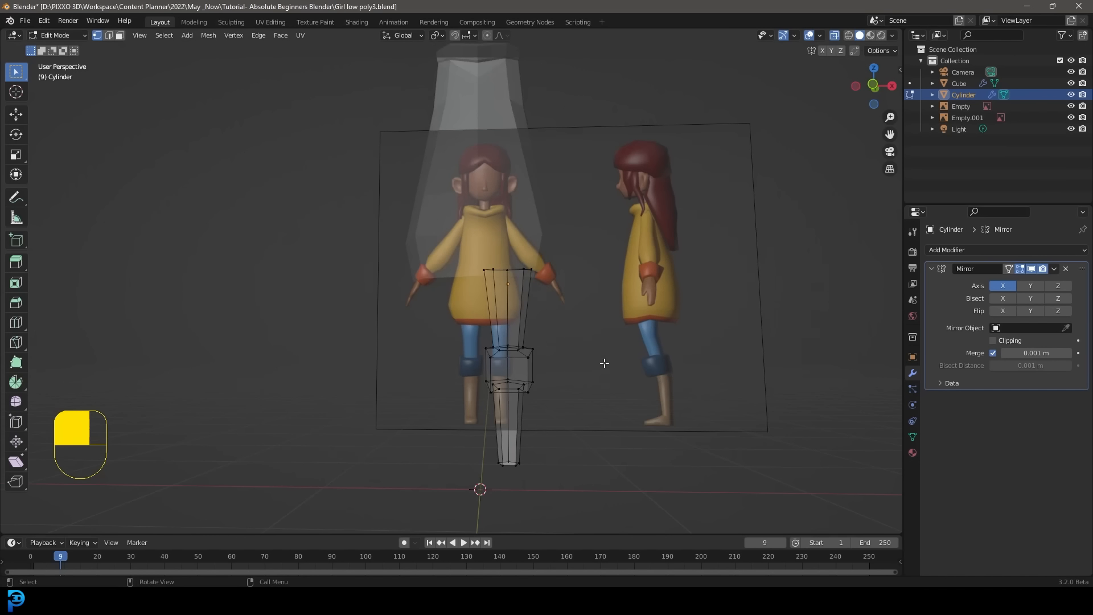
middle_drag(575, 305, 564, 329)
middle_drag(408, 447, 428, 353)
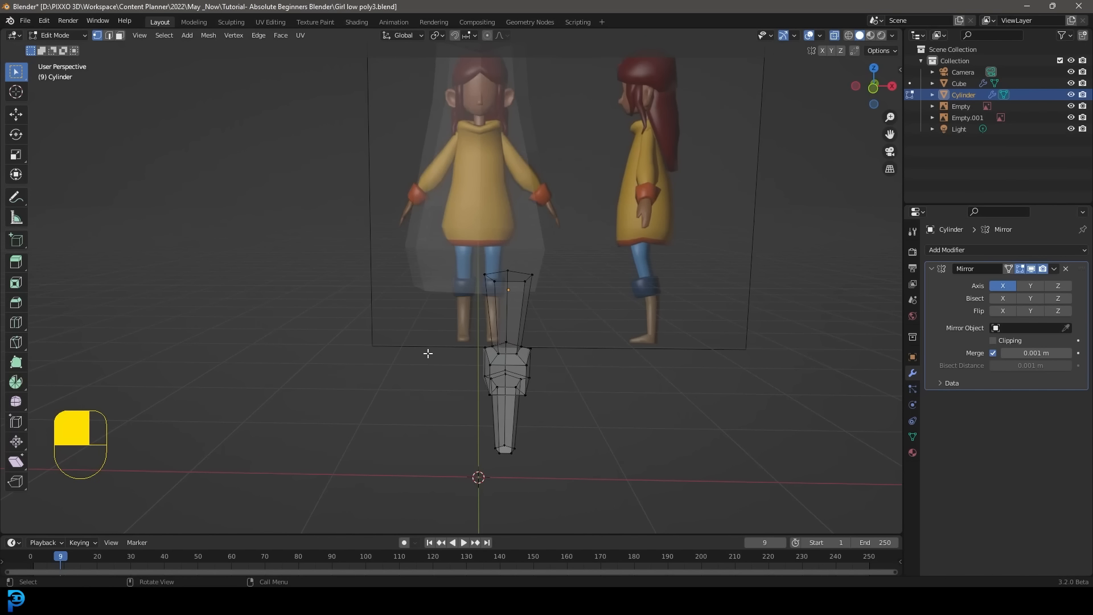
key(Tab)
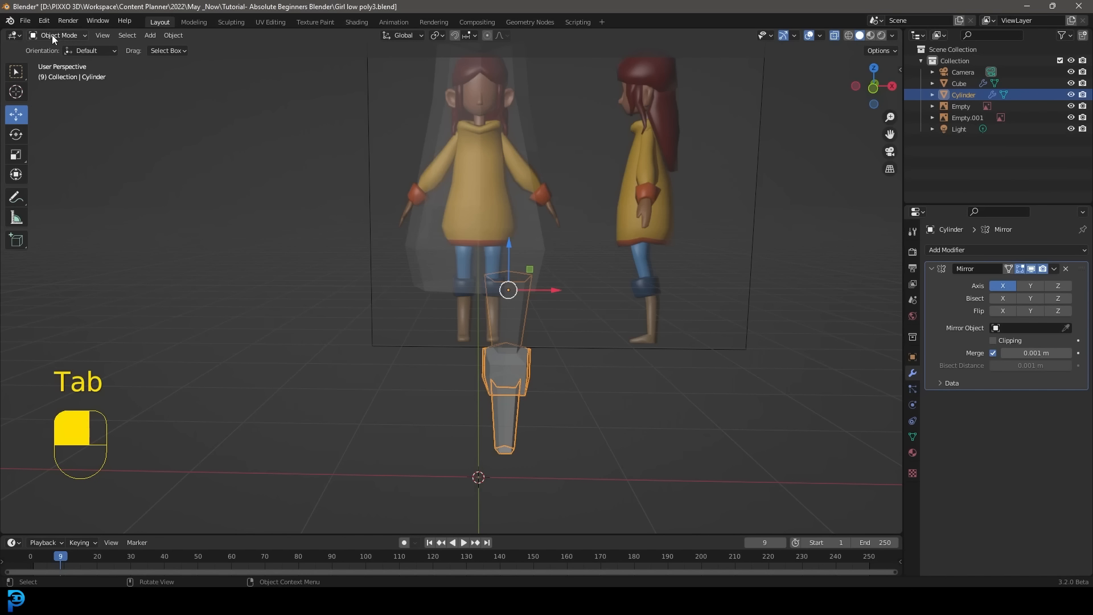
middle_drag(563, 314, 522, 319)
scroll(524, 320, up, 2)
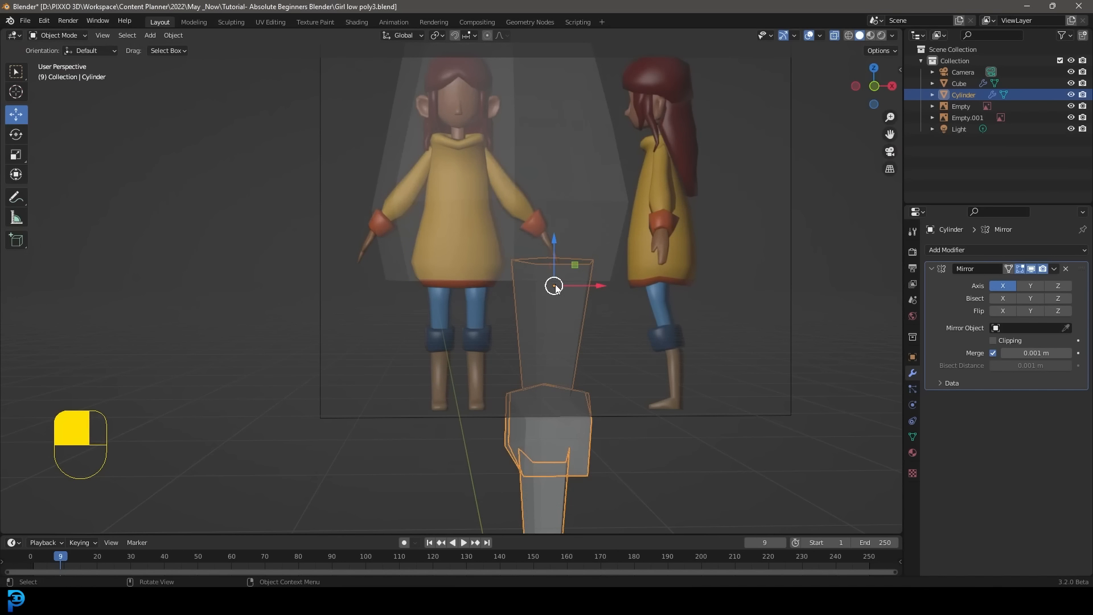
scroll(506, 238, down, 2)
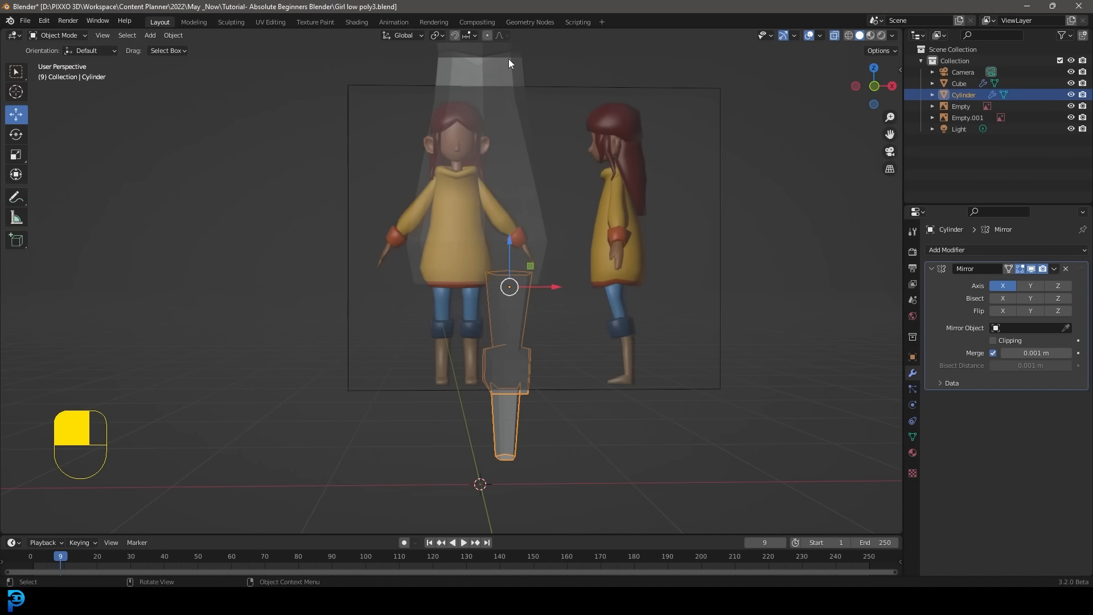
scroll(507, 281, up, 2)
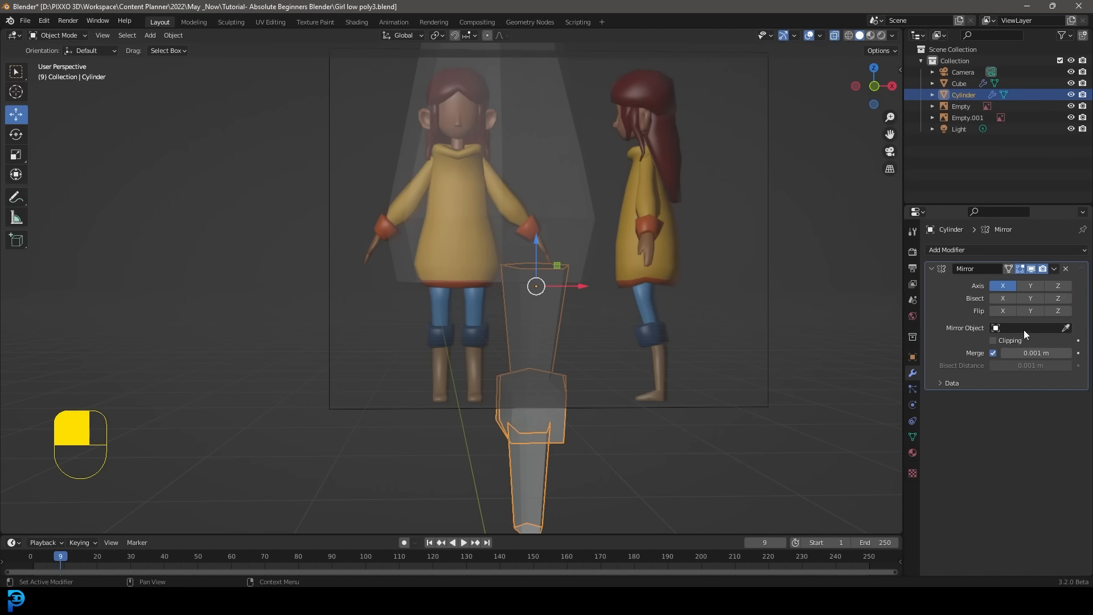
scroll(539, 290, down, 2)
middle_drag(539, 289, 535, 302)
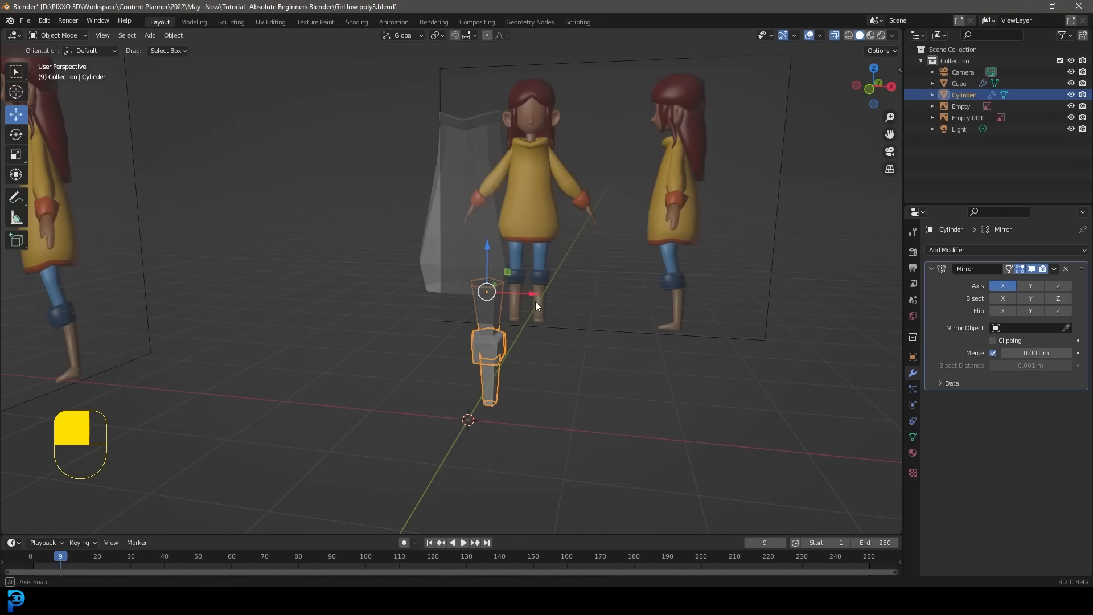
click(1065, 329)
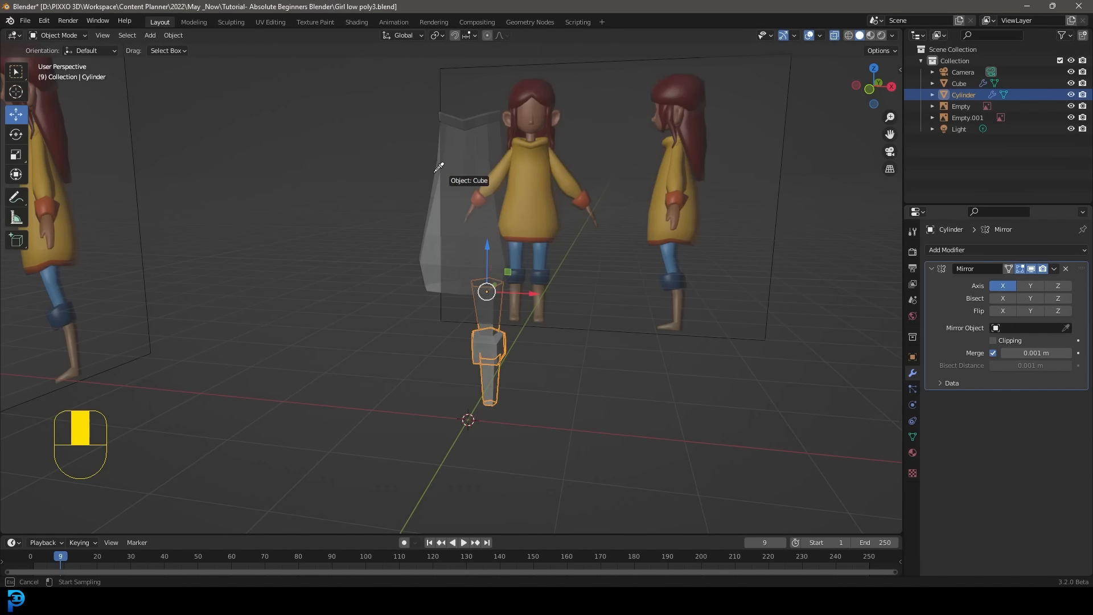
click(436, 209)
Deselect everything and examine both legs and the sweater body from several angles
middle_drag(450, 271, 514, 46)
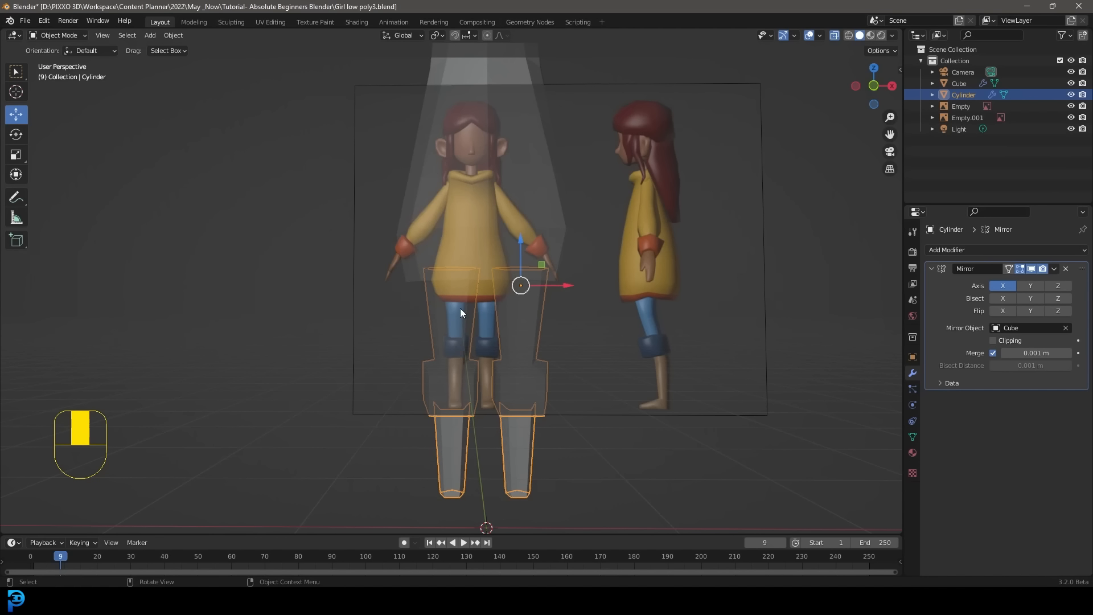
middle_drag(460, 309, 529, 285)
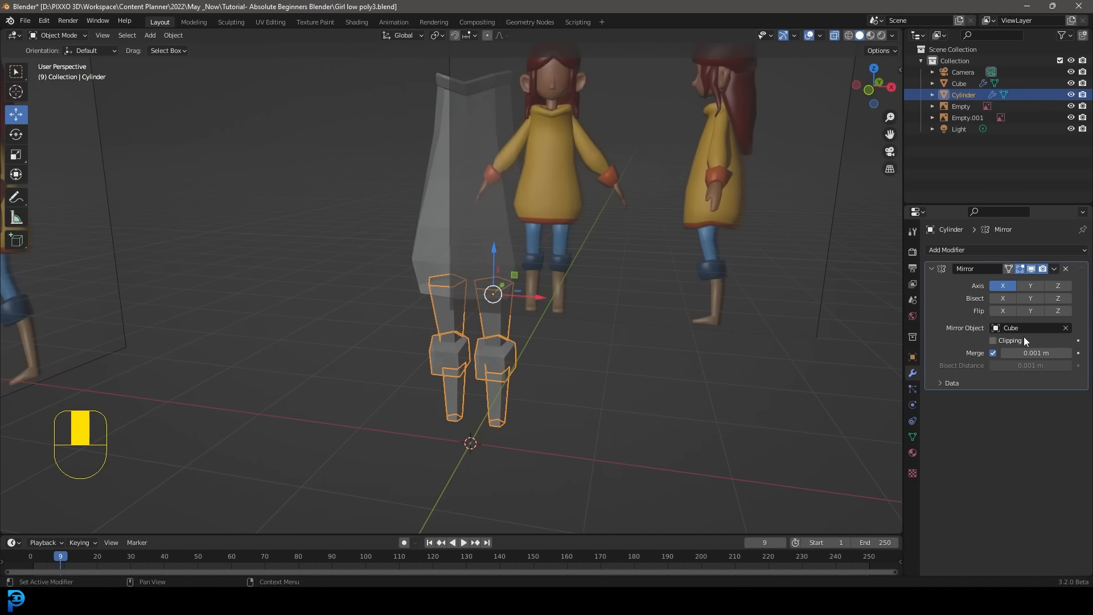
middle_drag(376, 313, 502, 287)
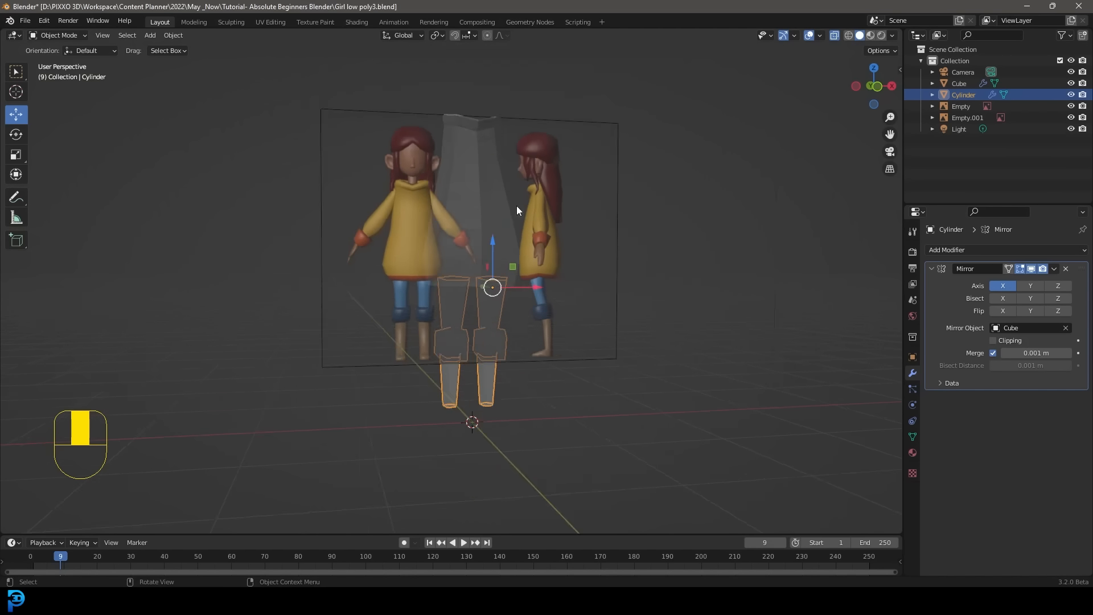
middle_drag(517, 210, 476, 82)
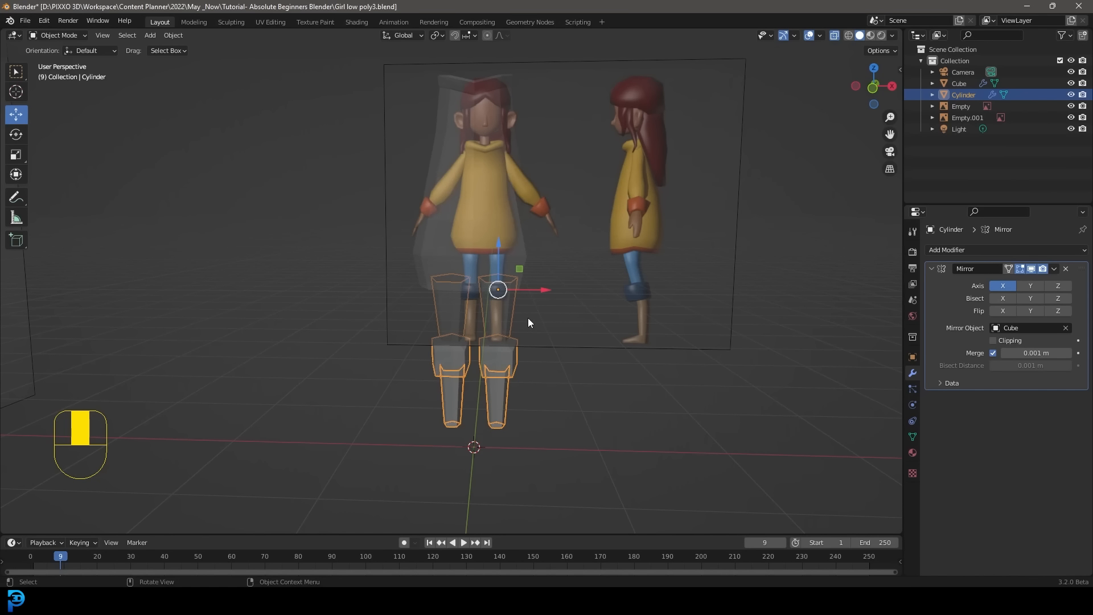
key(KP_1)
key(alt+a)
alt+middle_drag(526, 326, 506, 295)
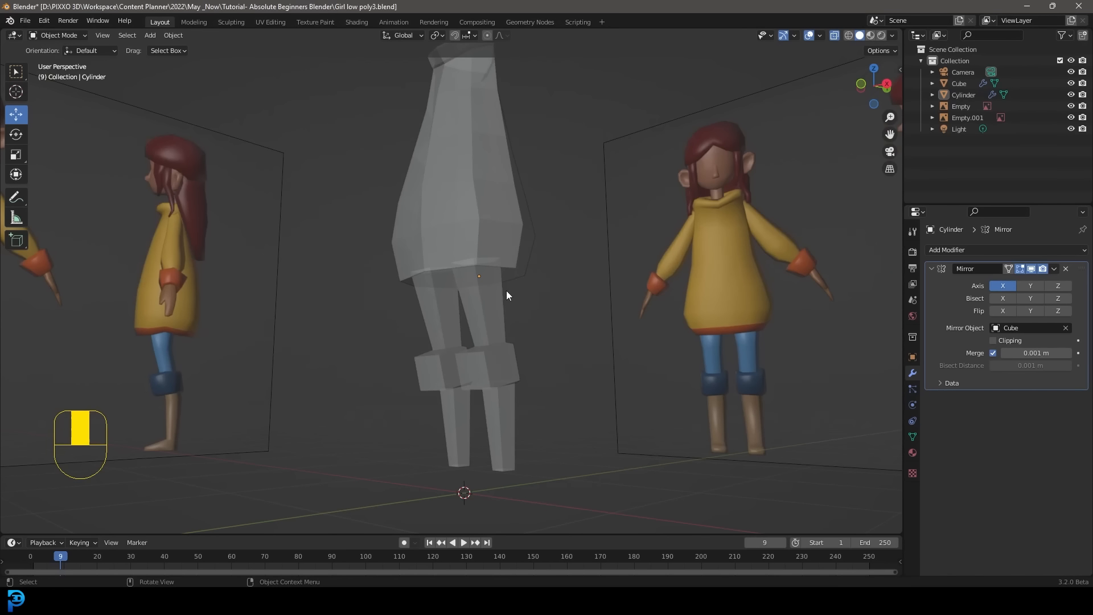
In the right side view, extrude the leg's ankle ring about 0.137 m down to the ground line and rotate it about 2.6° to level it
click(507, 372)
key(Tab)
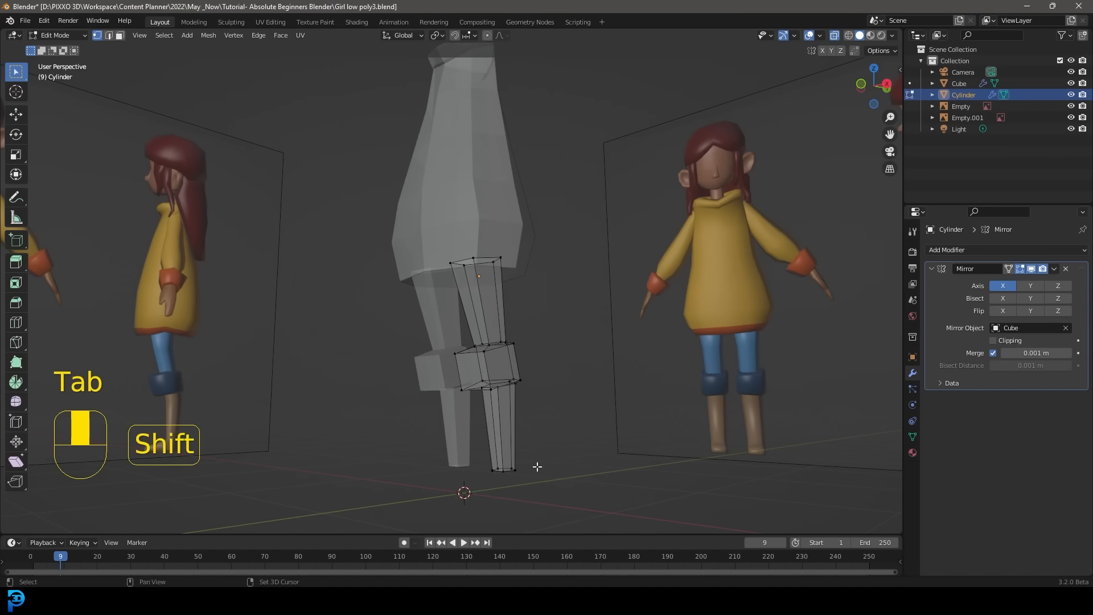
shift+middle_drag(537, 467, 532, 357)
key(KP_3)
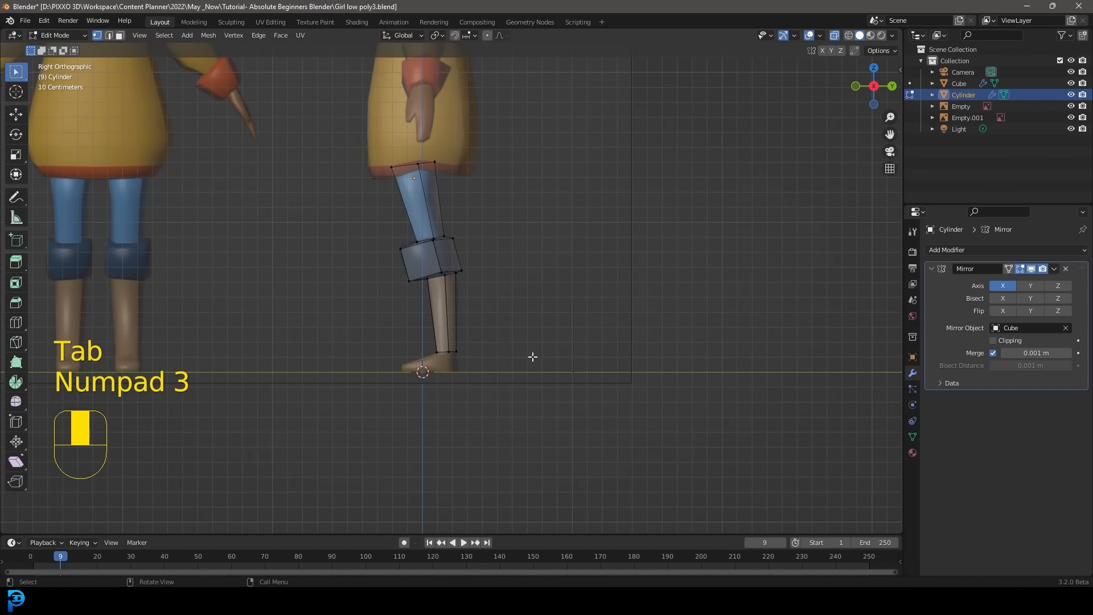
scroll(532, 356, up, 9)
drag(663, 273, 428, 366)
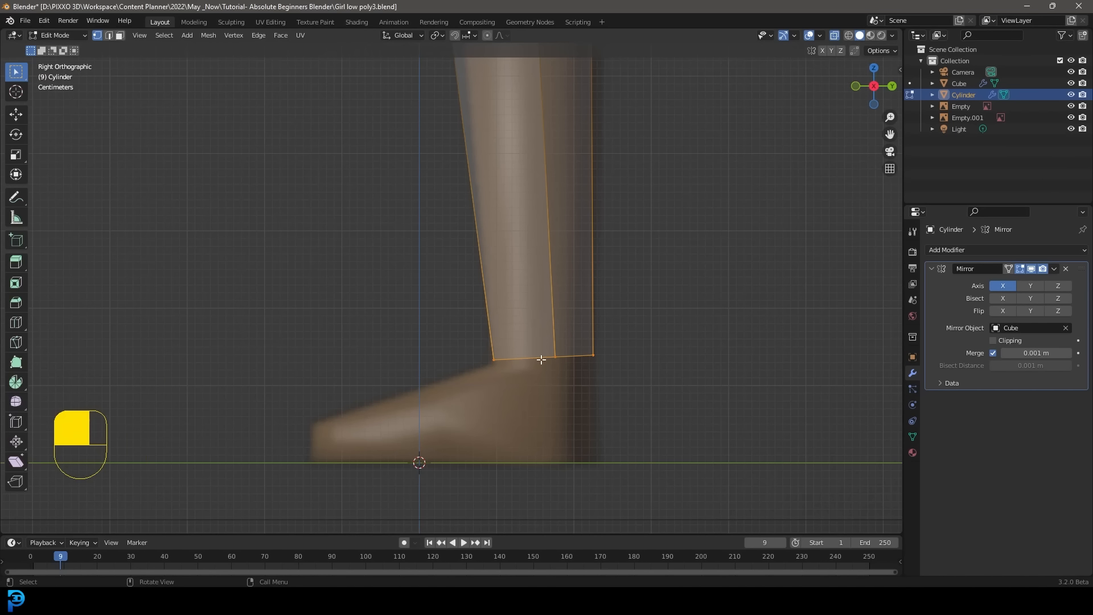
shift+middle_drag(537, 365, 551, 314)
scroll(551, 314, up, 1)
key(e)
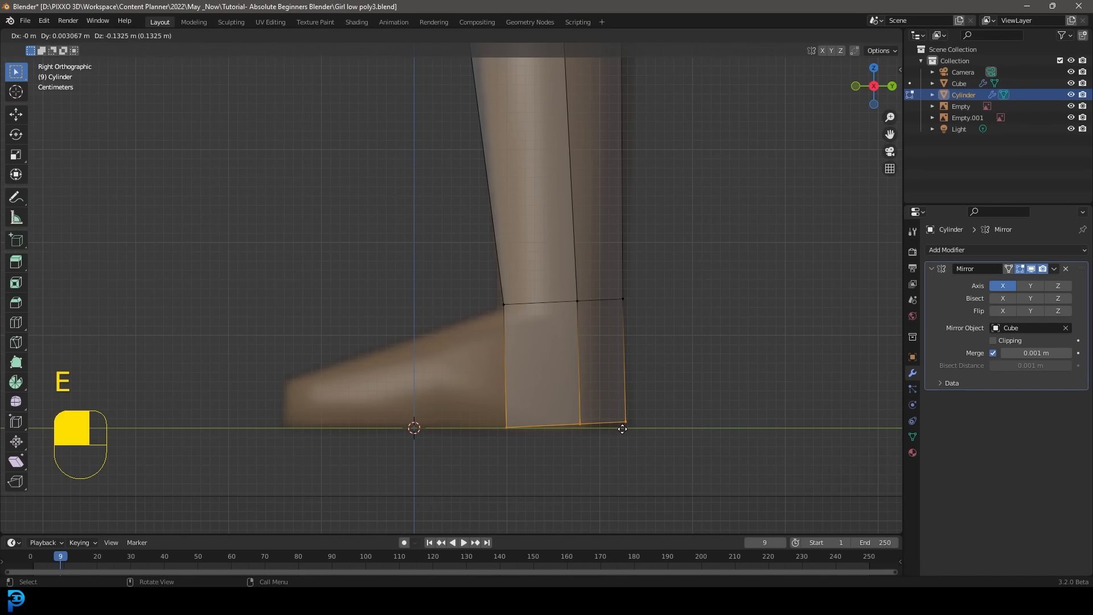
click(619, 429)
key(r)
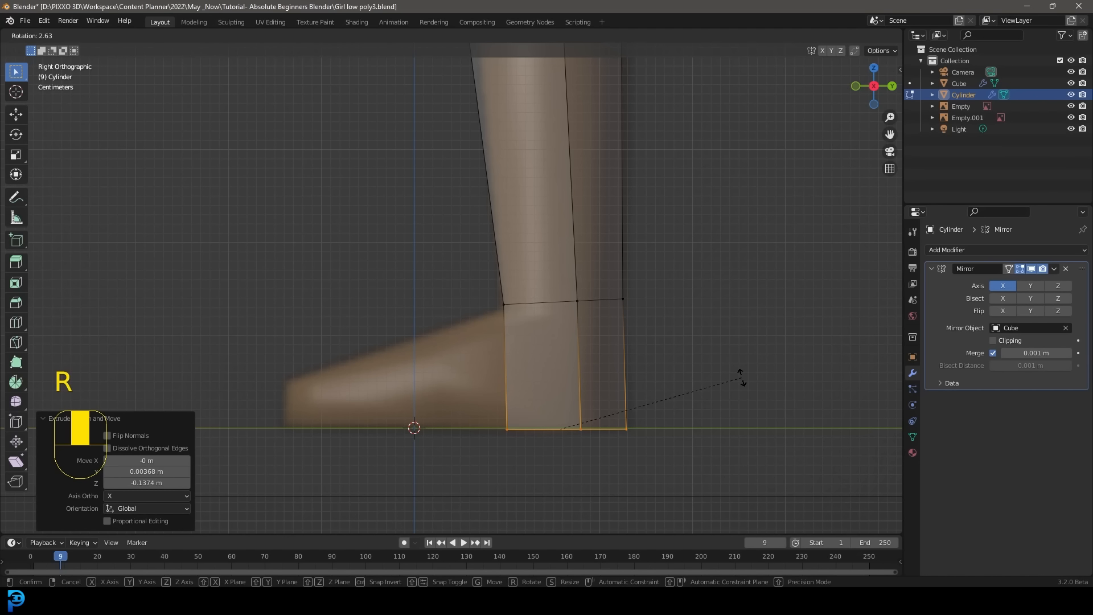
right_click(740, 376)
Select the front vertices of the ankle section and extrude them forward to the reference toes to form the foot
scroll(491, 375, down, 2)
drag(395, 473, 506, 263)
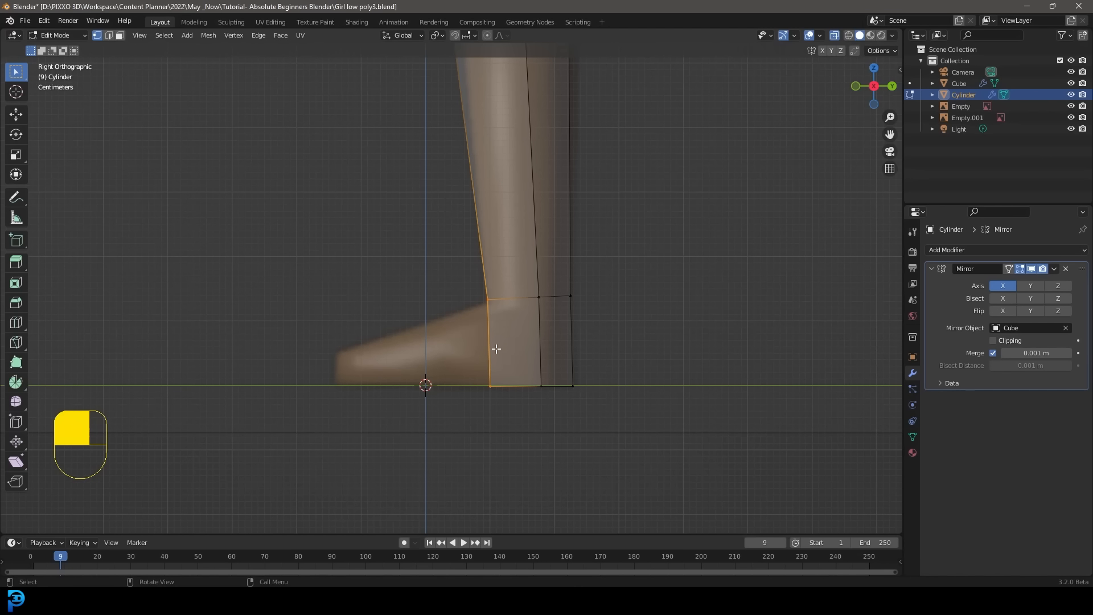
scroll(496, 353, up, 3)
shift+middle_drag(496, 369, 557, 327)
key(e)
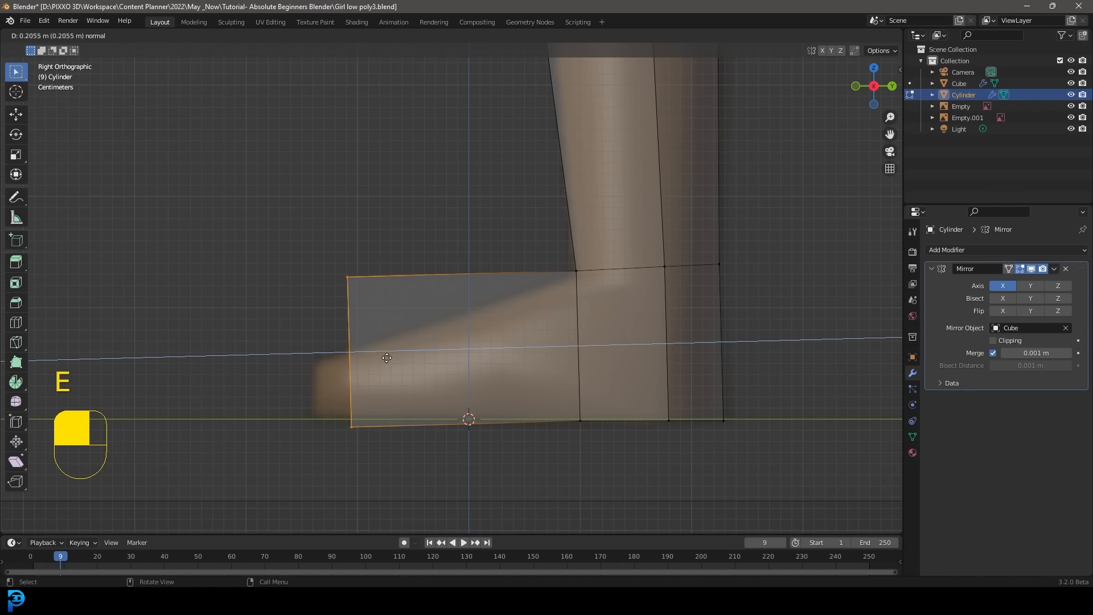
click(347, 358)
Lower the toe's top vertices to the reference foot and move its bottom vertices about 0.004 m along Y and 0.008 m up
drag(278, 222, 344, 327)
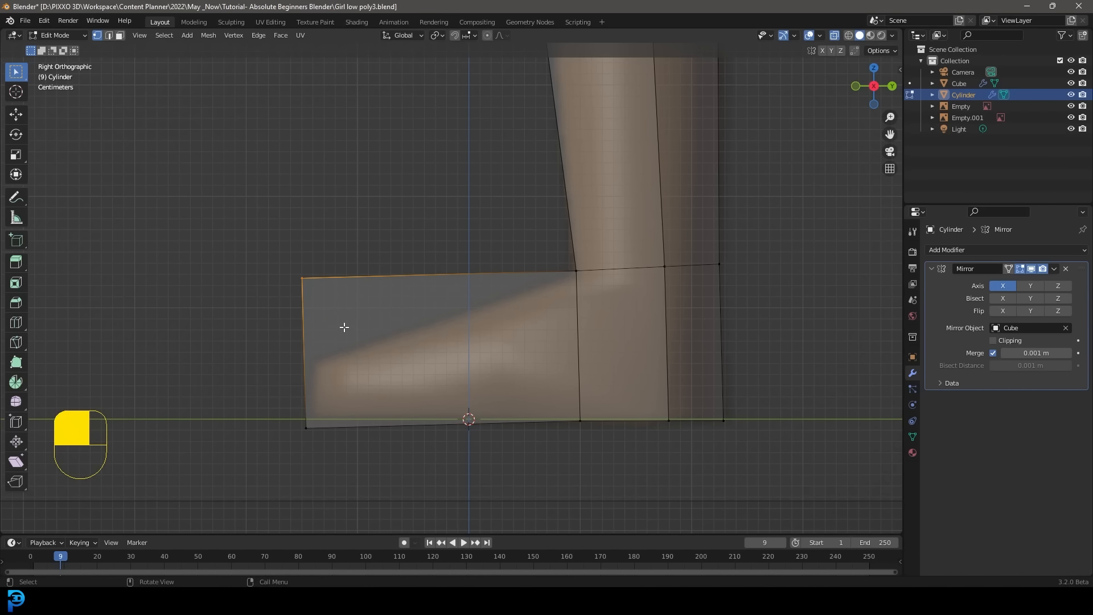
key(g)
click(351, 411)
drag(254, 500, 364, 405)
key(g)
key(g)
click(369, 461)
scroll(465, 336, down, 5)
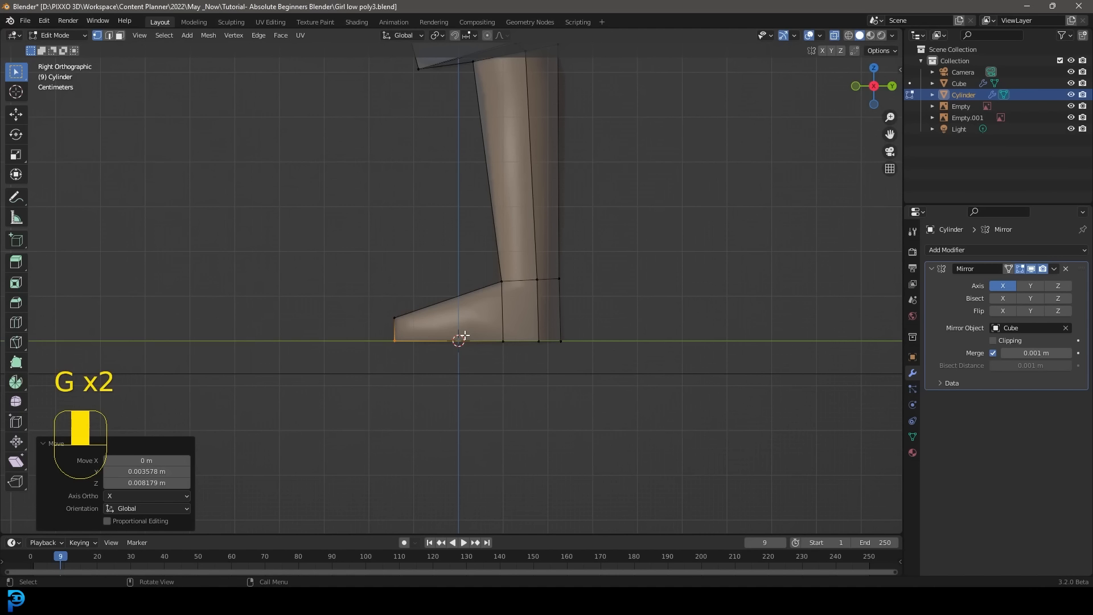
In the front view, select the foot's inner-side vertices and move them inward to match the reference foot's width
key(KP_1)
shift+middle_drag(764, 264, 555, 321)
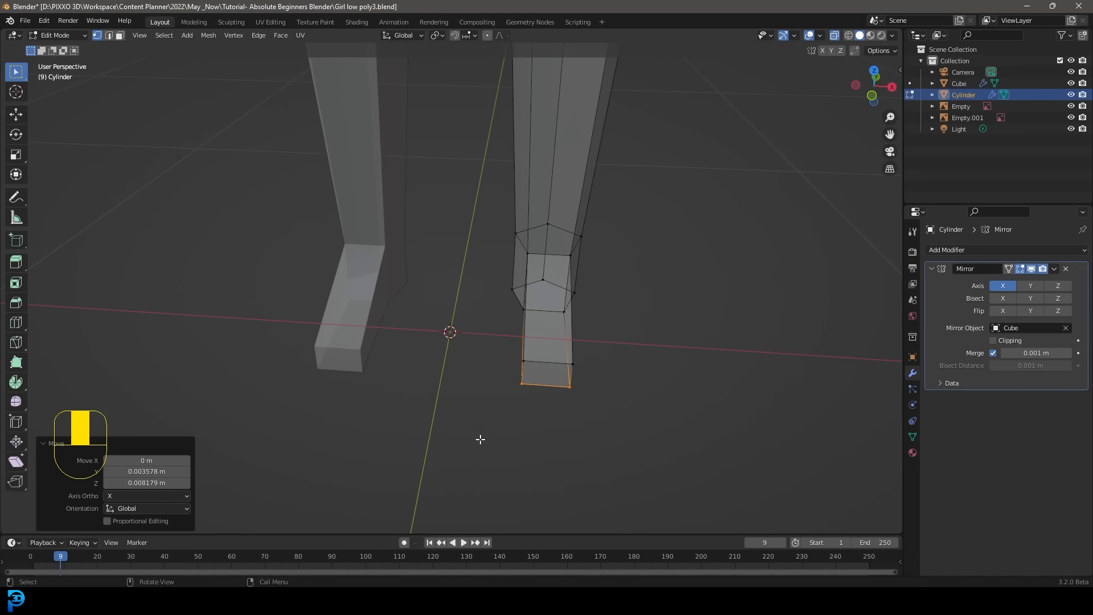
drag(479, 442, 534, 273)
mouse_move(500, 421)
middle_down()
mouse_move(544, 410)
mouse_move(498, 422)
mouse_move(506, 426)
middle_up()
drag(458, 452, 535, 279)
key(KP_1)
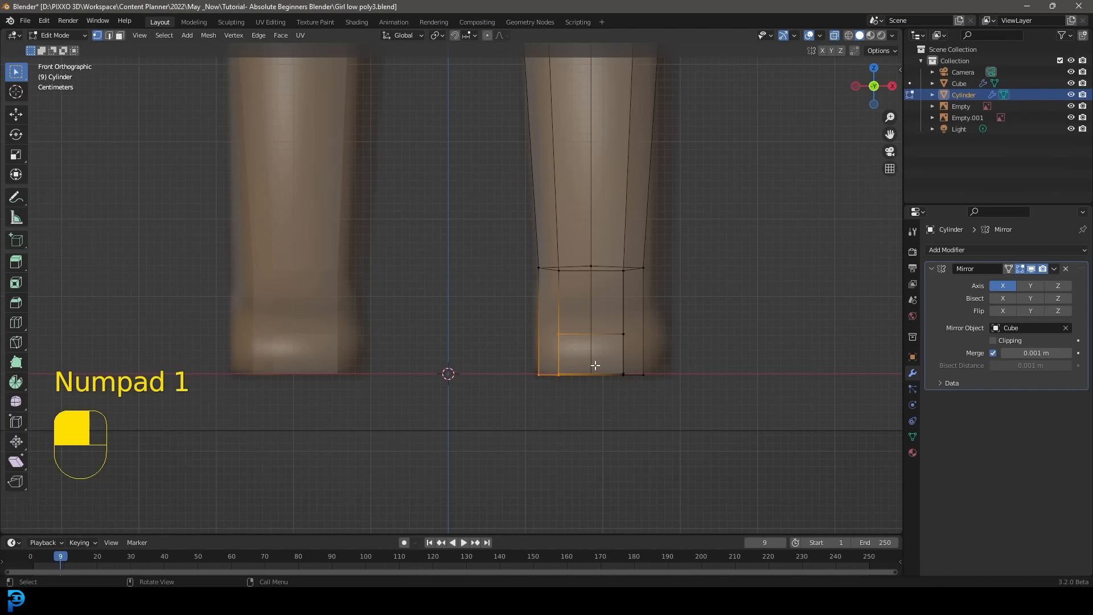
key(h)
key(ctrl+z)
key(g)
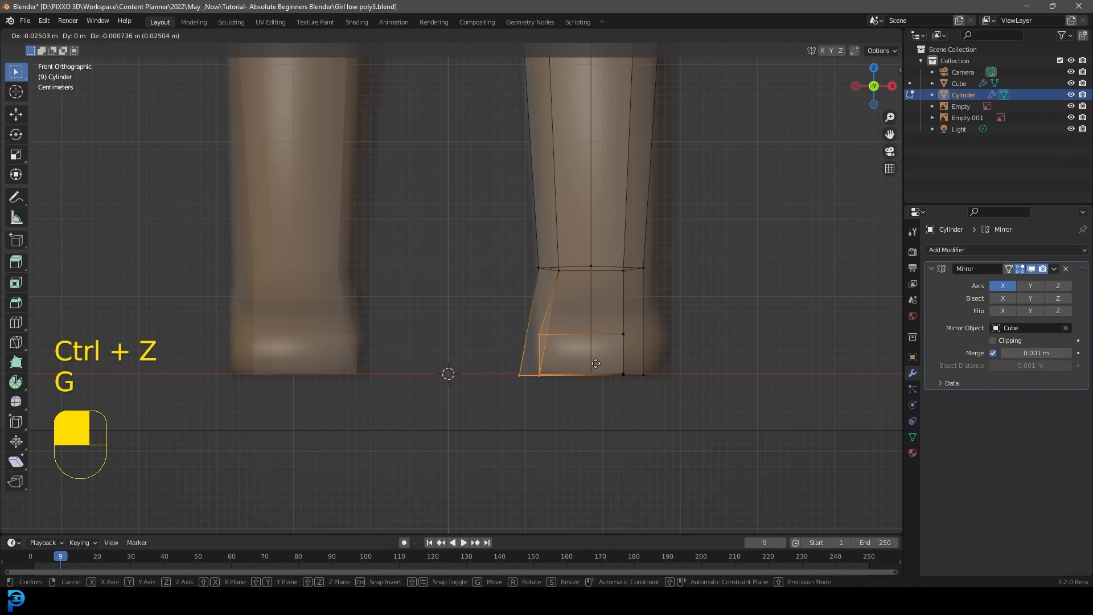
click(600, 362)
Select the foot's outer-side vertices and move them outward about 0.032 m along X and 0.003 m up
drag(716, 379, 614, 267)
key(g)
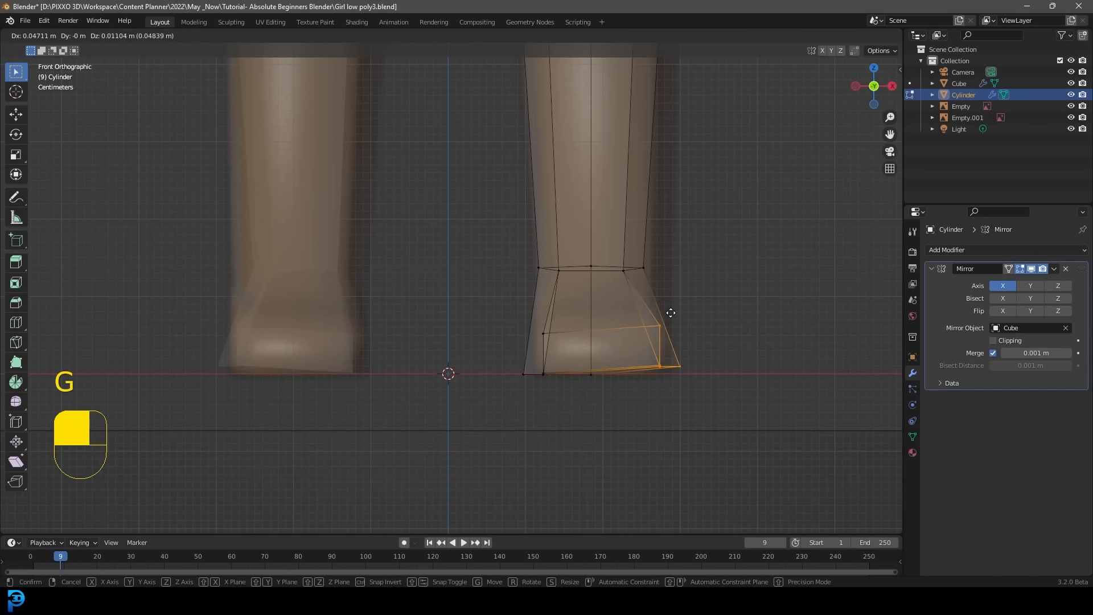
click(663, 322)
middle_drag(663, 322, 649, 380)
key(z)
key(z)
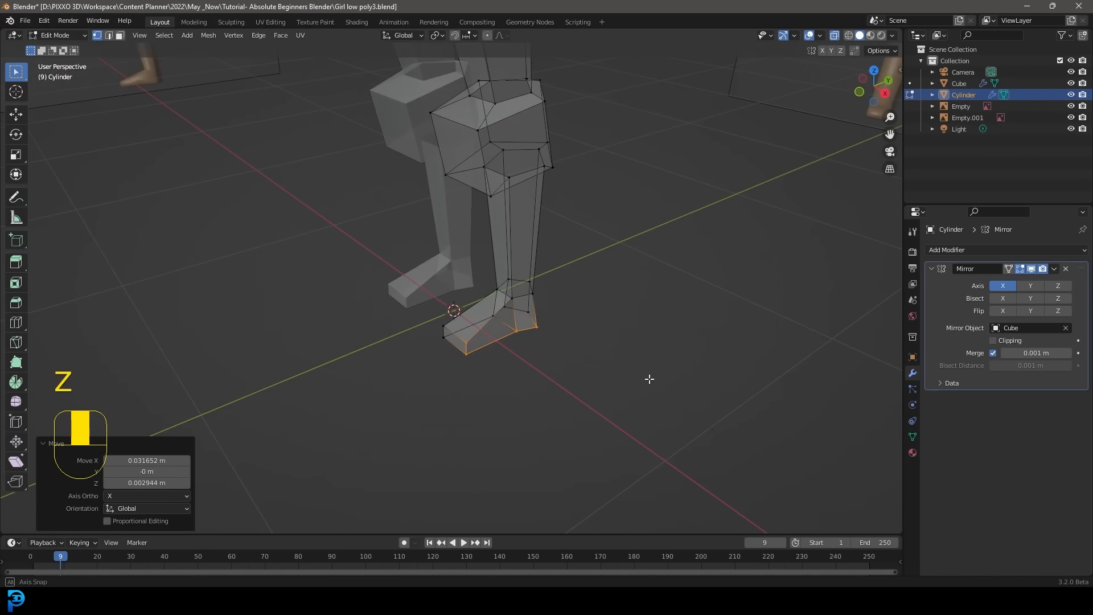
Add two evenly spaced loop cuts across the foot between the toes and the ankle
scroll(457, 367, up, 1)
middle_drag(457, 367, 423, 349)
scroll(471, 342, up, 6)
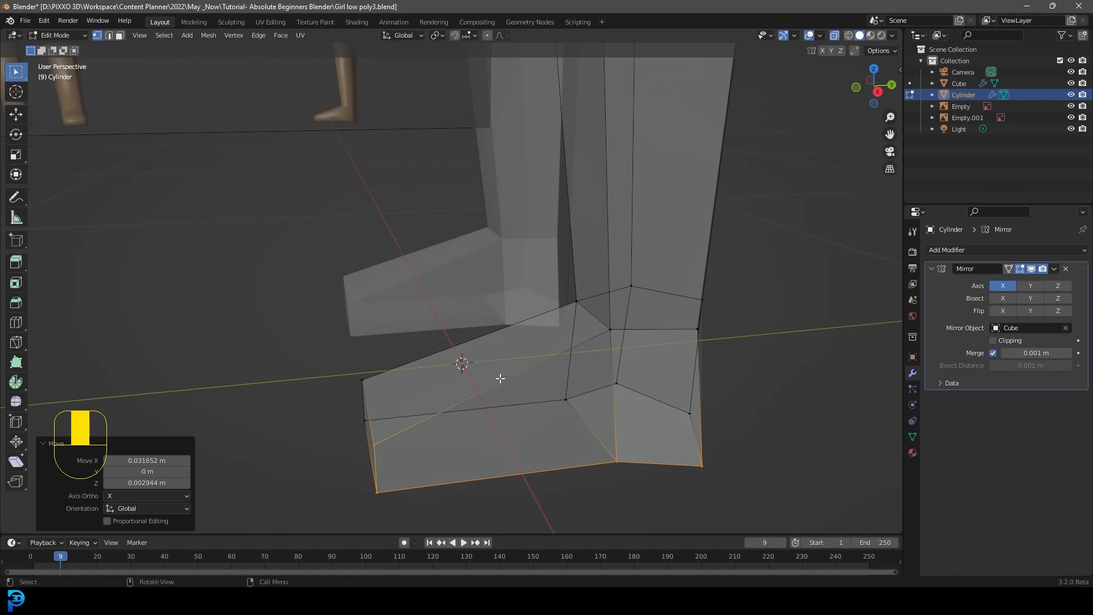
key(ctrl+r)
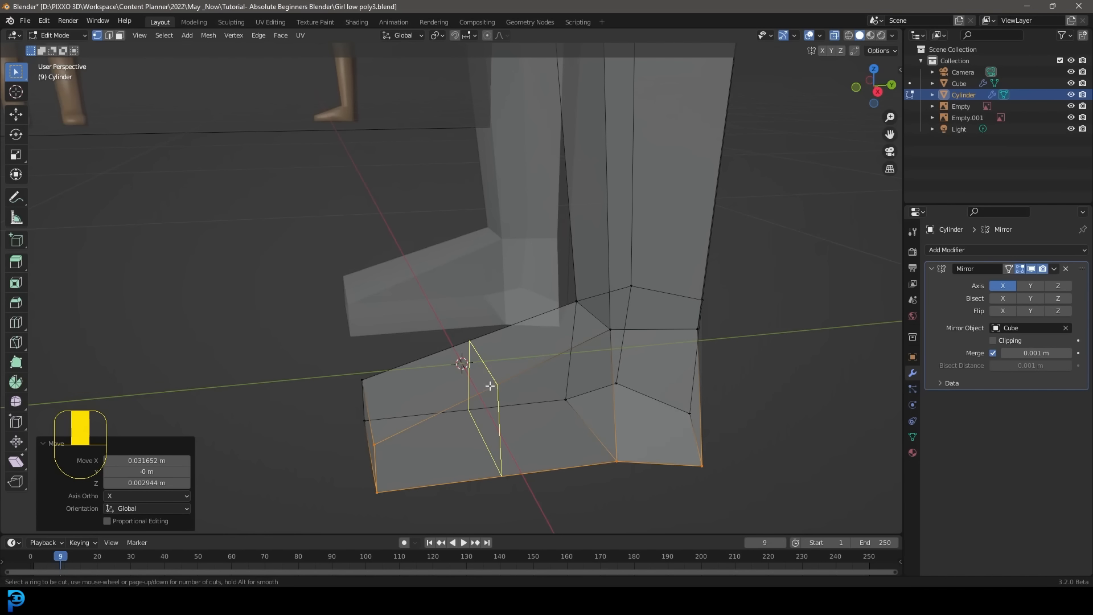
scroll(490, 386, up, 1)
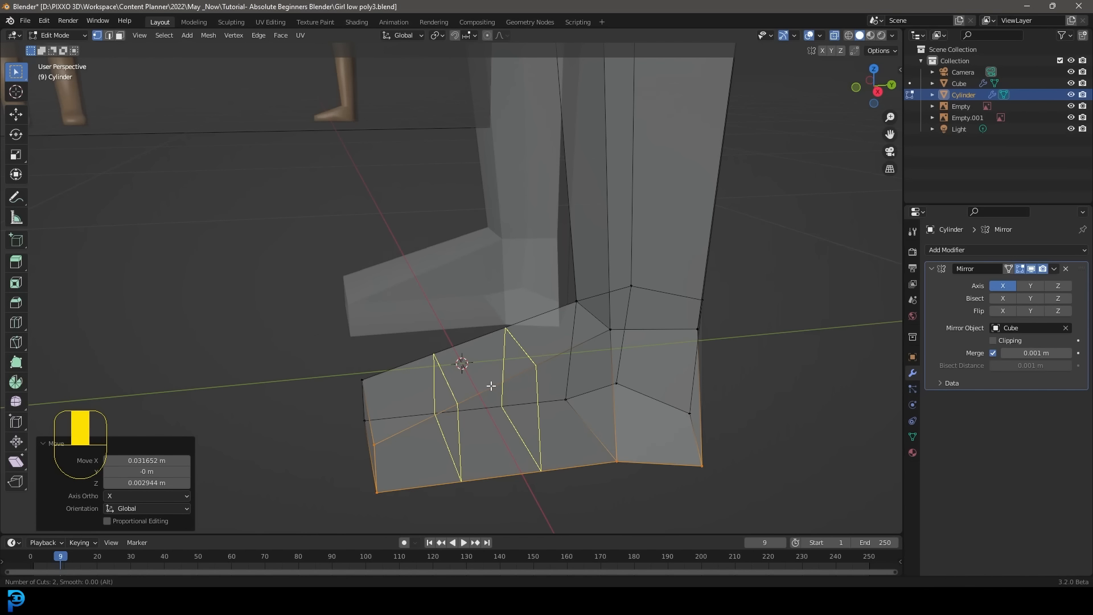
click(491, 386)
right_click(492, 386)
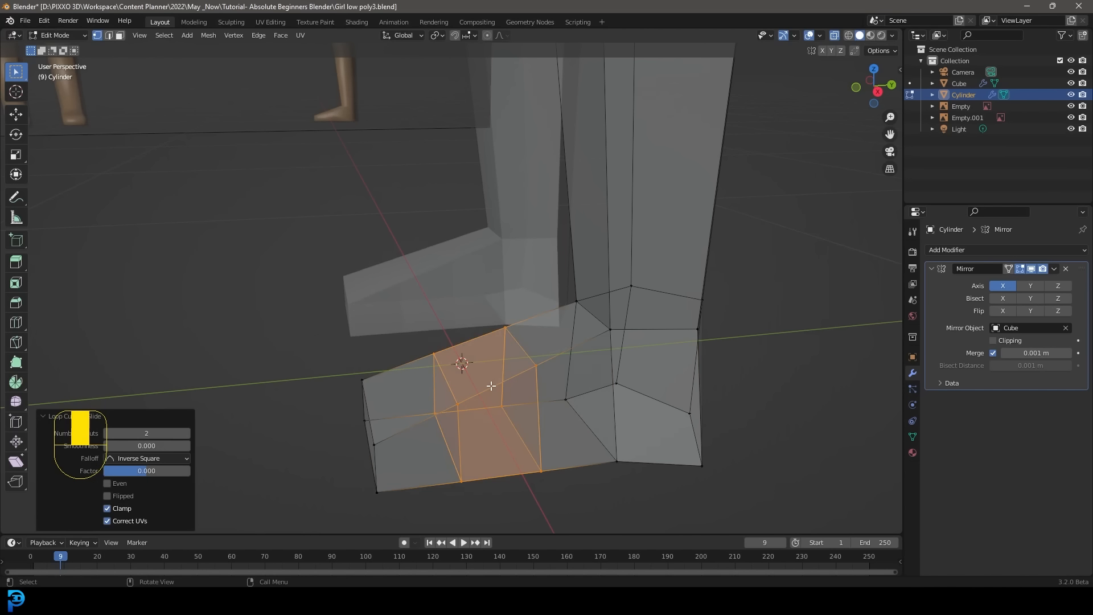
Add one horizontal loop cut around the foot at mid-height, without sliding it
middle_drag(492, 386, 453, 367)
scroll(527, 363, up, 2)
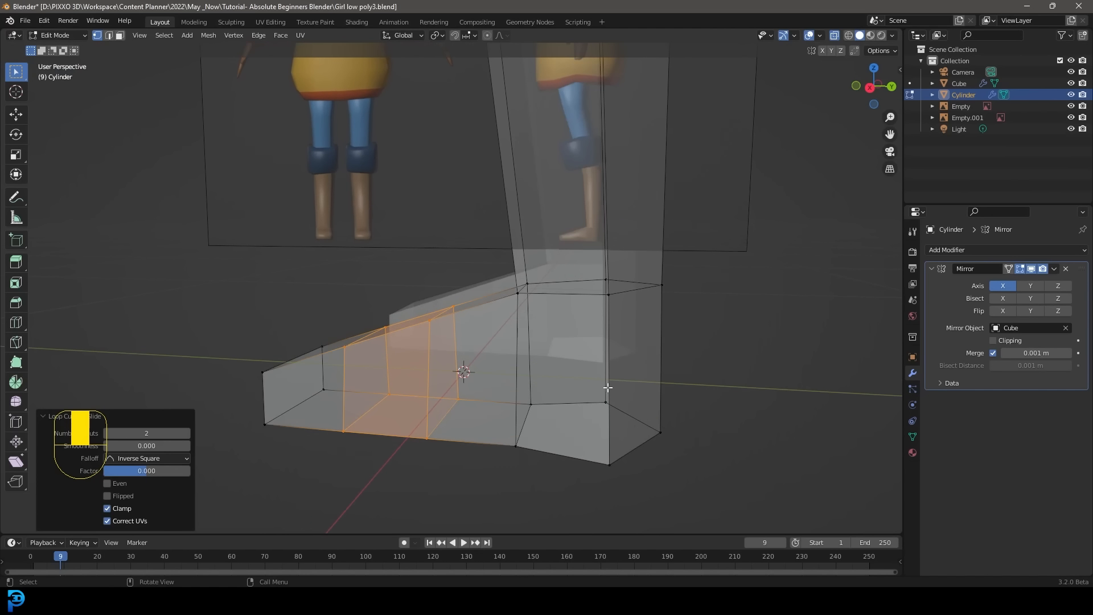
key(ctrl+r)
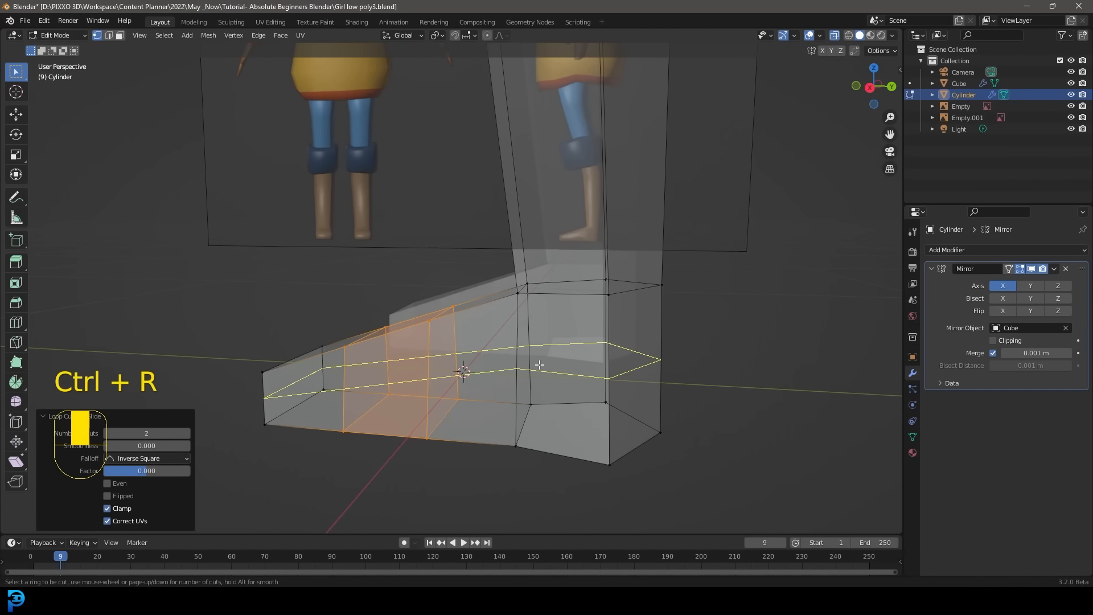
click(268, 398)
right_click(268, 398)
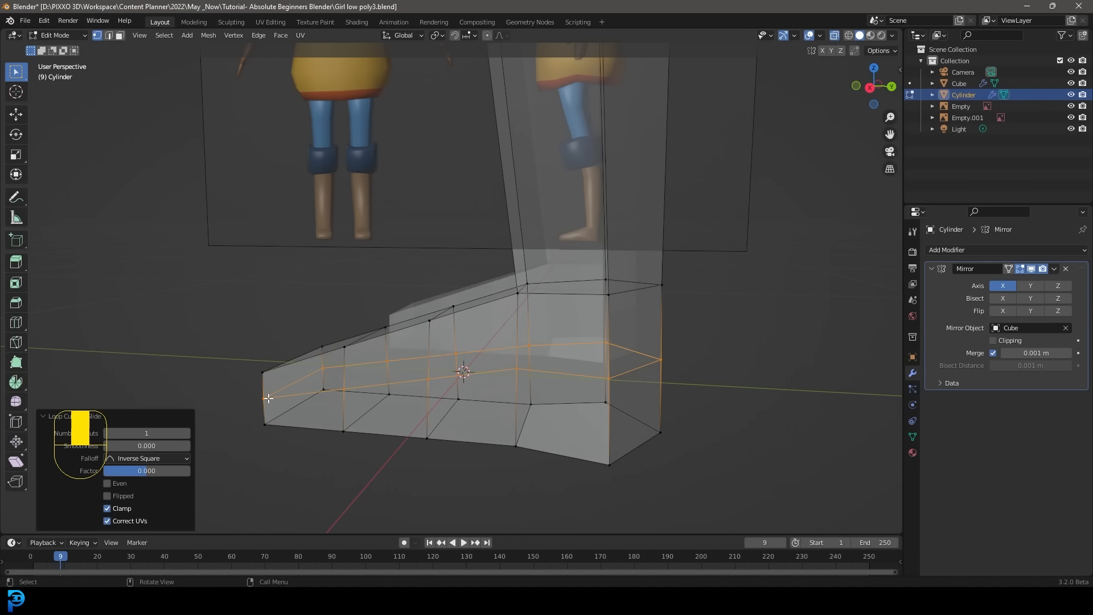
Push the new horizontal foot loop outward along its normals with Shrink/Fatten to round the foot's sides
middle_drag(647, 382, 751, 423)
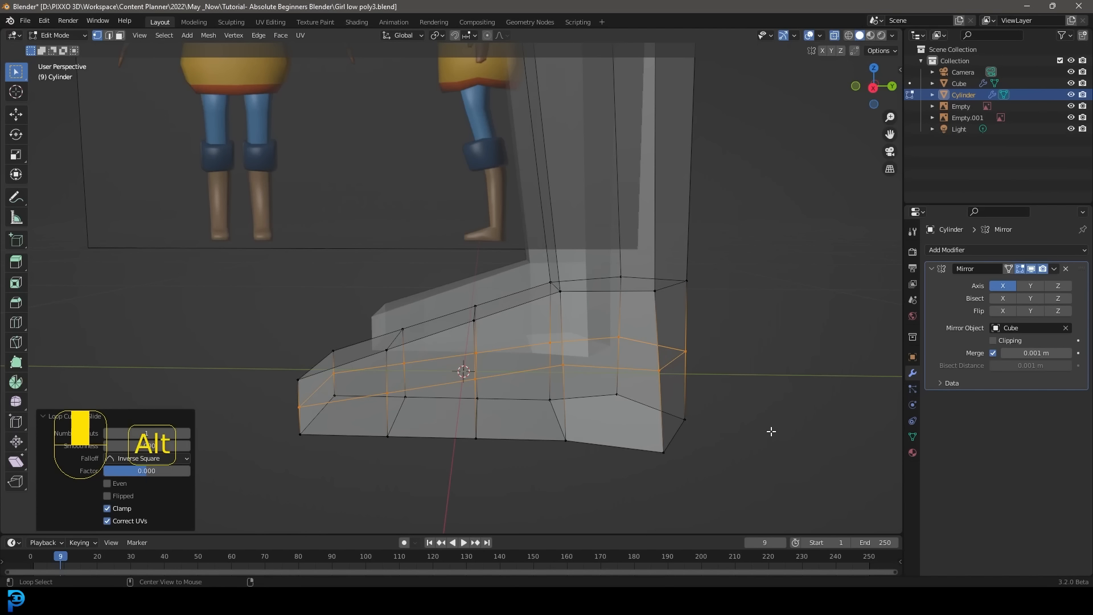
key(alt+s)
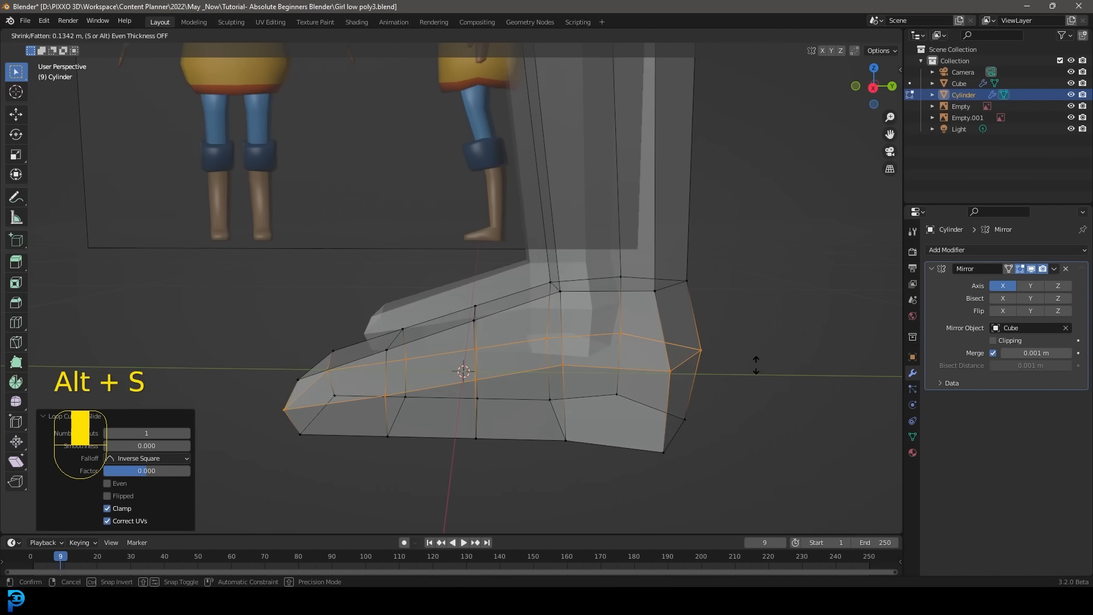
click(757, 374)
Return to Object Mode, turn off X-ray, deselect everything and examine the legs and sweater body against the references
scroll(757, 374, down, 7)
mouse_move(469, 311)
middle_down()
mouse_move(524, 327)
mouse_move(598, 327)
mouse_move(575, 330)
mouse_move(546, 284)
mouse_move(505, 261)
mouse_move(498, 388)
mouse_move(552, 378)
mouse_move(468, 402)
mouse_move(462, 360)
mouse_move(571, 391)
mouse_move(545, 344)
middle_up()
key(z)
click(654, 334)
key(Tab)
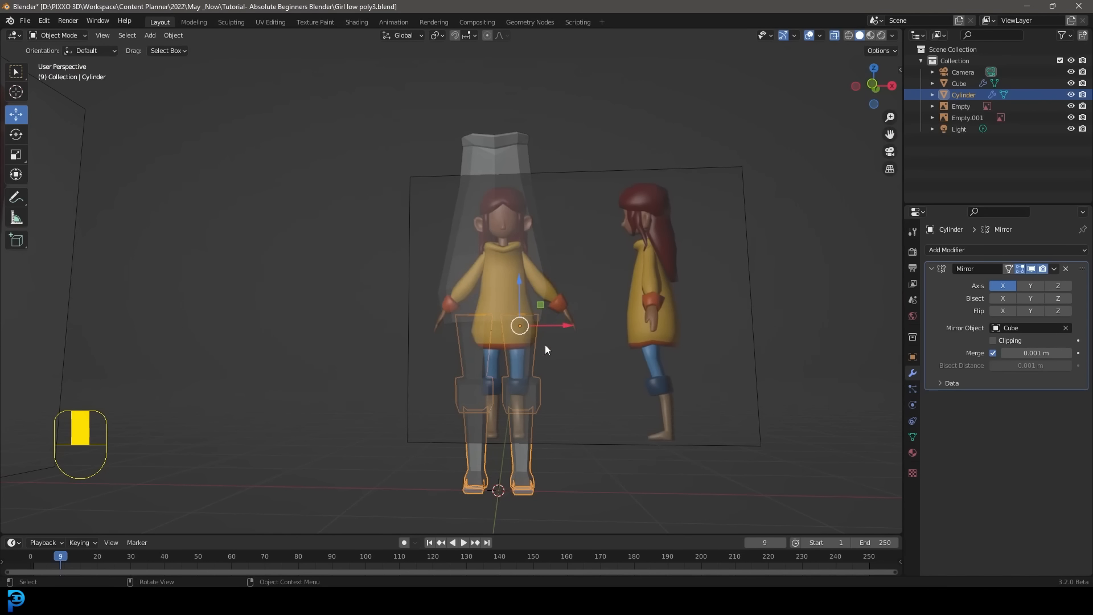
click(835, 35)
middle_drag(620, 180, 596, 287)
key(alt+a)
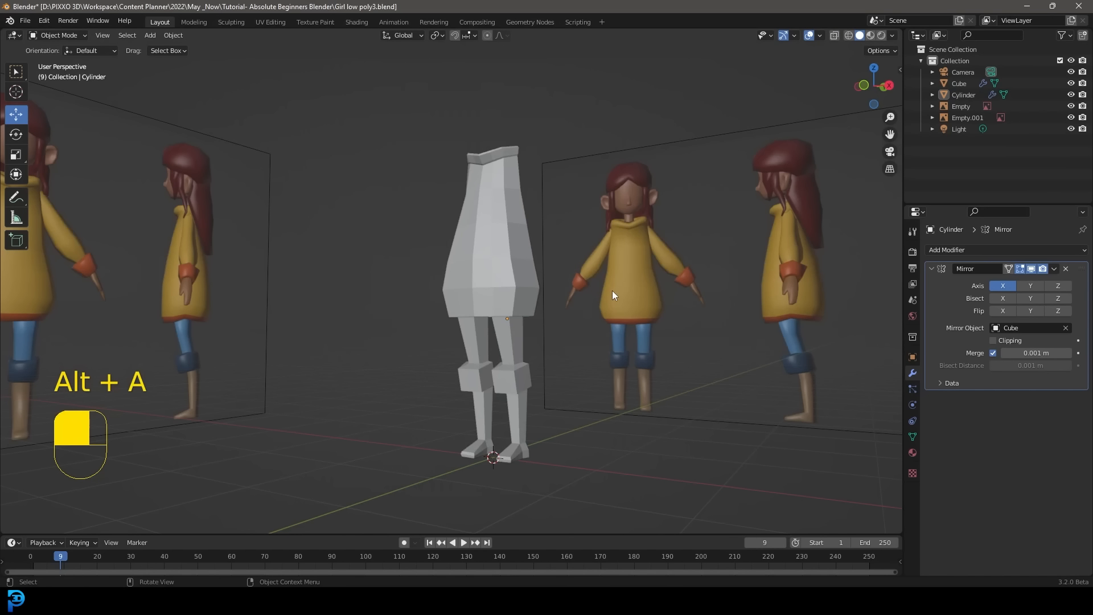
middle_drag(612, 291, 542, 294)
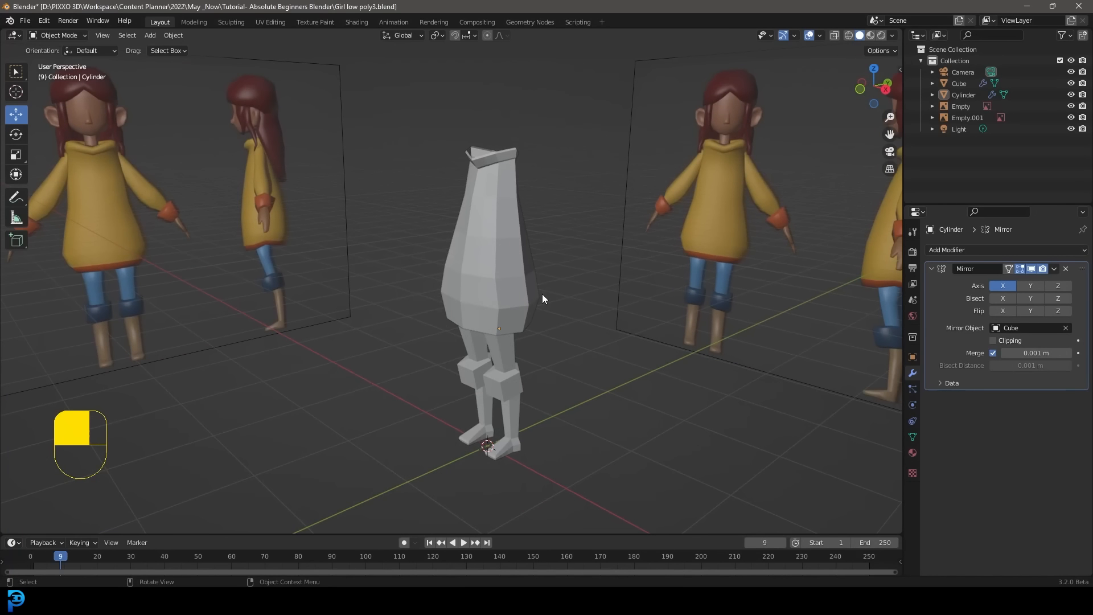
key(KP_1)
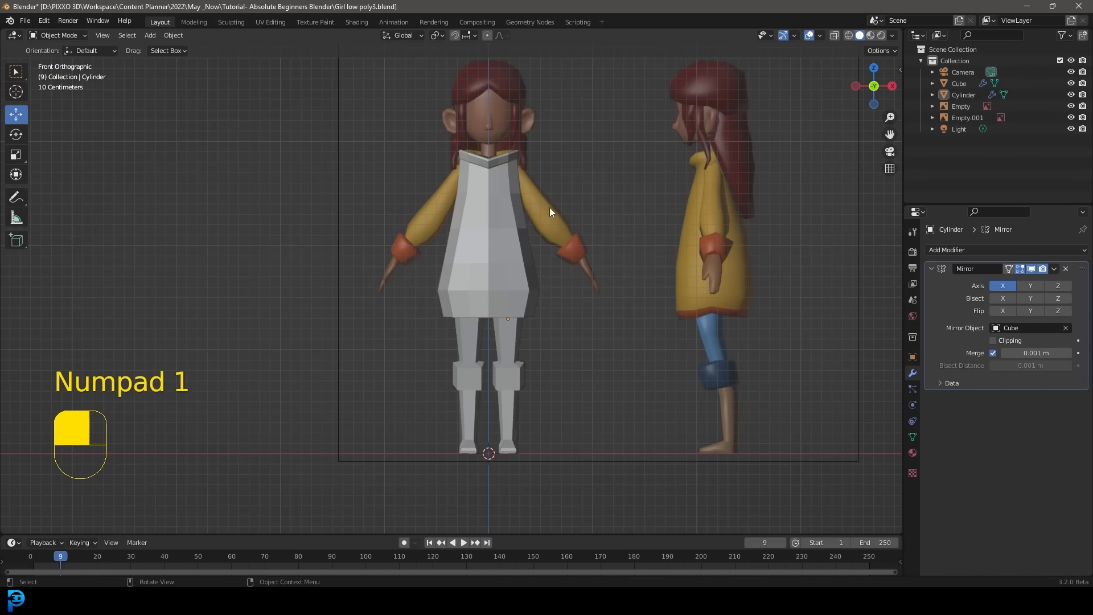
shift+middle_drag(538, 332, 537, 367)
scroll(537, 366, up, 3)
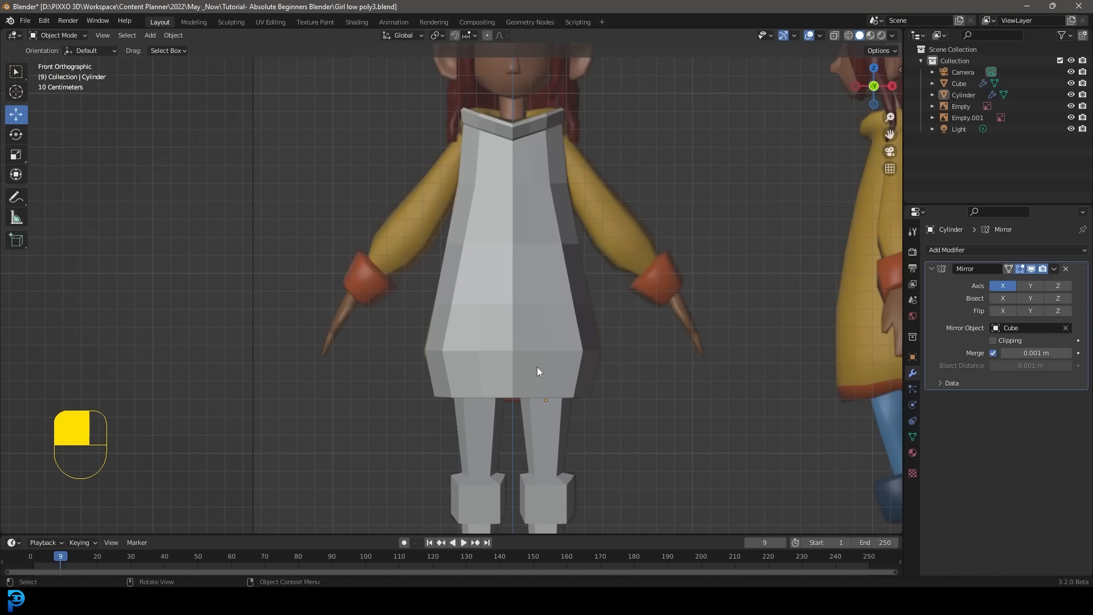
scroll(550, 359, down, 2)
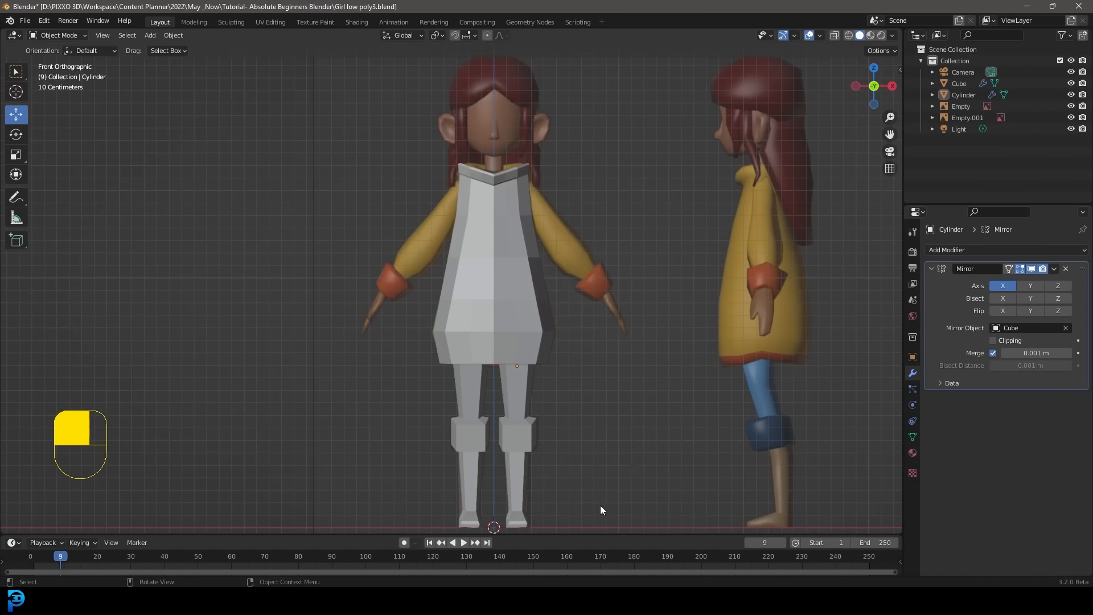
Duplicate the leg object and move the copy about 0.144 m along X and 1.458 m up to the shoulder
click(524, 416)
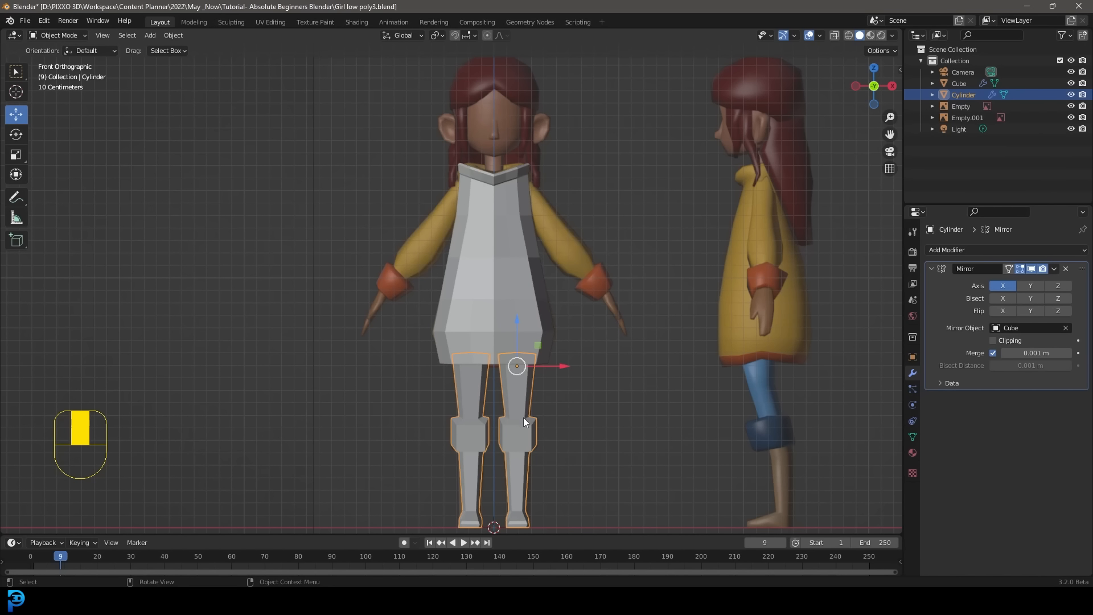
scroll(524, 418, up, 2)
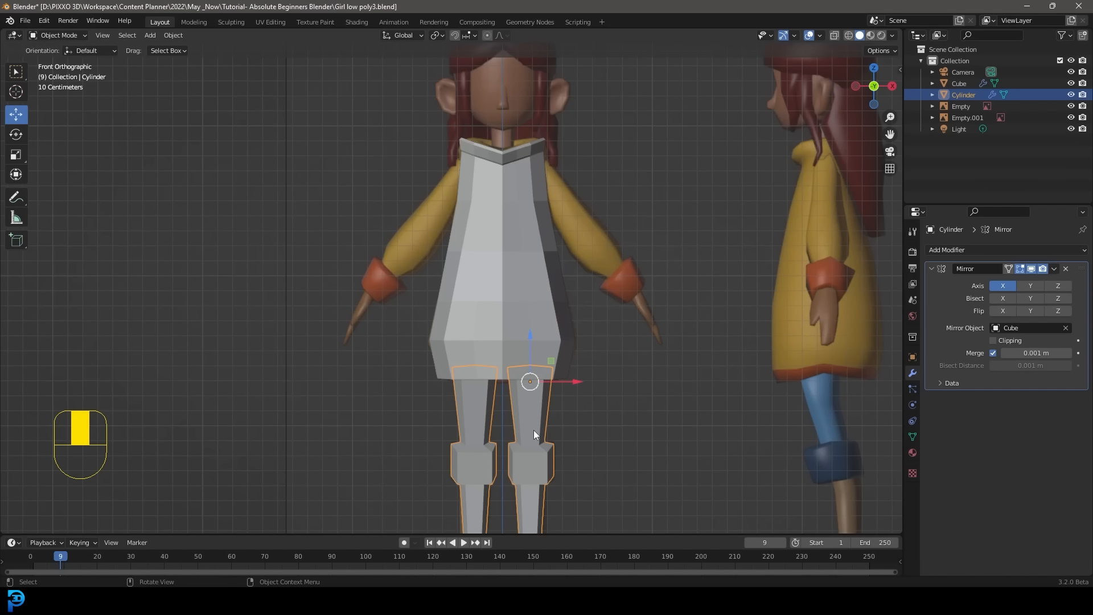
key(shift+d)
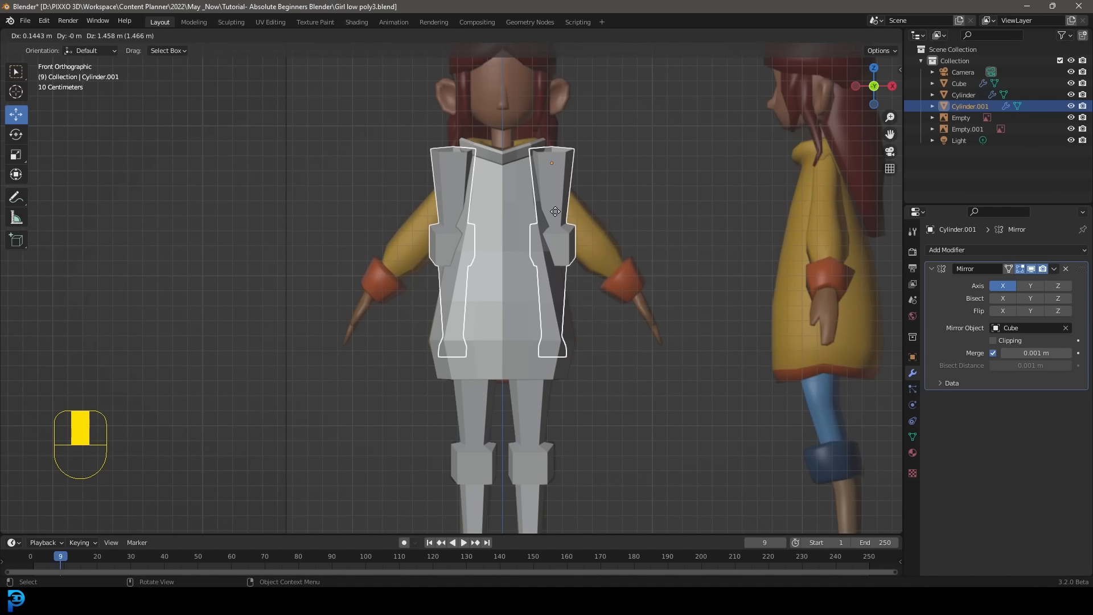
click(555, 212)
Rotate the duplicated limb in the front view by -32.6° and a further -6.29° to follow the reference arm
key(r)
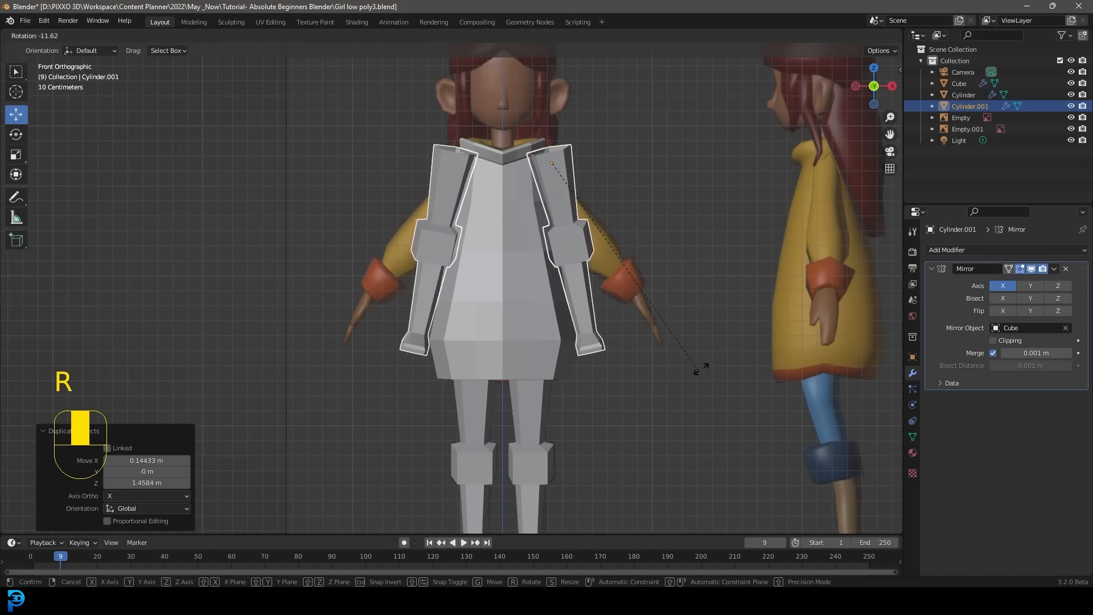
click(744, 288)
scroll(568, 166, up, 1)
scroll(568, 166, up, 4)
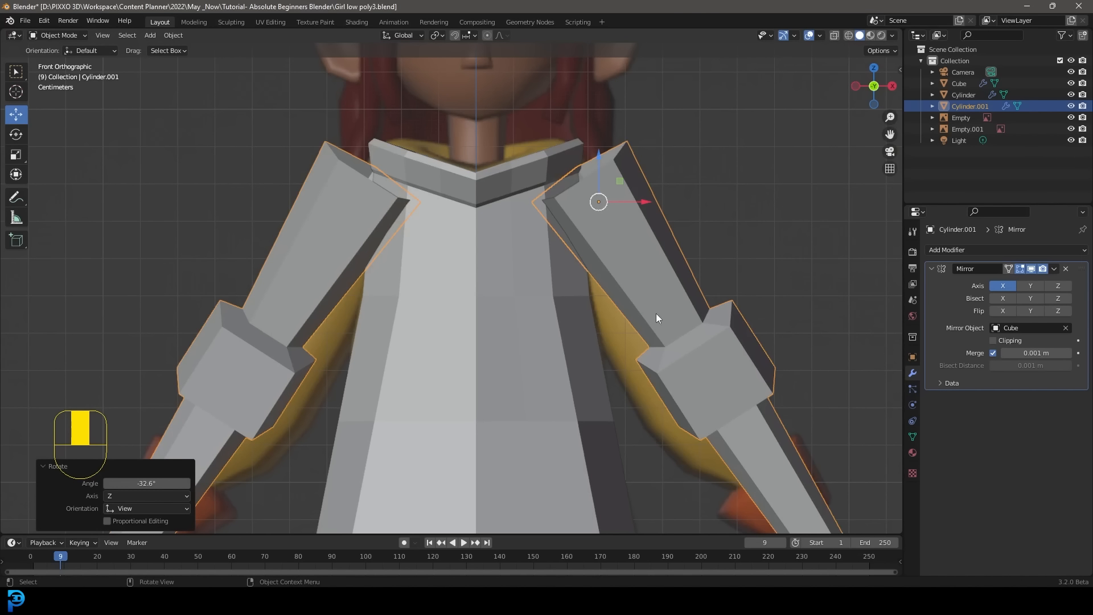
scroll(656, 318, down, 5)
key(r)
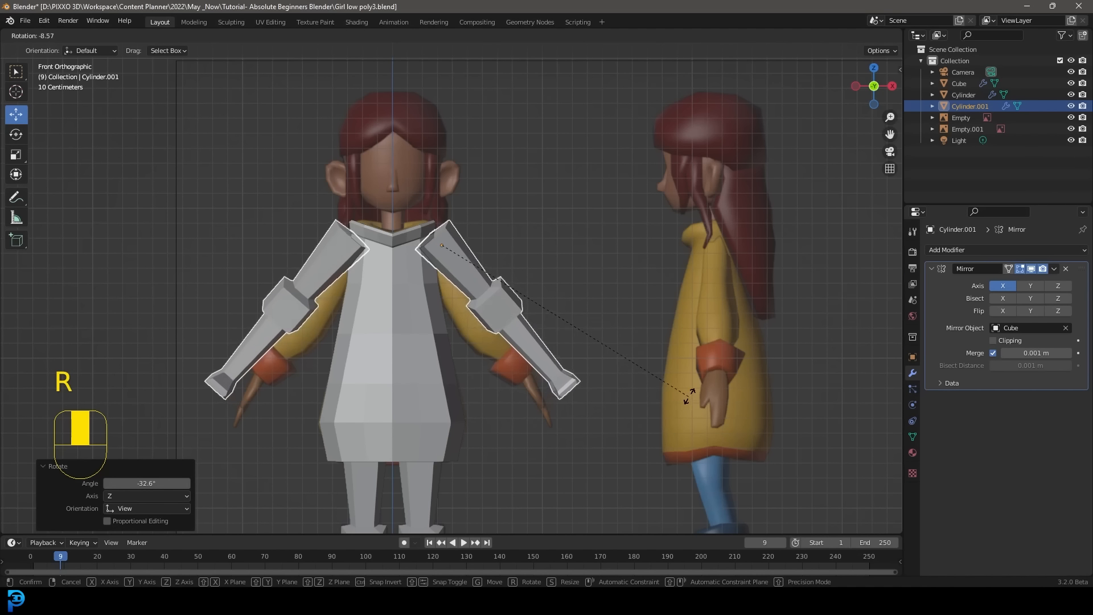
click(686, 406)
Turn on X-ray and move the arm copy about -0.092 m along X and -0.086 m along Z onto the reference arm
scroll(496, 306, up, 4)
shift+middle_drag(469, 222, 557, 250)
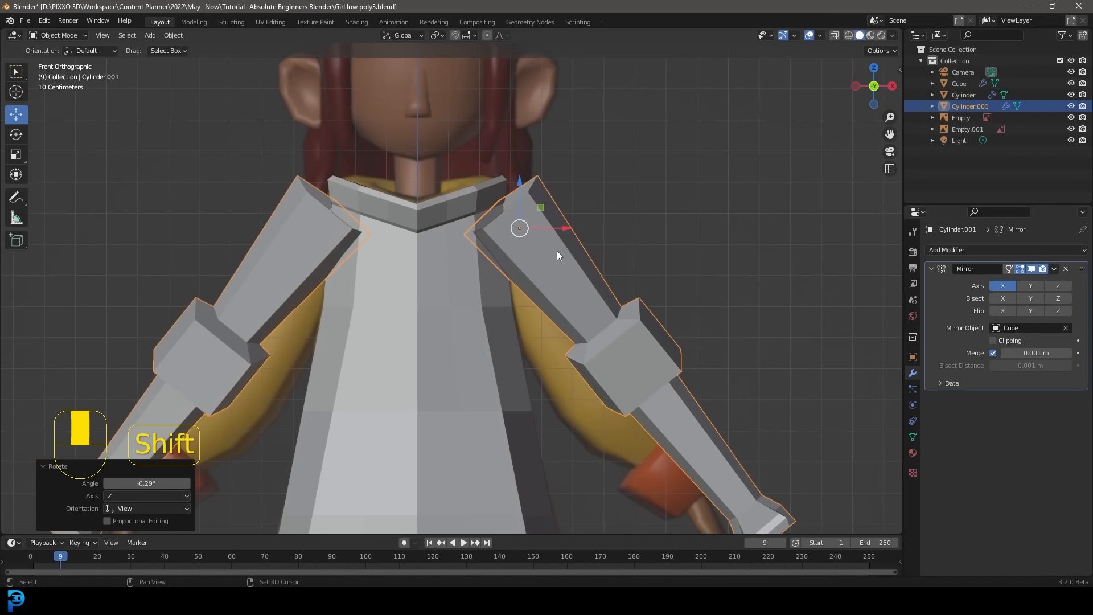
scroll(569, 248, up, 2)
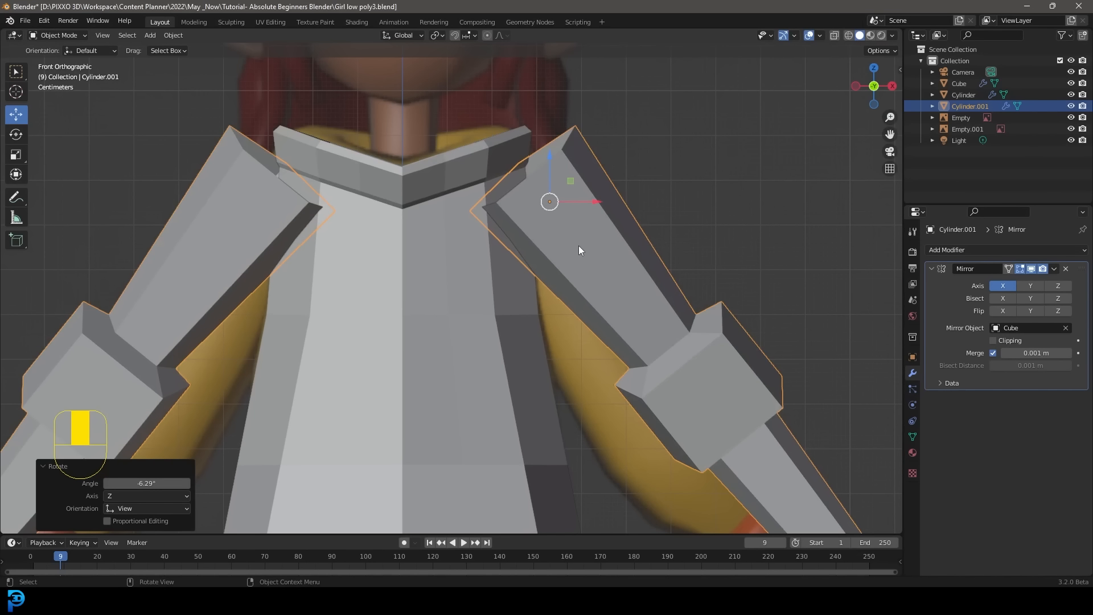
click(834, 36)
scroll(682, 230, down, 3)
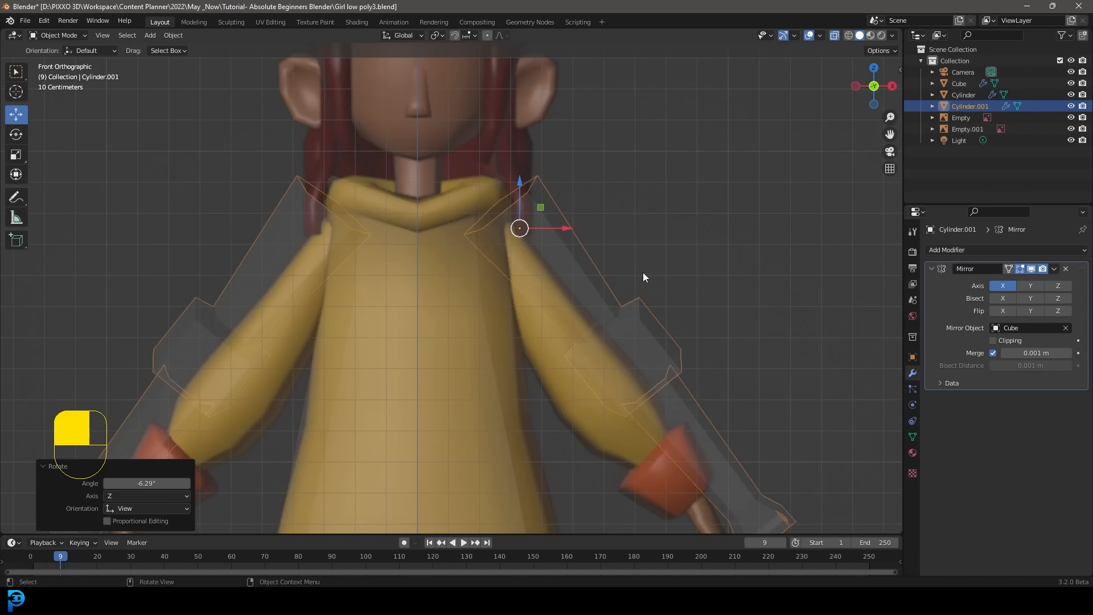
key(g)
click(582, 263)
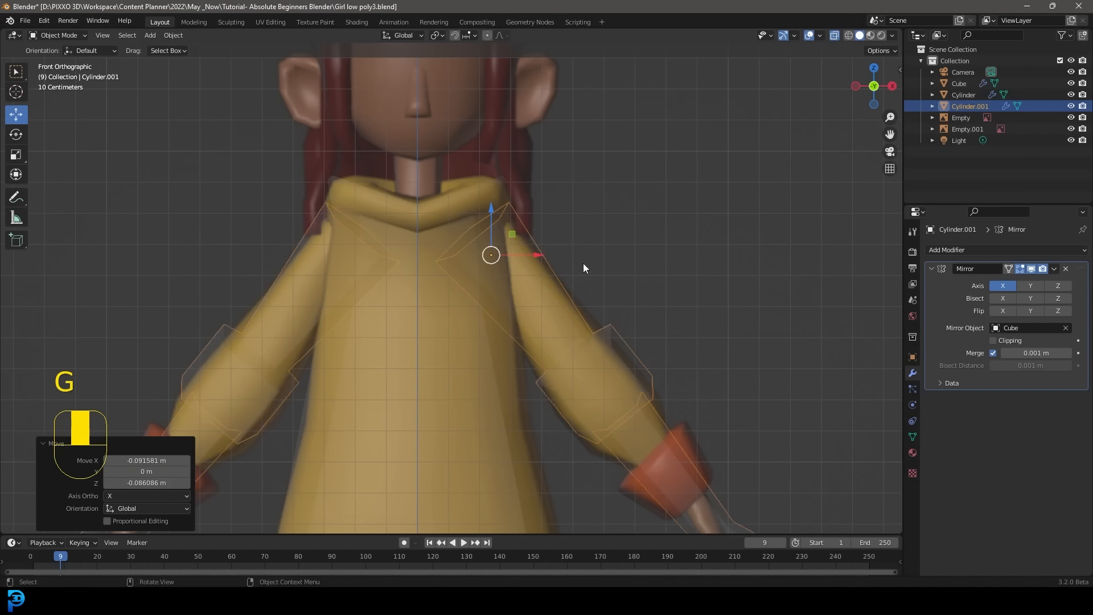
In Edit Mode, move all arm vertices below the shoulder loop about 0.244 m along X and -0.303 m along Z to the reference cuff
scroll(518, 242, up, 3)
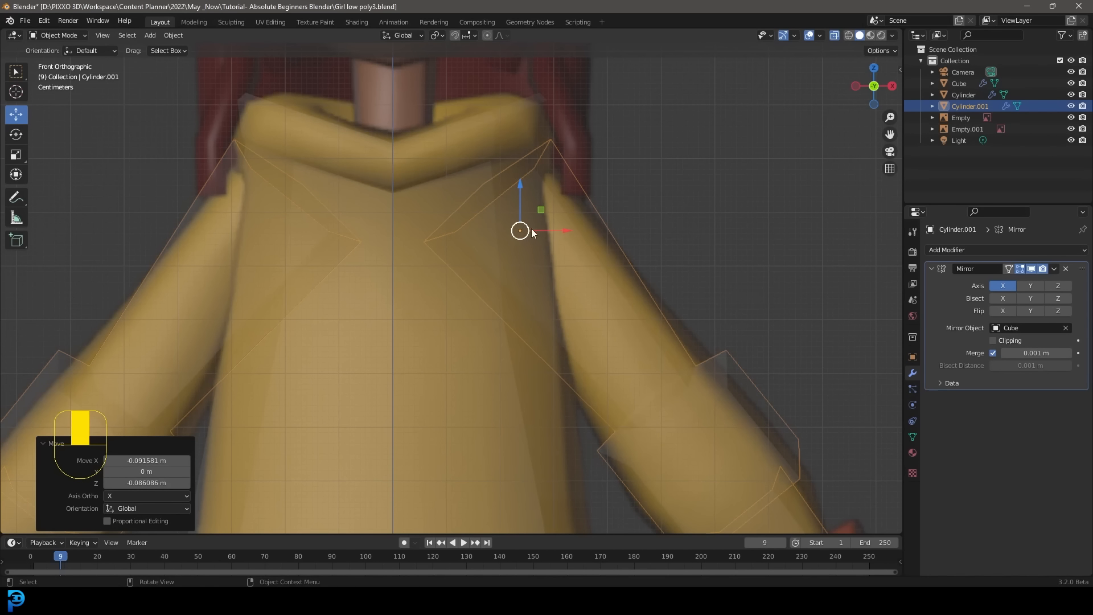
scroll(532, 232, down, 3)
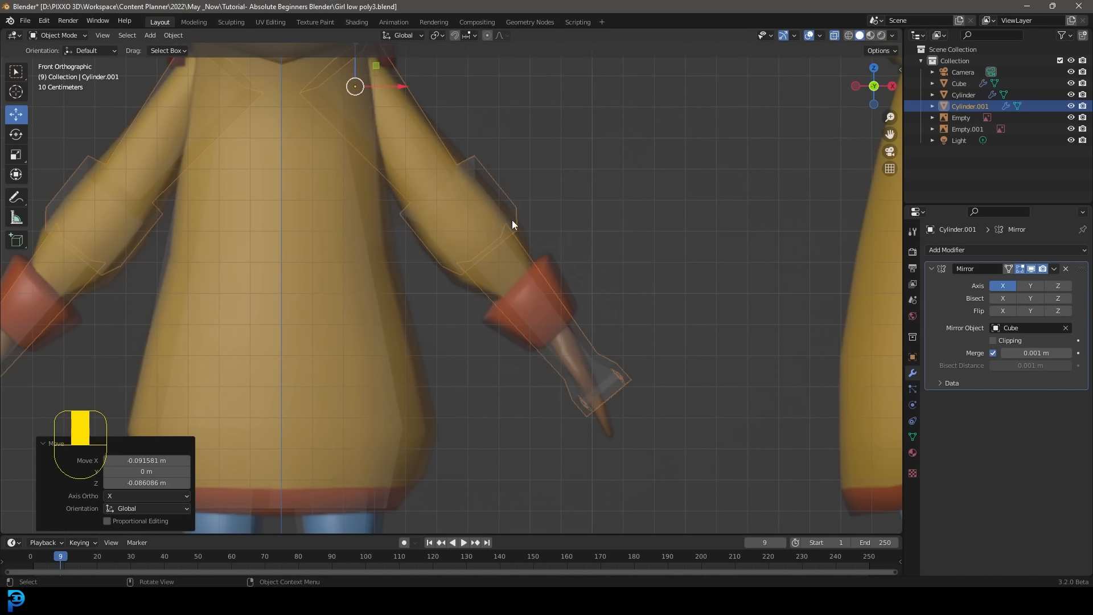
scroll(524, 221, down, 4)
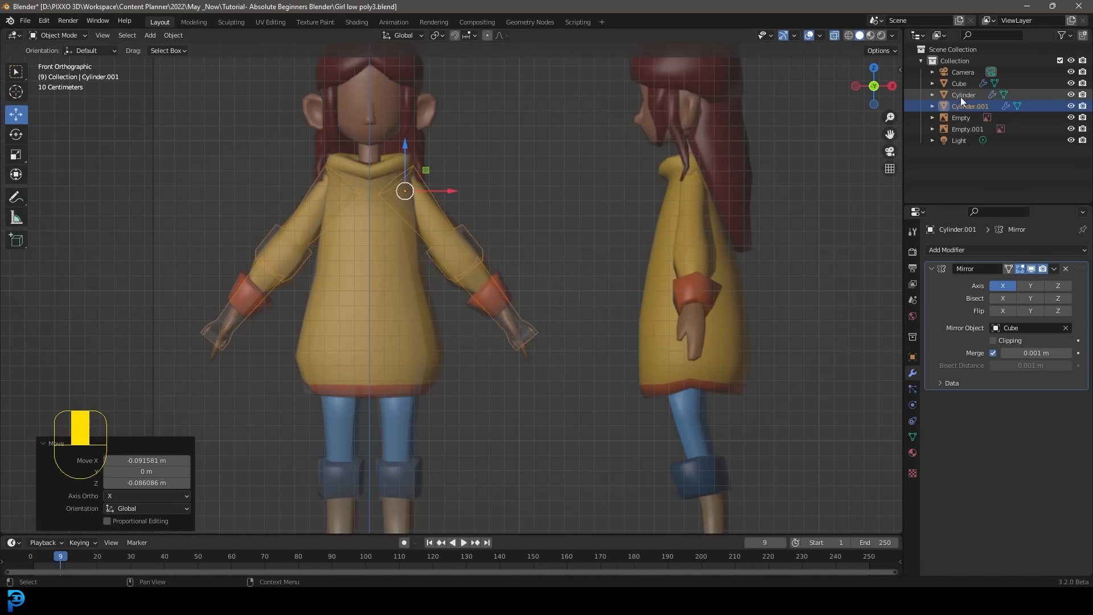
scroll(494, 274, up, 2)
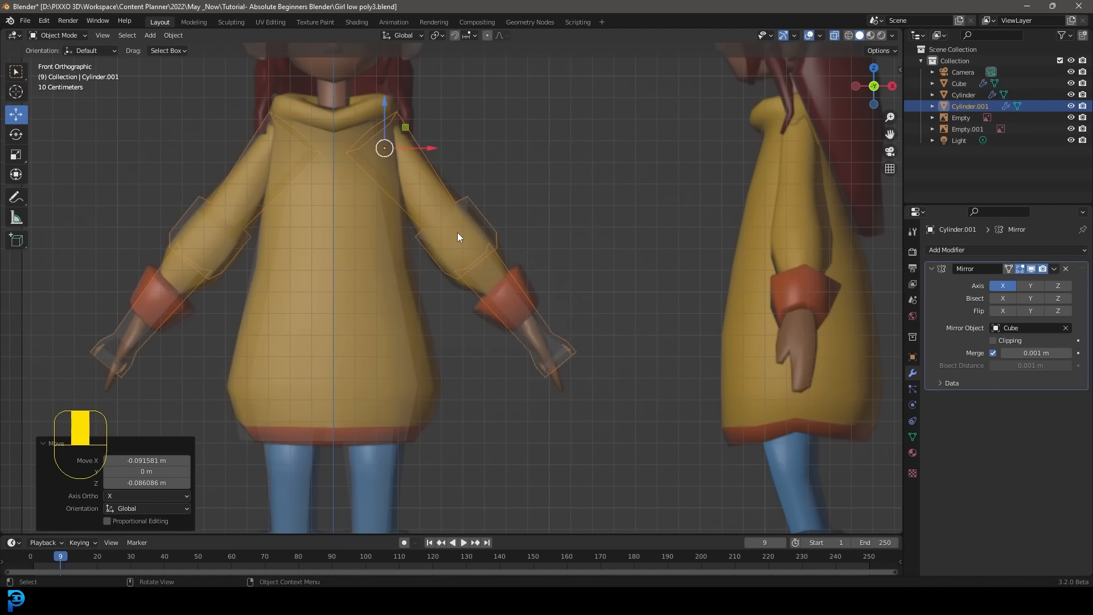
key(Tab)
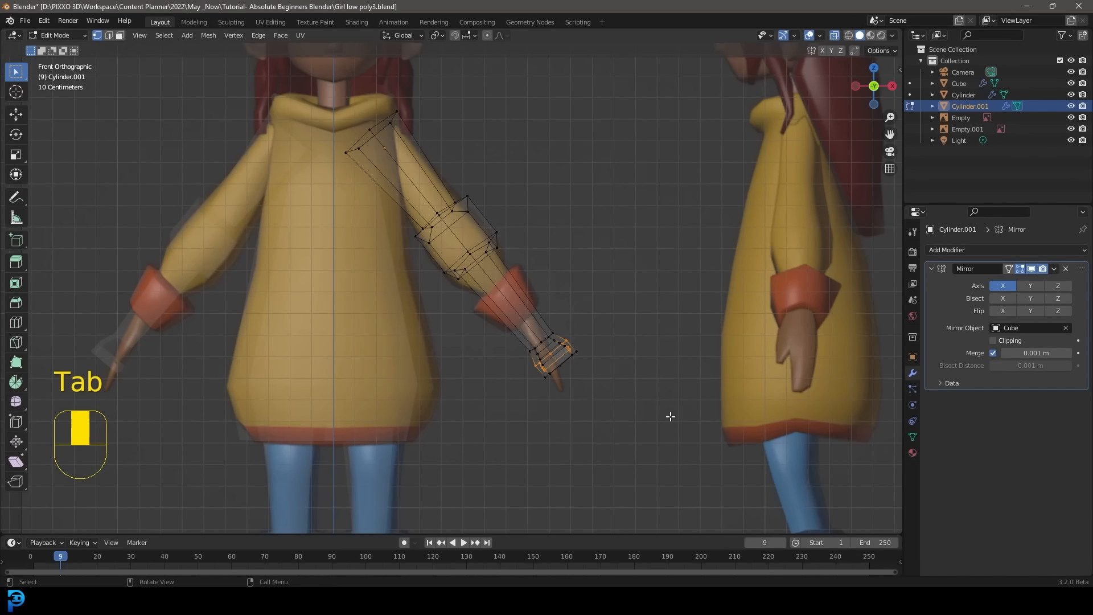
drag(734, 462, 386, 219)
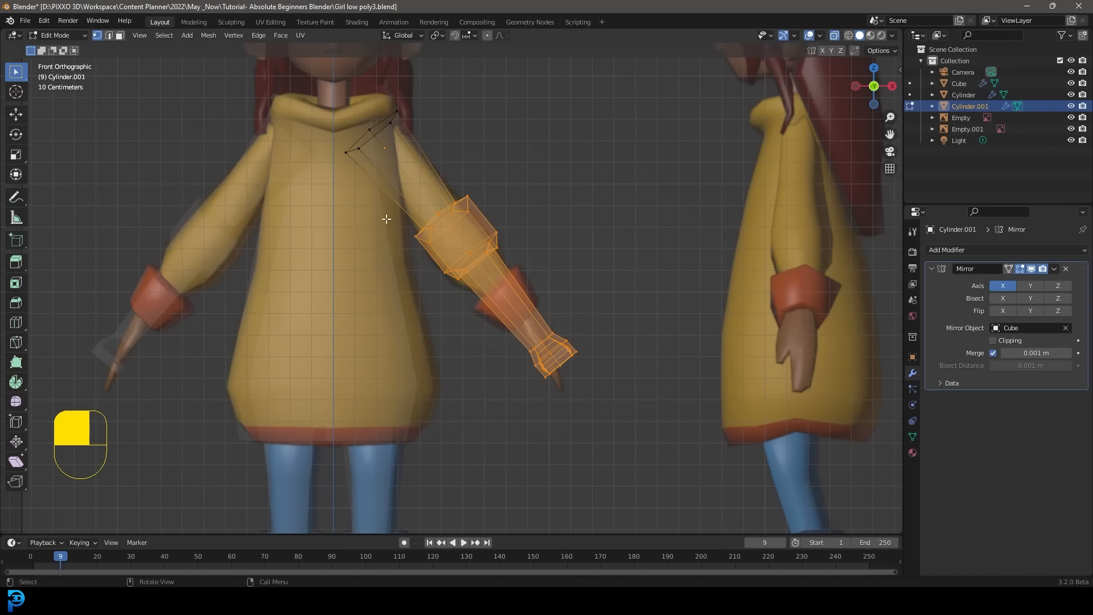
scroll(538, 255, up, 1)
key(g)
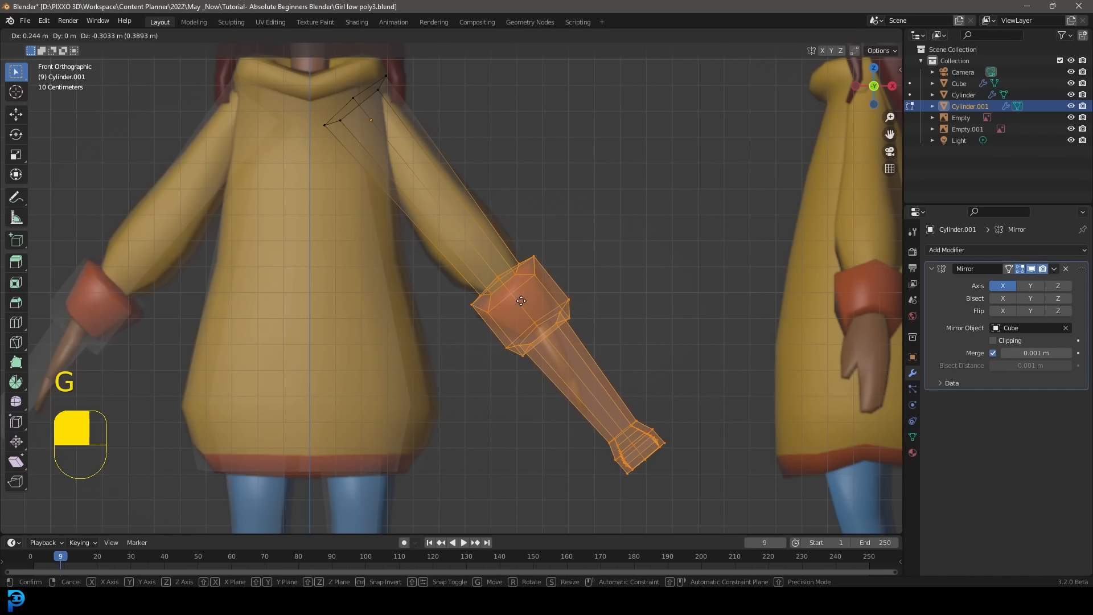
click(520, 298)
Delete the leg copy's leftover cuff, lower limb and foot faces, keeping only the sleeve from shoulder to cuff
scroll(655, 293, up, 5)
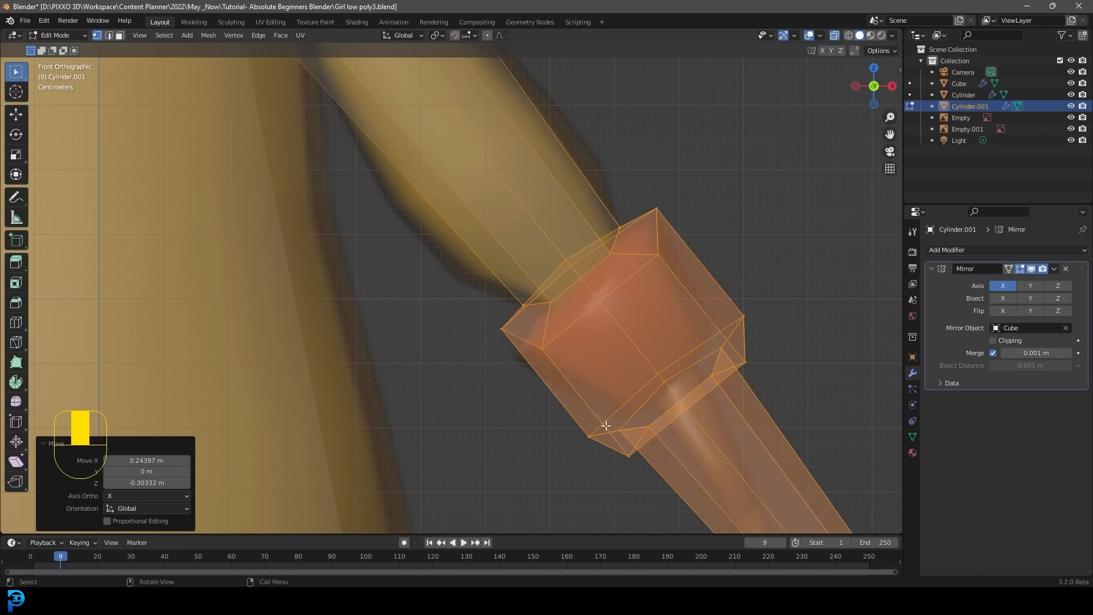
scroll(602, 262, down, 6)
shift+middle_drag(593, 310, 699, 458)
key(shift+b)
drag(727, 473, 405, 125)
key(x)
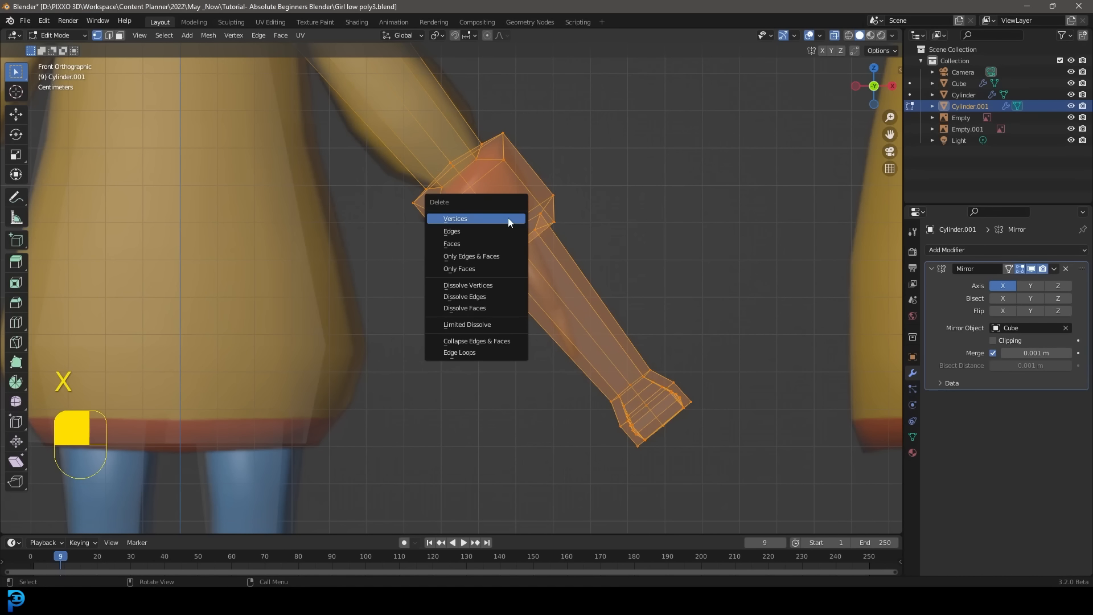
click(517, 246)
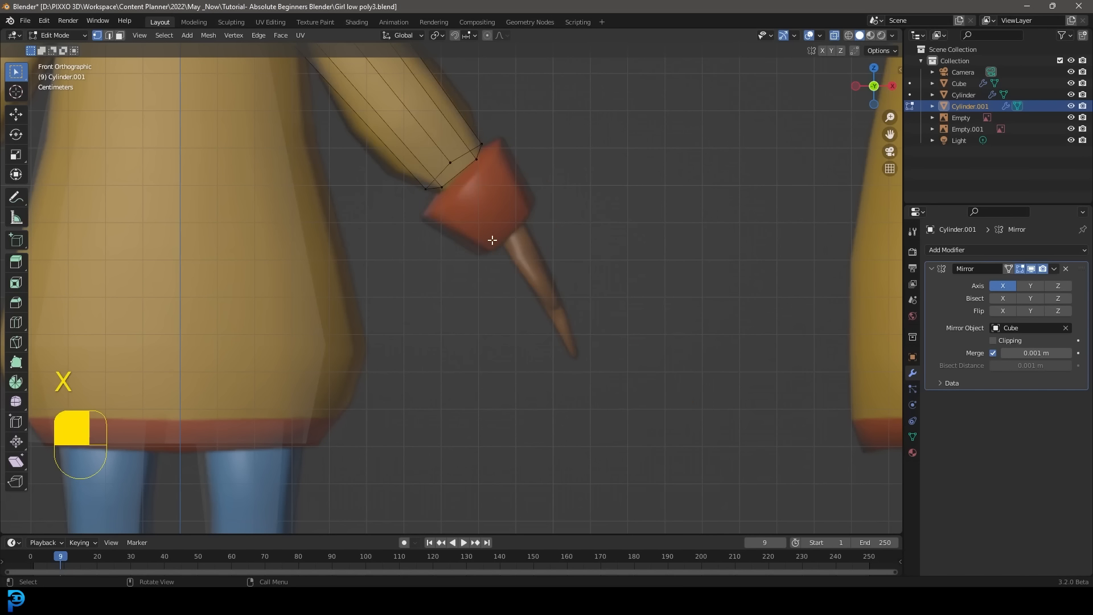
In the right view, move the shoulder loop about 0.076 m along Y and -0.017 m along Z, and scale it down to the reference sleeve
scroll(441, 171, down, 5)
scroll(442, 151, up, 3)
scroll(442, 151, down, 4)
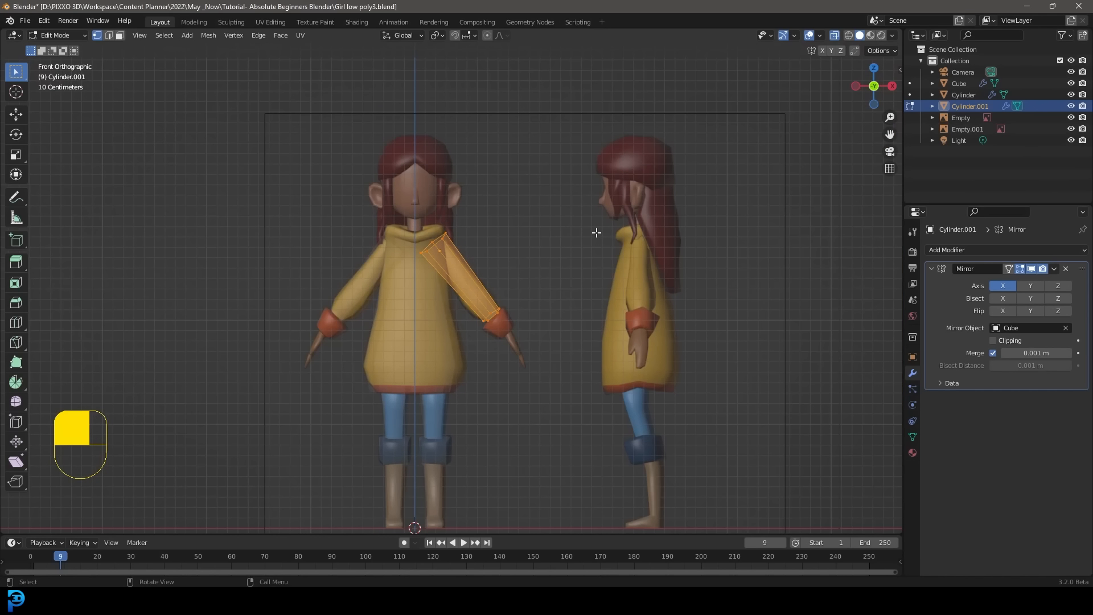
scroll(409, 184, up, 3)
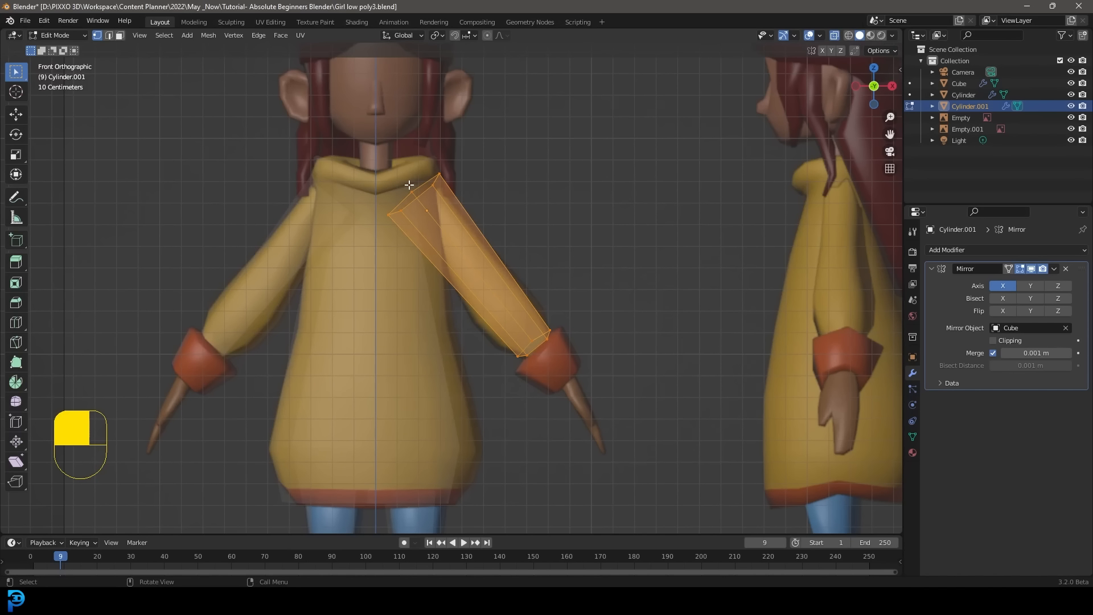
key(KP_3)
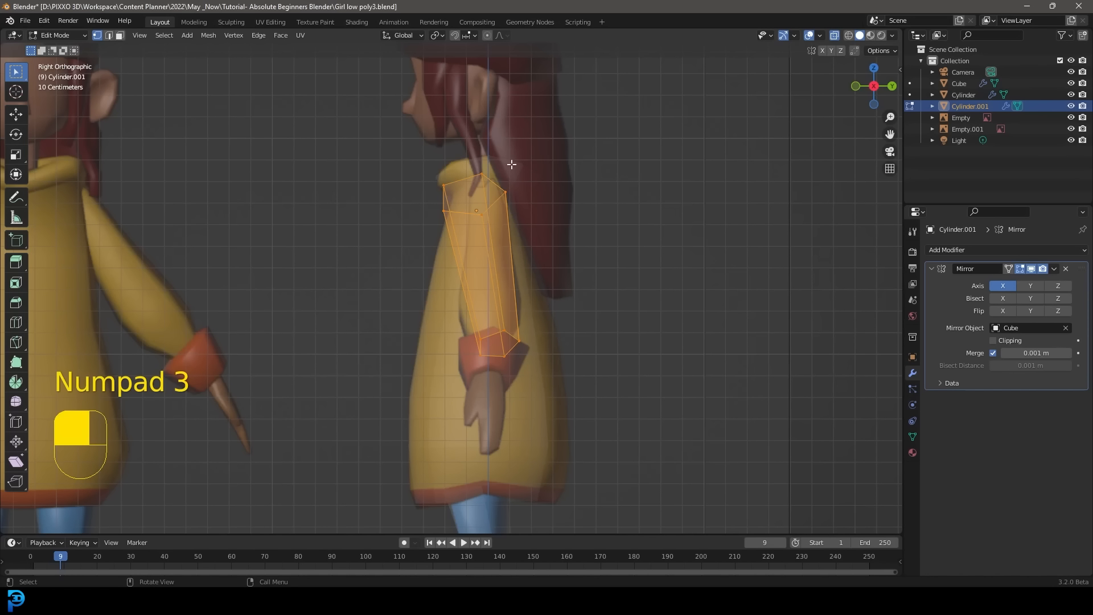
drag(377, 139, 570, 212)
scroll(570, 212, up, 3)
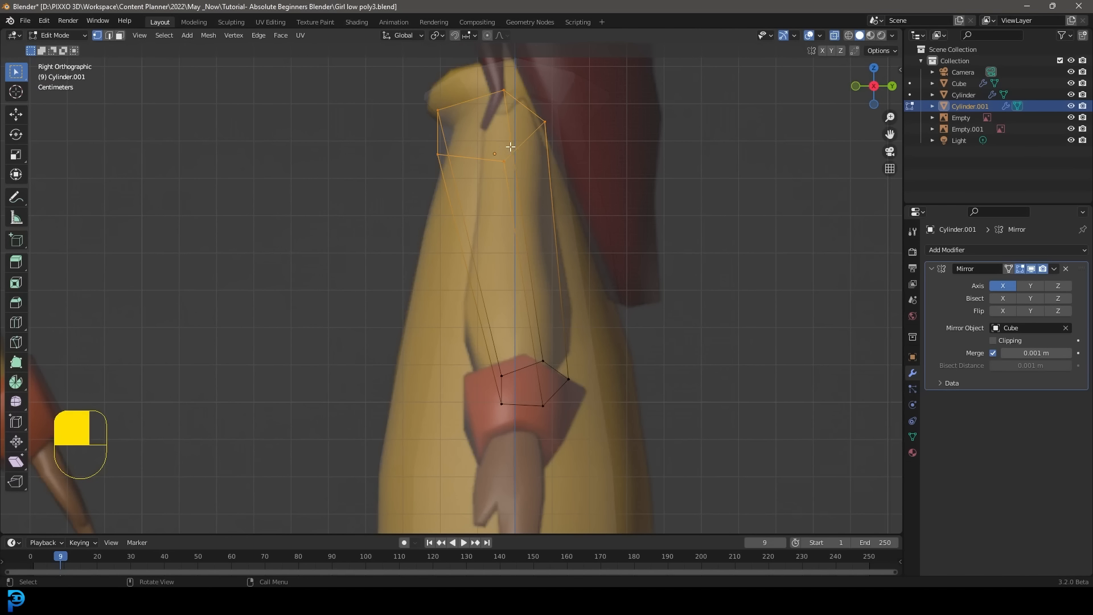
key(g)
click(541, 153)
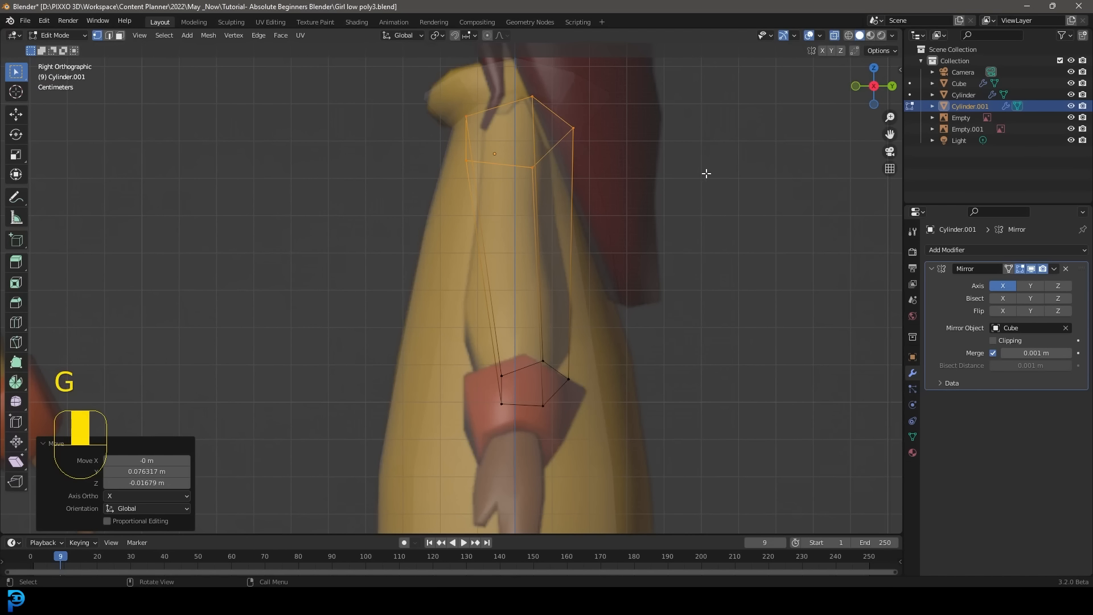
key(s)
click(630, 155)
Move the sleeve's lower end loop forward and up onto the side reference, and scale it by 1.506
drag(737, 454, 393, 307)
key(g)
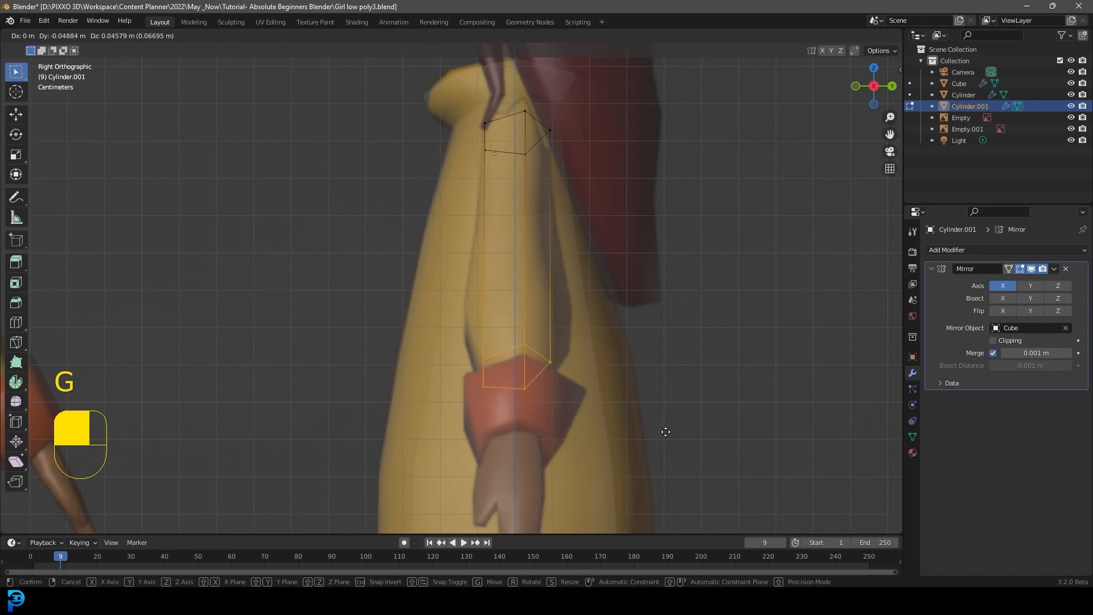
click(664, 434)
key(s)
click(749, 467)
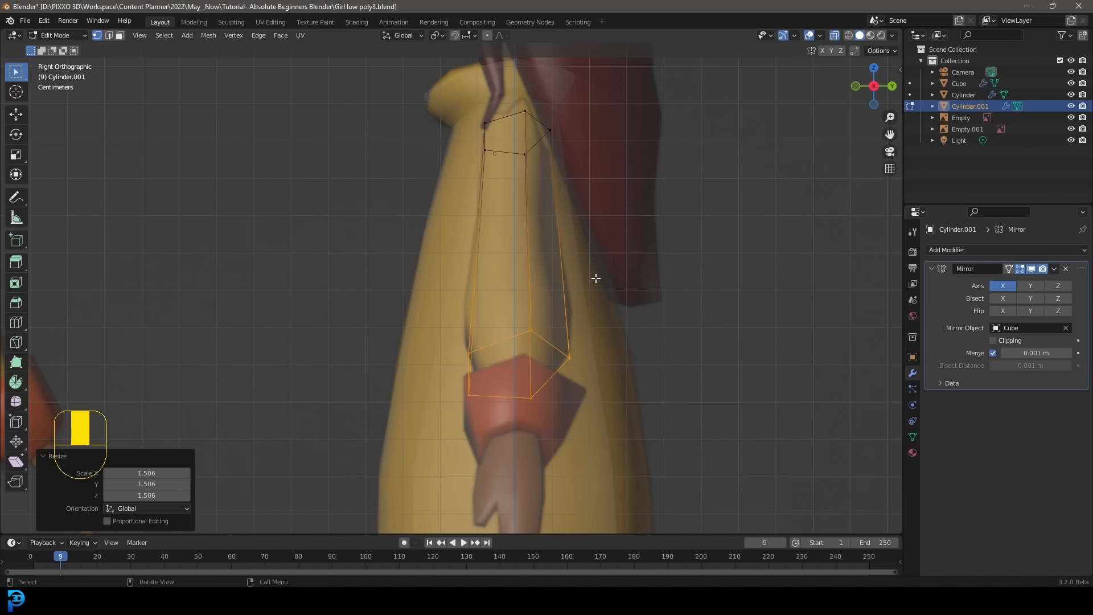
In the front view, rotate the sleeve's shoulder loop by -39.3° and move it outward to the sweater's side
key(KP_1)
shift+middle_drag(593, 282, 597, 287)
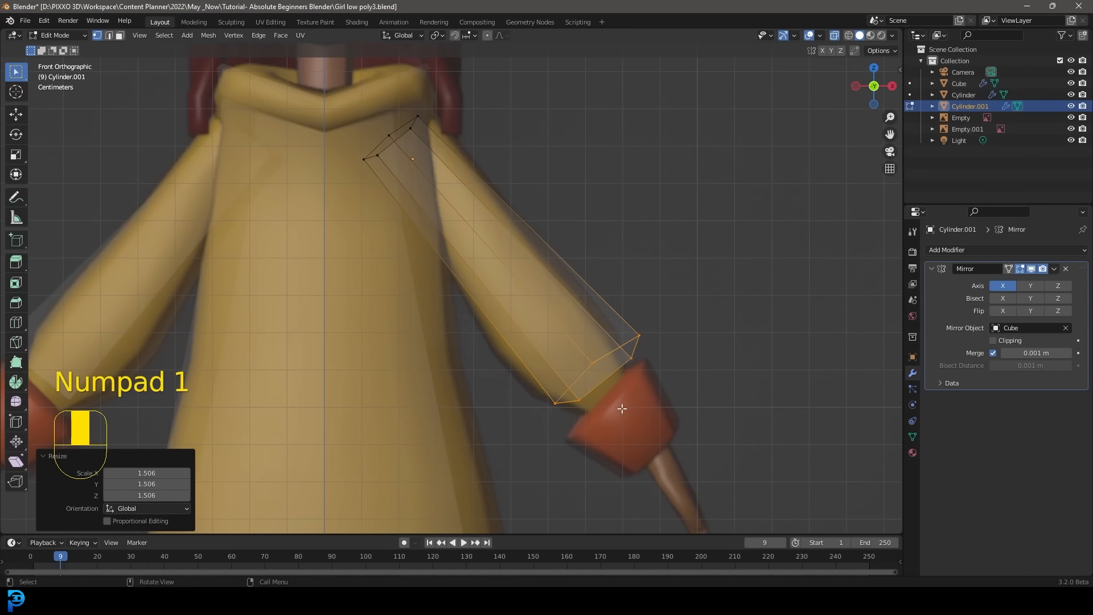
scroll(603, 233, down, 5)
shift+middle_drag(520, 262, 663, 296)
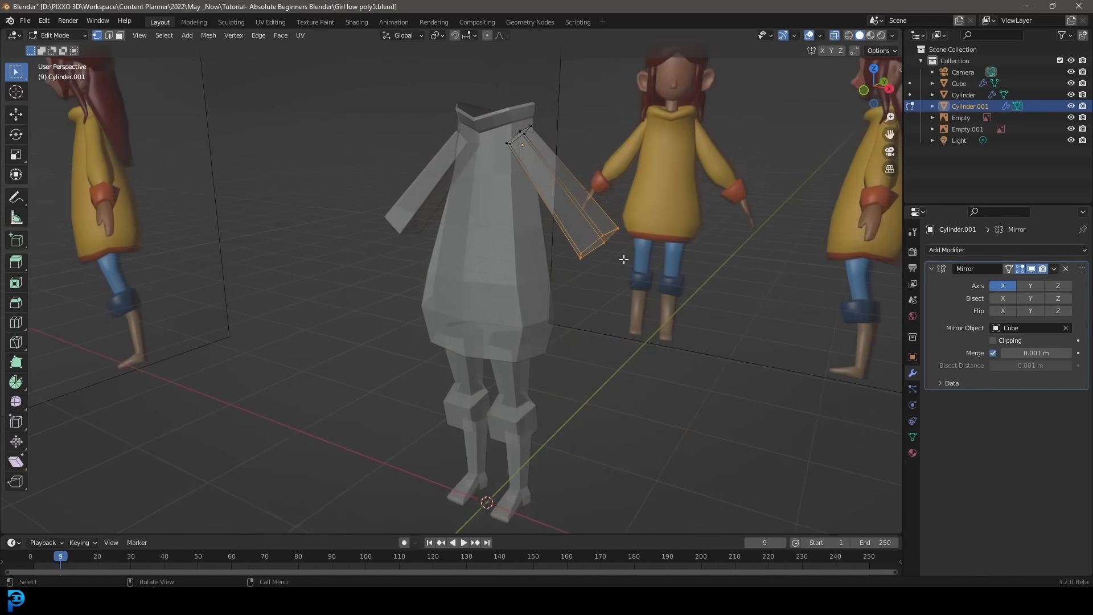
key(KP_1)
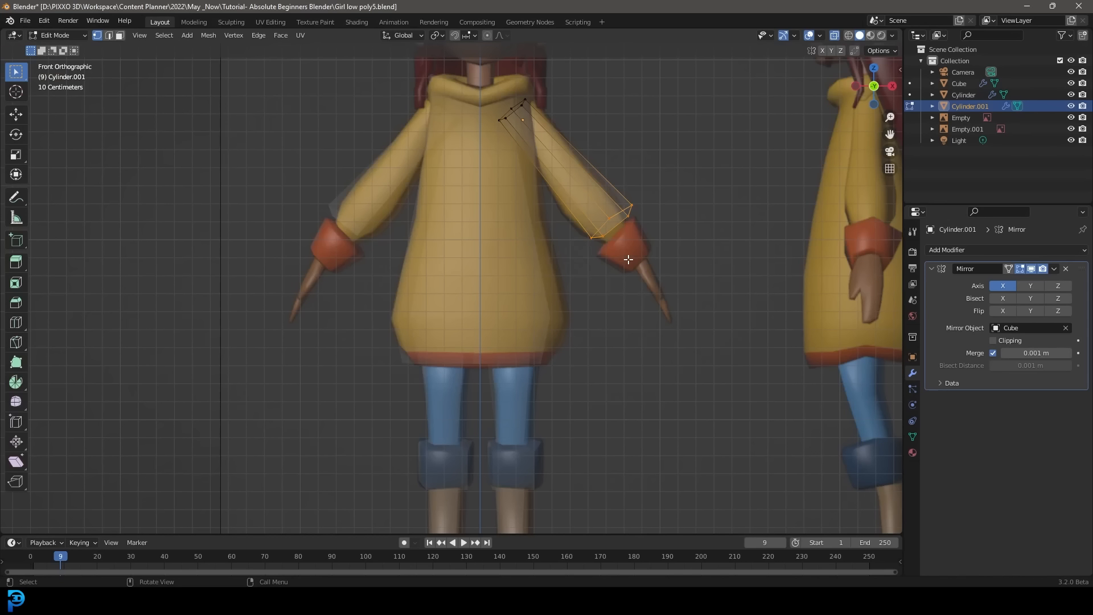
shift+middle_drag(858, 290, 772, 366)
scroll(717, 400, up, 4)
shift+middle_drag(475, 233, 517, 319)
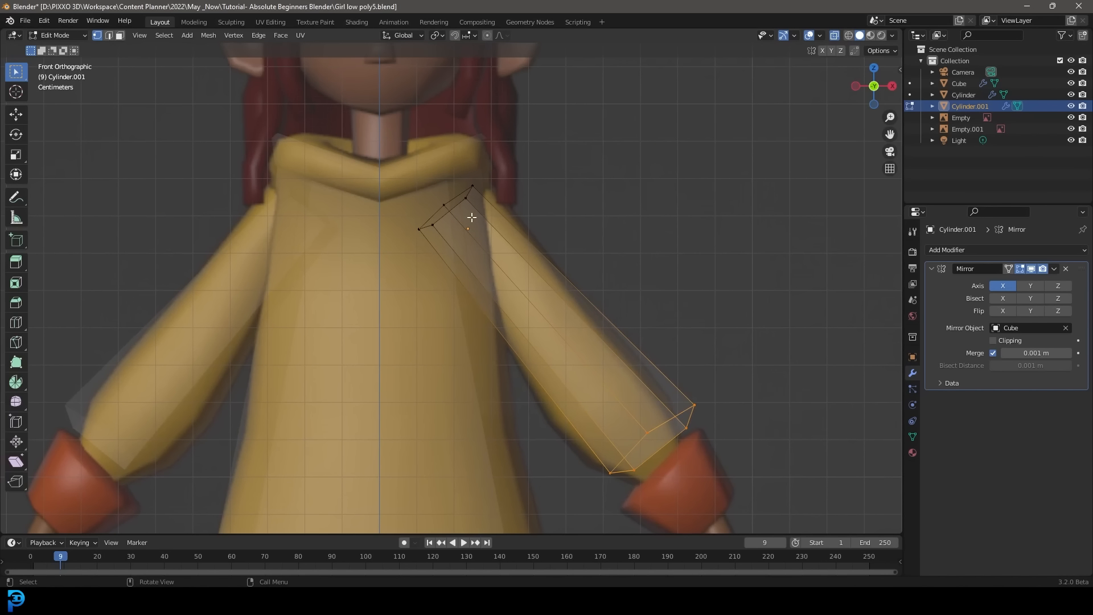
drag(369, 123, 558, 299)
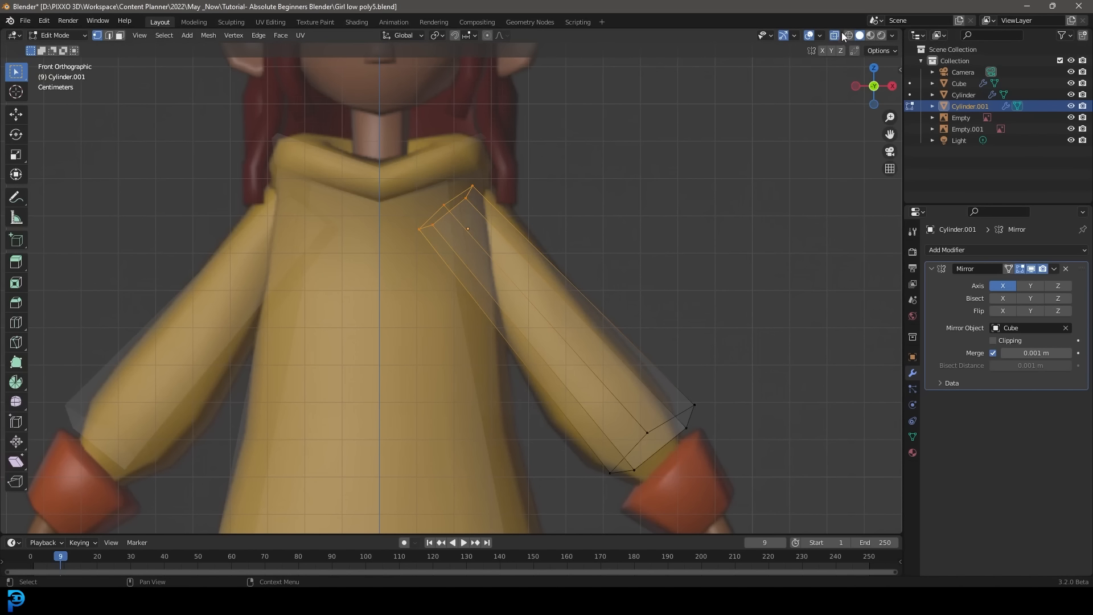
shift+middle_drag(494, 223, 577, 256)
scroll(592, 264, up, 2)
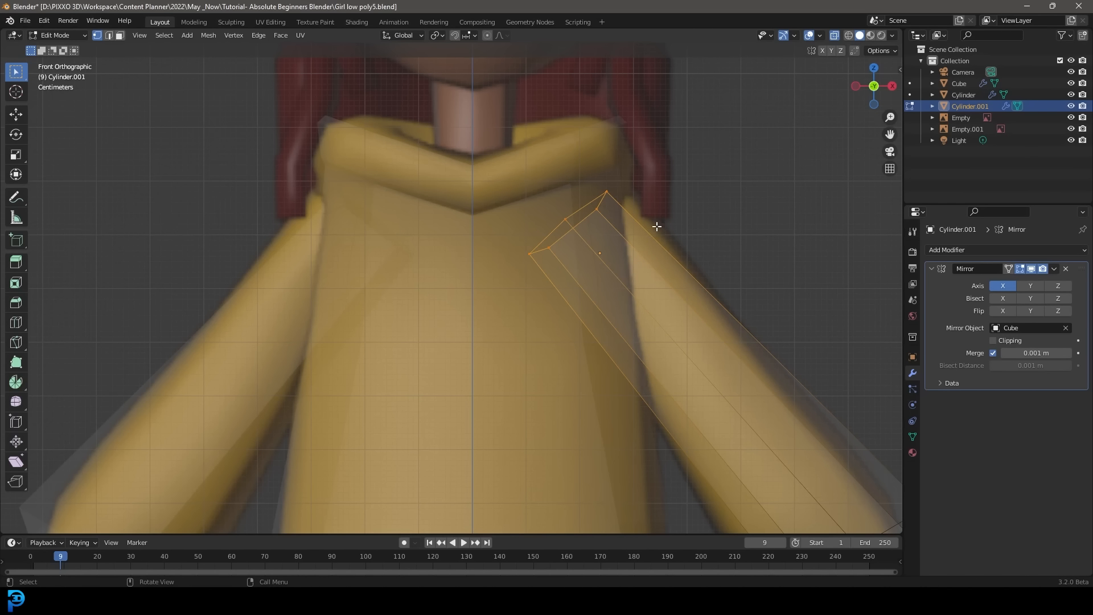
key(r)
click(621, 239)
key(g)
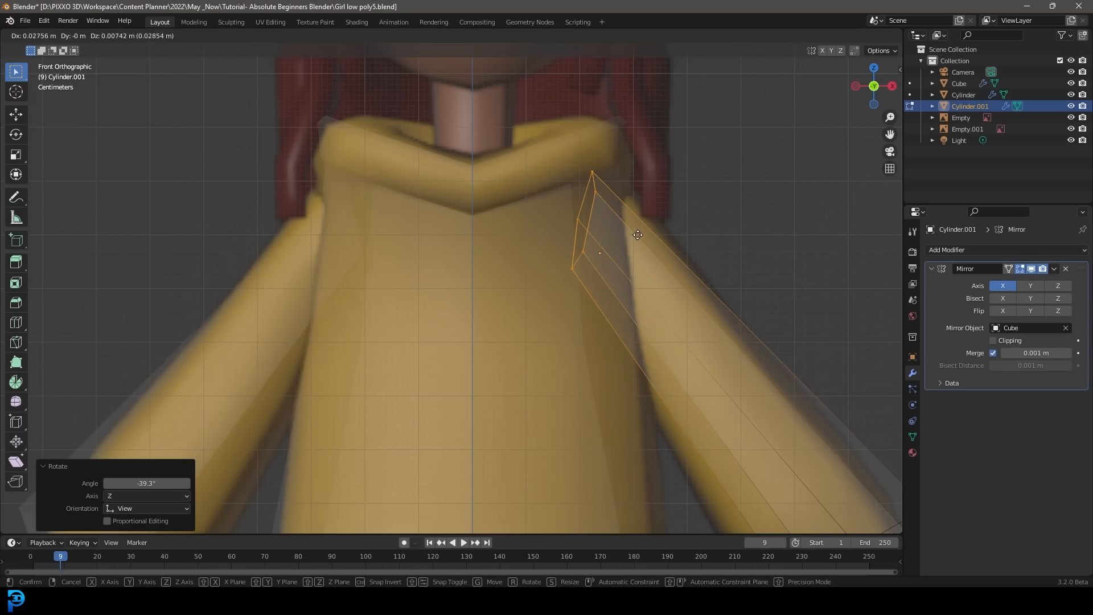
click(662, 241)
Move the shoulder loop's lowest vertex about 0.066 m along X and -0.2 m along Z with smooth proportional editing at size 0.239
drag(537, 366, 597, 271)
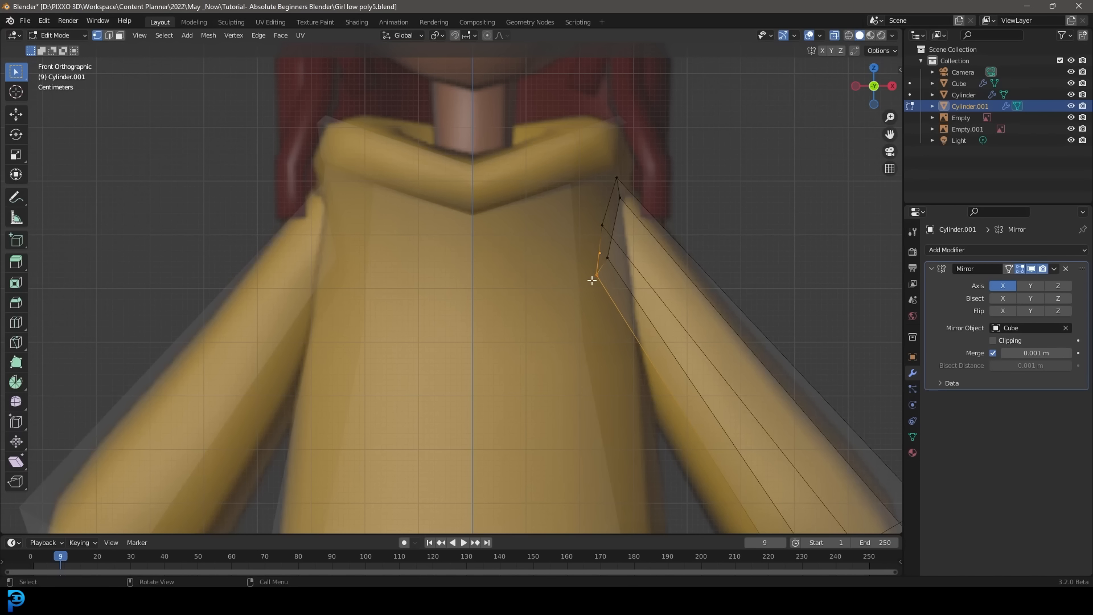
click(490, 36)
click(502, 36)
scroll(617, 274, up, 2)
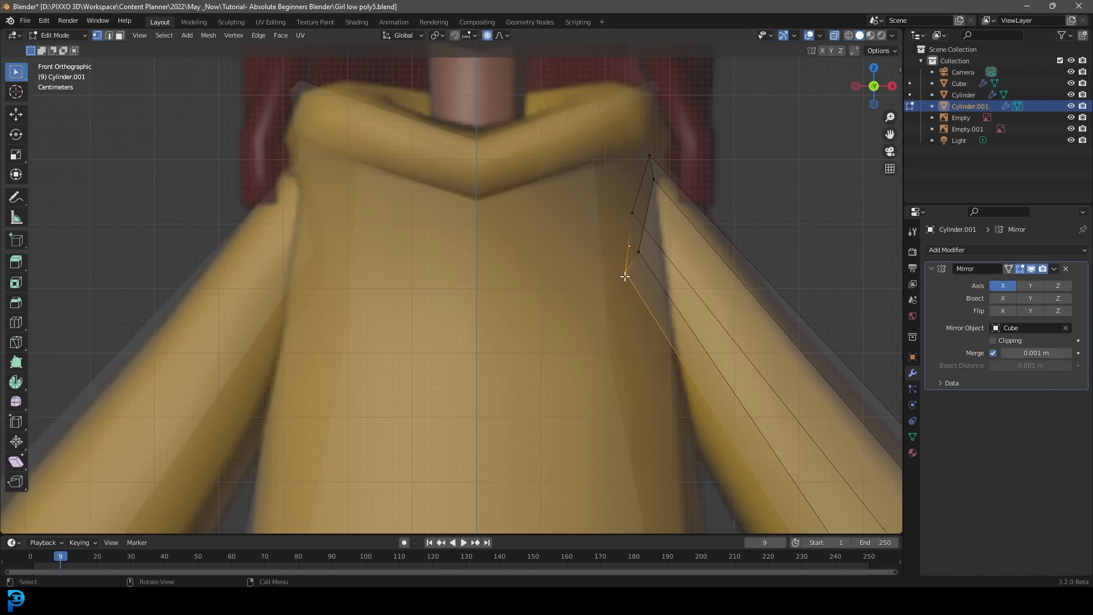
key(g)
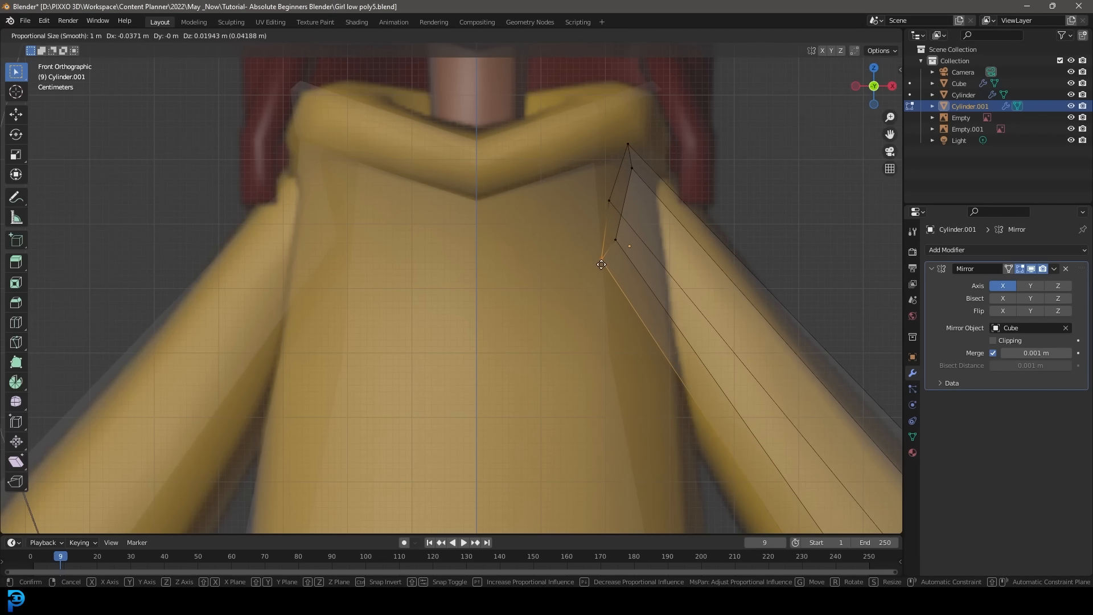
scroll(625, 271, up, 3)
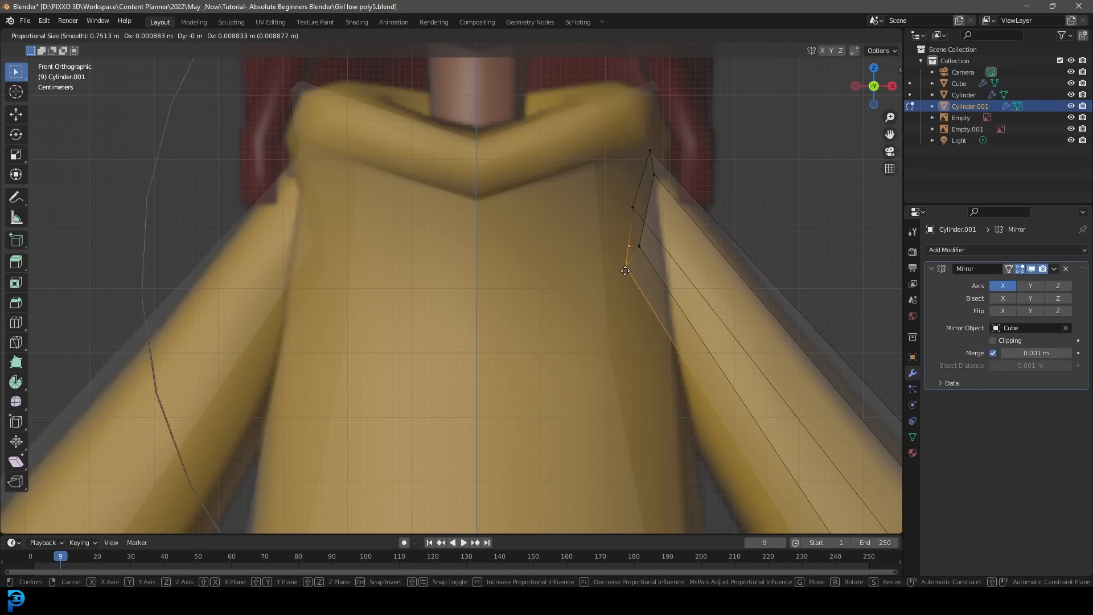
scroll(625, 271, up, 19)
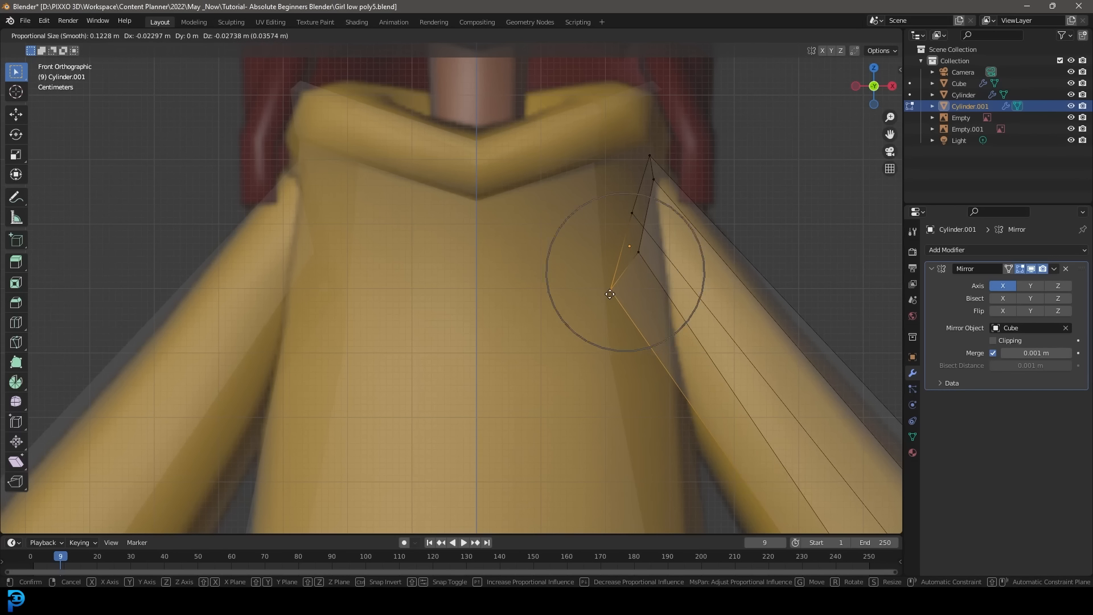
scroll(609, 293, down, 6)
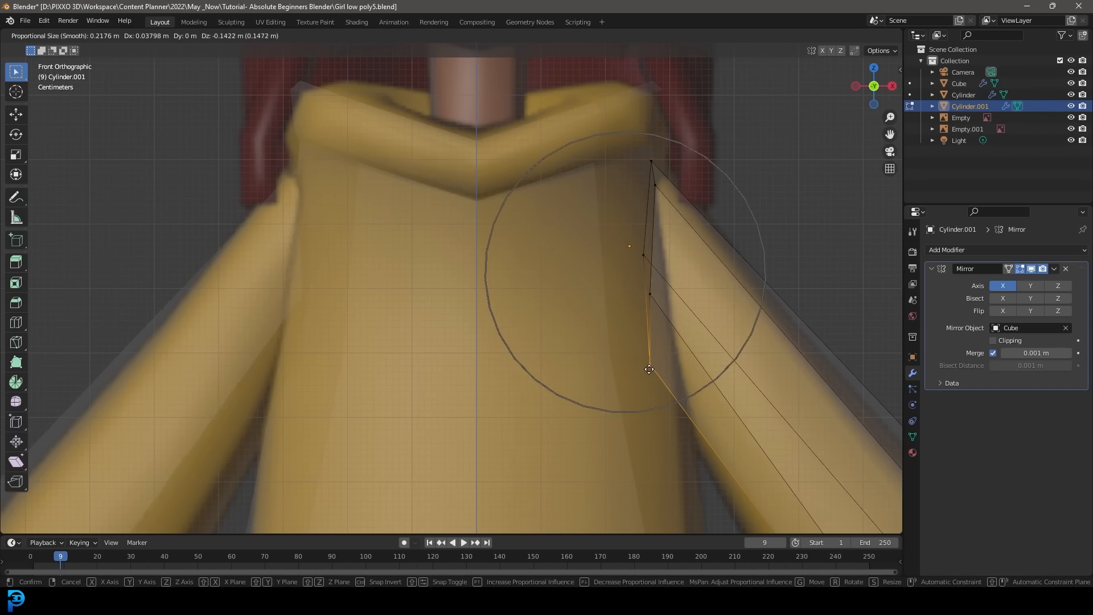
scroll(648, 369, up, 2)
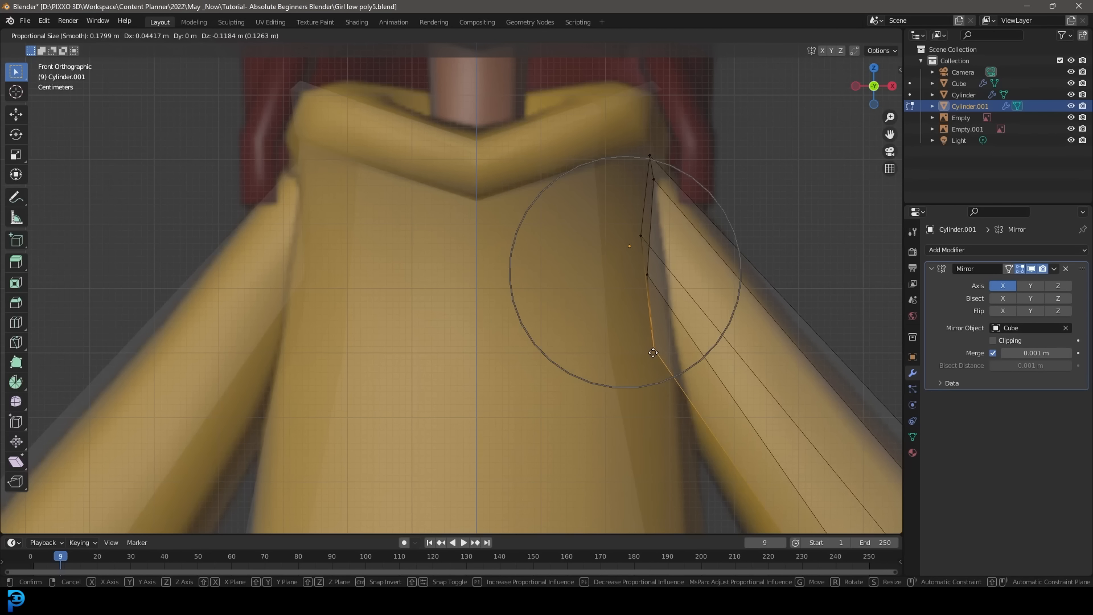
scroll(653, 353, down, 1)
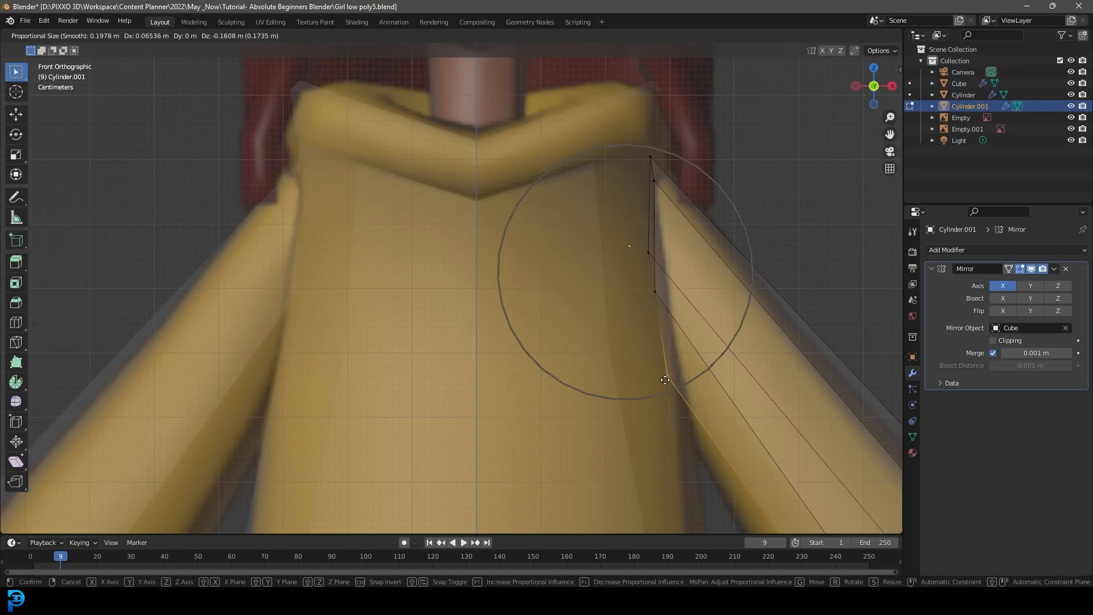
scroll(665, 377, down, 2)
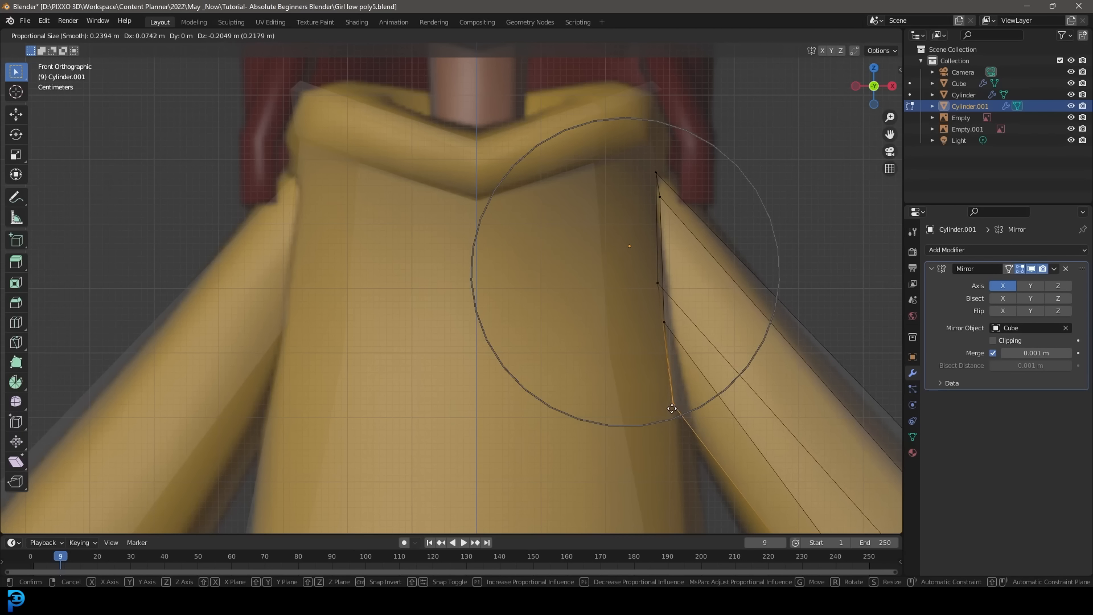
click(667, 404)
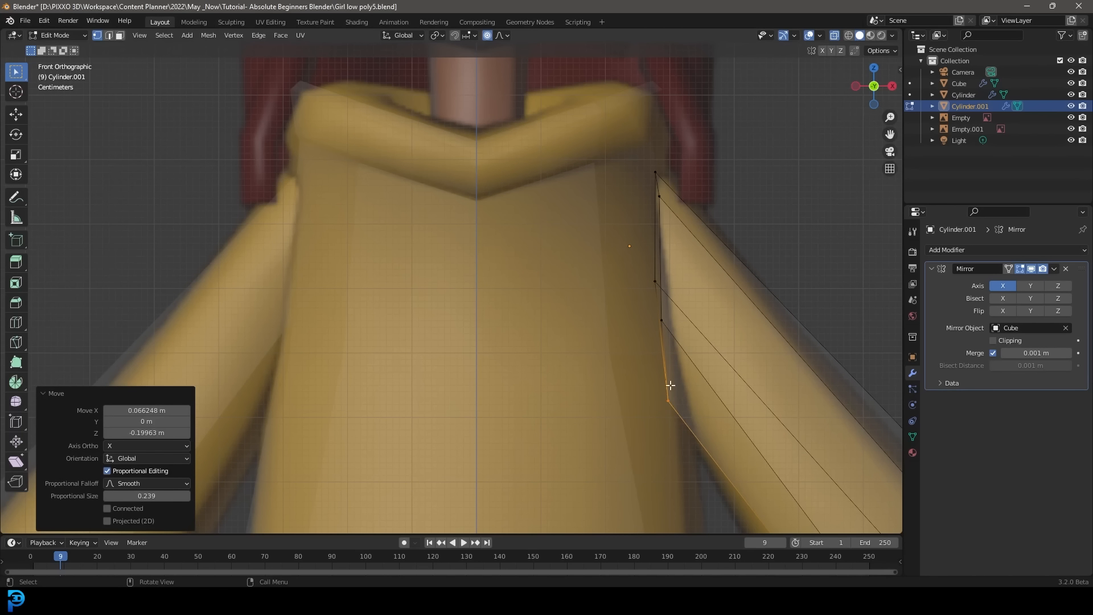
scroll(677, 339, down, 5)
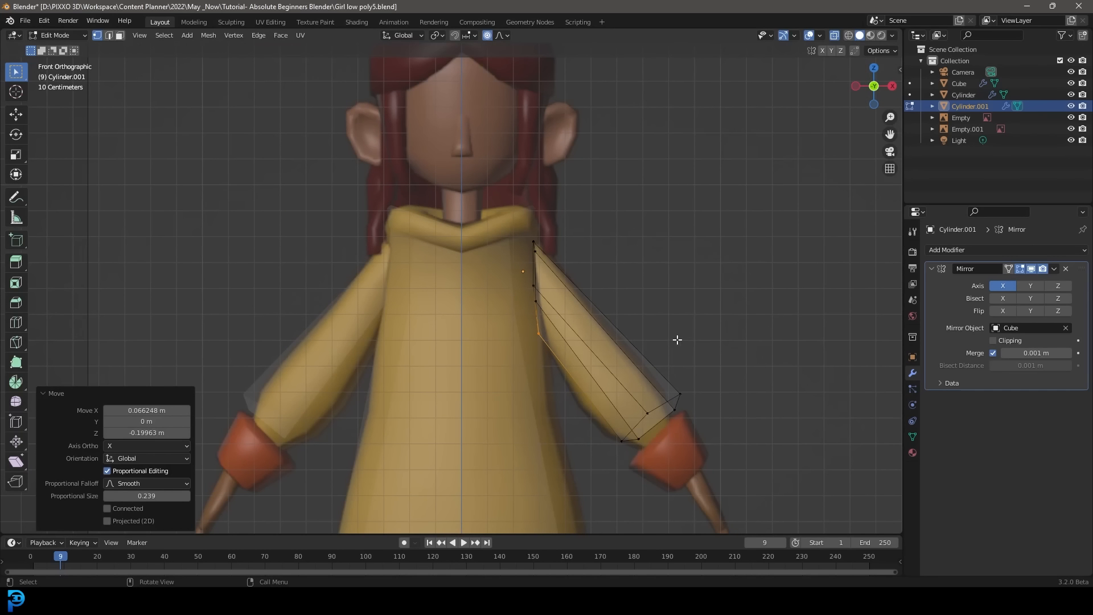
Without proportional editing, trackball-rotate the sleeve's lower end loop by -13.8° and -2.29°, and move it about -0.087 m along X and 0.048 m along Z
click(488, 35)
drag(741, 492, 608, 359)
scroll(698, 461, up, 3)
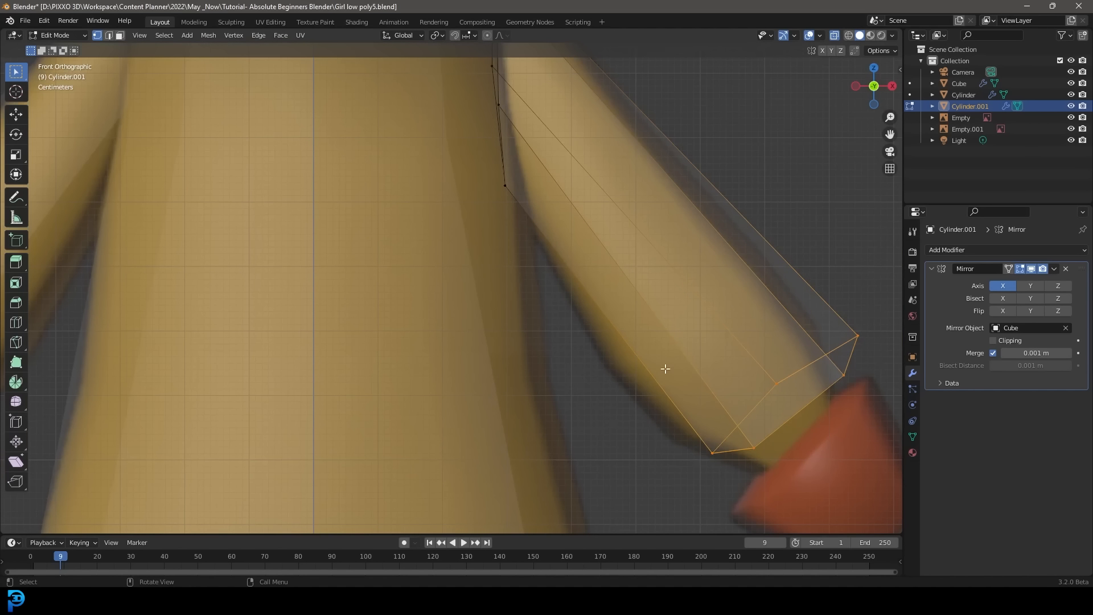
scroll(654, 433, down, 2)
scroll(589, 392, up, 3)
scroll(581, 366, up, 1)
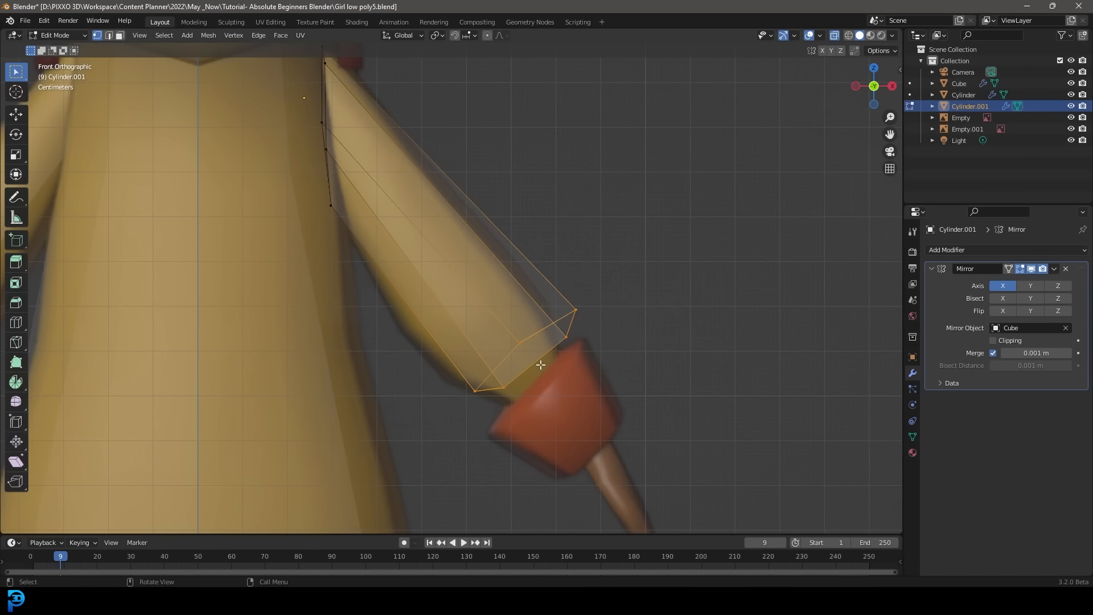
key(r)
key(r)
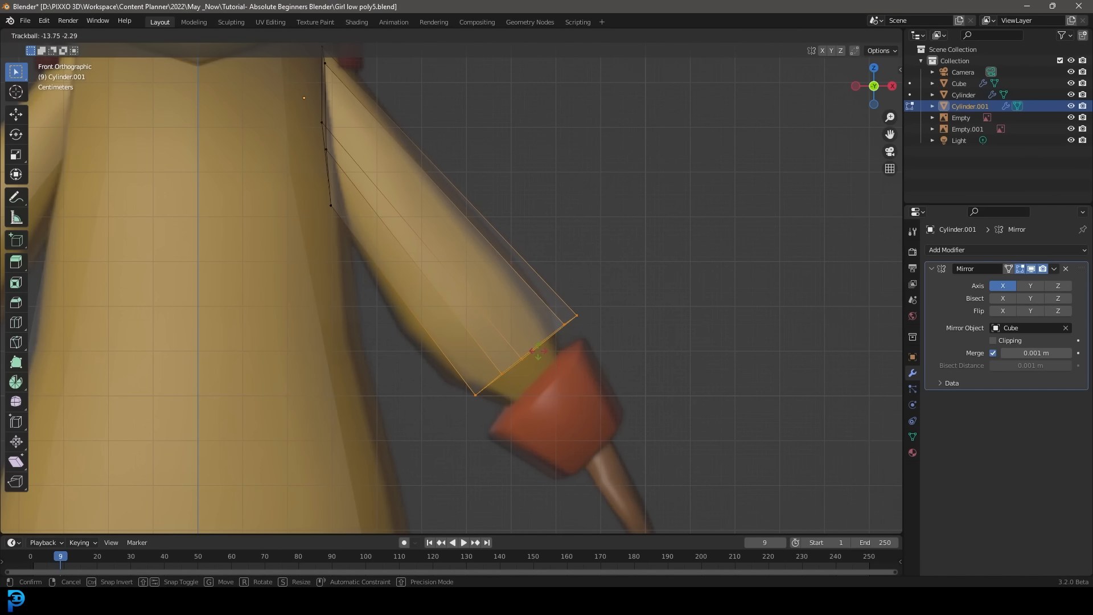
click(538, 352)
scroll(691, 279, up, 2)
key(g)
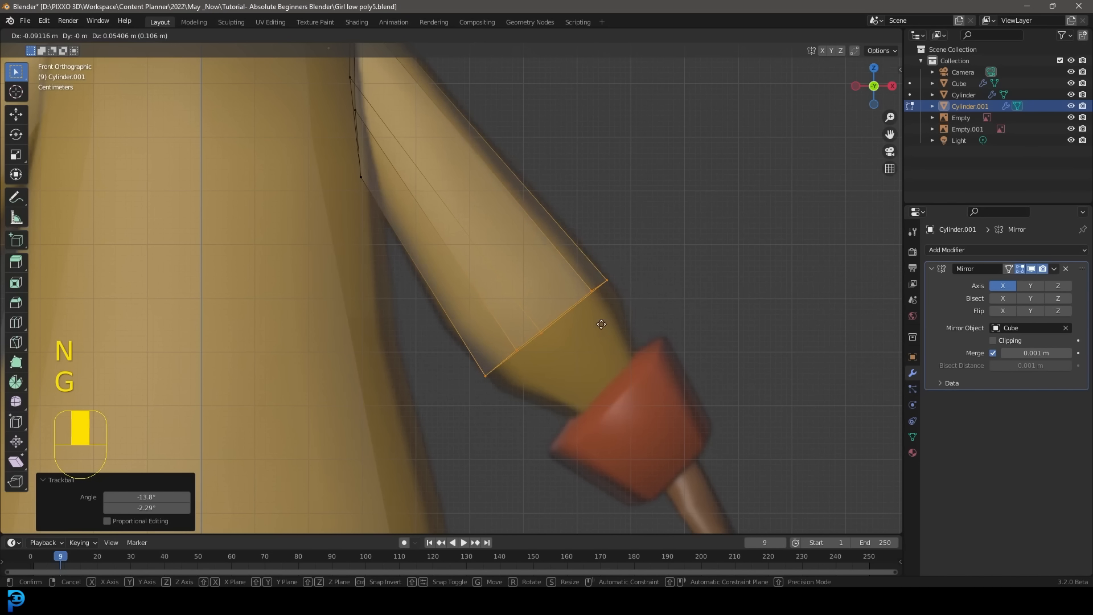
click(604, 328)
Extrude the sleeve's end loop about 0.145 m toward the cuff and scale it by 0.495
key(e)
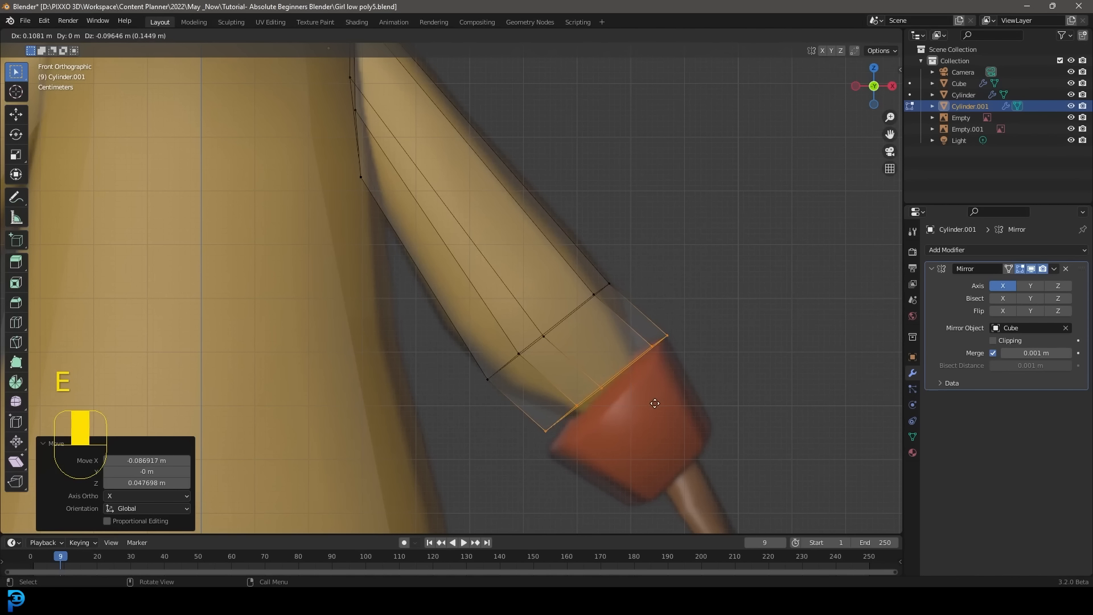
click(653, 403)
key(s)
click(680, 399)
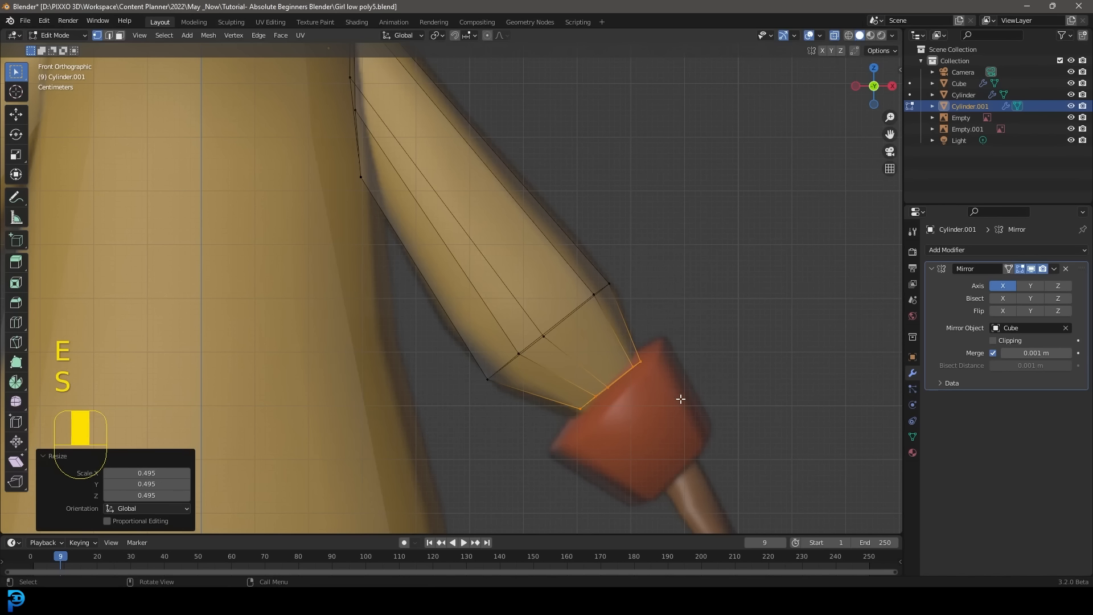
In the right view, move the shoulder opening's rear and top vertices back onto the side reference
key(KP_3)
shift+middle_drag(682, 399, 651, 305)
scroll(570, 233, down, 3)
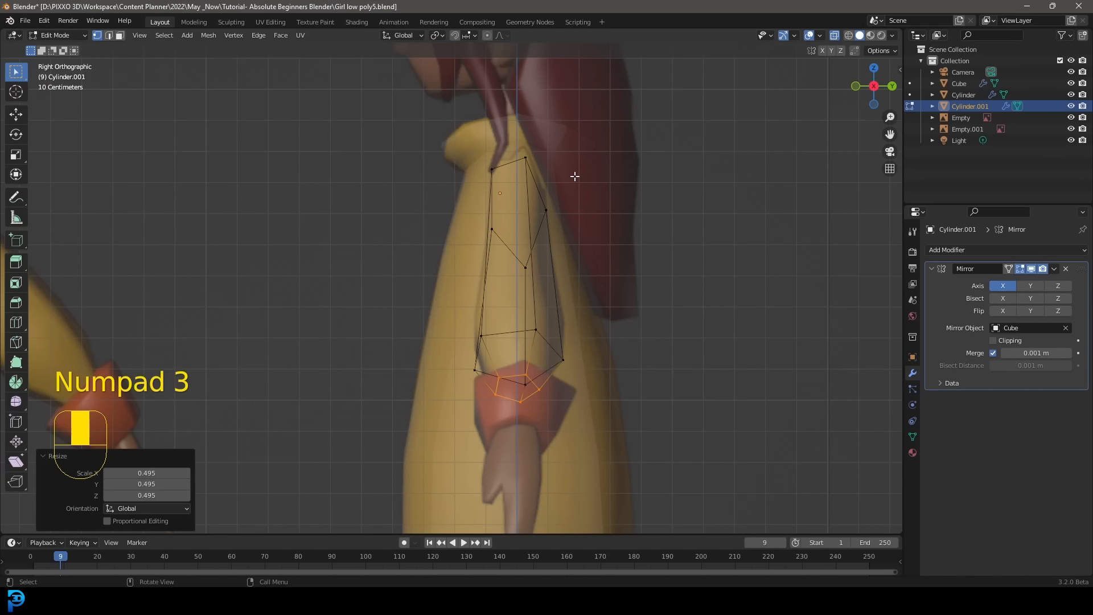
shift+middle_drag(575, 177, 551, 183)
scroll(574, 279, up, 1)
click(560, 259)
key(g)
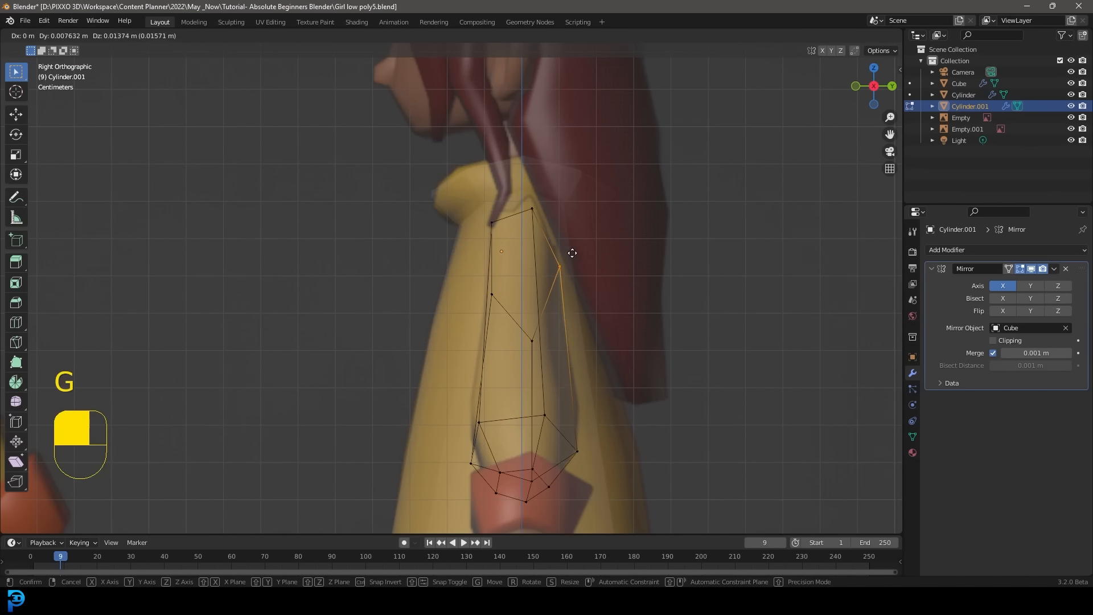
click(550, 195)
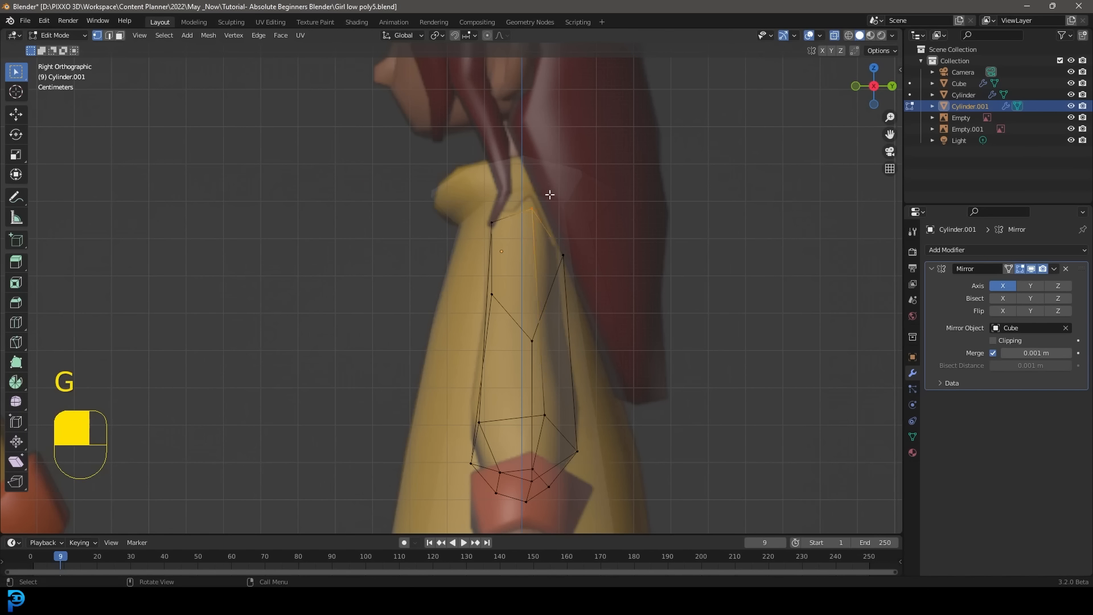
key(g)
click(562, 197)
Move the shoulder's front vertex about 0.015 m along Y, and its lowest vertex about -0.014 m along Y and 0.046 m along Z
click(480, 236)
key(g)
click(487, 237)
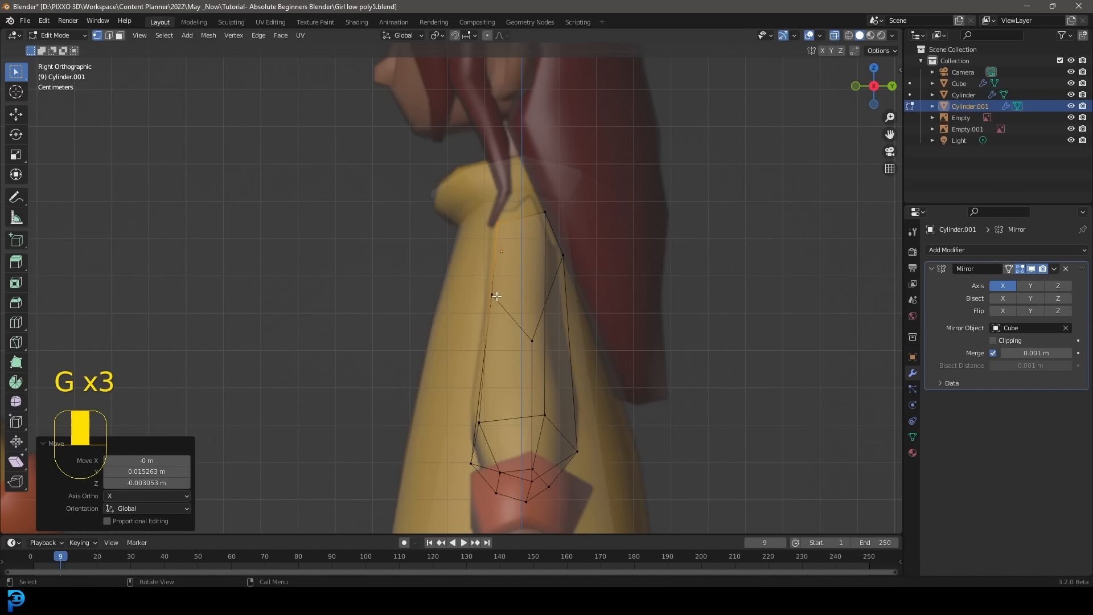
click(527, 337)
key(g)
click(523, 324)
scroll(548, 396, down, 2)
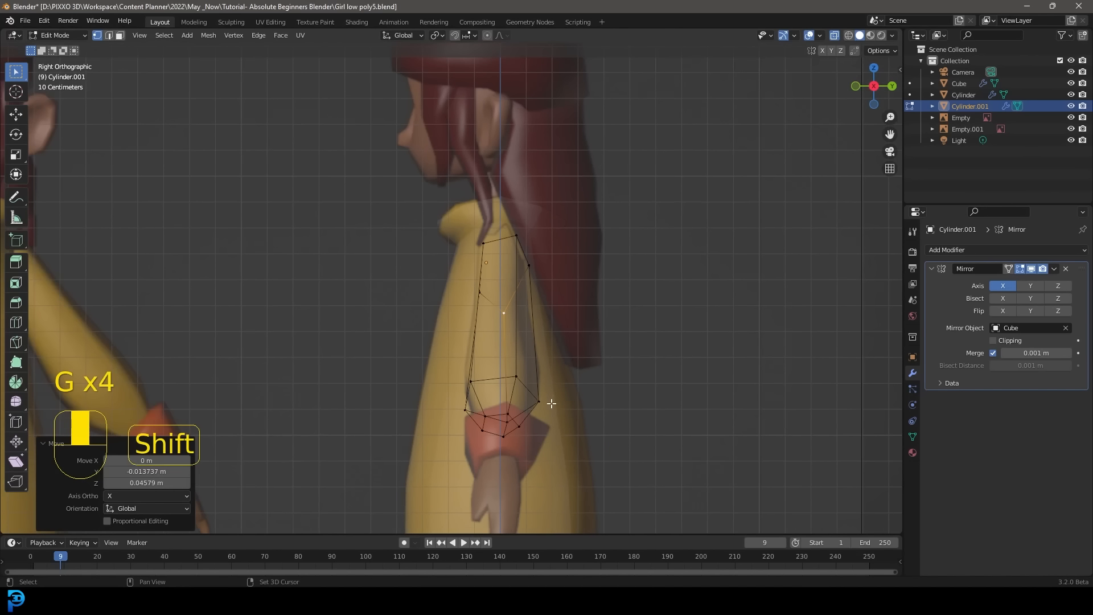
In the front view, duplicate the sleeve's wrist loop in place as the start of the cuff
shift+middle_drag(551, 404, 560, 380)
key(KP_1)
scroll(572, 375, up, 3)
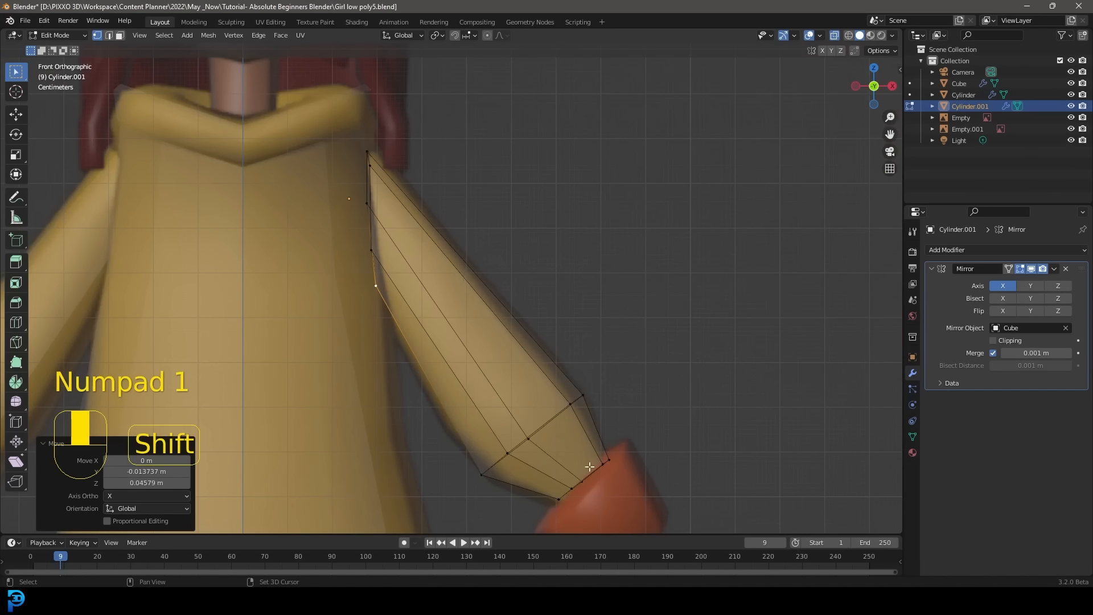
shift+middle_drag(589, 463, 559, 280)
drag(690, 389, 506, 262)
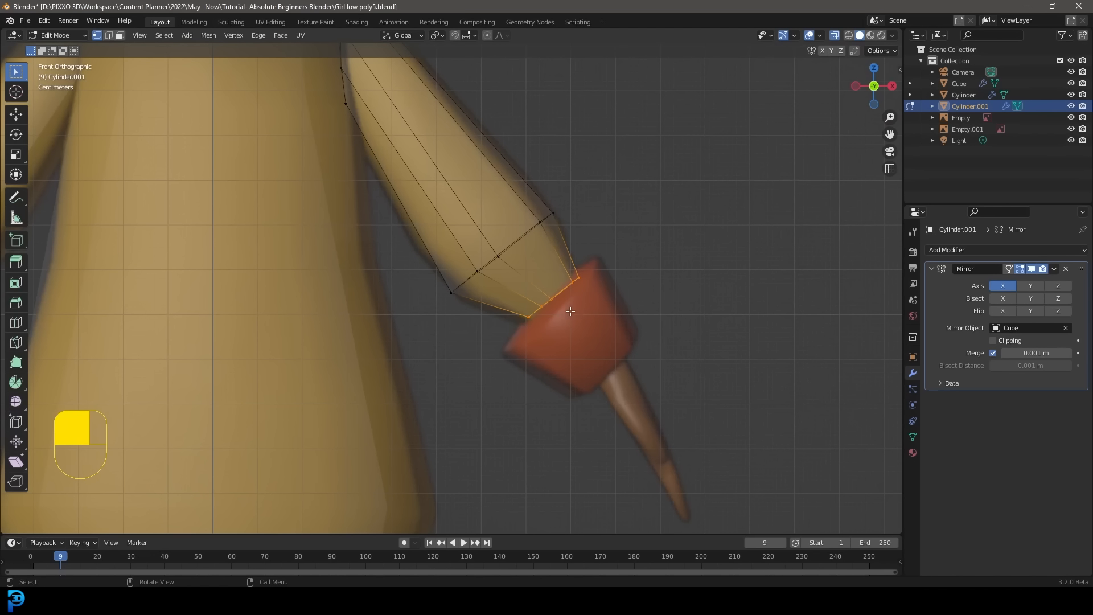
key(shift+d)
right_click(592, 261)
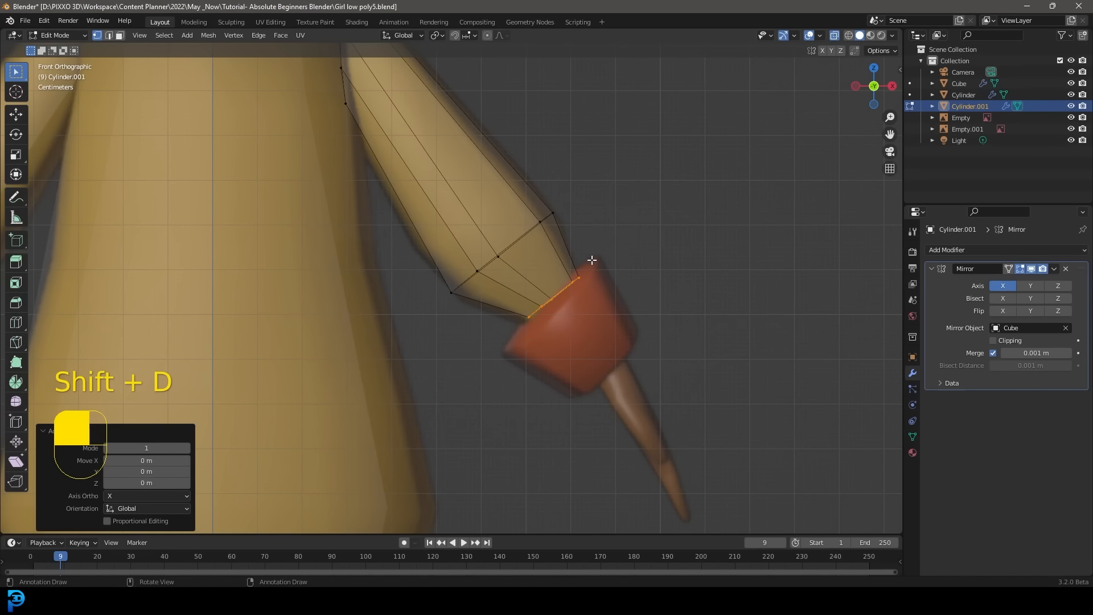
Extrude the duplicated loop outward with a scale of 2.145, and align the new rim to the cuff reference with a -3.7° rotation
key(e)
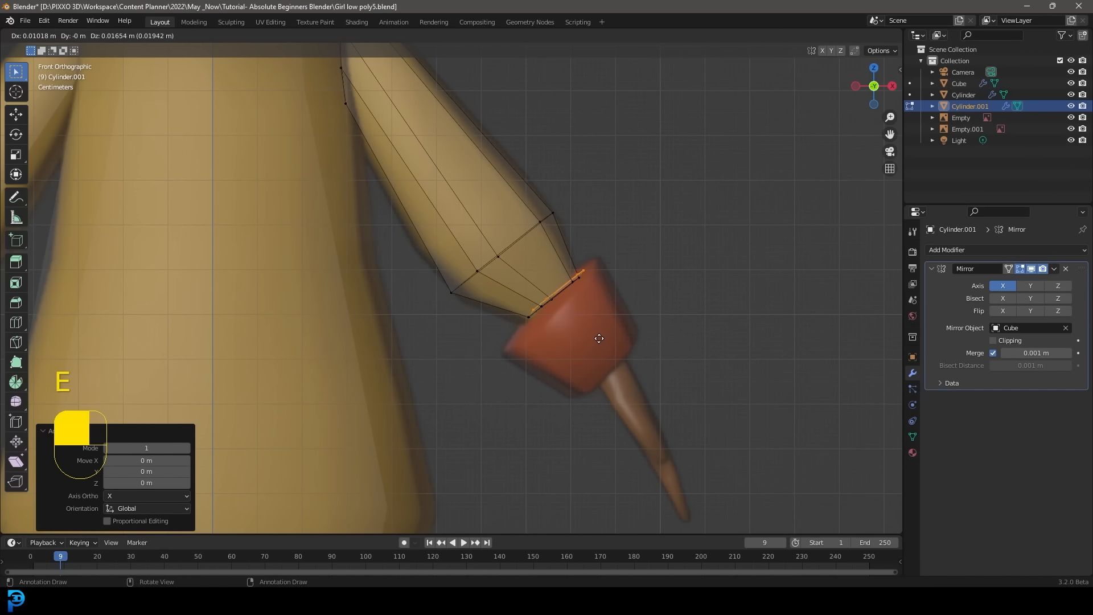
right_click(599, 338)
key(s)
click(631, 404)
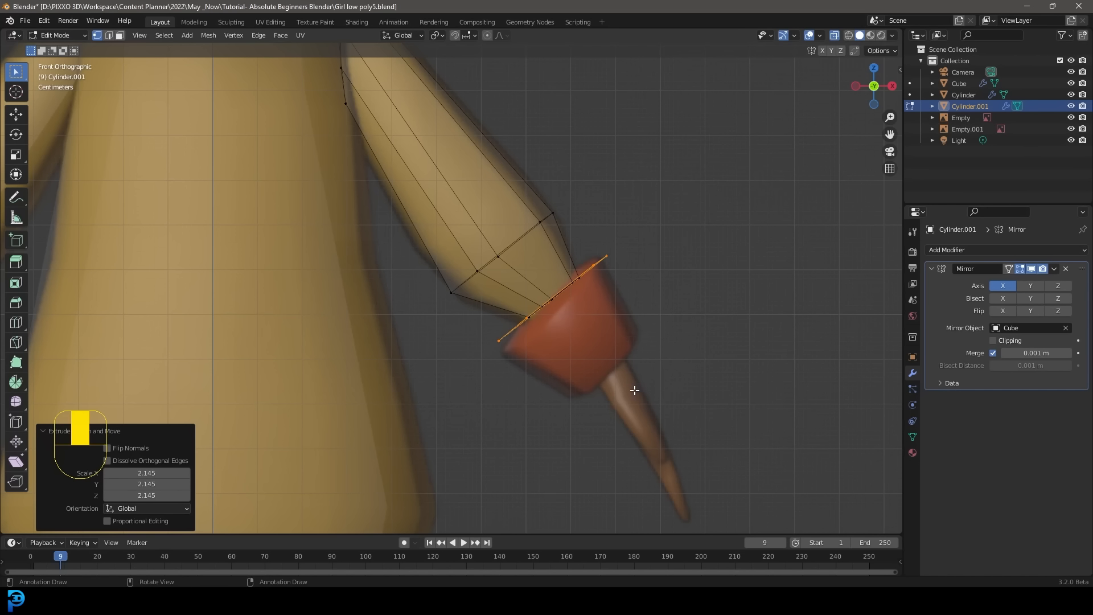
key(g)
click(638, 405)
key(r)
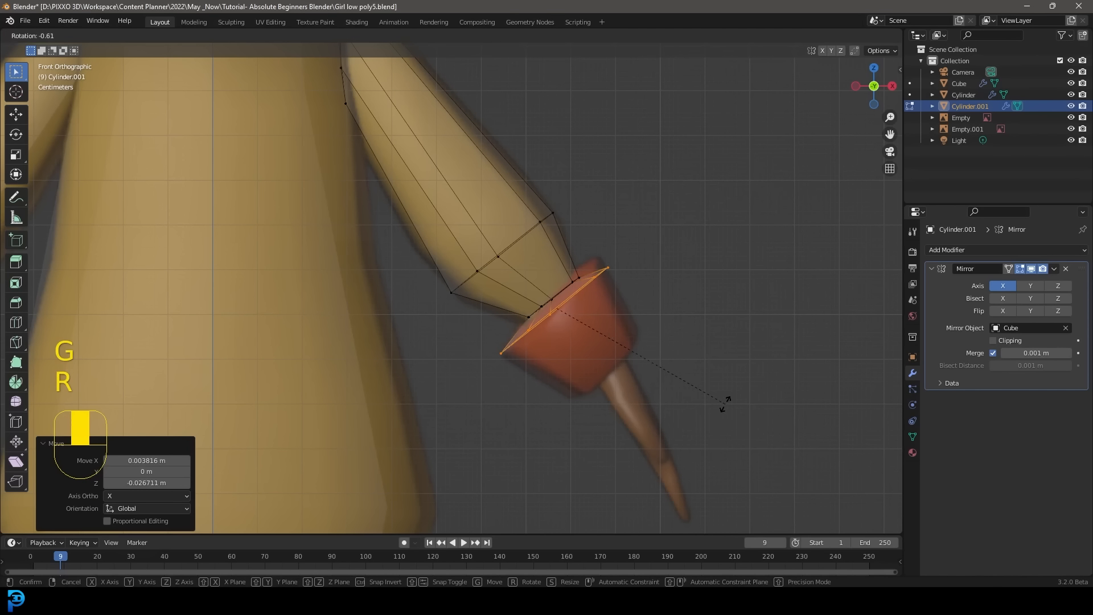
click(727, 390)
Extrude the cuff rim about 0.127 m along X and -0.135 m along Z, and scale the end by 0.628
key(e)
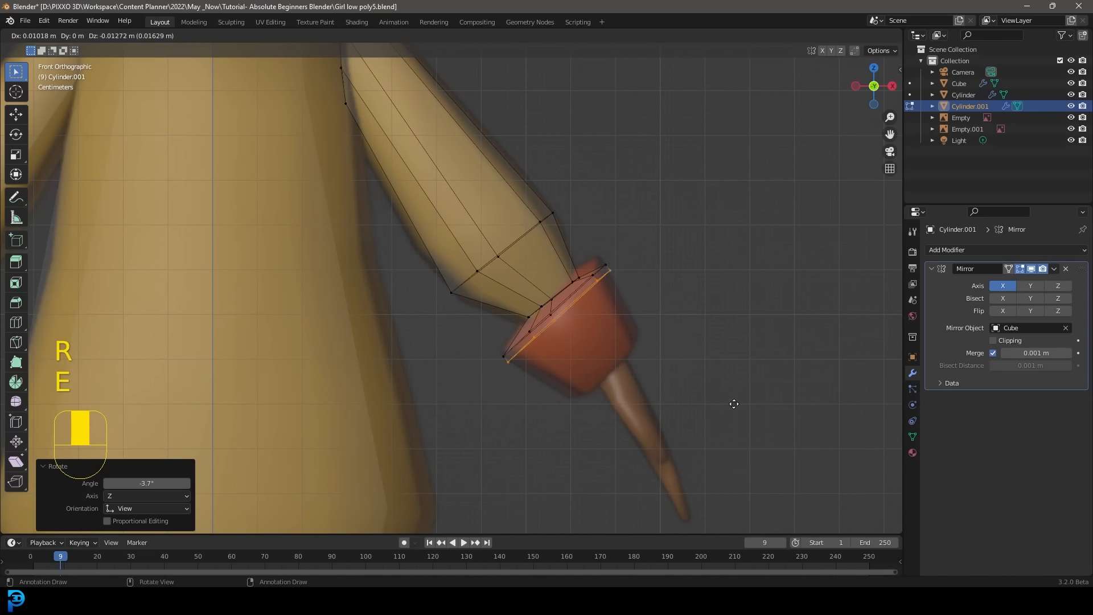
click(779, 450)
key(s)
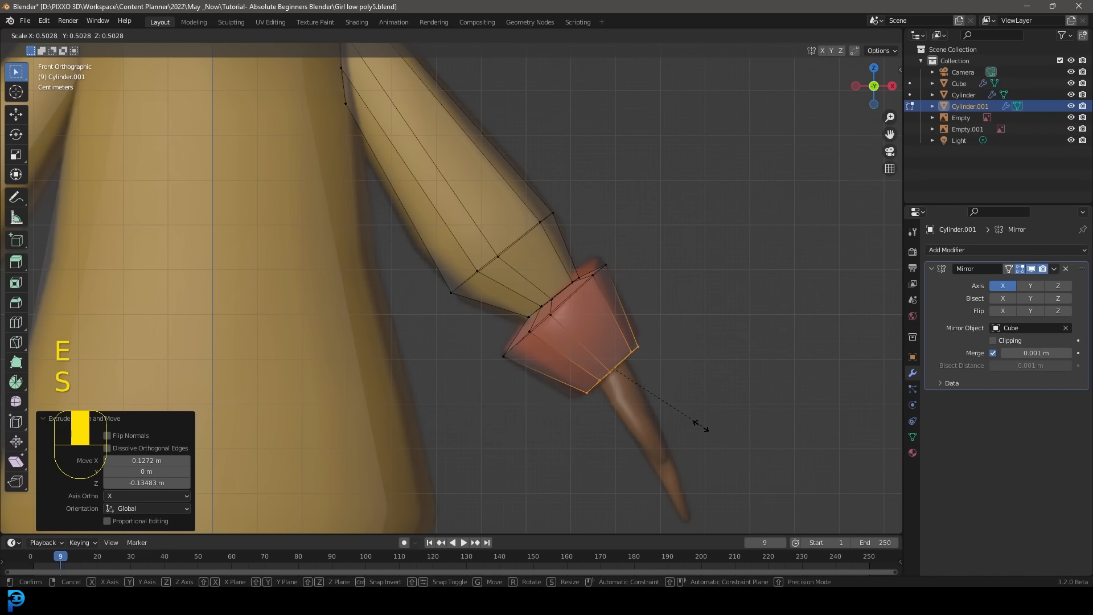
click(740, 446)
Extrude the cuff's lower end inward around the wrist opening, and scale the inner loop by 0.833
key(g)
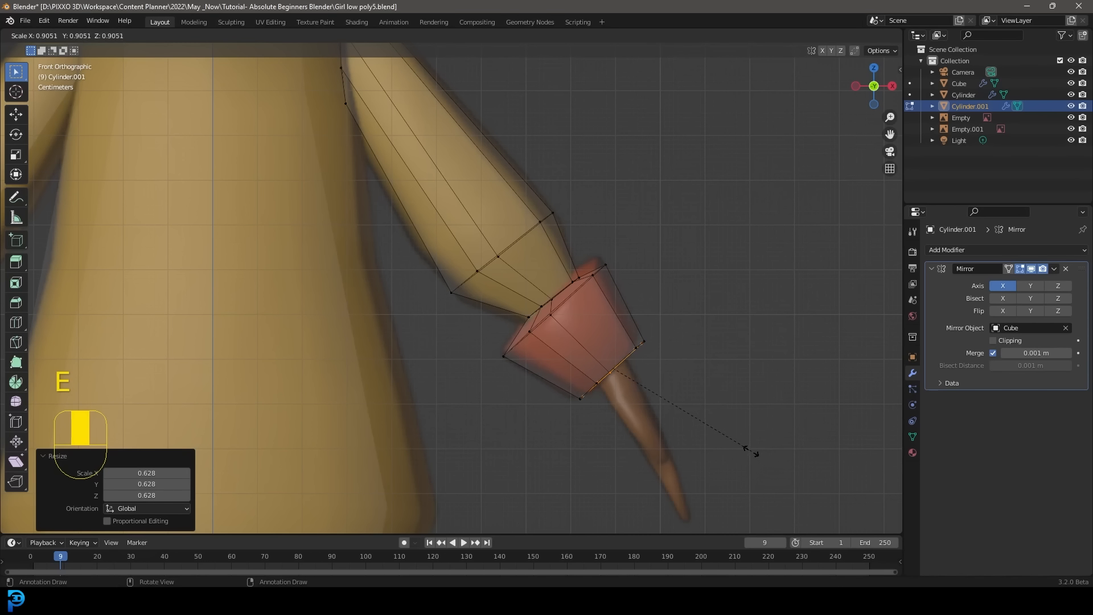
click(665, 407)
middle_drag(692, 415, 636, 334)
key(s)
click(676, 417)
middle_drag(550, 254, 588, 290)
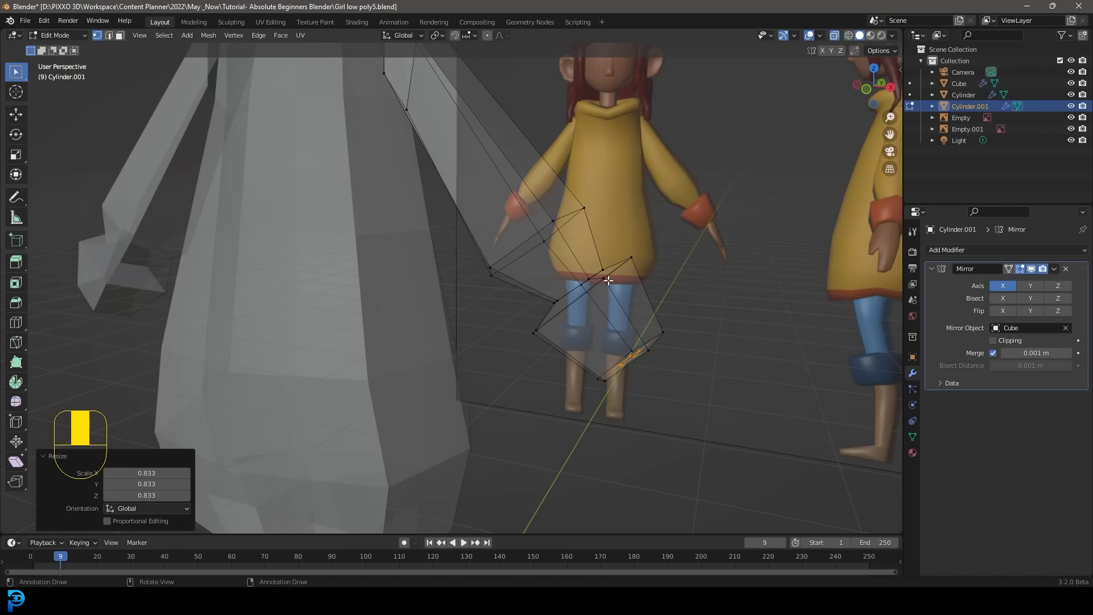
In the front view, select the whole linked cuff and move it slightly up and inward onto the reference
key(KP_1)
click(639, 262)
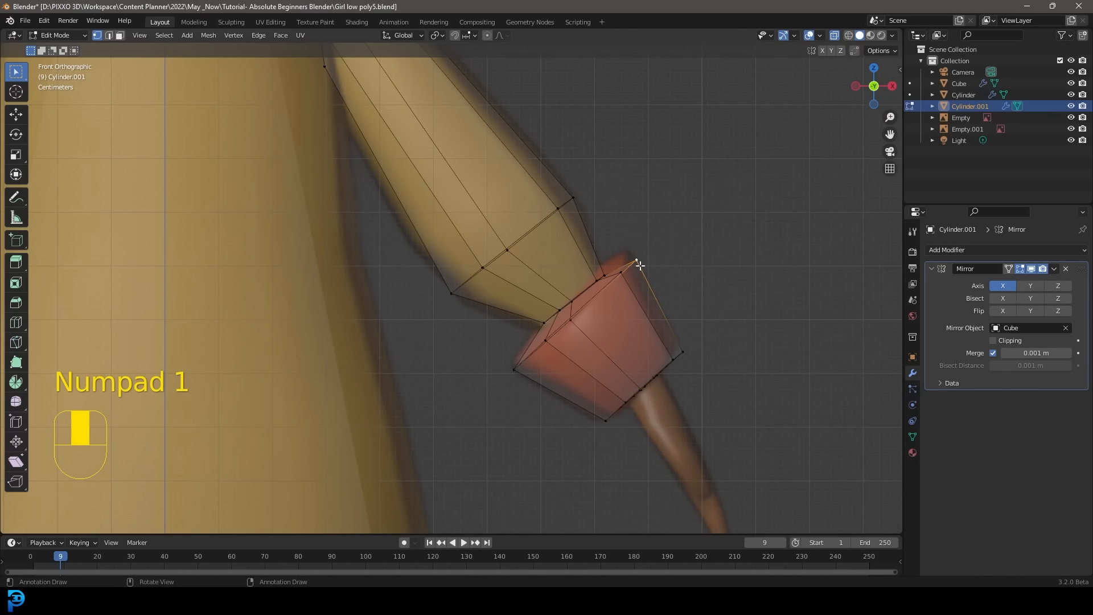
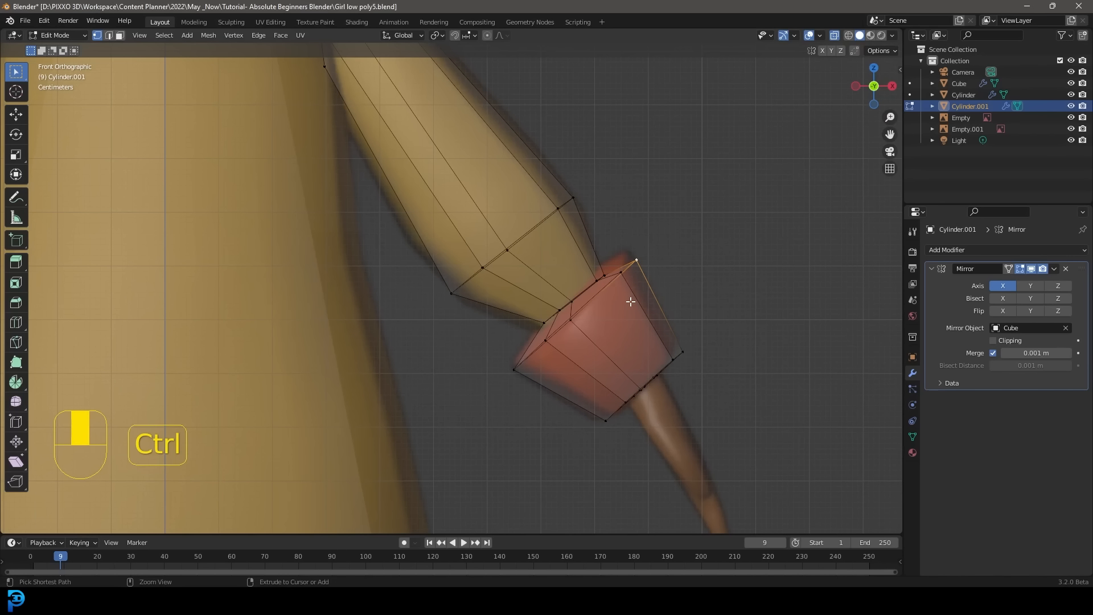
key(ctrl+l)
key(g)
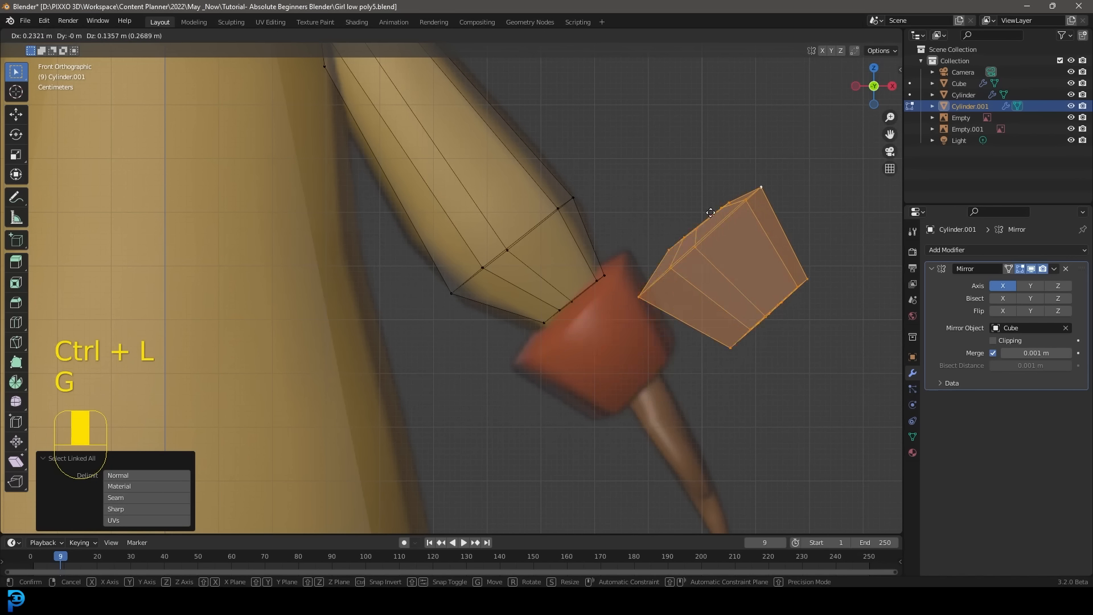
right_click(631, 266)
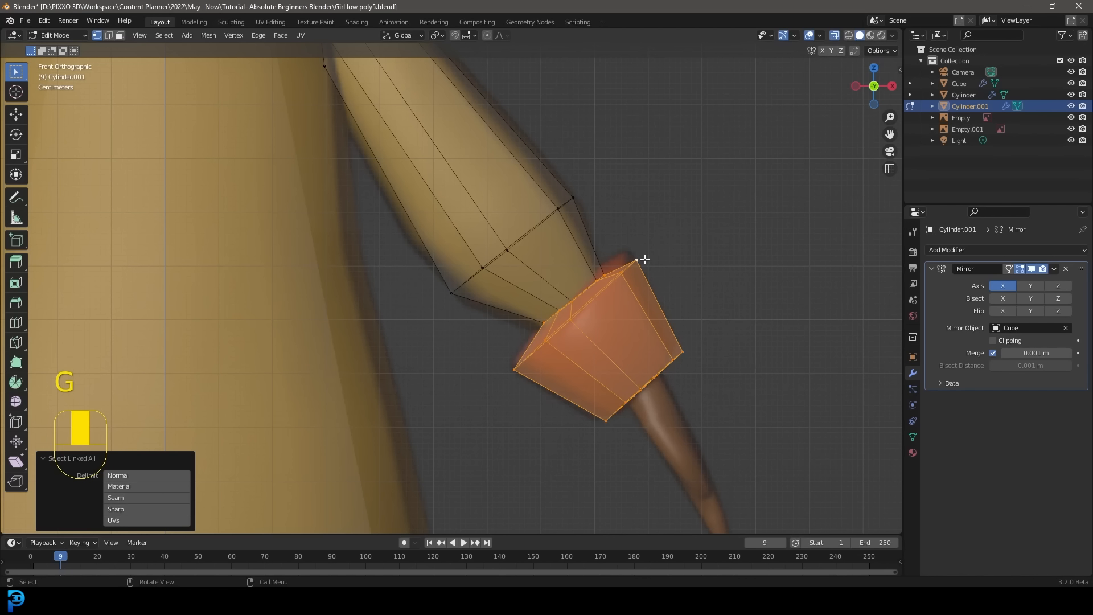
key(g)
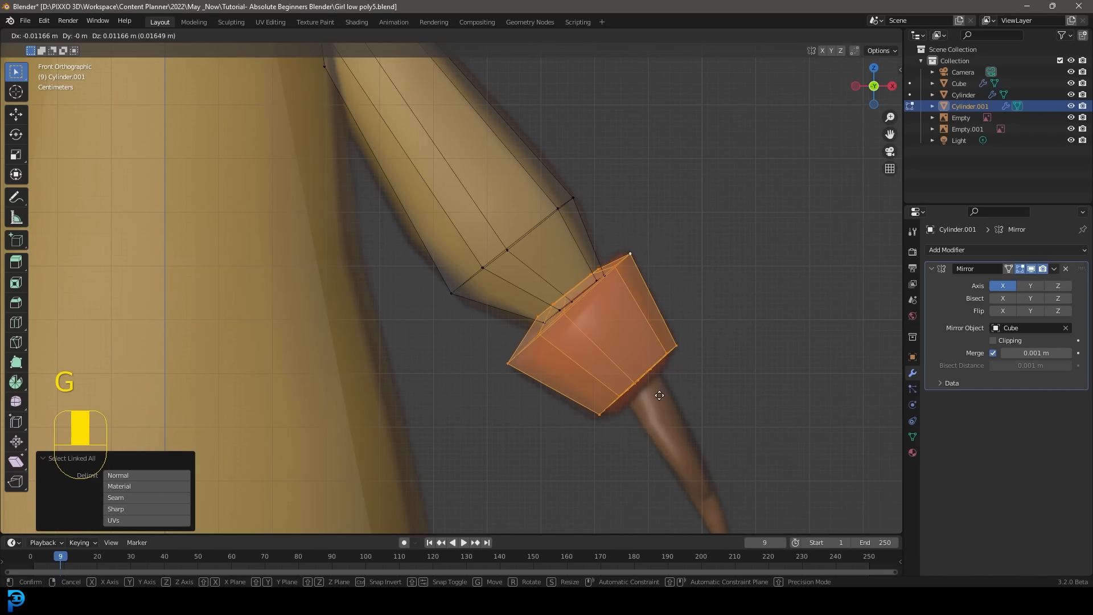
click(659, 398)
Move the cuff's lower end about 0.006 m along X and -0.008 m along Z
drag(733, 486, 578, 327)
key(g)
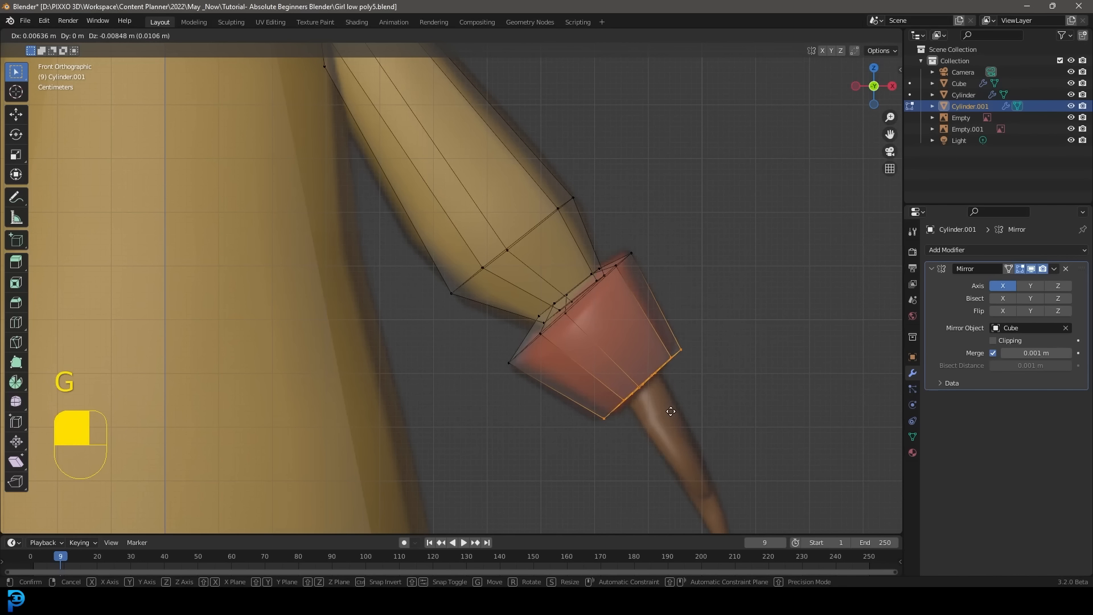
click(669, 410)
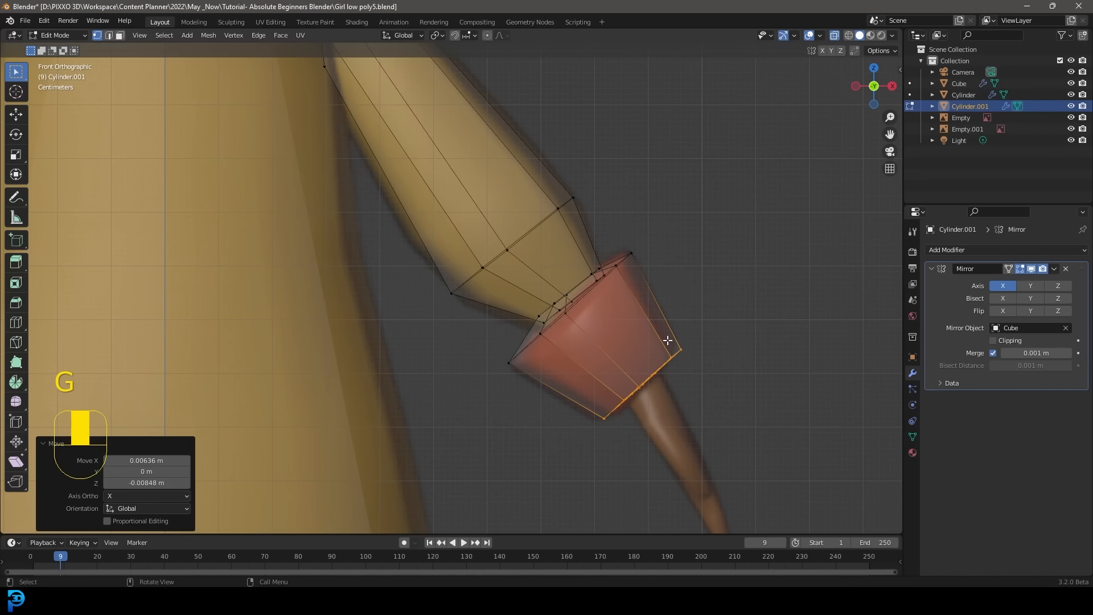
In the right view, move the cuff's wide rim vertices outward to match the side reference
key(KP_3)
drag(683, 342, 632, 279)
key(g)
click(710, 305)
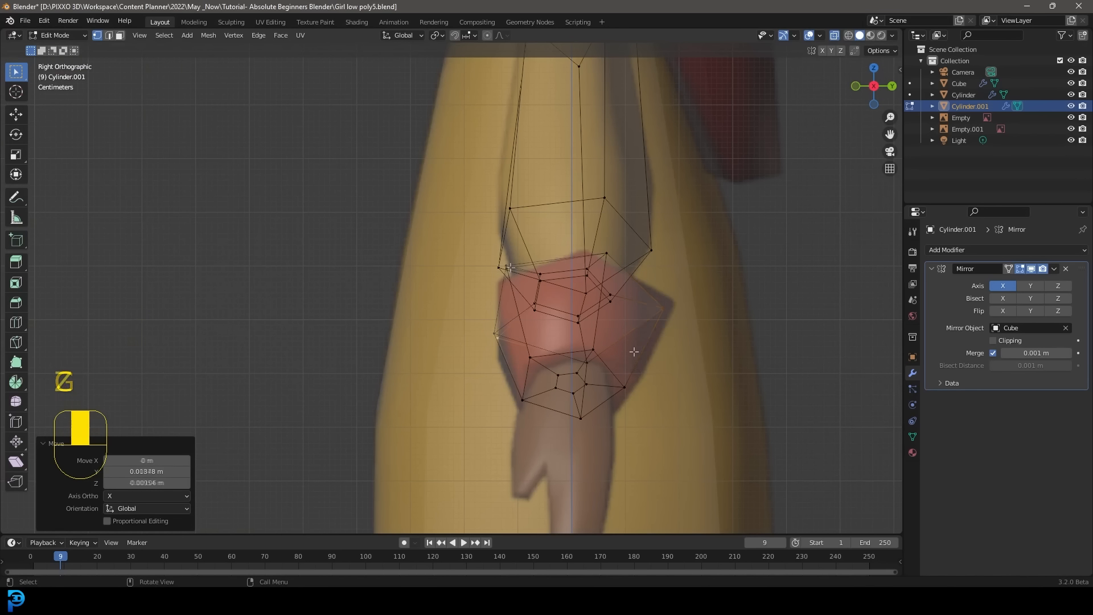
Deselect the sleeve mesh, return to Object Mode, and deselect all objects
key(KP_1)
shift+middle_drag(671, 419, 628, 346)
key(alt+a)
scroll(576, 340, down, 6)
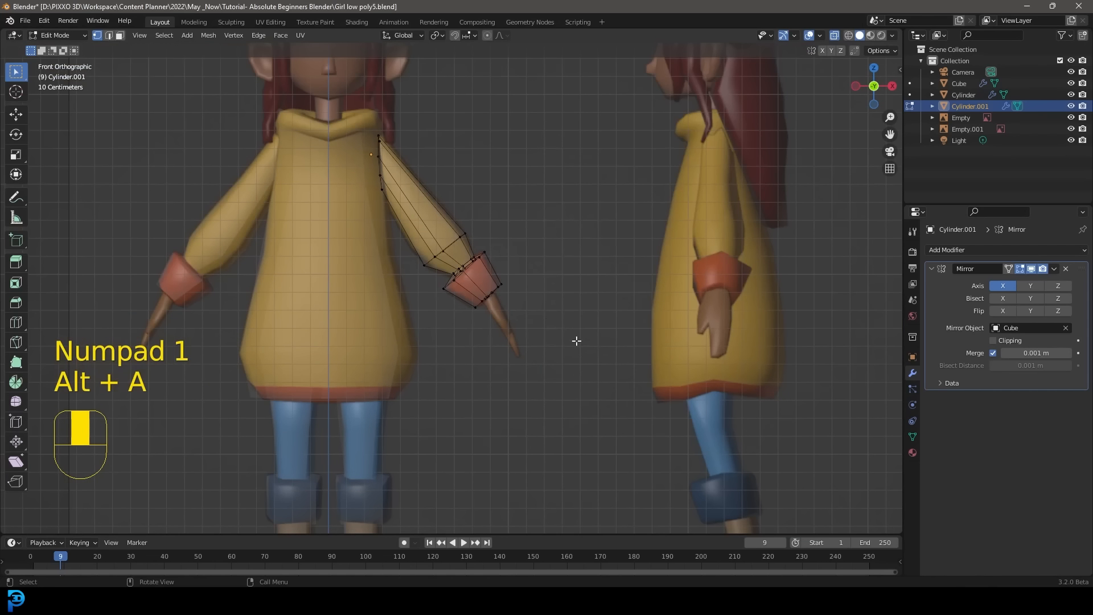
scroll(484, 304, up, 2)
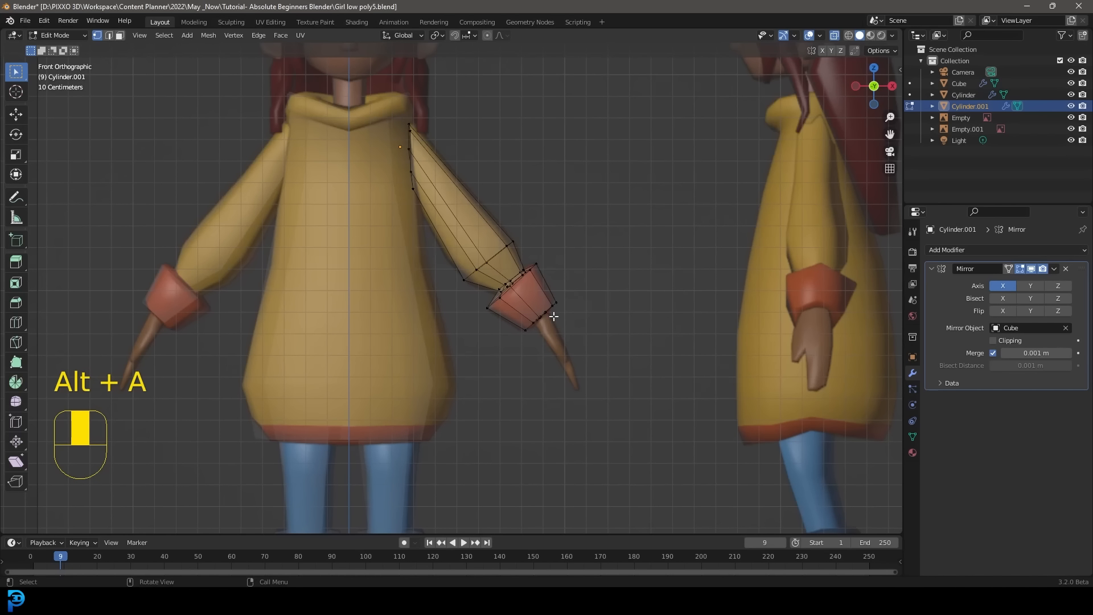
middle_drag(598, 309, 573, 315)
click(63, 34)
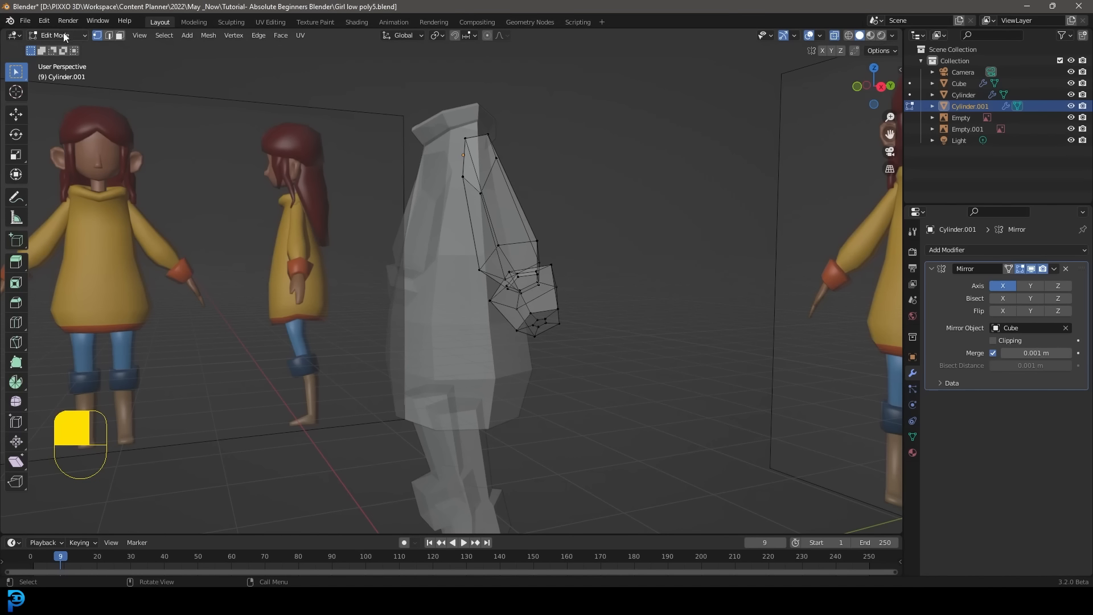
click(66, 47)
key(KP_7)
key(alt+a)
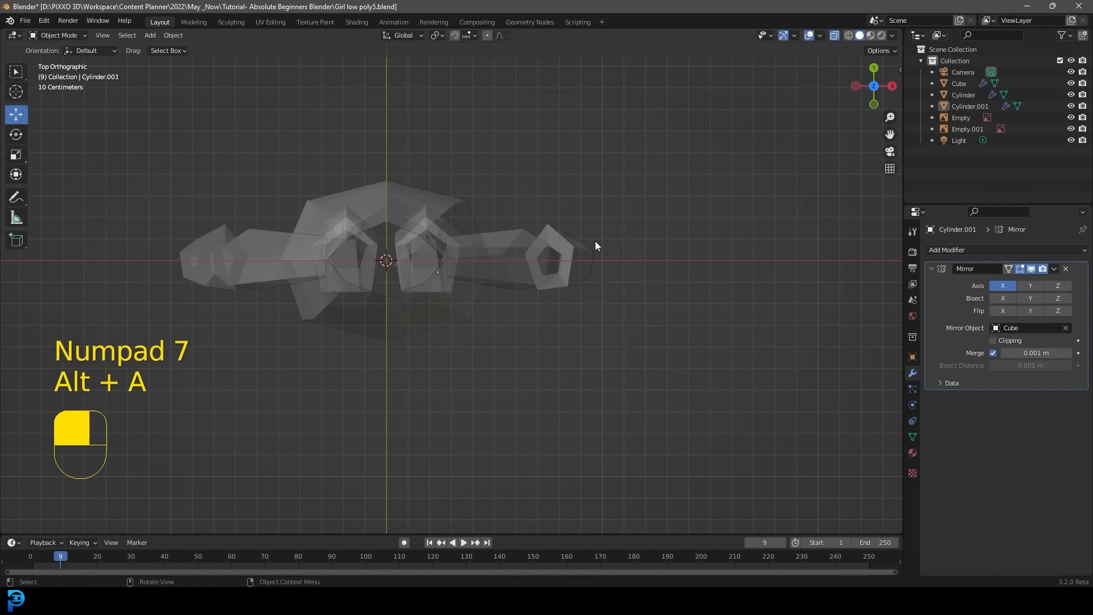
Add a cube and, in the front view, move it about 0.89 m along X and 1.86 m along Z onto the wrist
key(KP_1)
shift+middle_drag(550, 321, 493, 290)
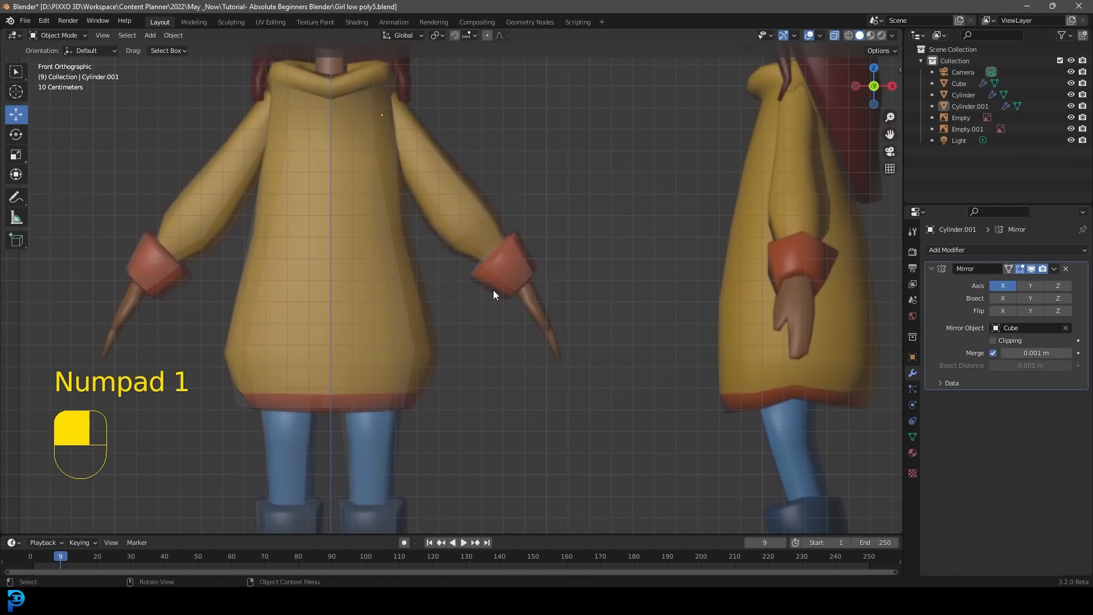
scroll(529, 272, up, 2)
key(shift+a)
mouse_move(528, 273)
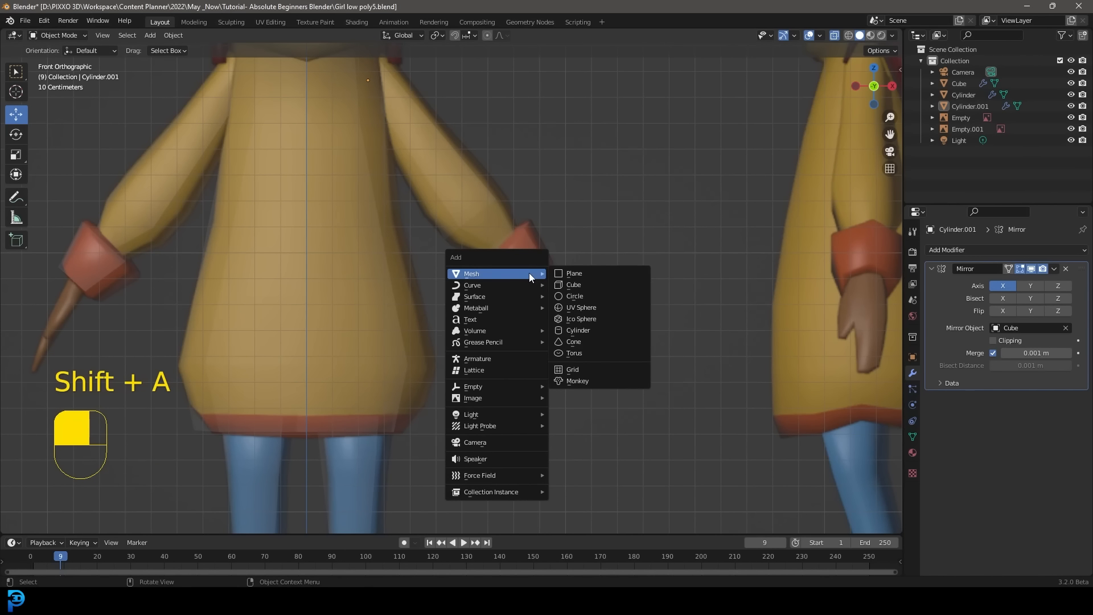
click(589, 286)
scroll(418, 449, down, 5)
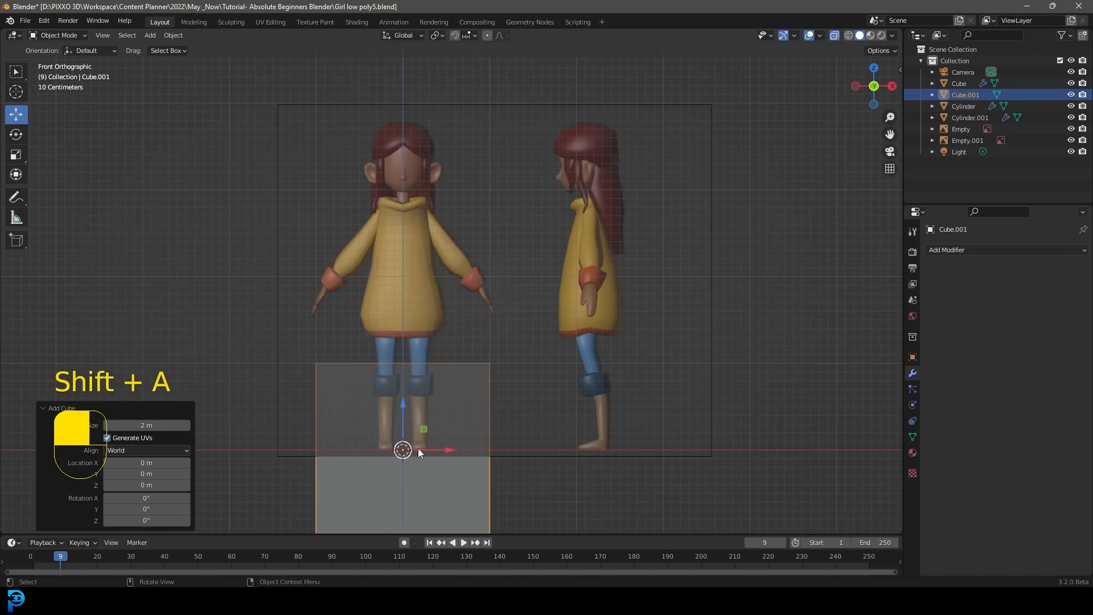
shift+middle_drag(452, 470, 429, 485)
key(g)
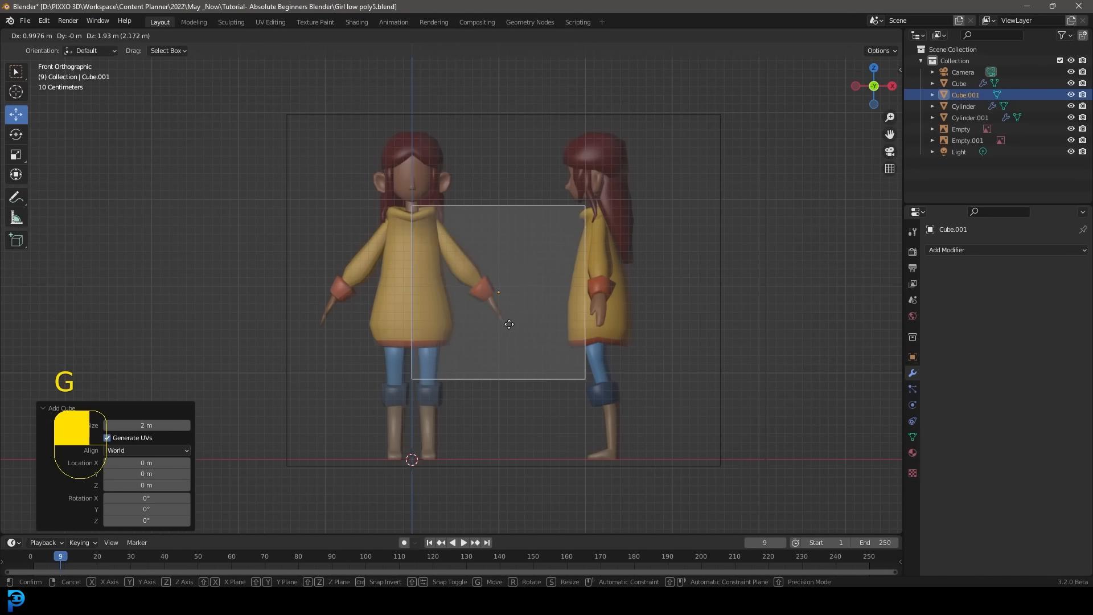
click(494, 298)
Scale the new cube to 0.042 and check its placement at the wrist in the front and right views
scroll(495, 298, up, 3)
key(s)
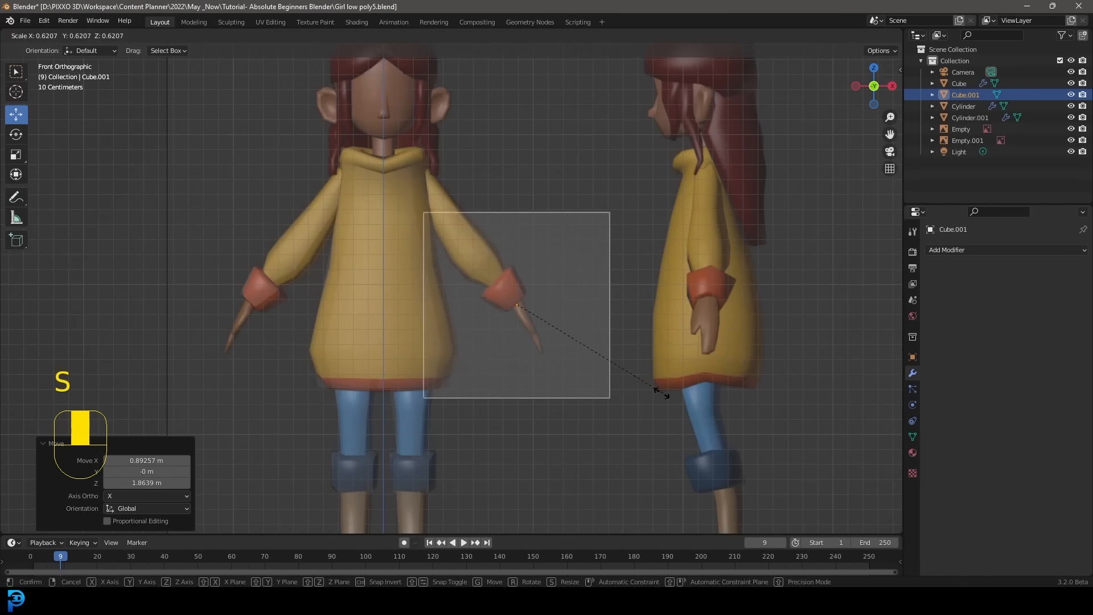
click(521, 316)
scroll(612, 334, up, 5)
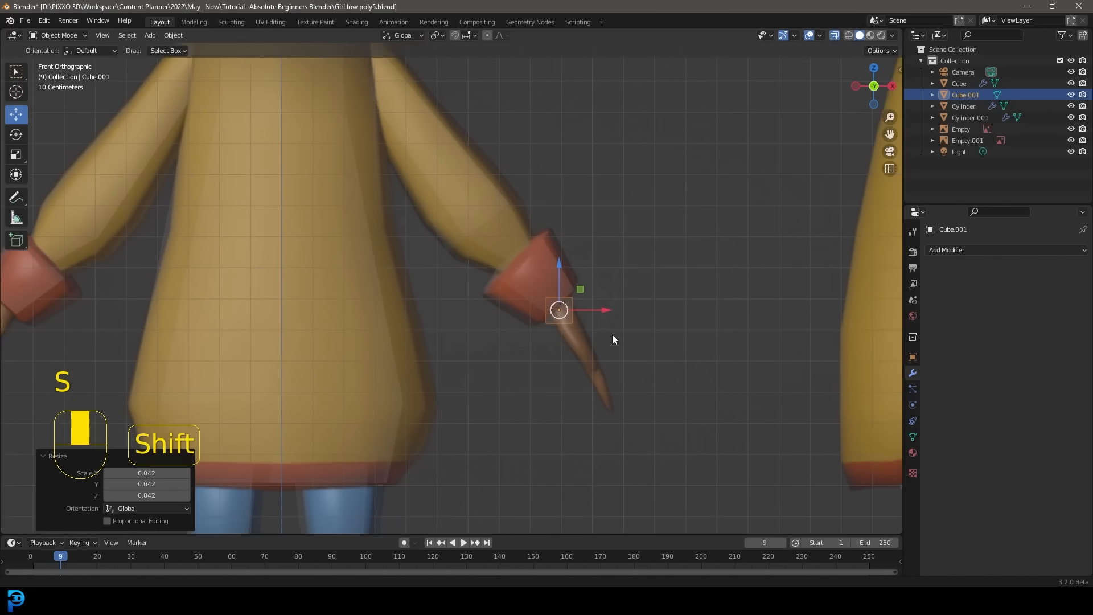
shift+middle_drag(659, 350, 559, 309)
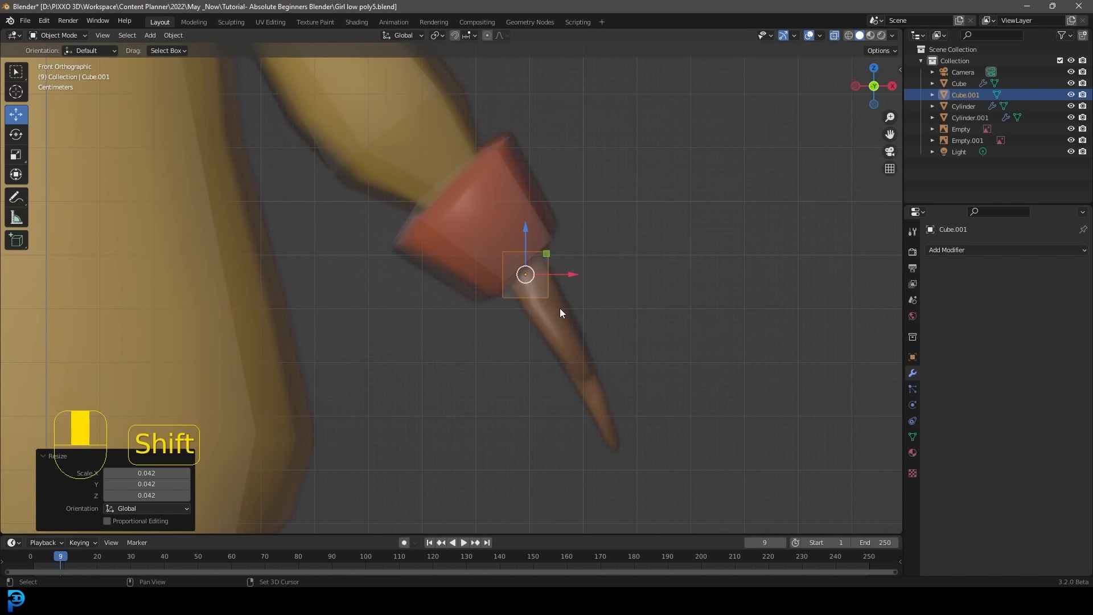
key(KP_3)
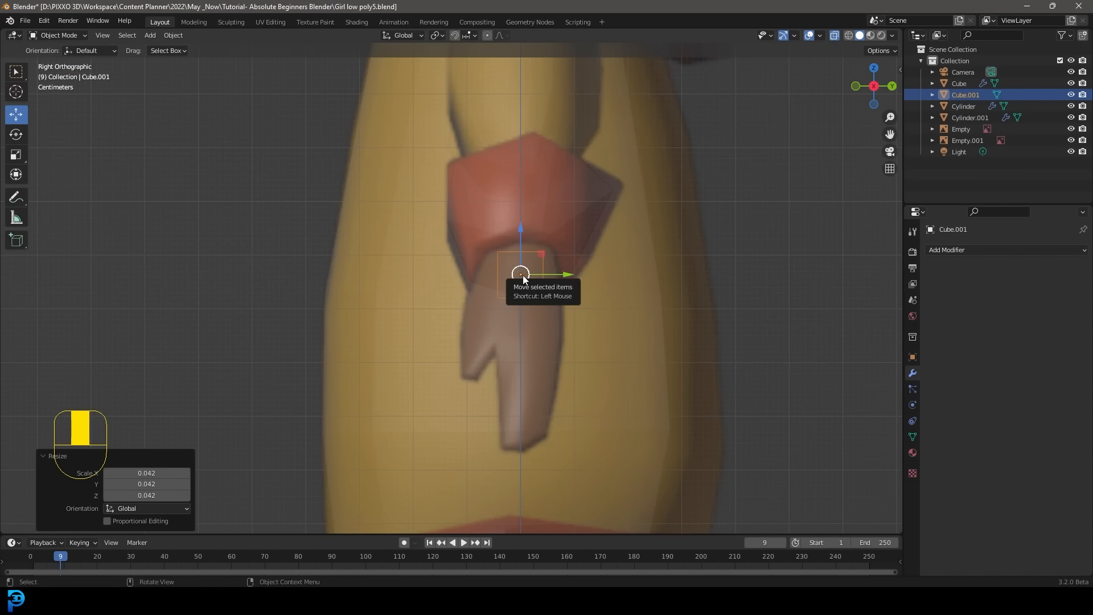
key(KP_1)
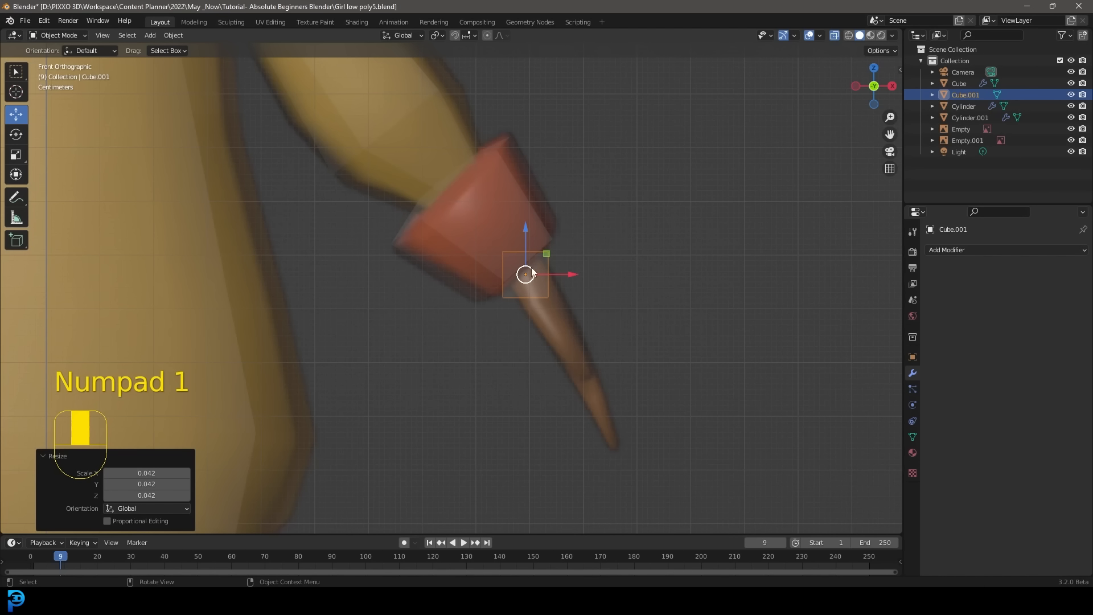
In Edit Mode, rotate the whole wrist cube about 61° to align with the forearm direction in the front view
scroll(532, 273, up, 2)
key(Tab)
scroll(627, 319, up, 1)
drag(642, 364, 409, 139)
key(r)
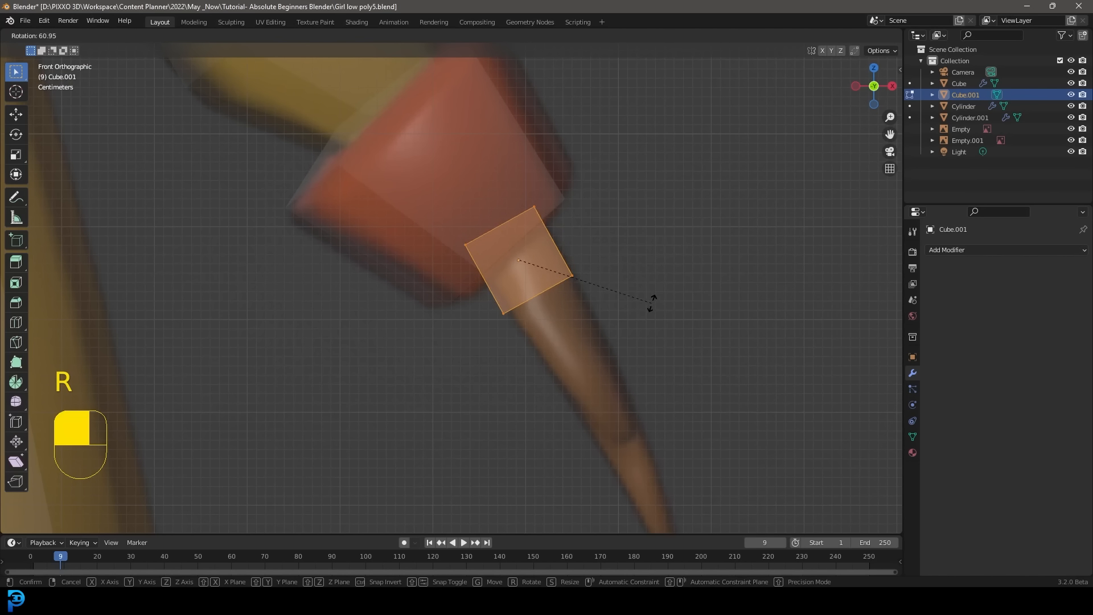
click(650, 290)
Move the cube's lower-end vertices down along the hand reference and scale them to 0.708
drag(694, 432, 497, 248)
scroll(588, 322, down, 4)
middle_drag(588, 321, 517, 314)
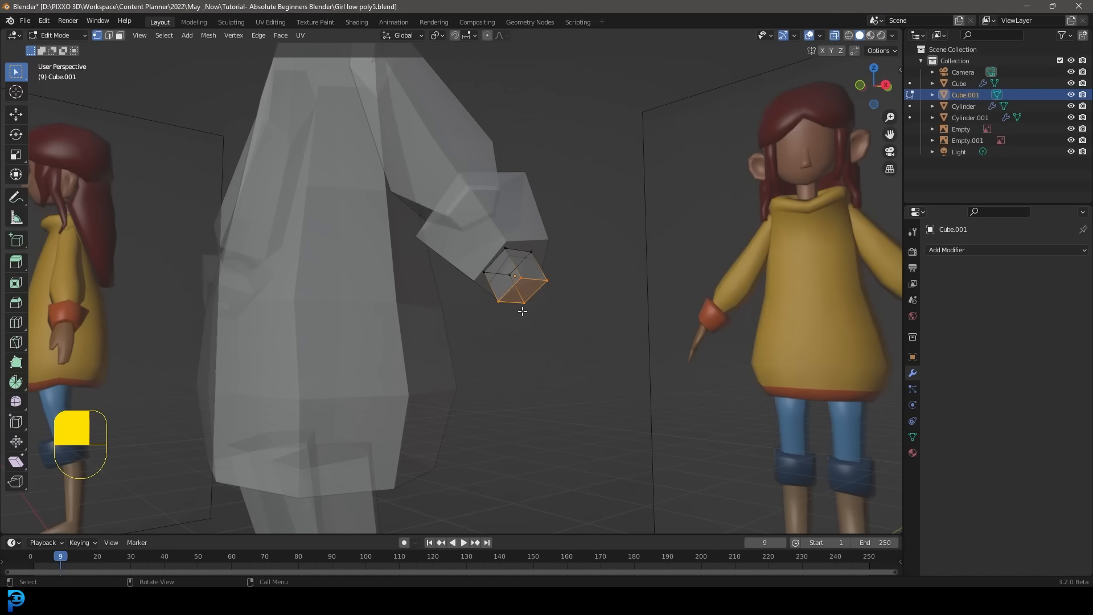
key(KP_1)
scroll(482, 276, up, 3)
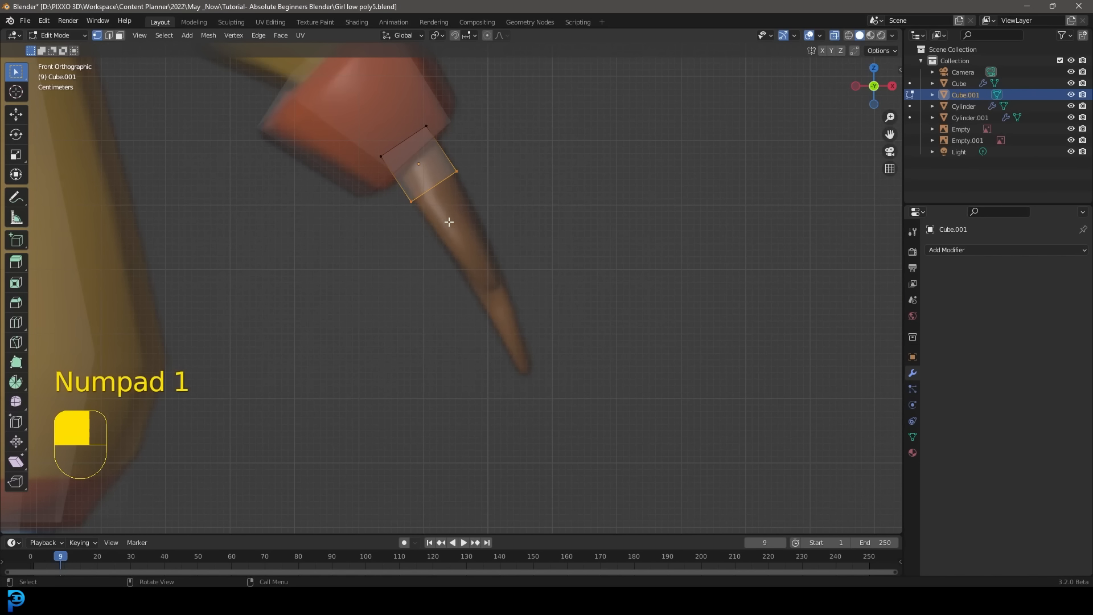
key(g)
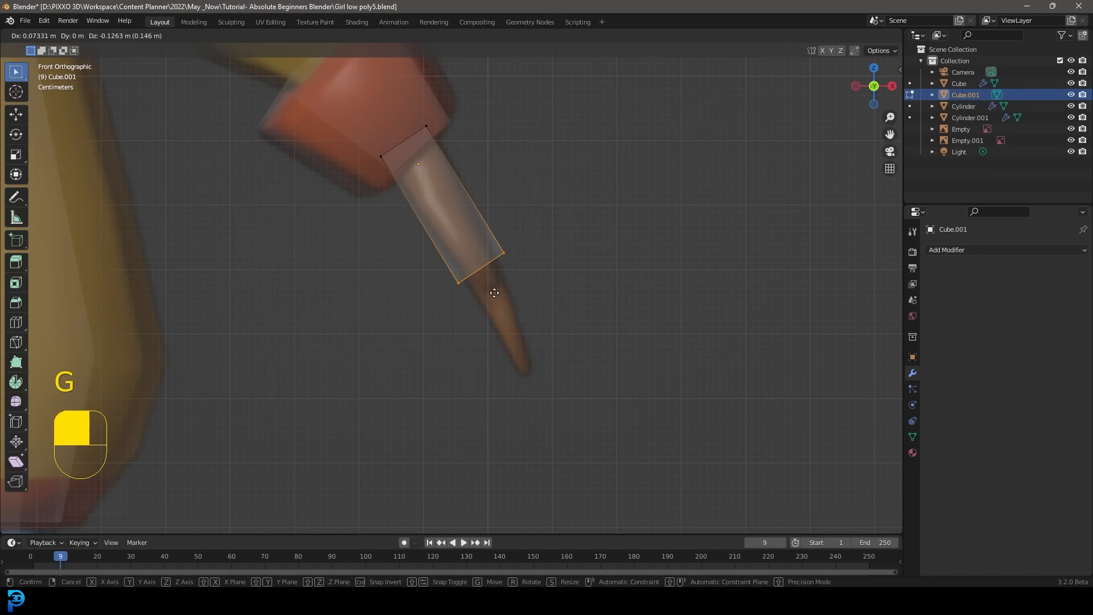
click(522, 298)
key(s)
click(557, 297)
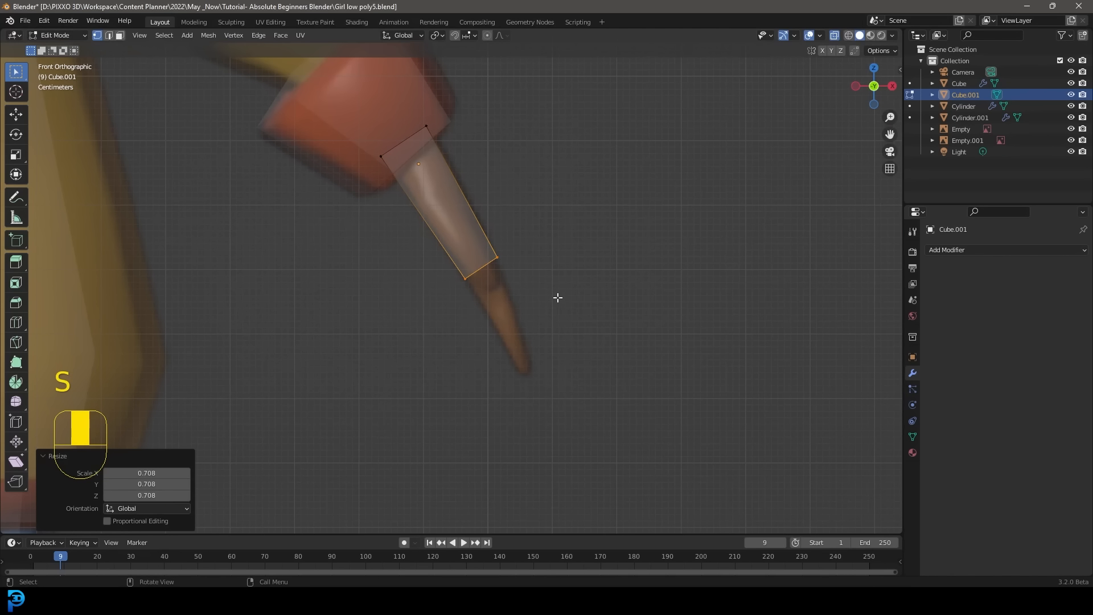
Extrude the hand's lower end about 0.167 m and shift it about -0.019 m in X and -0.022 m in Z onto the fingertips
key(e)
click(589, 409)
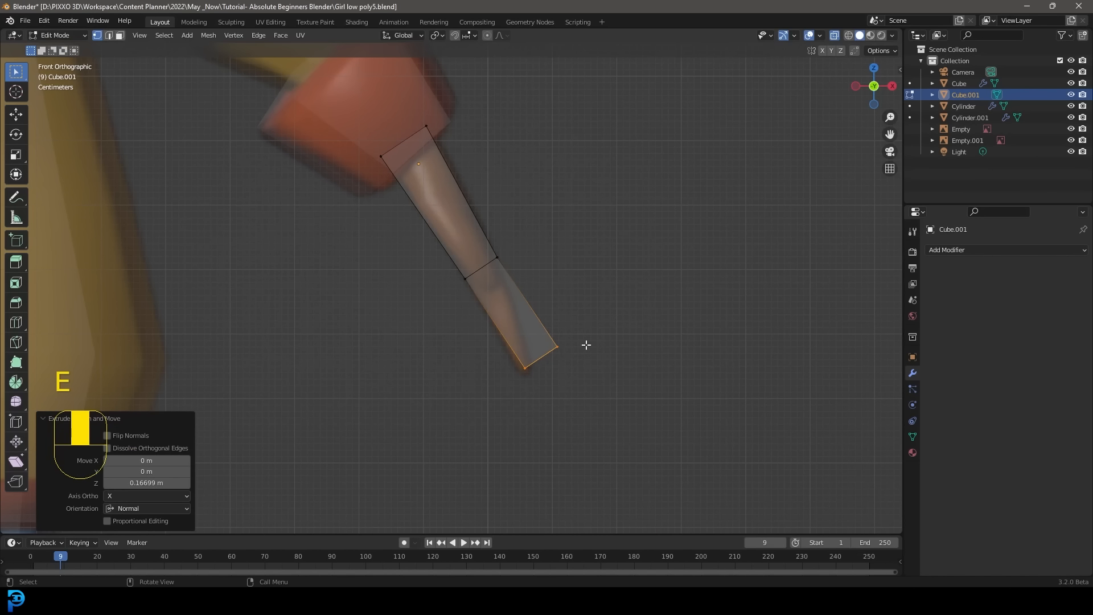
scroll(598, 350, up, 2)
key(g)
click(603, 379)
Rotate the fingertip end about 20° and scale it to 0.427 to taper the hand
key(r)
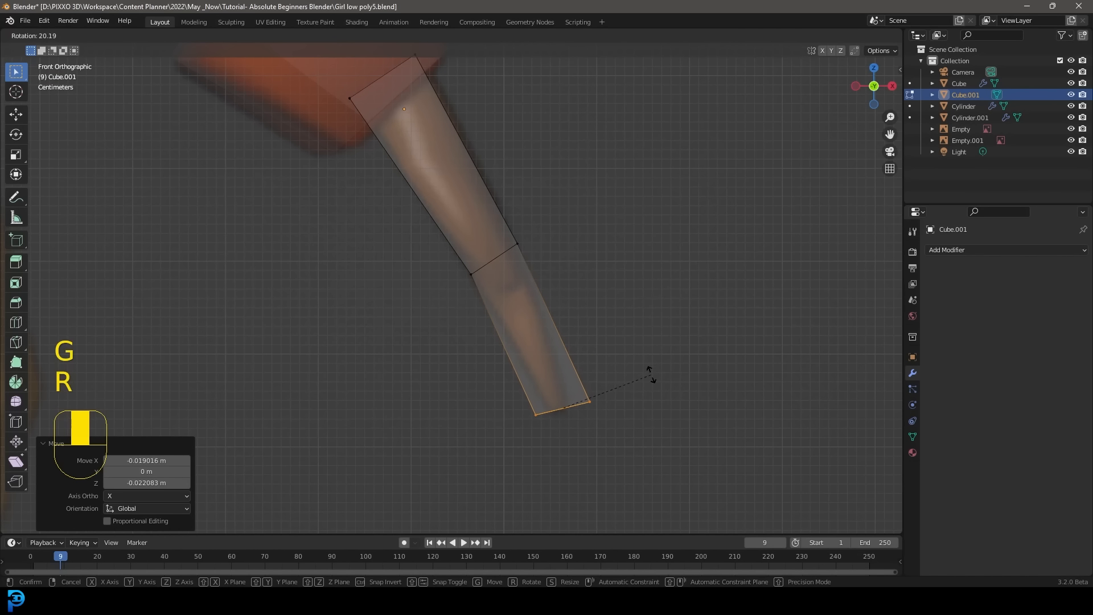
click(650, 371)
key(s)
click(630, 371)
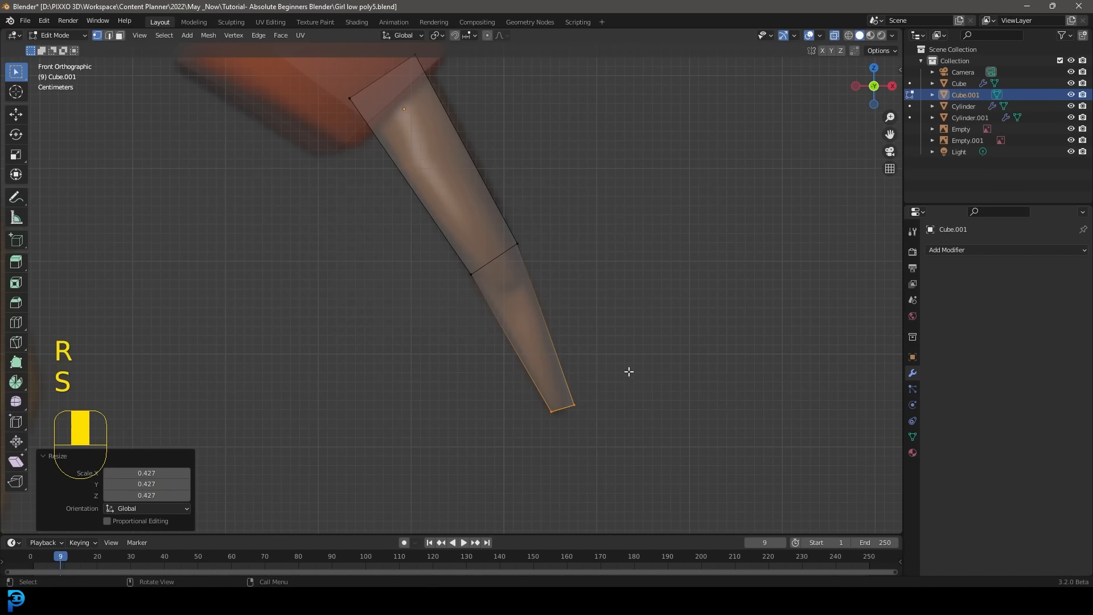
In the right view, move the hand's back-side vertices above the fingertips about 0.035 m along Y to the reference outline
scroll(639, 305, down, 2)
key(KP_3)
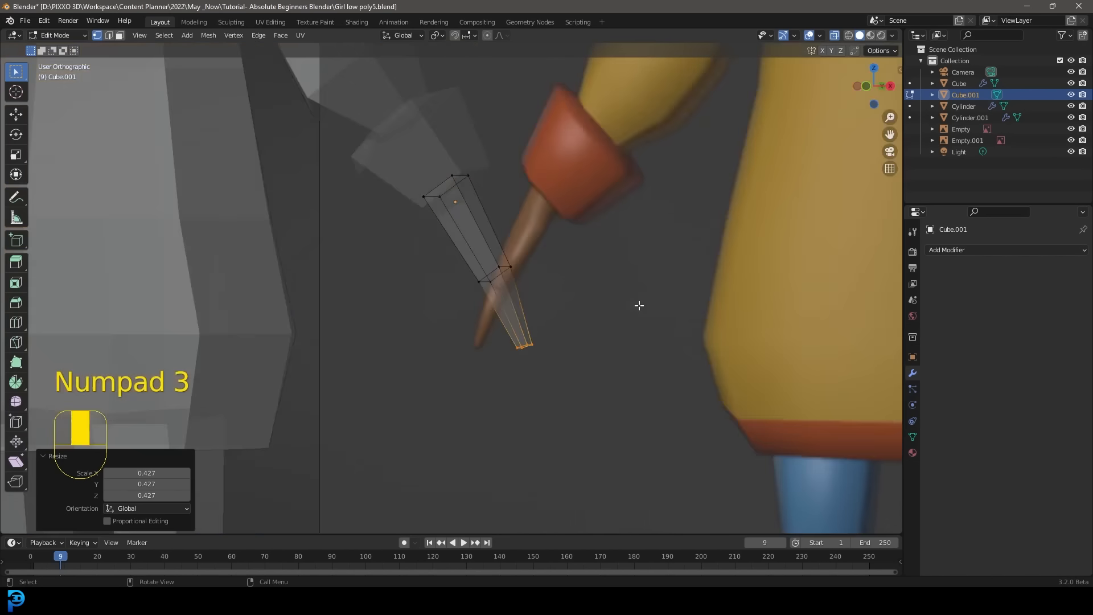
scroll(586, 306, up, 4)
shift+middle_drag(602, 334, 478, 317)
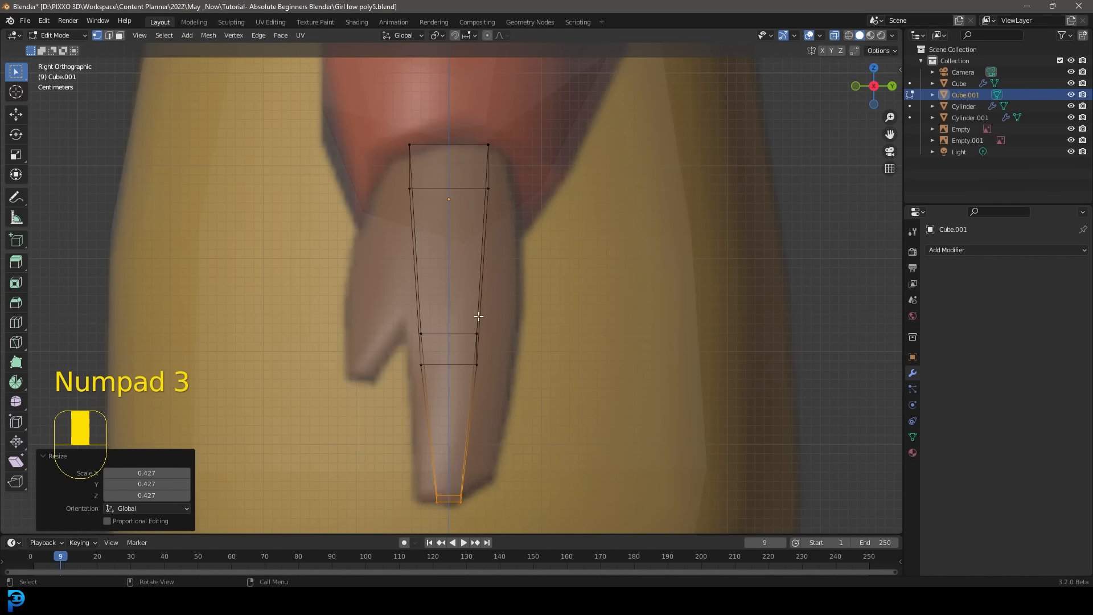
drag(552, 414, 447, 107)
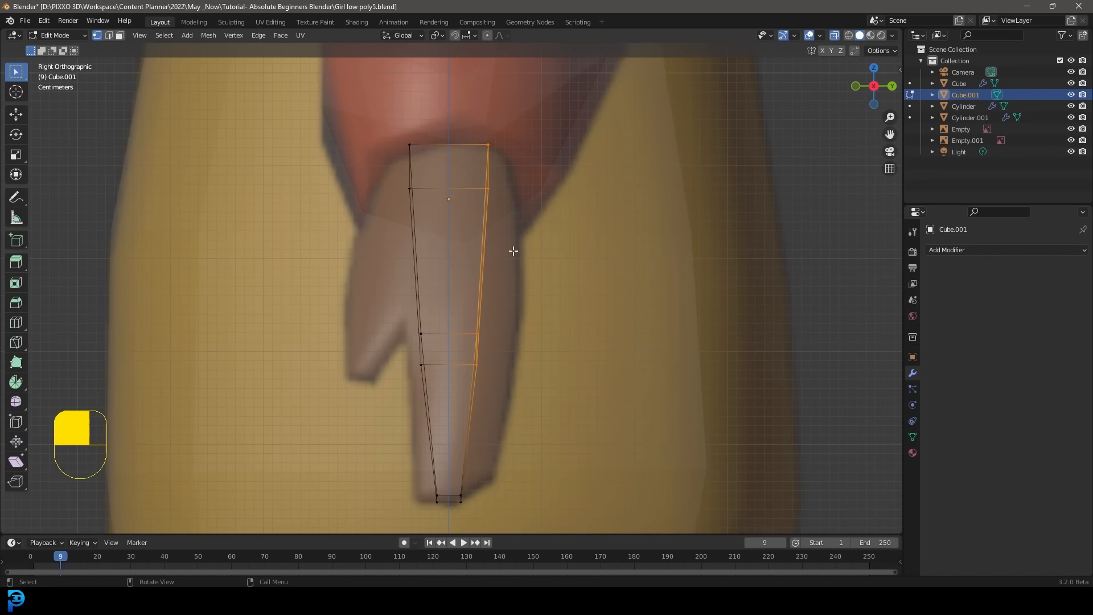
key(g)
click(545, 302)
Move the back and front fingertip vertices onto the corners of the fingertips in the side reference
click(451, 496)
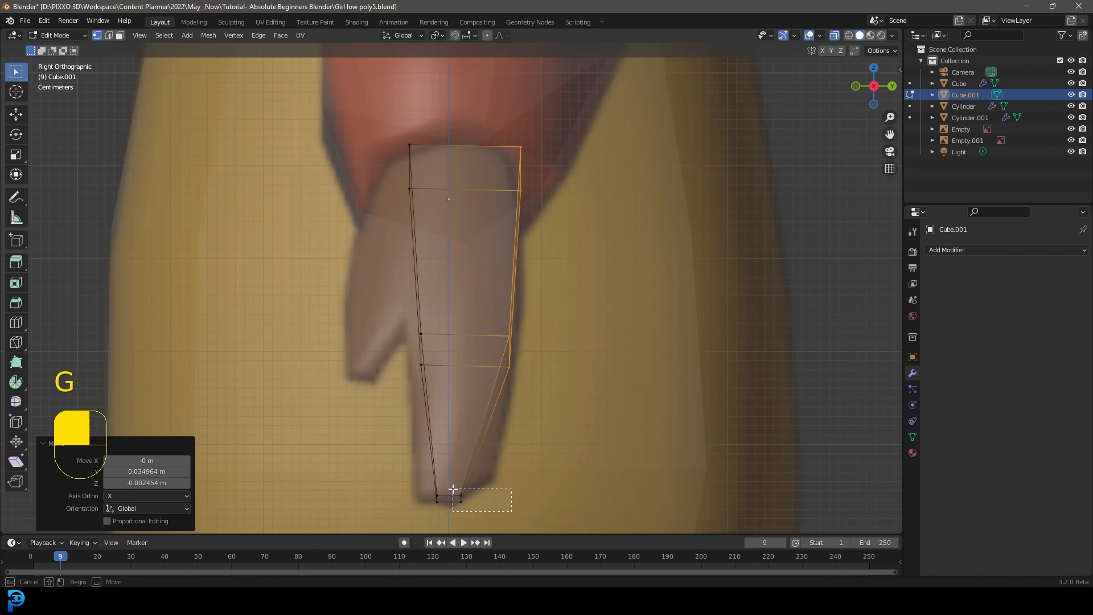
key(g)
click(472, 499)
drag(460, 512, 412, 476)
key(g)
click(424, 488)
Move the front-side middle vertices to the thumb crease and the front wrist vertices about -0.024 m along Y
drag(445, 386, 405, 317)
key(g)
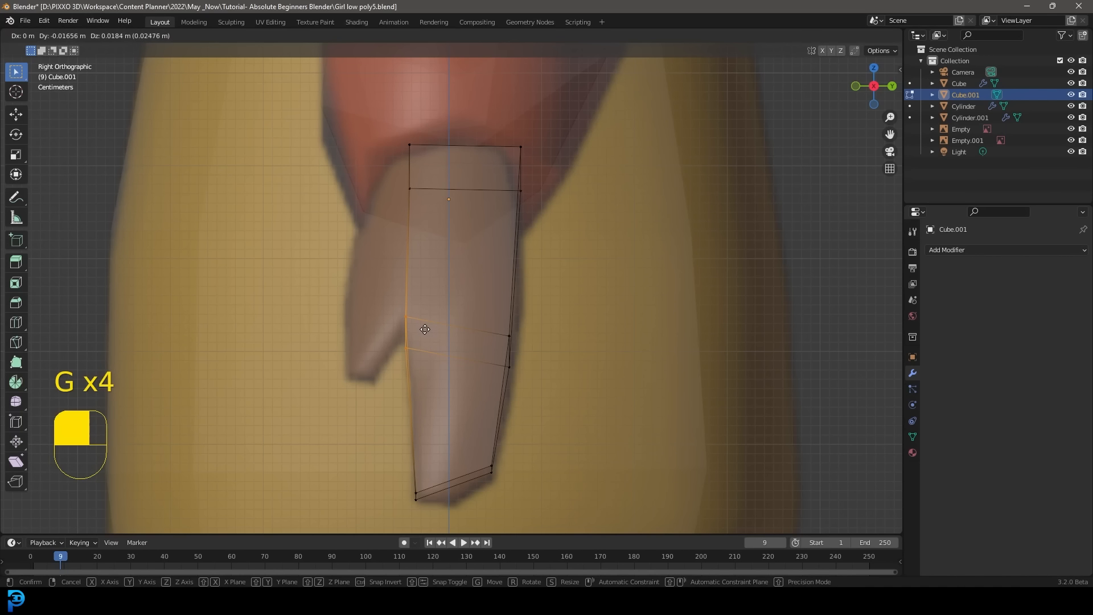
click(427, 297)
drag(433, 217, 387, 134)
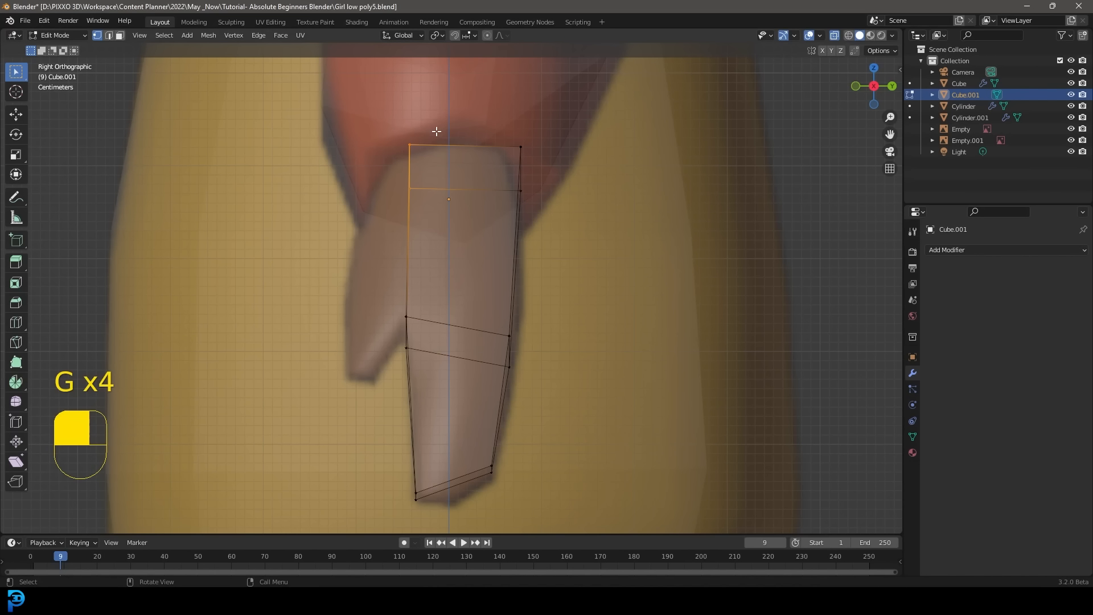
key(g)
click(437, 151)
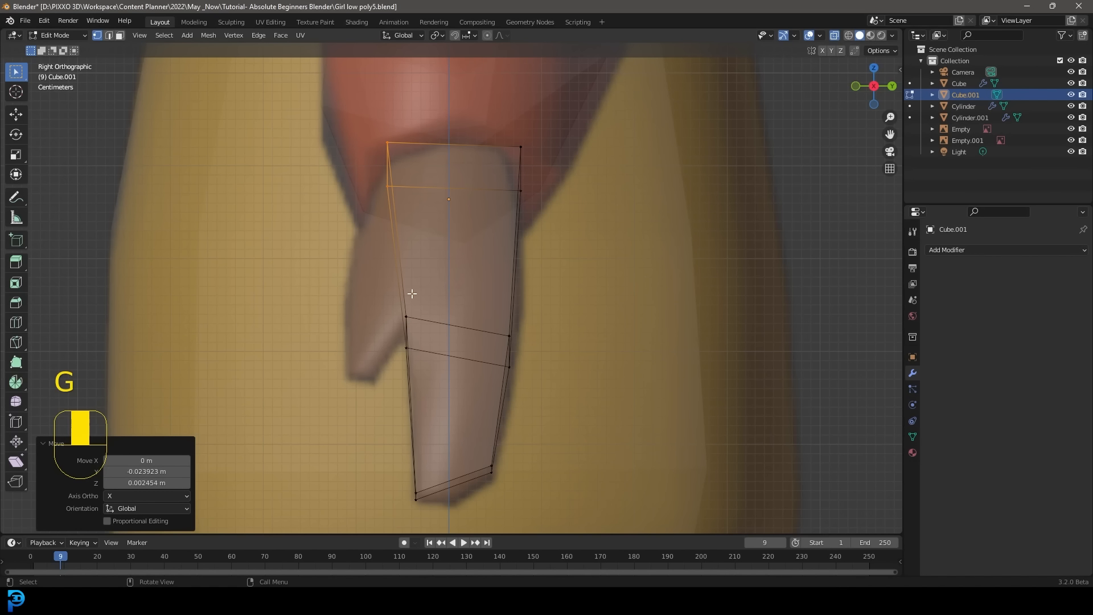
Add one centred loop cut around the palm section between the wrist and the finger segment
middle_drag(406, 300, 406, 223)
scroll(406, 223, up, 2)
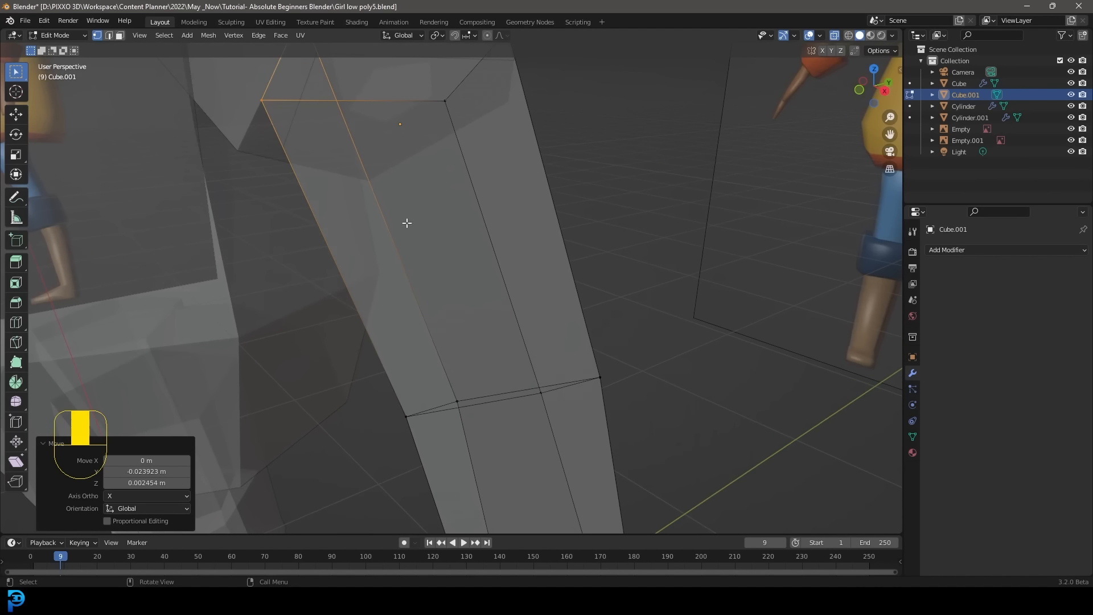
key(ctrl+r)
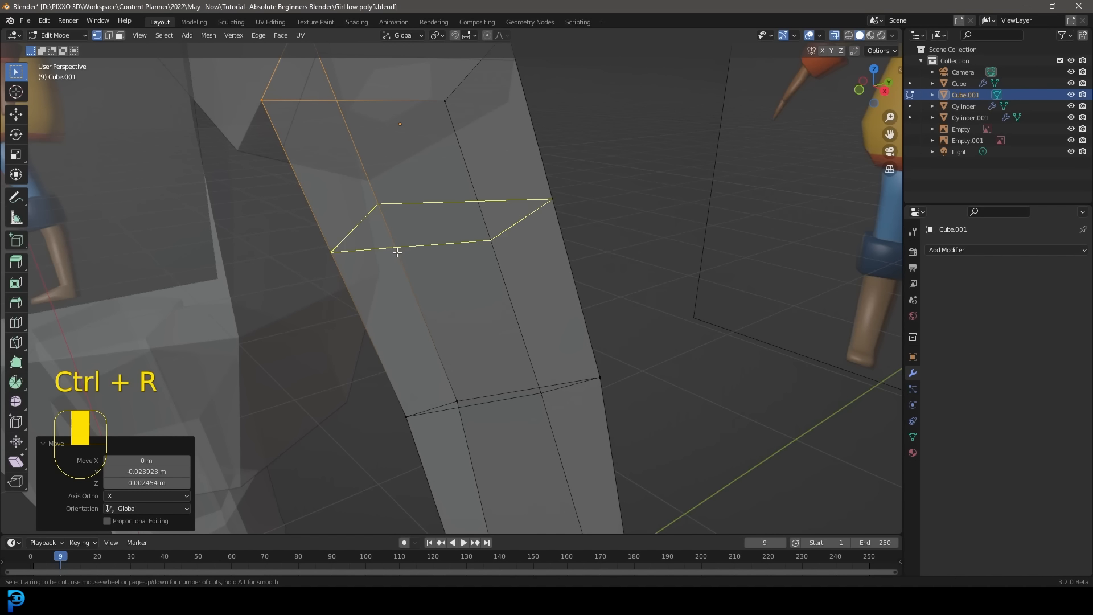
click(386, 217)
right_click(386, 217)
middle_drag(385, 217, 417, 228)
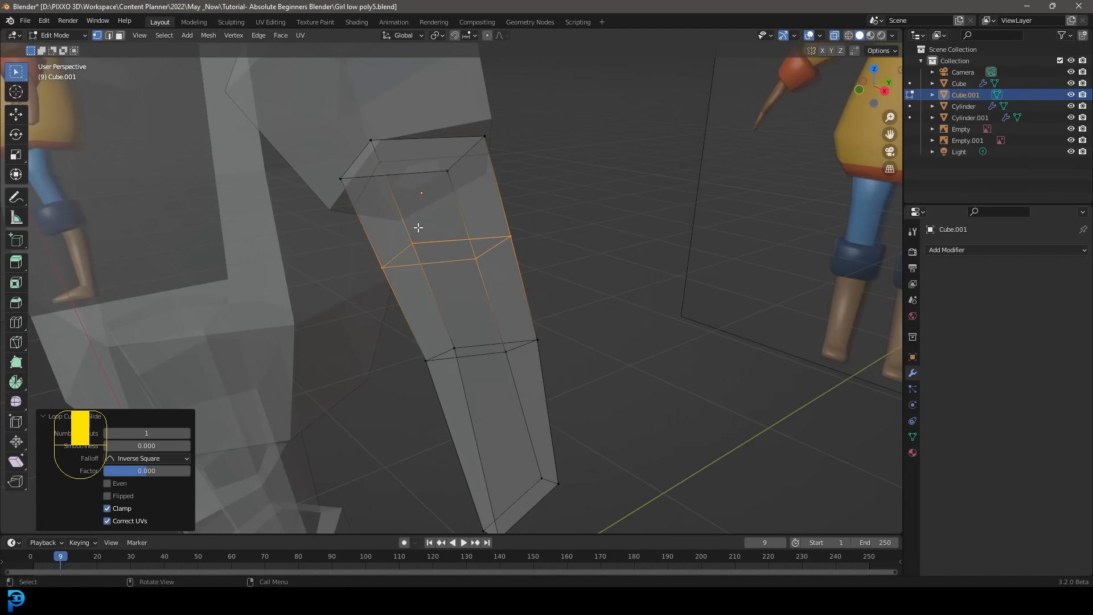
Select the palm's front side face below the new loop, move it about -0.024 m in Y and 0.013 m in Z, and rotate it -26.6°
click(120, 36)
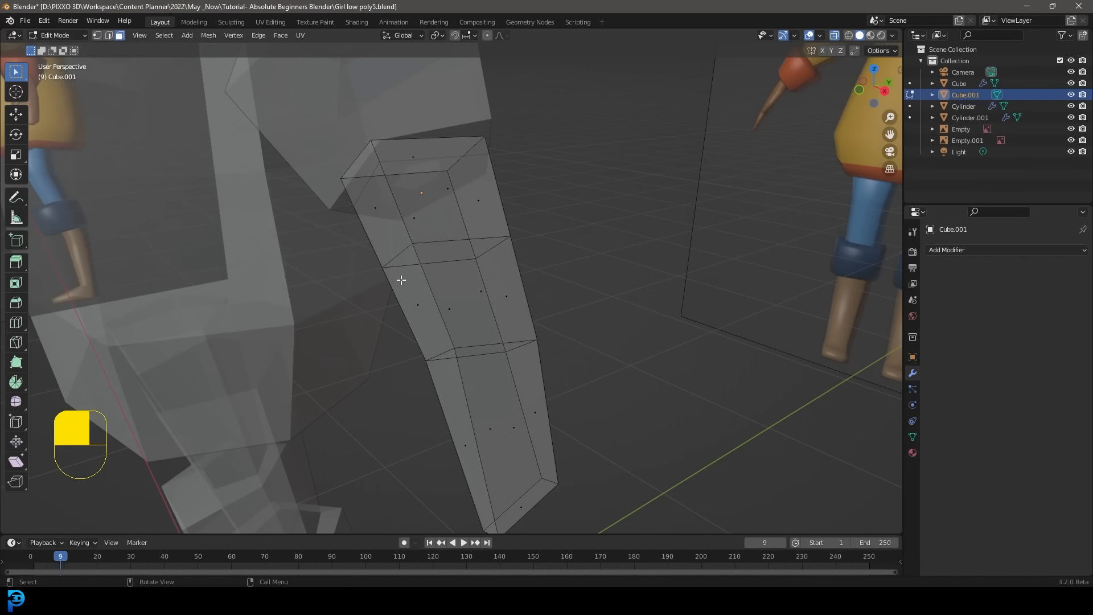
click(433, 298)
key(KP_3)
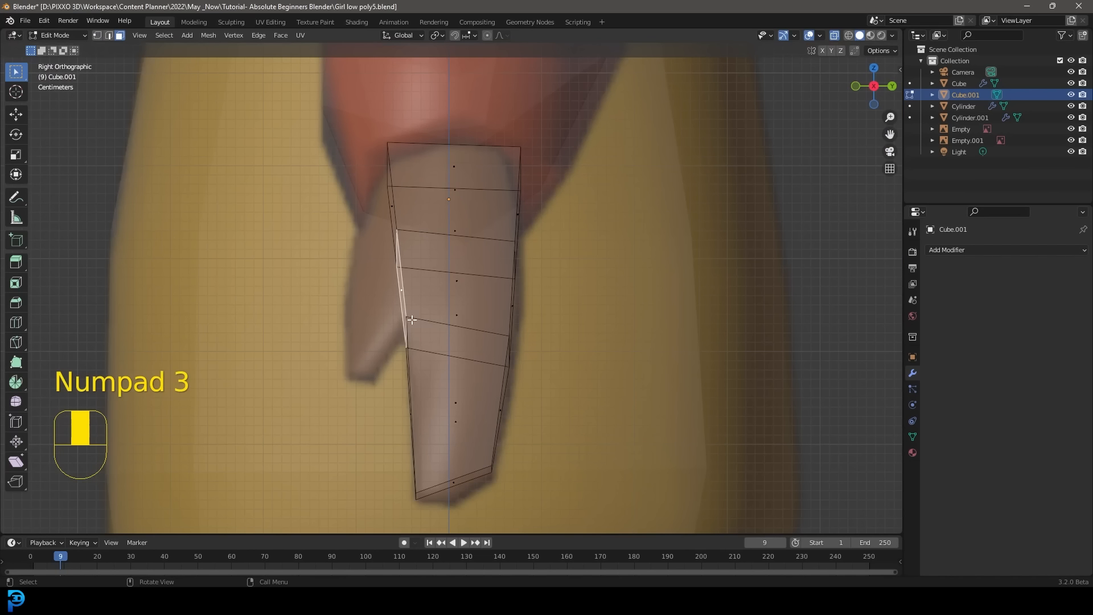
key(g)
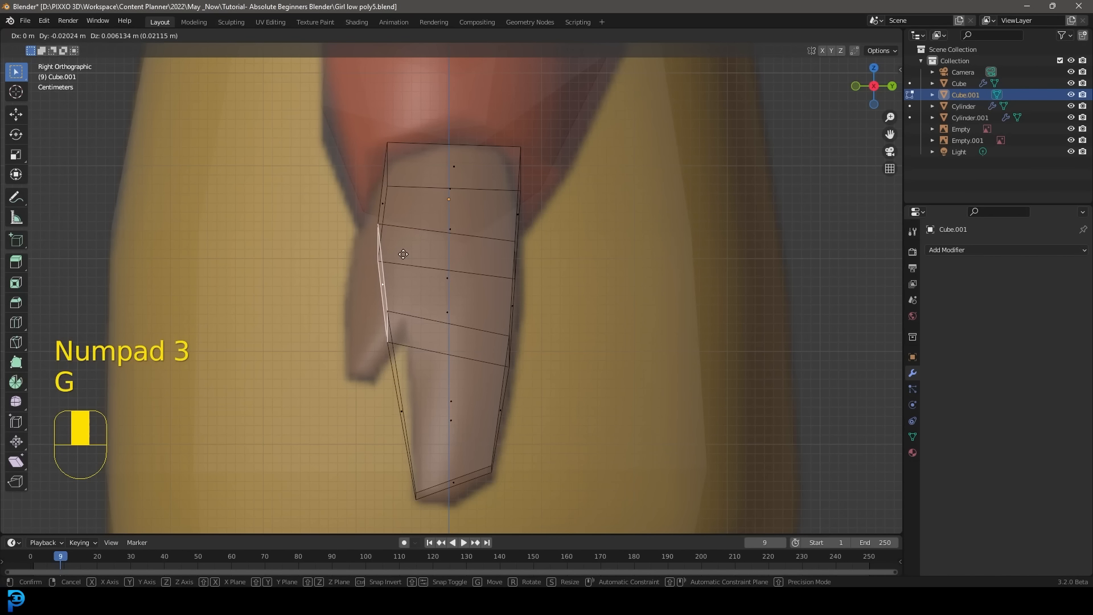
click(398, 246)
key(r)
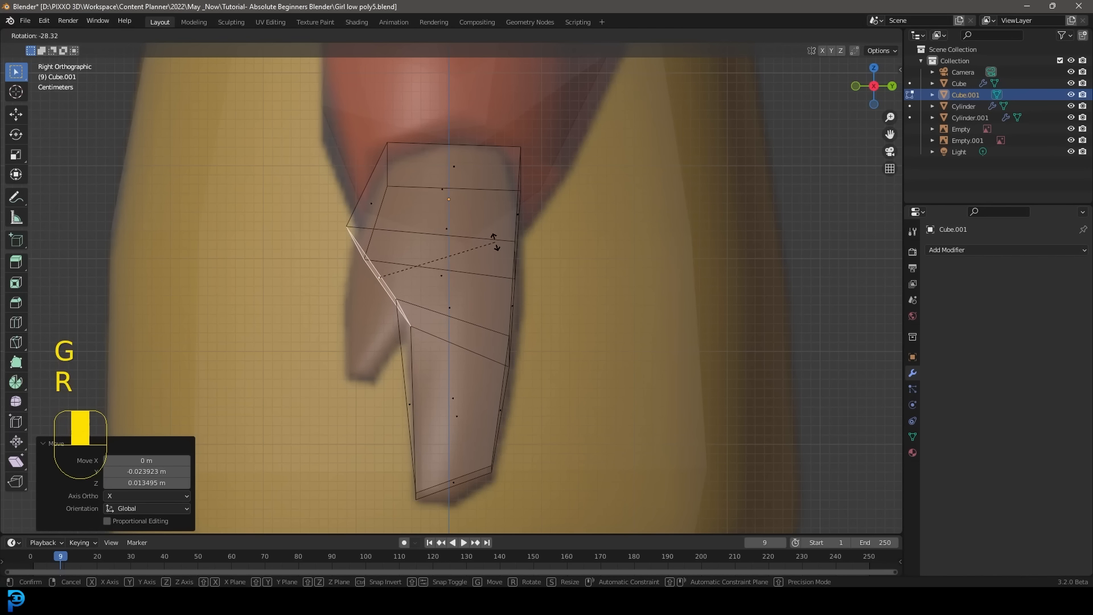
click(445, 249)
Extrude the angled palm face about 0.118 m to start the thumb and scale its end to 0.502
key(e)
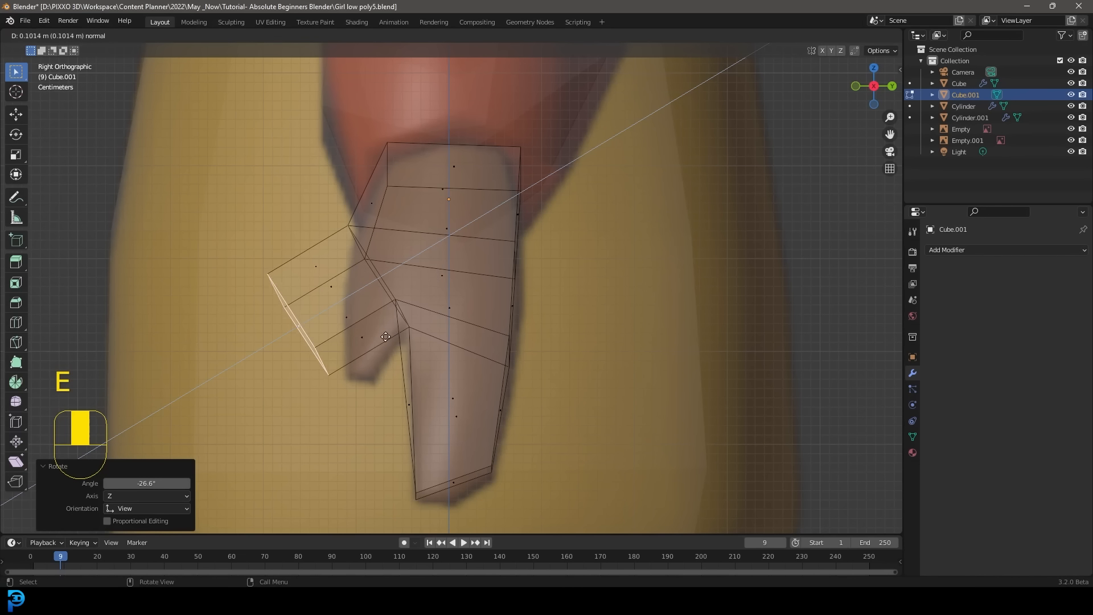
click(378, 348)
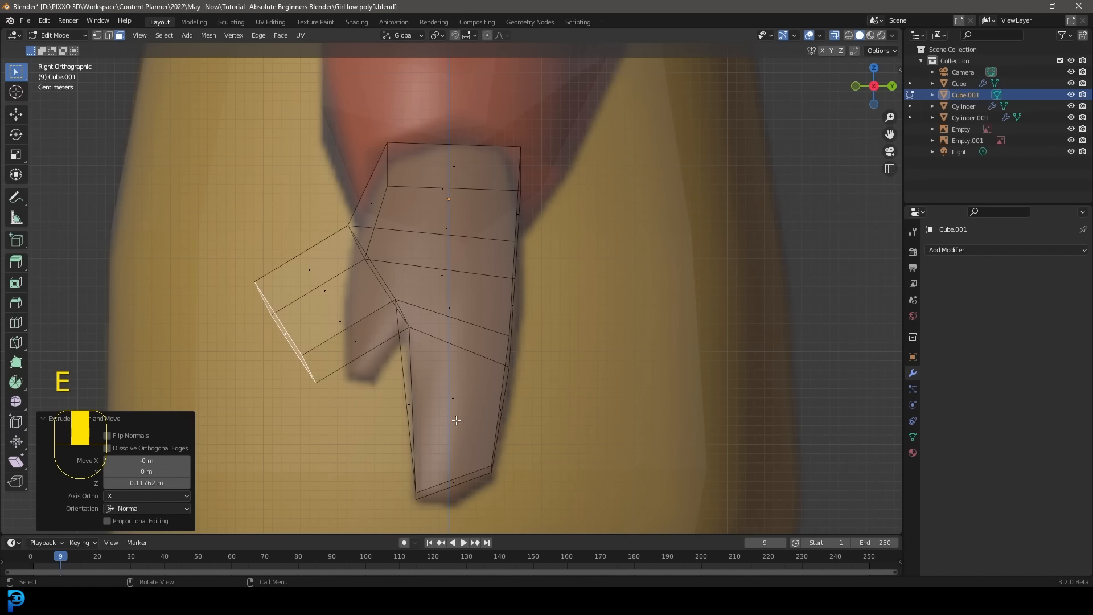
key(s)
click(369, 370)
Rotate the thumb's end face 33.6° and move it about 0.06 m in Y and 0.04 m in Z toward the palm
key(r)
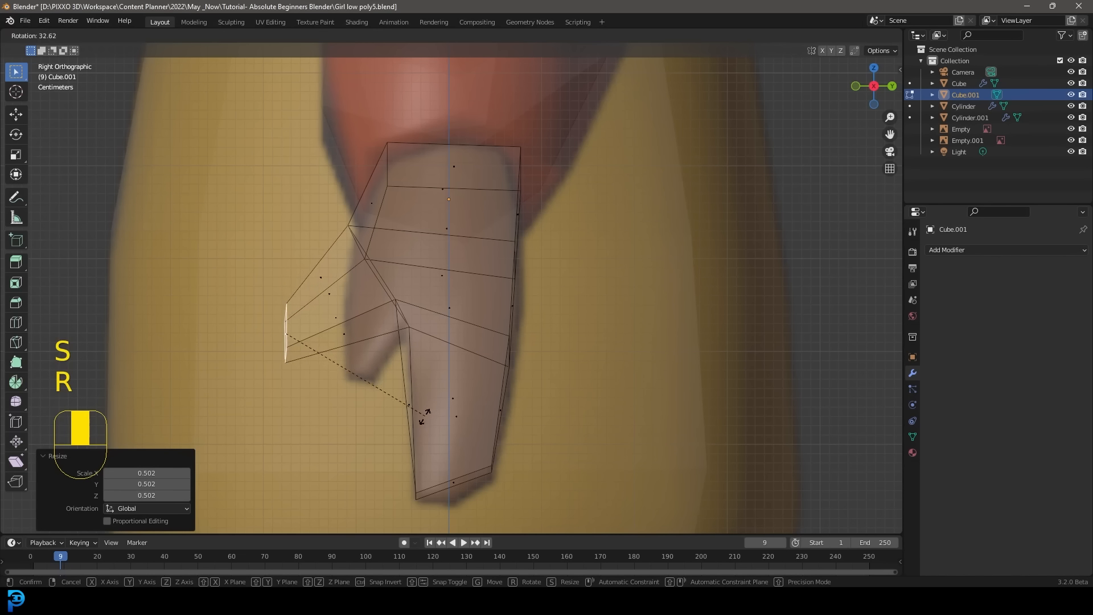
click(418, 419)
key(g)
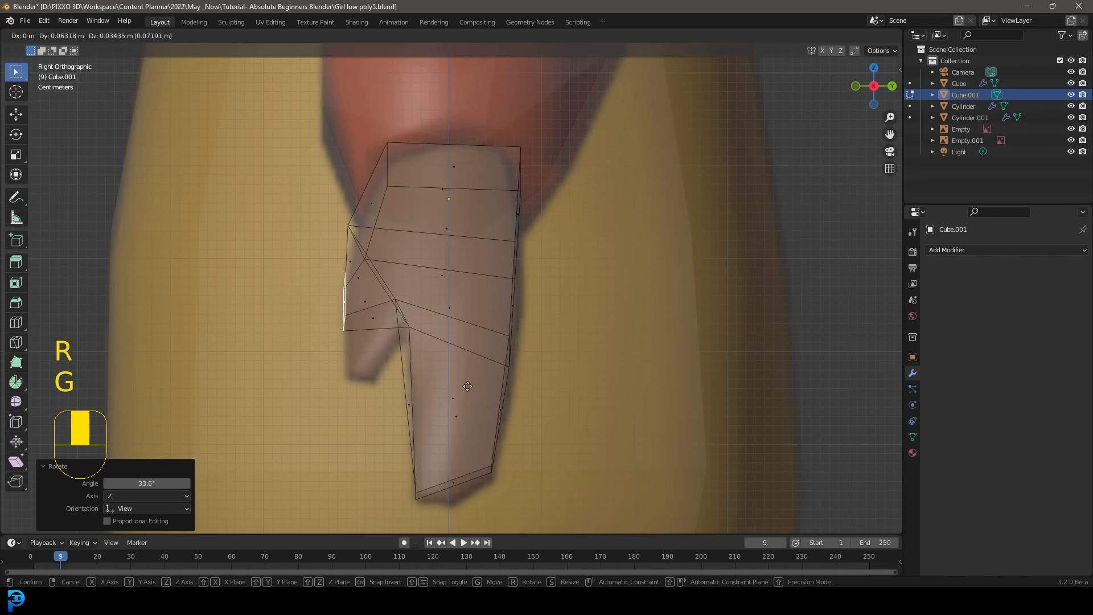
click(397, 332)
Extrude the thumb's underside face about 0.07 m, scale its end to 0.398, and move it about -0.014 m in X and -0.009 m in Z
click(373, 317)
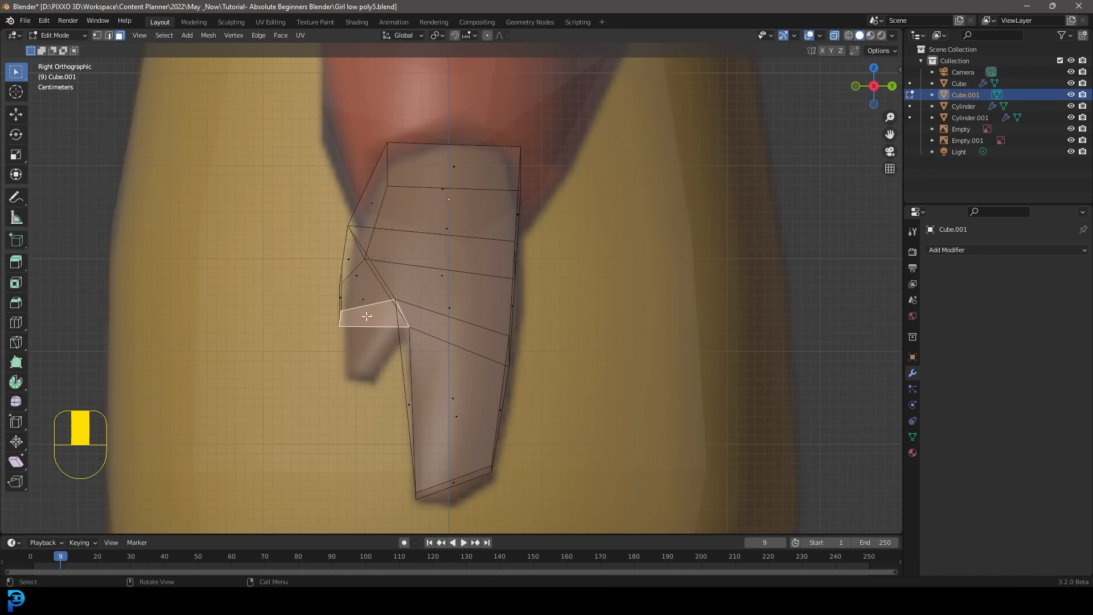
middle_drag(372, 317, 538, 241)
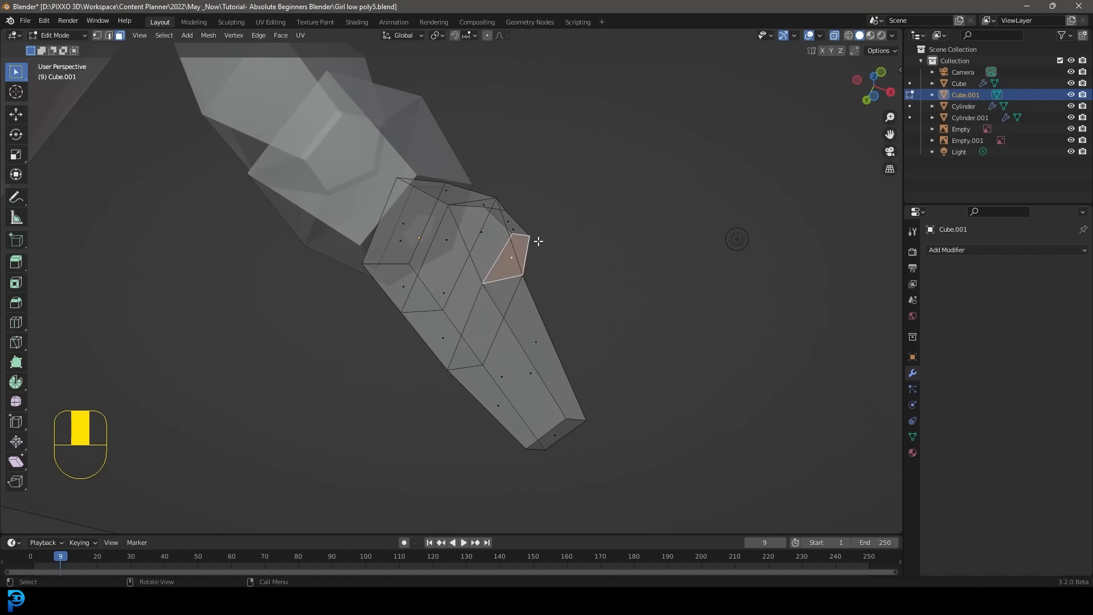
key(KP_1)
scroll(490, 310, up, 3)
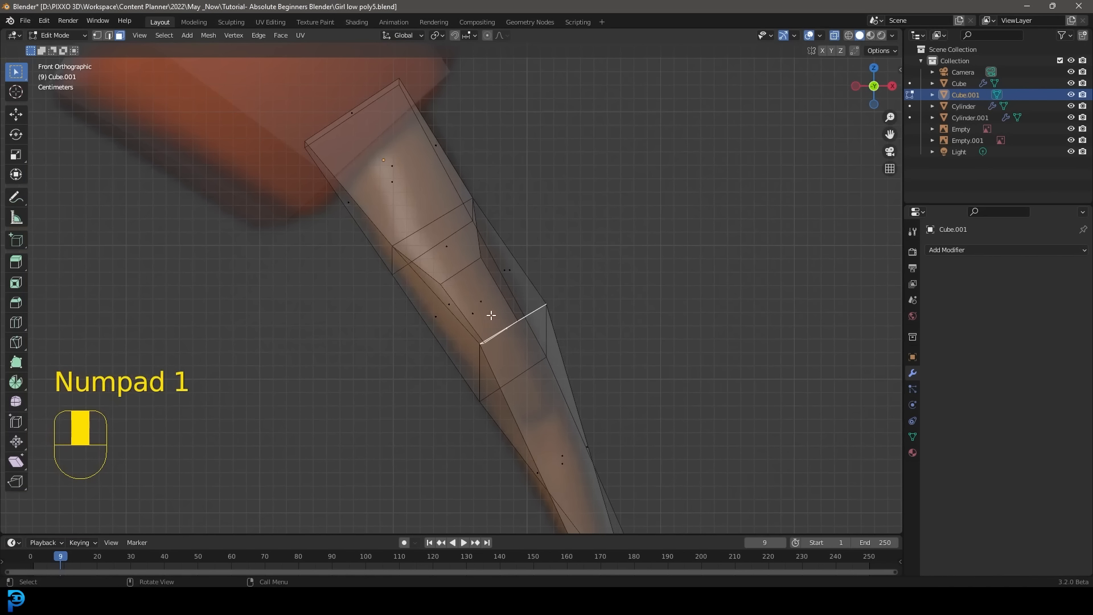
key(e)
click(596, 427)
key(s)
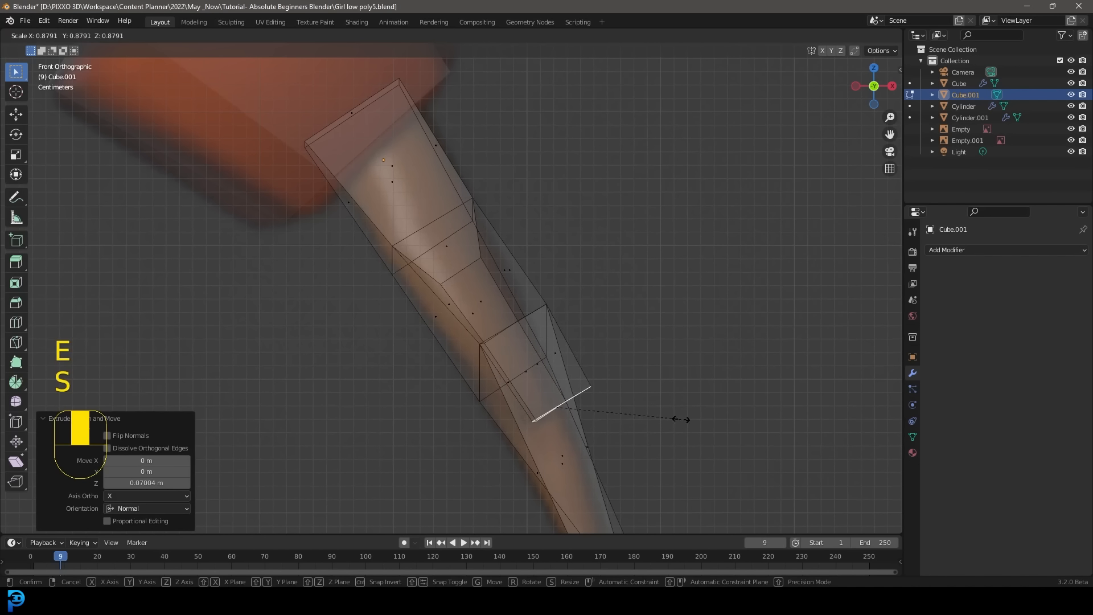
click(609, 405)
key(g)
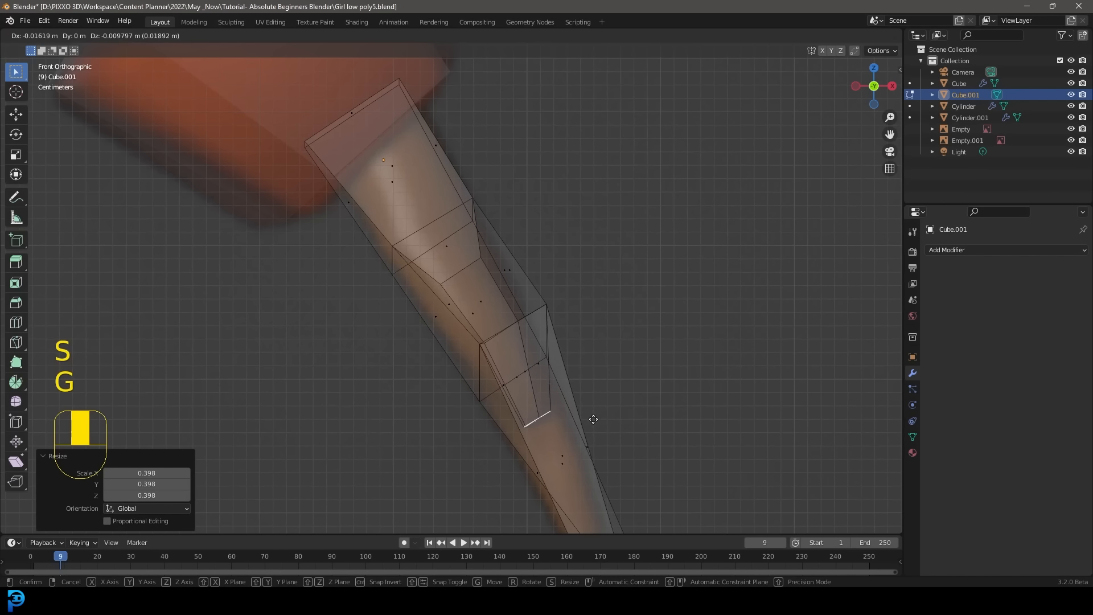
click(600, 397)
Add one centred loop cut running lengthwise along the hand's broad palm and back faces, using solid shading
scroll(600, 397, down, 4)
middle_drag(625, 300, 526, 320)
key(z)
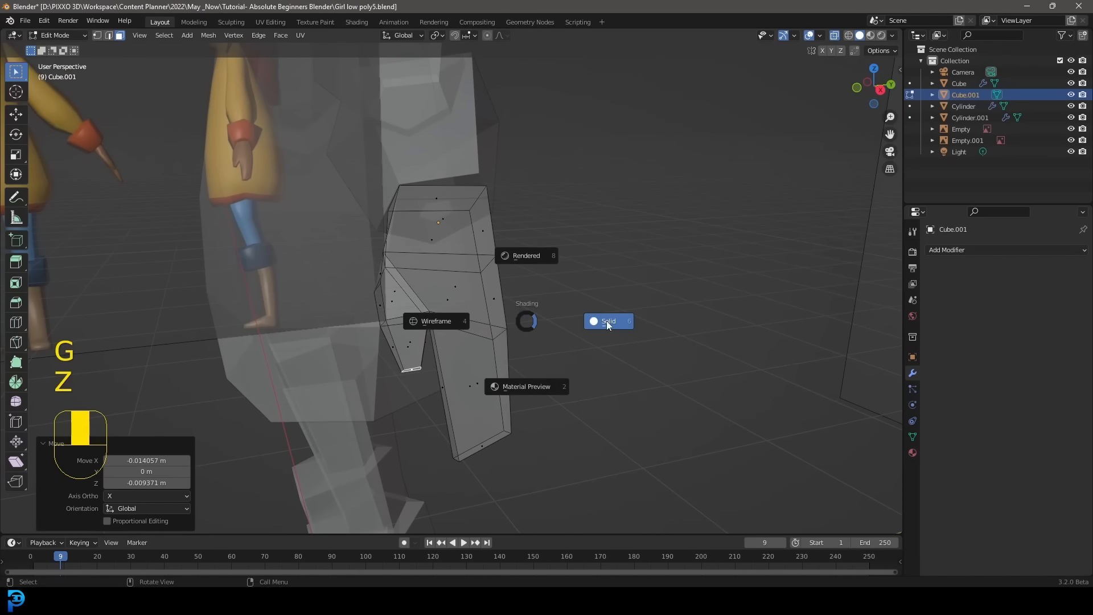
click(607, 321)
scroll(581, 326, down, 2)
key(z)
click(655, 322)
middle_drag(654, 322, 429, 236)
scroll(429, 236, down, 5)
middle_drag(505, 268, 561, 331)
key(ctrl+r)
click(453, 302)
right_click(454, 302)
Add a second centred lengthwise loop cut along the narrow sides of the hand and thumb, halving their thickness
key(KP_Decimal)
key(ctrl+r)
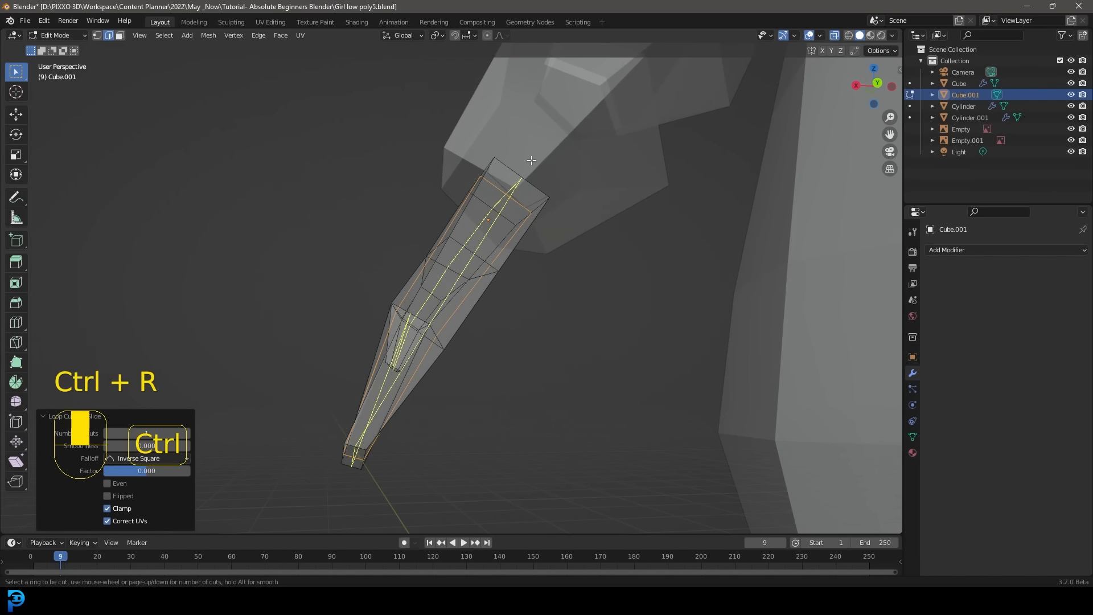
click(525, 169)
right_click(525, 169)
Smooth all vertices of the hand with a smoothing value of about 0.272 and deselect the mesh
scroll(442, 256, down, 4)
middle_drag(442, 256, 539, 309)
middle_drag(457, 391, 500, 276)
key(a)
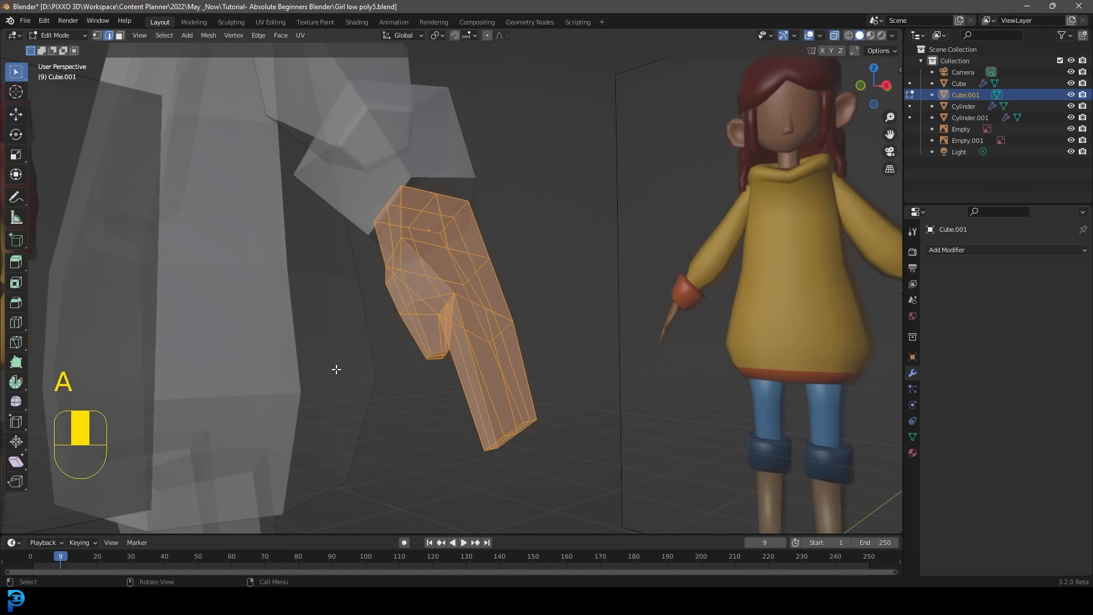
click(16, 401)
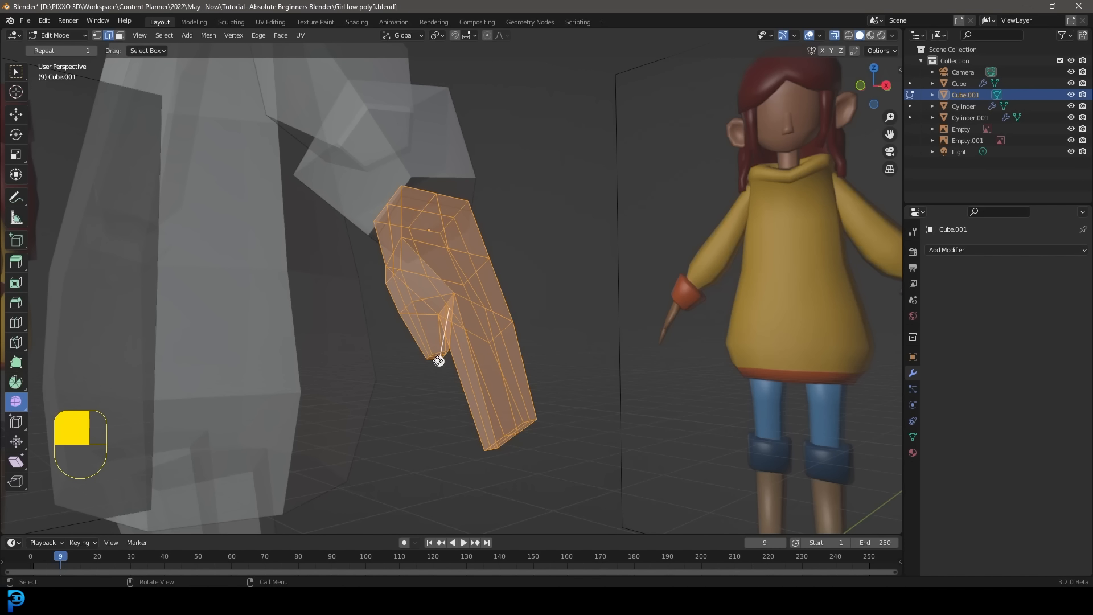
drag(437, 361, 498, 454)
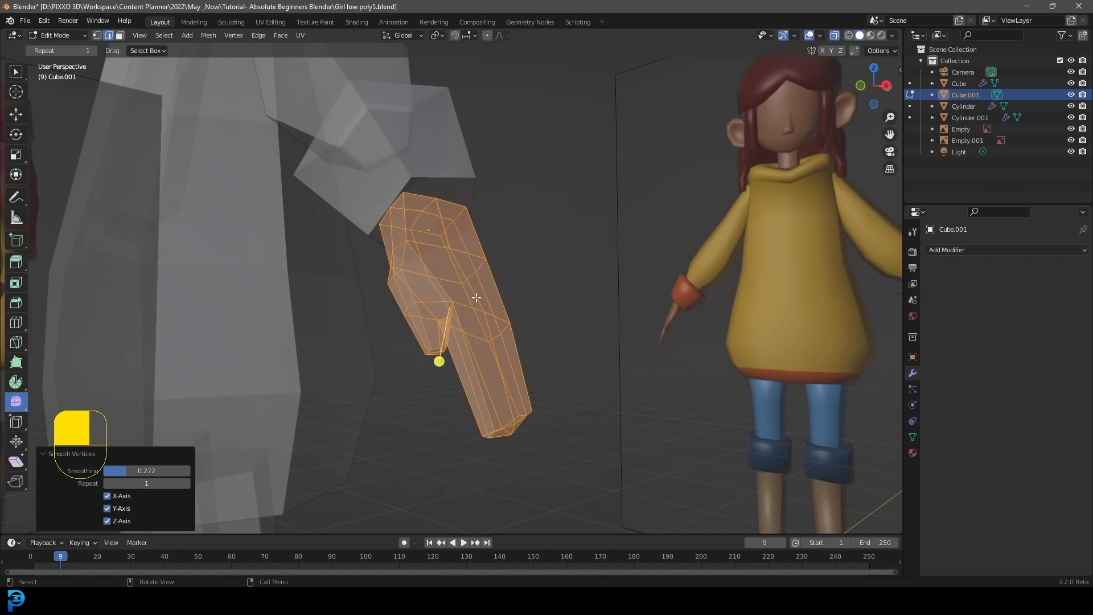
click(21, 116)
middle_drag(526, 211, 443, 227)
key(z)
key(alt+a)
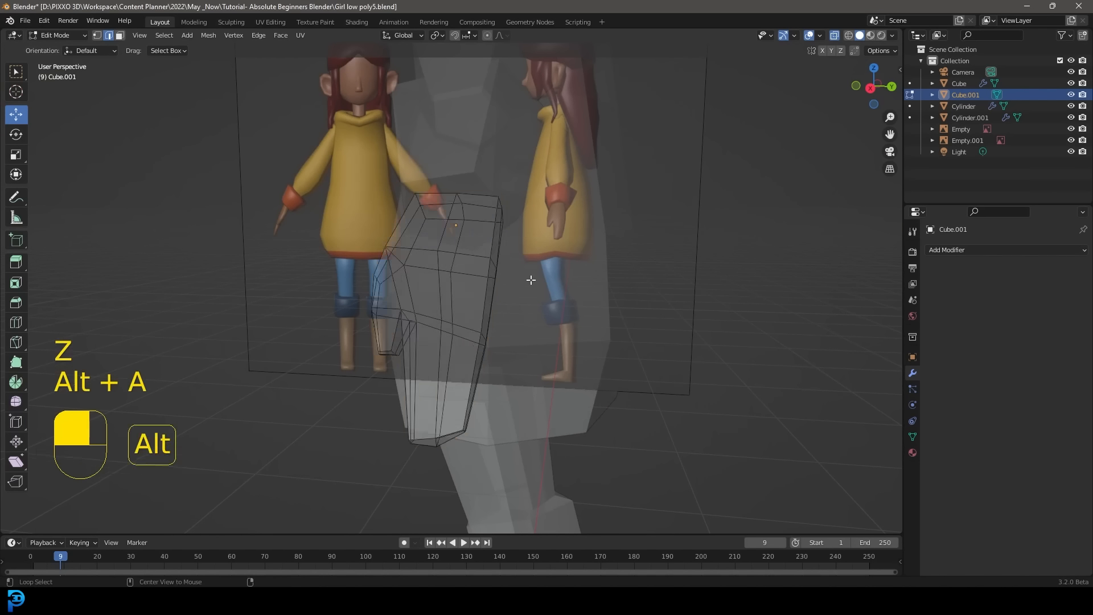
Leave Edit Mode and join the hand Cube.001 into the mirrored sleeve object Cylinder.001
scroll(530, 280, down, 3)
middle_drag(530, 280, 698, 302)
scroll(705, 300, down, 3)
scroll(698, 303, up, 2)
key(Tab)
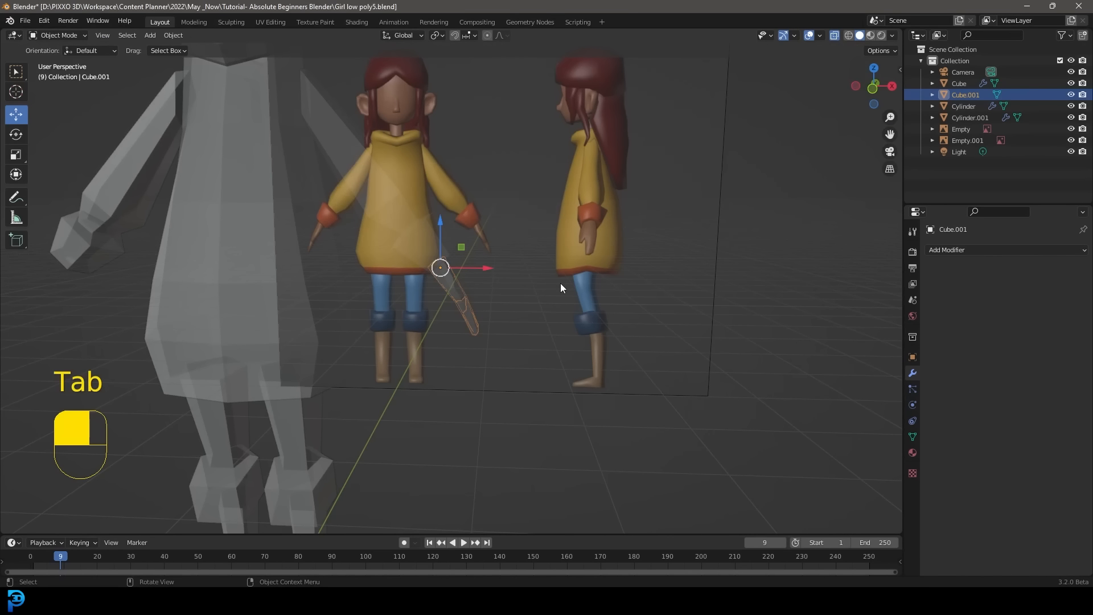
key(KP_1)
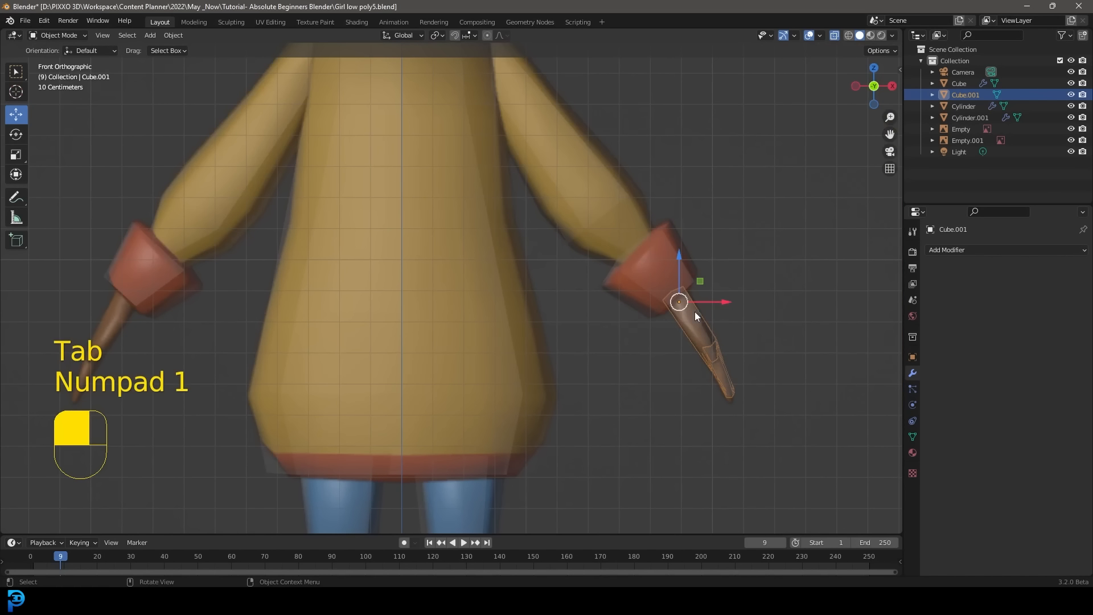
scroll(671, 297, down, 2)
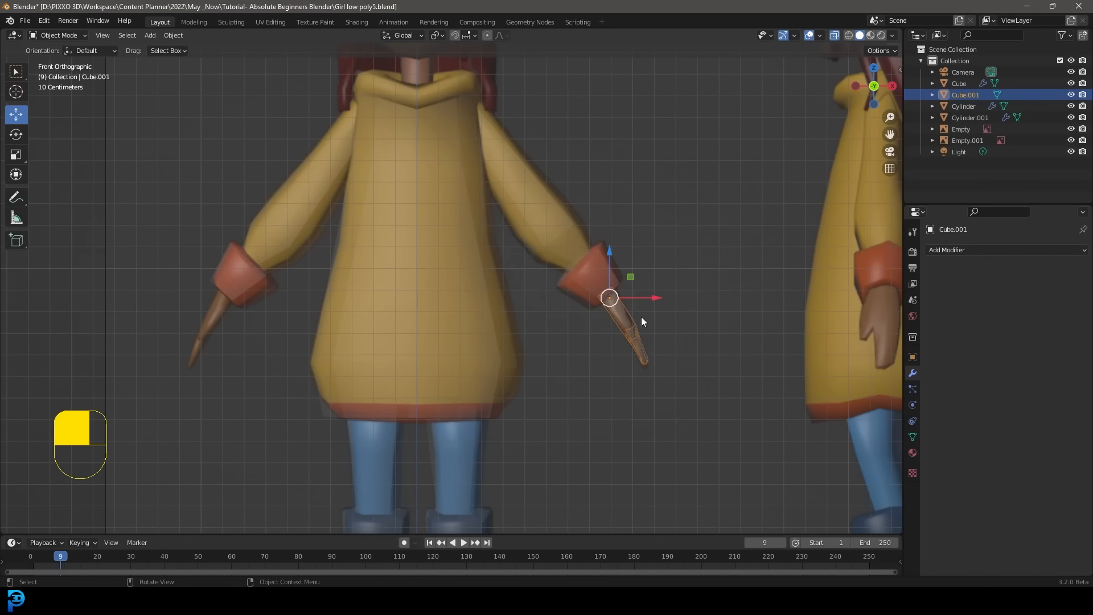
key(shift)
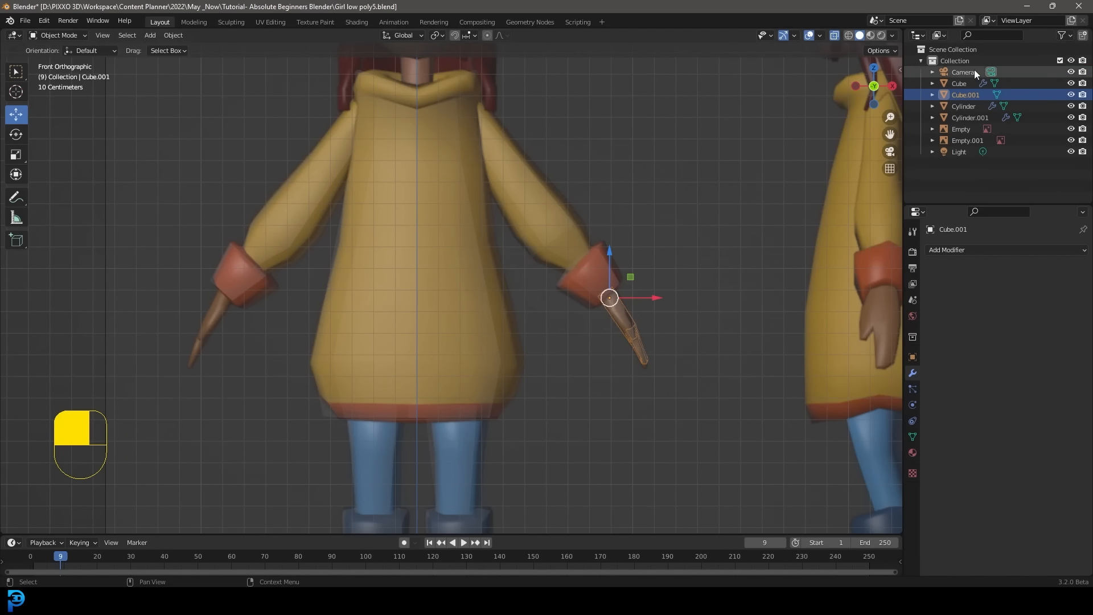
key(shift)
shift+click(587, 222)
key(ctrl)
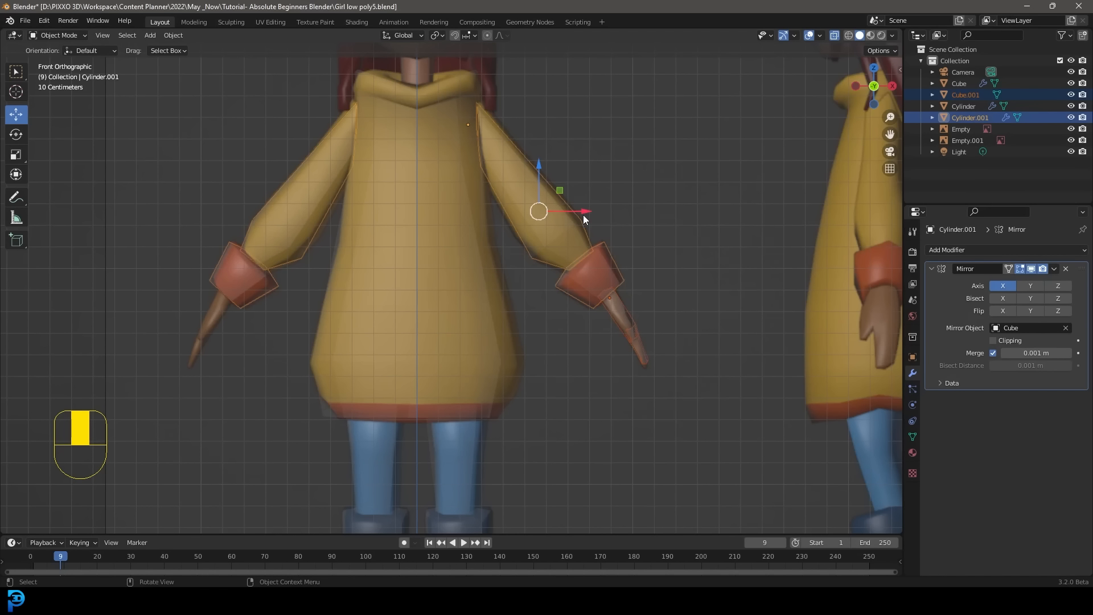
key(ctrl+j)
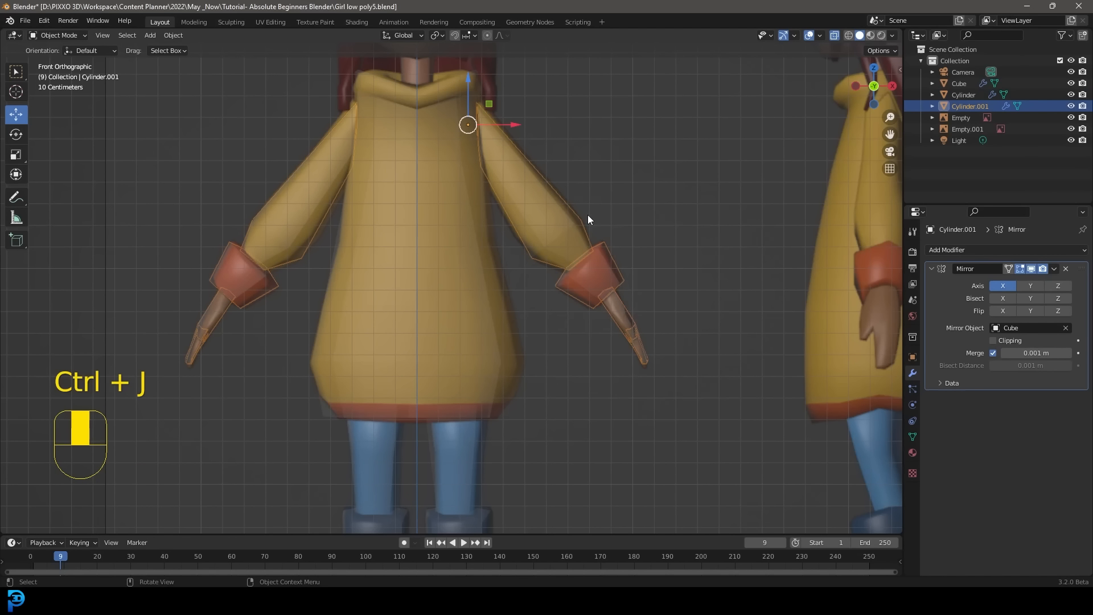
Examine the joined arms and hands against the body with X-ray turned off and nothing selected
middle_drag(606, 250, 584, 340)
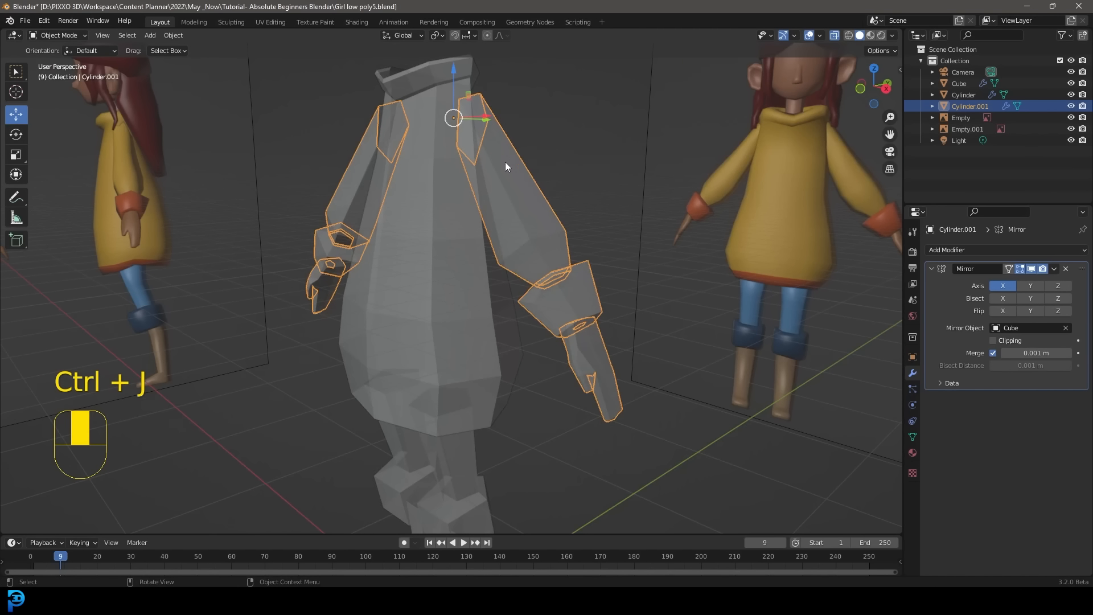
scroll(508, 185, down, 3)
key(g)
right_click(565, 208)
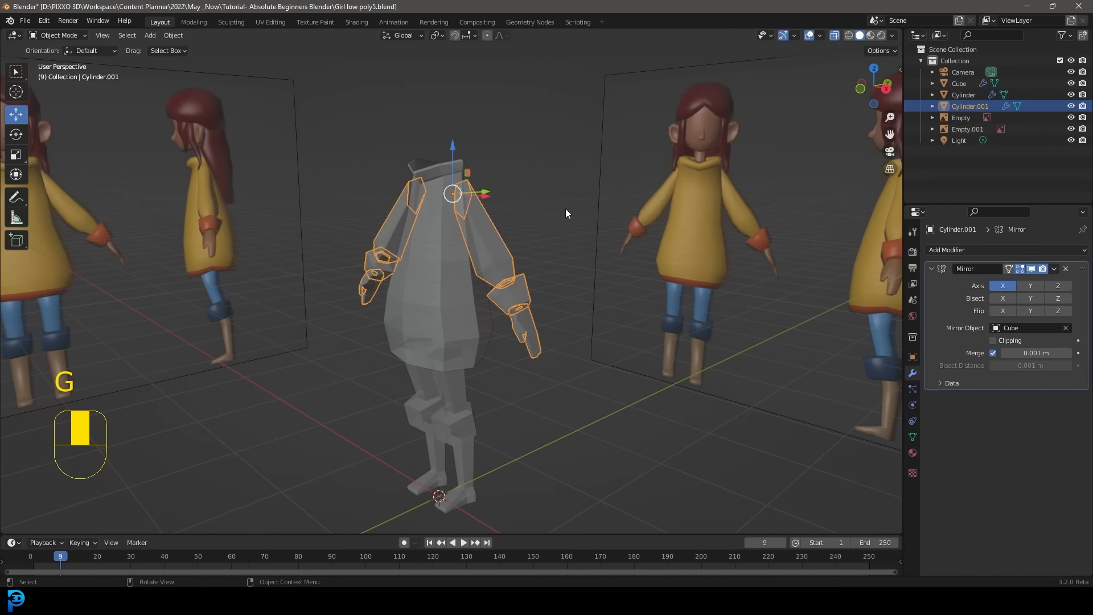
scroll(535, 227, up, 2)
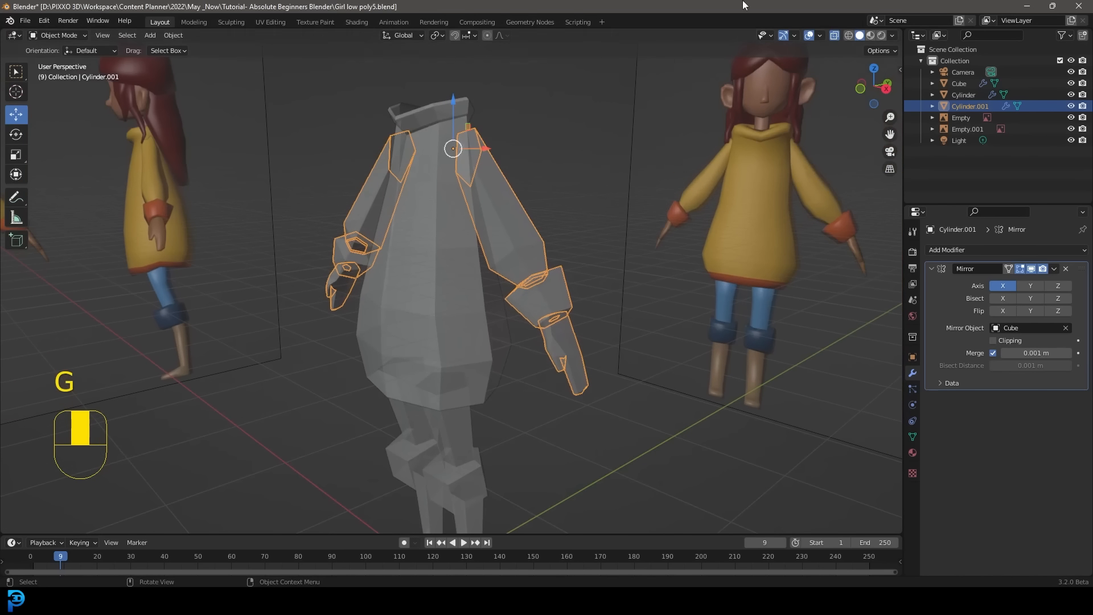
click(834, 35)
scroll(531, 279, down, 3)
middle_drag(531, 279, 635, 303)
key(alt+a)
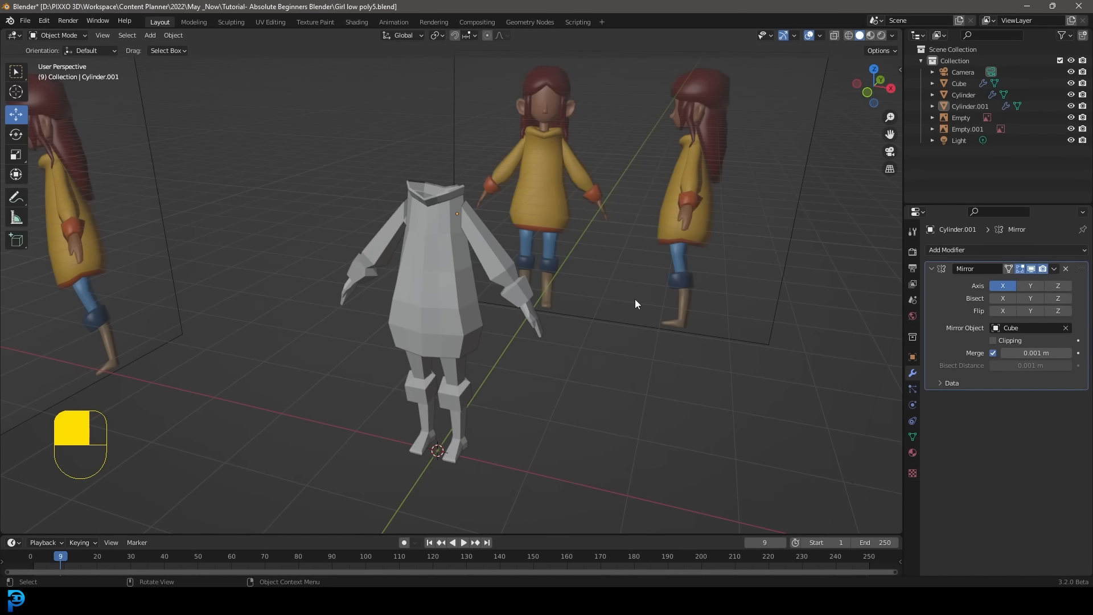
Add a new 2 m cube at the world origin for the head, working in front view
key(KP_1)
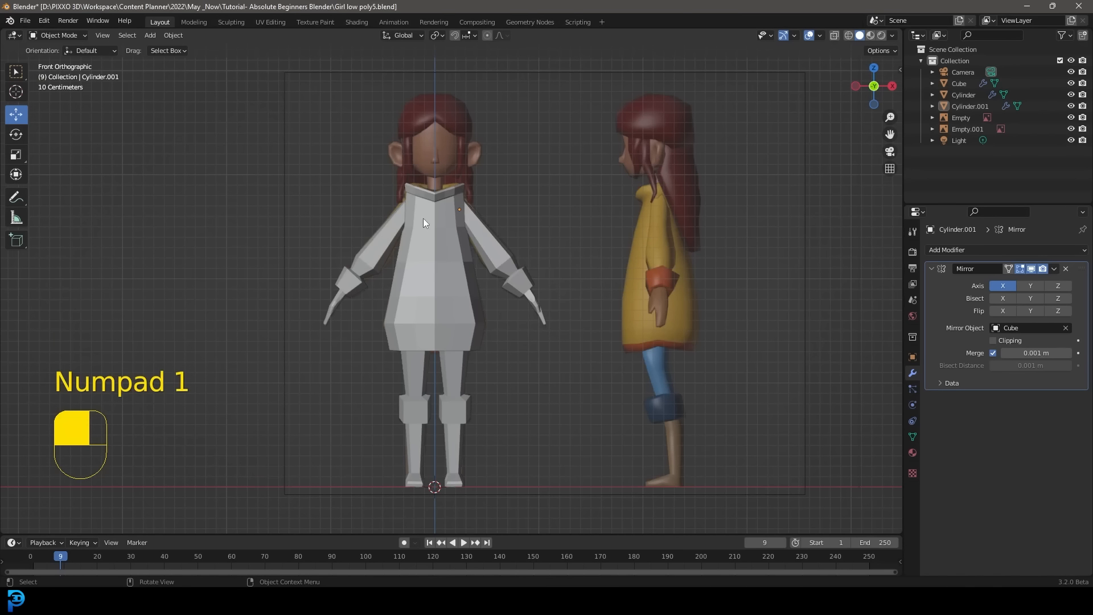
shift+middle_drag(397, 187, 476, 299)
scroll(476, 299, up, 5)
shift+middle_drag(676, 258, 567, 326)
scroll(567, 307, up, 1)
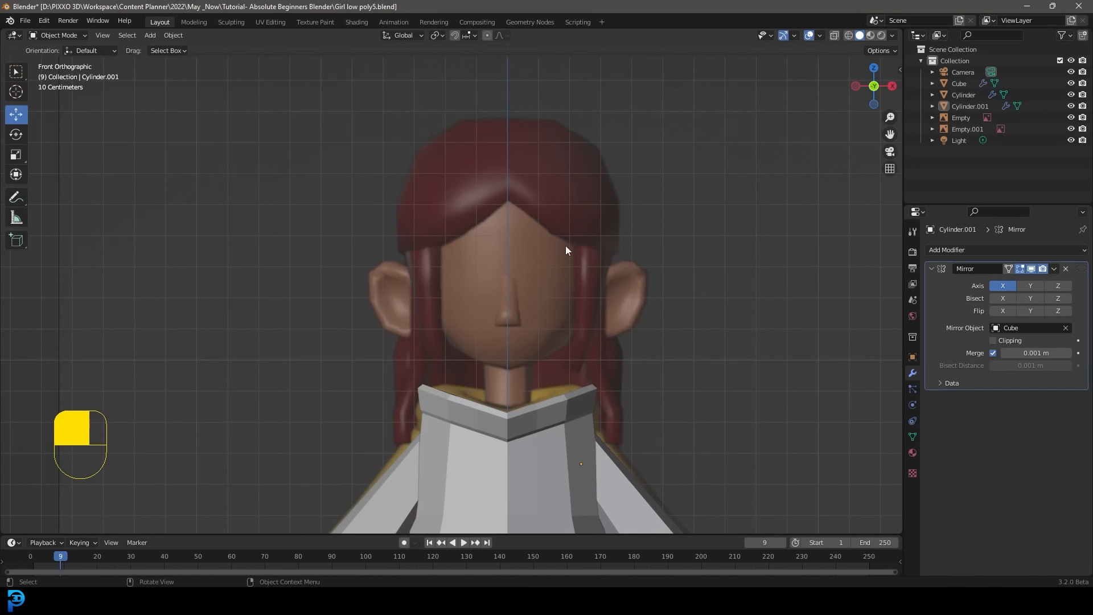
key(shift+a)
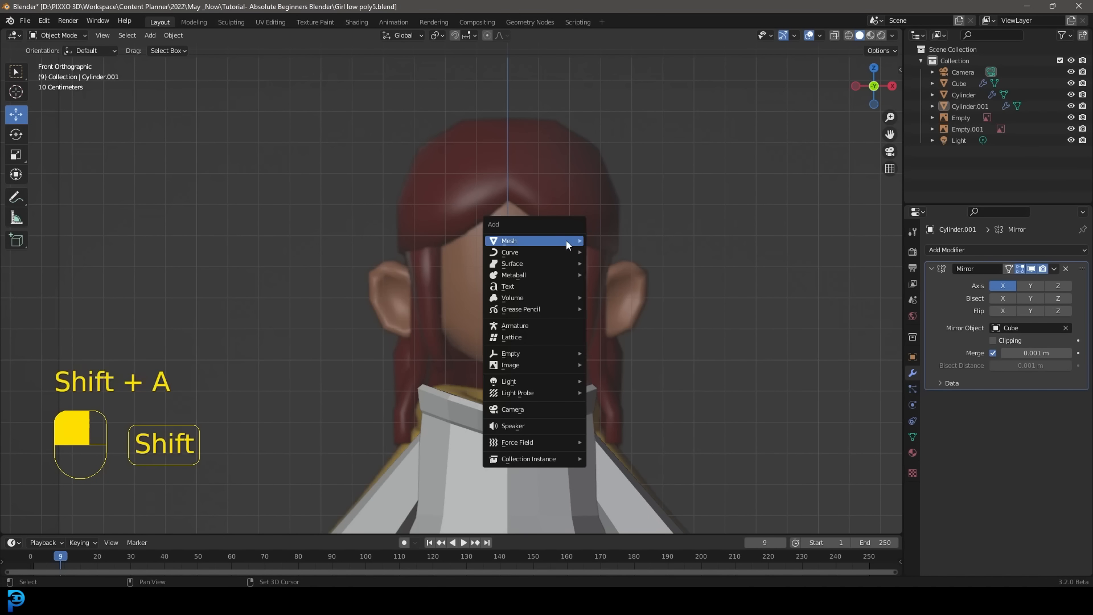
mouse_move(566, 240)
click(615, 255)
scroll(592, 337, down, 8)
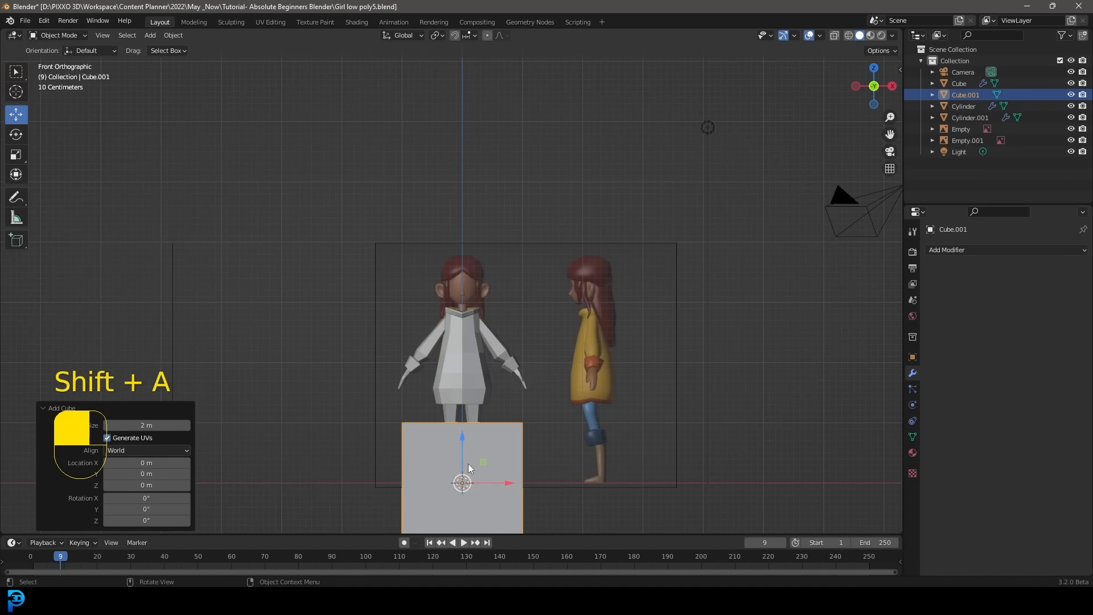
Move the new cube 3.27 m along Z onto the reference face and scale it to 0.286
key(g)
key(z)
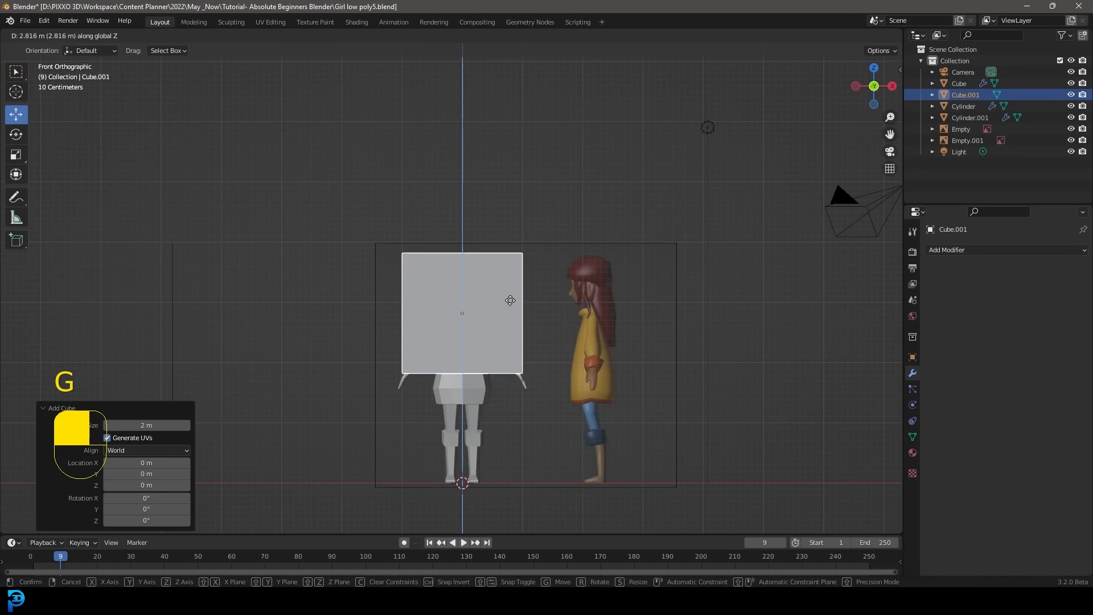
click(514, 283)
scroll(577, 300, up, 10)
scroll(773, 349, down, 3)
key(s)
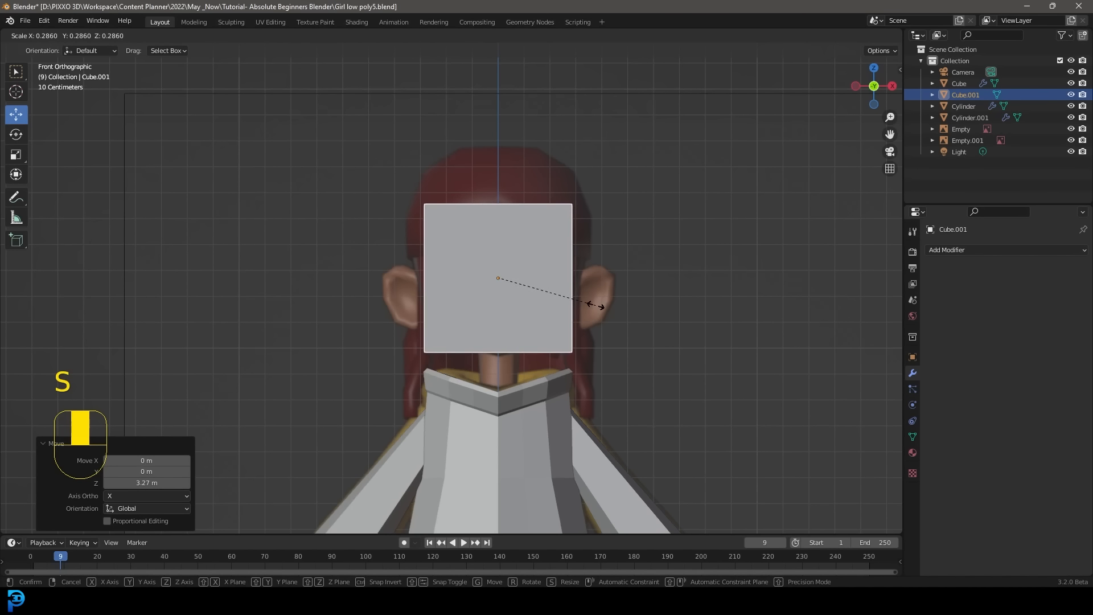
click(596, 307)
Turn on X-ray and add one centred horizontal loop cut around the head cube, working in right side view
click(835, 36)
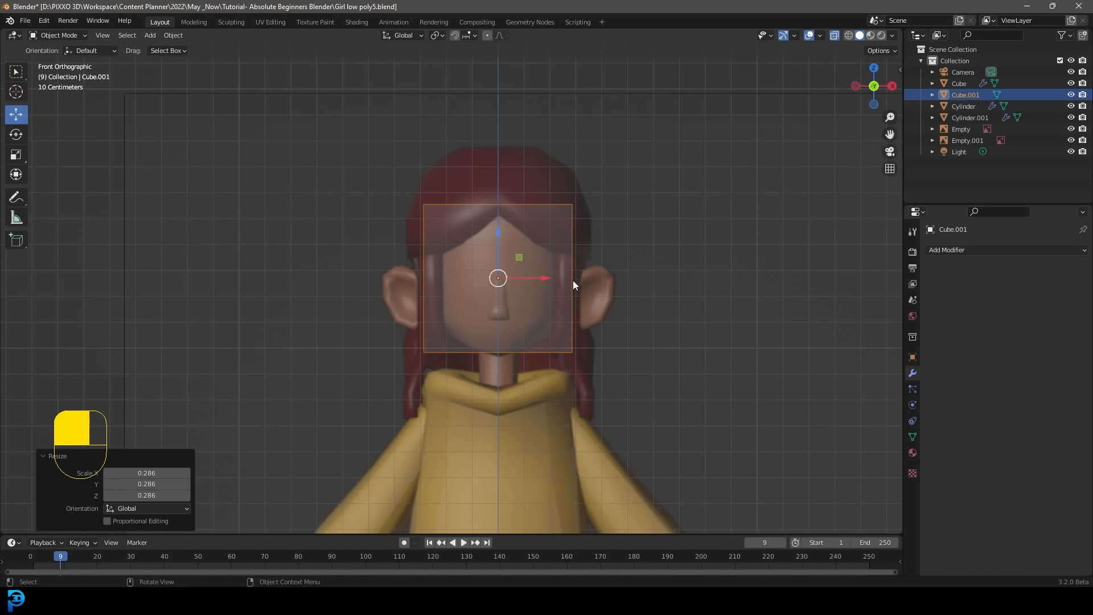
key(KP_3)
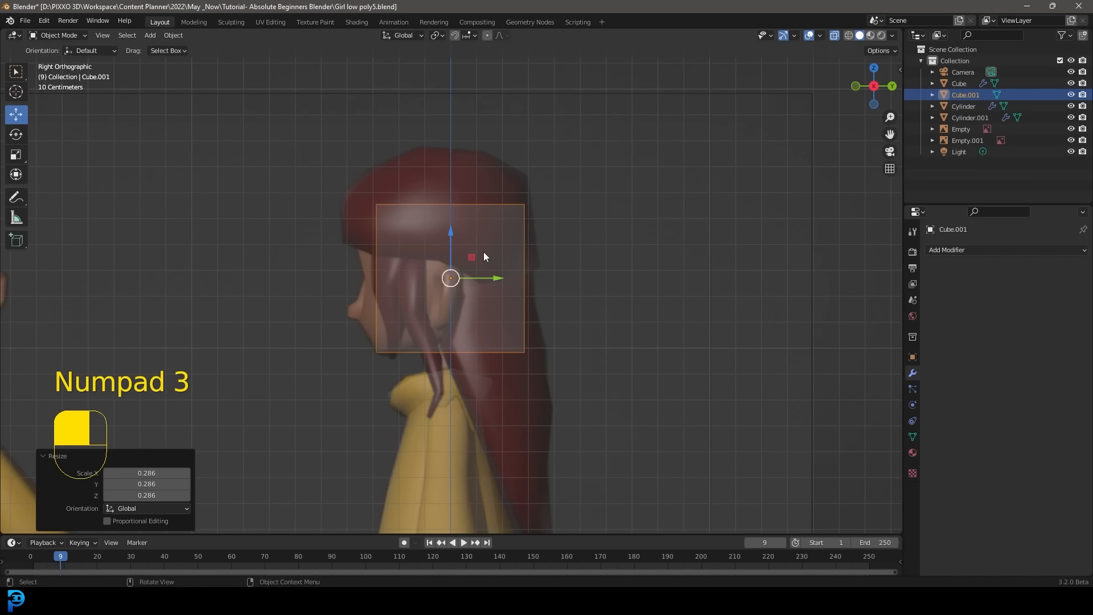
scroll(492, 311, up, 2)
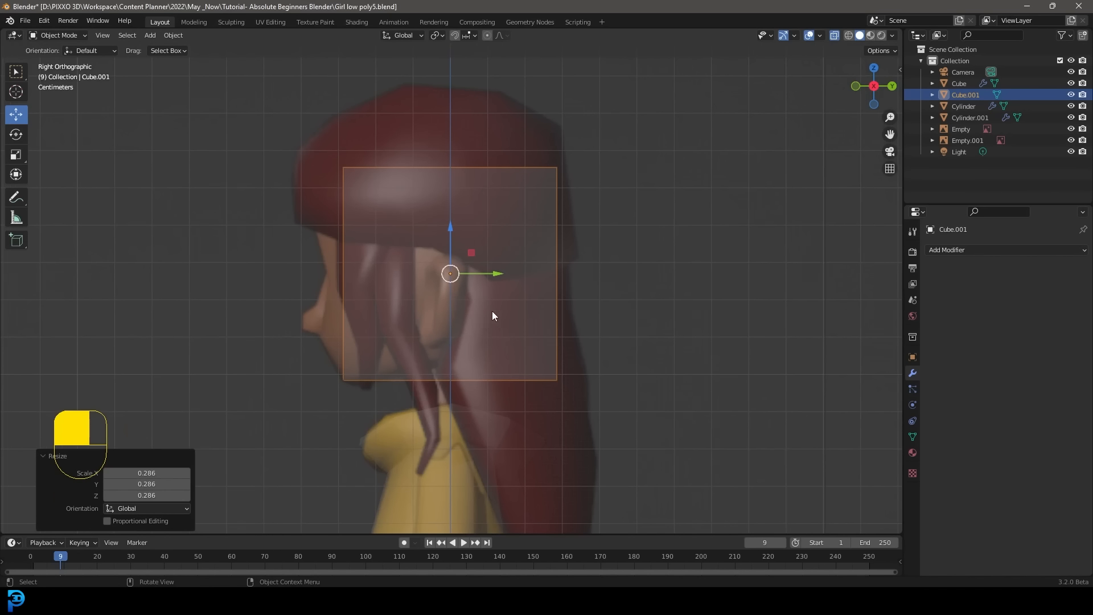
shift+middle_drag(491, 311, 552, 332)
scroll(552, 332, up, 1)
key(Tab)
scroll(371, 317, down, 2)
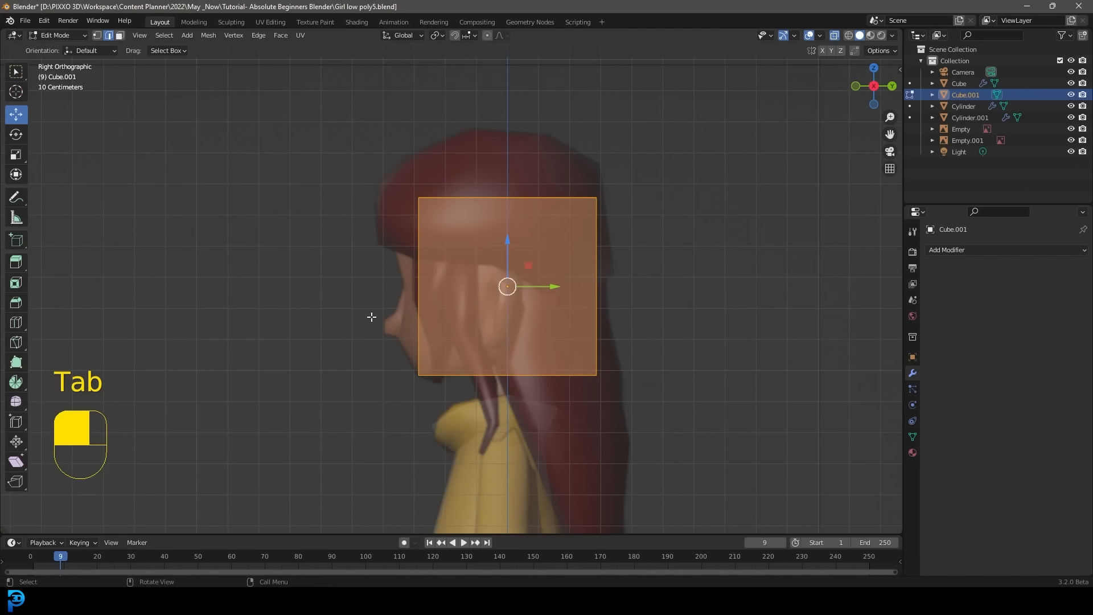
scroll(415, 271, up, 2)
key(ctrl+r)
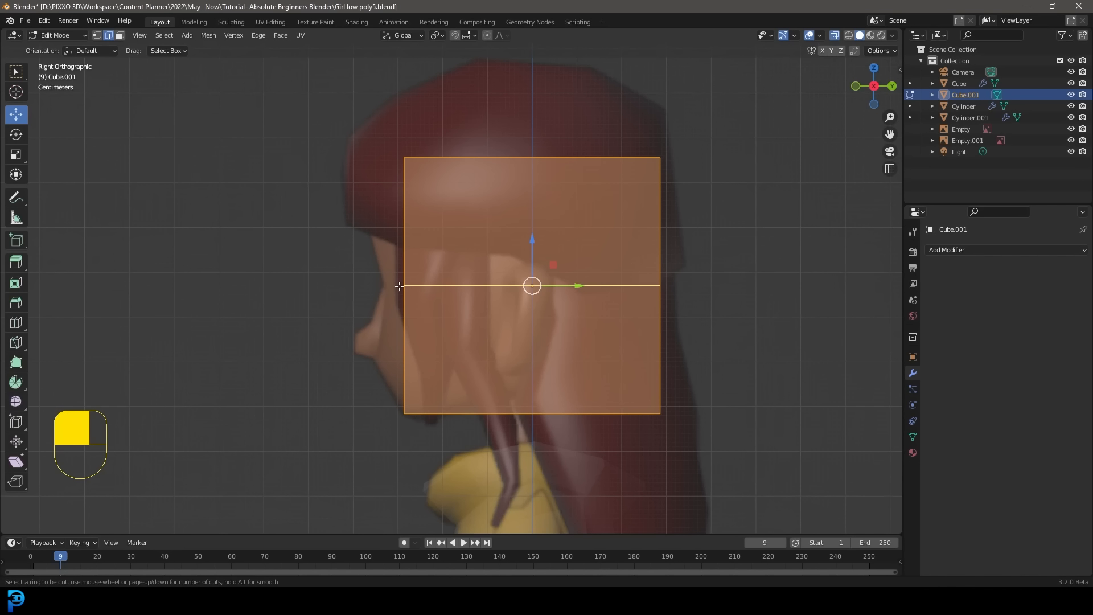
click(398, 286)
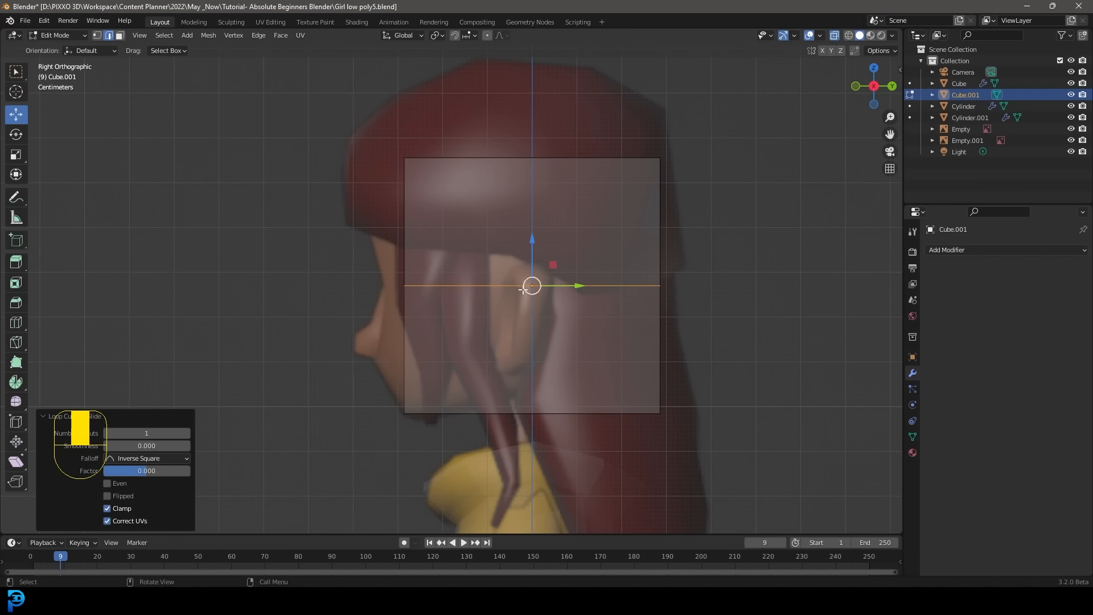
Lower the head cube's horizontal loop about 0.066 m and pull its front vertices about 0.061 m forward to the face profile
key(g)
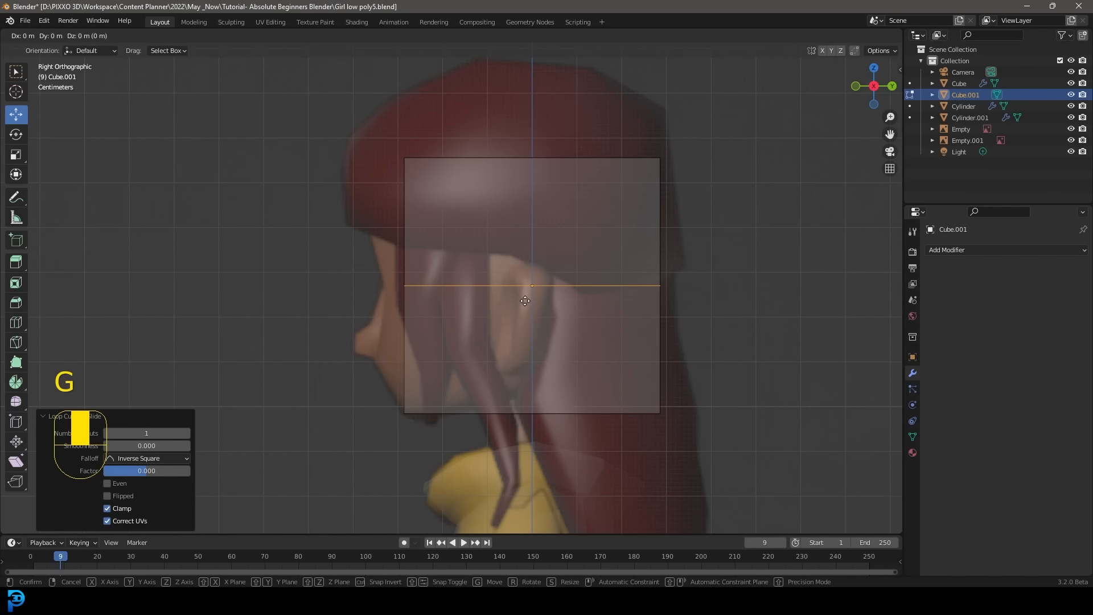
click(524, 329)
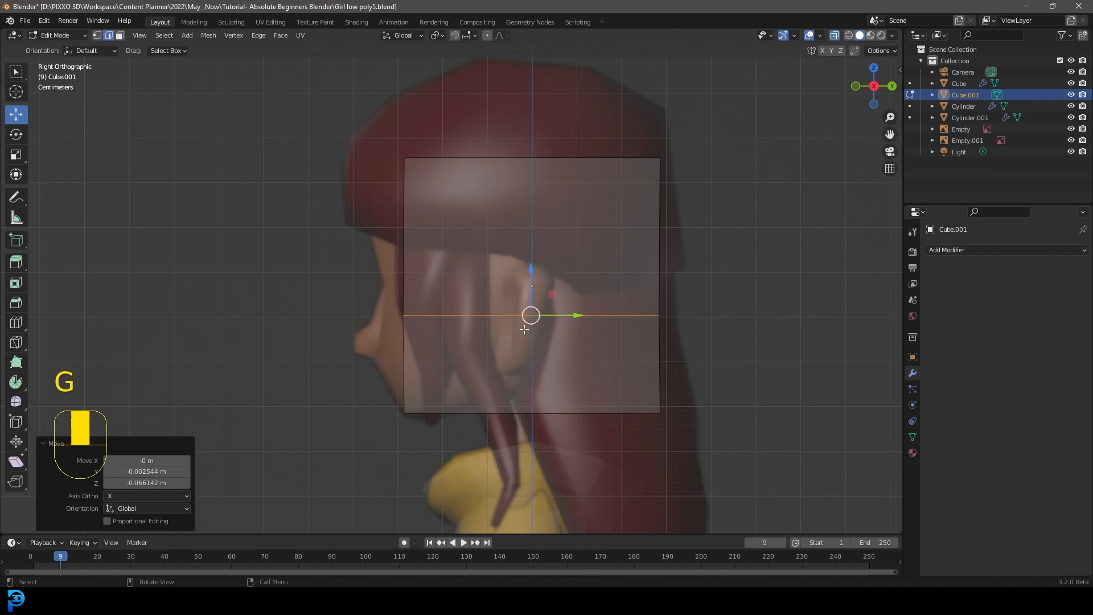
click(97, 35)
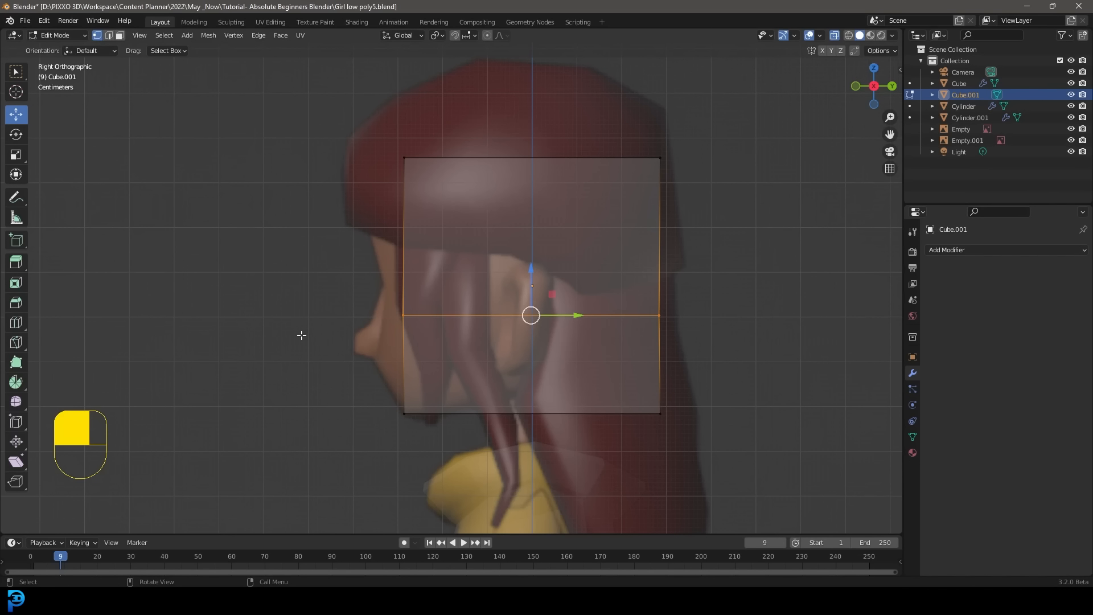
drag(300, 359, 491, 242)
drag(329, 347, 469, 274)
key(g)
click(453, 350)
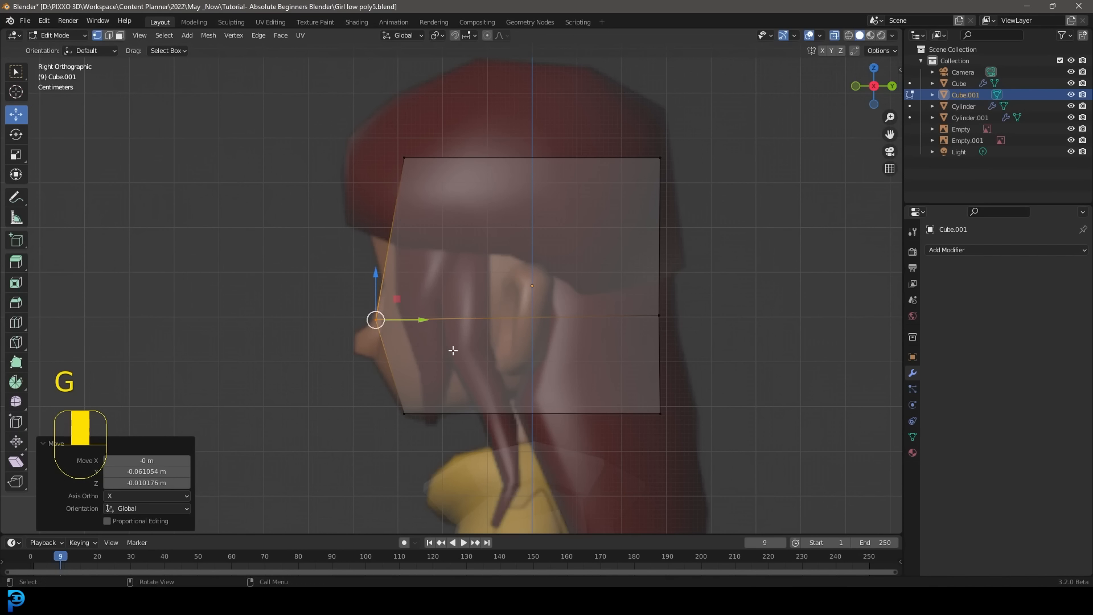
Raise the head's rear middle and rear bottom vertices about 0.11 m and shift them about 0.017 m forward in right side view
drag(720, 456, 590, 275)
middle_drag(591, 275, 701, 405)
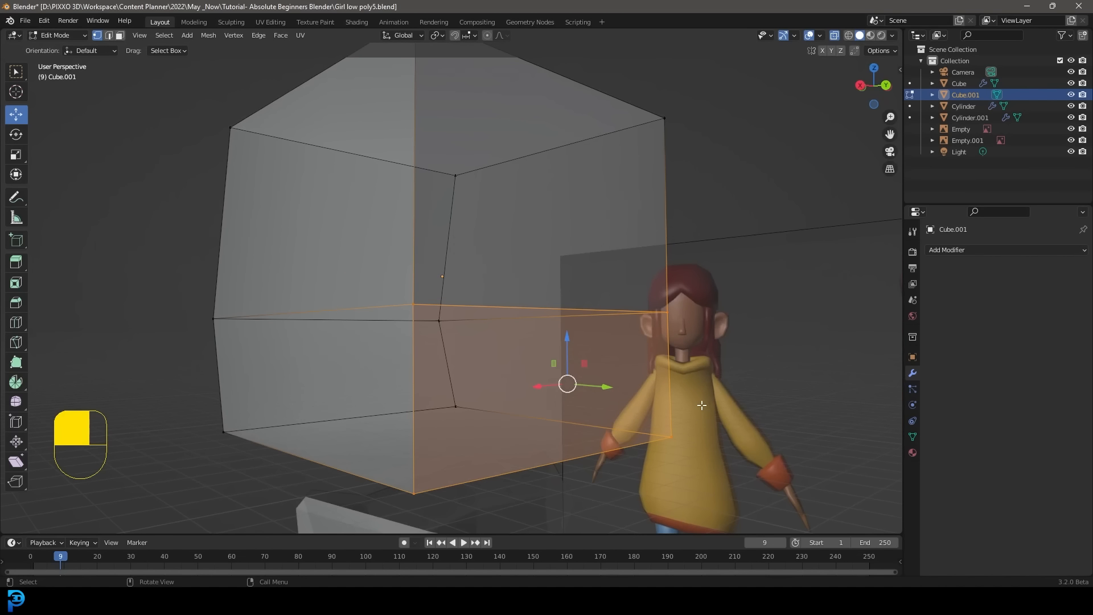
key(KP_3)
key(g)
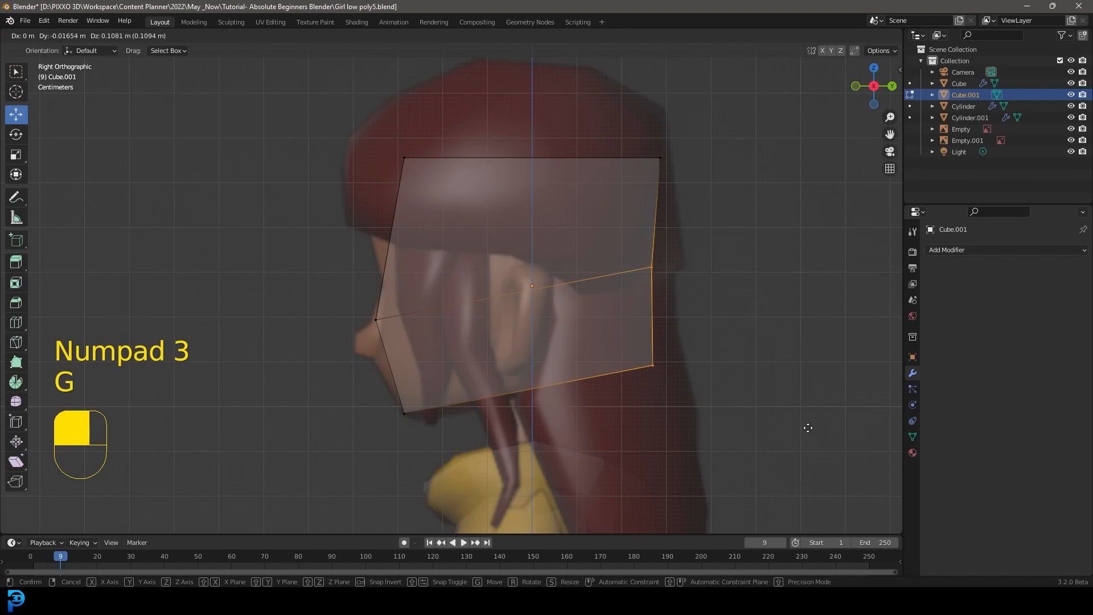
click(806, 427)
Move the head's top vertices about 0.047 m forward and 0.033 m down
drag(341, 106, 772, 200)
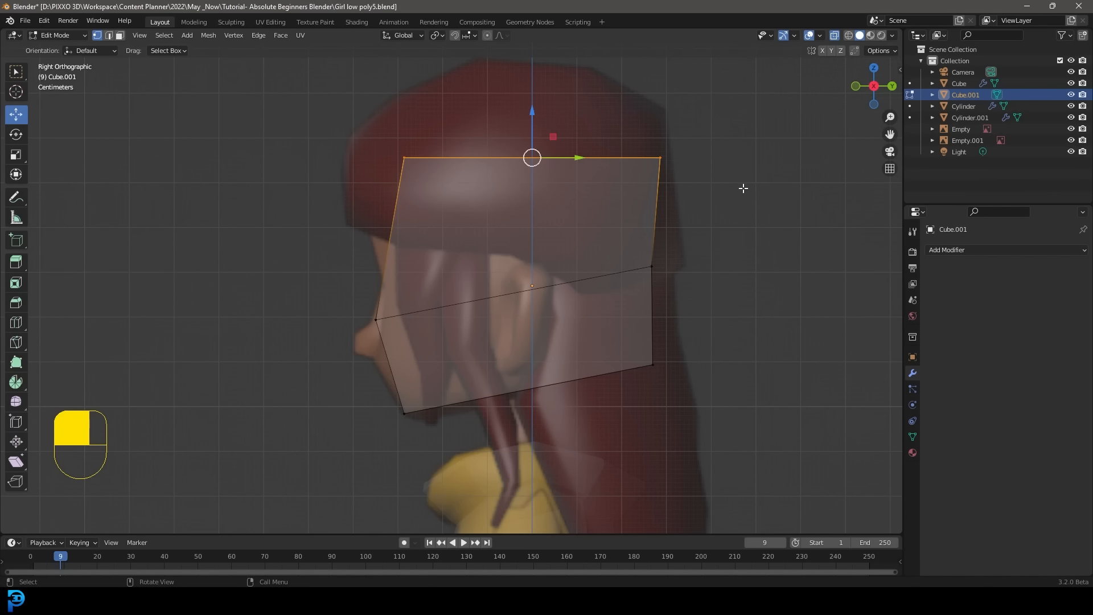
shift+middle_drag(519, 192, 541, 273)
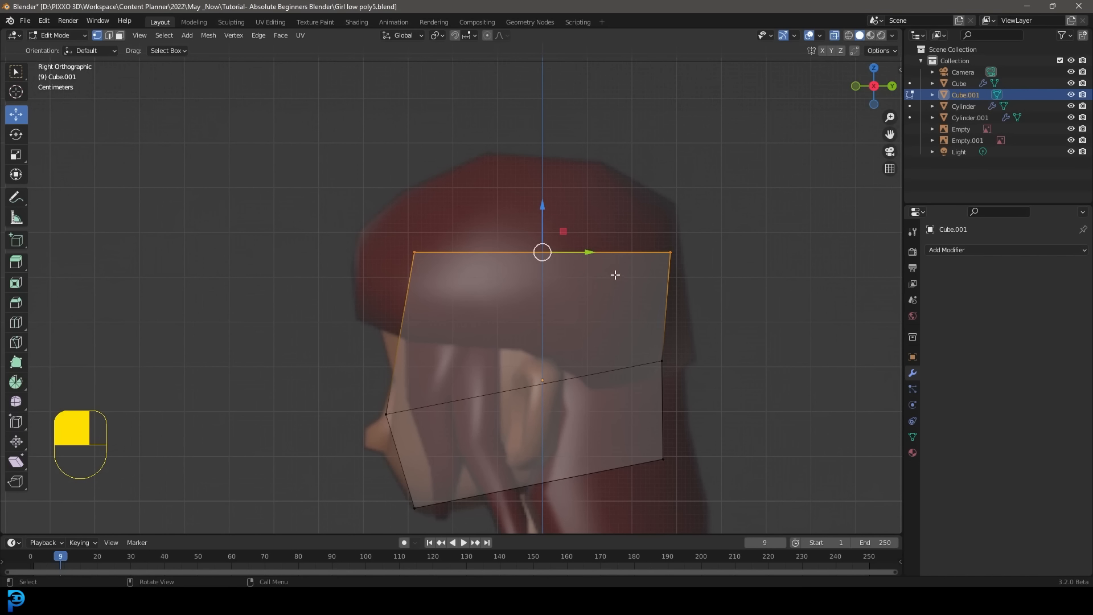
key(g)
click(593, 289)
Extrude the head's top face upward inside the hair outline and scale it to 0.654
key(e)
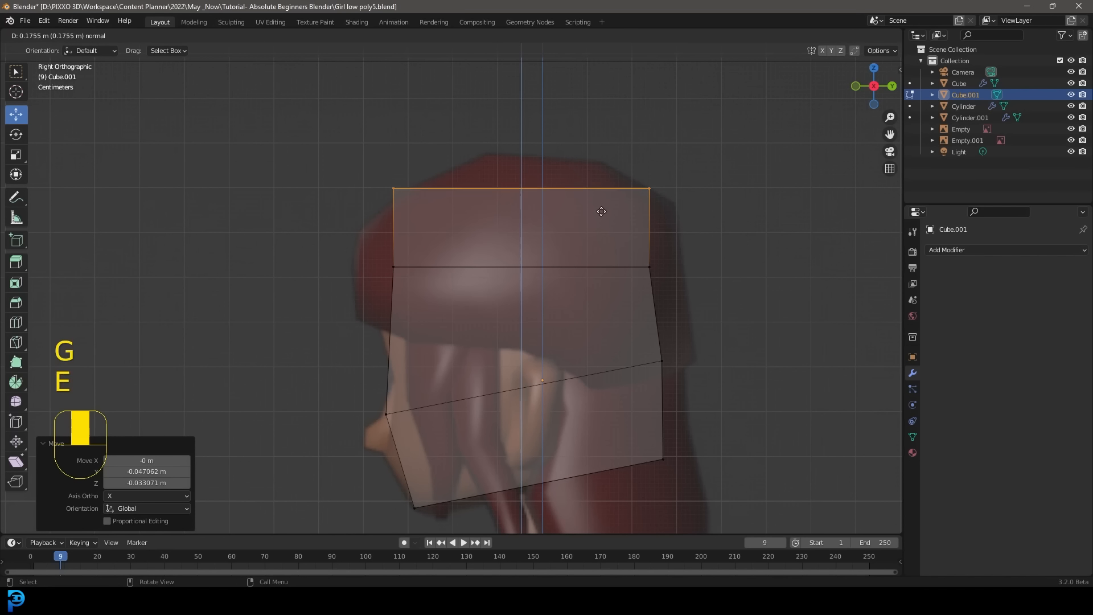
click(601, 219)
key(s)
click(682, 236)
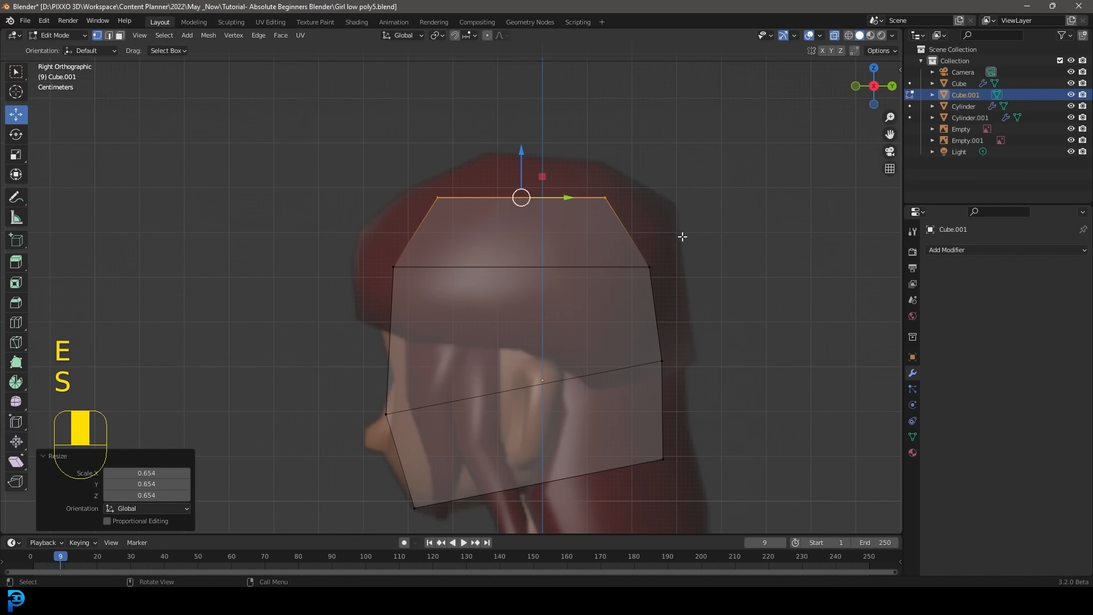
Add one centred vertical loop cut through the sides of the head, halfway between face and back
scroll(613, 272, down, 2)
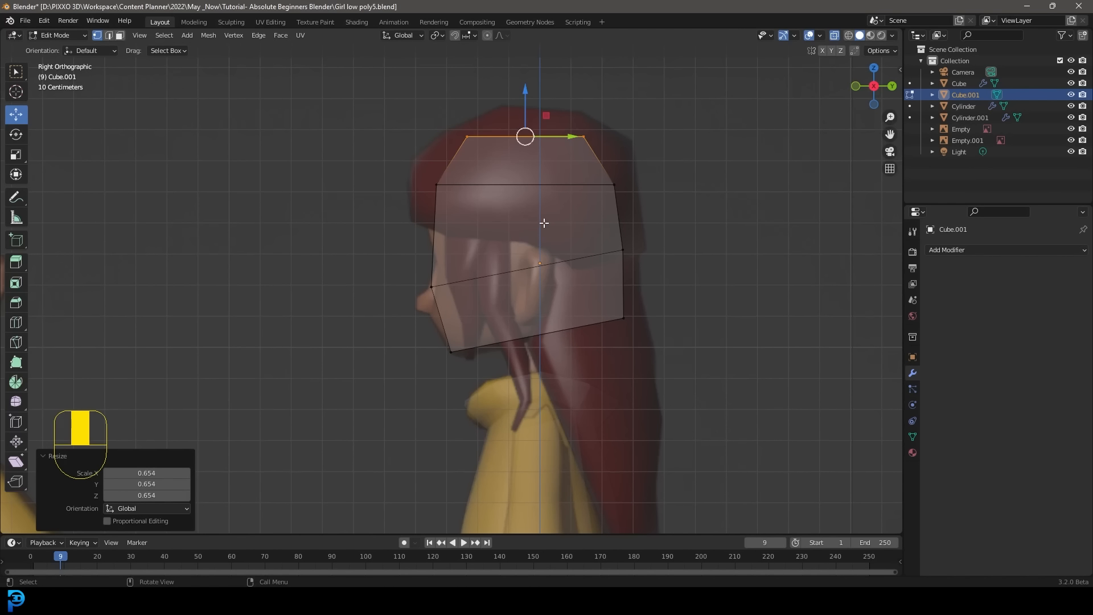
scroll(541, 118, up, 2)
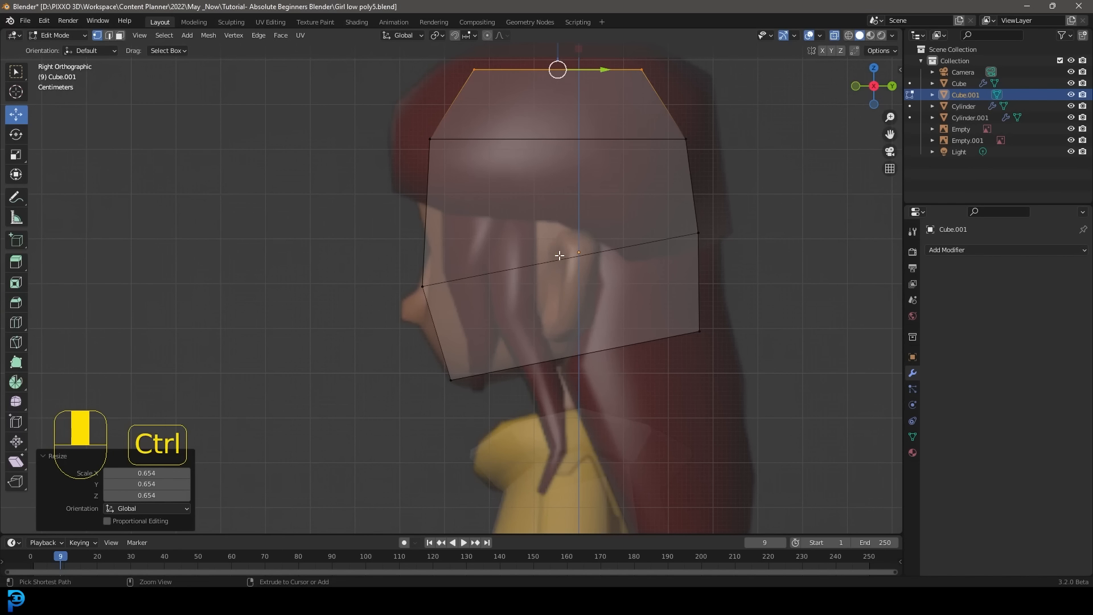
key(ctrl+r)
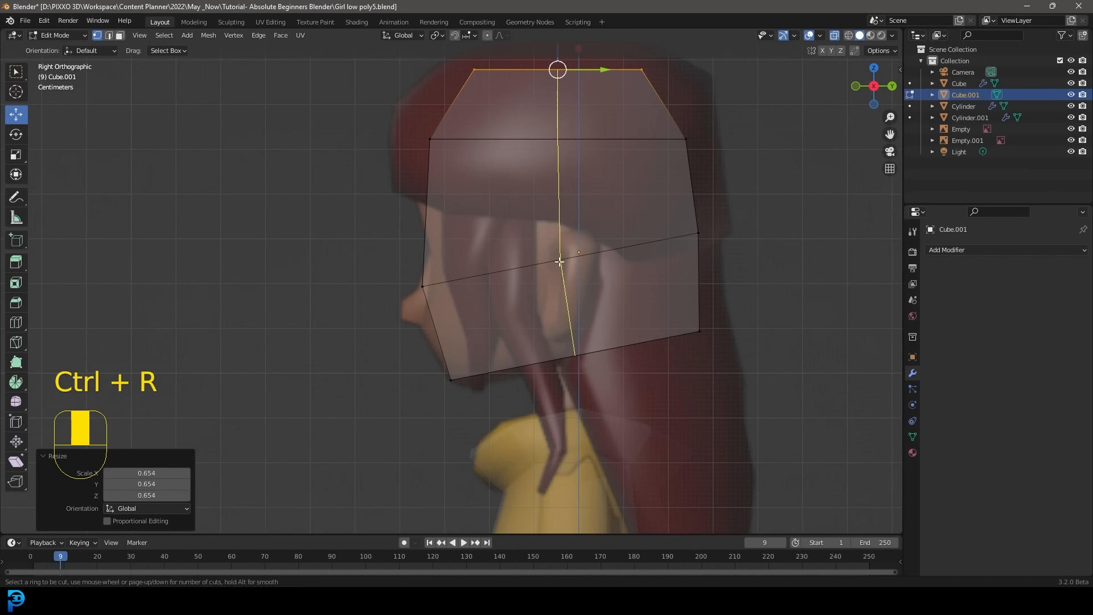
click(559, 262)
right_click(560, 262)
Add one centred vertical loop cut down the middle of the face, working in front view
key(KP_1)
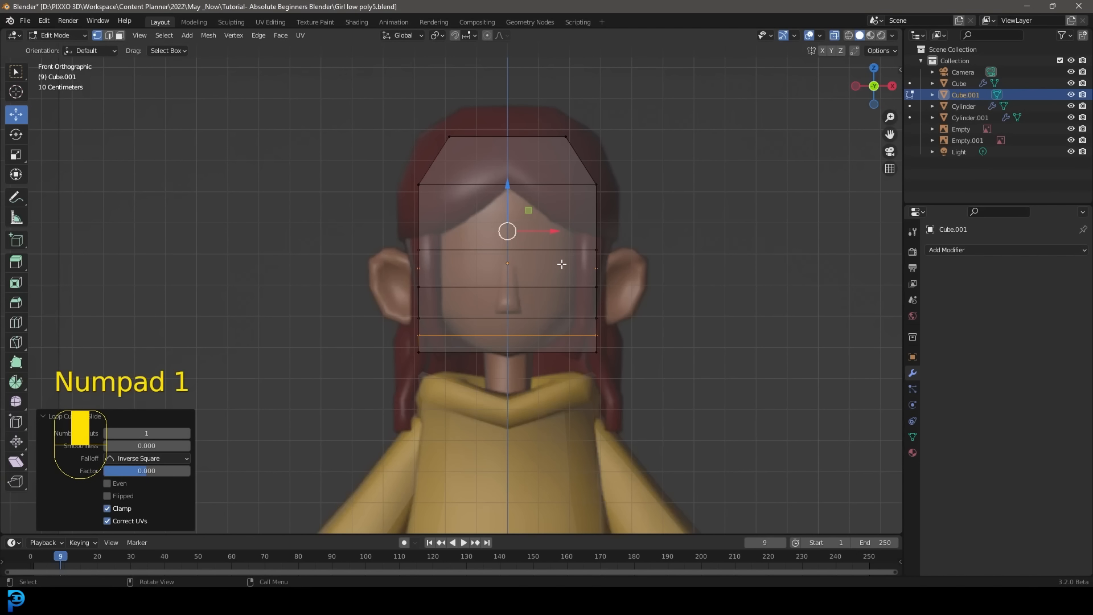
scroll(561, 264, up, 1)
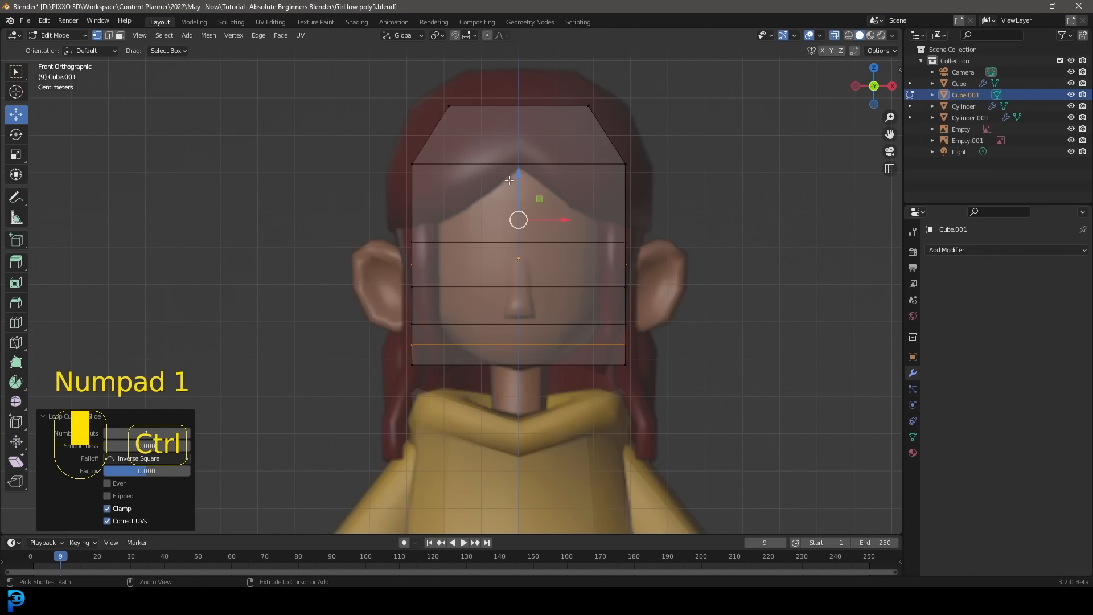
key(ctrl+r)
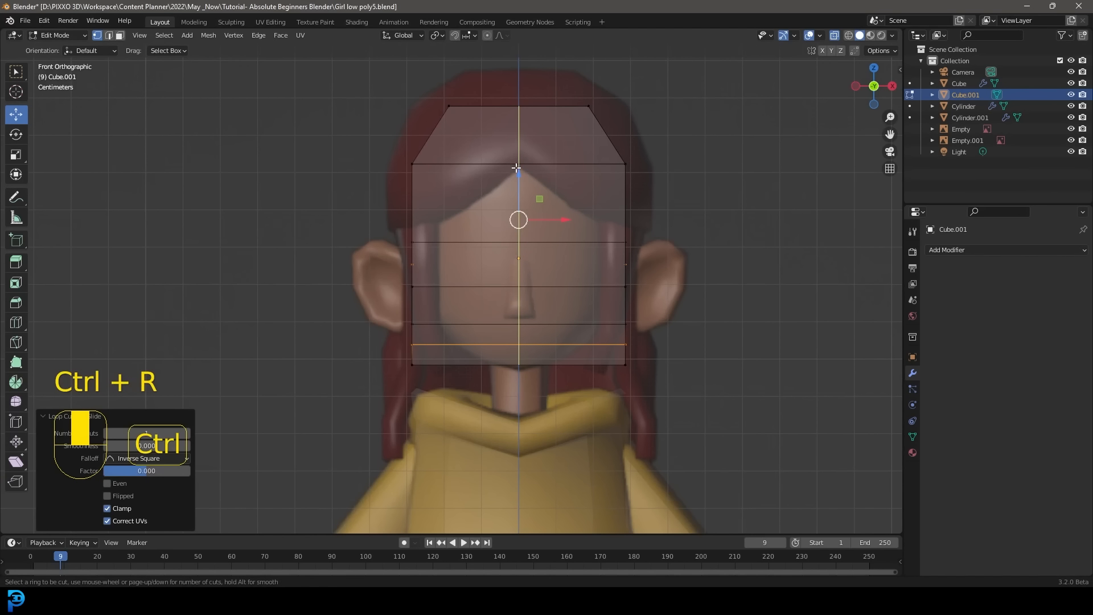
click(516, 108)
right_click(516, 108)
Delete all head vertices on the negative X side of the centre loop
drag(334, 475, 475, 53)
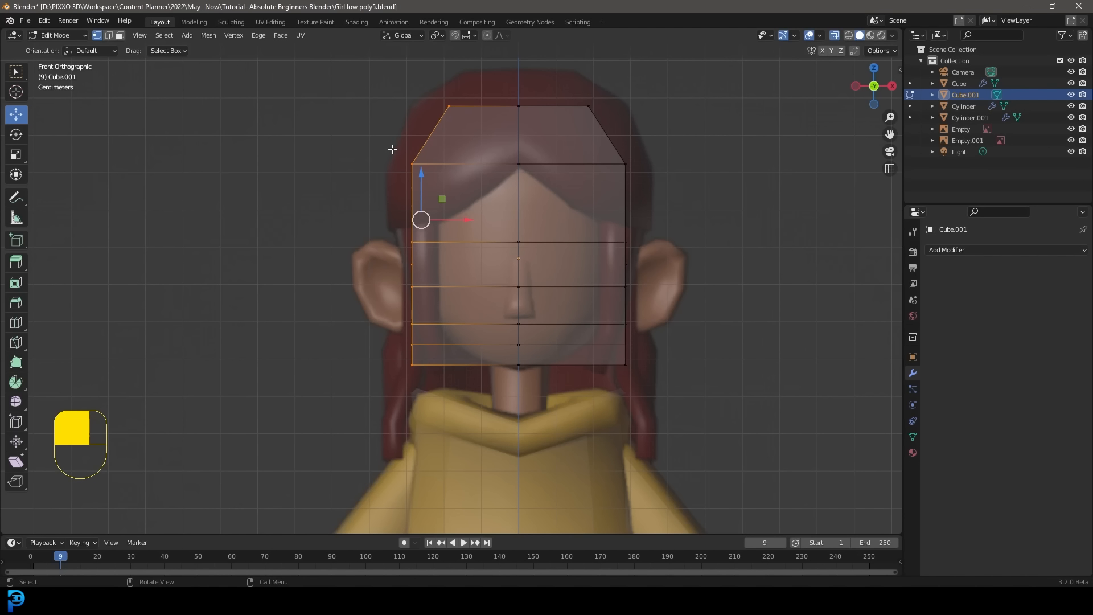
key(x)
click(337, 150)
Add a Mirror modifier on the X axis to the half head and enable Clipping
scroll(559, 229, up, 2)
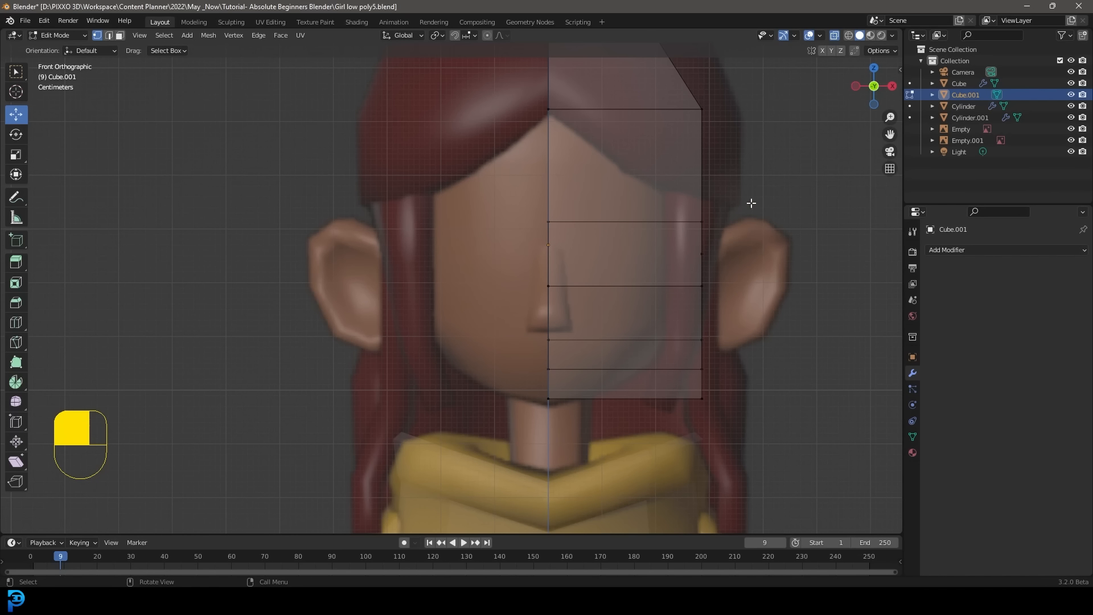
scroll(636, 452, down, 6)
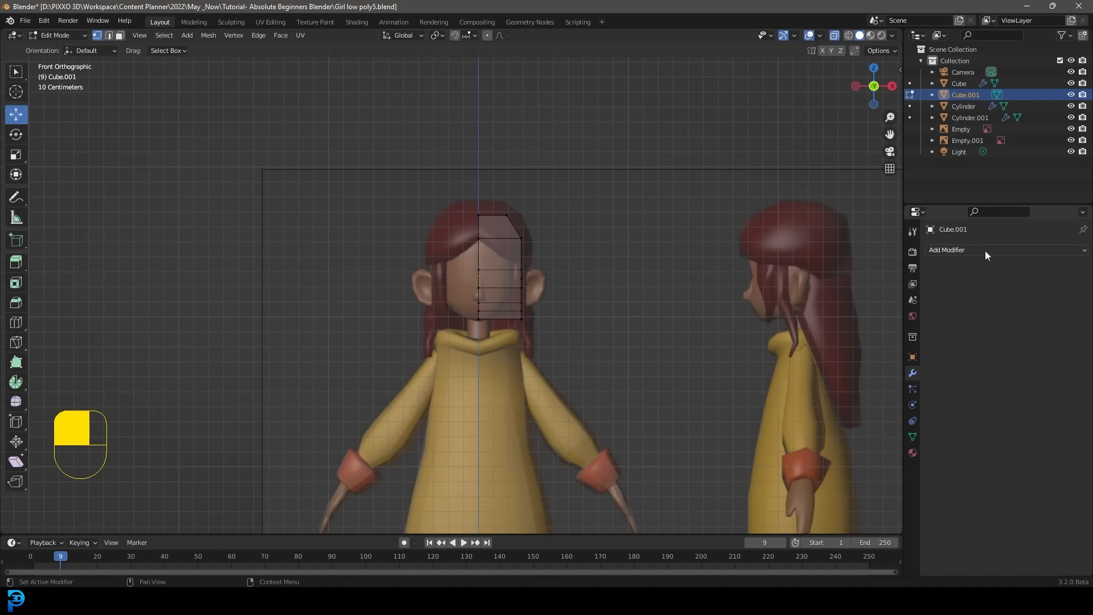
click(969, 250)
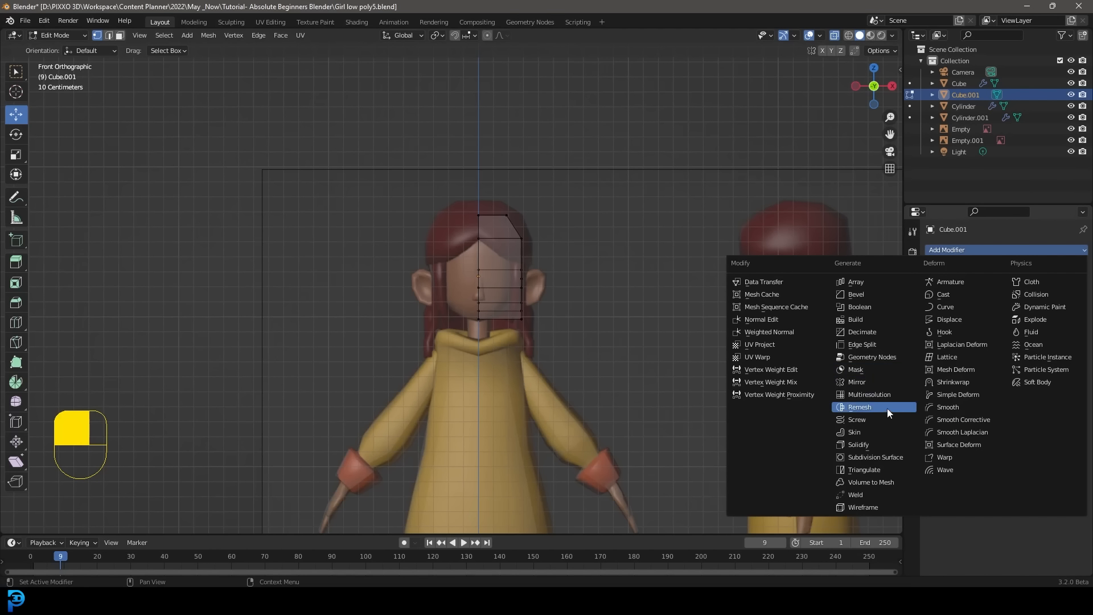
click(869, 382)
click(995, 340)
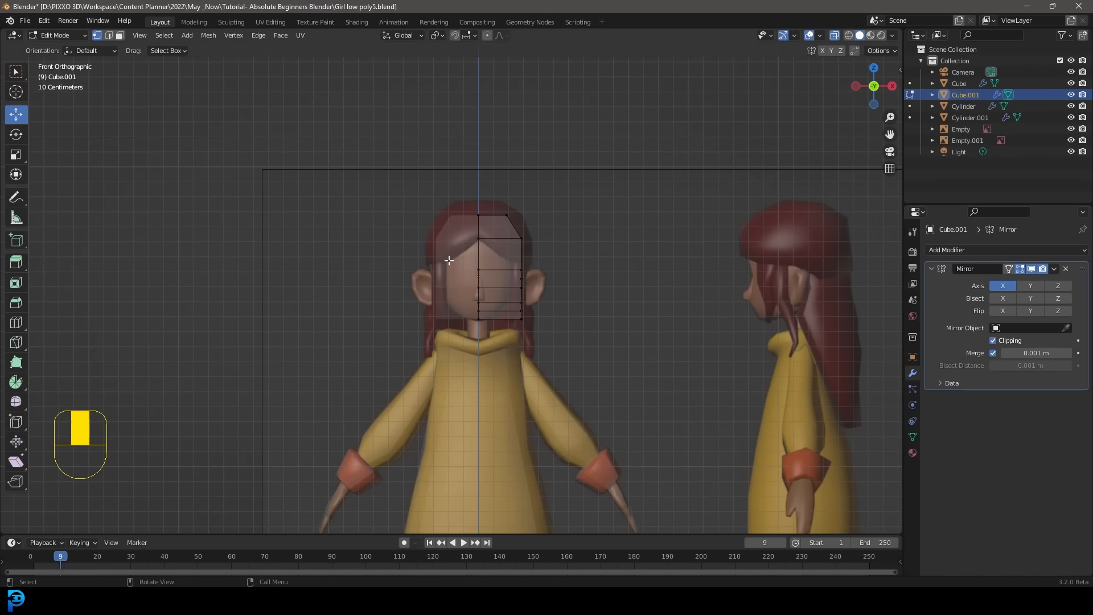
scroll(666, 282, up, 3)
key(a)
key(g)
key(Escape)
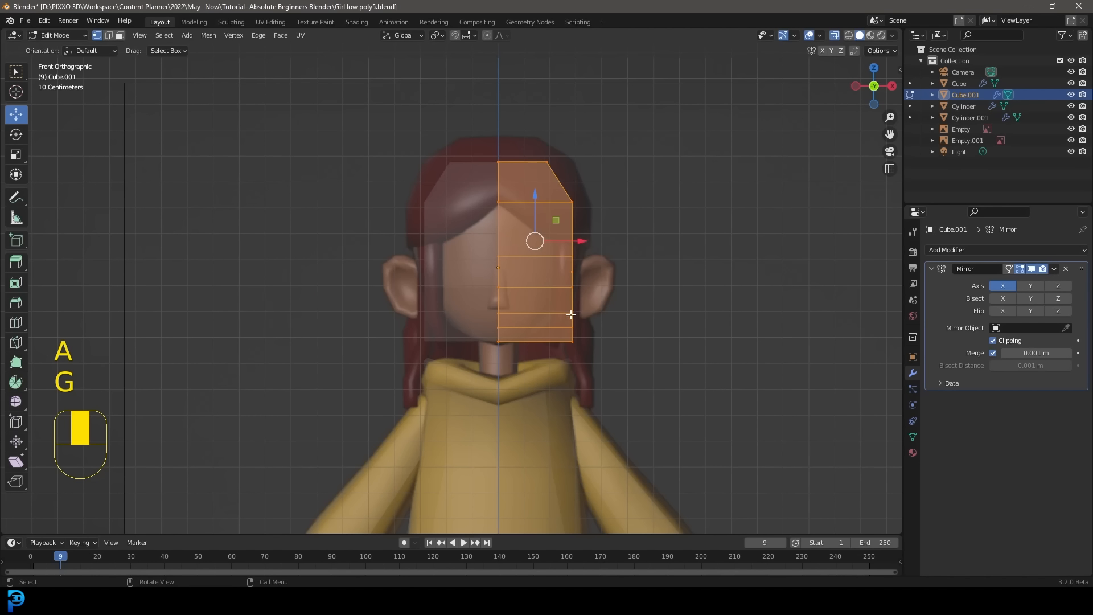
Add one centred vertical loop cut through the remaining head half, between the midline and the outer side
scroll(571, 314, up, 1)
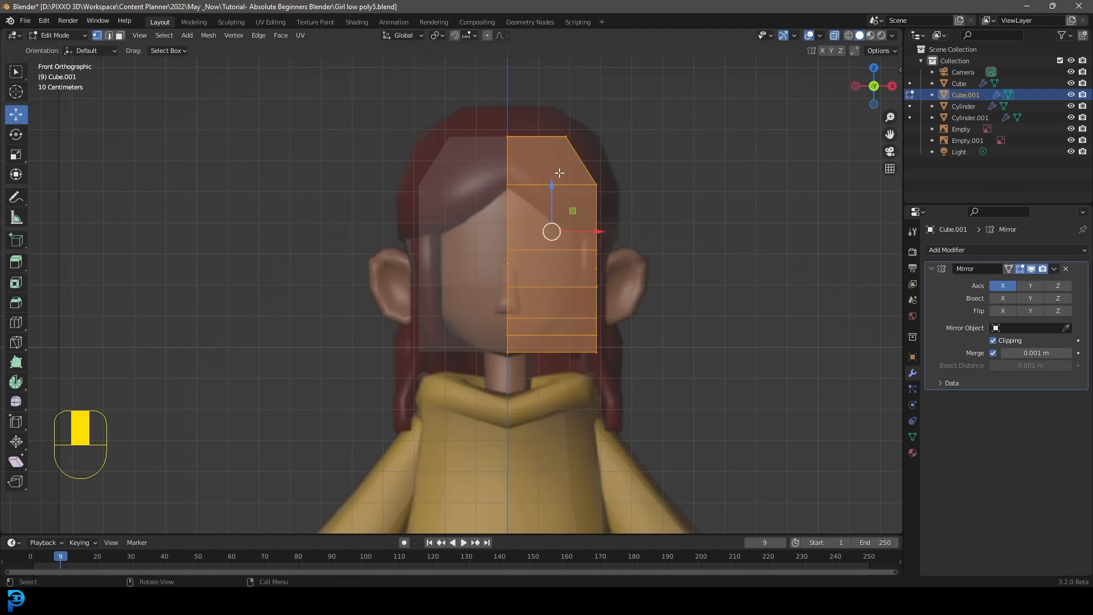
scroll(560, 172, up, 2)
key(ctrl)
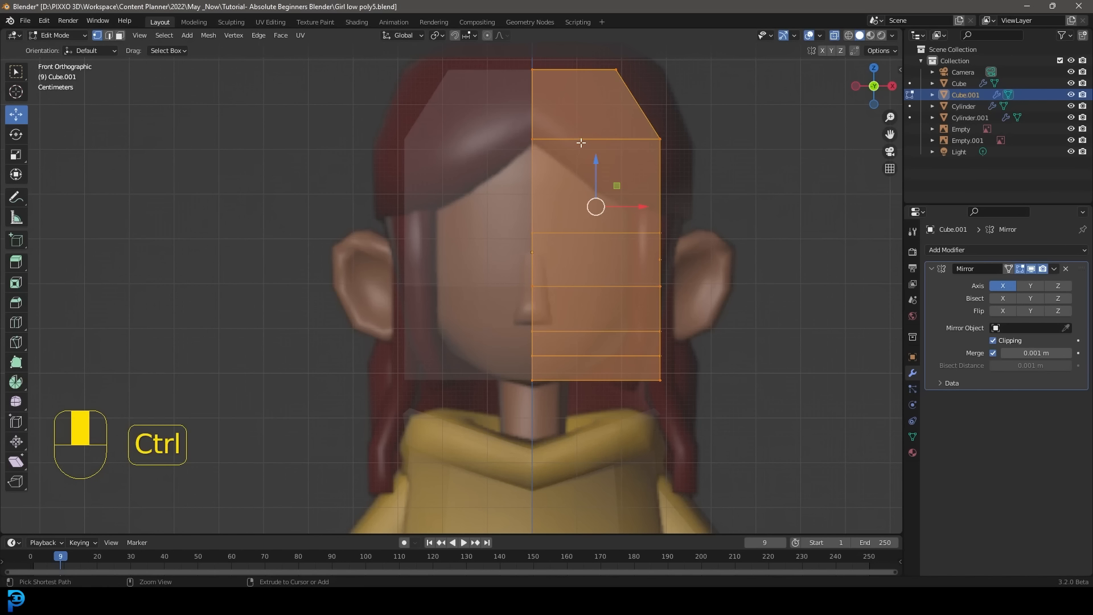
key(ctrl+r)
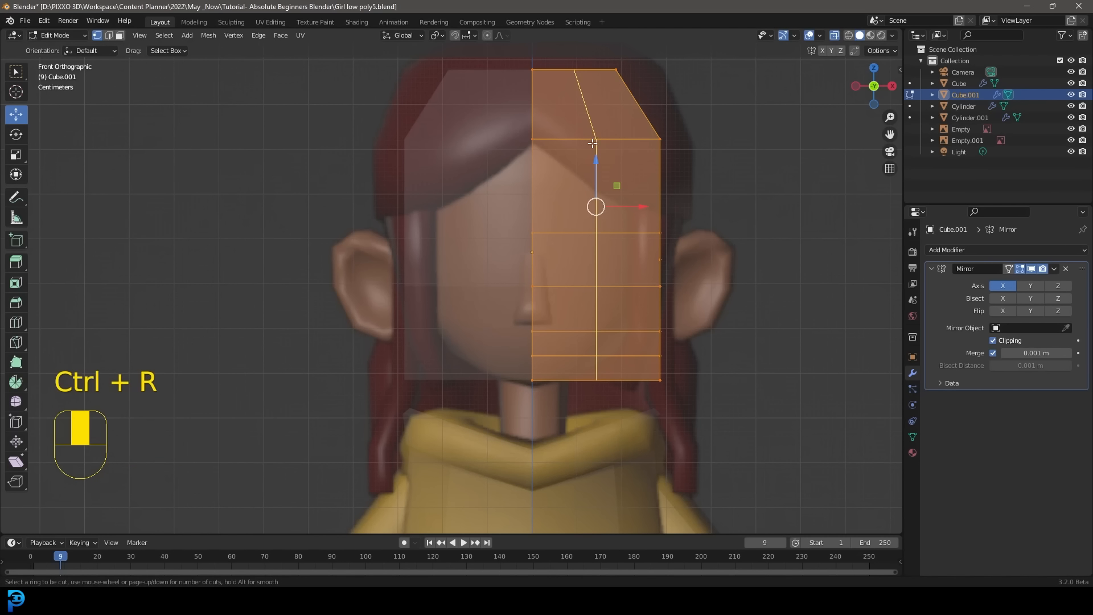
click(595, 287)
right_click(595, 288)
With proportional editing on at size about 0.32 m, move the head's lower outer corner about 0.092 m inward and 0.073 m up
drag(731, 435, 636, 370)
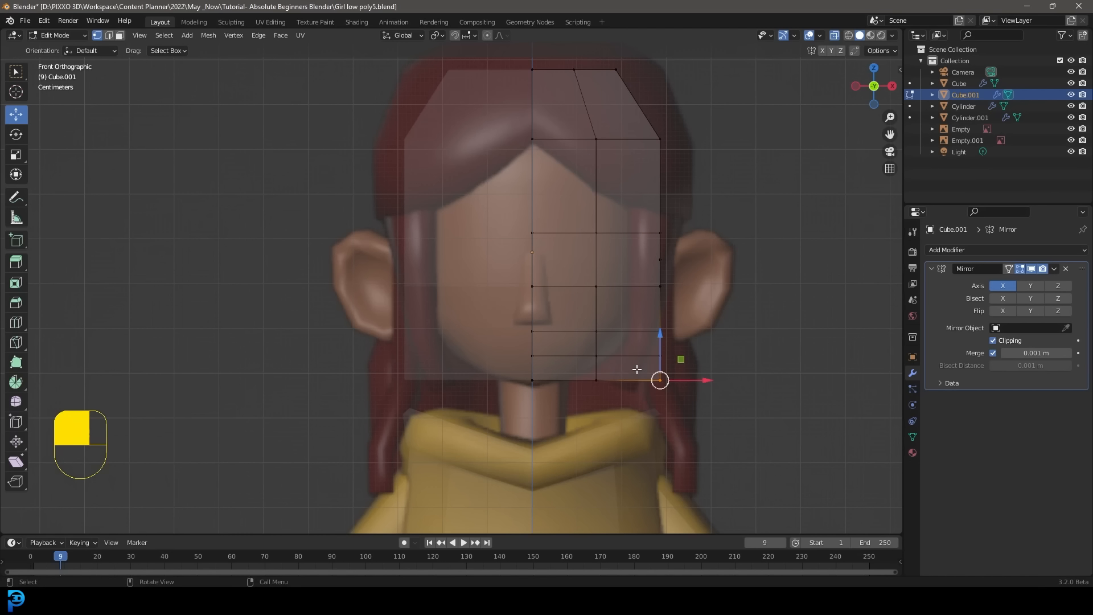
click(487, 36)
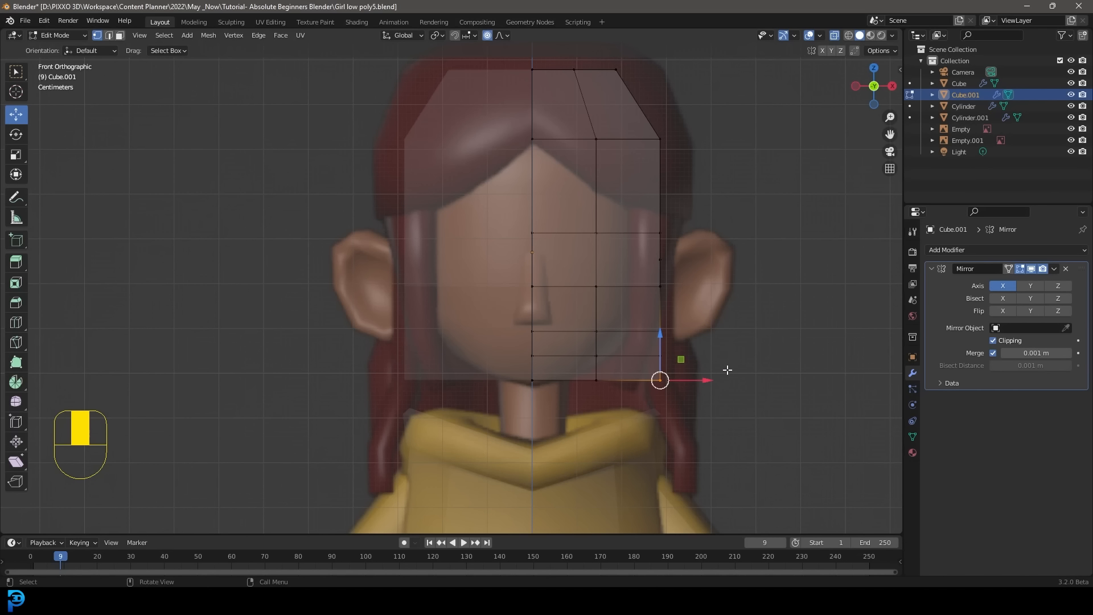
scroll(679, 381, down, 1)
key(g)
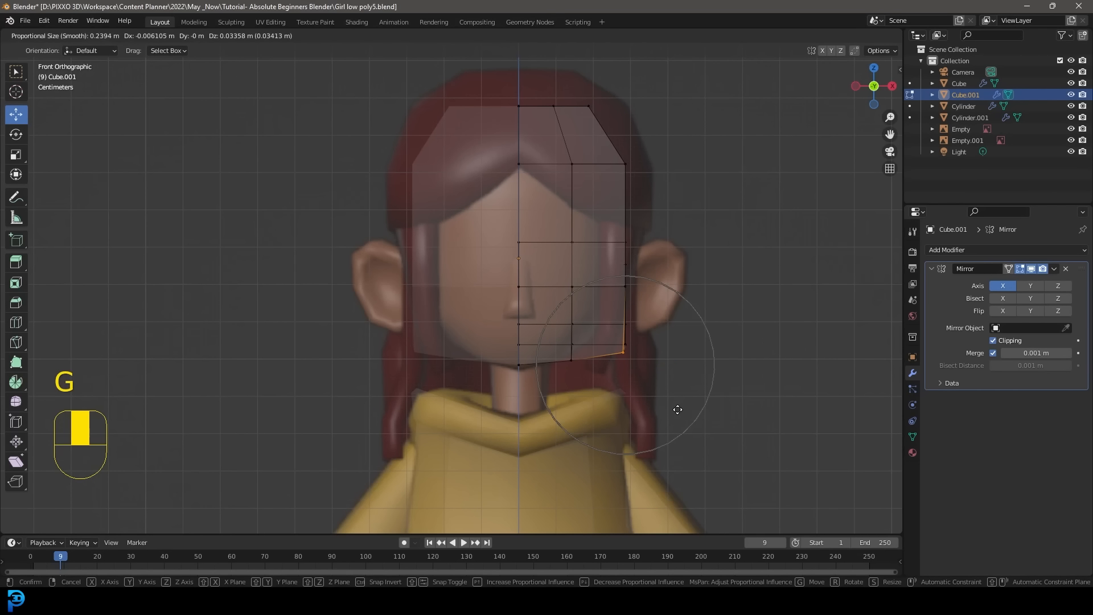
scroll(676, 410, down, 6)
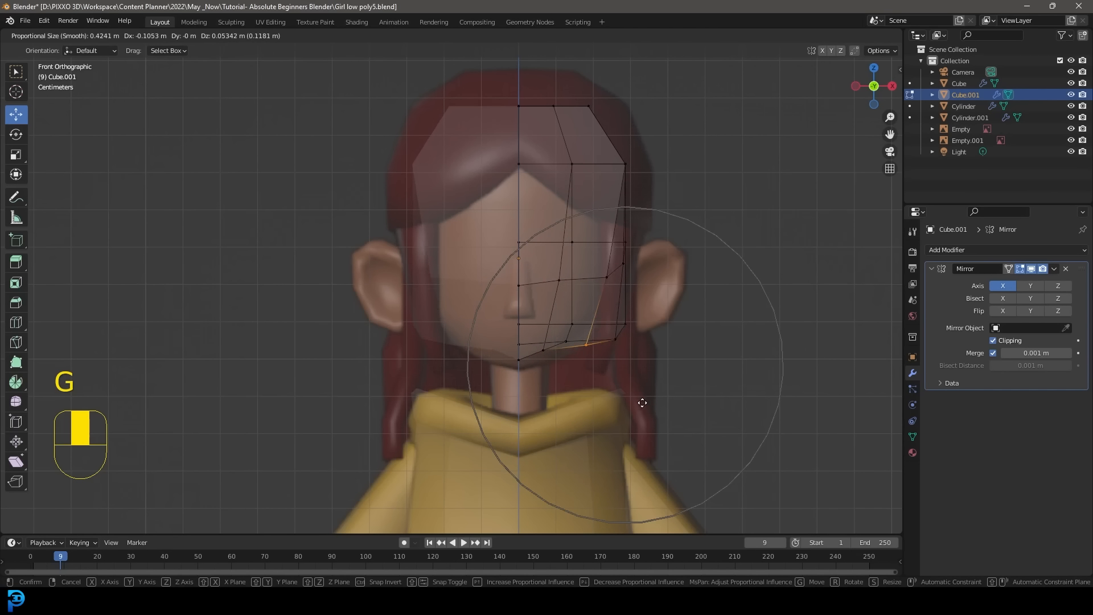
scroll(660, 402, up, 6)
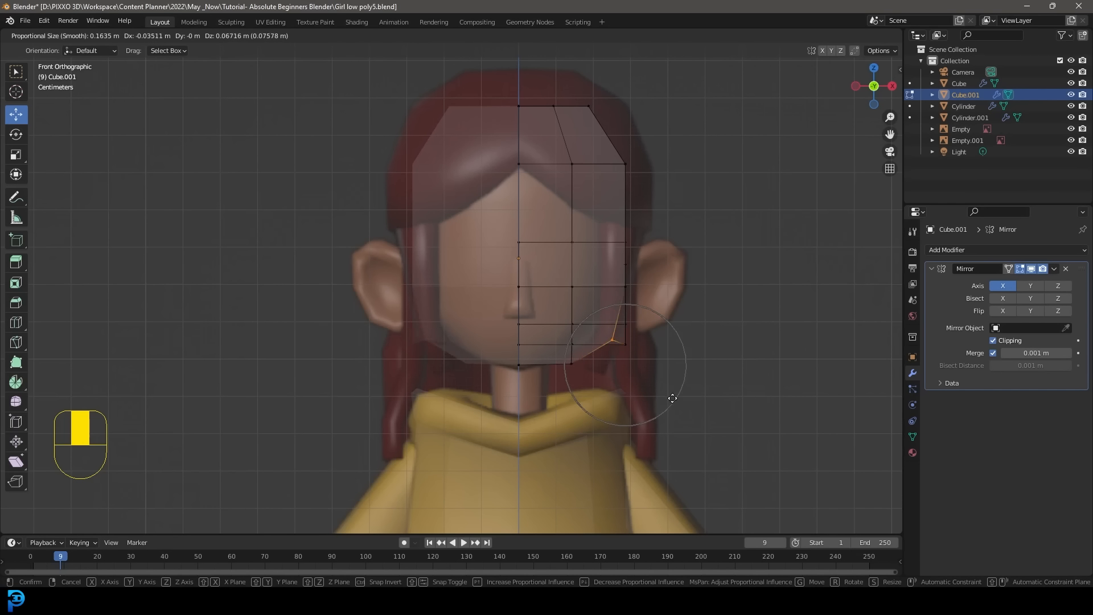
scroll(672, 398, down, 3)
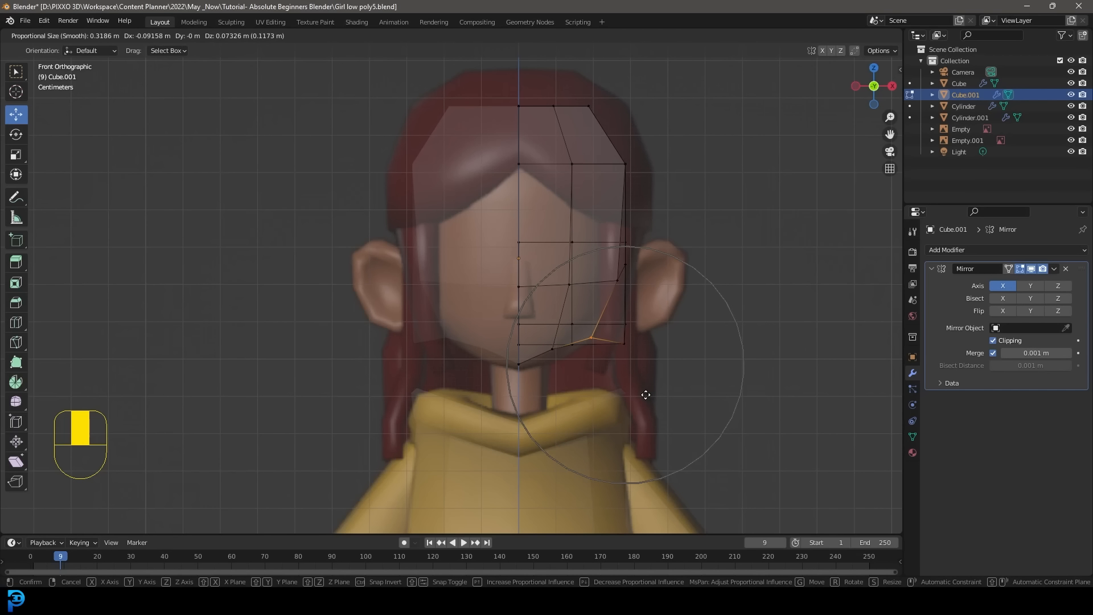
click(645, 394)
Move the remaining lower outer vertices about 0.070 m inward and 0.046 m up with a proportional size of about 0.24 m
drag(657, 385, 611, 313)
scroll(678, 370, up, 1)
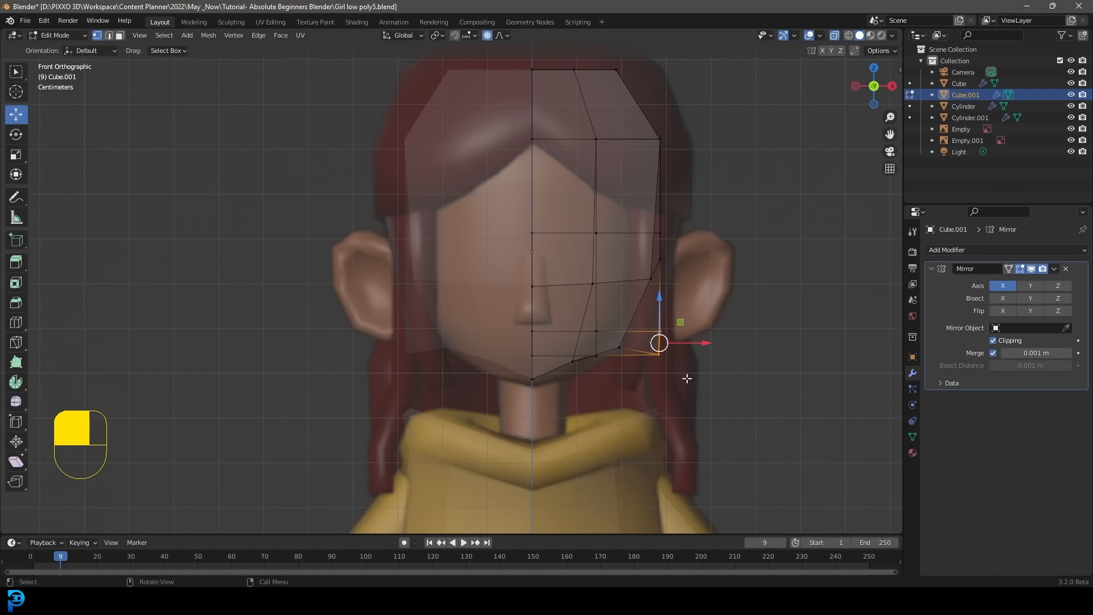
key(g)
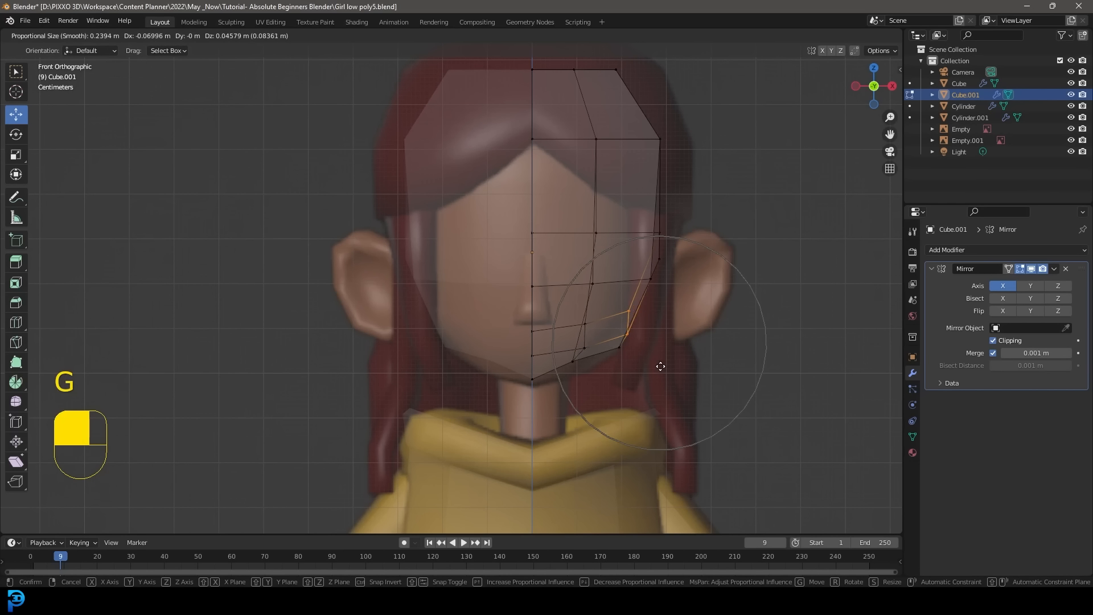
click(660, 366)
Lower the jaw vertices between the chin and the outer corner about 0.024 m with a proportional size of 0.164
click(572, 361)
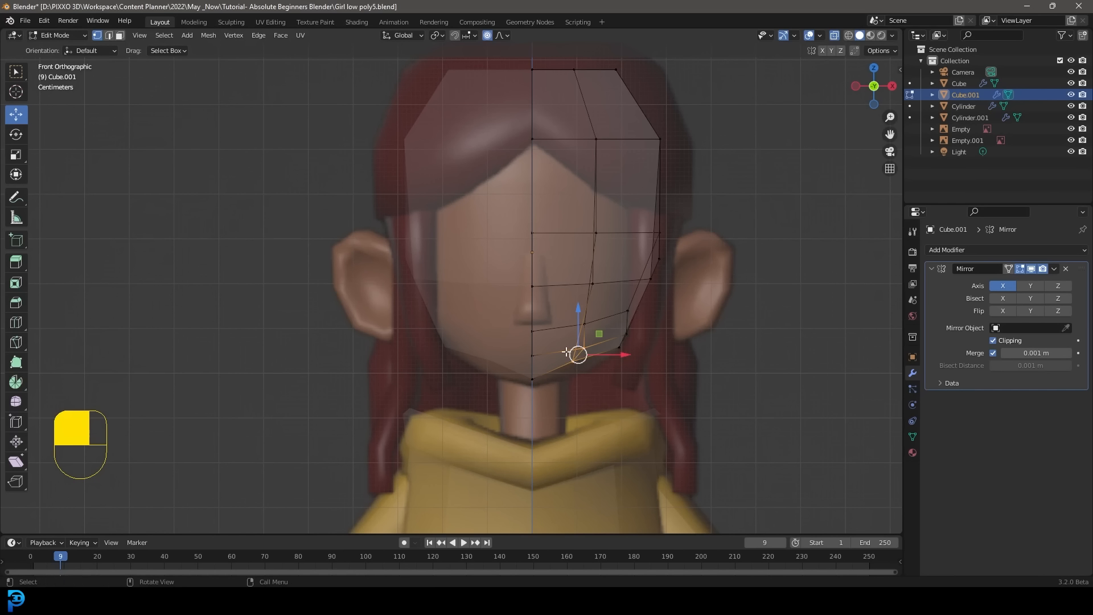
key(g)
click(575, 369)
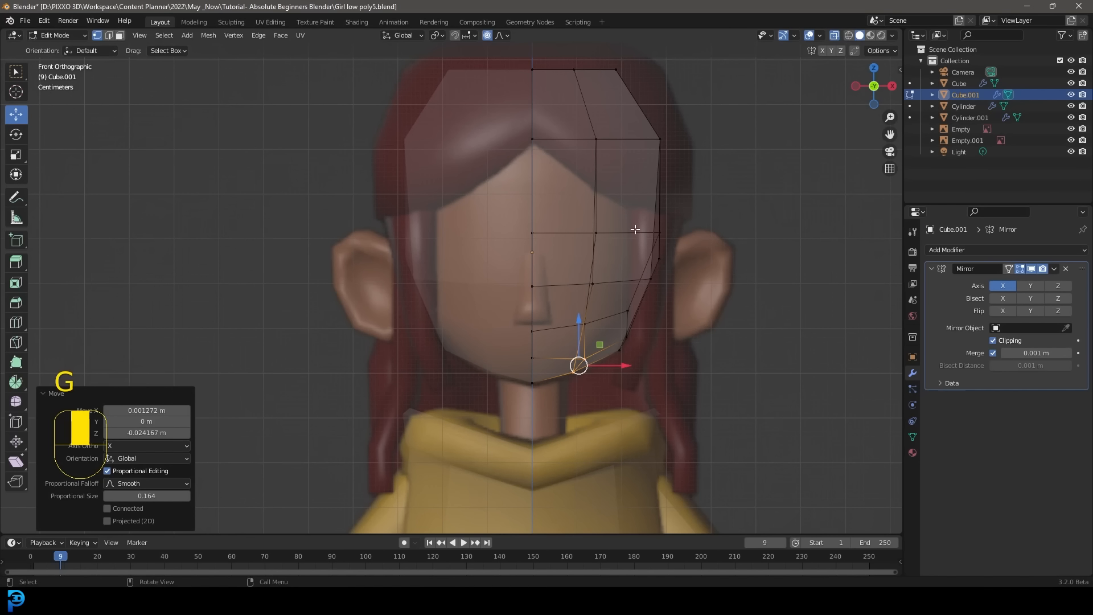
In side view, move the outer cheek vertex about 0.043 m back and the outer jaw vertex about 0.064 m back and 0.035 m up
scroll(637, 177, down, 3)
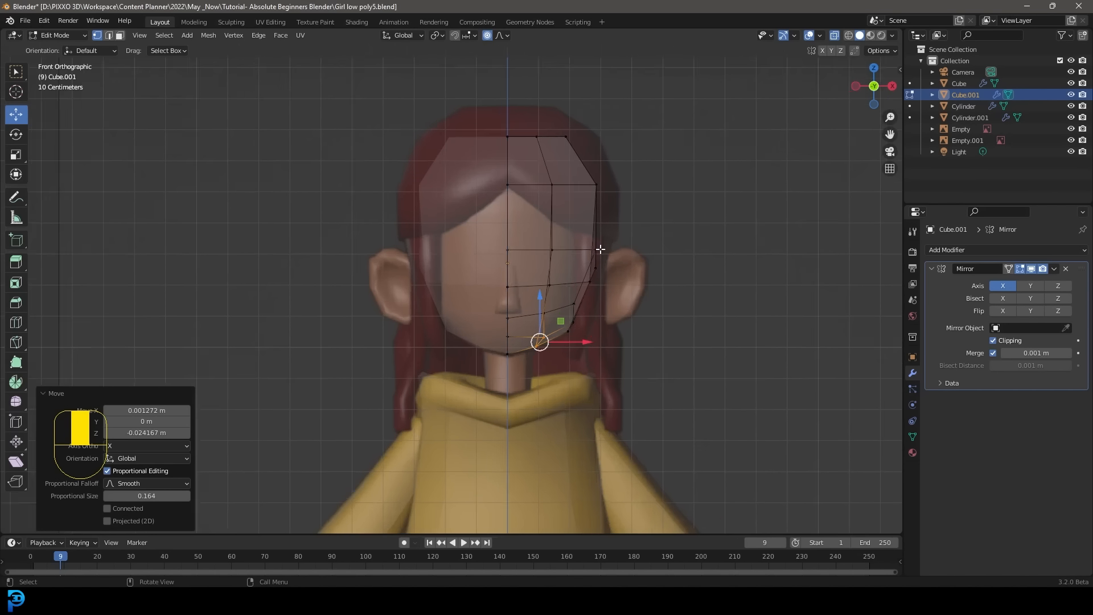
scroll(598, 247, up, 2)
key(KP_3)
scroll(719, 212, up, 2)
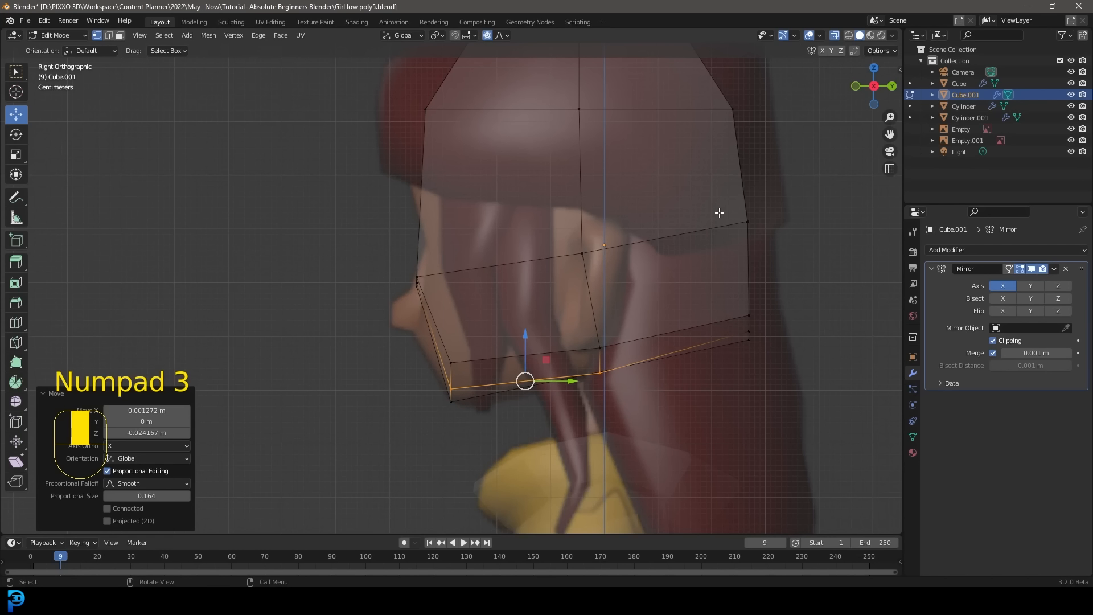
click(418, 279)
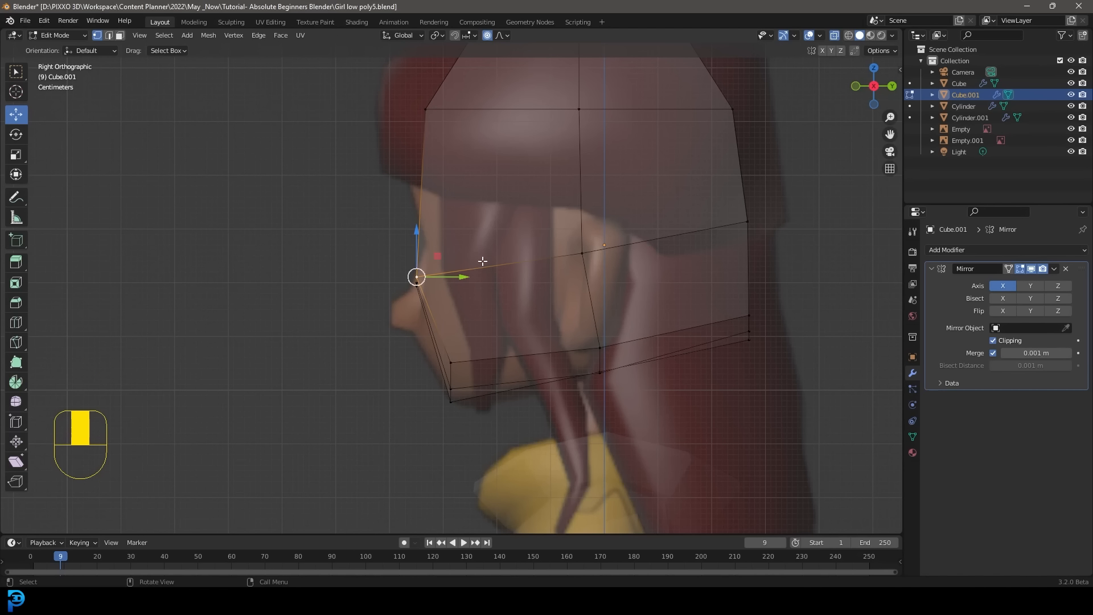
key(g)
scroll(515, 262, down, 1)
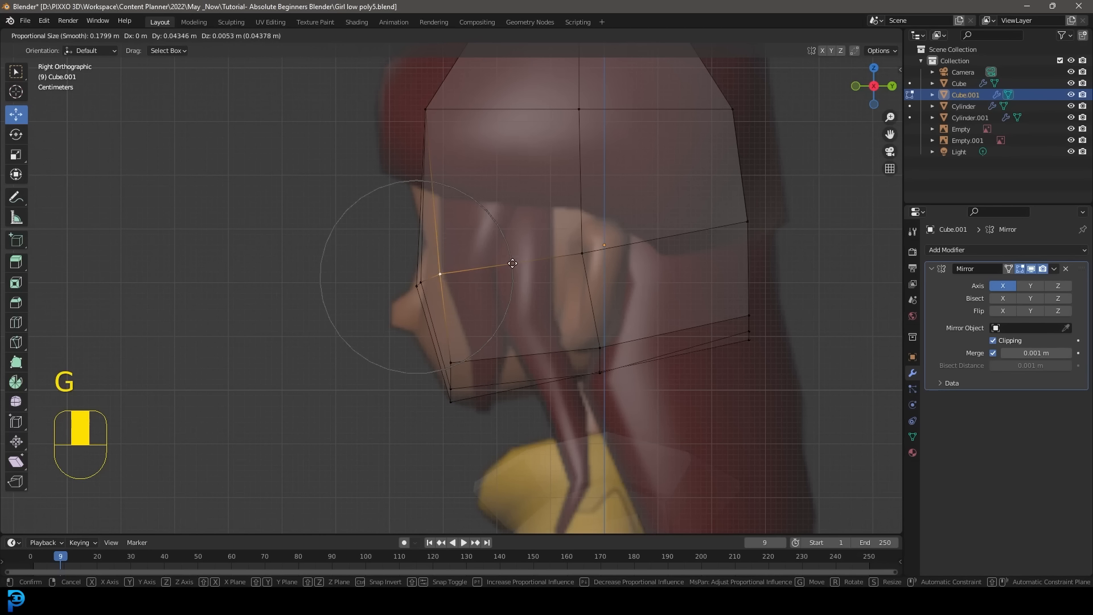
click(512, 263)
click(458, 362)
key(g)
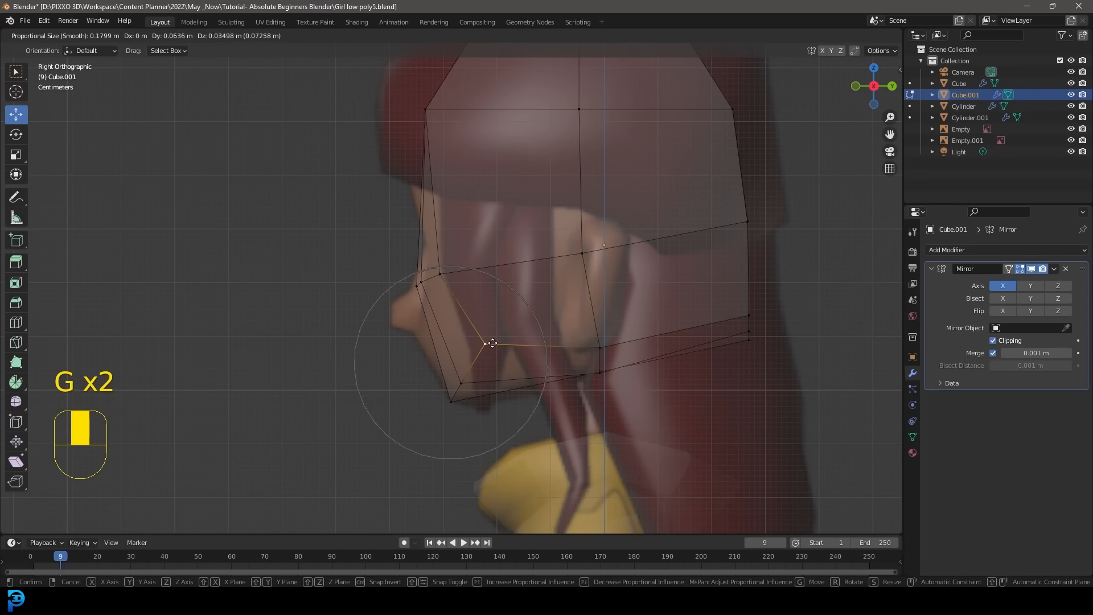
click(492, 343)
Move the outer forehead vertex back, and the outer top-front vertex about 0.040 m back and 0.069 m down
click(431, 111)
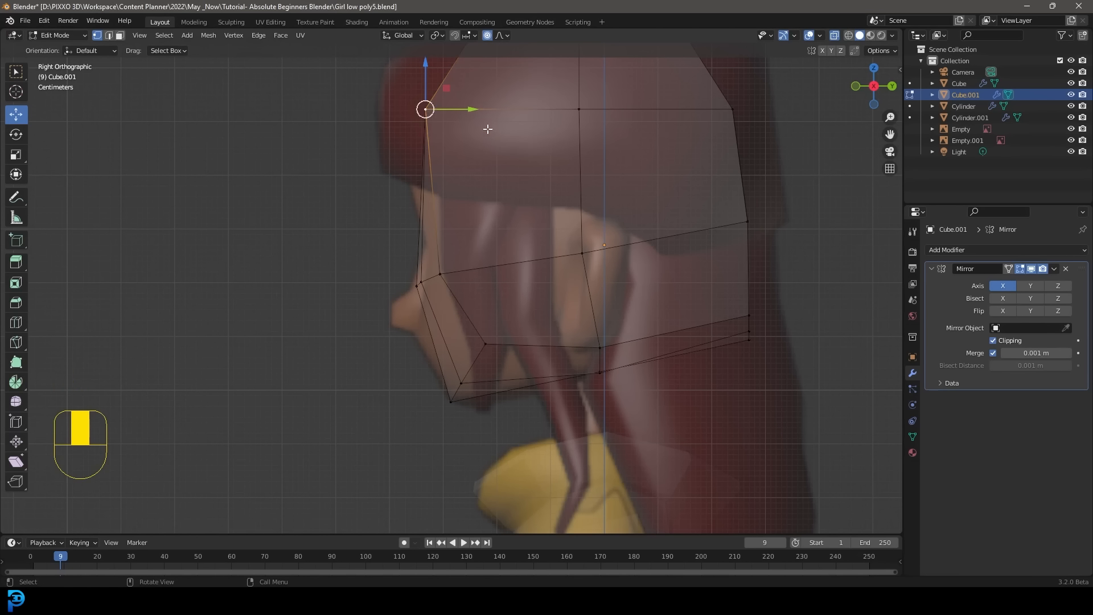
key(g)
click(522, 134)
scroll(522, 135, down, 3)
middle_drag(521, 134, 558, 166)
scroll(558, 165, up, 3)
click(566, 112)
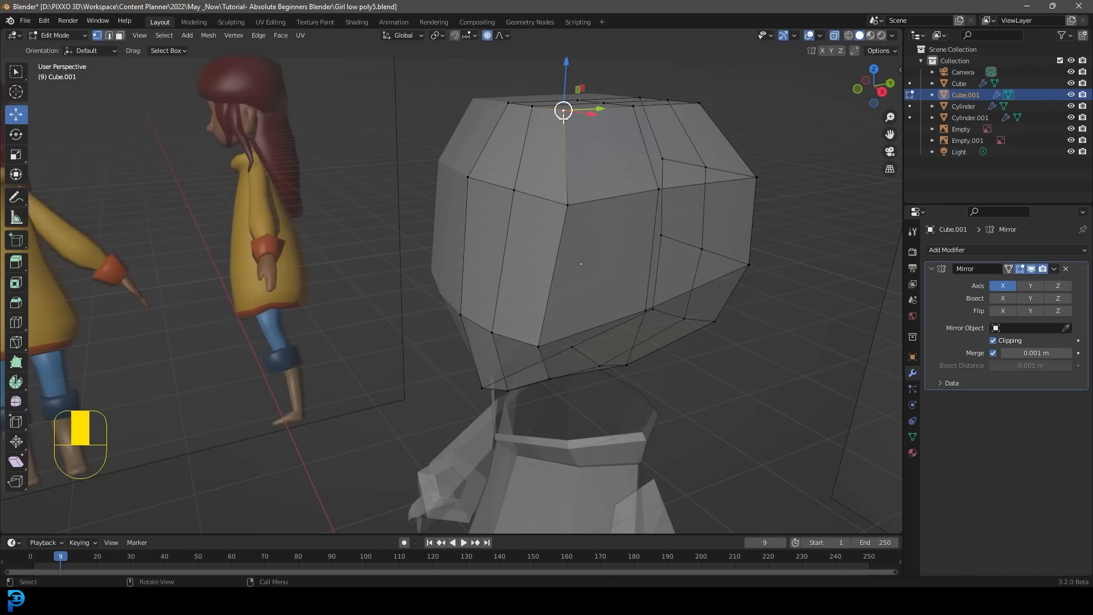
key(KP_3)
key(g)
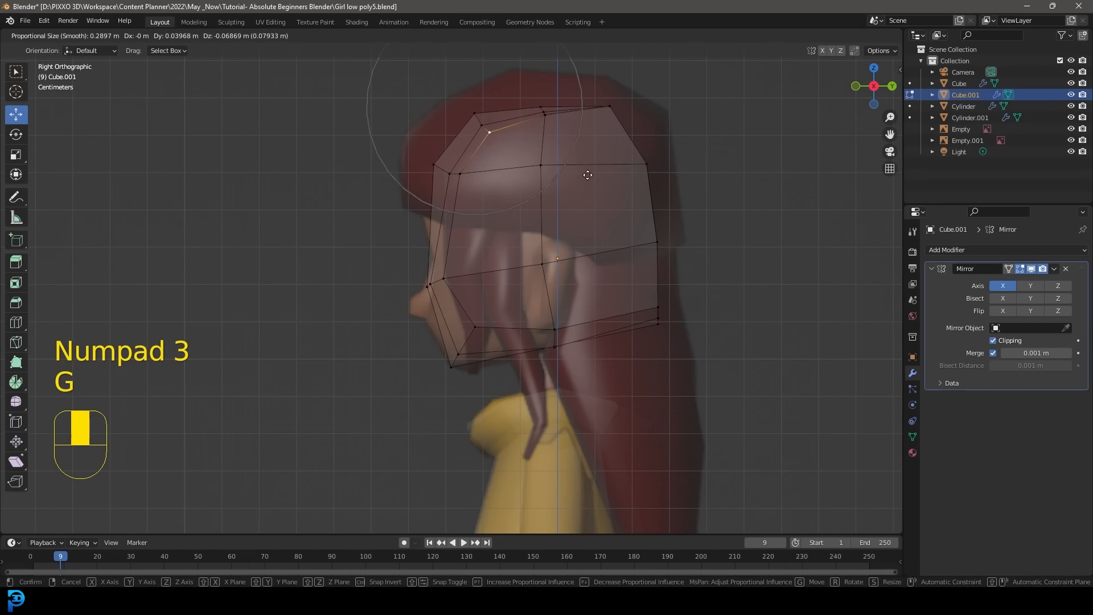
click(586, 176)
Move the outer top-rear vertex about 0.038 m forward and 0.061 m down, and the outer vertex below it about 0.08 m forward
key(g)
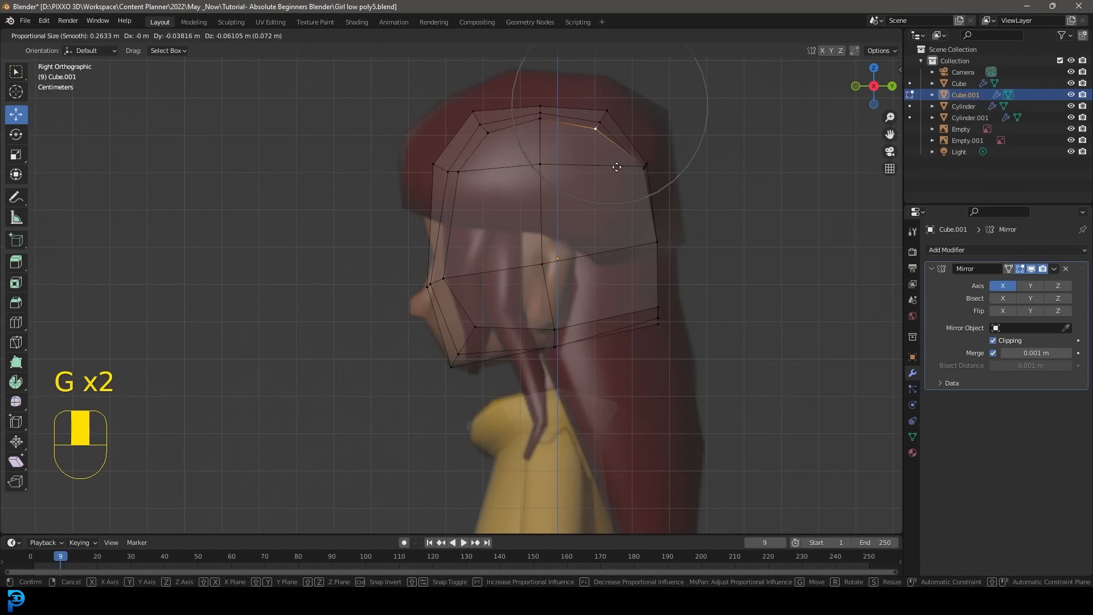
click(635, 172)
click(636, 172)
key(g)
right_click(638, 179)
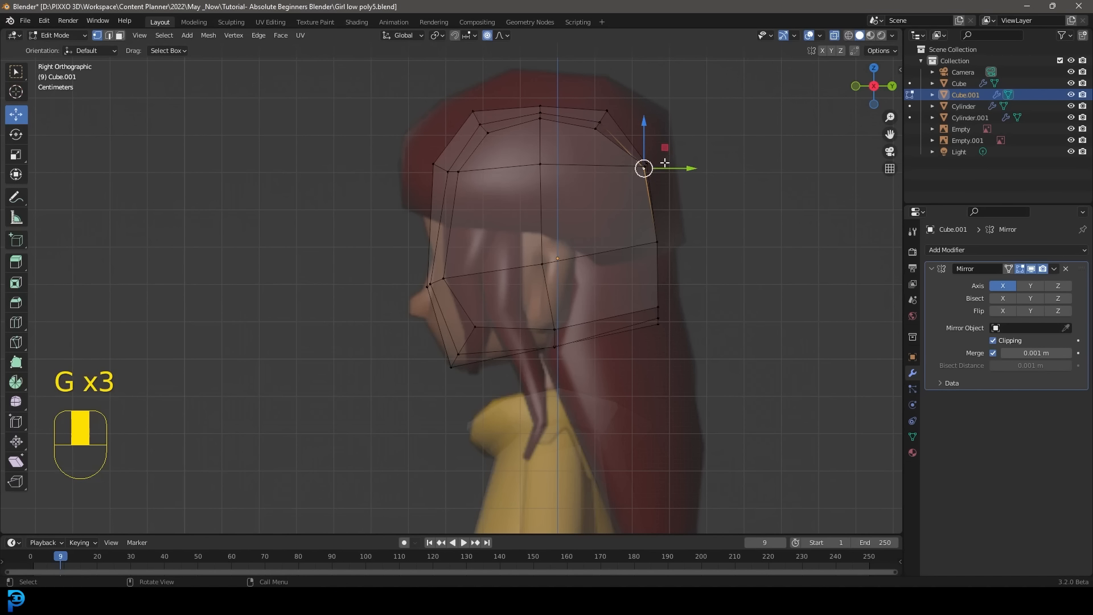
middle_drag(664, 163, 410, 186)
middle_drag(499, 194, 543, 225)
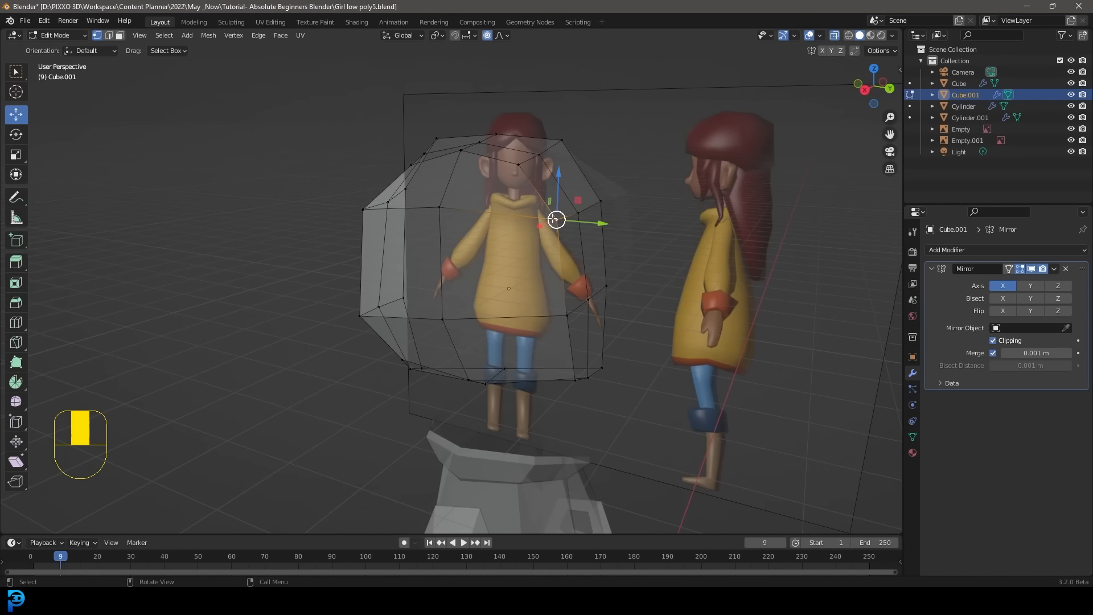
key(KP_3)
scroll(552, 218, up, 2)
key(g)
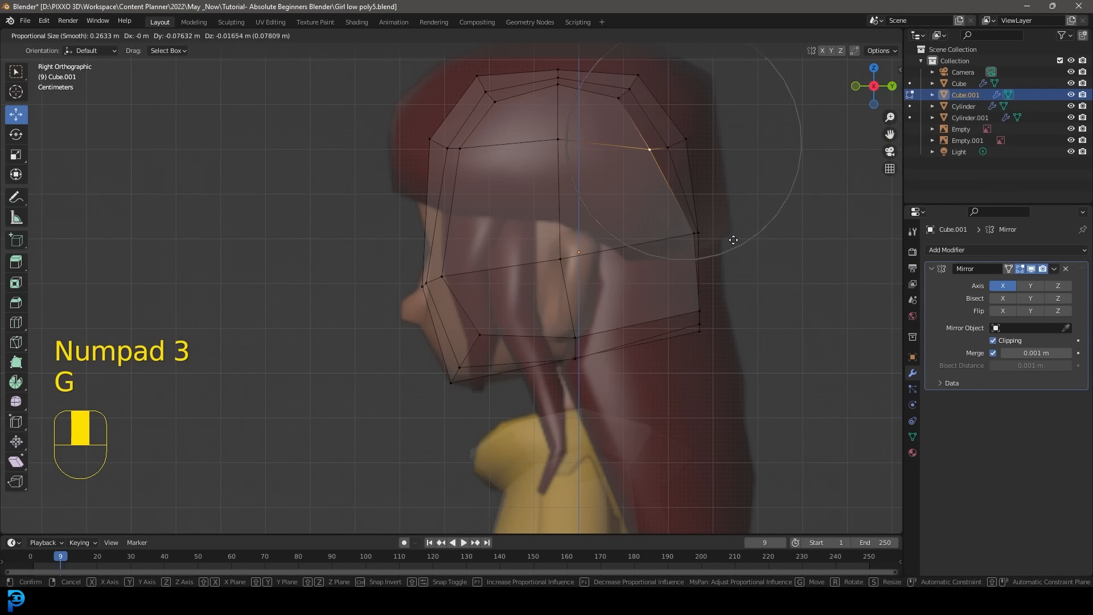
click(730, 236)
Move the two lower outer vertices at the back of the head forward with a proportional size of about 0.263 m
click(694, 234)
key(g)
click(666, 232)
click(698, 310)
key(g)
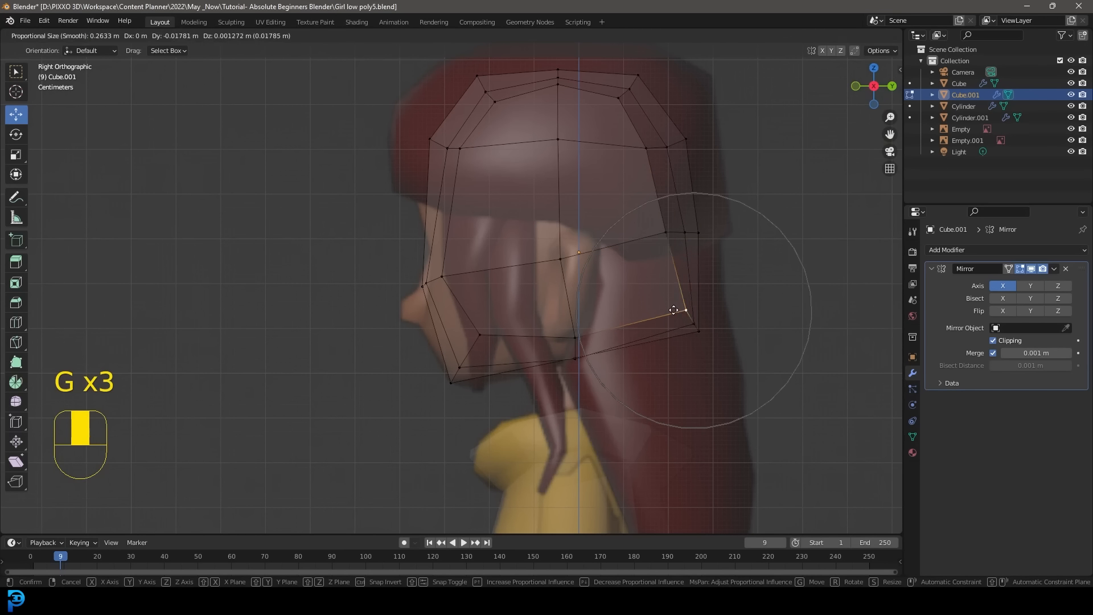
click(652, 302)
Select the whole head mesh and smooth its vertices with a smoothing of 0.308, one repeat
scroll(623, 338, down, 4)
drag(697, 405, 403, 134)
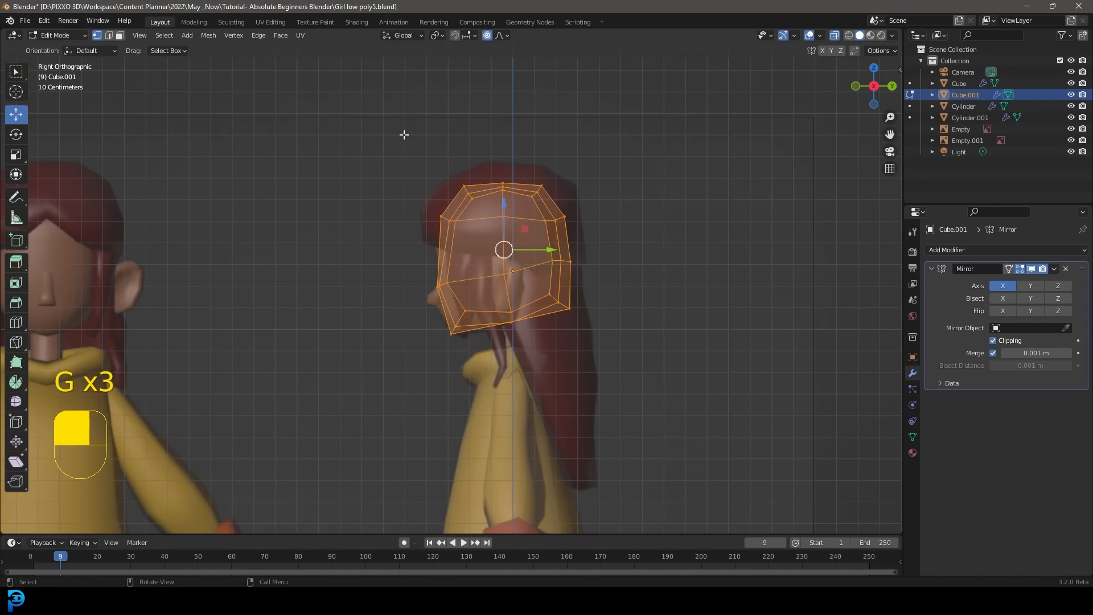
click(17, 403)
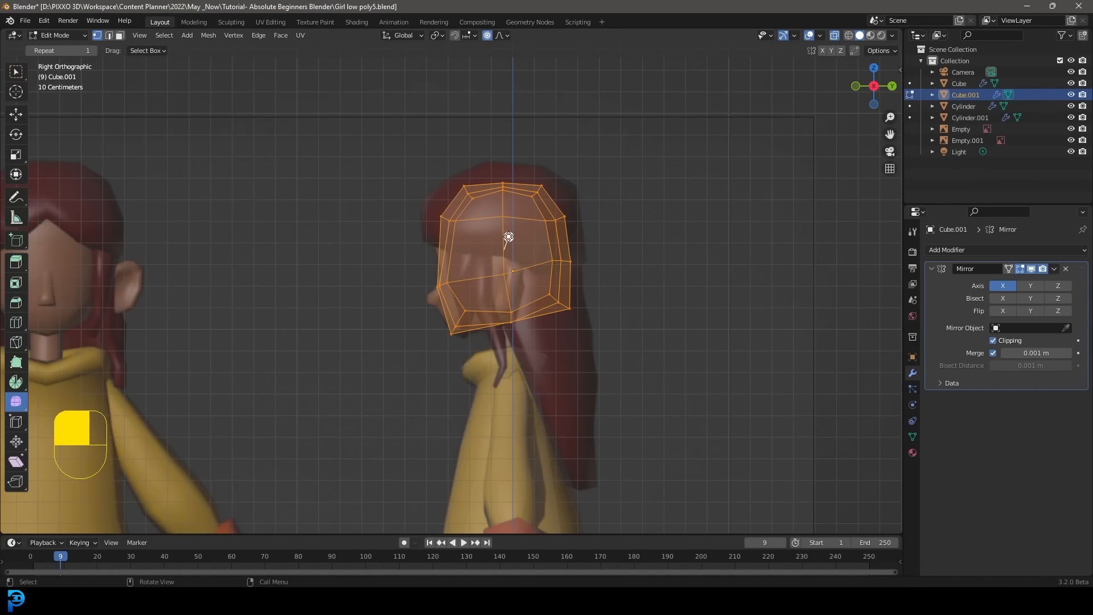
drag(508, 237, 580, 211)
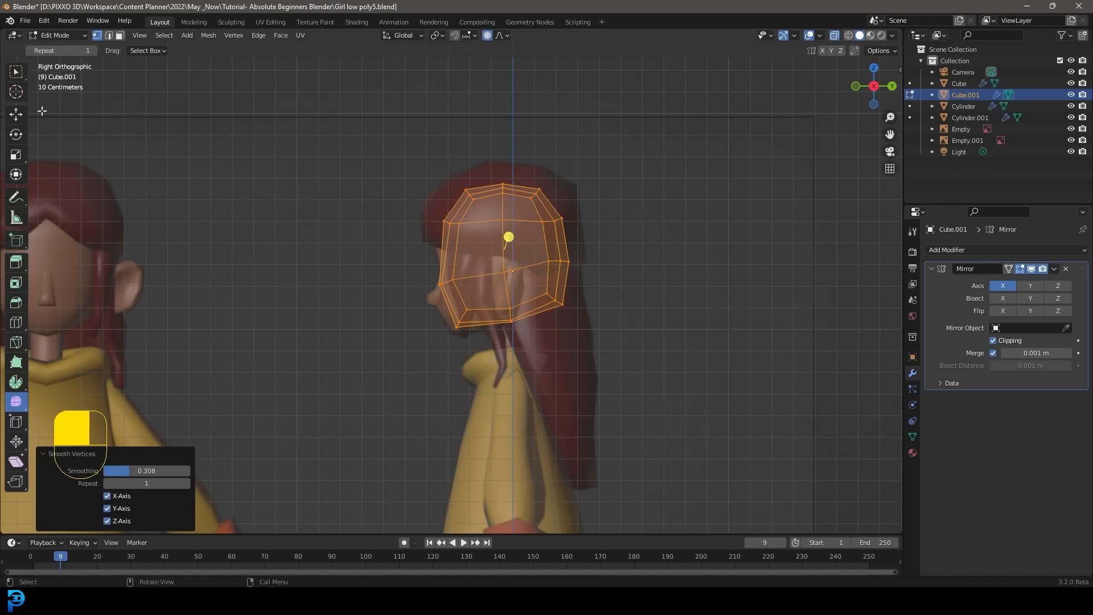
click(19, 116)
Move the chin vertices about 0.010 m forward and 0.024 m down to match the chin in the side reference
scroll(549, 184, up, 4)
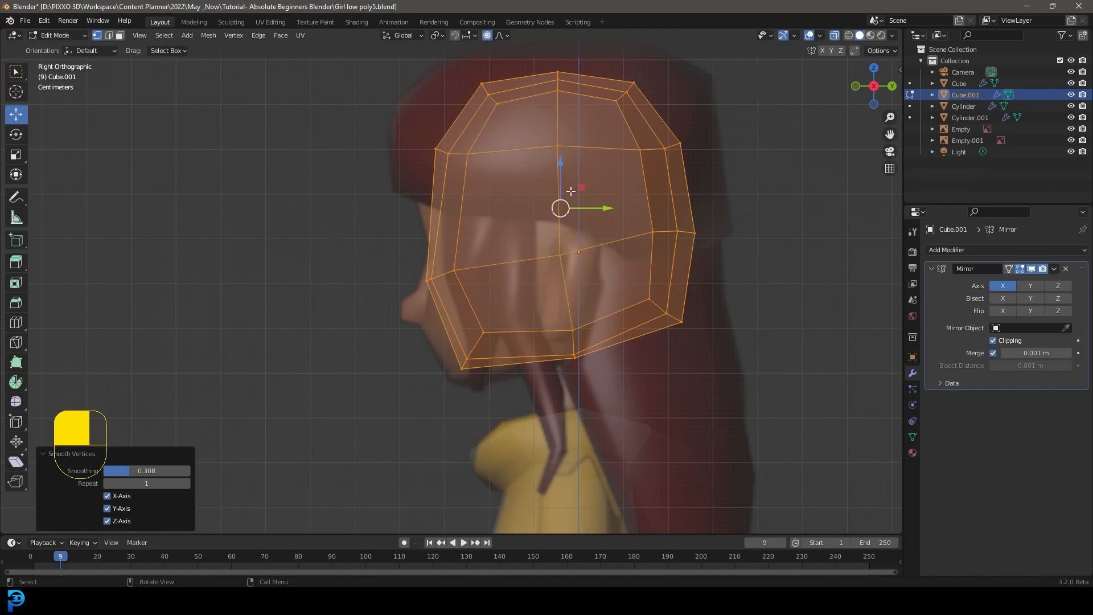
scroll(570, 190, up, 1)
drag(434, 438, 480, 360)
key(g)
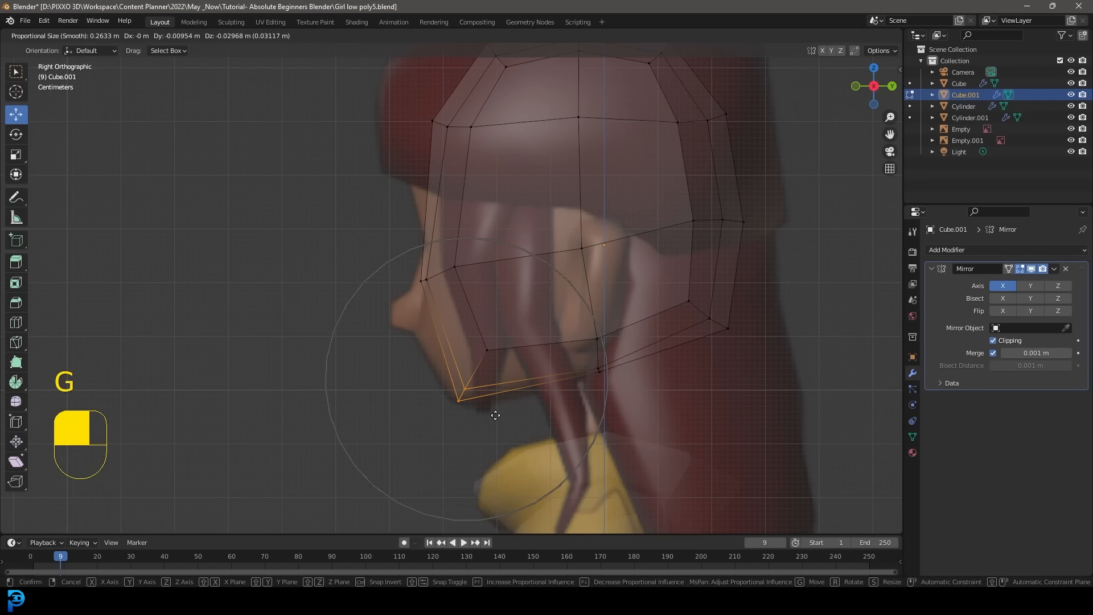
click(495, 410)
Add one centred horizontal loop cut around the lower head, between nose-bridge level and the jaw
scroll(455, 318, up, 1)
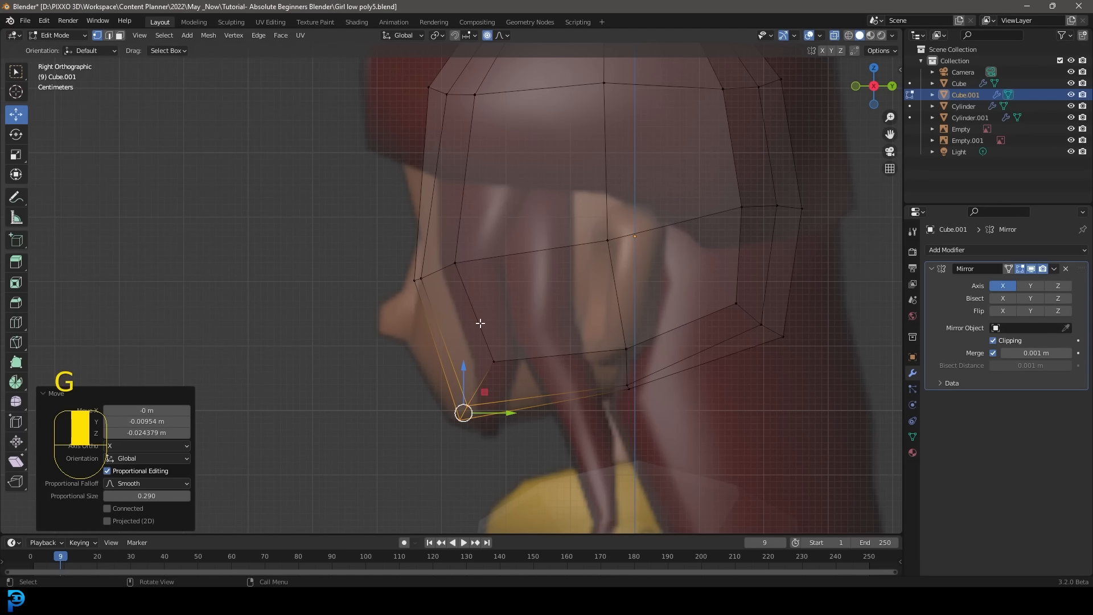
key(ctrl+r)
click(483, 314)
right_click(483, 314)
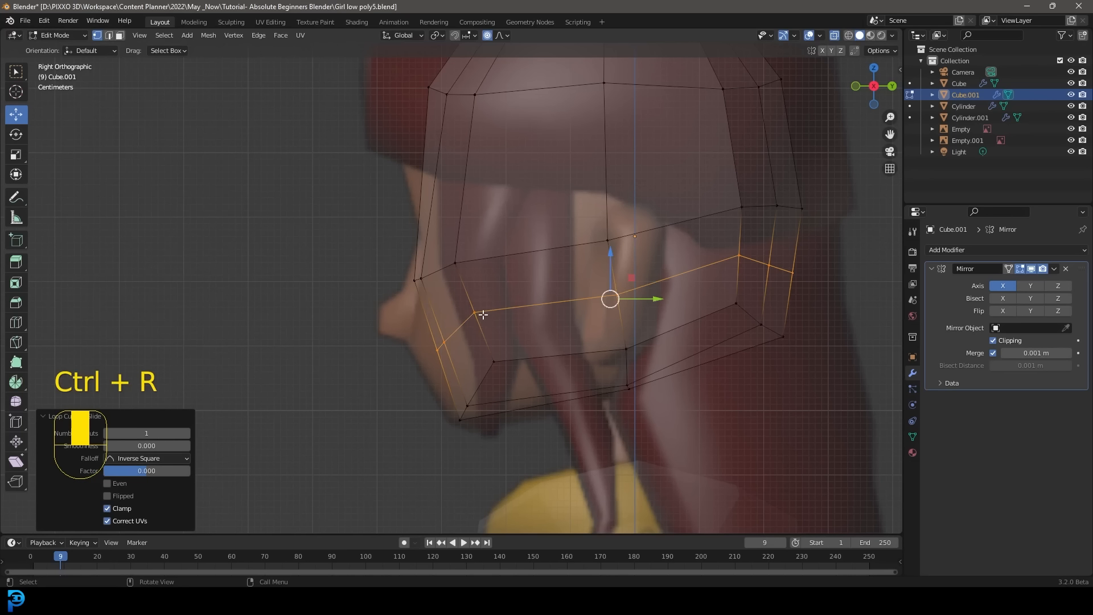
Move the new loop's front vertices about 0.047 m forward and its cheek vertex about 0.013 m forward and 0.010 m down, proportional size 0.149
click(440, 344)
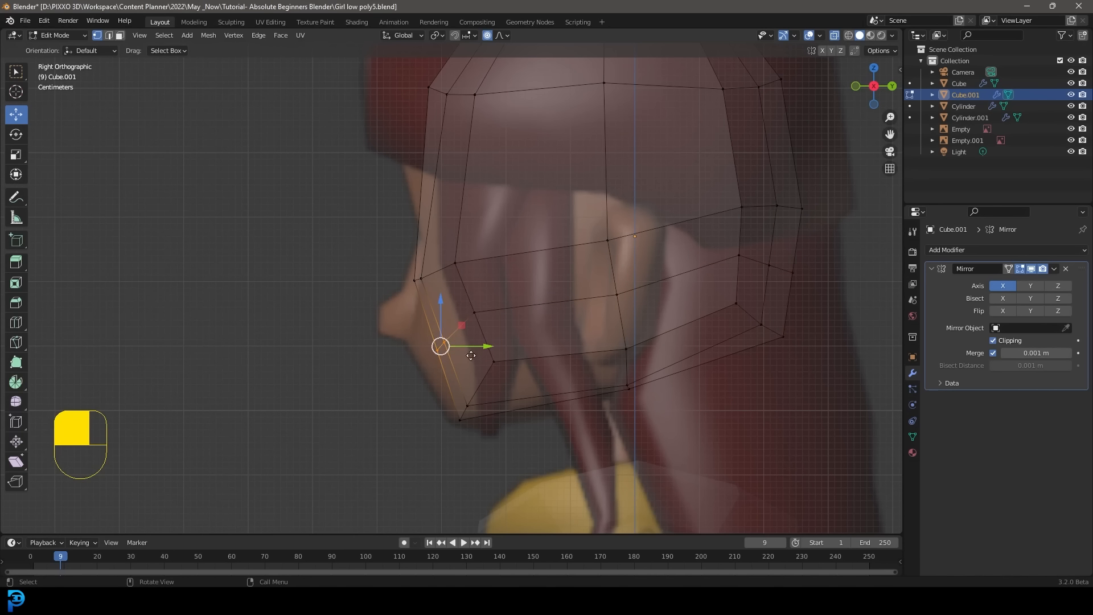
key(g)
click(441, 351)
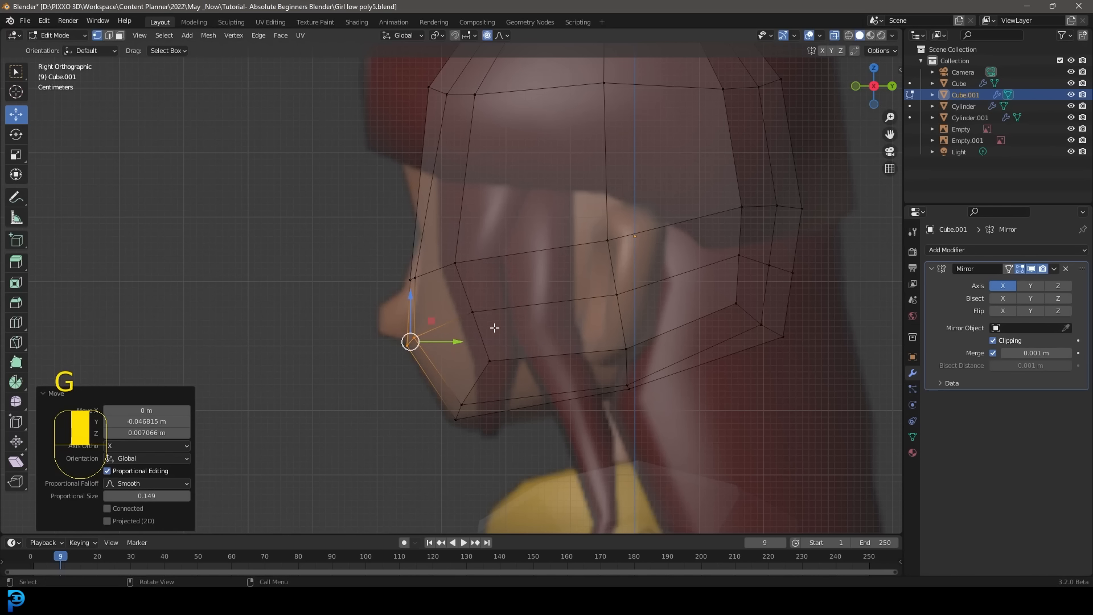
click(485, 316)
key(g)
click(492, 331)
scroll(518, 216, down, 1)
shift+middle_drag(520, 212, 534, 278)
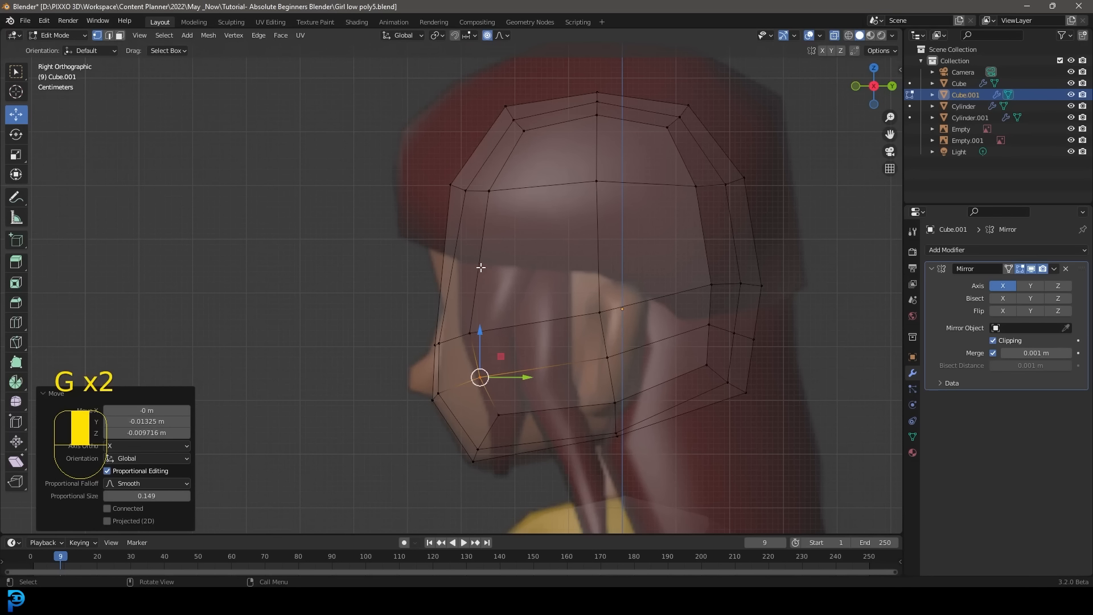
Add a horizontal loop cut below the forehead and move its front vertices about 0.025 m back and 0.067 m down
key(ctrl+r)
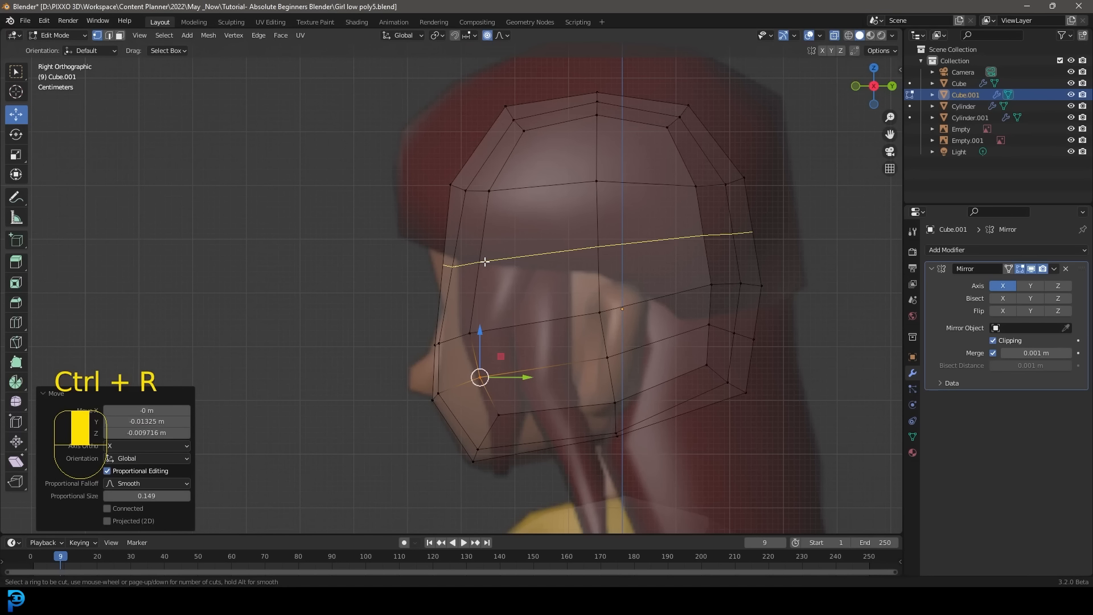
click(485, 262)
click(484, 262)
drag(394, 297, 506, 235)
scroll(505, 250, up, 2)
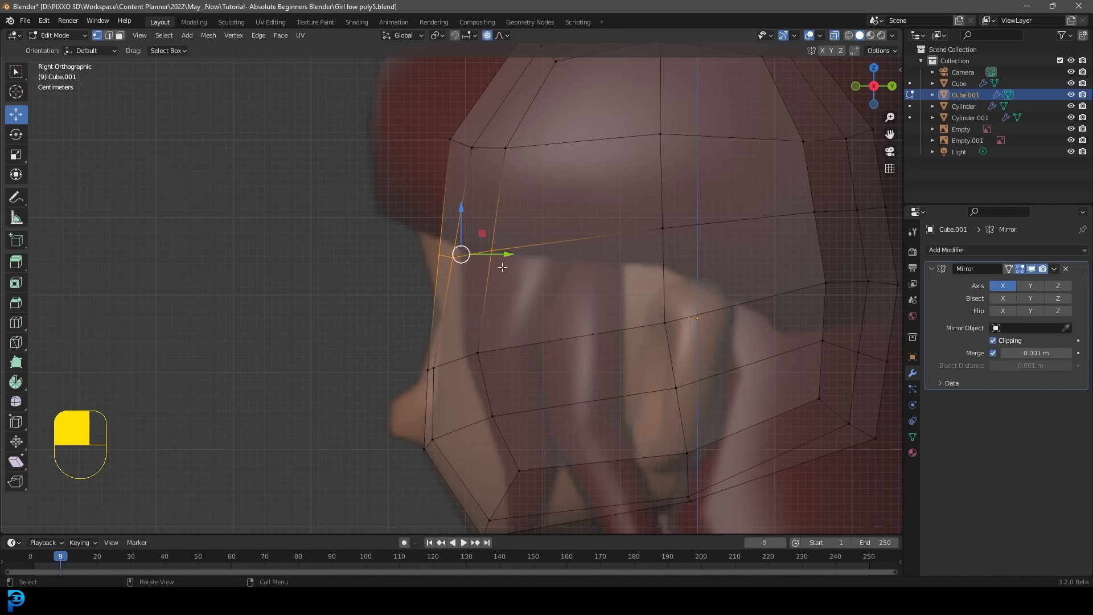
key(g)
click(520, 321)
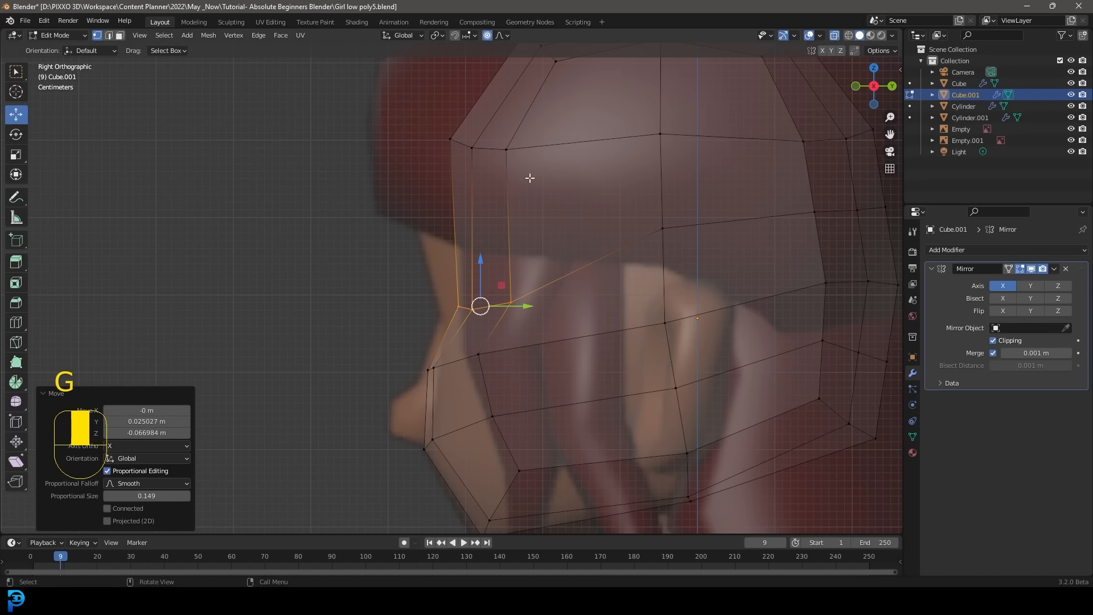
Move the forehead vertices about 0.043 m forward and 0.028 m down, and the top-front vertices about 0.051 m forward and 0.017 m down
drag(545, 183, 404, 105)
scroll(523, 188, down, 3)
key(g)
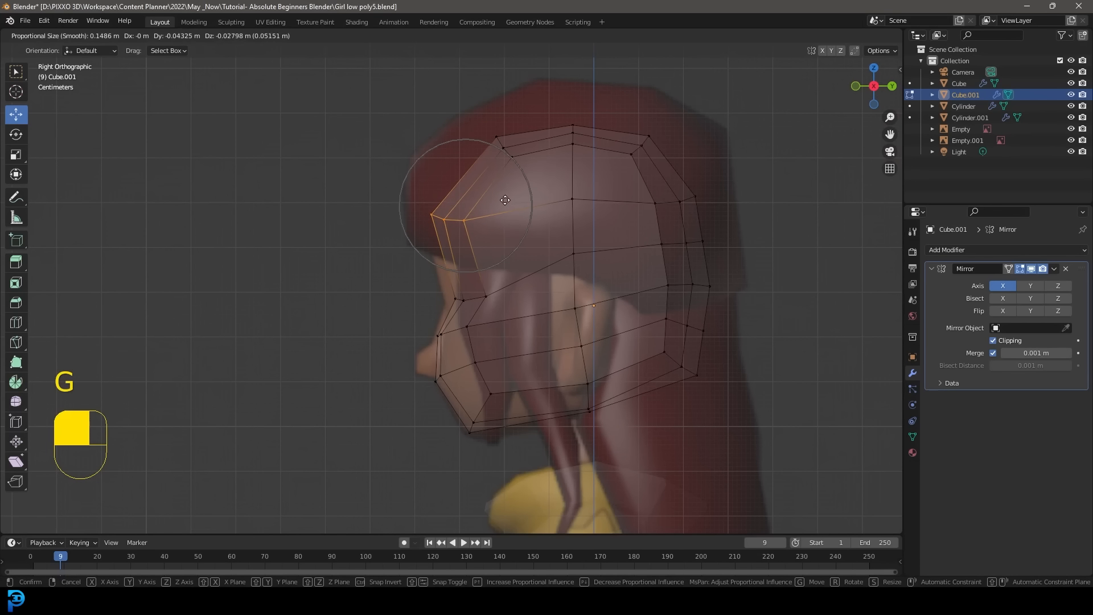
click(505, 199)
drag(543, 134, 490, 169)
key(g)
click(455, 299)
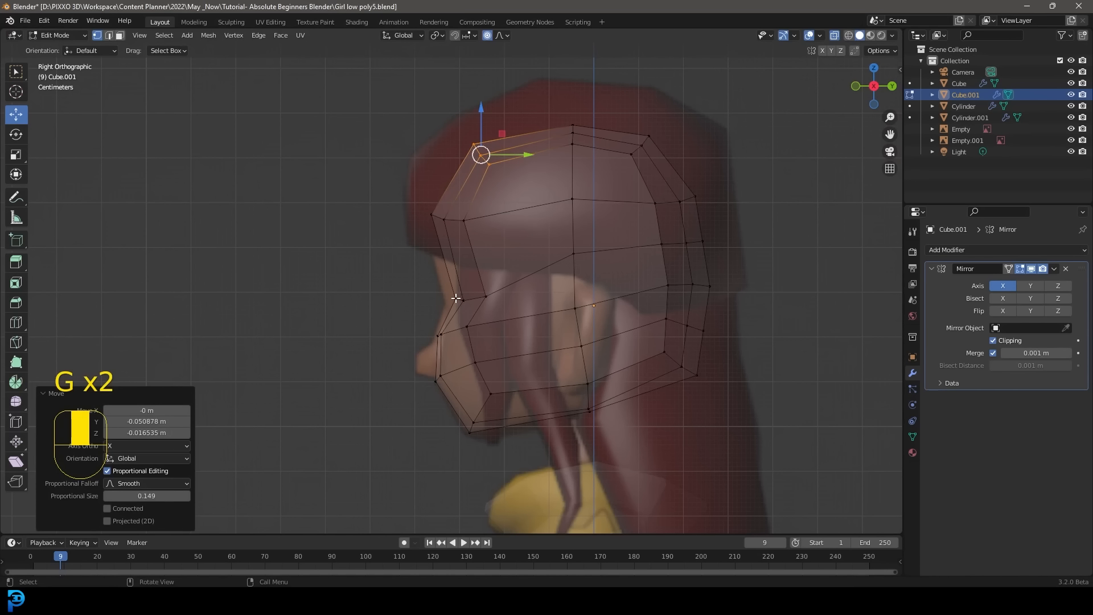
Move the eye-level front vertices about 0.019 m forward with a proportional size of 0.149
drag(498, 311, 435, 278)
key(g)
click(479, 298)
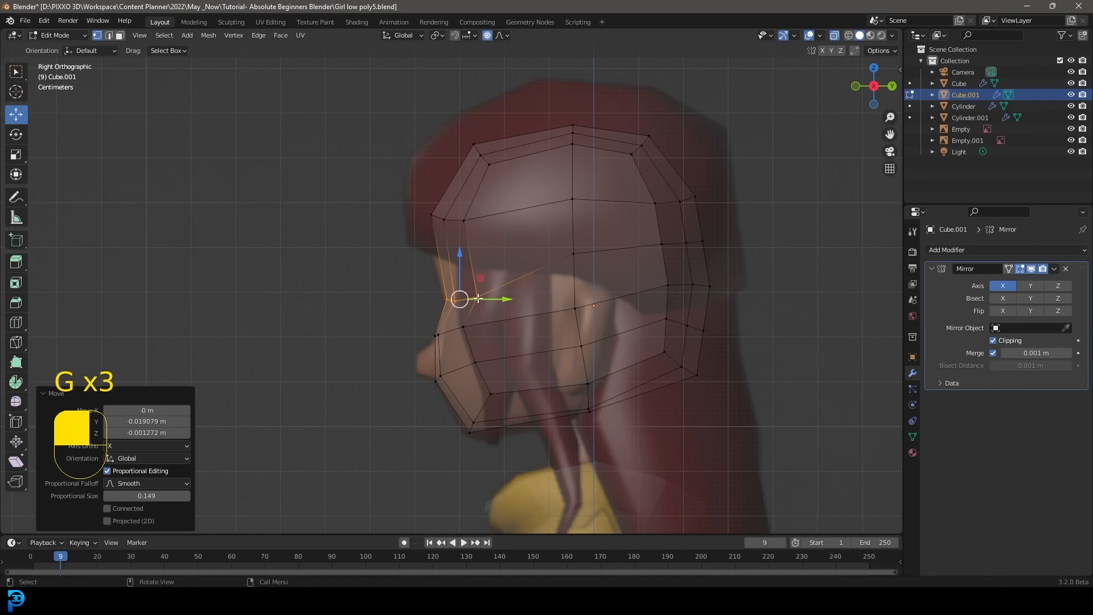
Move the upper rear vertices outward to round the back of the head, raising them a further 0.009 m with a proportional size of 0.513
drag(730, 250, 646, 129)
key(g)
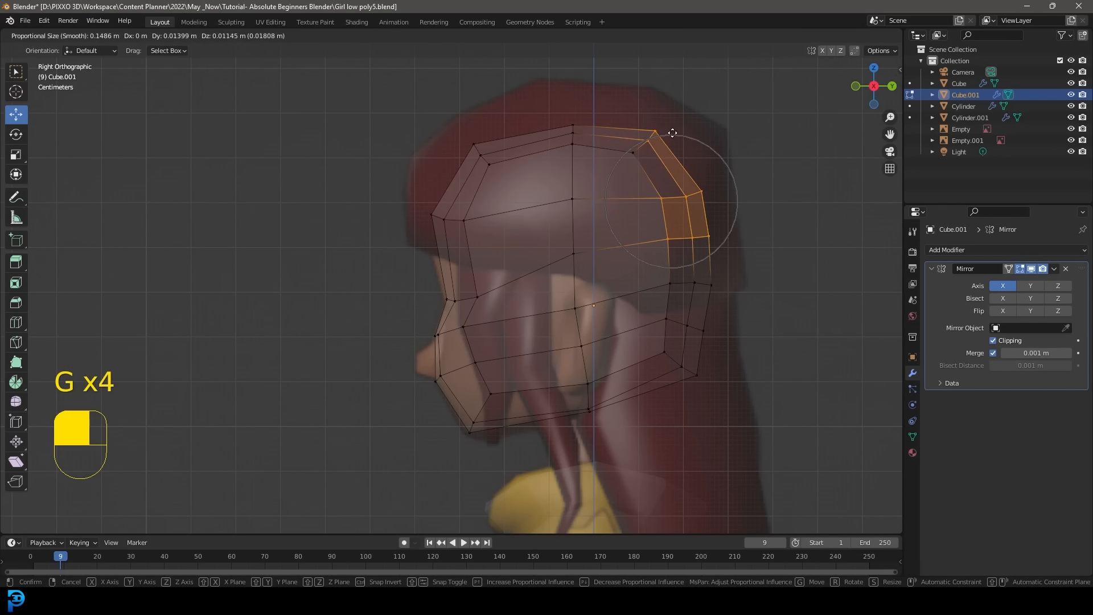
scroll(680, 132, down, 4)
click(680, 131)
drag(616, 95, 757, 257)
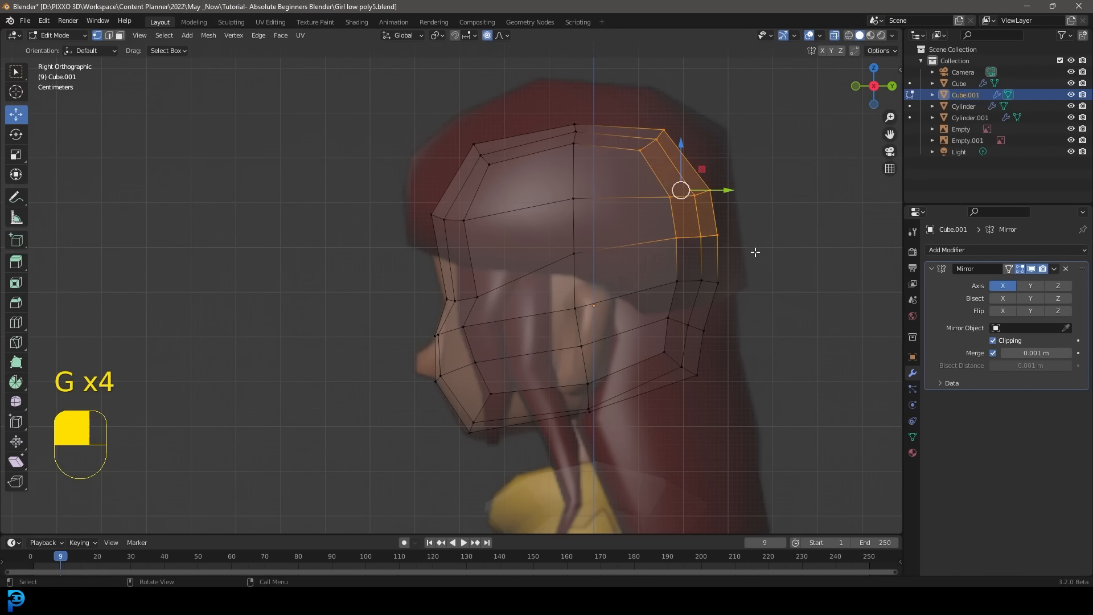
key(g)
scroll(757, 250, down, 3)
click(756, 251)
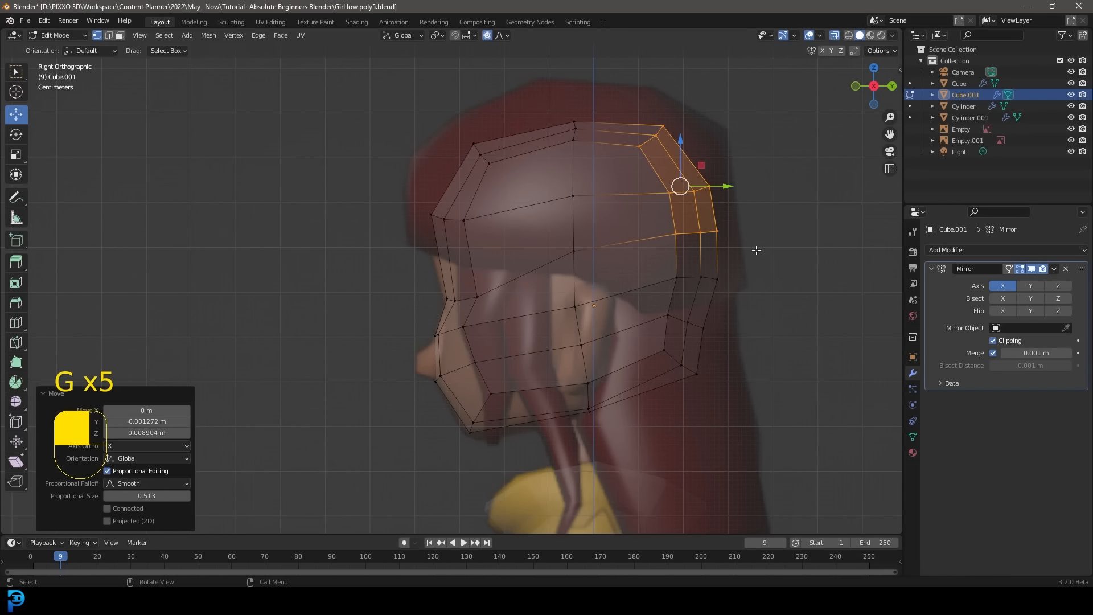
Move the lower rear vertices about 0.027 m back and 0.013 m down with a proportional size of 0.263
drag(752, 336, 669, 304)
key(g)
scroll(701, 326, up, 7)
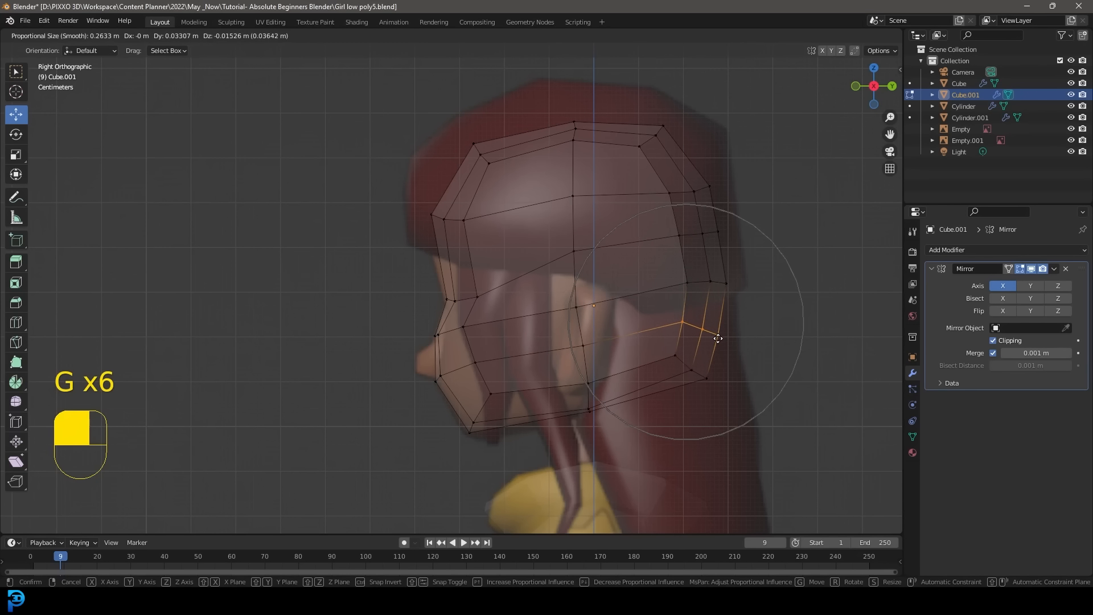
click(715, 338)
scroll(602, 247, down, 4)
Switch the head to solid shading, return it to Object Mode and deselect everything
key(KP_1)
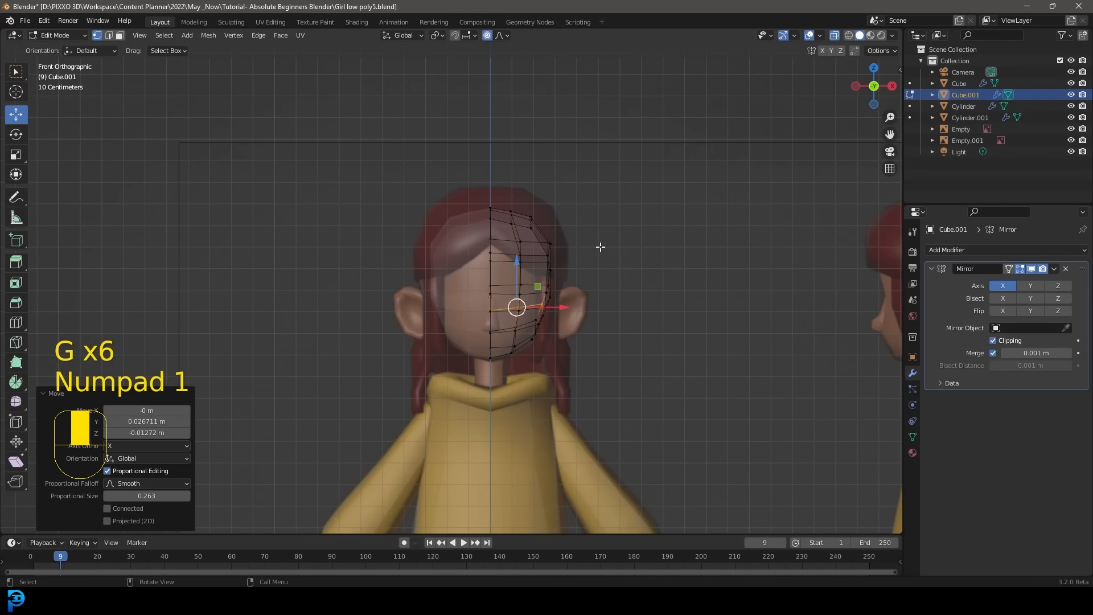
key(z)
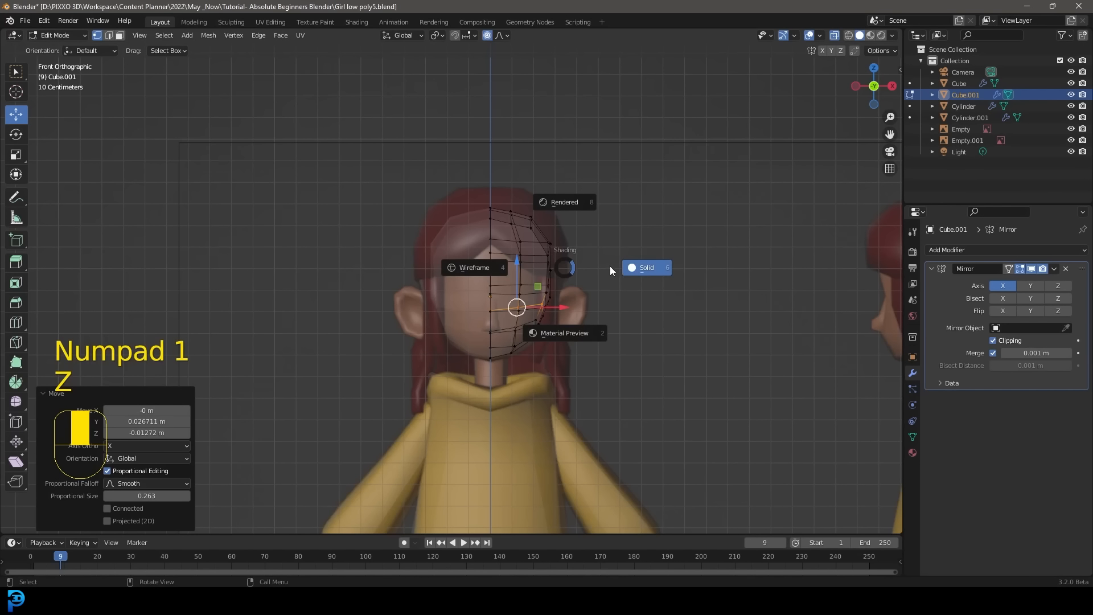
click(647, 268)
mouse_move(648, 268)
middle_down()
mouse_move(554, 286)
mouse_move(531, 325)
mouse_move(557, 254)
middle_up()
click(52, 35)
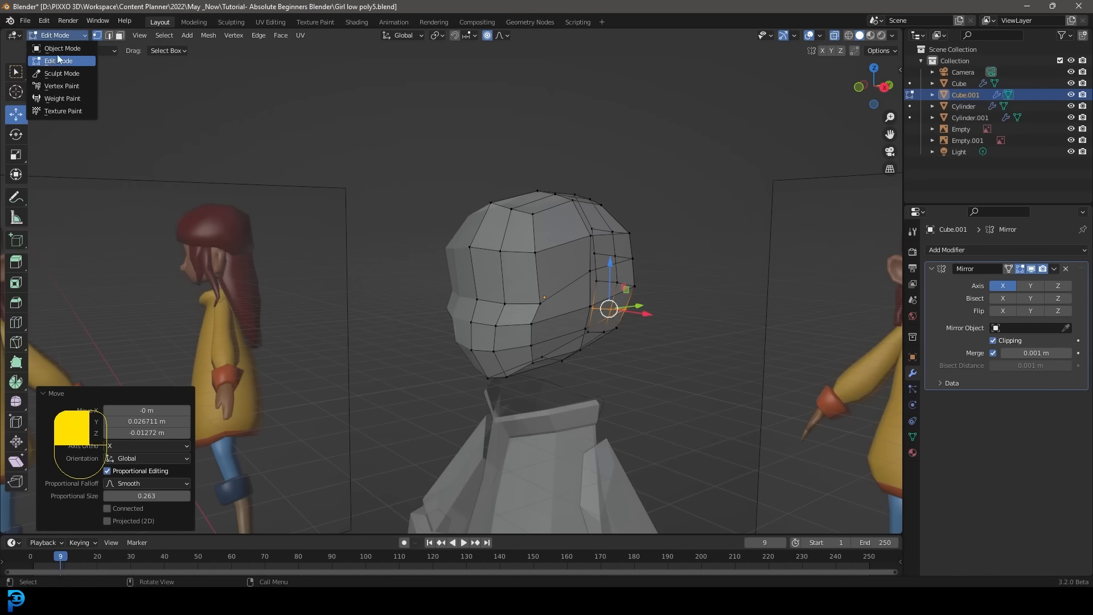
click(66, 51)
scroll(580, 272, down, 3)
key(alt+a)
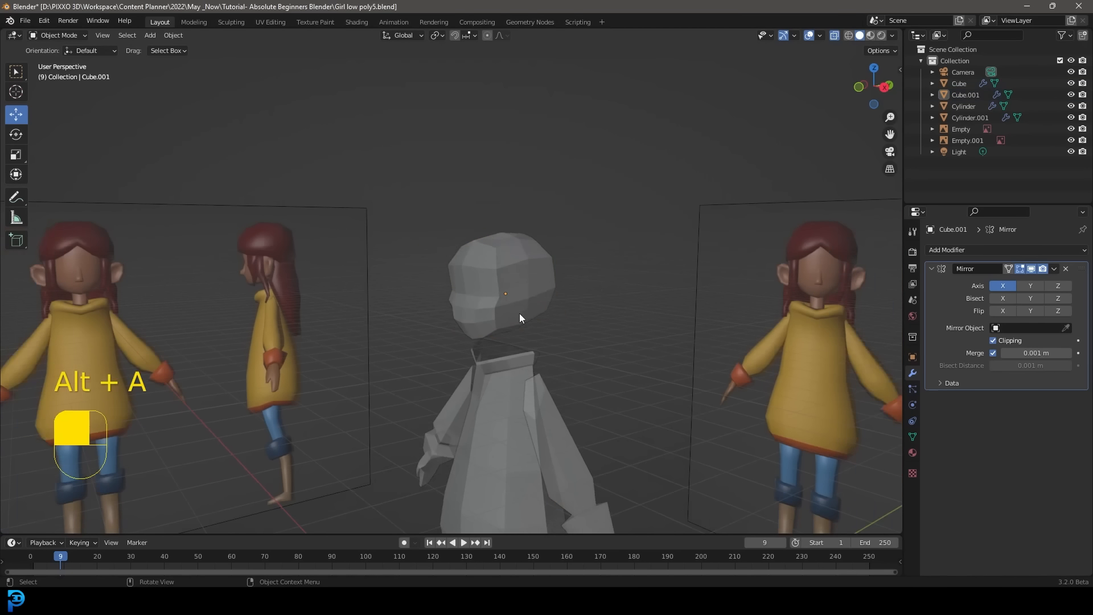
Add a cylinder mesh with 5 vertices
middle_drag(519, 314, 494, 221)
key(shift+a)
mouse_move(494, 221)
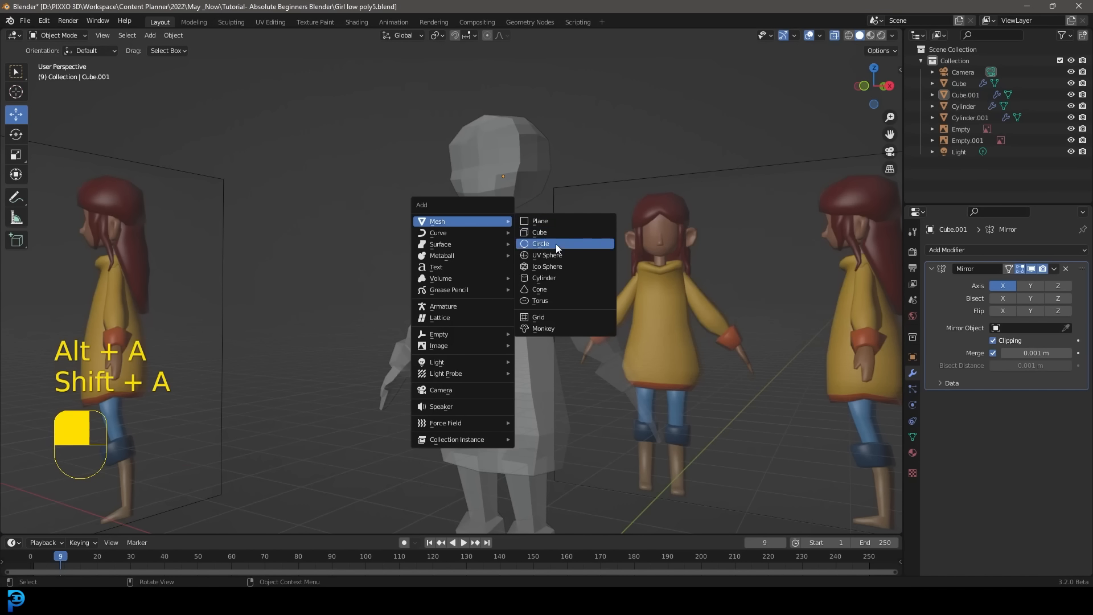
click(545, 279)
scroll(517, 337, down, 4)
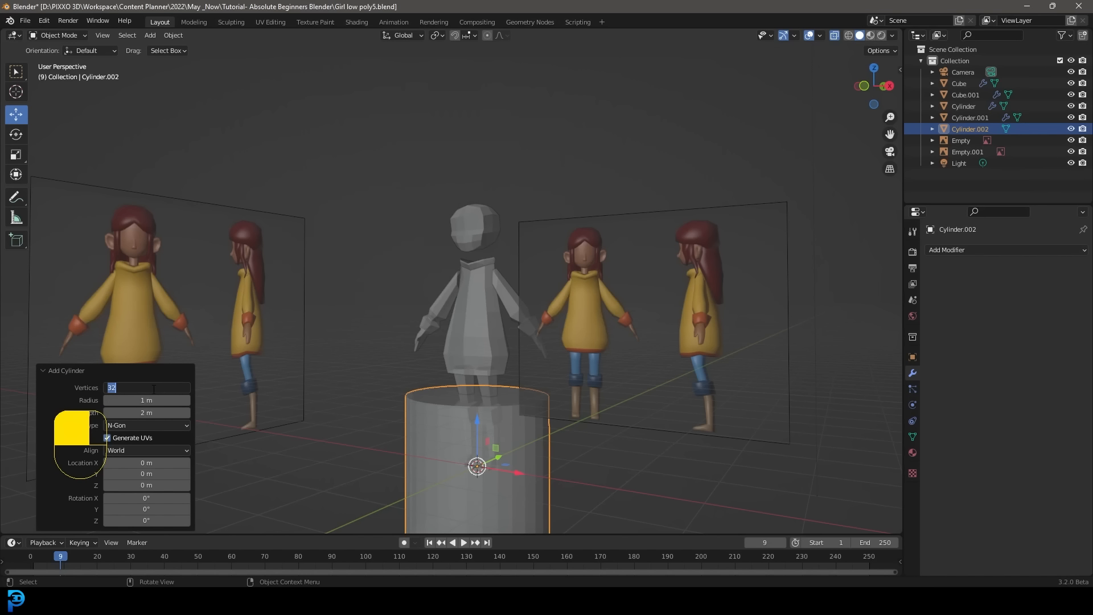
text(5)
key(Return)
Raise the cylinder about 2.984 m along Z to neck height and scale it uniformly to 0.076
key(g)
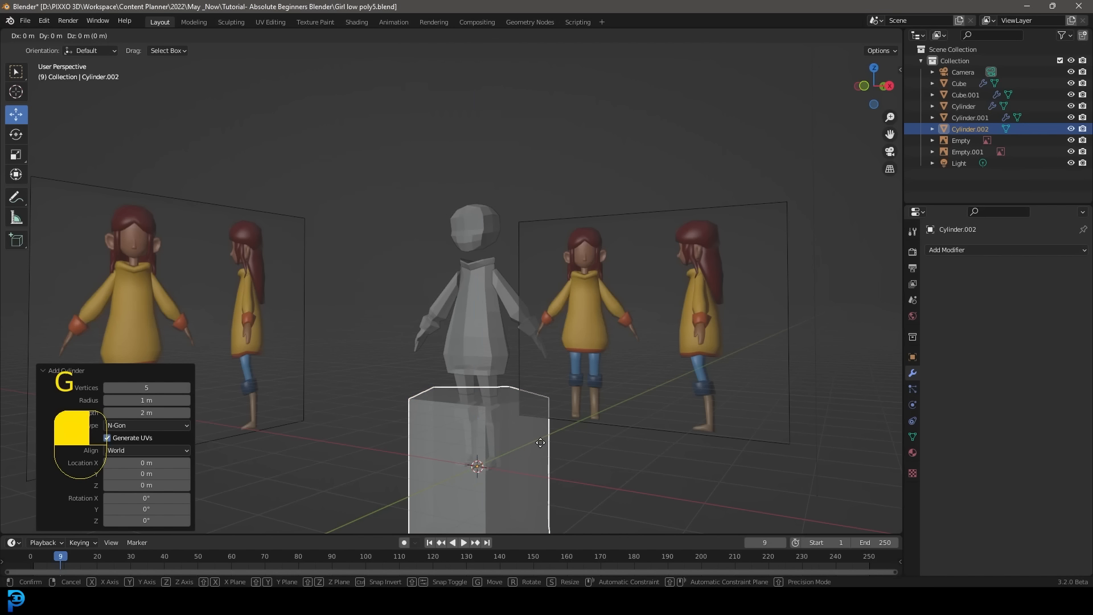
key(z)
click(545, 228)
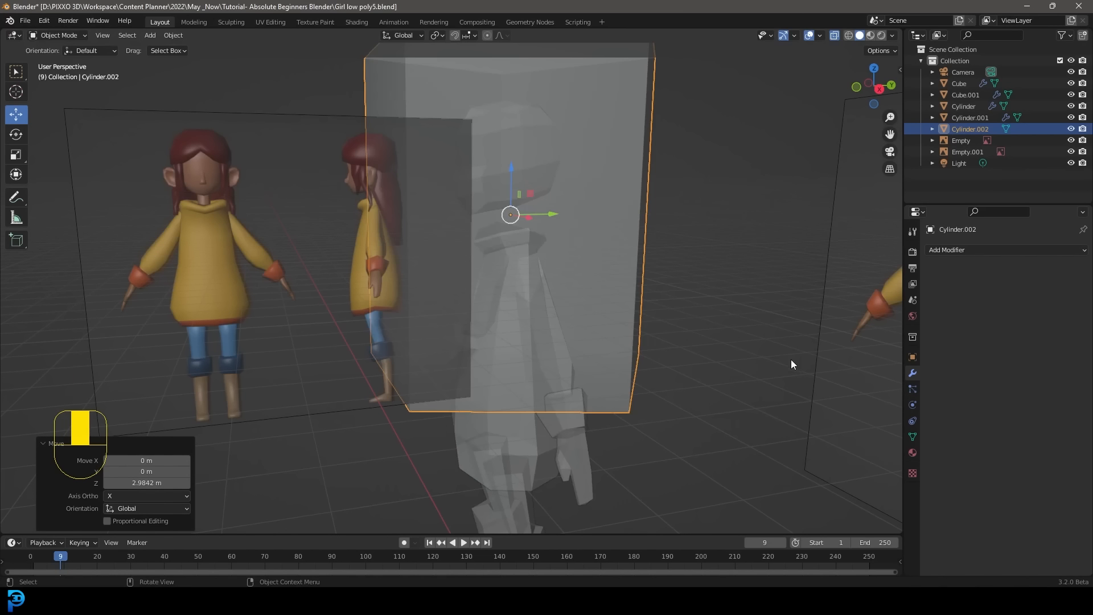
key(s)
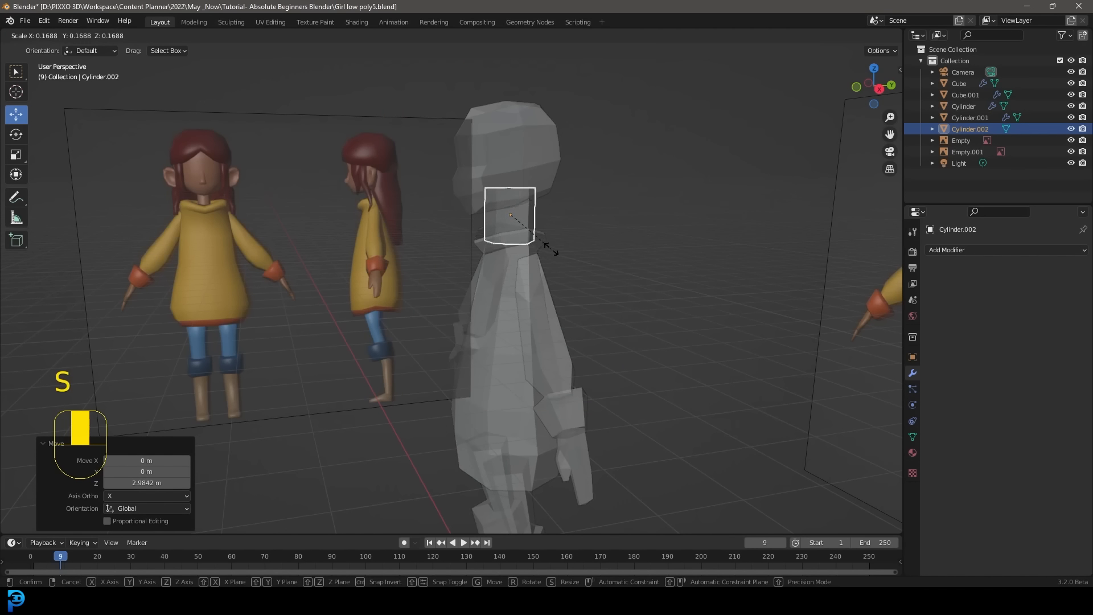
click(522, 235)
In side view, move the neck cylinder's top vertices forward under the head and rotate them to match the reference
key(KP_3)
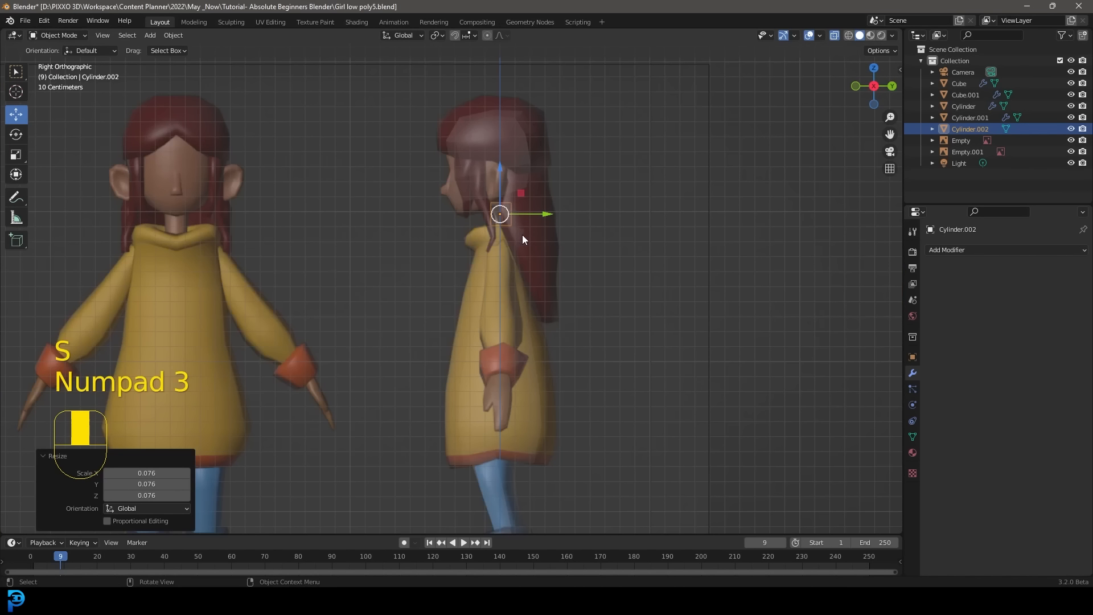
scroll(521, 234, up, 3)
shift+middle_drag(508, 193, 500, 322)
scroll(499, 322, up, 3)
key(Tab)
drag(495, 240, 653, 309)
key(g)
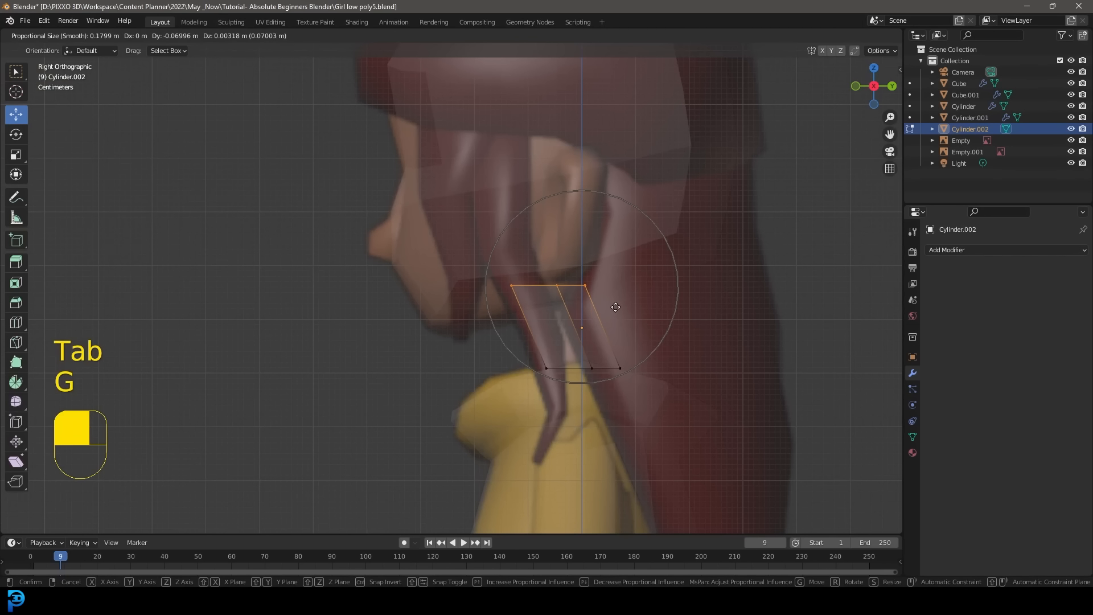
click(629, 306)
key(r)
click(671, 404)
Move the neck's bottom vertices about 0.014 m forward and 0.049 m down with a proportional size of 0.164
drag(671, 404, 523, 348)
key(g)
click(616, 412)
In front view, scale the neck's bottom vertices to 0.793 and lower them about 0.077 m into the collar
key(KP_1)
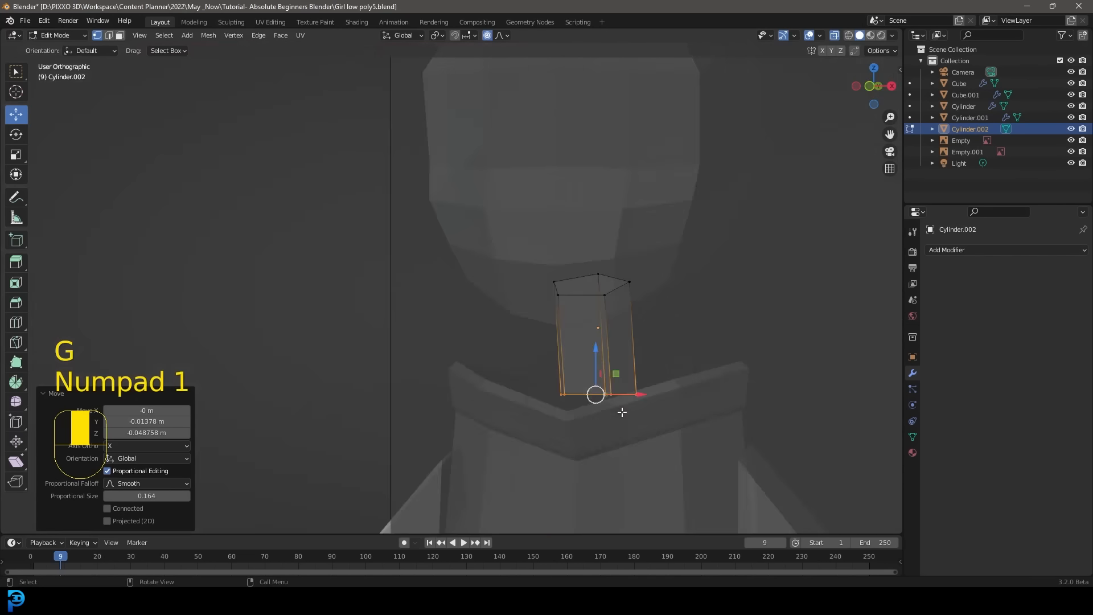
key(s)
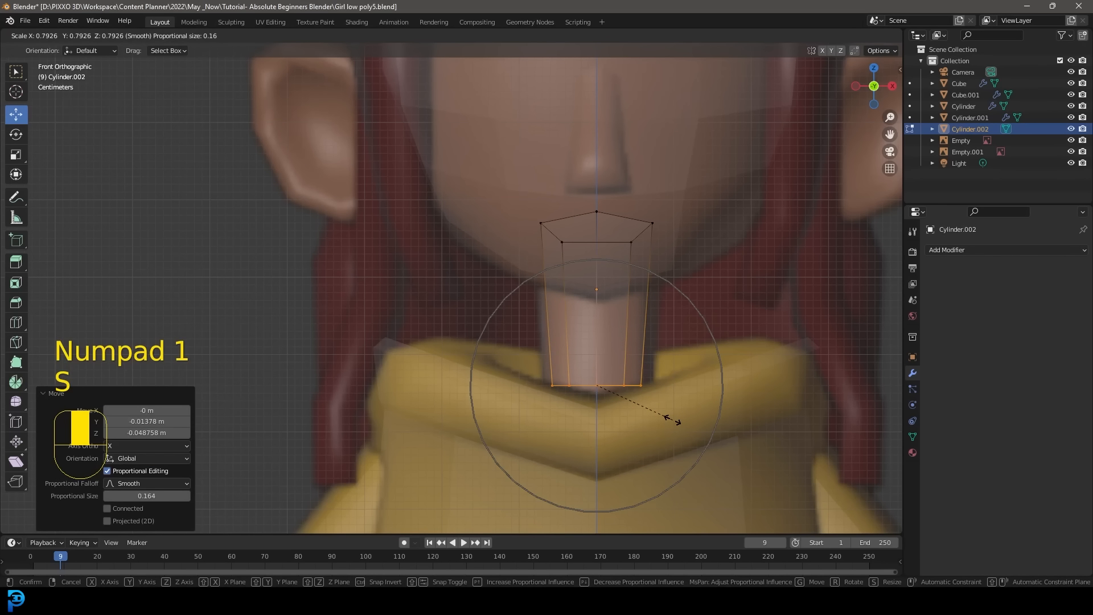
click(672, 420)
key(g)
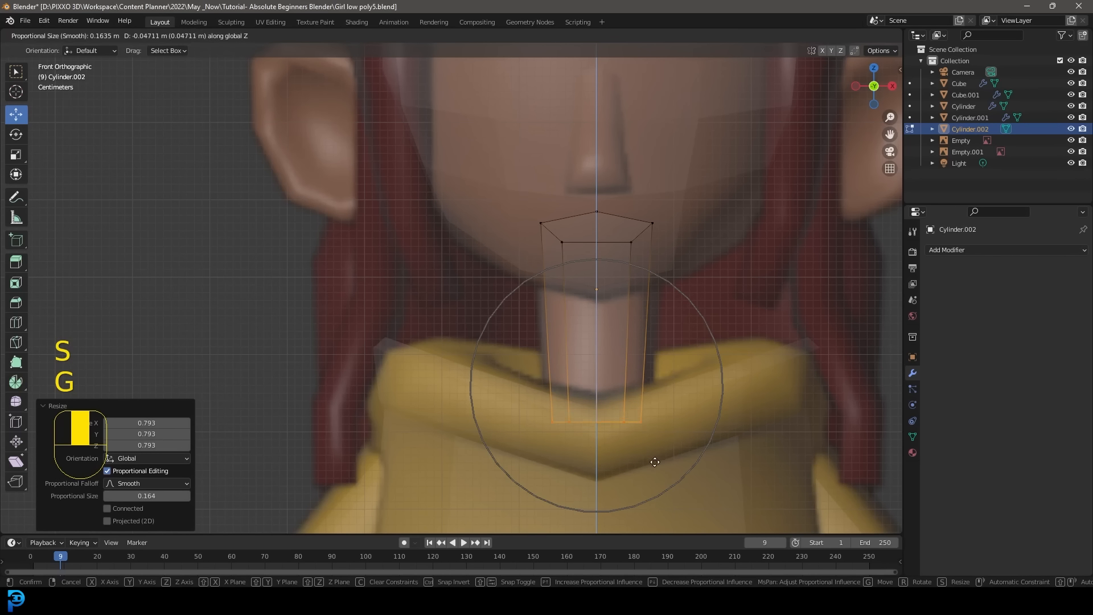
click(662, 483)
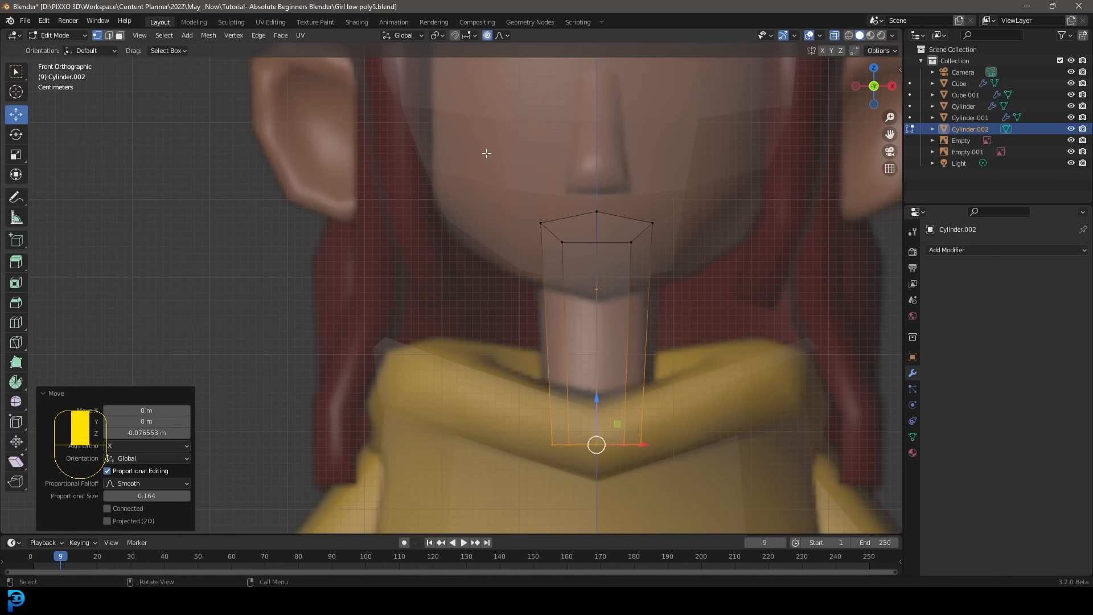
Lower the neck's top vertices about 0.003 m and scale them up to about 1.14
drag(487, 154, 711, 283)
key(g)
middle_click(700, 284)
click(708, 303)
key(s)
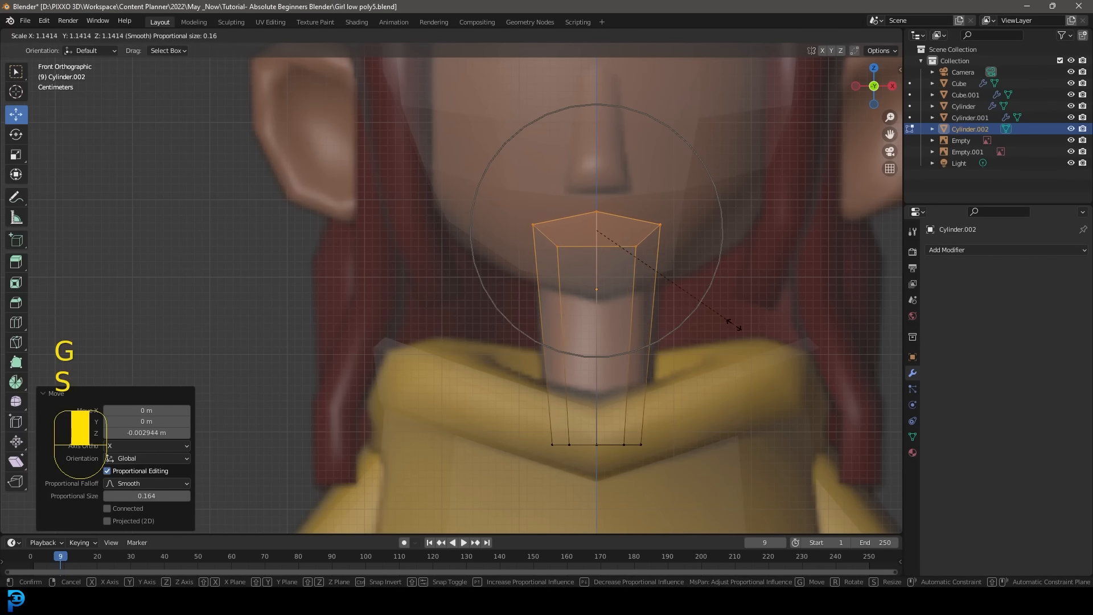
click(740, 323)
Delete the bottom and top cap faces of the neck cylinder
scroll(723, 313, down, 5)
middle_drag(708, 302, 672, 319)
drag(651, 397, 462, 340)
key(x)
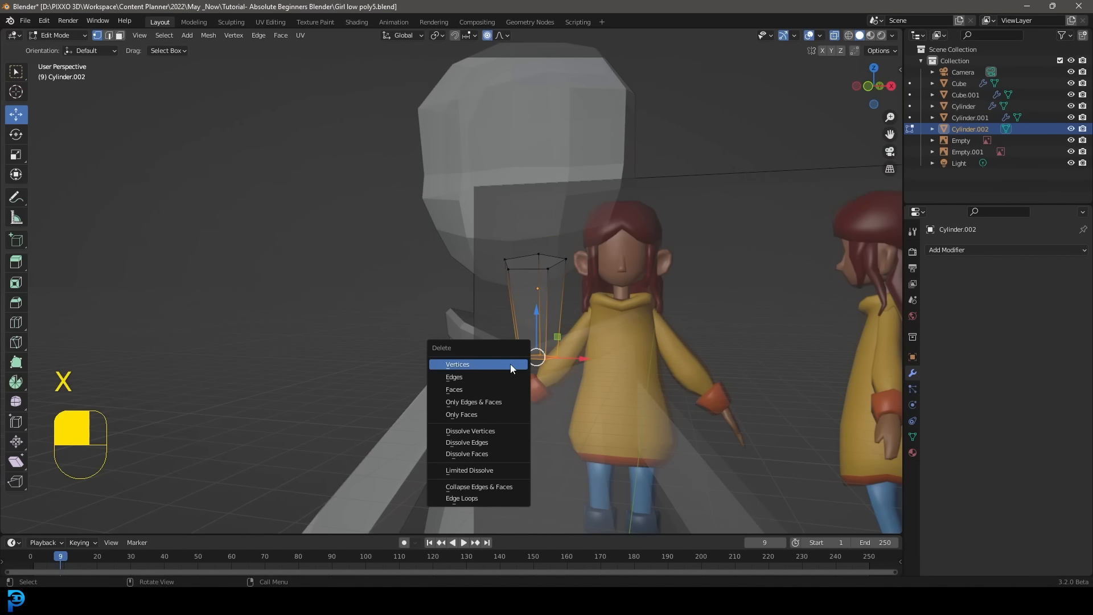
click(483, 389)
drag(411, 187, 658, 296)
key(x)
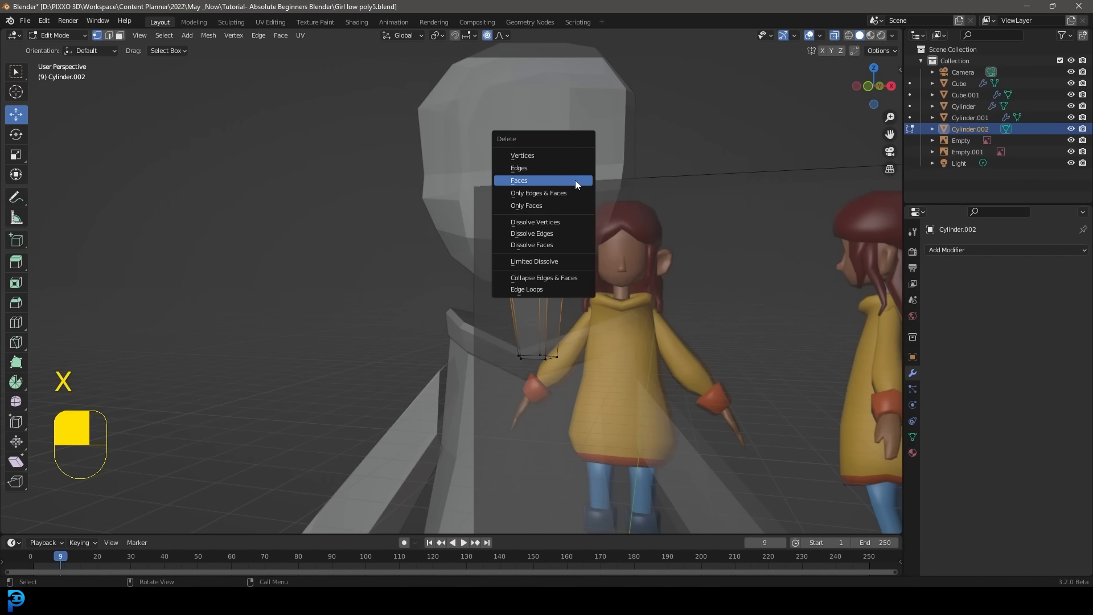
click(525, 180)
Return the neck to Object Mode, turn off X-ray and deselect everything
middle_drag(525, 180, 654, 245)
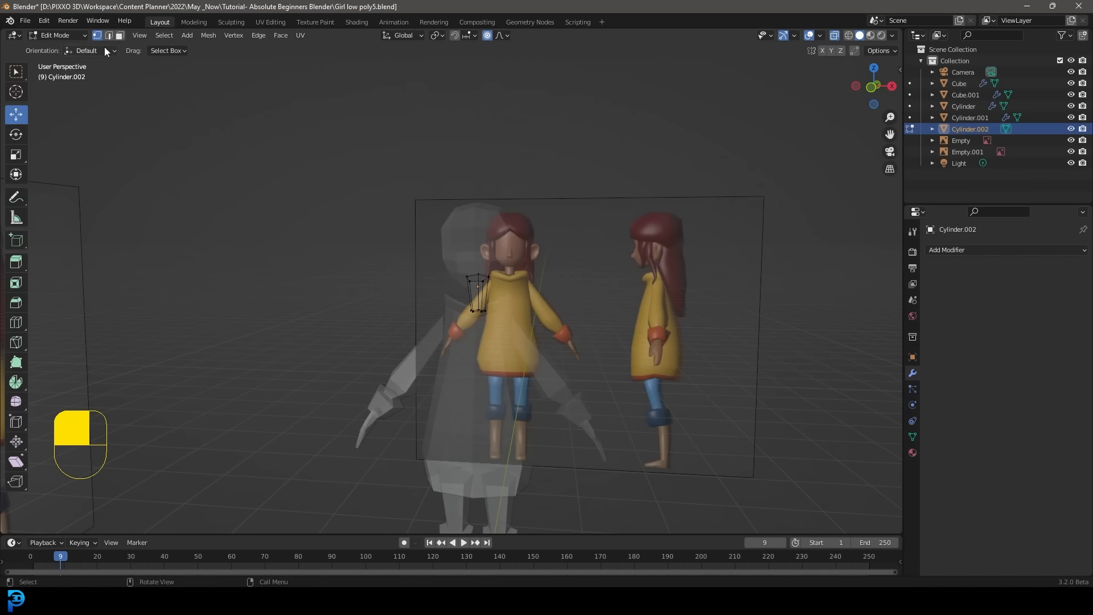
click(47, 36)
click(53, 38)
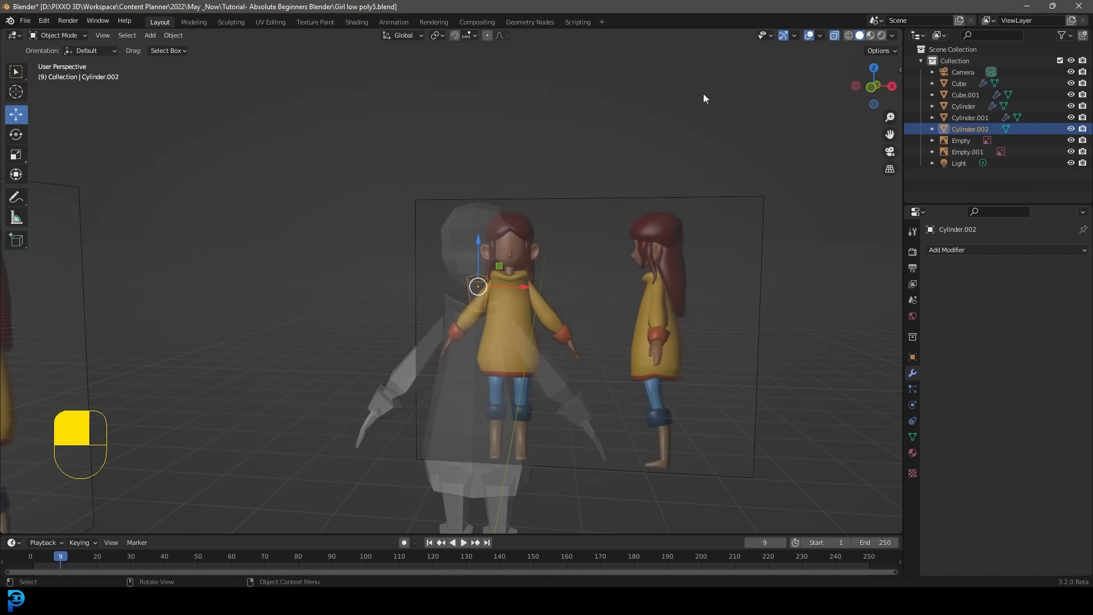
click(835, 34)
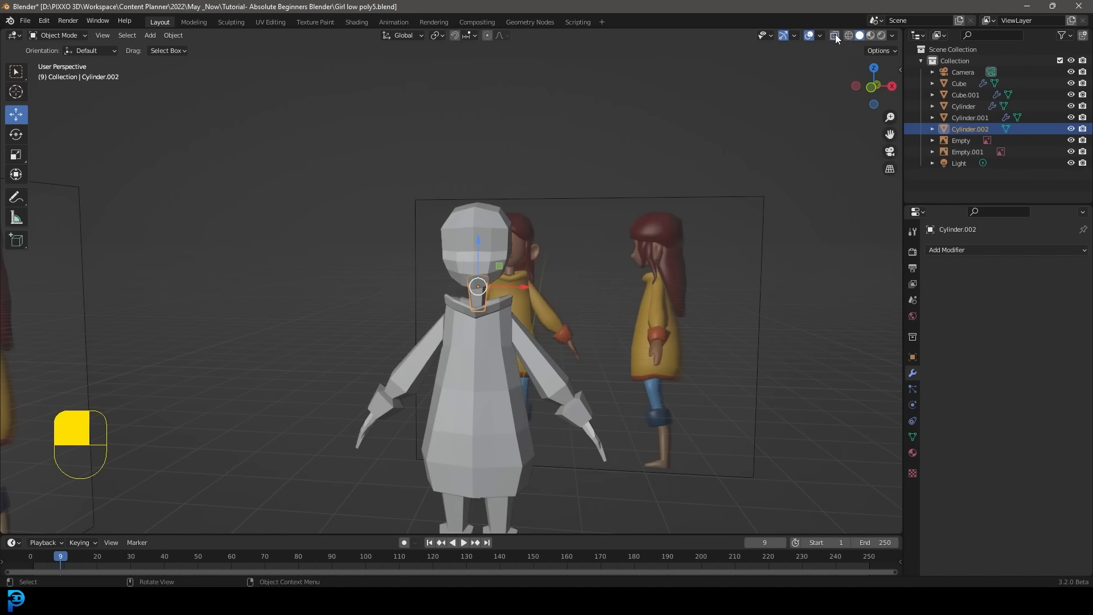
middle_drag(684, 268, 643, 324)
key(alt+a)
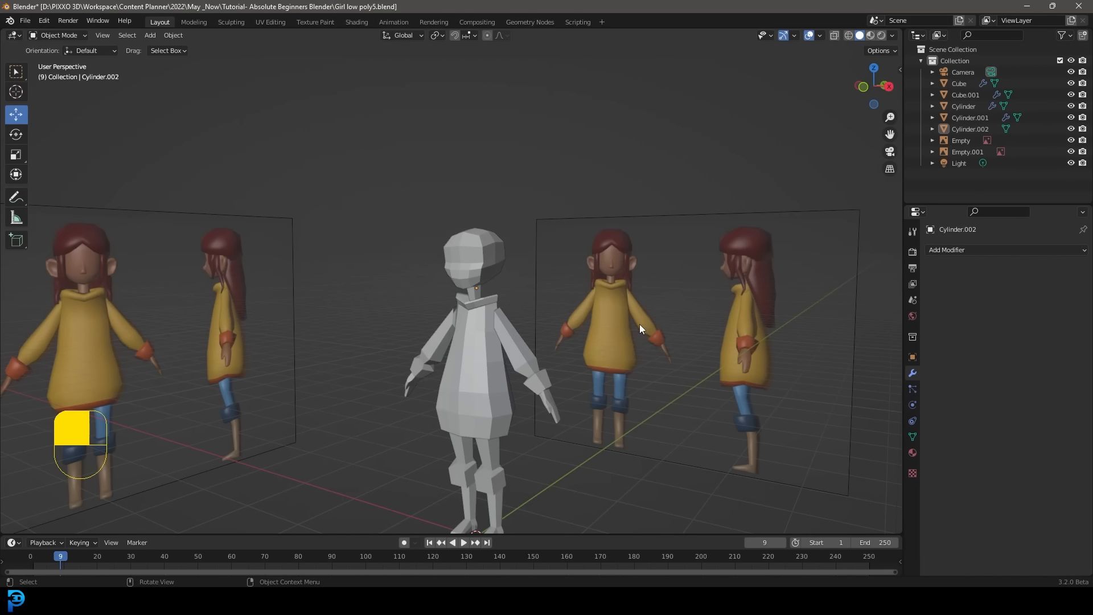
Extrude the inner top edge loop of the sweater's collar inward, scaling it to 0.526
middle_drag(486, 231, 525, 306)
scroll(525, 307, up, 3)
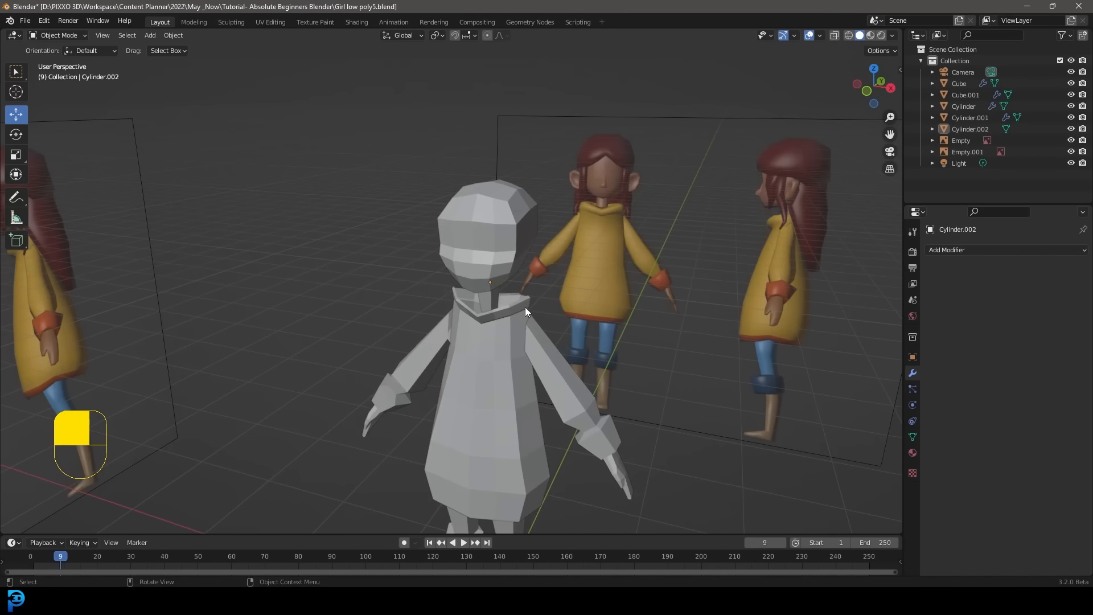
click(524, 307)
key(Tab)
scroll(675, 339, up, 6)
key(alt+a)
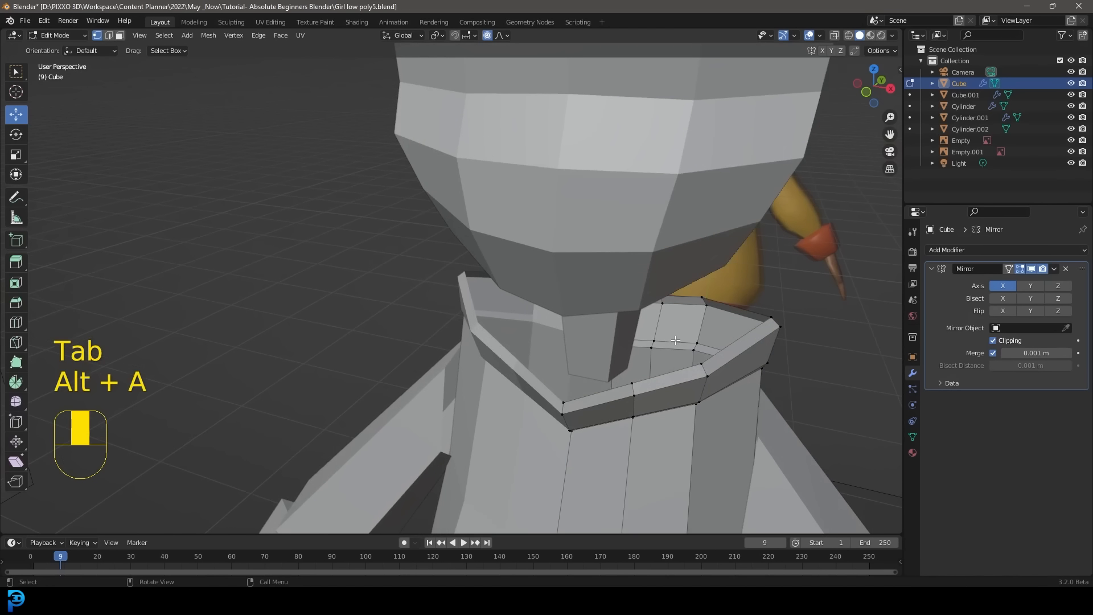
alt+shift+click(650, 376)
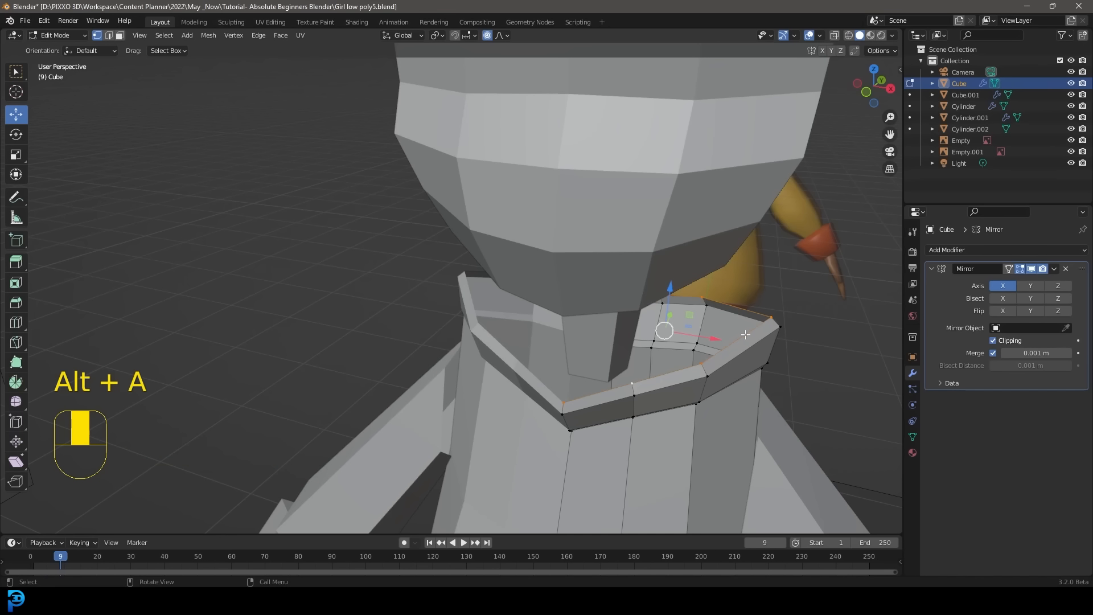
mouse_move(693, 377)
middle_down()
mouse_move(630, 374)
mouse_move(690, 394)
middle_up()
key(e)
key(s)
click(639, 409)
Move the extruded collar loop about 0.036 m toward the centre and 0.010 m down, and lower it another 0.004 m without proportional editing
key(g)
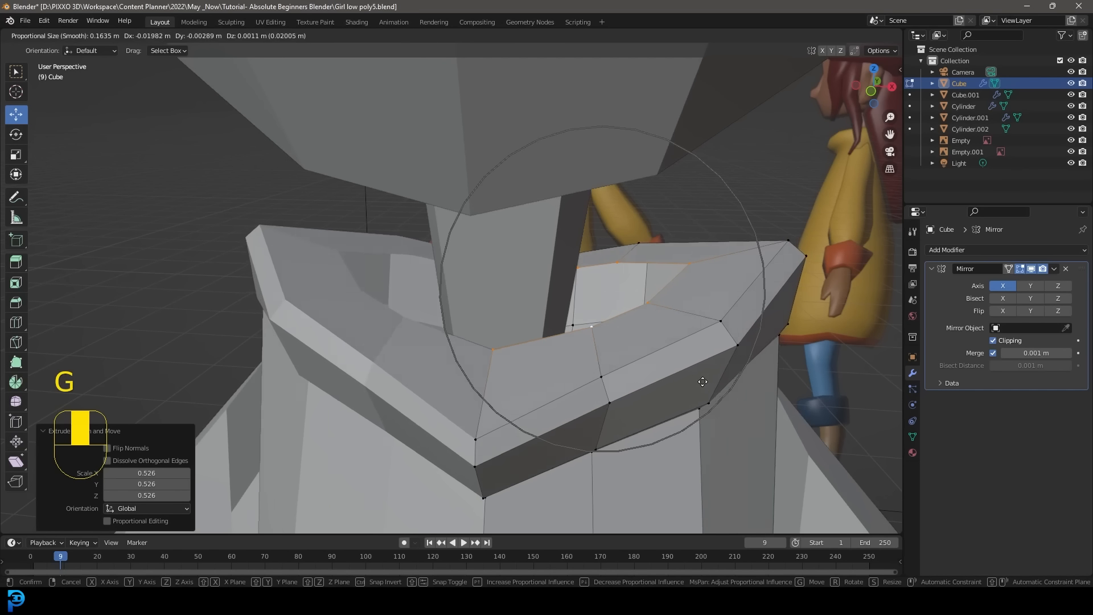
click(692, 390)
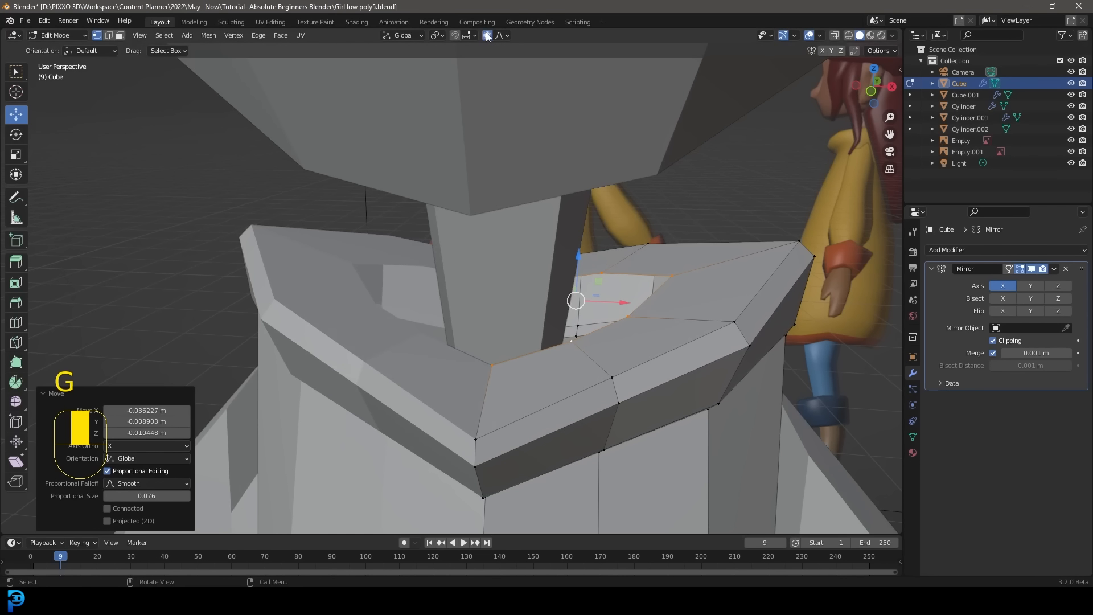
middle_drag(689, 294, 685, 336)
key(g)
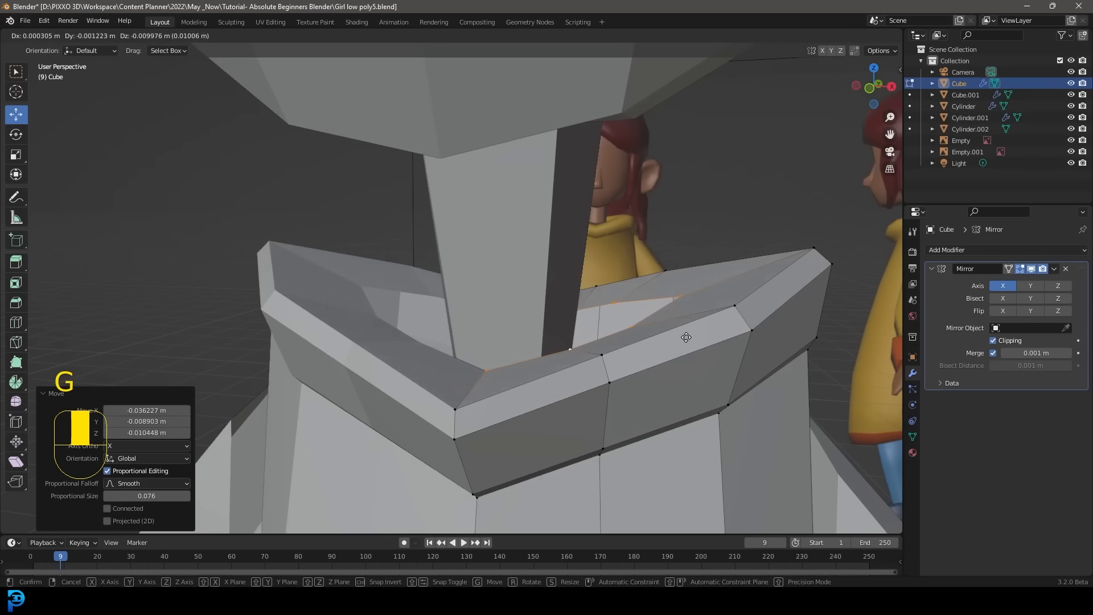
click(688, 331)
Extrude the collar's inner loop about 0.105 m straight down along Z
key(e)
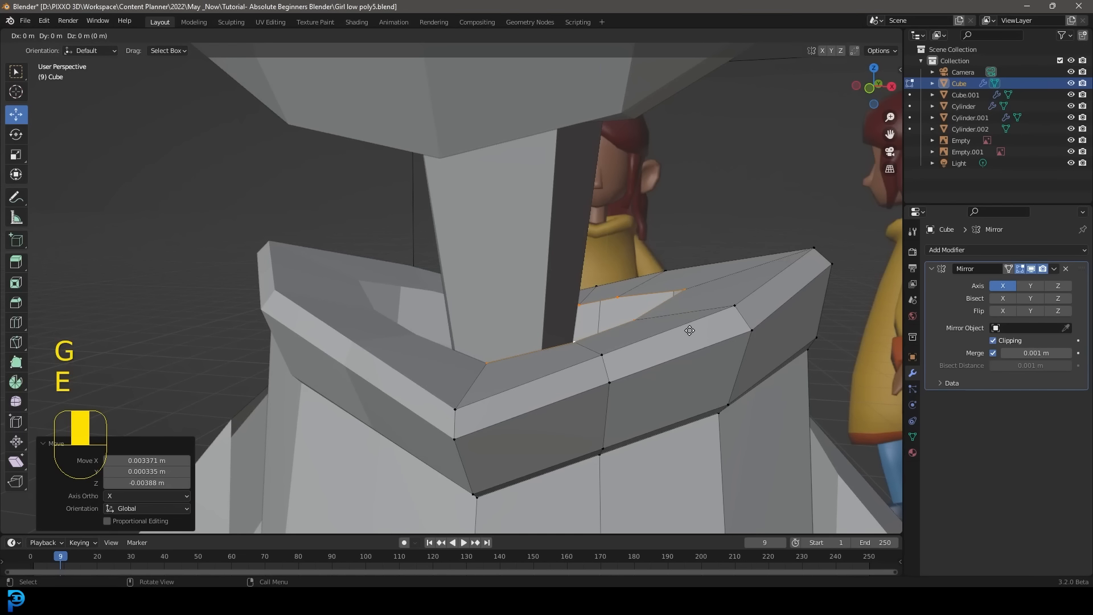
key(z)
click(699, 435)
Scale the lowered collar loop to 0.522, restore solid shading and reposition the loop around the neck
middle_drag(761, 356, 766, 390)
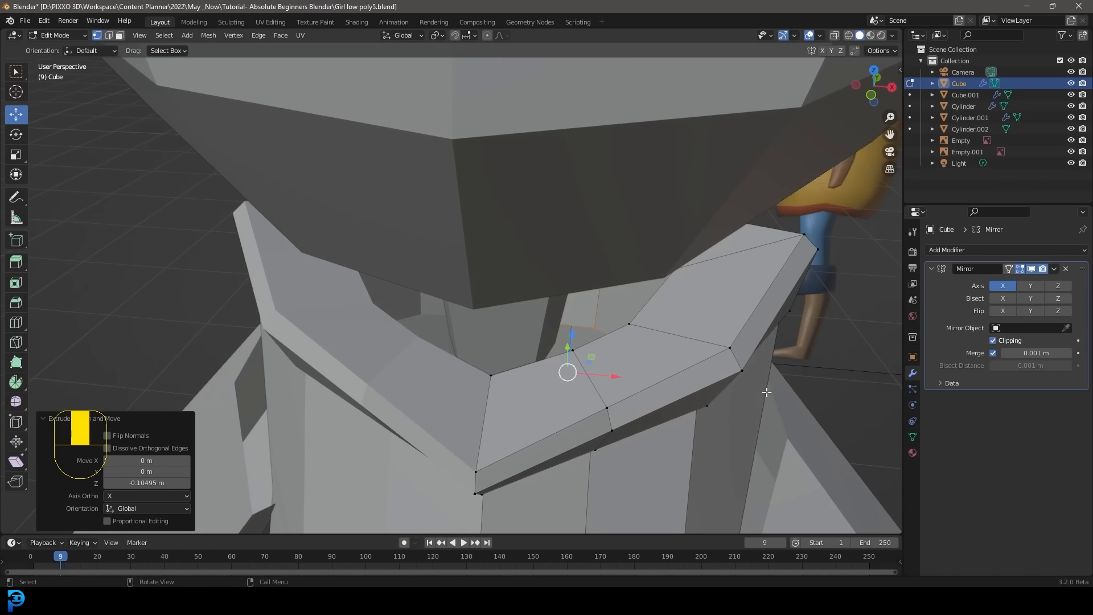
key(z)
key(s)
click(667, 389)
key(z)
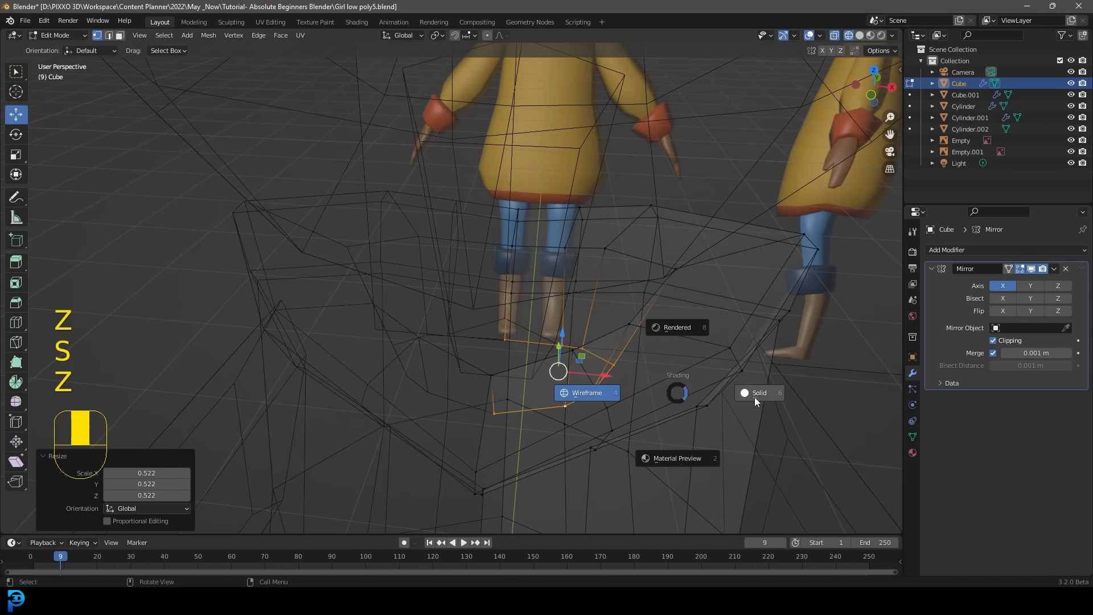
click(754, 397)
key(g)
click(640, 381)
Return the sweater to Object Mode, switch to the front view and deselect everything
scroll(655, 380, down, 4)
middle_drag(690, 382, 663, 349)
scroll(655, 335, down, 4)
scroll(431, 220, down, 5)
key(Tab)
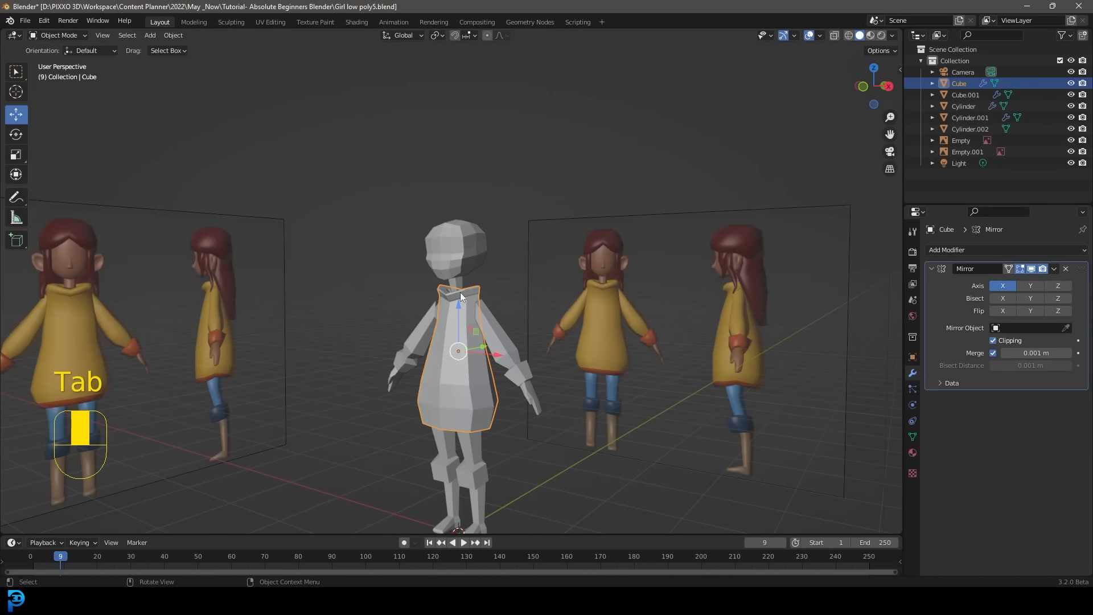
scroll(484, 257, up, 3)
key(KP_1)
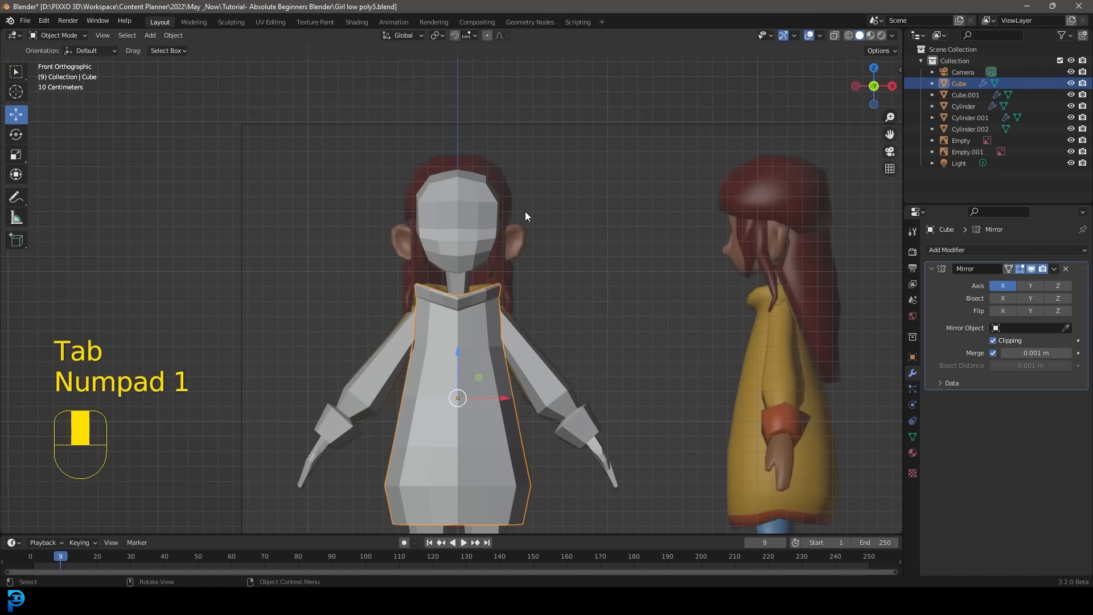
key(alt+a)
Add a cube mesh and move it about 0.41 m along X and 3.19 m up, to head height
alt+scroll(561, 120, up, 2)
scroll(566, 108, up, 4)
shift+middle_drag(567, 114, 510, 230)
scroll(523, 227, up, 3)
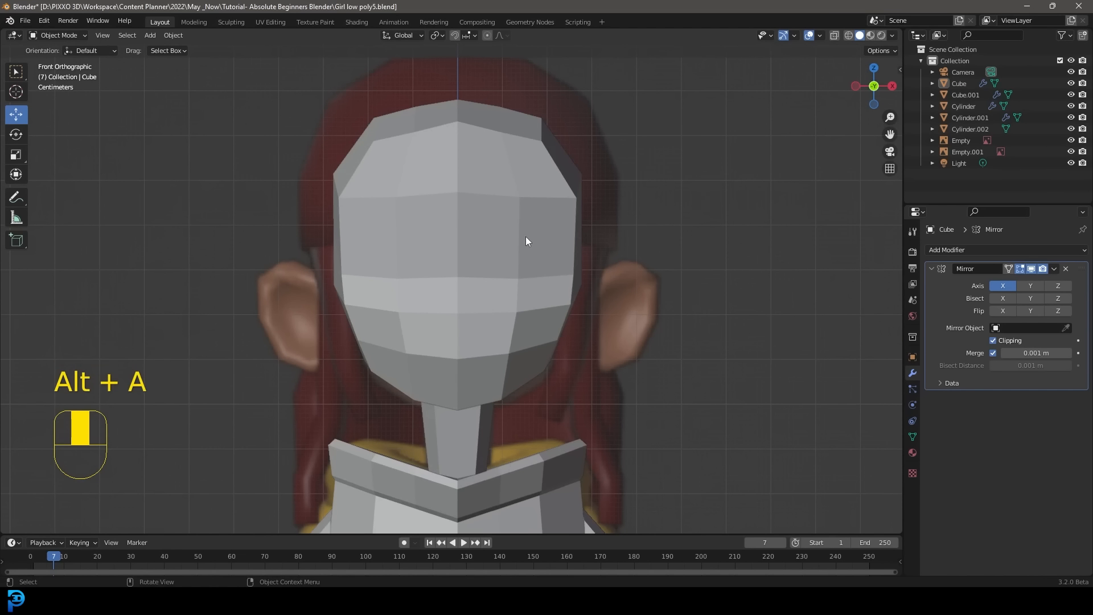
scroll(533, 245, down, 3)
key(shift+a)
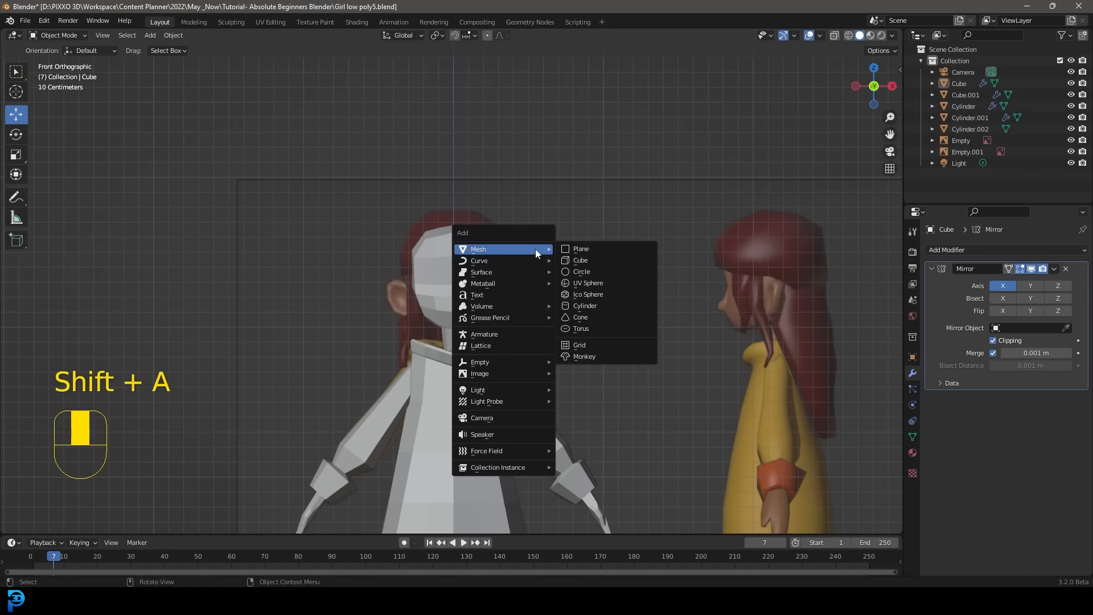
click(599, 260)
scroll(527, 391, down, 3)
scroll(476, 476, up, 2)
key(g)
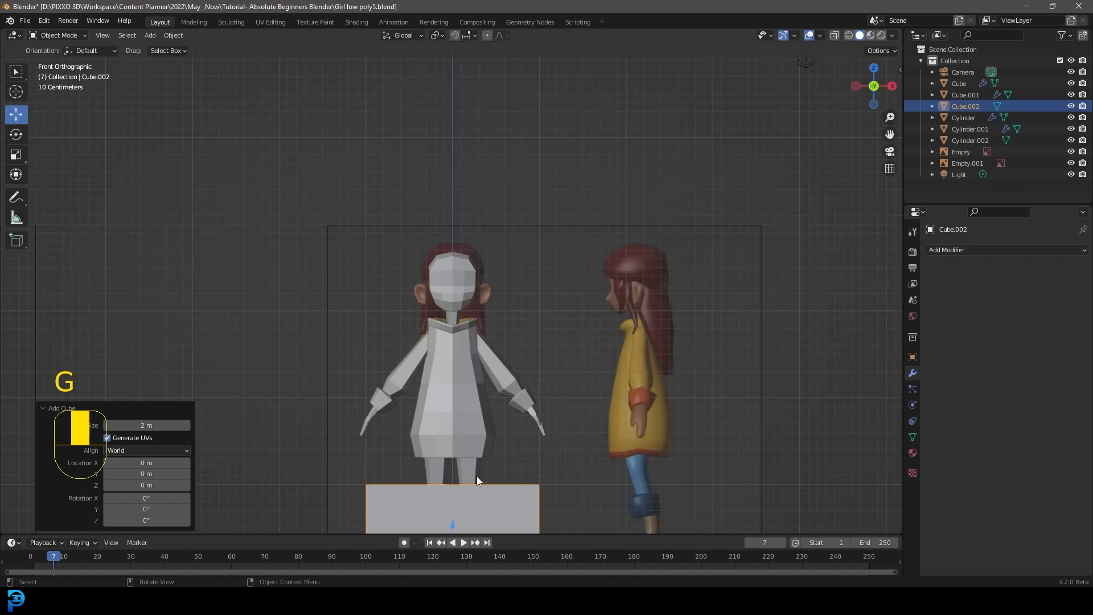
scroll(494, 442, down, 3)
key(g)
click(510, 292)
Scale the cube to 0.076 and position it over the girl's ear on the +X side of the front reference
scroll(529, 302, up, 5)
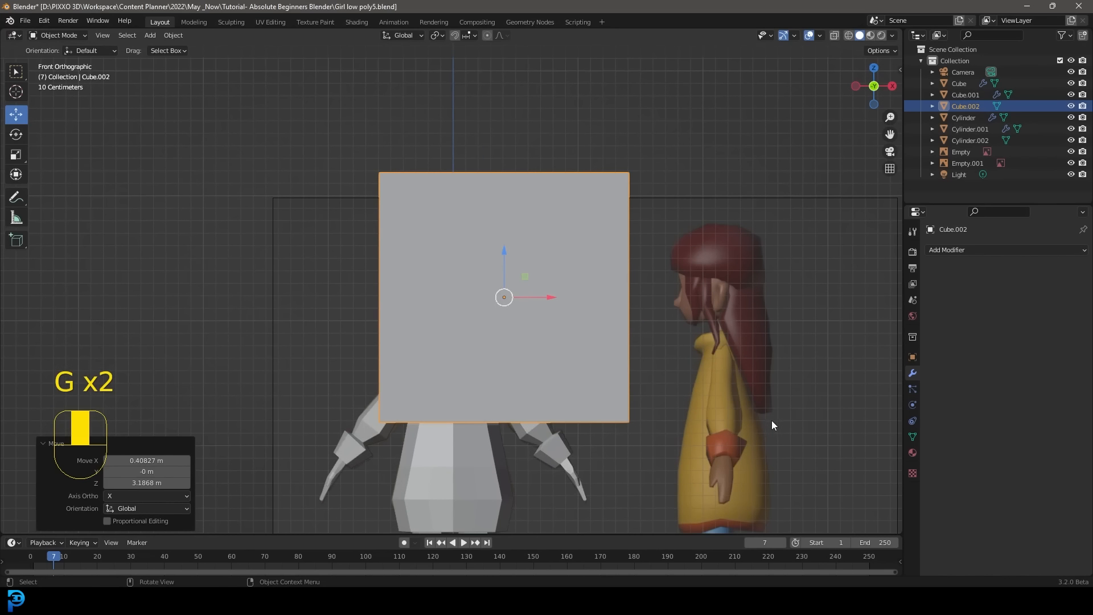
key(s)
click(526, 310)
scroll(510, 327, up, 10)
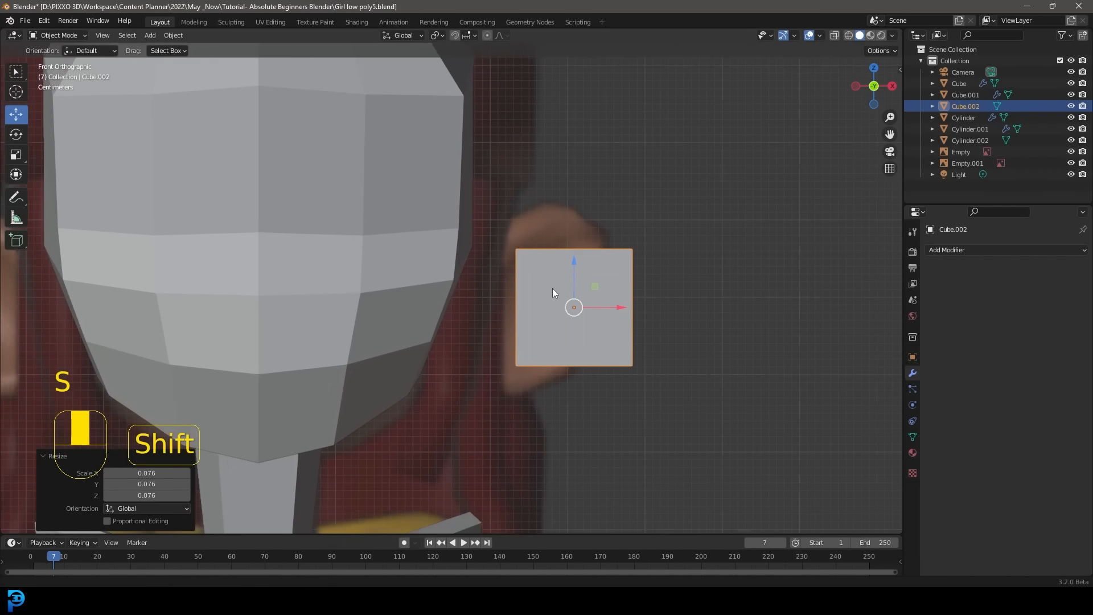
key(g)
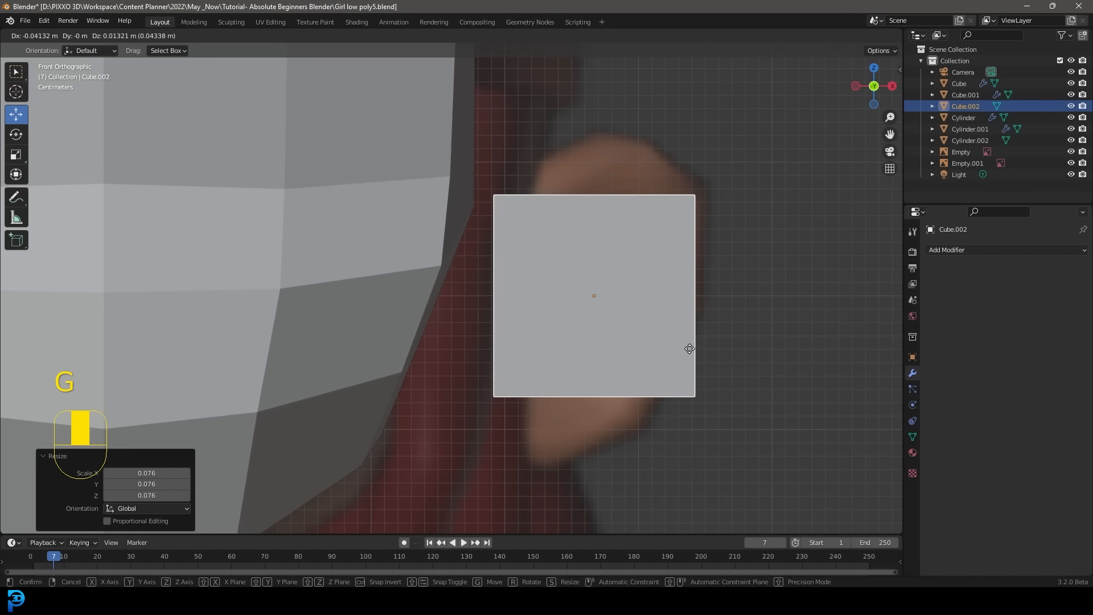
click(689, 355)
In Edit Mode with X-ray on, move the ear cube's top vertices about 0.023 m outward and 0.039 m up, and tilt them to the ear's slope
key(Tab)
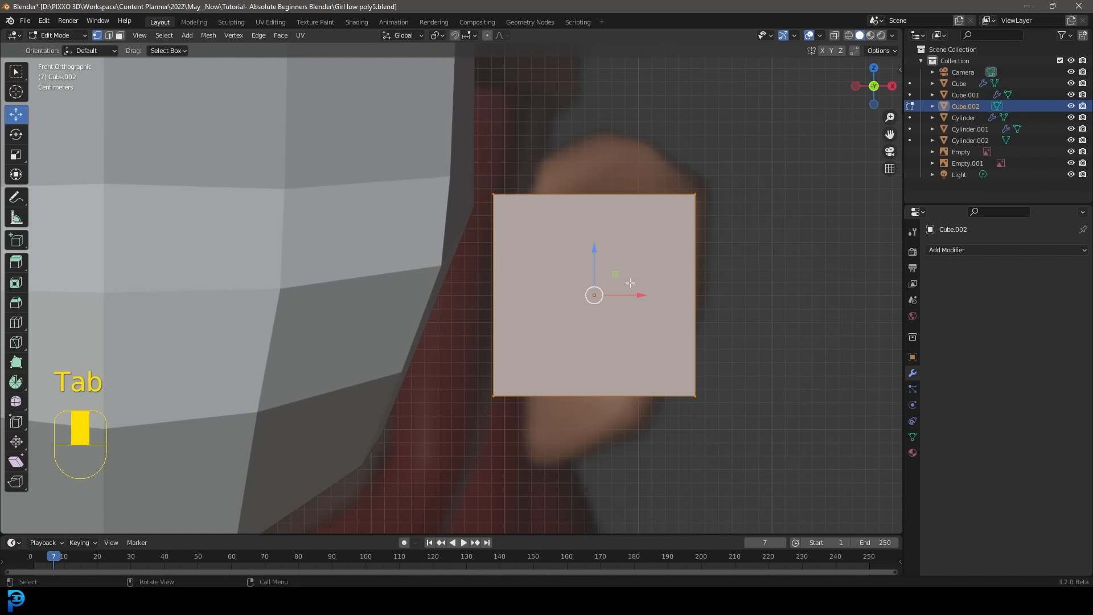
click(836, 34)
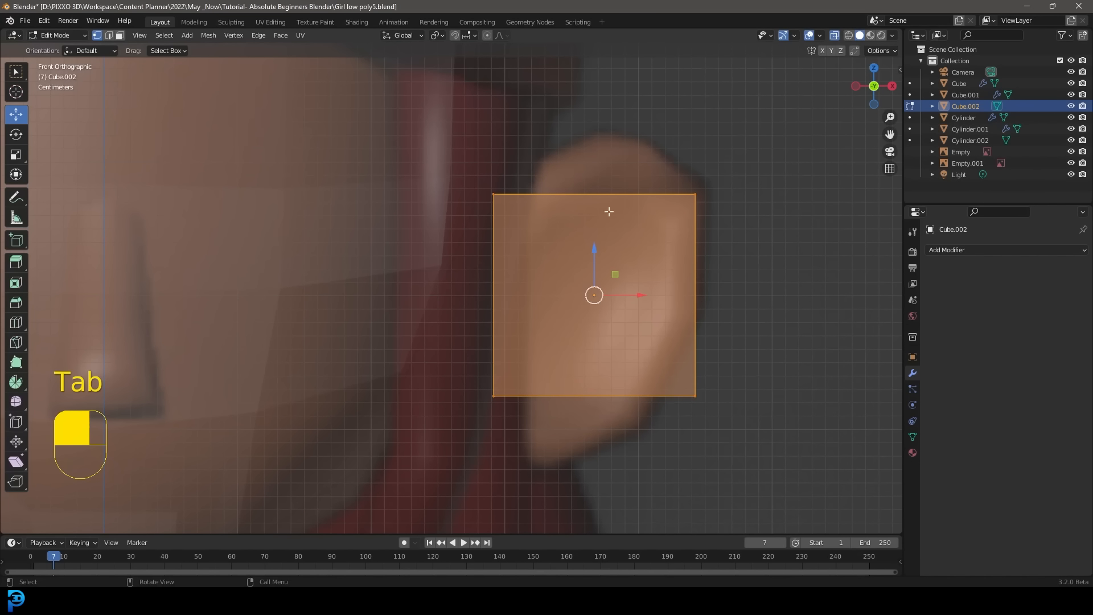
drag(451, 146, 763, 302)
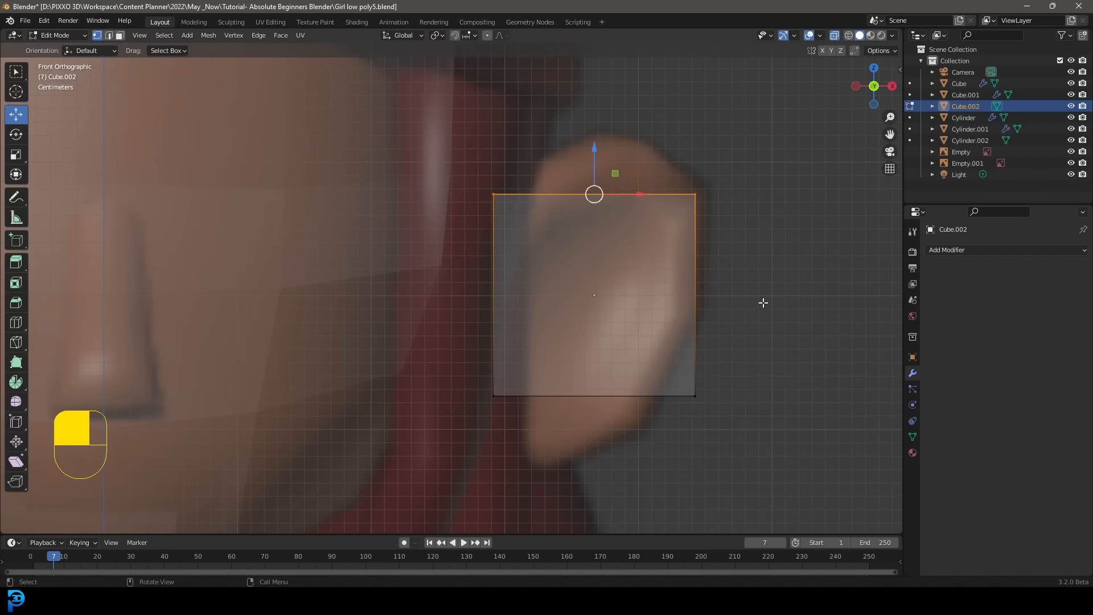
key(g)
click(679, 262)
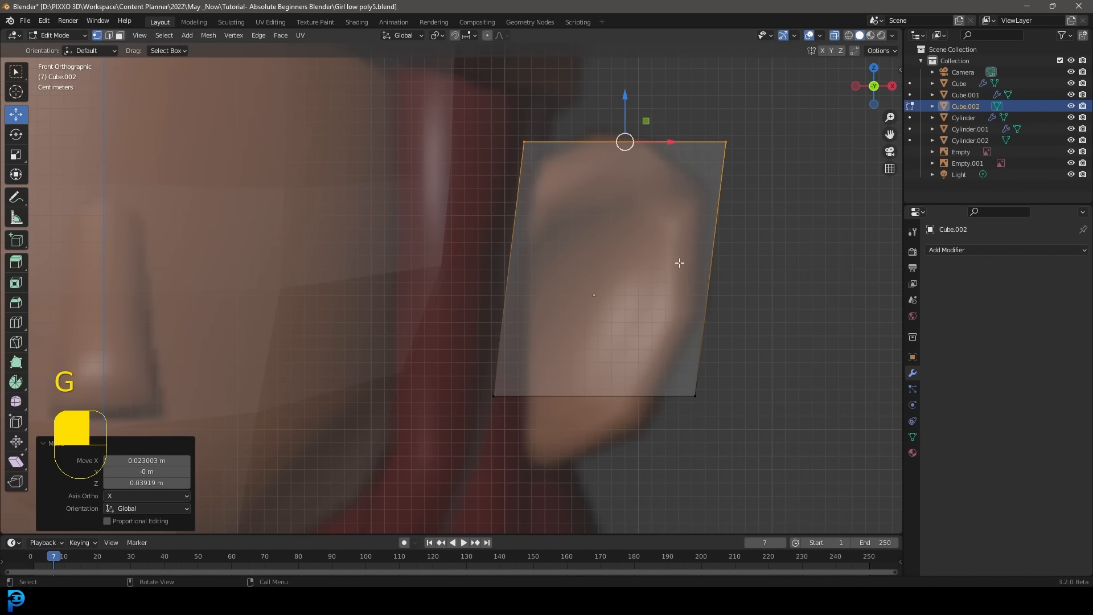
key(r)
click(773, 299)
Move the ear cube's bottom vertices about 0.010 m inward and 0.044 m down, and rotate them -17.5°
drag(780, 482, 367, 331)
key(g)
click(581, 454)
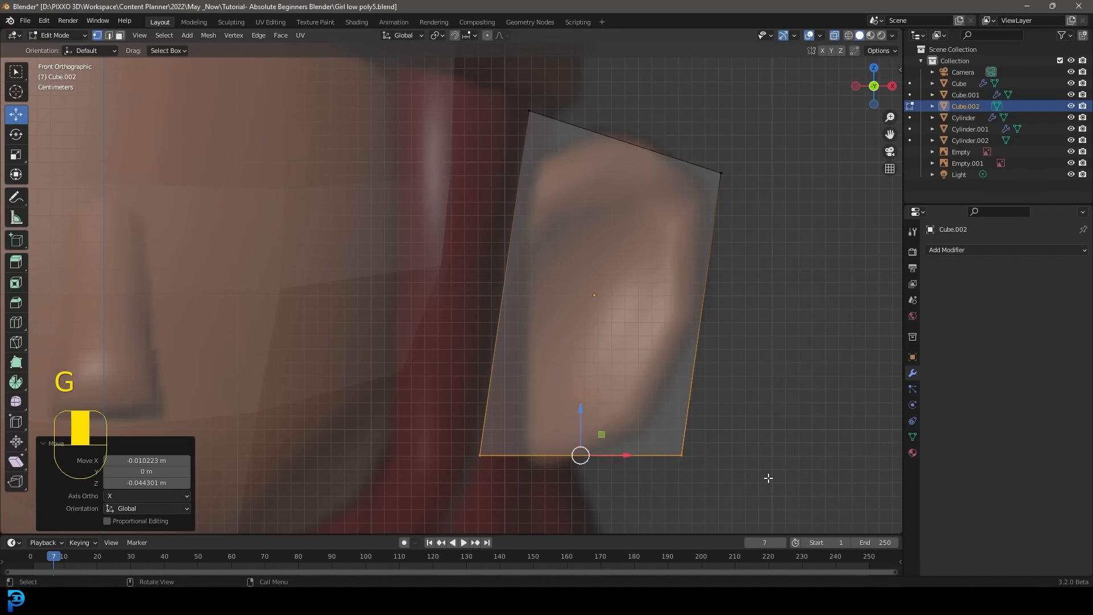
key(r)
click(743, 386)
Select the whole ear mesh in the right side view and scale it along Y to about 0.467
key(KP_3)
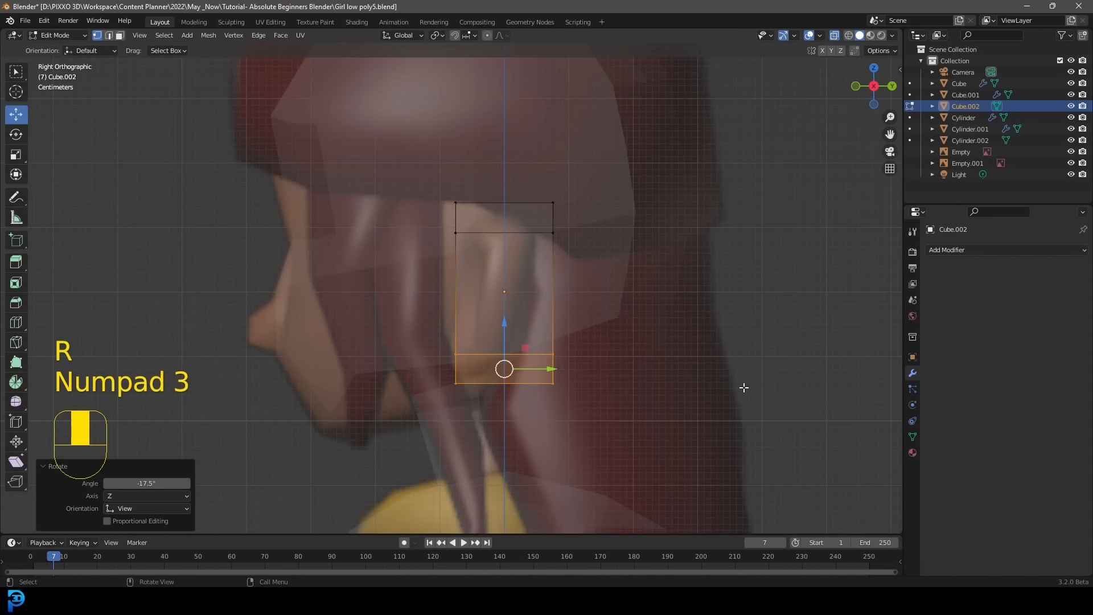
drag(753, 461, 331, 107)
key(s)
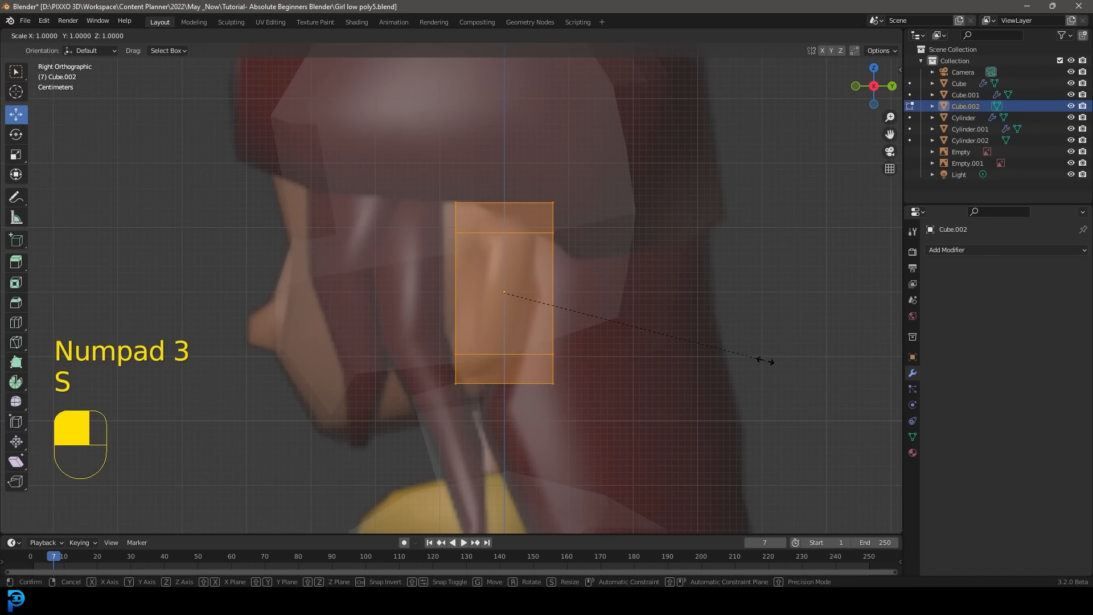
key(y)
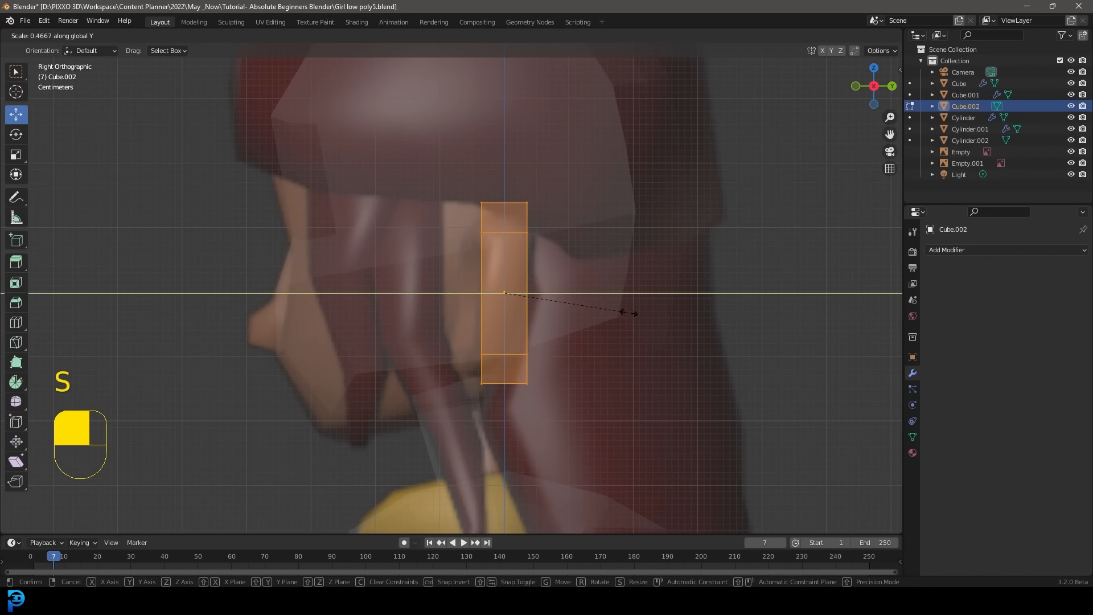
Scale the ear block to about 0.47 along Y in side view and rotate it about 9°
click(631, 312)
key(r)
click(671, 315)
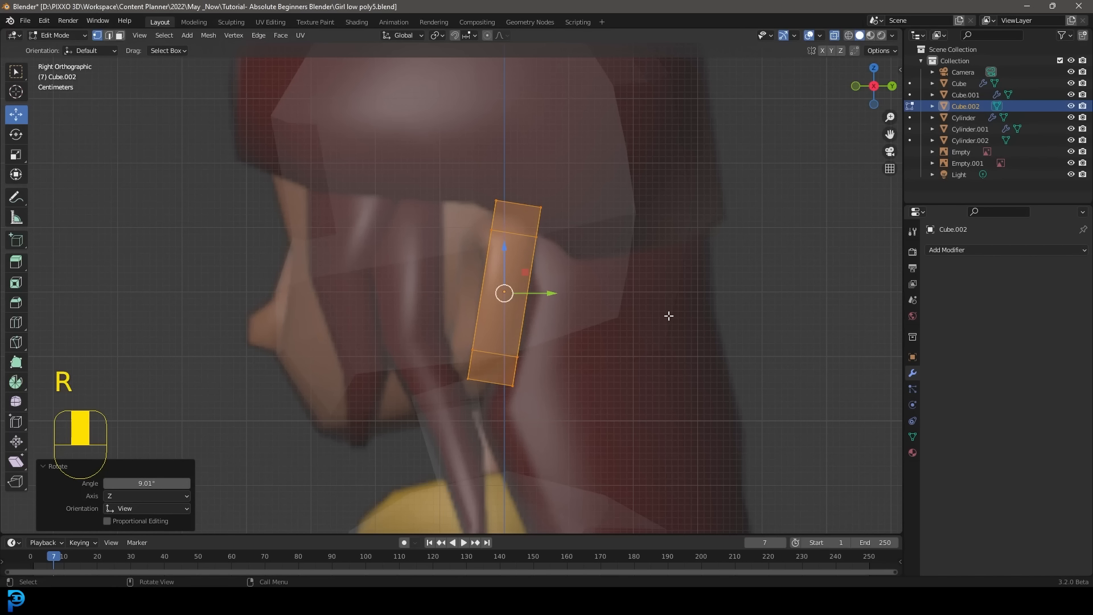
Add two centred horizontal loop cuts around the ear block
key(KP_1)
scroll(660, 273, up, 3)
key(z)
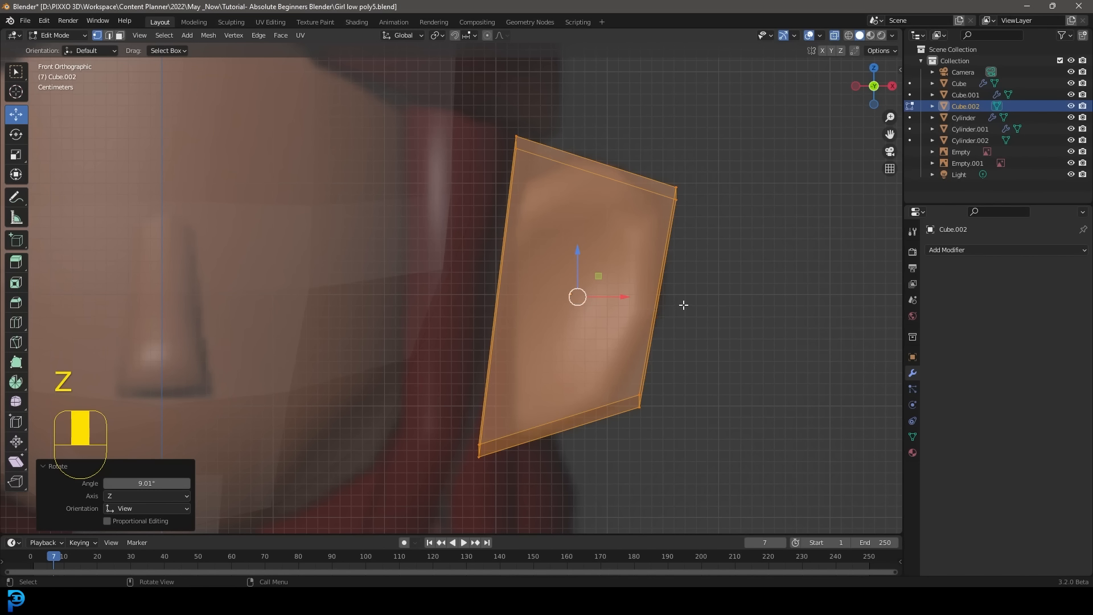
middle_drag(684, 305, 669, 302)
key(ctrl+r)
scroll(667, 300, up, 1)
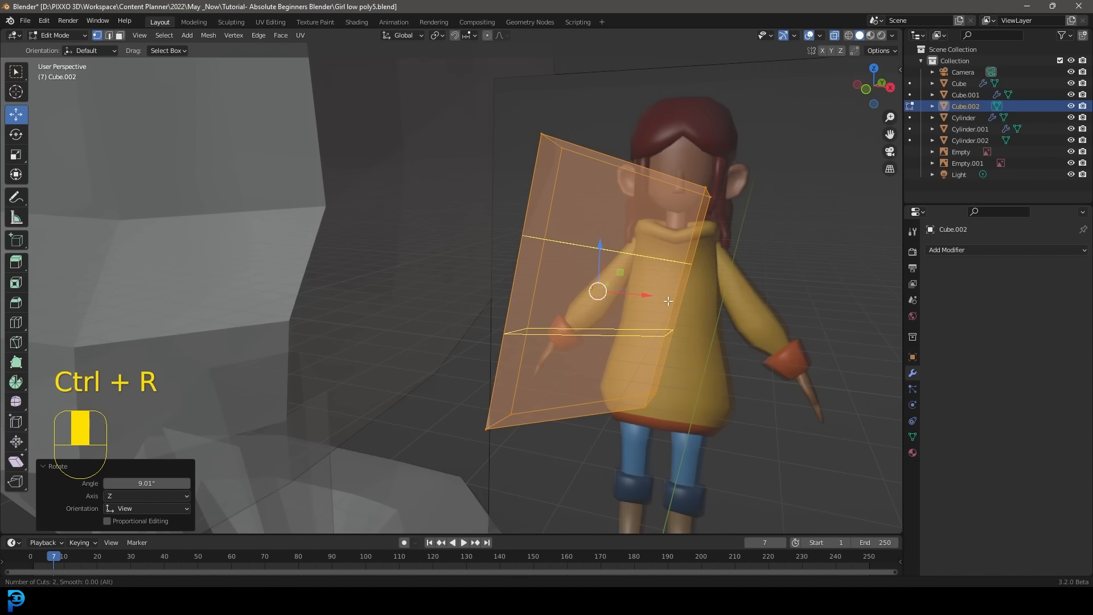
click(667, 300)
right_click(668, 301)
Add two centred vertical loop cuts around the ear block
key(ctrl+r)
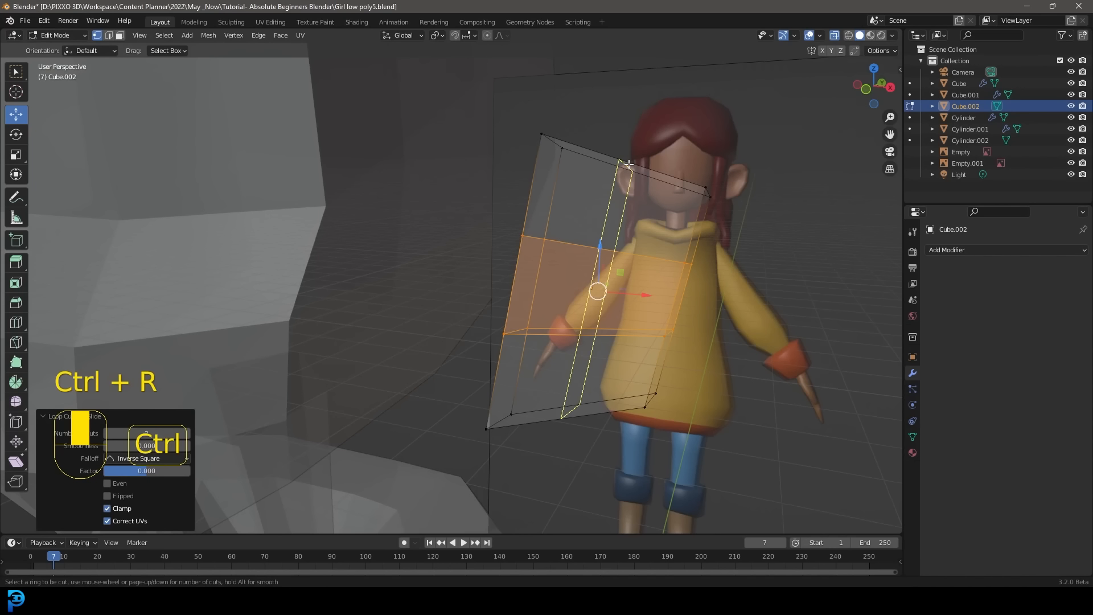
scroll(629, 163, up, 1)
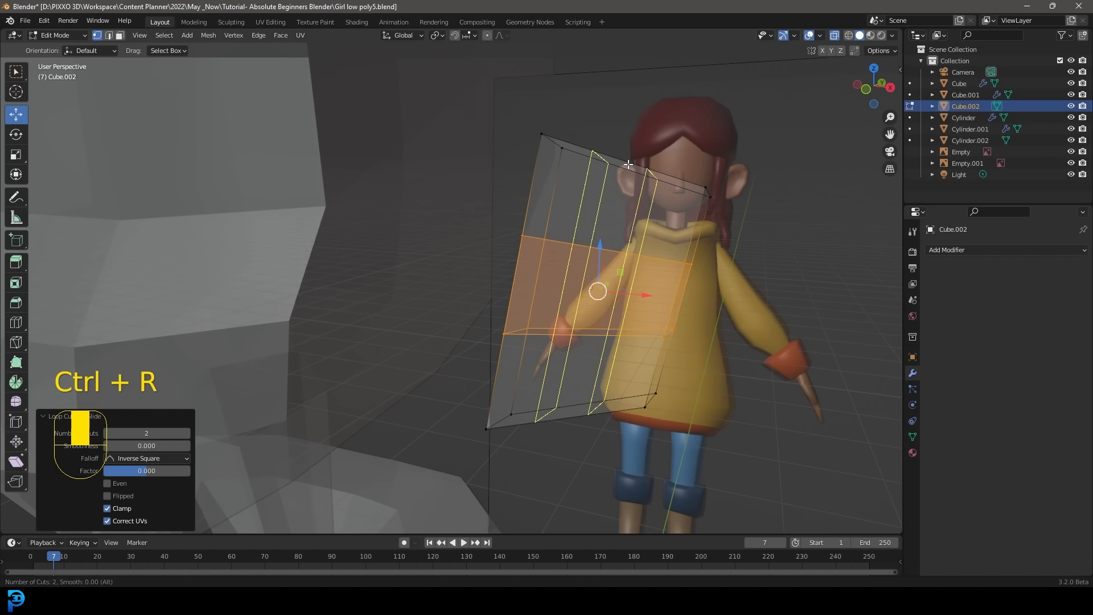
click(628, 164)
right_click(628, 164)
In front view, move the middle vertices of the ear's outer side slightly outward to follow the reference
drag(706, 346, 601, 243)
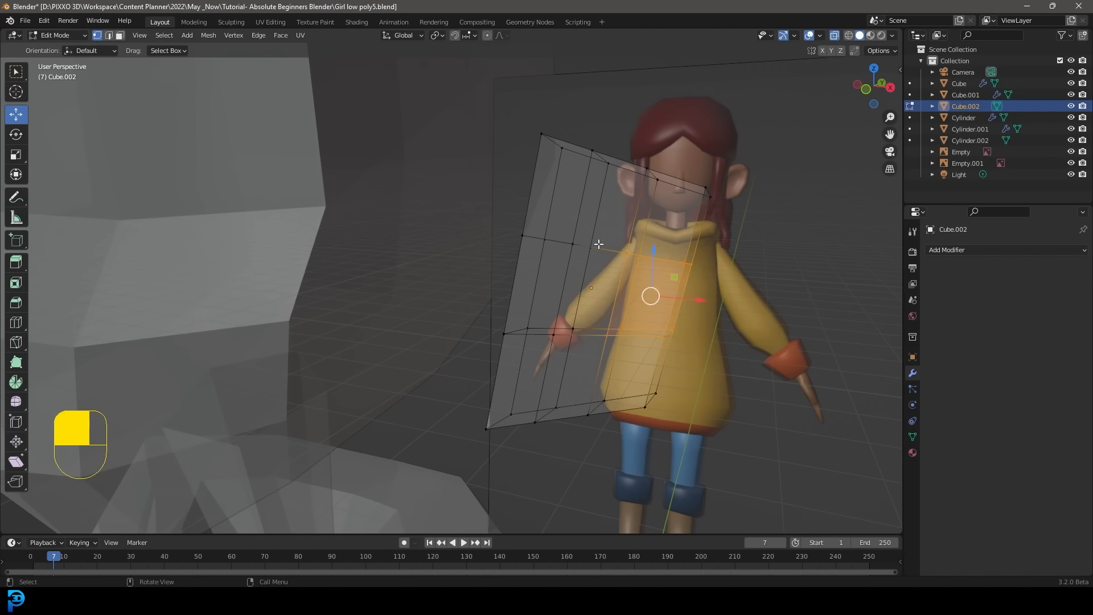
key(KP_1)
key(g)
click(715, 324)
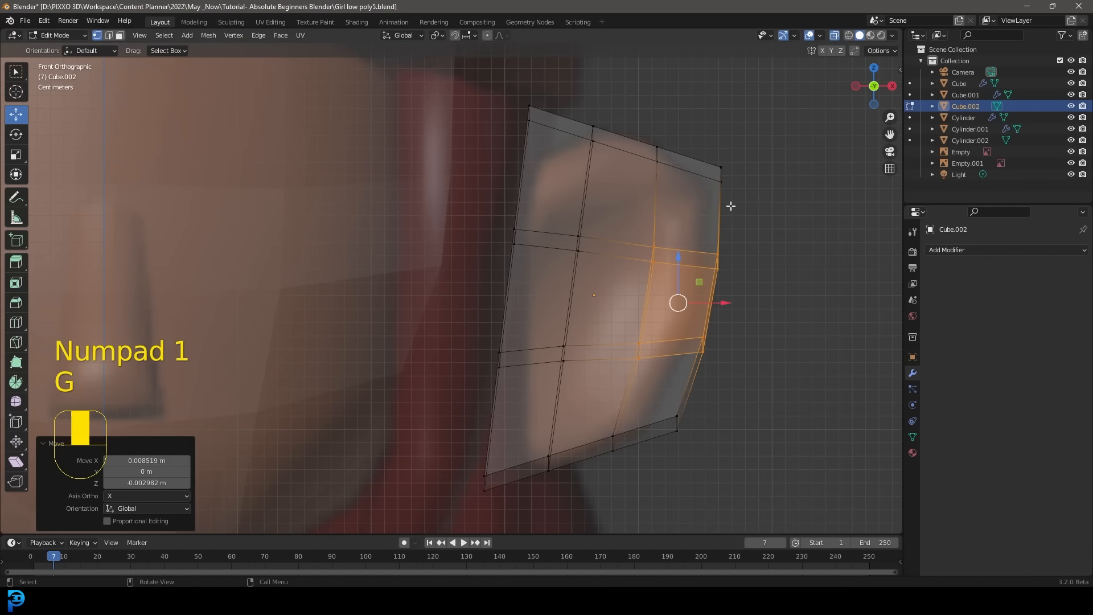
Pull the ear's upper and lower outer corner vertices inward to round the outline to the reference
drag(733, 210, 715, 157)
key(g)
click(699, 167)
drag(744, 484, 675, 418)
key(g)
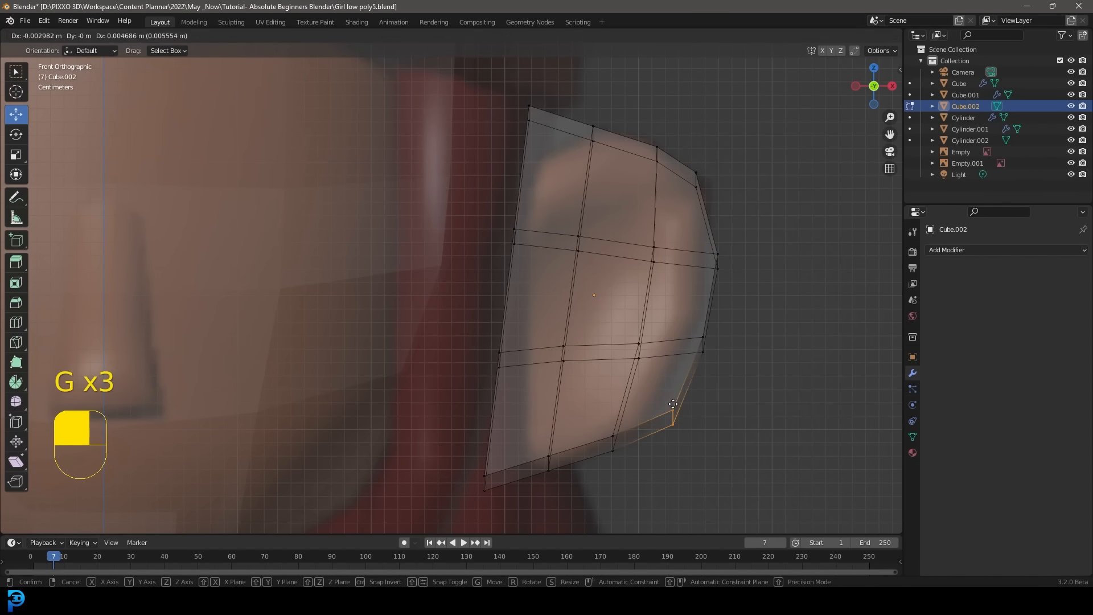
click(657, 401)
Move the ear's lower and upper inner corner vertices inward to round off the side nearest the head
click(493, 474)
click(522, 409)
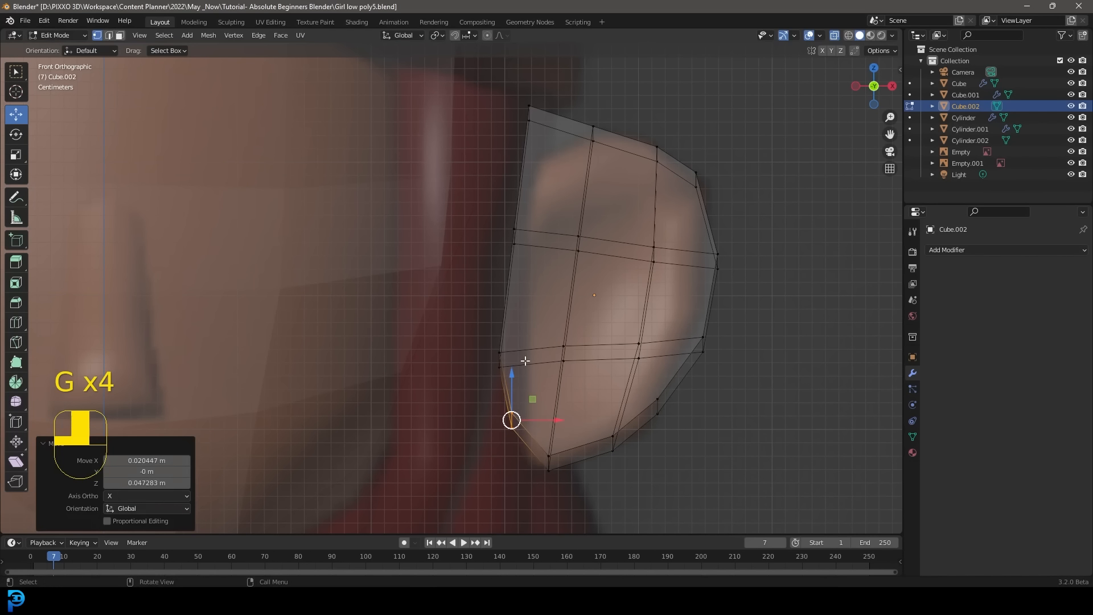
drag(480, 85, 540, 155)
key(g)
click(545, 209)
Switch the ear mesh to face selection, turn off X-ray and clear the selection
scroll(623, 264, down, 5)
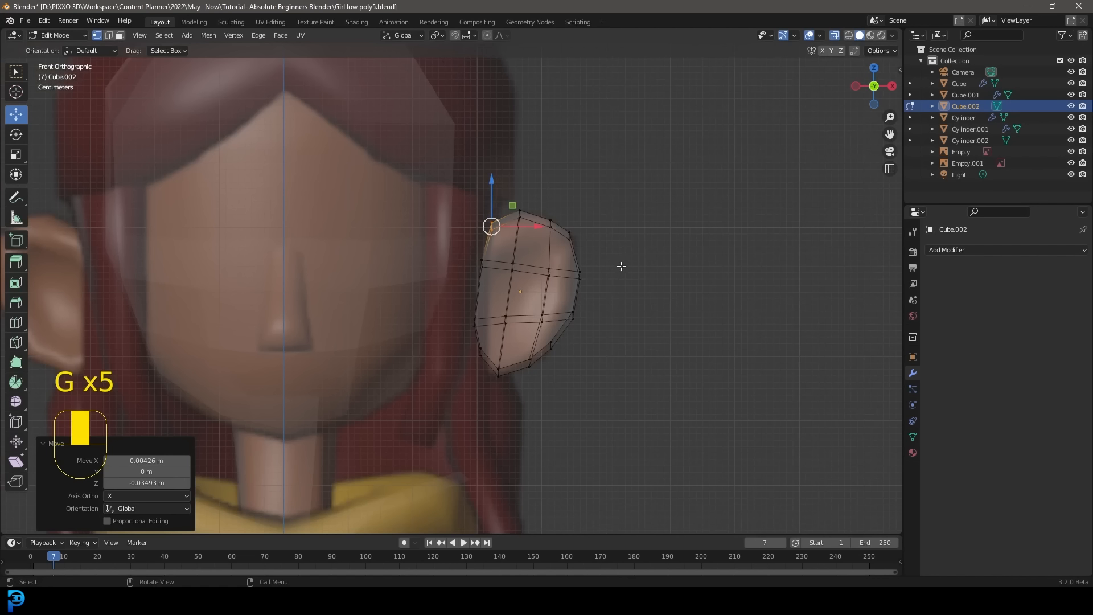
middle_drag(623, 263, 593, 281)
key(z)
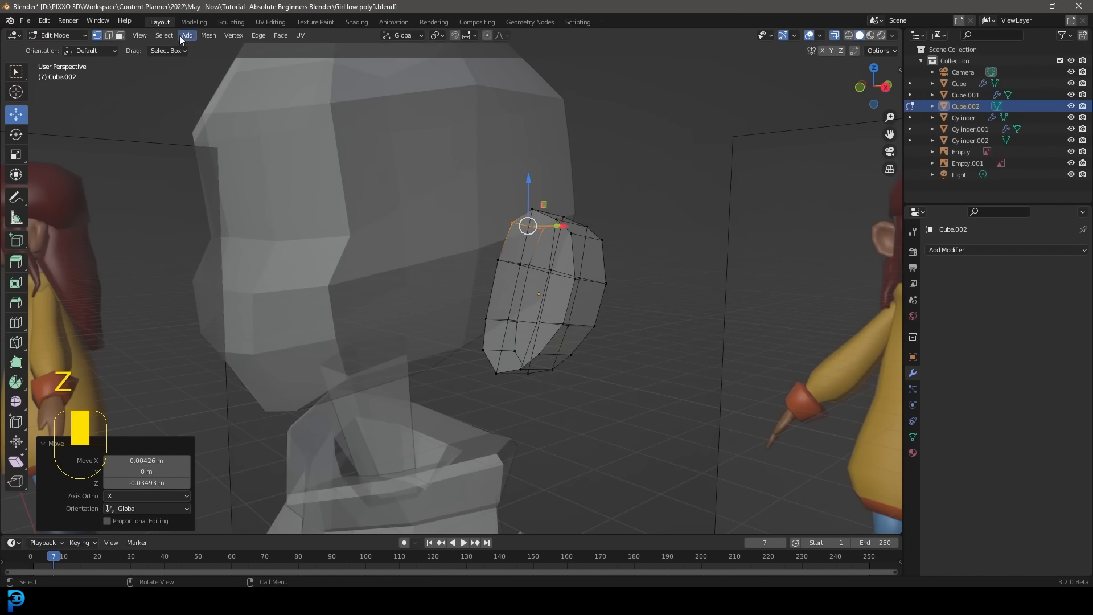
click(120, 35)
scroll(584, 277, up, 3)
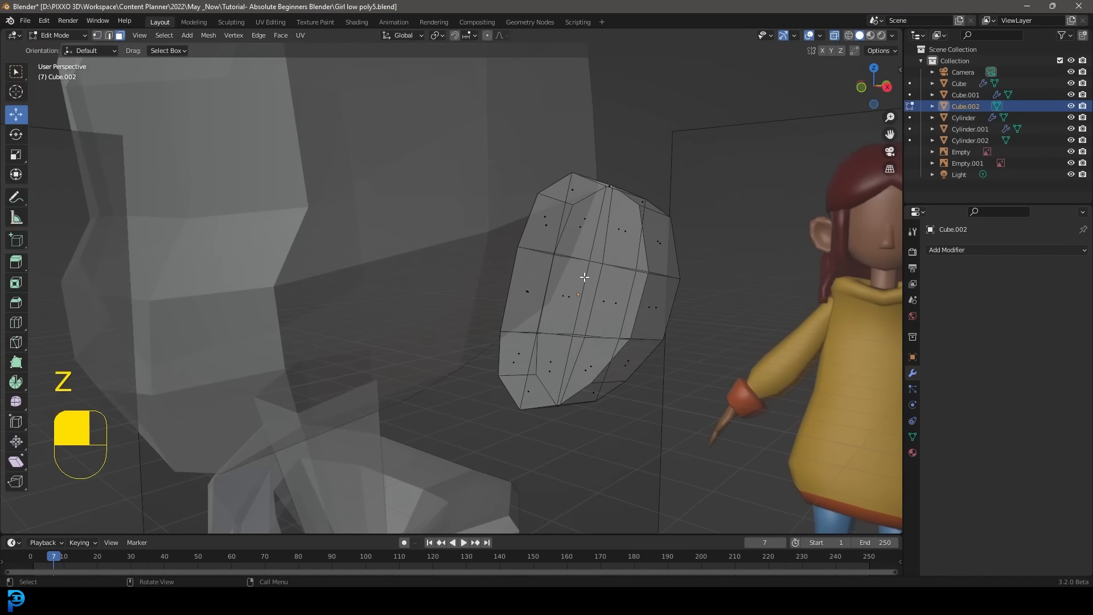
click(837, 36)
middle_drag(551, 219, 590, 221)
key(alt+a)
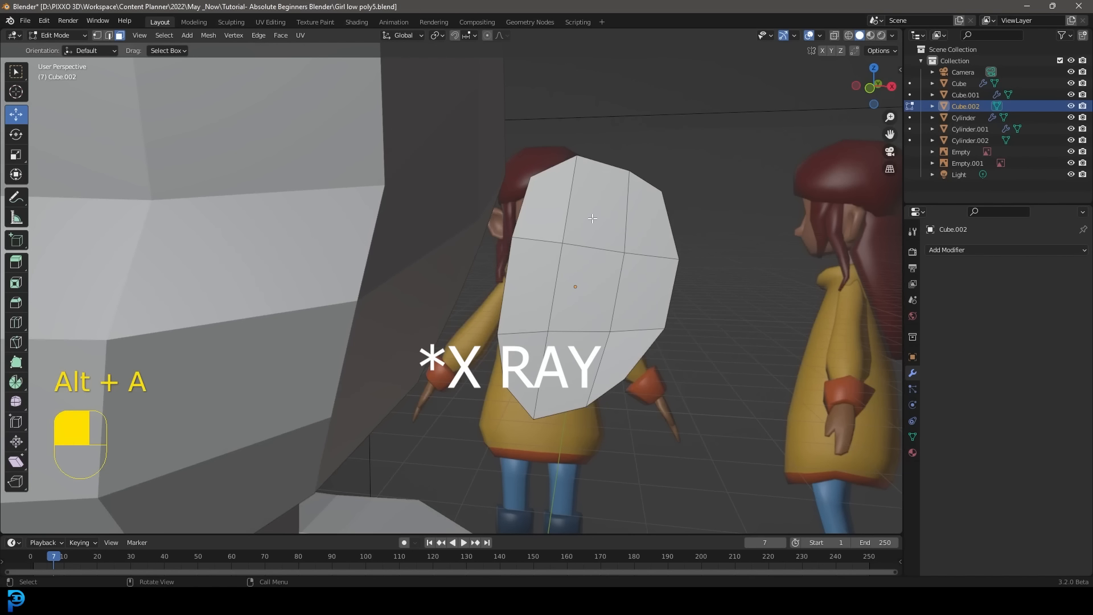
Select all nine front faces of the ear, extrude them in place and scale them down into an inner rim
click(592, 219)
shift+click(582, 274)
shift+click(535, 274)
shift+click(543, 218)
shift+click(645, 228)
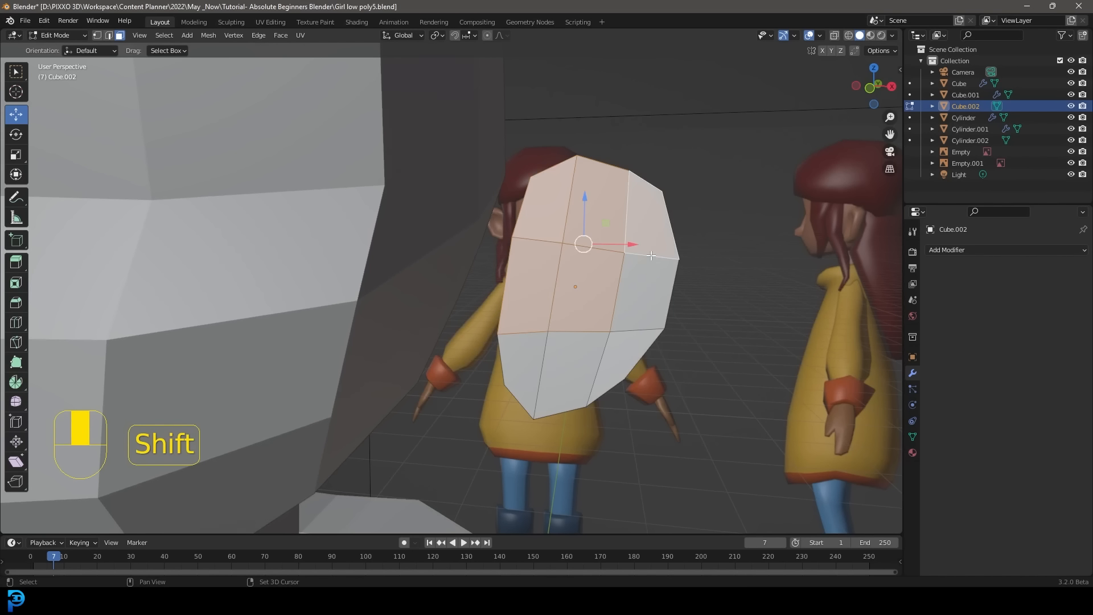
shift+click(646, 291)
shift+click(626, 362)
shift+click(572, 378)
shift+click(524, 373)
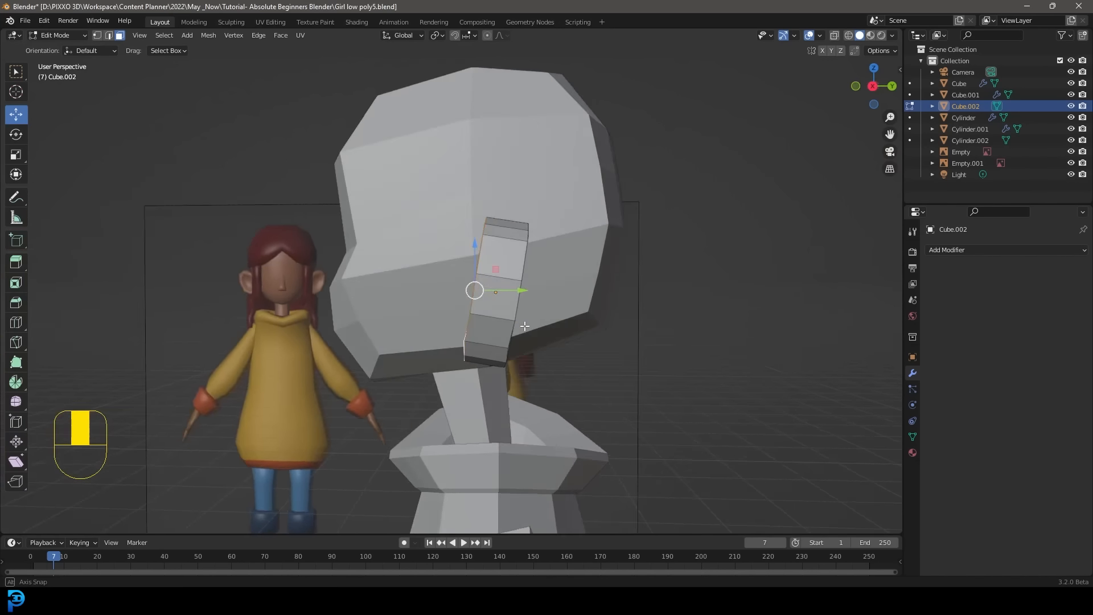
middle_drag(524, 326, 659, 366)
key(e)
key(s)
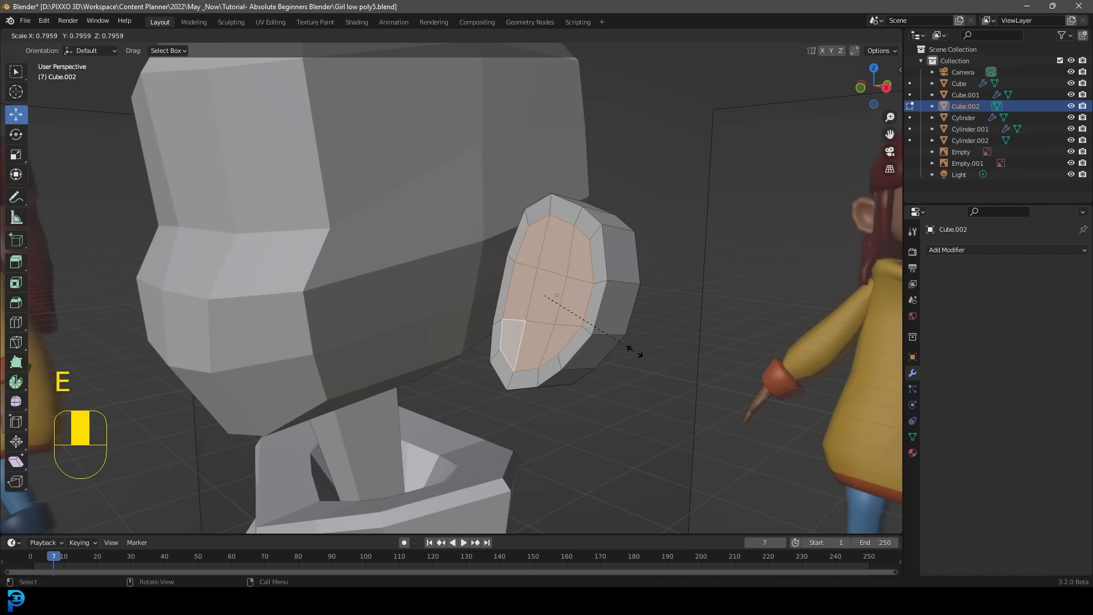
click(605, 340)
Extrude the inner ear faces back into the ear as a recess and scale them to 0.745
key(e)
middle_drag(610, 341, 646, 337)
click(588, 353)
key(s)
click(628, 348)
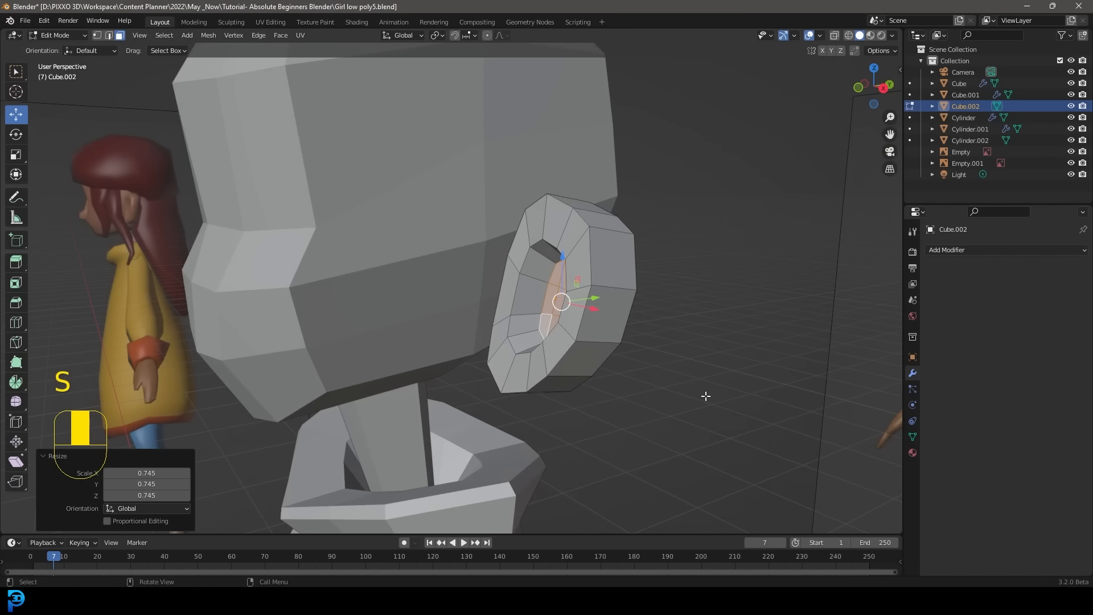
Select the whole ear mesh and smooth its vertices by about 0.63 with the Smooth tool
key(a)
middle_drag(705, 298, 158, 342)
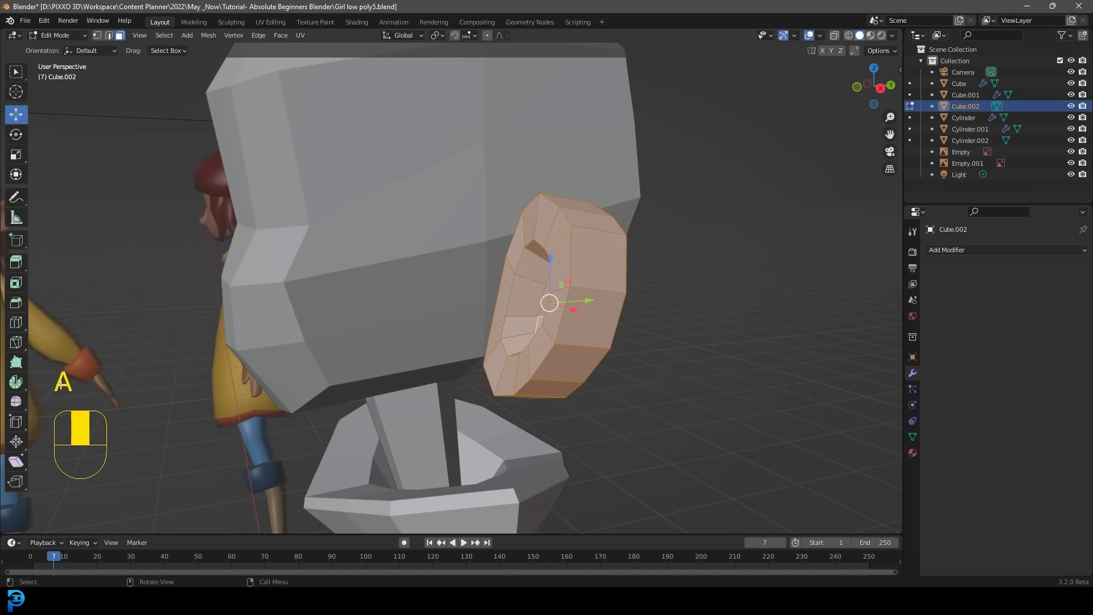
click(18, 401)
drag(497, 294, 650, 320)
middle_drag(650, 320, 702, 292)
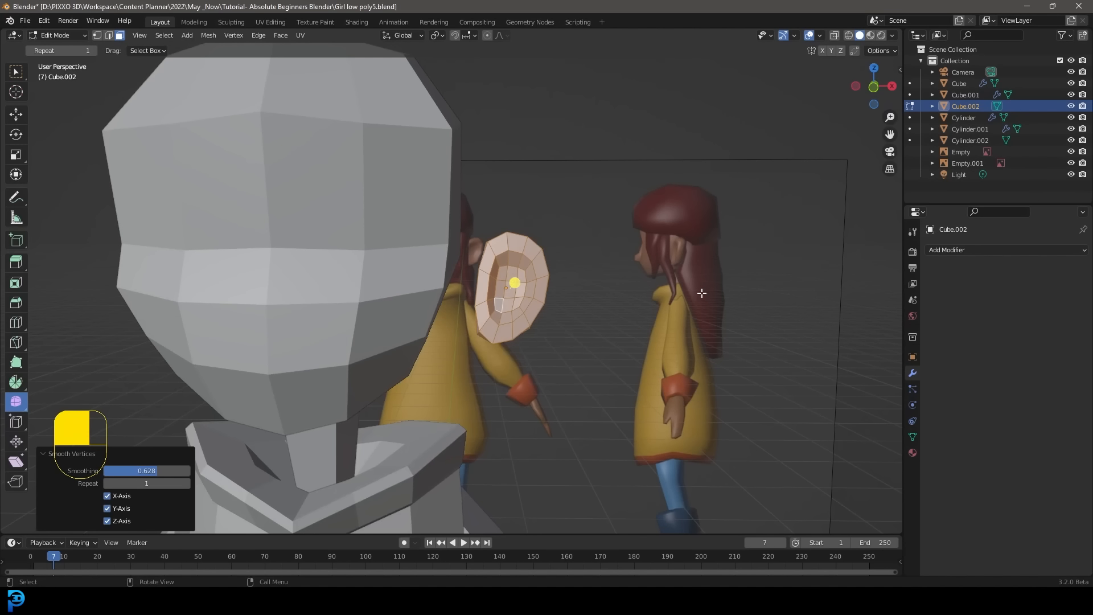
Add a Mirror modifier on X to the ear, using the head (Cube.001) as the mirror object
click(965, 249)
click(862, 381)
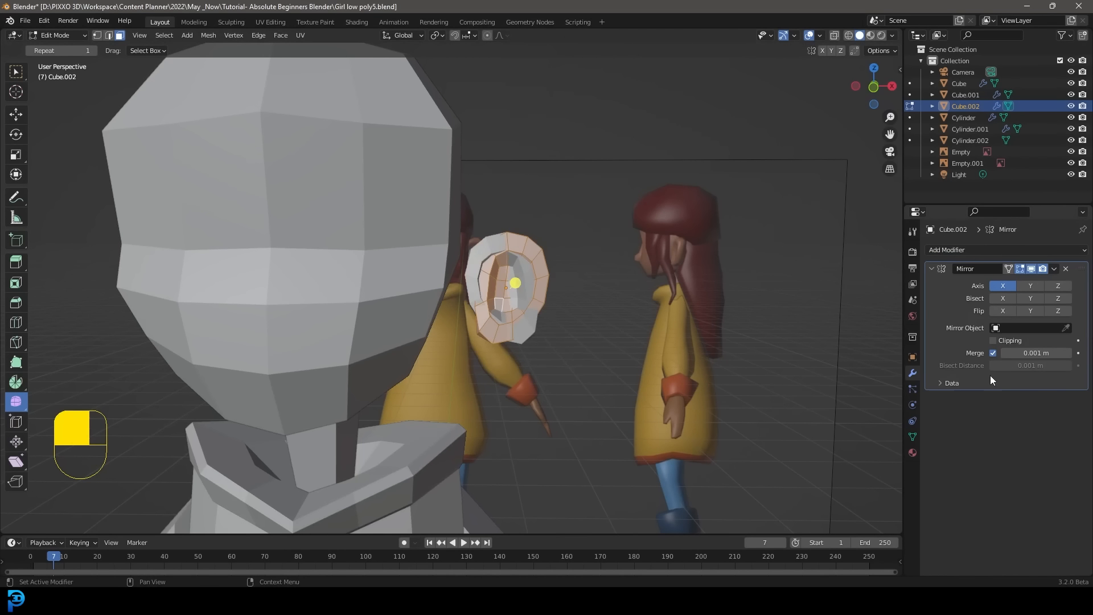
click(1066, 329)
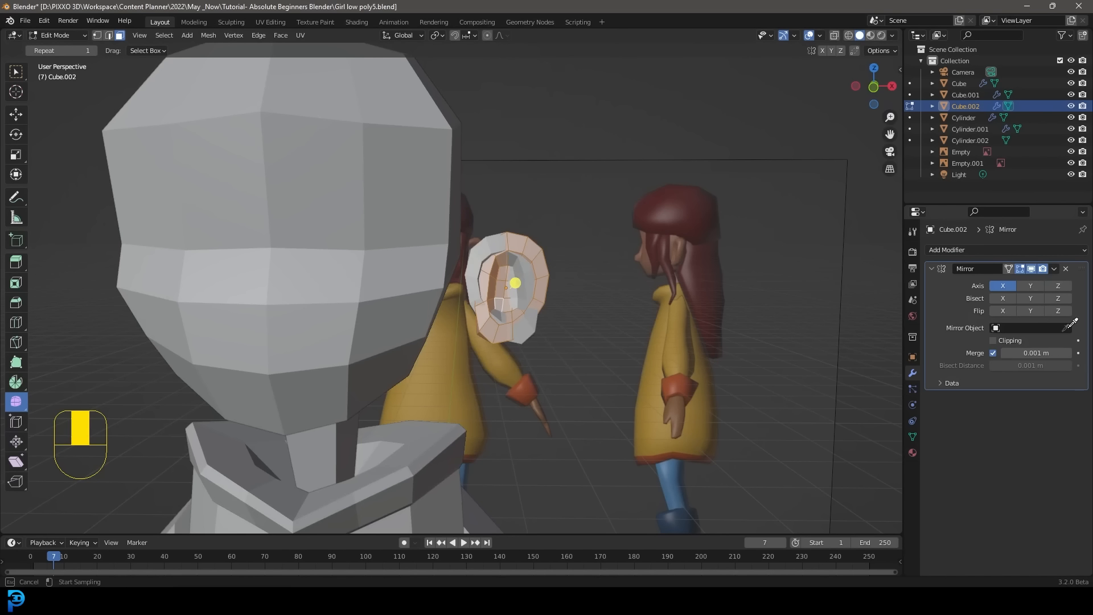
click(365, 122)
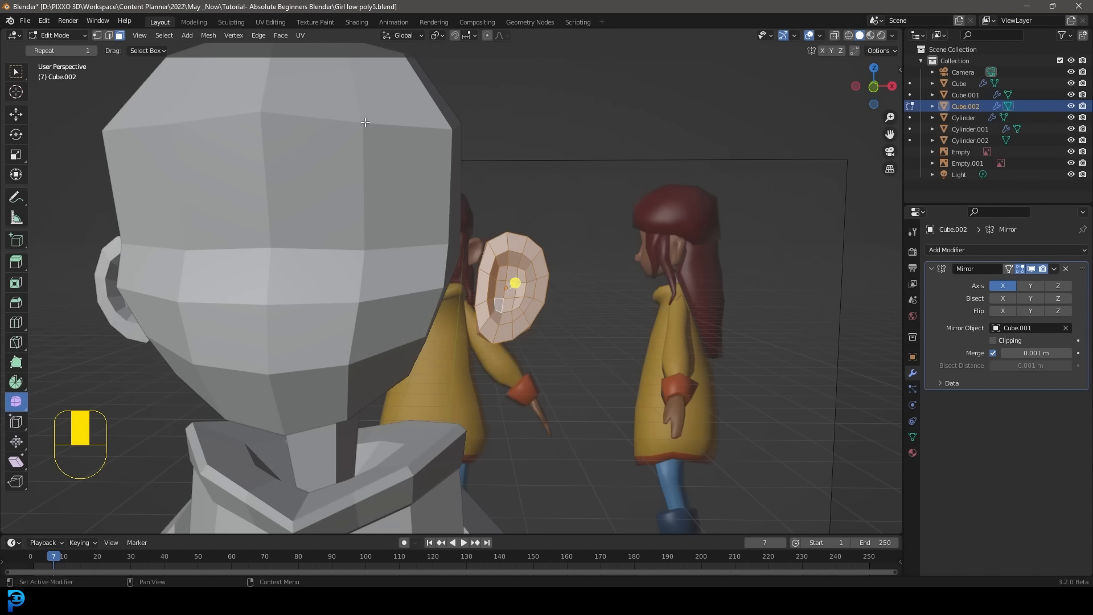
In front view, scale the ear up to about 1.03
scroll(294, 302, down, 5)
scroll(526, 311, down, 3)
middle_drag(527, 311, 562, 308)
key(KP_1)
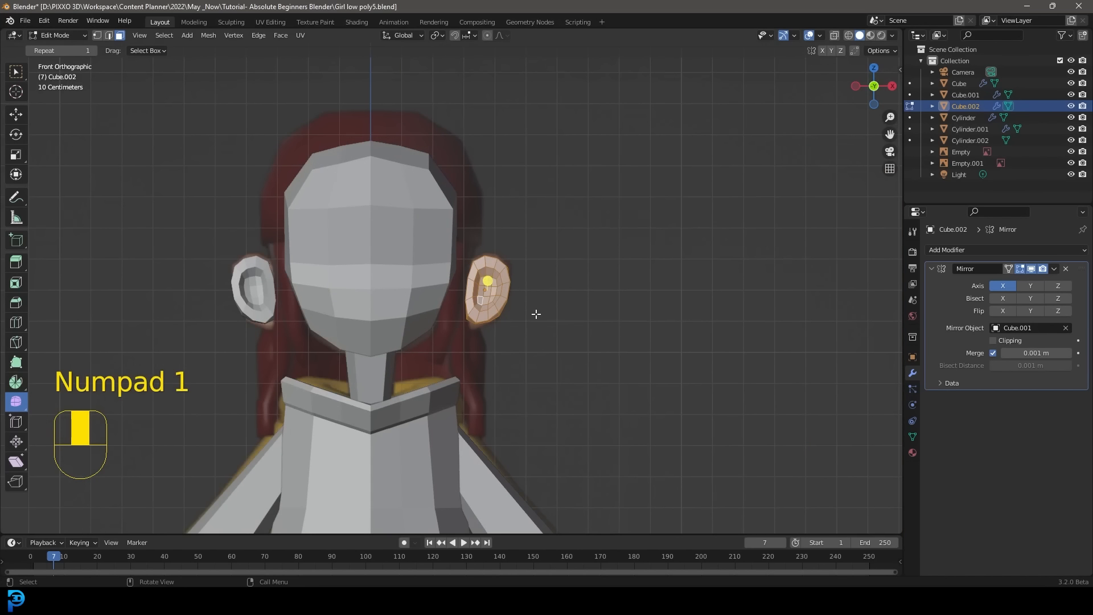
scroll(518, 315, up, 3)
key(s)
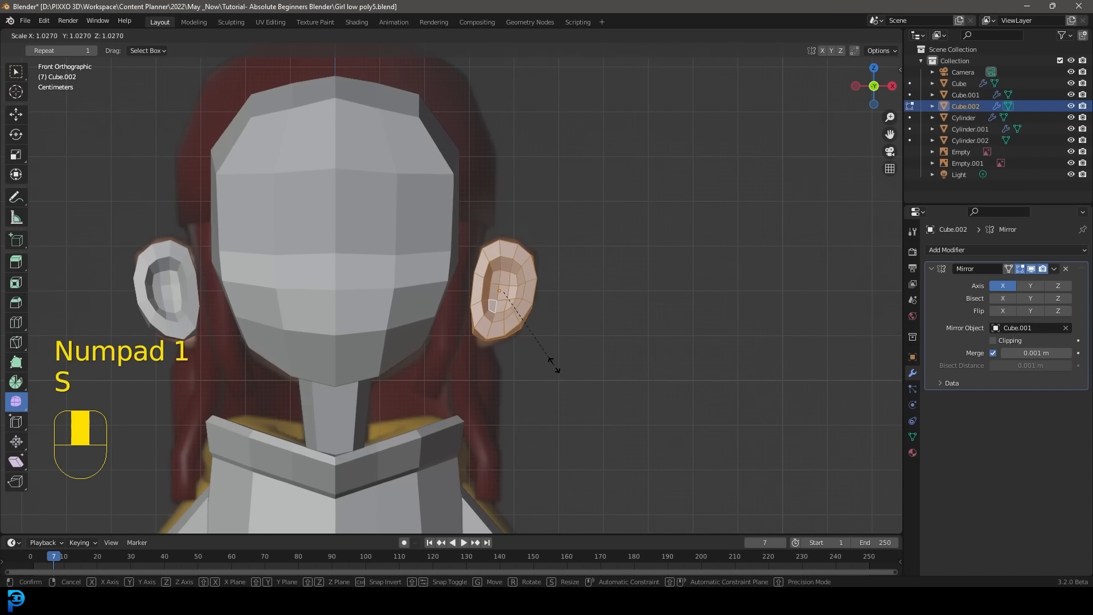
click(557, 370)
Edit the head in edge selection and move its side edge outward to the ear, with proportional size about 0.56 m
click(43, 22)
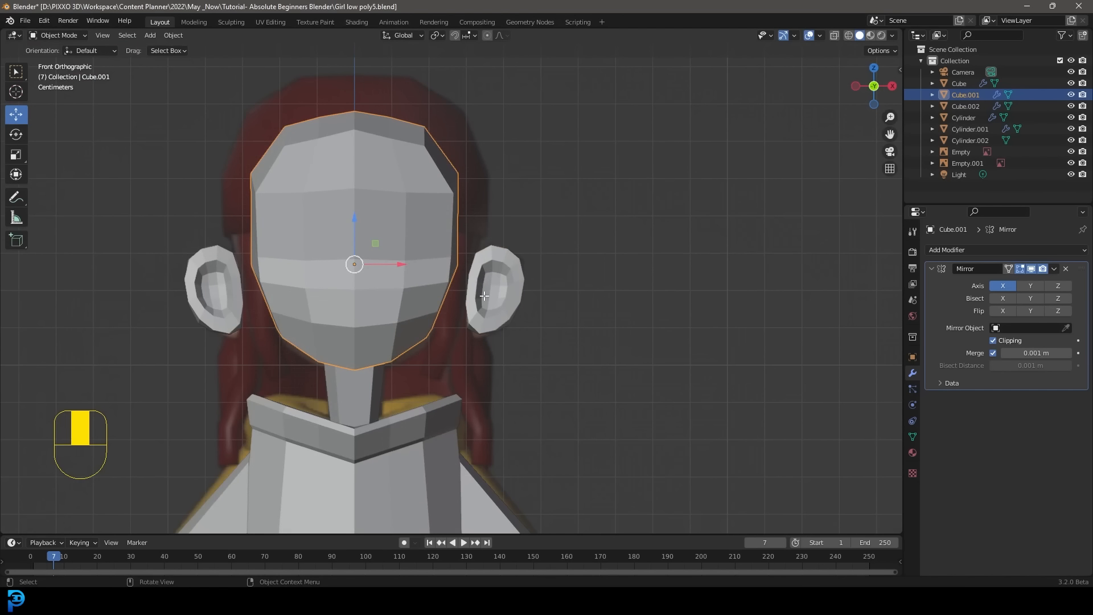
key(Tab)
middle_drag(483, 296, 444, 298)
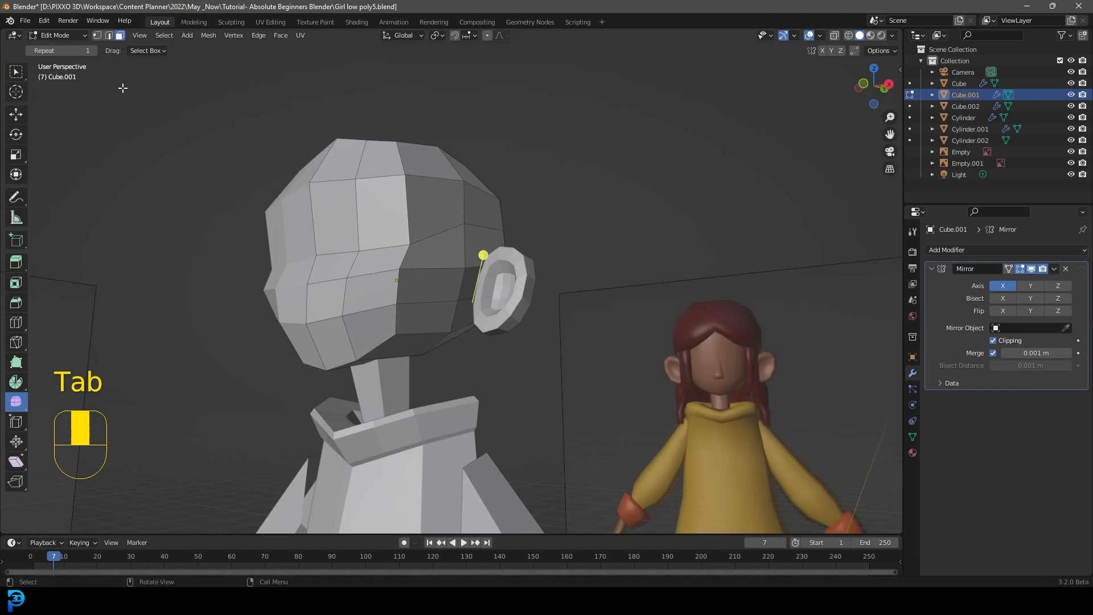
click(109, 36)
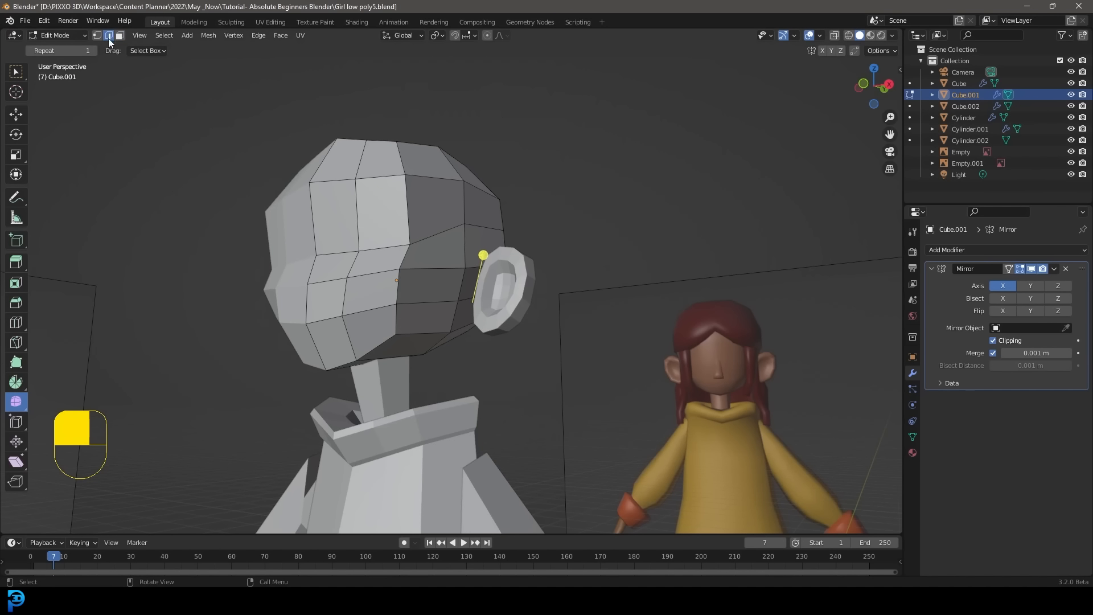
click(457, 287)
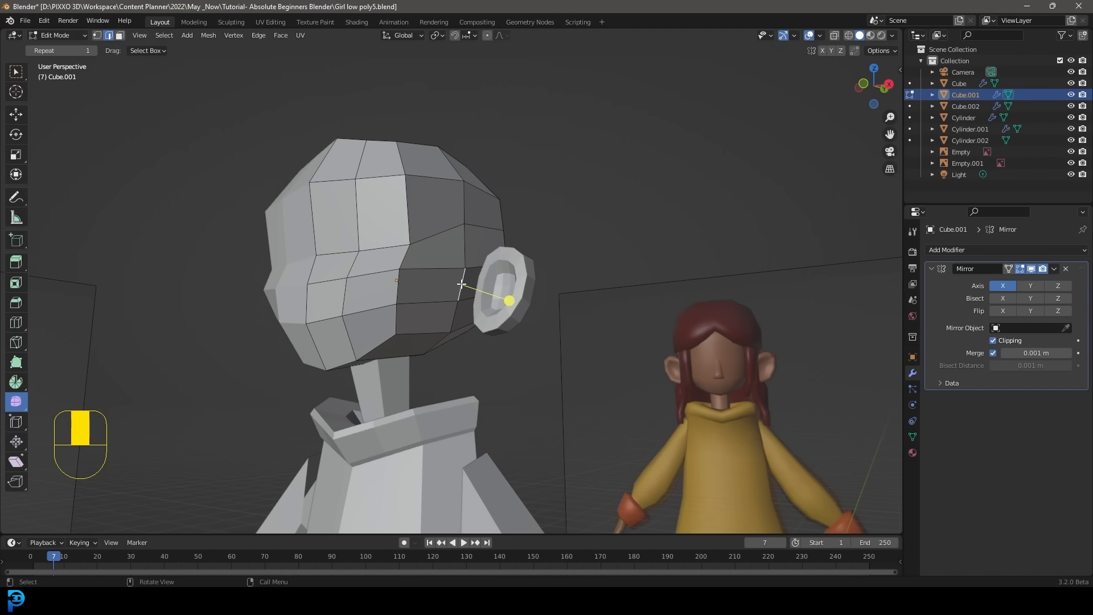
key(KP_1)
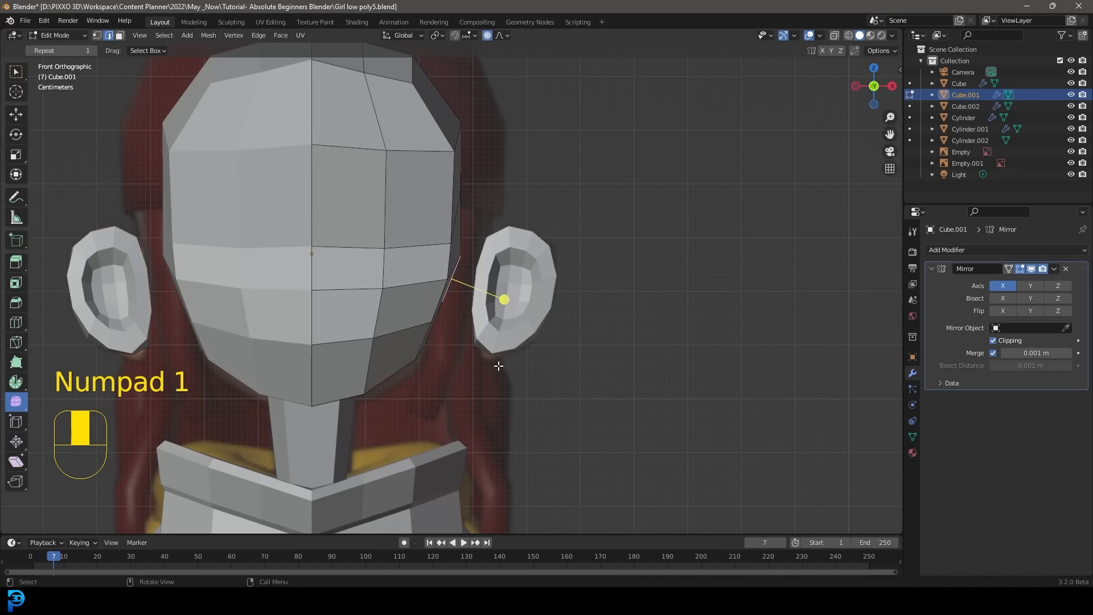
key(g)
scroll(503, 369, down, 8)
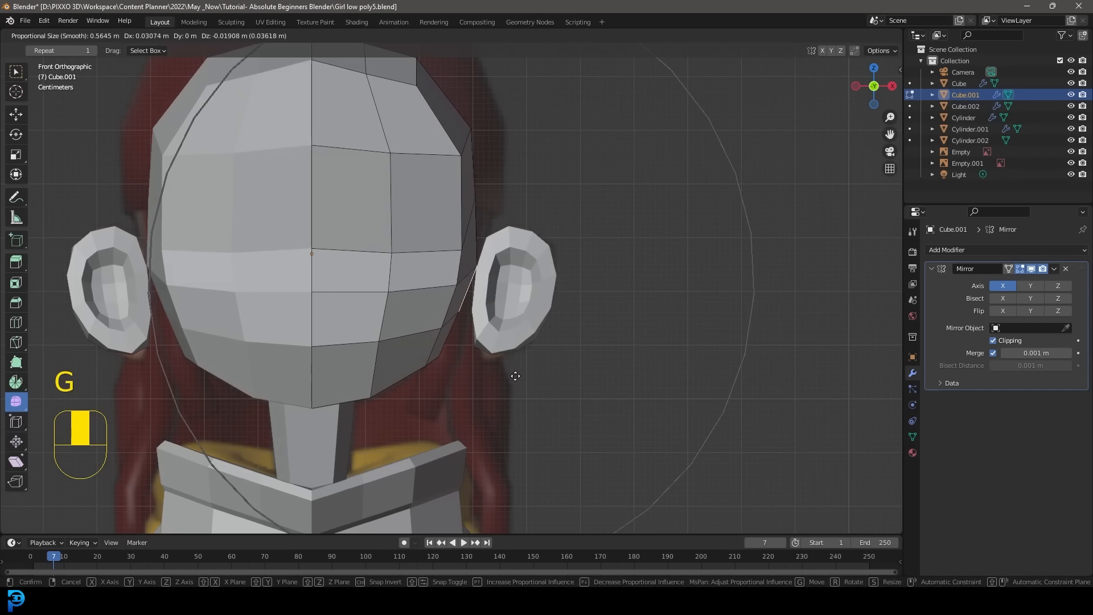
click(516, 375)
Raise the head's upper side edge about 0.048 m using proportional editing with a size of 0.513
scroll(506, 342, down, 4)
click(442, 186)
key(g)
scroll(441, 179, up, 1)
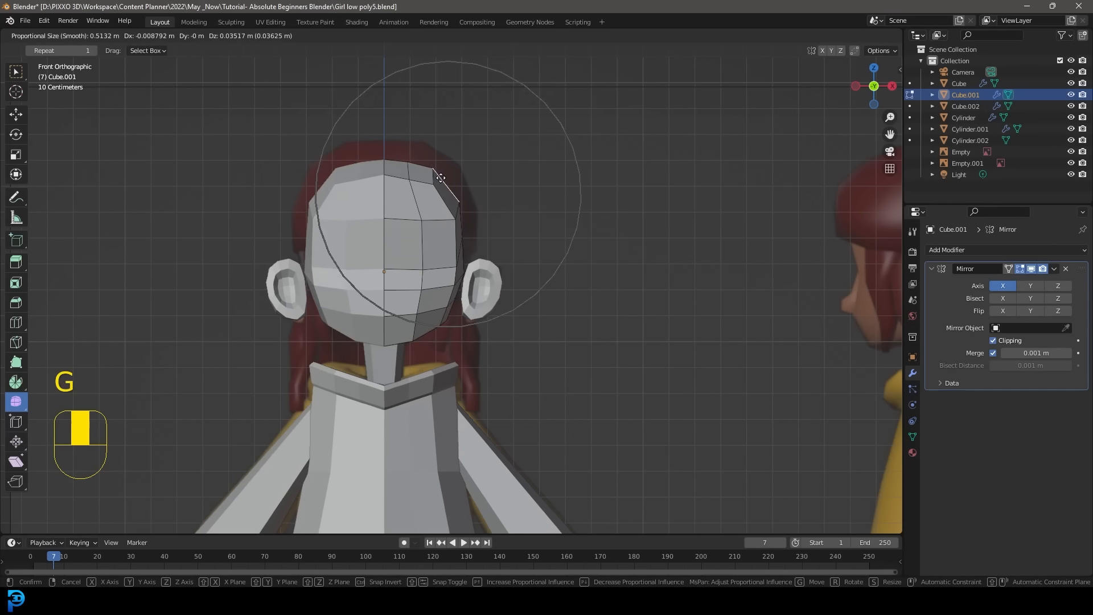
click(442, 187)
Move the head's lower side edge below the ear outward along X, with proportional size about 0.32 m
scroll(444, 251, up, 2)
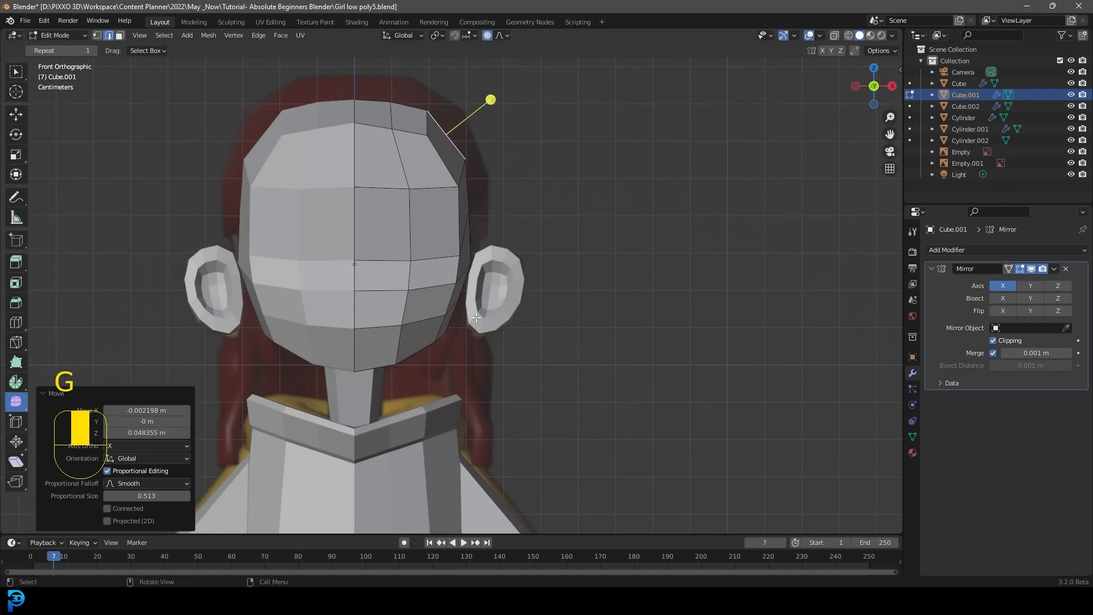
click(453, 321)
key(g)
key(x)
scroll(464, 302, up, 3)
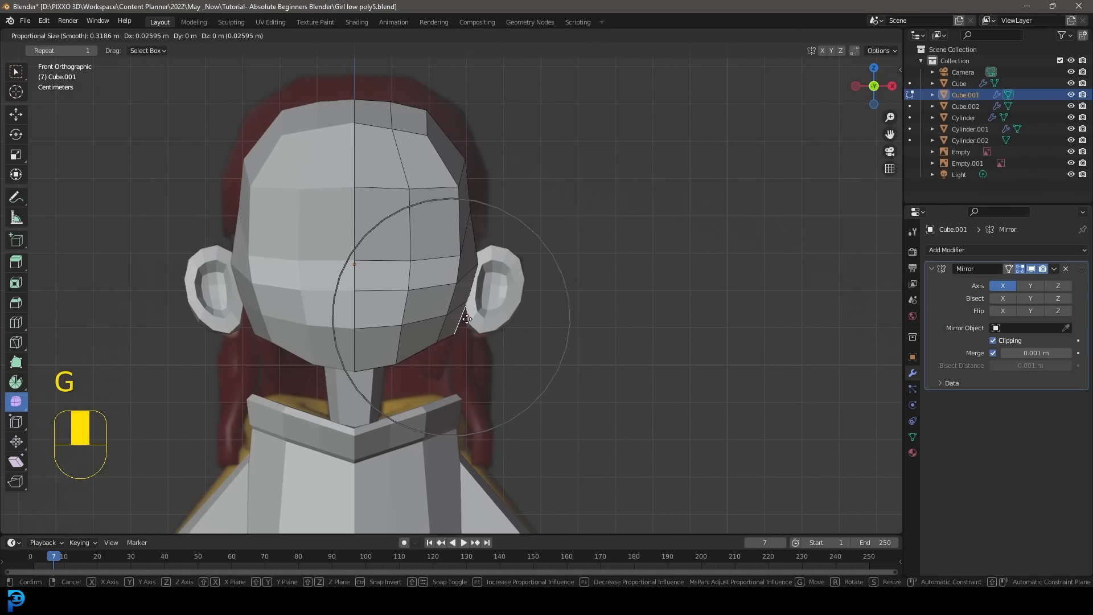
click(471, 280)
Switch to vertex selection and adjust the head's side vertices beside the ear, raising the lower one about 0.046 m with proportional size 0.290
click(98, 36)
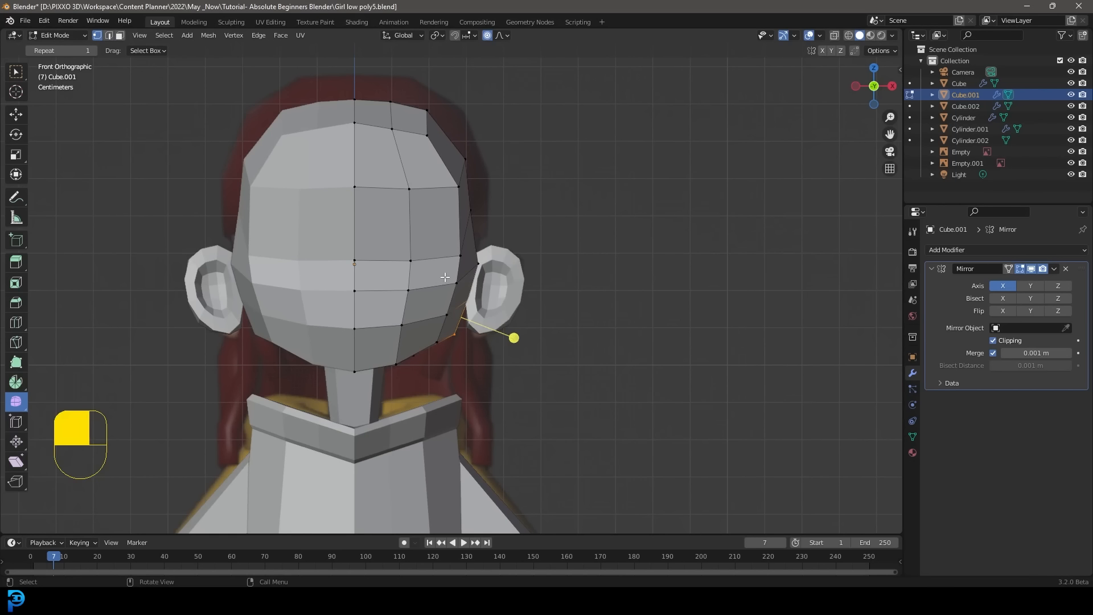
click(485, 264)
key(g)
scroll(546, 290, up, 3)
click(545, 291)
click(461, 332)
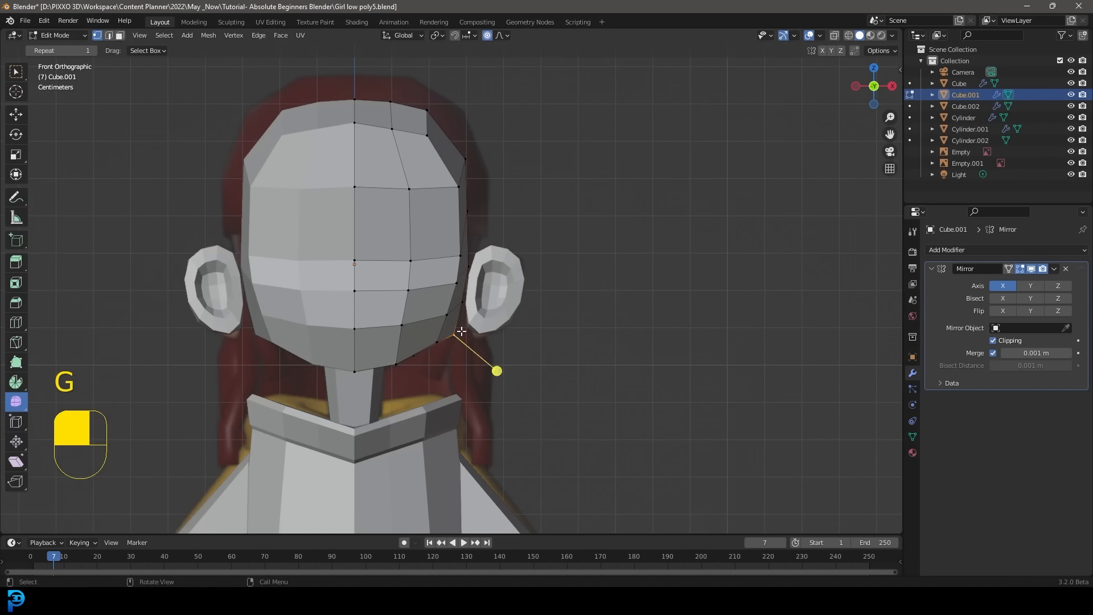
key(g)
click(470, 314)
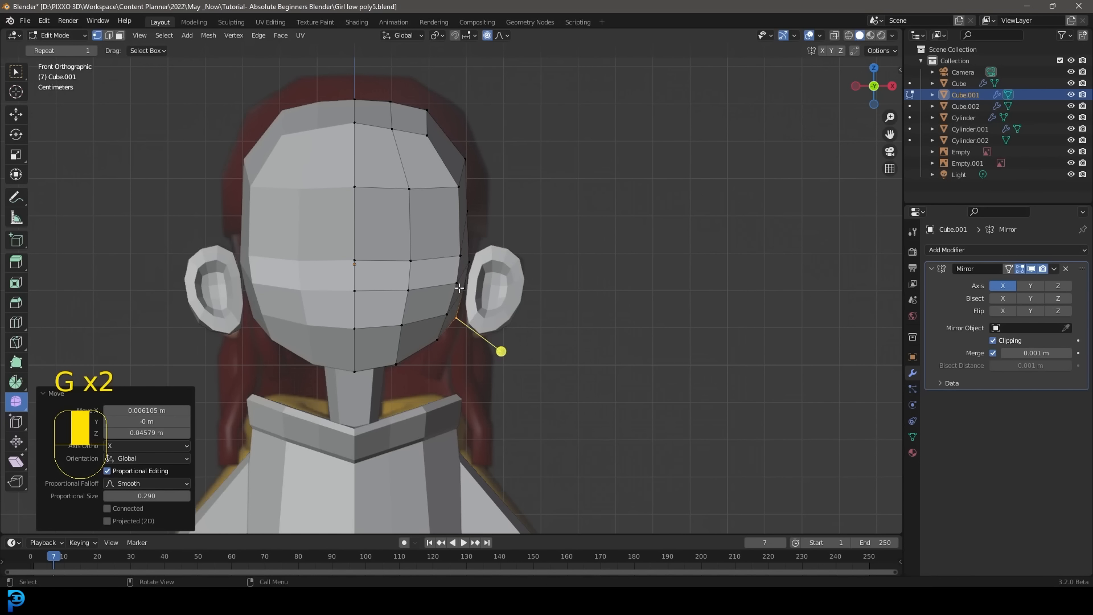
scroll(463, 283, down, 3)
key(Tab)
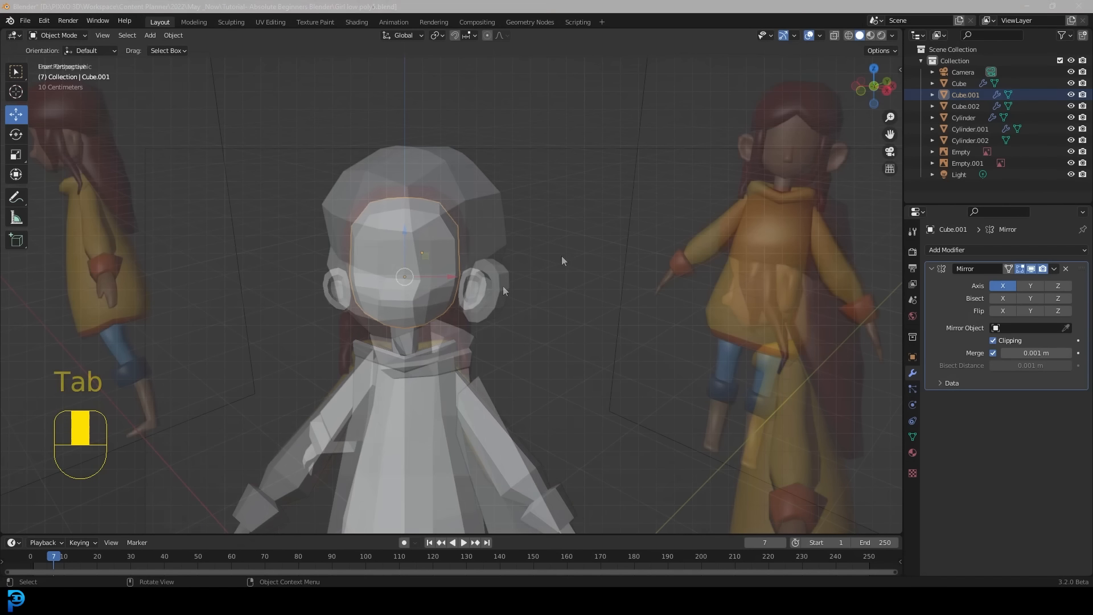
Reopen the head mesh for editing in top view with X-ray display enabled
scroll(560, 255, up, 2)
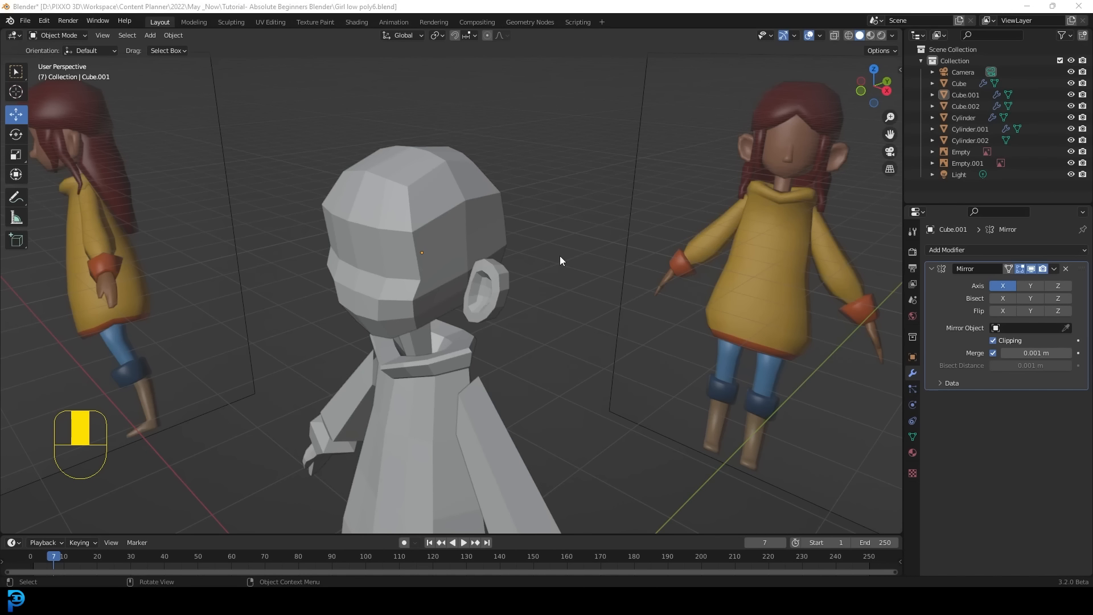
mouse_move(496, 191)
middle_down()
mouse_move(464, 241)
mouse_move(508, 193)
middle_up()
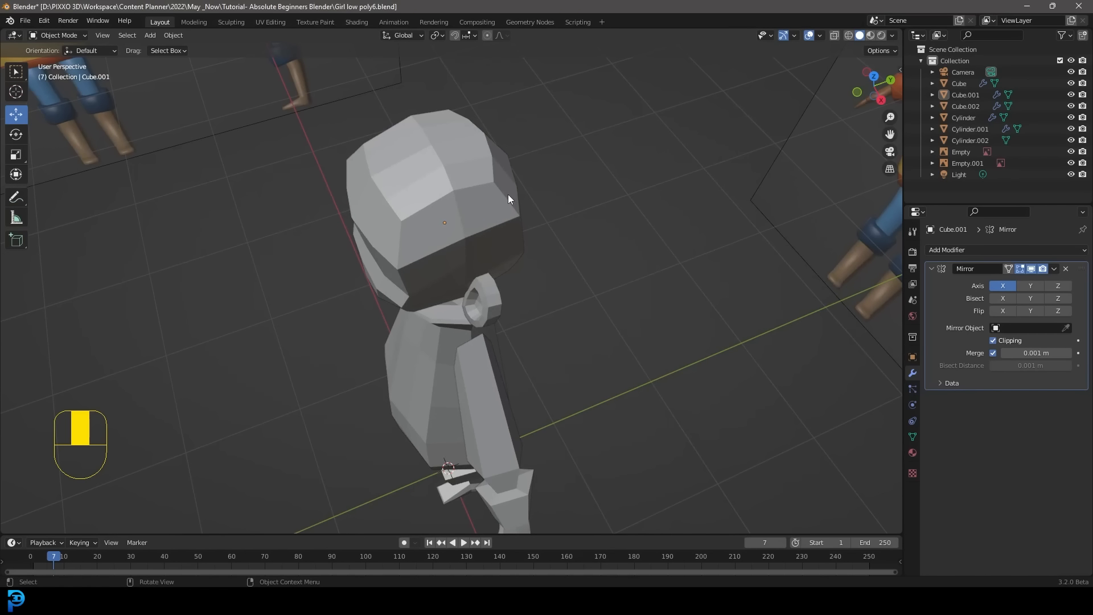
click(504, 232)
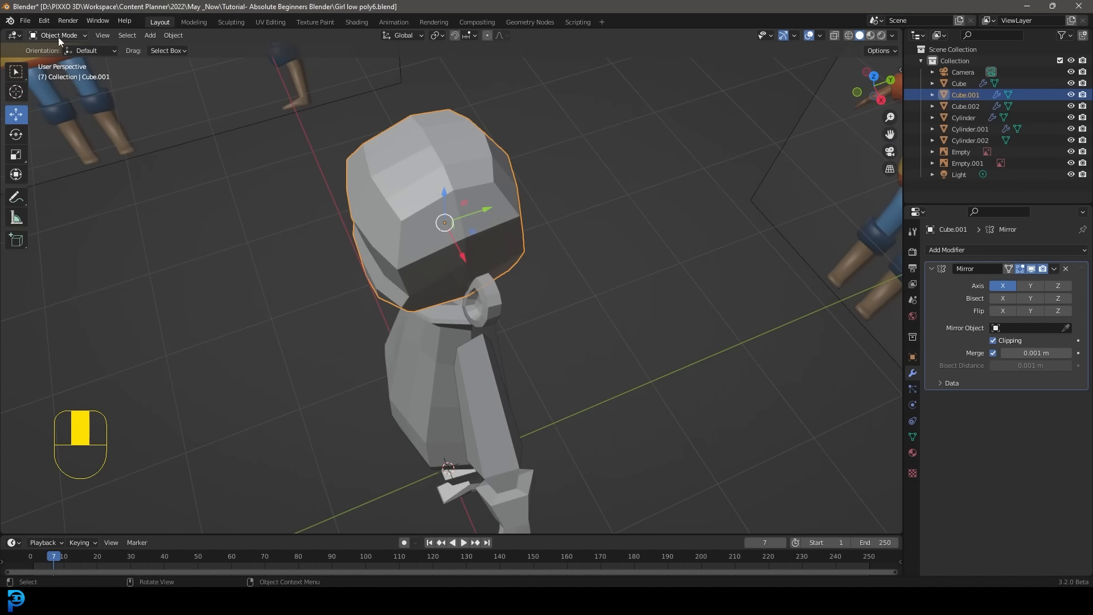
key(Tab)
middle_drag(513, 240, 558, 222)
key(KP_7)
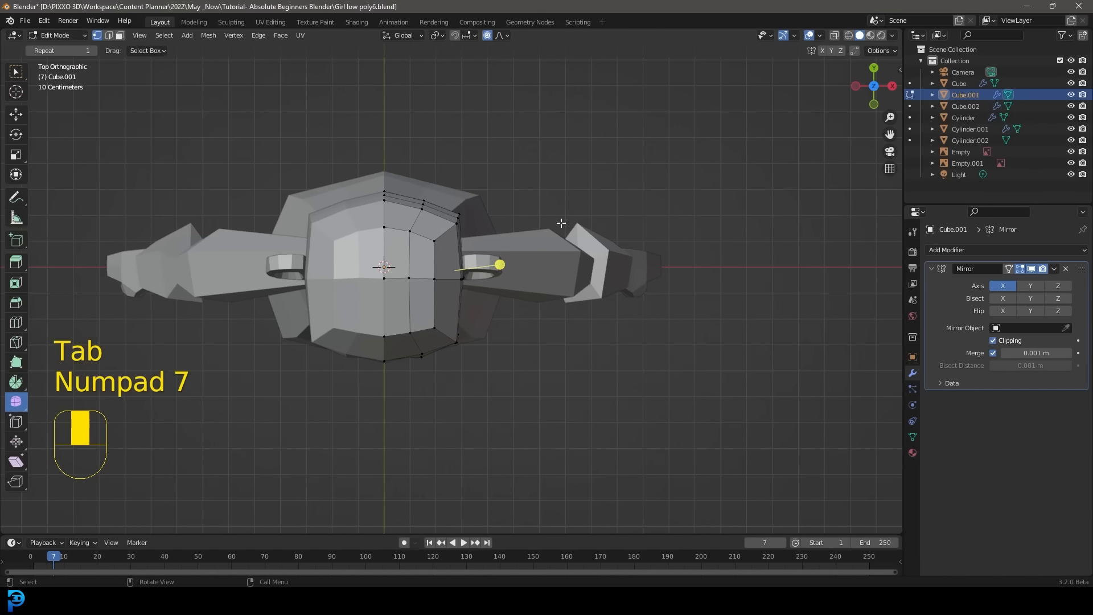
shift+middle_drag(475, 217, 500, 282)
scroll(545, 262, up, 3)
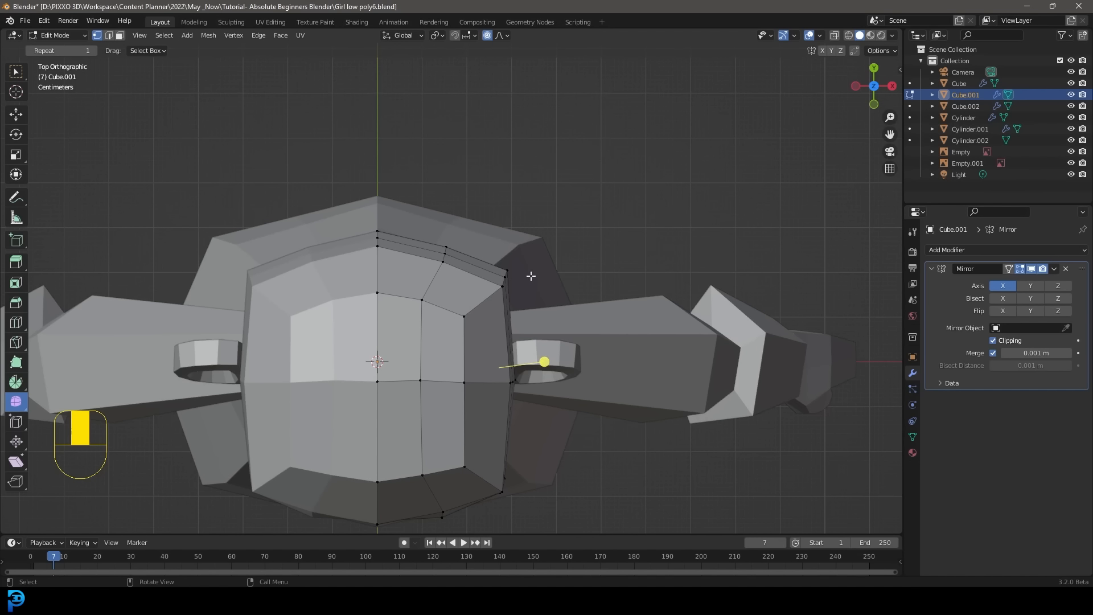
click(835, 35)
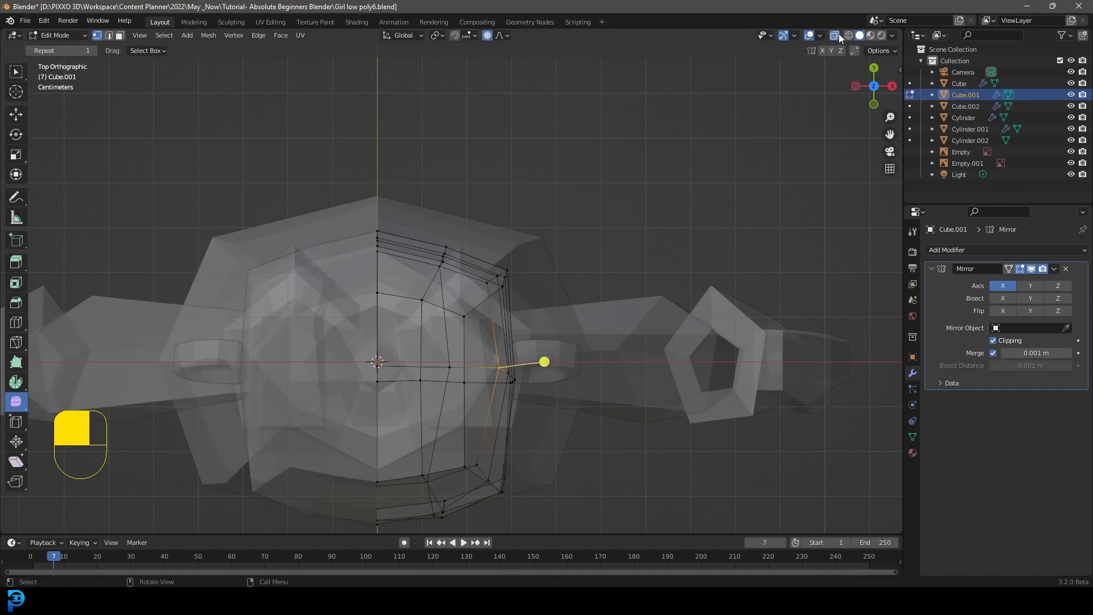
Box-select the head's rear corner vertices and move them inward about -0.028 m in X and -0.030 m in Y, with proportional size 0.123
drag(640, 174, 461, 329)
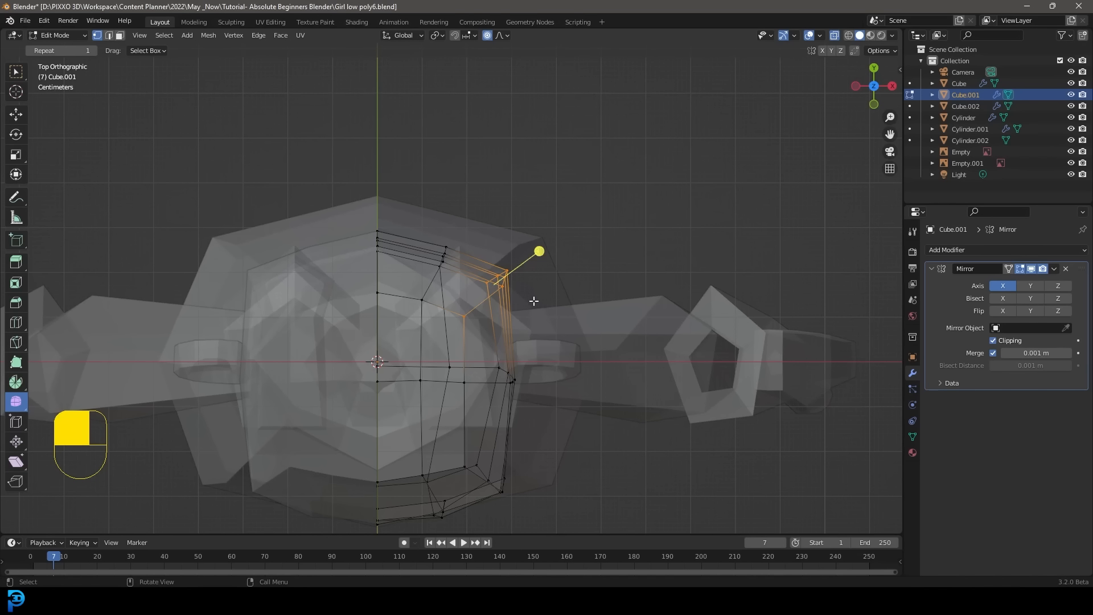
key(f)
scroll(538, 256, up, 1)
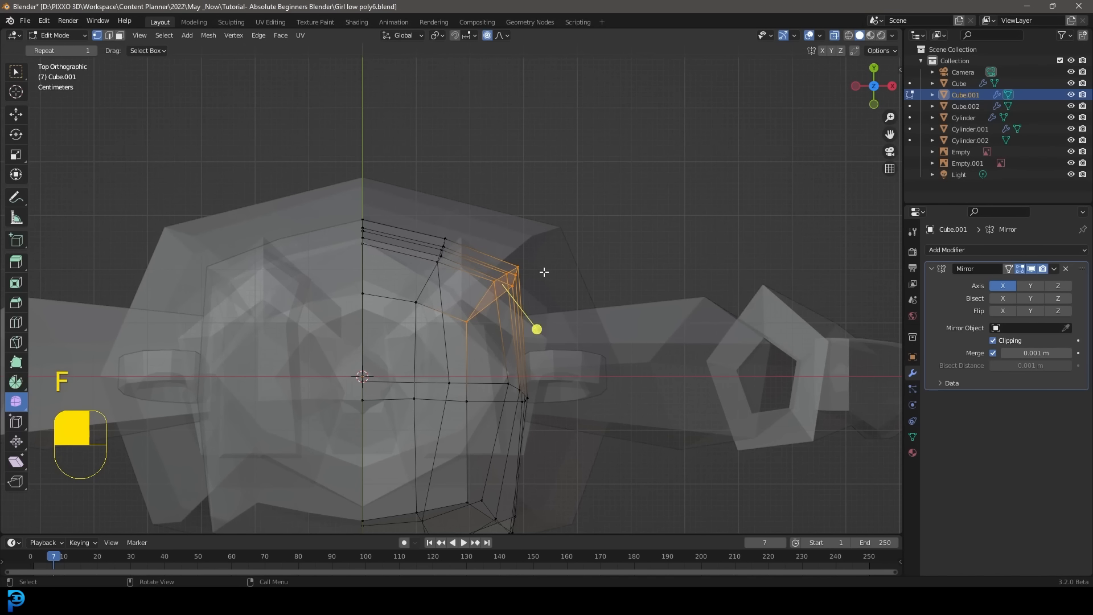
key(ctrl+z)
key(g)
scroll(524, 297, up, 9)
click(521, 307)
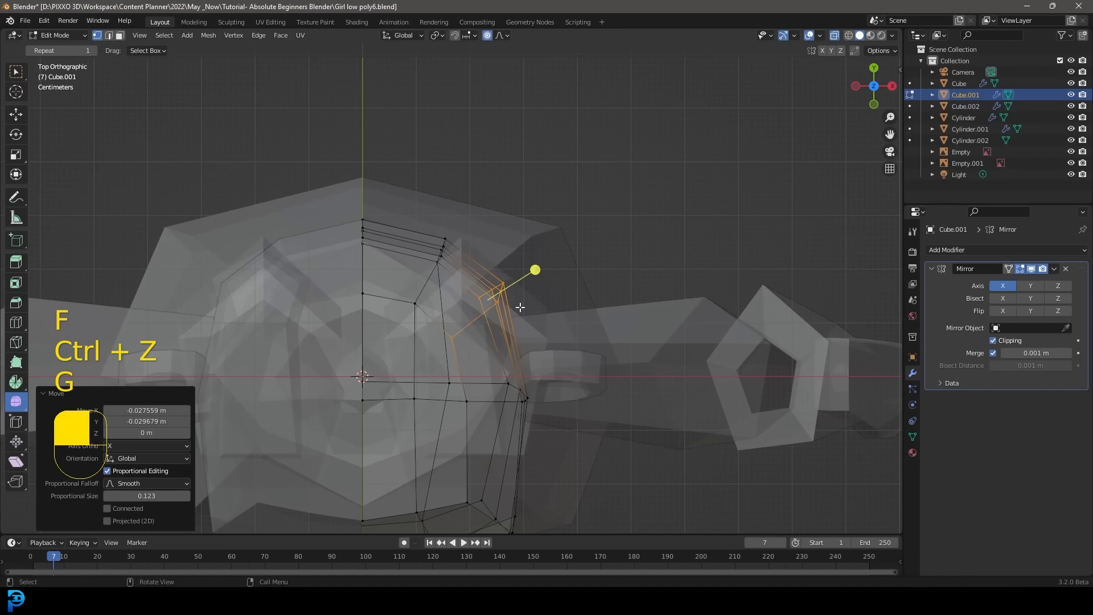
Move the head's front corner vertices inward about -0.031 m in X and 0.038 m in Y, with proportional size 0.092
scroll(523, 342, down, 2)
drag(531, 495, 456, 419)
key(g)
key(g)
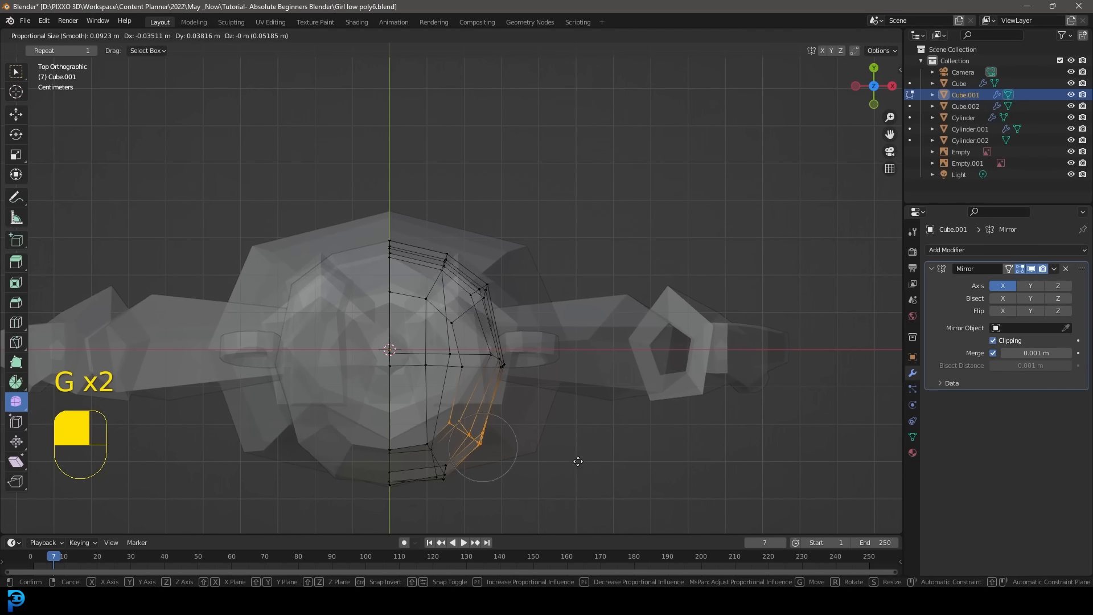
click(579, 461)
key(z)
Add two vertical loop cuts to the side of the head, one in the front half and one in the rear half
middle_drag(586, 415, 448, 237)
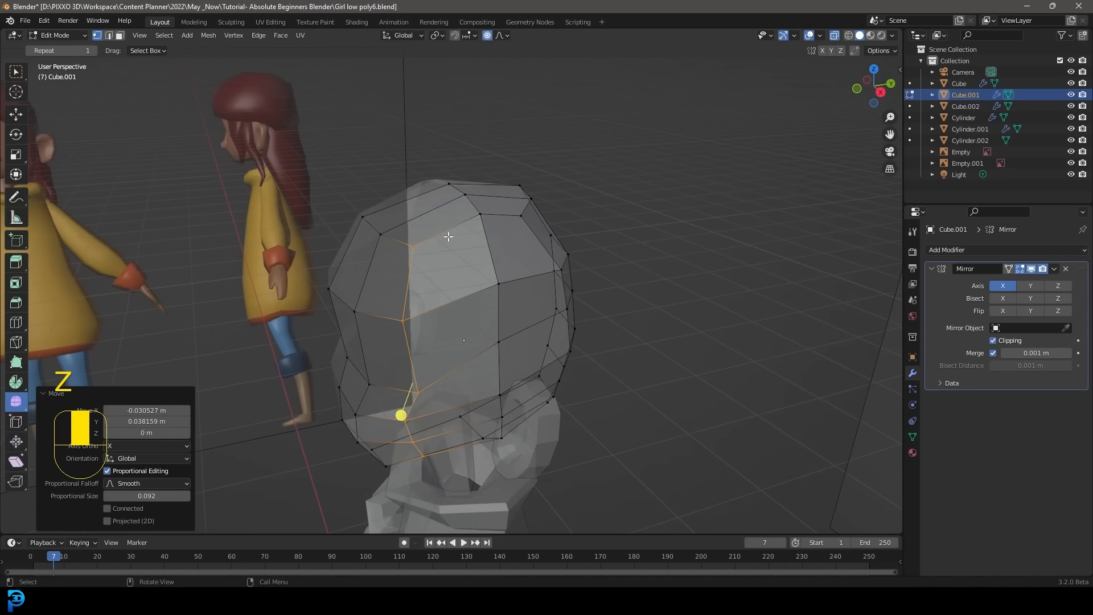
key(ctrl)
key(ctrl+r)
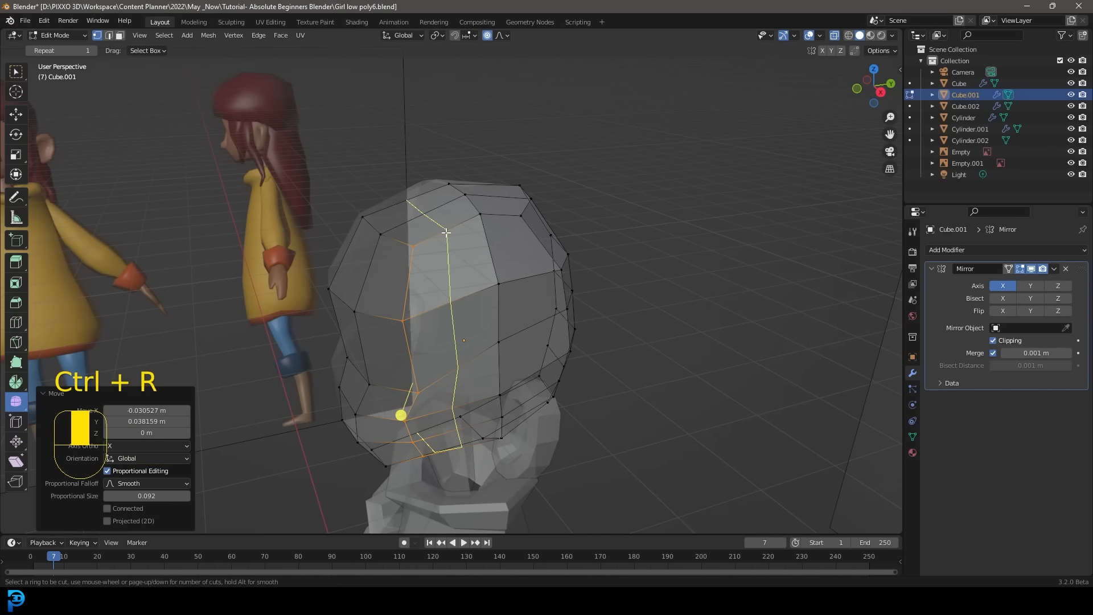
click(445, 231)
click(446, 232)
middle_drag(511, 215, 504, 236)
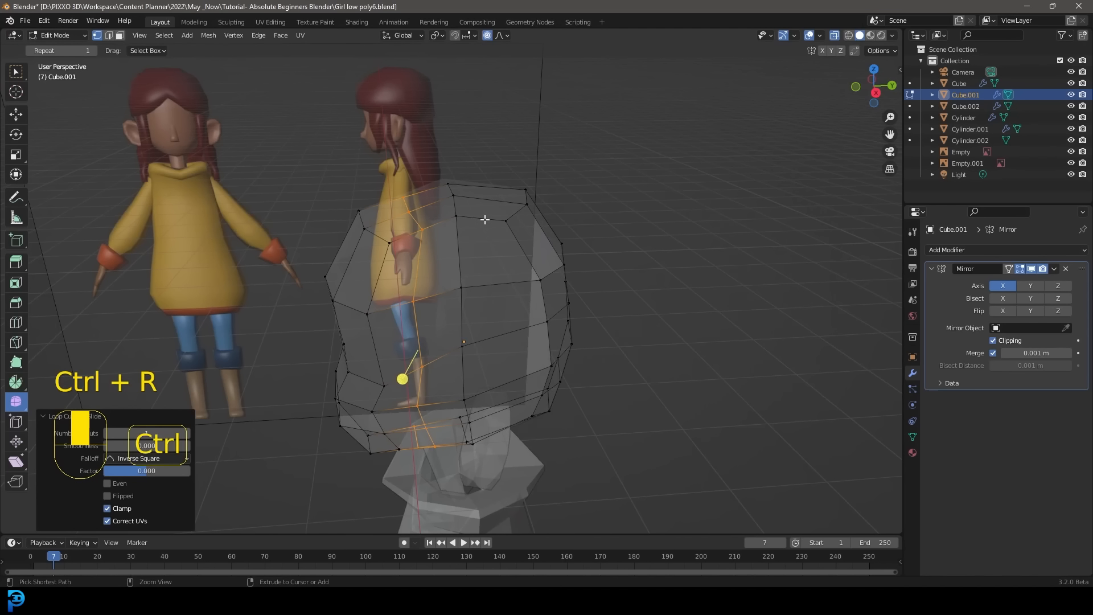
key(ctrl+r)
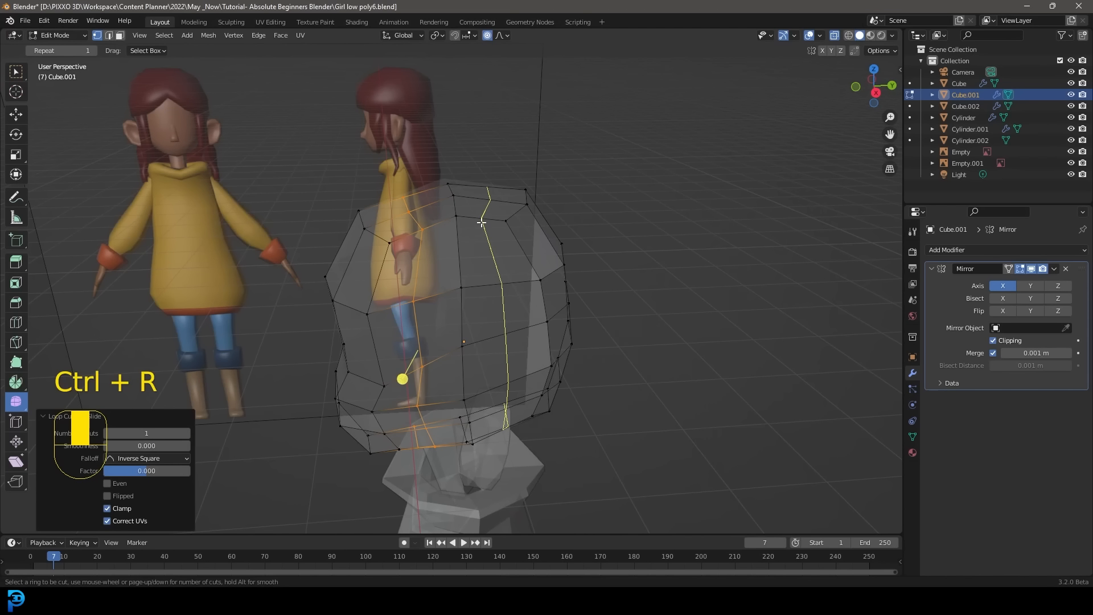
click(481, 222)
Smooth all of the head's vertices by 0.230, turn off proportional editing and use Solid shading
key(a)
mouse_move(466, 348)
middle_down()
mouse_move(471, 332)
mouse_move(479, 338)
middle_up()
click(486, 326)
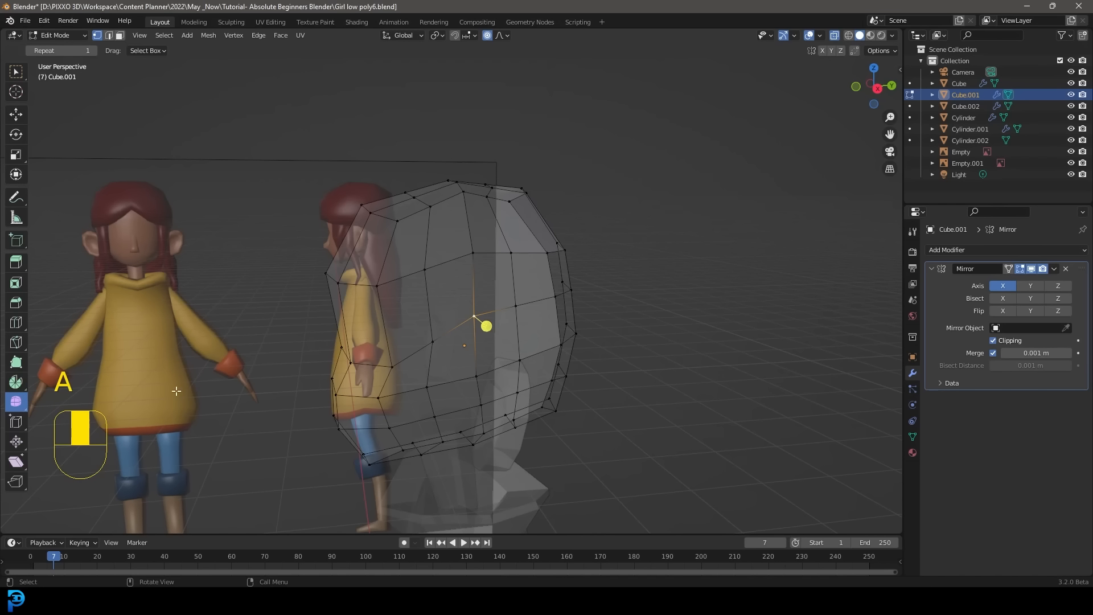
key(a)
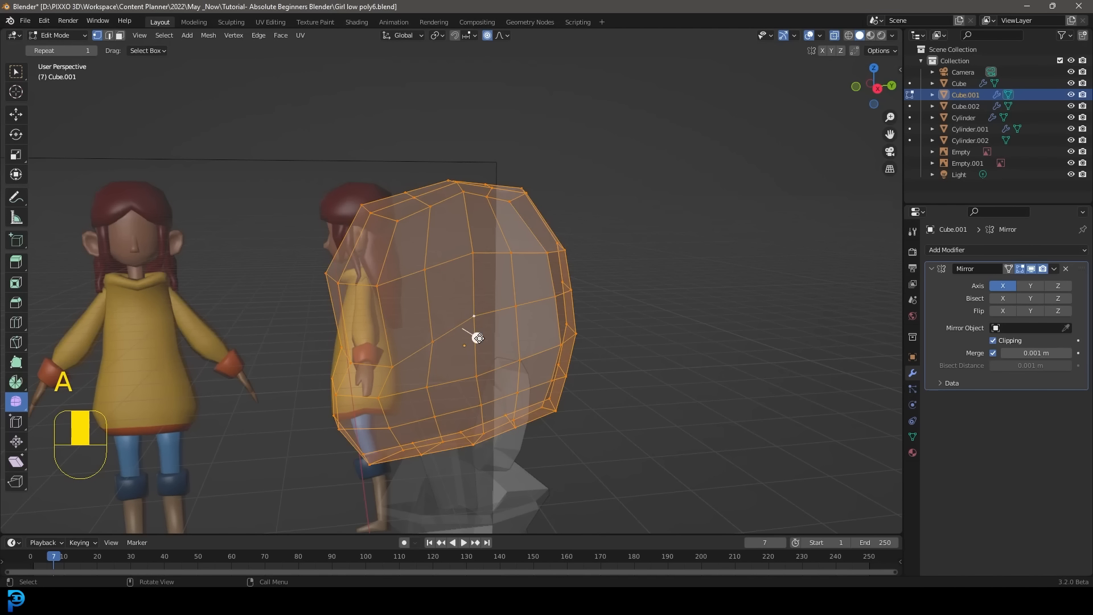
drag(477, 337, 535, 367)
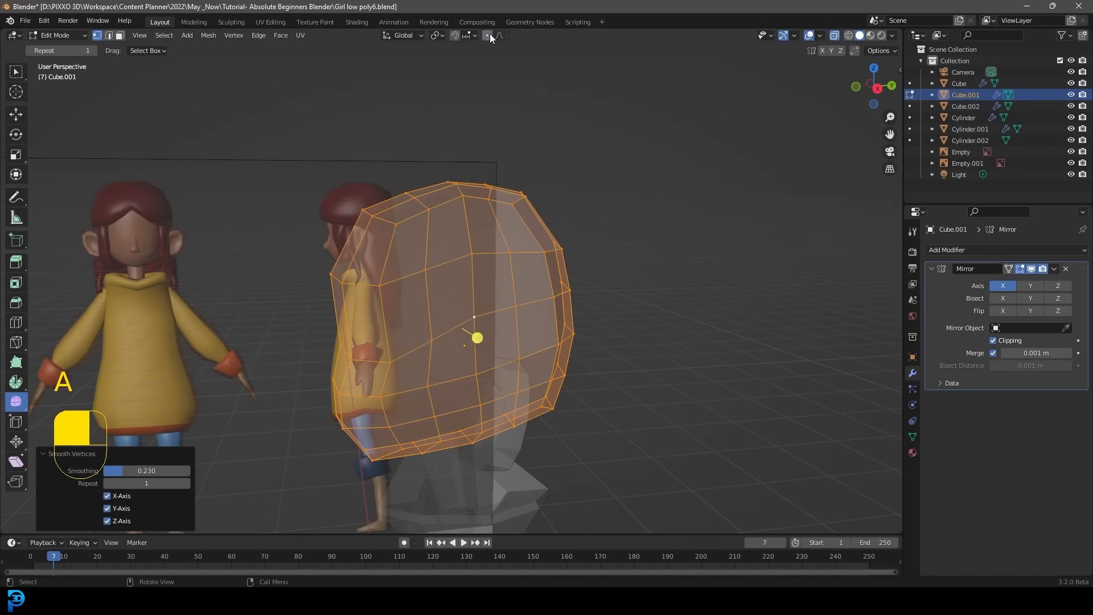
mouse_move(547, 296)
middle_down()
mouse_move(575, 312)
mouse_move(637, 305)
middle_up()
key(z)
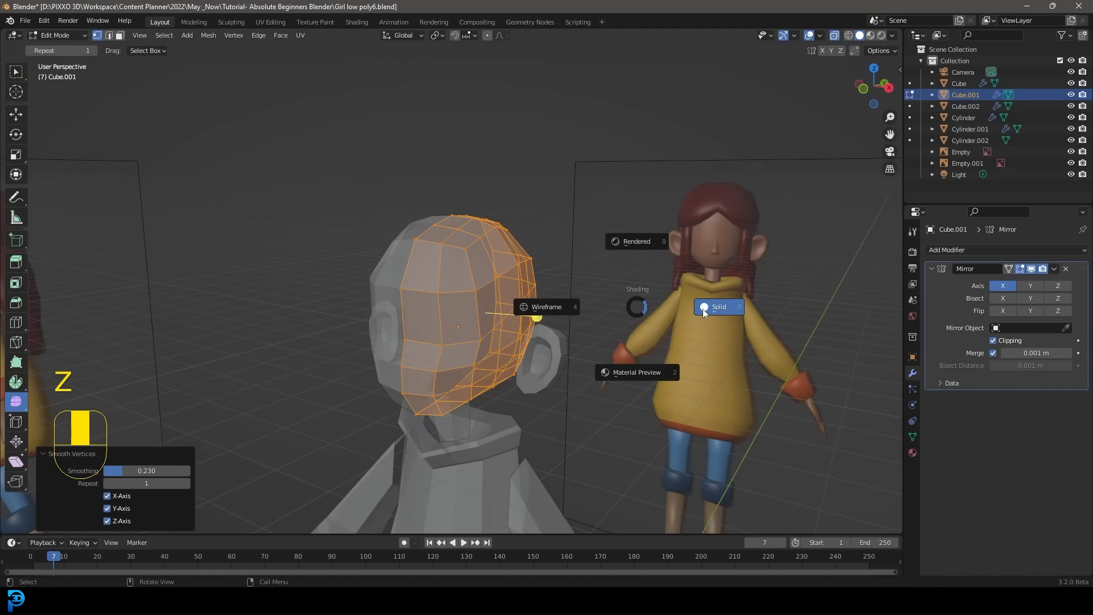
click(703, 311)
Show the head in right side view, switch to face selection and clear the selection
middle_drag(477, 278, 445, 226)
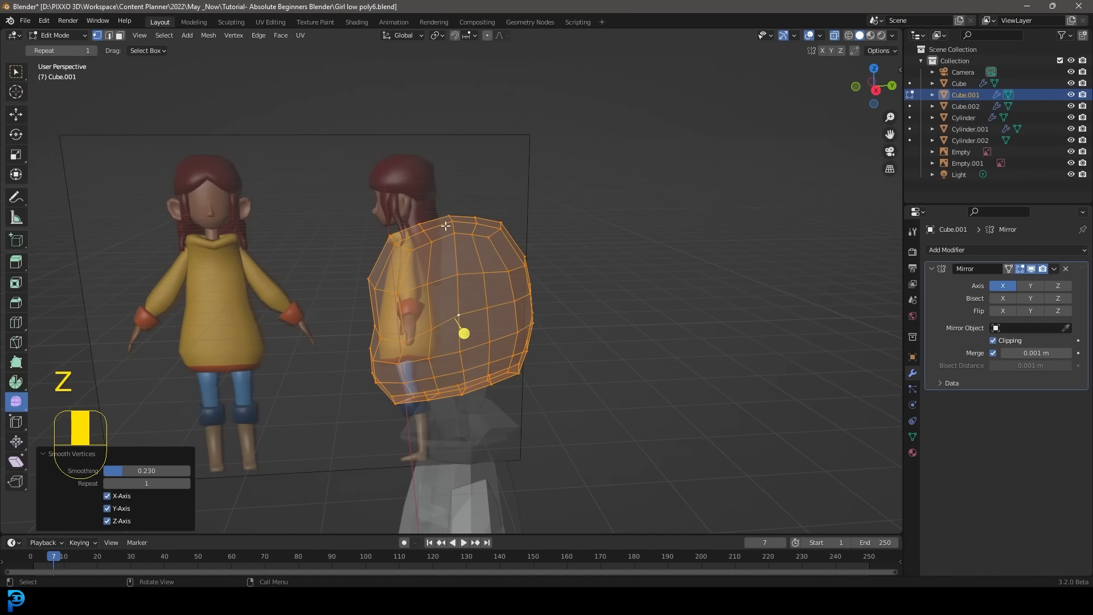
key(KP_1)
key(KP_3)
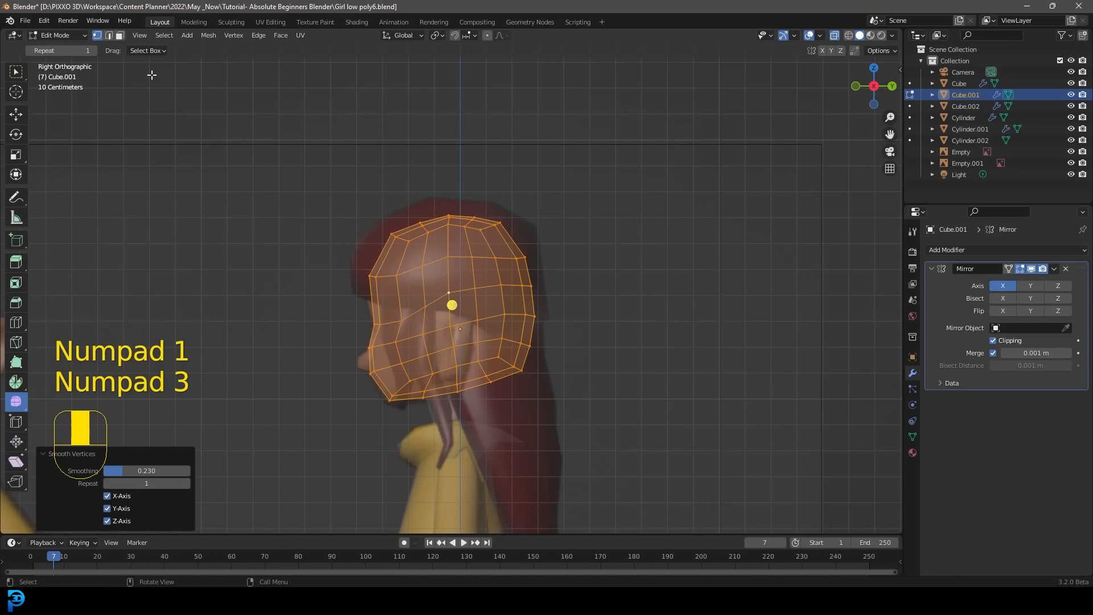
click(119, 35)
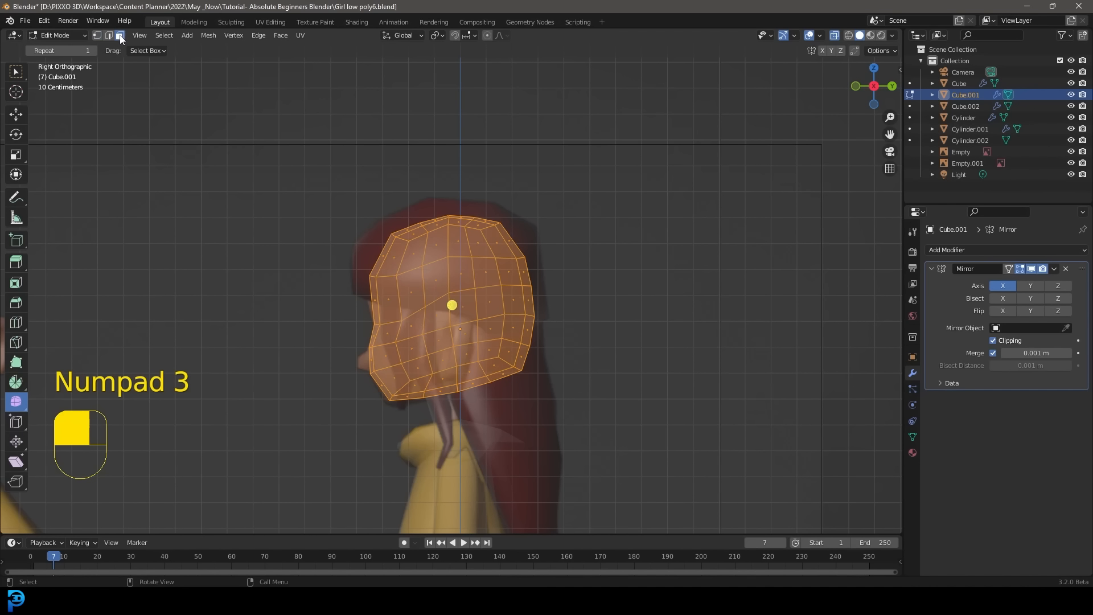
scroll(521, 200, up, 2)
key(a)
key(a)
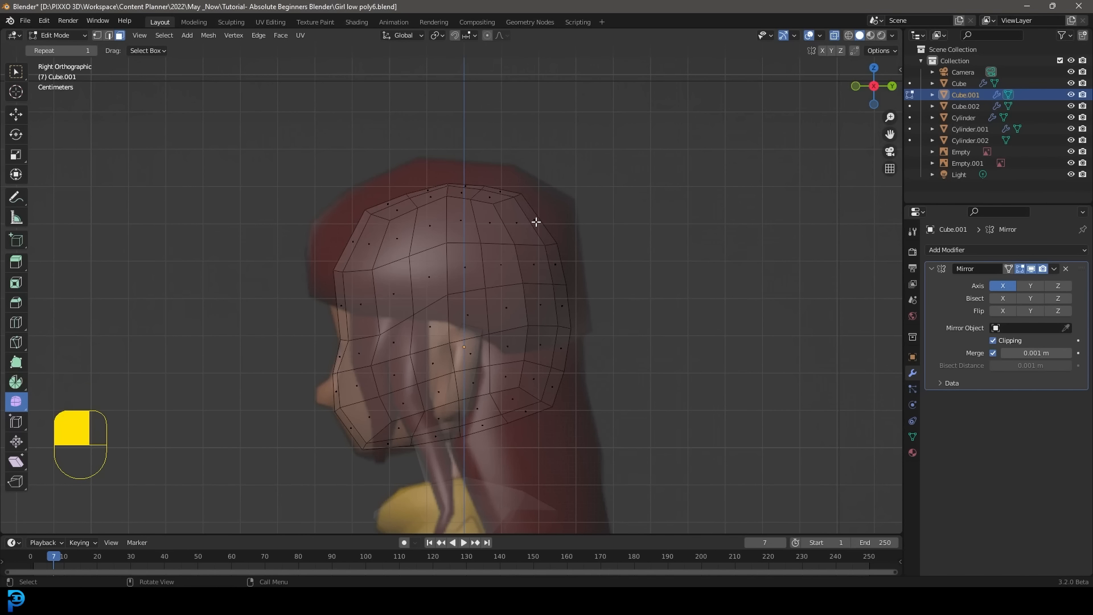
key(c)
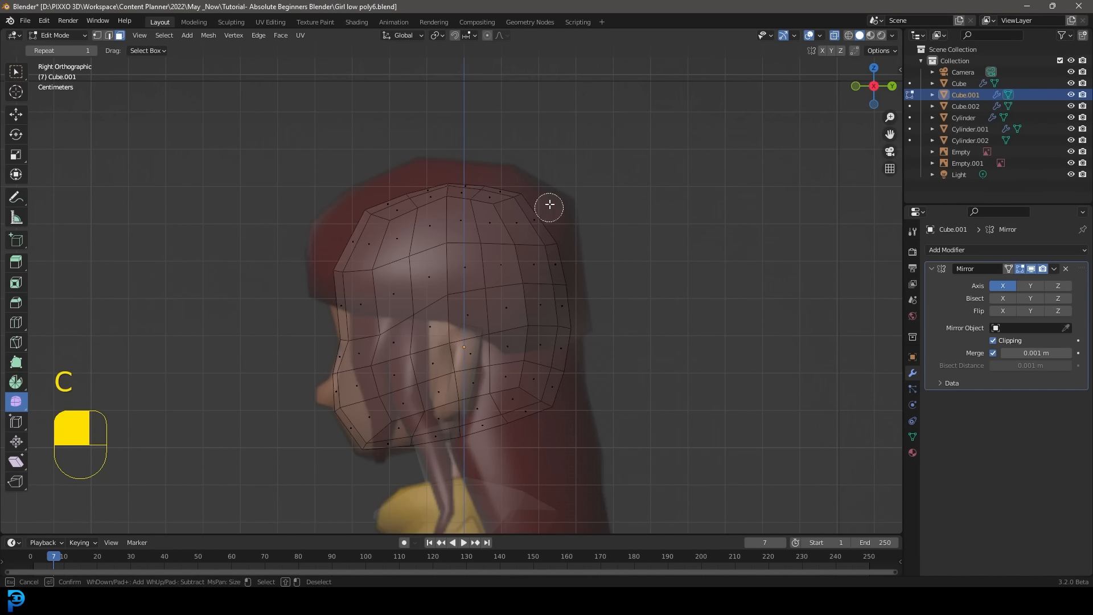
scroll(547, 194, down, 5)
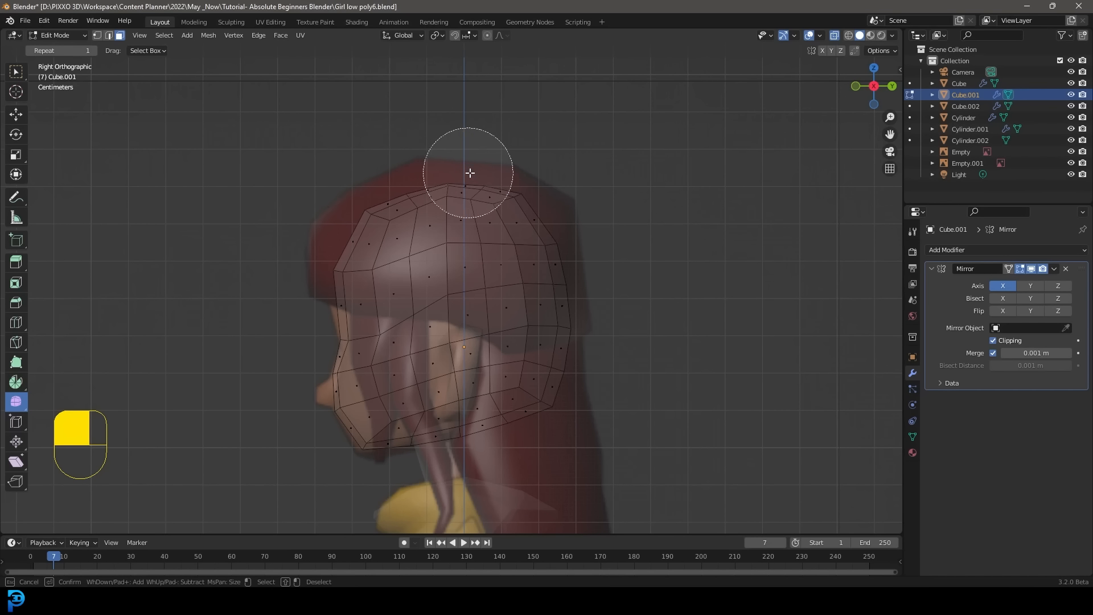
scroll(479, 172, down, 8)
scroll(479, 172, up, 8)
scroll(479, 173, down, 15)
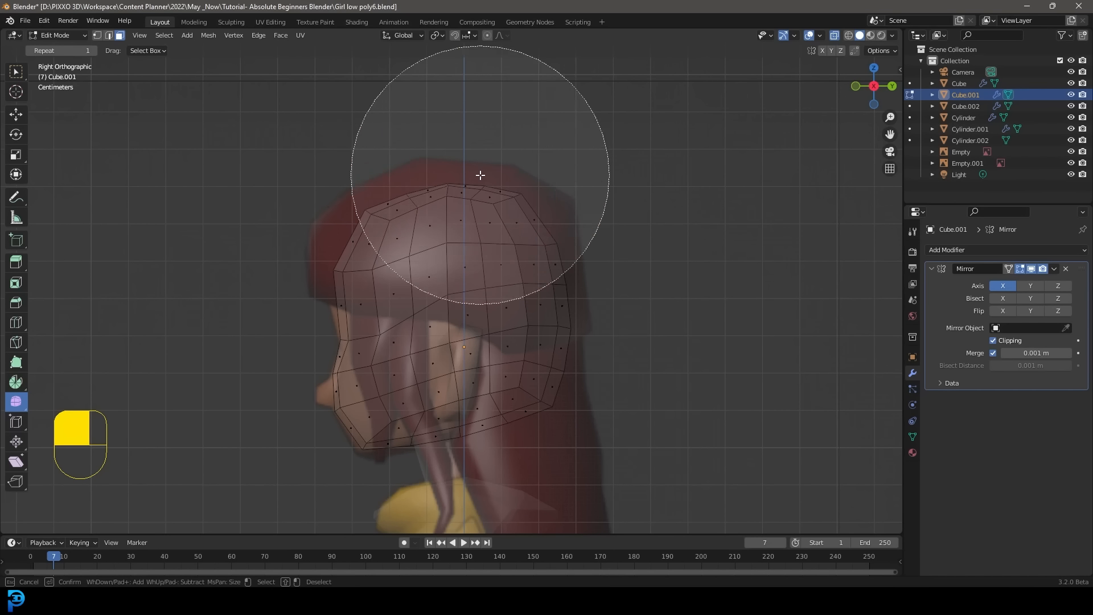
scroll(481, 175, up, 12)
scroll(480, 175, up, 5)
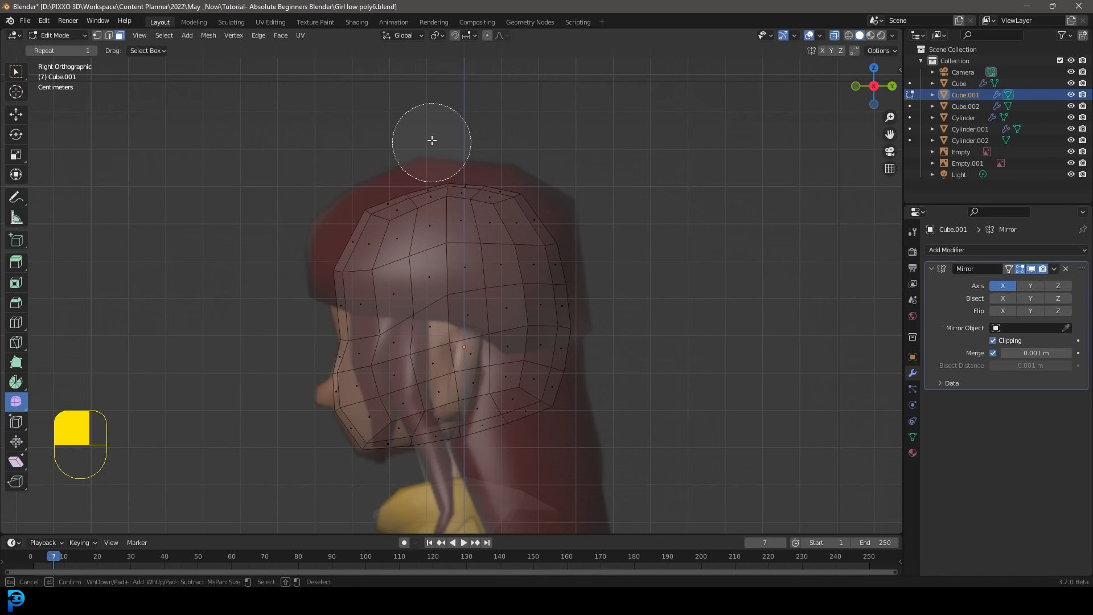
mouse_move(432, 132)
mouse_down()
mouse_move(450, 210)
mouse_move(387, 205)
mouse_move(555, 245)
mouse_move(452, 250)
mouse_move(473, 287)
mouse_move(604, 375)
mouse_move(489, 336)
mouse_move(441, 293)
mouse_move(513, 399)
mouse_move(556, 376)
mouse_up()
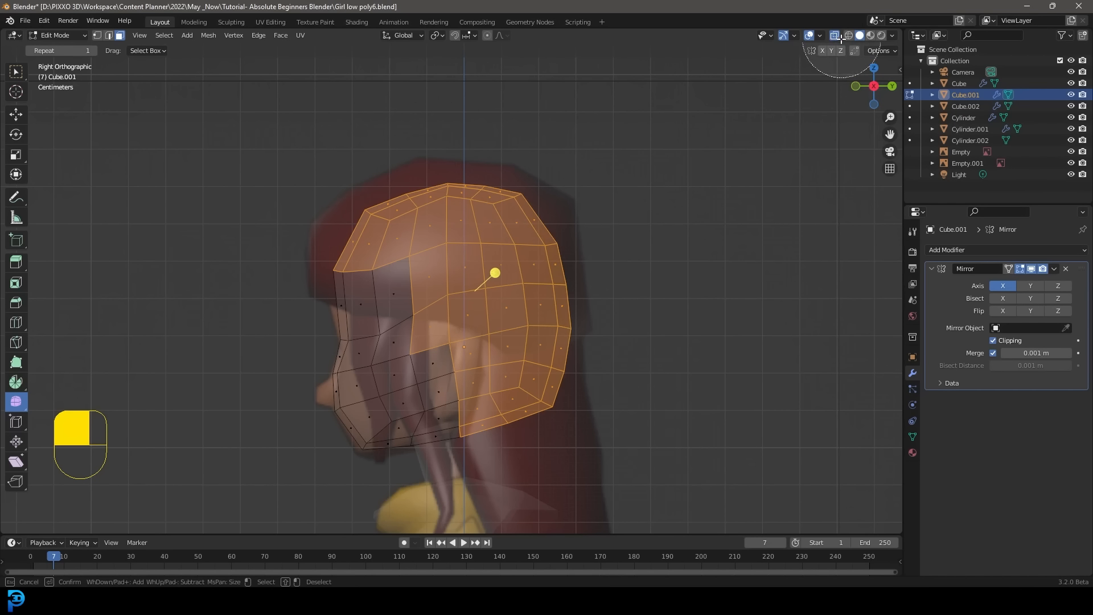
scroll(424, 262, down, 3)
middle_drag(403, 250, 413, 276)
key(ctrl+z)
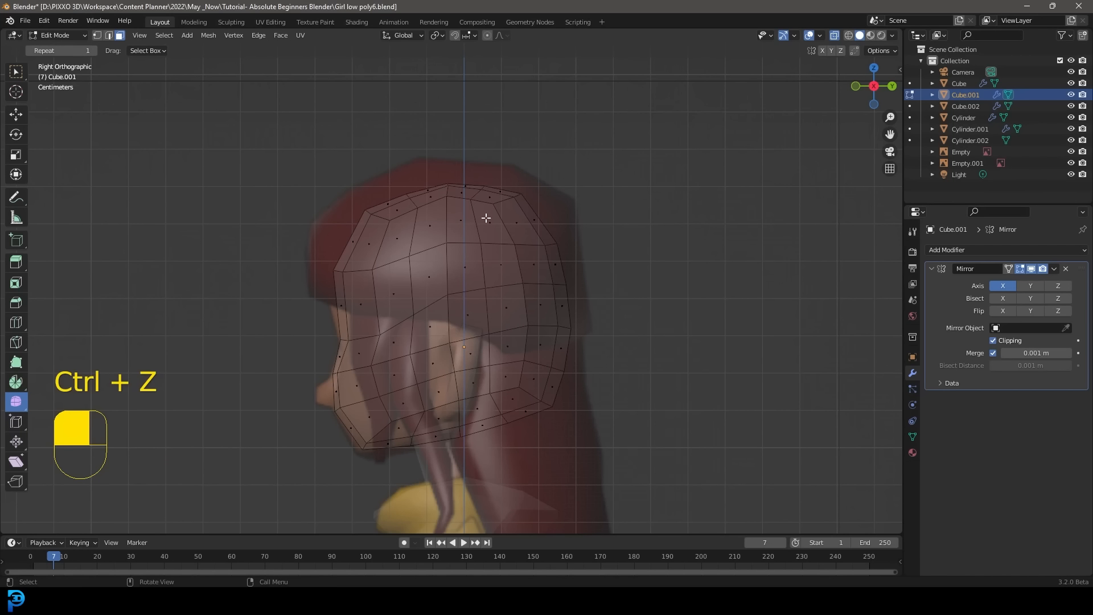
Circle-select the faces over the crown and back of the head in side view and duplicate them in place
key(c)
mouse_move(386, 187)
mouse_down()
mouse_move(415, 196)
mouse_move(566, 319)
mouse_move(501, 245)
mouse_move(401, 229)
mouse_move(507, 273)
mouse_up()
right_click(592, 291)
scroll(592, 290, down, 4)
mouse_move(593, 290)
middle_down()
mouse_move(529, 341)
mouse_move(504, 248)
mouse_move(647, 220)
mouse_move(658, 200)
mouse_move(539, 300)
mouse_move(548, 290)
mouse_move(574, 299)
middle_up()
key(shift+d)
right_click(567, 239)
Fatten the duplicated scalp faces outward by 0.046 m with Shrink/Fatten
scroll(574, 299, up, 2)
key(alt+s)
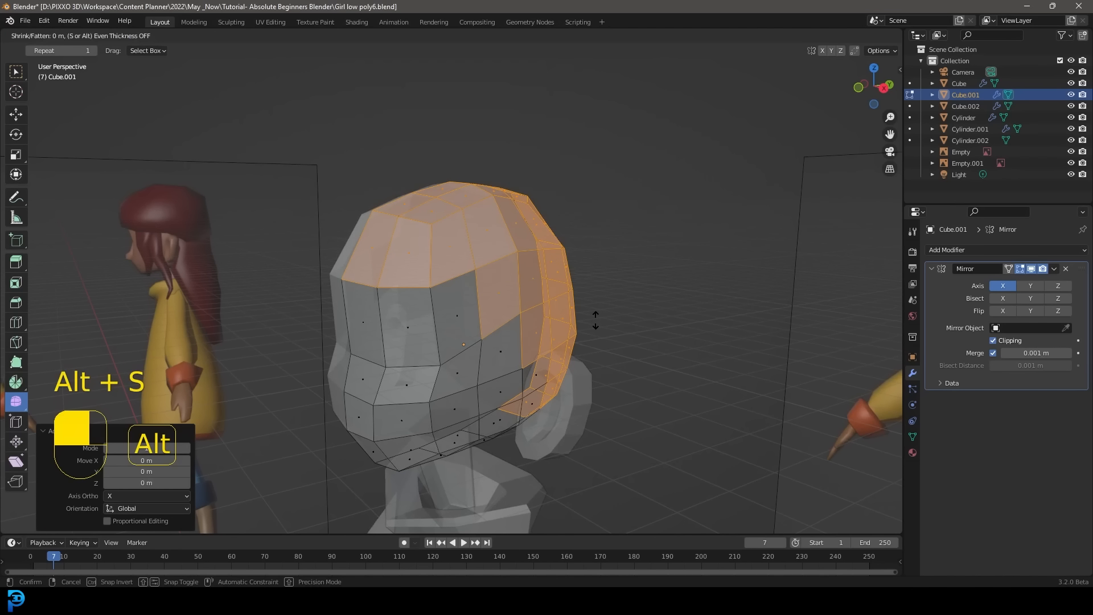
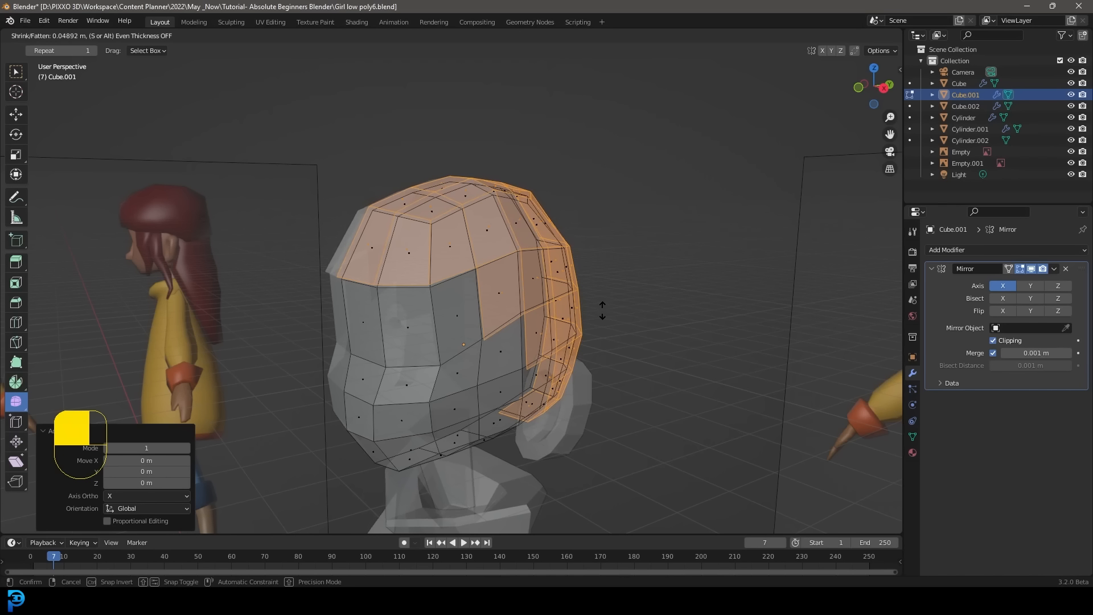
click(601, 311)
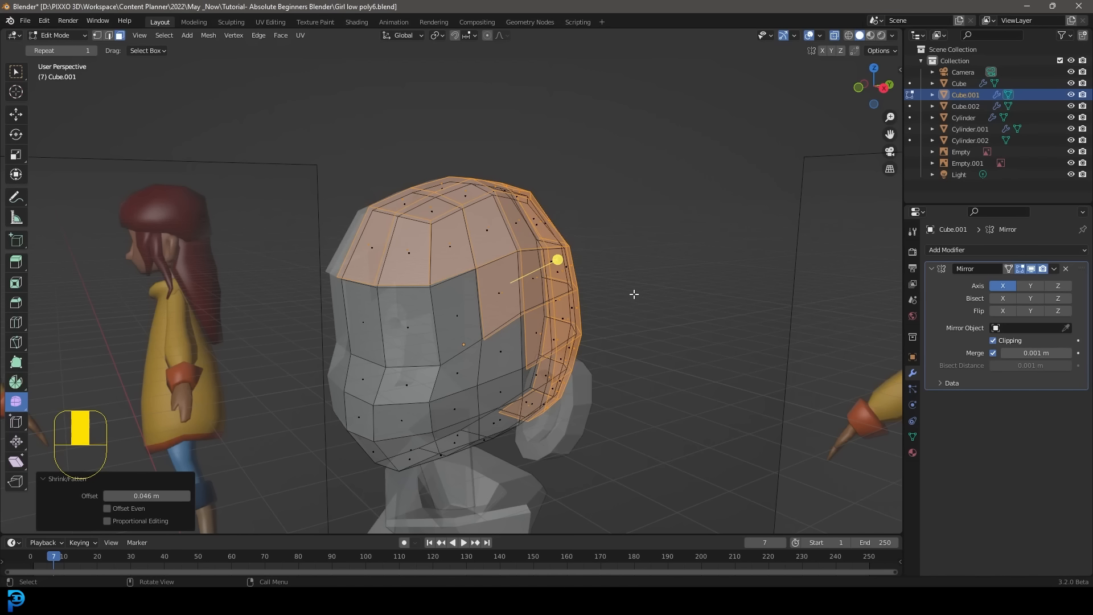
Separate the duplicated scalp faces into their own object and return to Object Mode
middle_drag(590, 276, 340, 247)
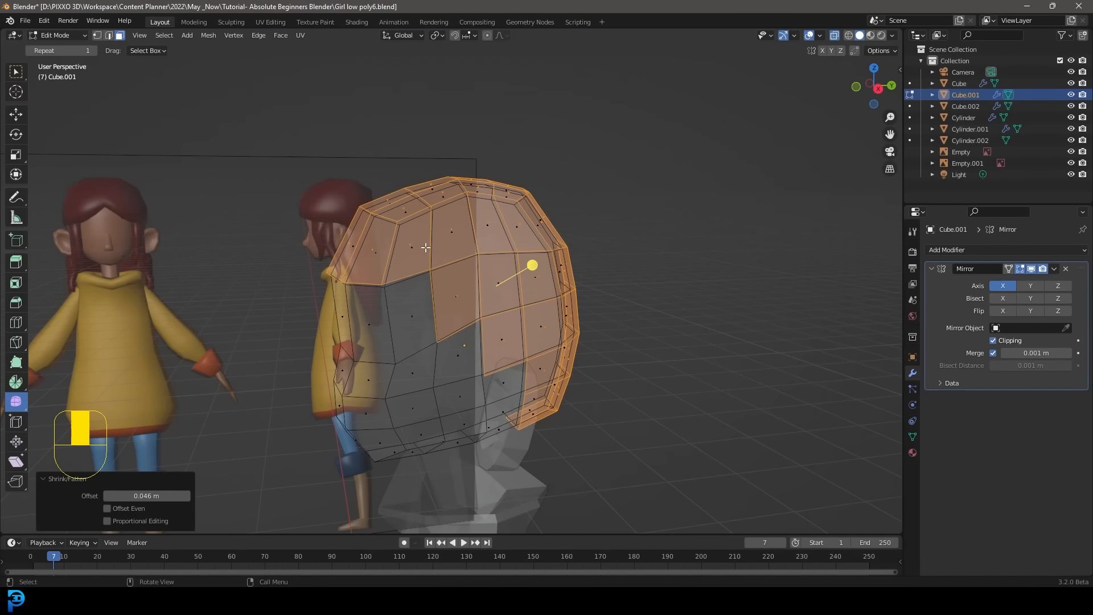
middle_drag(426, 247, 382, 311)
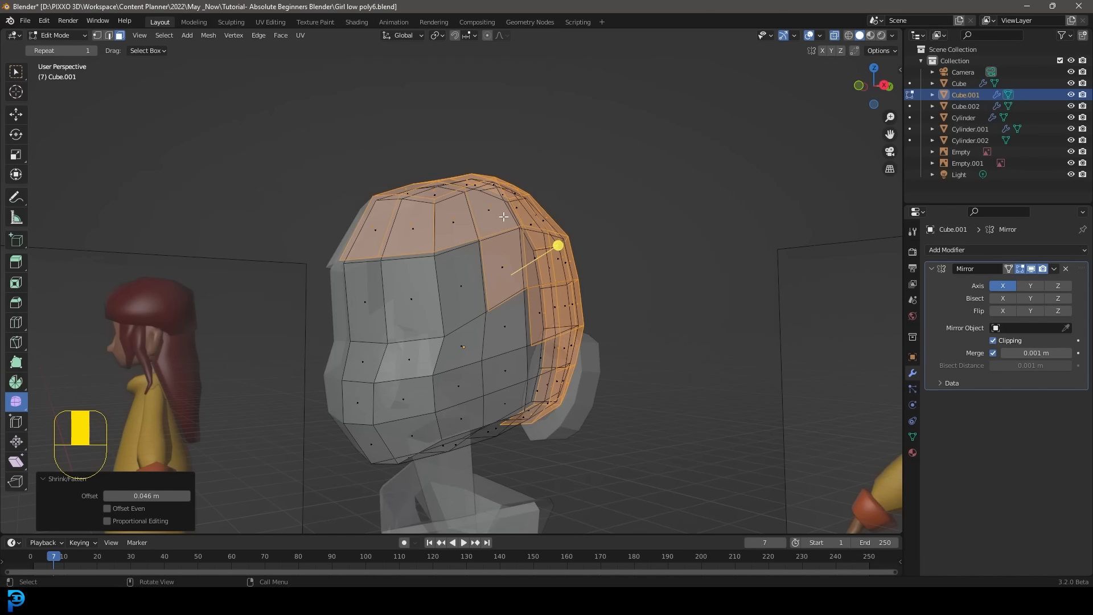
middle_drag(504, 217, 492, 235)
key(p)
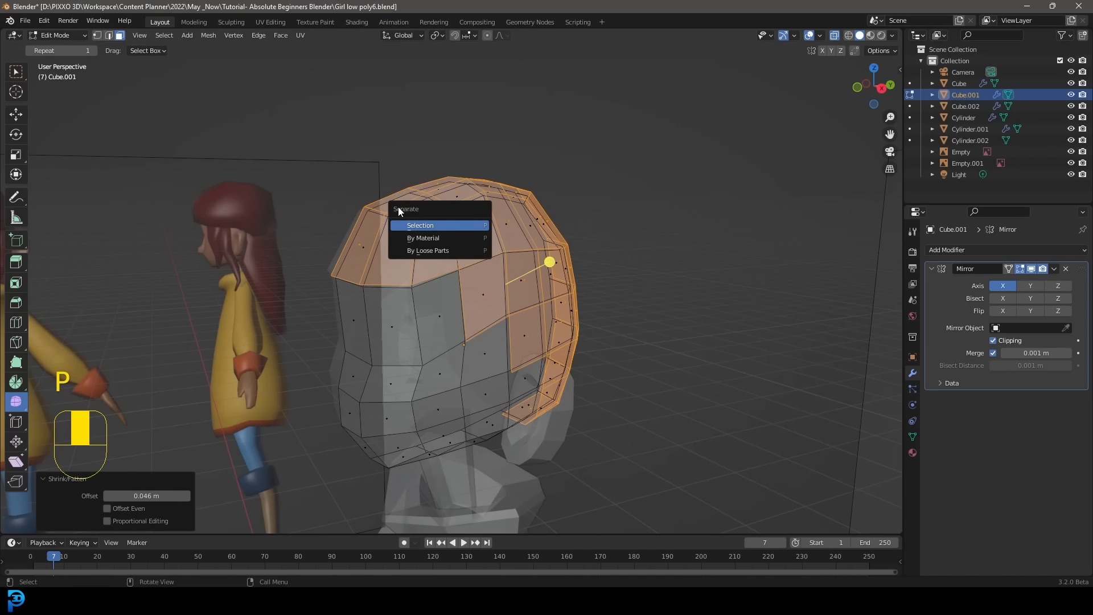
click(428, 225)
middle_drag(428, 227, 470, 293)
click(67, 35)
click(51, 46)
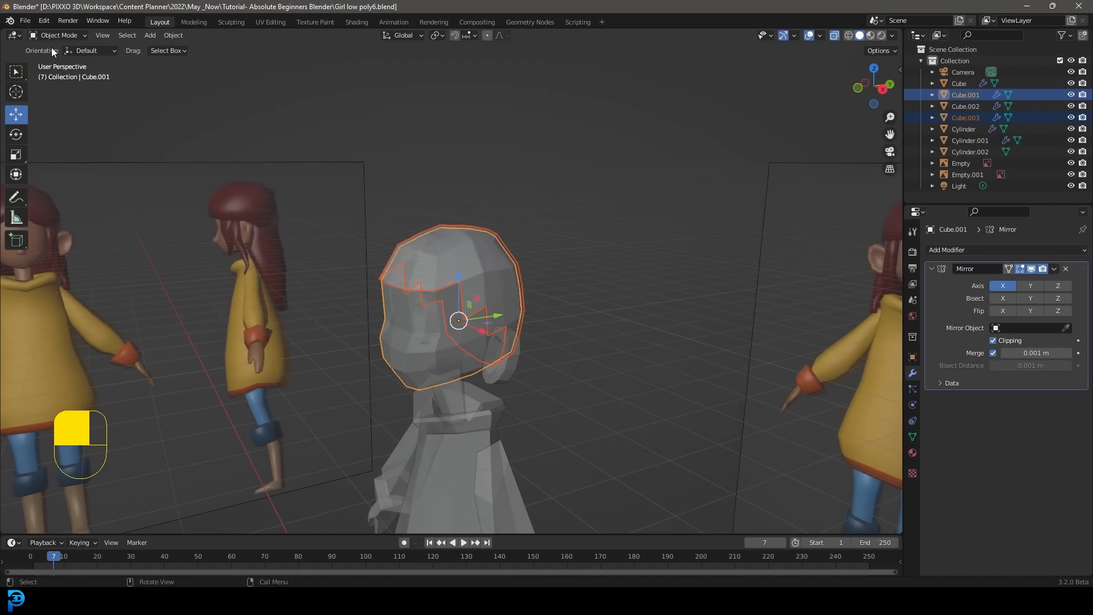
Select the separated hair object, enter Edit Mode and select all of its faces
middle_drag(456, 239, 439, 221)
click(431, 193)
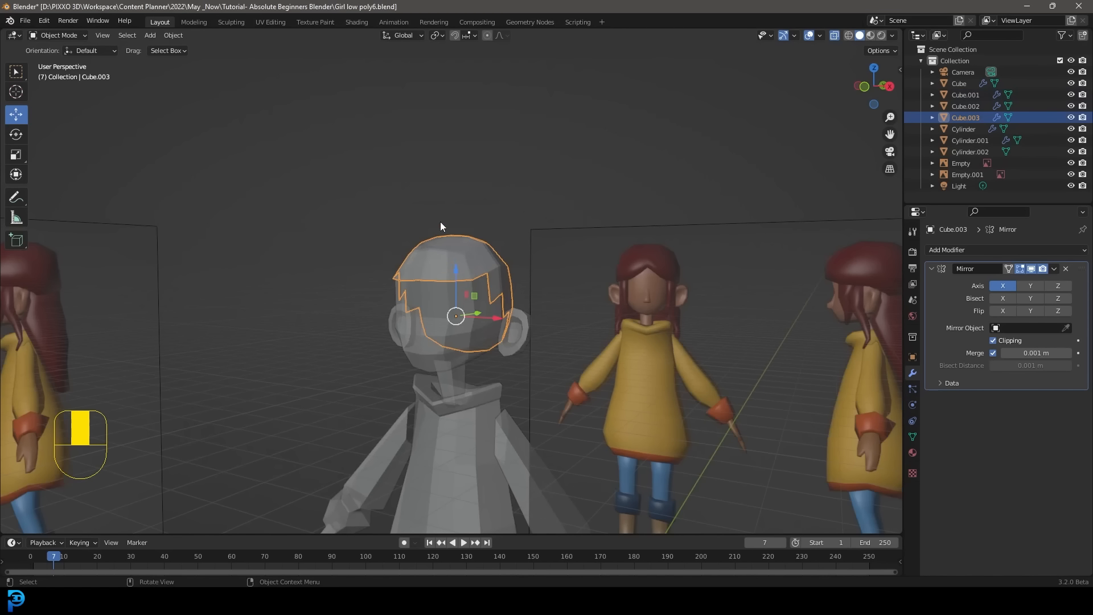
key(g)
right_click(461, 218)
key(Tab)
middle_drag(495, 173, 410, 232)
key(a)
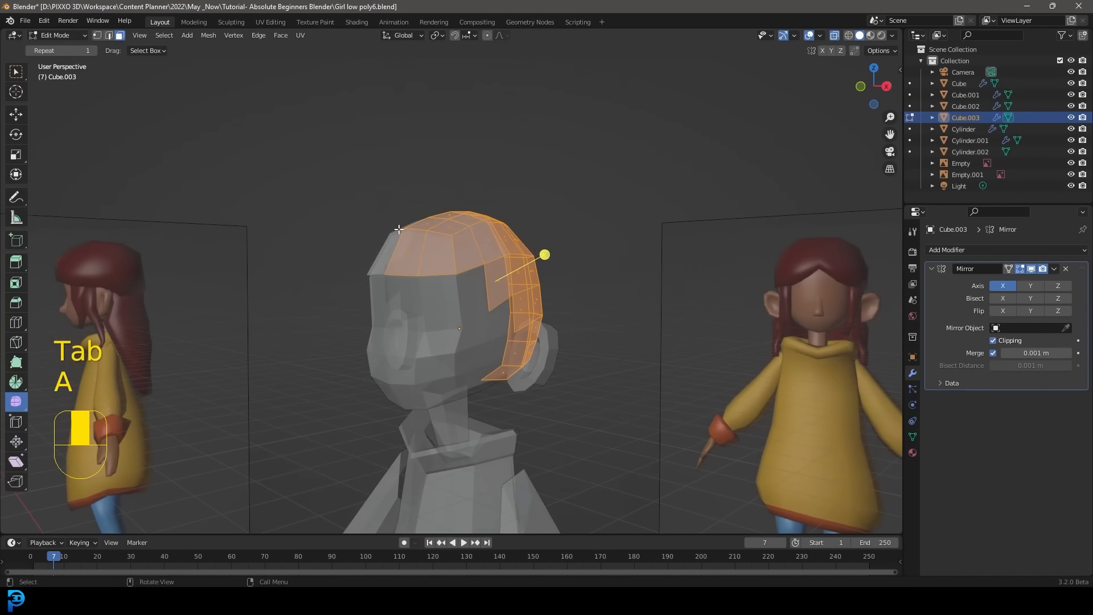
Turn off X-ray and, in right side view, fatten the whole hair mesh outward by 0.135 m with Shrink/Fatten
click(836, 37)
key(KP_3)
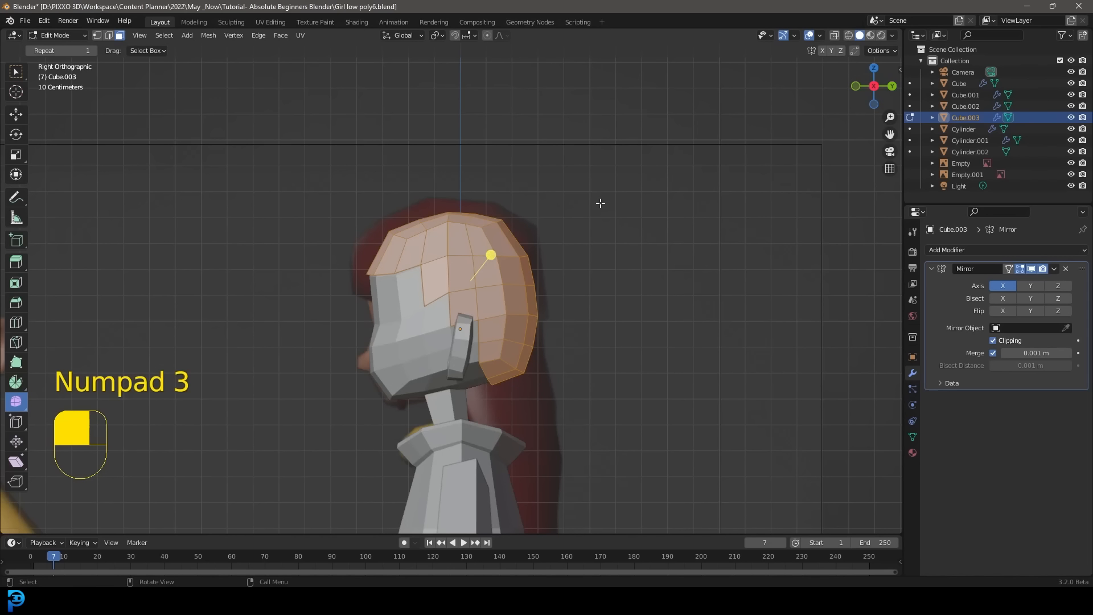
scroll(572, 226, up, 3)
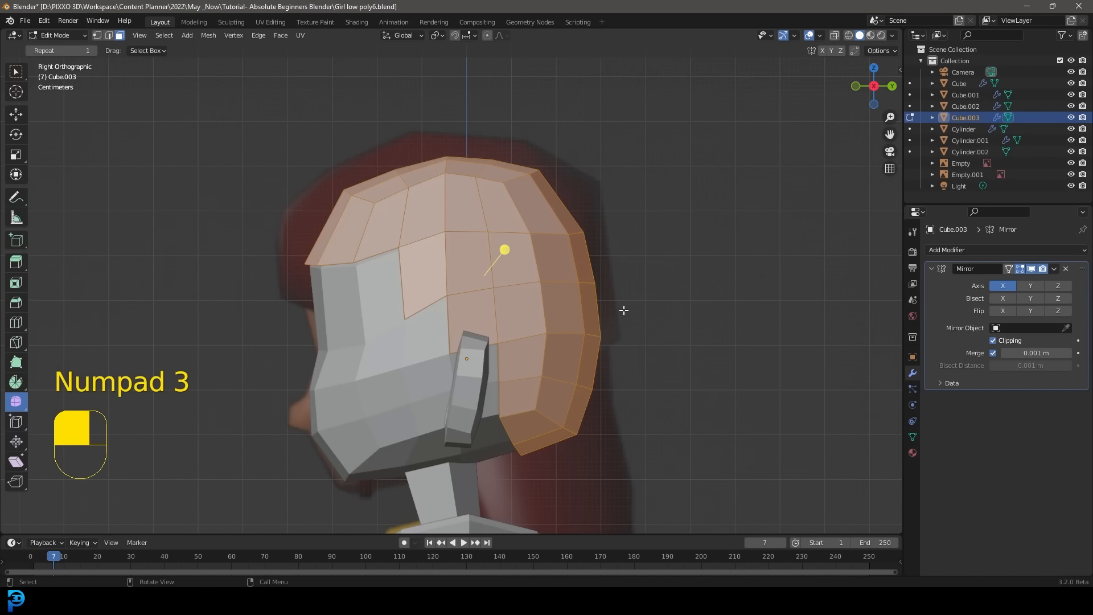
key(alt+s)
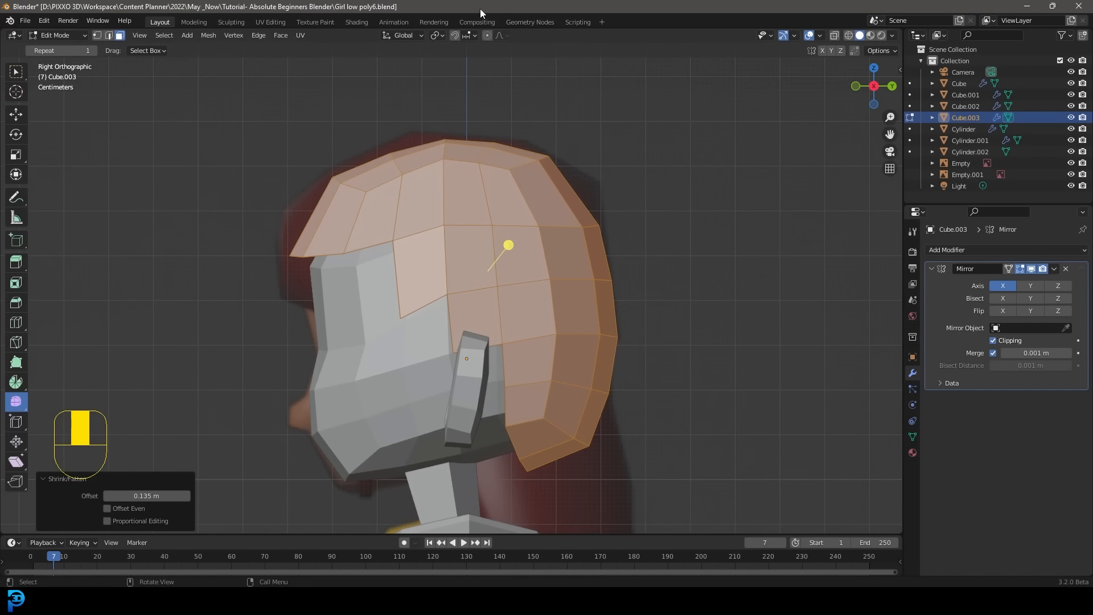
With vertex selection and proportional editing at size 0.290, raise the hair's upper back corner vertices about 0.084 m to match the reference
click(488, 34)
click(97, 35)
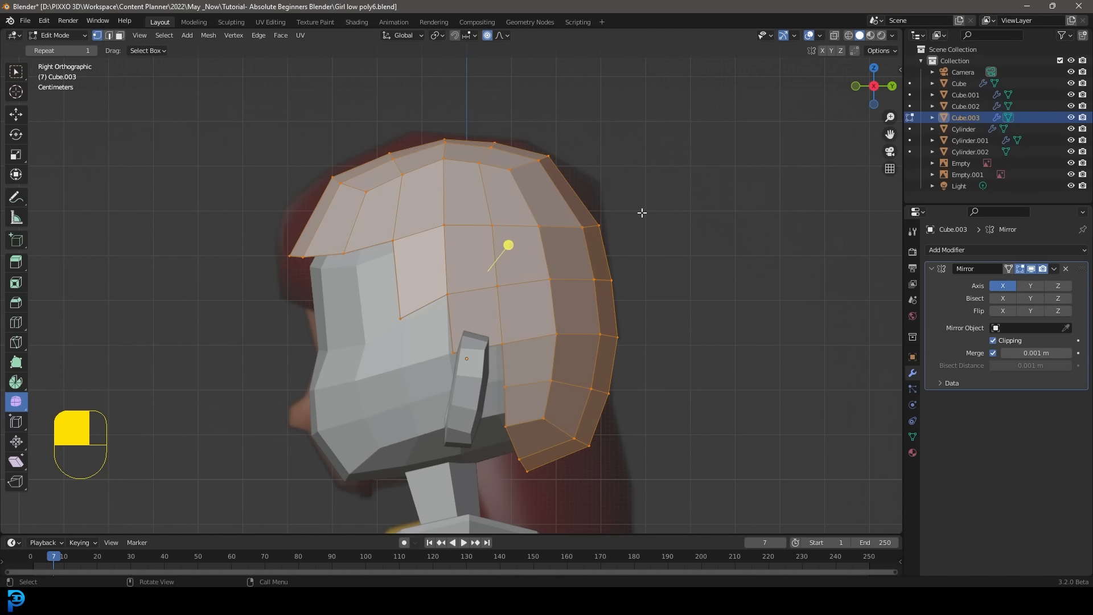
drag(713, 247, 562, 156)
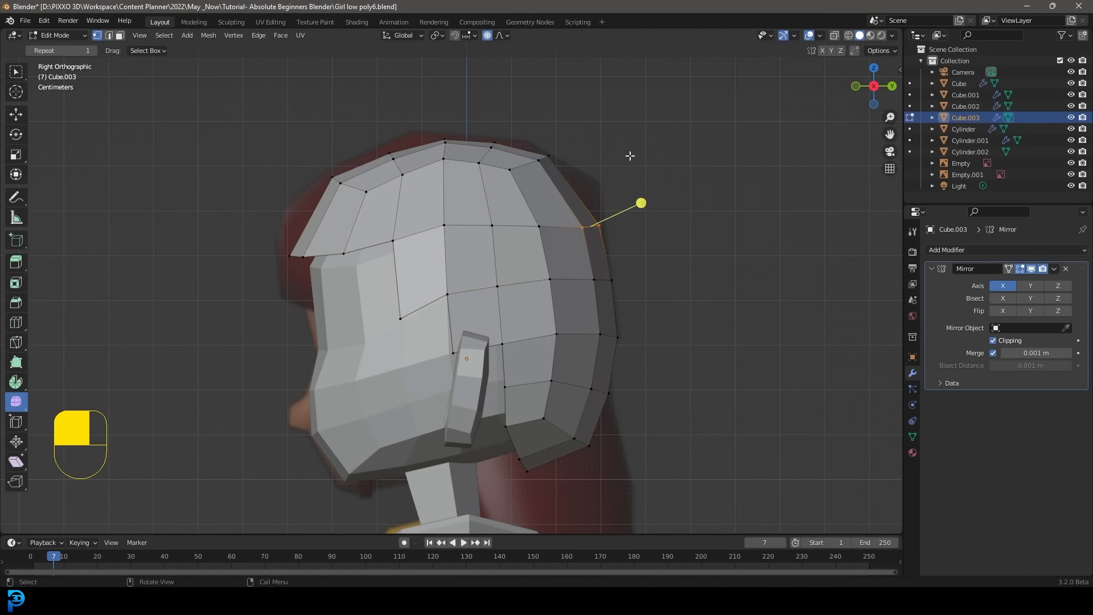
key(g)
scroll(623, 214, down, 5)
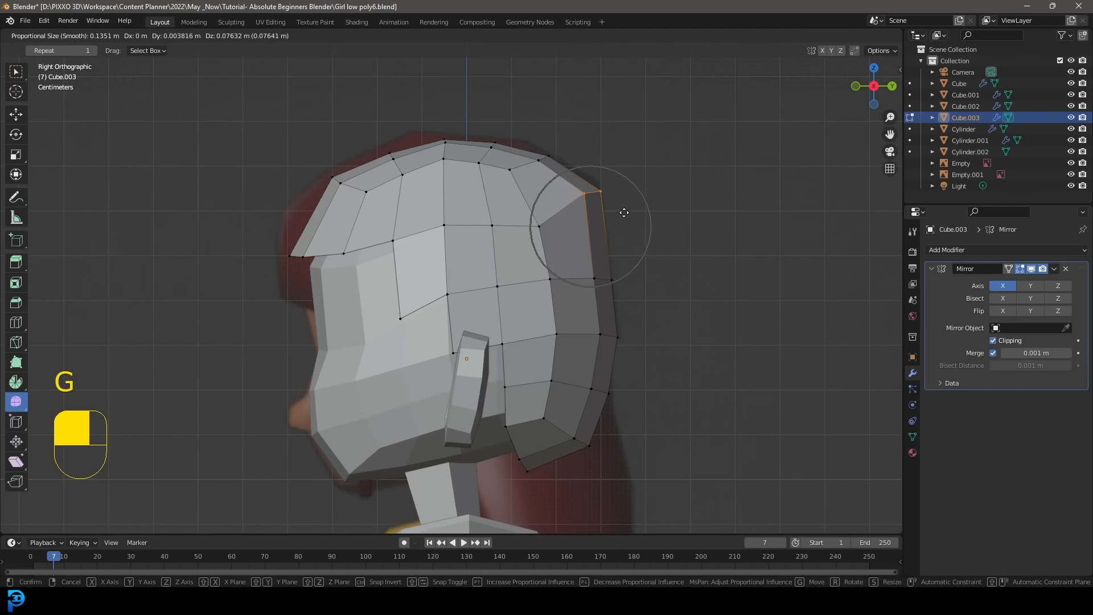
scroll(623, 211, down, 3)
click(624, 211)
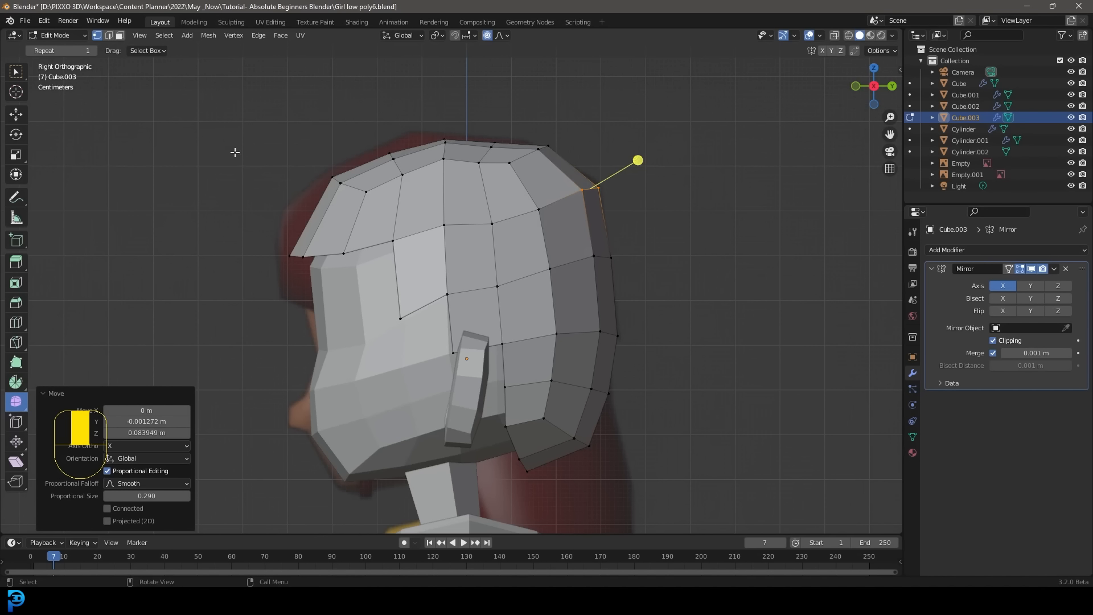
Move the hair's front vertices forward about 0.05 m, and shift the crown vertices forward about 0.036 m and up about 0.015 m
drag(234, 152, 397, 246)
key(g)
scroll(418, 270, down, 1)
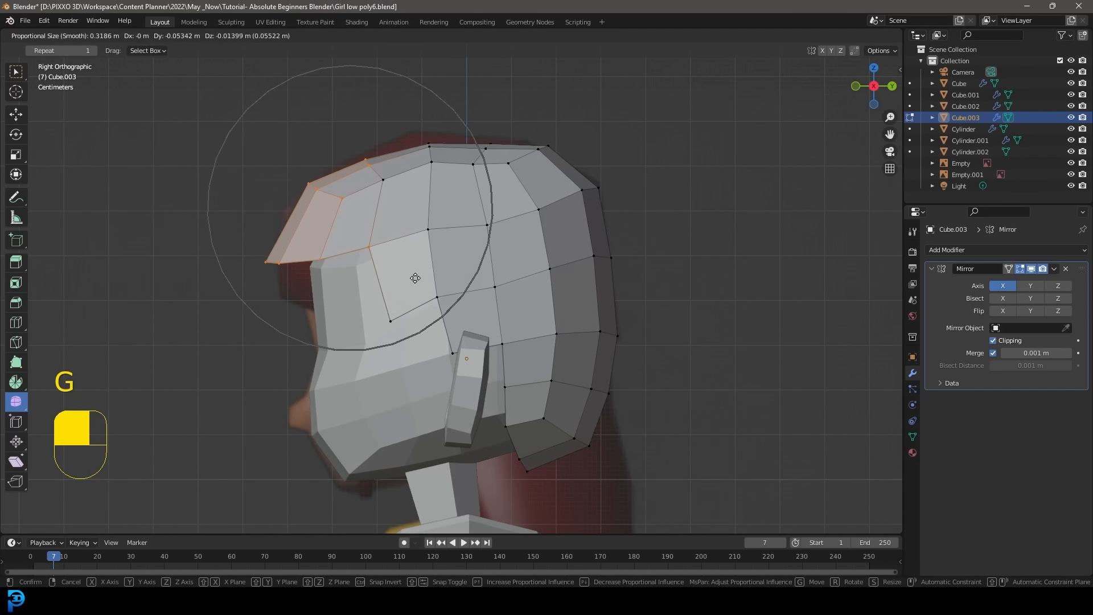
click(417, 276)
drag(497, 155, 420, 134)
key(g)
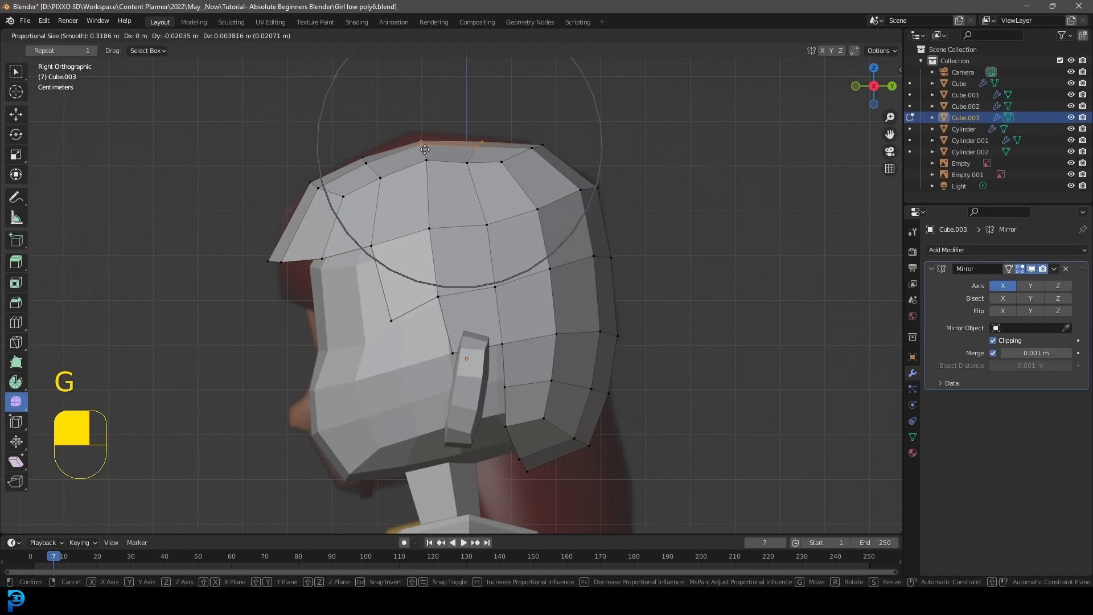
click(421, 145)
scroll(245, 283, up, 1)
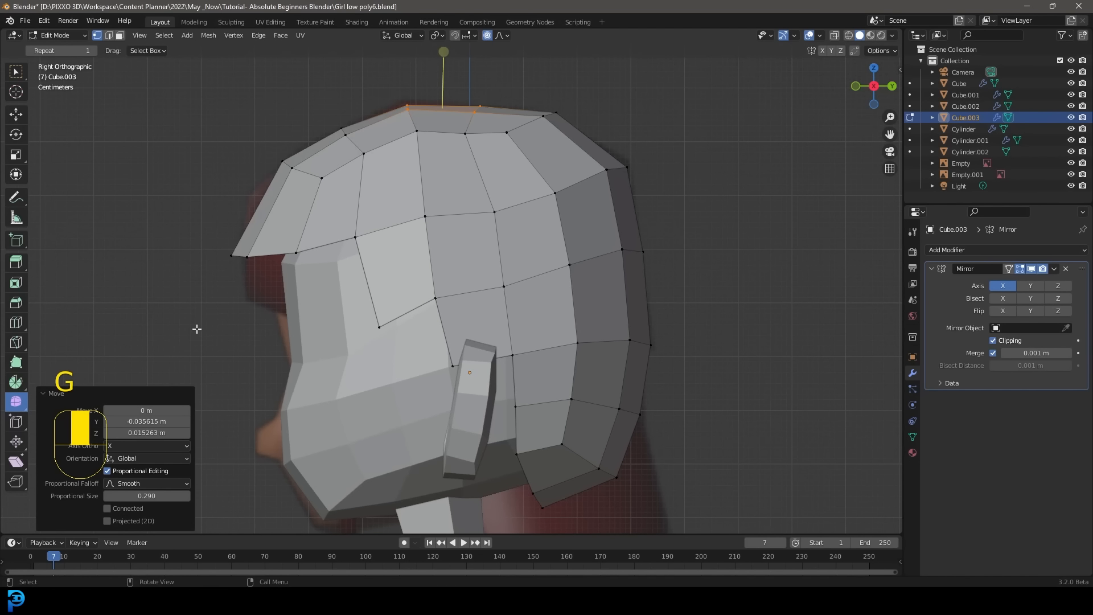
Lower the fringe's bottom edge about 0.08 m and move the vertices above the forehead forward about 0.064 m and down about 0.018 m
drag(211, 305, 373, 221)
key(g)
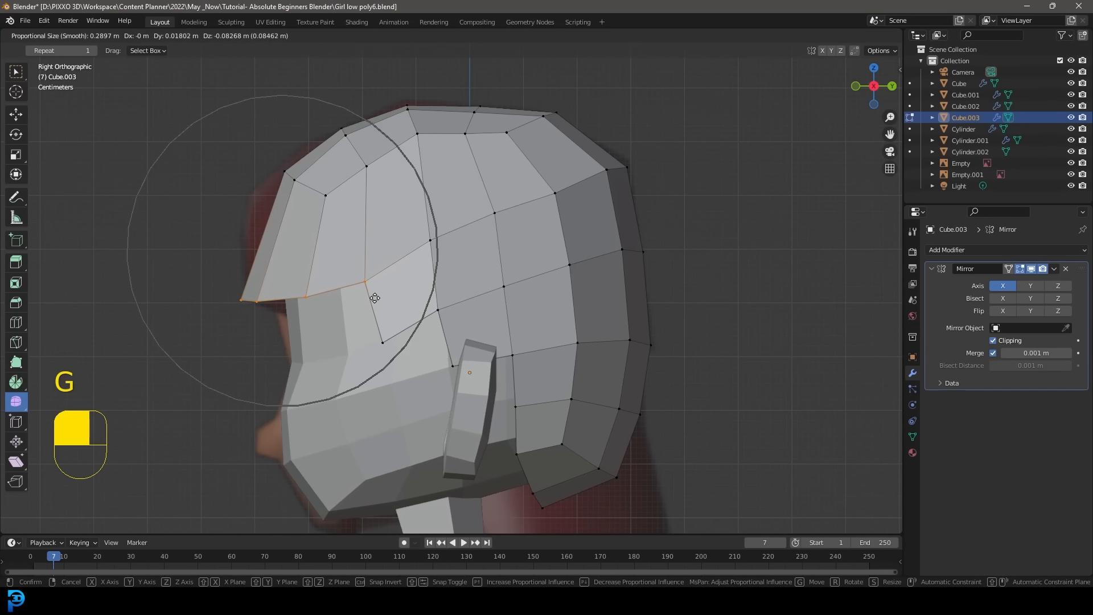
click(373, 299)
drag(254, 110, 373, 173)
key(g)
click(256, 117)
Move the hair's top vertices forward about 0.039 m and up about 0.011 m in side view
drag(523, 114, 464, 85)
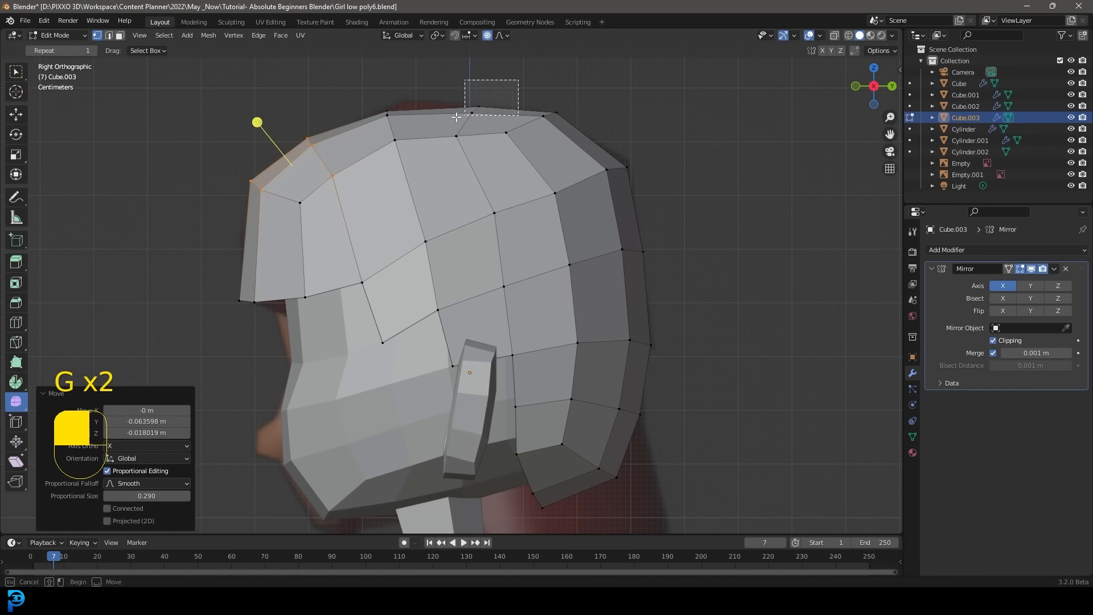
key(g)
click(420, 111)
scroll(465, 199, down, 3)
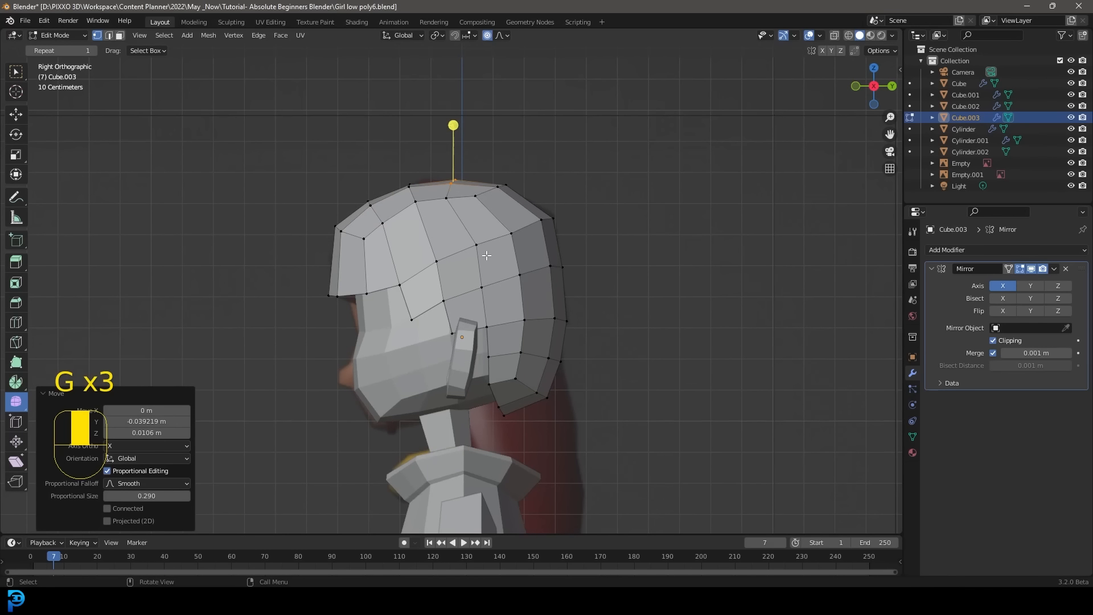
In front view, move the hair's upper side vertices outward to the reference outline, first about 0.029 m and again about 0.024 m
key(KP_1)
scroll(489, 253, up, 2)
drag(693, 124, 532, 229)
key(g)
click(607, 234)
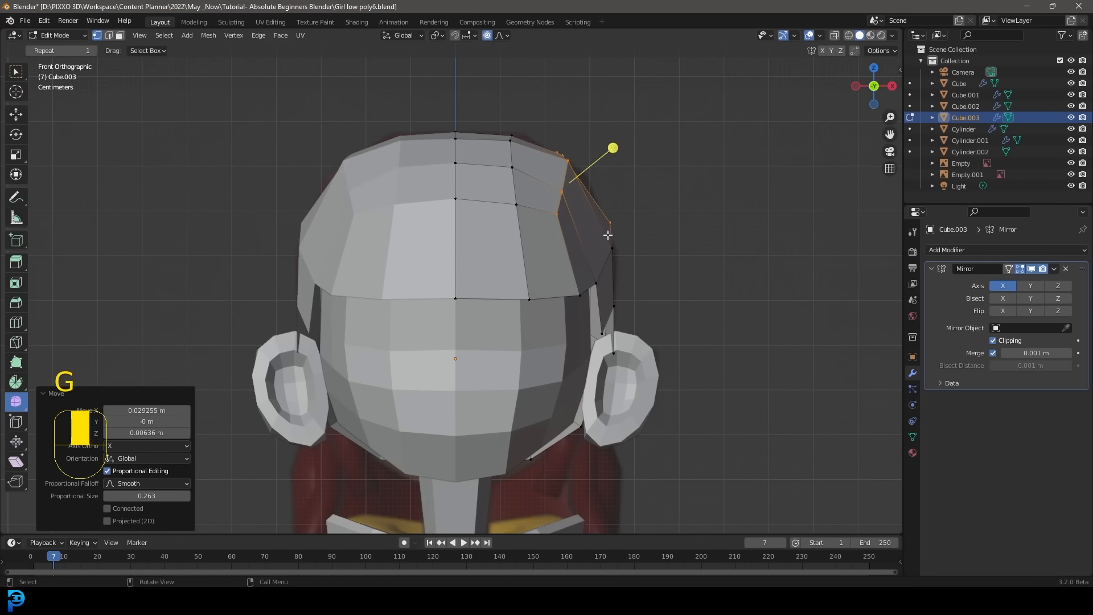
key(g)
scroll(577, 182, up, 3)
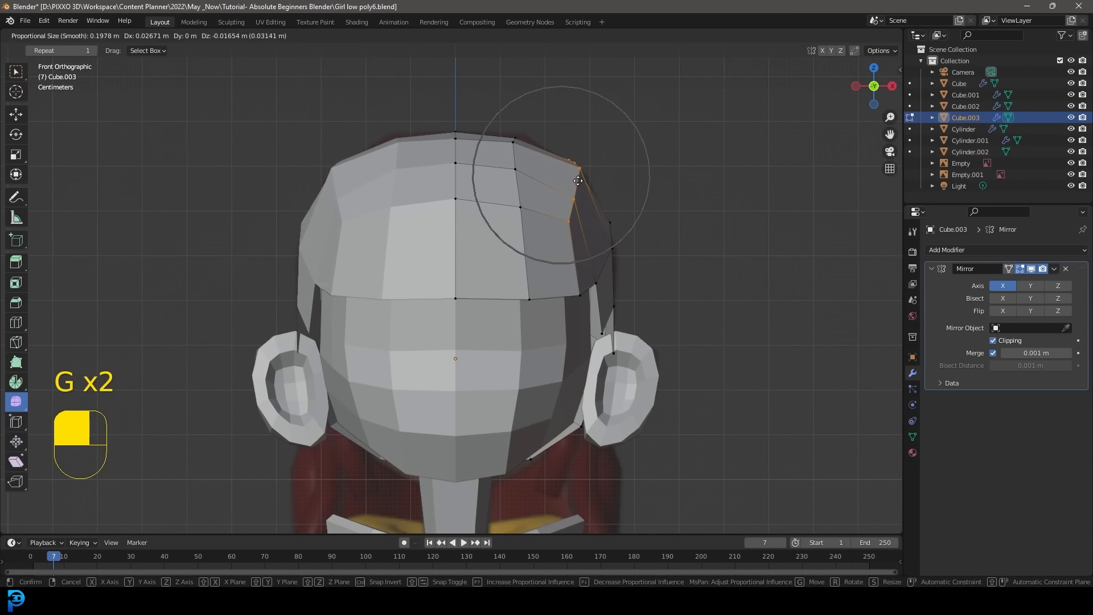
click(577, 182)
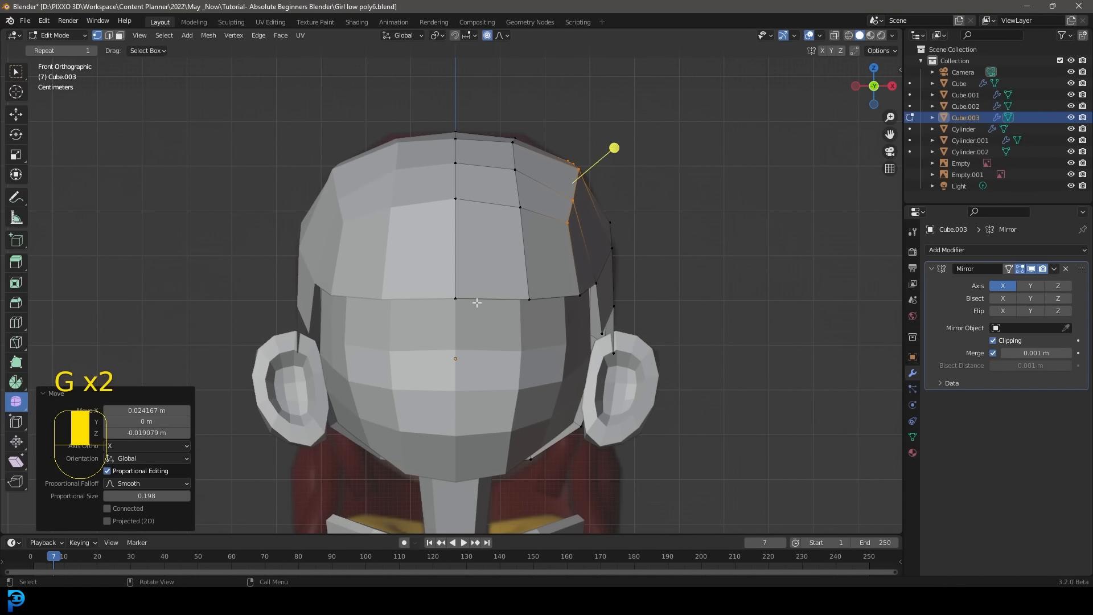
Turn on X-ray and raise the fringe's centre vertex about 0.1145 m along Z to the hair parting
click(835, 36)
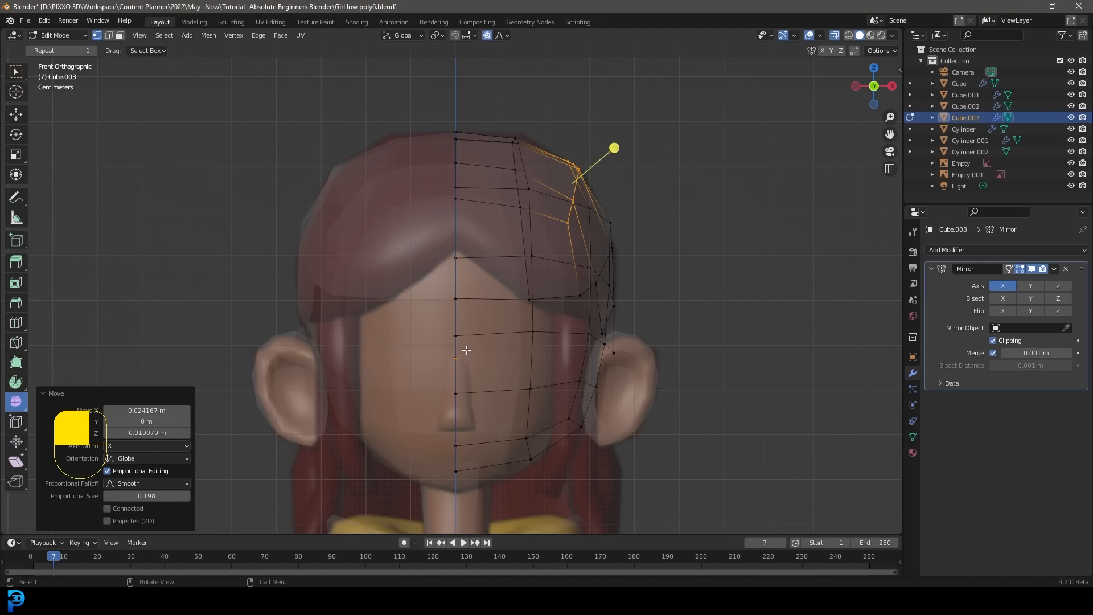
drag(488, 451, 440, 251)
middle_drag(462, 317, 328, 317)
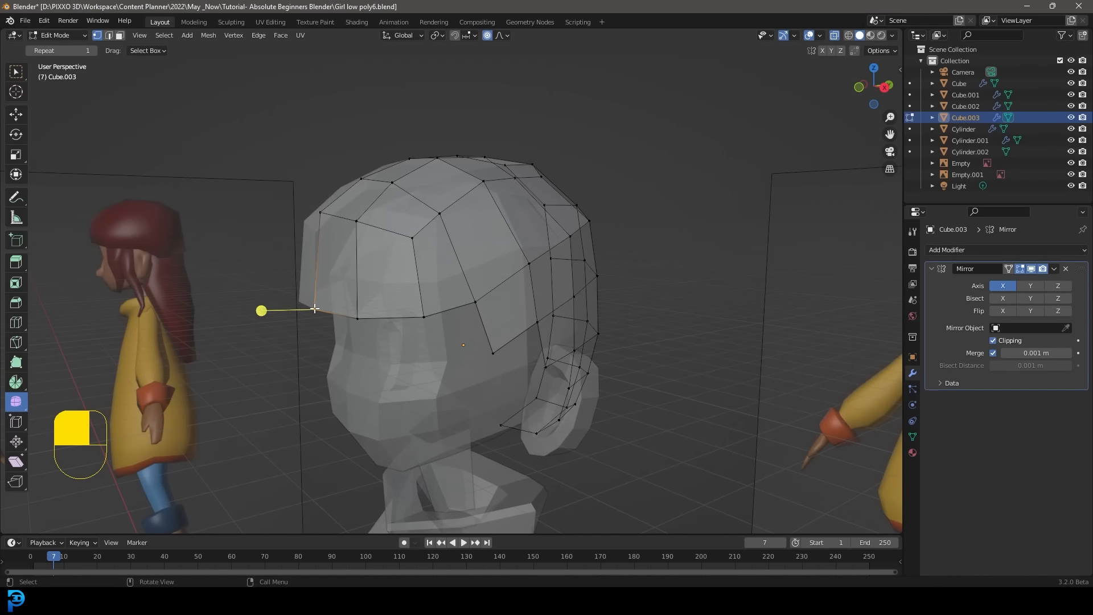
key(KP_1)
key(g)
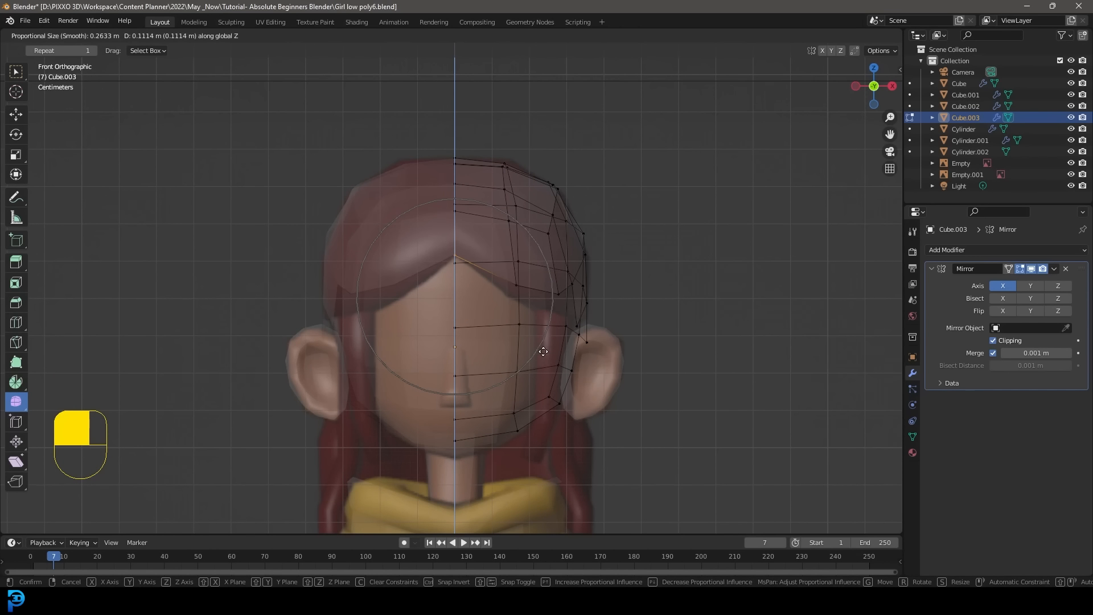
scroll(541, 347, up, 1)
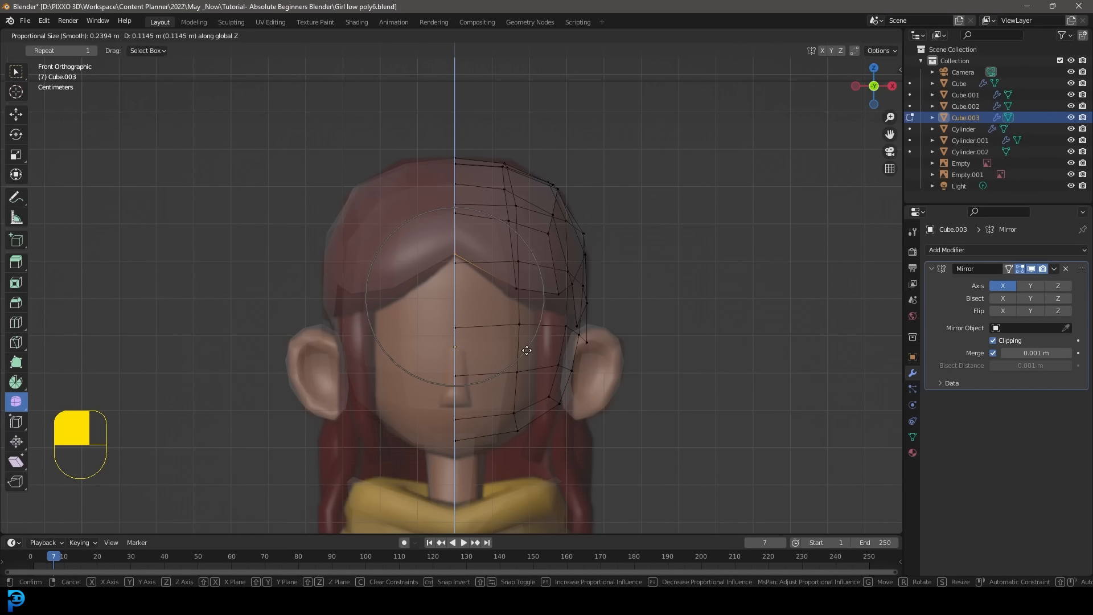
click(527, 350)
Move the fringe's outer lower vertex down about 0.037 m and outward about 0.009 m with proportional size 0.467, and turn off X-ray
click(560, 293)
scroll(585, 298, up, 1)
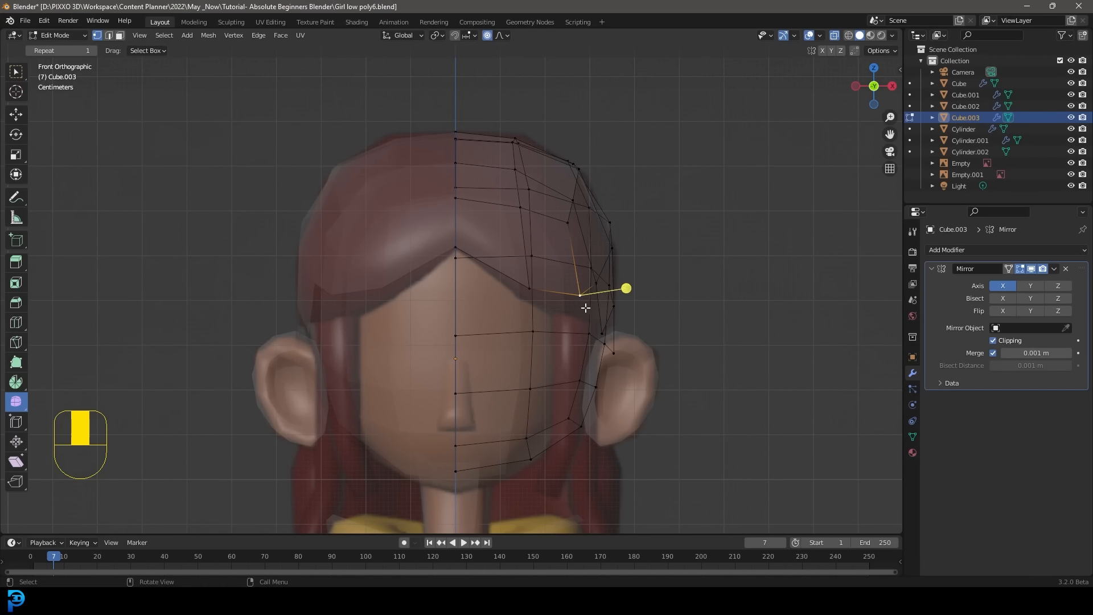
key(g)
scroll(592, 324, down, 7)
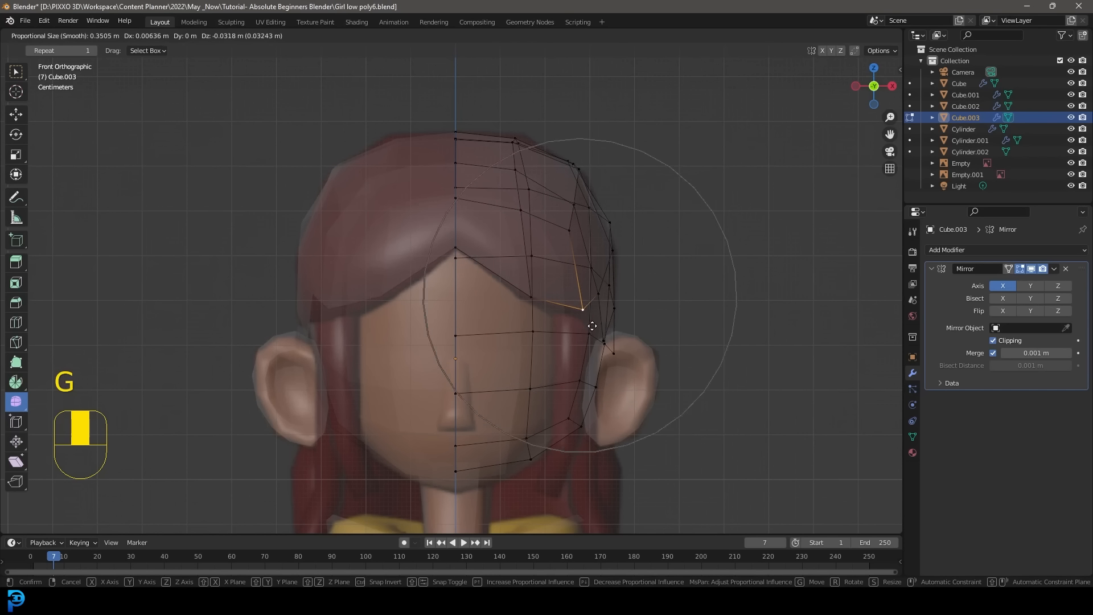
click(593, 328)
key(z)
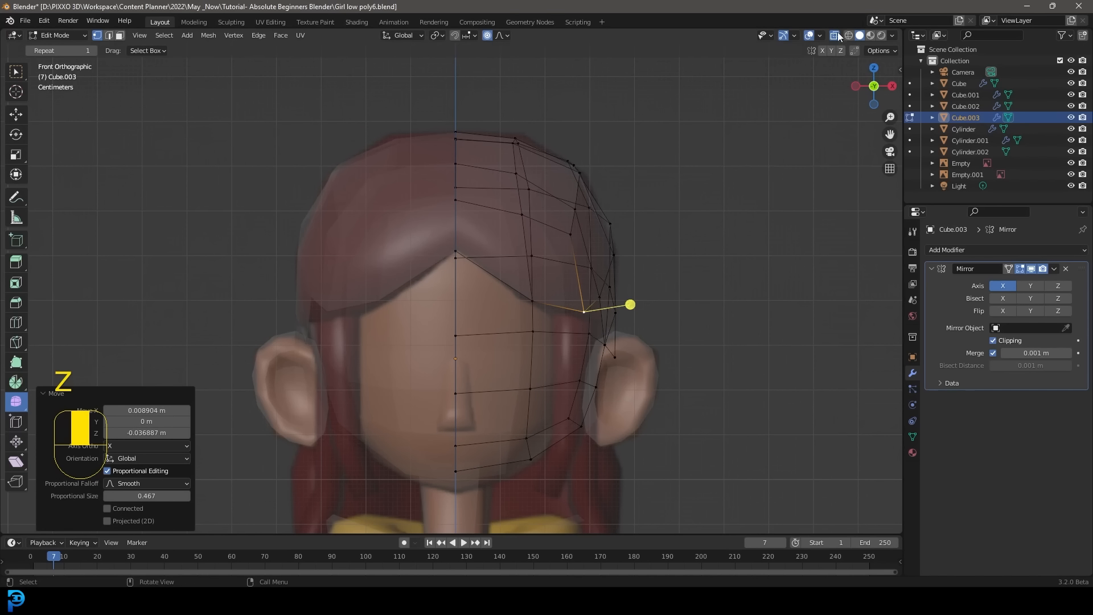
click(835, 35)
Move the hair's pointed side vertex about 0.07 m back and 0.053 m up towards the ear with proportional size 0.102
middle_drag(626, 284, 498, 219)
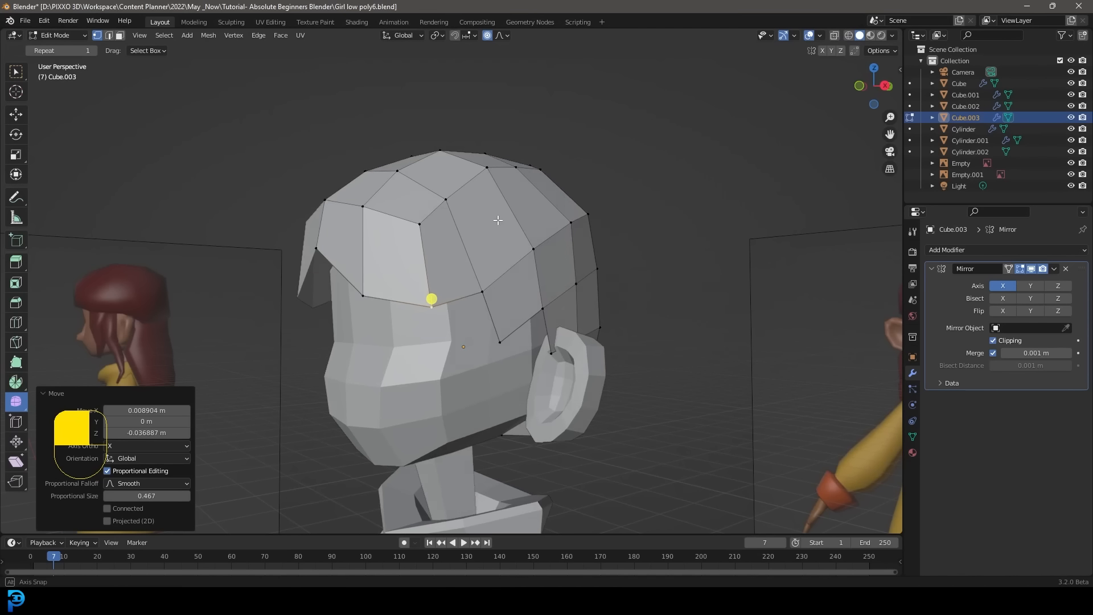
middle_drag(515, 331, 415, 342)
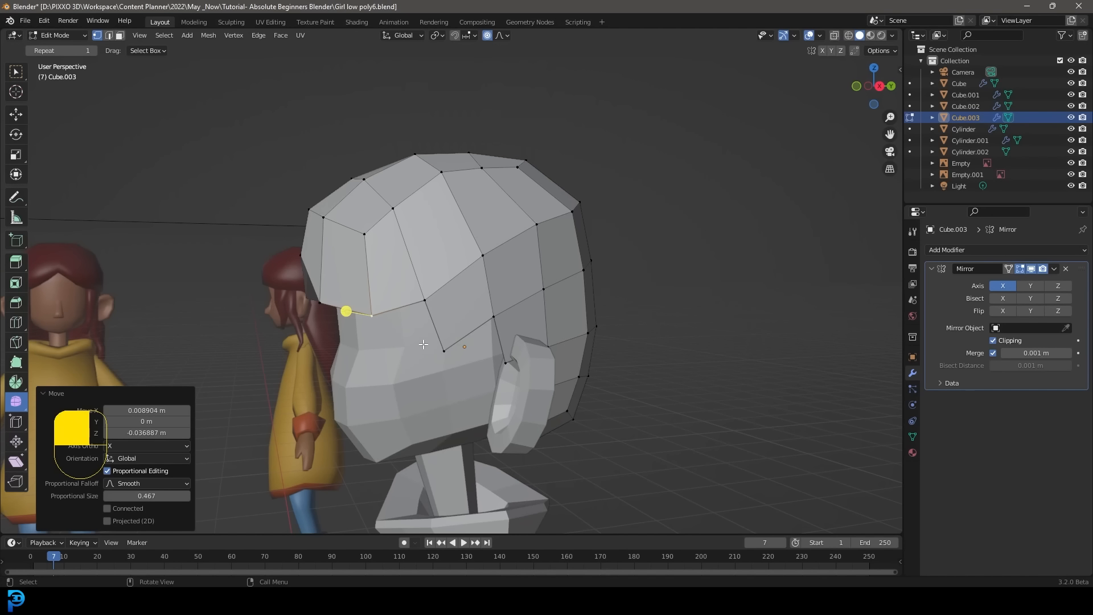
click(444, 351)
scroll(446, 359, up, 2)
key(g)
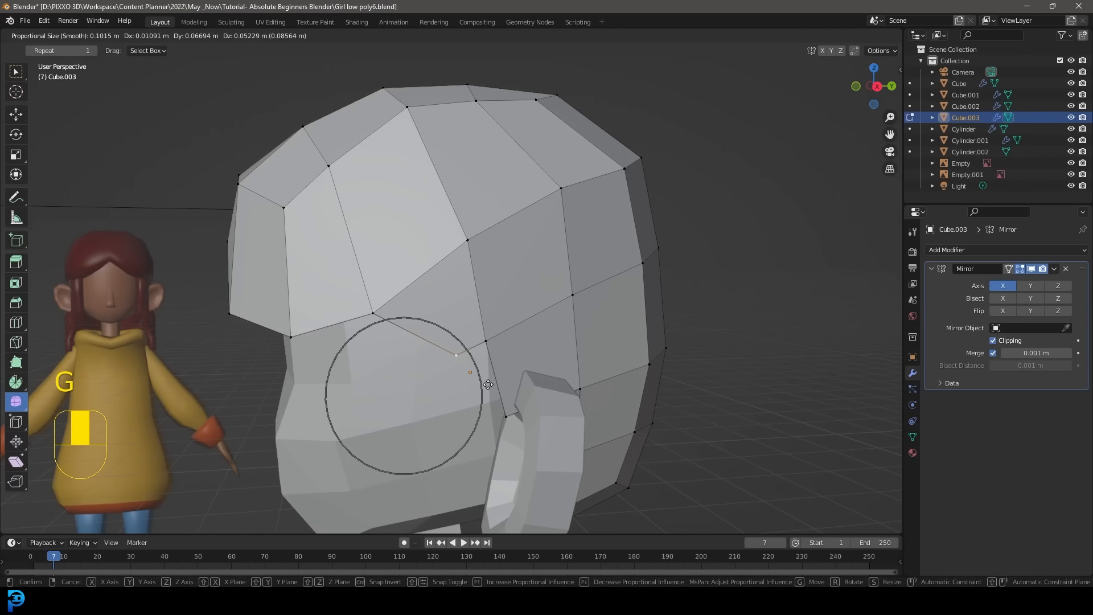
click(490, 385)
Fill a triangular face between the three hair edge vertices just in front of the ear
scroll(433, 341, up, 4)
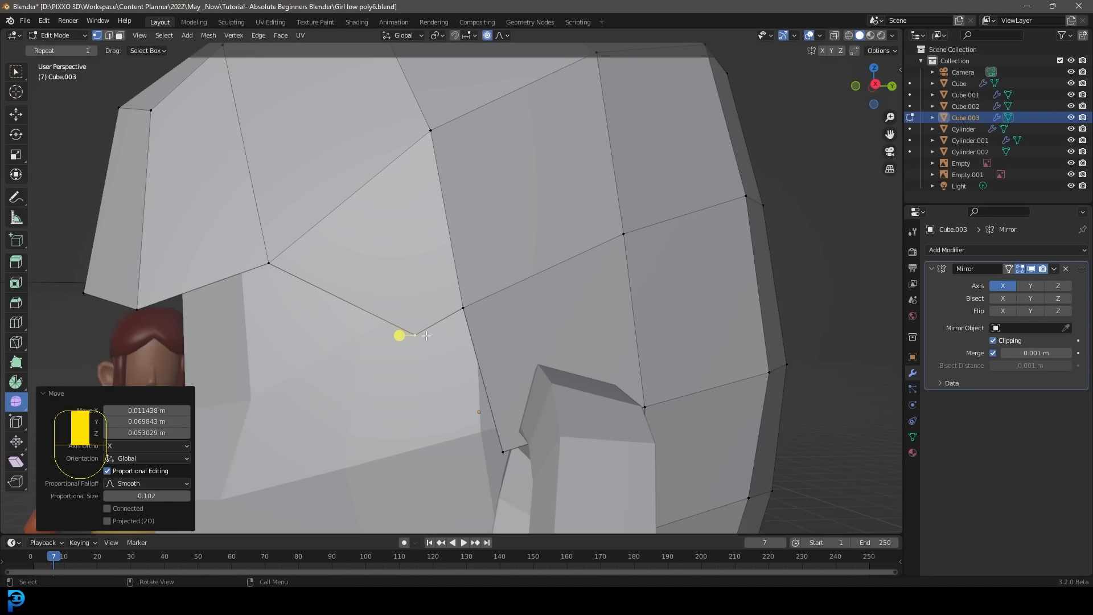
shift+click(507, 453)
shift+click(468, 307)
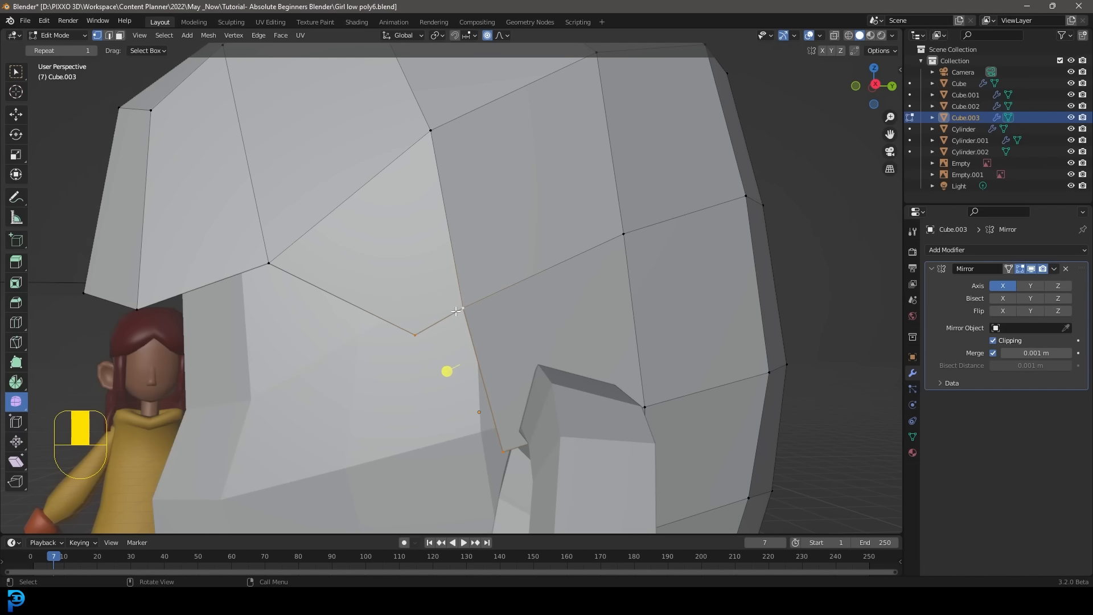
key(f)
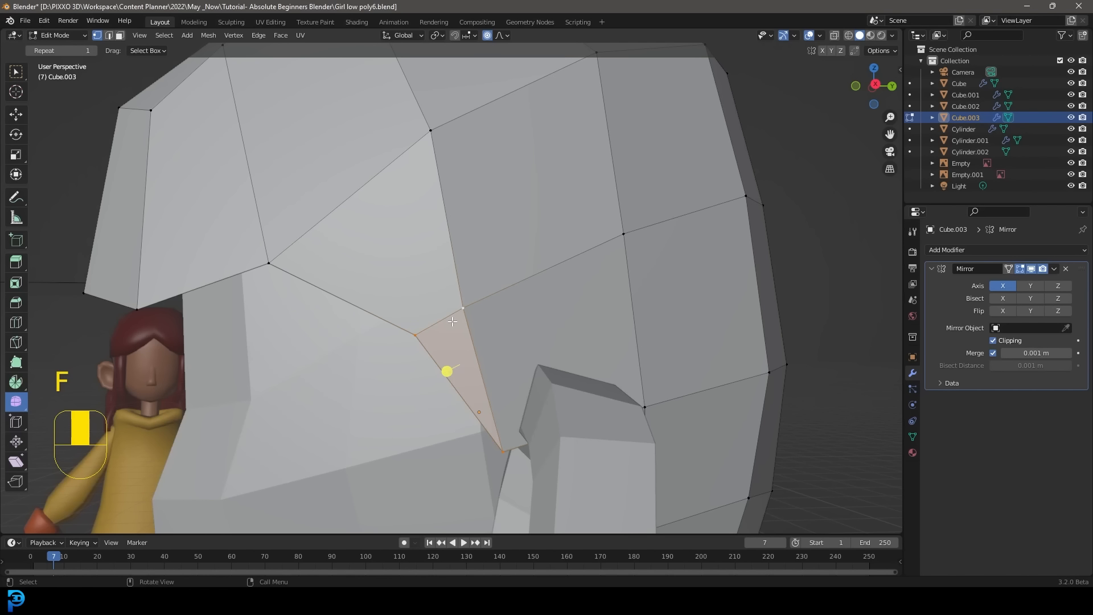
Move the hair's lowest side vertex in front of the ear up to about the ear's top edge
middle_drag(514, 406, 445, 398)
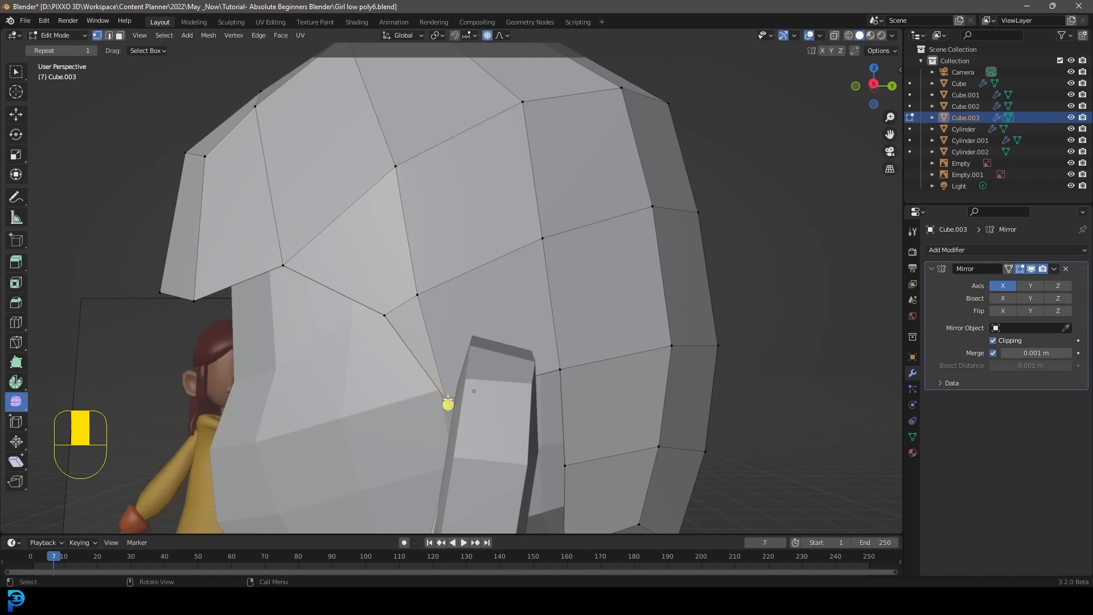
key(g)
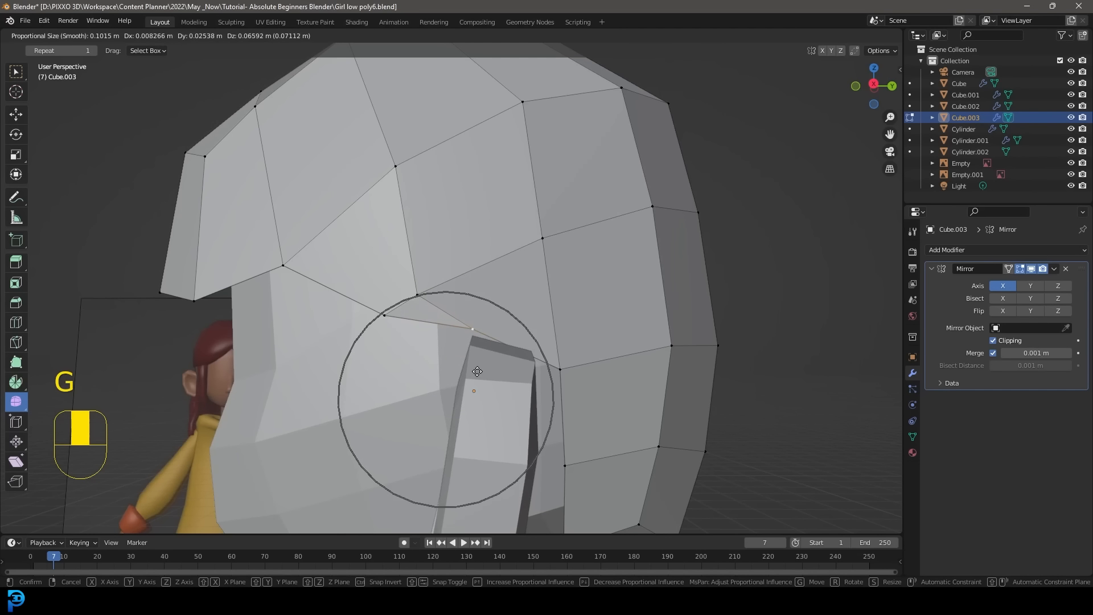
scroll(455, 376, down, 3)
click(459, 371)
Delete the vertices of the hair's lowest row at the back of the head, above the neck
middle_drag(459, 371, 596, 322)
middle_drag(570, 374, 388, 312)
scroll(393, 313, up, 1)
drag(648, 453, 406, 364)
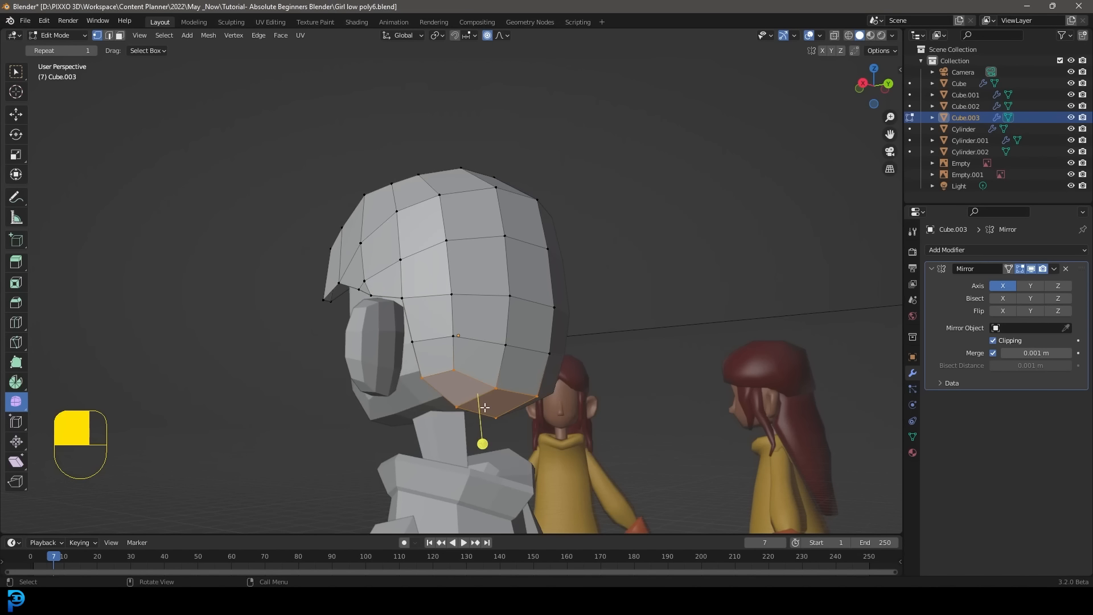
middle_drag(571, 387, 529, 358)
key(x)
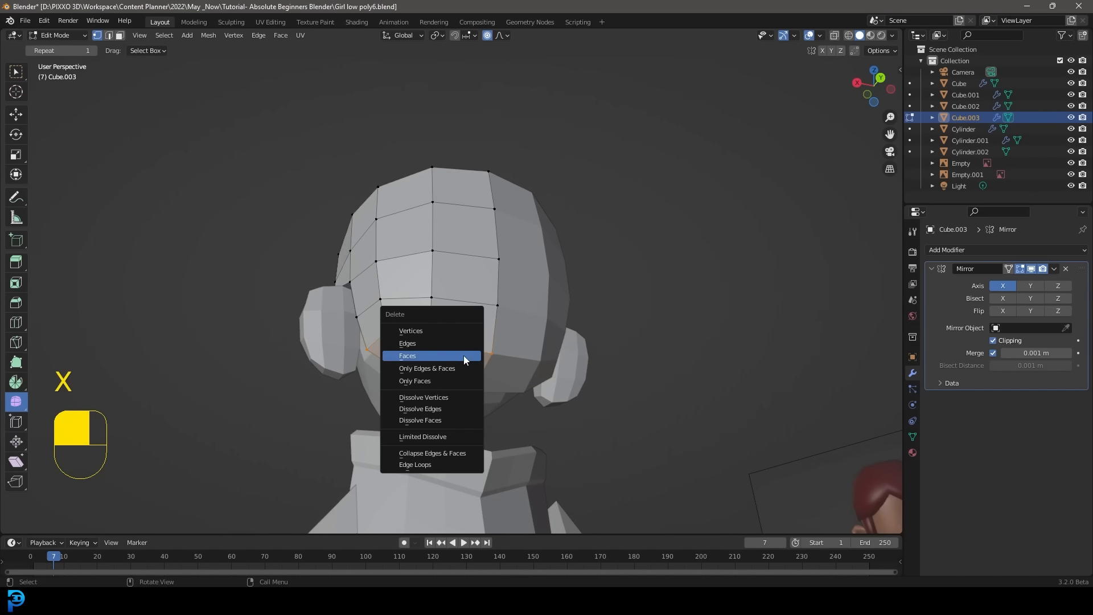
click(435, 330)
Add a Solidify modifier to the hair mesh and set its thickness to 0.19 m
middle_drag(615, 347, 768, 332)
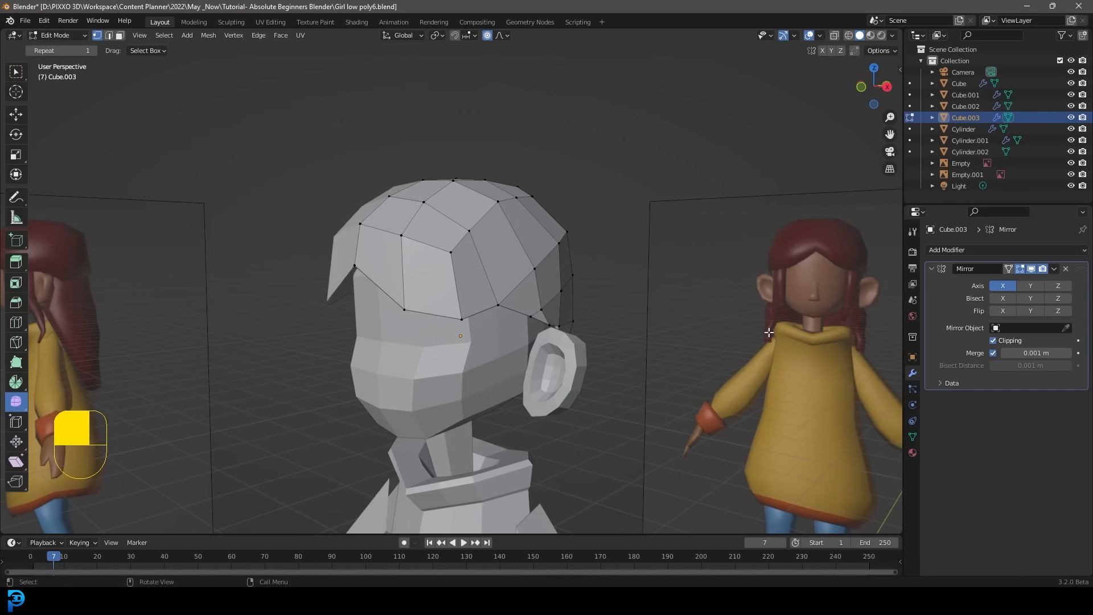
click(961, 251)
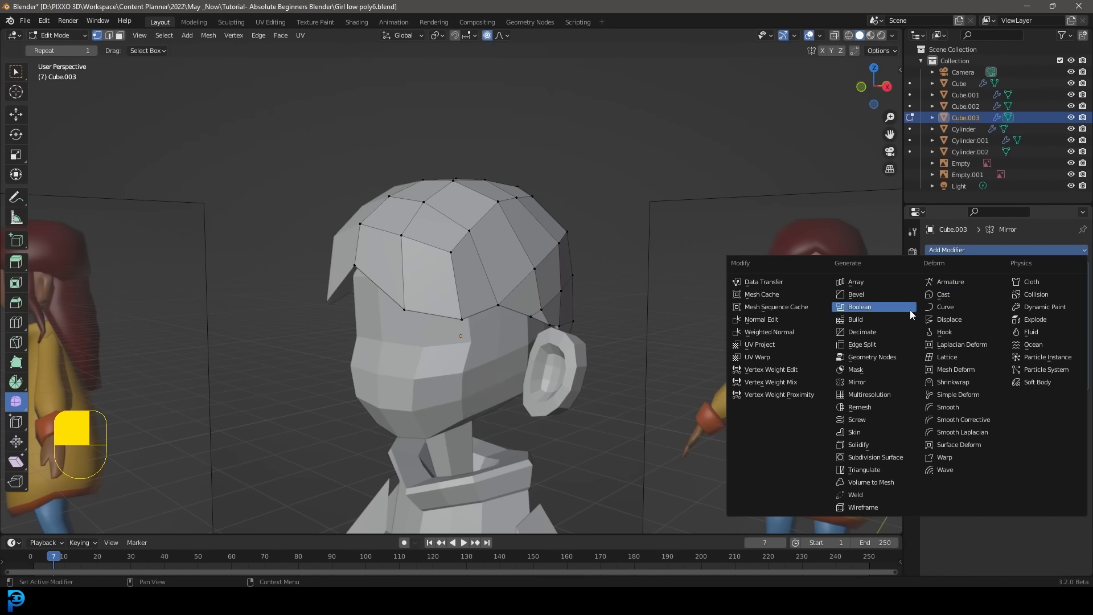
click(872, 445)
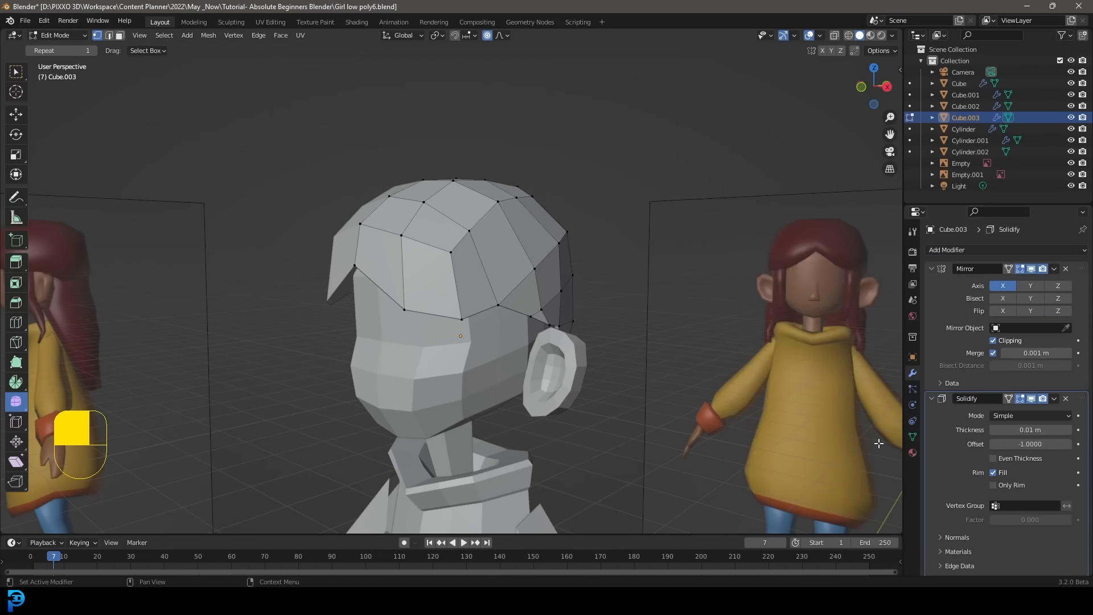
middle_drag(871, 444, 880, 387)
drag(1012, 429, 1060, 429)
scroll(548, 238, down, 2)
scroll(548, 238, up, 4)
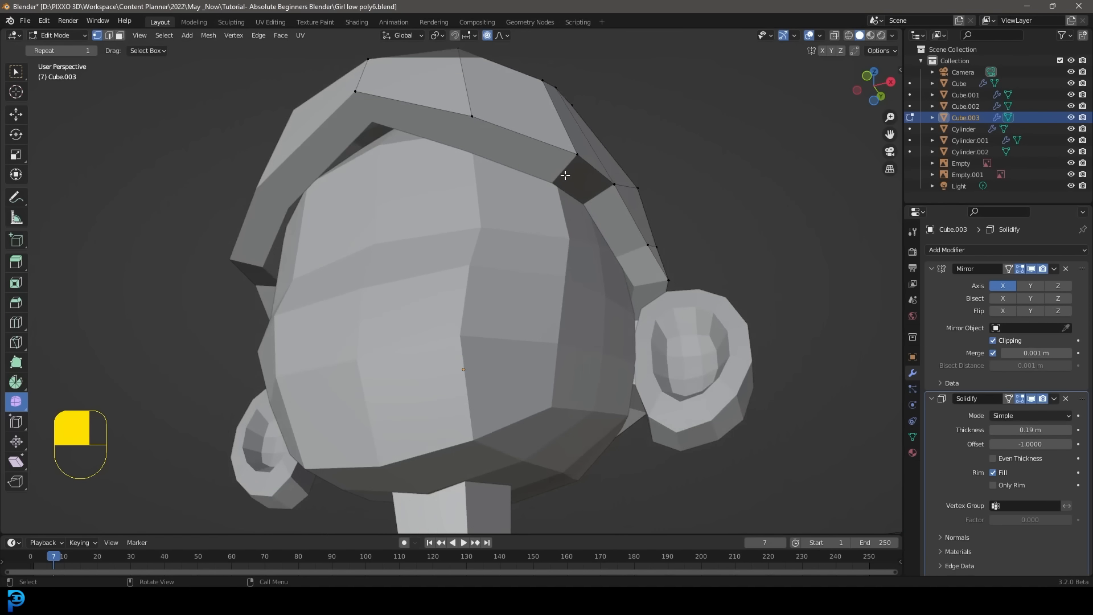
click(357, 92)
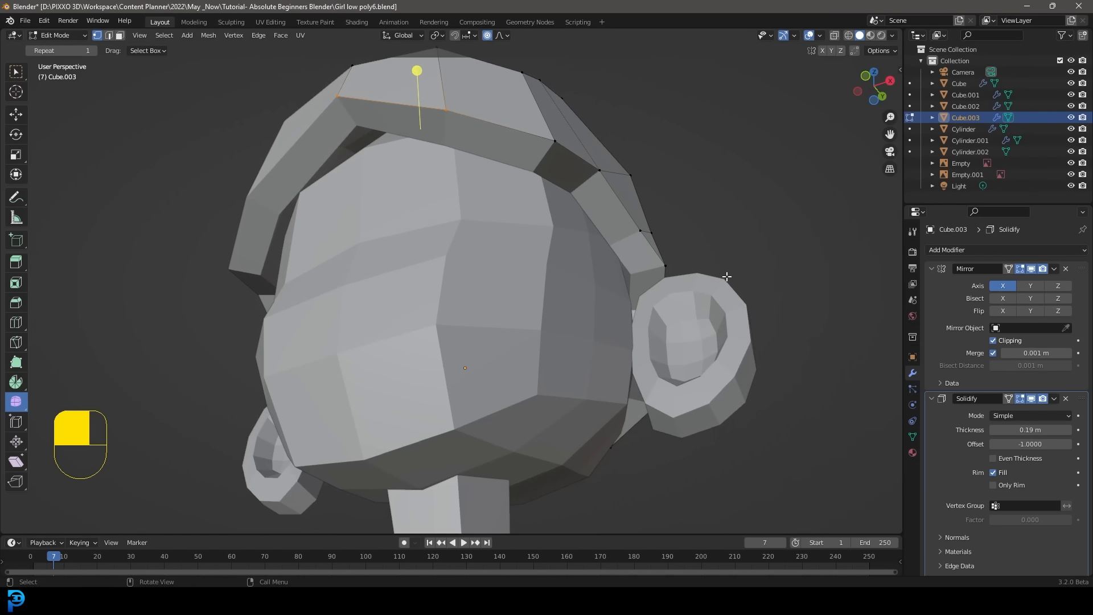
drag(299, 177, 709, 66)
key(g)
click(562, 170)
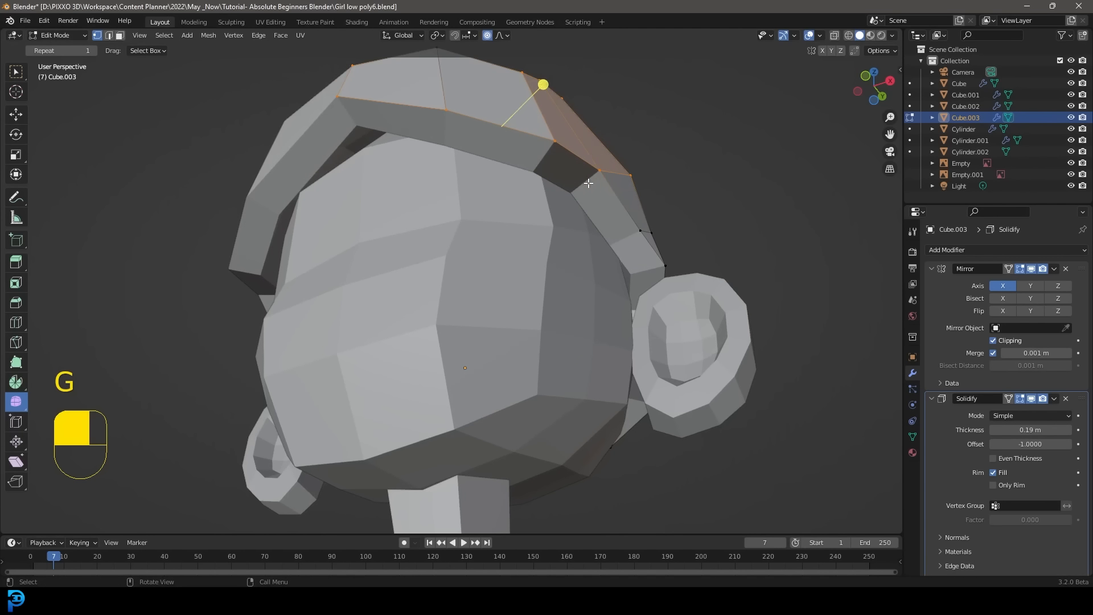
middle_drag(588, 183, 430, 222)
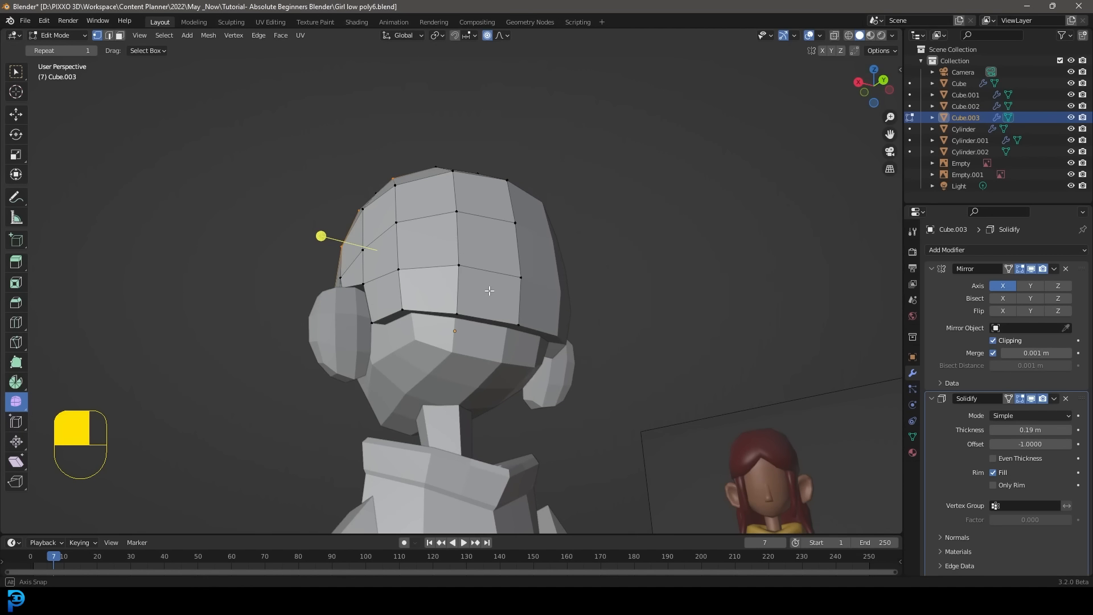
With X-ray on, move the hair's lower back edge 0.087 m down and 0.014 m back with proportional size 0.135, and rotate it -13.7°
key(KP_3)
scroll(560, 330, up, 2)
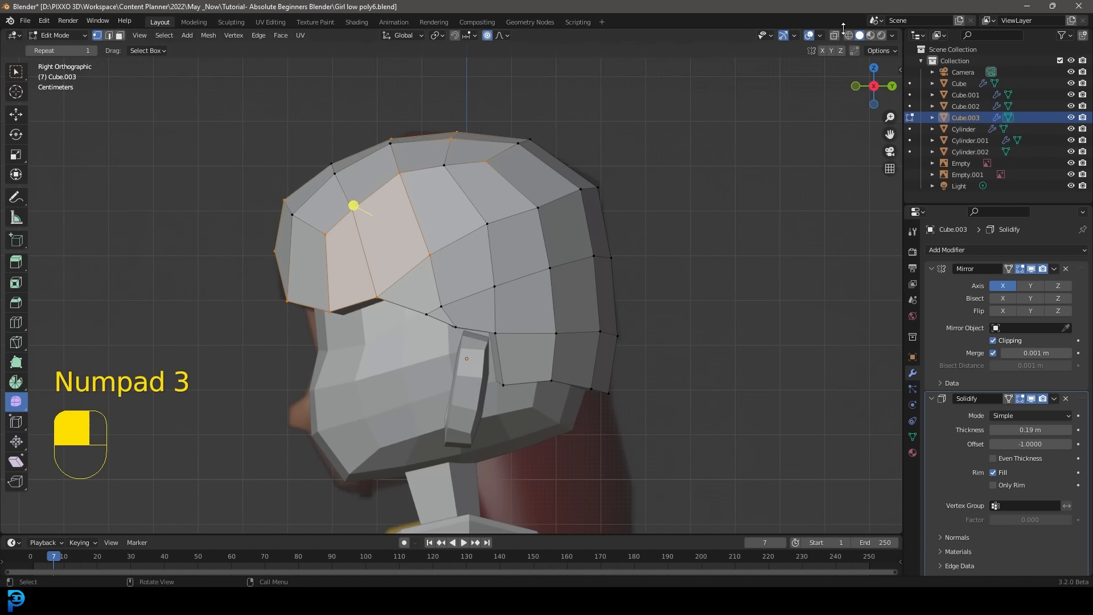
click(836, 36)
drag(767, 449, 425, 353)
shift+middle_drag(601, 409, 543, 296)
scroll(539, 302, up, 3)
scroll(581, 324, down, 2)
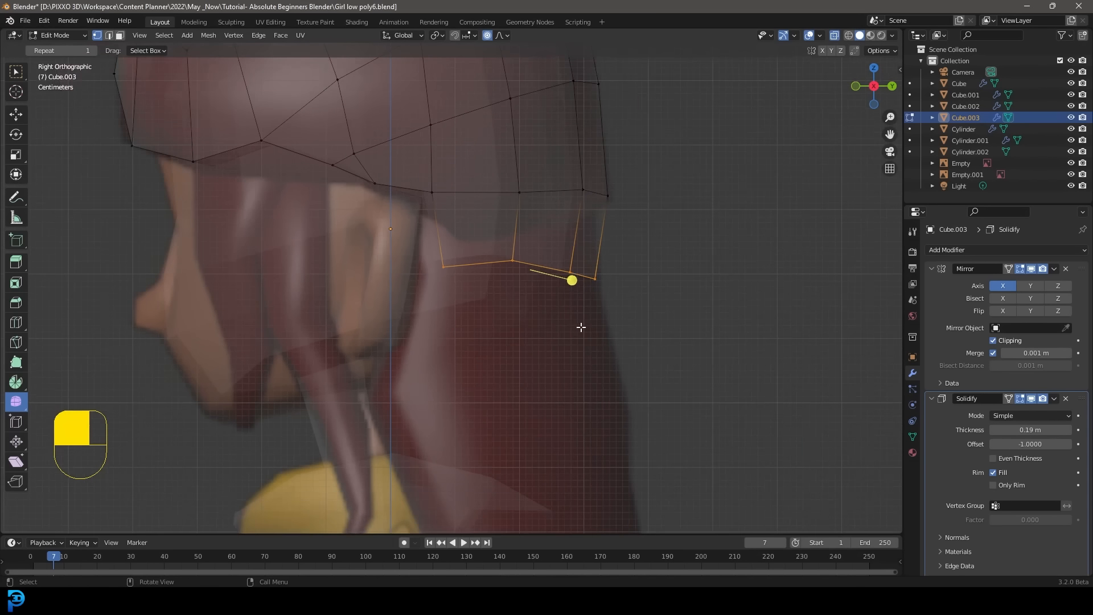
key(g)
scroll(552, 358, up, 1)
click(556, 370)
key(r)
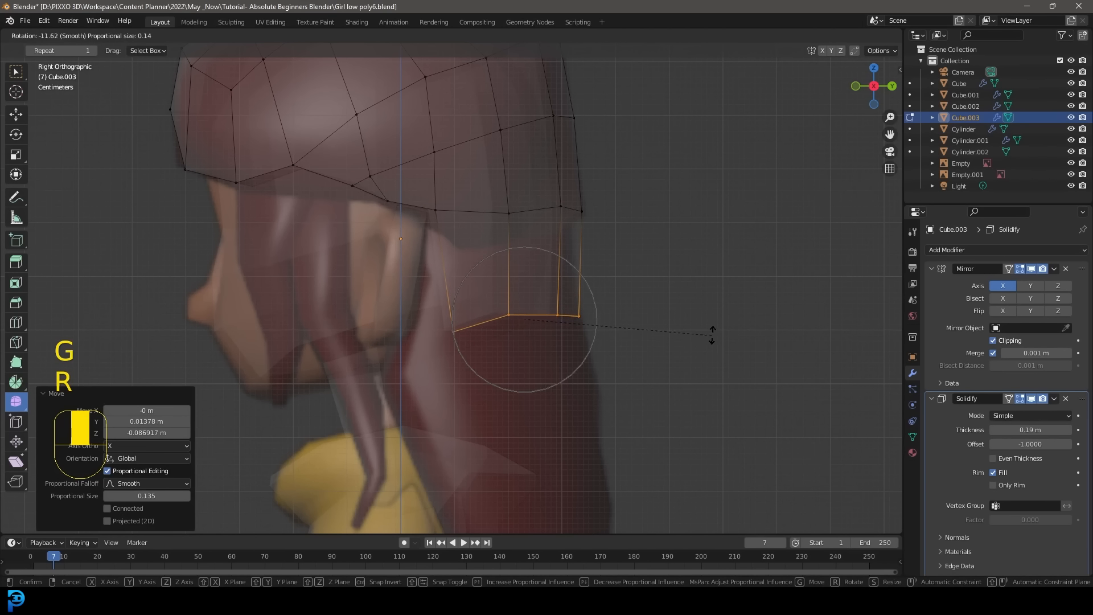
click(711, 328)
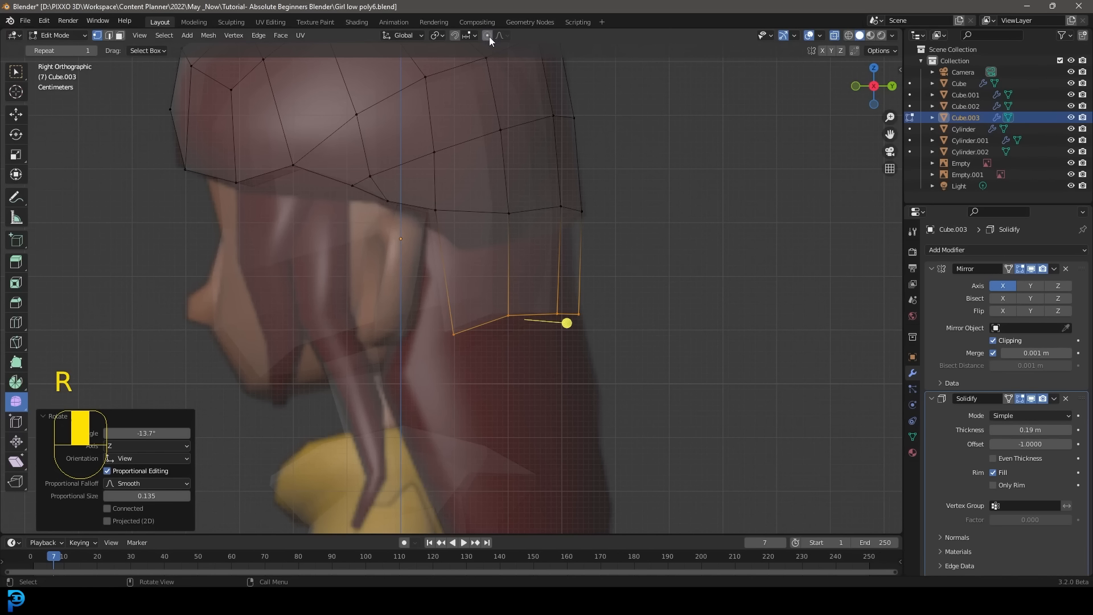
Turn off proportional editing and extrude the hair's lower back edge about 0.29 m down and 0.04 m back in right view
shift+middle_drag(626, 365, 610, 190)
key(e)
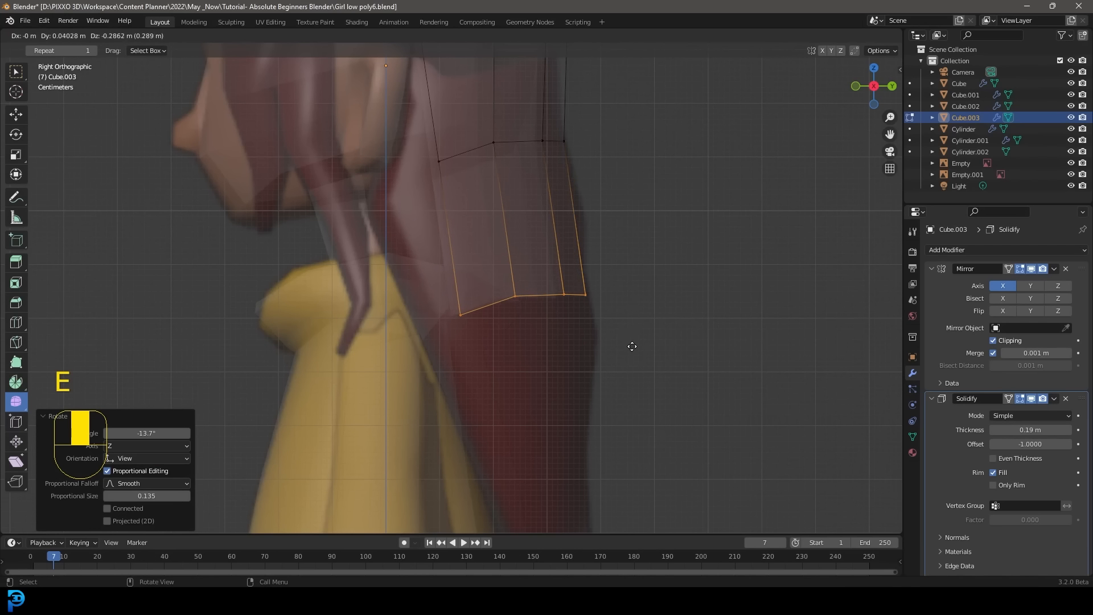
click(571, 290)
Move the two front side vertices of the back hair forward and down to follow the reference outline
drag(512, 375, 402, 289)
key(g)
click(454, 163)
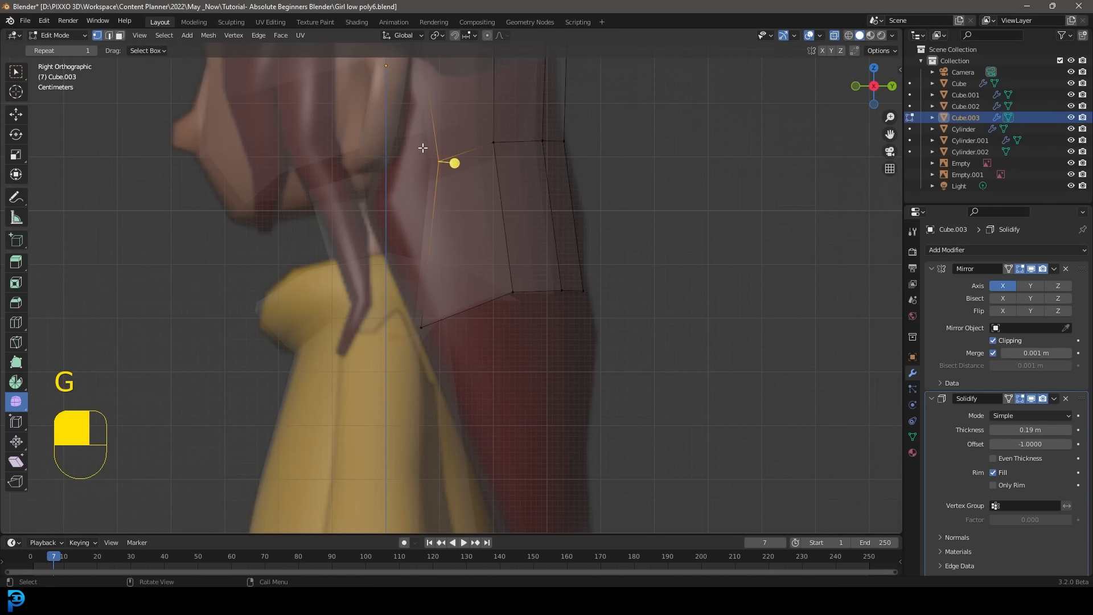
key(g)
click(369, 184)
Extrude the back hair's bottom edge about 0.24 m down and 0.05 m back, and scale it to 0.65
drag(739, 398, 386, 262)
scroll(615, 243, down, 4)
scroll(536, 290, up, 2)
key(e)
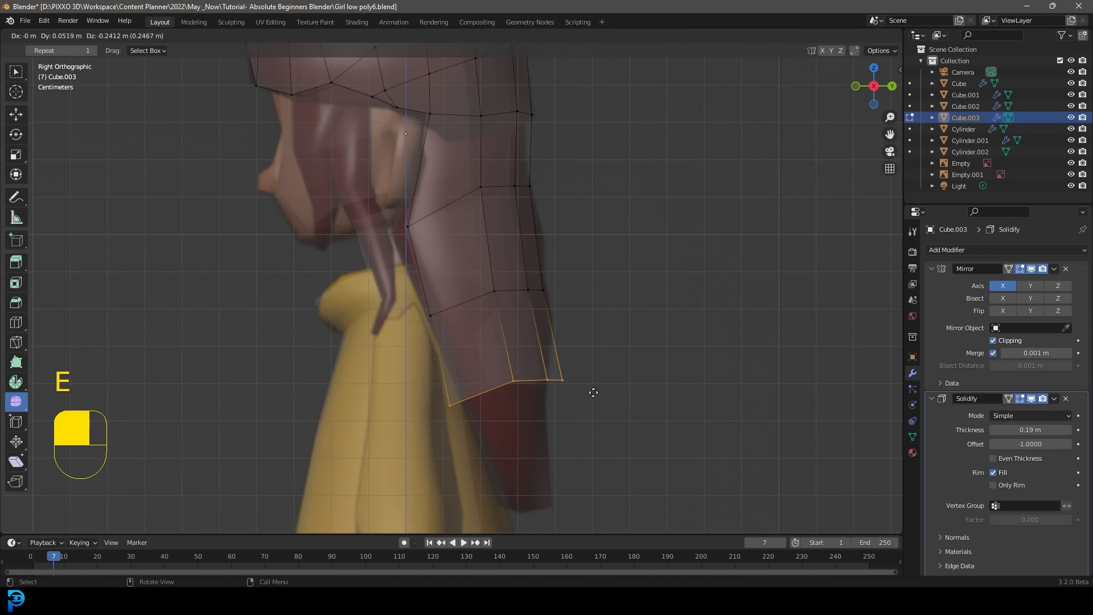
click(593, 392)
key(s)
click(614, 398)
Extrude the bottom edge about another 0.24 m down towards the hair tip and scale it to 0.701
key(e)
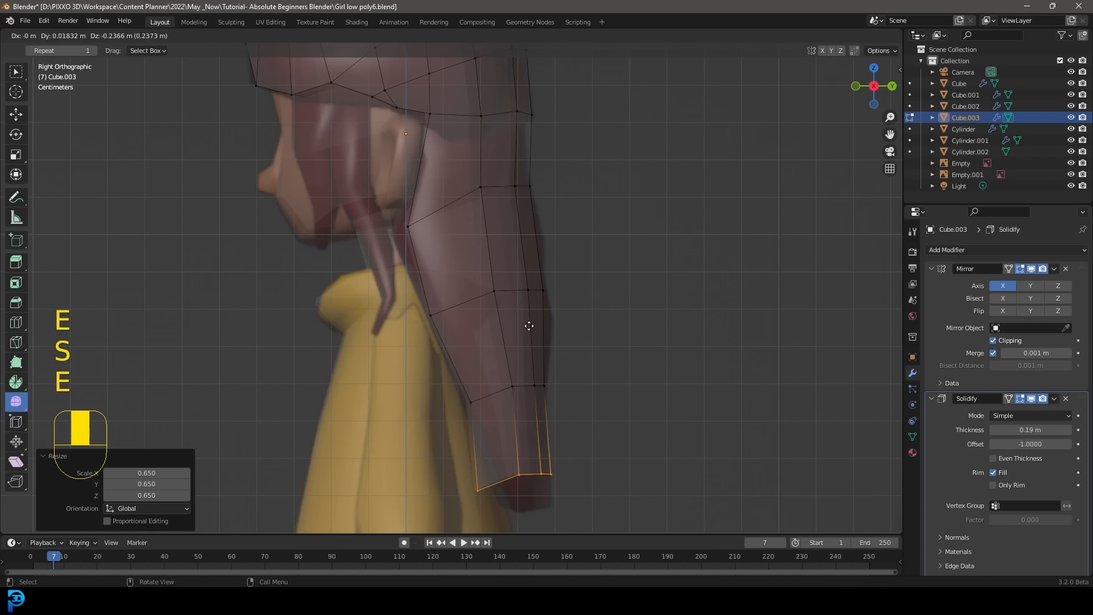
click(534, 324)
key(s)
click(617, 415)
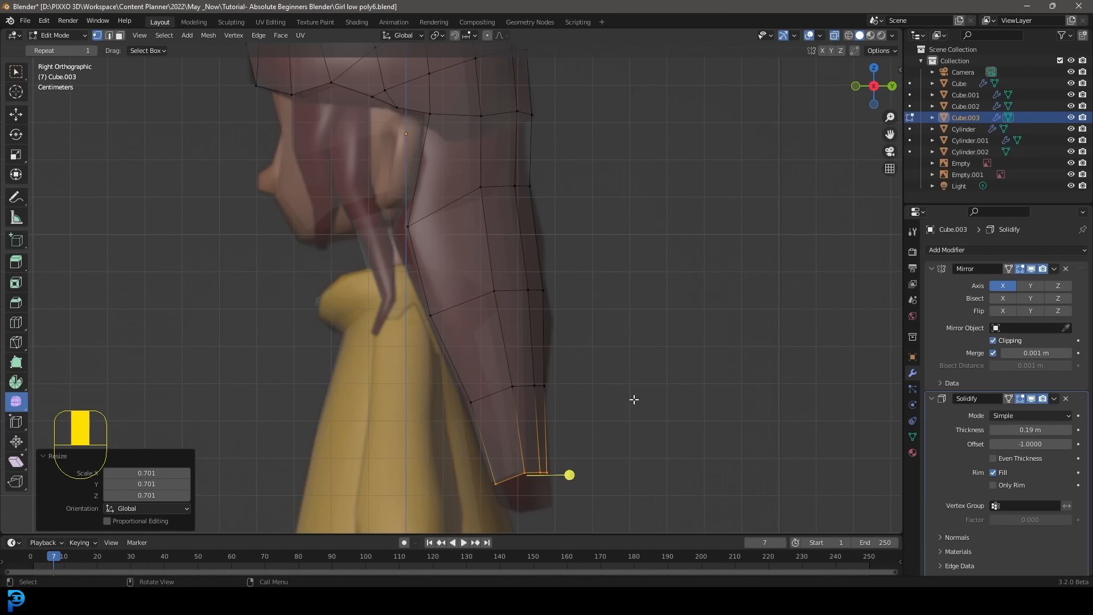
In back view, move the bottom row's outer corner vertex 0.084 m up and 0.019 m outward
key(KP_1)
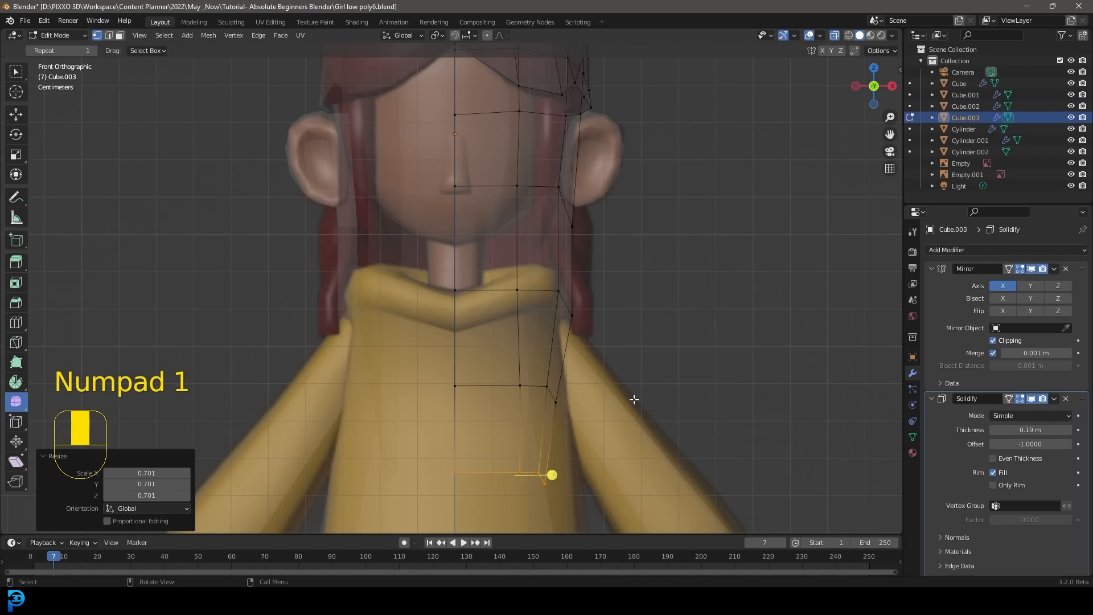
key(ctrl+KP_1)
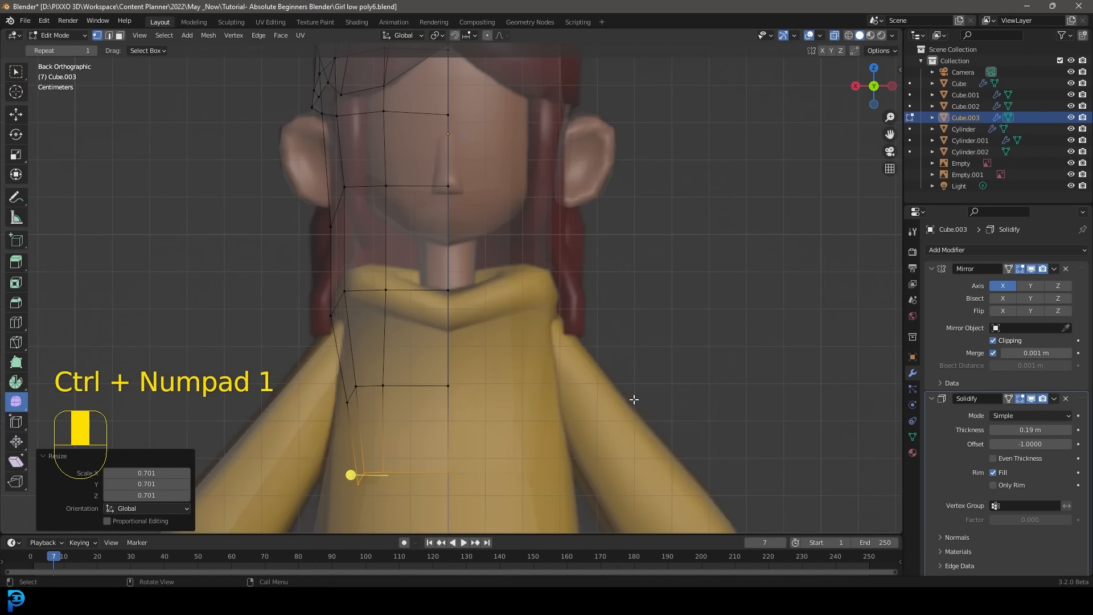
scroll(463, 263, down, 3)
scroll(462, 262, up, 2)
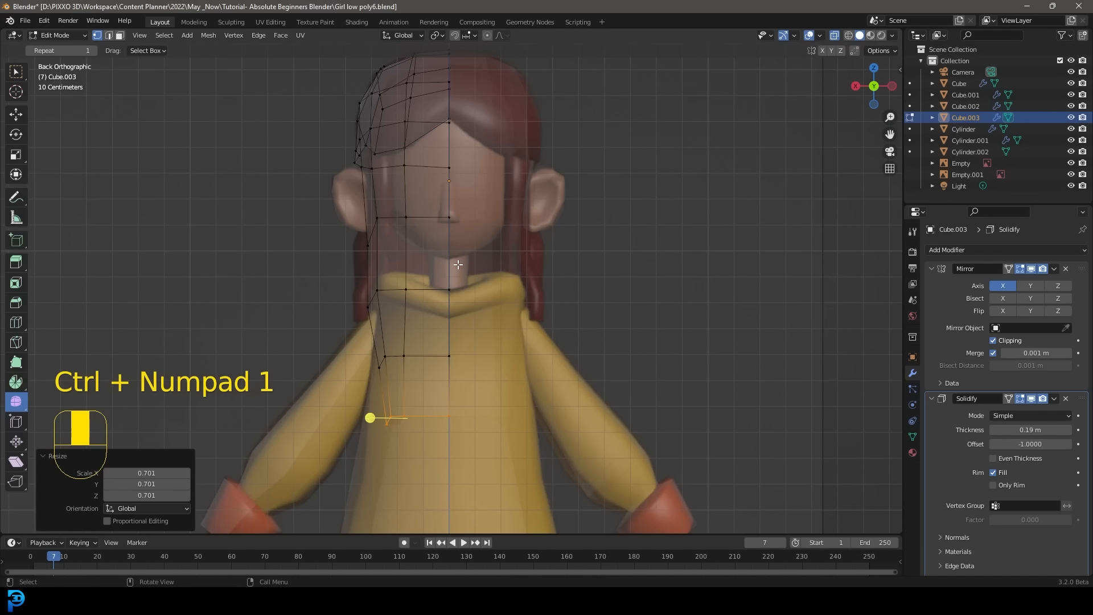
scroll(458, 264, up, 4)
drag(471, 408, 433, 394)
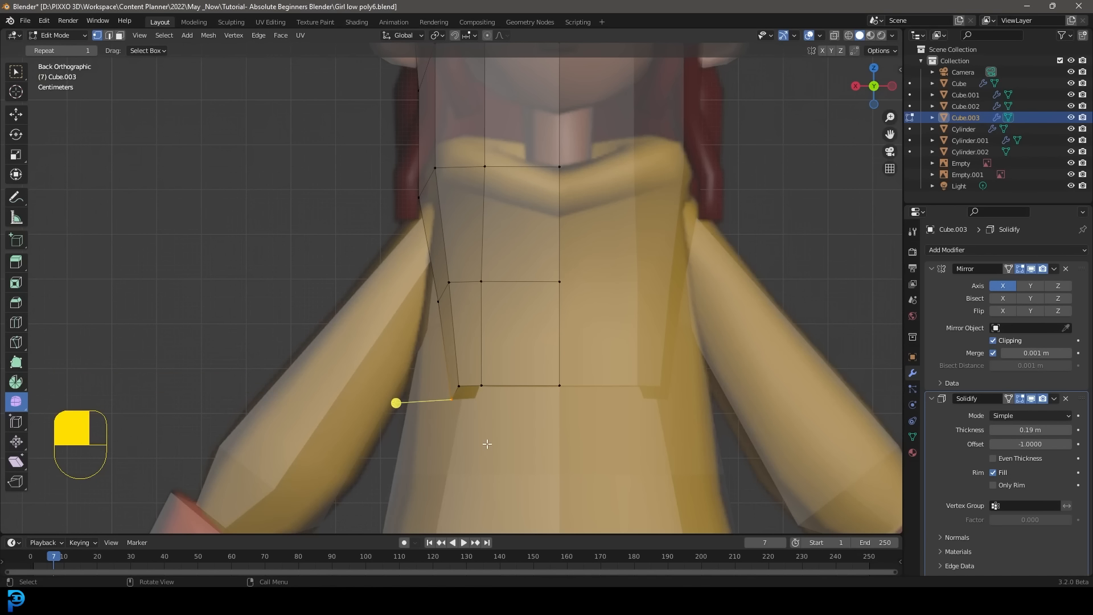
key(g)
click(481, 413)
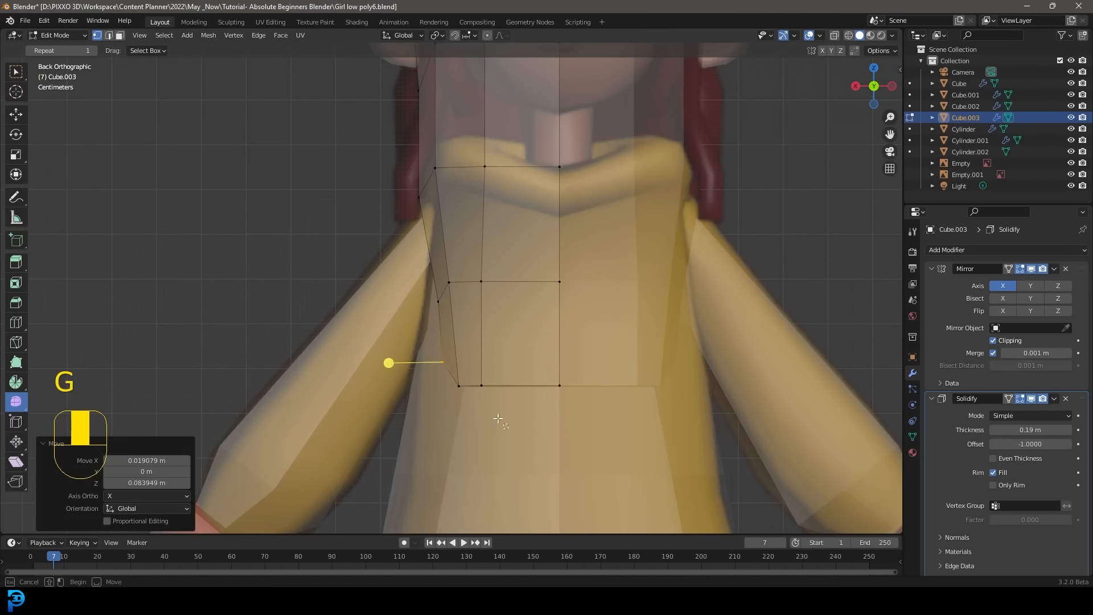
Move the bottom row's off-centre vertices up and inward to round the hair's lower end
key(g)
click(488, 378)
click(501, 360)
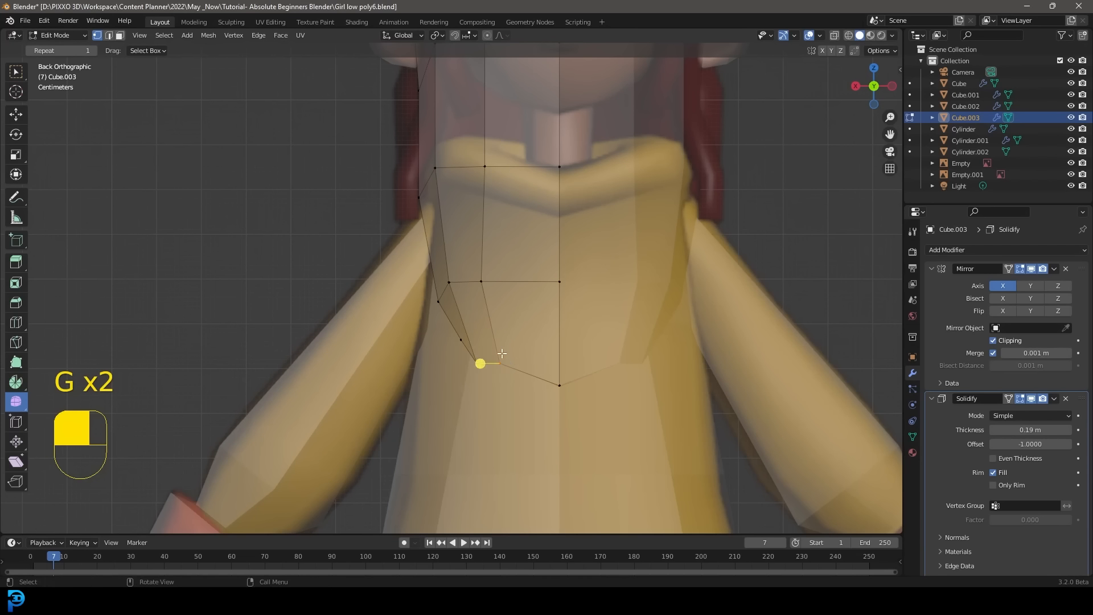
key(g)
click(507, 367)
Move the vertices of the next row inward, and shift the outer vertex of the row above 0.020 m inward and 0.023 m down
click(455, 287)
key(g)
click(467, 295)
click(481, 281)
key(g)
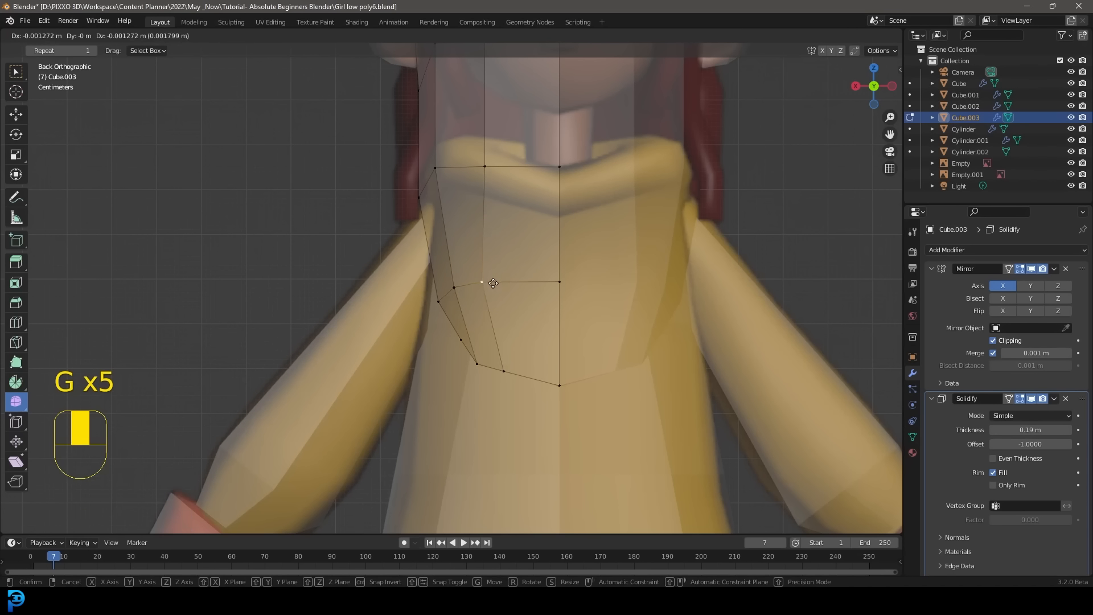
click(492, 281)
click(436, 168)
key(g)
click(447, 180)
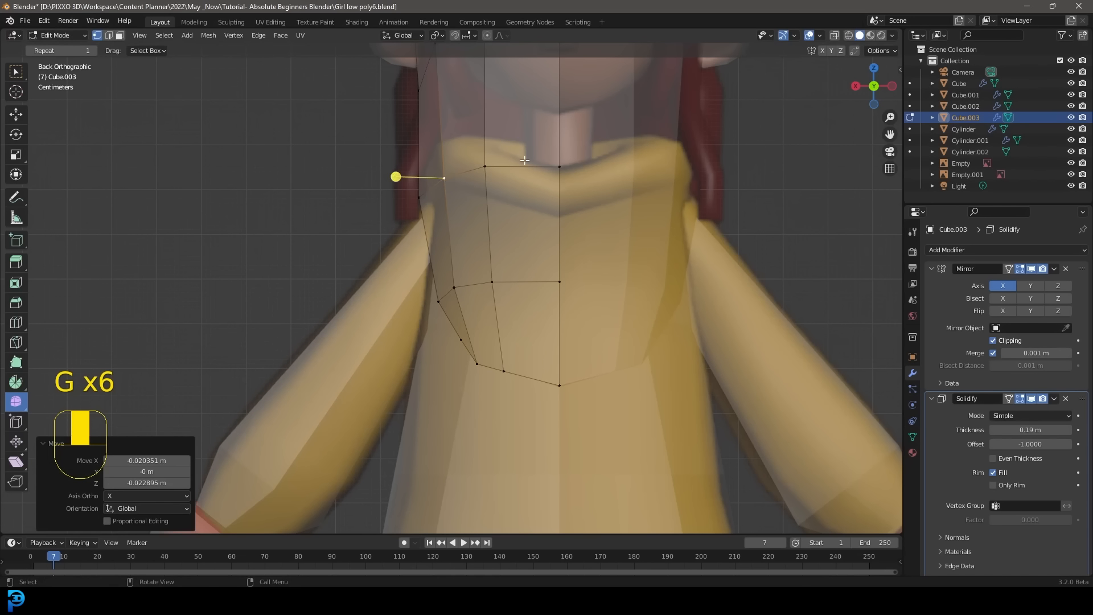
Move the back hair's side vertex just below ear level 0.017 m along X, 0.011 m along Y and -0.036 m along Z
scroll(484, 249, down, 5)
middle_drag(467, 188, 478, 228)
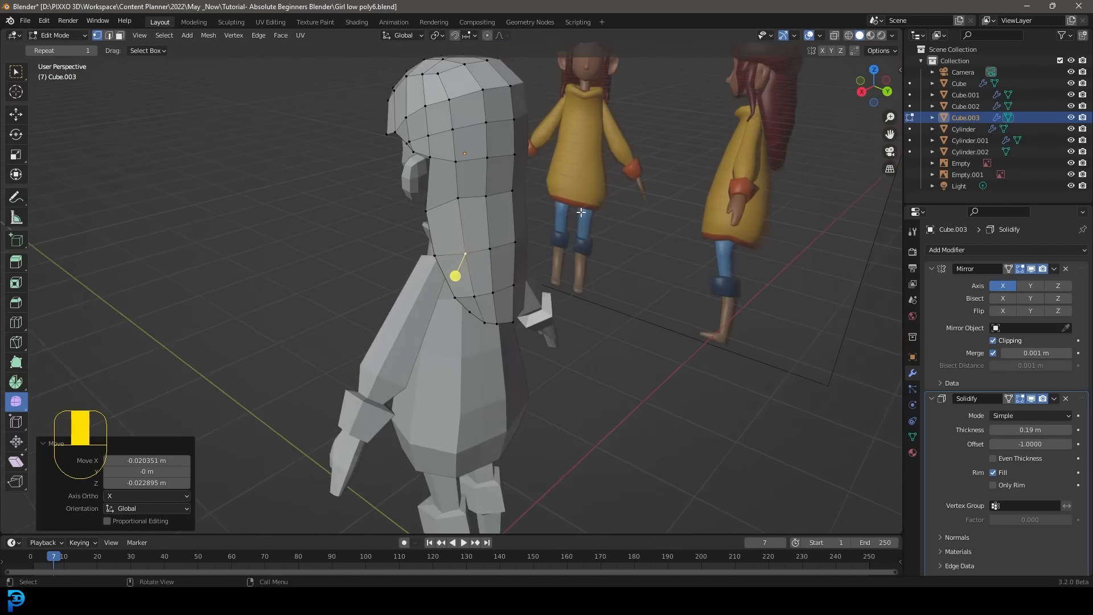
scroll(483, 218, up, 5)
key(g)
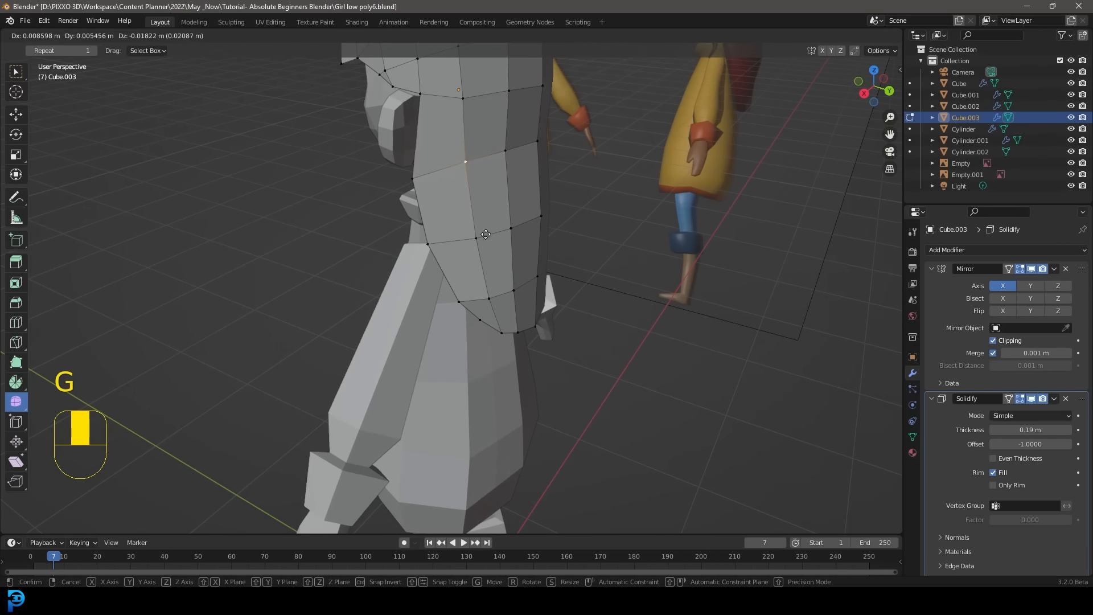
click(483, 215)
Duplicate the hairline edge above the temple and move the copy -0.011 m along Y and -0.045 m along Z in right side view
middle_drag(483, 215, 567, 262)
shift+middle_drag(451, 175, 464, 246)
scroll(464, 247, up, 2)
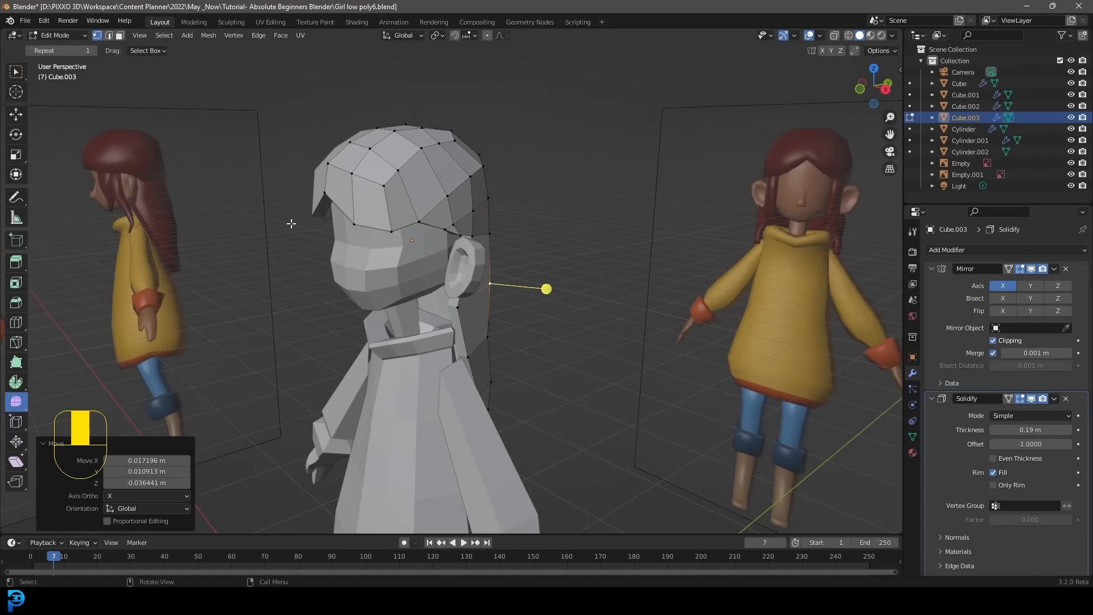
middle_drag(291, 223, 171, 114)
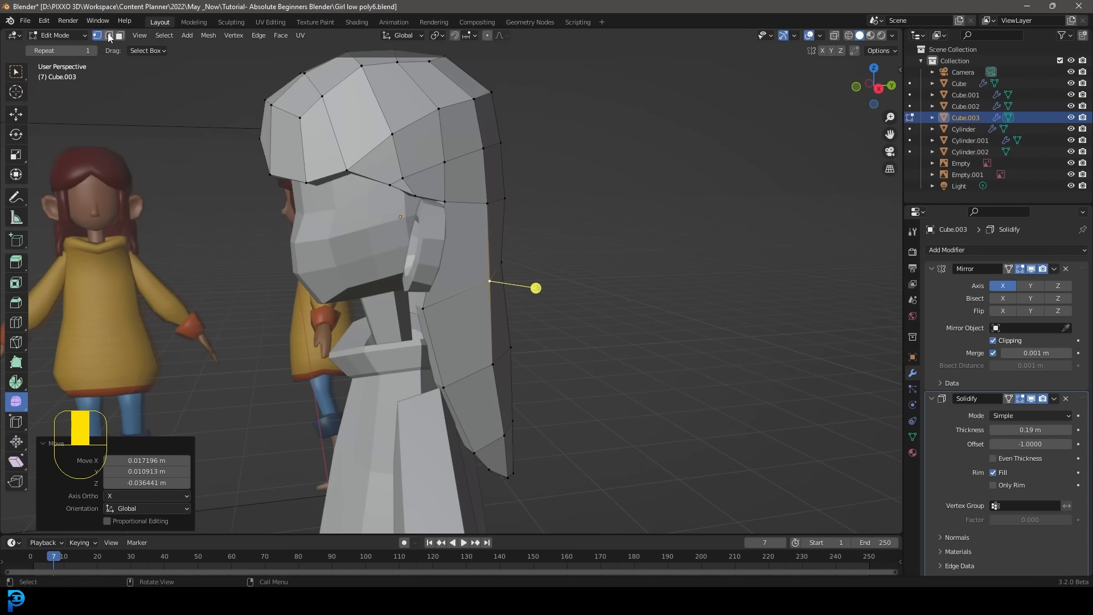
click(110, 37)
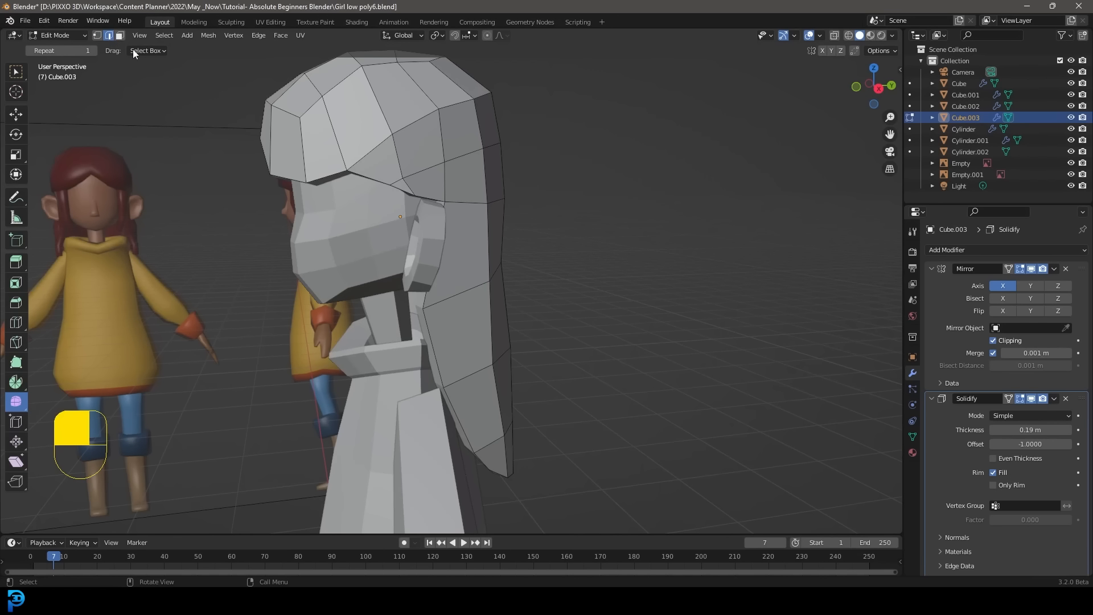
click(370, 183)
scroll(364, 176, up, 2)
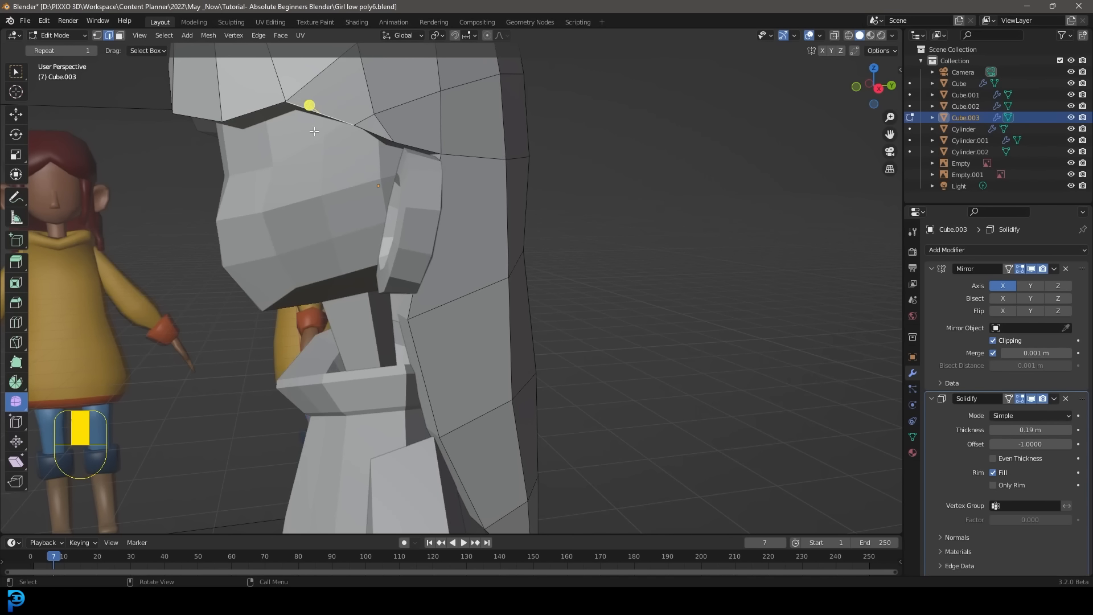
key(KP_3)
shift+middle_drag(313, 131, 456, 188)
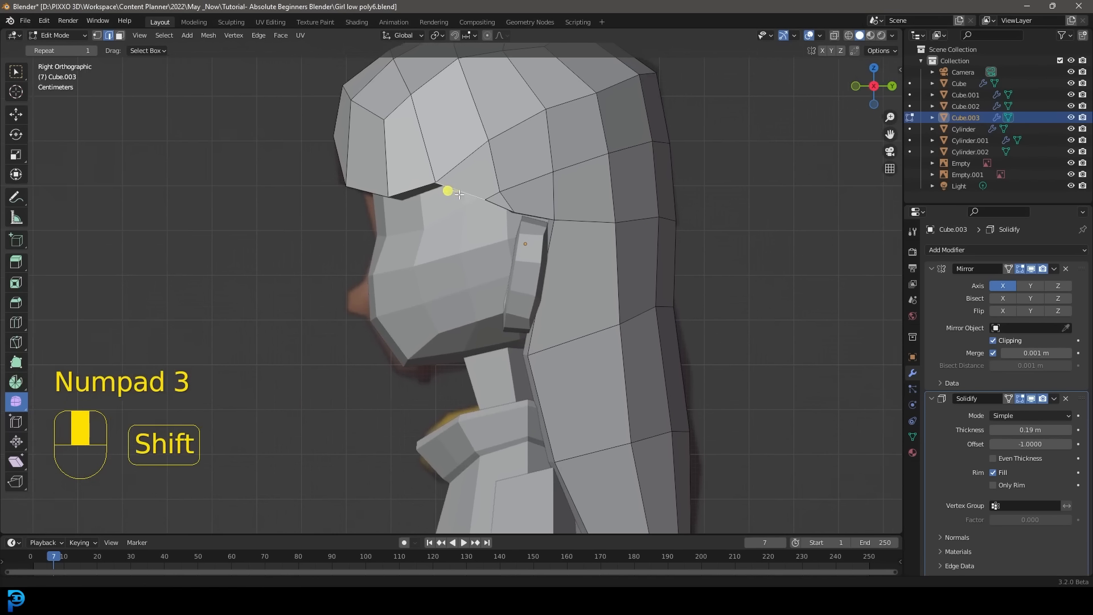
scroll(513, 158, up, 2)
key(shift+d)
click(507, 182)
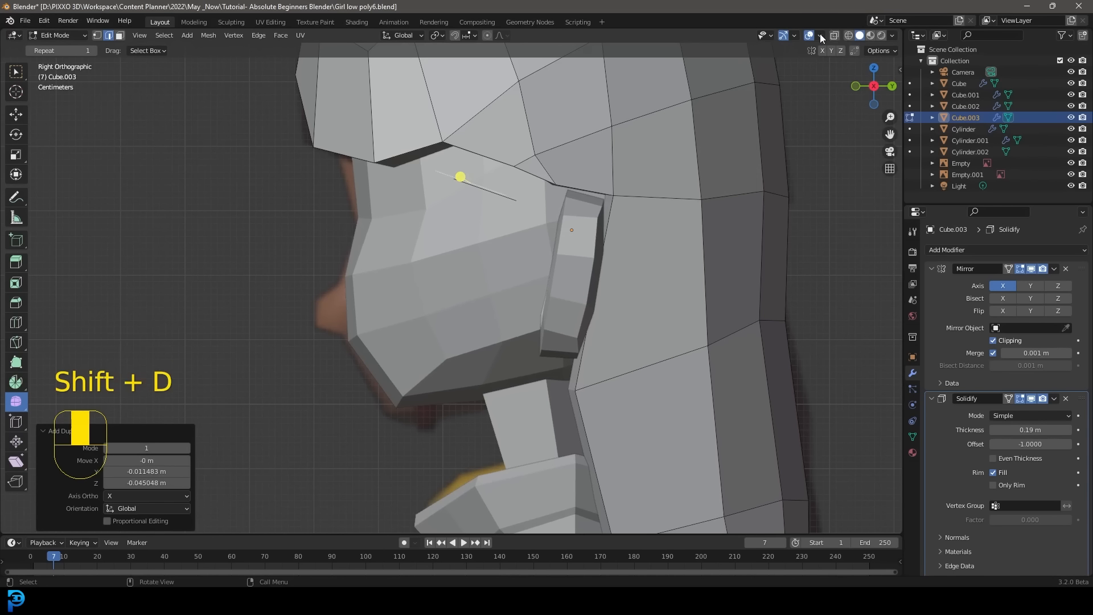
Turn on X-ray display and move the duplicated edge forward and up to the root of the reference's front strand
click(835, 35)
key(g)
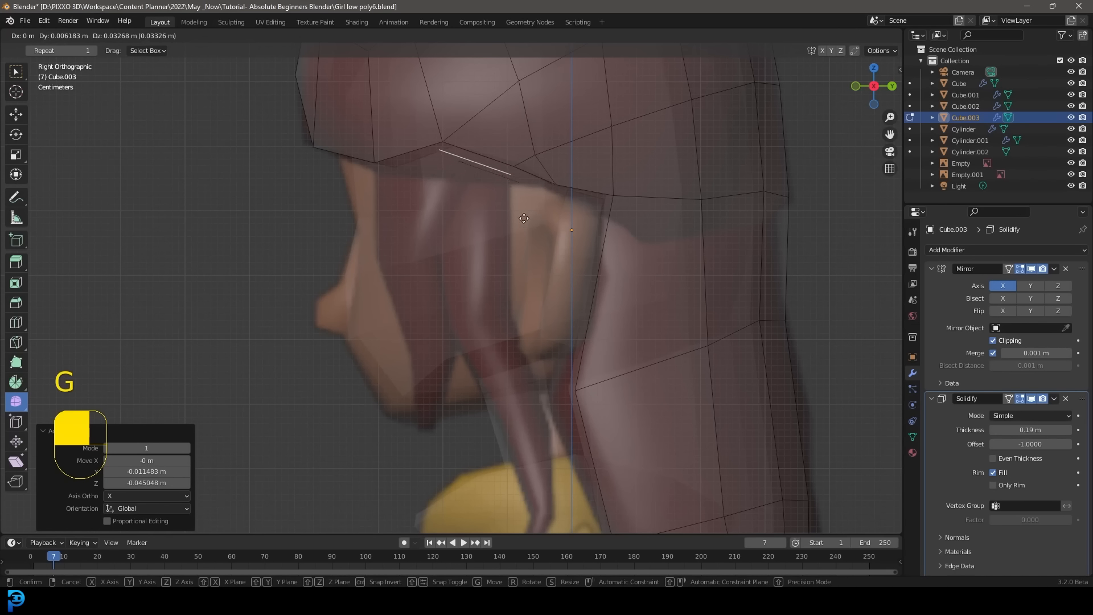
click(452, 204)
scroll(519, 303, up, 4)
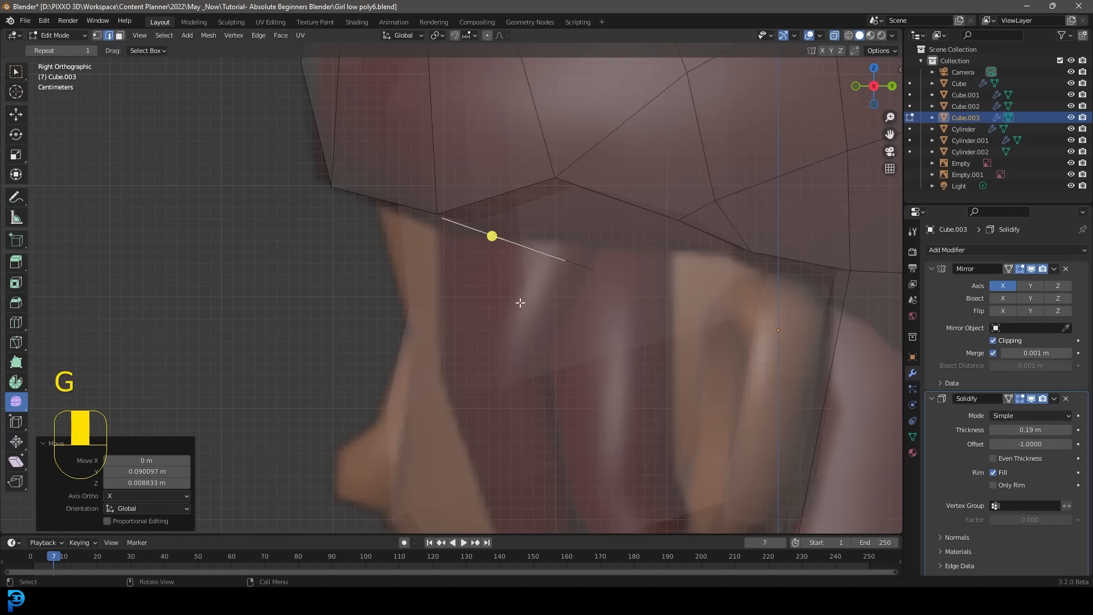
key(g)
click(612, 238)
Extrude the edge down over the cheek, scale the new edge to 0.720 and rotate it about -26.5°
scroll(612, 238, down, 3)
key(e)
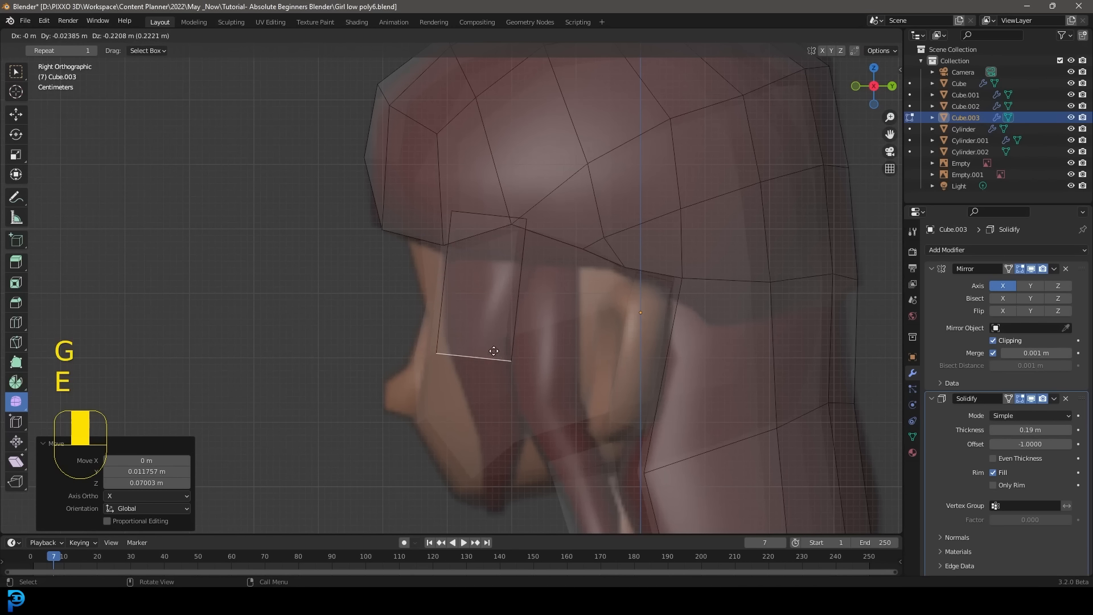
click(601, 367)
key(s)
click(569, 360)
key(r)
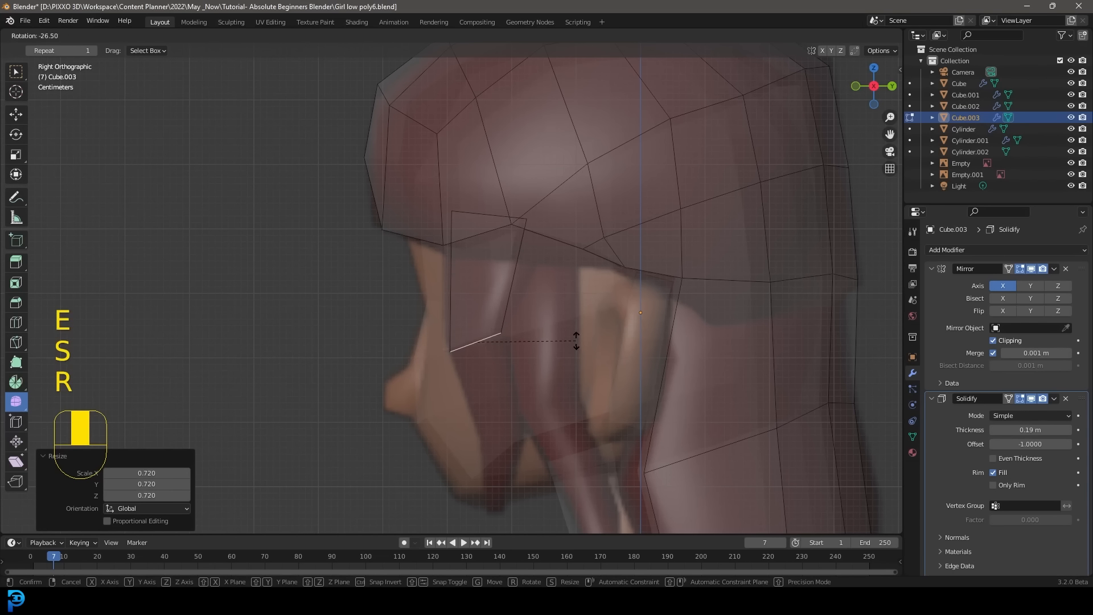
click(576, 342)
Extrude the strand 0.036 m along Y and -0.137 m along Z, scale its end to 0.560 and rotate it nearly level
key(e)
click(612, 449)
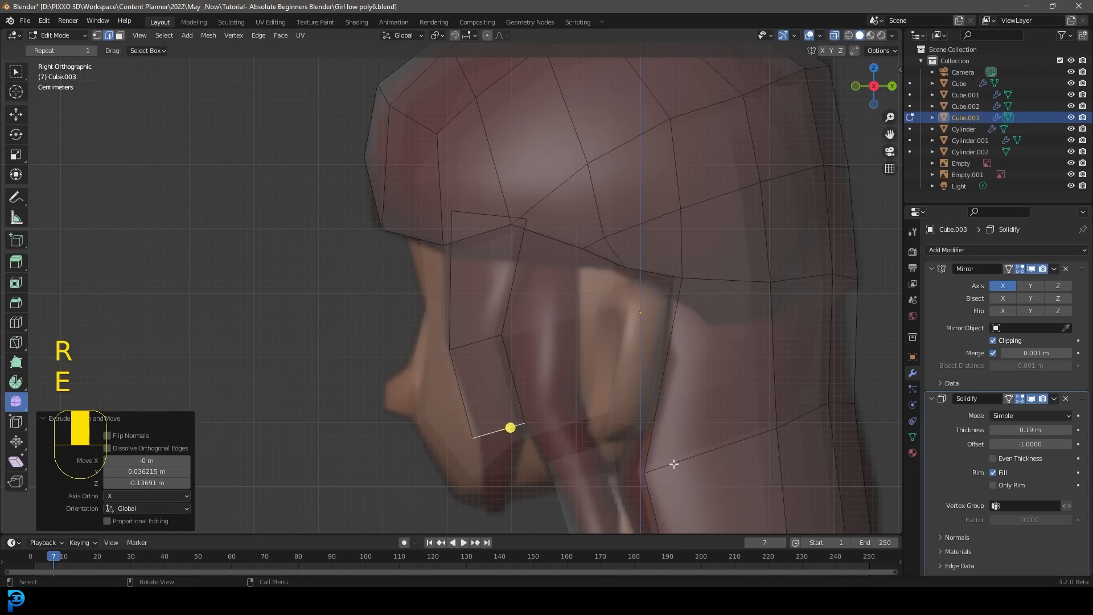
key(s)
click(601, 443)
key(r)
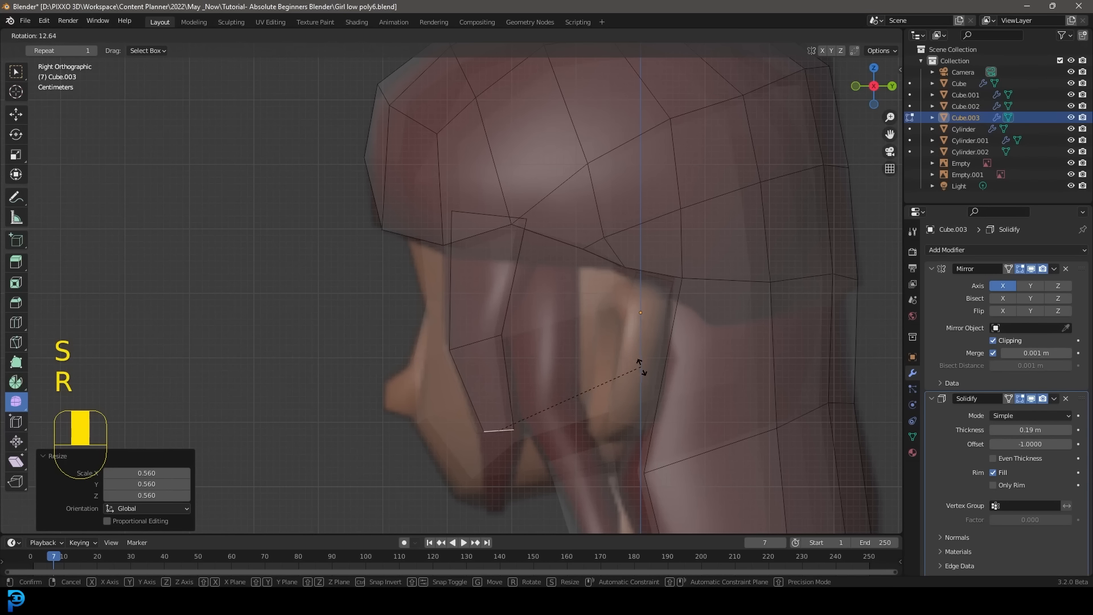
click(613, 419)
Extrude the strand's tip -0.004 m along Y and -0.124 m along Z, and scale the end edge to 0.334
shift+middle_drag(612, 419, 566, 319)
key(e)
click(572, 355)
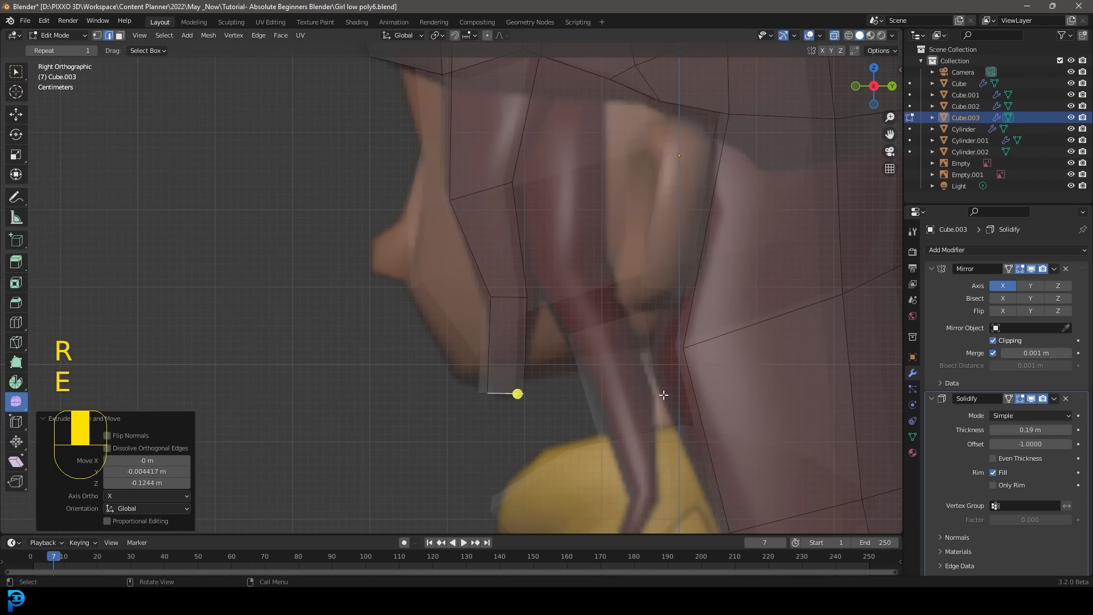
key(s)
click(561, 404)
Pull the strand's lower edges inward toward the neck so the strand bends around the face
key(KP_1)
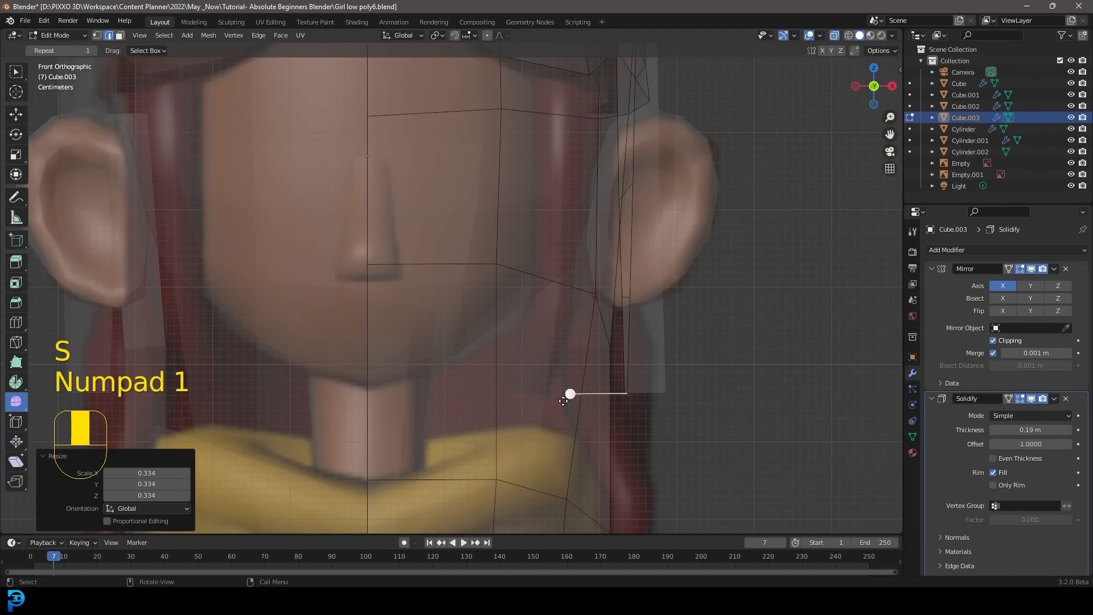
scroll(621, 356, up, 2)
key(g)
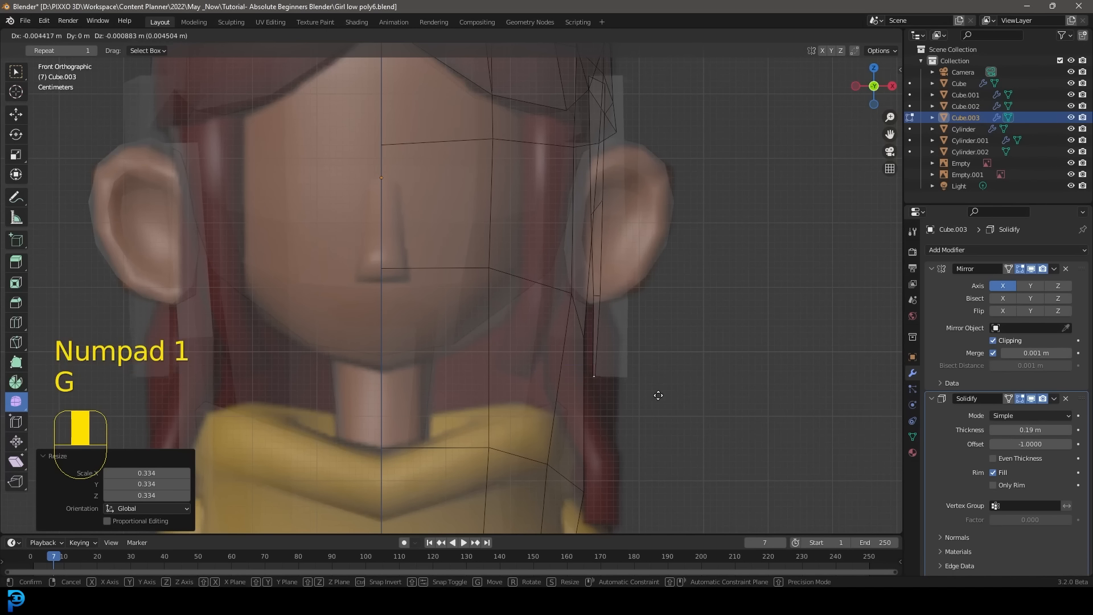
click(587, 299)
mouse_move(595, 295)
middle_down()
mouse_move(551, 302)
mouse_move(611, 290)
middle_up()
key(g)
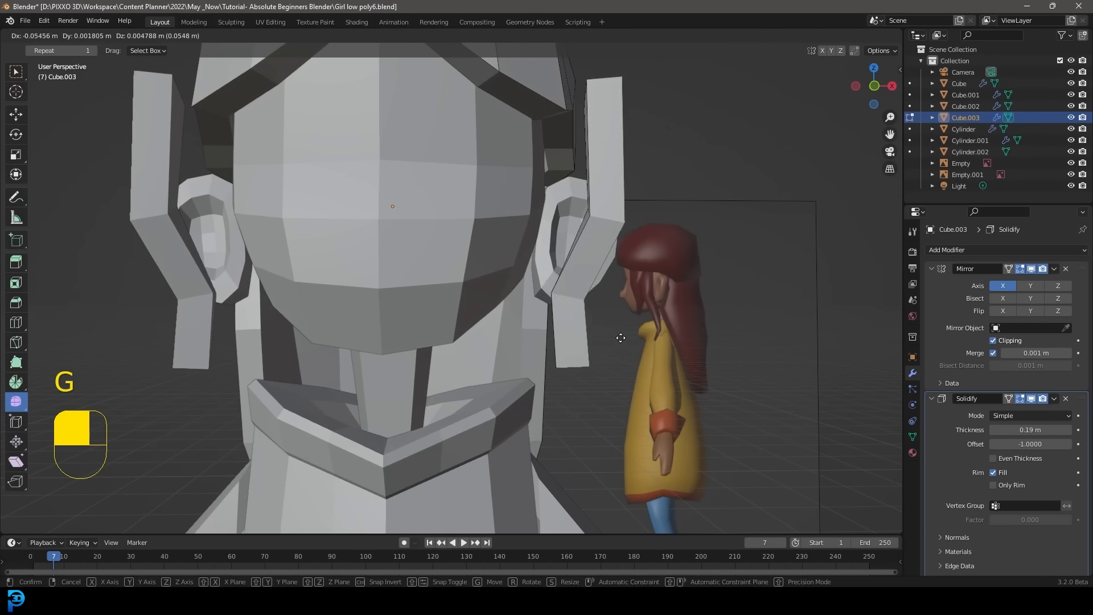
click(620, 337)
middle_drag(537, 377, 586, 380)
drag(581, 383, 497, 343)
key(g)
click(459, 340)
Move the strand's upper edges inward so its top meets the underside of the fringe
middle_drag(620, 217, 610, 224)
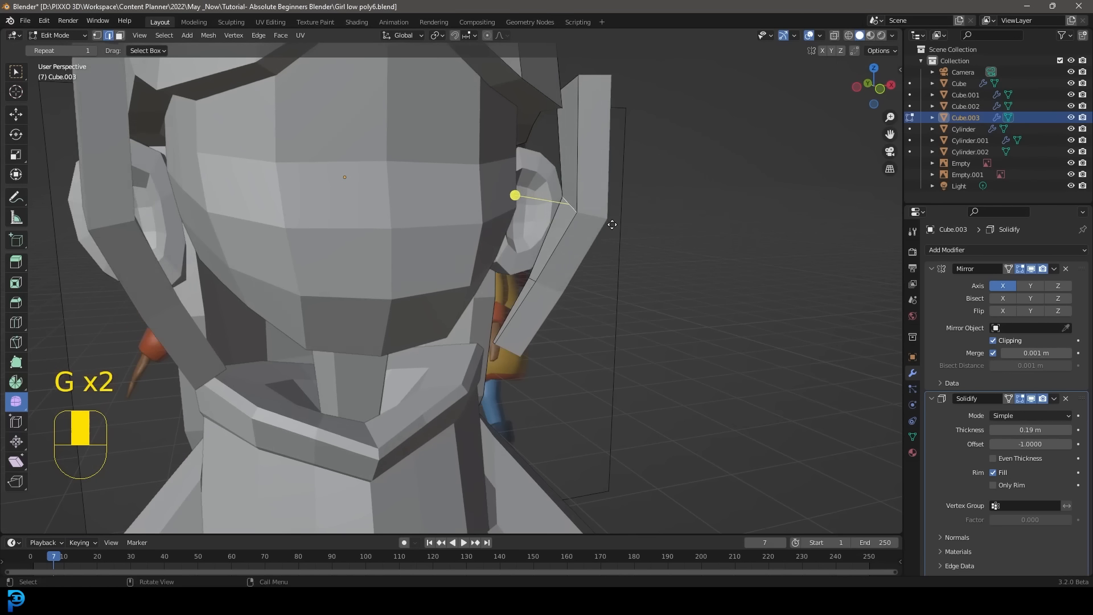
key(g)
click(572, 81)
middle_drag(567, 80, 591, 142)
key(g)
click(584, 96)
Examine the fringe and strand faces and the Solidify settings to compare the direction of their thickness
scroll(572, 99, up, 2)
scroll(587, 141, up, 1)
click(121, 35)
click(526, 132)
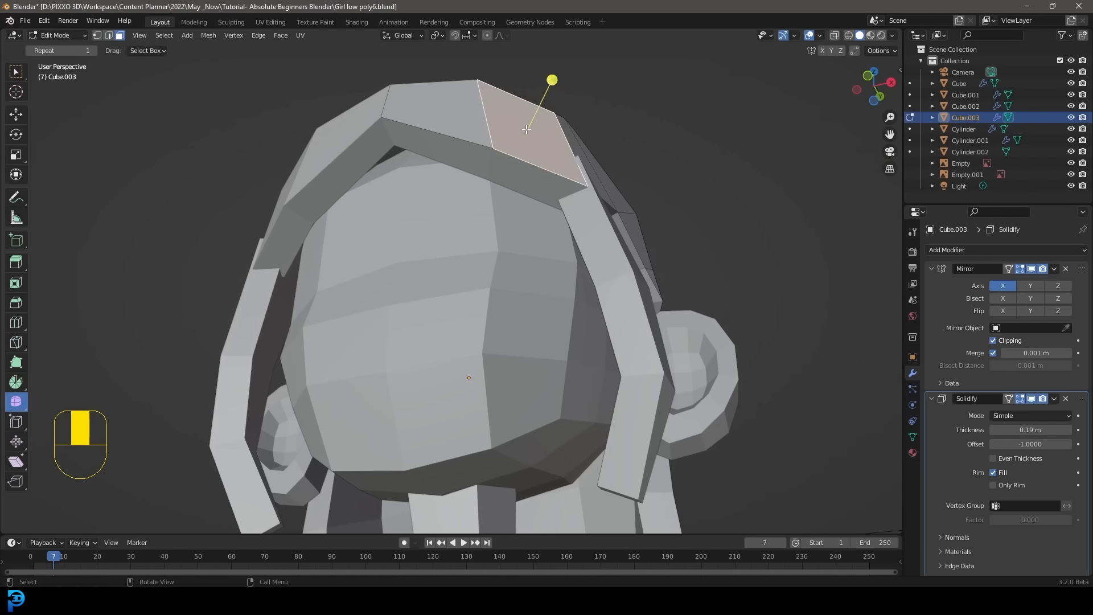
middle_drag(516, 196, 518, 240)
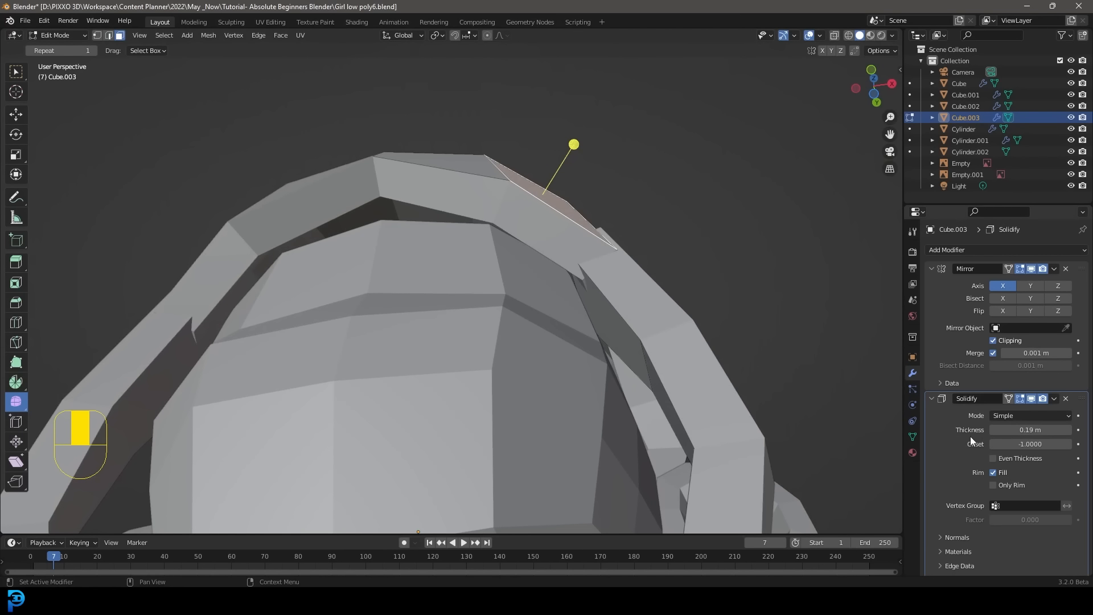
scroll(970, 436, down, 2)
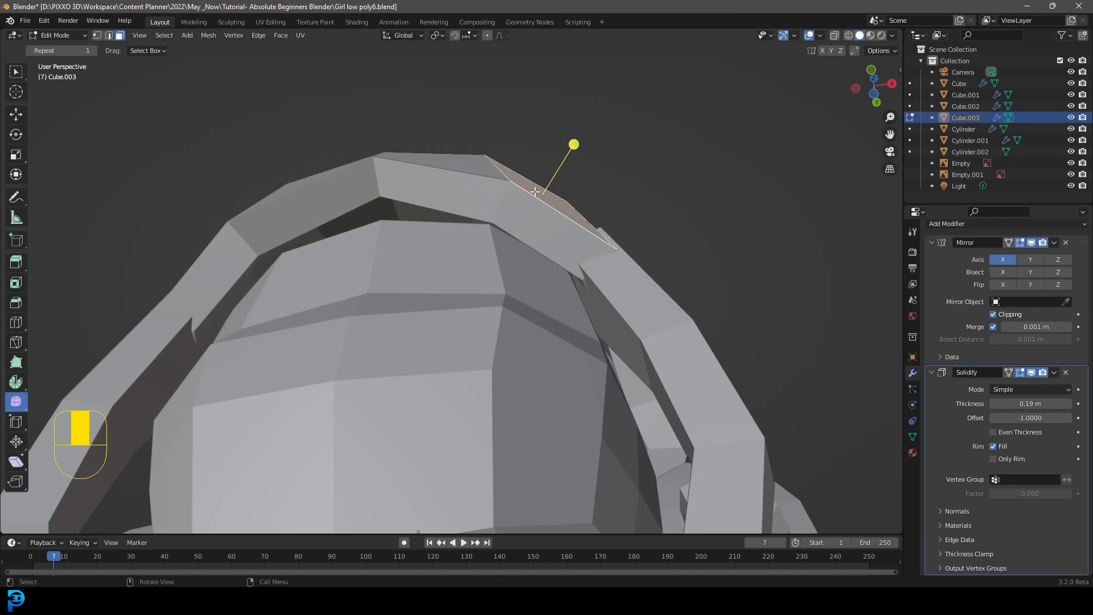
middle_drag(594, 239, 649, 299)
click(509, 272)
middle_drag(542, 259, 541, 247)
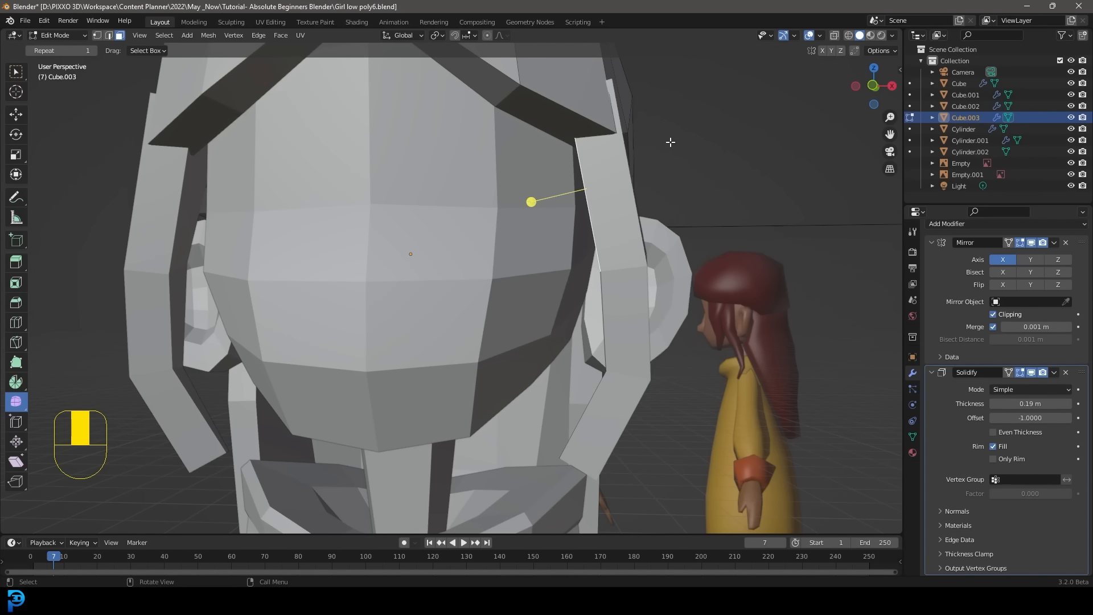
middle_drag(709, 181, 561, 210)
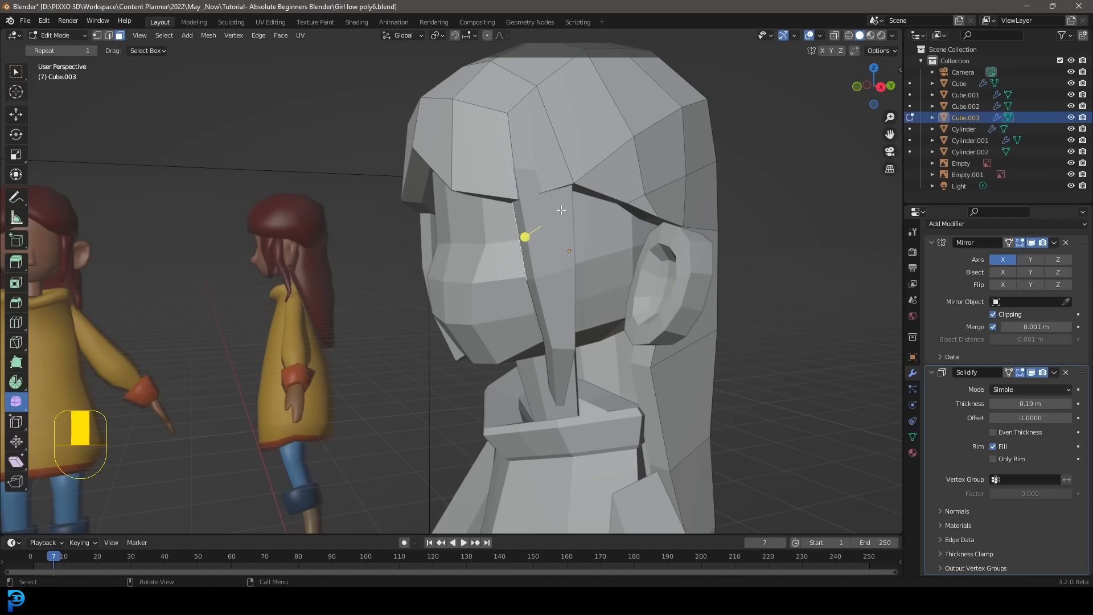
Recalculate the normals of the whole hair mesh to face outside
key(a)
middle_drag(501, 235, 620, 238)
key(ctrl+z)
key(alt+n)
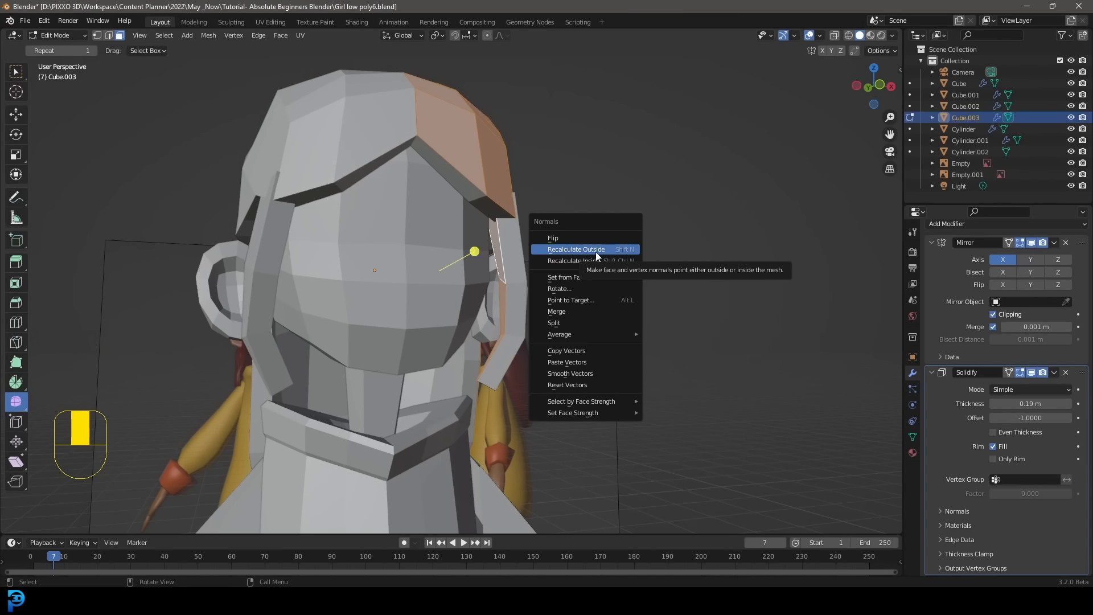
click(595, 252)
Select the entire linked face strand and move it 0.052 m along X and 0.012 m up in front view
middle_drag(676, 261, 567, 225)
key(ctrl+l)
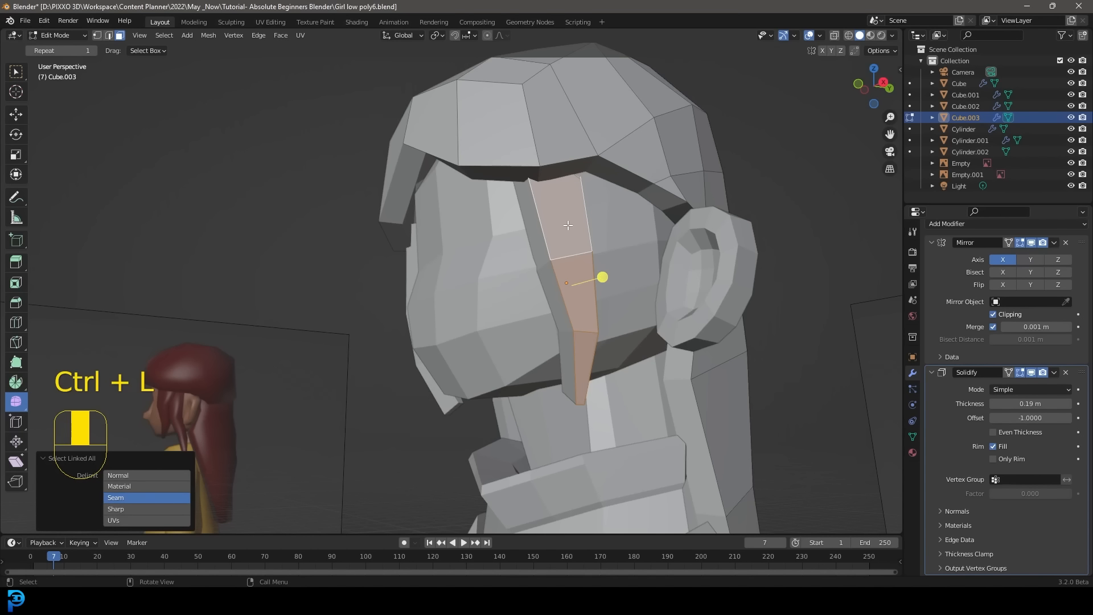
key(KP_1)
scroll(591, 297, up, 5)
key(g)
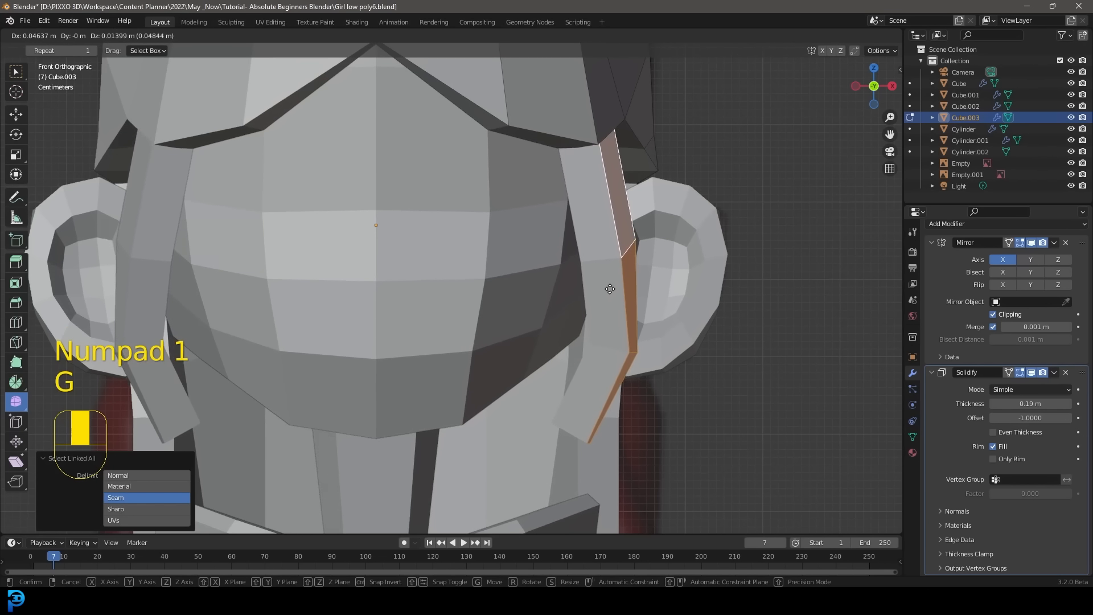
click(672, 293)
Move the strand's tip vertices outward and down so the lower end hangs straighter beside the neck
scroll(603, 295, down, 3)
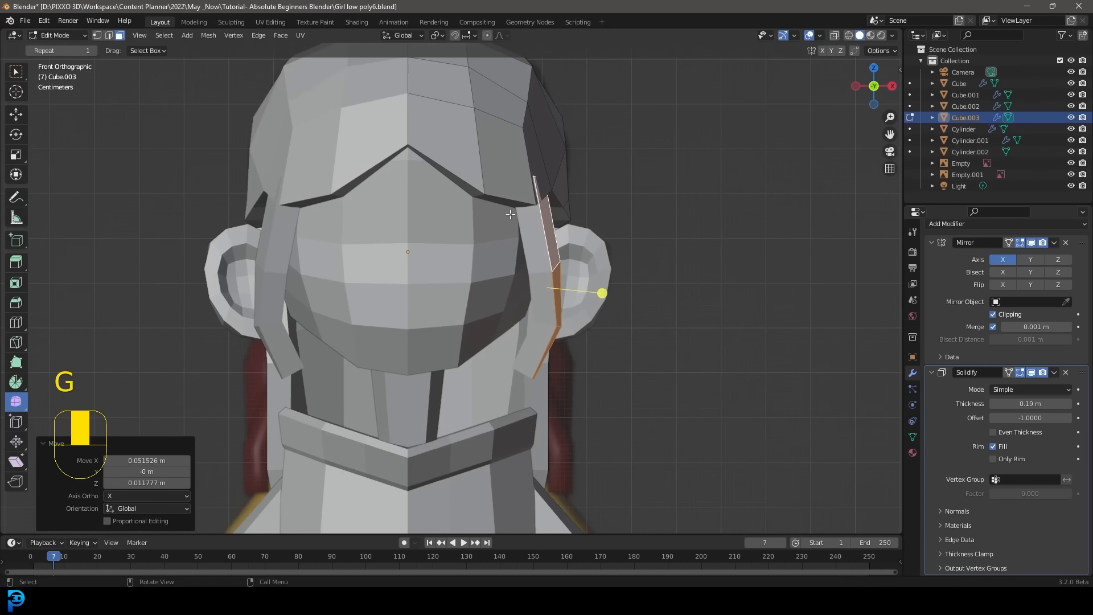
click(100, 36)
drag(568, 393, 529, 359)
key(g)
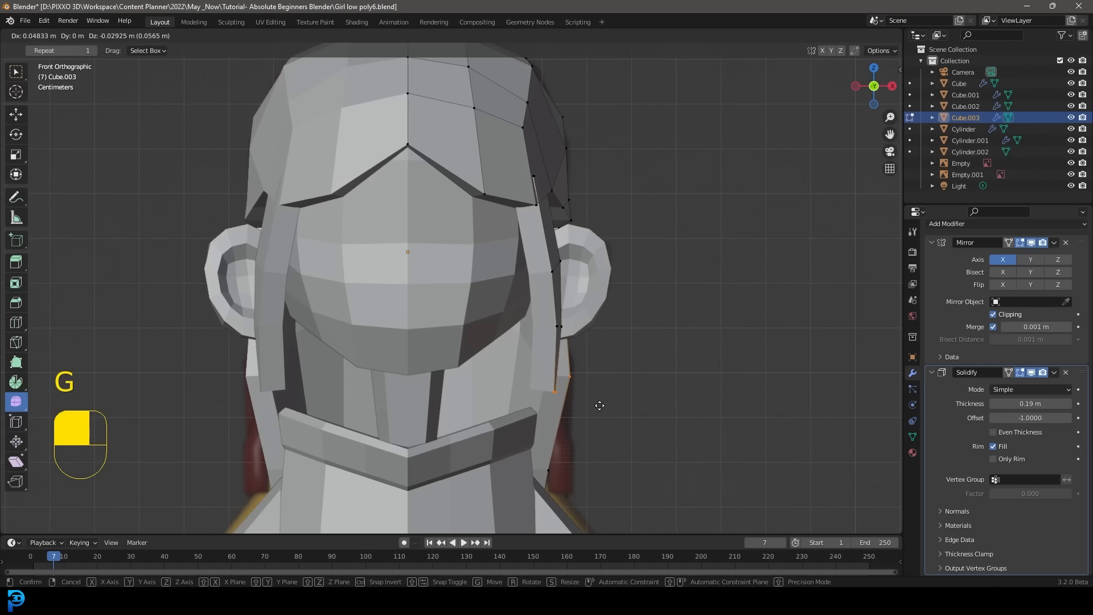
click(605, 378)
key(g)
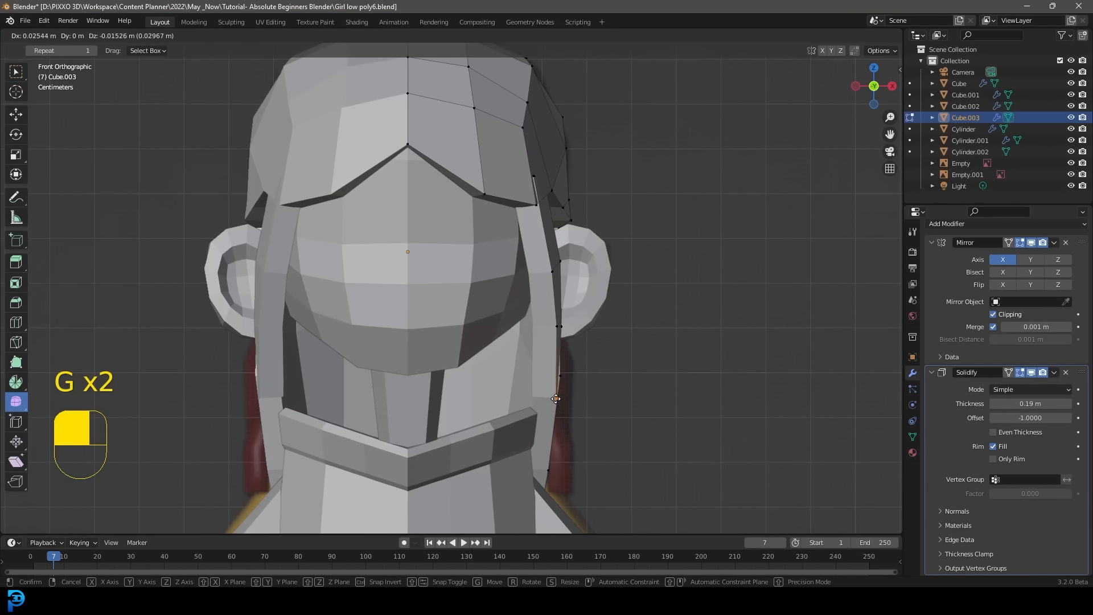
click(552, 405)
Move the strand's front upper vertex inward to tuck it beneath the fringe
middle_drag(552, 405, 505, 245)
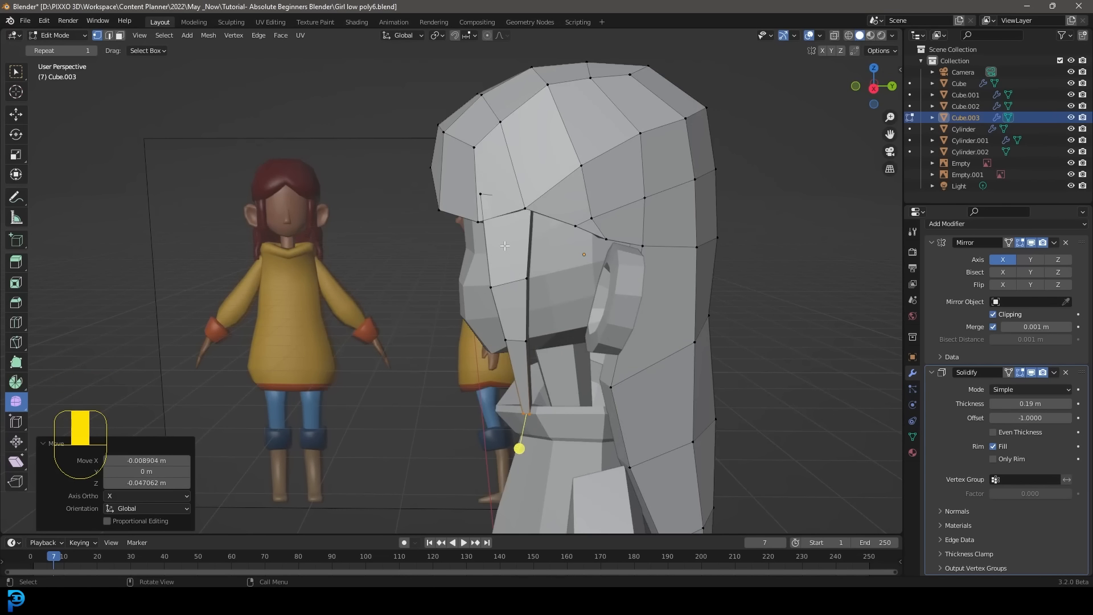
click(480, 193)
middle_drag(479, 193, 552, 253)
key(g)
click(562, 147)
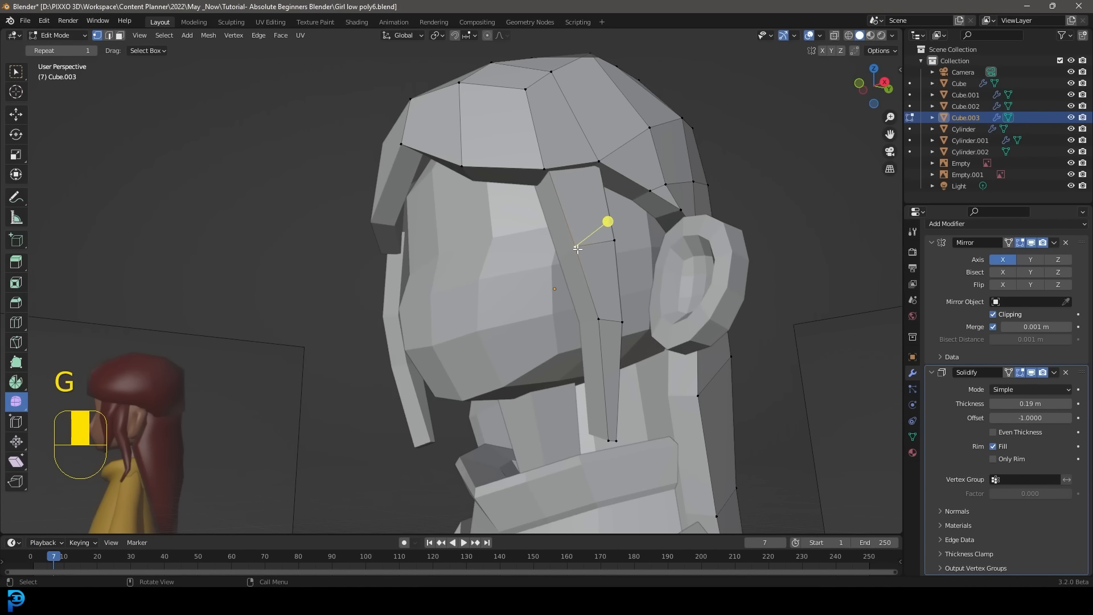
Duplicate the whole linked strand in right side view and place the copy behind it, in front of the ear
key(ctrl+l)
key(g)
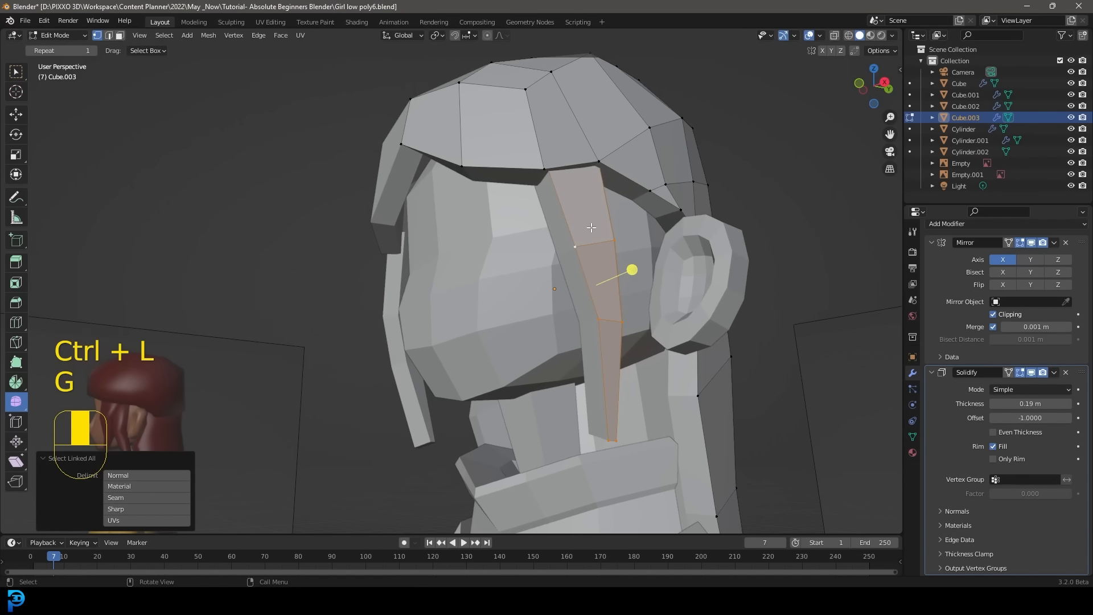
key(KP_3)
key(shift+d)
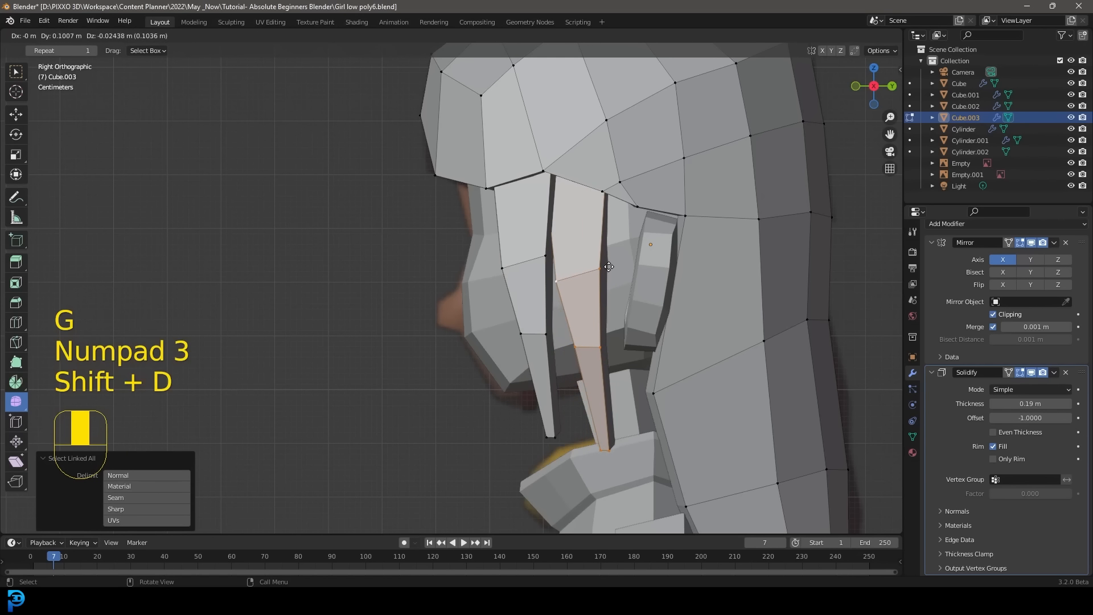
click(612, 248)
Move the copied strand's tip forward and up, and shift the row above it -0.017 m along Y and 0.005 m up
drag(592, 418, 630, 440)
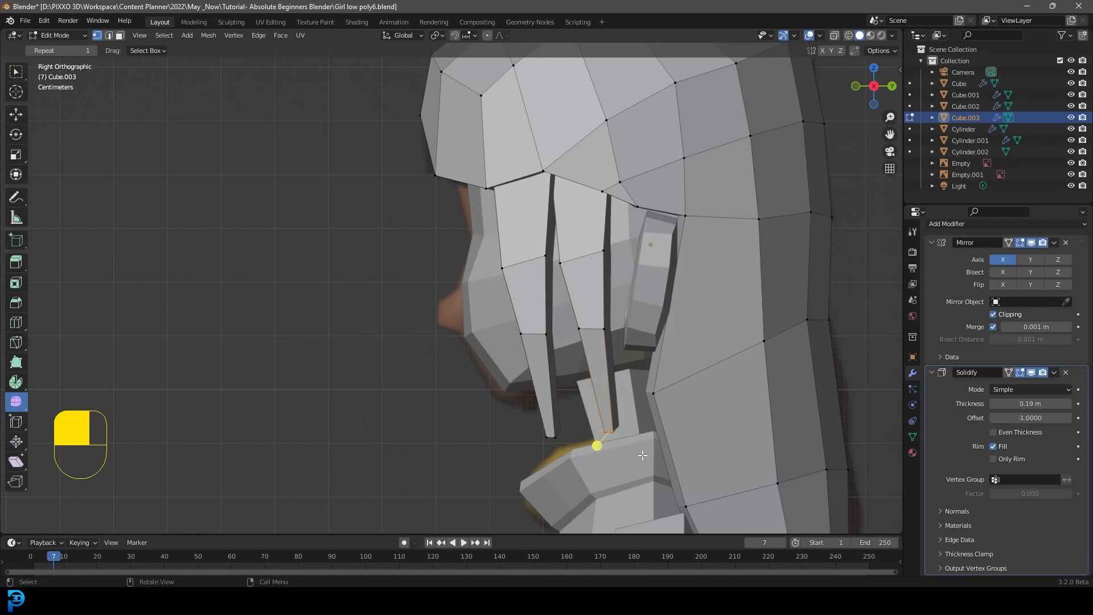
key(g)
click(607, 430)
key(g)
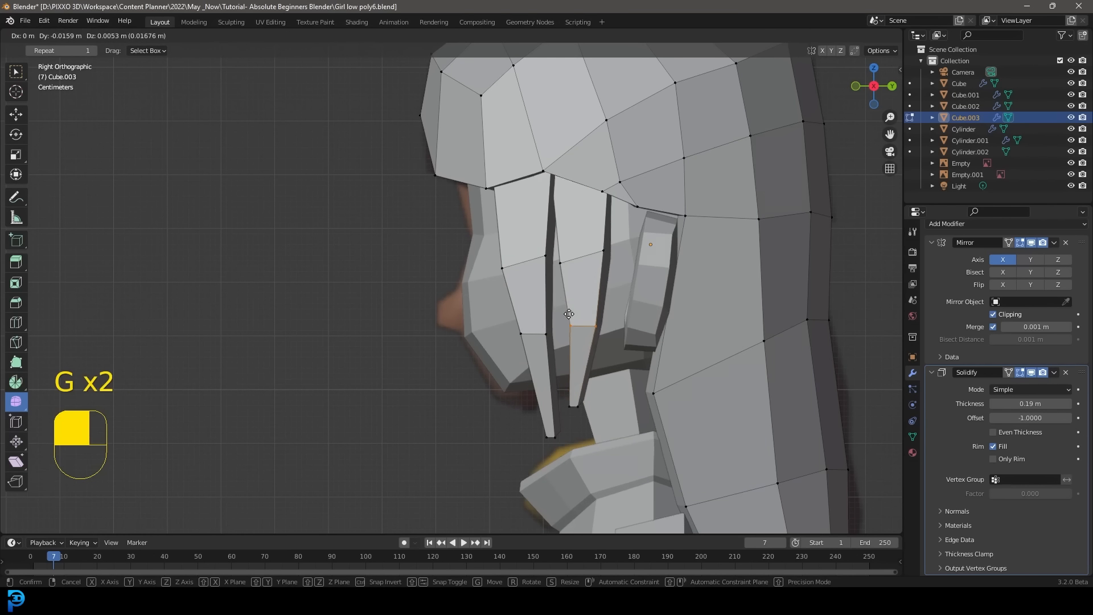
click(569, 314)
scroll(569, 319, down, 8)
middle_drag(586, 303, 494, 270)
scroll(530, 251, up, 3)
scroll(523, 268, up, 4)
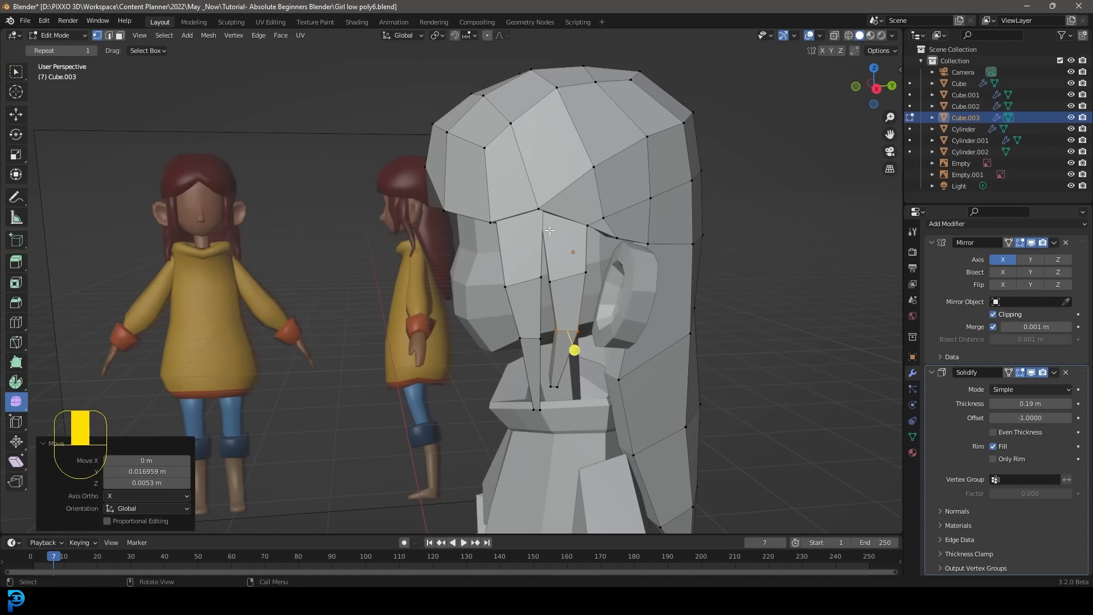
Move the copied strand's hidden upper rear vertex about 0.012 m along X, 0.030 m along Y and -0.045 m along Z
key(z)
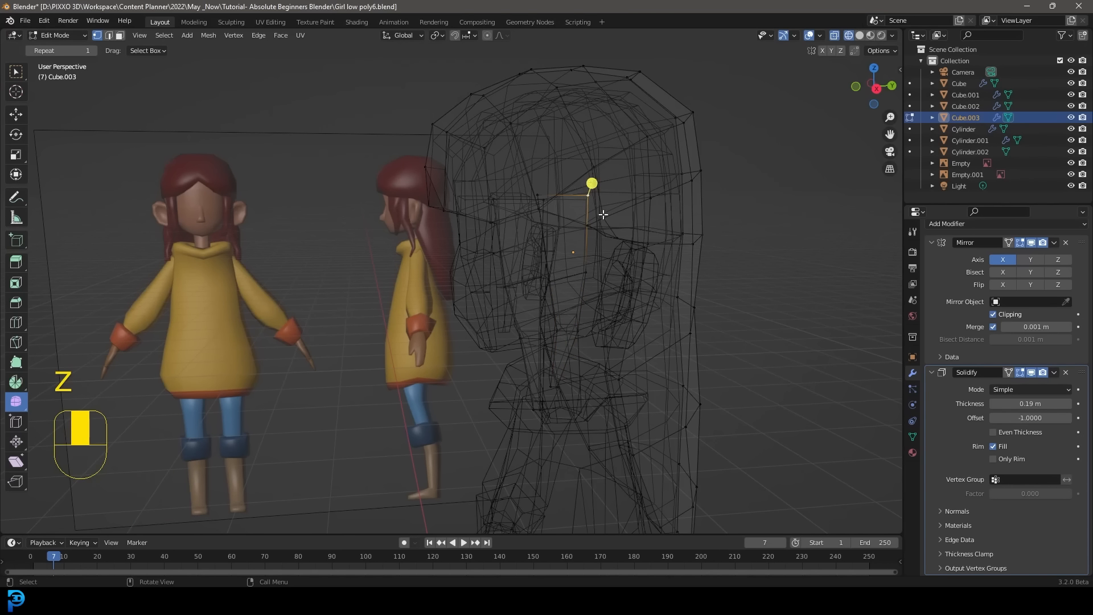
key(g)
click(615, 241)
key(z)
click(657, 240)
scroll(389, 352, down, 3)
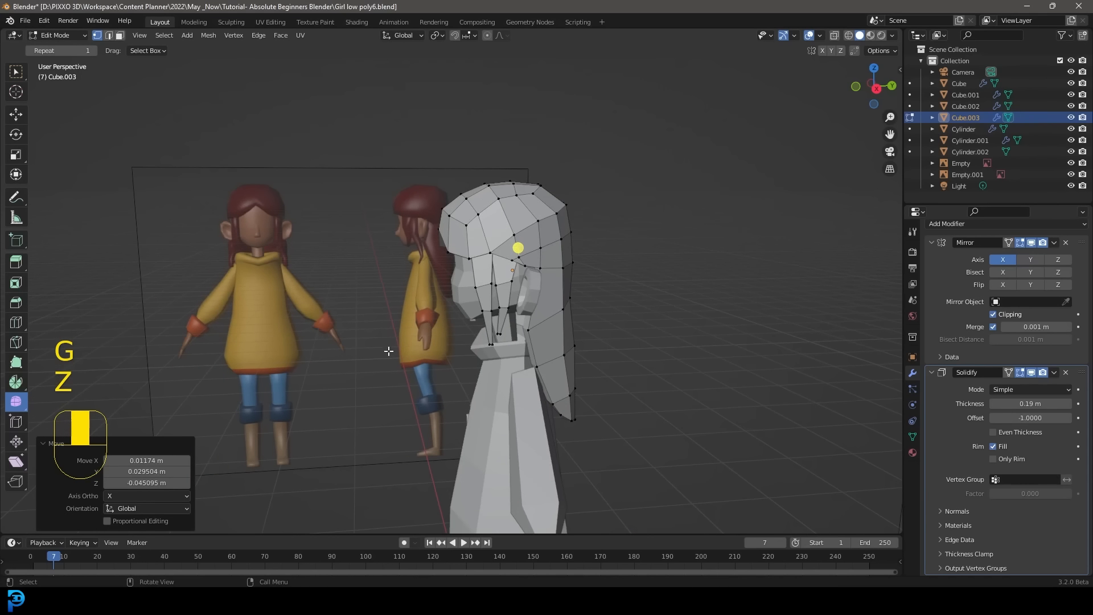
Check the hair from the front and right side, finish editing its mesh and deselect everything
key(KP_1)
key(KP_3)
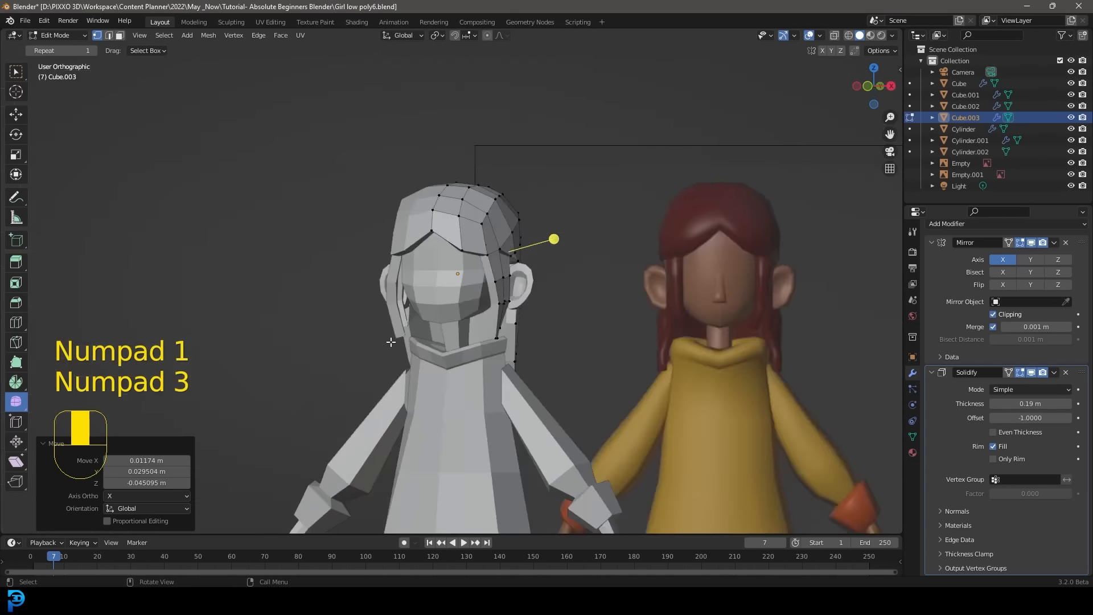
scroll(597, 237, down, 4)
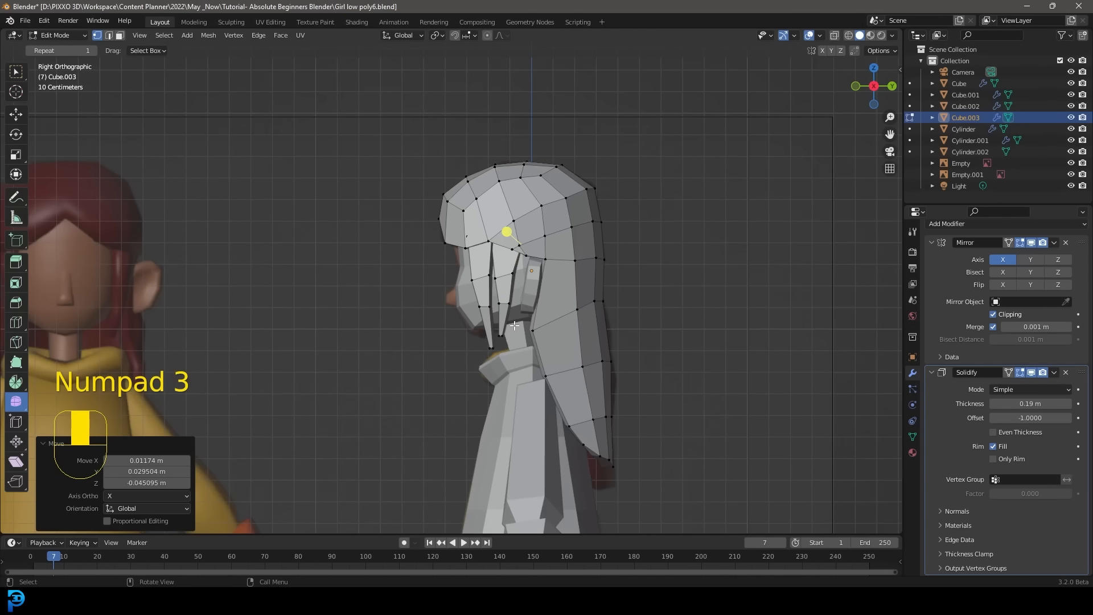
key(Tab)
middle_drag(524, 347, 624, 362)
key(alt+a)
scroll(623, 362, up, 3)
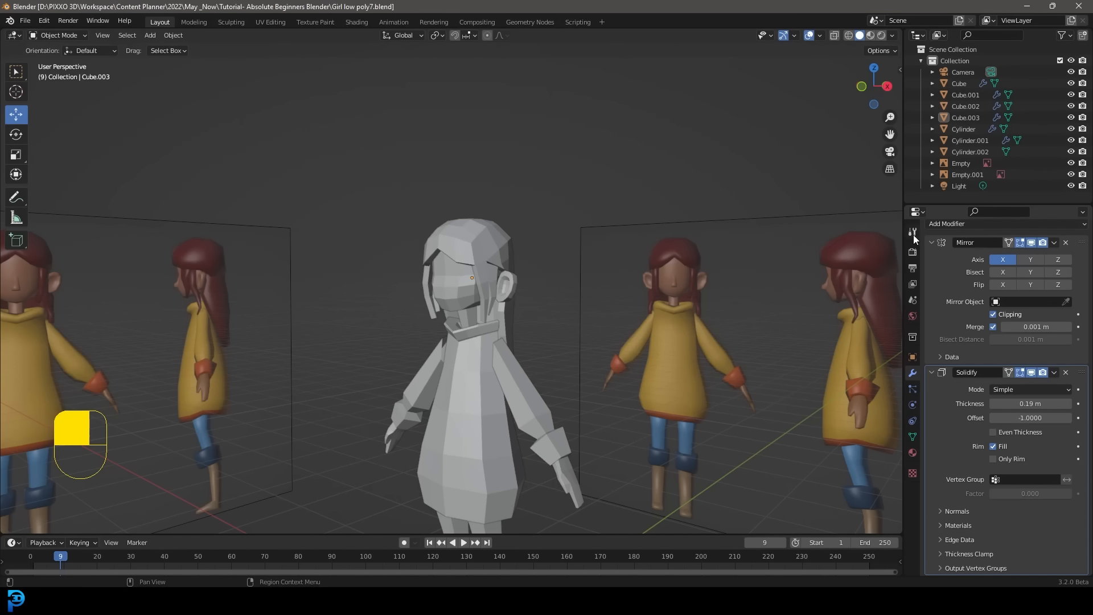
Create a new material on the sweater body and name it yellow
click(913, 453)
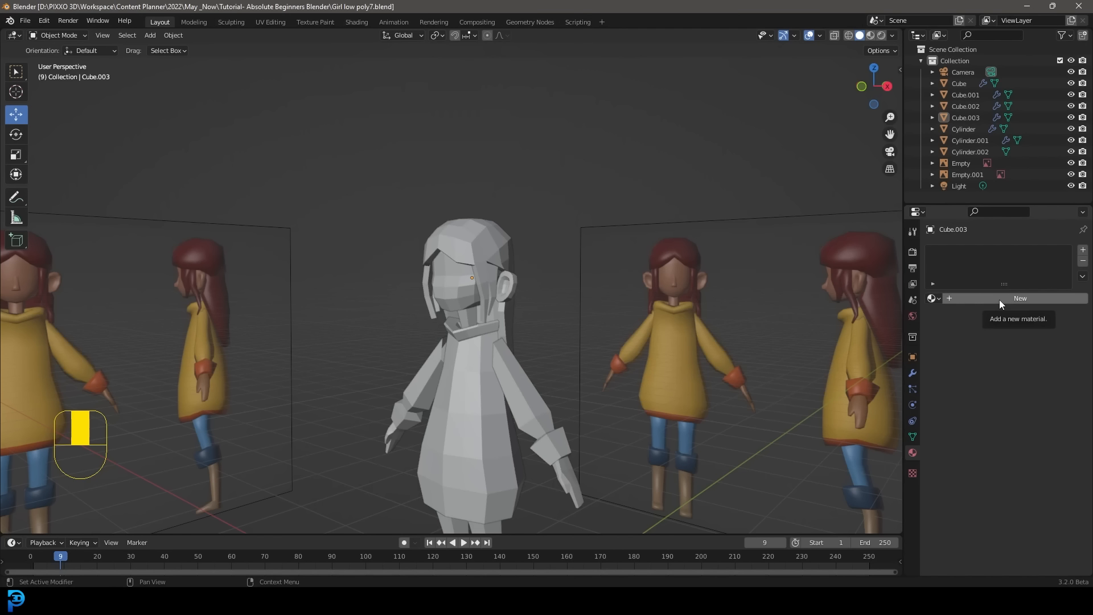
scroll(544, 317, down, 5)
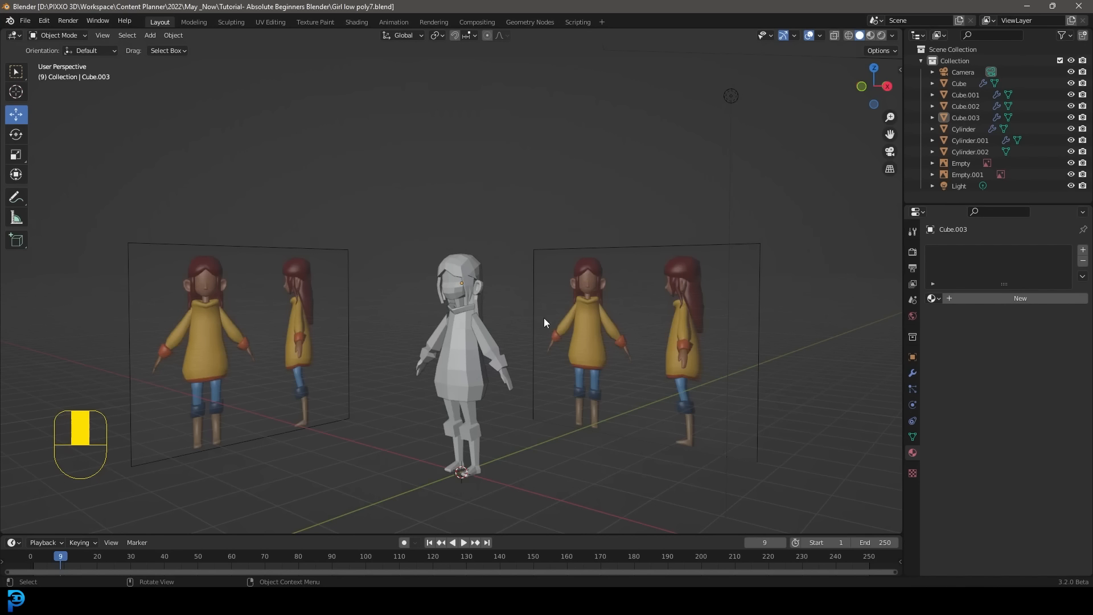
scroll(531, 335, down, 4)
middle_drag(531, 335, 508, 299)
scroll(445, 350, up, 6)
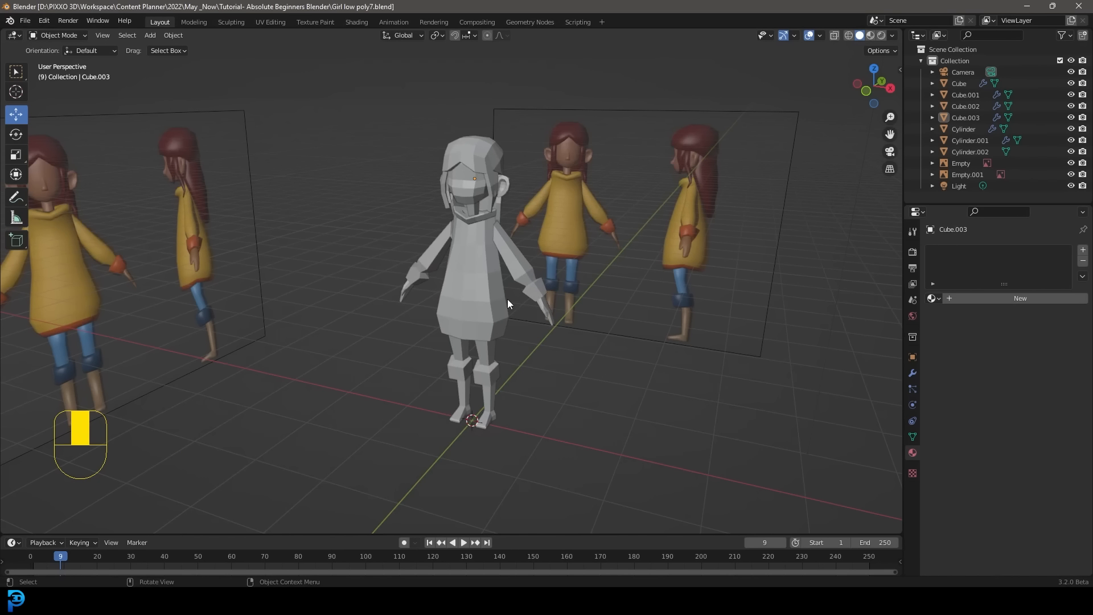
scroll(506, 303, up, 2)
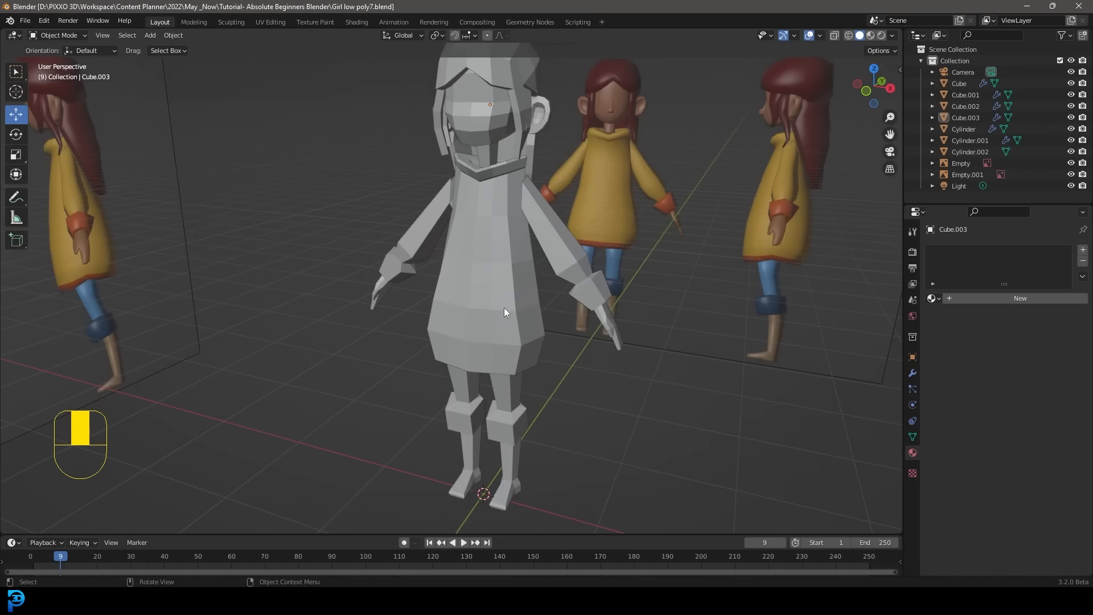
click(535, 327)
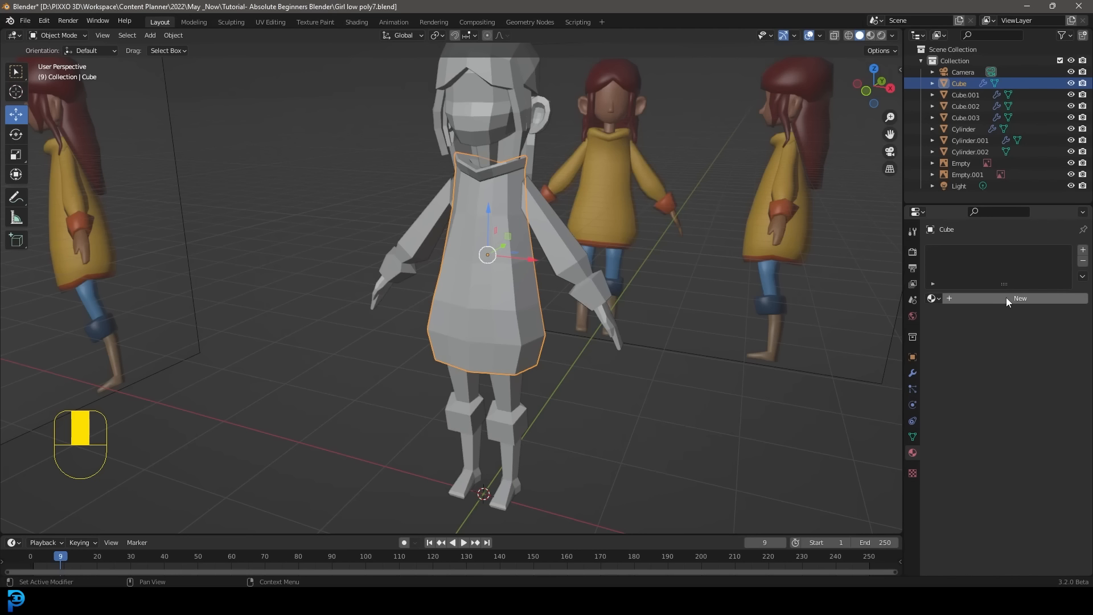
click(937, 299)
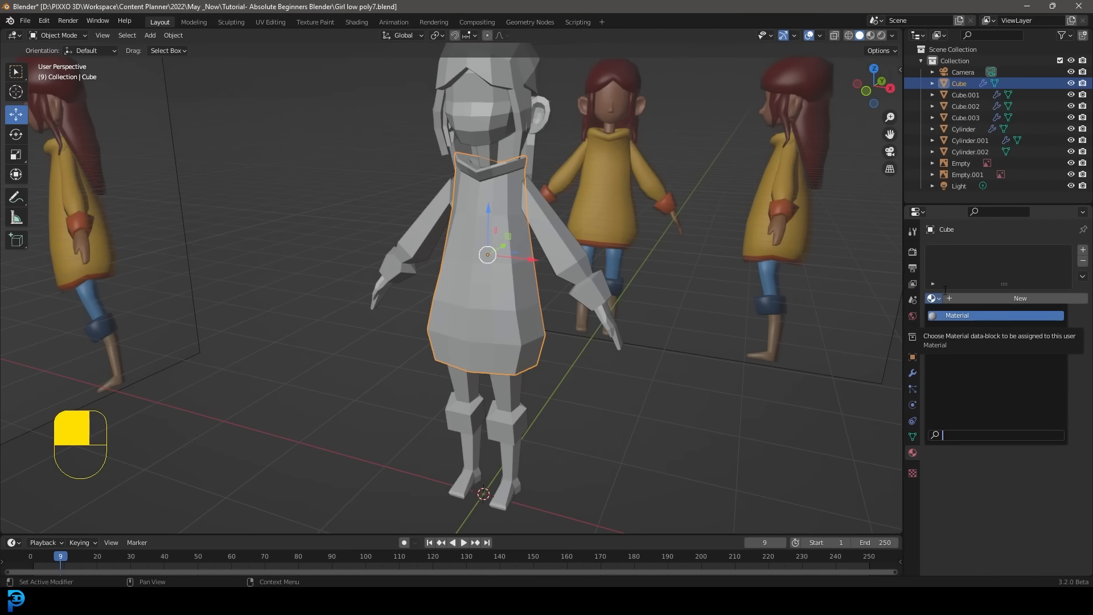
click(1036, 300)
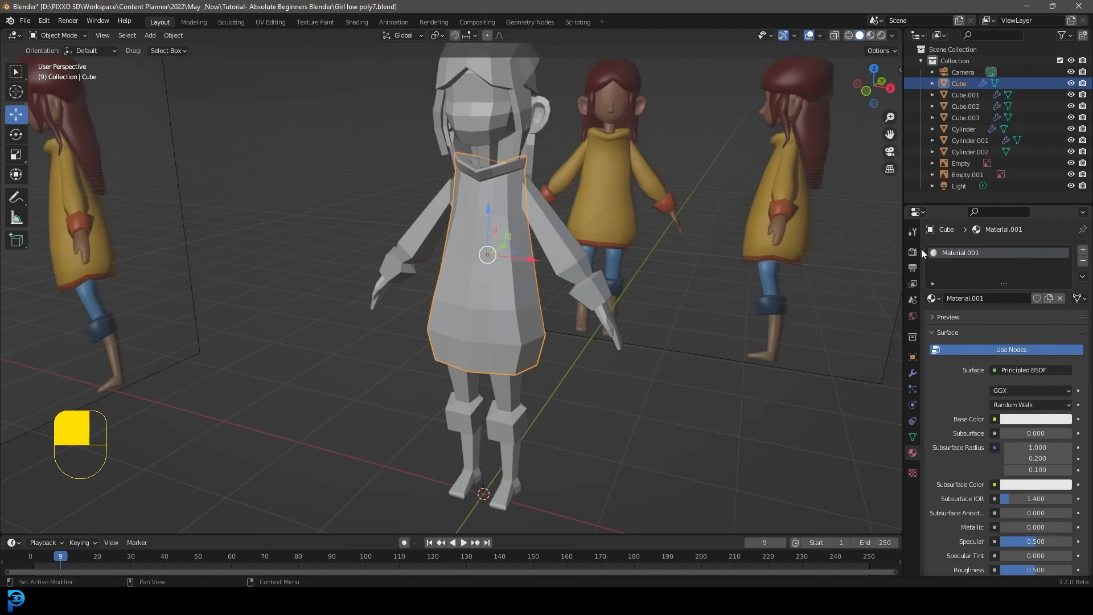
click(983, 297)
text(yellow)
key(Return)
Show the yellow material's preview and set its base color to a warm, saturated yellow
scroll(945, 342, down, 2)
click(947, 272)
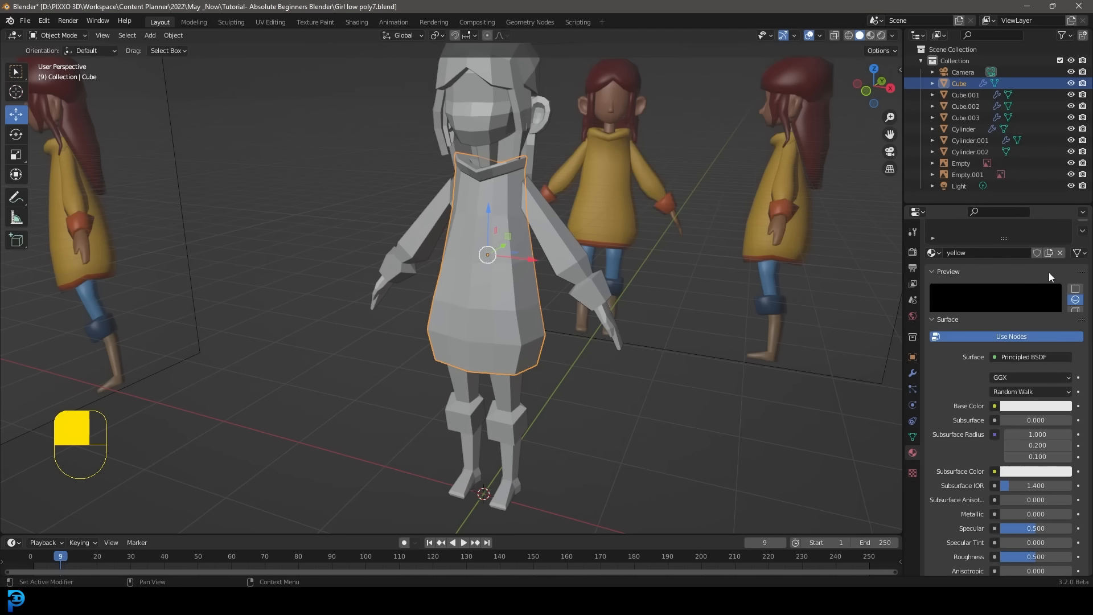
scroll(1007, 308, down, 2)
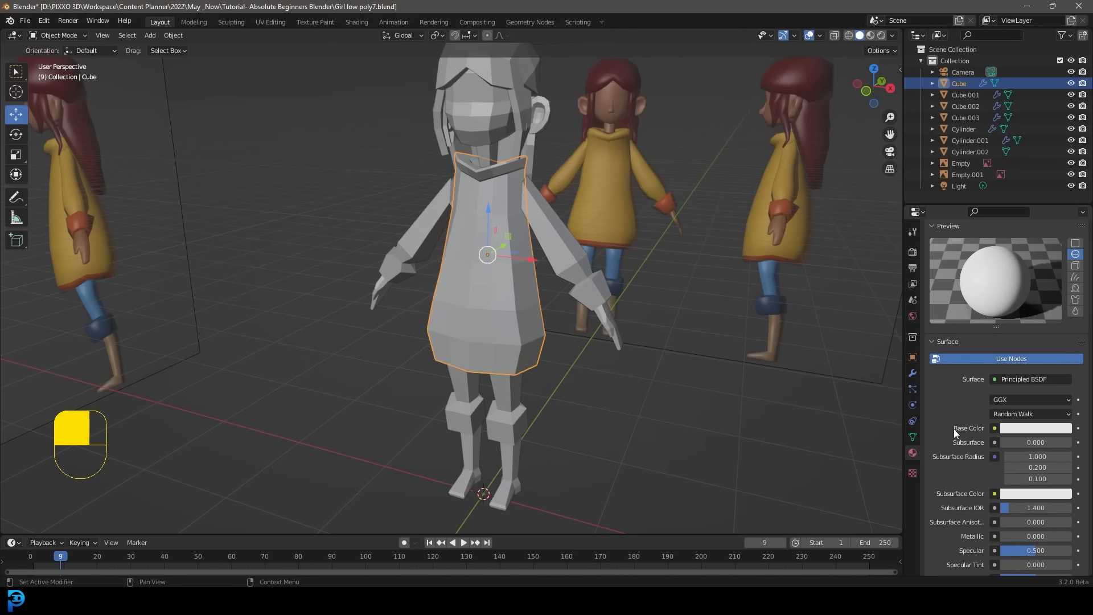
scroll(1000, 399, down, 2)
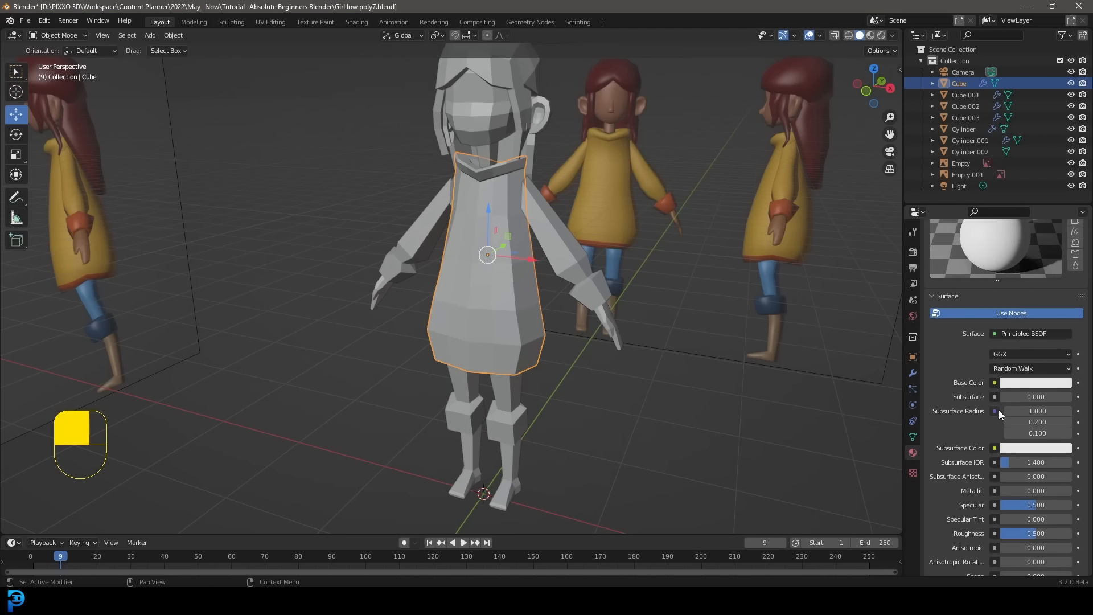
scroll(999, 410, down, 1)
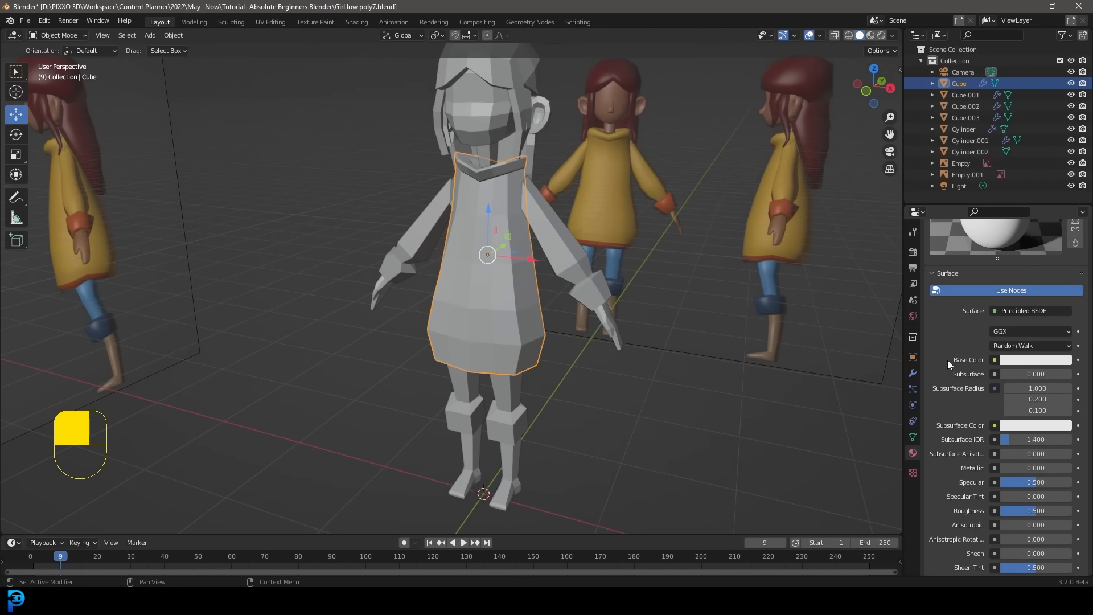
click(1021, 361)
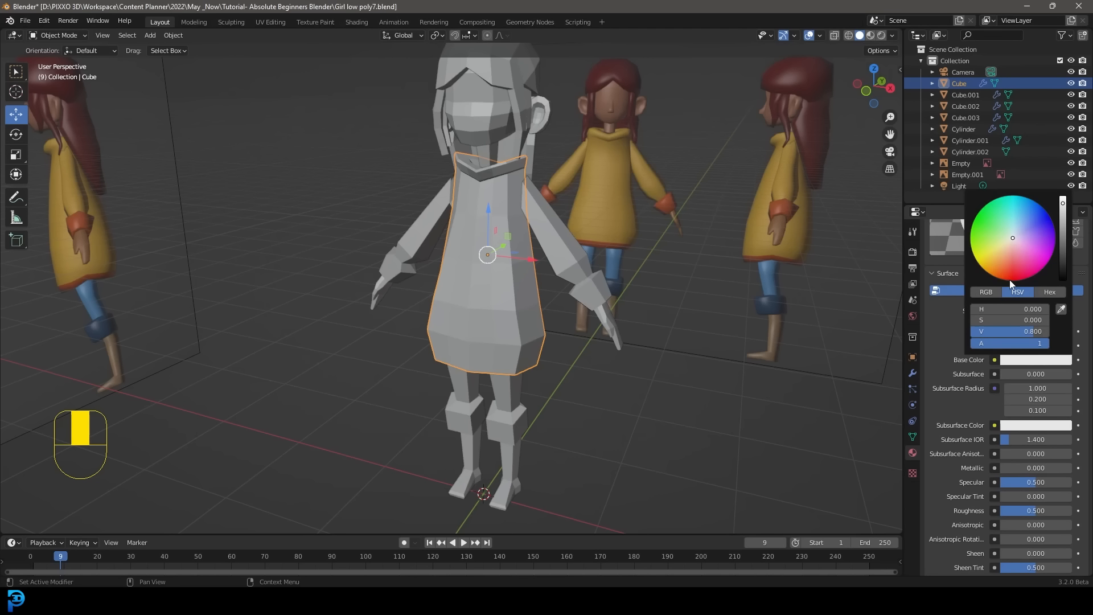
click(995, 252)
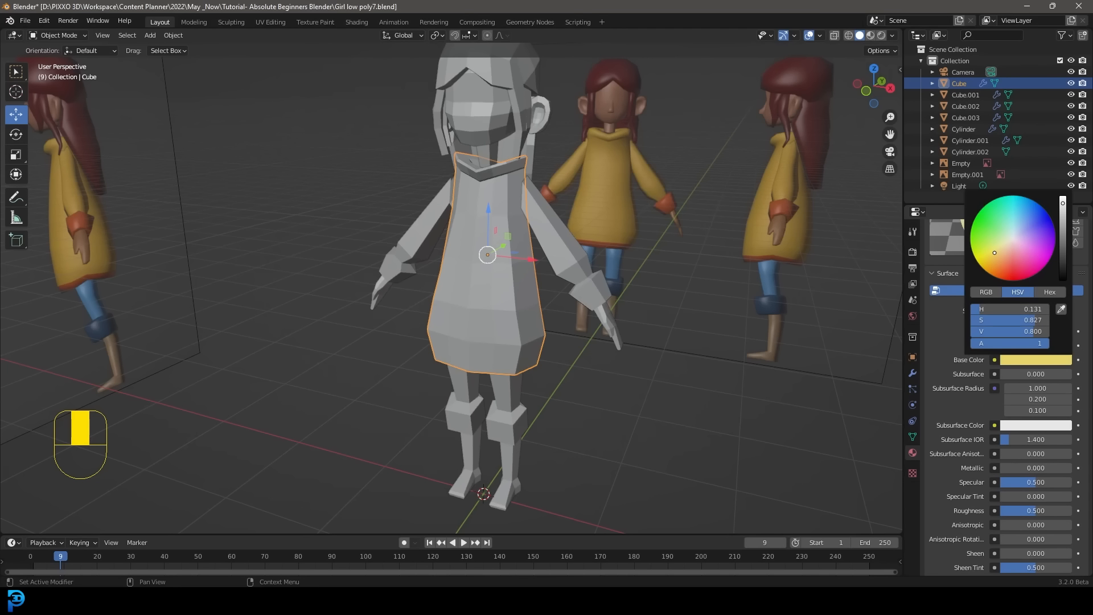
drag(994, 252, 993, 256)
mouse_move(1061, 200)
mouse_down()
mouse_move(1062, 250)
mouse_move(1062, 201)
mouse_up()
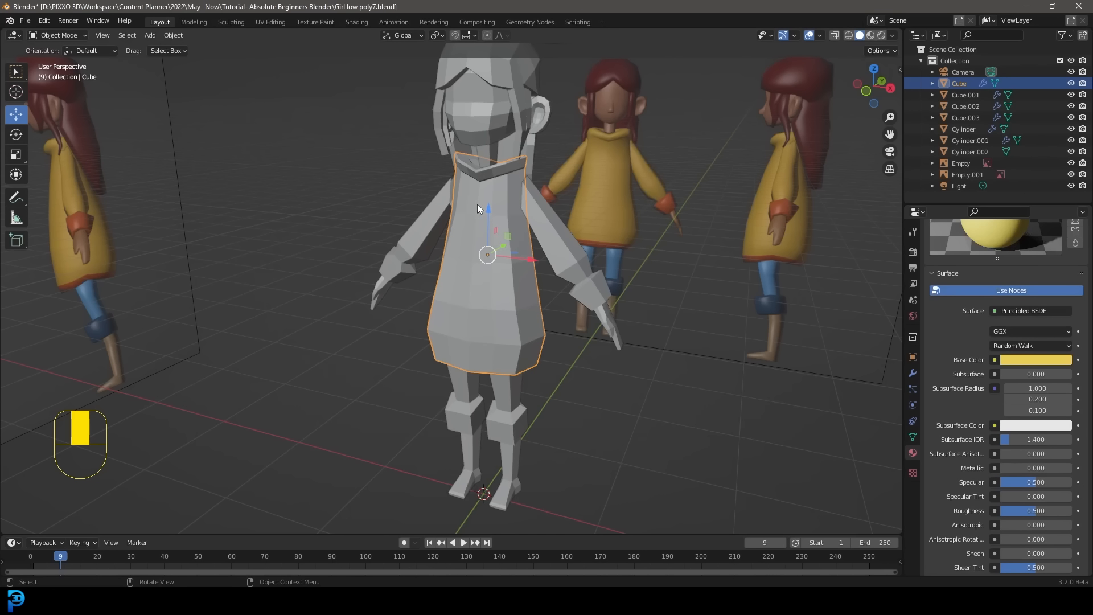
Display the model in Rendered shading and examine the lit sweater from the side and front
scroll(474, 223, down, 3)
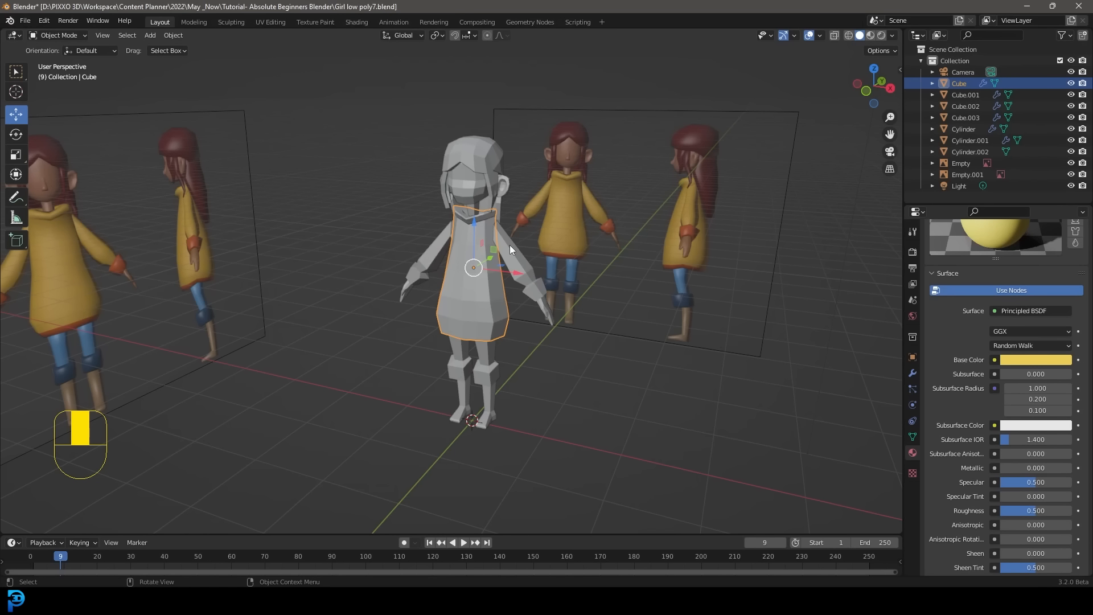
key(z)
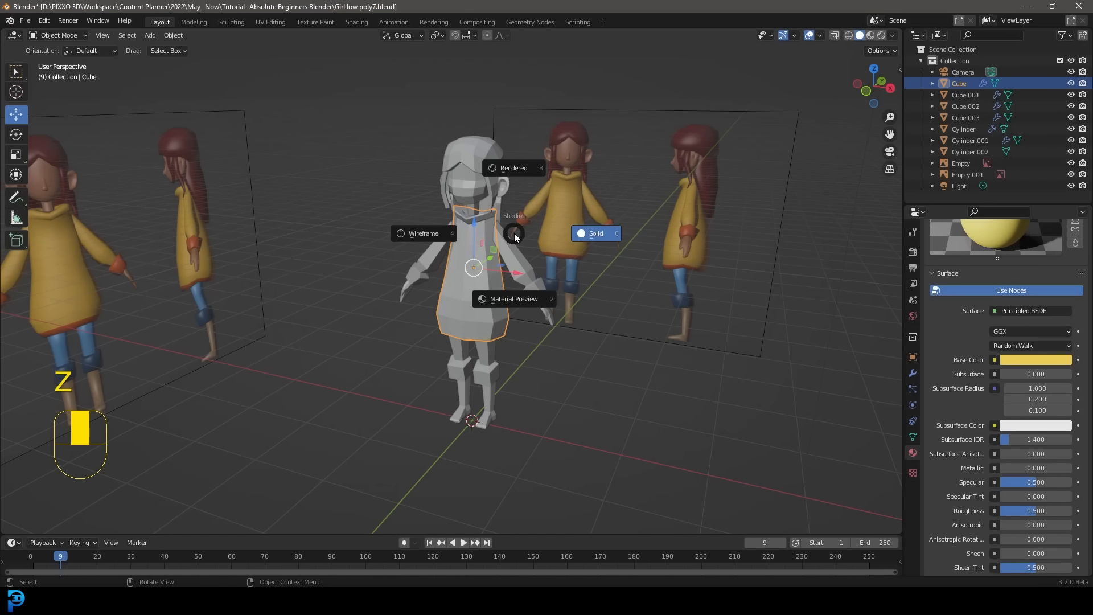
click(507, 169)
mouse_move(507, 170)
middle_down()
mouse_move(490, 405)
mouse_move(556, 338)
mouse_move(519, 323)
middle_up()
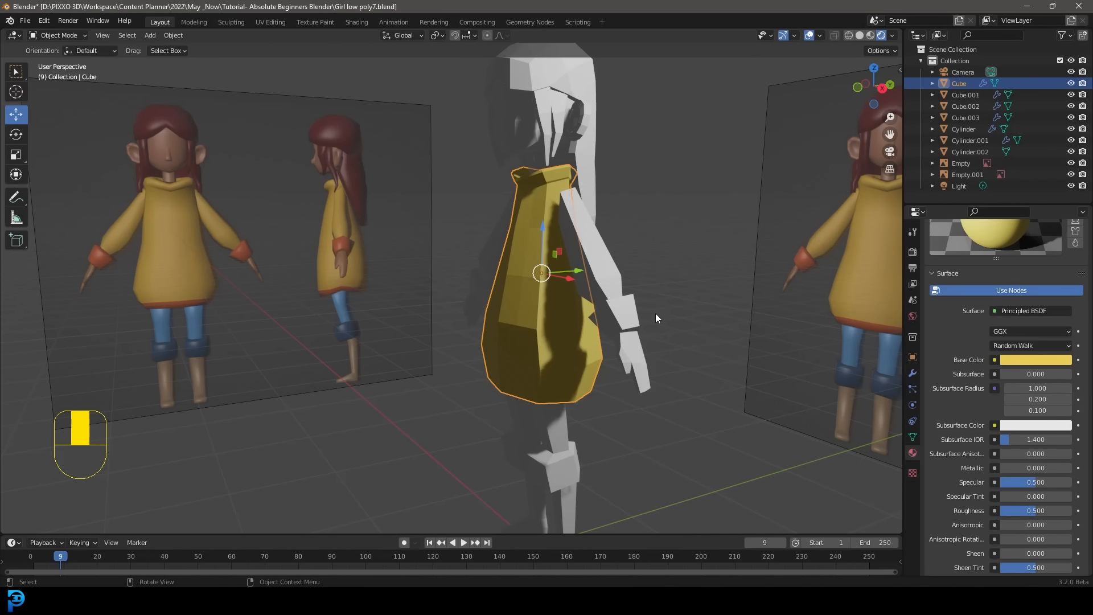
middle_drag(656, 315, 496, 261)
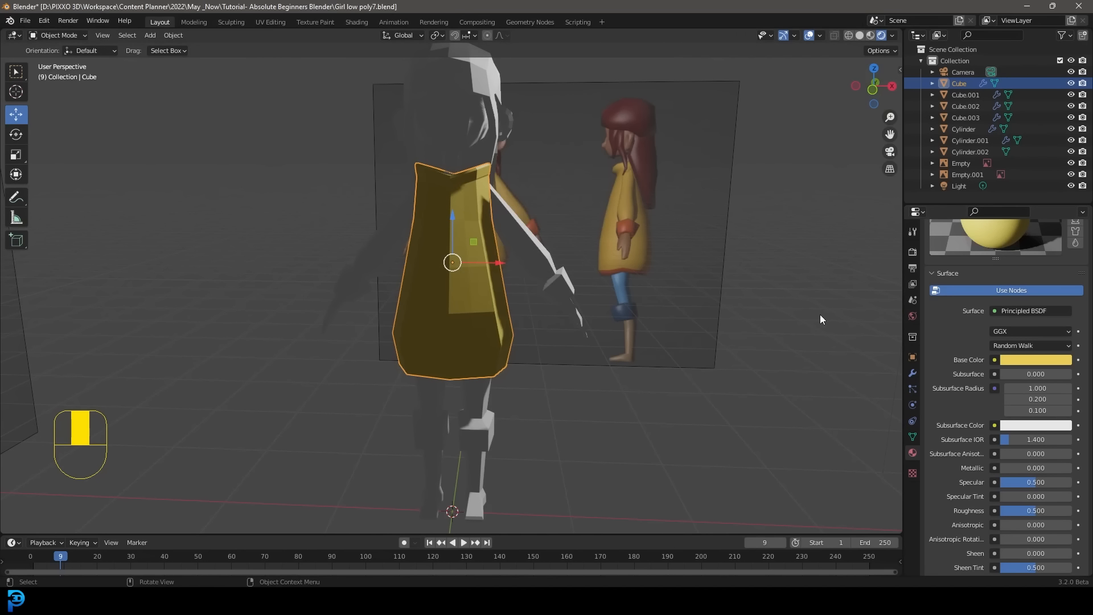
Set the render engine to Cycles and its device to GPU Compute
click(913, 252)
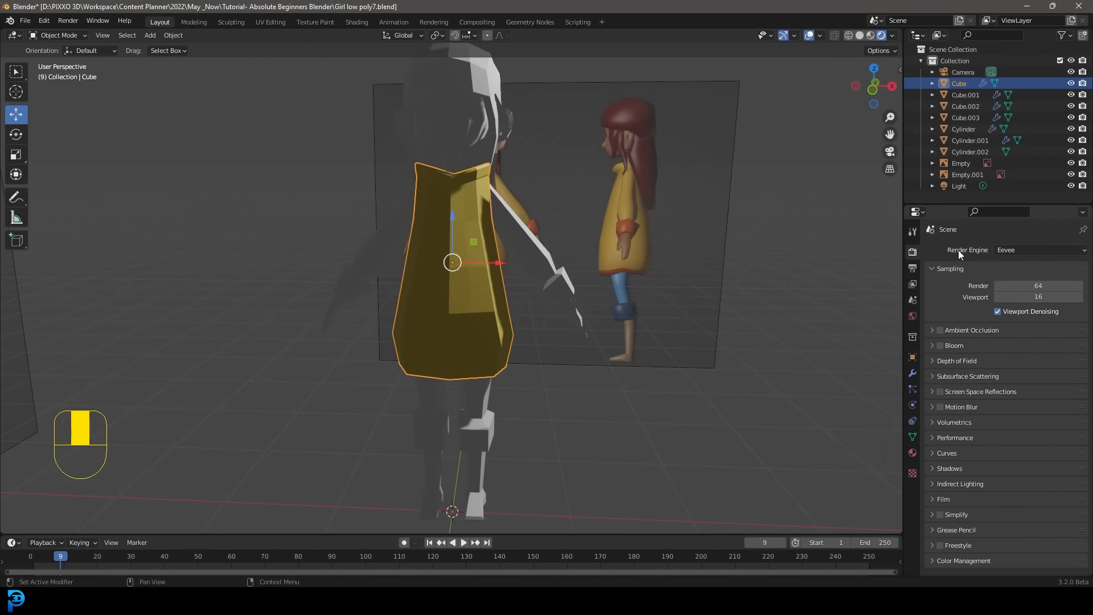
click(1010, 251)
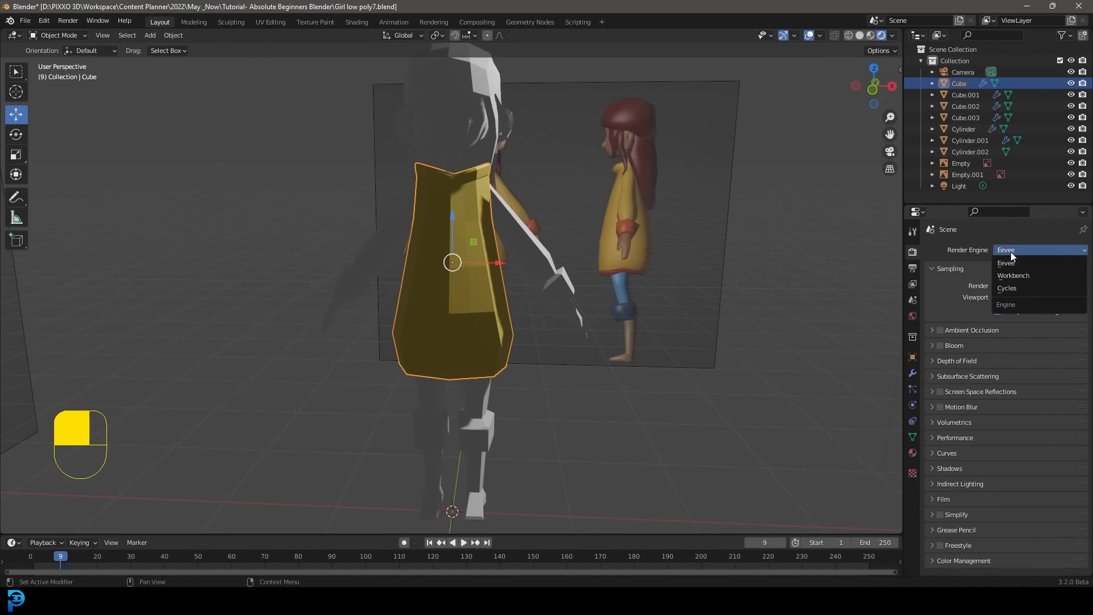
click(1013, 289)
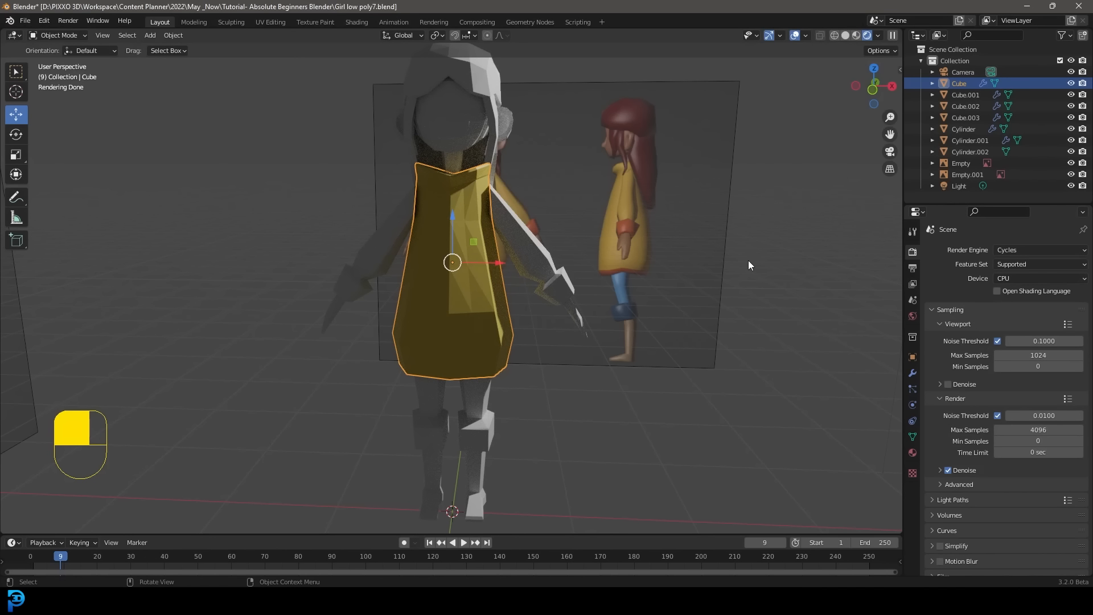
click(1012, 278)
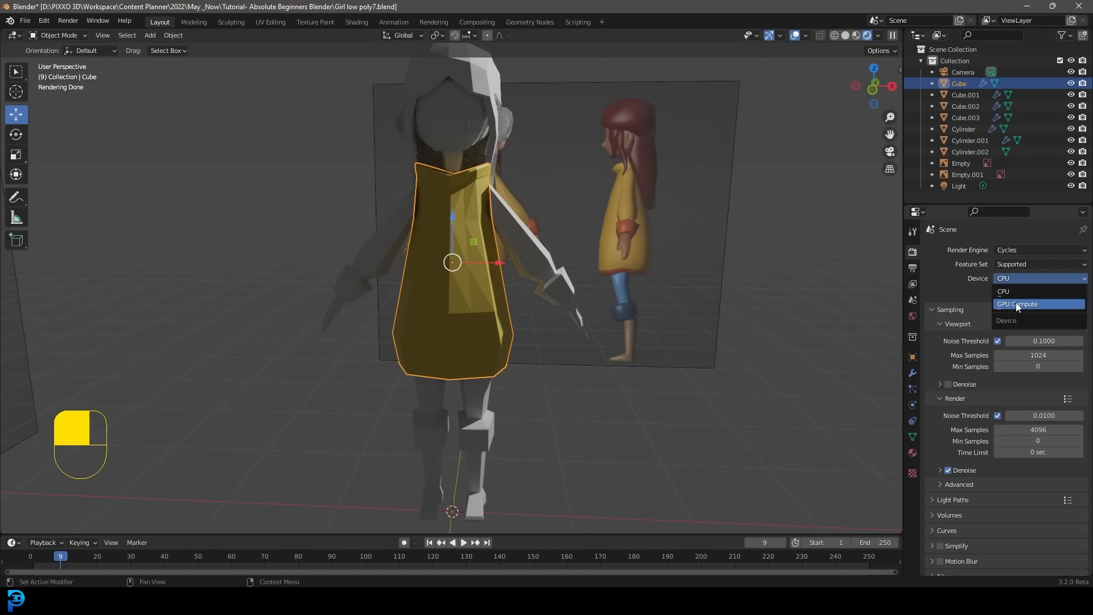
click(1015, 304)
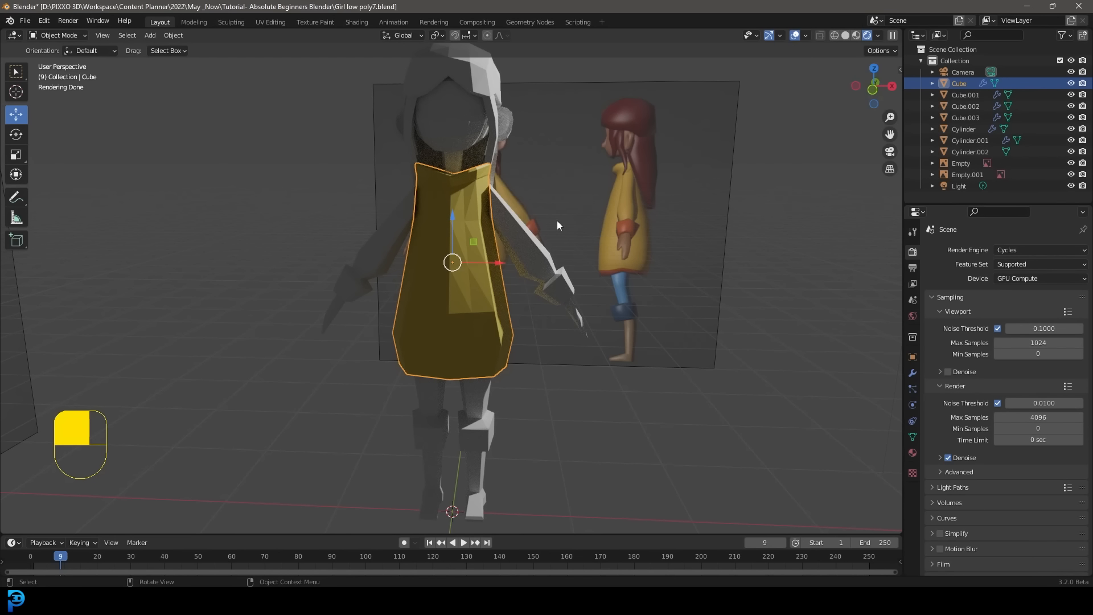
Switch the viewport shading to Material Preview and view the sweater in front orthographic view
middle_drag(582, 234, 503, 203)
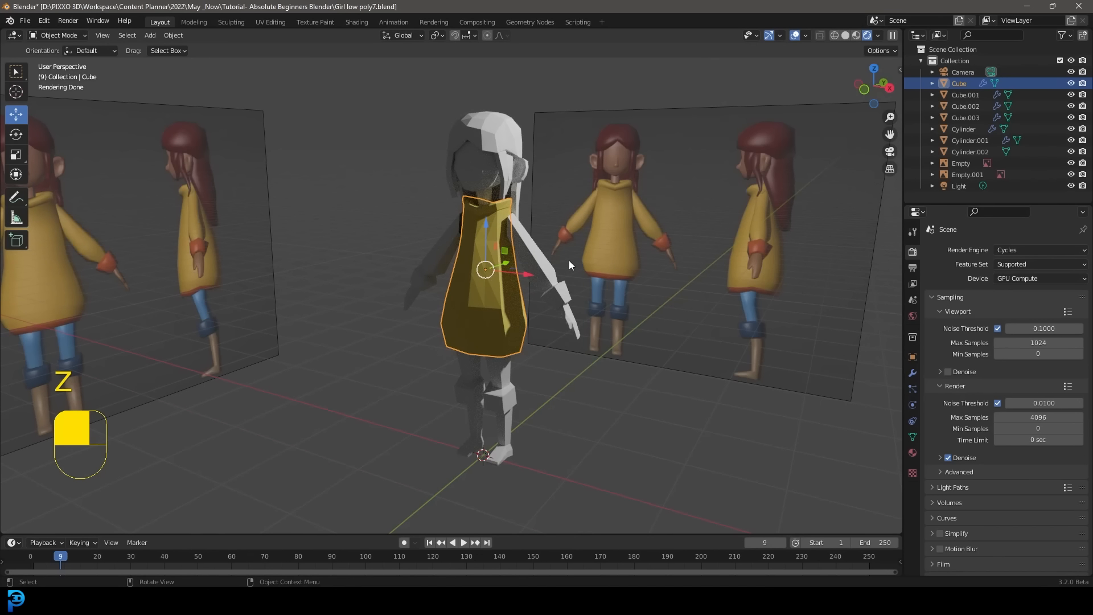
scroll(568, 261, up, 2)
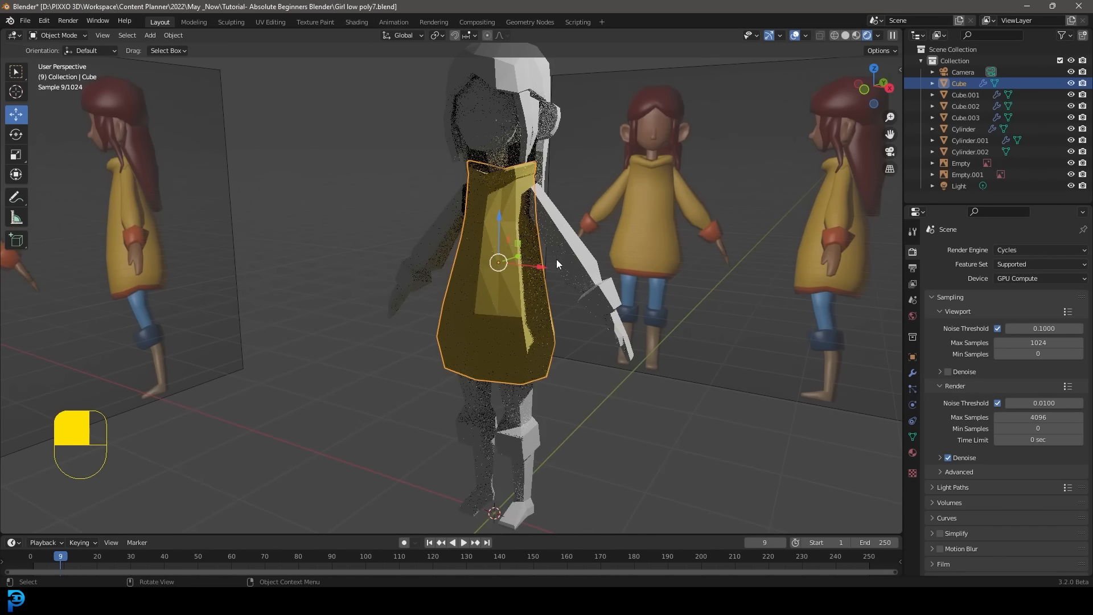
key(z)
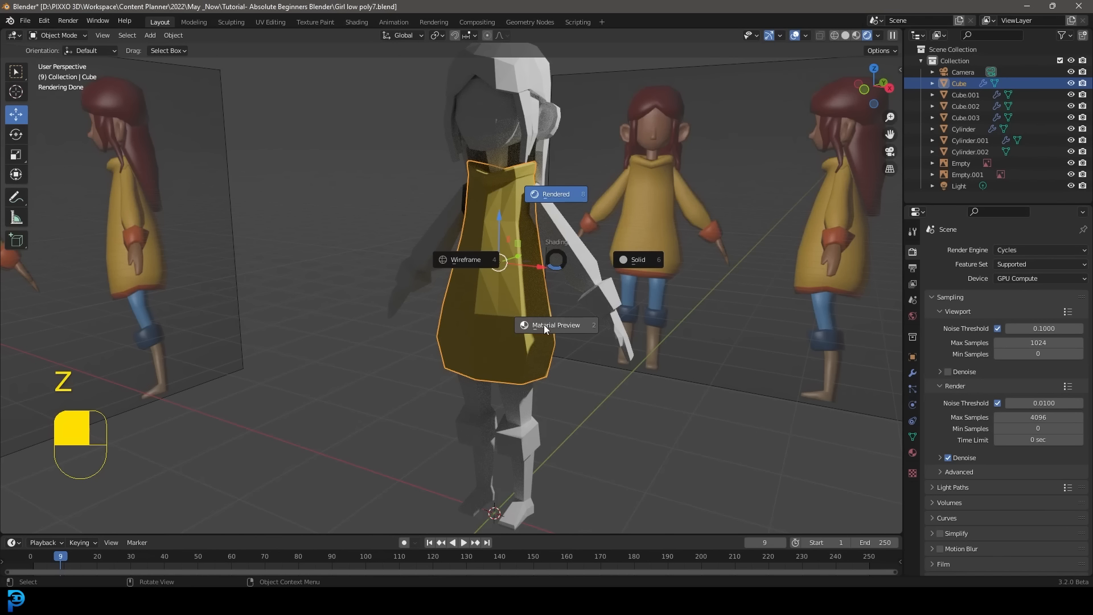
click(544, 325)
scroll(575, 262, down, 3)
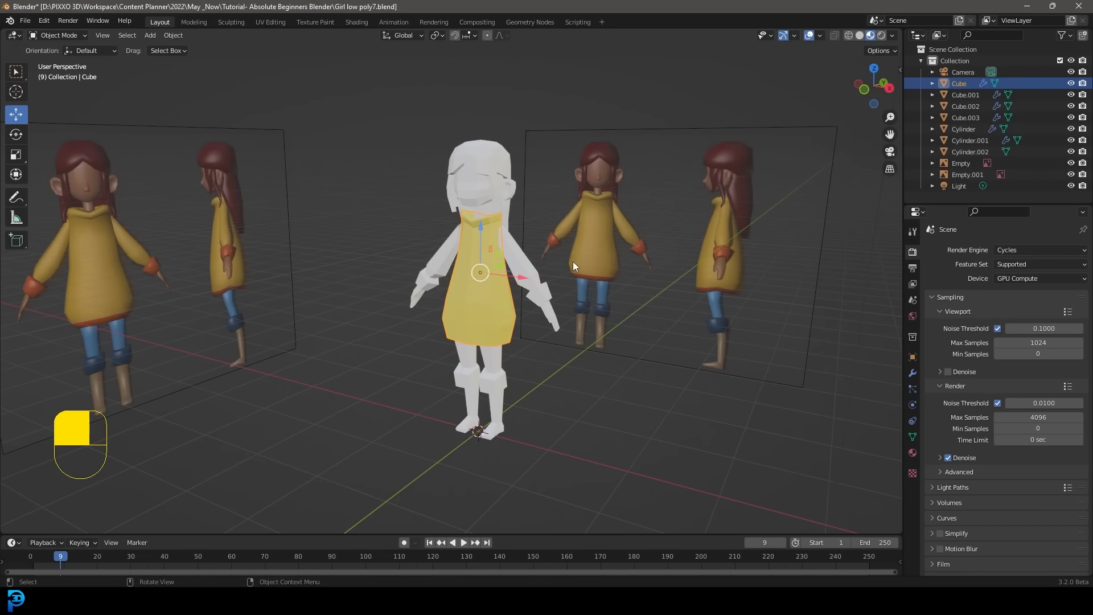
scroll(573, 261, up, 2)
key(z)
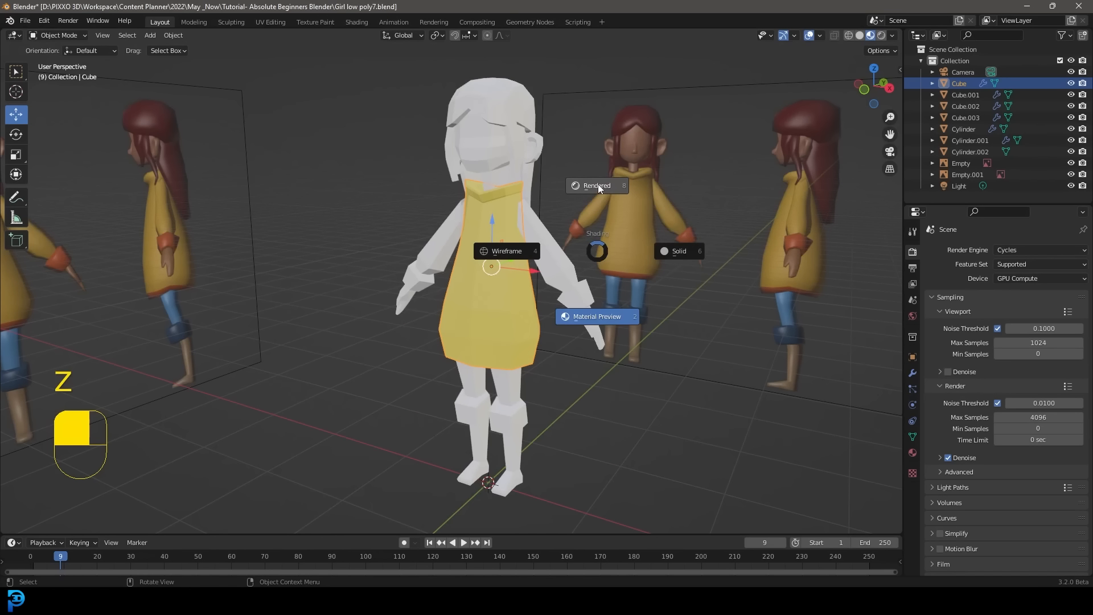
middle_drag(631, 239, 463, 214)
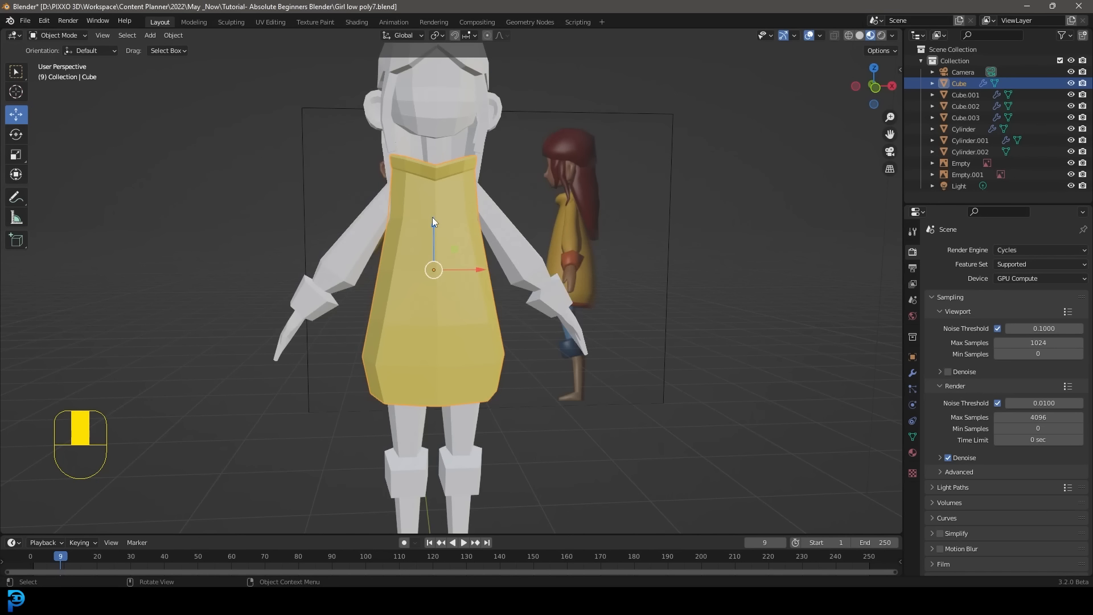
key(KP_1)
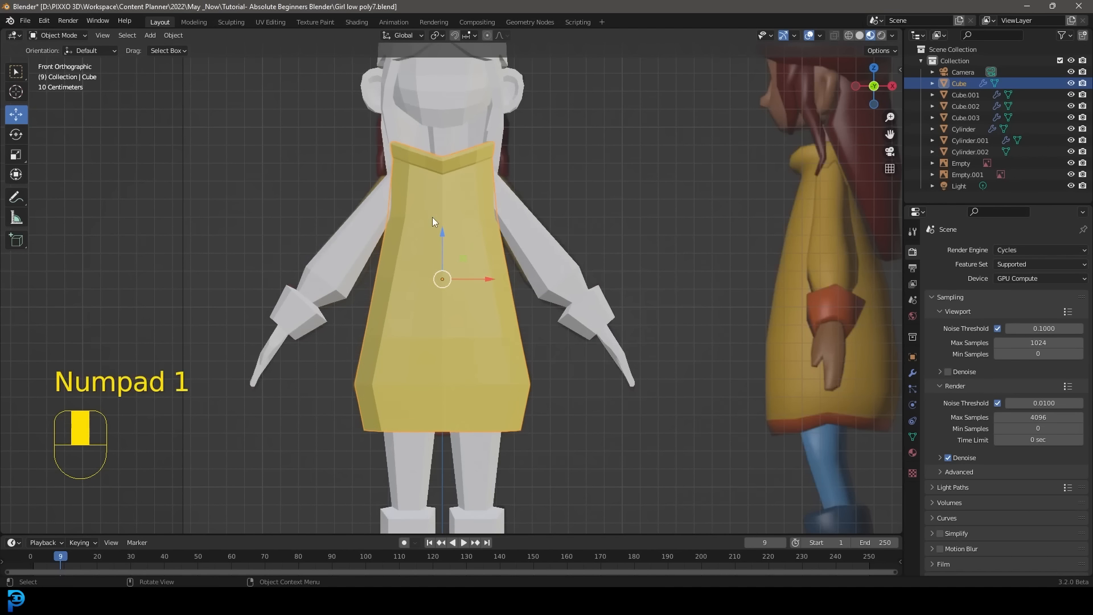
Cut a horizontal edge loop around the sweater's lowest section and slide it down close to the hem
click(912, 453)
scroll(490, 342, down, 2)
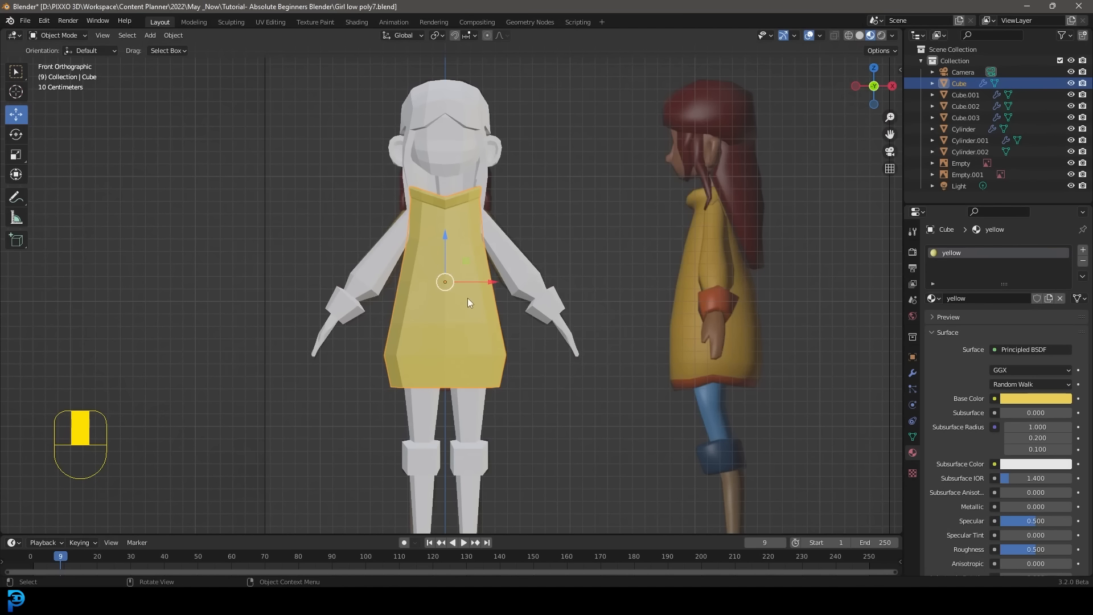
key(g)
scroll(507, 337, up, 4)
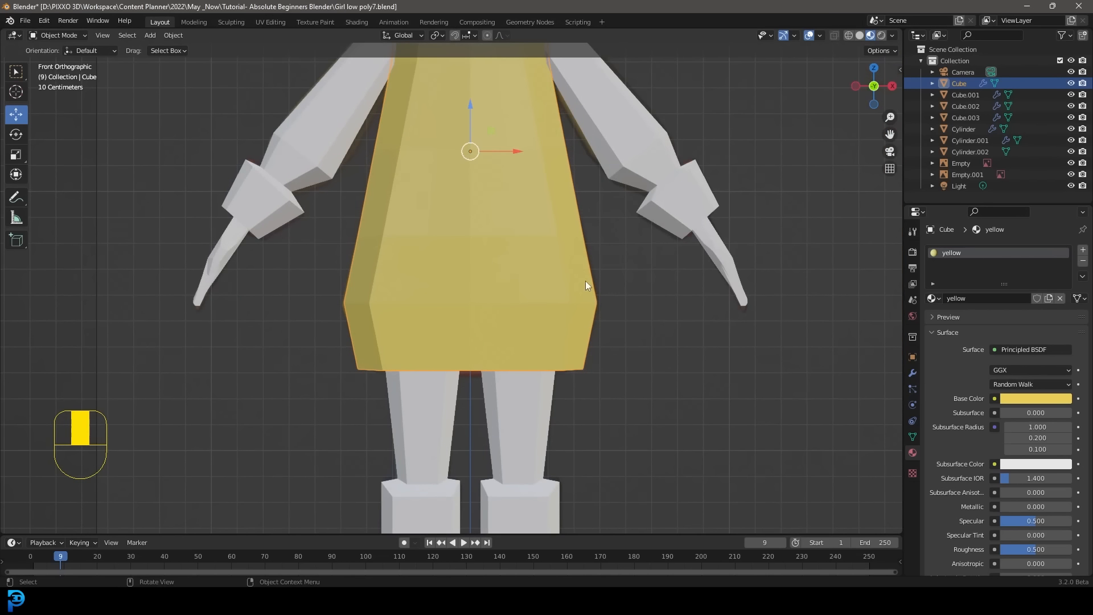
key(Tab)
scroll(626, 246, up, 2)
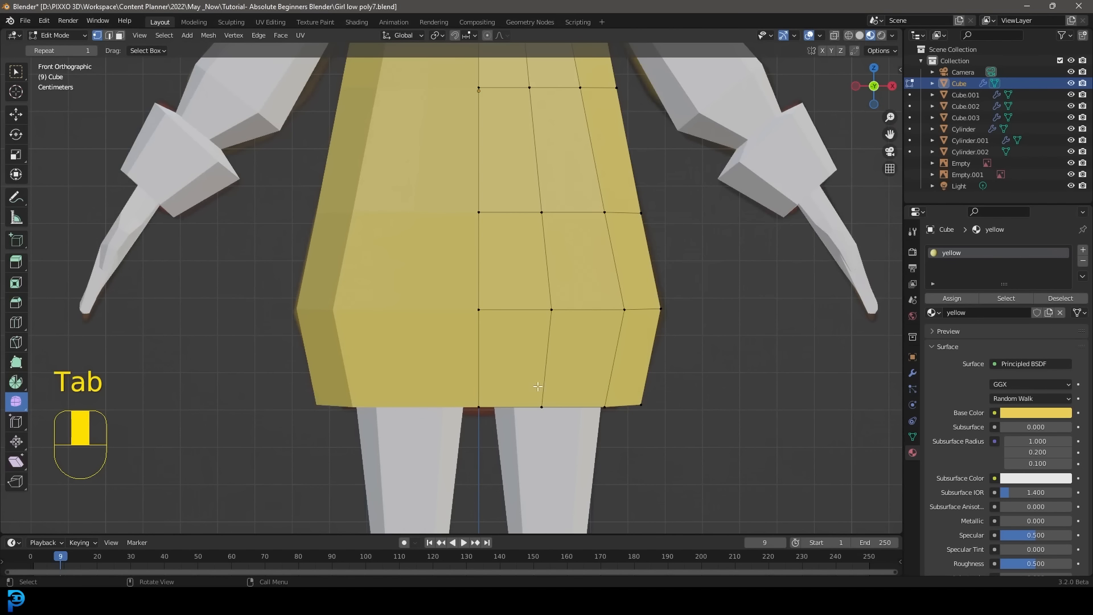
scroll(538, 386, up, 2)
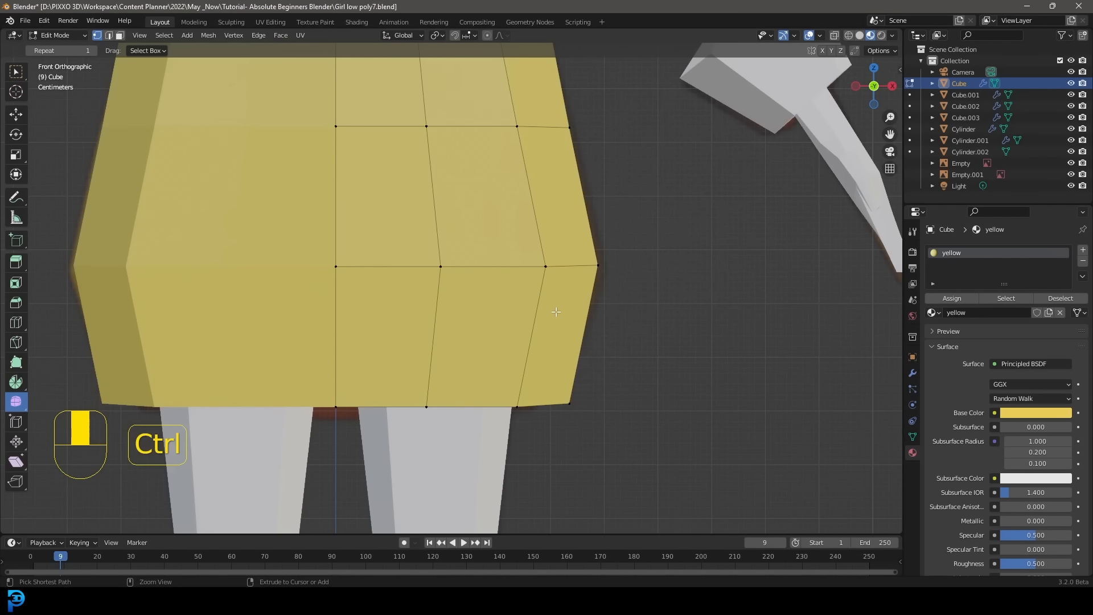
key(ctrl+r)
click(538, 333)
right_click(538, 333)
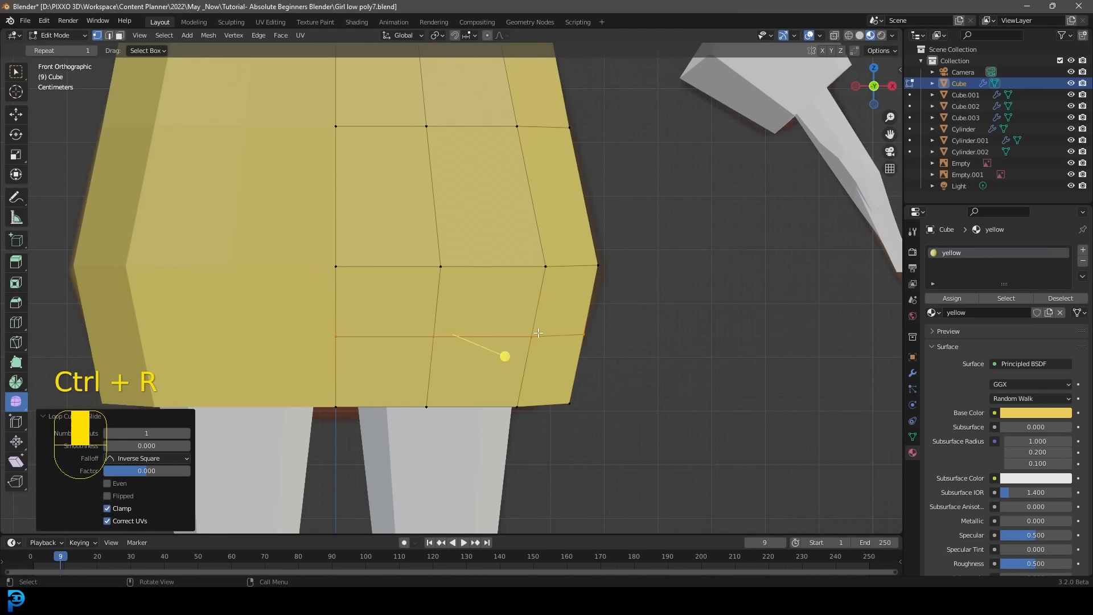
key(g)
key(g)
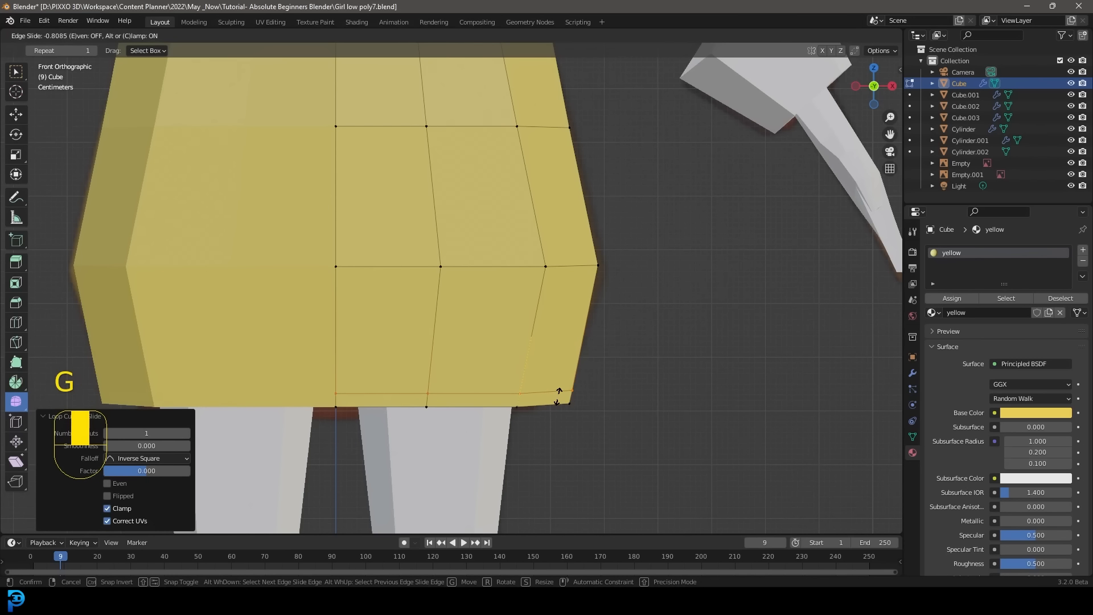
click(559, 392)
Fatten the new hem loop outward by about 0.028 m and move it up about 0.018 m
key(alt+s)
click(707, 419)
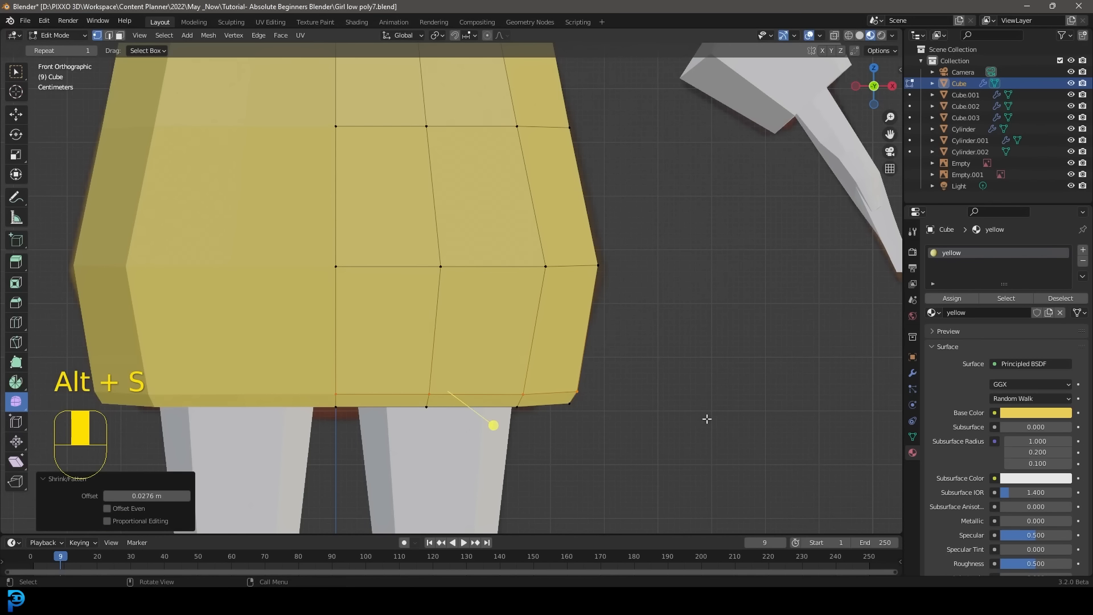
key(g)
click(609, 415)
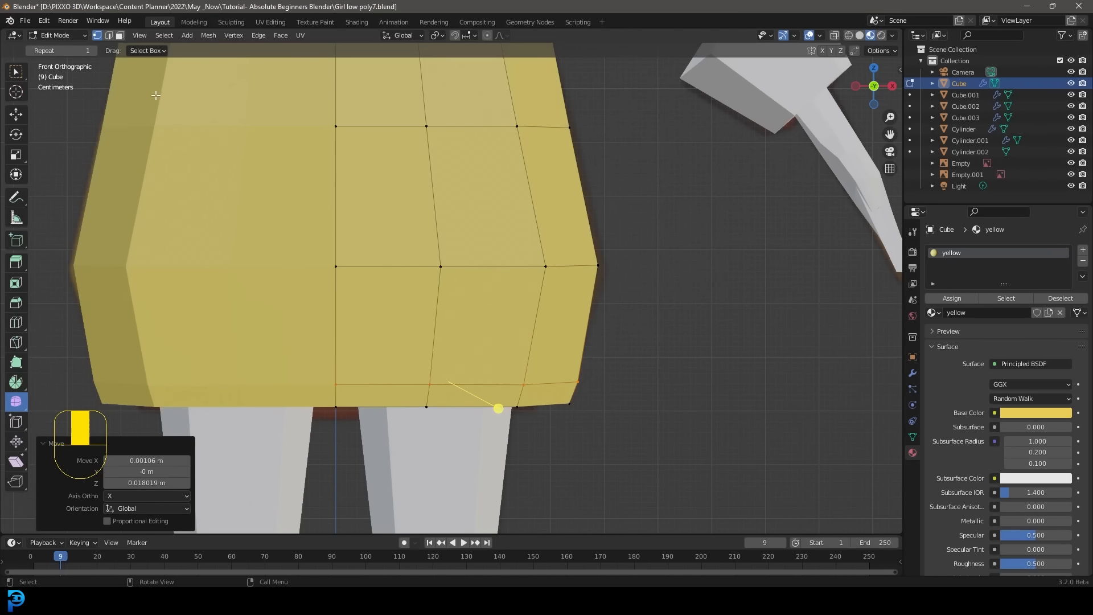
Switch to face selection and select the narrow ring of faces along the sweater's hem
key(alt+a)
click(120, 36)
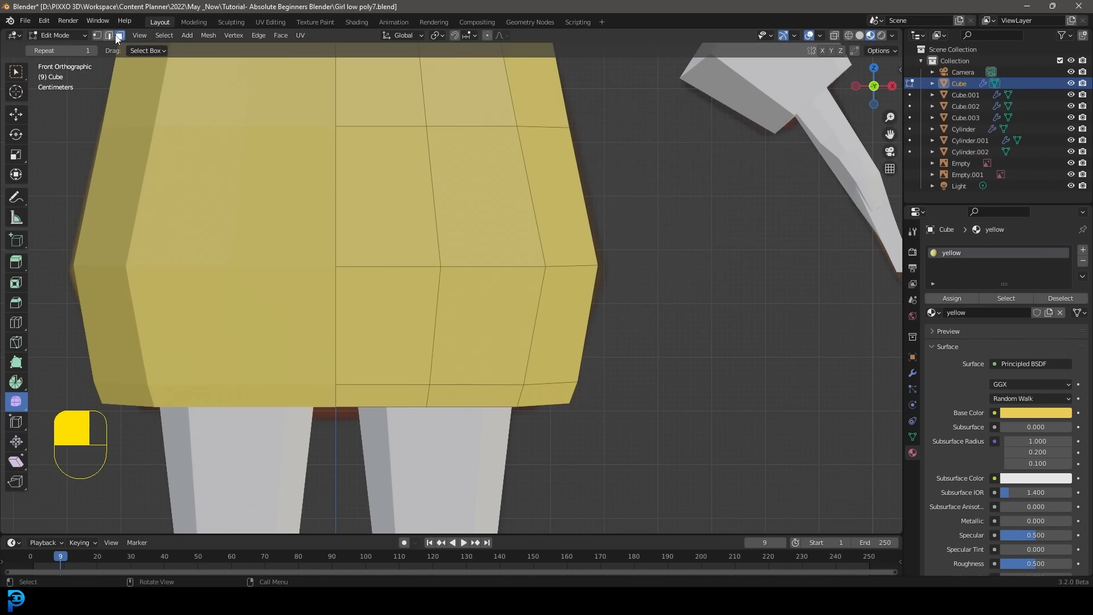
alt+shift+click(521, 396)
middle_drag(688, 390, 814, 330)
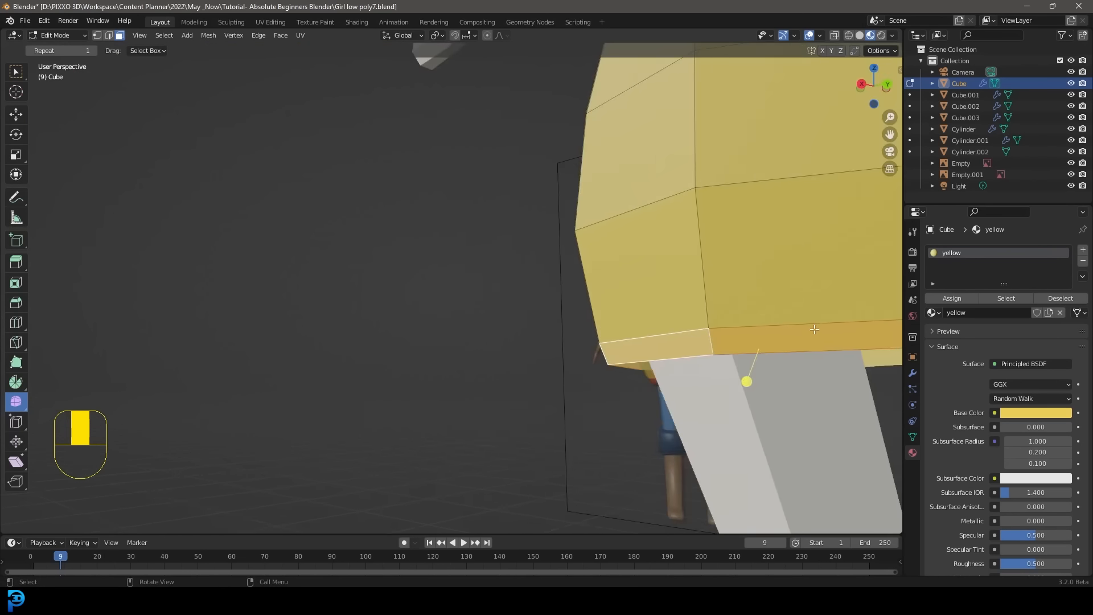
scroll(814, 329, down, 6)
middle_drag(606, 344, 720, 371)
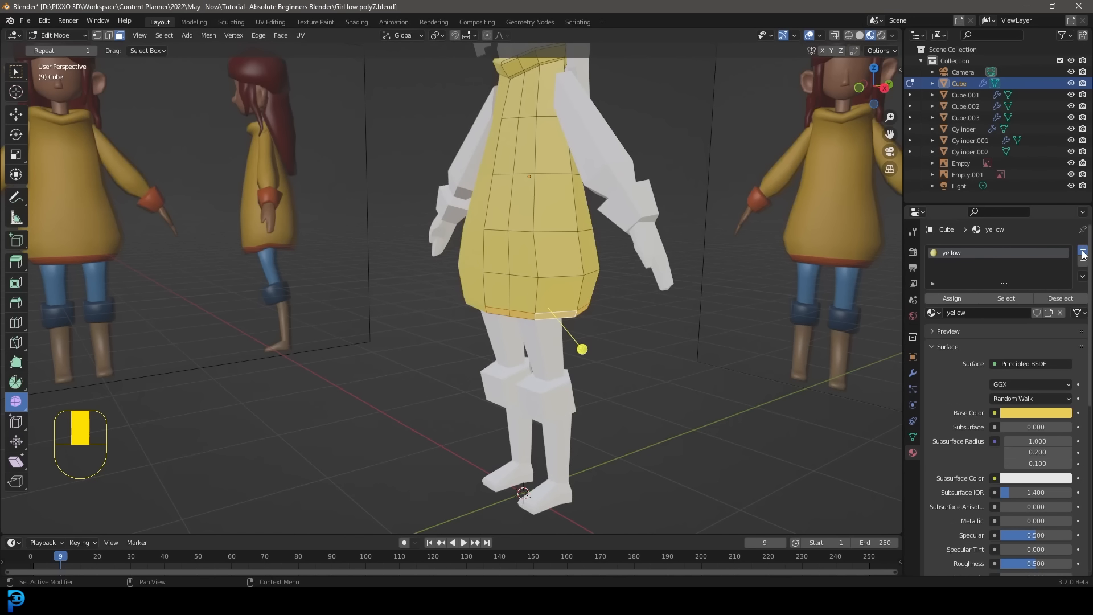
Add a second material slot with a new material named red and assign it to the selected hem faces
click(1083, 251)
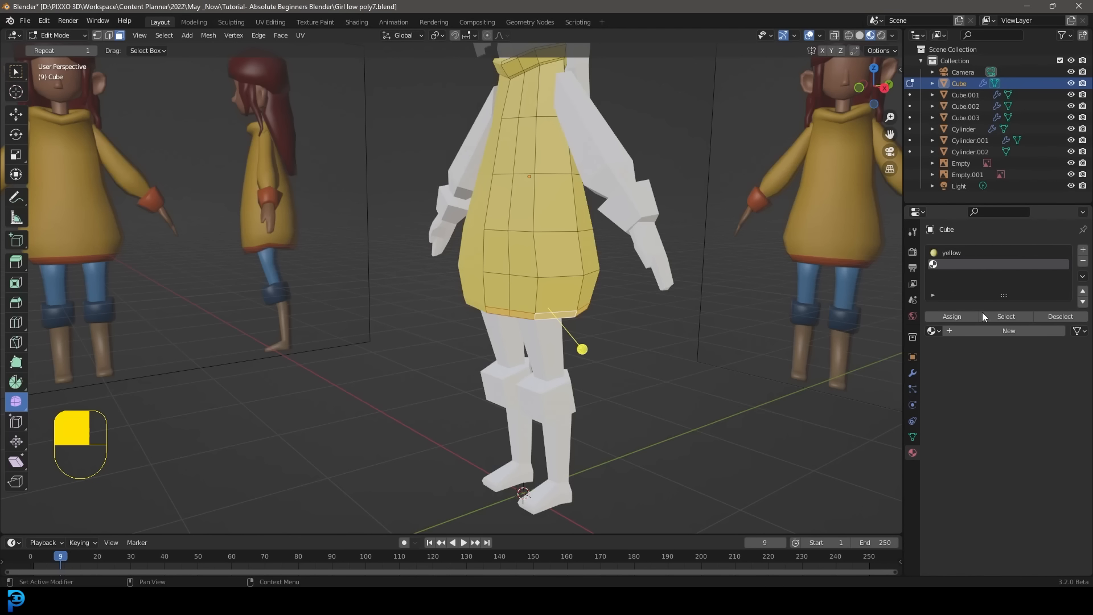
click(996, 331)
double_click(968, 331)
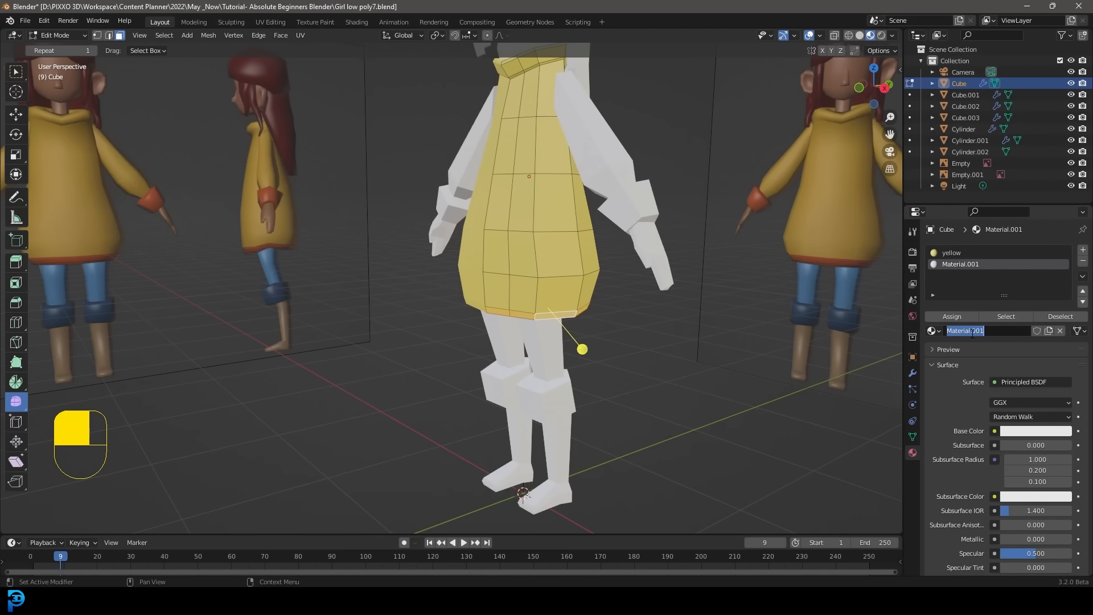
text(red)
key(Return)
middle_drag(551, 360, 599, 334)
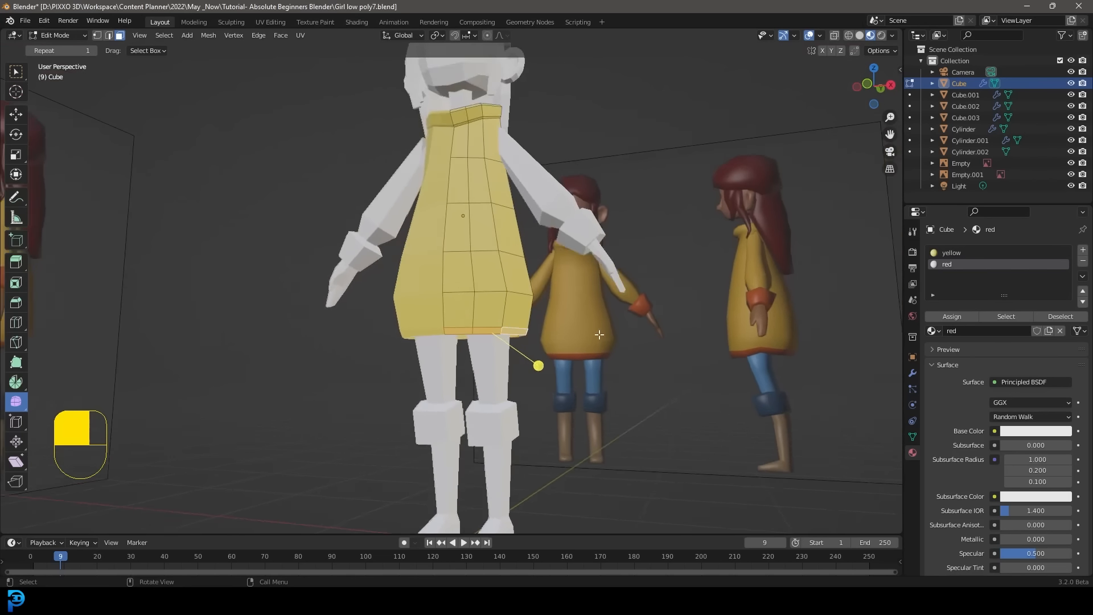
scroll(598, 334, up, 1)
click(952, 317)
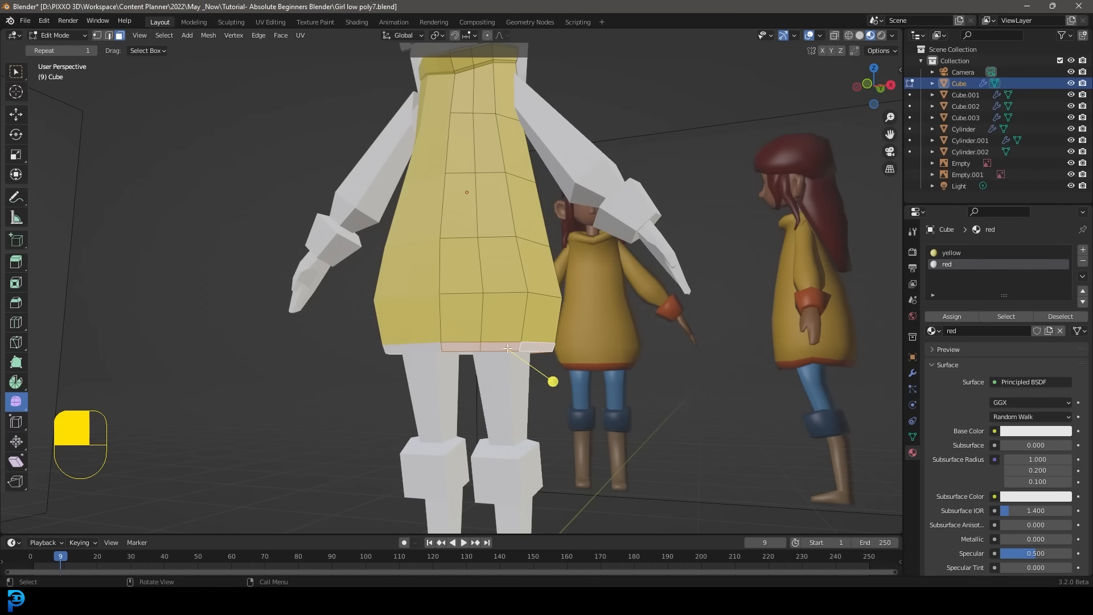
middle_drag(542, 339, 618, 353)
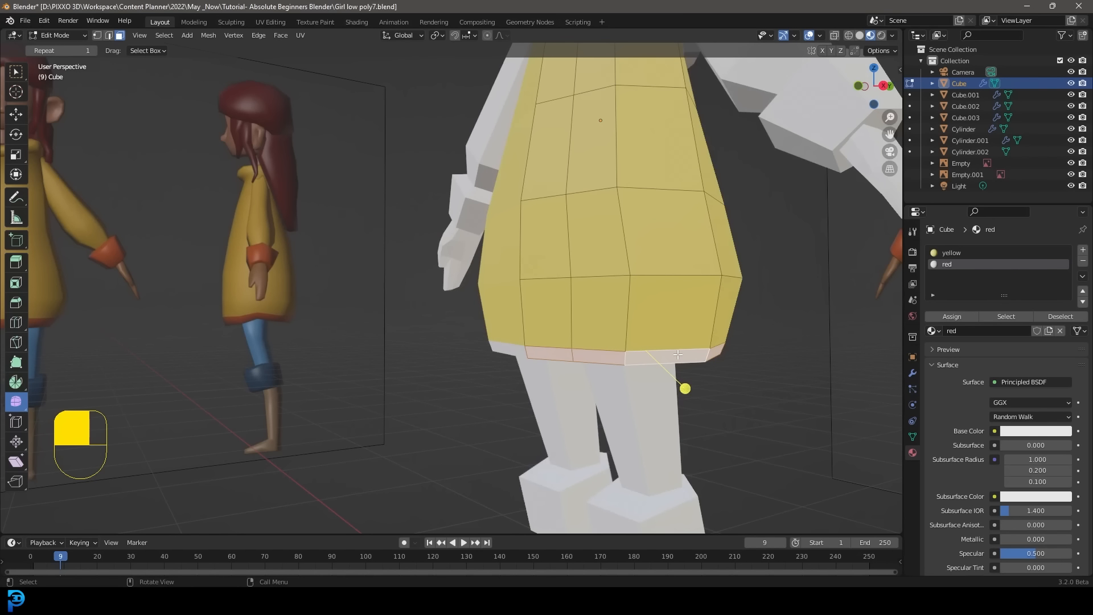
Set the red material's base color to an orange-red of hue 0.021, saturation 0.953, value 0.800, and return to Object Mode
click(1028, 436)
drag(1005, 328, 1004, 341)
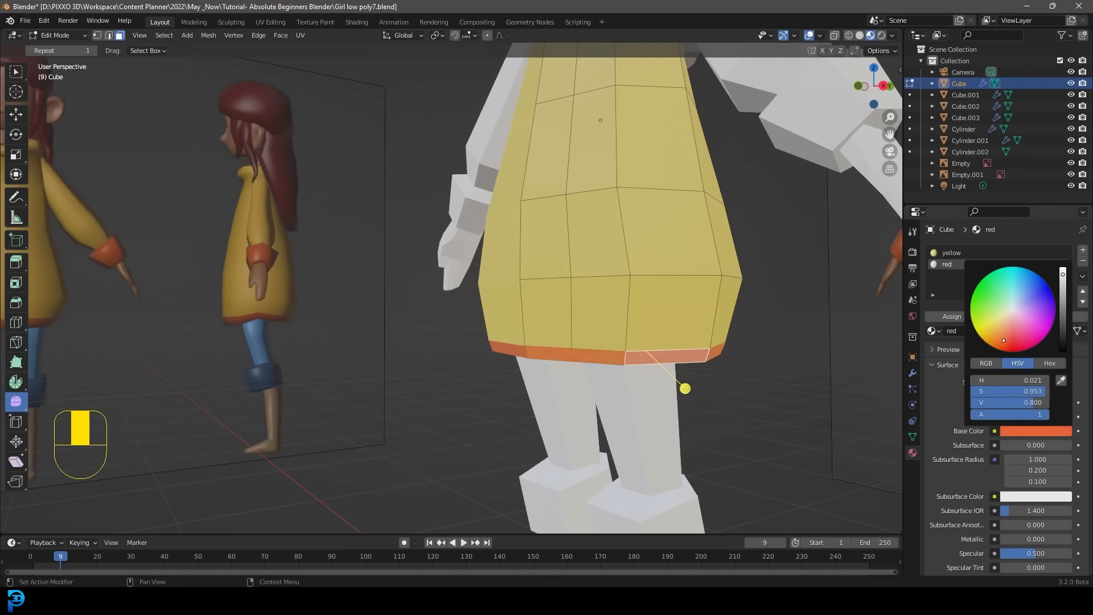
middle_drag(820, 297, 655, 144)
key(Tab)
Apply the existing yellow material to the arms object
click(598, 189)
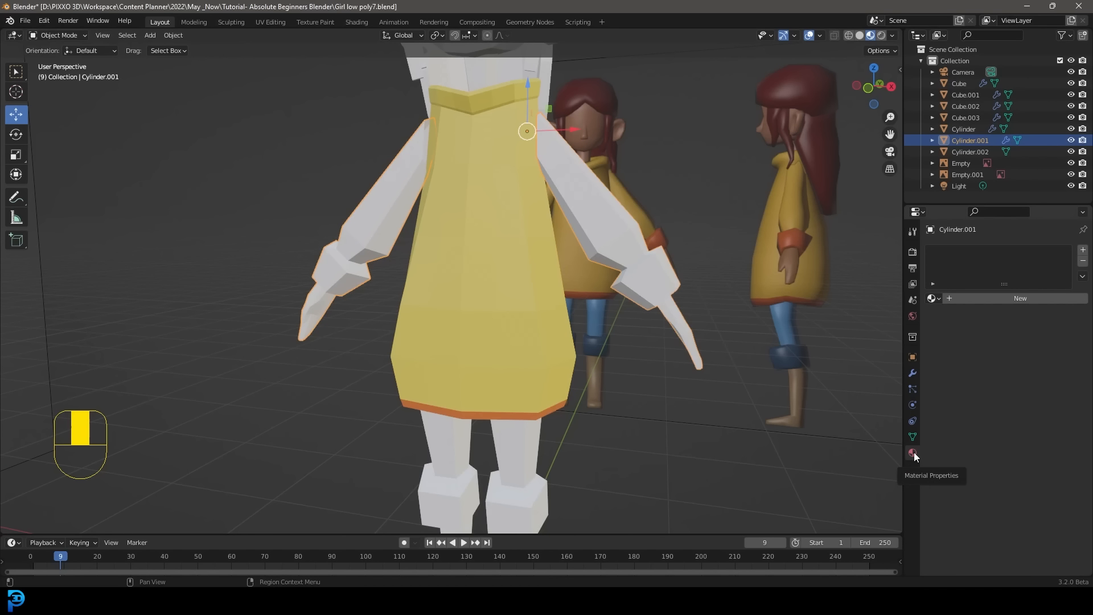
click(935, 298)
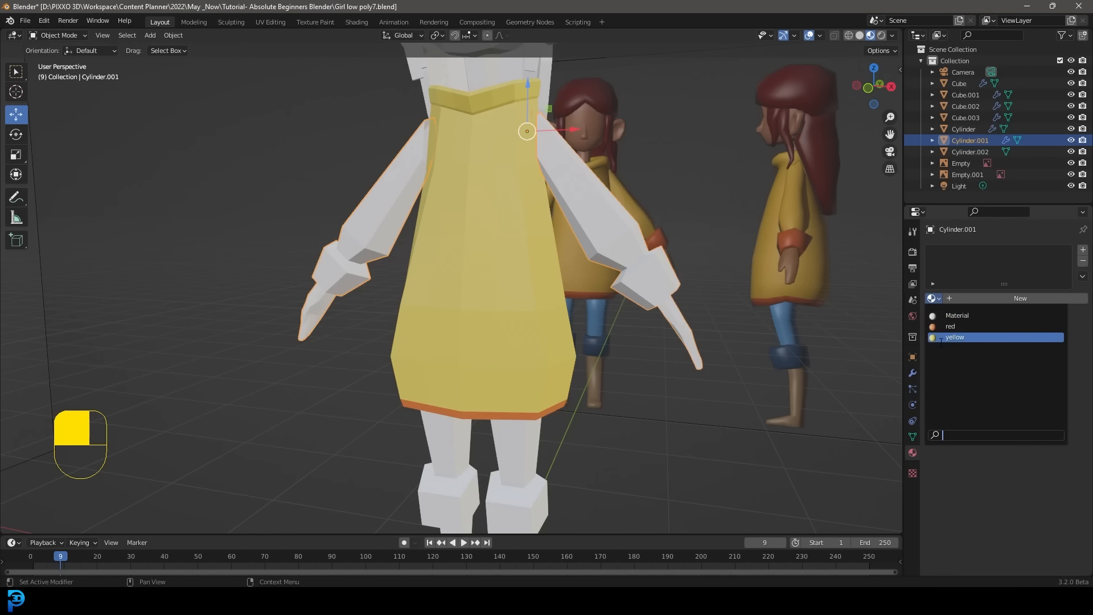
click(976, 336)
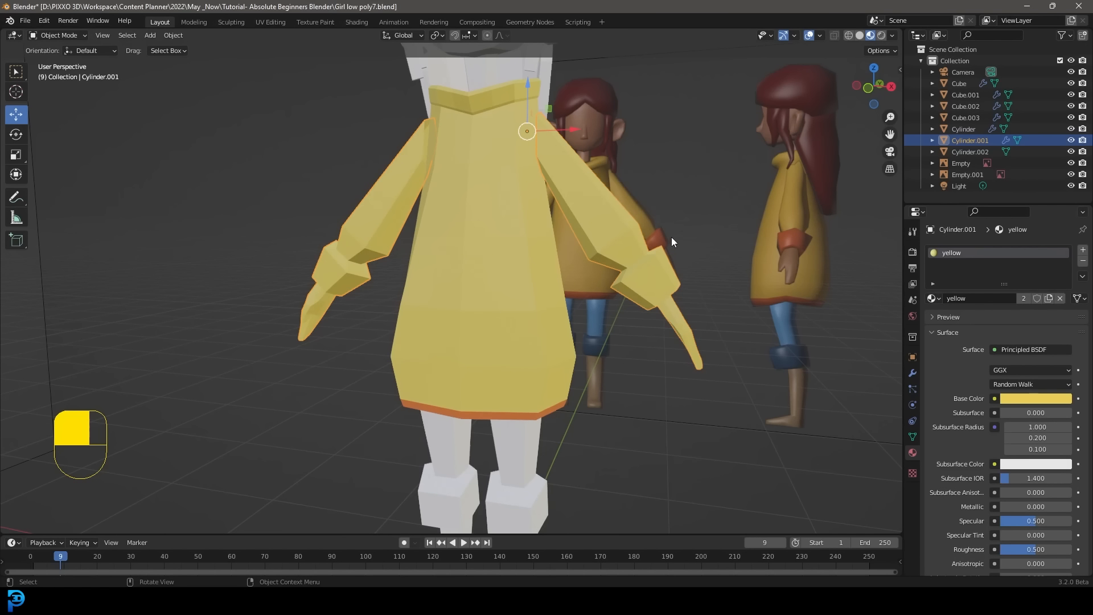
Enter Edit Mode on the arms and add a second material slot using the existing red material
key(Tab)
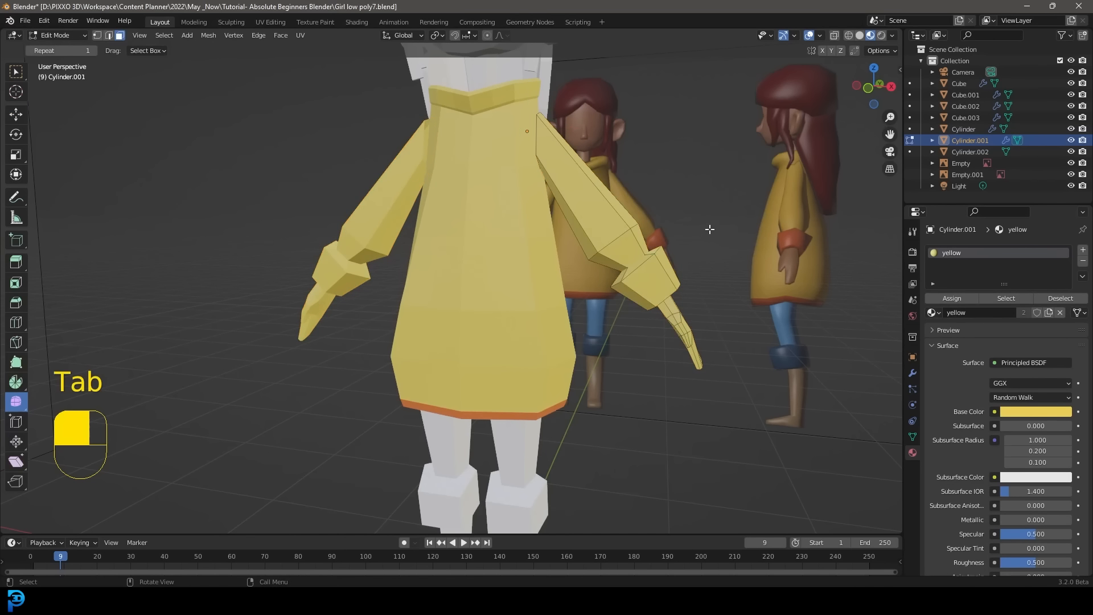
scroll(743, 230, up, 2)
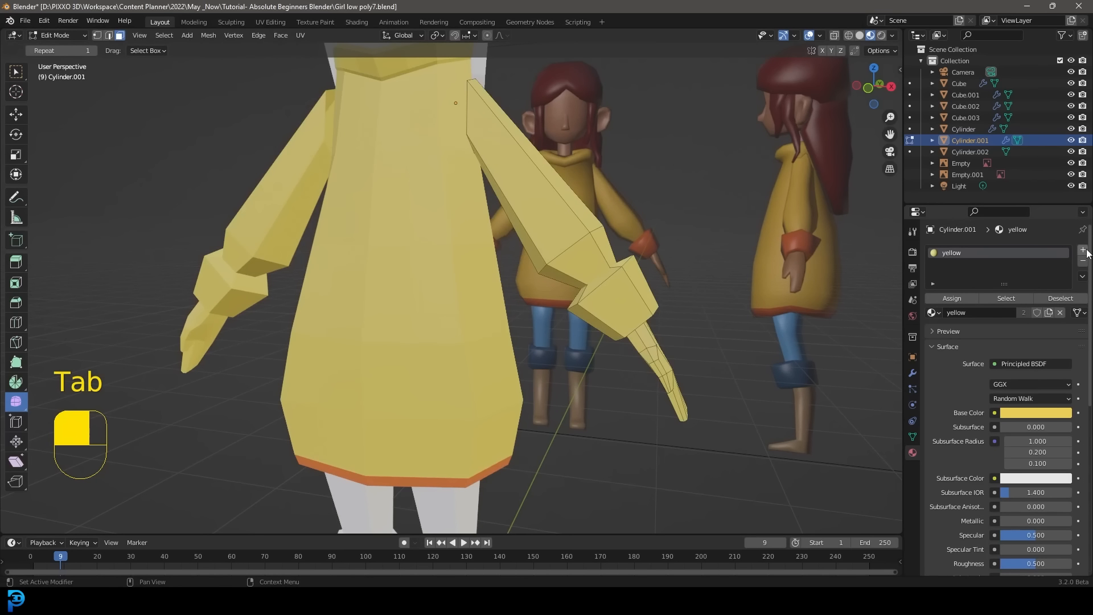
click(1084, 250)
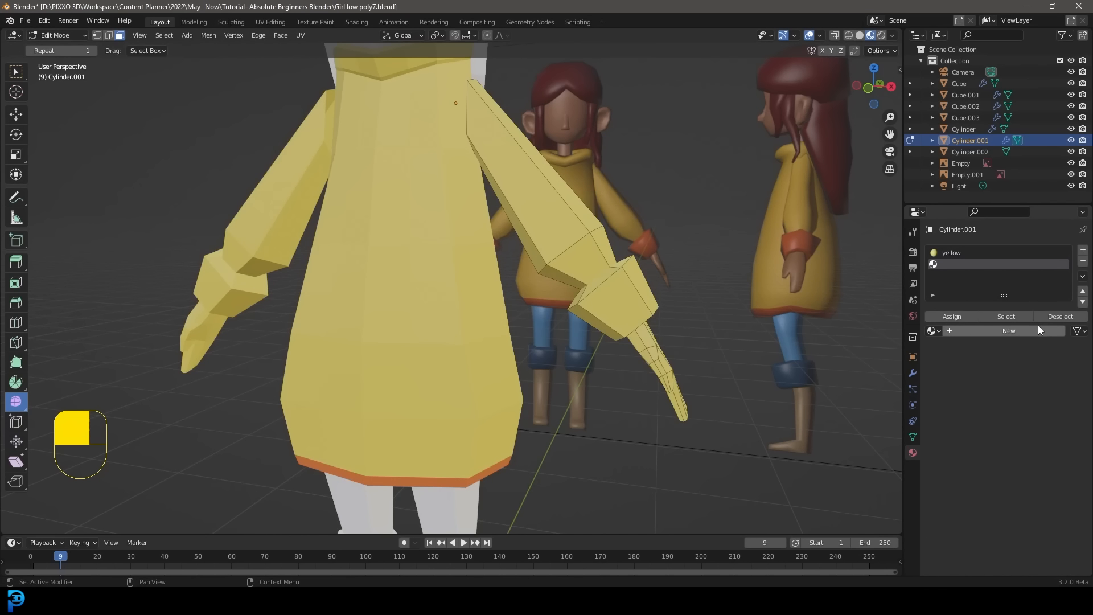
click(934, 330)
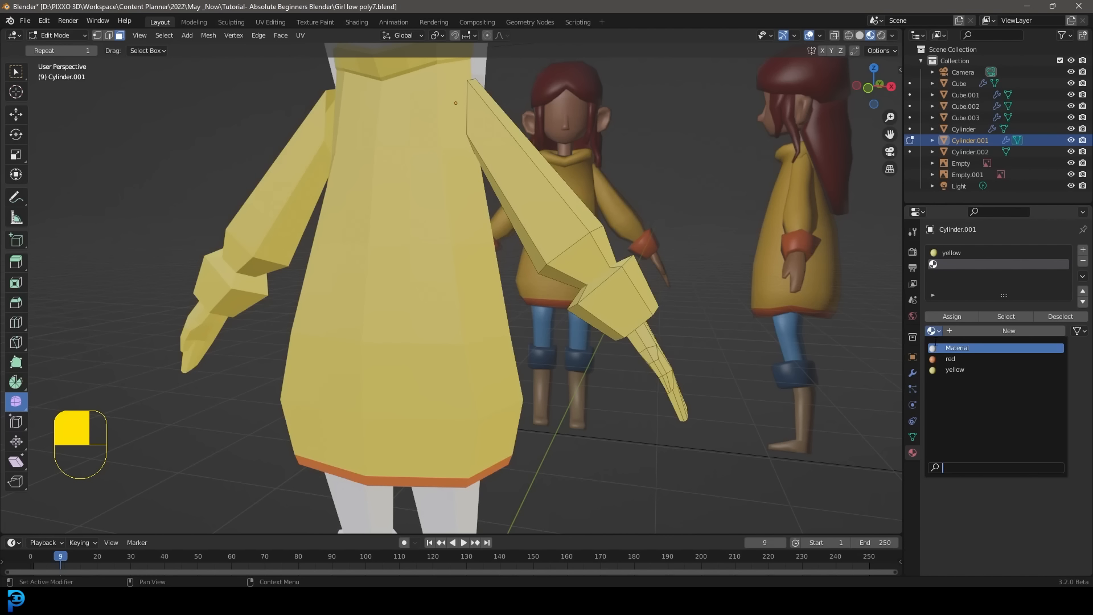
click(962, 358)
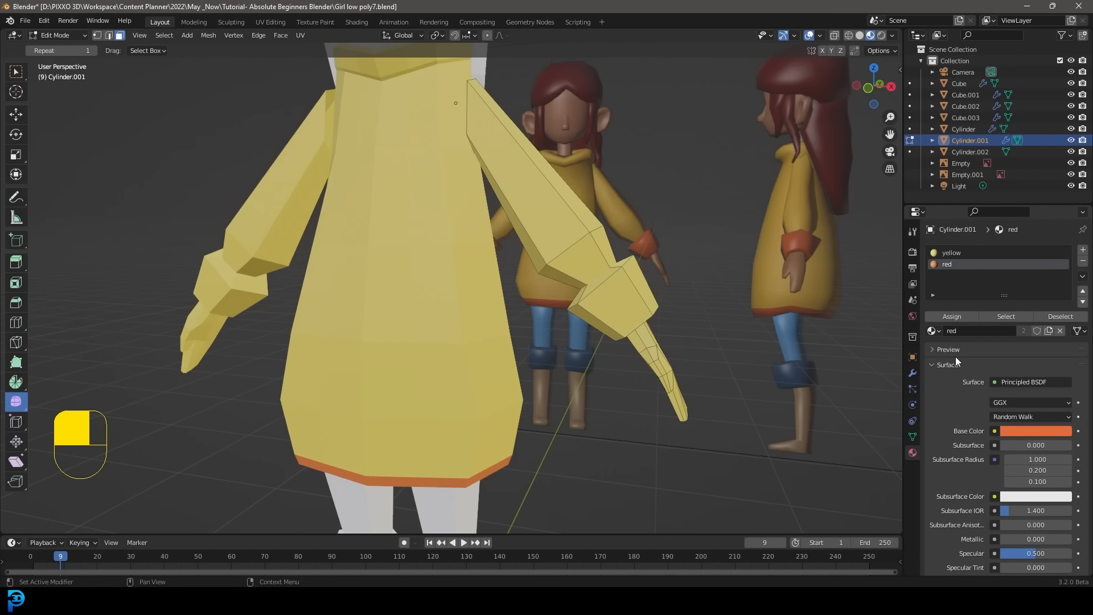
Select all linked faces of the sleeve cuff, delimited by seam, and assign the red material to them
middle_drag(609, 313, 666, 320)
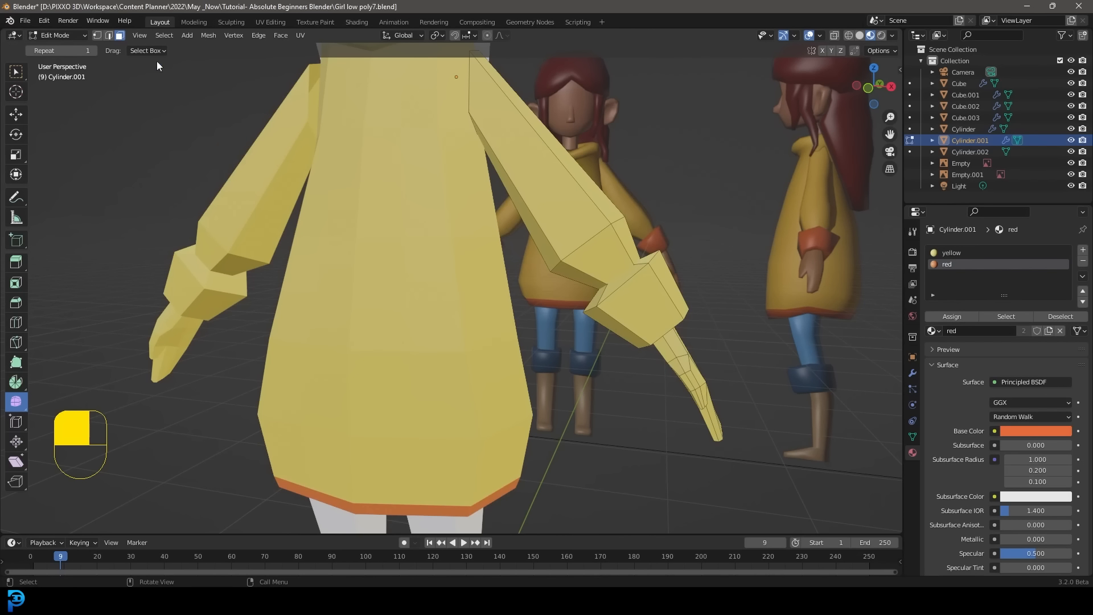
scroll(670, 285, up, 2)
click(722, 330)
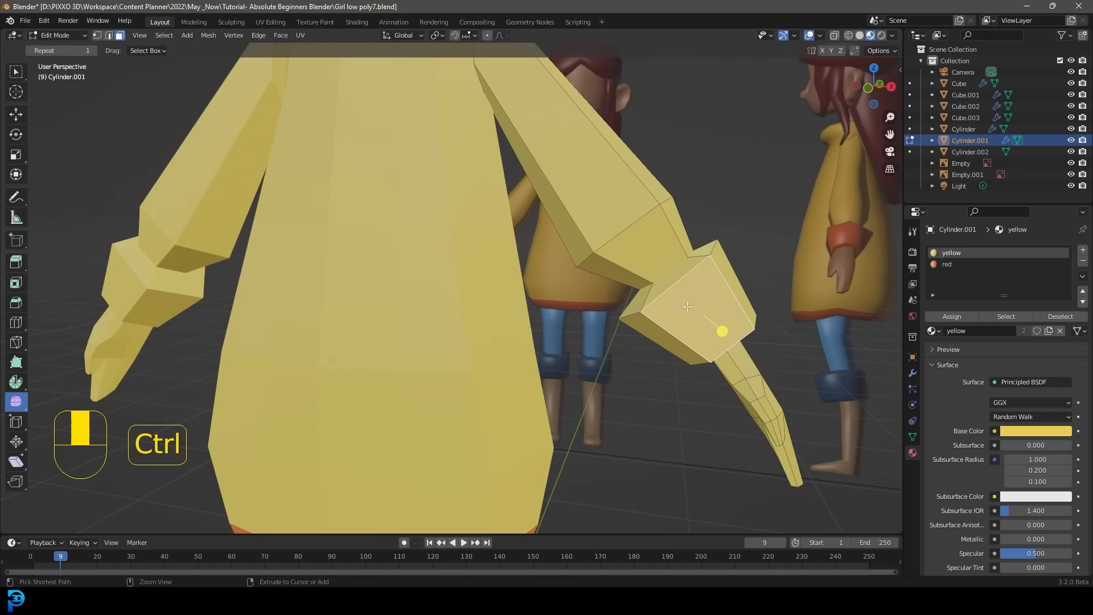
key(ctrl+l)
middle_drag(687, 307, 635, 318)
key(g)
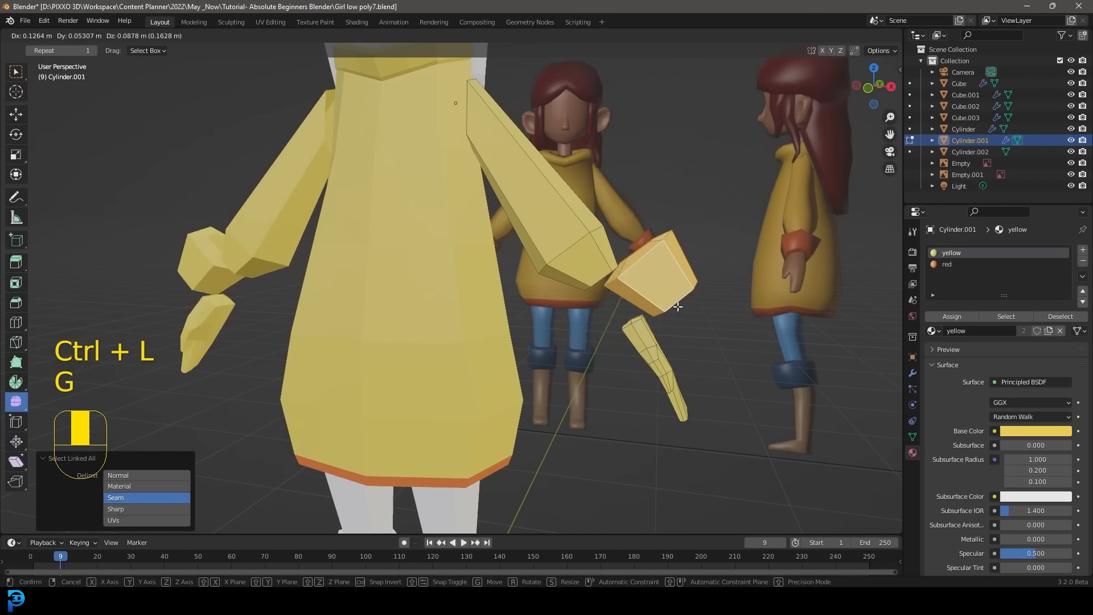
click(947, 264)
click(959, 316)
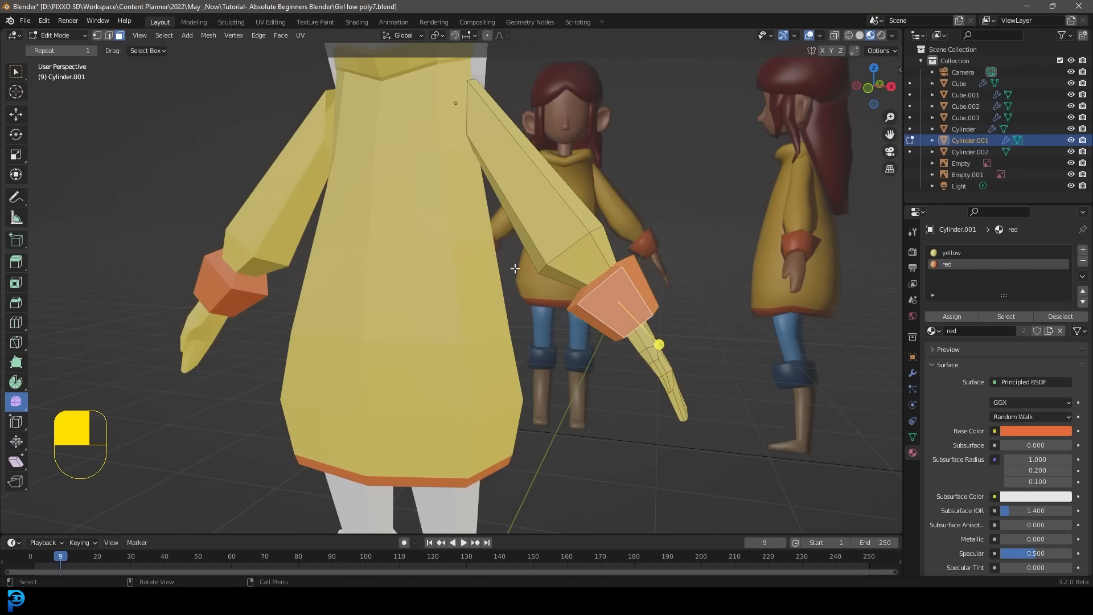
Select all linked faces of the hand, delimited by seam
middle_drag(515, 269, 475, 266)
shift+middle_drag(797, 373, 689, 330)
scroll(689, 330, up, 2)
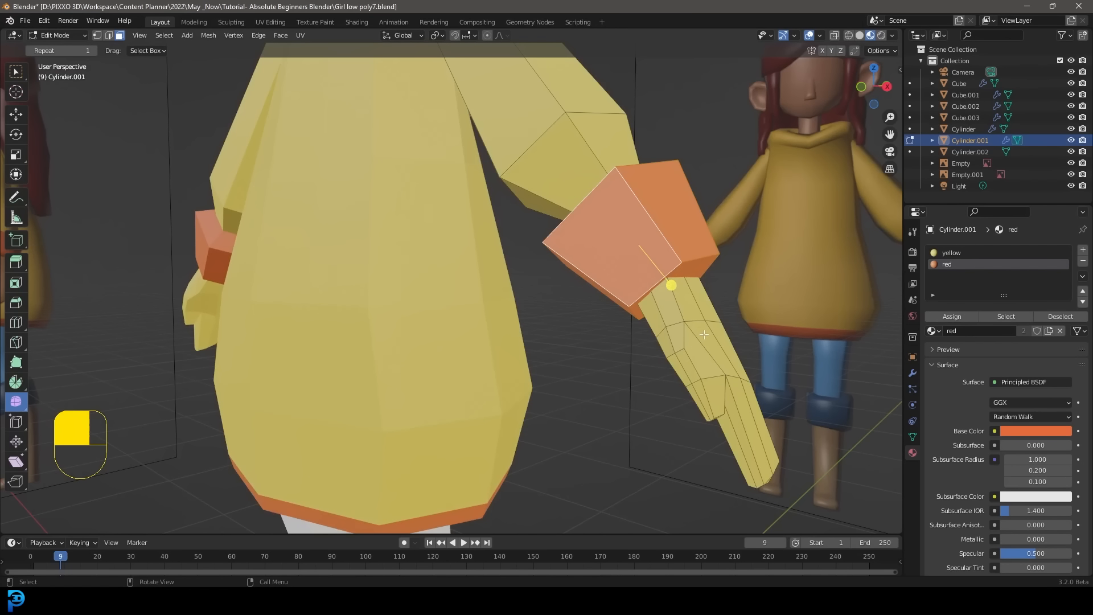
scroll(700, 335, down, 2)
click(635, 325)
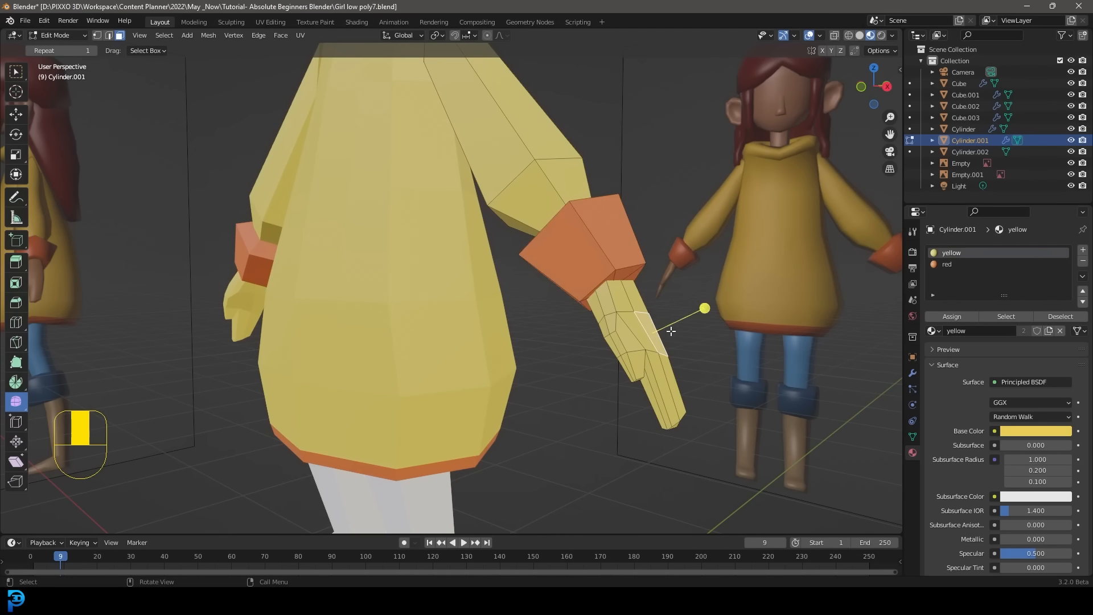
middle_drag(663, 335, 659, 329)
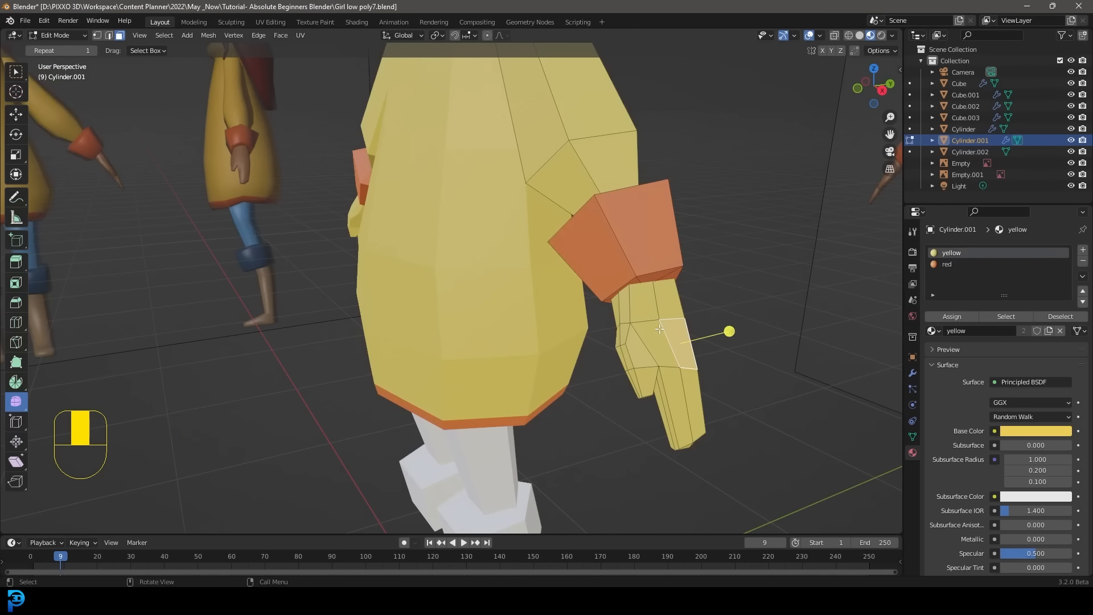
key(ctrl+l)
key(g)
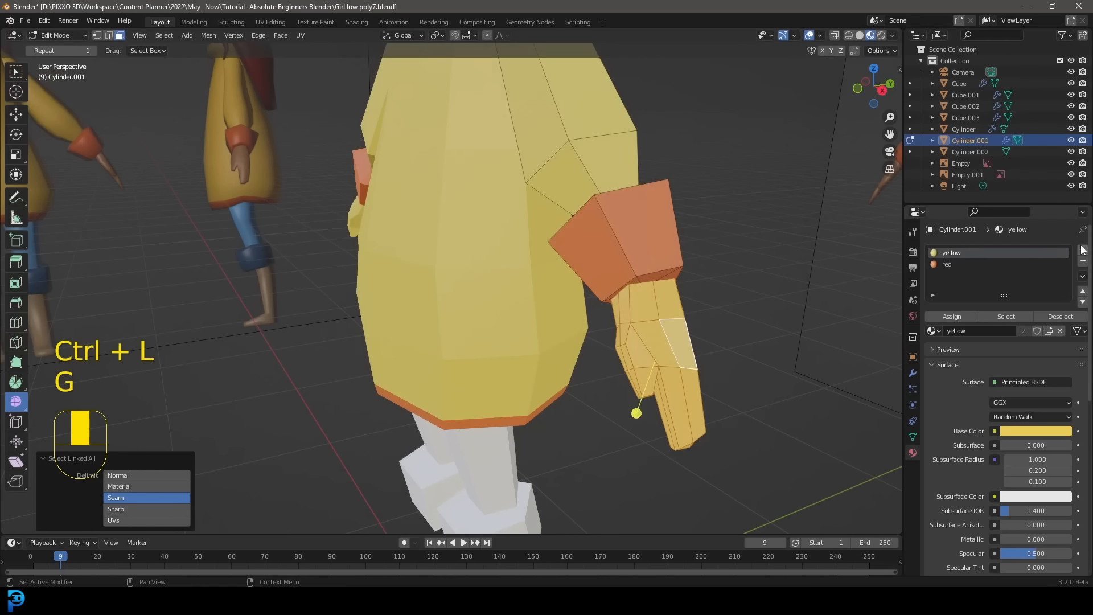
Add a third material slot to the arms object with a new material named skin
click(1082, 250)
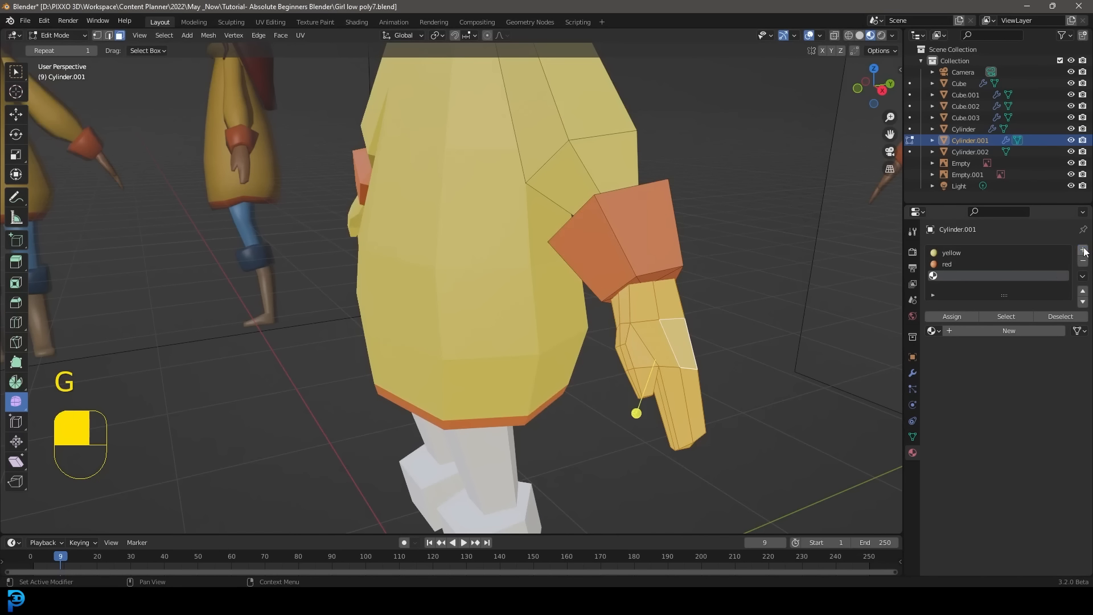
click(971, 332)
double_click(975, 331)
text(sk)
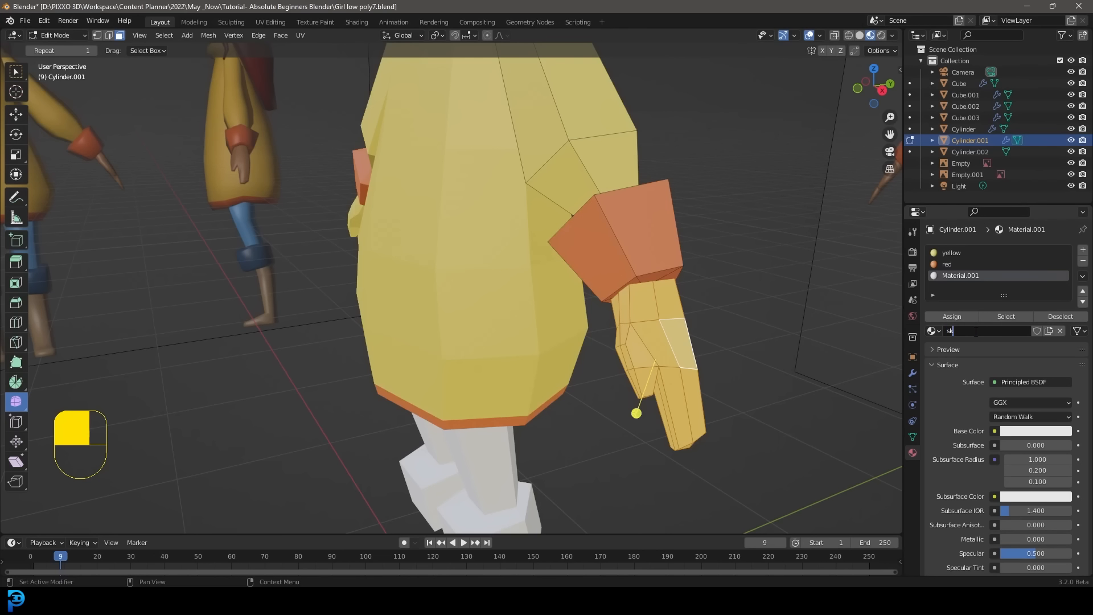
text(in)
key(Return)
Set the skin material's base color to a medium orange-brown skin tone
click(1018, 432)
drag(1007, 327, 1003, 330)
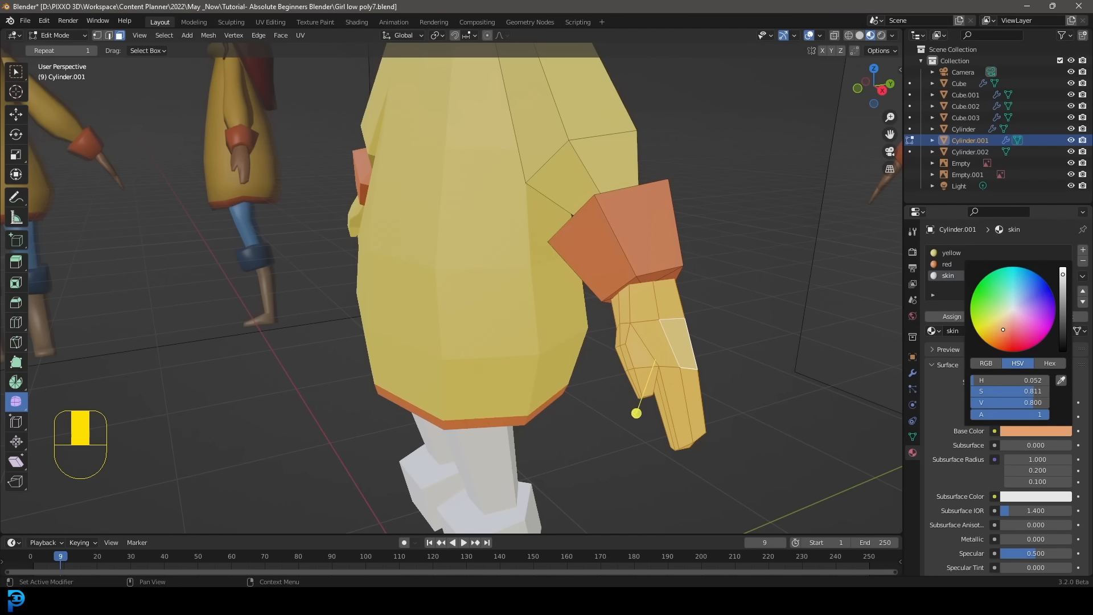
click(1062, 286)
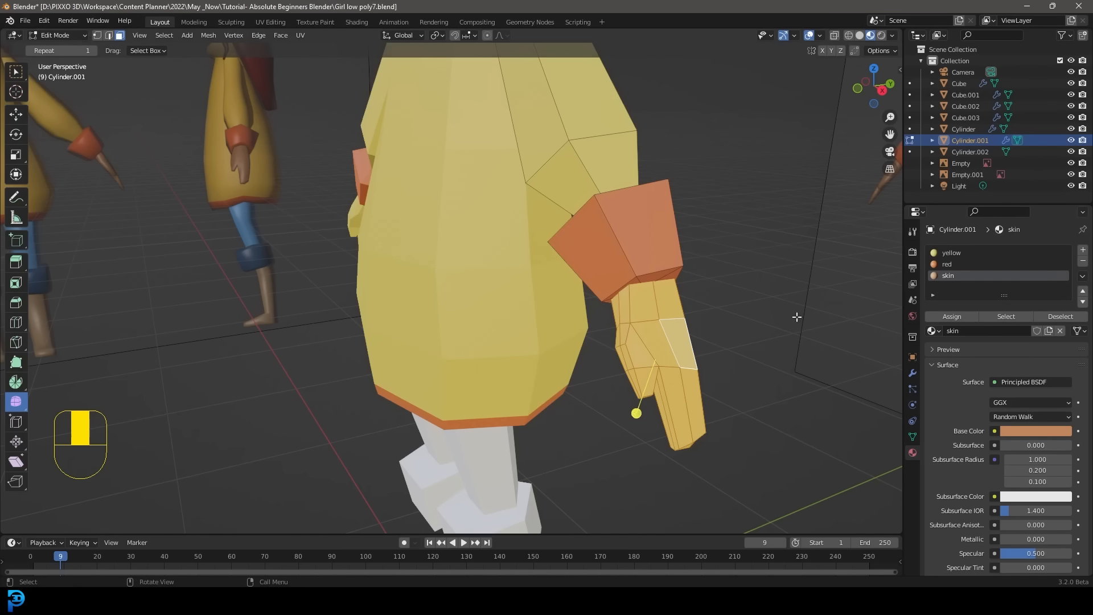
Assign the skin material to the selected hand faces and return to Object Mode
click(951, 315)
middle_drag(714, 348, 643, 319)
scroll(706, 353, down, 4)
scroll(522, 316, up, 2)
key(Tab)
Apply the existing skin material to the head object
scroll(538, 326, down, 3)
shift+middle_drag(501, 282, 532, 319)
scroll(507, 188, up, 2)
click(507, 191)
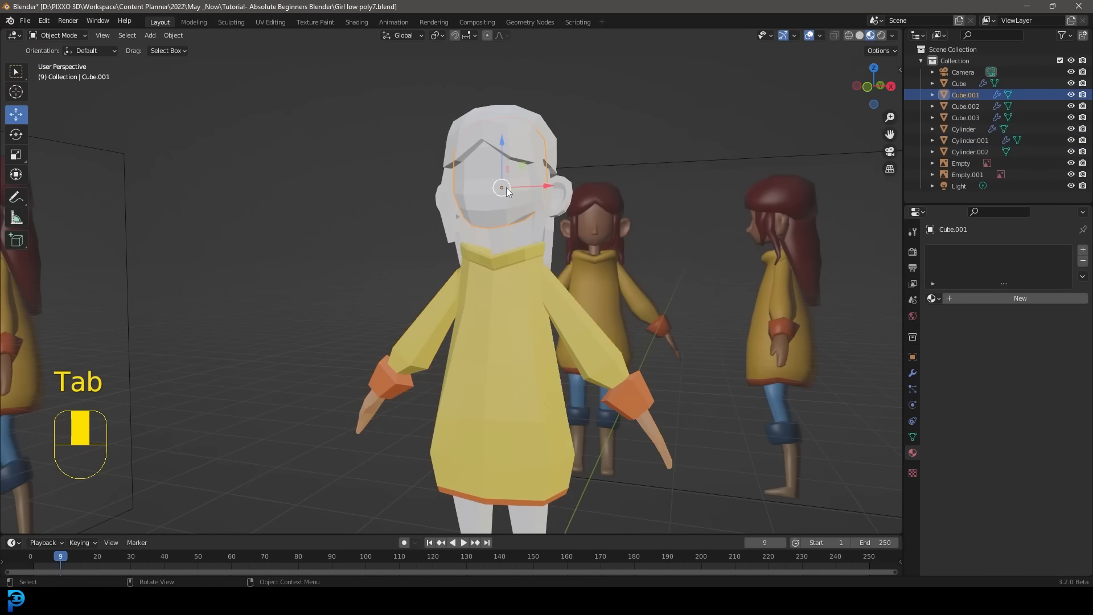
click(933, 298)
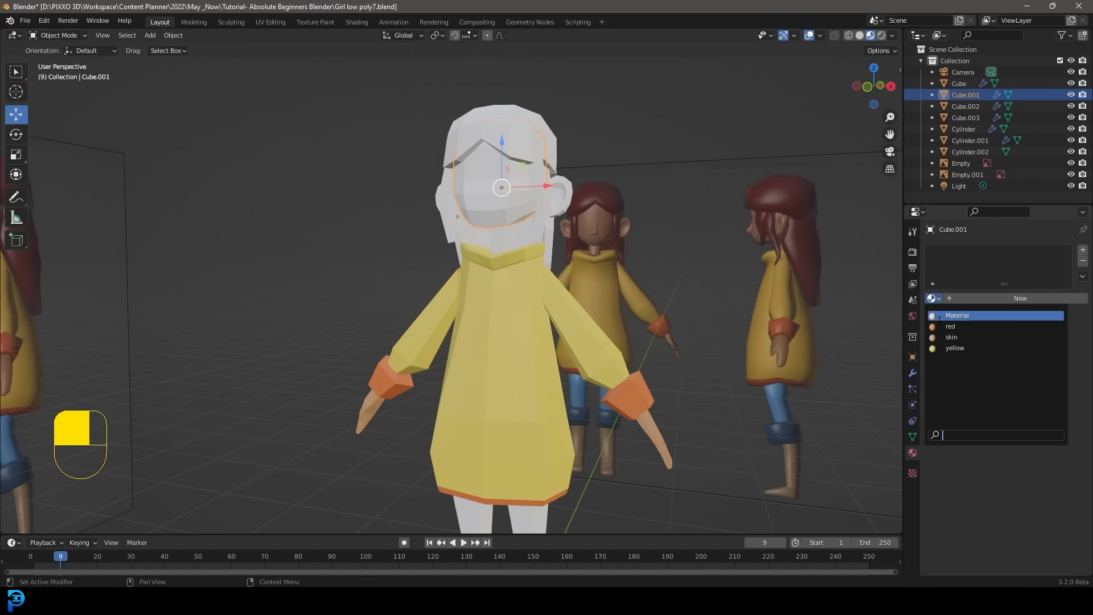
click(969, 337)
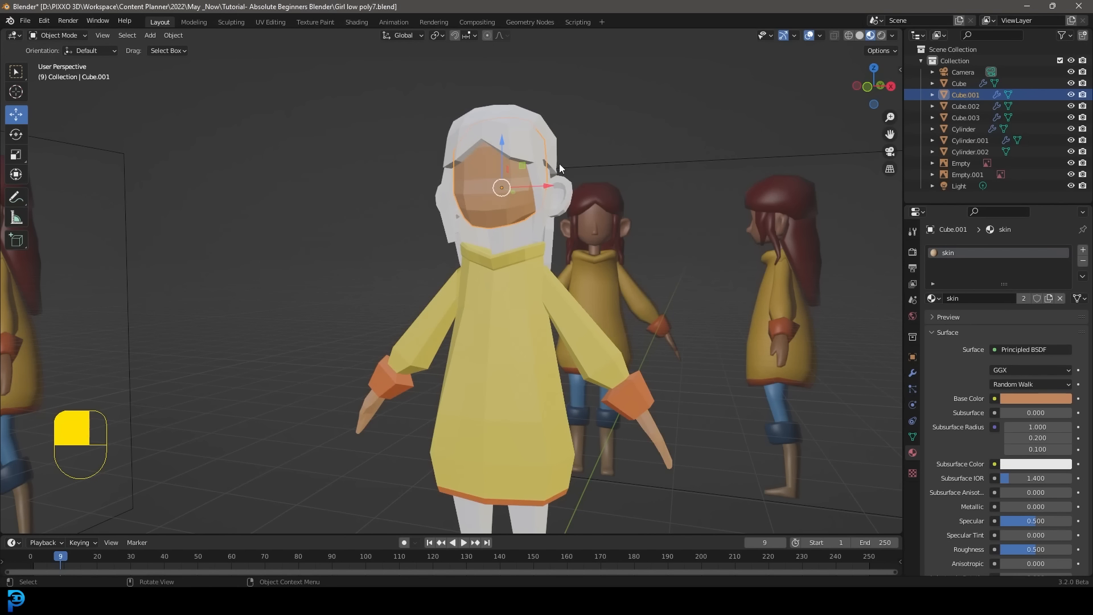
Apply the existing skin material to the ears object
click(563, 189)
middle_drag(566, 190, 544, 192)
scroll(545, 193, up, 3)
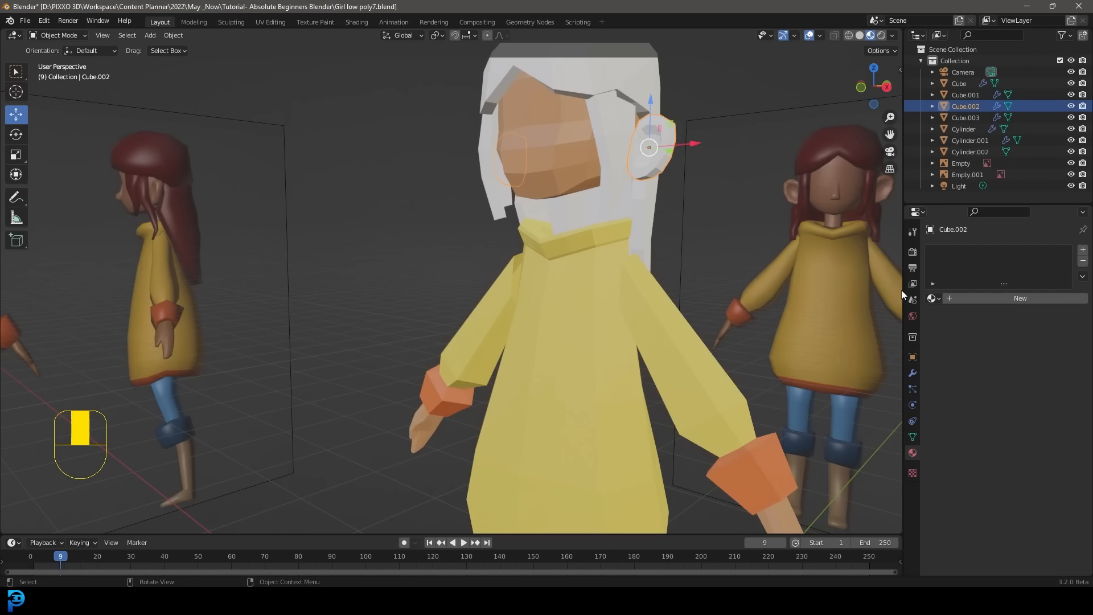
click(933, 299)
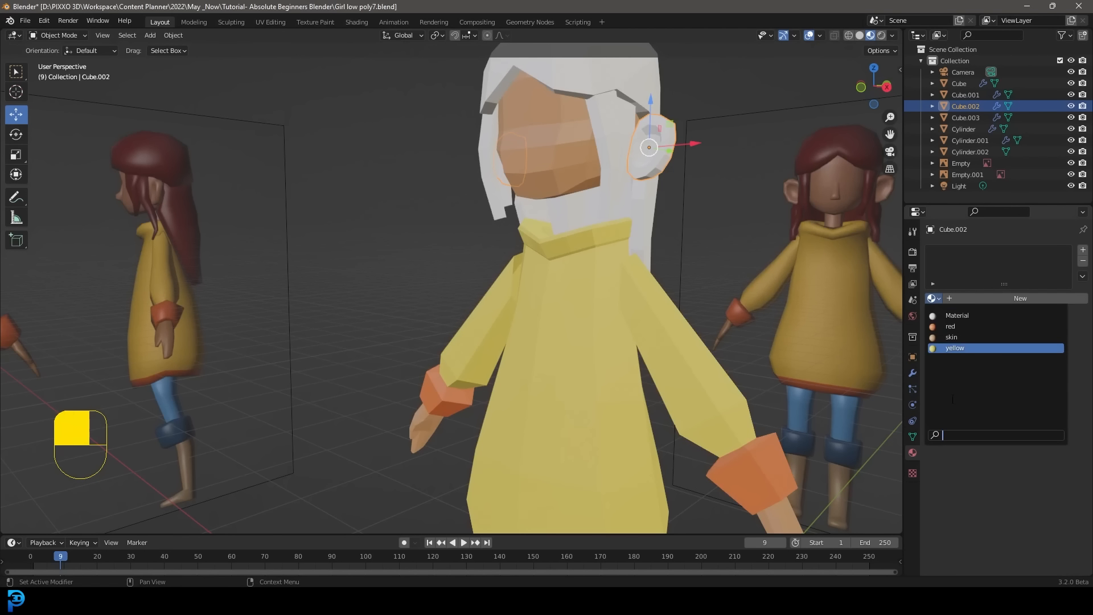
click(956, 337)
Apply the existing skin material to the neck object
click(577, 212)
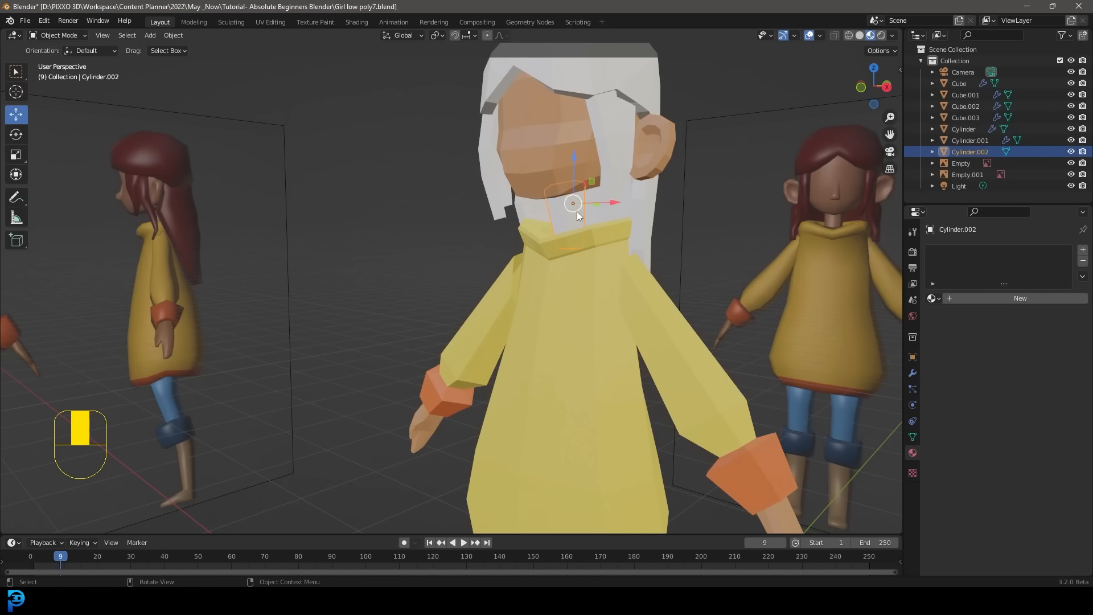
click(933, 299)
click(956, 337)
Create a new material named hair on the hair object
scroll(552, 205, down, 4)
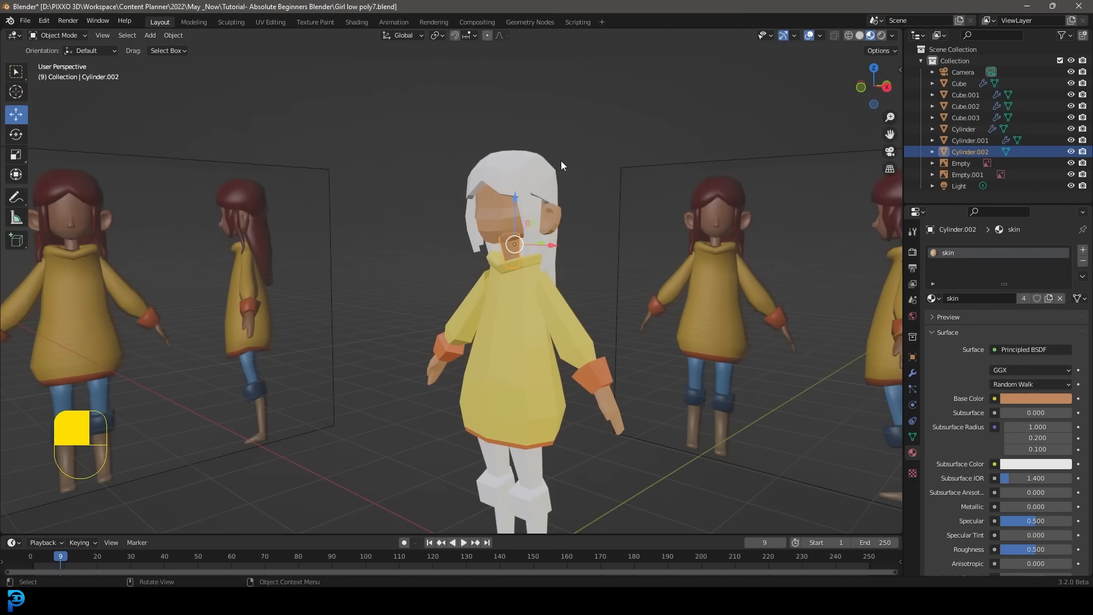
click(528, 154)
scroll(529, 170, up, 3)
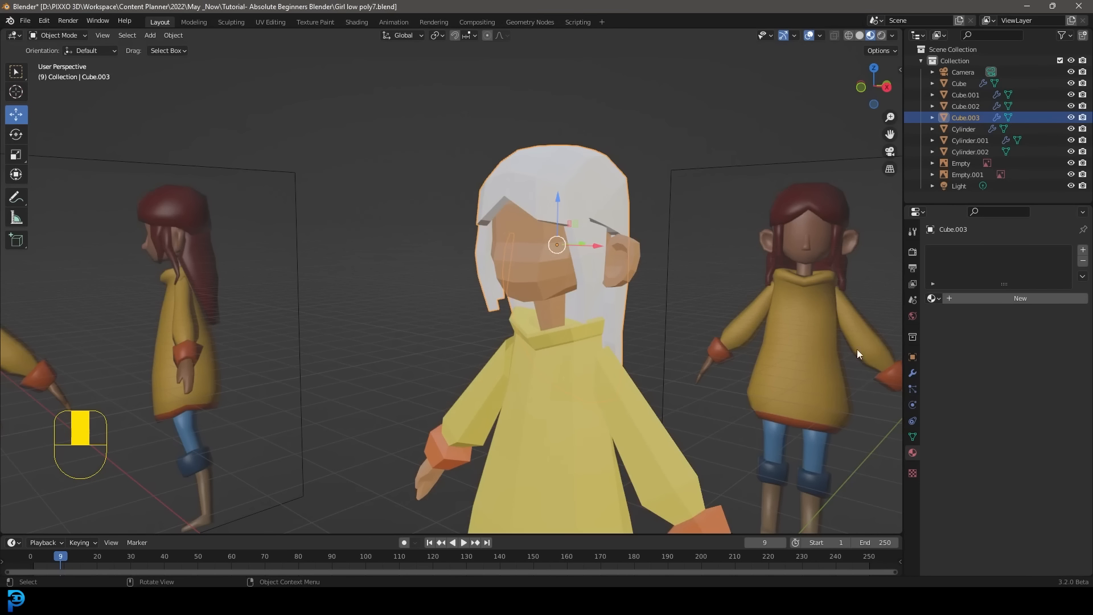
click(1006, 296)
double_click(995, 298)
text(H)
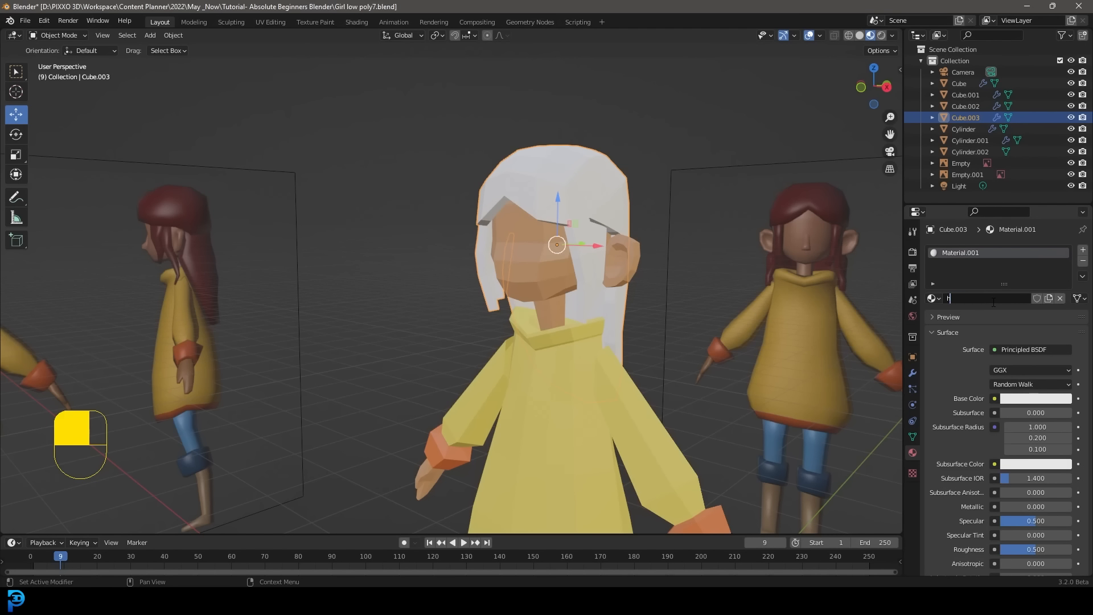
text(air)
key(Return)
Set the hair material's base color to dark brown, with hue about 0.04, saturation about 0.87 and value about 0.07
click(1027, 402)
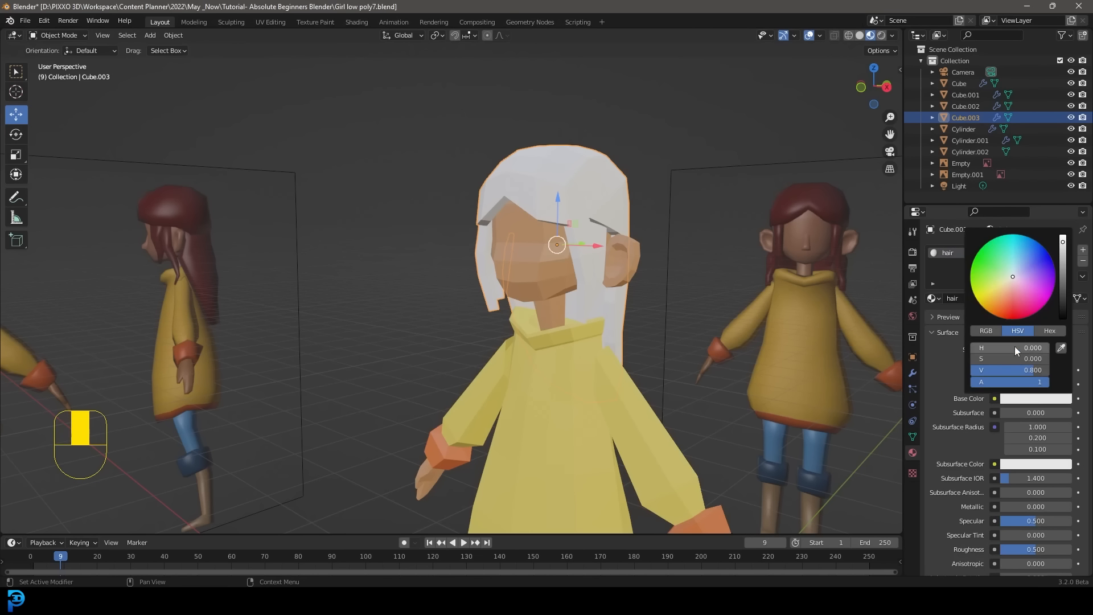
drag(1004, 307, 1002, 303)
drag(1066, 271, 1067, 292)
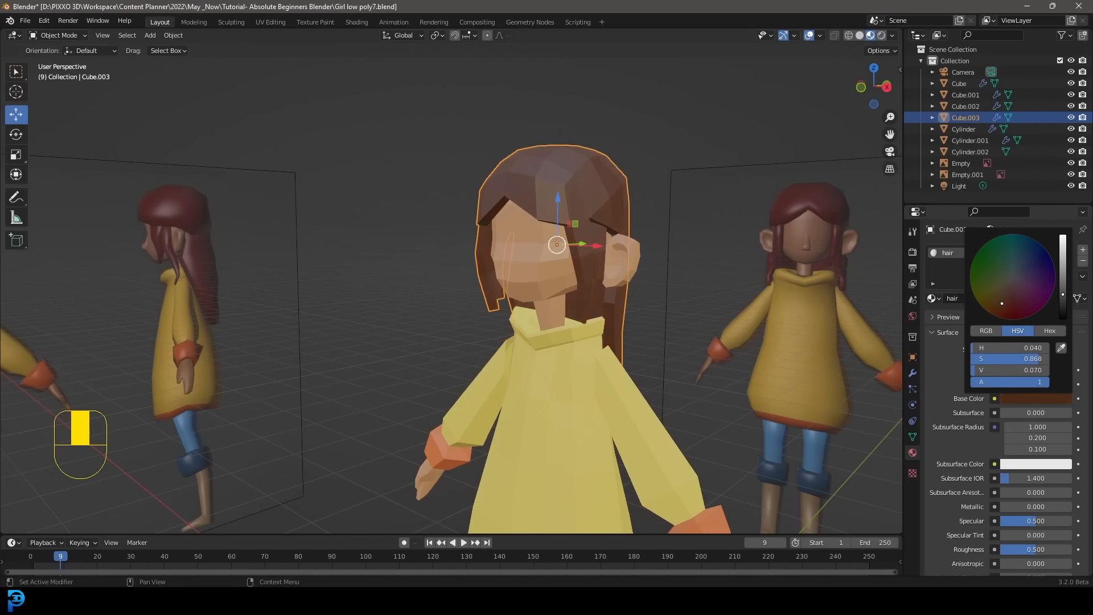
scroll(630, 244, up, 2)
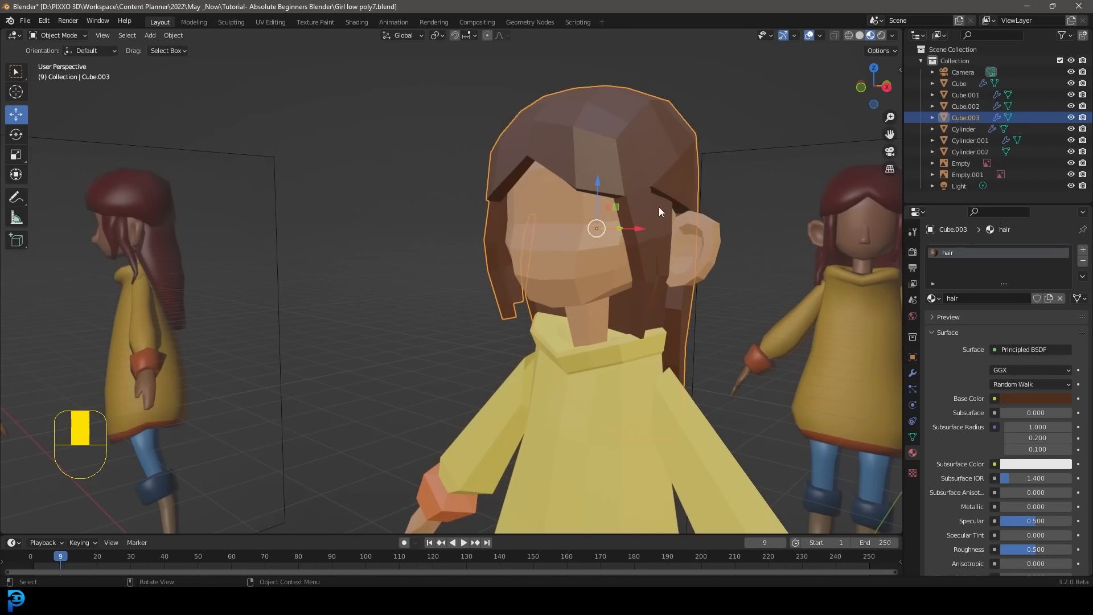
scroll(596, 280, down, 3)
key(g)
right_click(637, 239)
Create a new material named blue on the legs object and give it a light blue base color
scroll(618, 341, down, 3)
shift+middle_drag(597, 450, 590, 195)
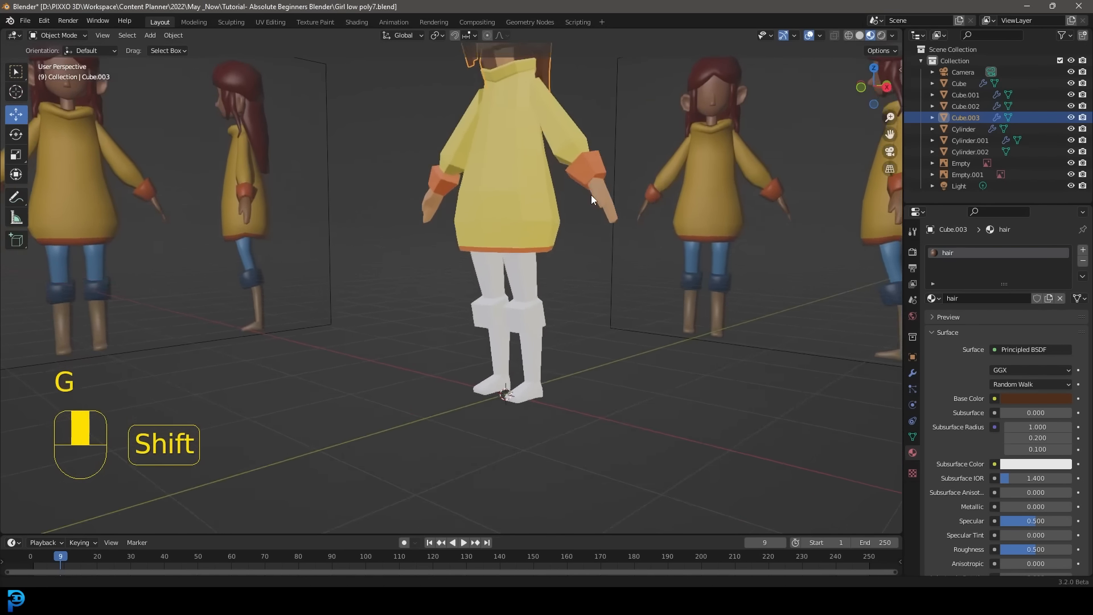
scroll(598, 250, up, 3)
click(557, 308)
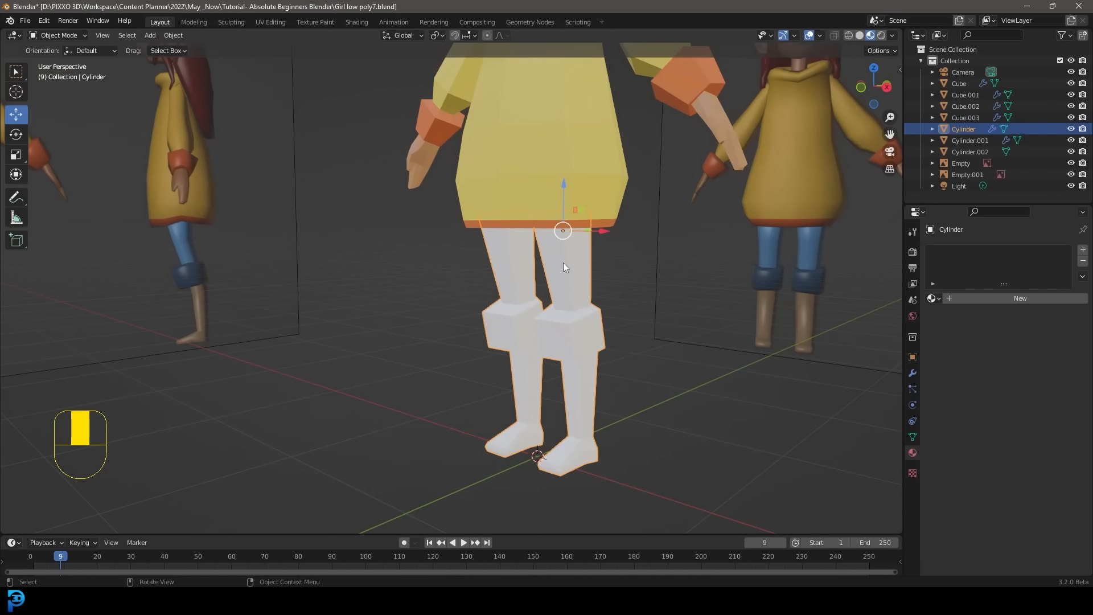
scroll(564, 267, up, 1)
click(1024, 299)
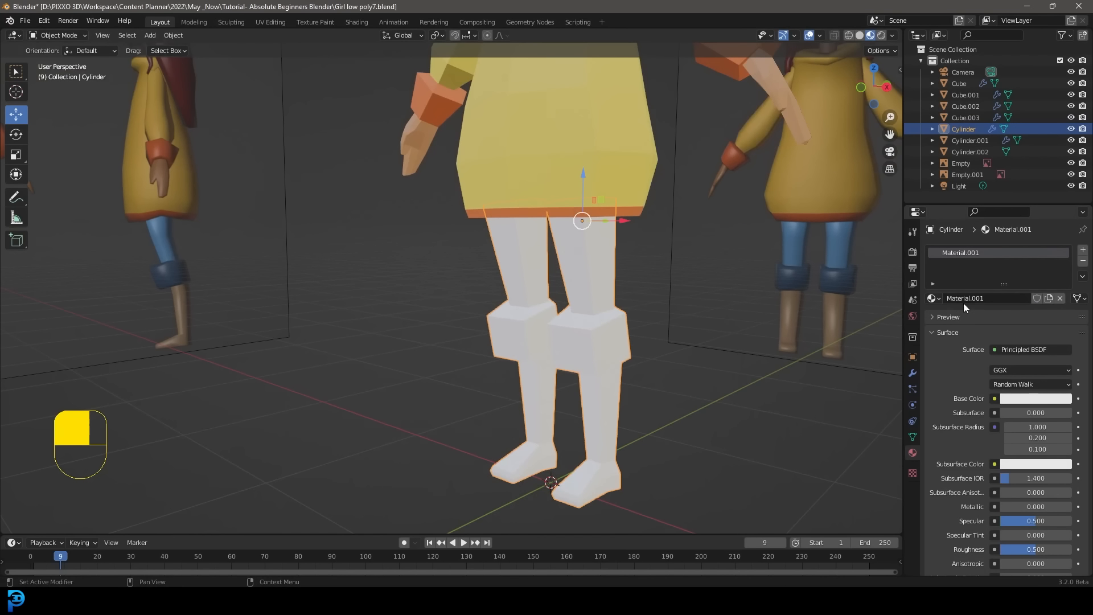
click(993, 299)
text(blue)
key(Return)
click(1035, 399)
click(1023, 249)
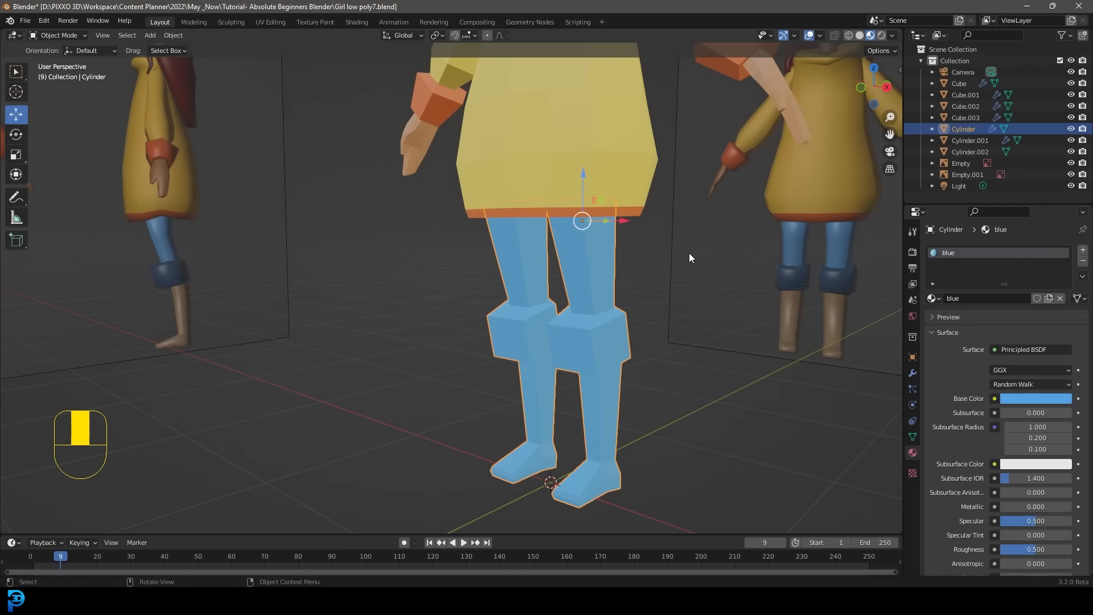
Add a second material slot to the legs with a new material named darker blue
click(1083, 250)
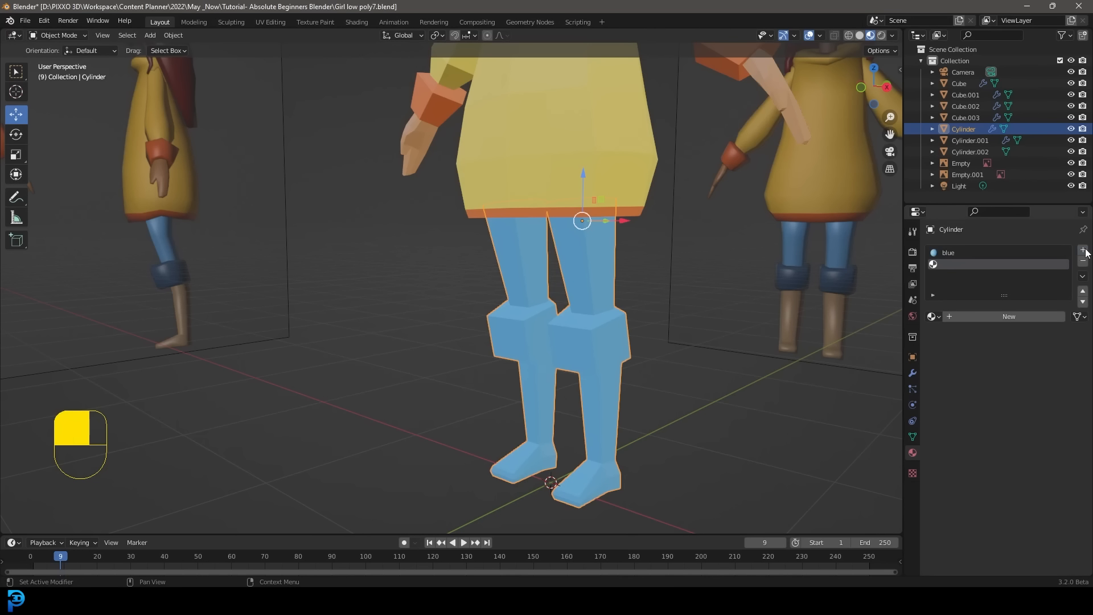
scroll(610, 281, up, 2)
click(989, 315)
double_click(966, 316)
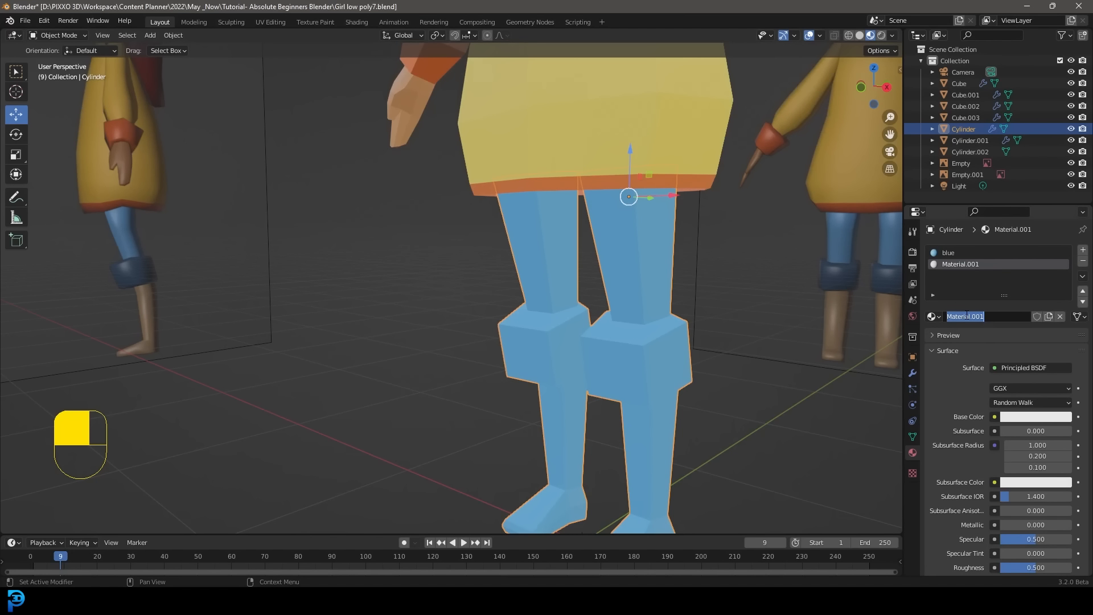
text(darker blue)
key(Return)
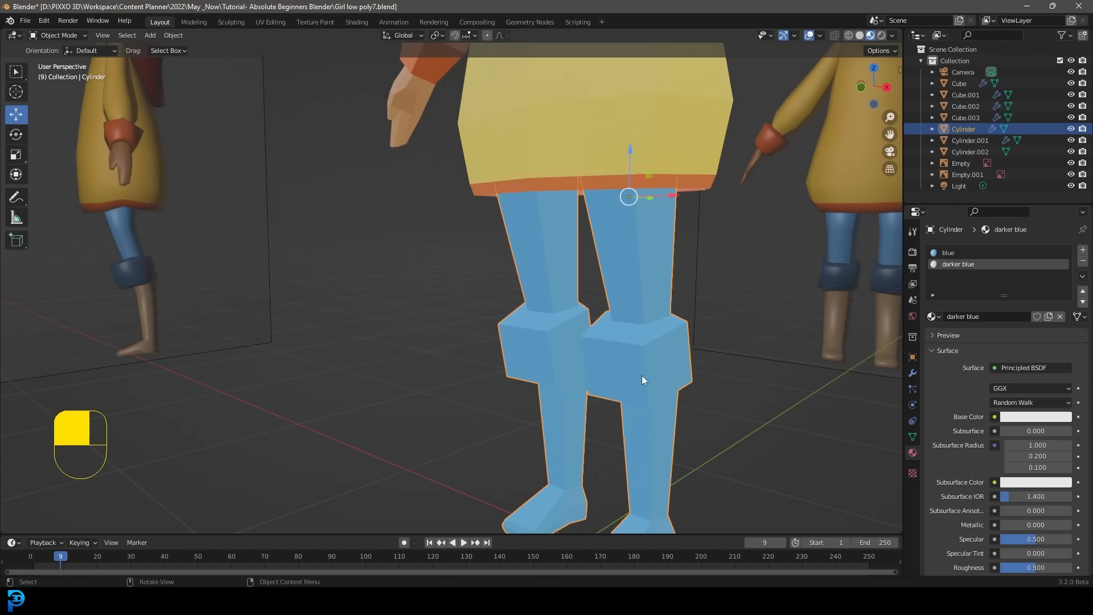
Enter Edit Mode on the legs and select the face loop around the trouser cuff, expanded once with Select More
click(63, 35)
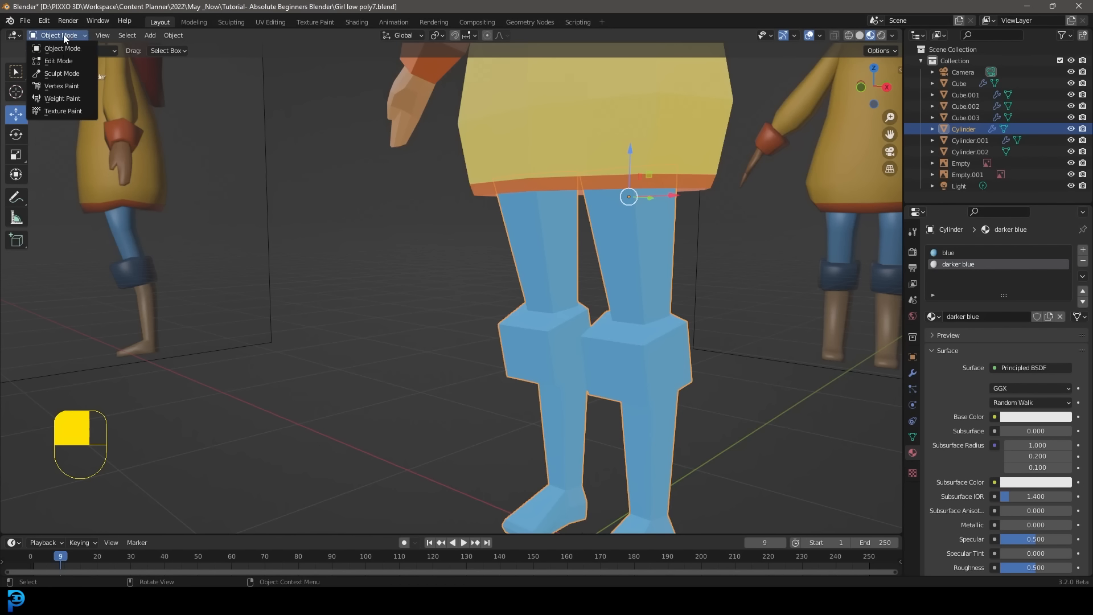
click(63, 63)
scroll(609, 281, up, 2)
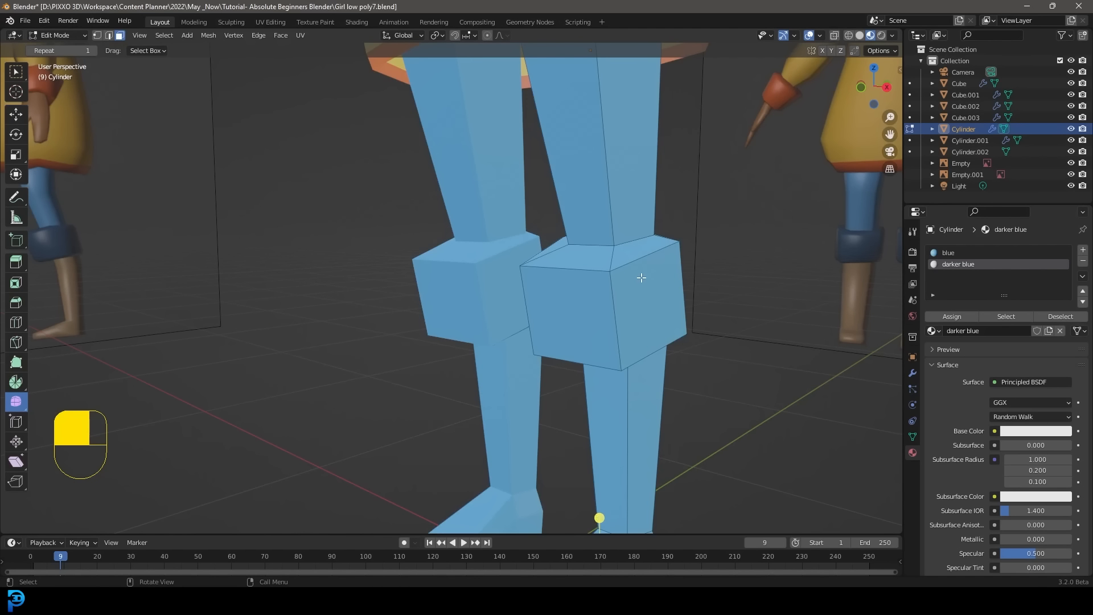
key(KP_3)
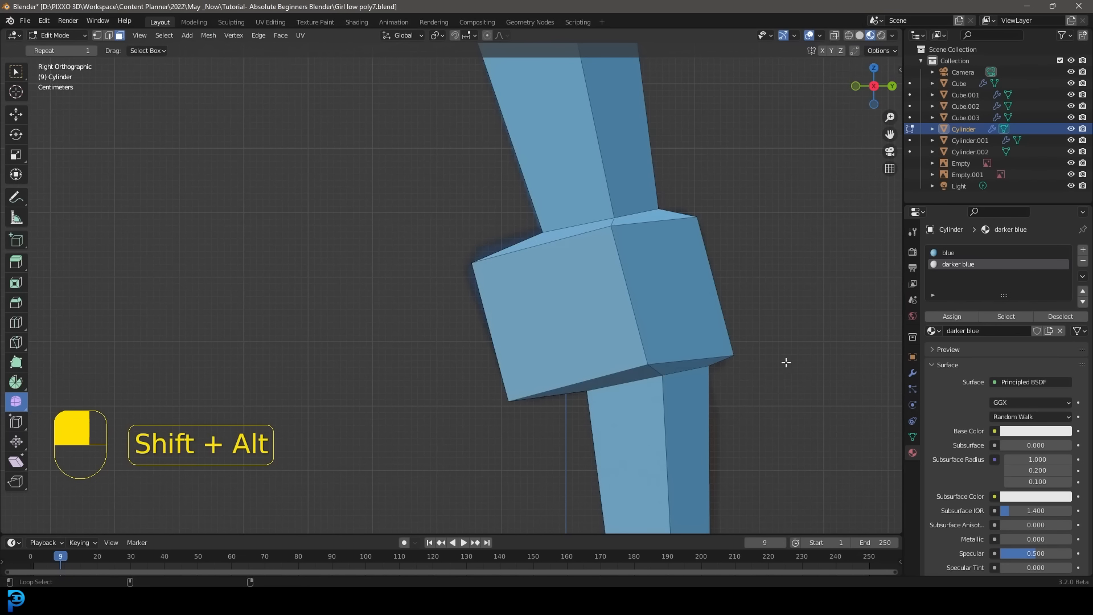
alt+shift+click(626, 286)
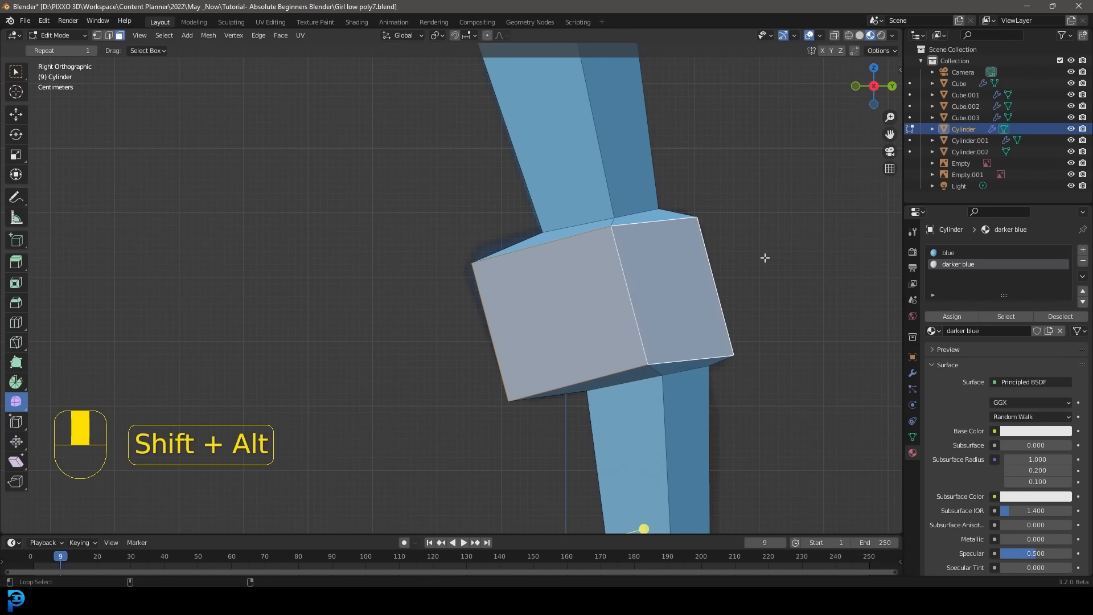
middle_drag(764, 258, 470, 294)
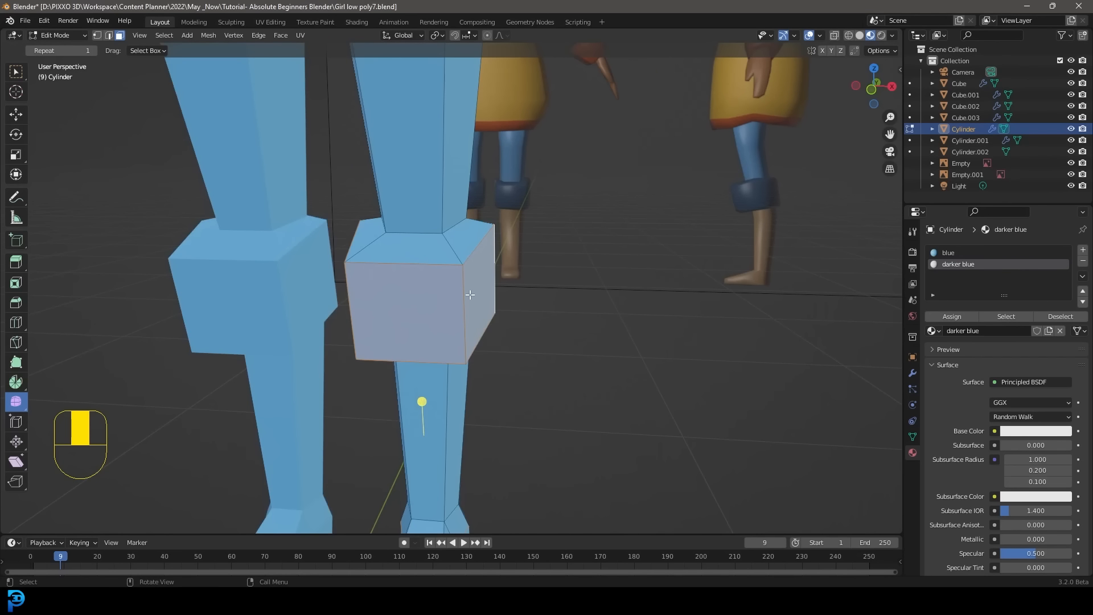
key(ctrl)
key(ctrl+KP_Add)
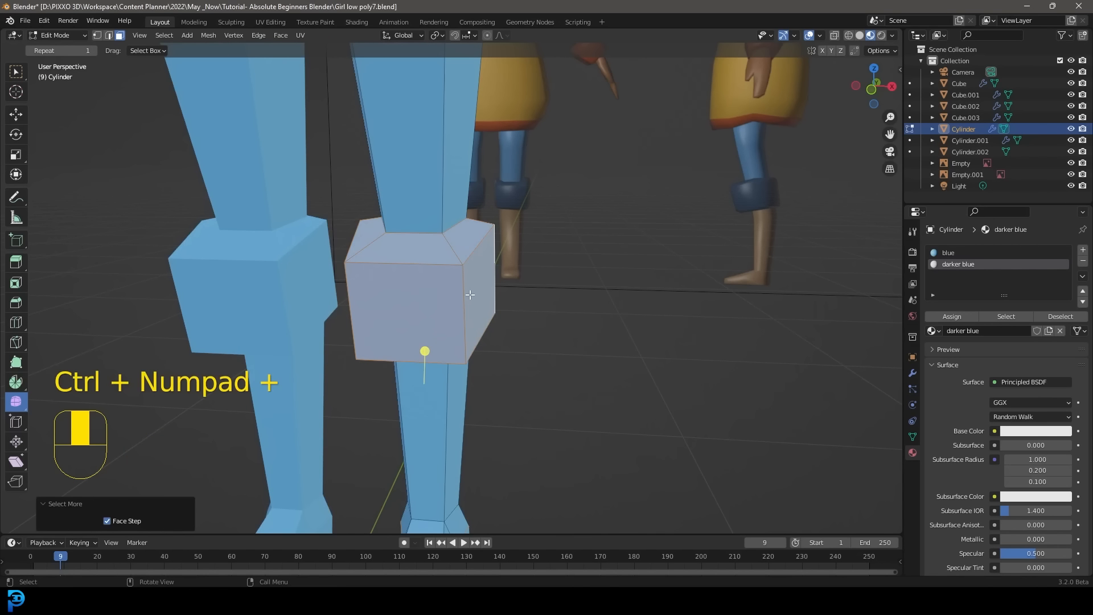
Assign darker blue to the selected cuff faces and set its base color to hue about 0.60, saturation 0.89, value 0.25
middle_drag(465, 257, 712, 307)
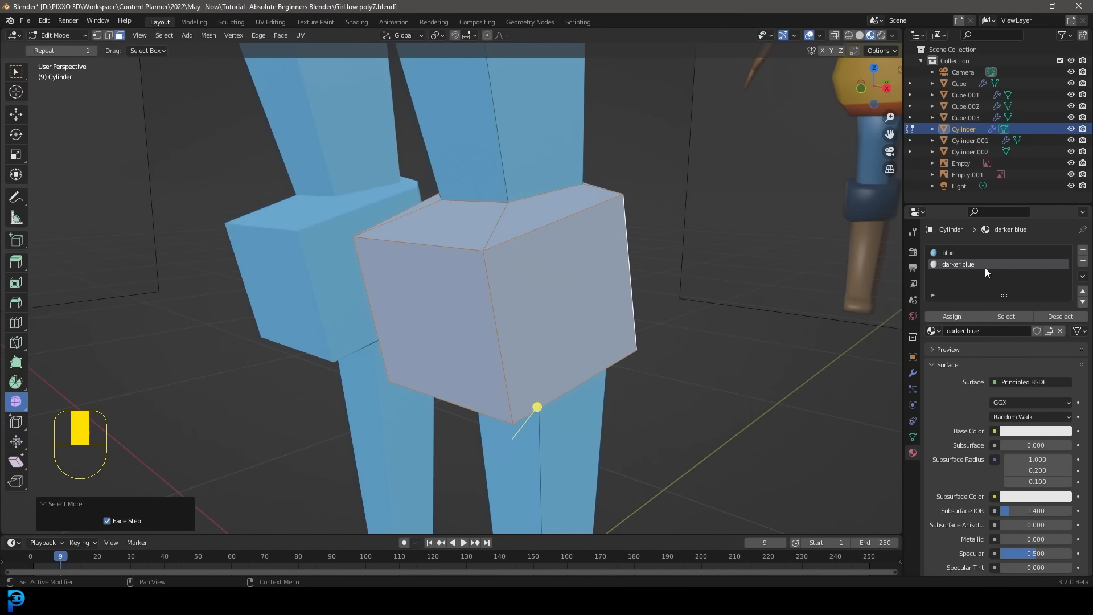
click(954, 316)
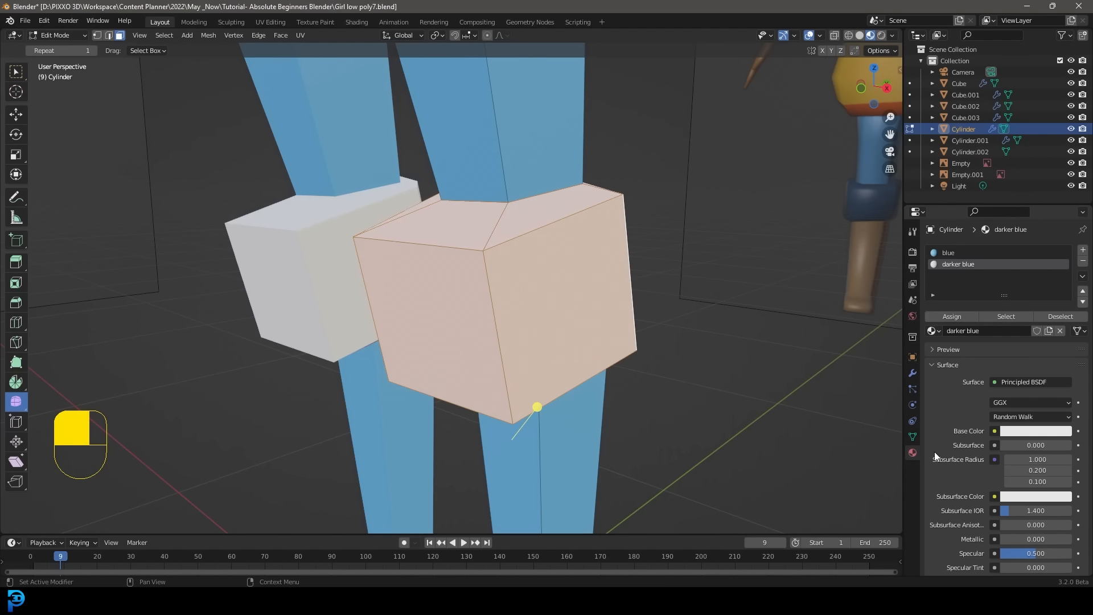
click(1022, 434)
drag(1014, 314, 1063, 302)
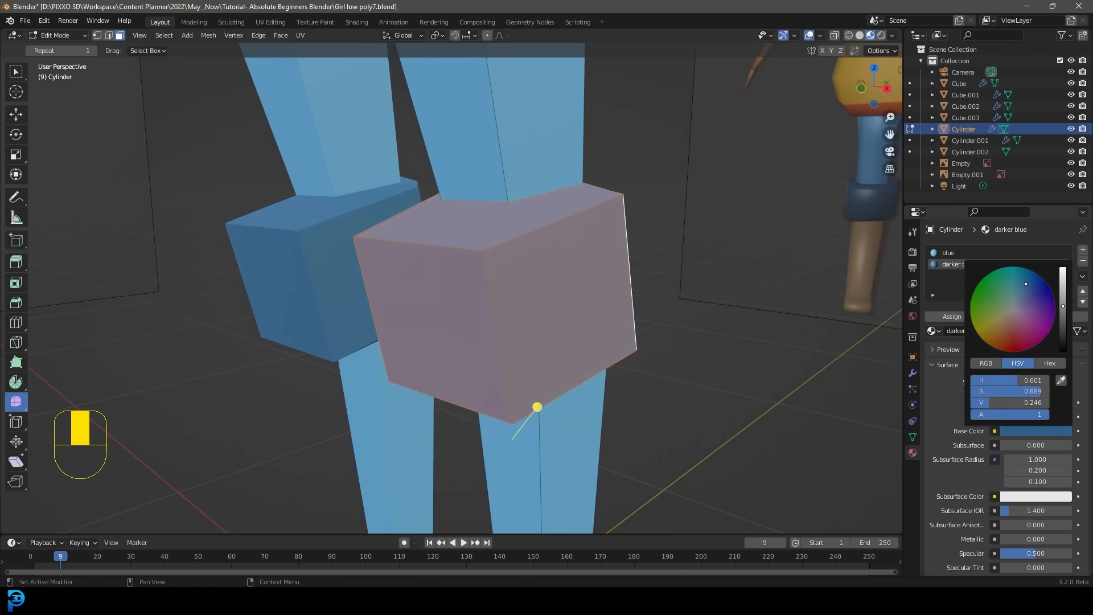
In the right side view with X-ray enabled, box-select all lower leg and foot faces below the cuff
scroll(584, 393, down, 5)
shift+middle_drag(583, 393, 594, 293)
key(KP_3)
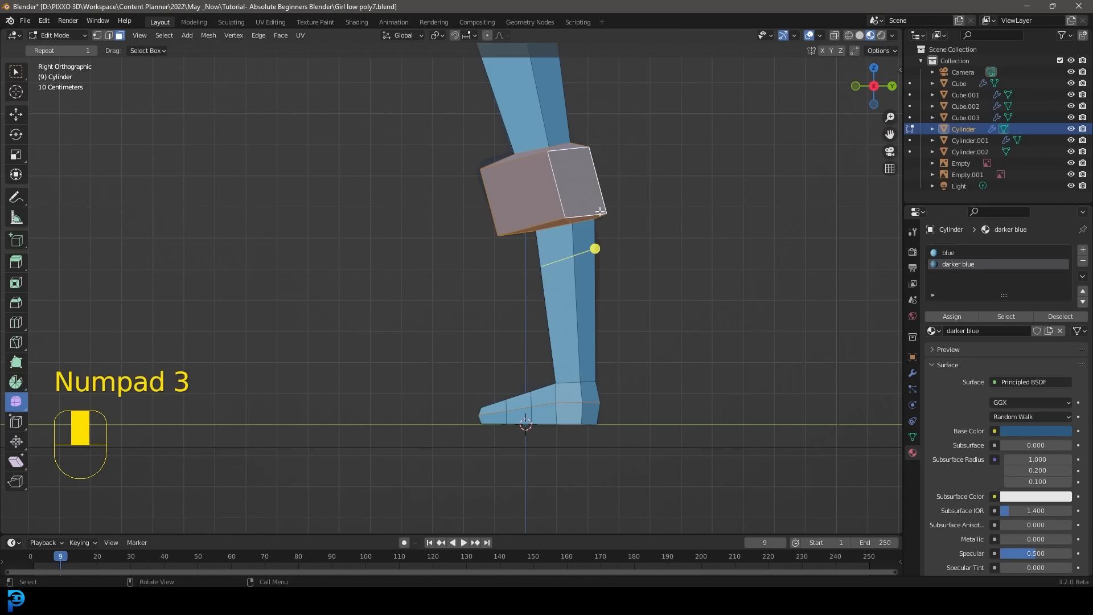
click(835, 33)
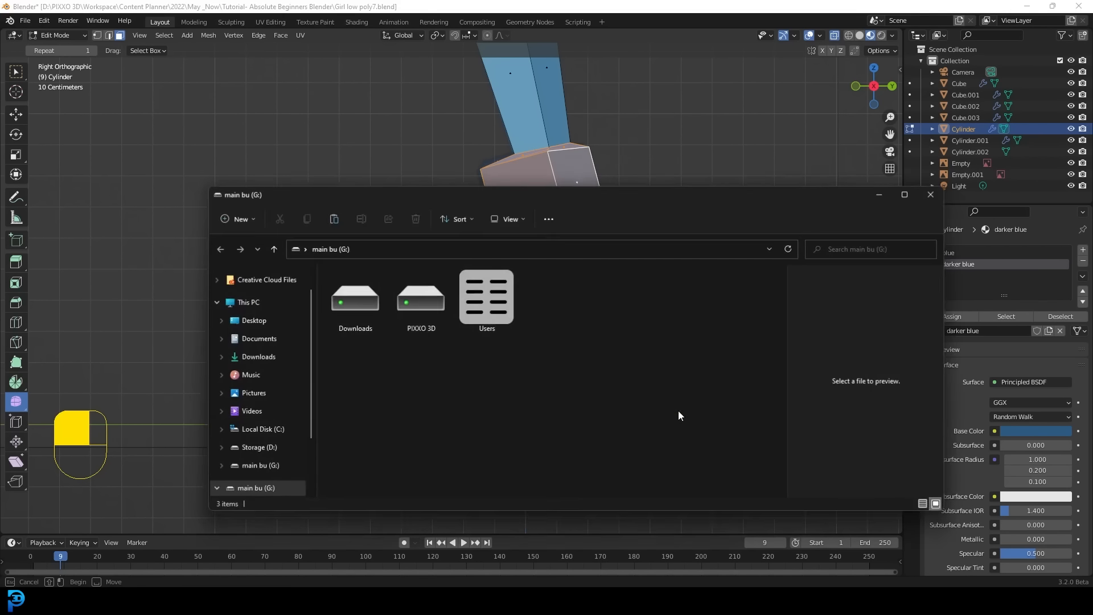
drag(678, 415, 410, 260)
middle_drag(456, 374, 541, 370)
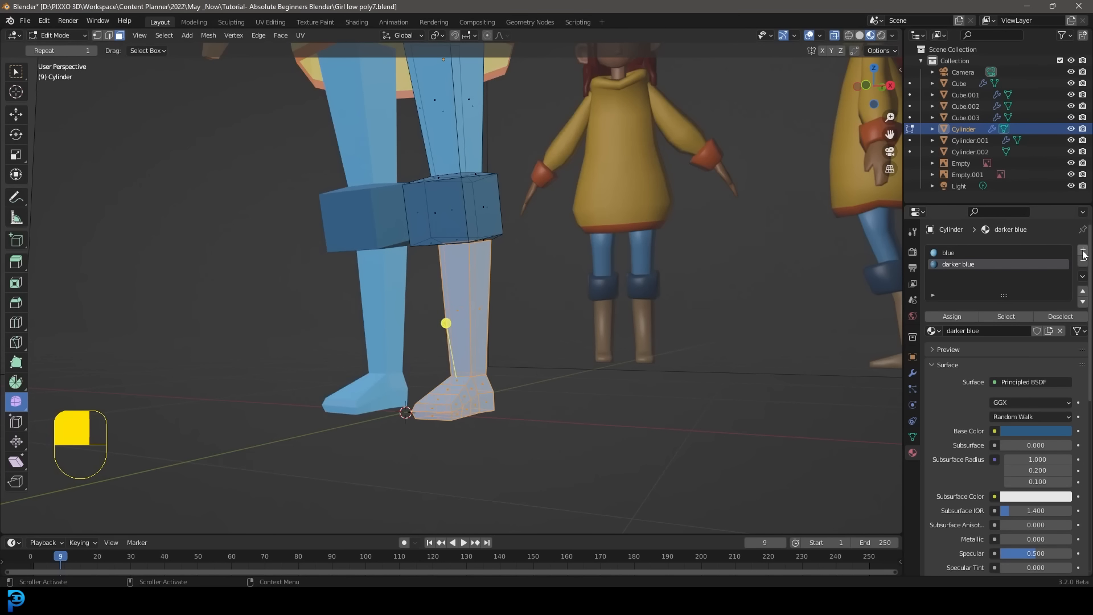
Add a third material slot with a new material for the selected lower leg faces, base color hue 0.080, saturation 0.848, value 0.168
click(1083, 251)
click(969, 316)
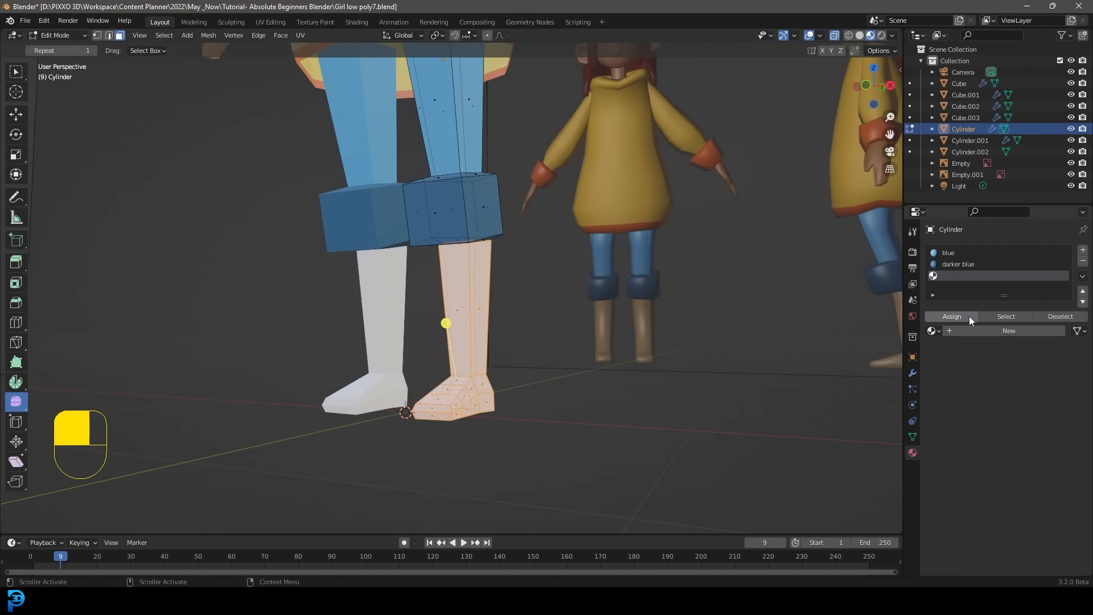
click(1004, 328)
click(1028, 432)
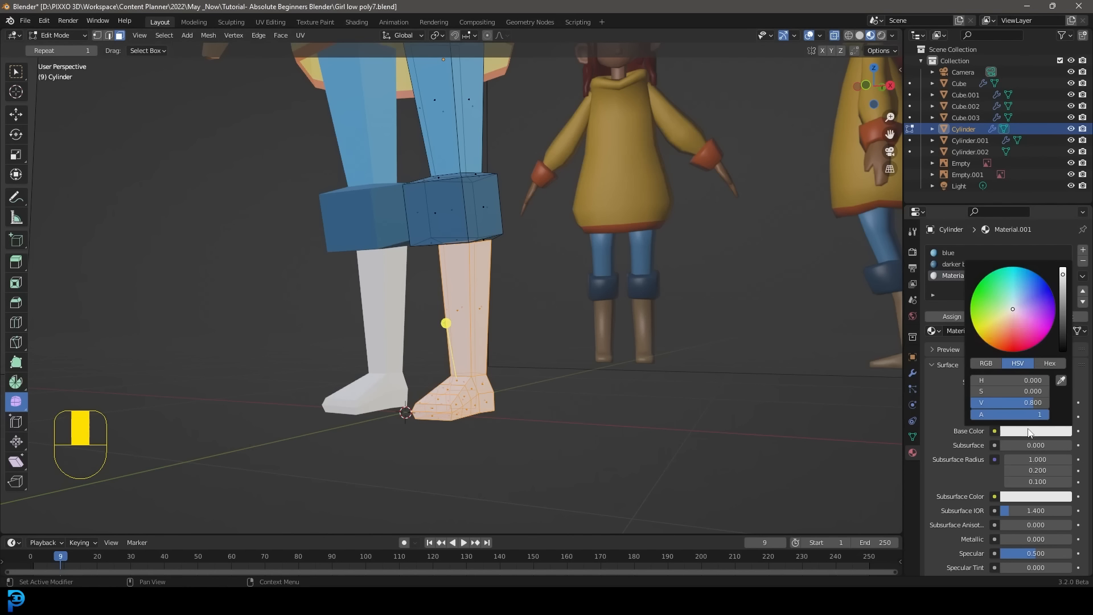
click(999, 330)
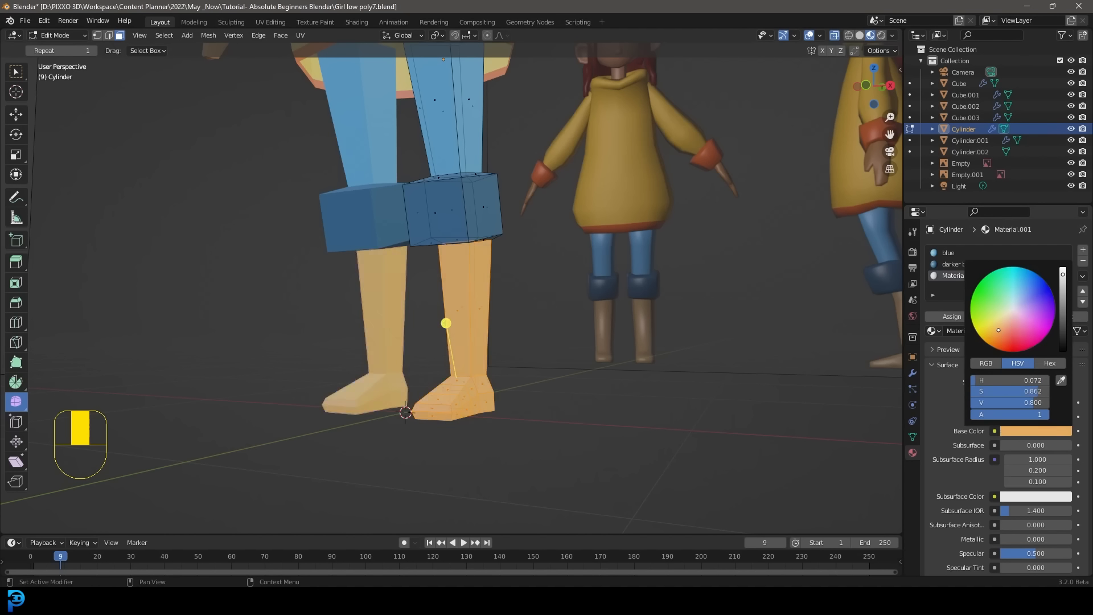
drag(1062, 296, 1062, 312)
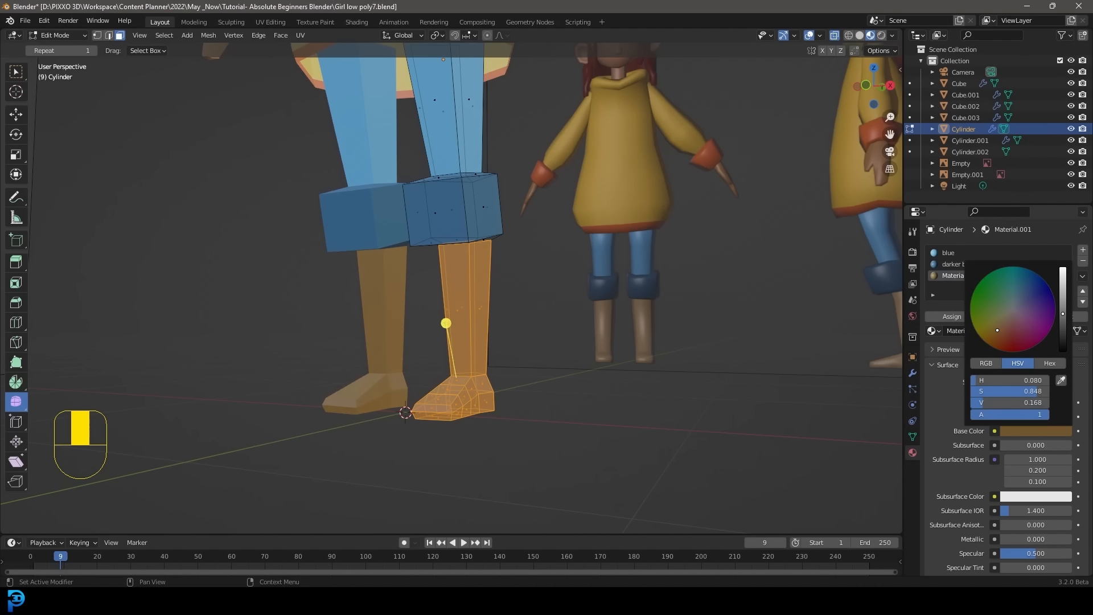
middle_drag(546, 273, 675, 293)
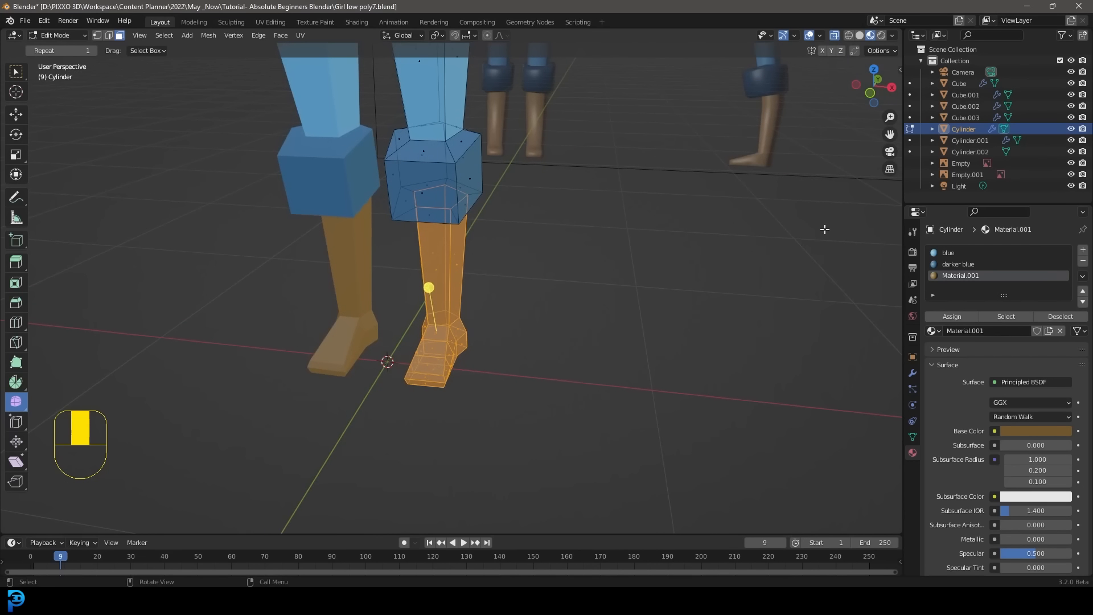
Rename the brown lower-leg material to leather
click(963, 334)
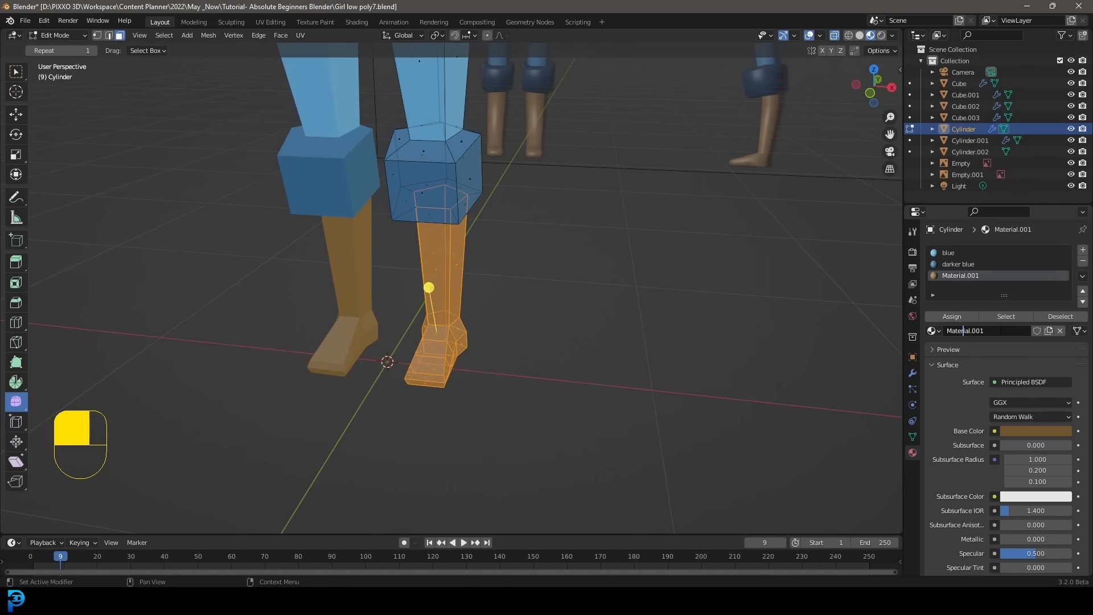
key(ctrl+a)
text(leather)
key(Return)
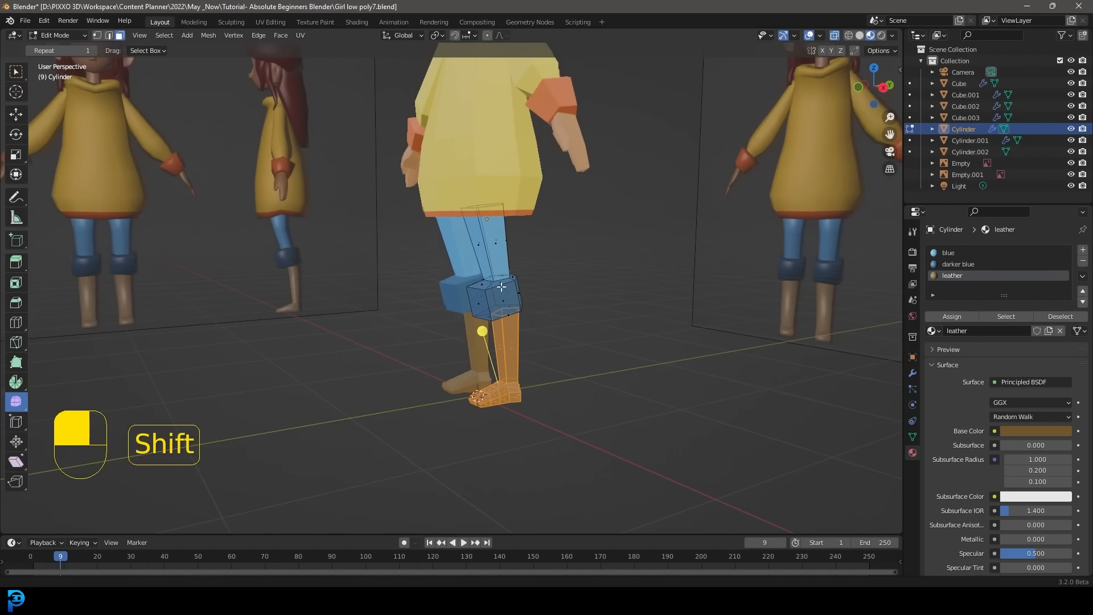
Return the legs to Object Mode and deselect everything
shift+middle_drag(544, 214, 558, 232)
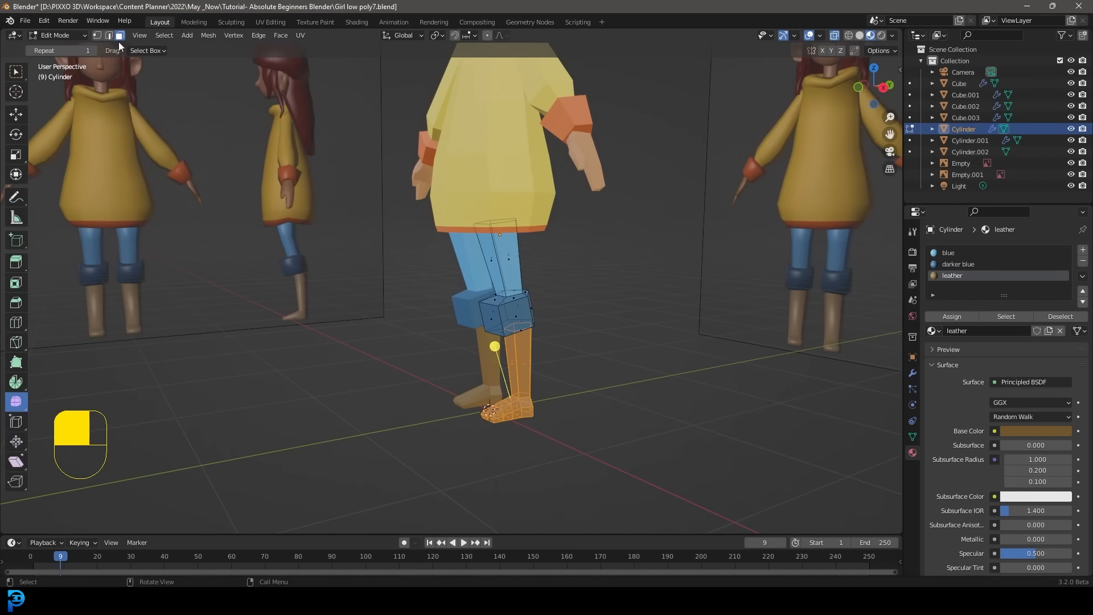
click(45, 35)
click(54, 48)
key(alt+a)
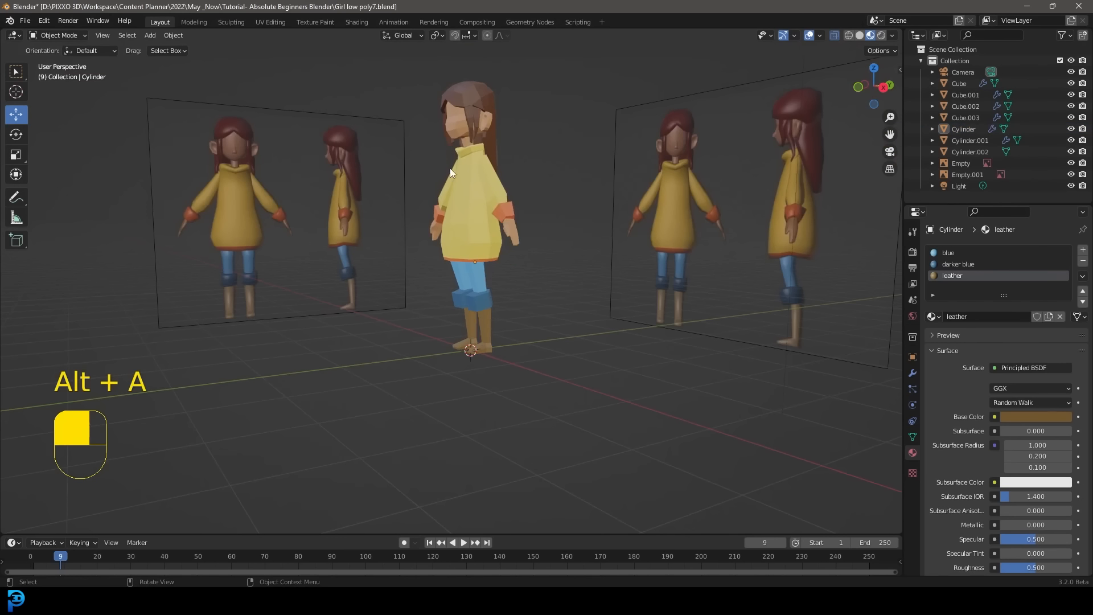
Examine the whole character from several angles, comparing Solid shading with Material Preview
shift+middle_drag(487, 183, 527, 290)
scroll(572, 251, up, 3)
scroll(610, 236, down, 2)
middle_drag(610, 236, 526, 219)
scroll(526, 218, up, 2)
scroll(529, 228, down, 2)
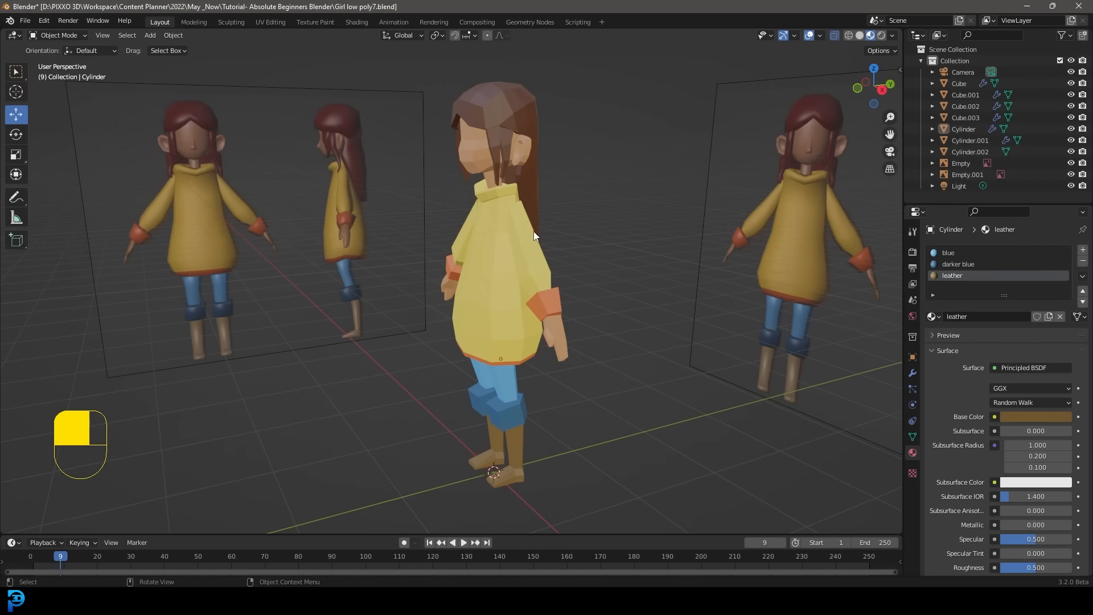
key(z)
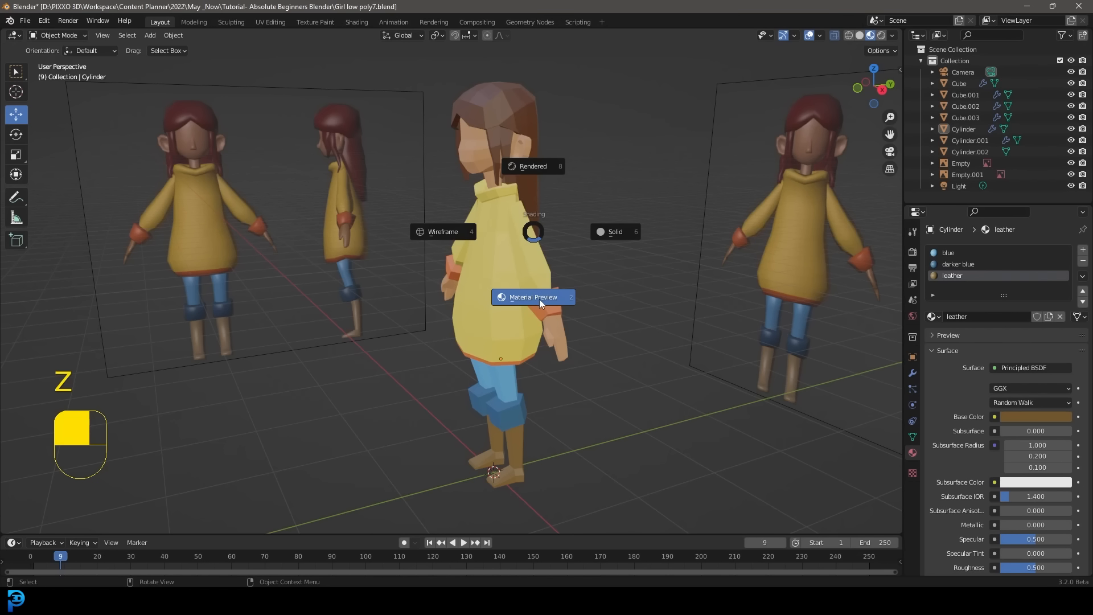
click(621, 232)
scroll(654, 235, up, 2)
scroll(651, 213, down, 2)
scroll(555, 251, up, 3)
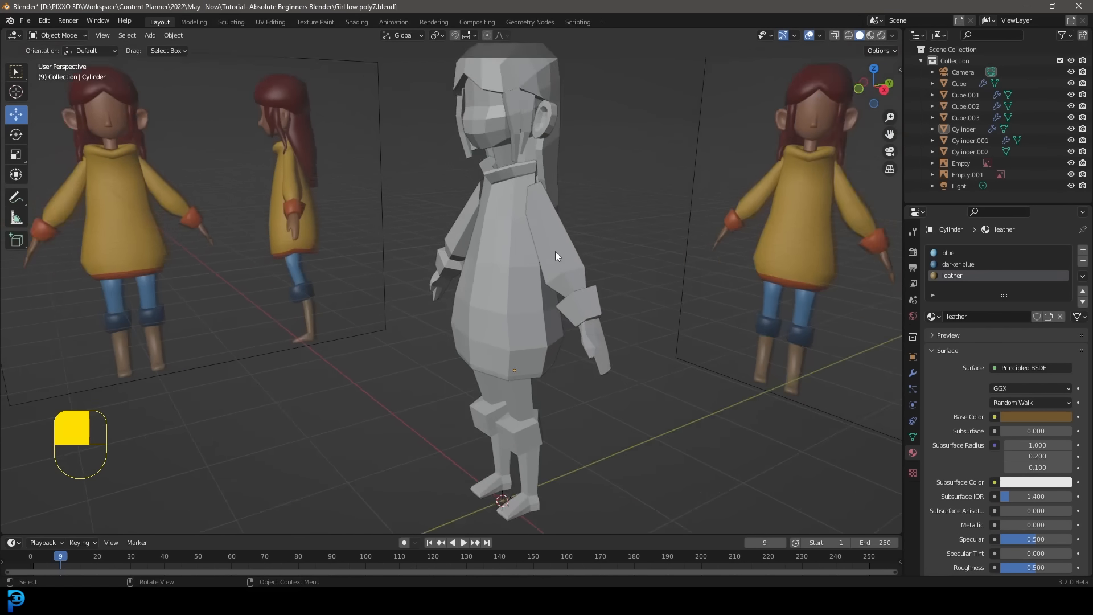
scroll(563, 227, down, 5)
key(z)
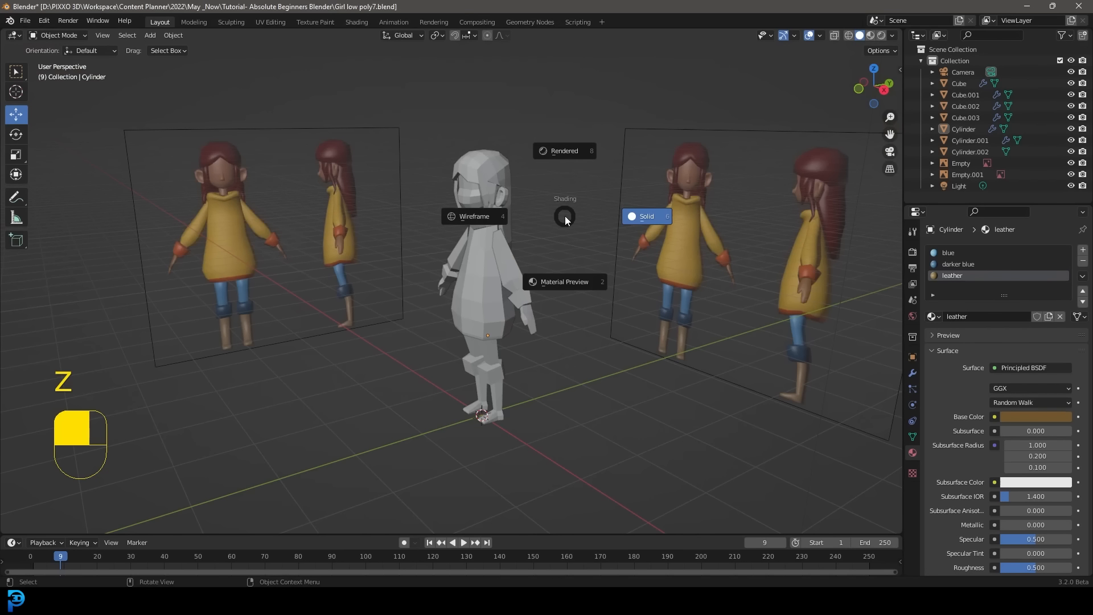
click(562, 283)
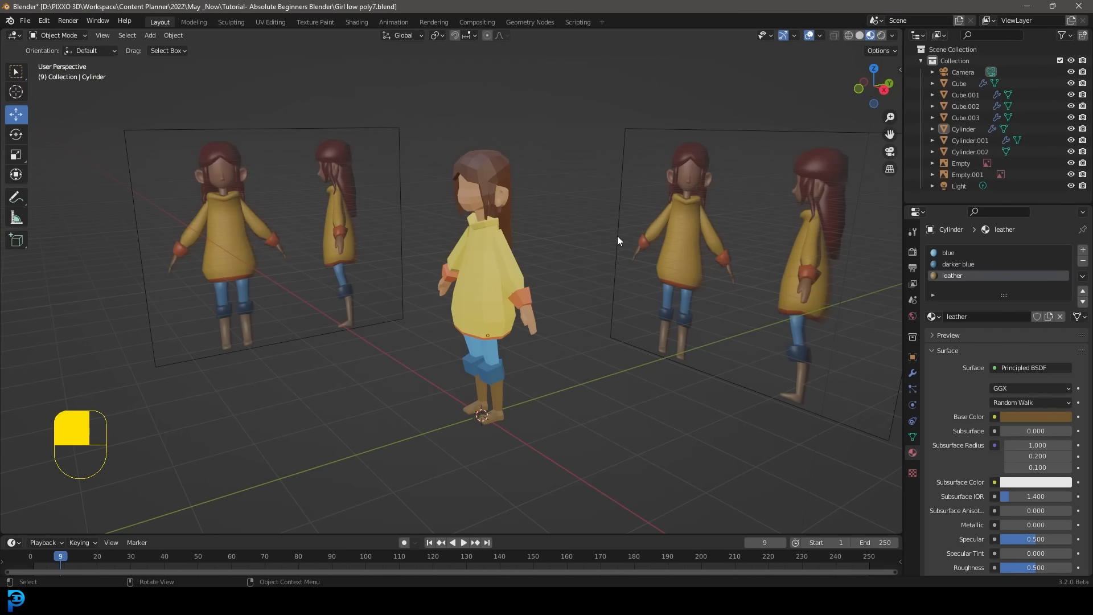
middle_drag(617, 236, 563, 239)
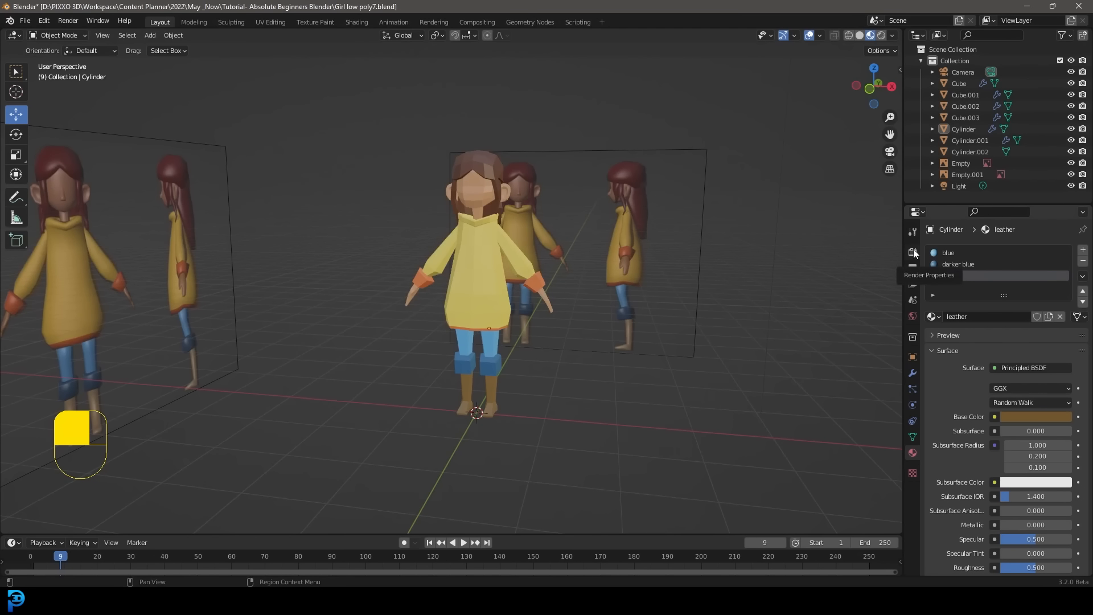
Add an area light to the scene and raise it about 4.74 m along Z, above the character's head
click(913, 252)
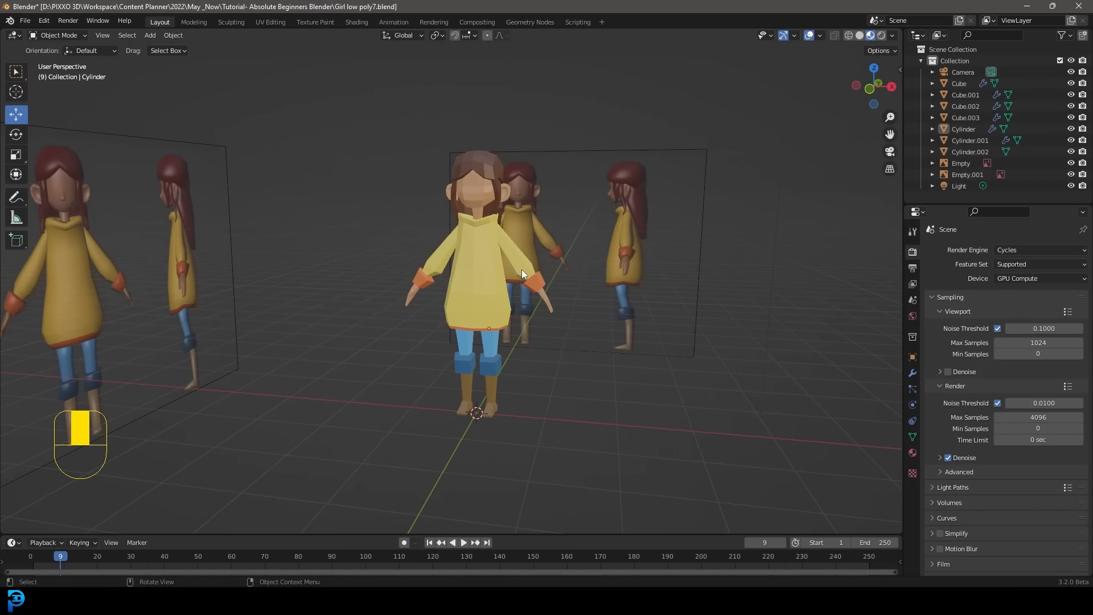
key(shift+a)
mouse_move(524, 265)
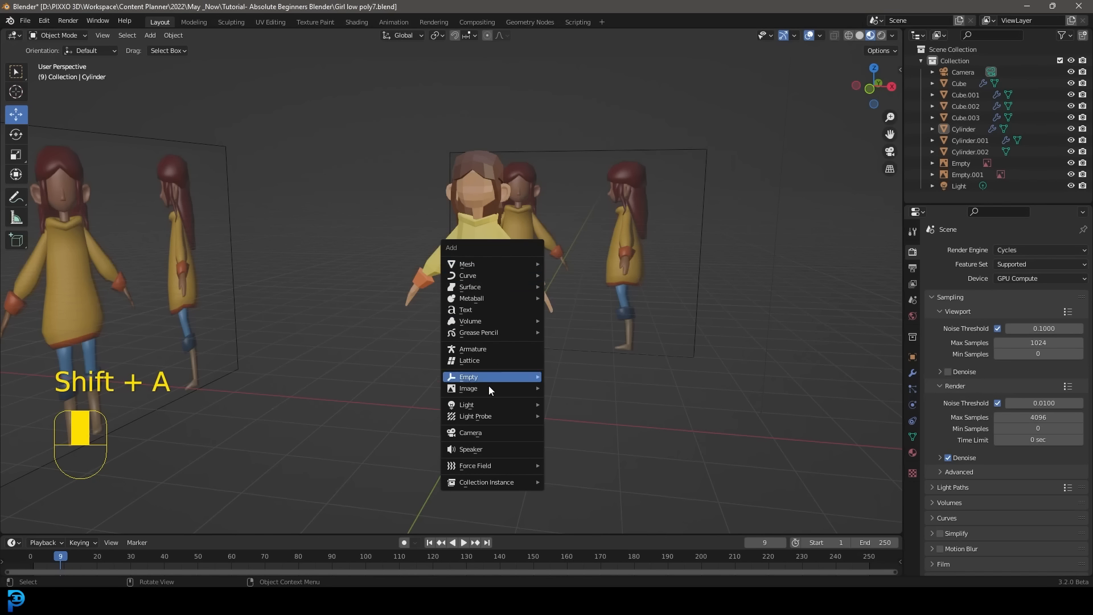
mouse_move(462, 406)
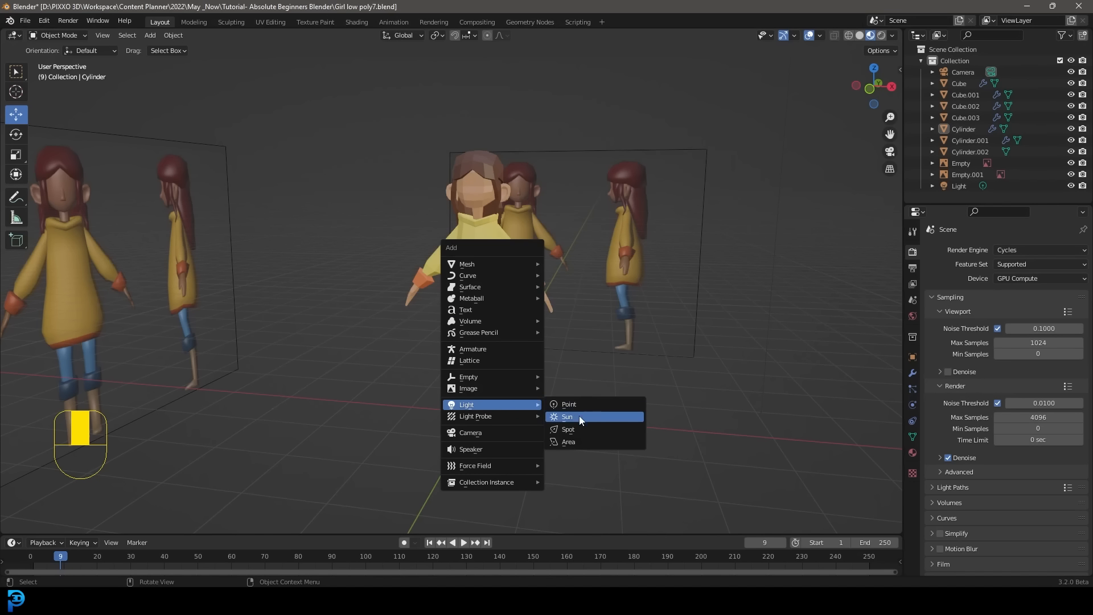
click(574, 441)
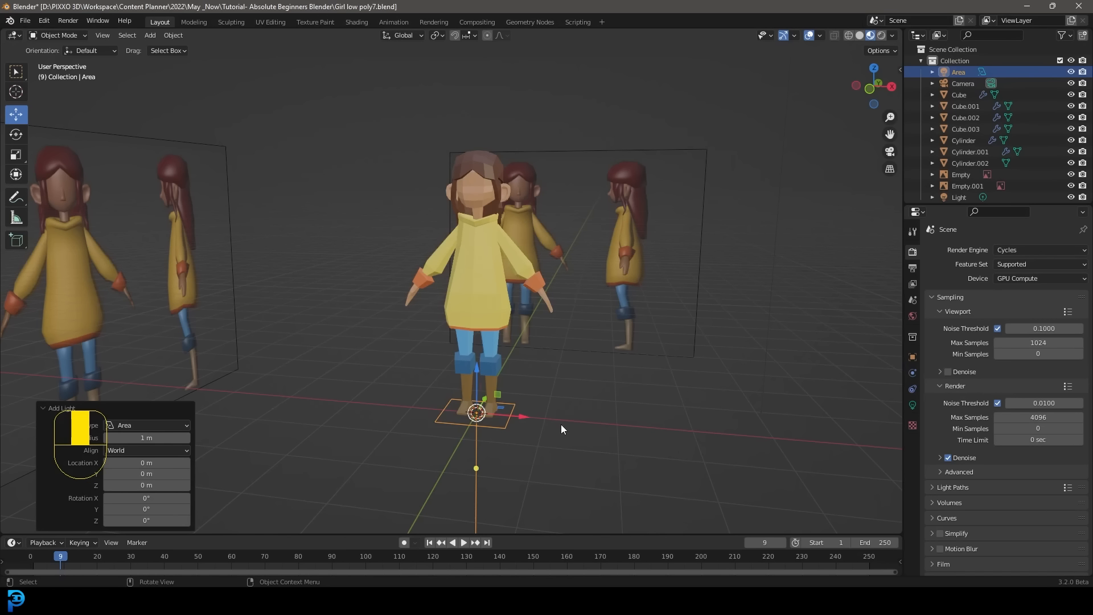
key(g)
key(z)
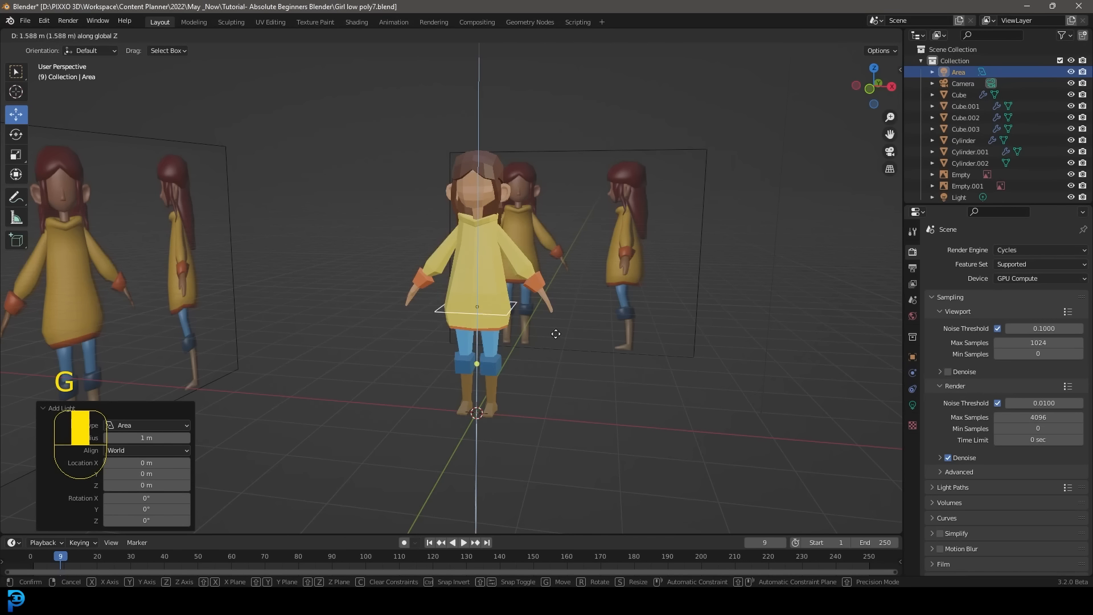
click(552, 119)
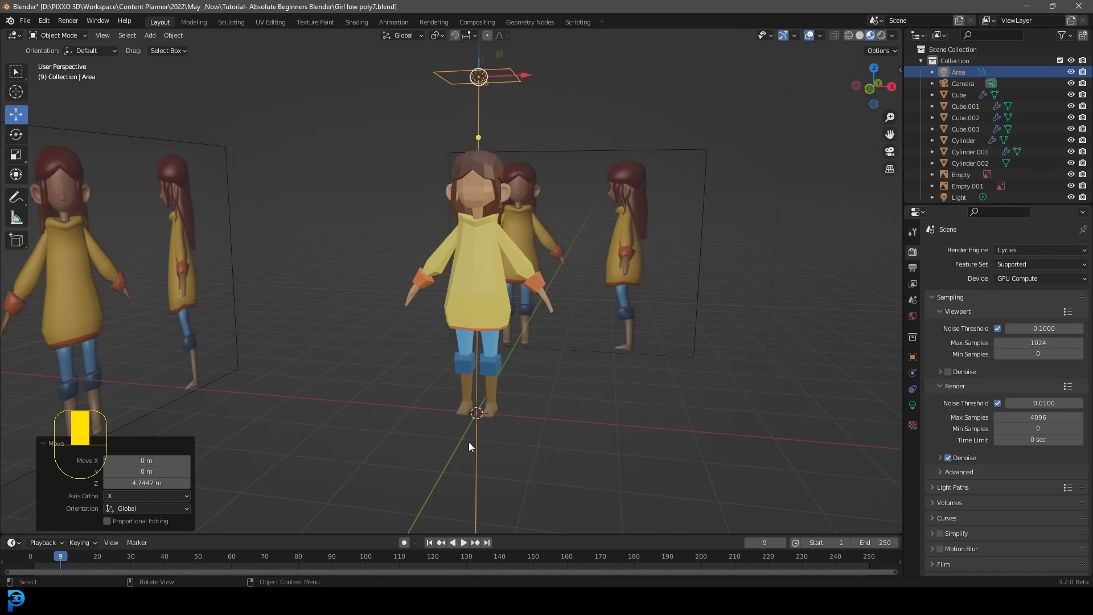
Rotate the area light about -53.8° in the view and move it about 3.08 m along negative X, aimed at the character
middle_drag(551, 292, 516, 358)
key(r)
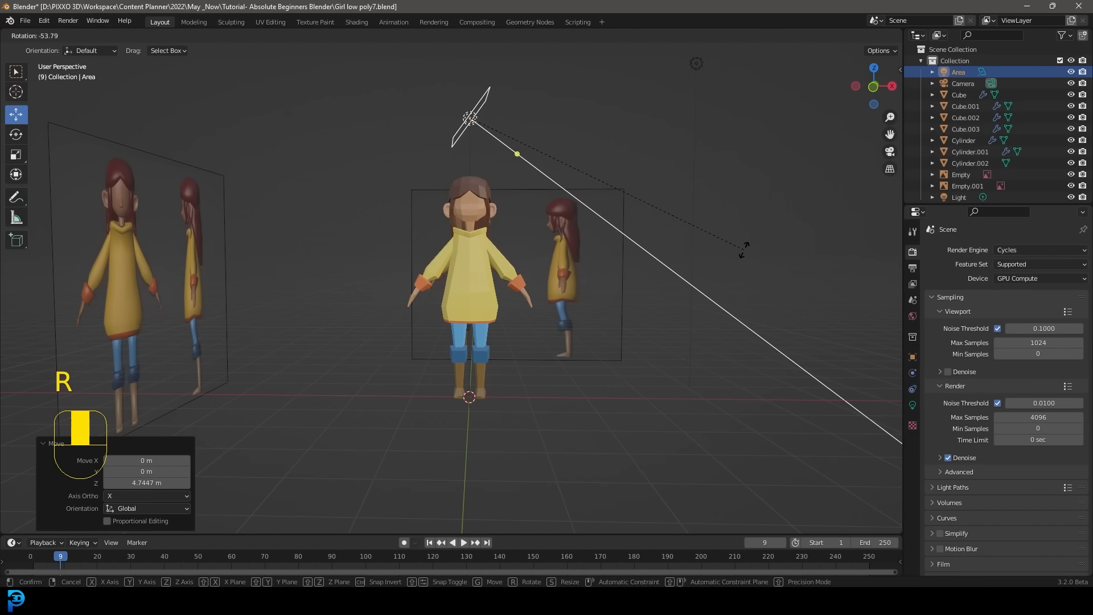
click(744, 250)
key(g)
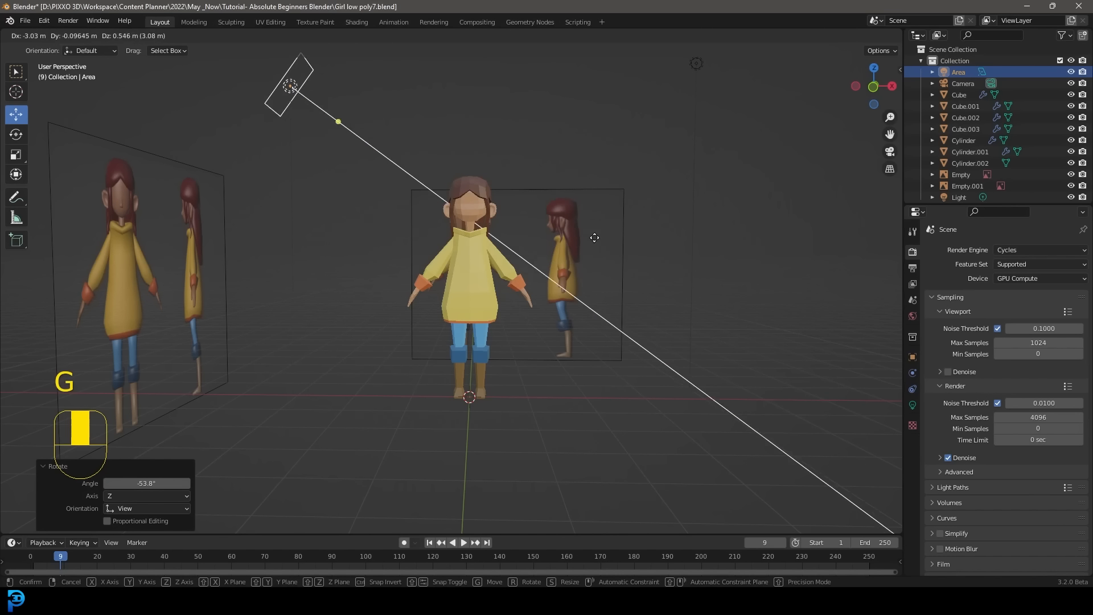
click(593, 271)
middle_drag(594, 271, 338, 225)
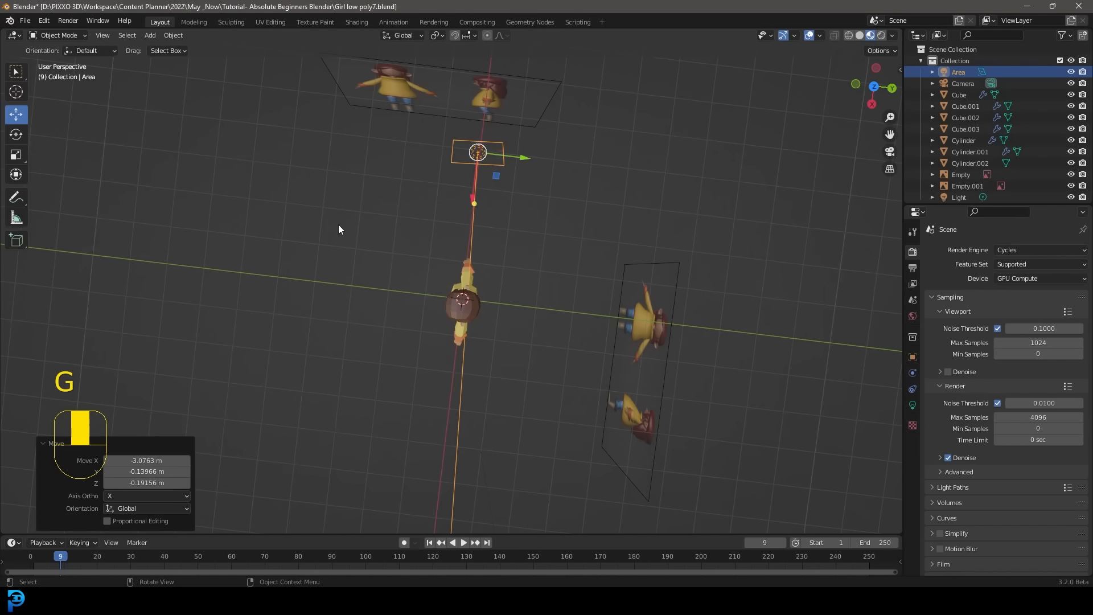
middle_drag(501, 303, 462, 286)
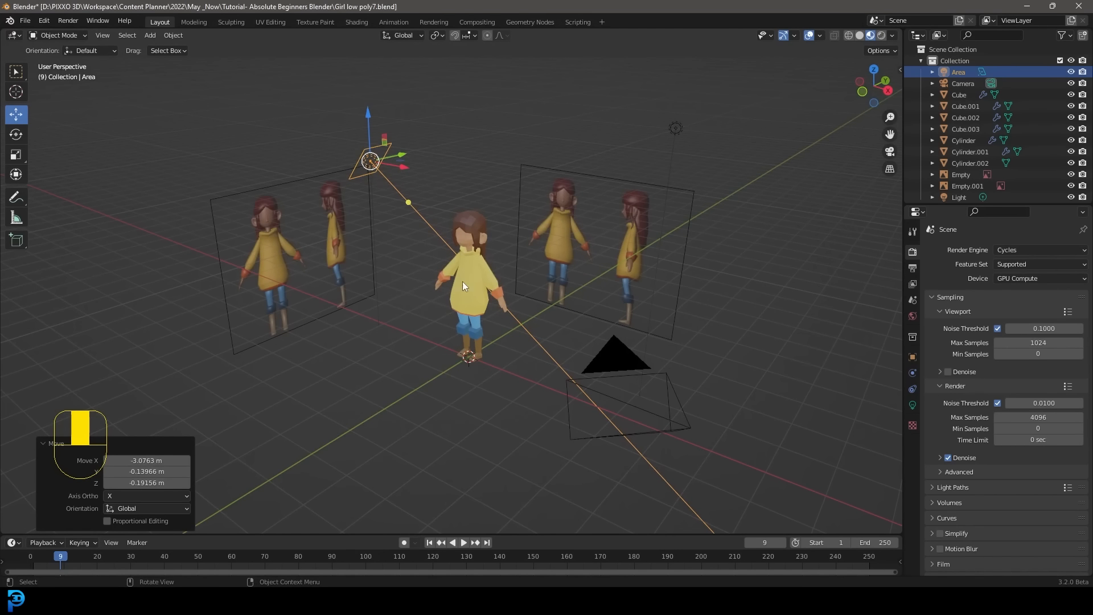
Set the area light's power to 120 W
click(913, 406)
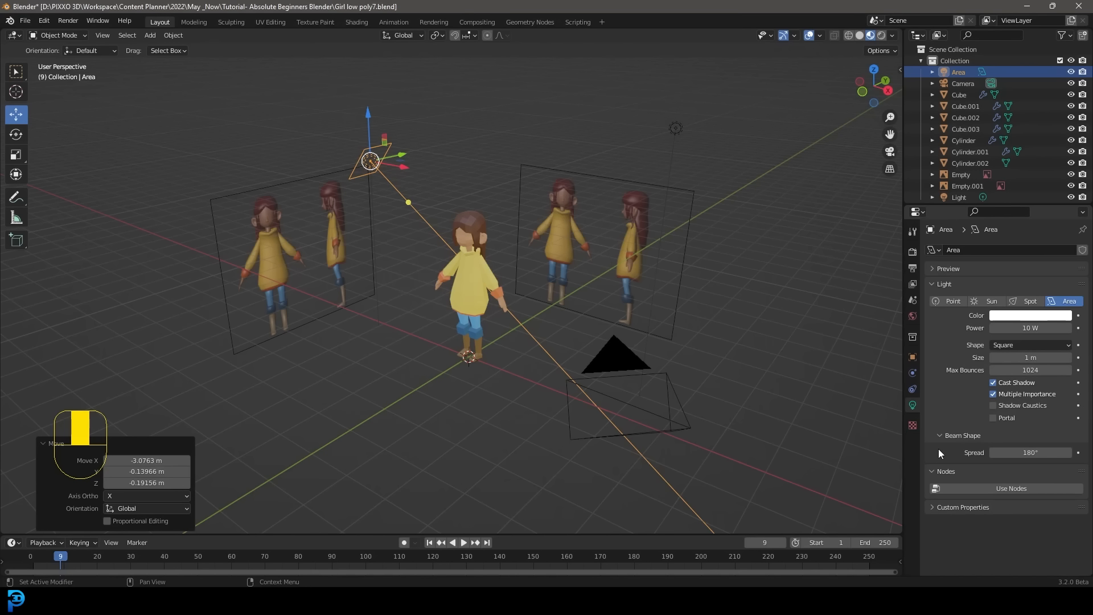
click(1030, 329)
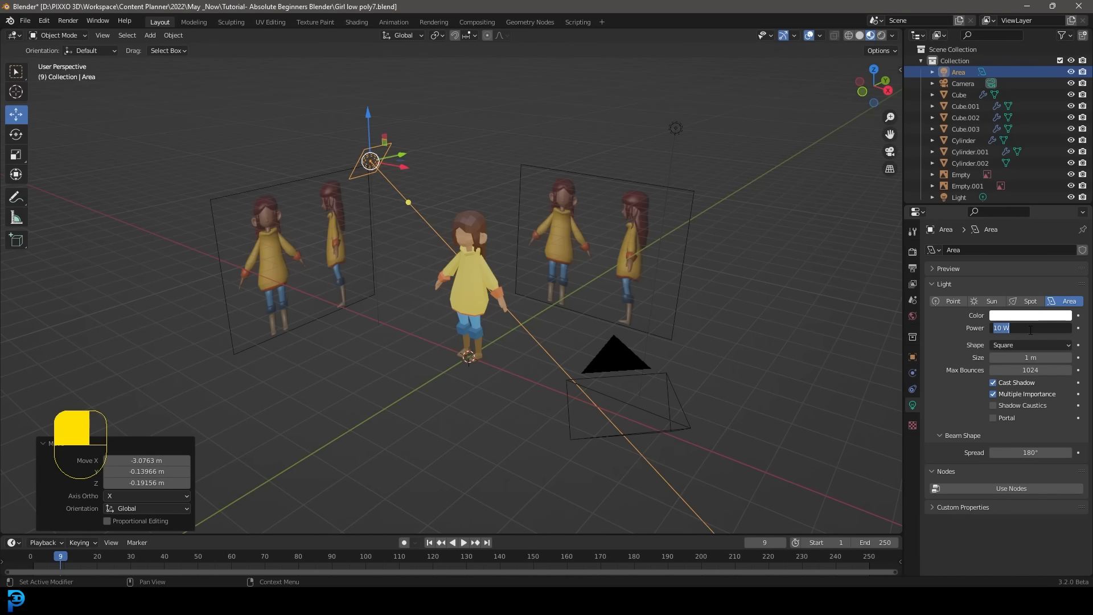
text(120)
key(Return)
scroll(432, 280, up, 1)
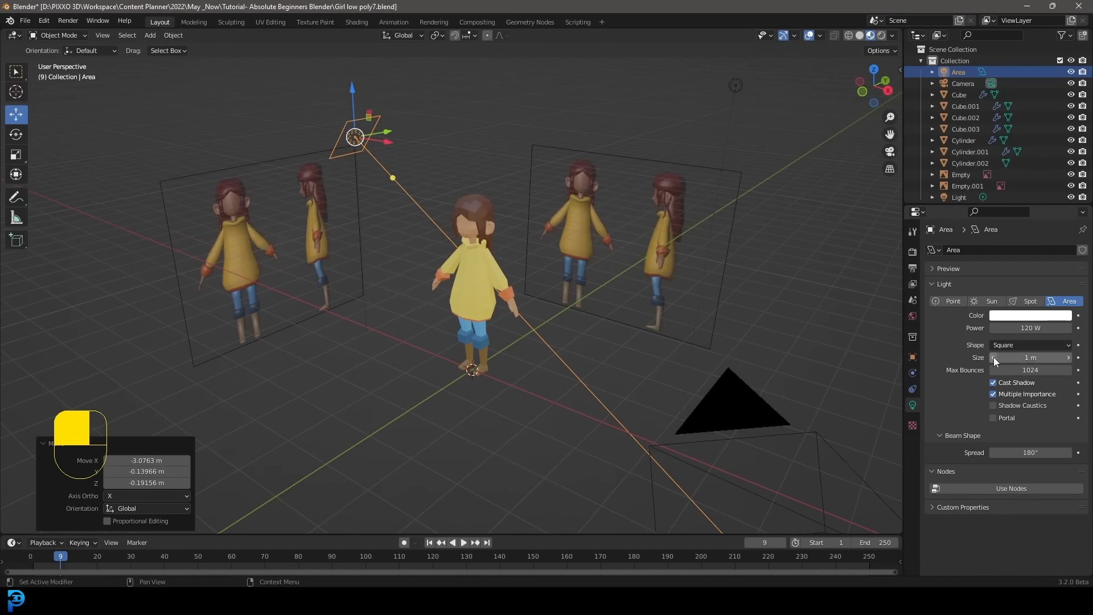
Try several sizes for the square area light and set it to about 2.23 m
drag(1019, 357, 1067, 357)
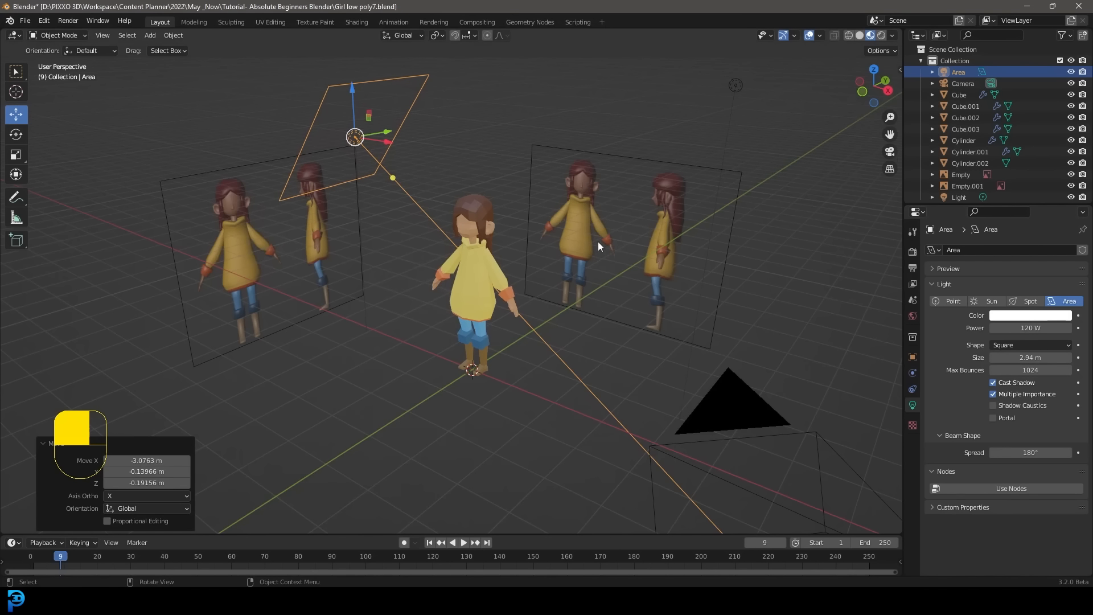
middle_drag(598, 241, 470, 198)
drag(1039, 357, 982, 356)
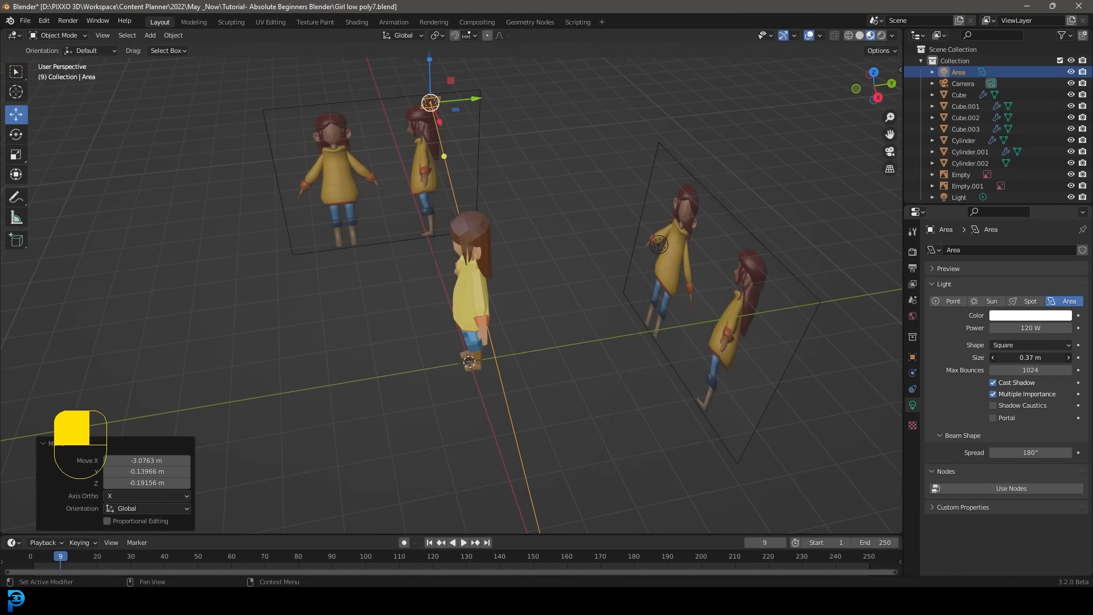
drag(1030, 357, 1049, 356)
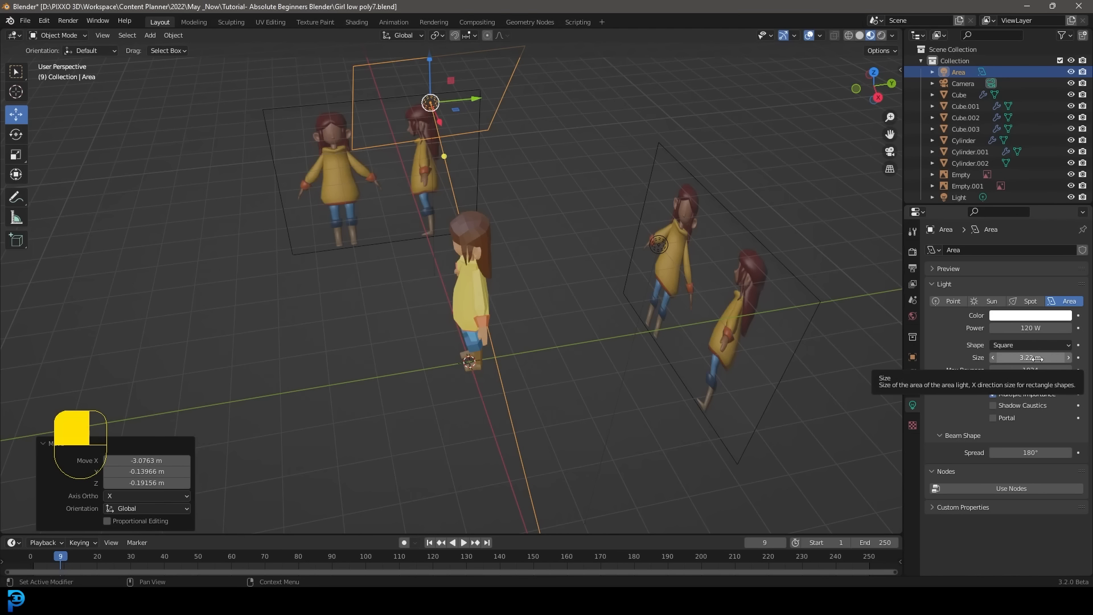
drag(1049, 357, 1037, 357)
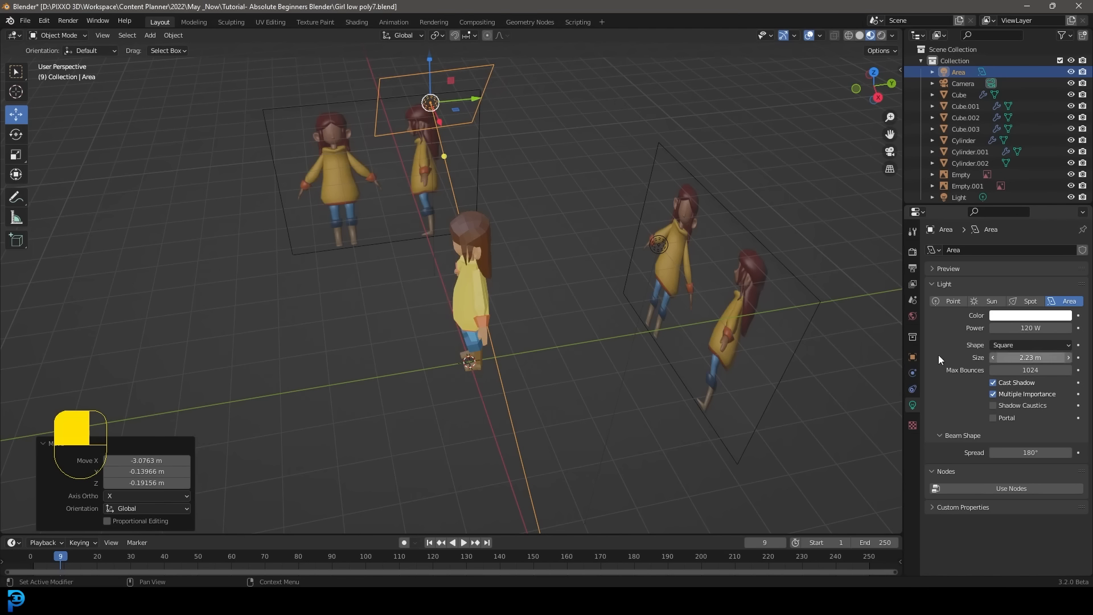
Face the front of the character and switch the viewport to Rendered shading
mouse_move(512, 296)
middle_down()
mouse_move(473, 292)
mouse_move(631, 282)
mouse_move(675, 220)
mouse_move(645, 223)
middle_up()
key(z)
click(636, 159)
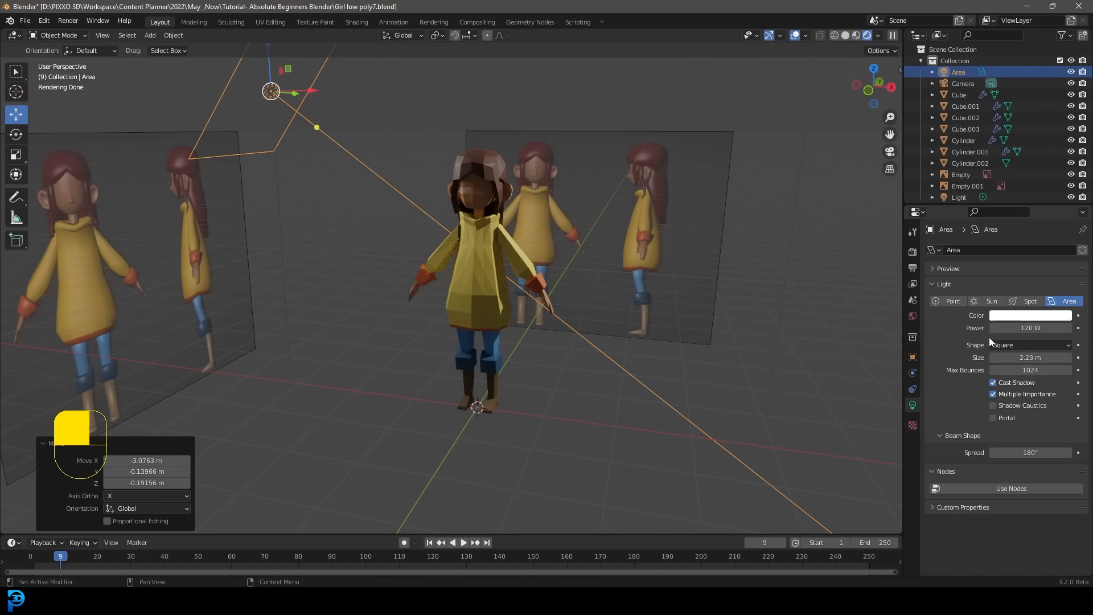
Raise the area light's power to about 180.9 W and tint its color pale pink (H 0.970, S 0.148, V 1.000)
drag(1011, 325, 1036, 313)
click(1036, 315)
click(1027, 175)
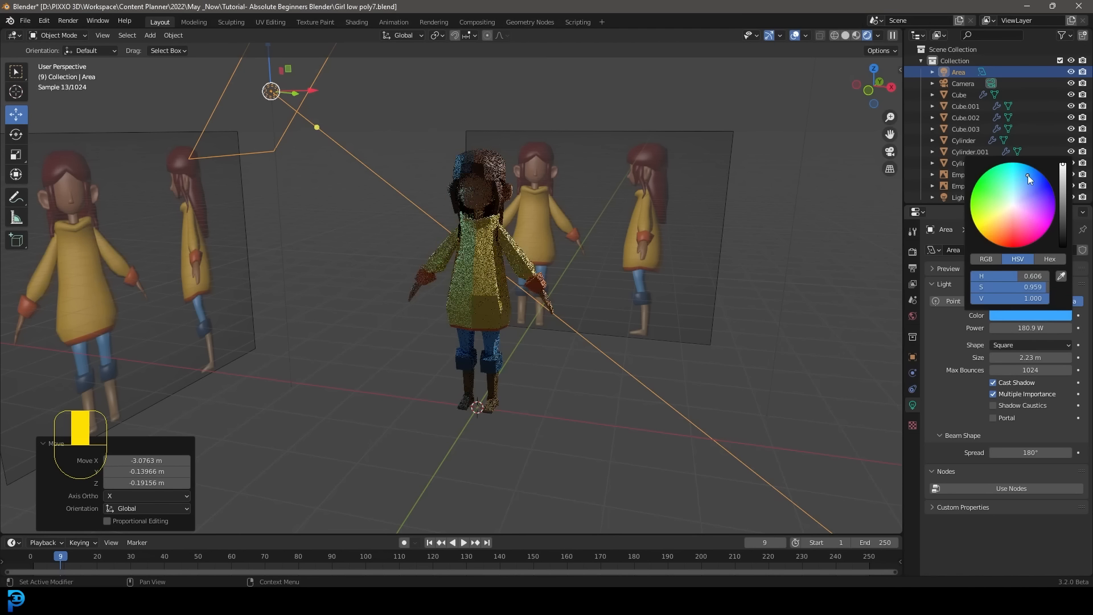
drag(1014, 214, 1014, 208)
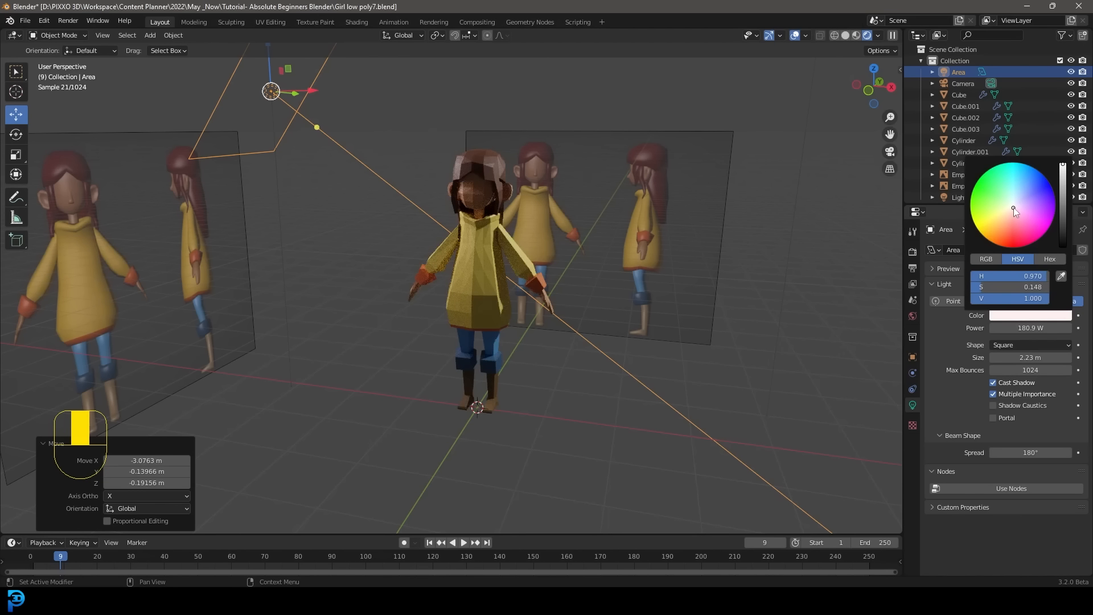
Duplicate the area light, place the copy on the other side of the character and rotate it about -72.8° in the view
scroll(640, 258, down, 2)
middle_drag(640, 258, 554, 321)
key(shift+d)
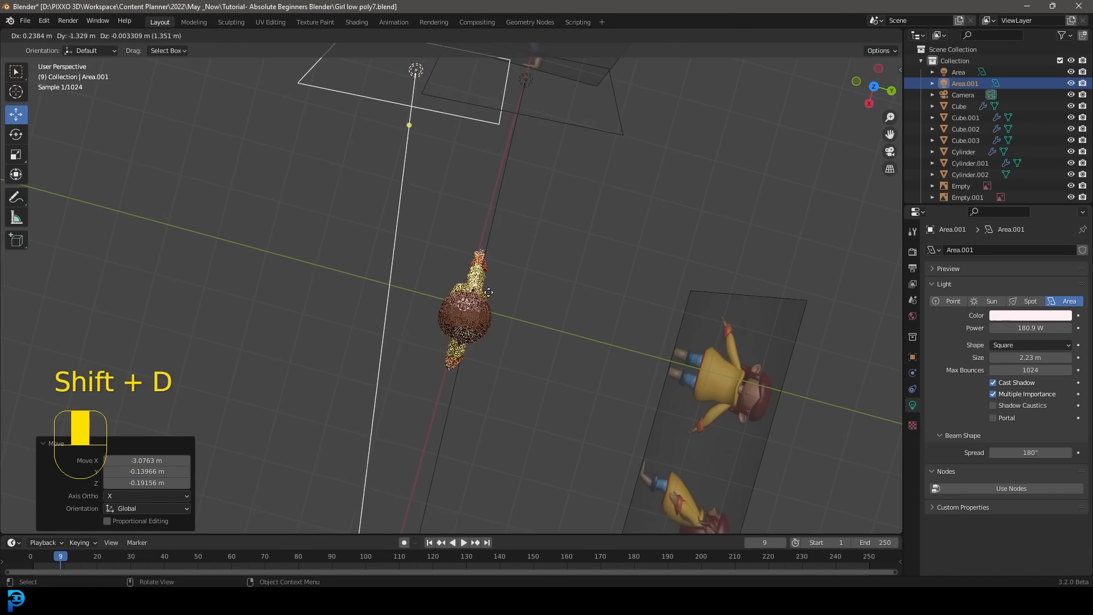
click(307, 381)
key(r)
click(598, 436)
scroll(569, 421, down, 5)
middle_drag(530, 418, 568, 250)
scroll(413, 298, up, 4)
scroll(568, 251, up, 4)
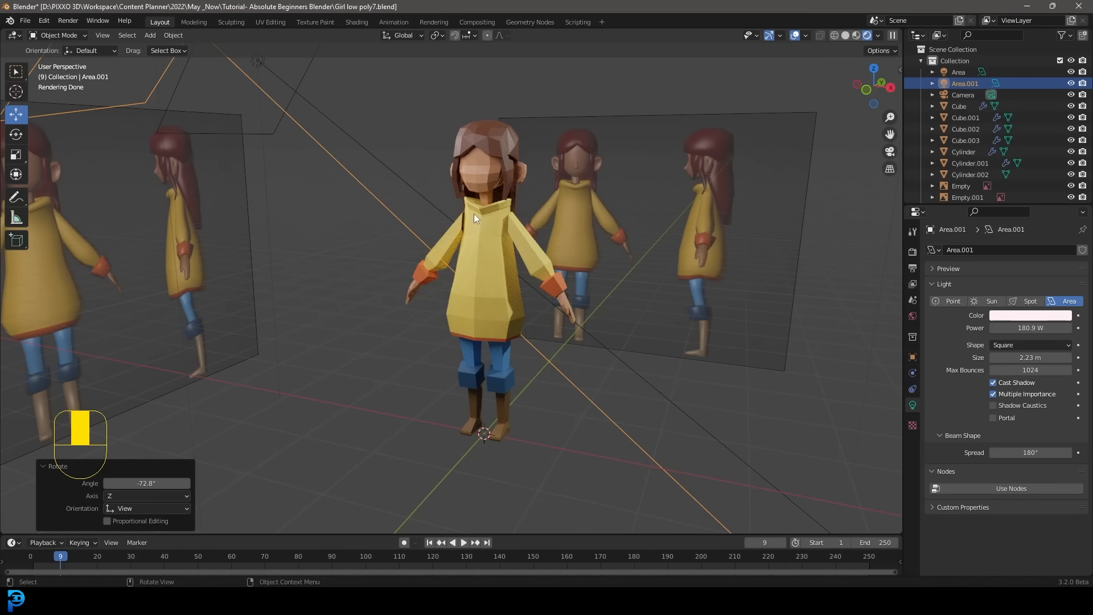
Add a plane under the character's feet and scale it up about 5.585 times as a floor
key(shift+a)
mouse_move(461, 76)
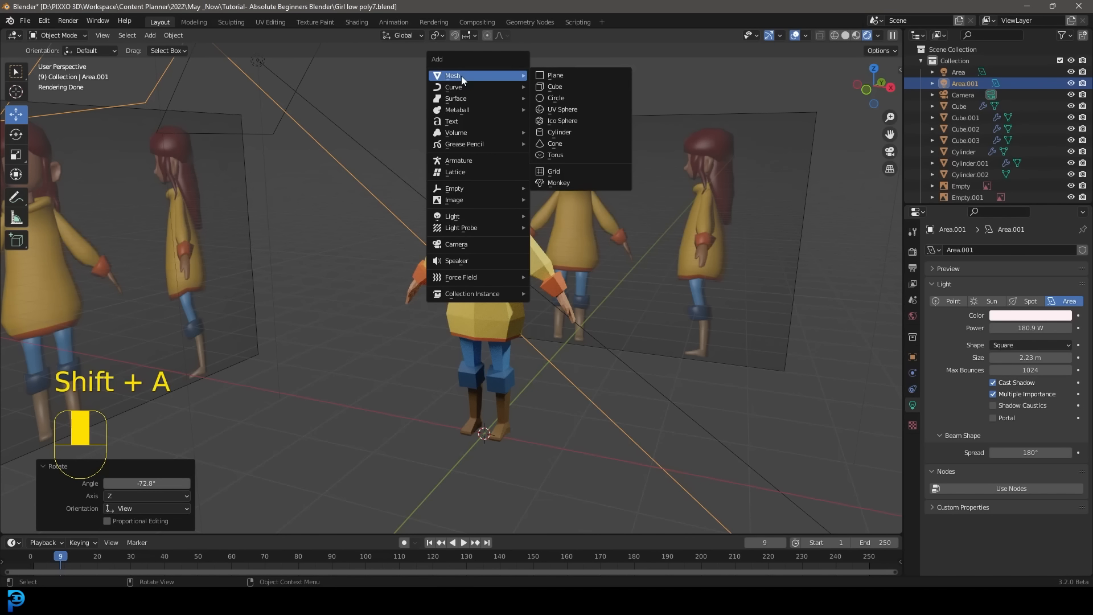
click(551, 76)
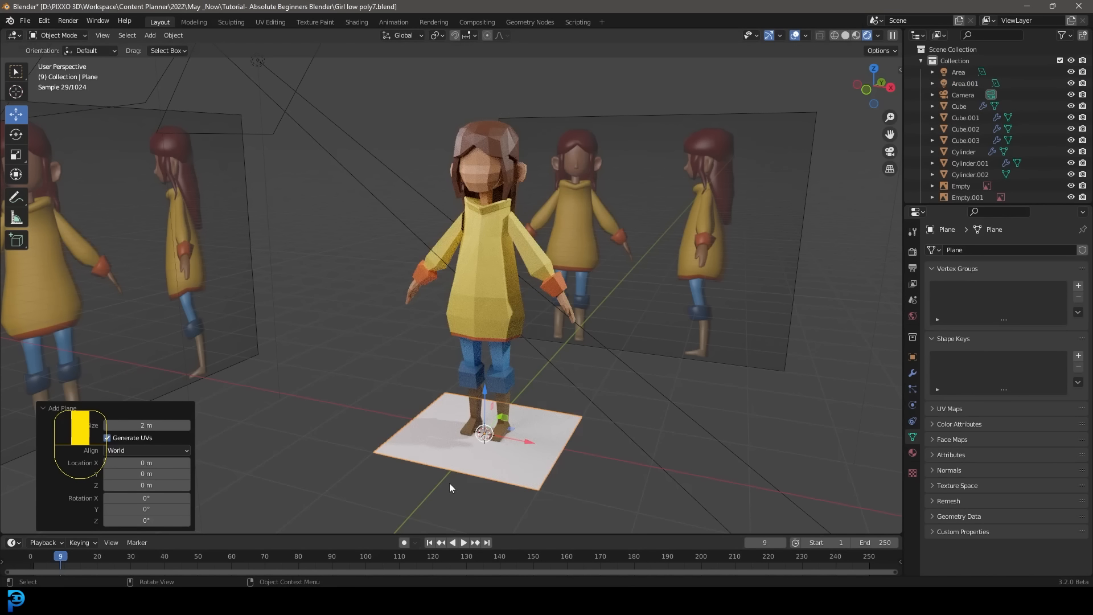
scroll(512, 438, down, 3)
key(s)
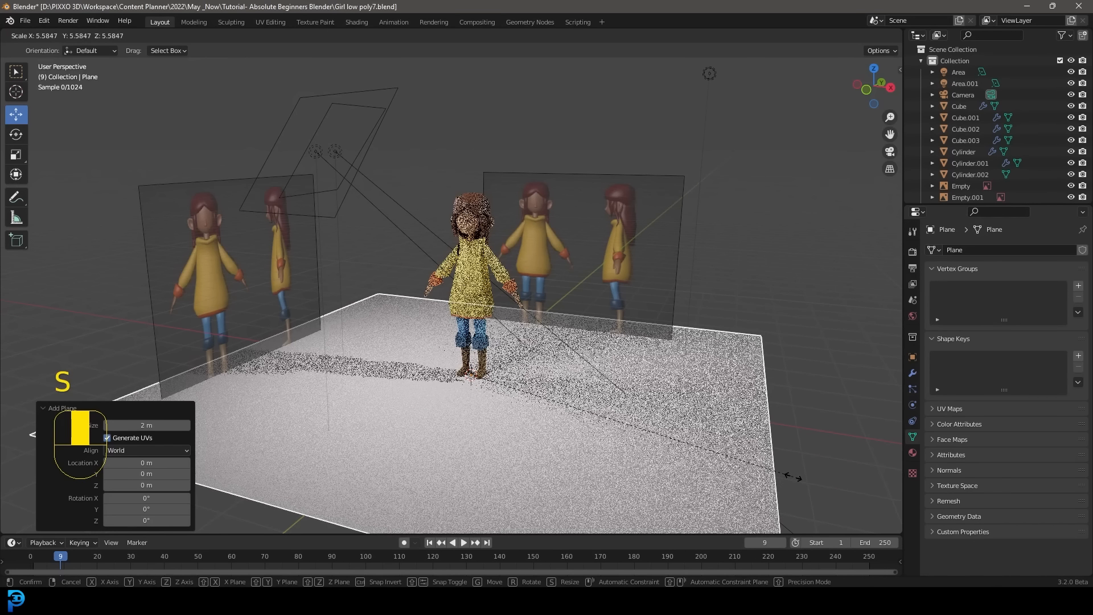
click(750, 352)
scroll(751, 352, down, 3)
middle_drag(750, 352, 588, 383)
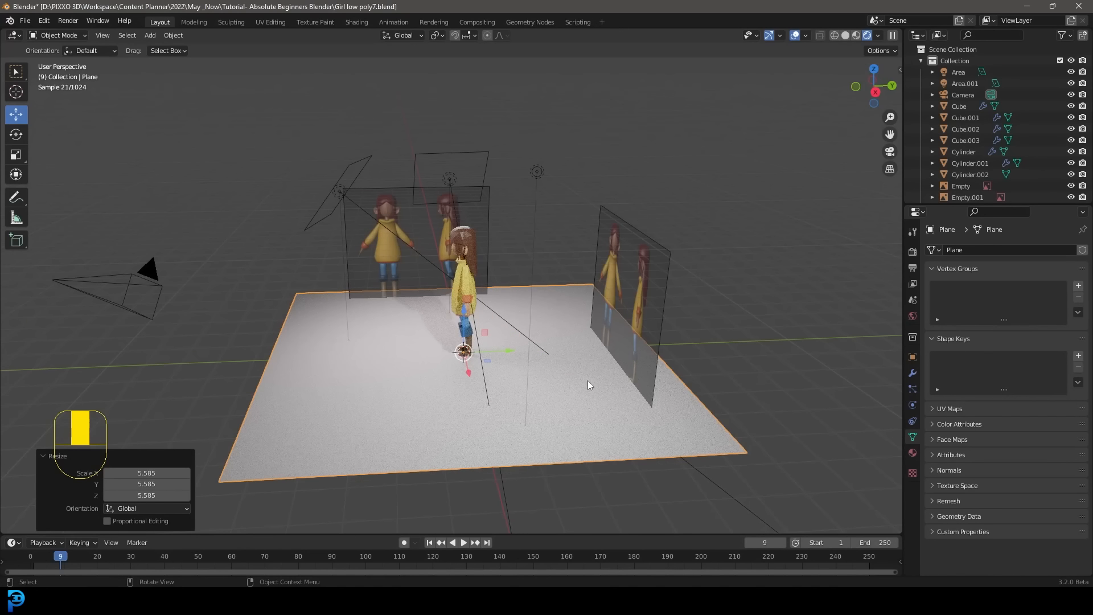
Edit the plane in Solid shading and extrude its back edge about 8.14 m upward along Z as a wall
key(Tab)
key(z)
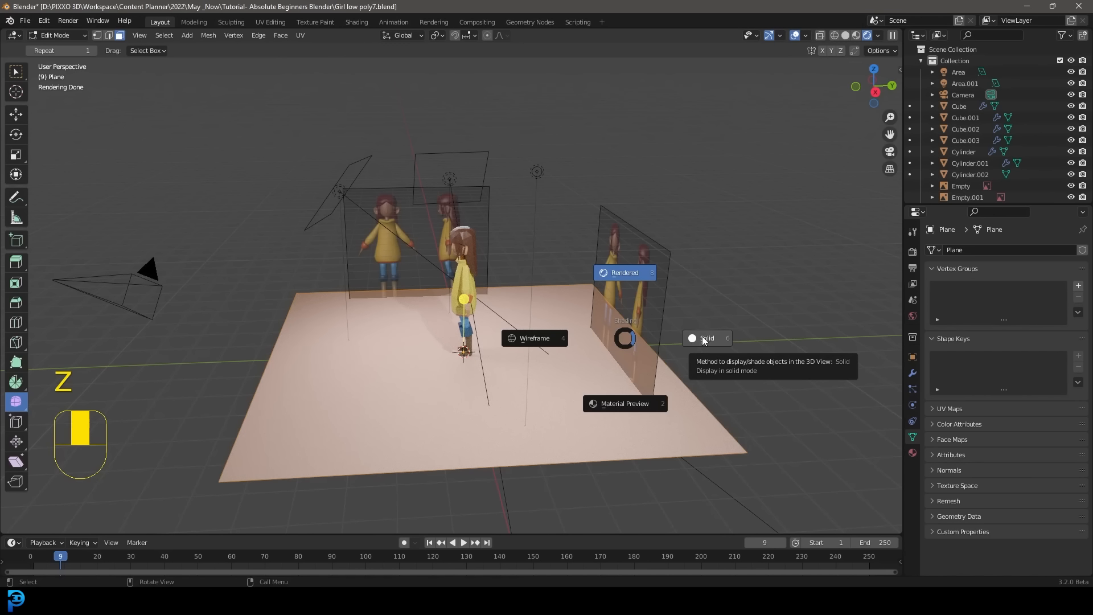
click(723, 338)
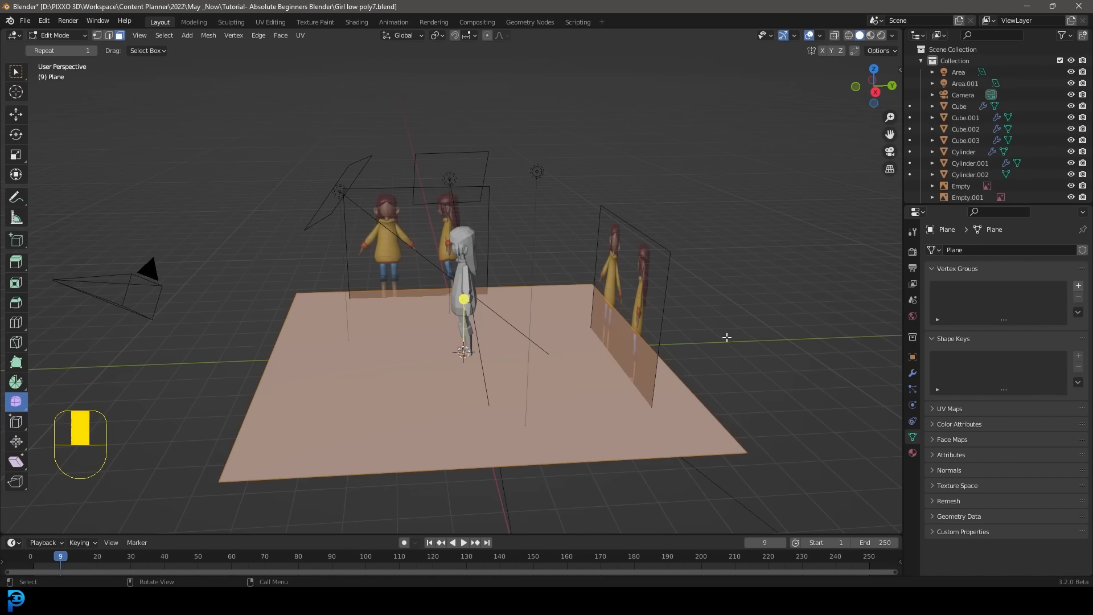
click(111, 35)
click(652, 328)
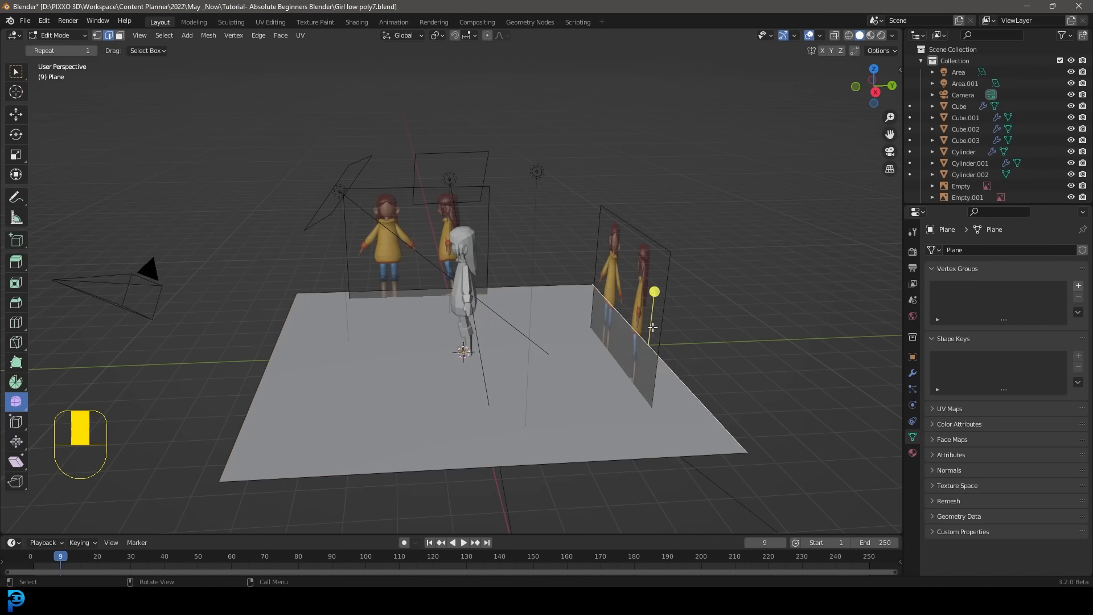
key(e)
key(z)
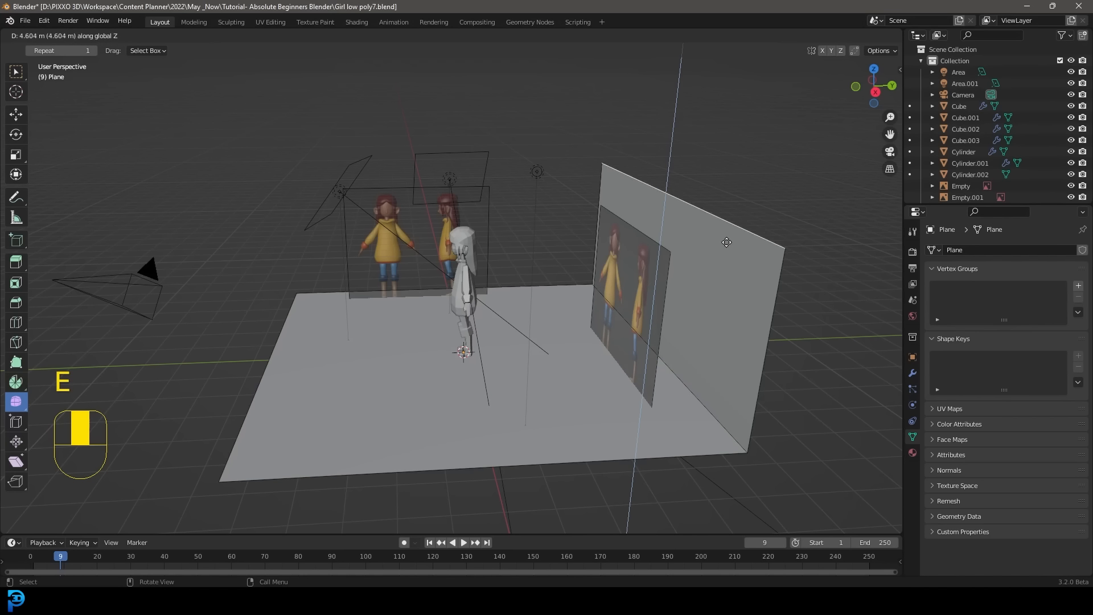
click(727, 118)
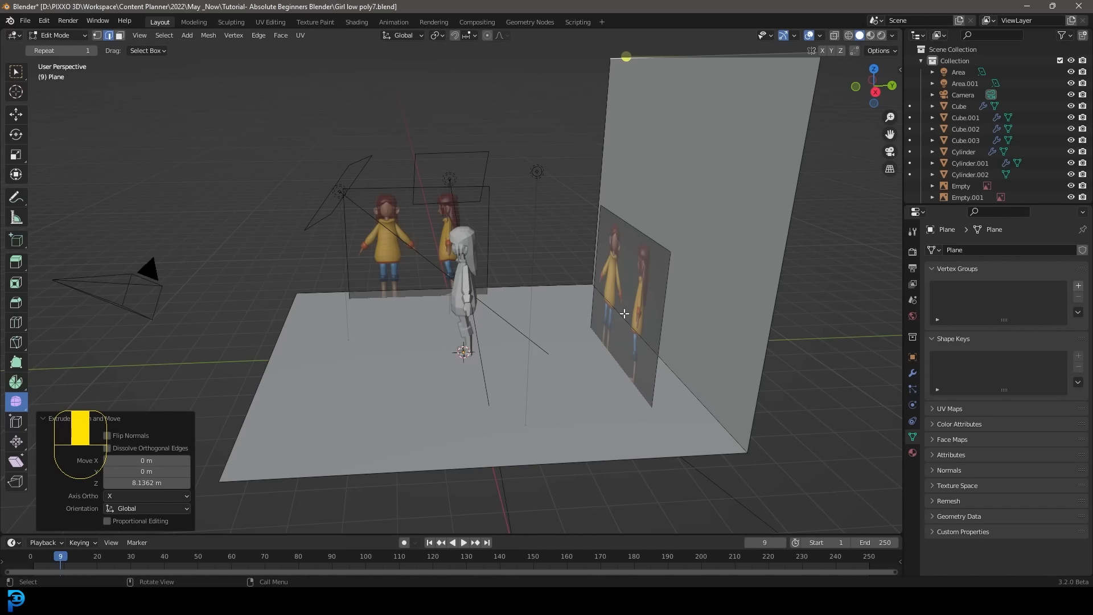
Bevel the edge between floor and wall with a width of about 0.237 m and 9 segments, and return to Object Mode
click(628, 355)
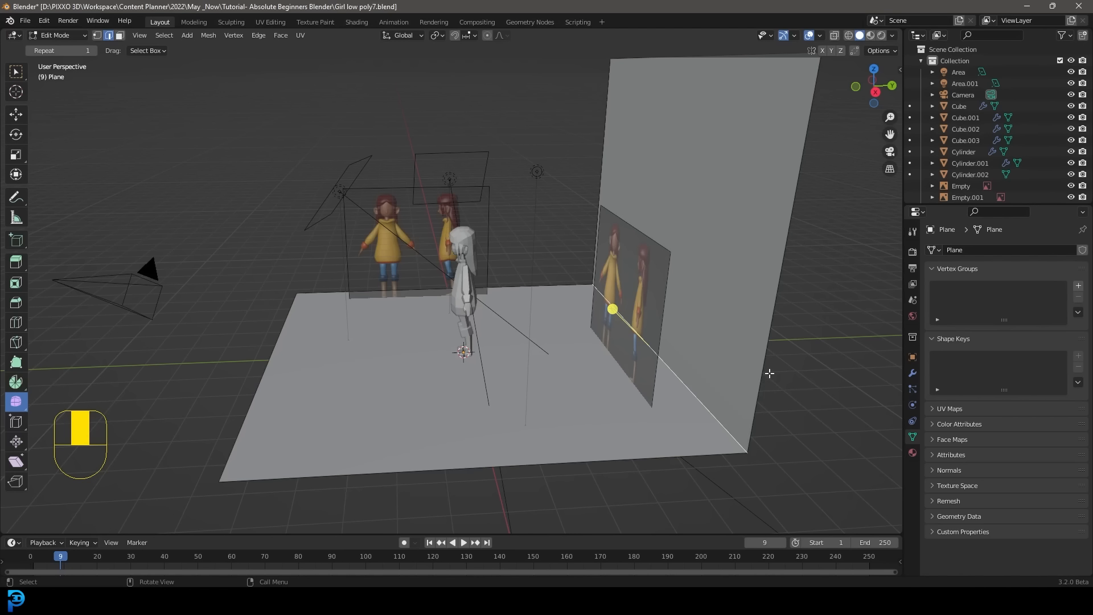
key(ctrl+b)
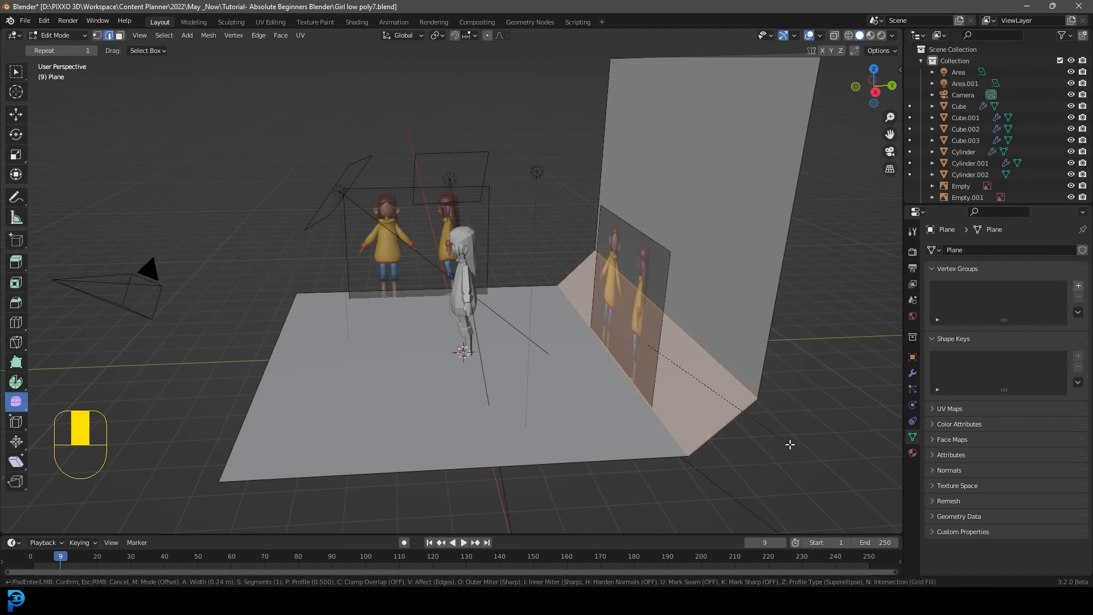
scroll(789, 444, up, 8)
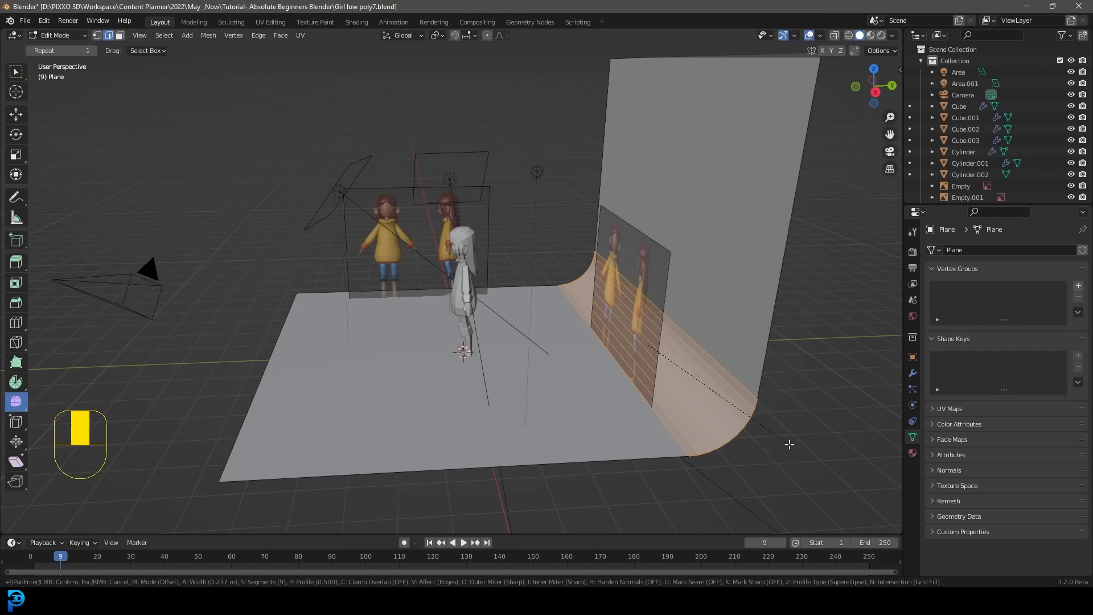
click(789, 444)
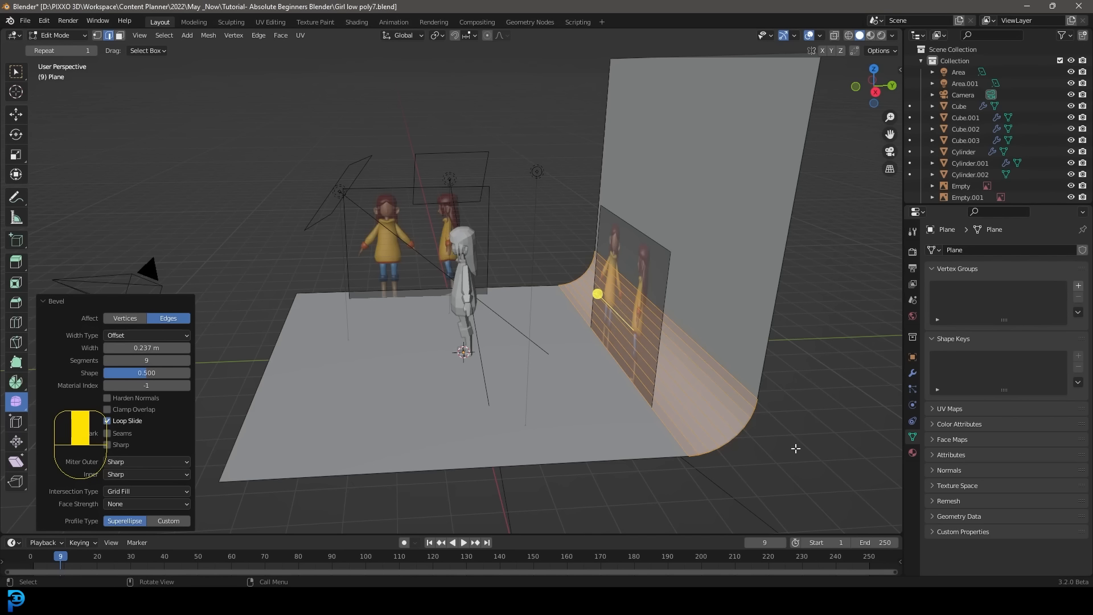
middle_drag(214, 208, 262, 223)
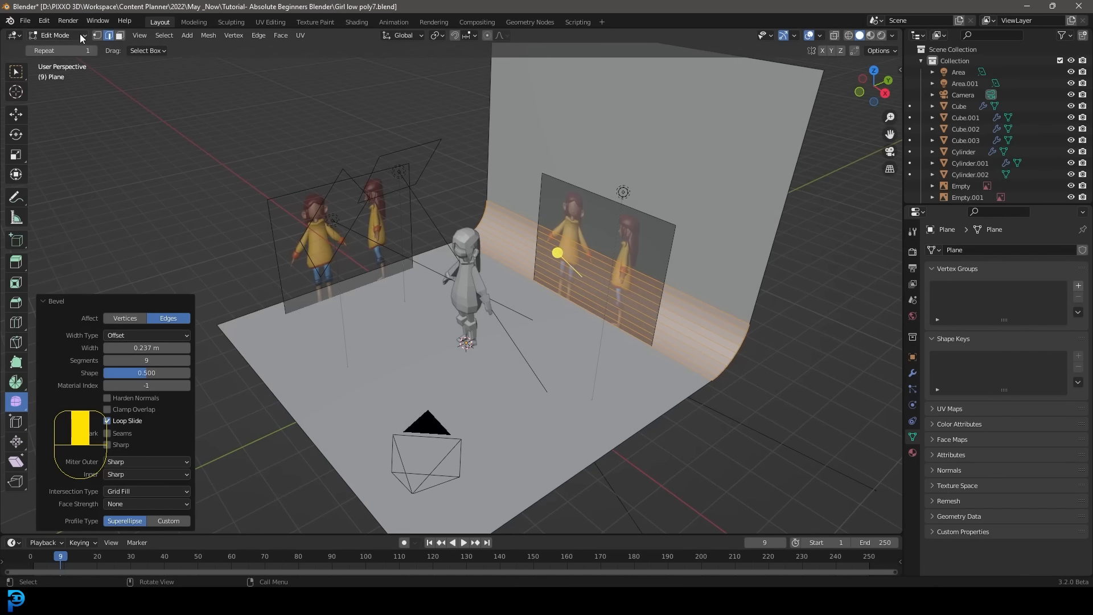
click(80, 37)
click(65, 48)
Select the camera, look through it and trackball-rotate it about 17.2° and -45.3°
scroll(510, 288, down, 4)
middle_drag(510, 288, 570, 226)
scroll(570, 225, up, 4)
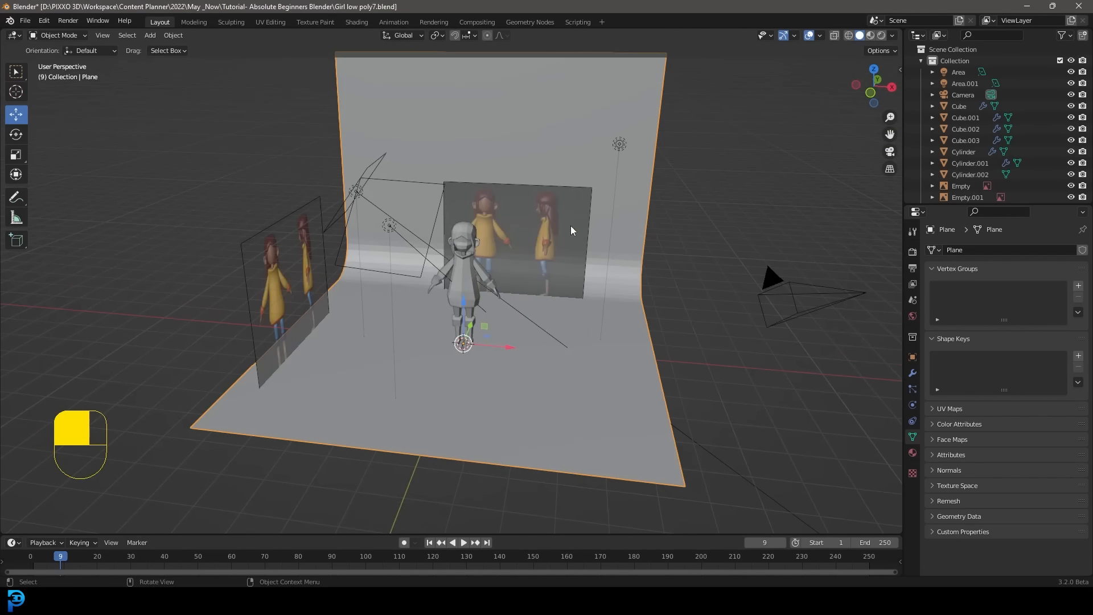
scroll(716, 289, down, 4)
middle_drag(716, 289, 432, 289)
scroll(432, 288, up, 3)
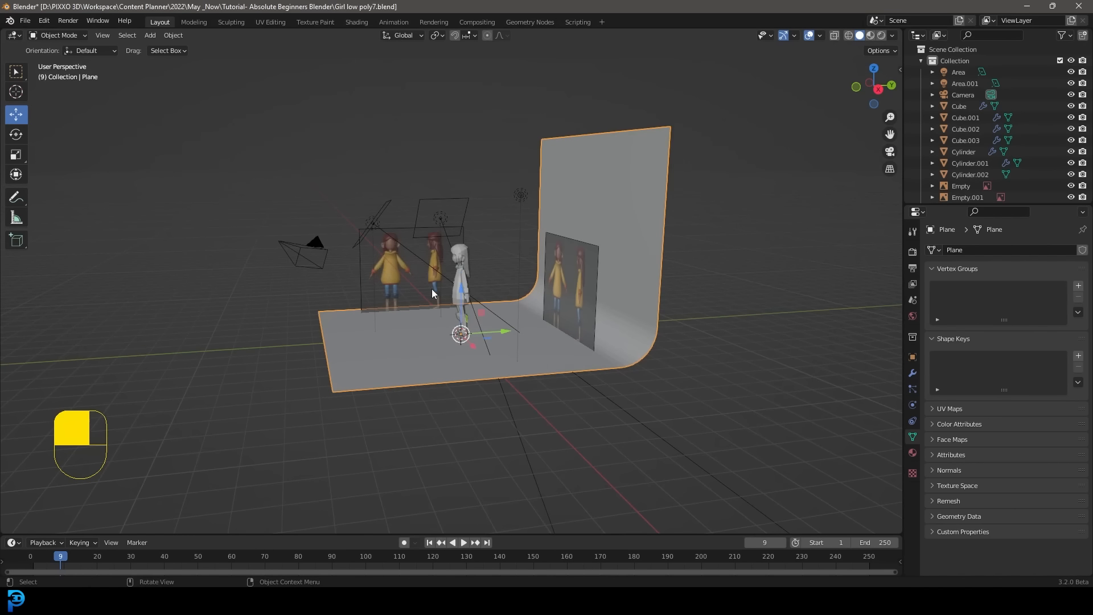
click(307, 250)
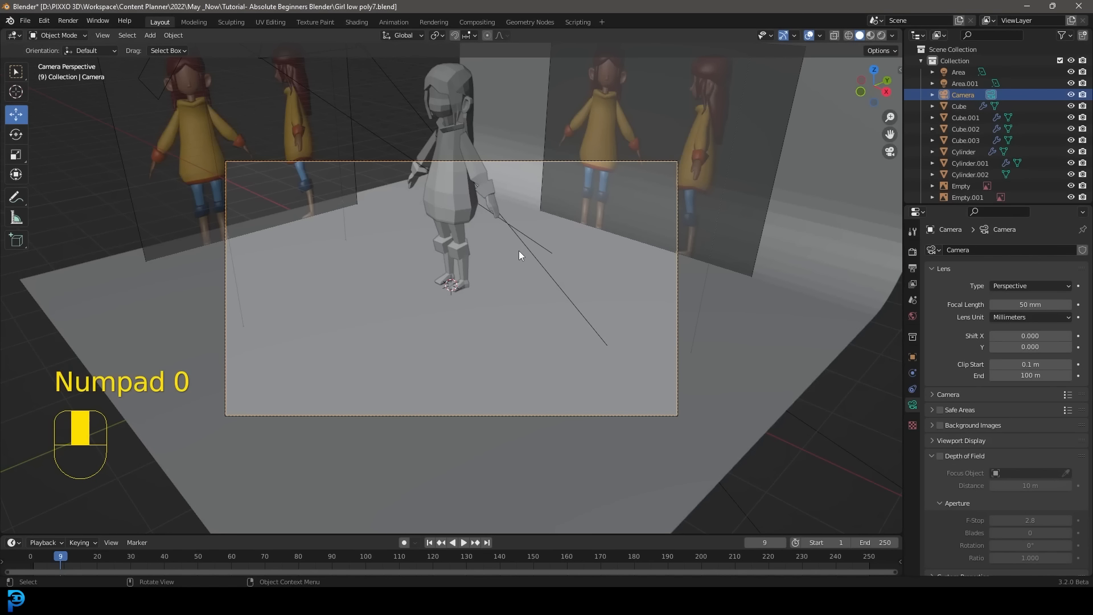
scroll(519, 254, up, 2)
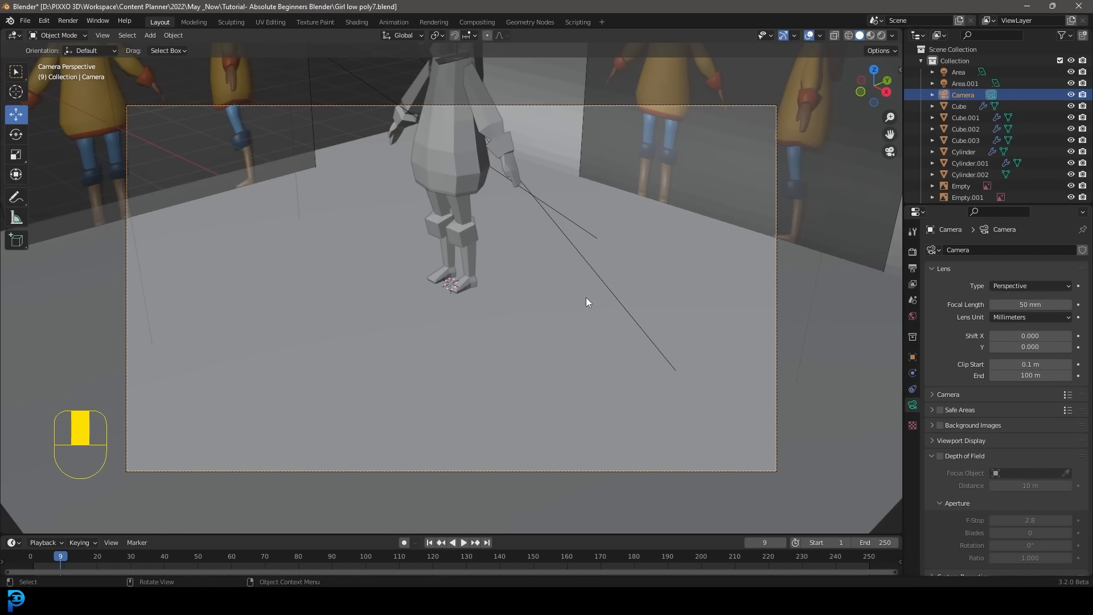
scroll(538, 273, down, 2)
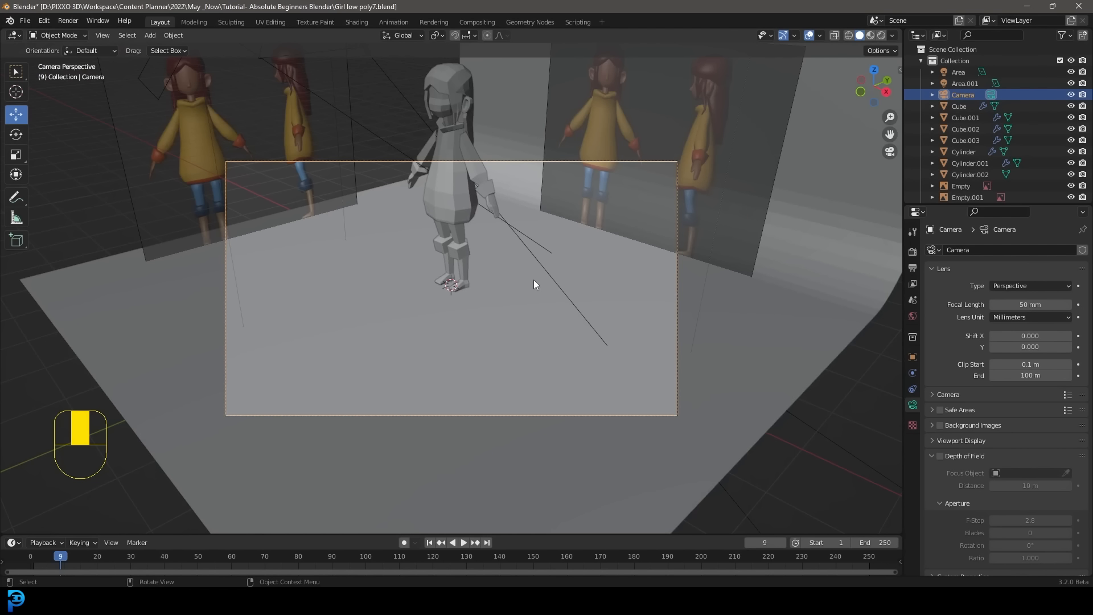
key(r)
key(r)
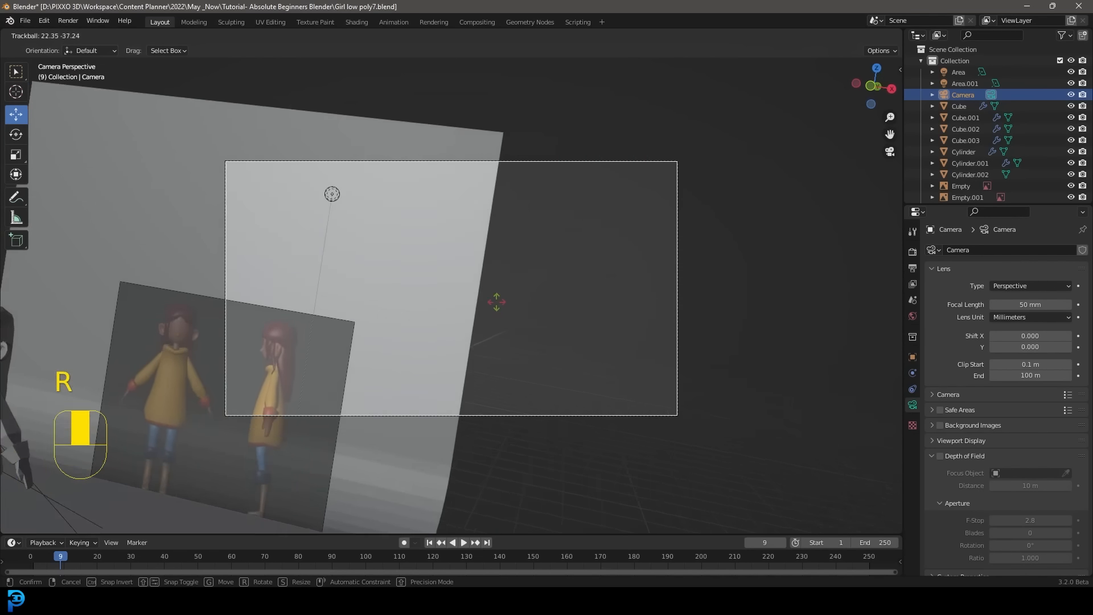
click(576, 304)
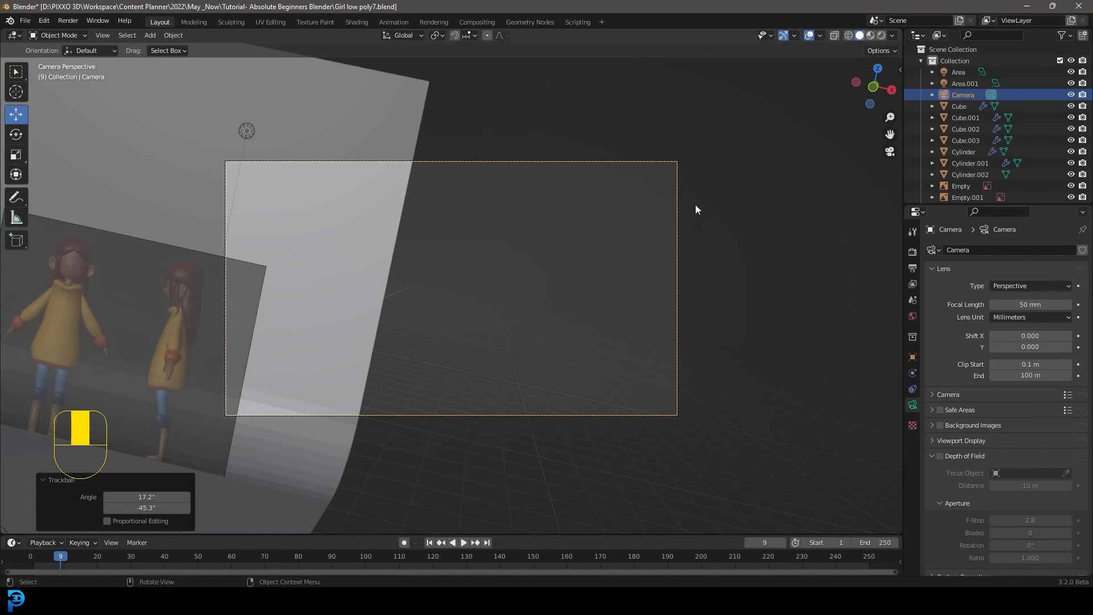
Roll the camera about 13.9° and move it about -7.15 m in X and -2.57 m in Y of the view, centering the character
key(r)
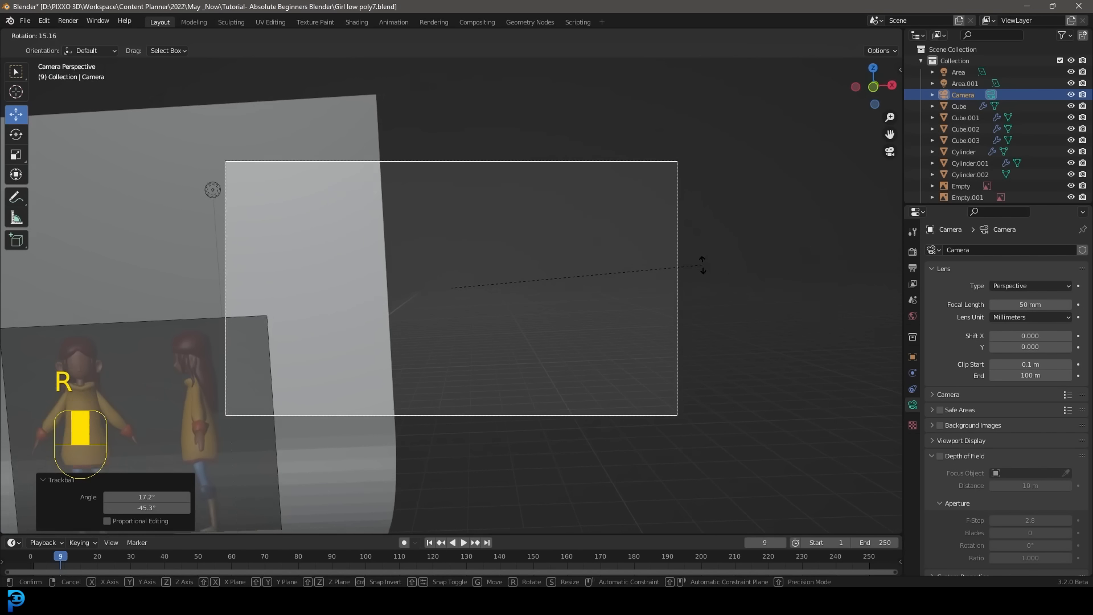
click(702, 261)
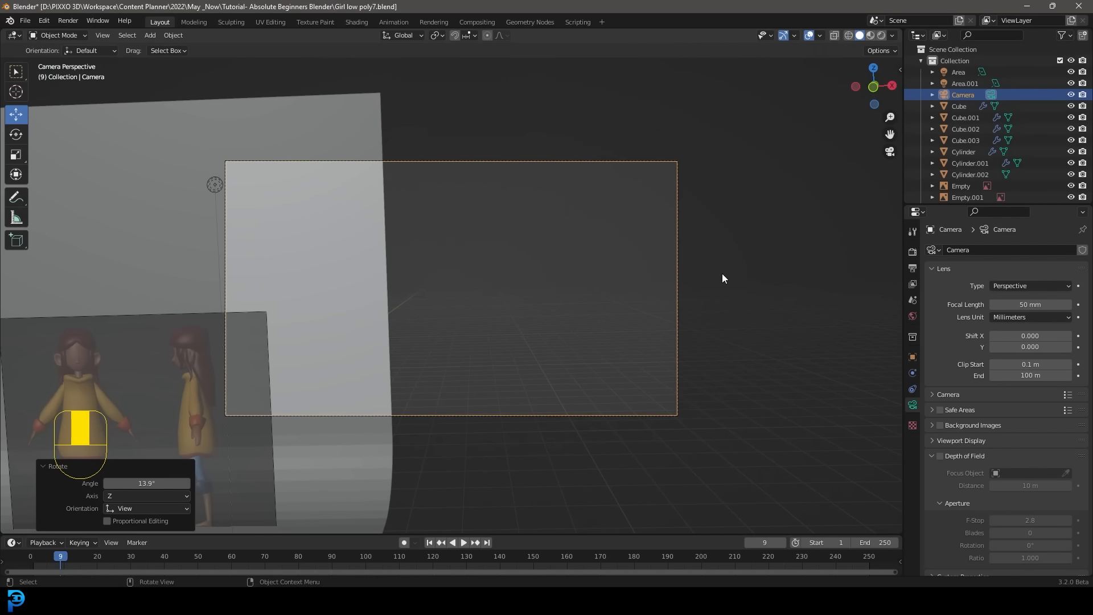
key(g)
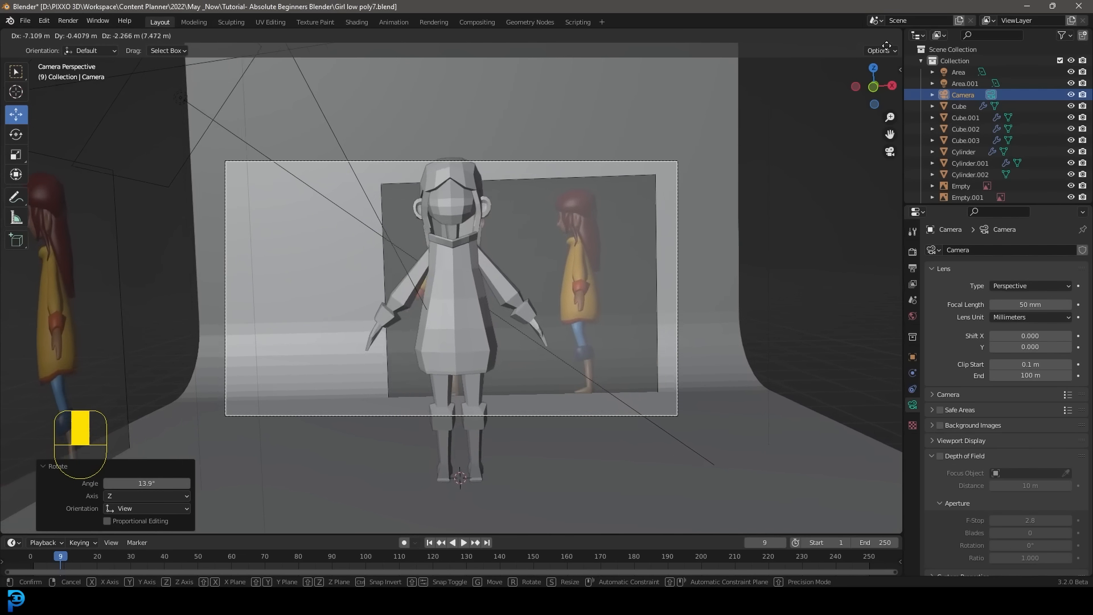
click(534, 268)
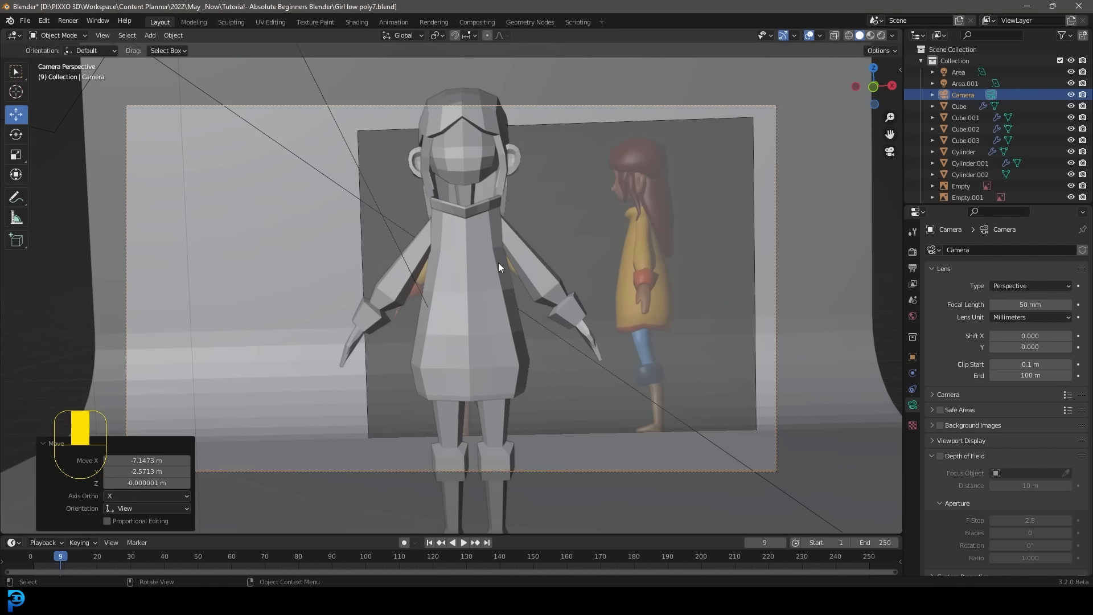
Move the camera back about 1.97 m along negative Y and check the framing through the camera view
middle_drag(497, 262, 299, 298)
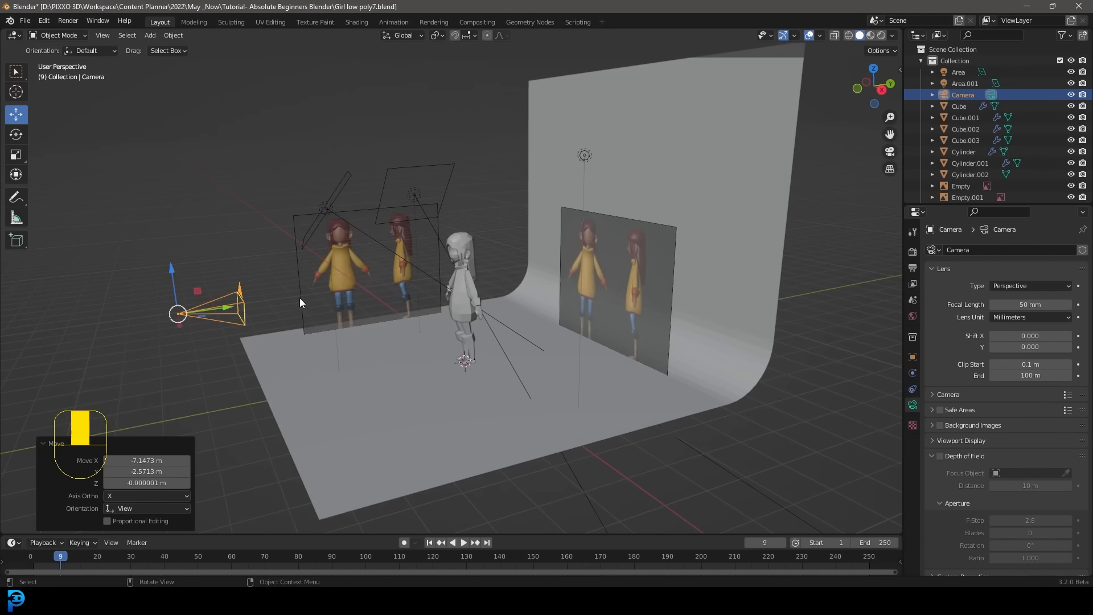
shift+middle_drag(196, 186, 367, 185)
scroll(373, 308, up, 2)
click(374, 315)
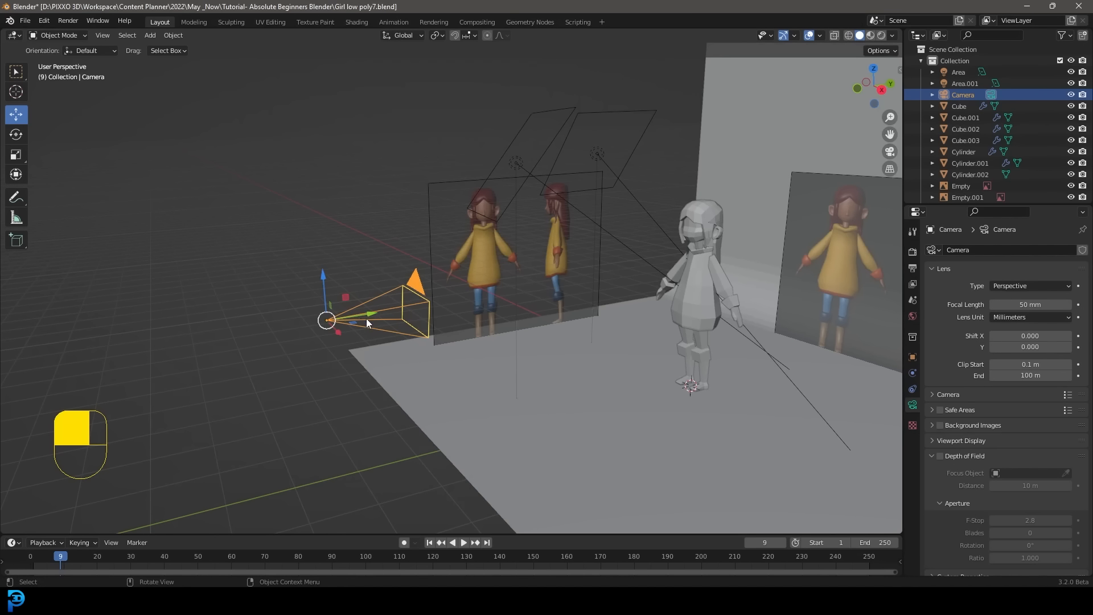
middle_drag(368, 314, 359, 315)
scroll(364, 316, up, 1)
key(g)
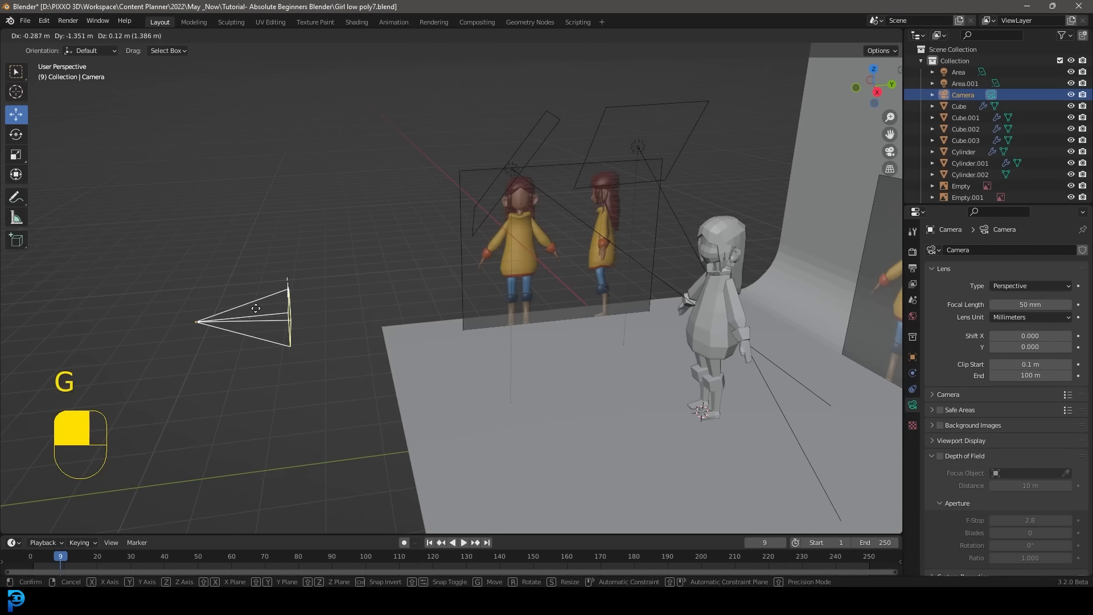
key(y)
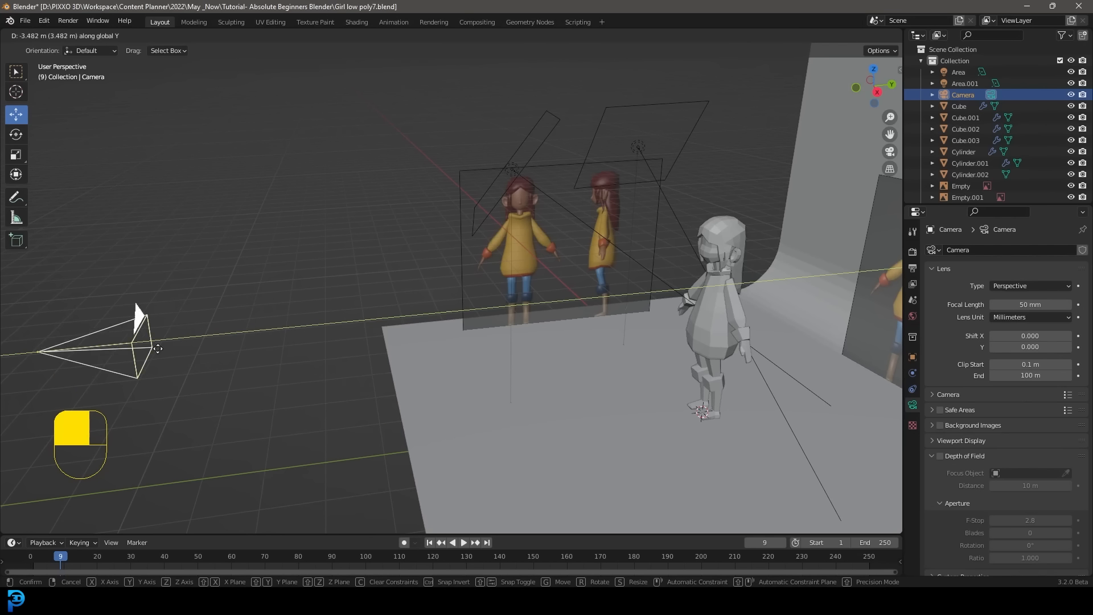
key(z)
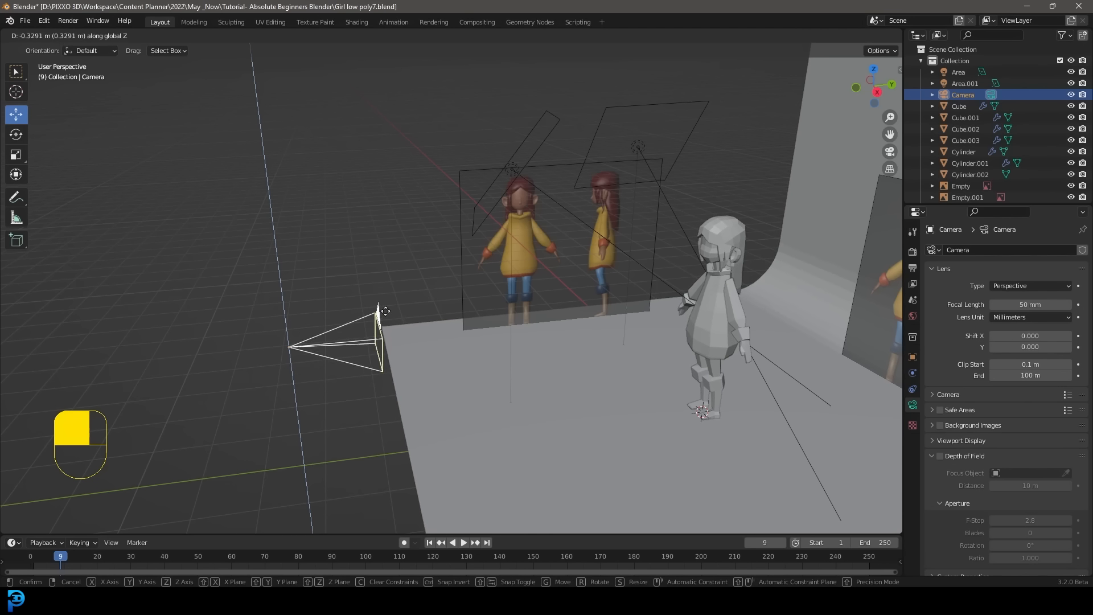
click(375, 372)
key(KP_0)
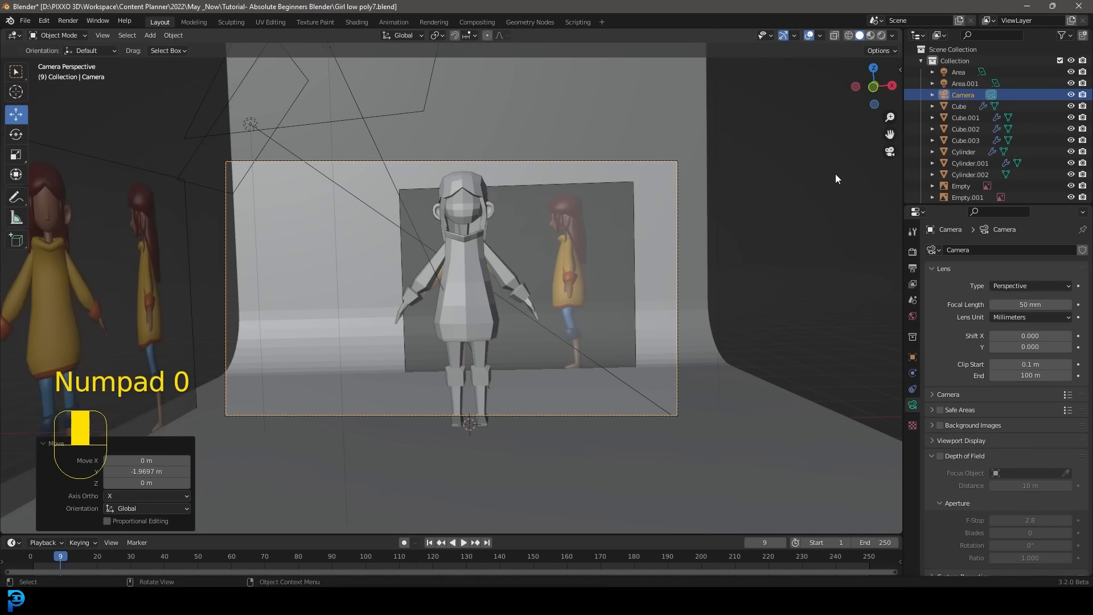
Set the output's horizontal resolution to 903 px to make the camera frame portrait
click(912, 268)
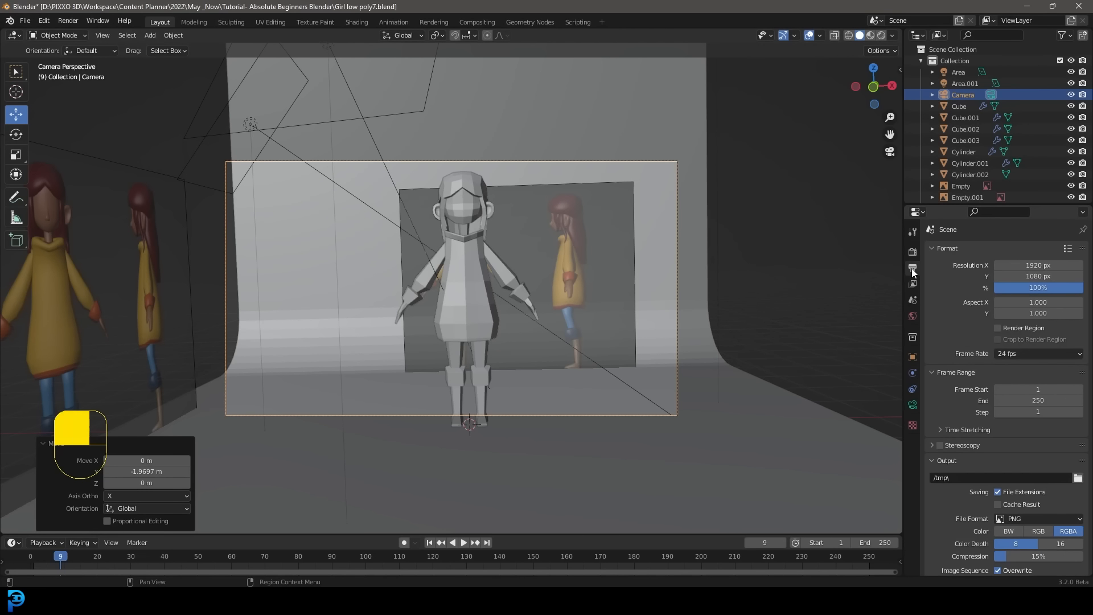
double_click(1036, 266)
text(1800)
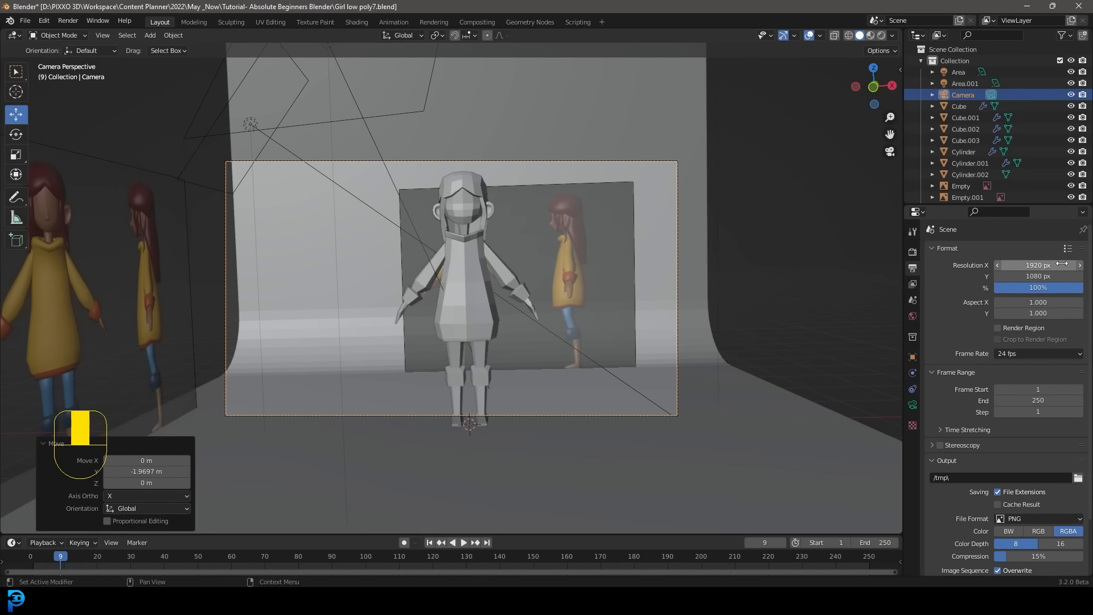
key(Return)
drag(1036, 266, 525, 266)
Move the camera about 2.11 m along Y toward the character and look through it
scroll(463, 233, down, 3)
scroll(519, 285, up, 1)
middle_drag(519, 285, 510, 338)
scroll(510, 334, down, 3)
key(g)
key(y)
click(593, 334)
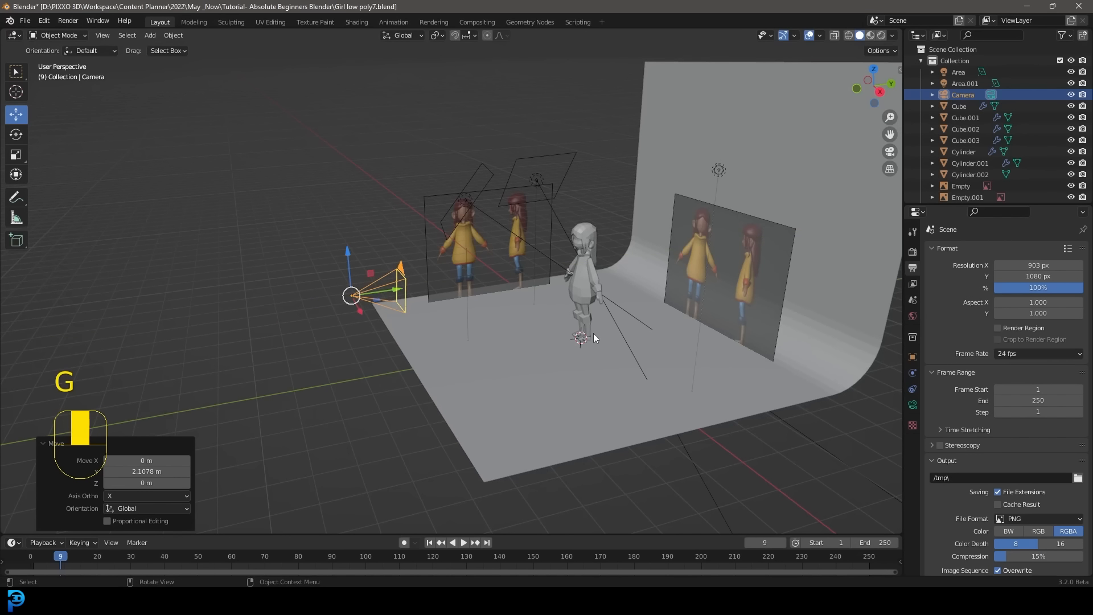
key(KP_0)
Set the camera's focal length to 95 mm
click(911, 405)
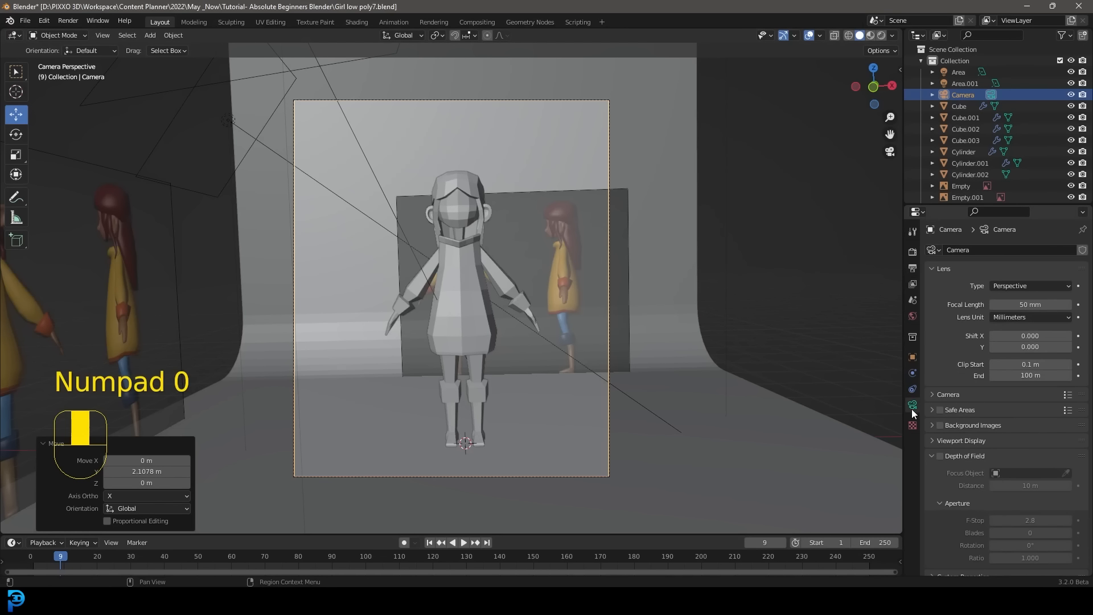
scroll(1015, 353, down, 1)
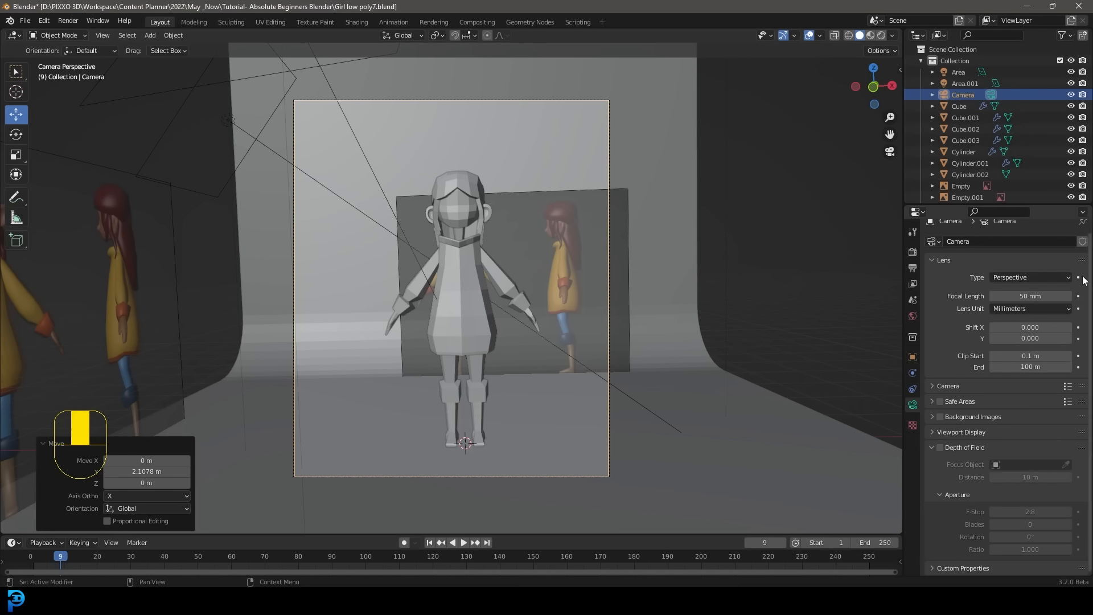
scroll(426, 220, up, 1)
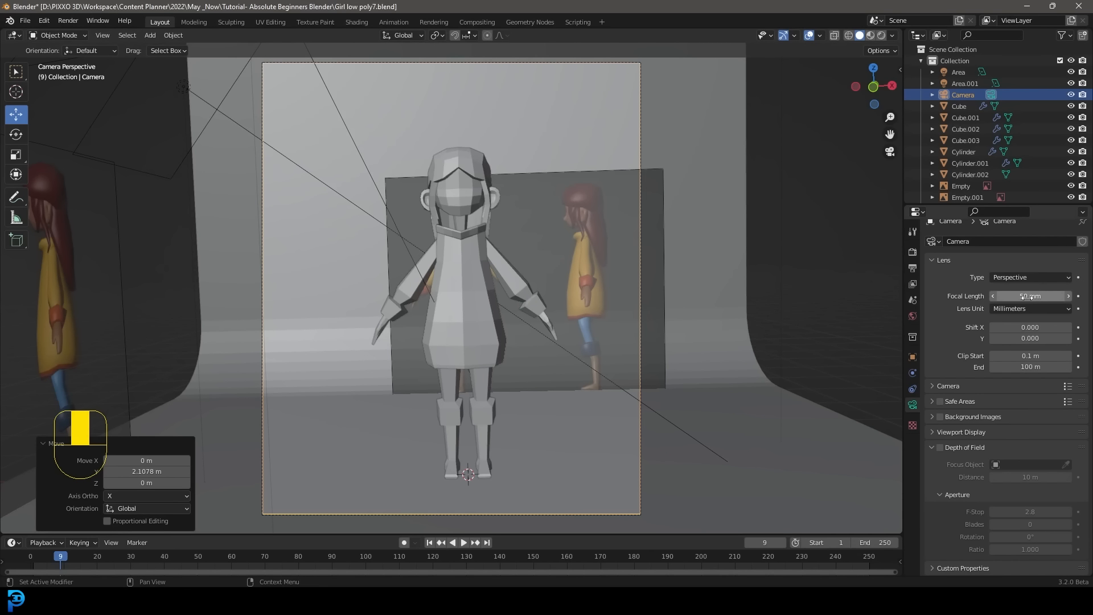
click(1029, 296)
text(95)
key(Return)
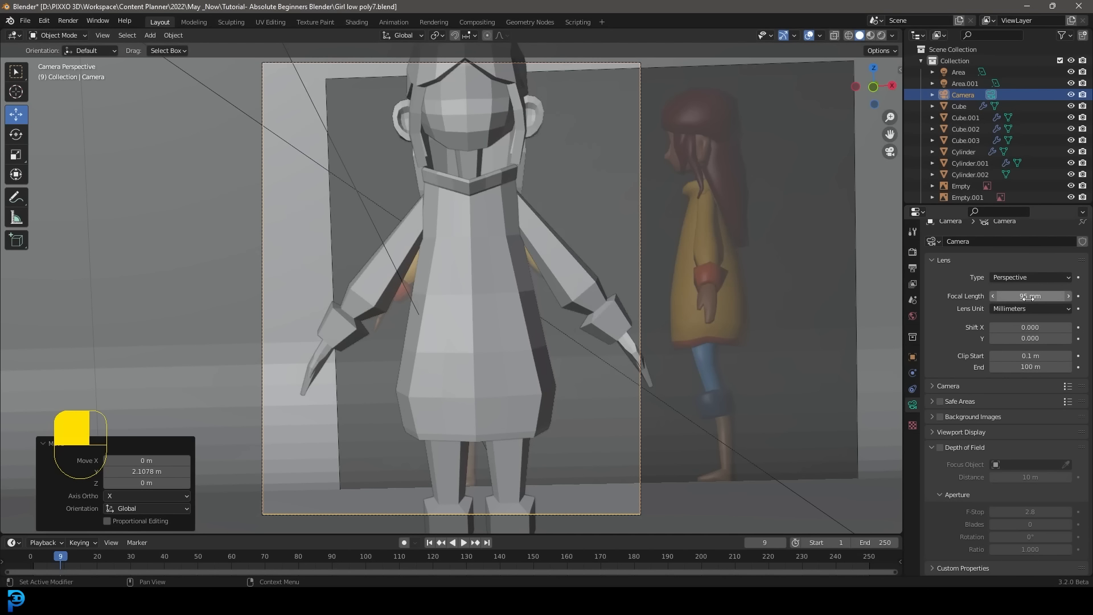
Move the camera back about 5 m along its viewing axis and shift it about 0.04 m and -0.11 m to frame the whole character
scroll(544, 223, down, 4)
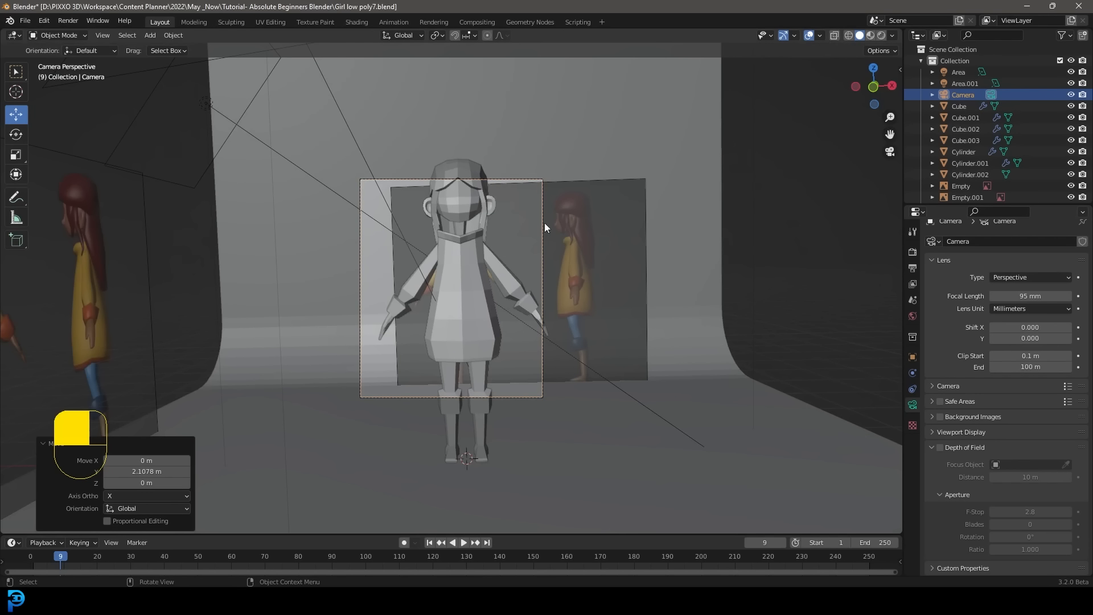
key(g)
middle_click(498, 257)
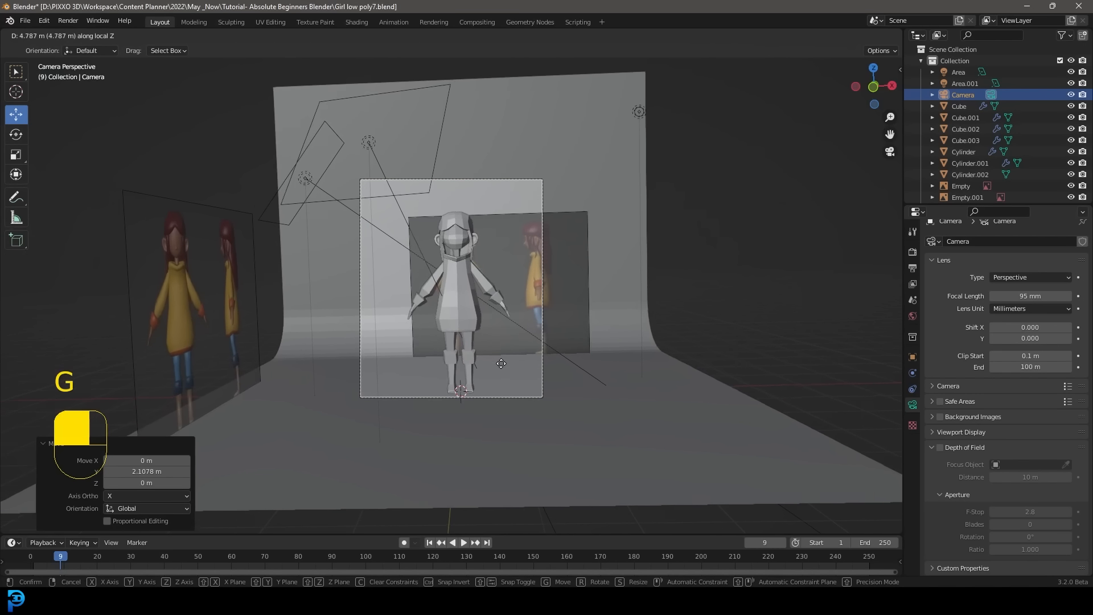
click(501, 363)
scroll(501, 364, up, 3)
key(g)
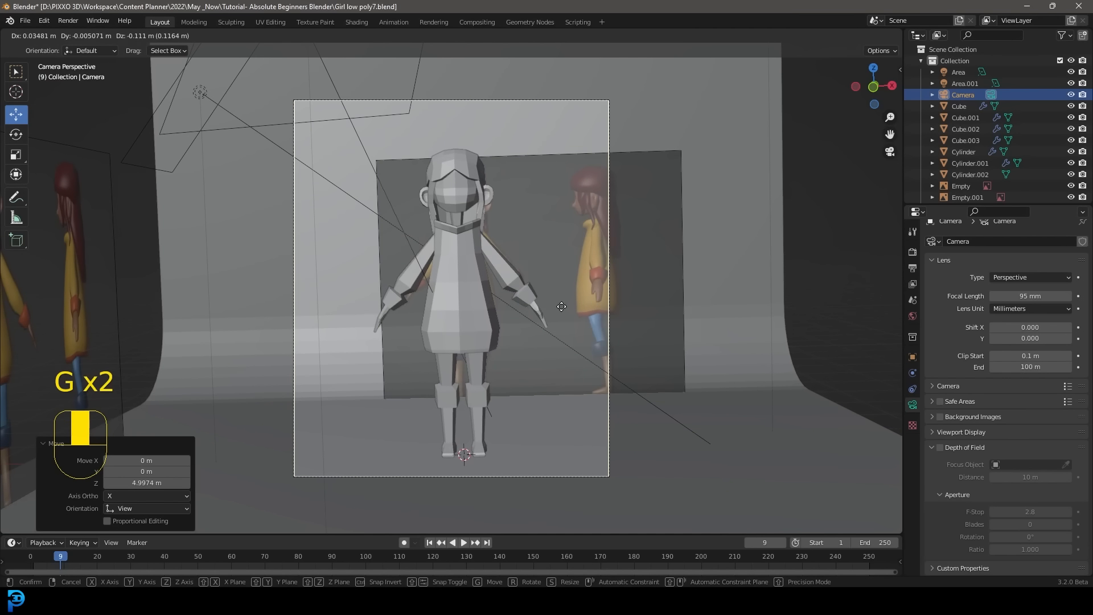
click(562, 307)
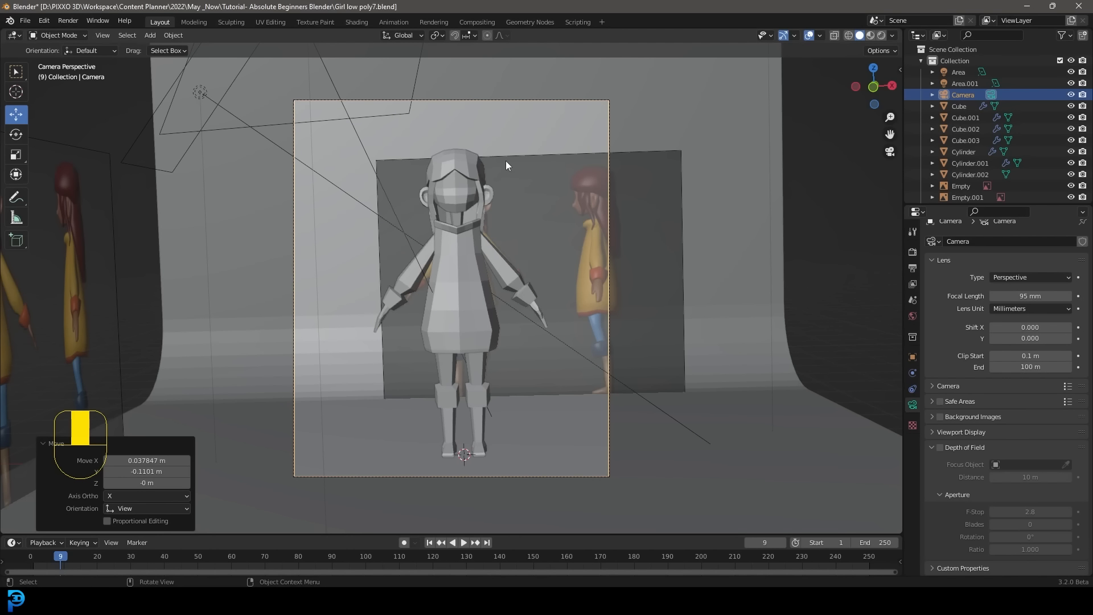
Move both girl reference images to a new collection named REF
scroll(501, 170, down, 5)
middle_drag(548, 107, 472, 225)
click(507, 198)
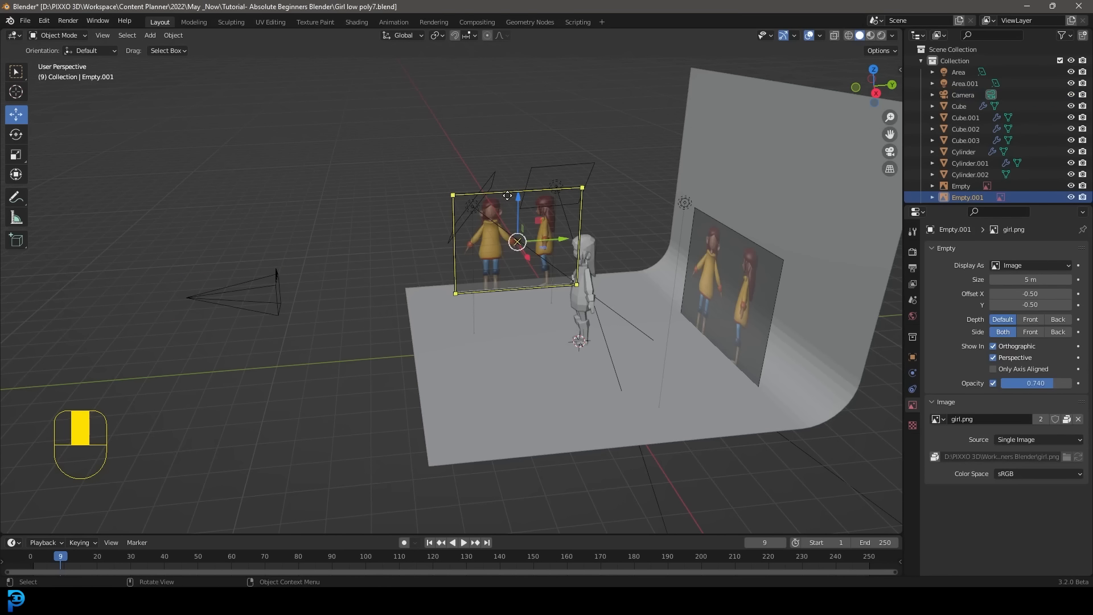
mouse_move(633, 205)
middle_down()
mouse_move(665, 207)
mouse_move(650, 206)
middle_up()
key(shift)
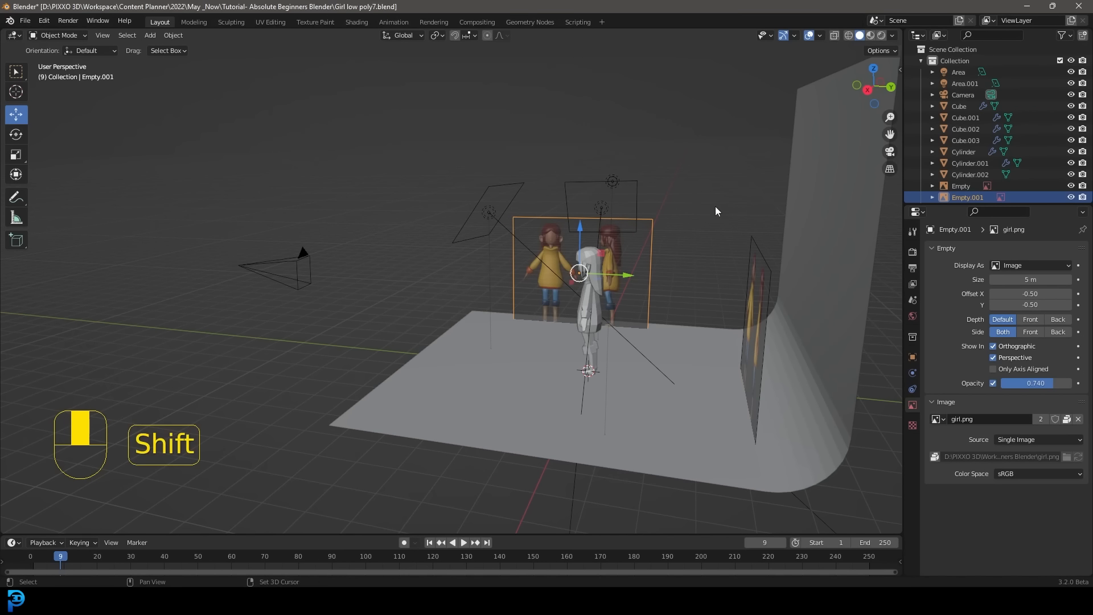
shift+click(758, 244)
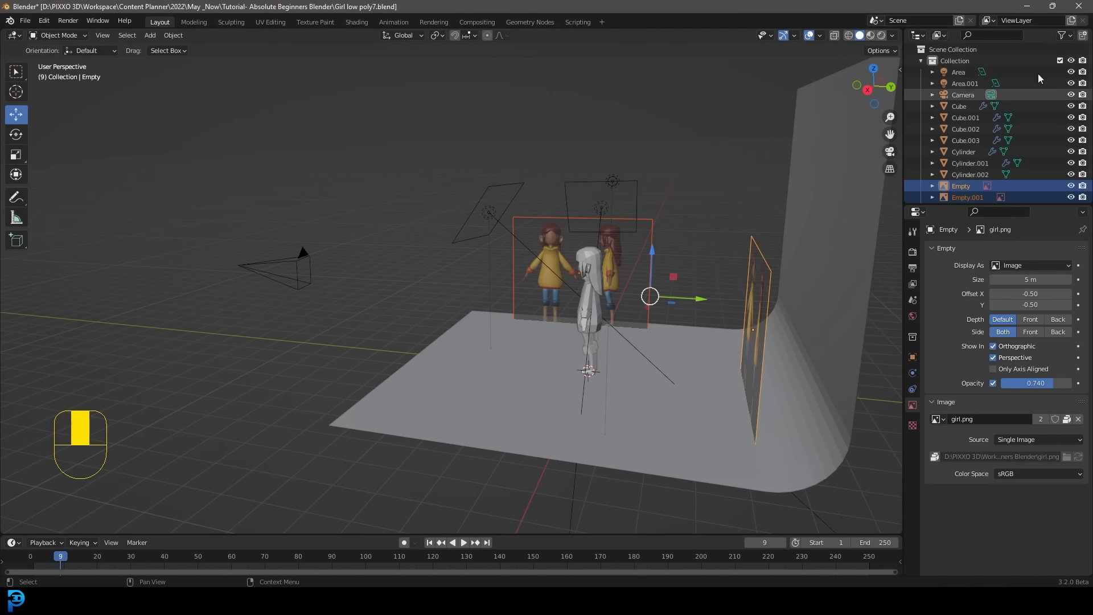
middle_drag(547, 154, 531, 162)
key(m)
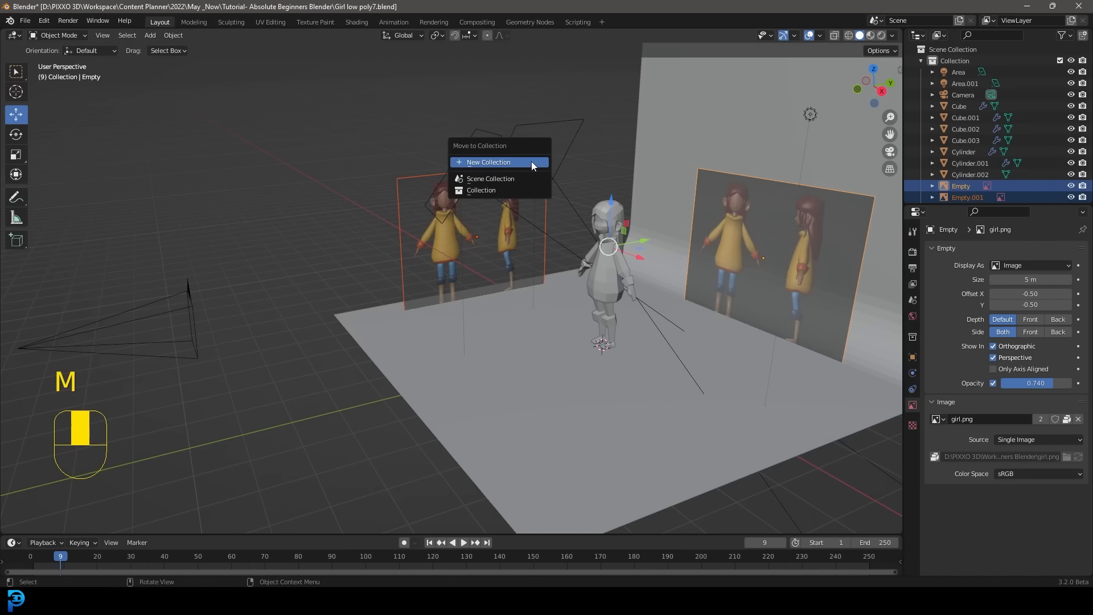
click(472, 163)
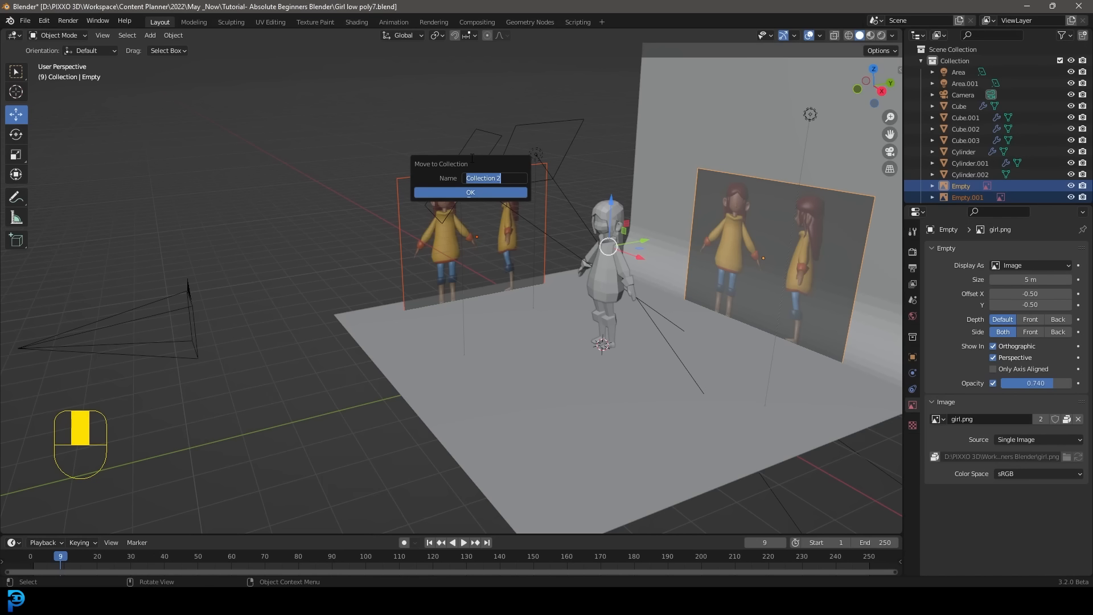
text(REF)
click(470, 192)
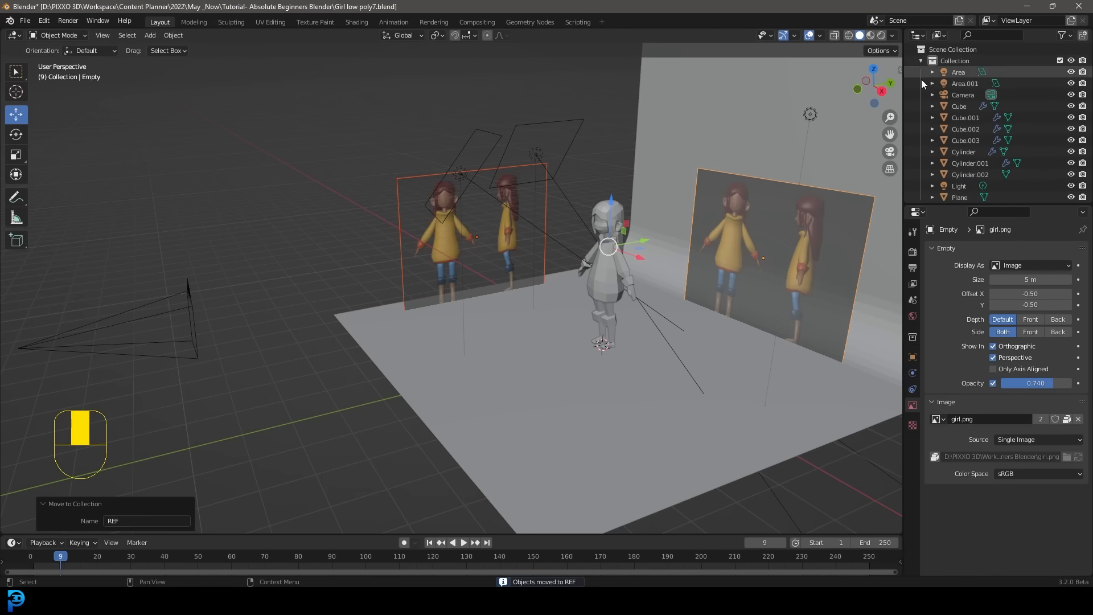
Exclude the REF collection from the view layer and delete the point light near the backdrop
click(921, 60)
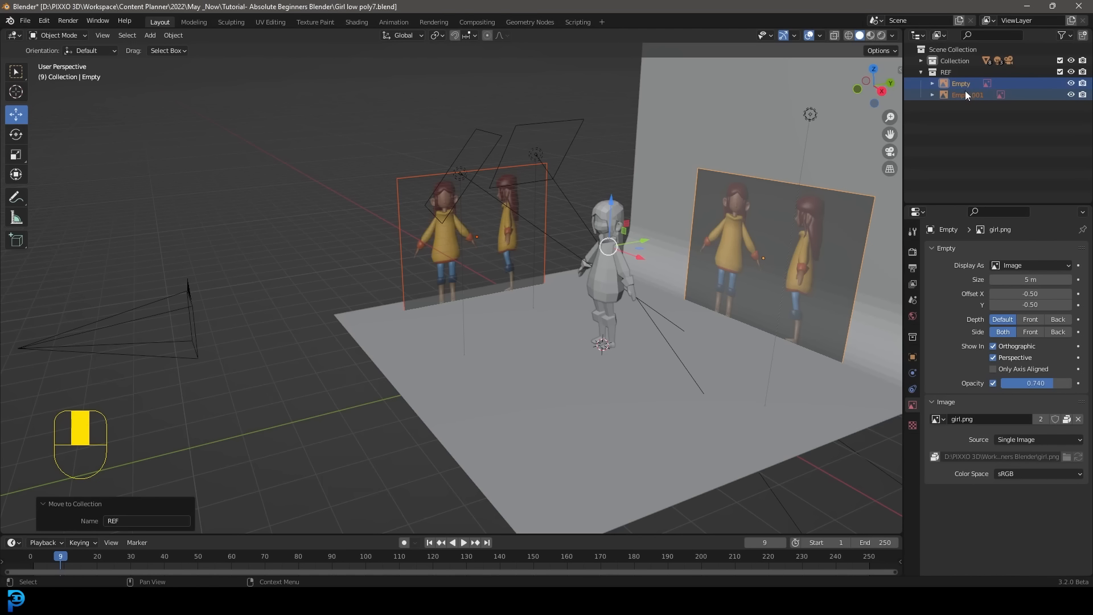
click(1060, 72)
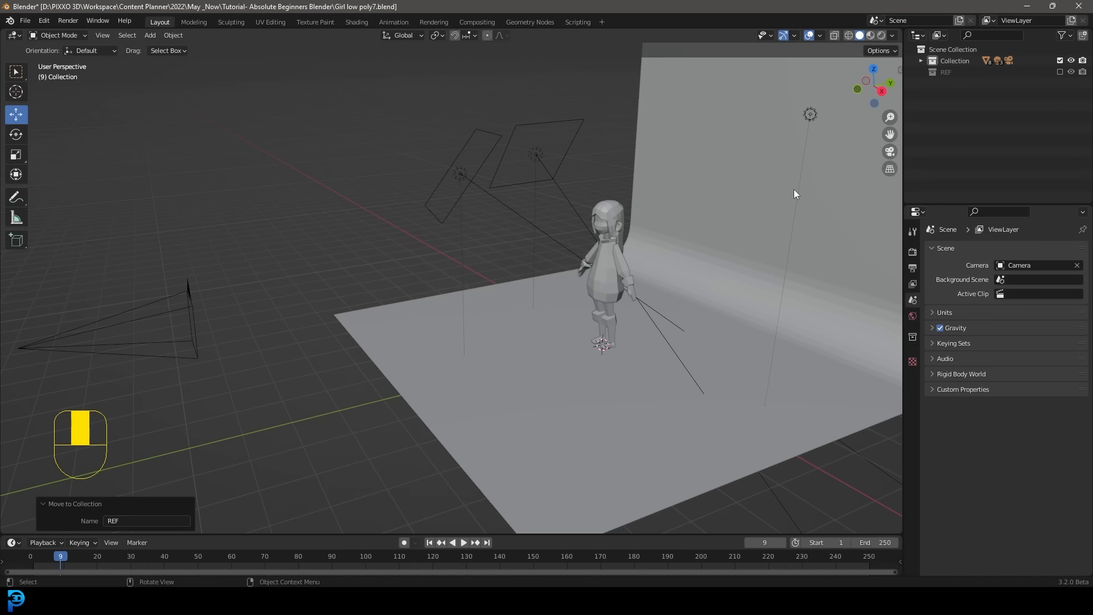
click(810, 116)
key(x)
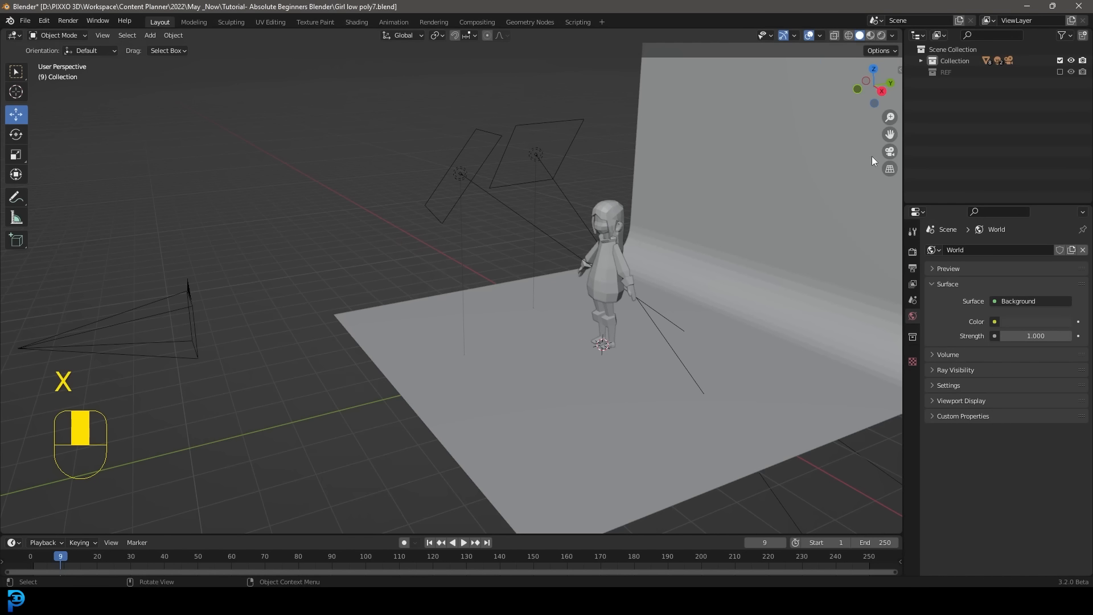
click(1060, 72)
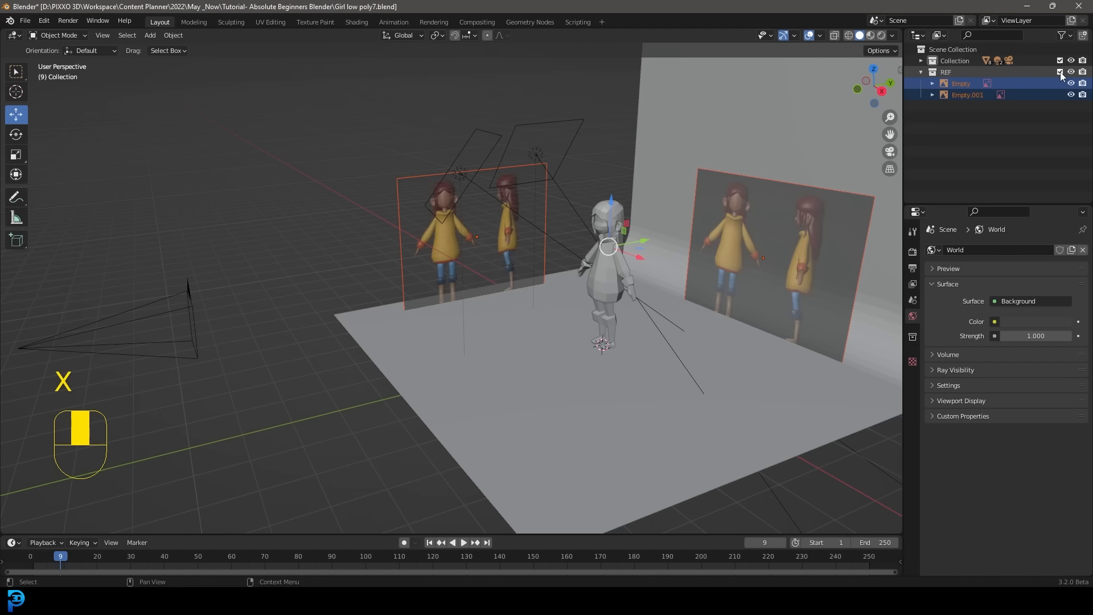
click(1060, 71)
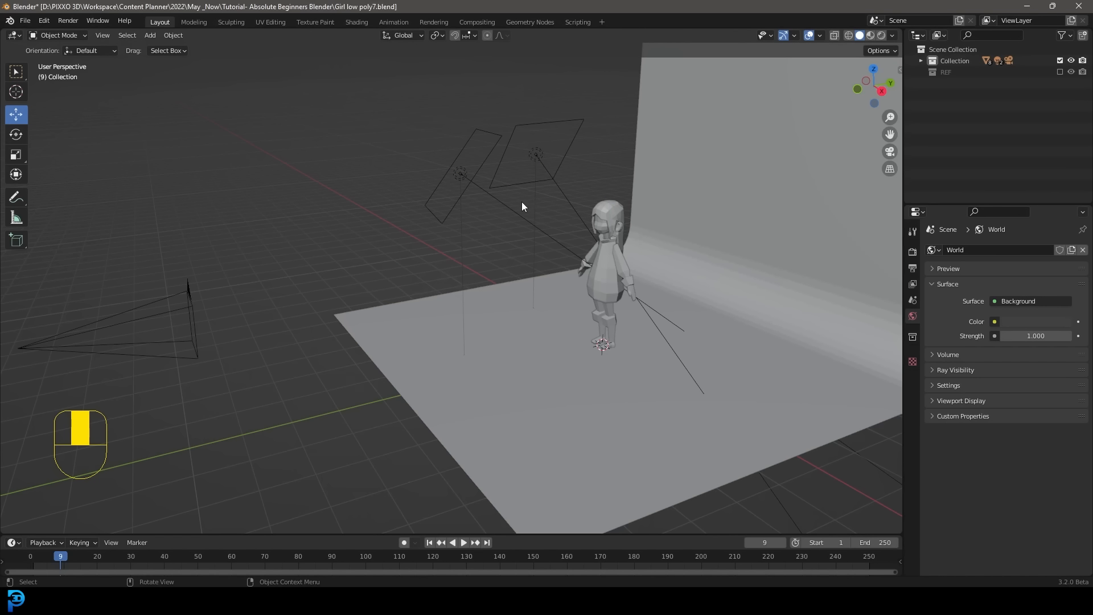
Look through the camera and preview the character in rendered shading
scroll(521, 202, down, 4)
middle_drag(532, 221, 507, 215)
scroll(555, 272, up, 3)
key(KP_0)
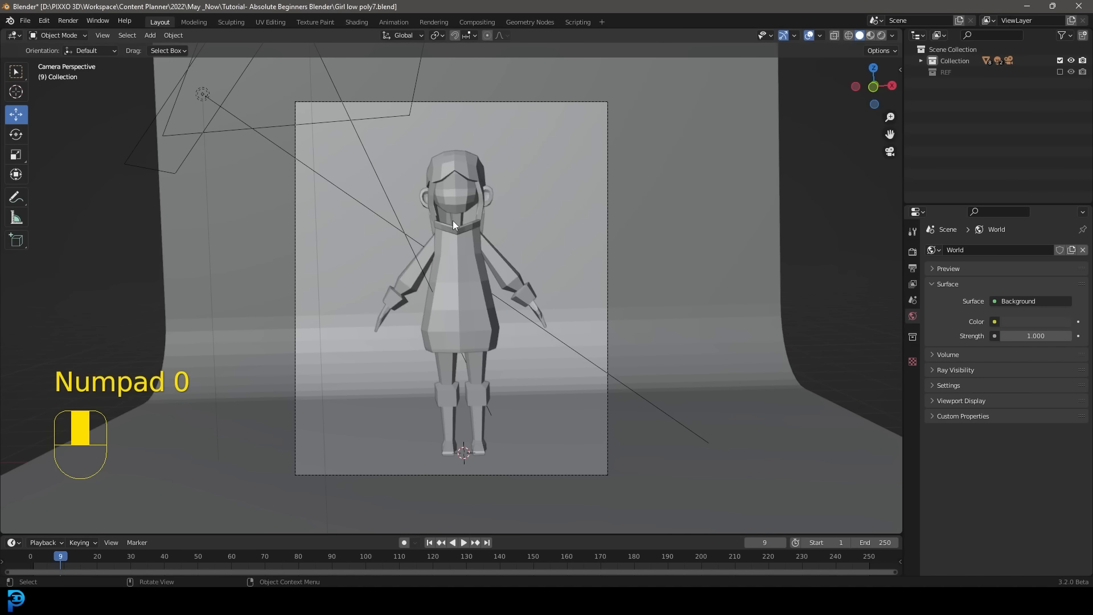
shift+middle_drag(456, 222, 493, 250)
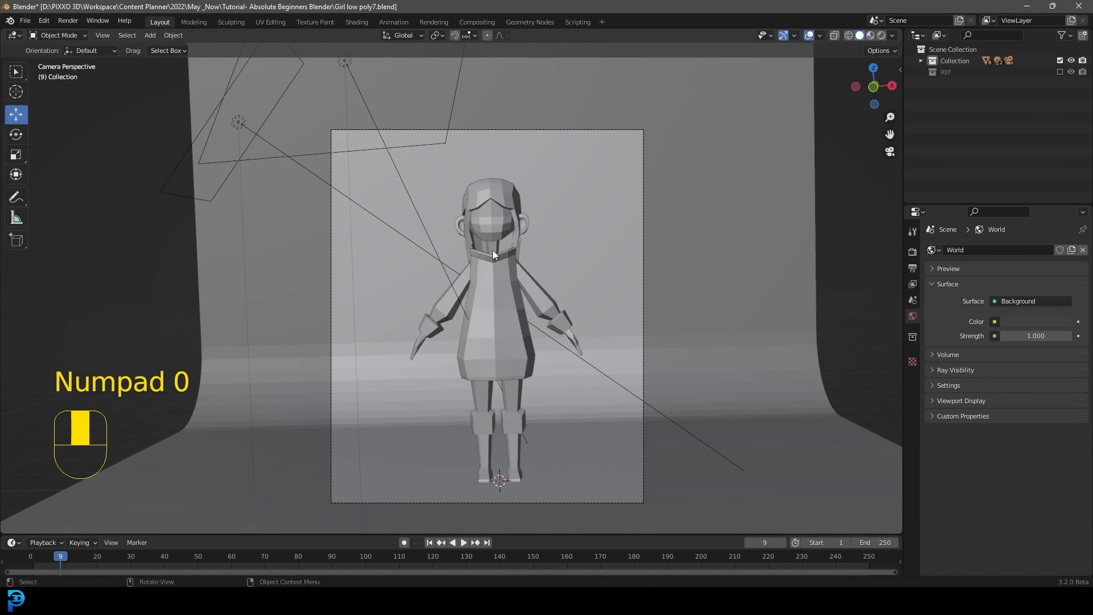
key(z)
click(496, 180)
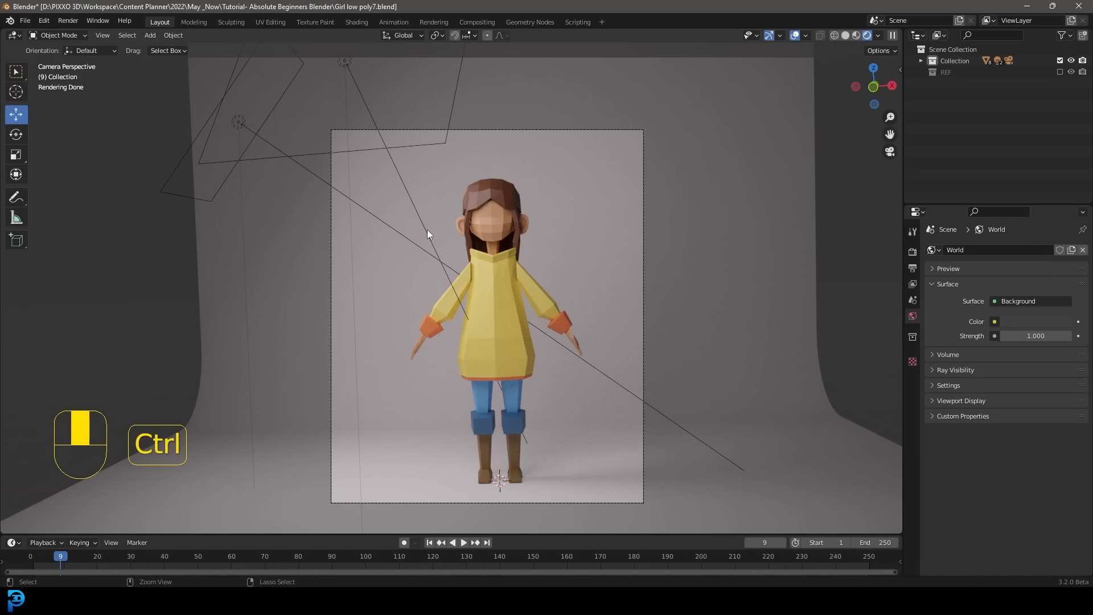
Draw a render region around the whole camera frame and return to solid shading
key(ctrl+b)
drag(296, 95, 667, 514)
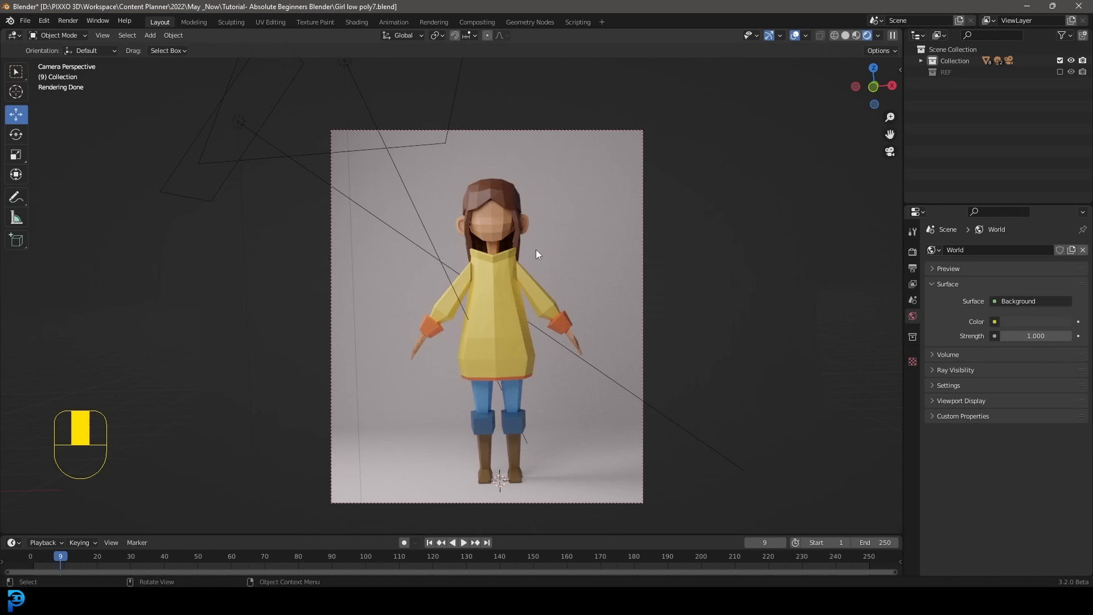
key(z)
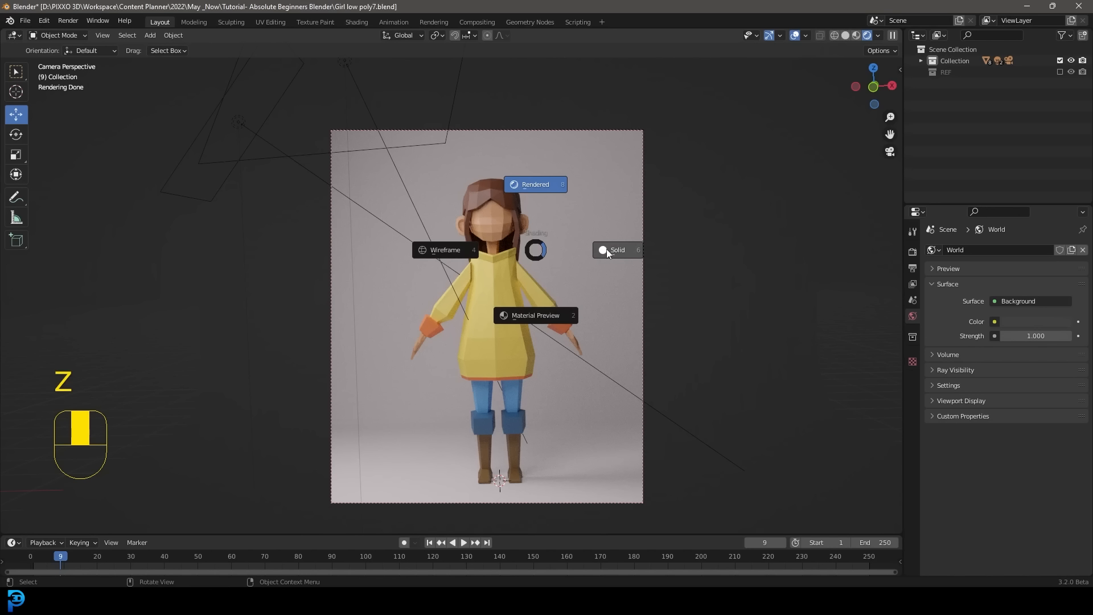
click(627, 252)
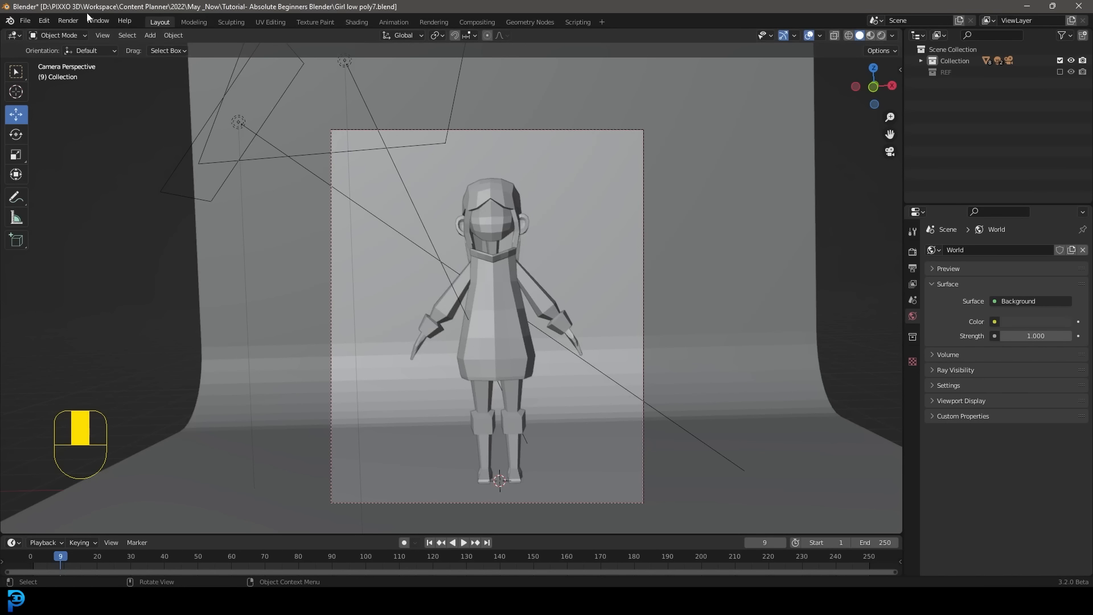
Start a test render of the scene, inspect the full image, and cancel it
click(64, 20)
click(86, 33)
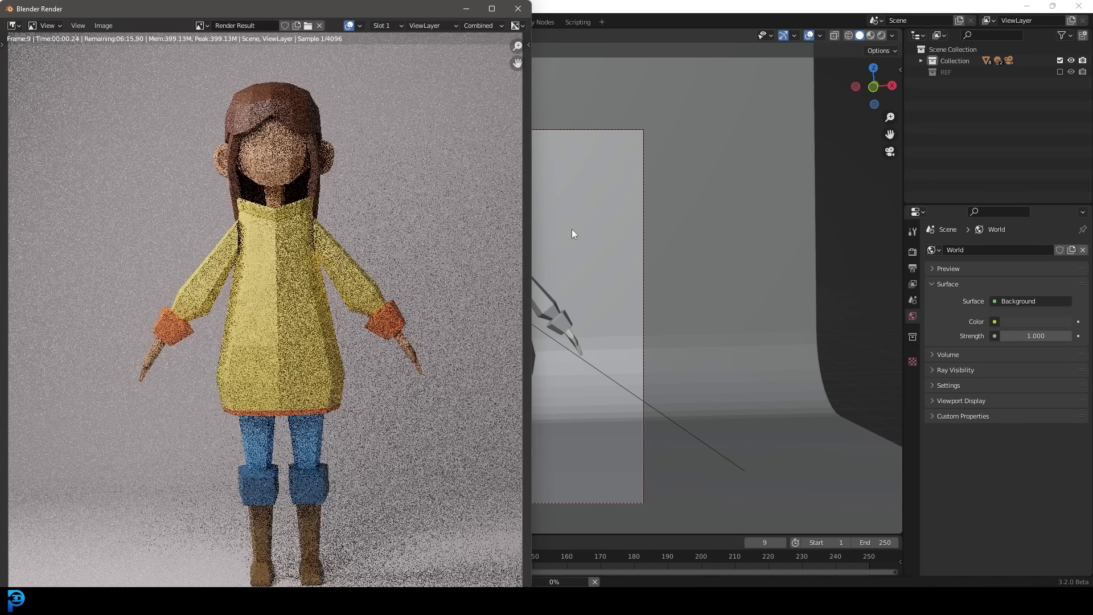
scroll(364, 262, down, 3)
drag(414, 9, 635, 55)
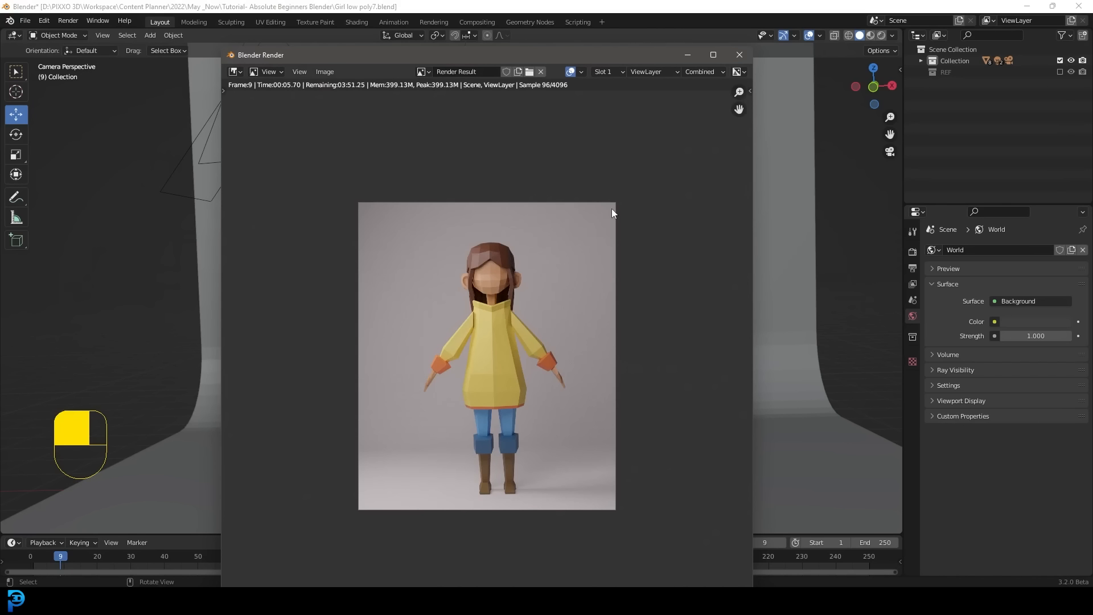
key(Escape)
key(Escape)
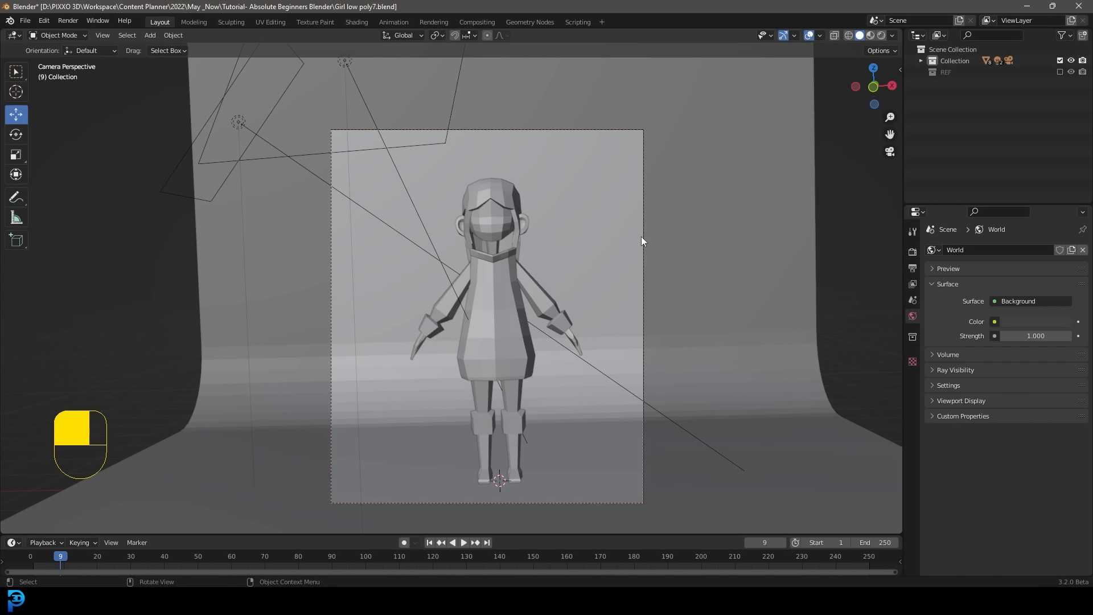
Set the maximum samples for the final Cycles render to 80
click(913, 253)
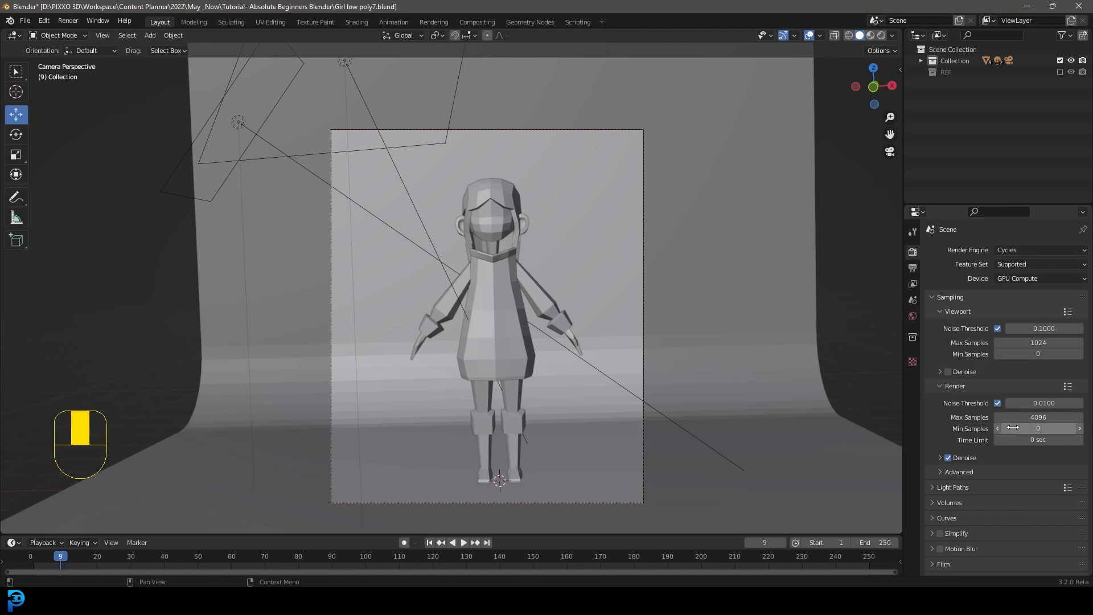
double_click(1037, 418)
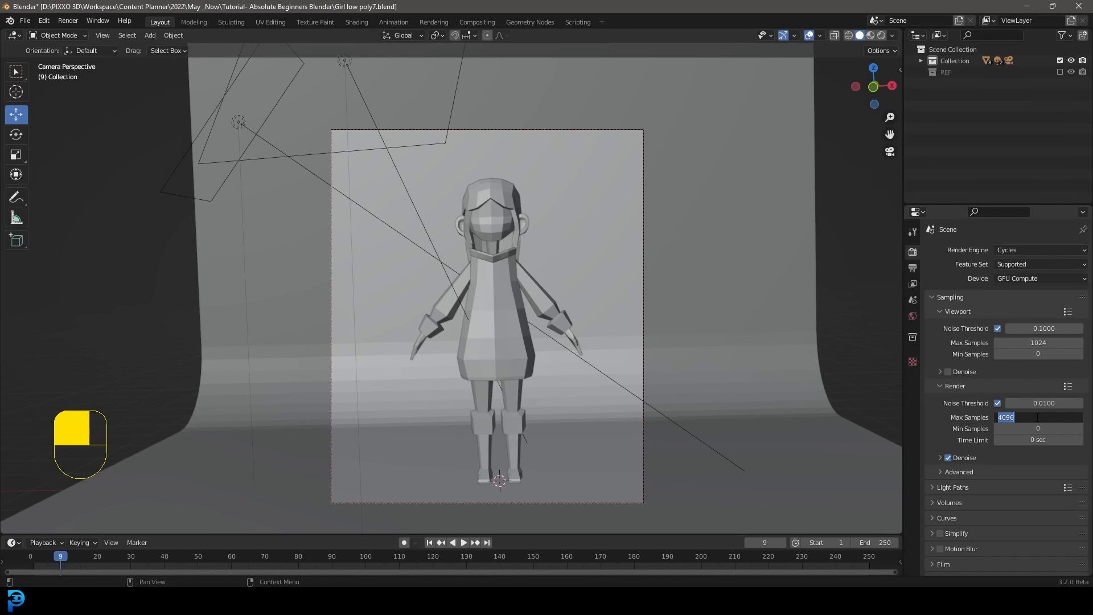
text(30)
key(Return)
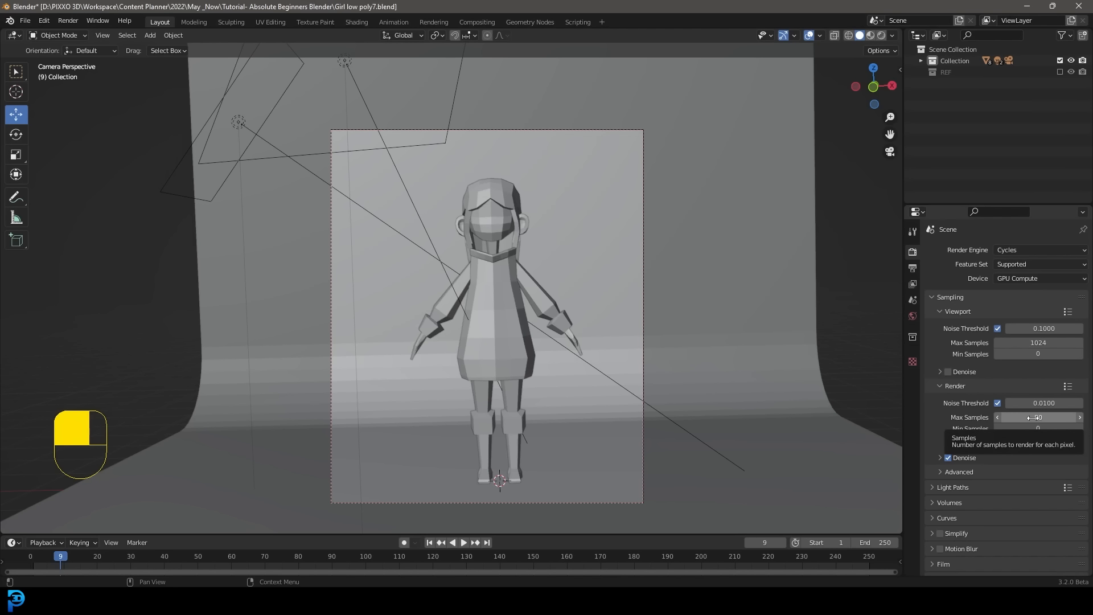
drag(1032, 418, 1042, 418)
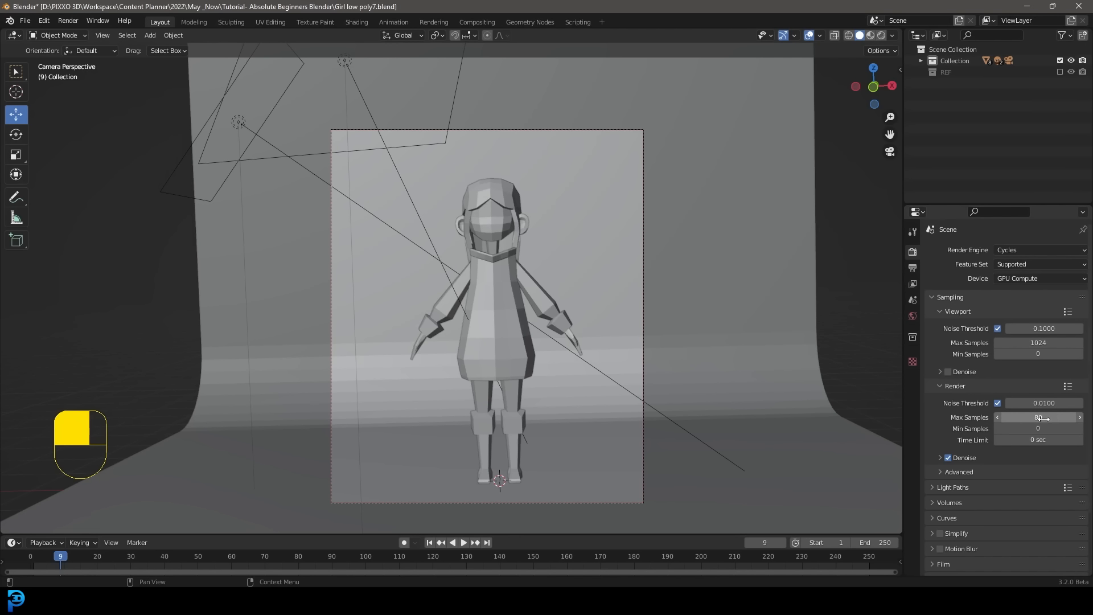
Render the final still image with denoising enabled and view the whole picture in a maximized render window
click(948, 458)
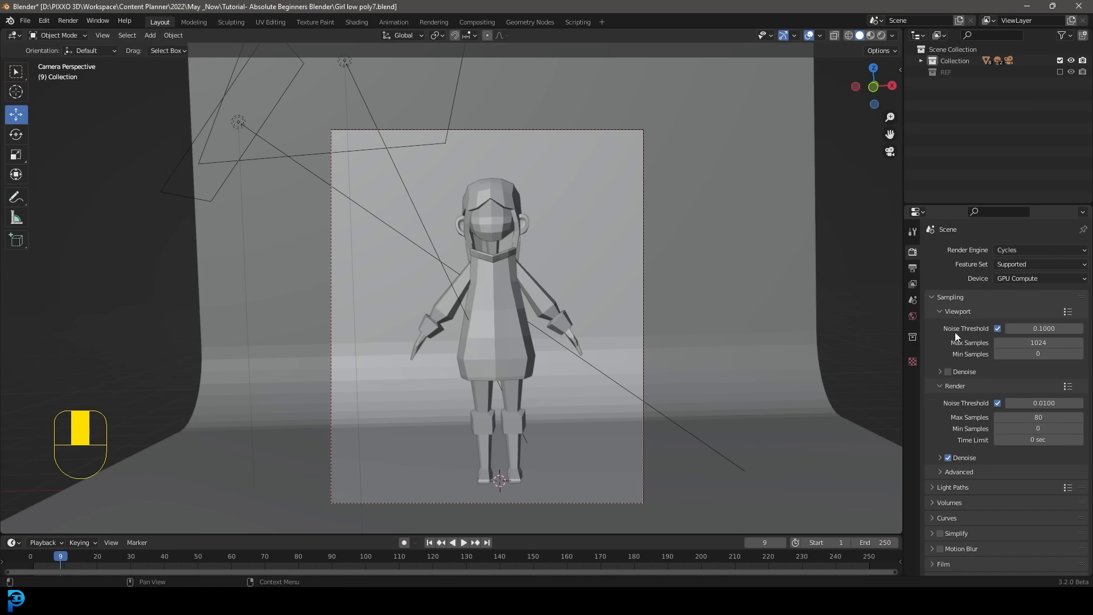
click(67, 21)
click(80, 33)
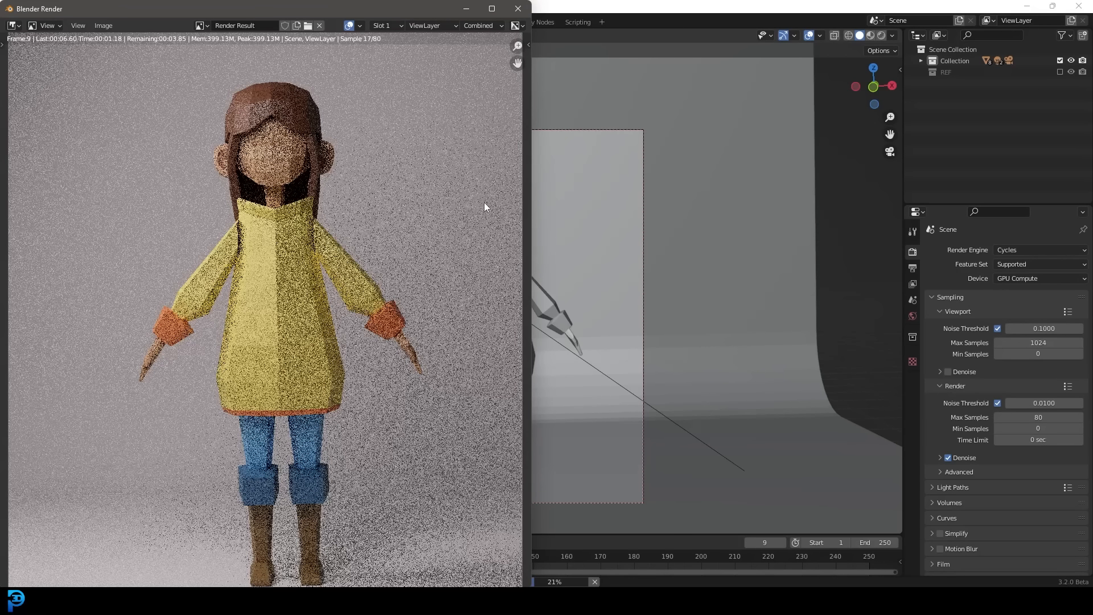
key(Home)
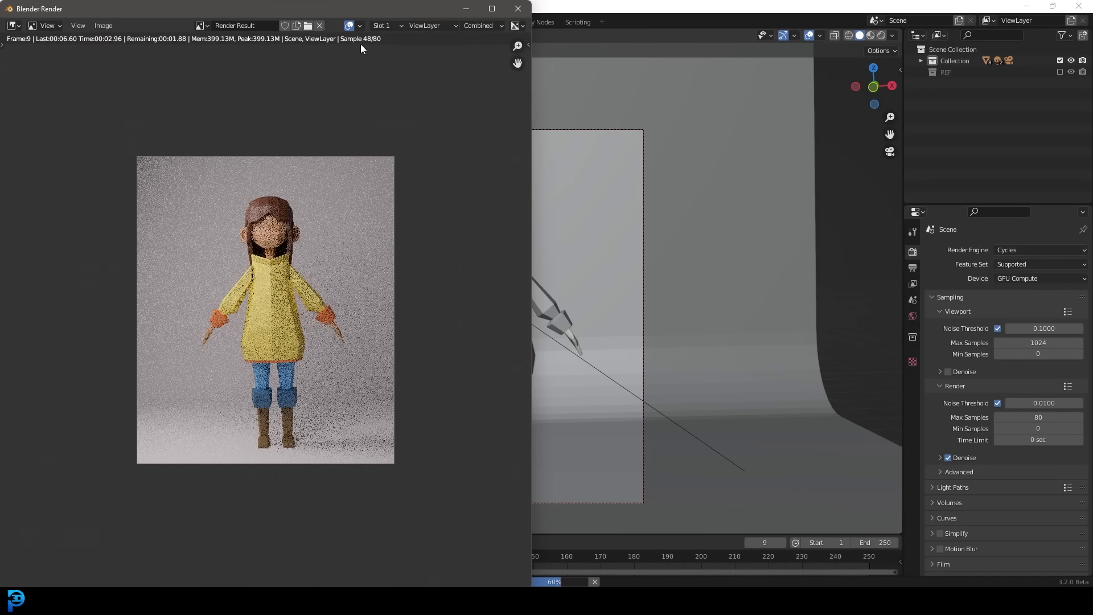
scroll(371, 40, up, 2)
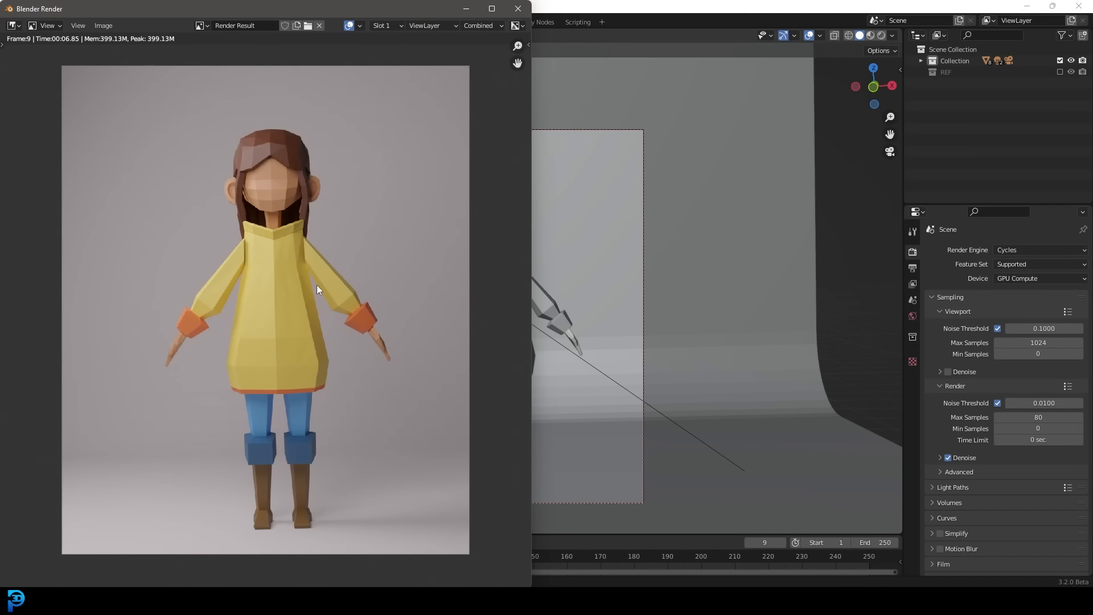
double_click(353, 9)
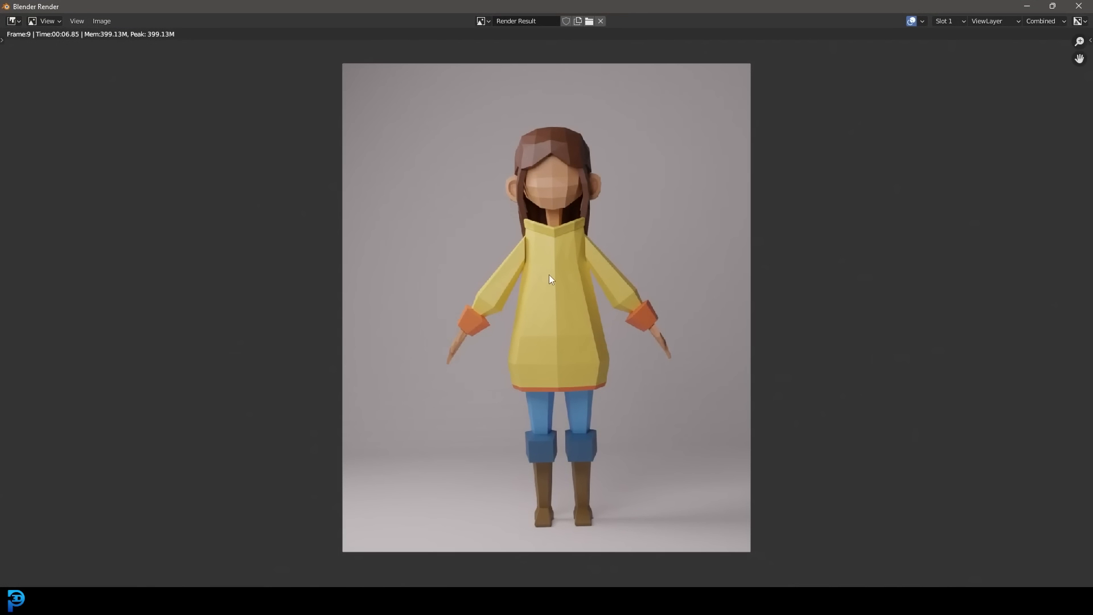
Save the rendered image to the Desktop as a PNG file named untitled.png
click(108, 20)
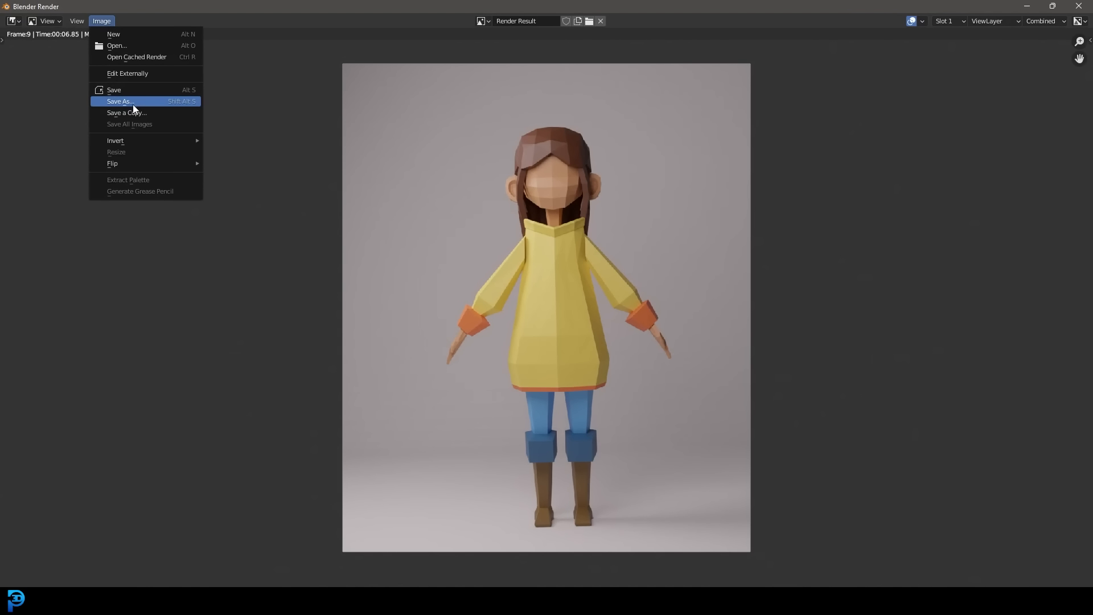
click(151, 100)
click(289, 257)
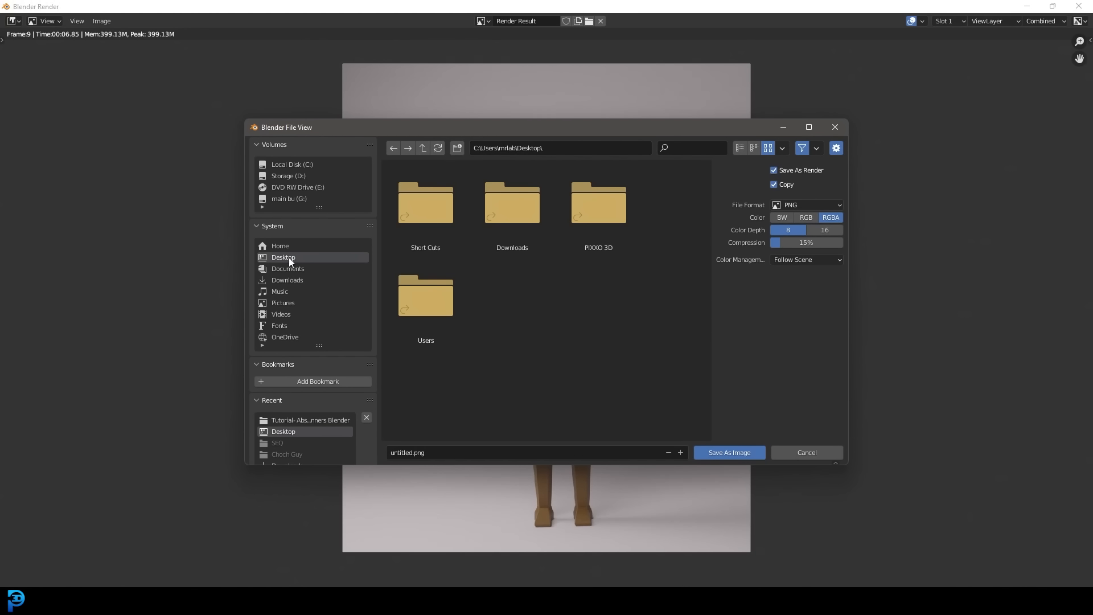
click(740, 451)
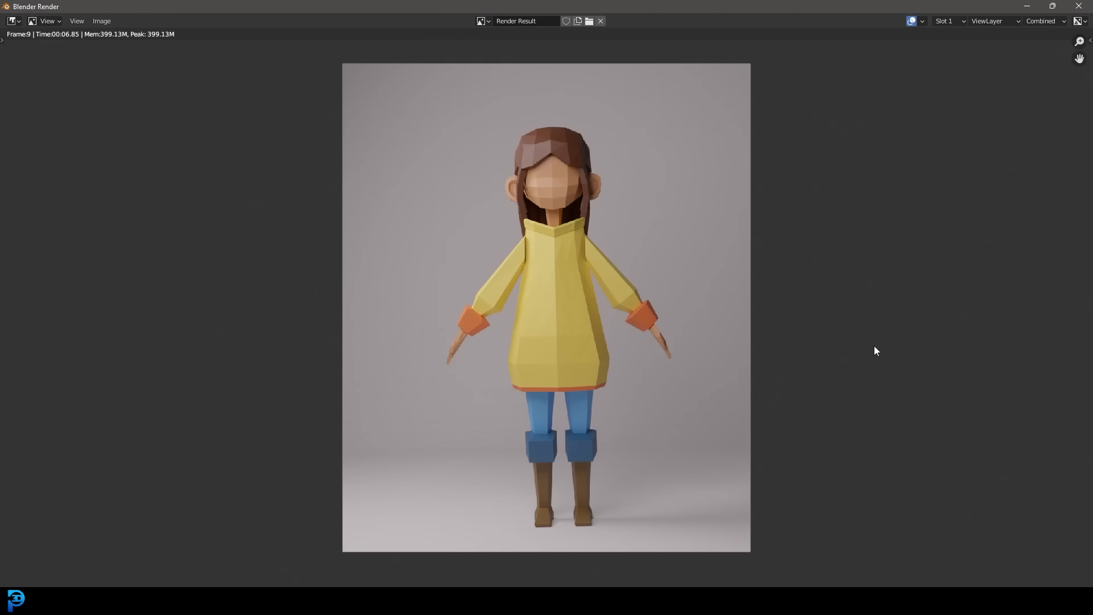